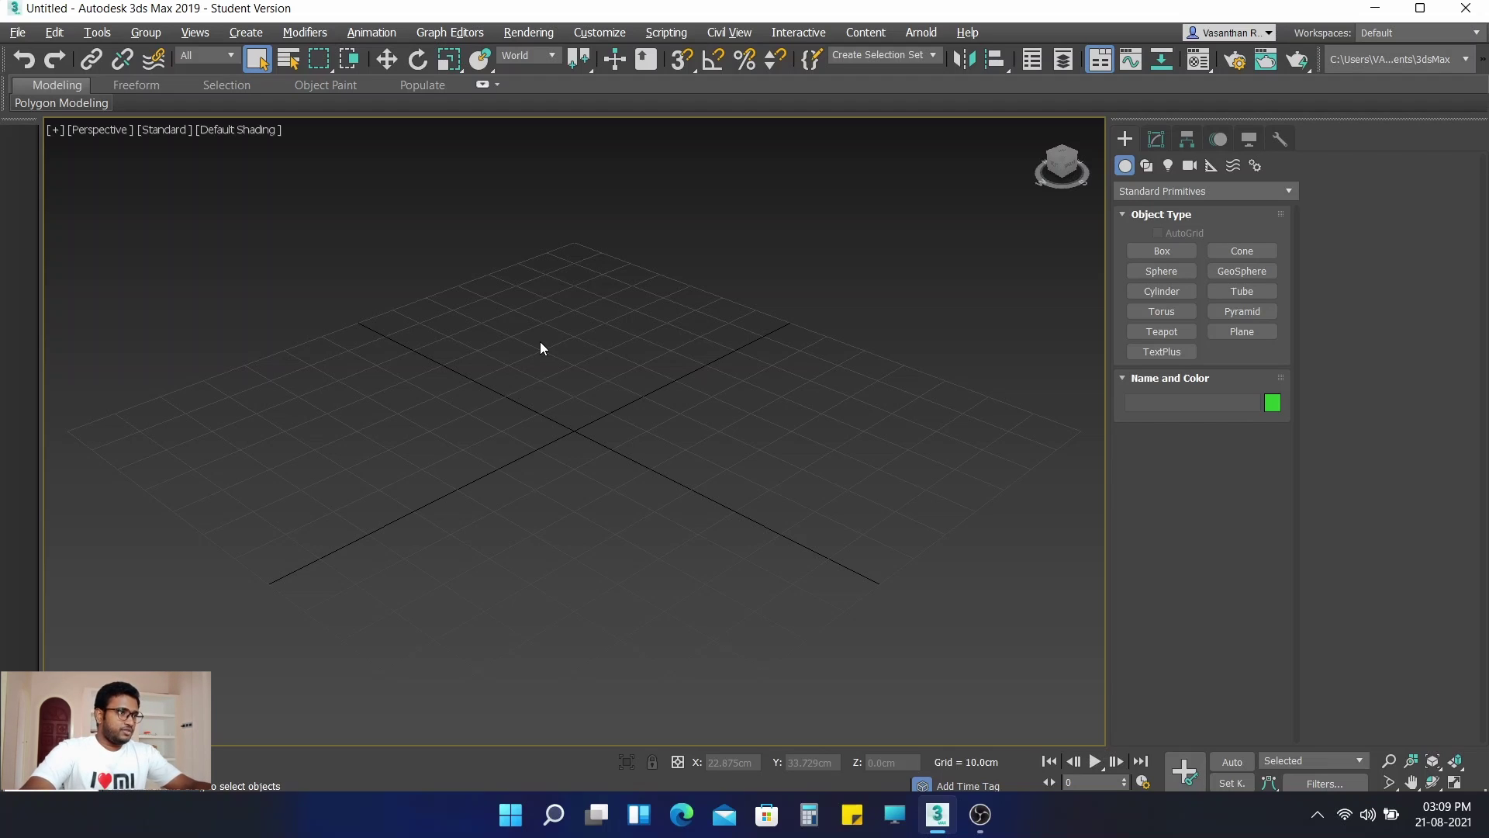
# Step: Discard the unsaved changes and reset the scene to its defaults
pyautogui.click(17, 35)
pyautogui.moveTo(49, 65)
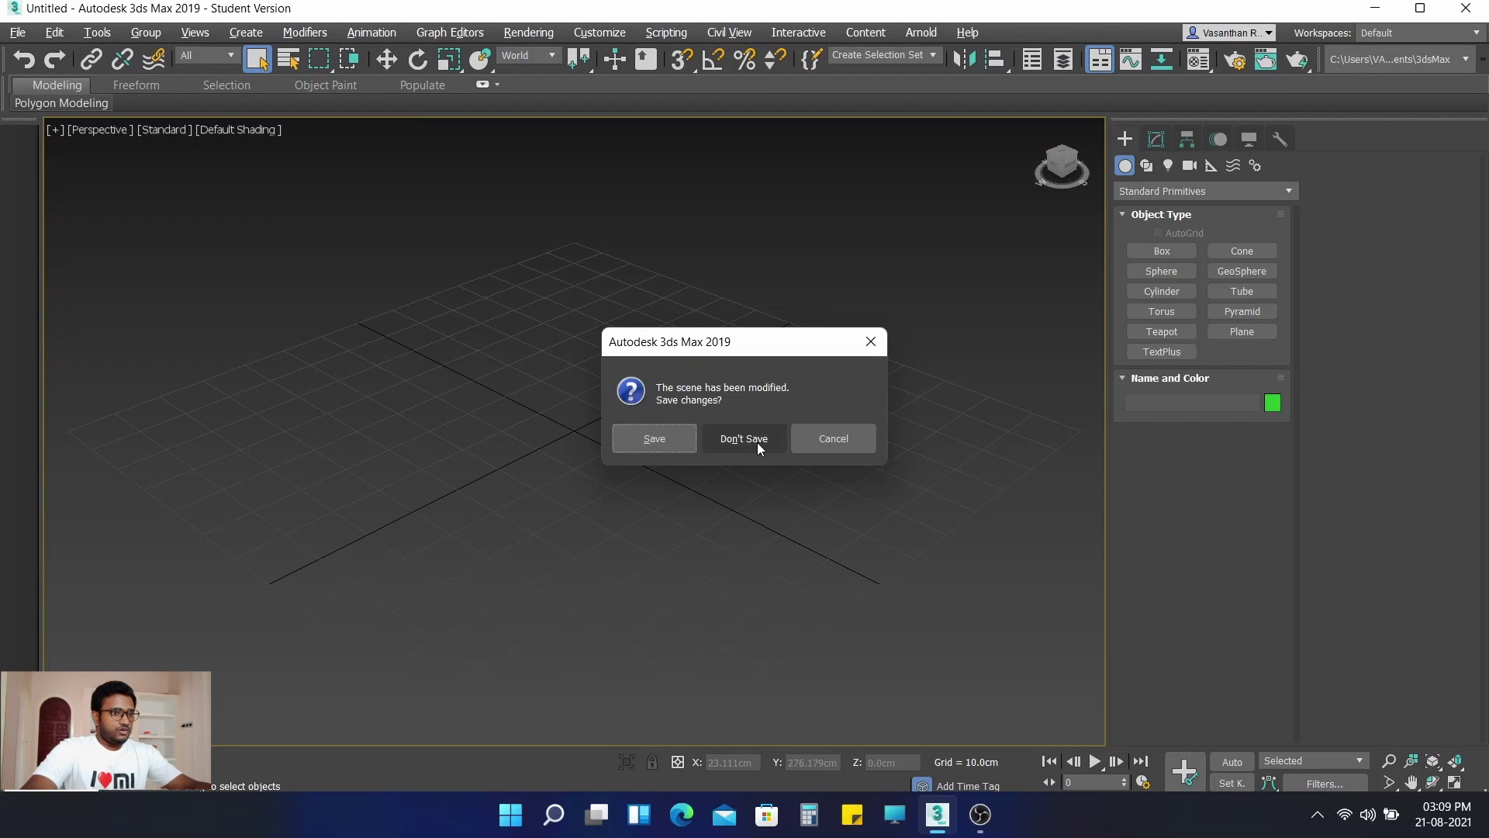
pyautogui.click(757, 442)
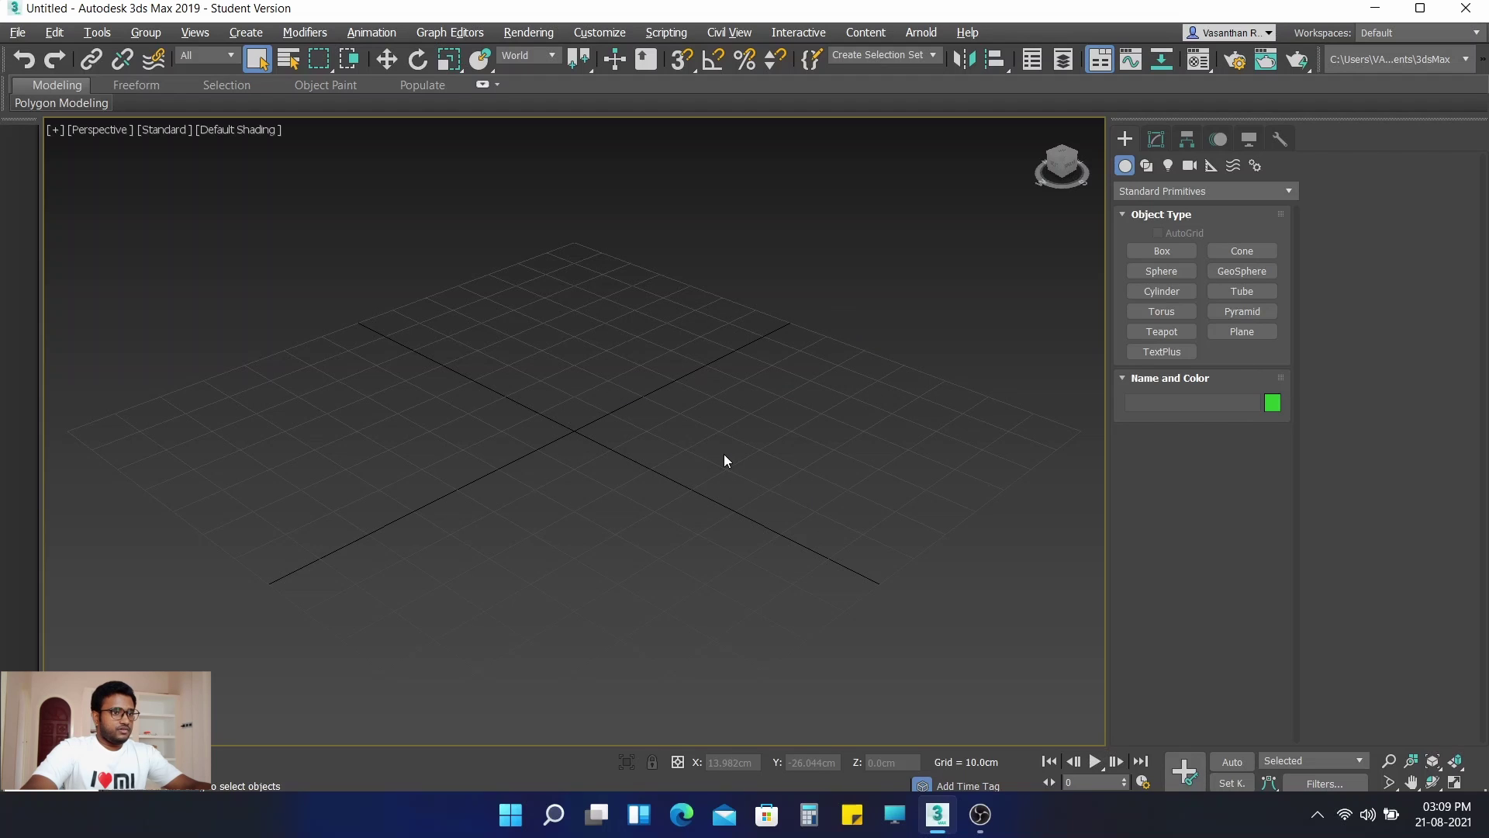
pyautogui.click(16, 33)
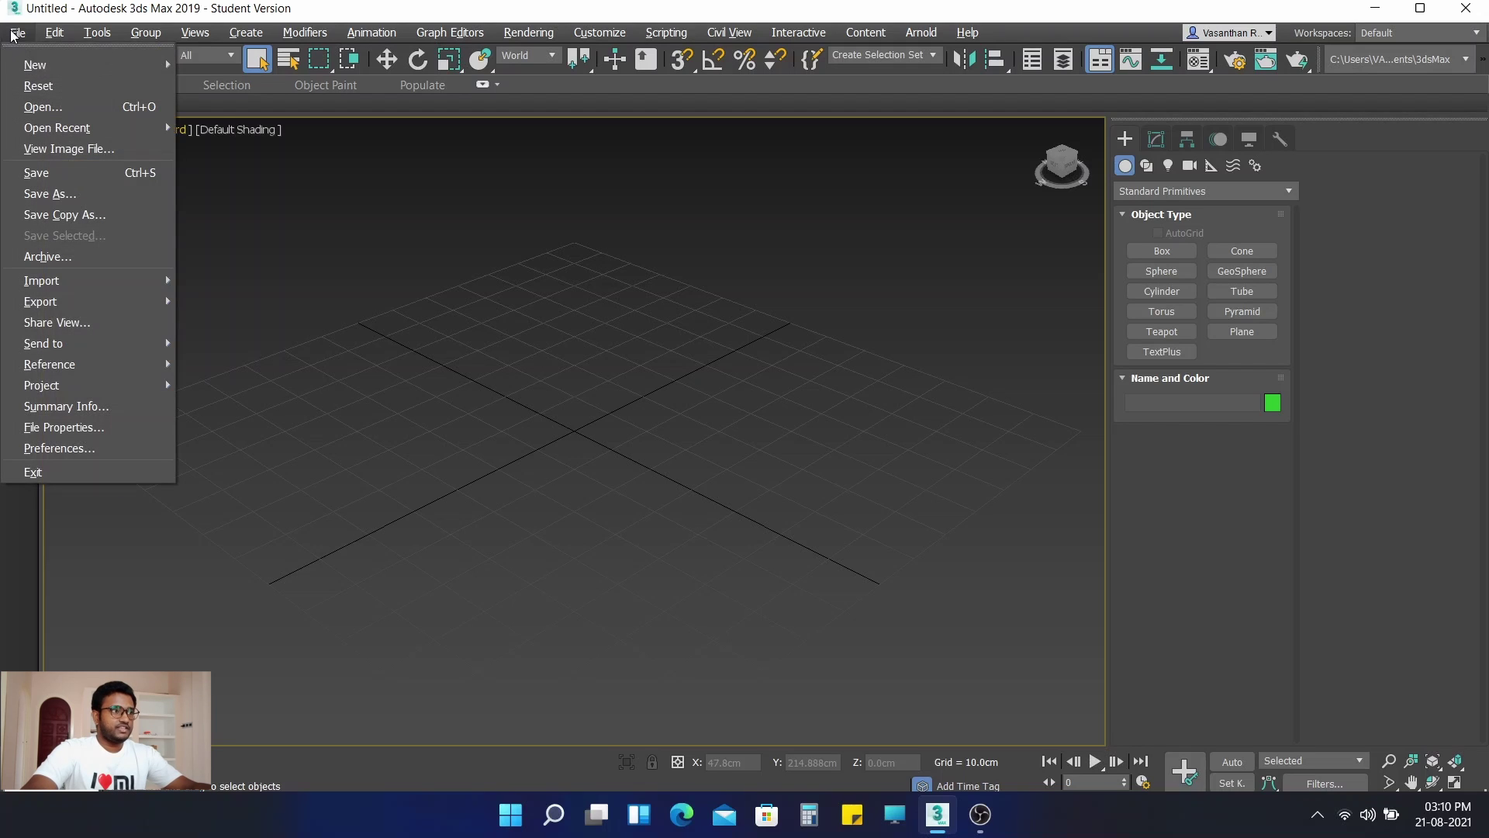
pyautogui.click(38, 86)
pyautogui.click(767, 439)
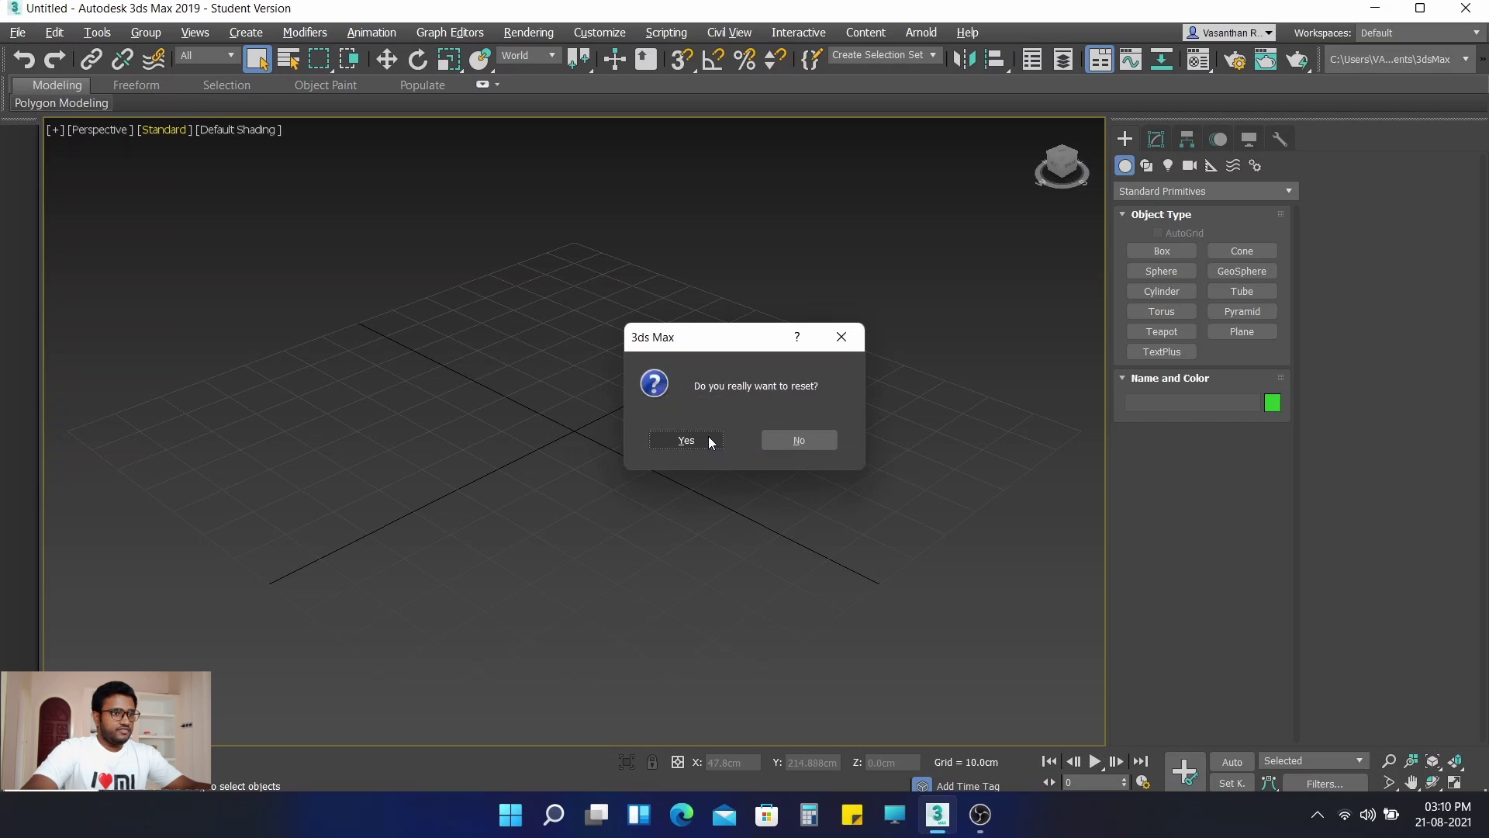
pyautogui.click(707, 436)
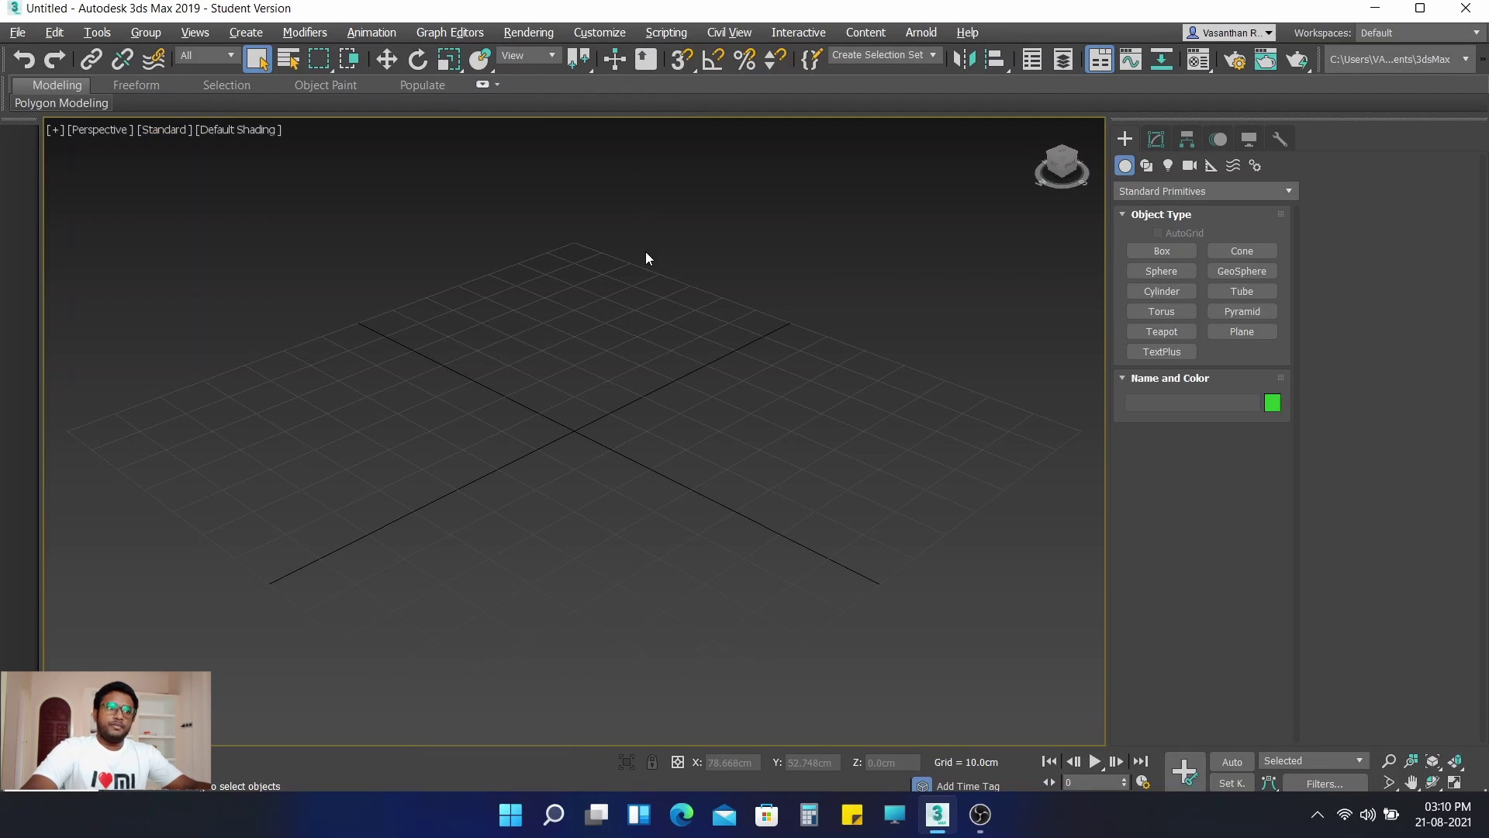
# Step: Check in the units setup that the display unit scale is Metric Centimeters
pyautogui.click(599, 34)
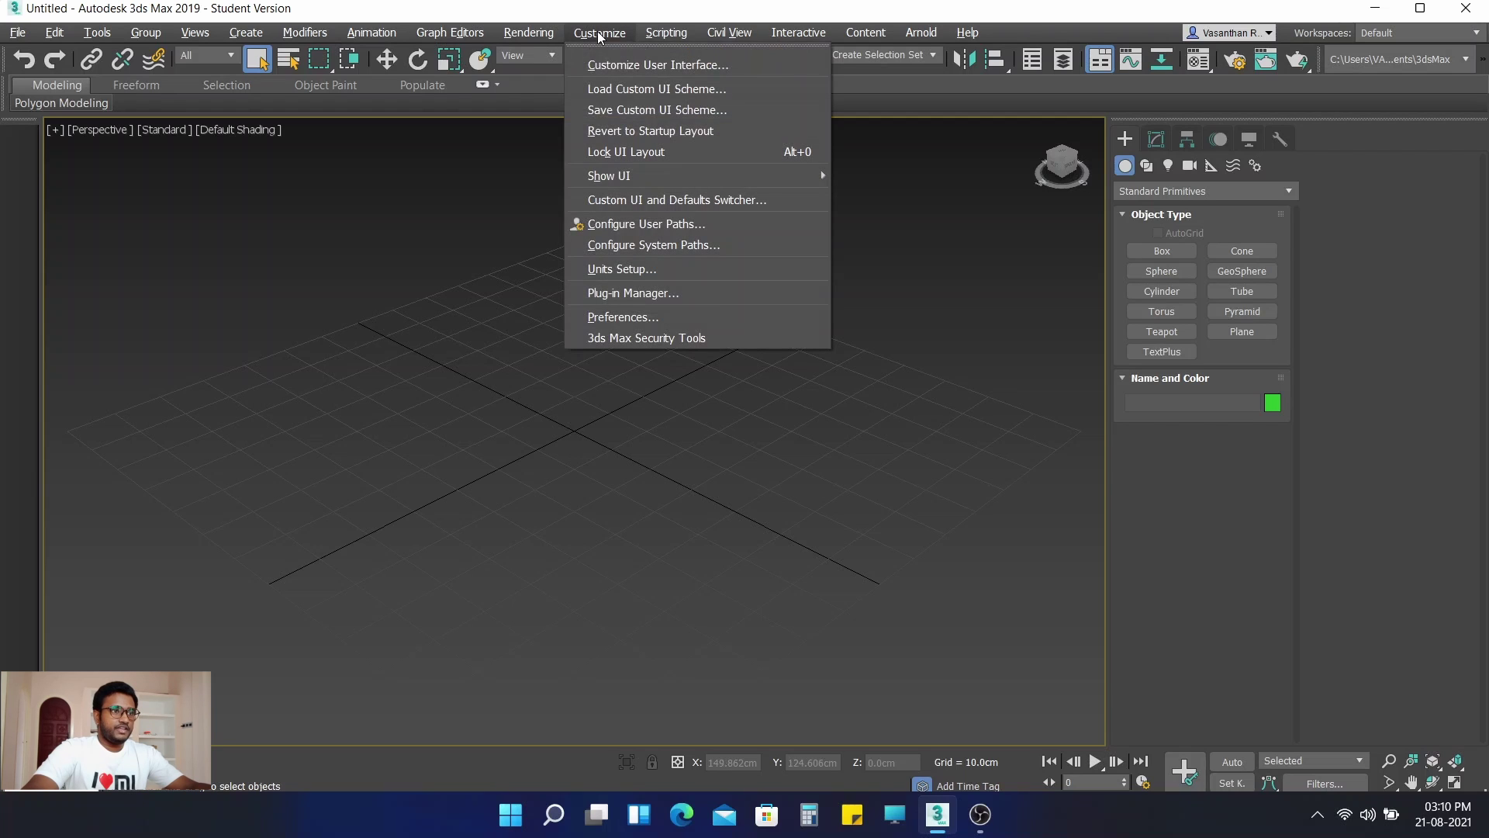
pyautogui.click(627, 269)
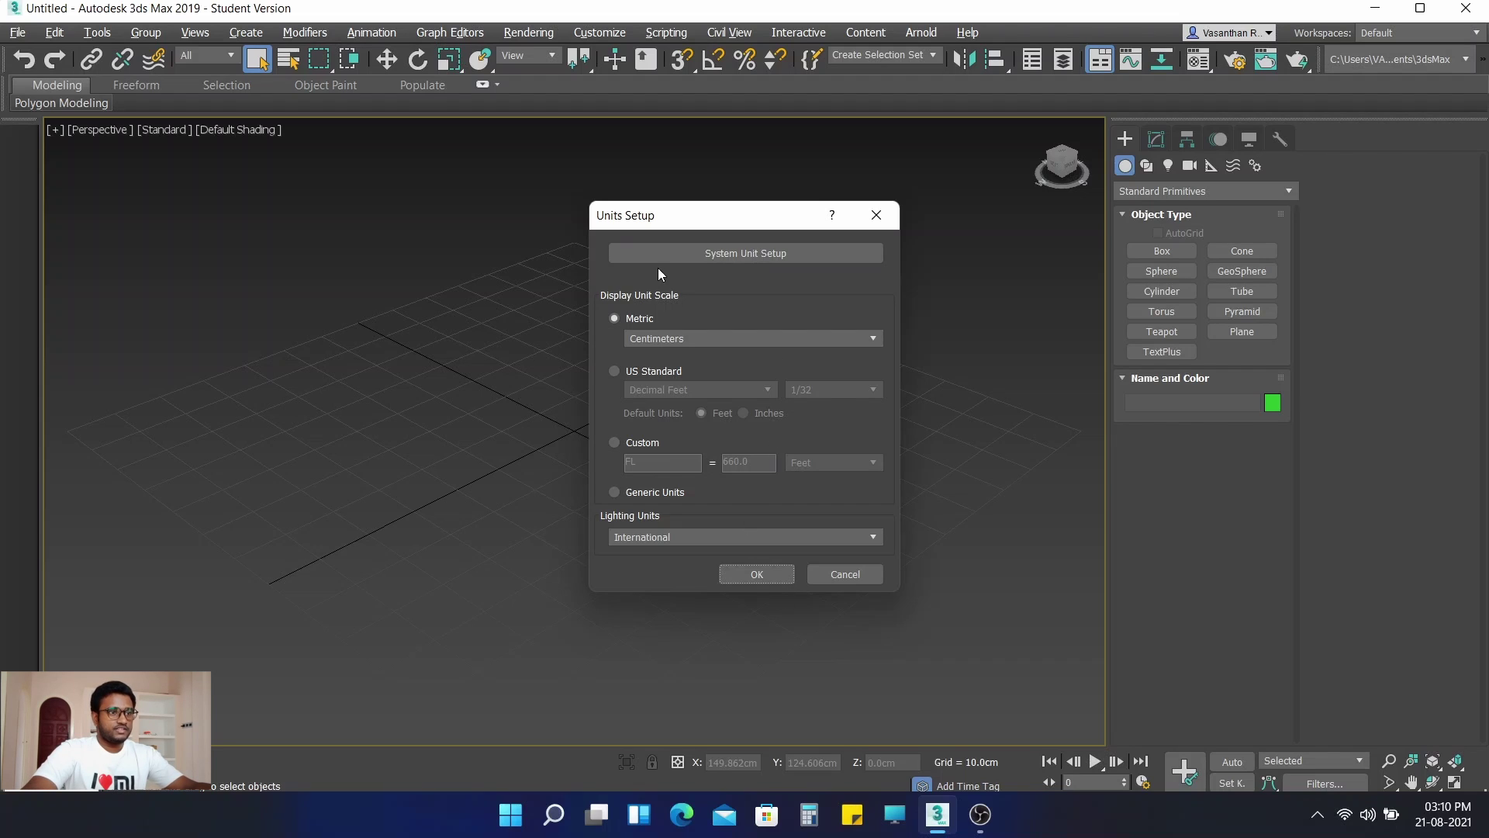
pyautogui.click(770, 578)
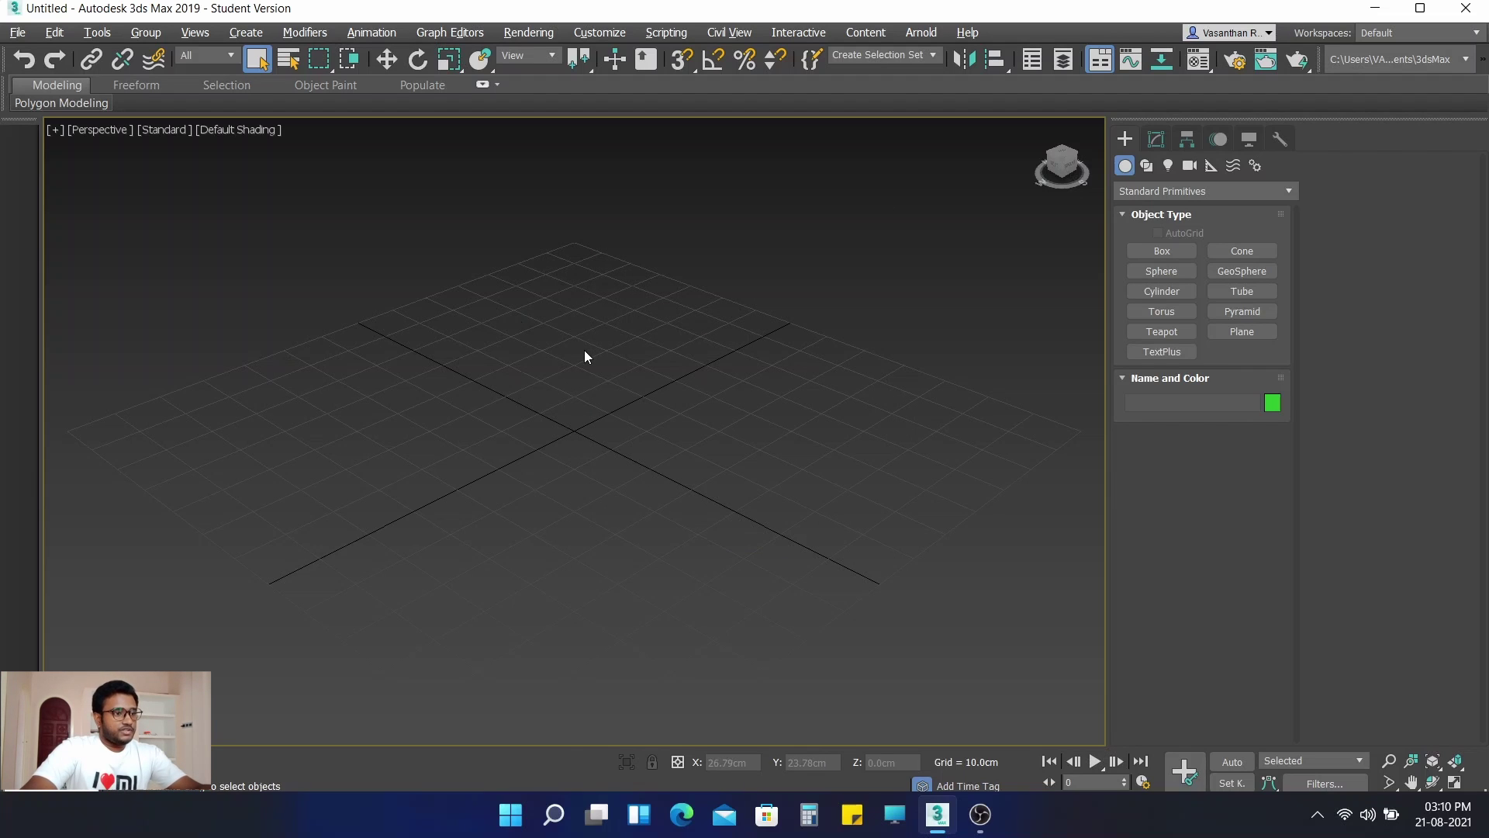
# Step: Show all four viewports and draw a six-sided NGon spline of about 98 cm radius from the grid centre in the Top view
pyautogui.hotkey('alt', 'w')
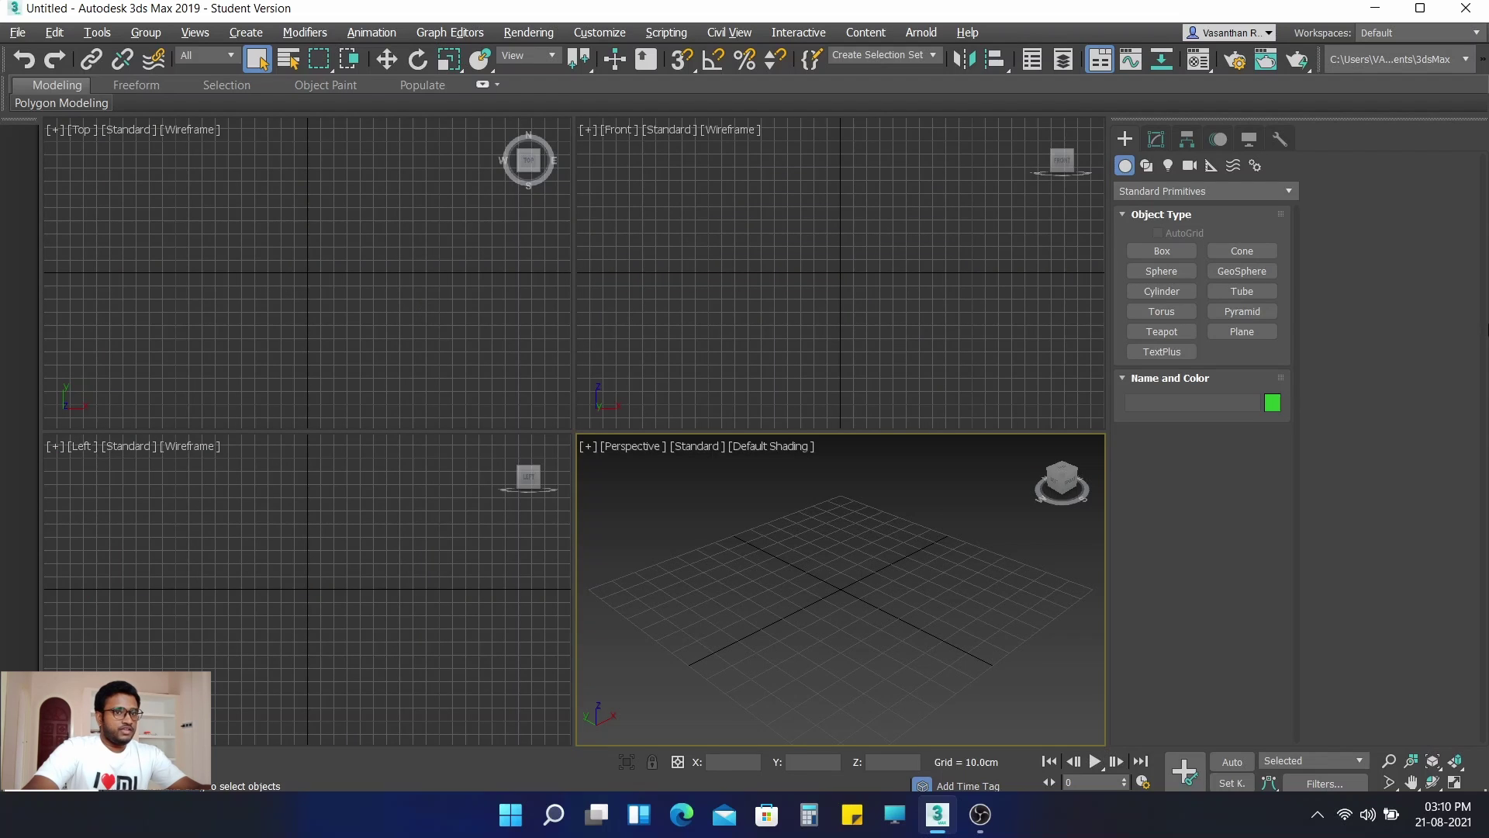
pyautogui.click(1147, 166)
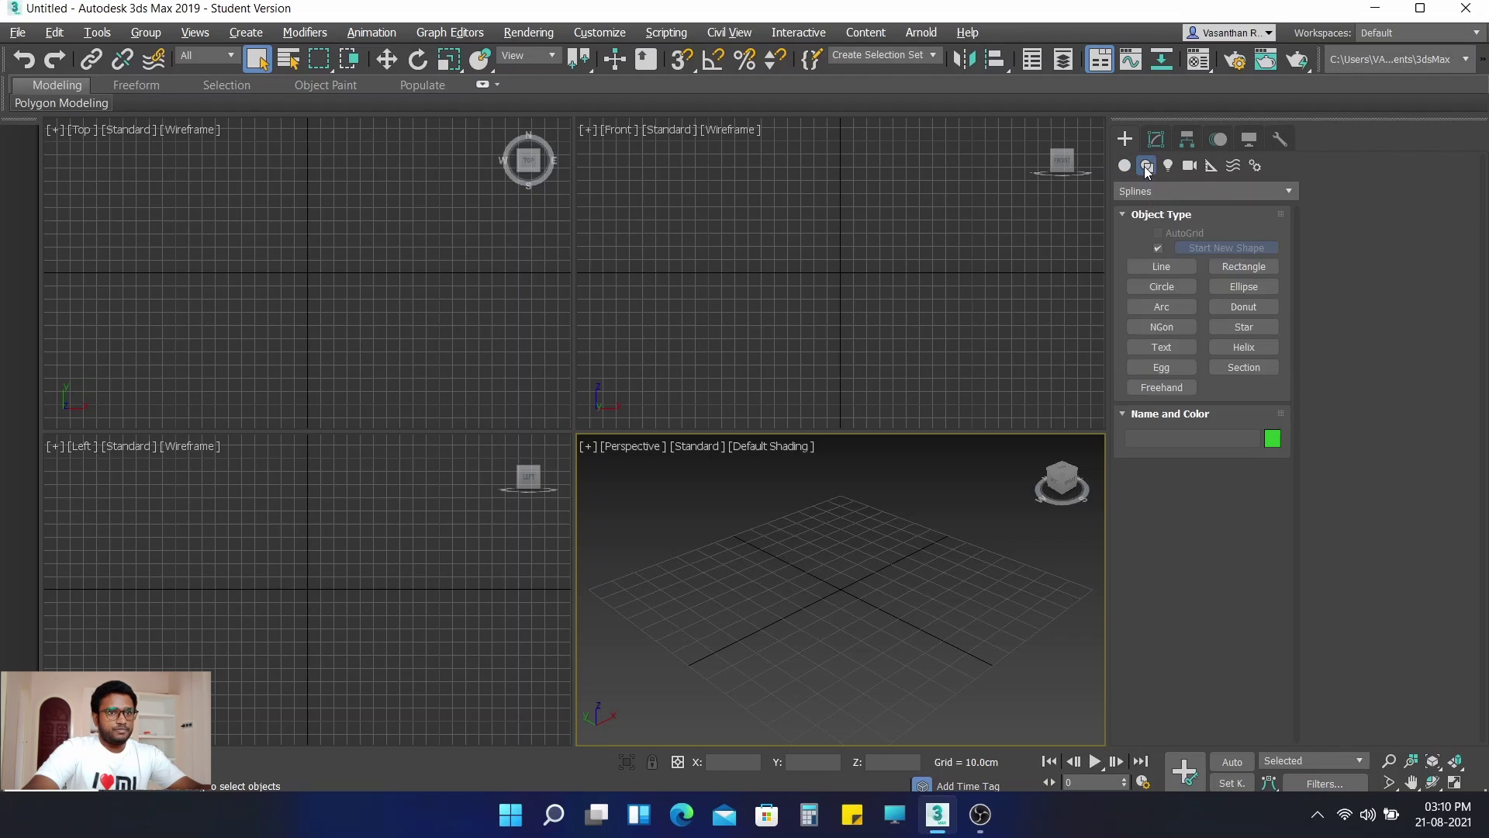
pyautogui.click(1162, 327)
pyautogui.moveTo(308, 272); pyautogui.dragTo(381, 378)
pyautogui.scroll(-2, 836, 620)
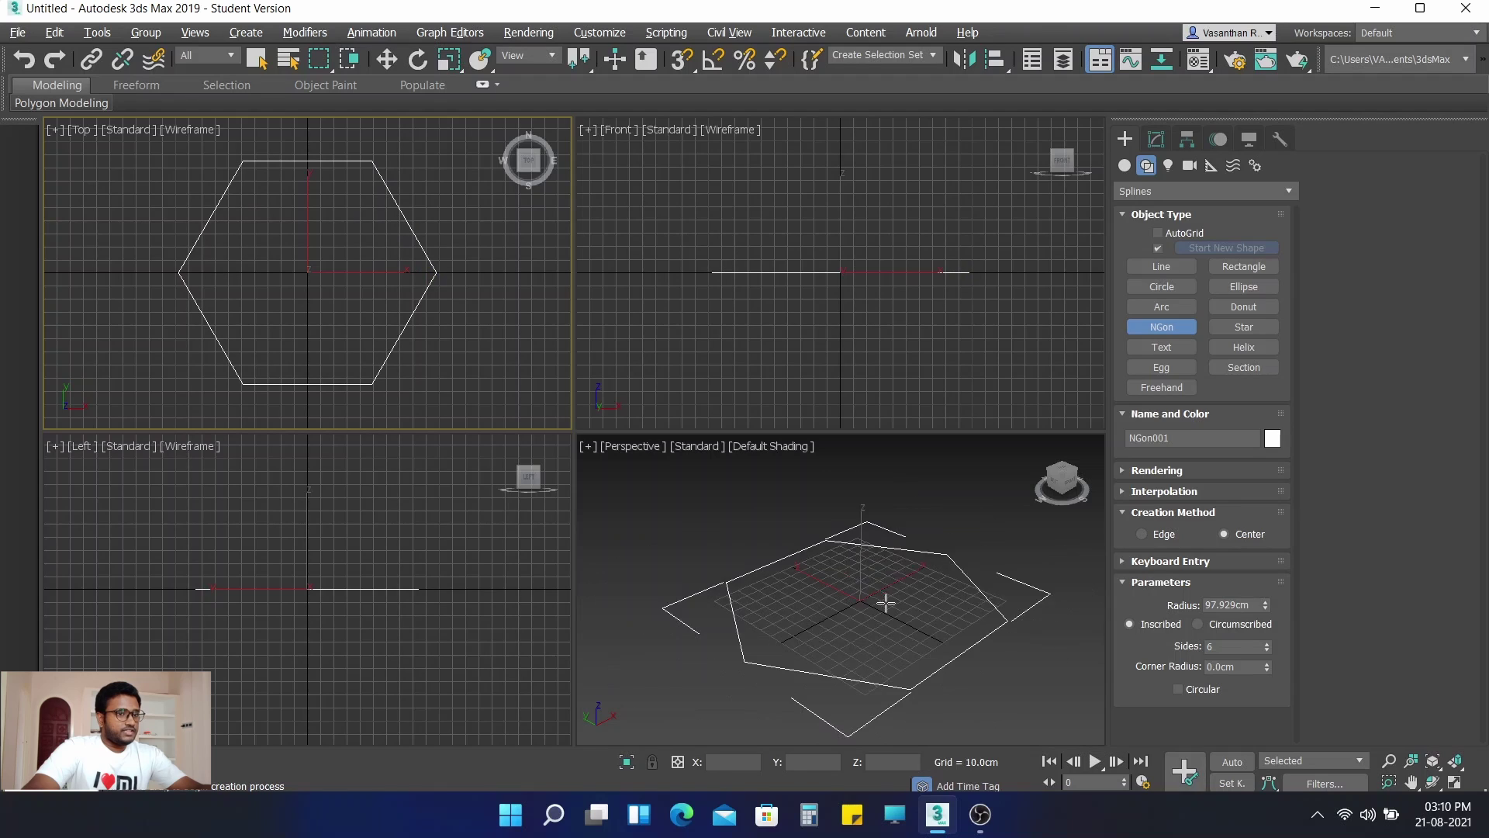
pyautogui.moveTo(860, 581); pyautogui.dragTo(844, 531, button='middle')
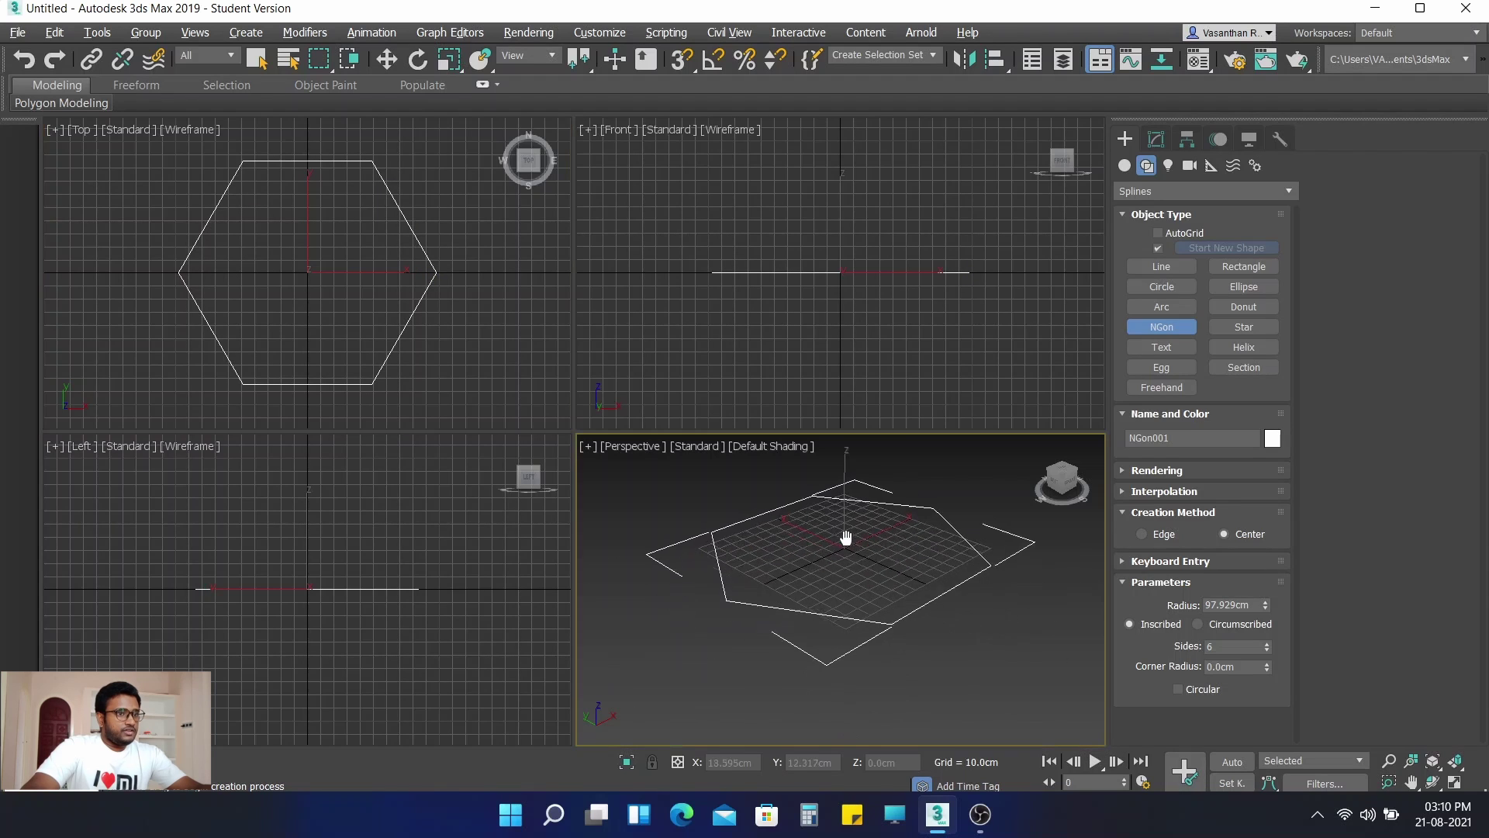
# Step: Centre the NGon on the world origin by setting its absolute Y position to 0 cm
pyautogui.rightClick(386, 62)
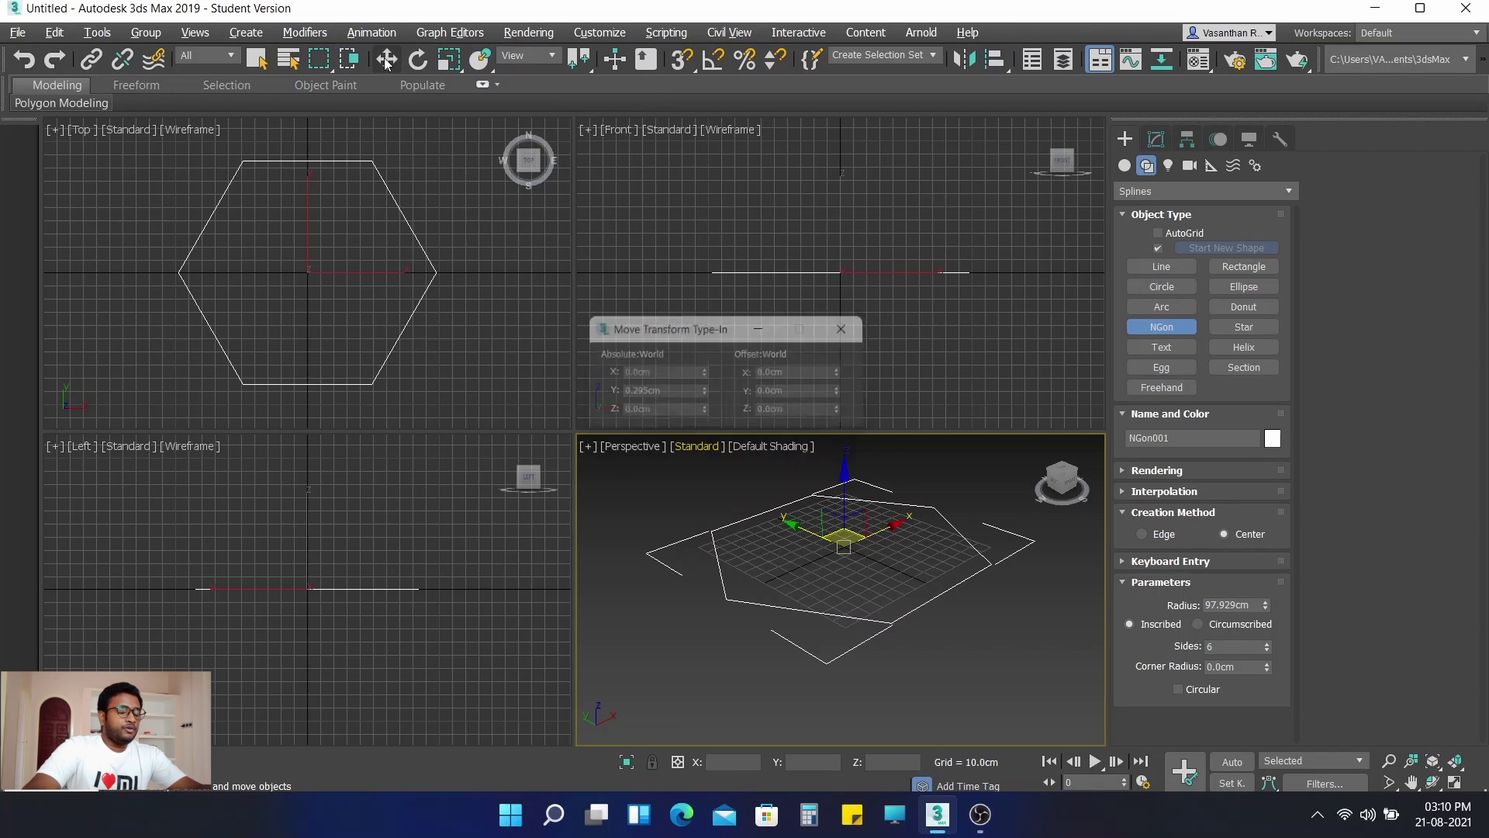
pyautogui.click(668, 375)
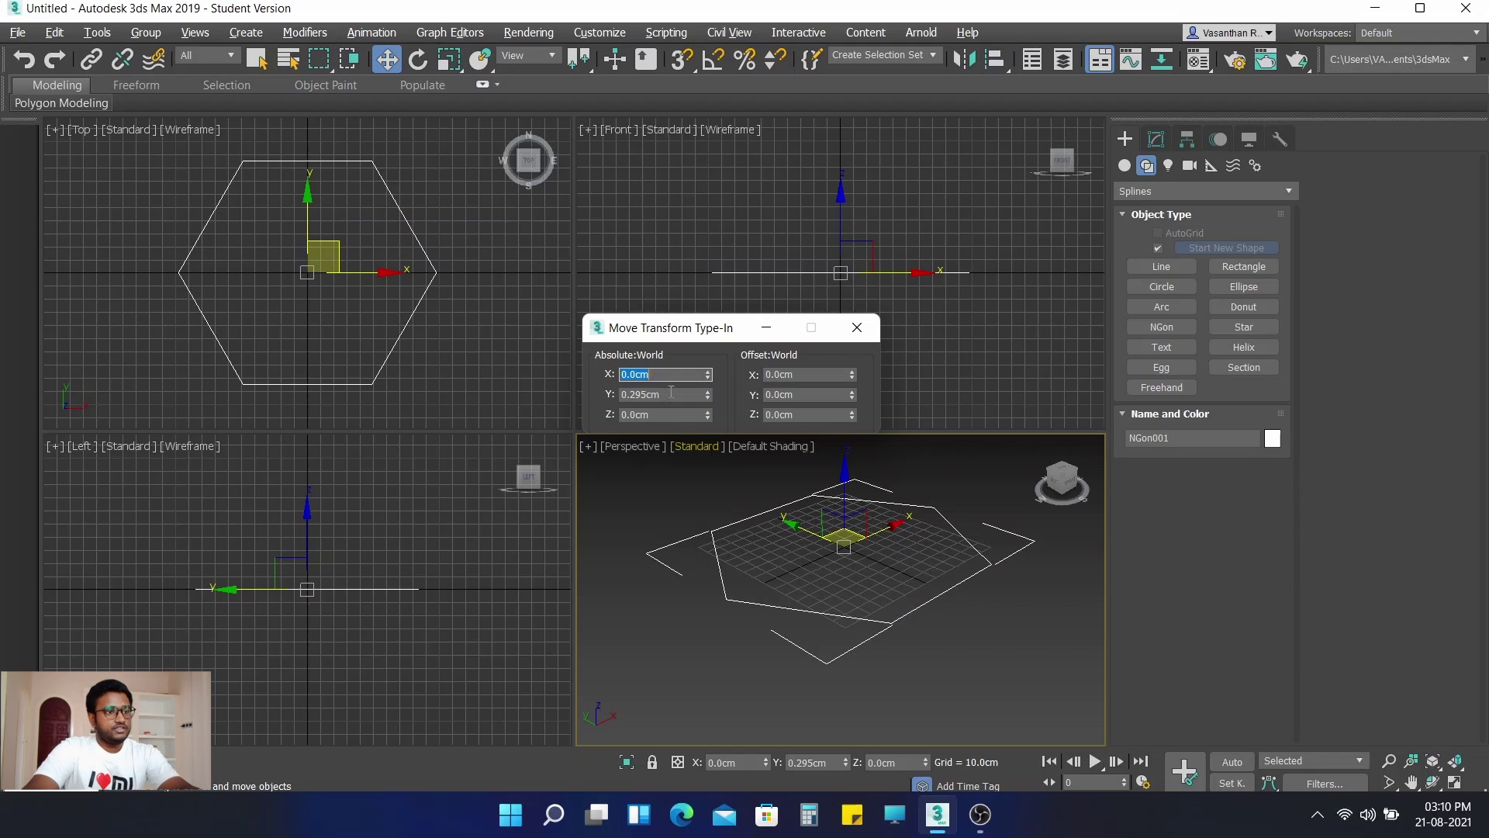
pyautogui.press('Tab')
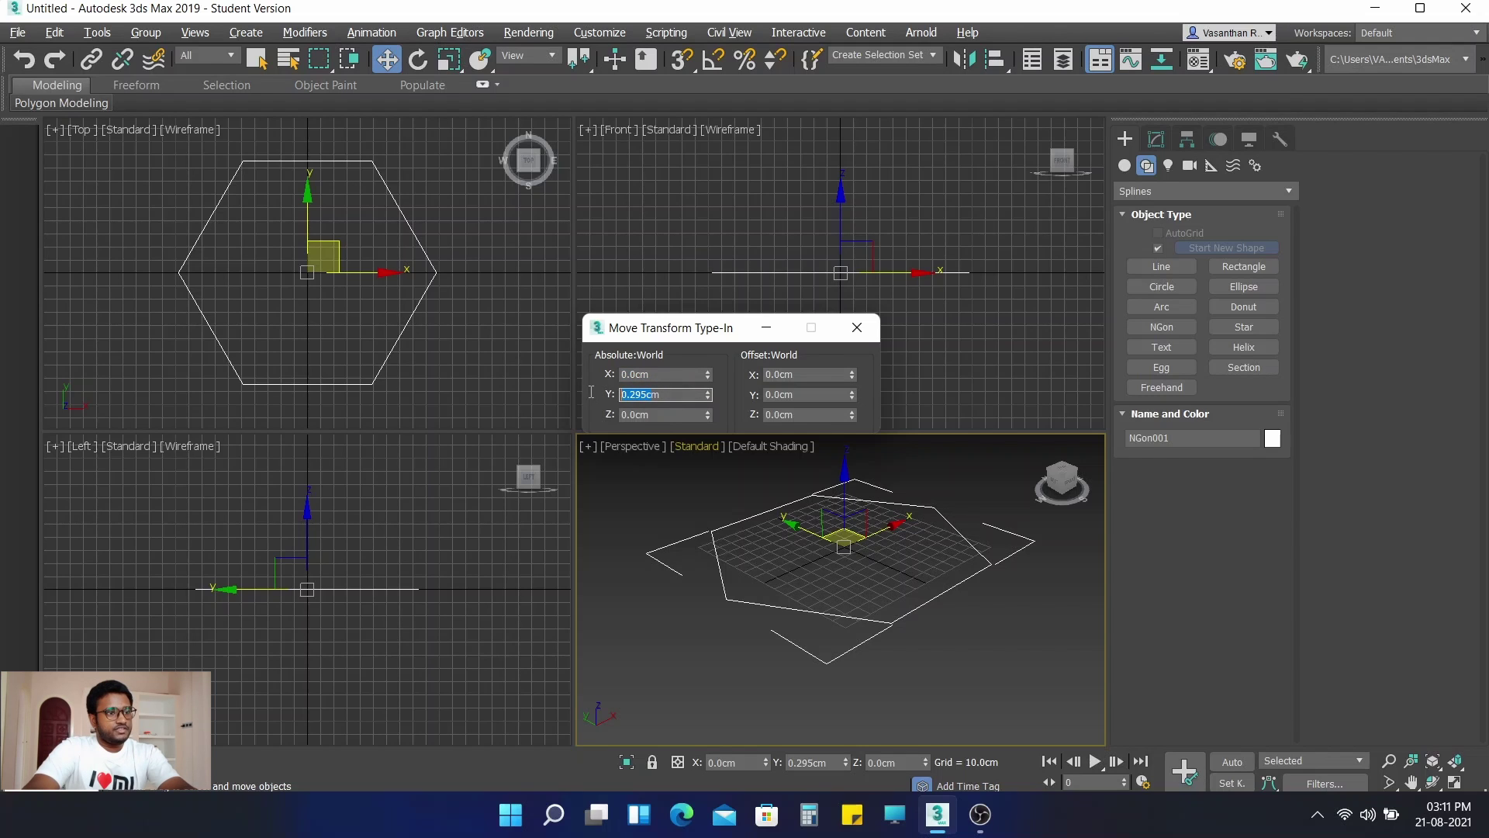
pyautogui.write('0')
pyautogui.press('Return')
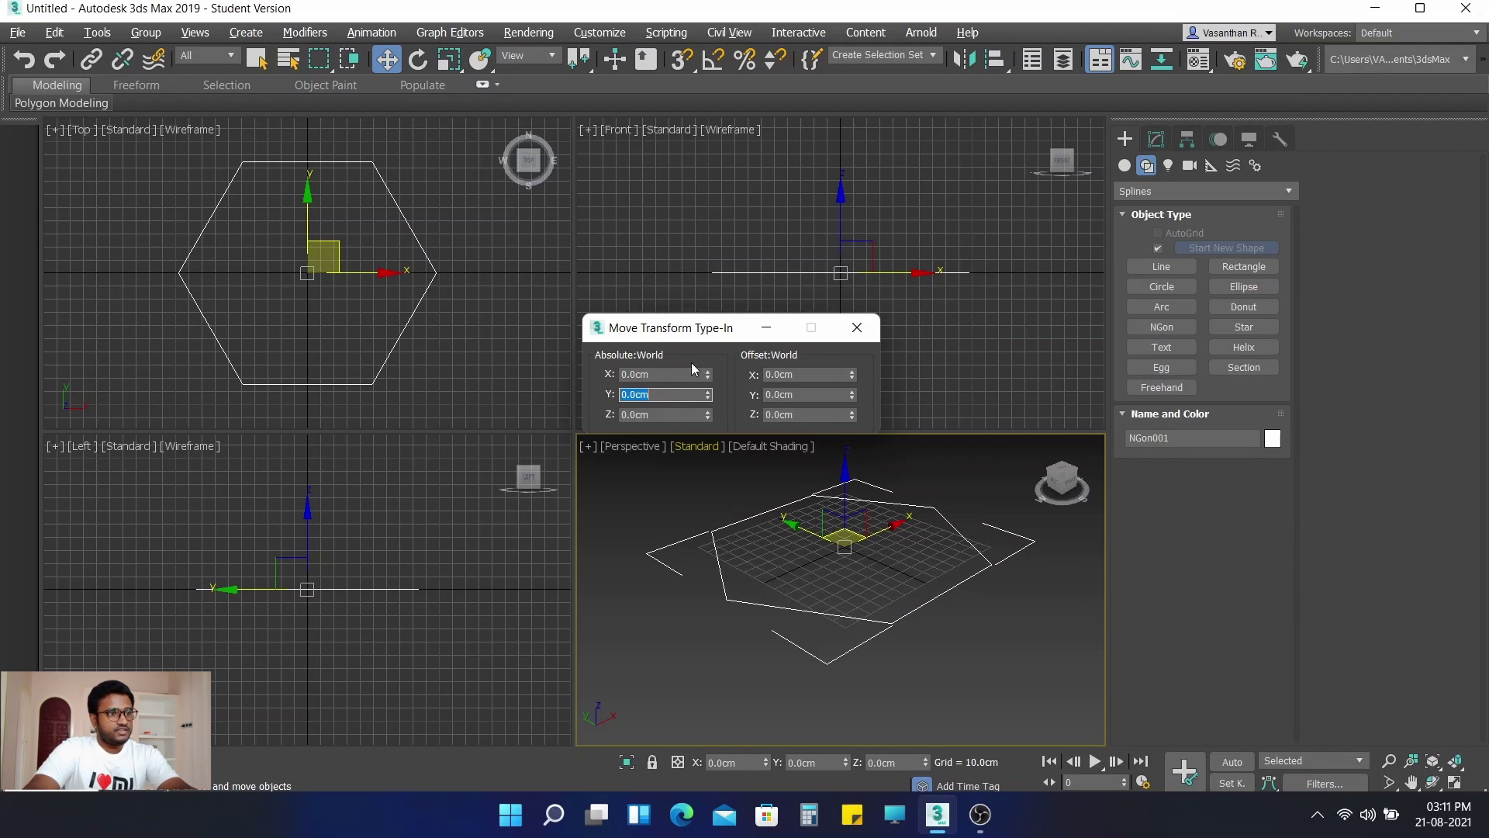
pyautogui.click(857, 327)
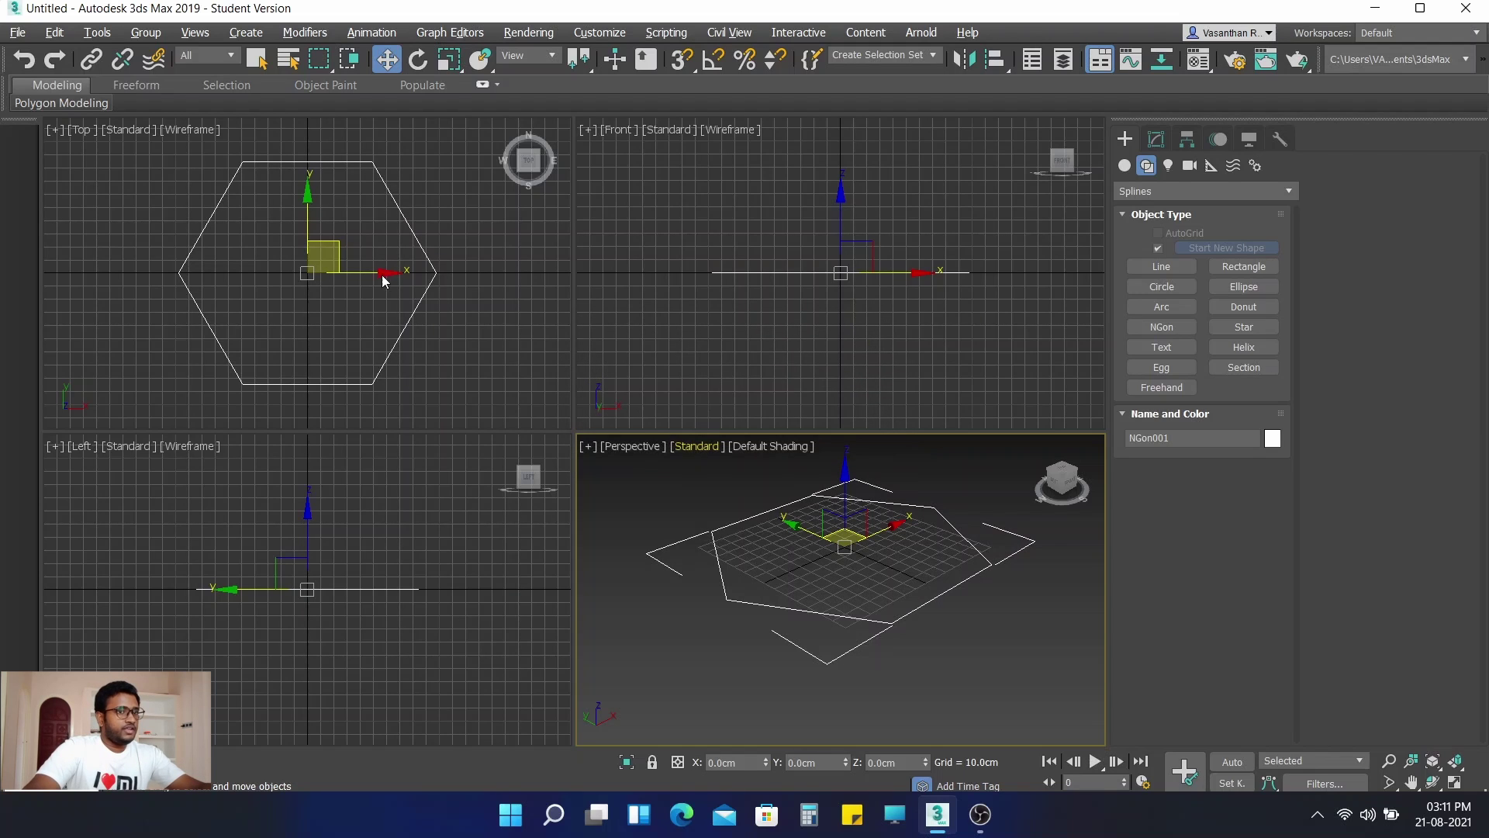
# Step: Set the NGon's number of sides to 24 and its radius to 150 cm
pyautogui.click(1157, 143)
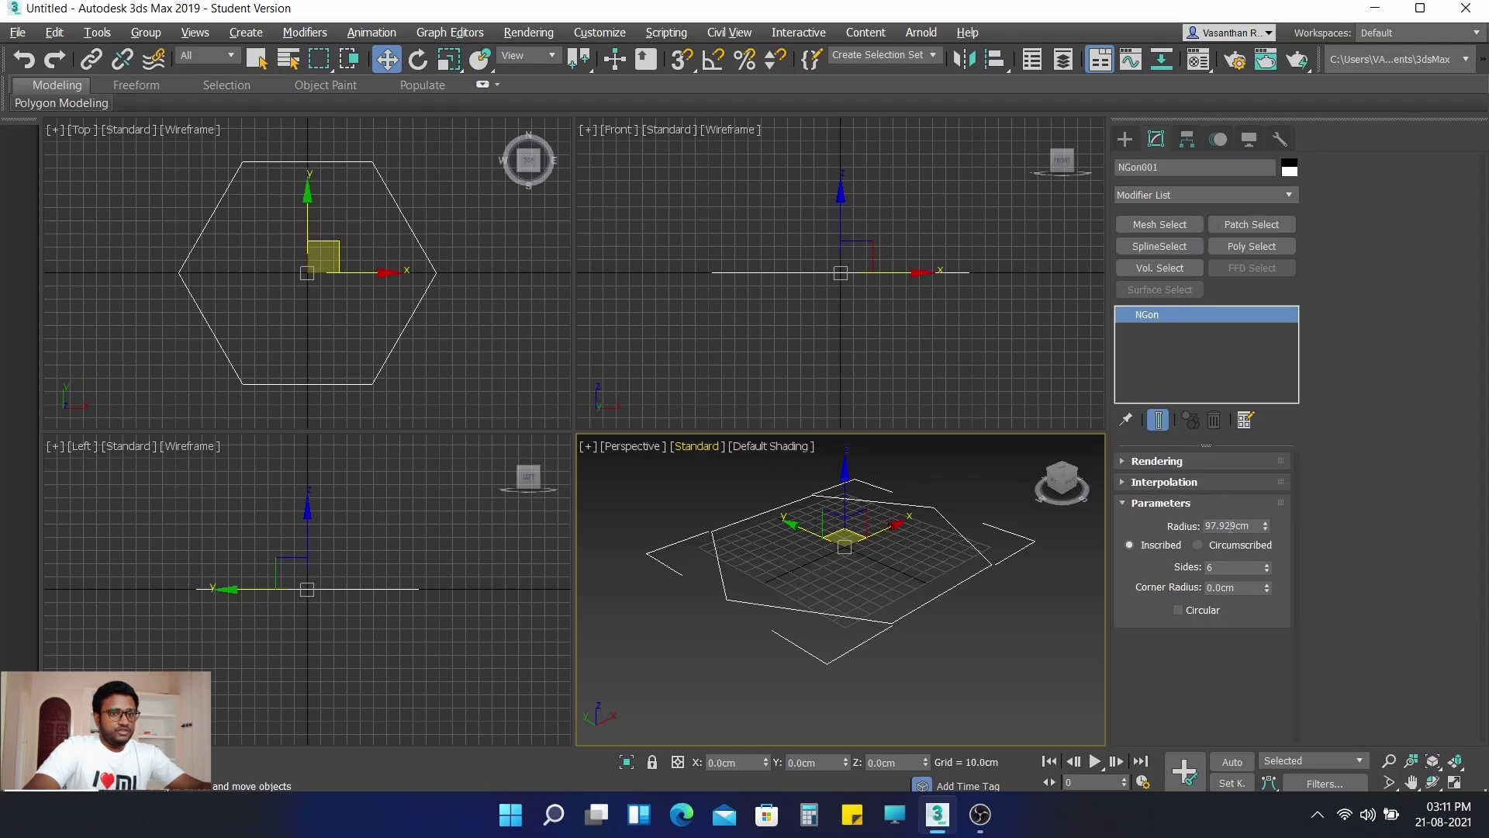
pyautogui.doubleClick(1229, 567)
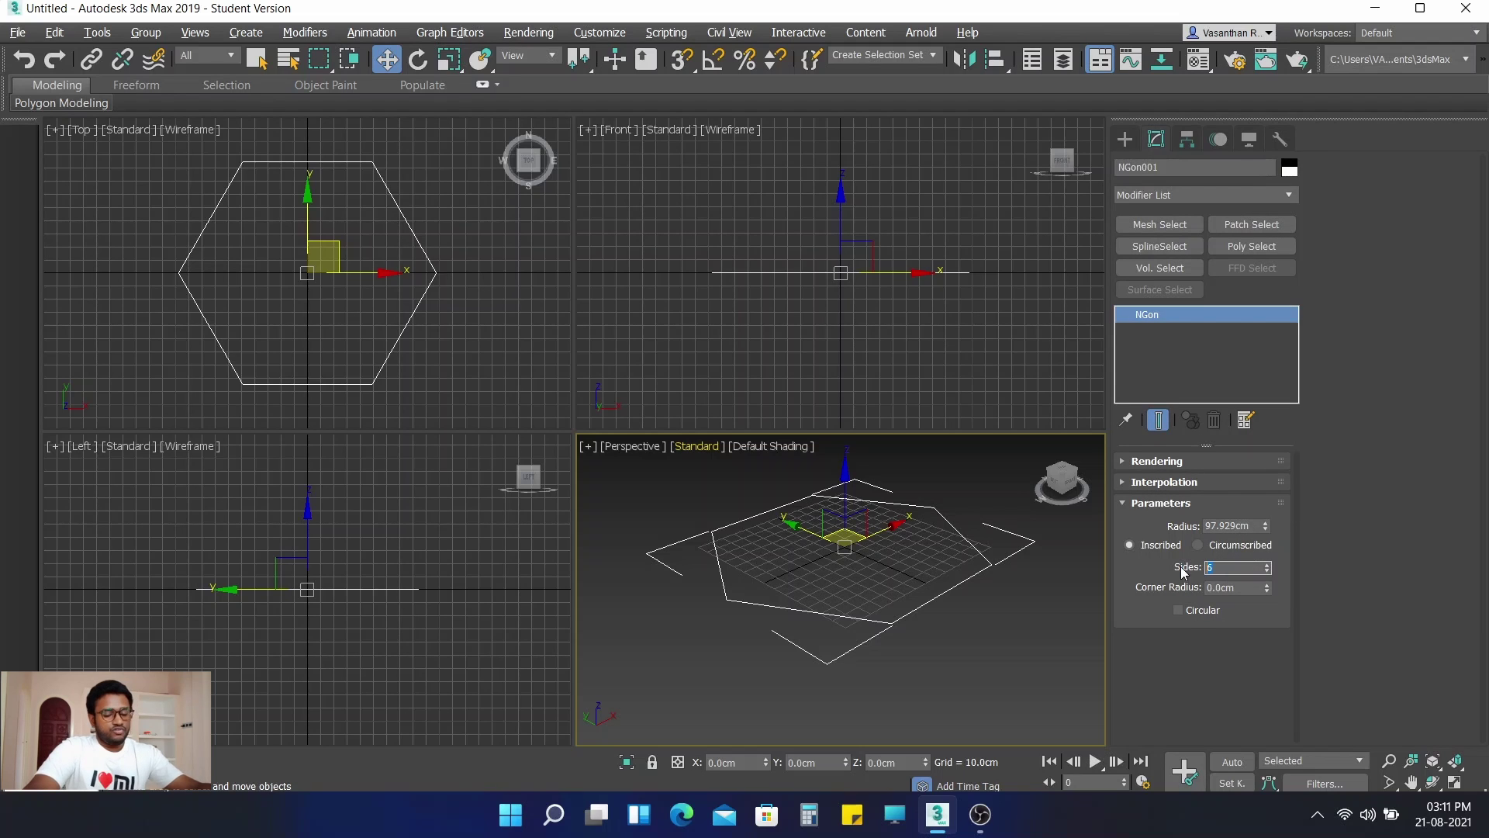
pyautogui.write('24')
pyautogui.press('Return')
pyautogui.doubleClick(1254, 526)
pyautogui.write('150')
pyautogui.press('Return')
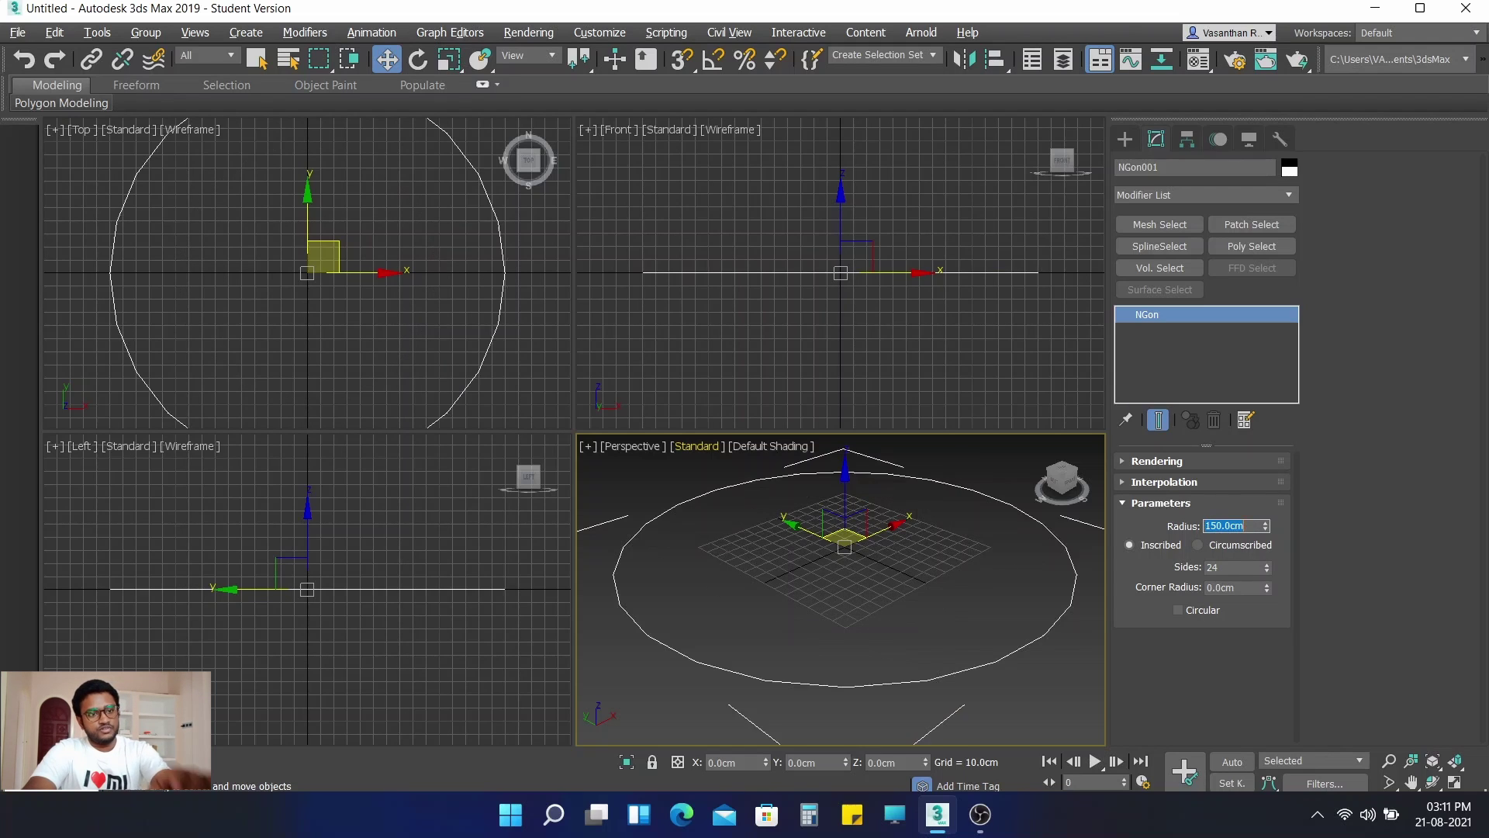
# Step: Clone the 24-sided NGon in place as an Instance
pyautogui.scroll(-3, 884, 508)
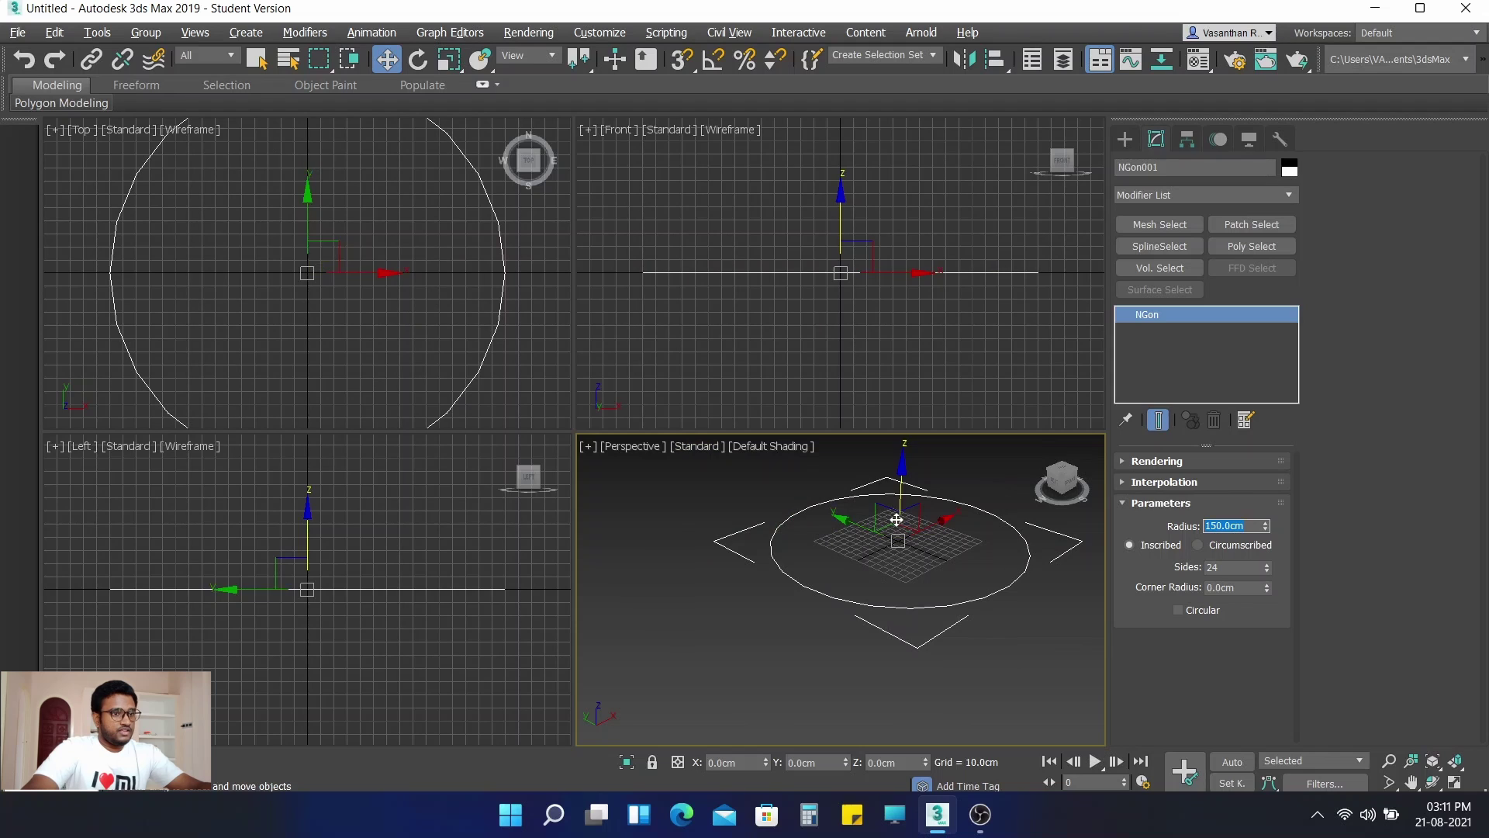
pyautogui.moveTo(826, 570); pyautogui.dragTo(735, 624, button='middle')
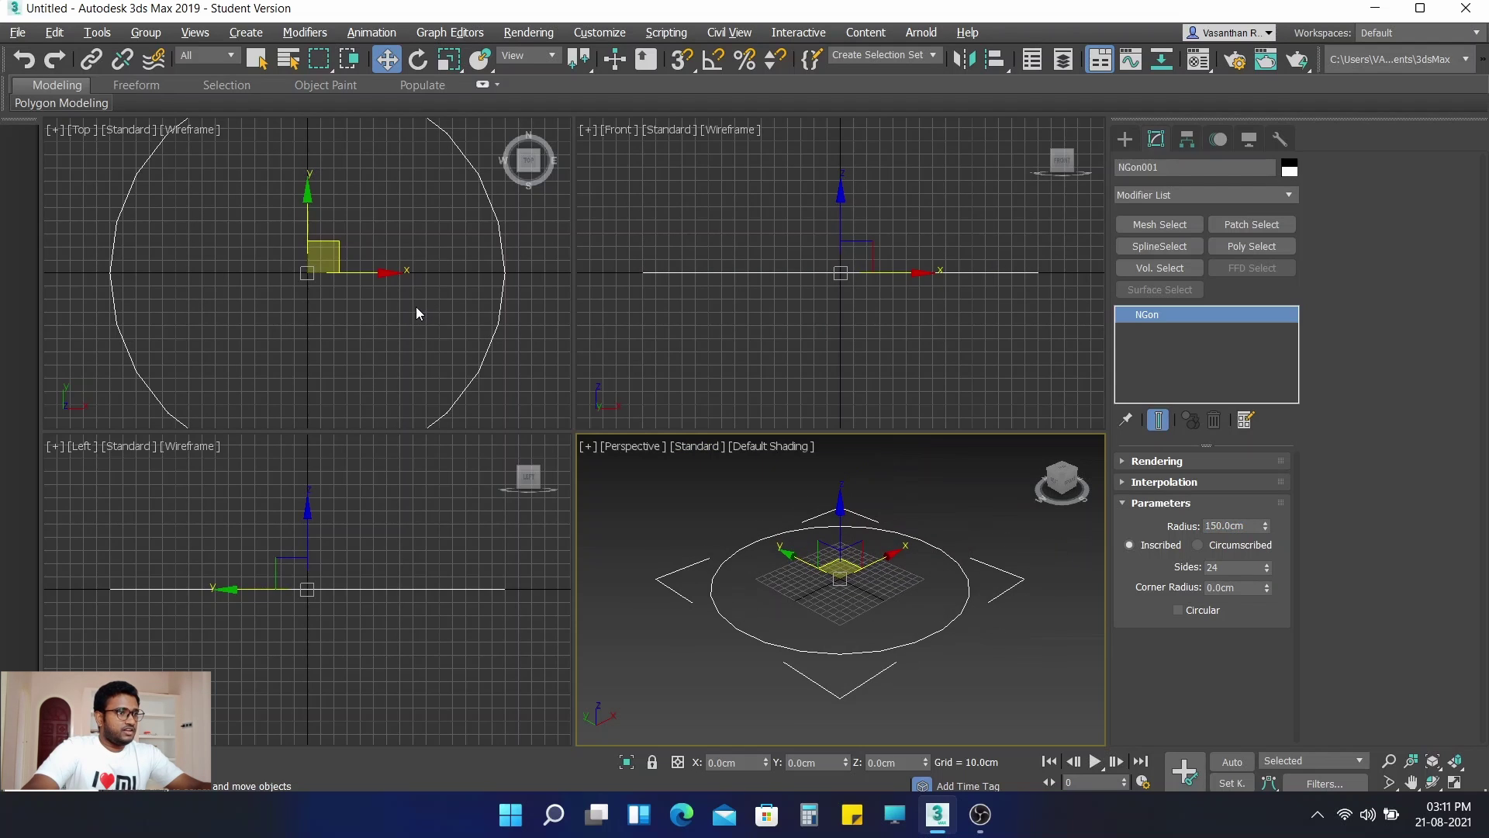
pyautogui.scroll(-3, 371, 282)
pyautogui.moveTo(373, 309); pyautogui.dragTo(351, 292, button='middle')
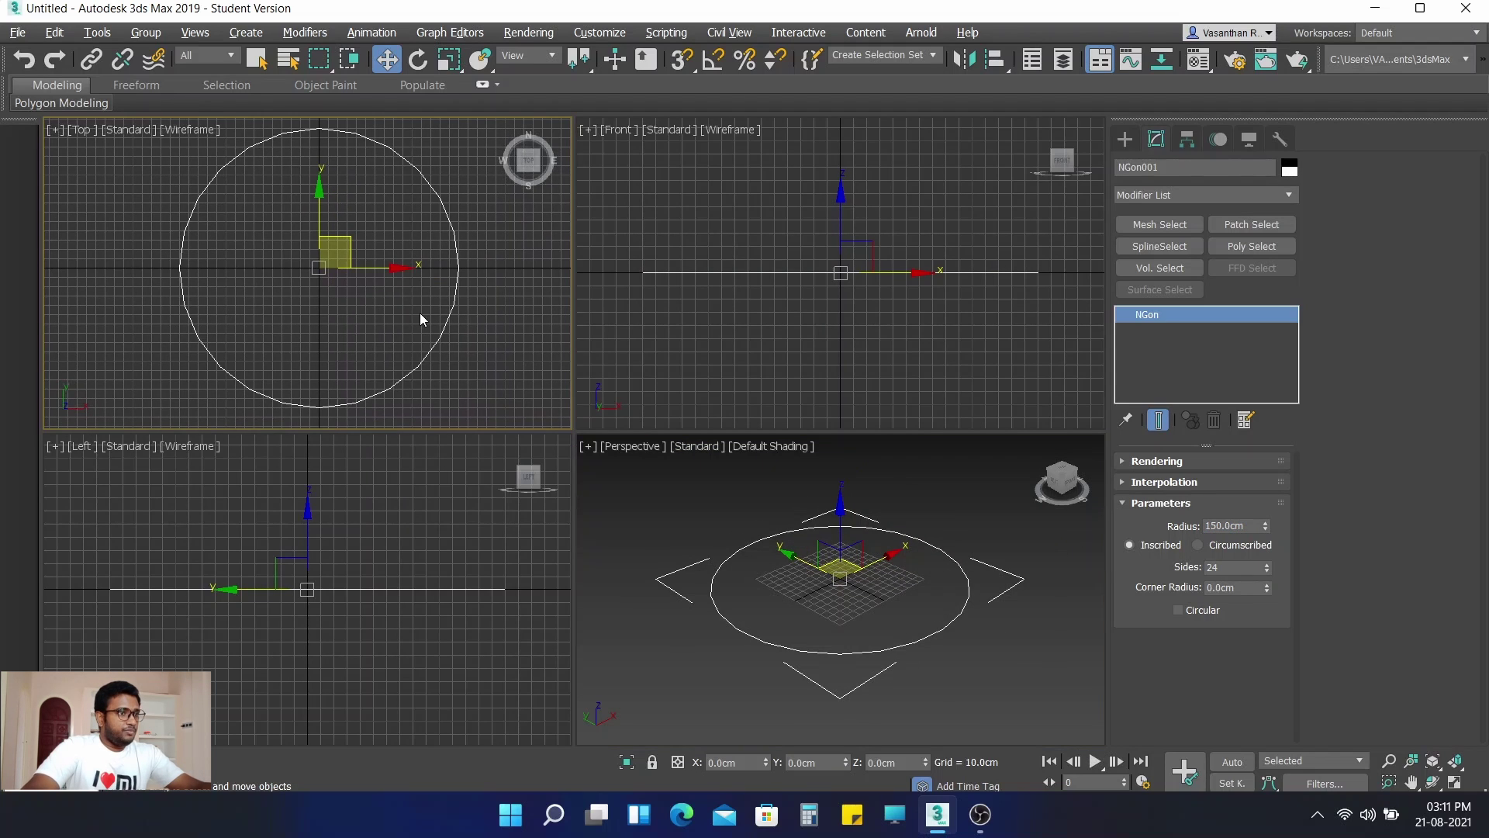
pyautogui.click(440, 315)
pyautogui.click(452, 306)
pyautogui.click(54, 32)
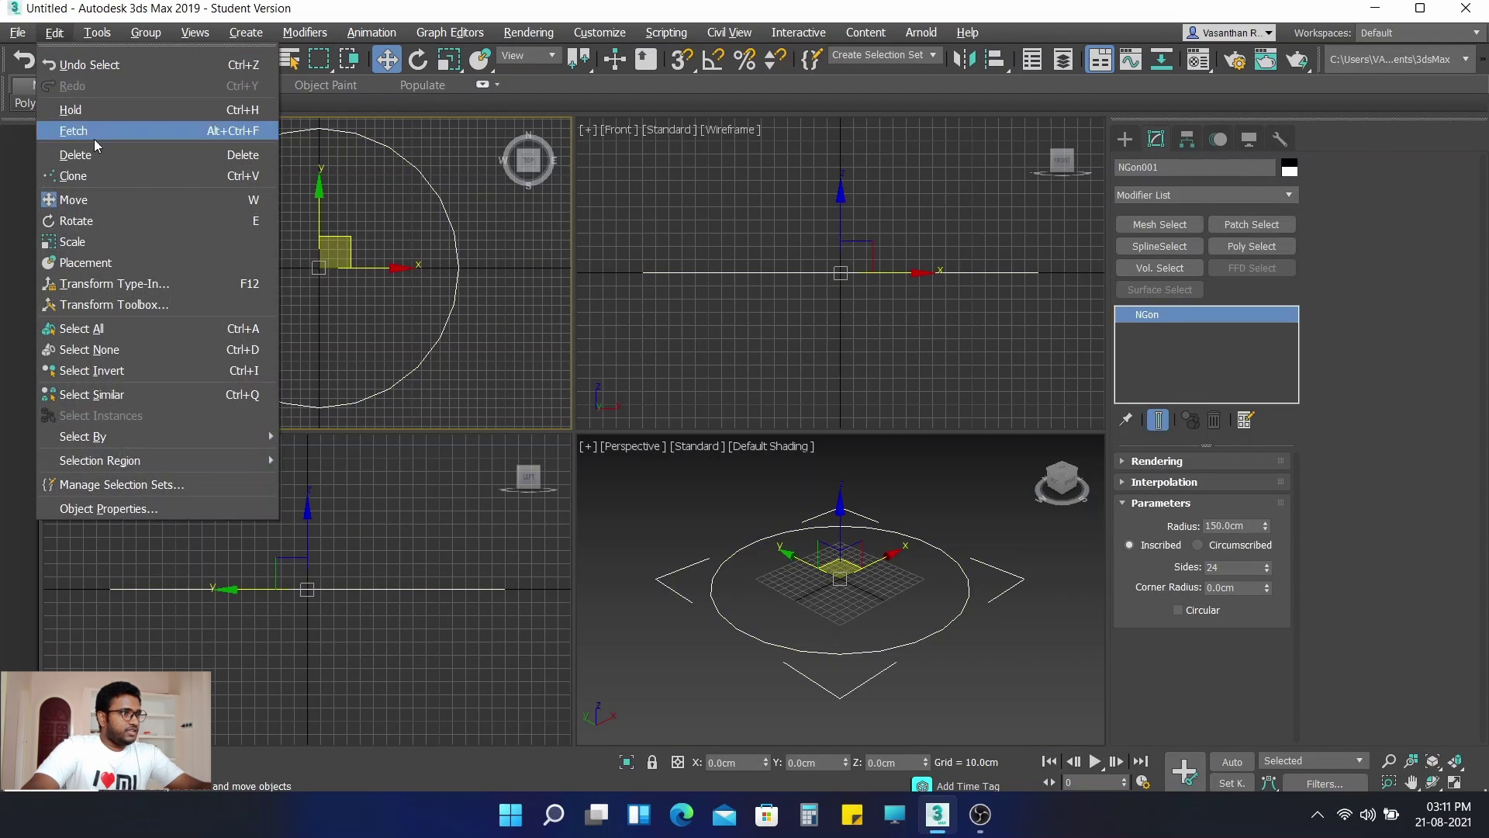
pyautogui.click(142, 177)
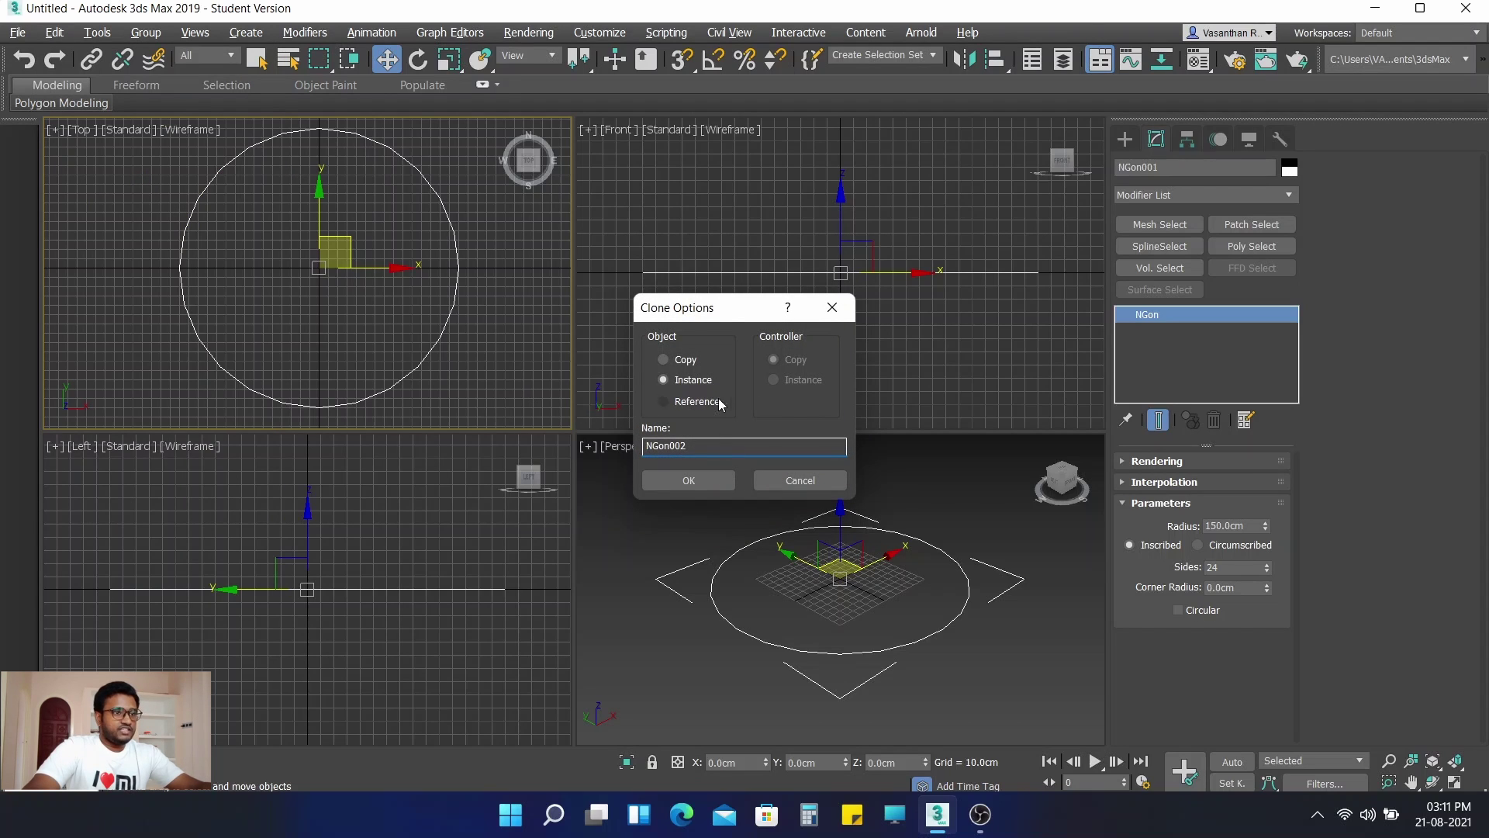
pyautogui.click(693, 480)
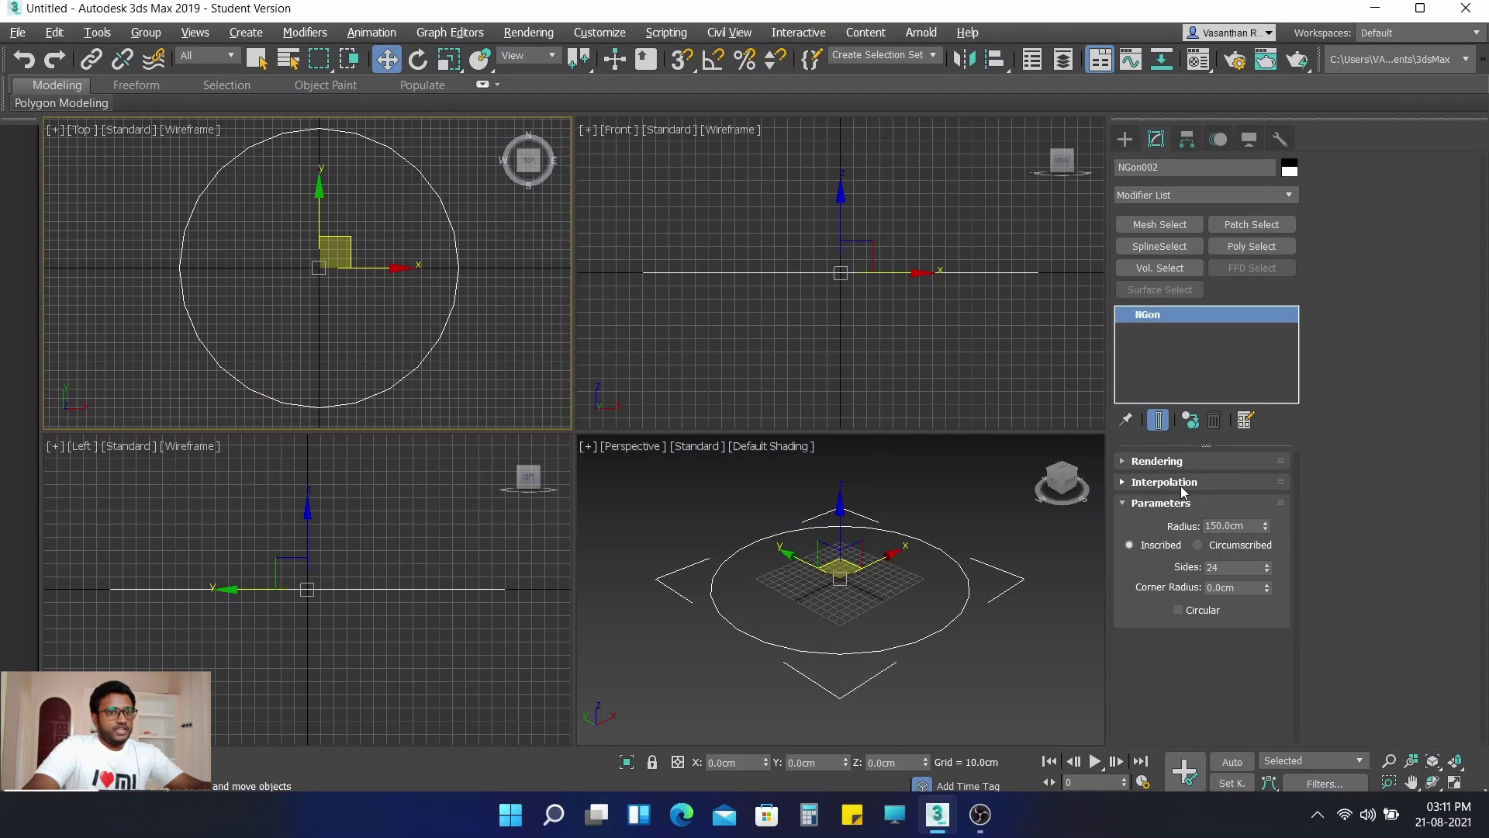
# Step: Make the cloned NGon unique from the original and set its sides to 3
pyautogui.click(1193, 422)
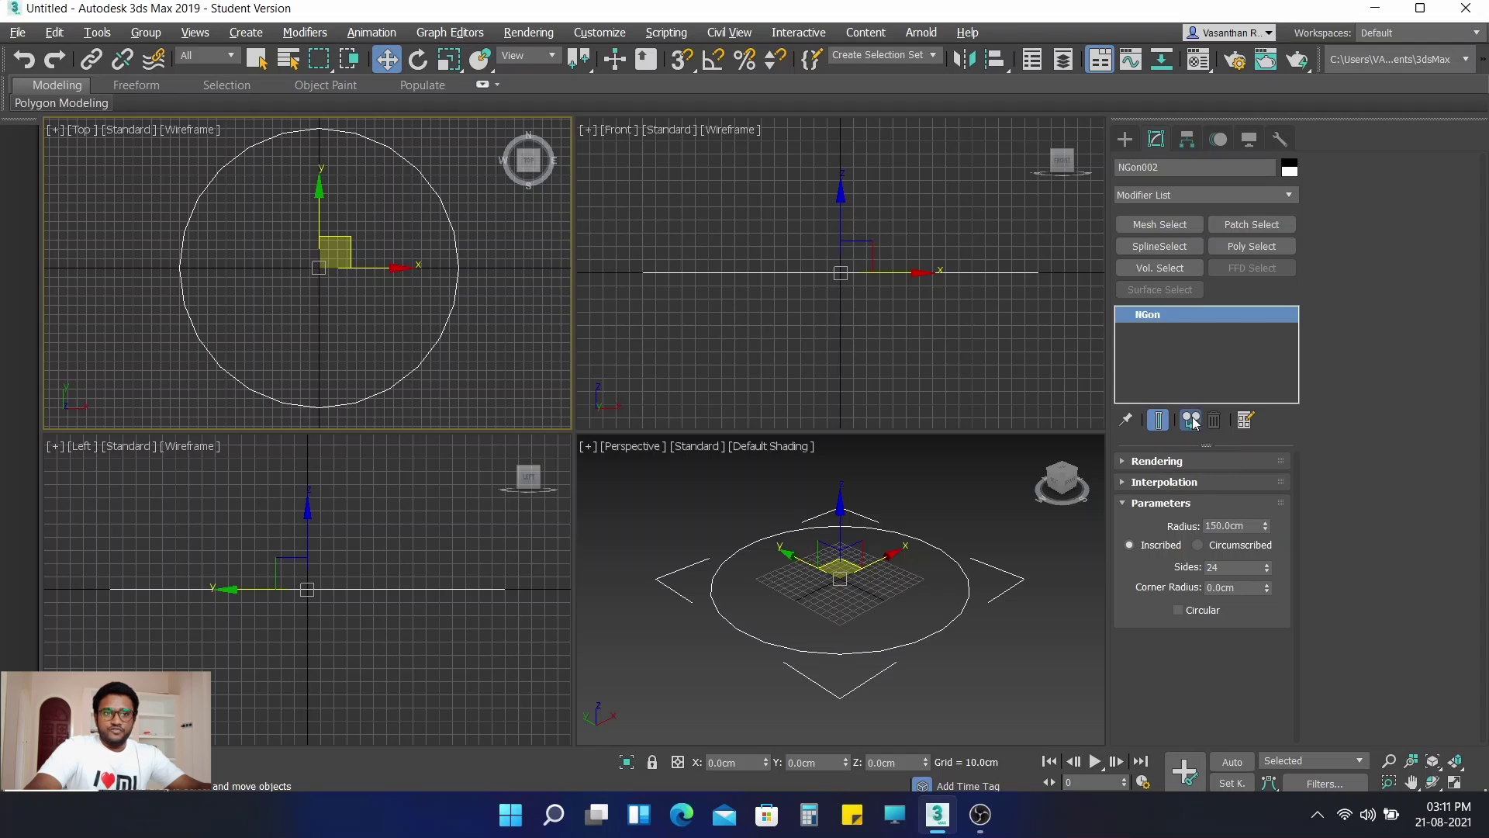
pyautogui.doubleClick(1233, 567)
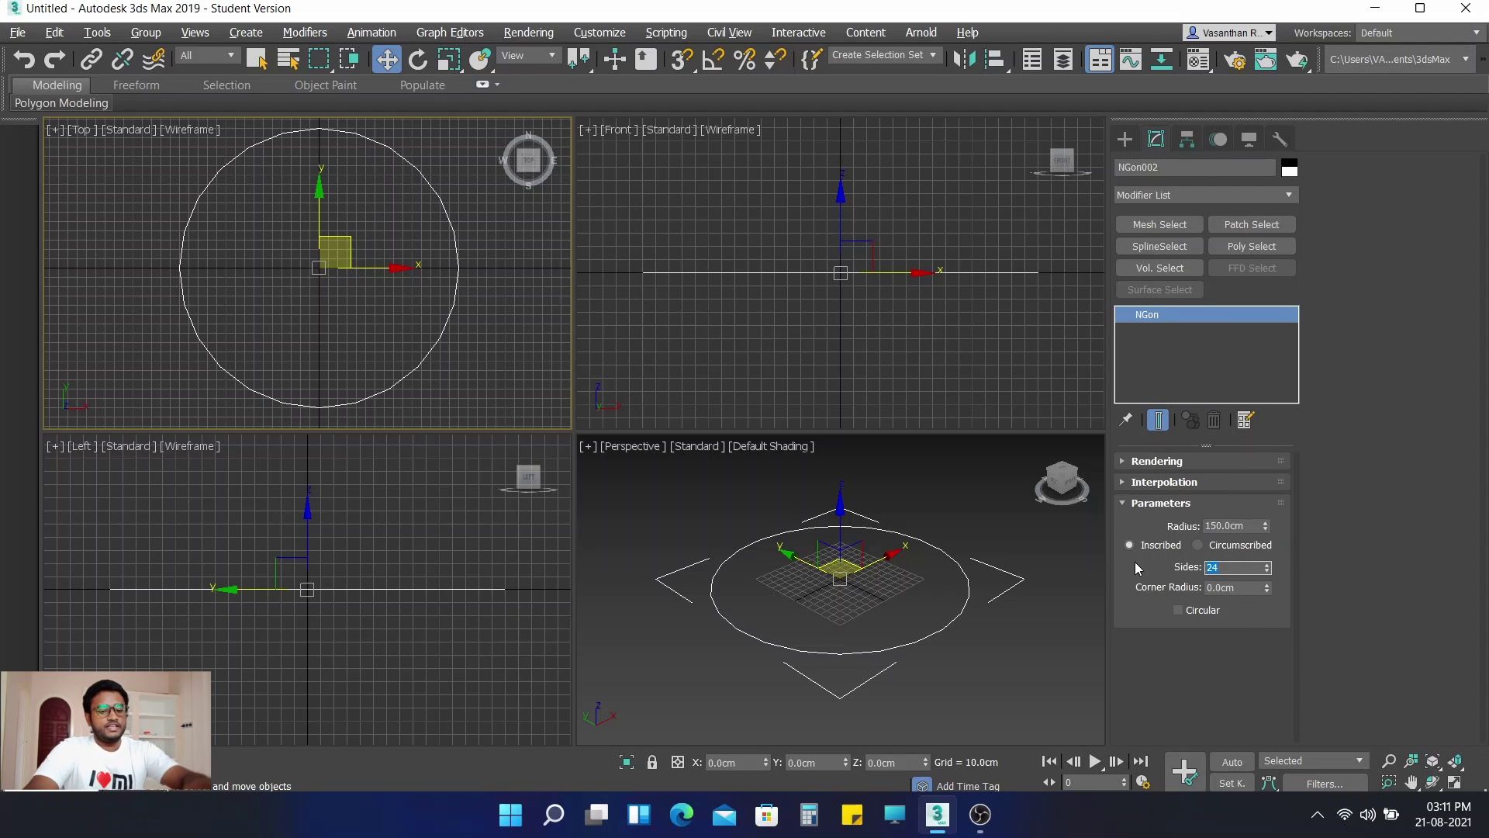
pyautogui.write('3')
pyautogui.press('Return')
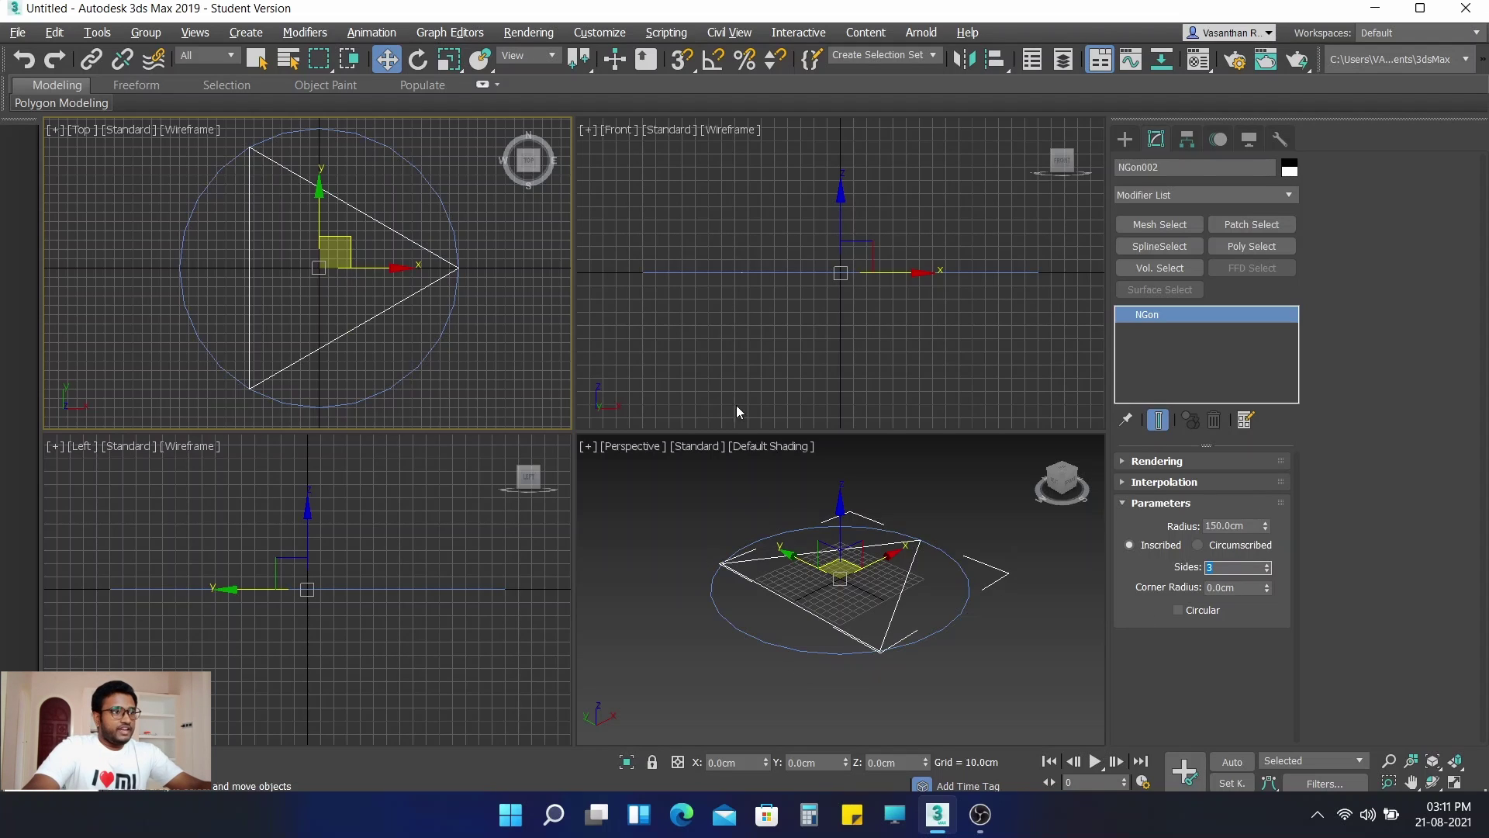
# Step: Rotate the triangle -30 degrees about Z using angle snap, so that one corner points up in the Top view
pyautogui.click(420, 61)
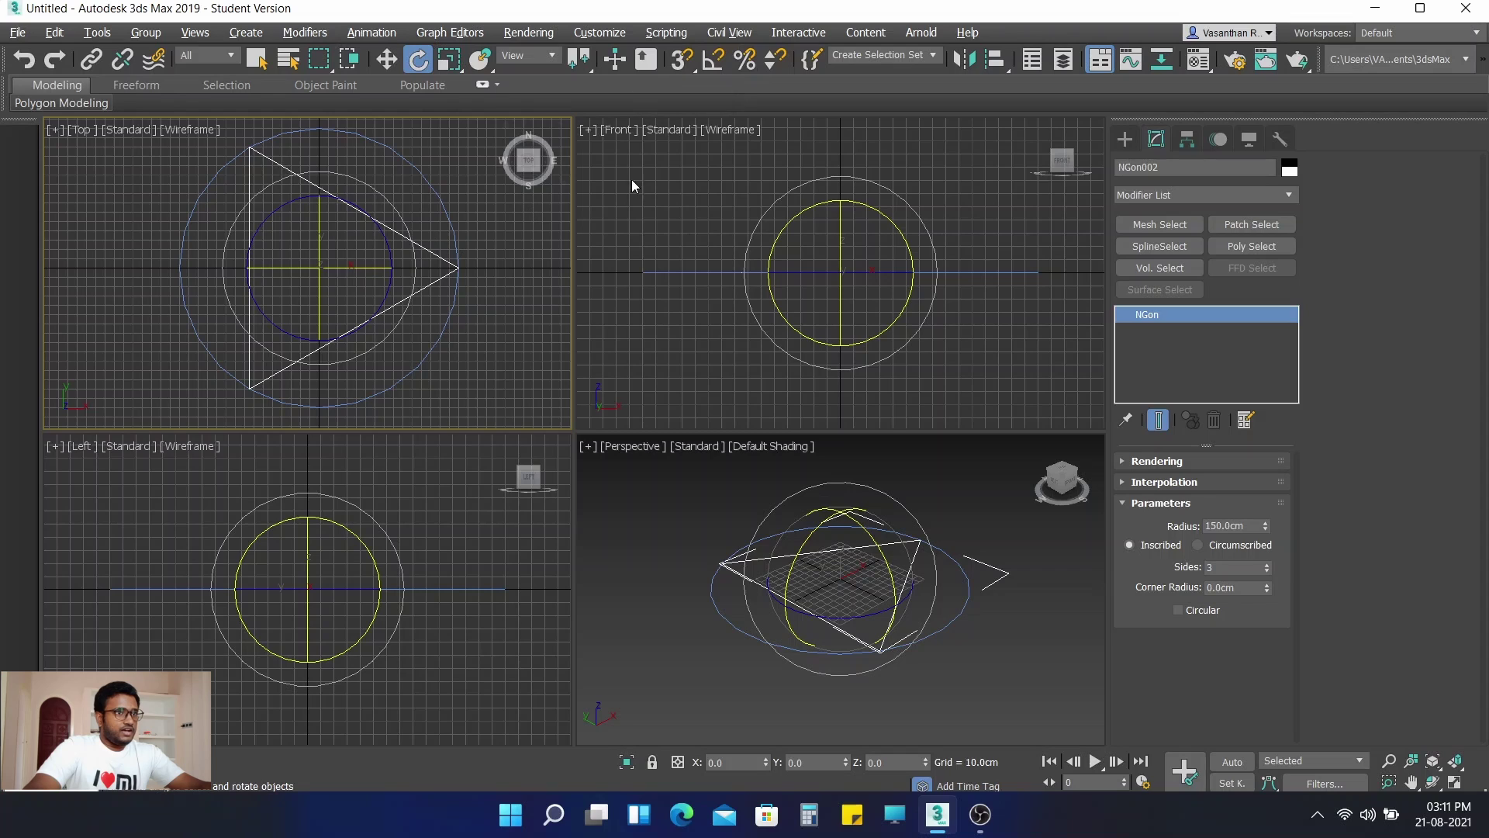
pyautogui.click(715, 62)
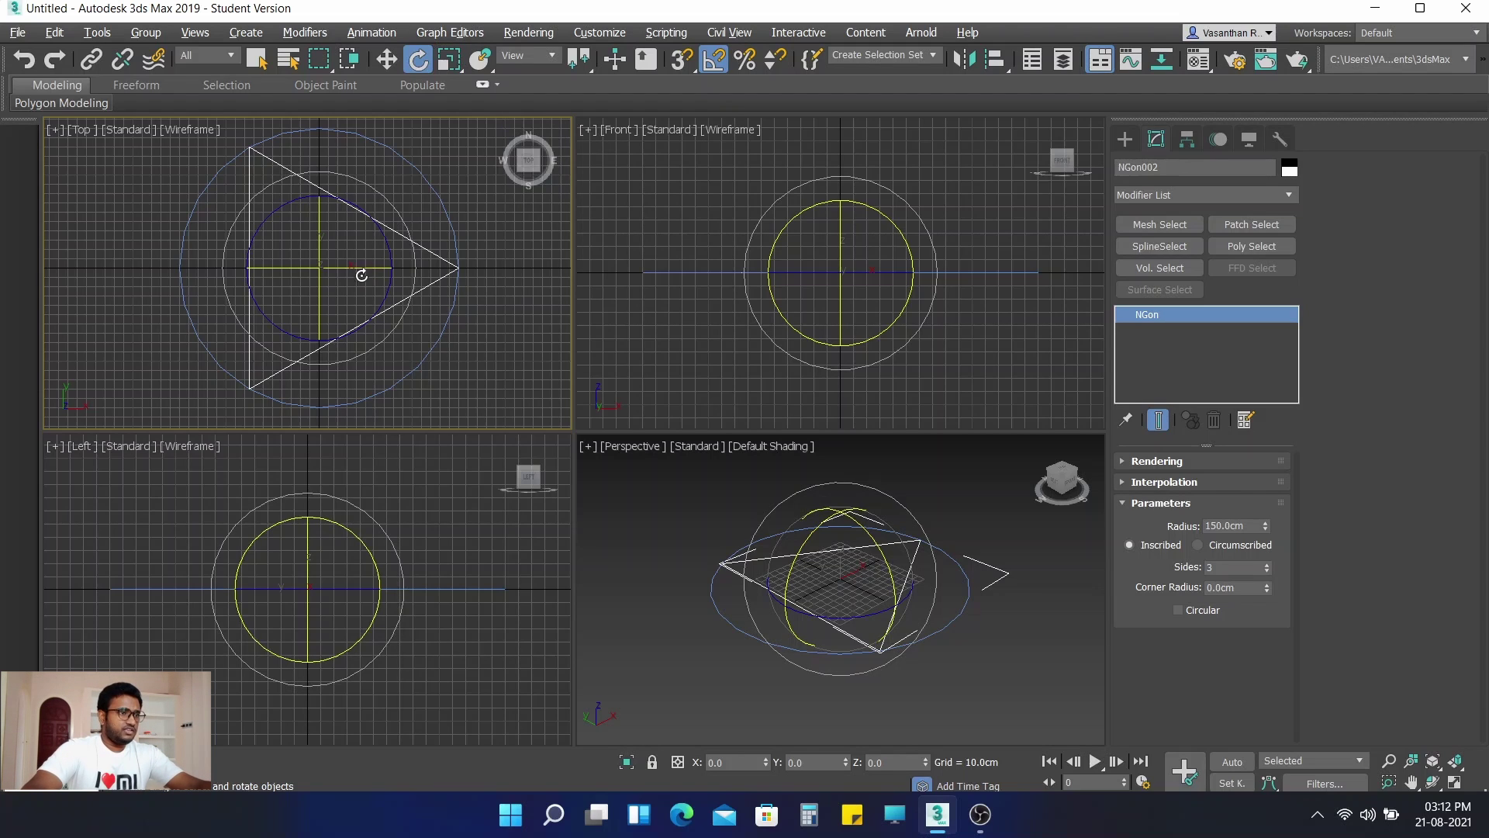
pyautogui.moveTo(390, 243); pyautogui.dragTo(389, 273)
pyautogui.click(714, 59)
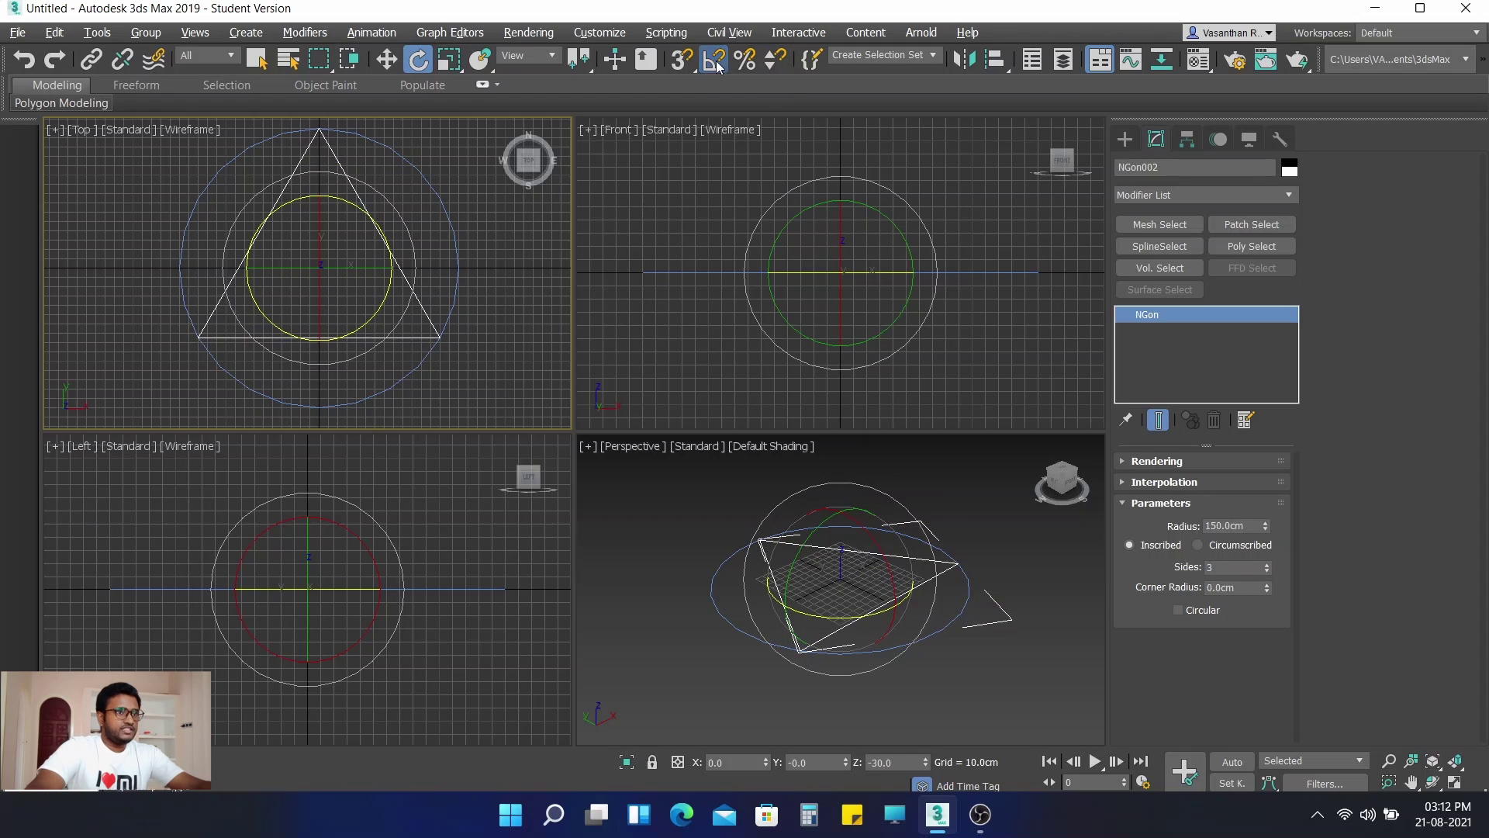
# Step: Return to the Move tool, deselect the triangle and maximize the Top viewport
pyautogui.click(390, 66)
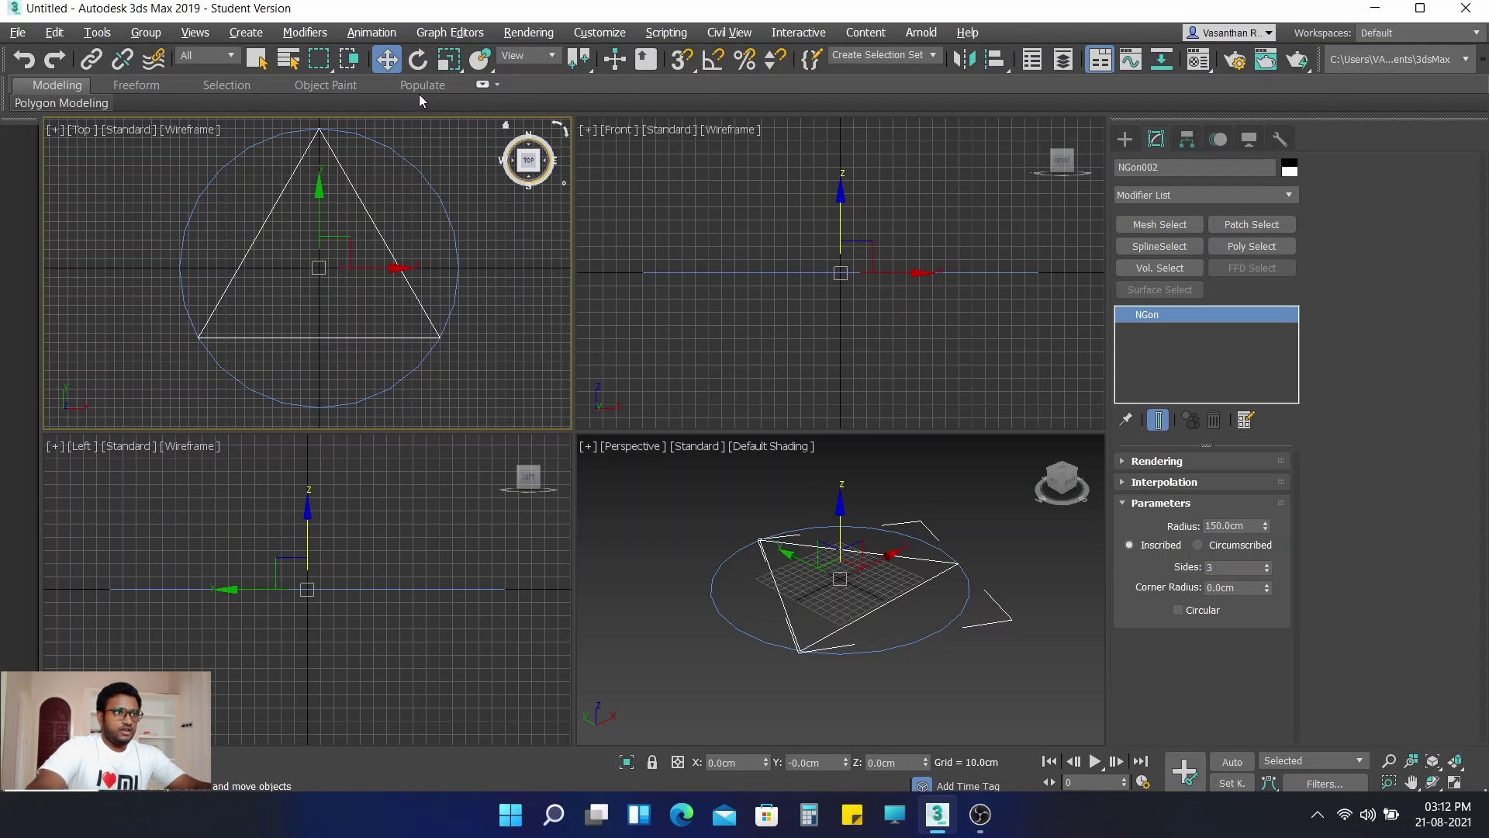
pyautogui.click(511, 290)
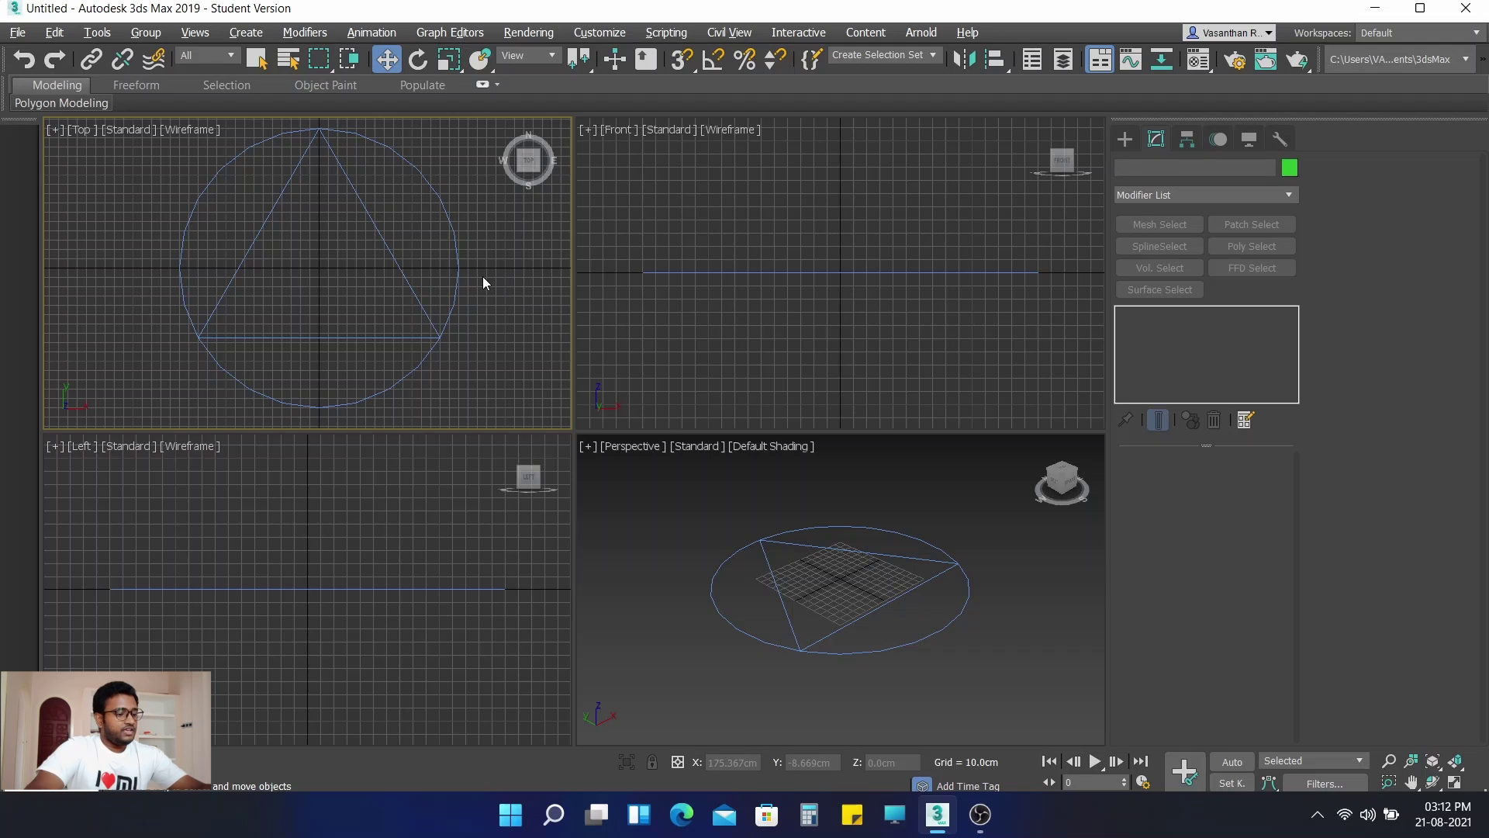
pyautogui.hotkey('alt', 'w')
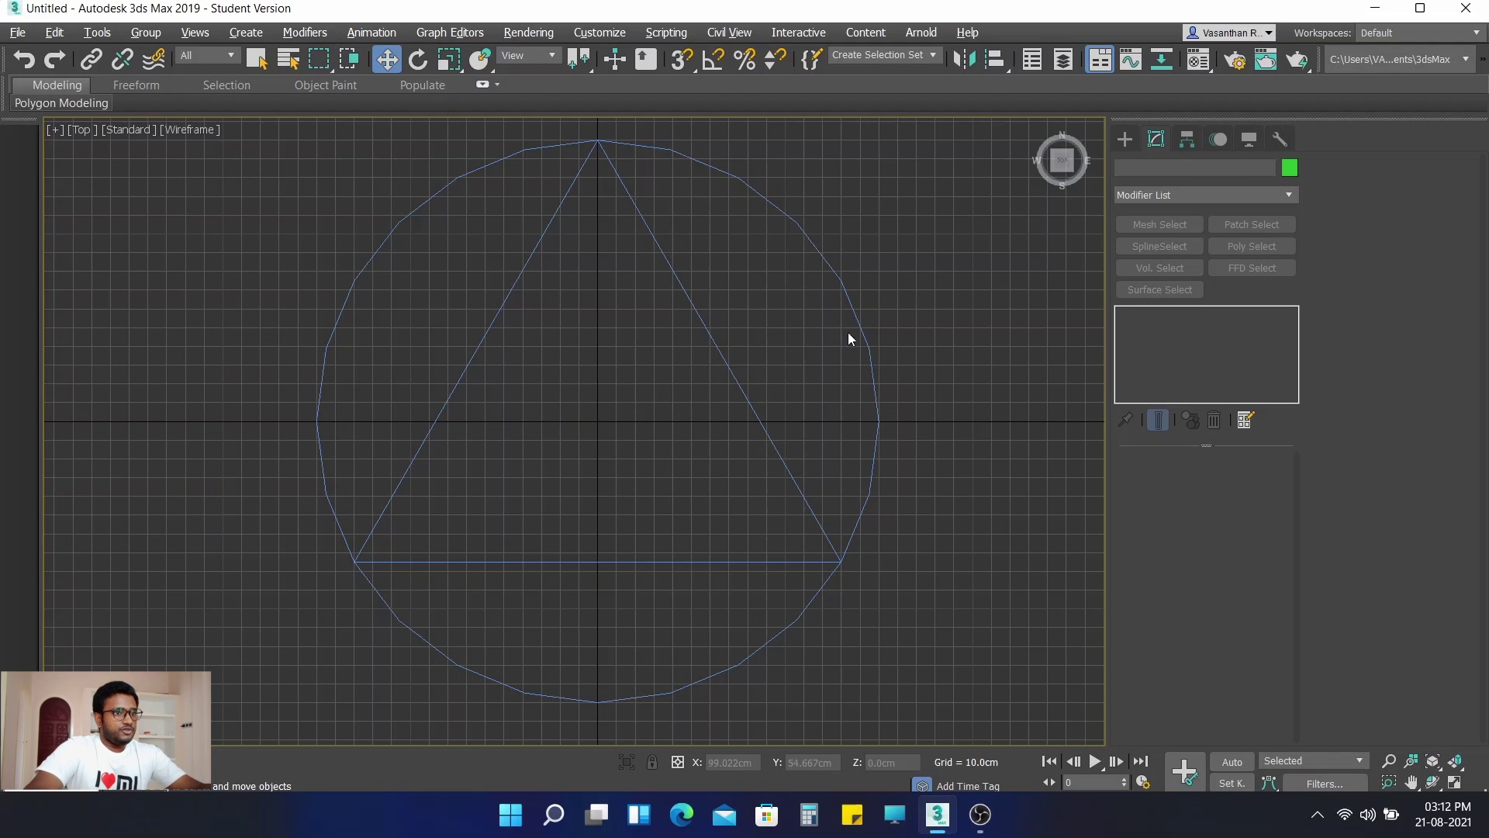
# Step: Clone the 24-sided NGon along positive X as an independent Copy at about X 279 cm
pyautogui.scroll(-2, 877, 344)
pyautogui.moveTo(927, 336); pyautogui.dragTo(675, 355, button='middle')
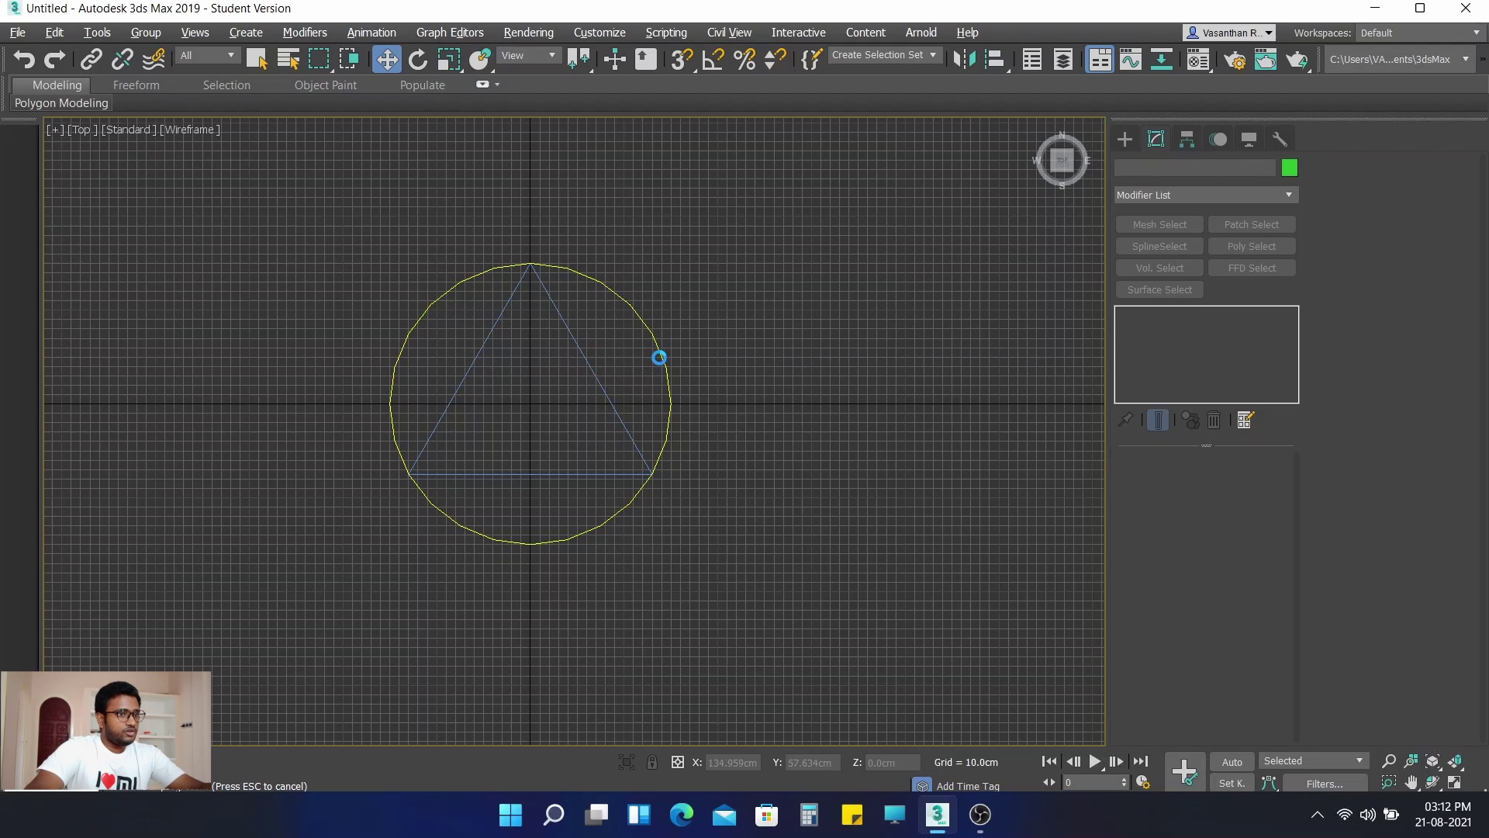
pyautogui.click(662, 360)
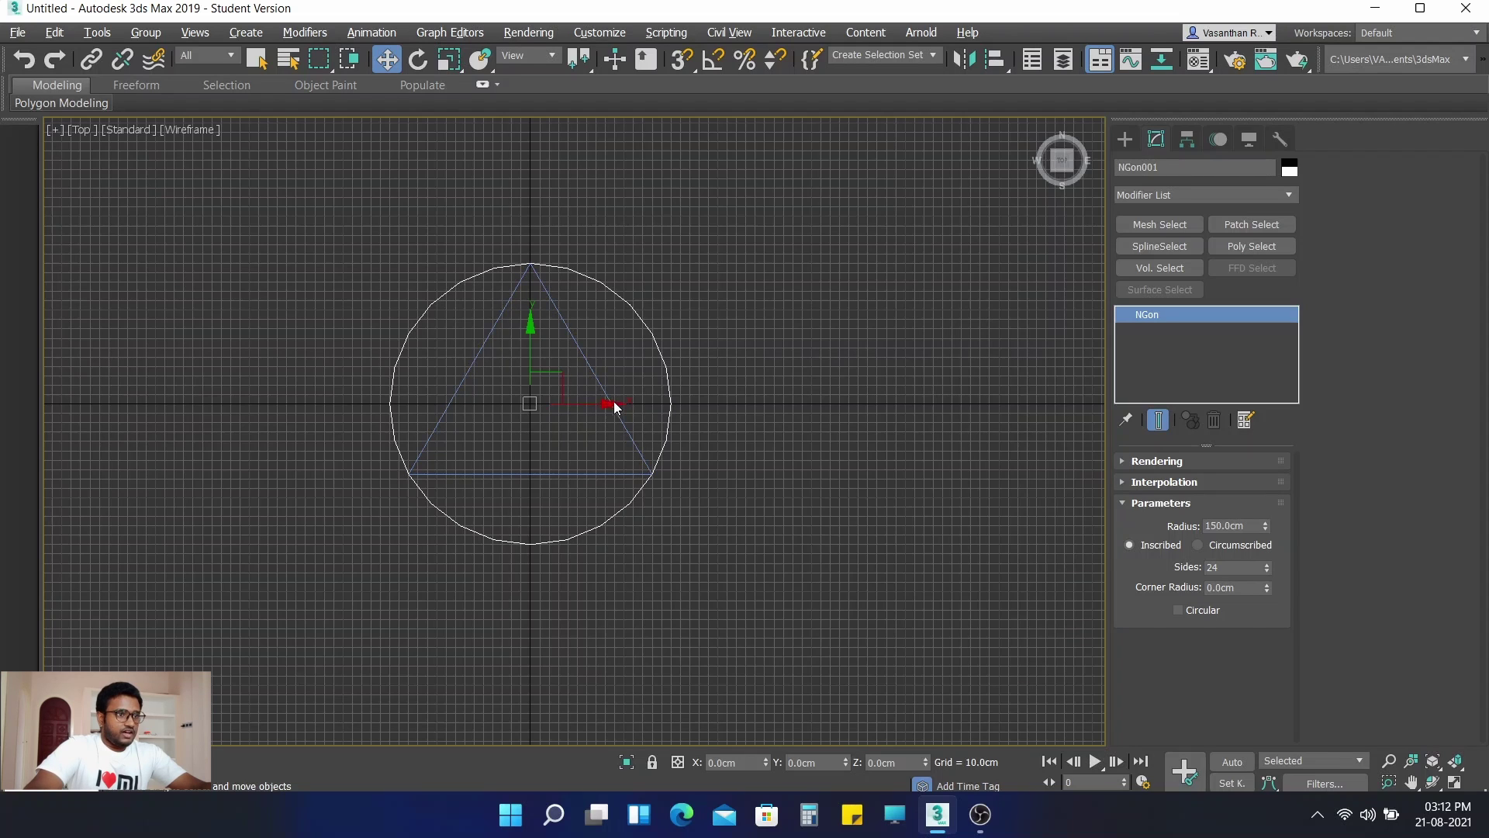
pyautogui.moveTo(609, 404)
pyautogui.keyDown('shift'); pyautogui.mouseDown()
pyautogui.moveTo(884, 419)
pyautogui.moveTo(852, 419)
pyautogui.mouseUp(); pyautogui.keyUp('shift')
pyautogui.moveTo(853, 420); pyautogui.dragTo(870, 427)
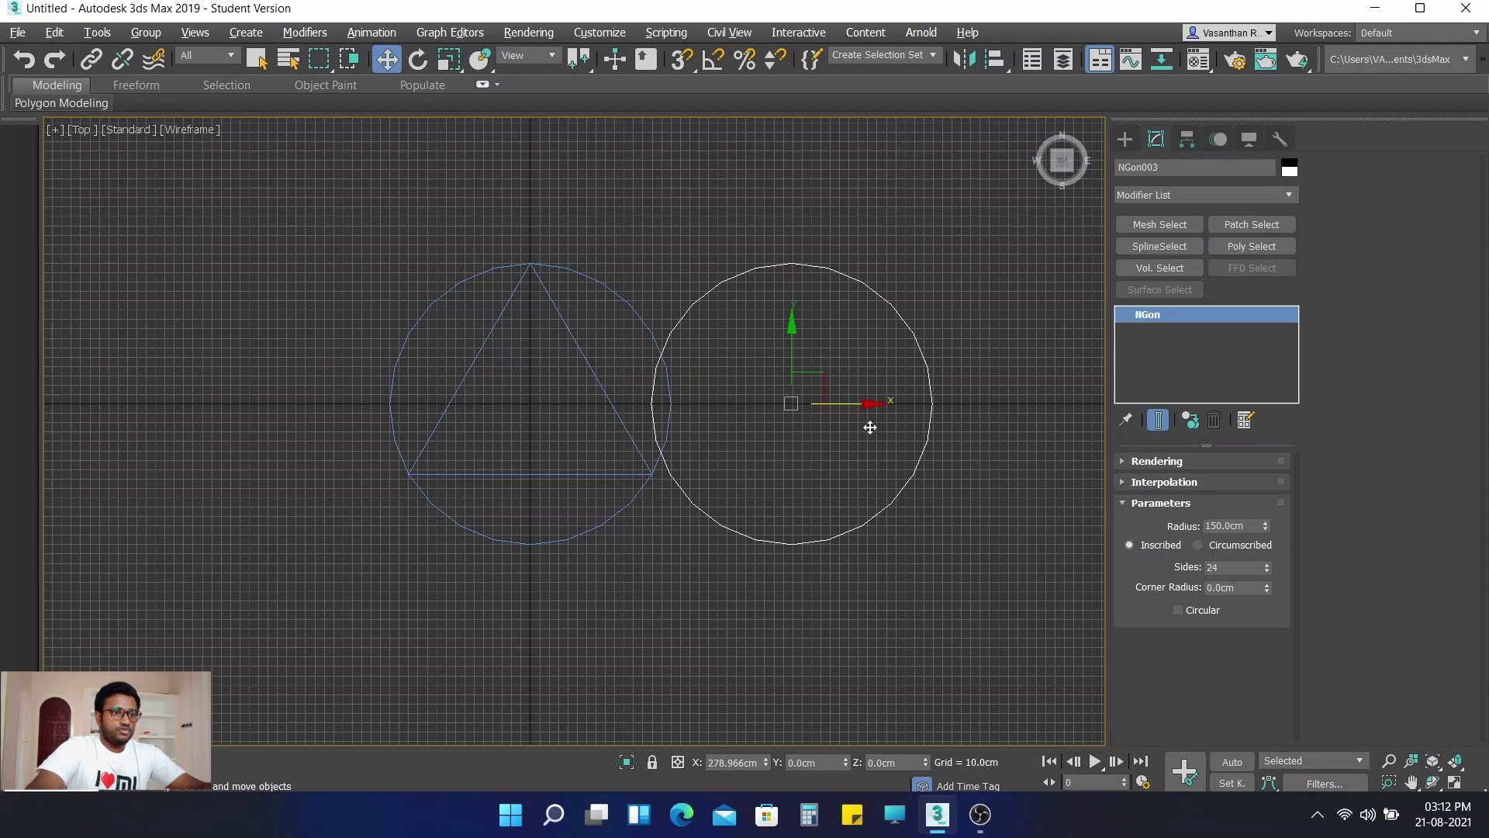
pyautogui.keyDown('shift'); pyautogui.moveTo(870, 427); pyautogui.dragTo(870, 428); pyautogui.keyUp('shift')
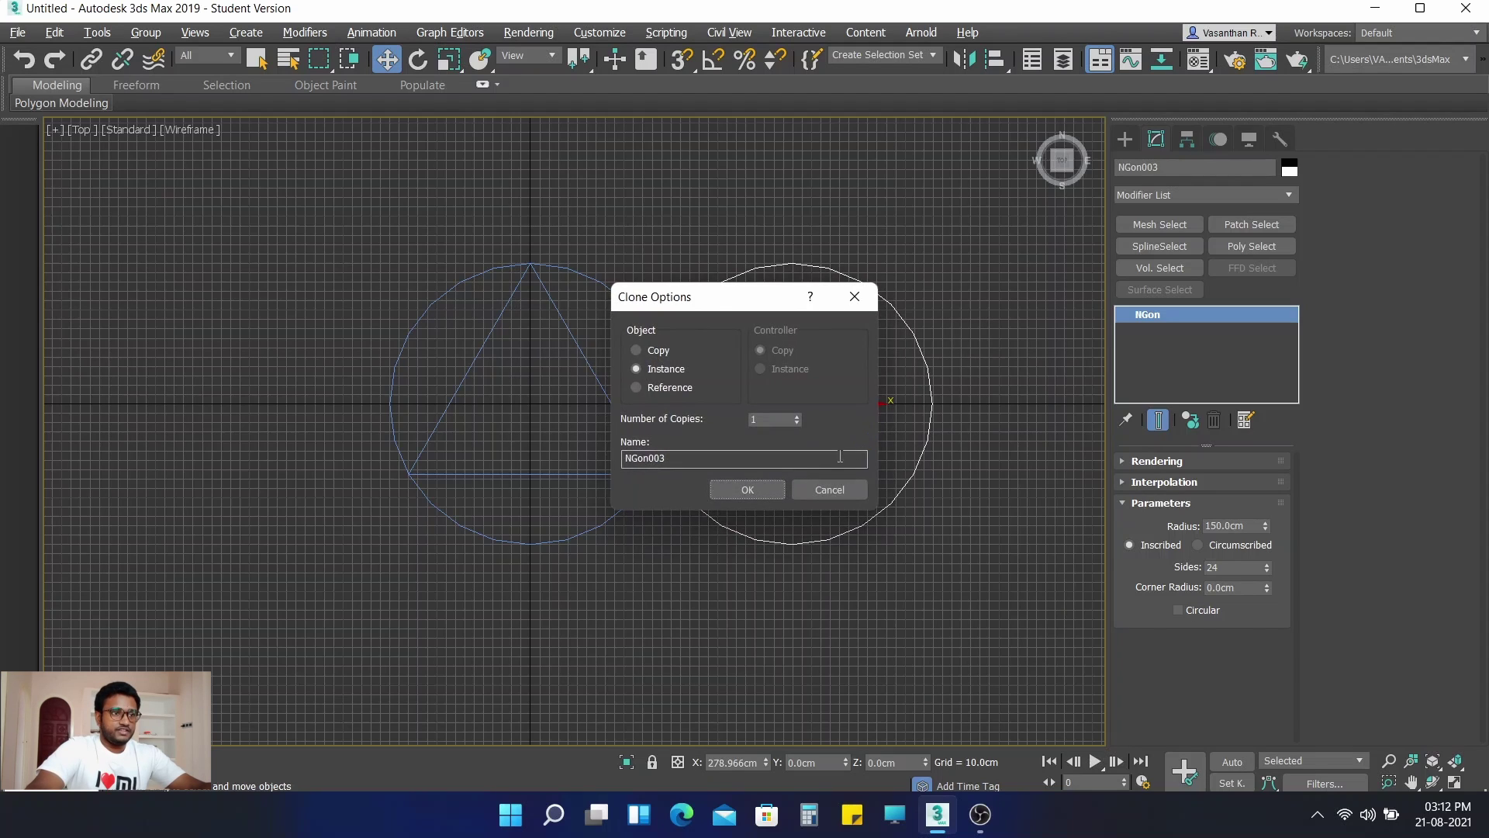
pyautogui.click(657, 349)
pyautogui.click(749, 489)
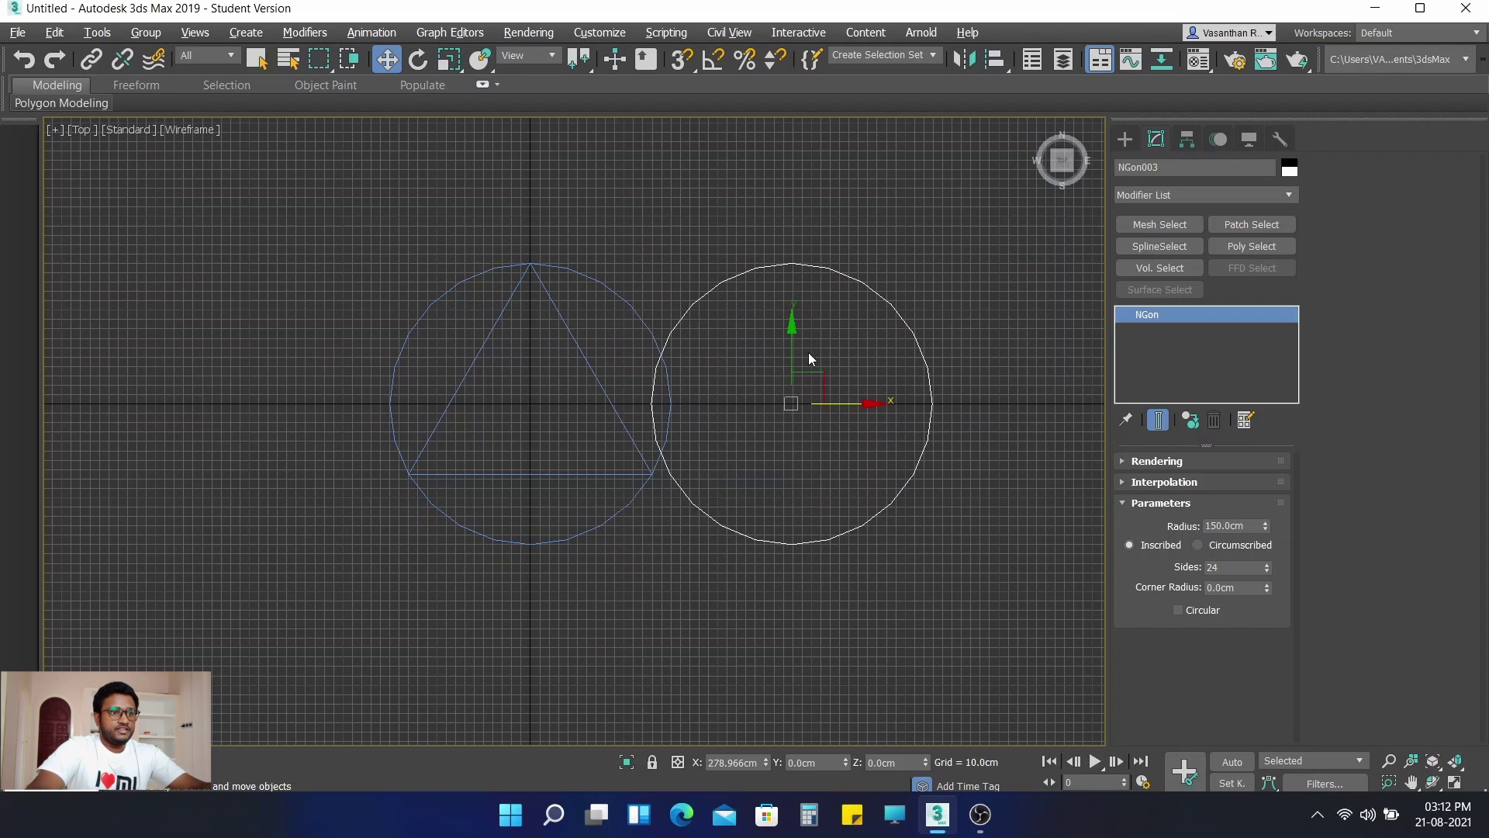
# Step: Move the copied NGon to about X 198 cm, Y 108 cm so it meets the triangle's right edge
pyautogui.moveTo(793, 326); pyautogui.dragTo(784, 232)
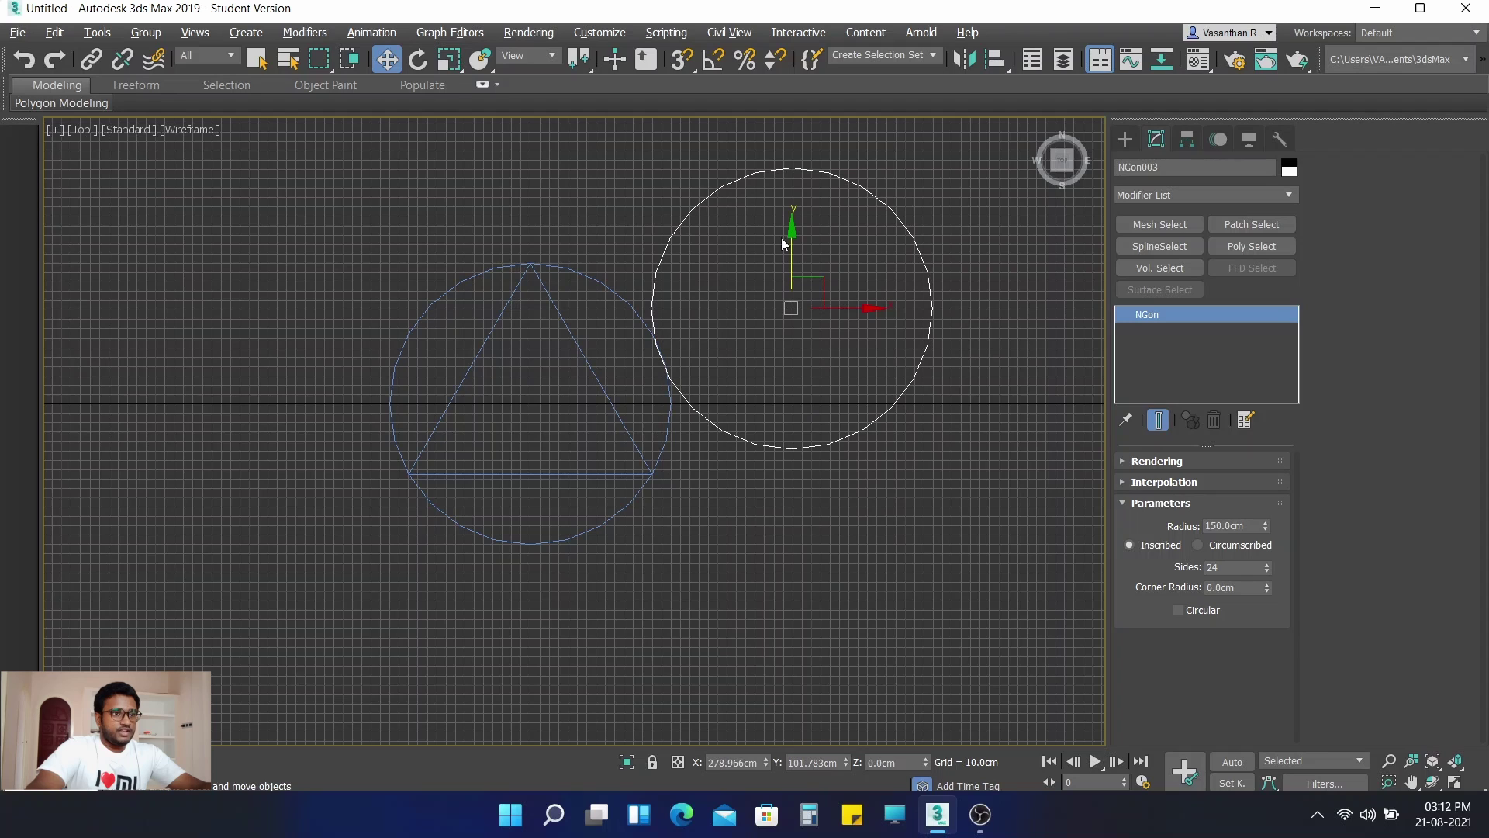
pyautogui.moveTo(873, 307); pyautogui.dragTo(810, 309)
pyautogui.scroll(4, 479, 260)
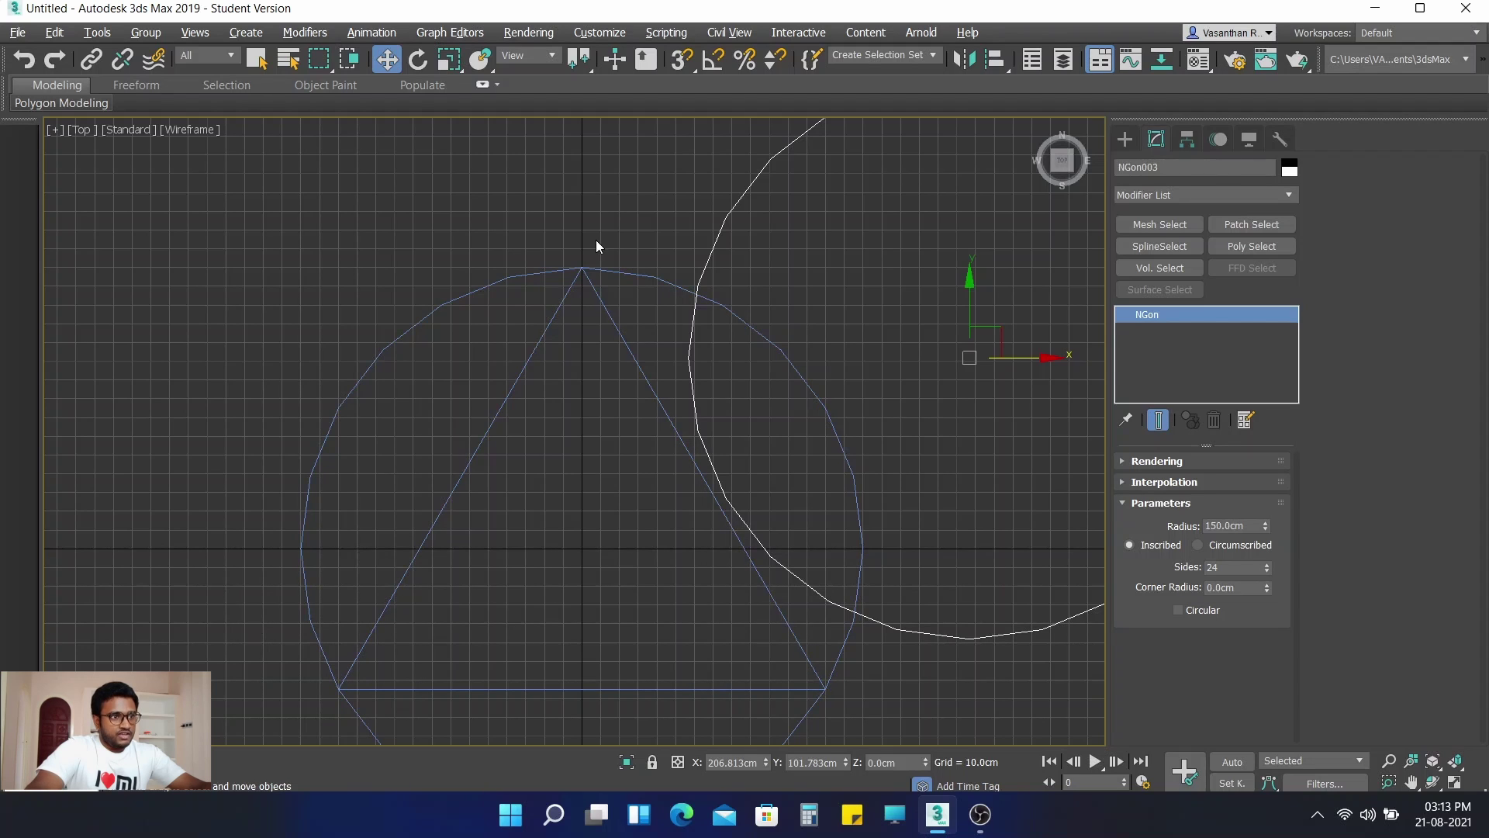
pyautogui.click(1042, 358)
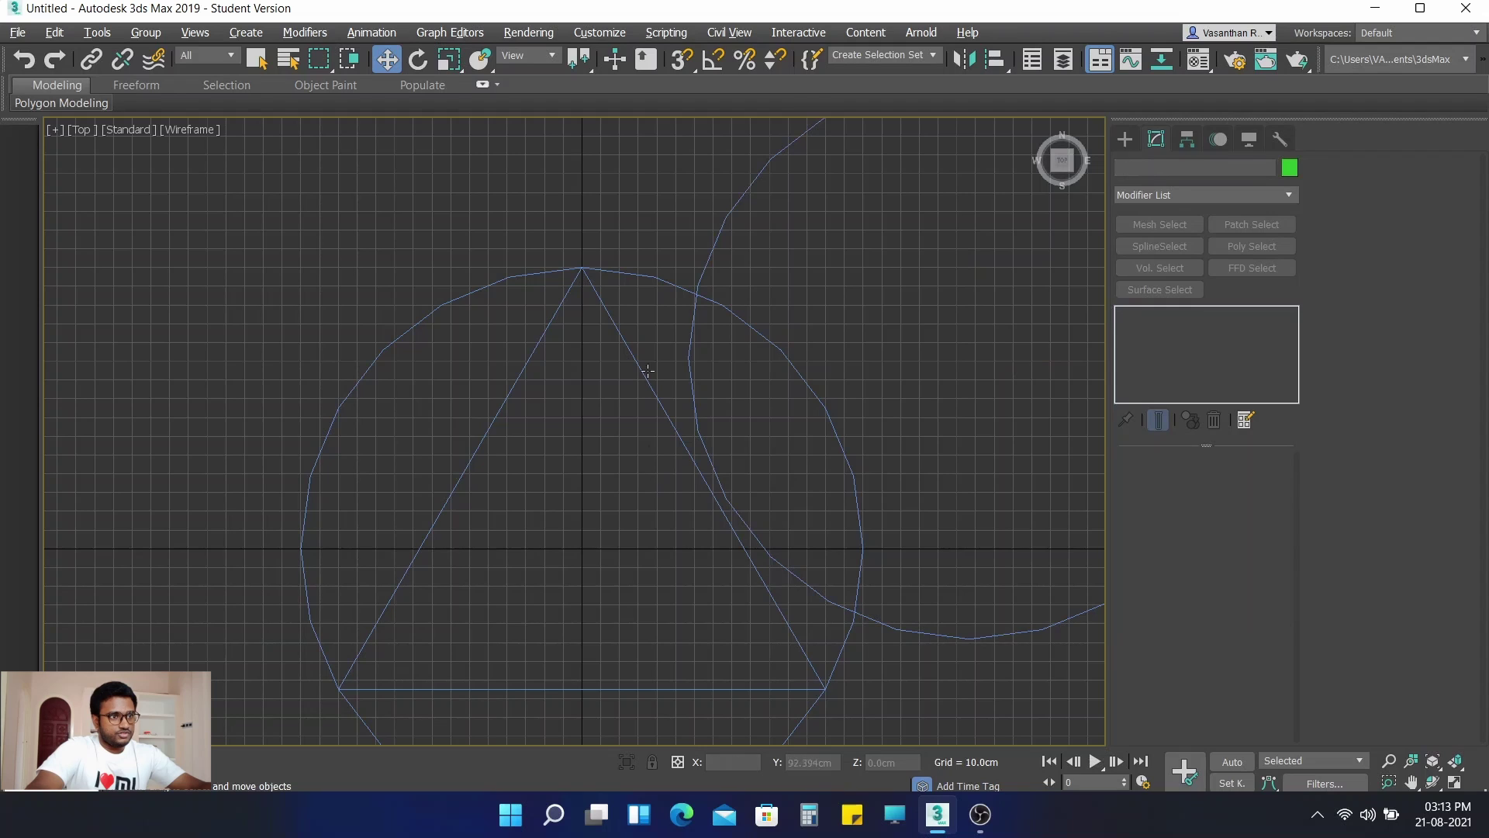
pyautogui.click(690, 334)
pyautogui.moveTo(1040, 356); pyautogui.dragTo(1036, 357)
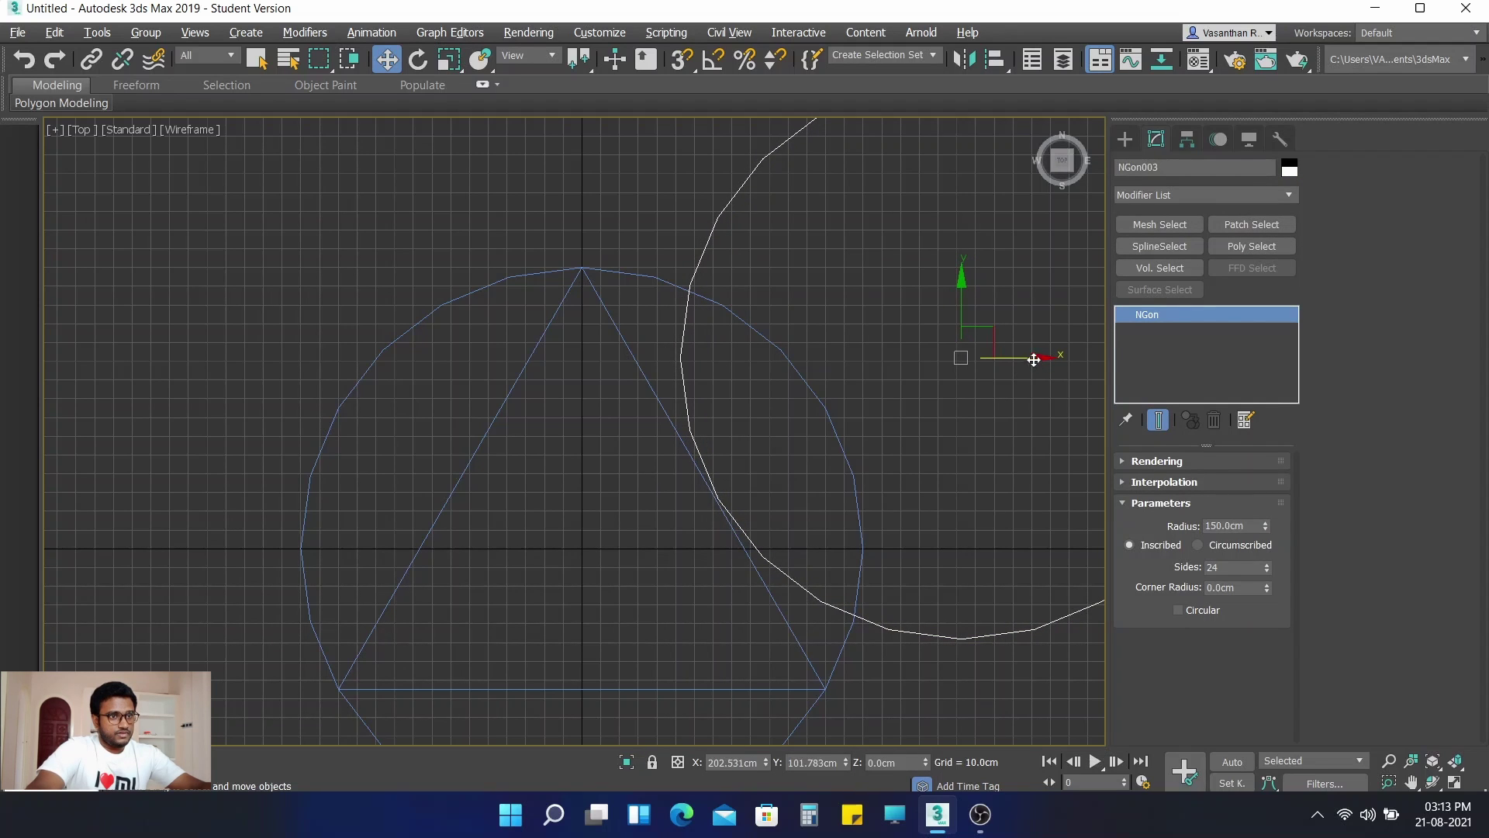
pyautogui.moveTo(962, 273); pyautogui.dragTo(962, 262)
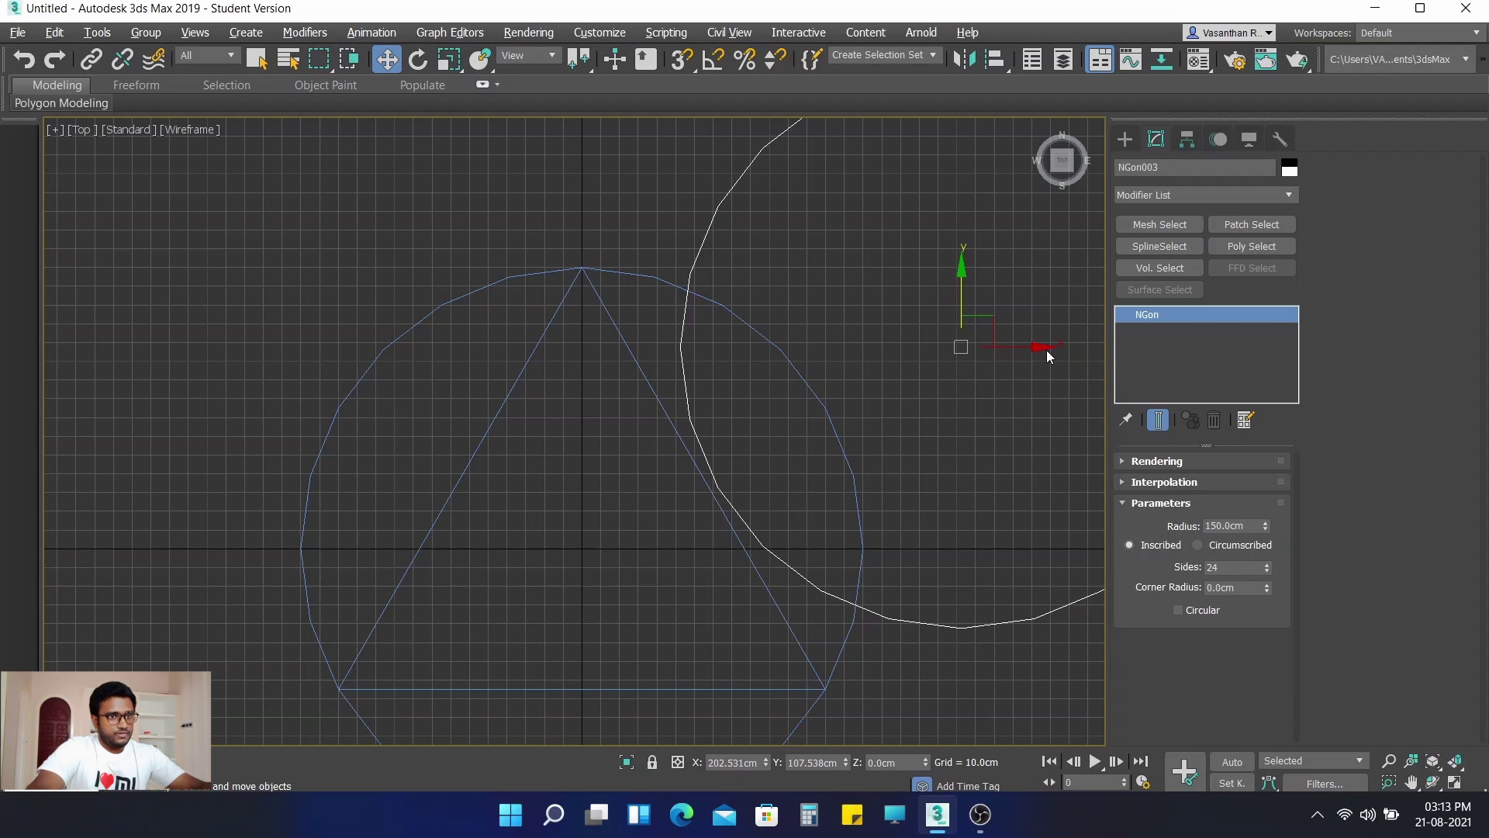
pyautogui.moveTo(1041, 349); pyautogui.dragTo(1033, 349)
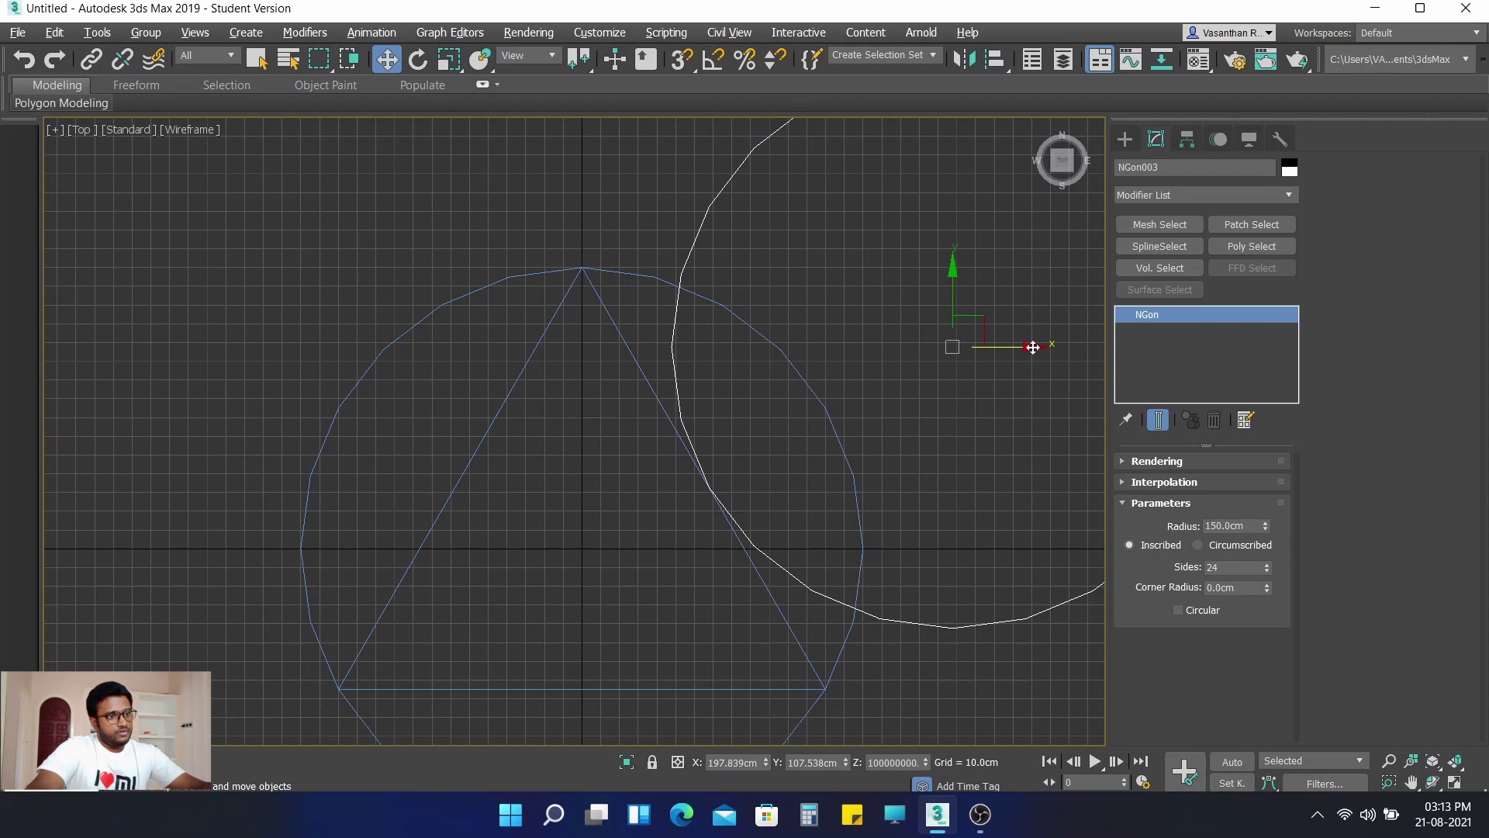
# Step: Clone the upper-right NGon along negative X as an Instance at about X -198 cm, meeting the triangle's left edge
pyautogui.scroll(-4, 959, 425)
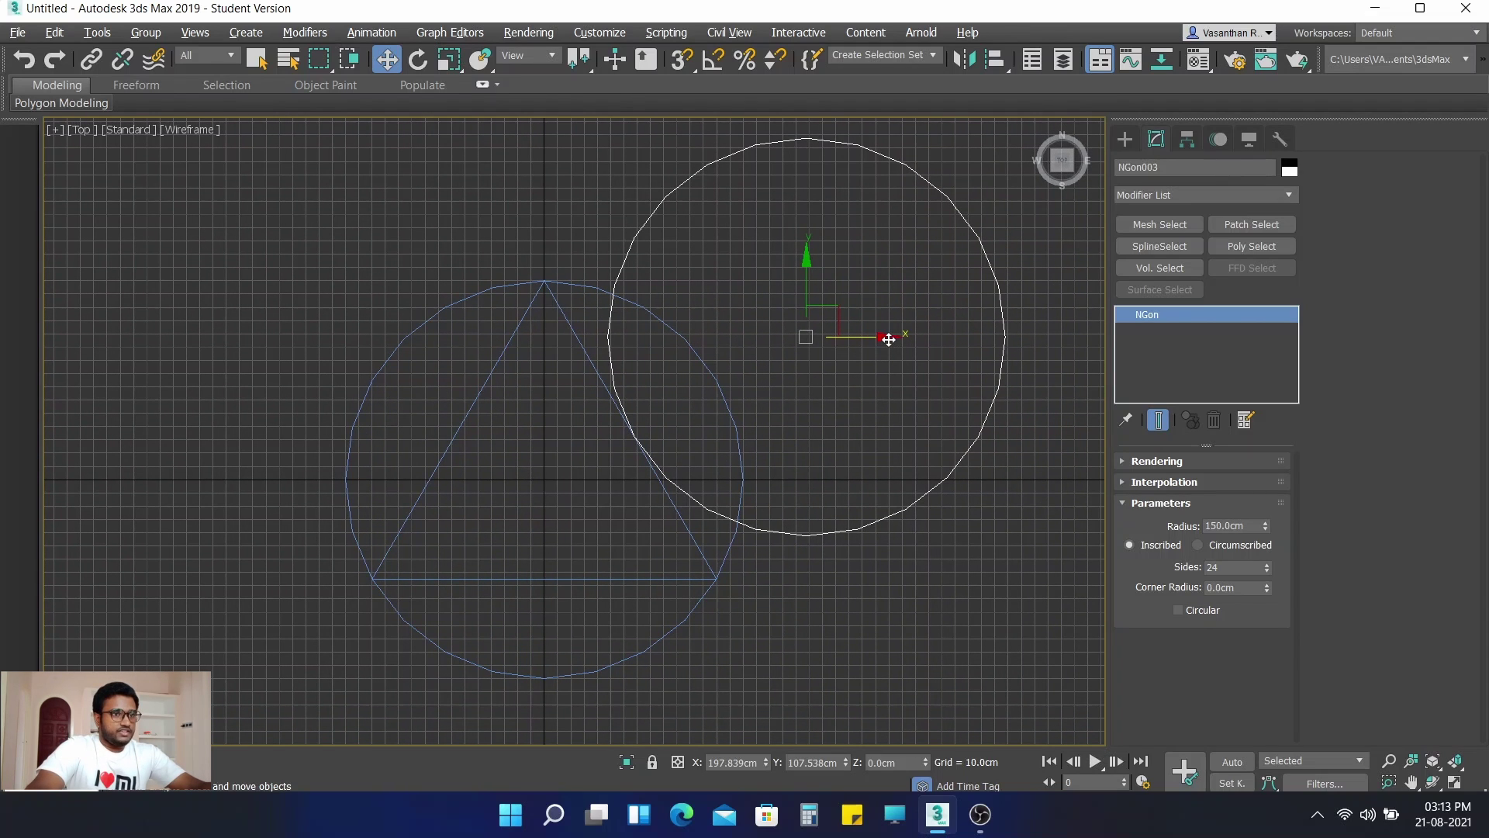
pyautogui.keyDown('shift'); pyautogui.moveTo(887, 339); pyautogui.dragTo(364, 332); pyautogui.keyUp('shift')
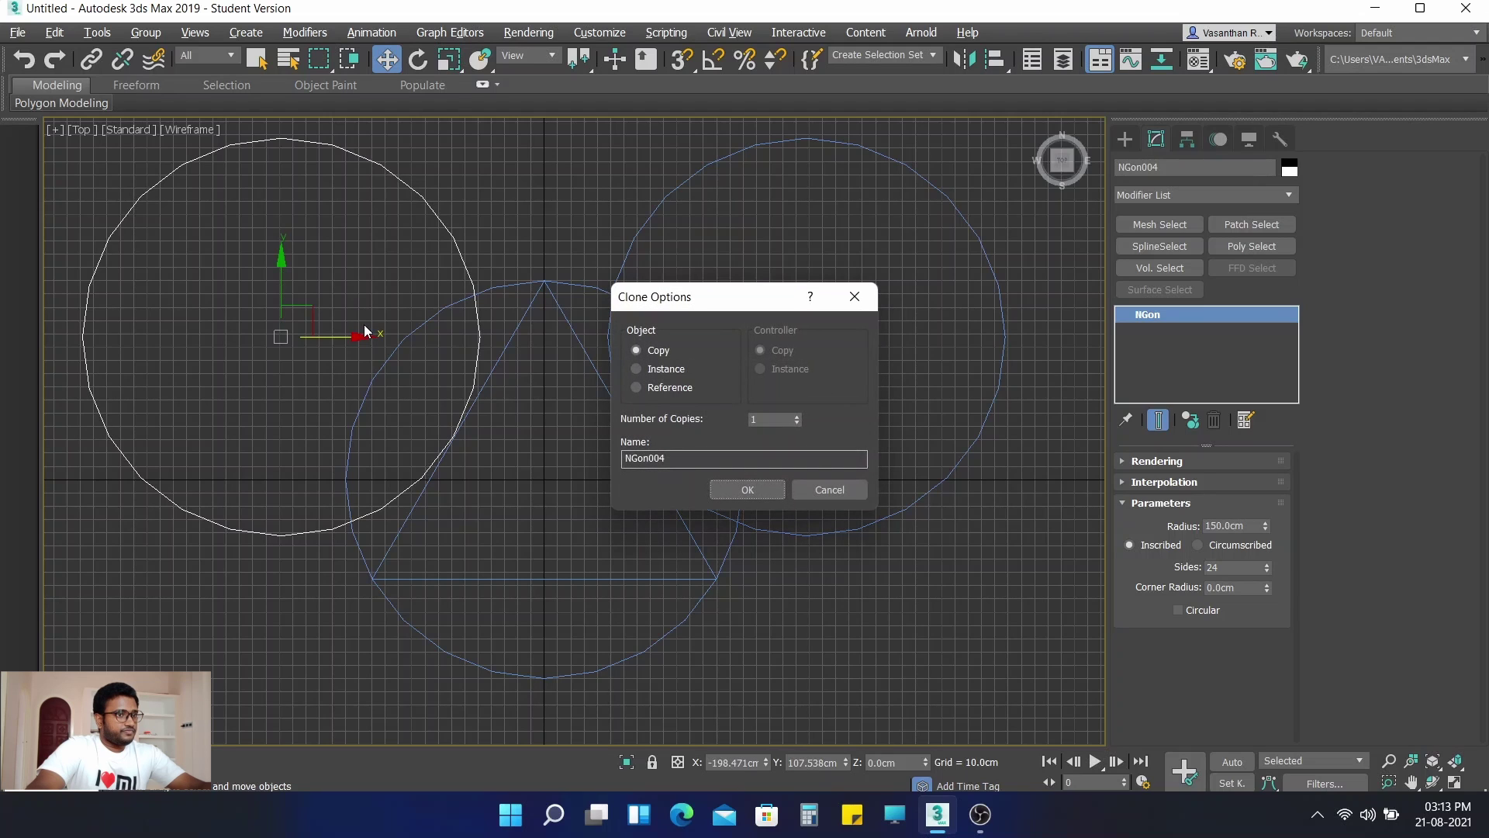
pyautogui.click(656, 374)
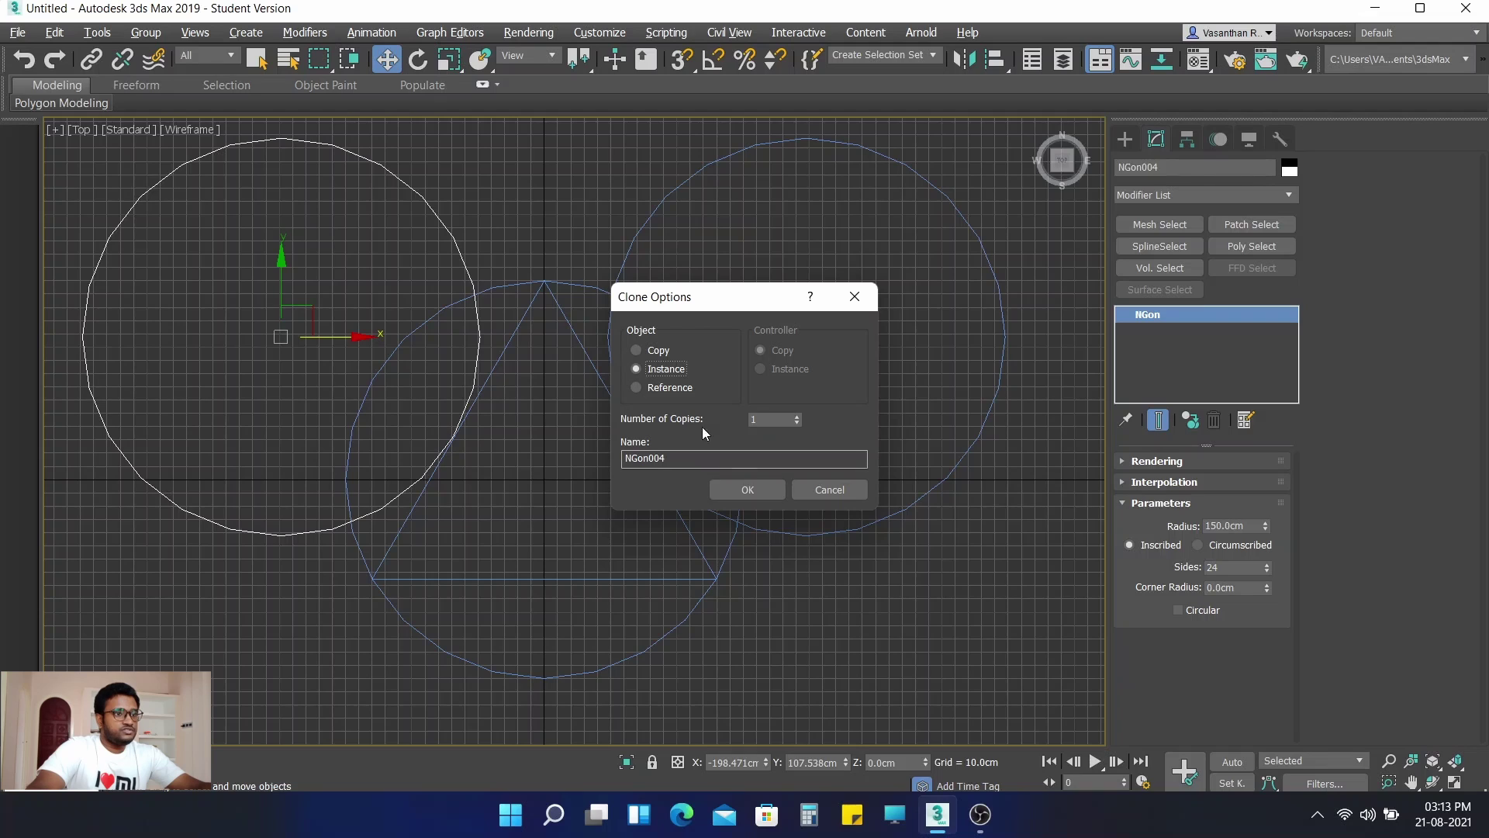
pyautogui.click(747, 489)
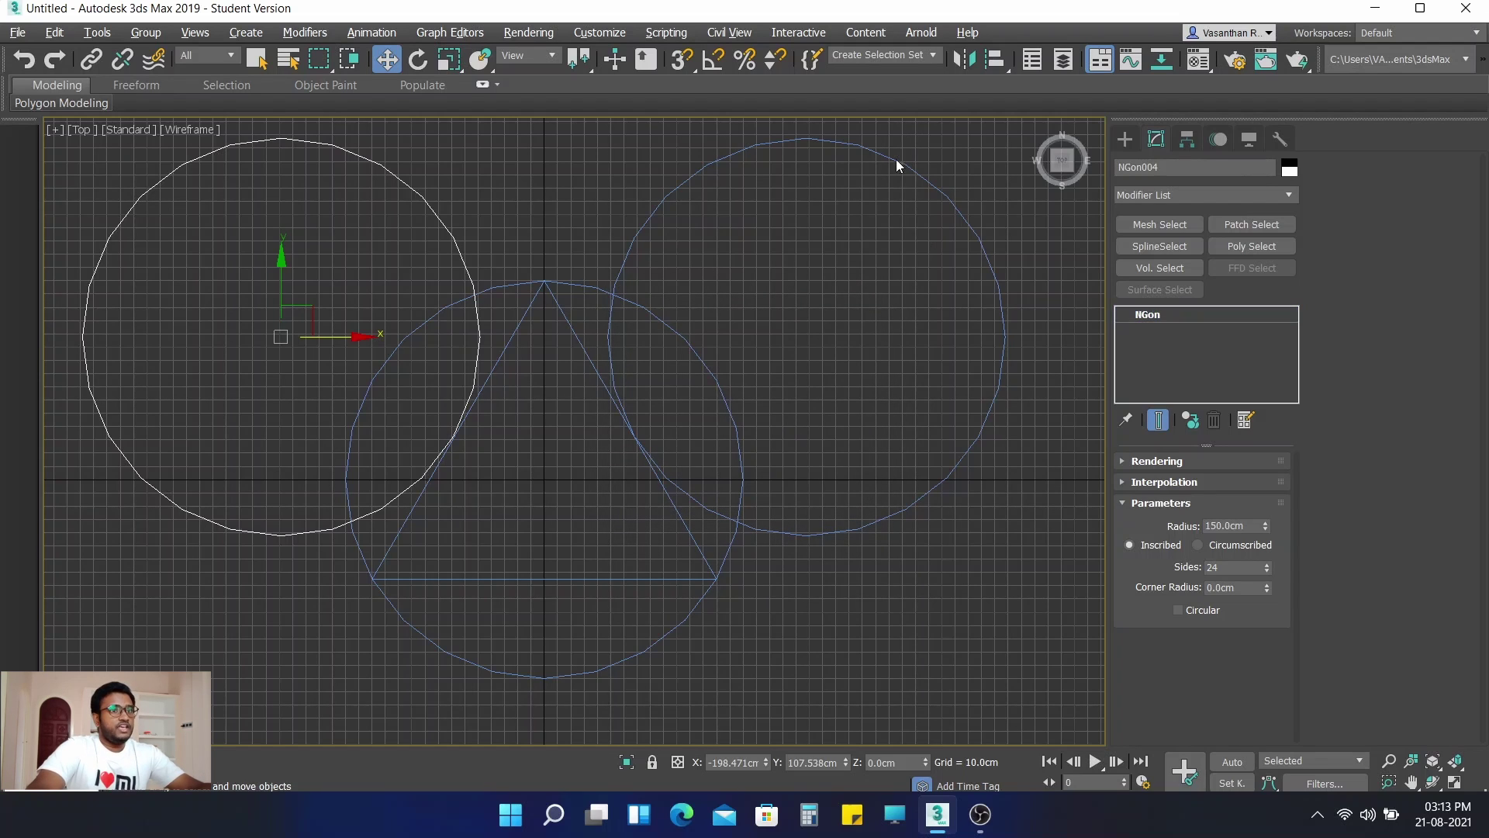
# Step: Clone the upper-right NGon straight down as an Instance at about Y -223 cm
pyautogui.click(929, 204)
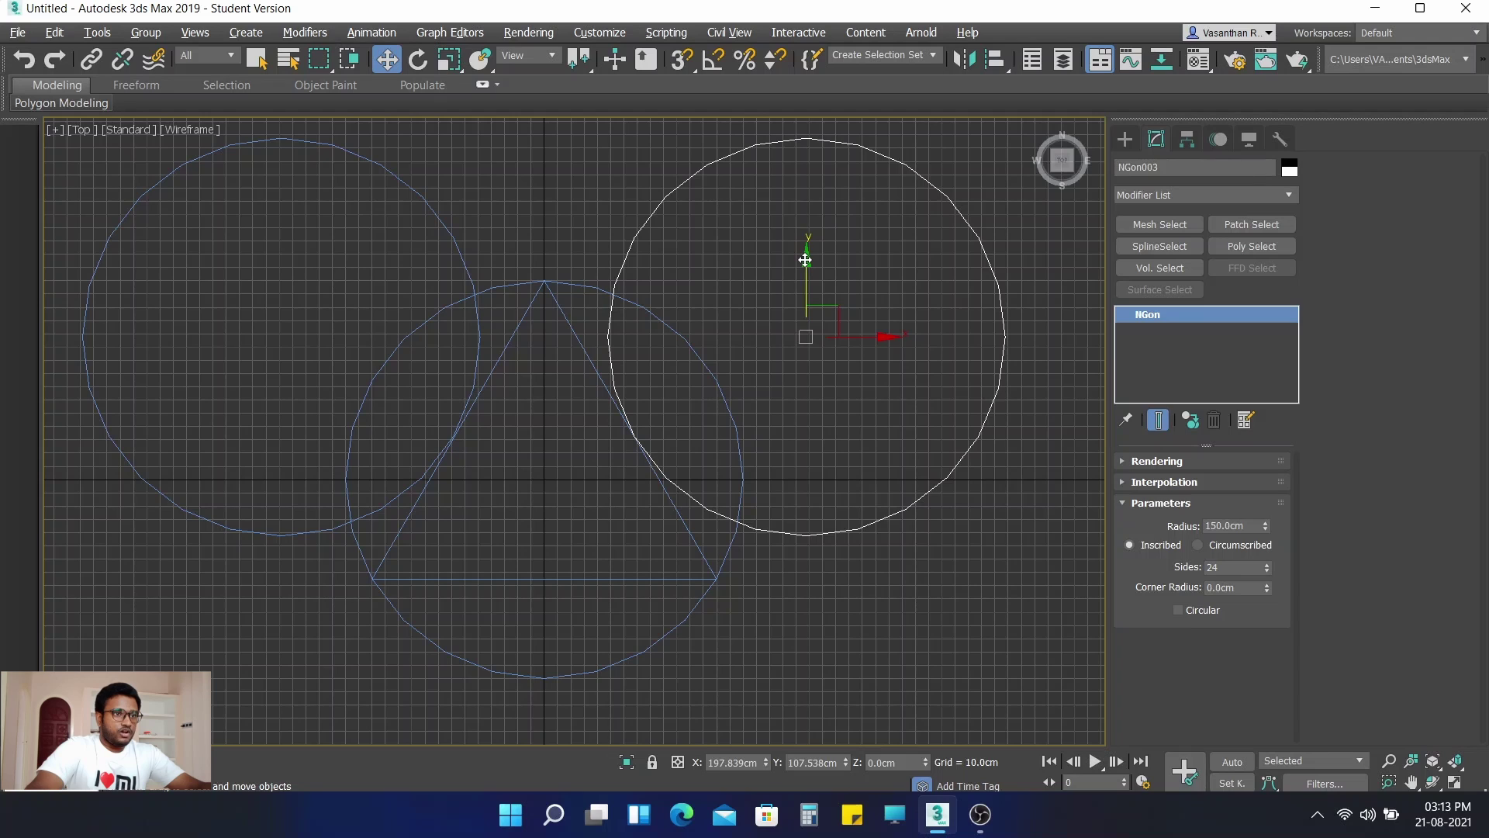
pyautogui.moveTo(805, 312); pyautogui.dragTo(816, 698)
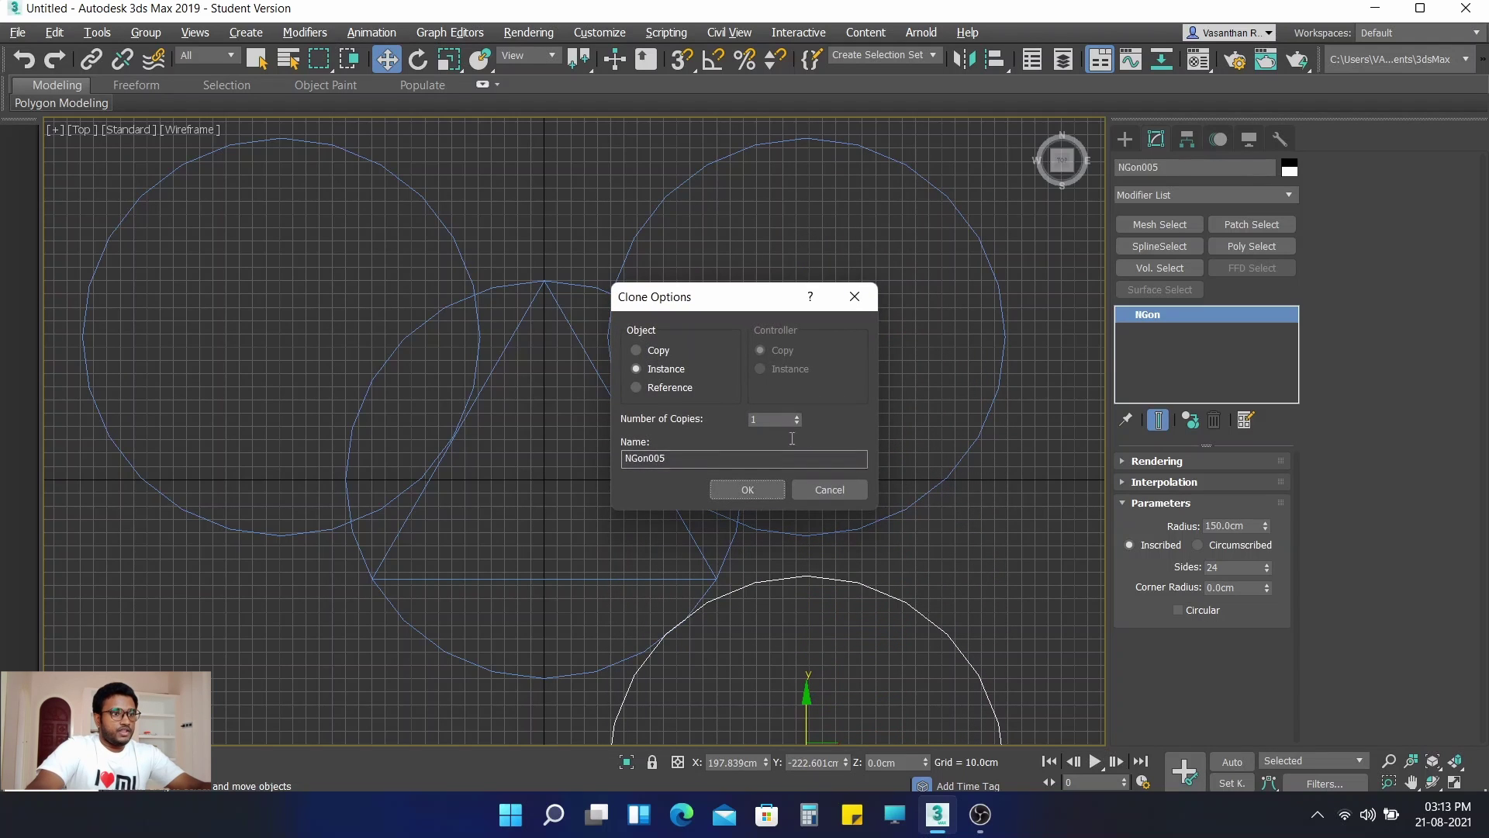
pyautogui.click(748, 490)
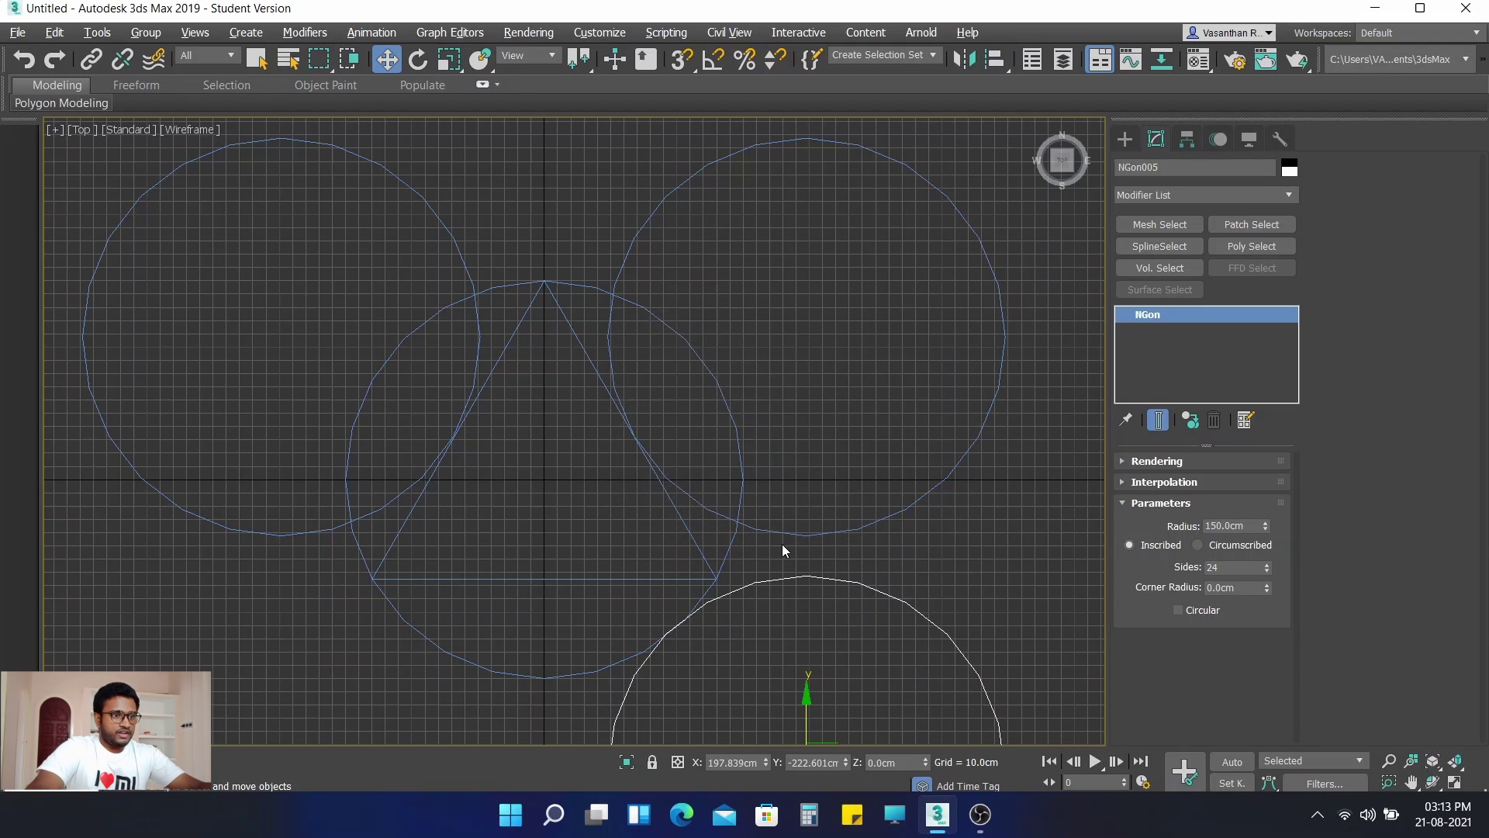
# Step: Set the lower NGon's absolute world position to X 0 and Y -226 cm, centring it beneath the triangle
pyautogui.scroll(-2, 553, 200)
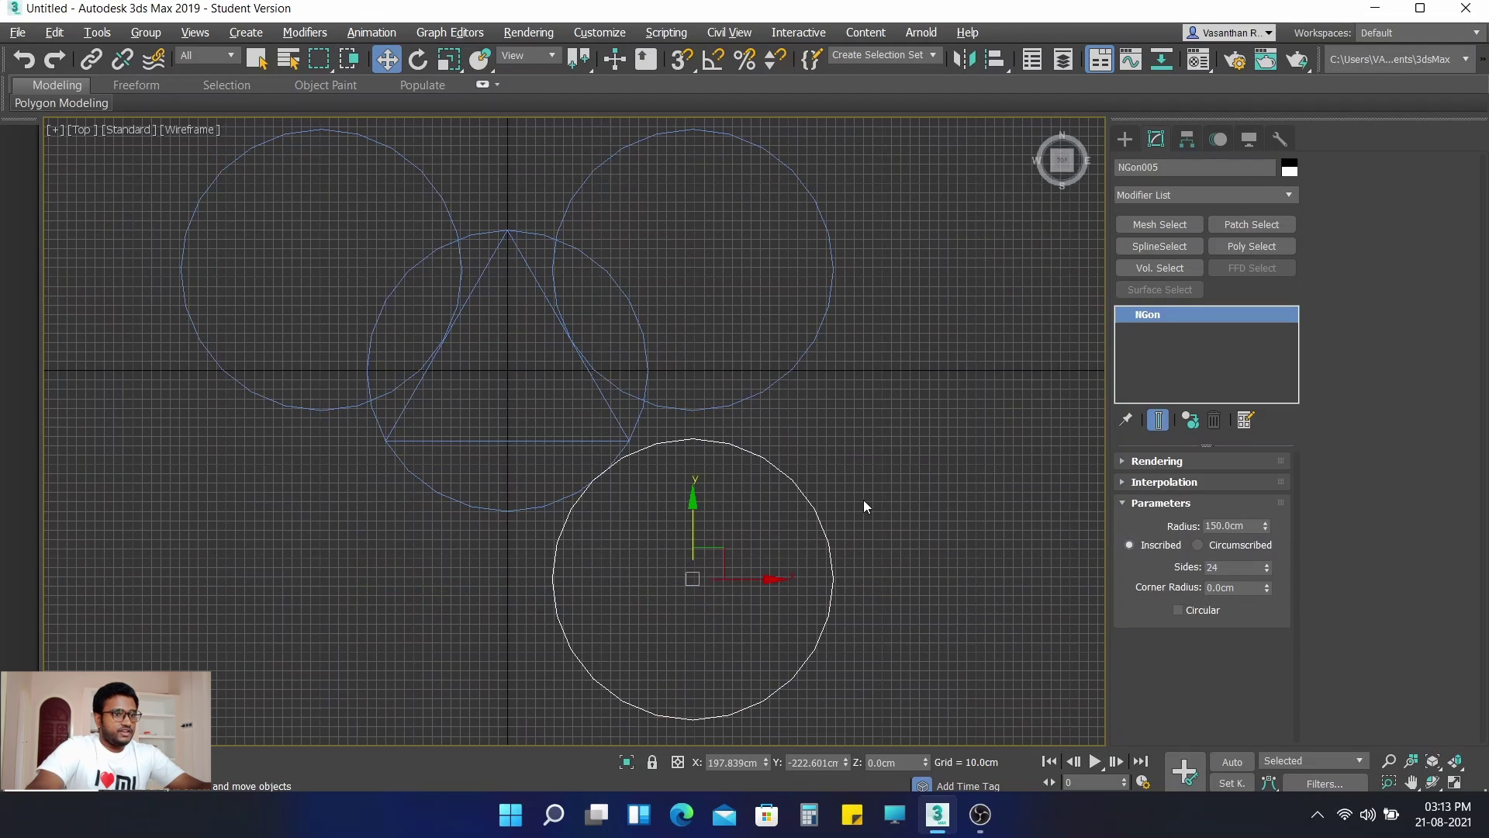
pyautogui.click(861, 535)
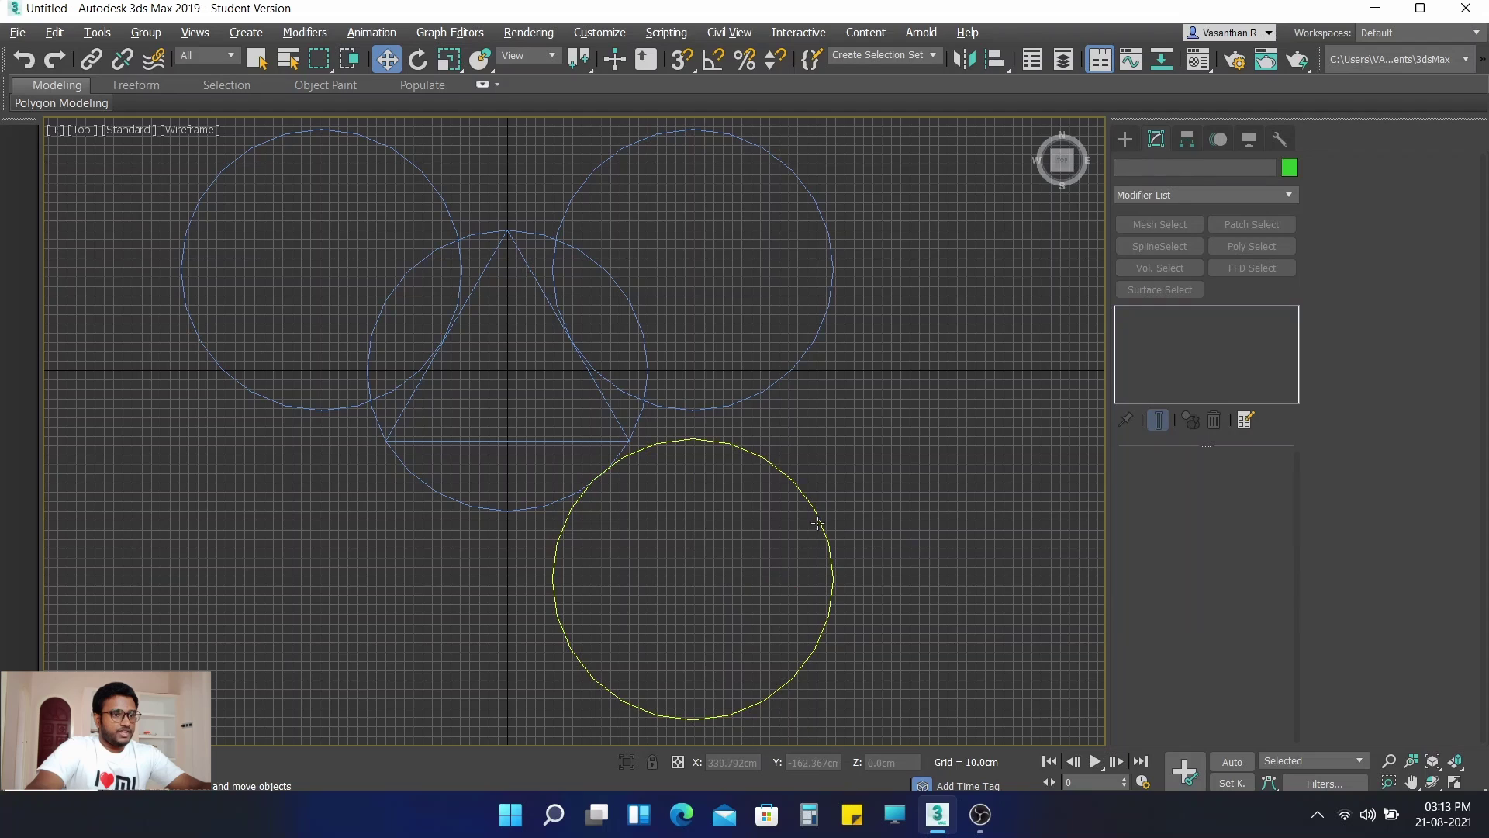
pyautogui.click(821, 524)
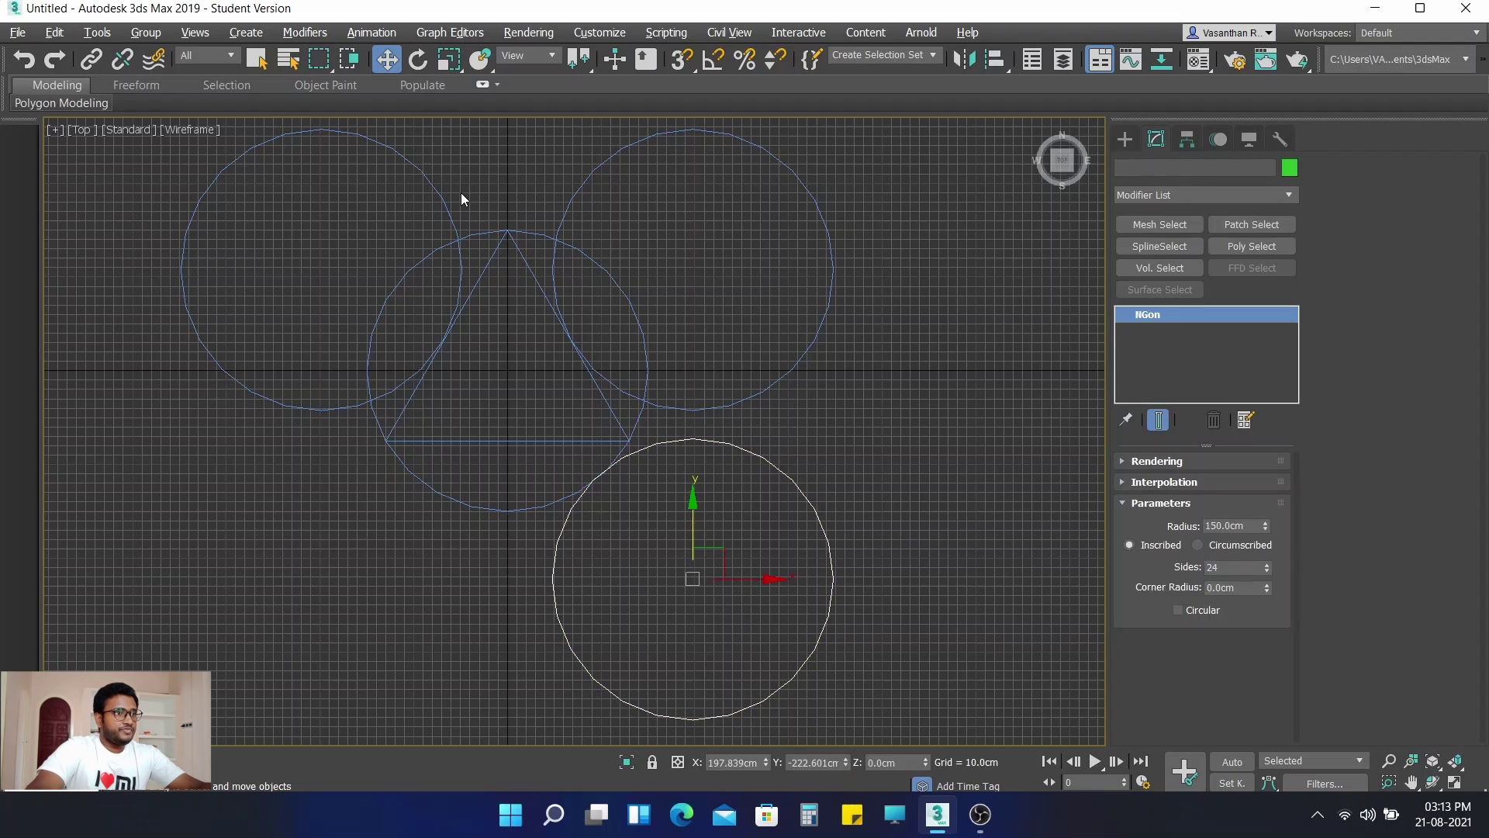
pyautogui.rightClick(390, 57)
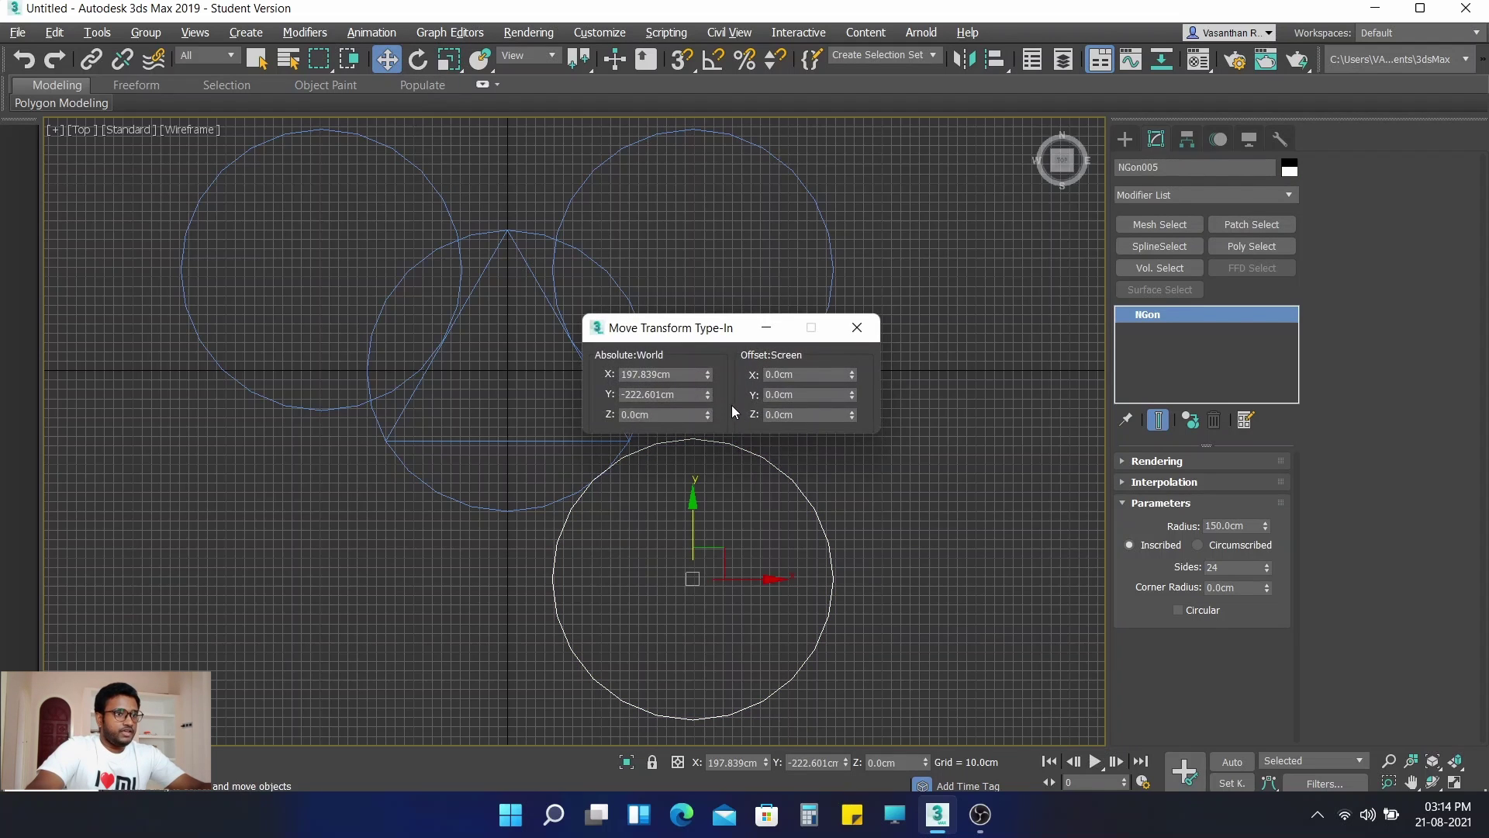
pyautogui.doubleClick(690, 374)
pyautogui.write('0')
pyautogui.press('Return')
pyautogui.doubleClick(667, 394)
pyautogui.write('-226')
pyautogui.press('Return')
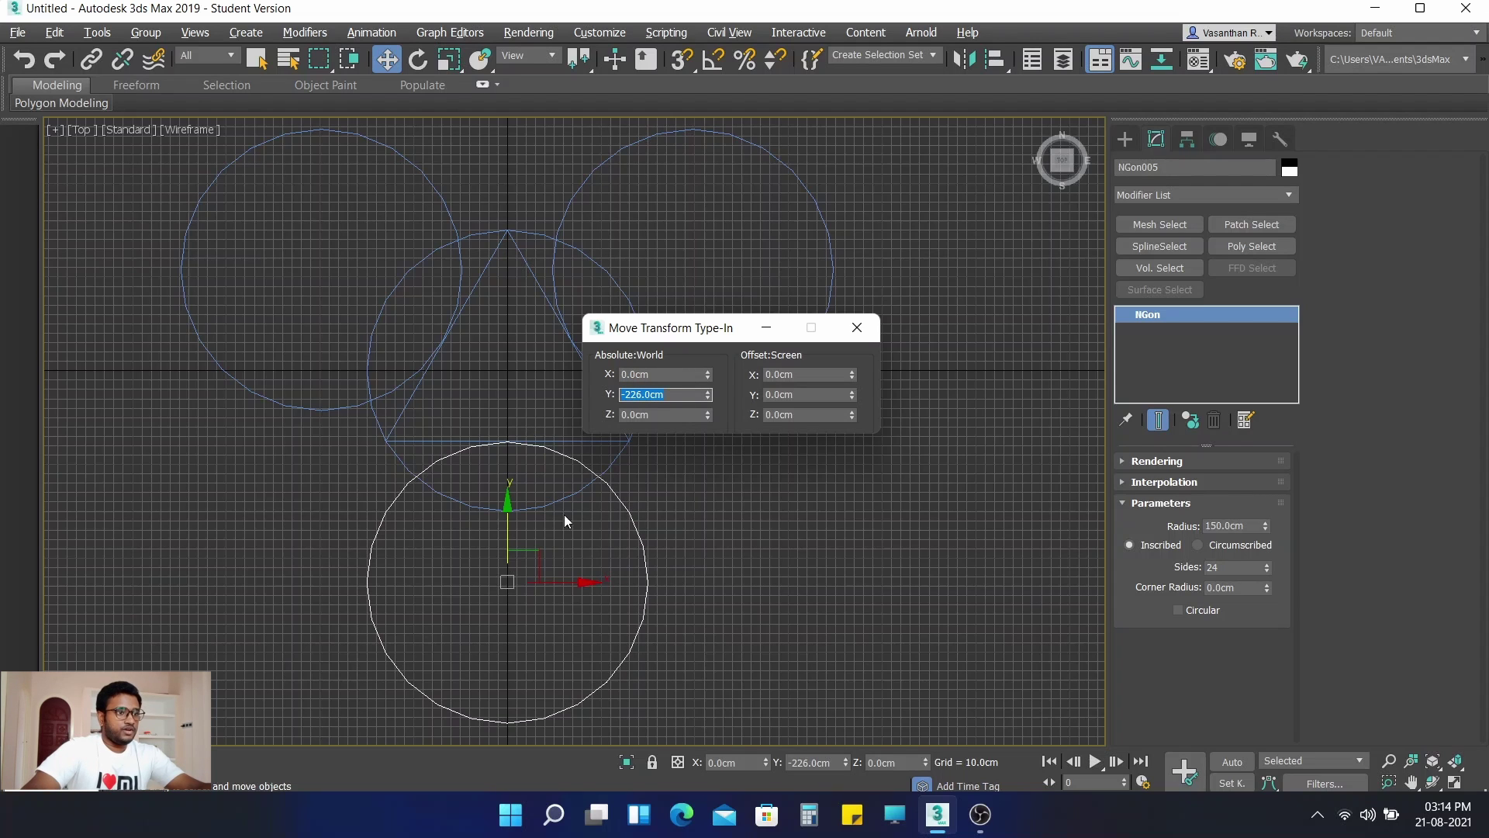
pyautogui.scroll(5, 496, 441)
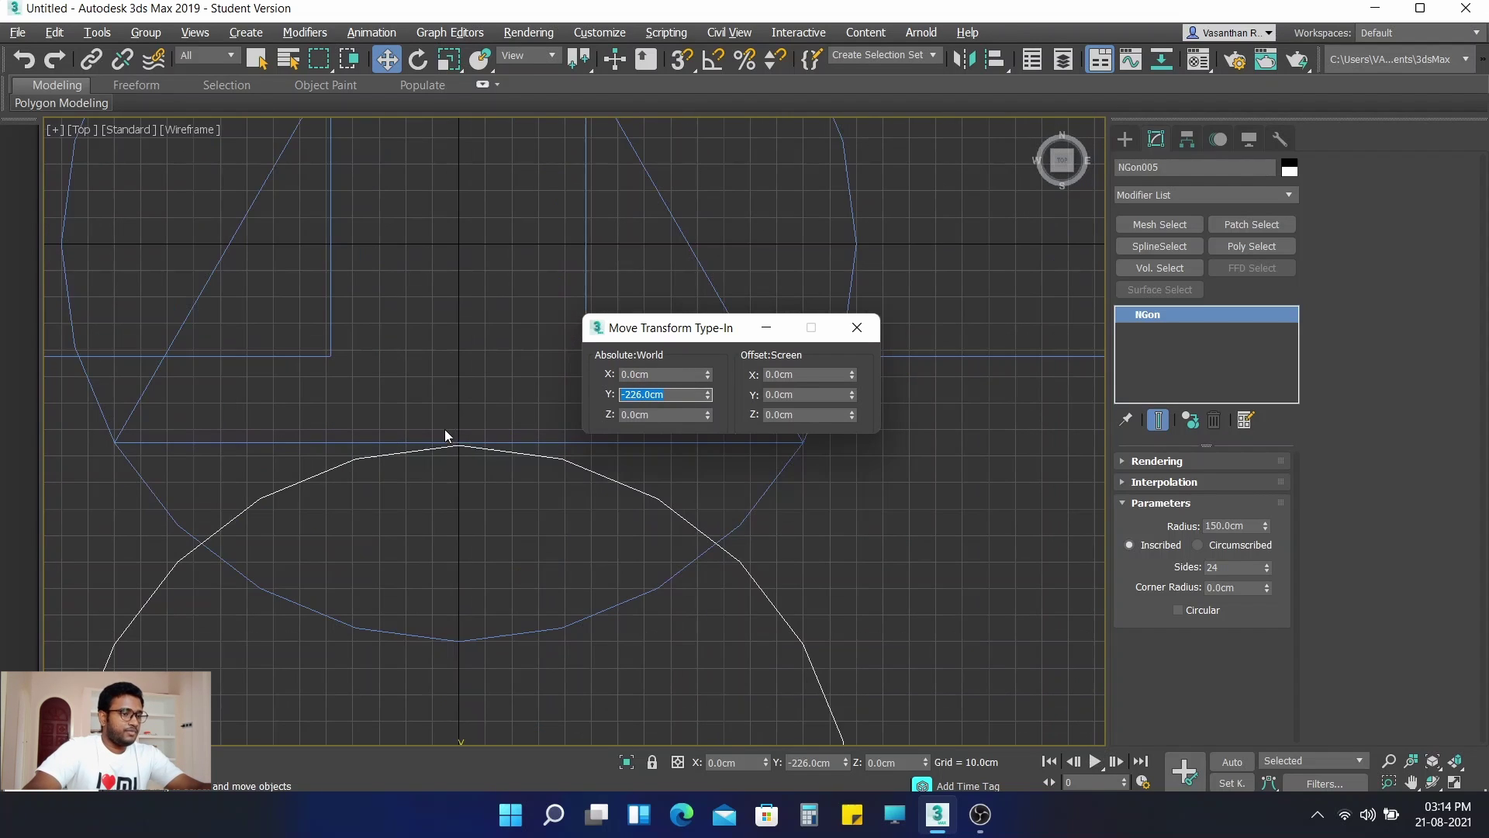
pyautogui.click(867, 324)
# Step: Change the triangle's object color to the orange custom color, and leave it deselected
pyautogui.scroll(-4, 900, 580)
pyautogui.moveTo(969, 567); pyautogui.dragTo(831, 494, button='middle')
pyautogui.click(764, 323)
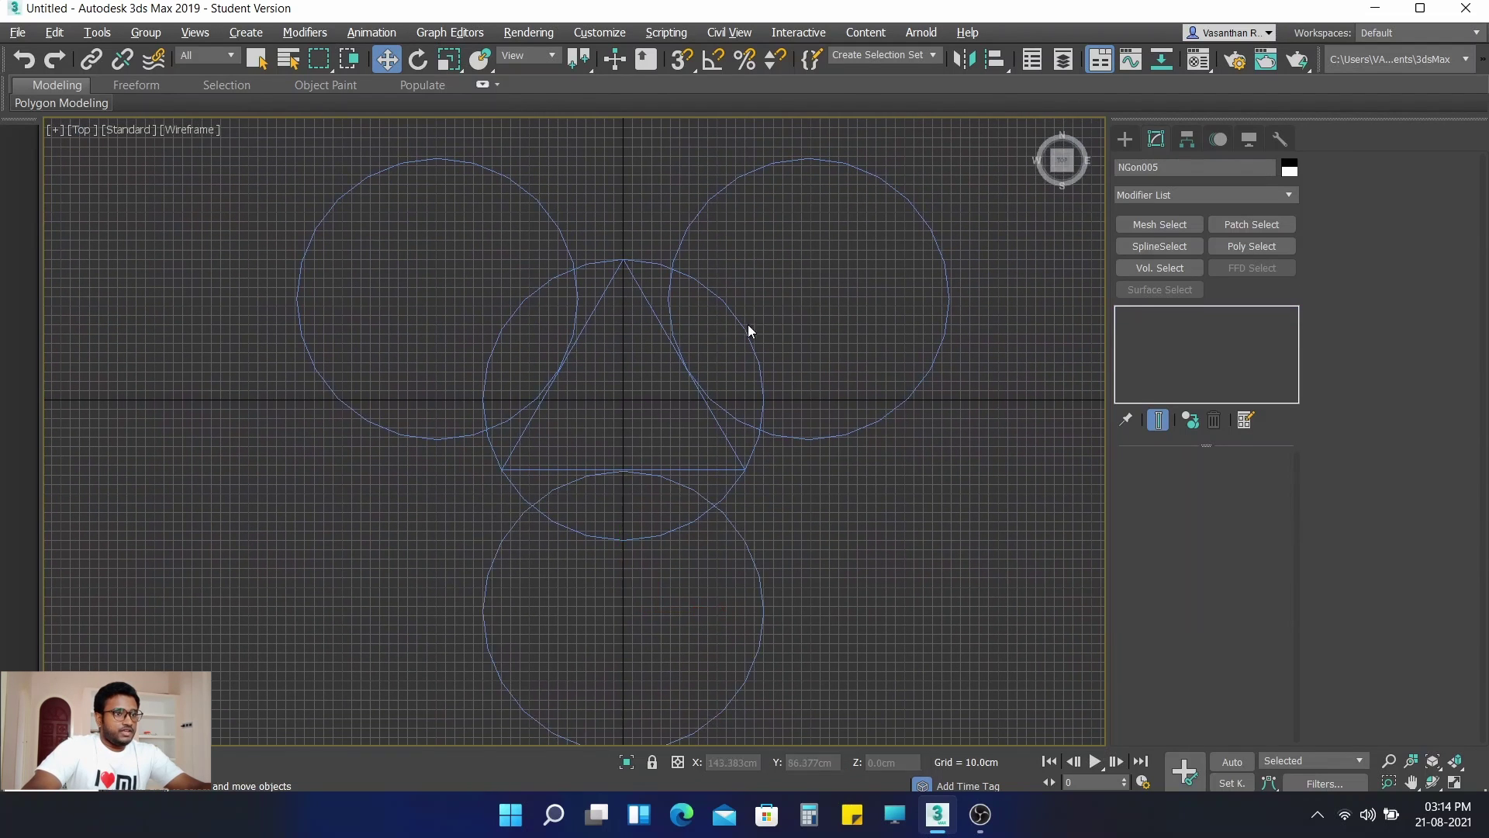
pyautogui.click(649, 308)
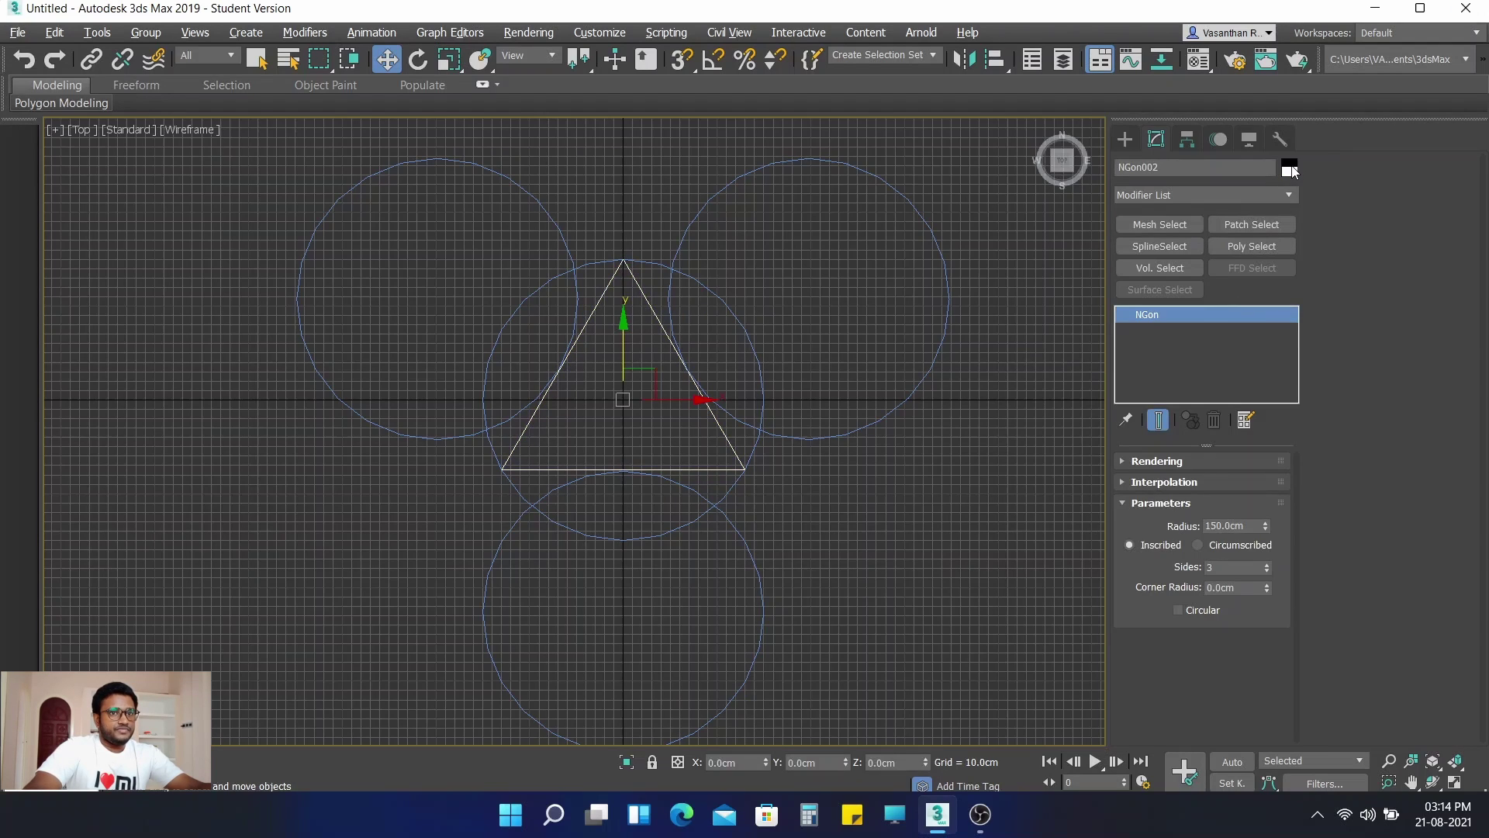
pyautogui.click(1293, 174)
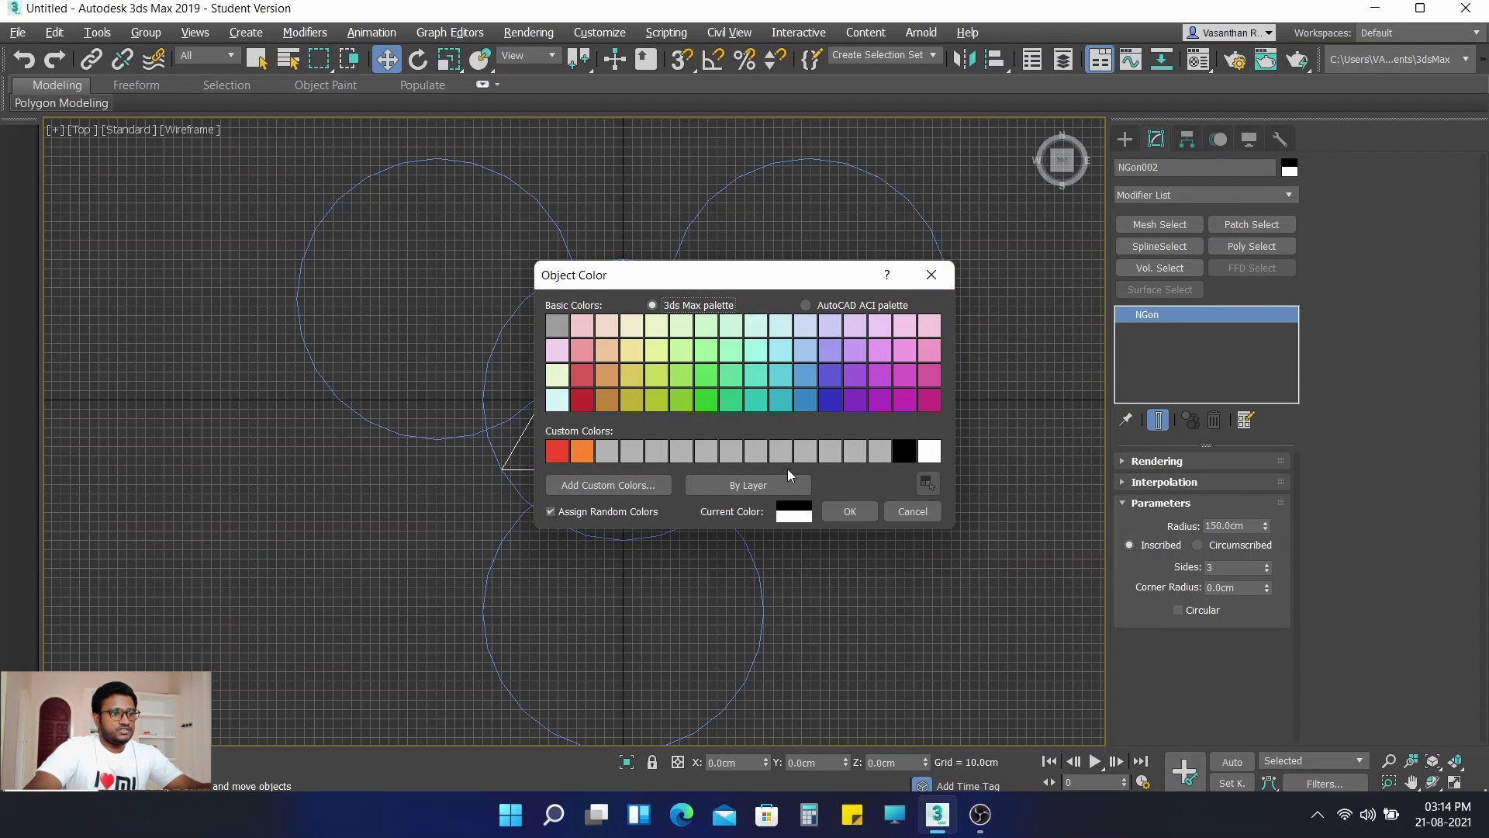
pyautogui.click(583, 450)
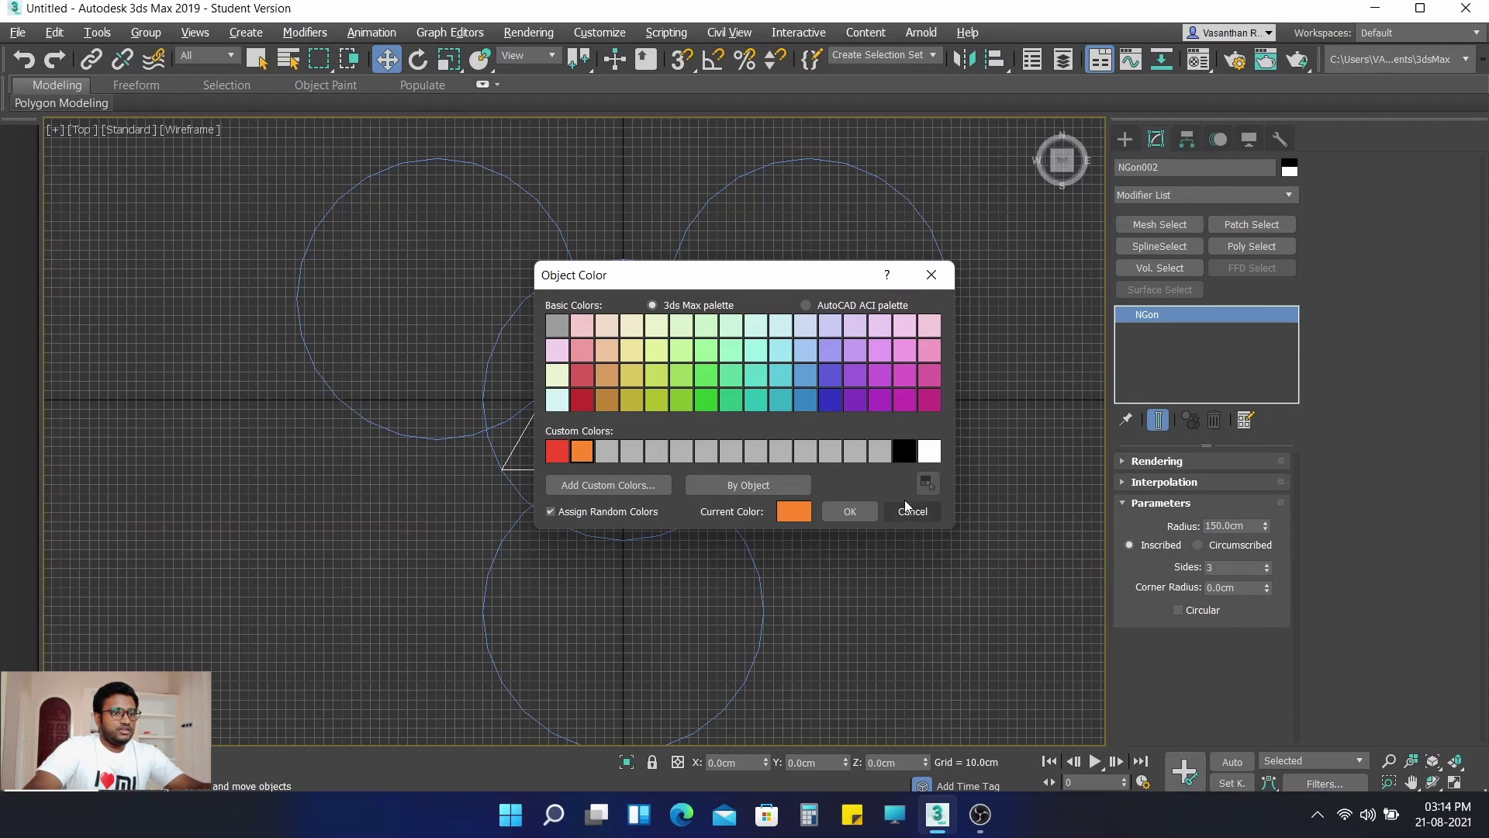
pyautogui.click(849, 511)
pyautogui.click(917, 535)
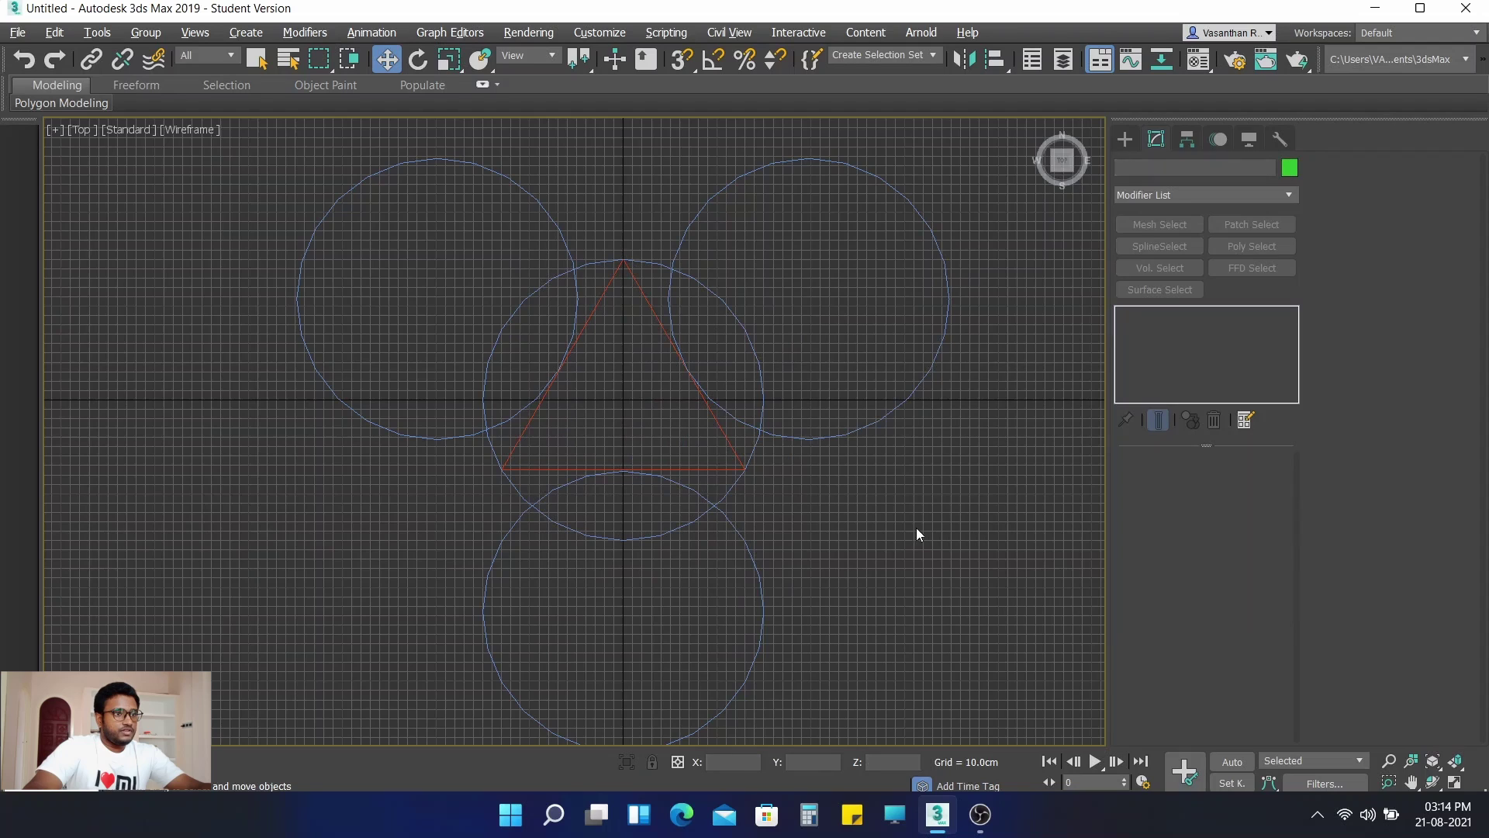
# Step: Convert the central 24-sided NGon to an Editable Spline
pyautogui.click(744, 329)
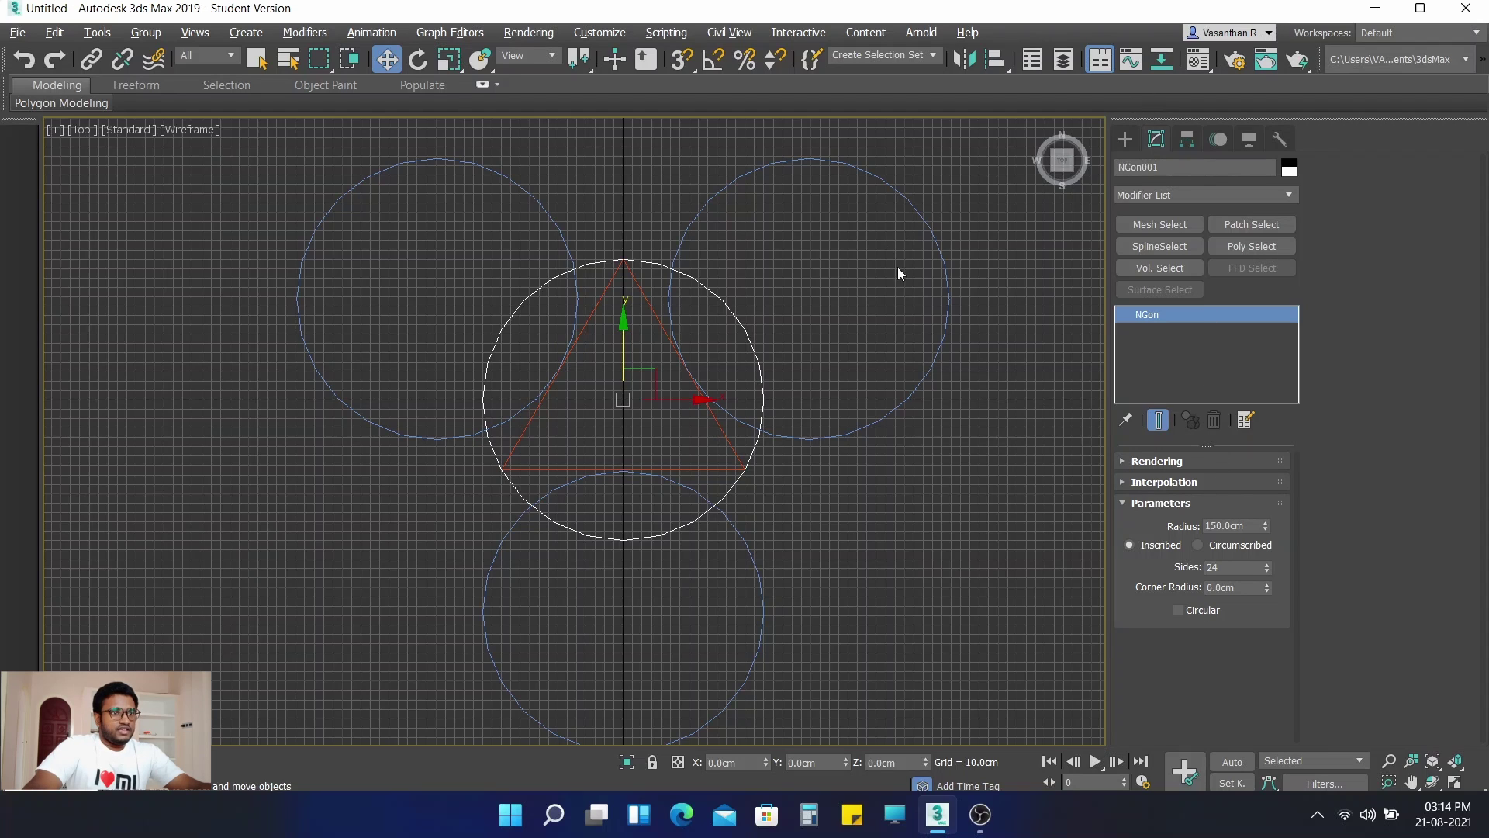
pyautogui.rightClick(769, 282)
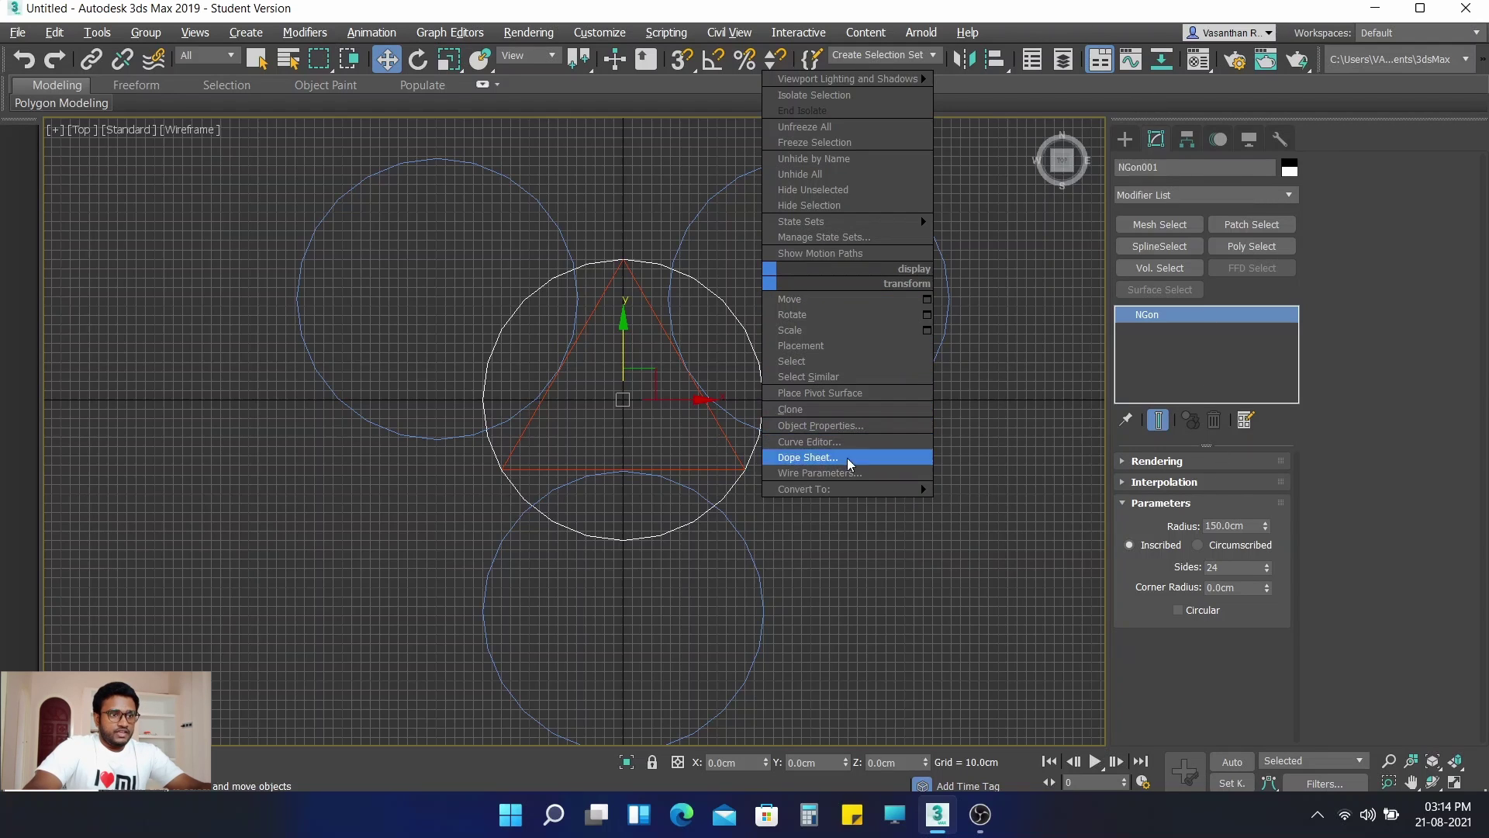
pyautogui.moveTo(912, 490)
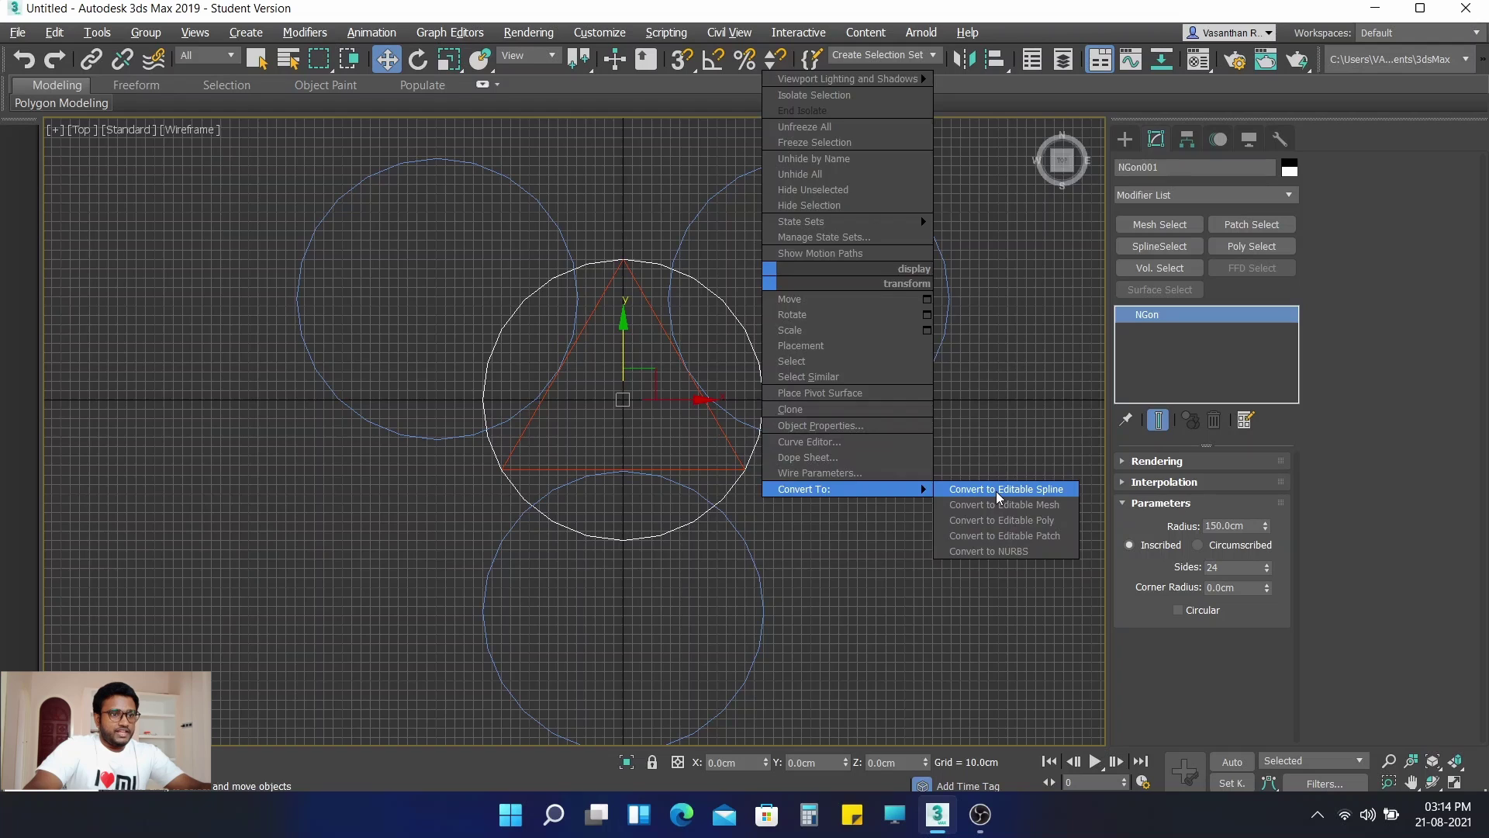
pyautogui.click(996, 491)
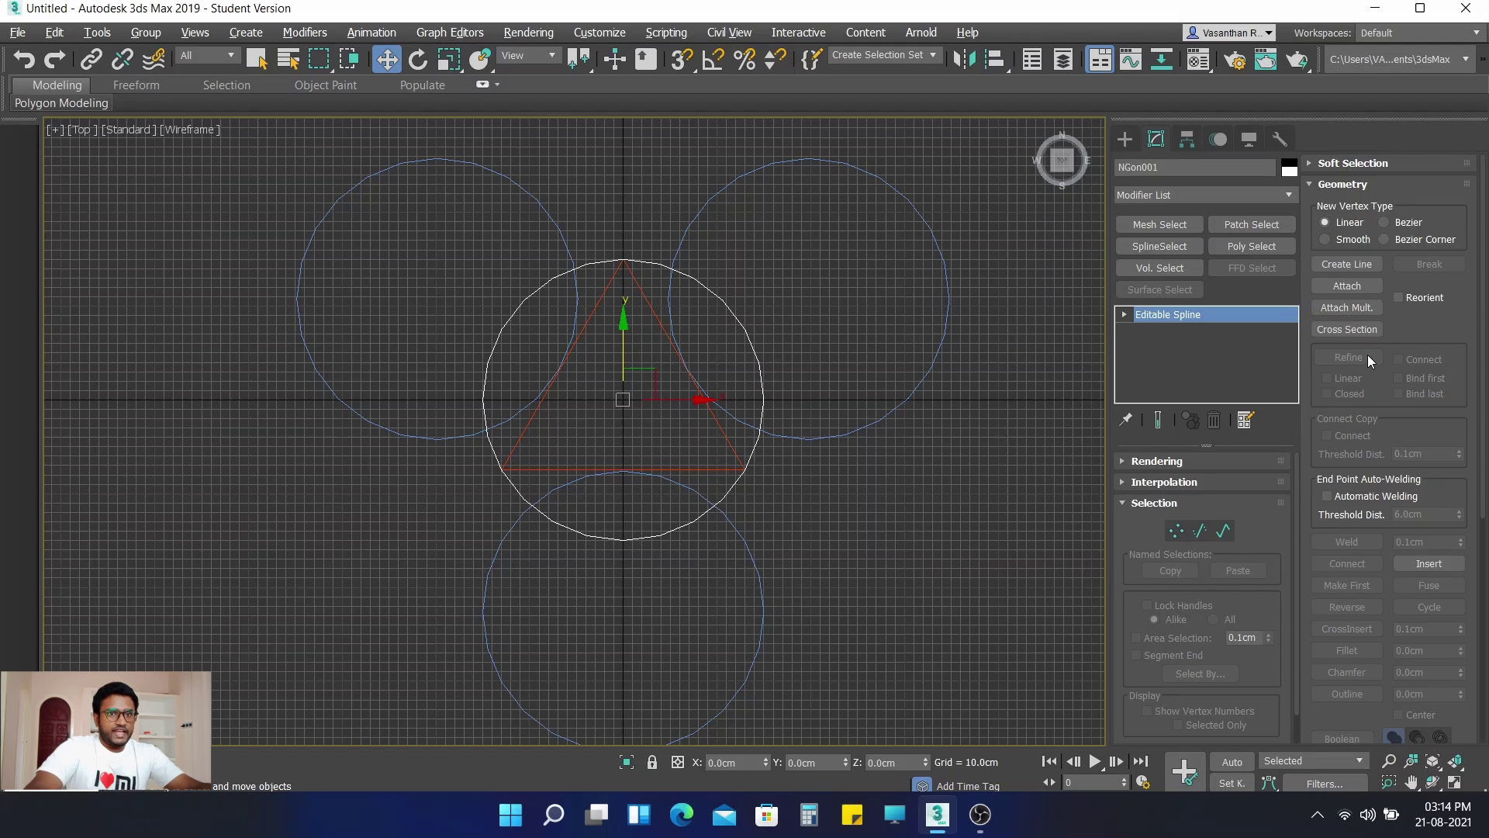
# Step: Attach the upper-right NGon to the central editable spline and deselect the combined shape
pyautogui.click(1356, 287)
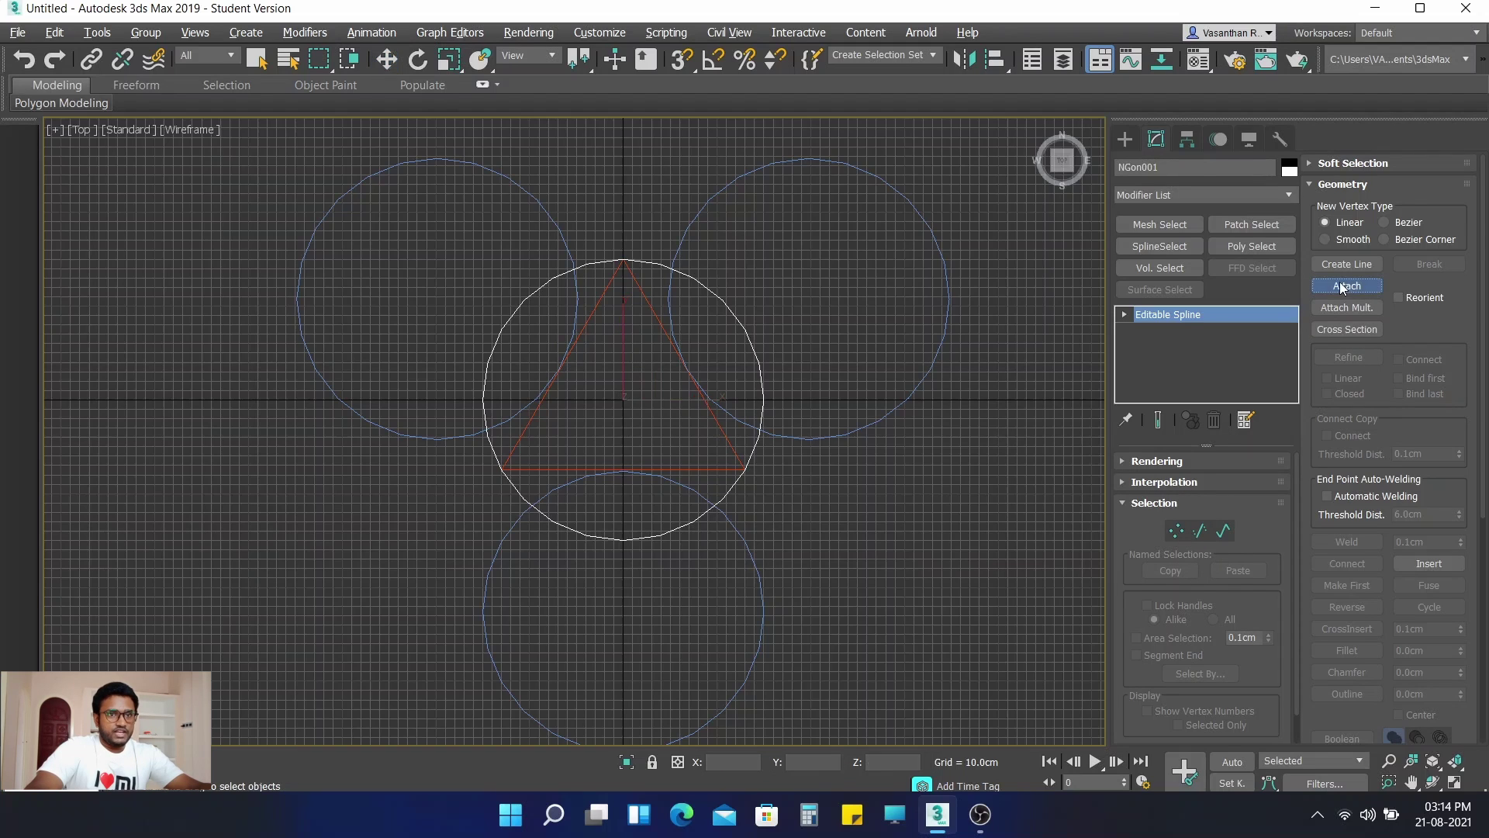
pyautogui.click(806, 161)
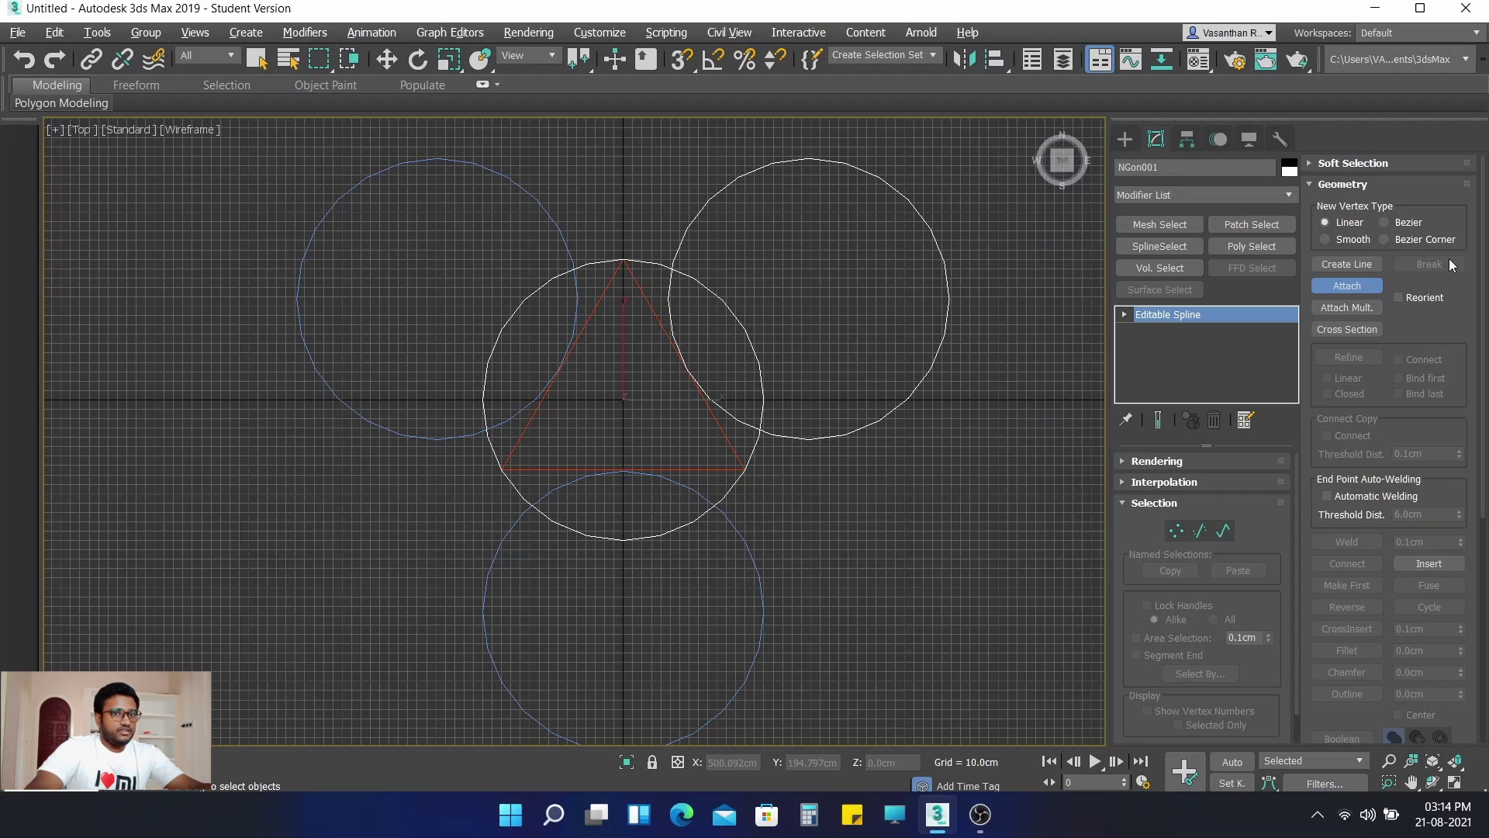
pyautogui.click(1348, 286)
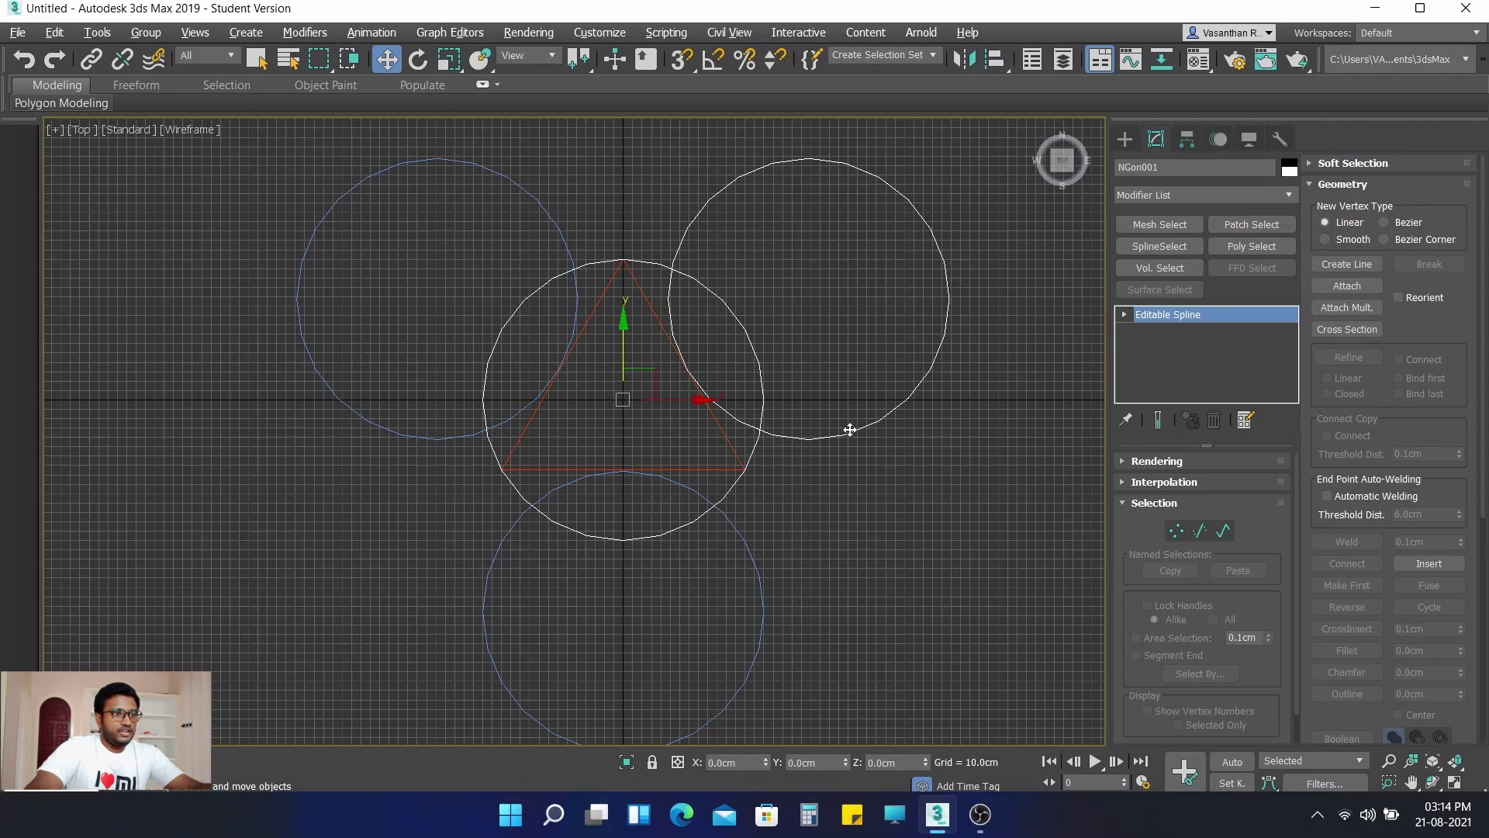
pyautogui.click(851, 532)
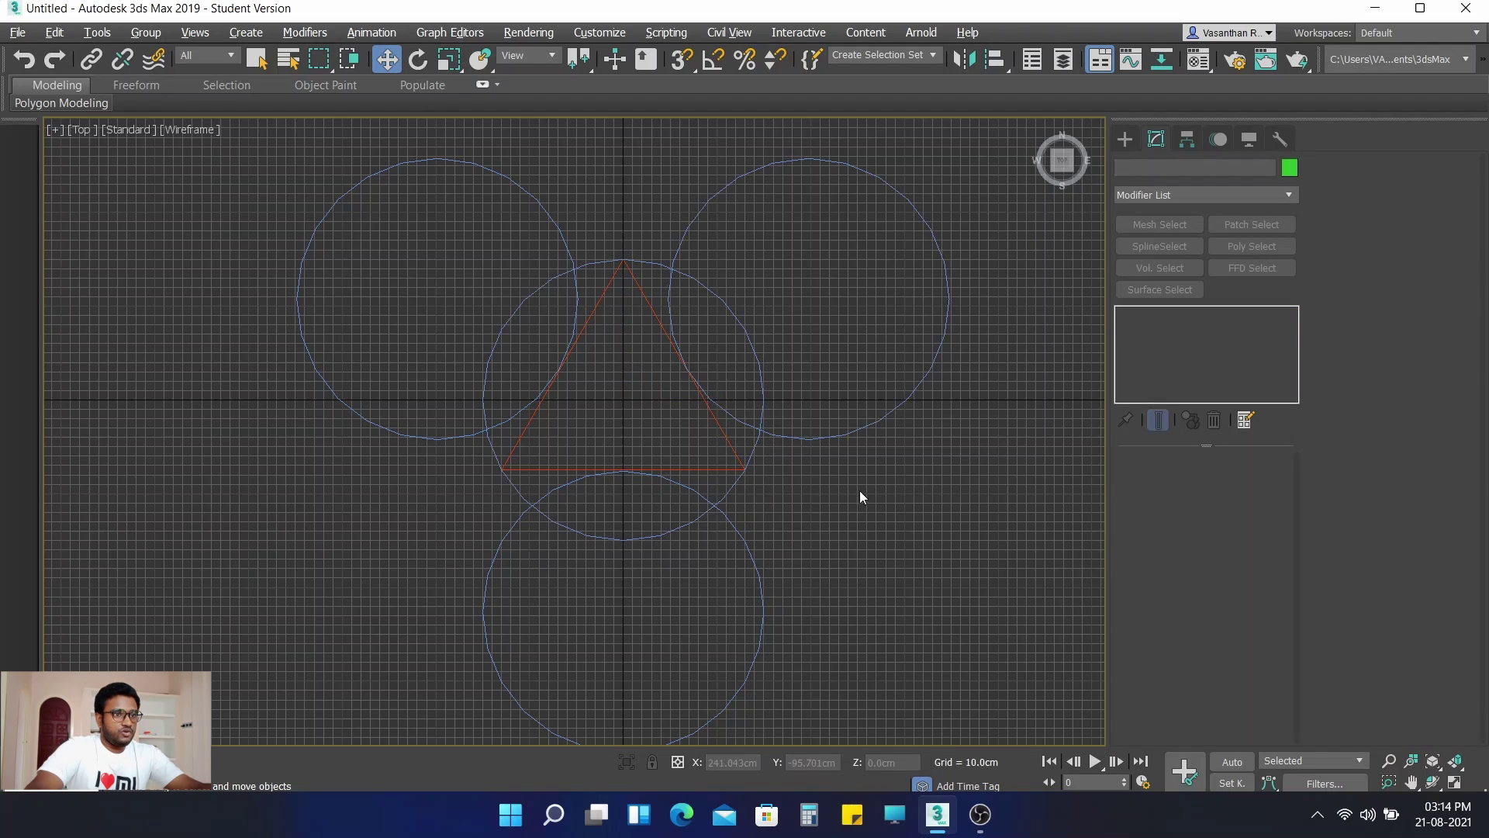
pyautogui.click(884, 419)
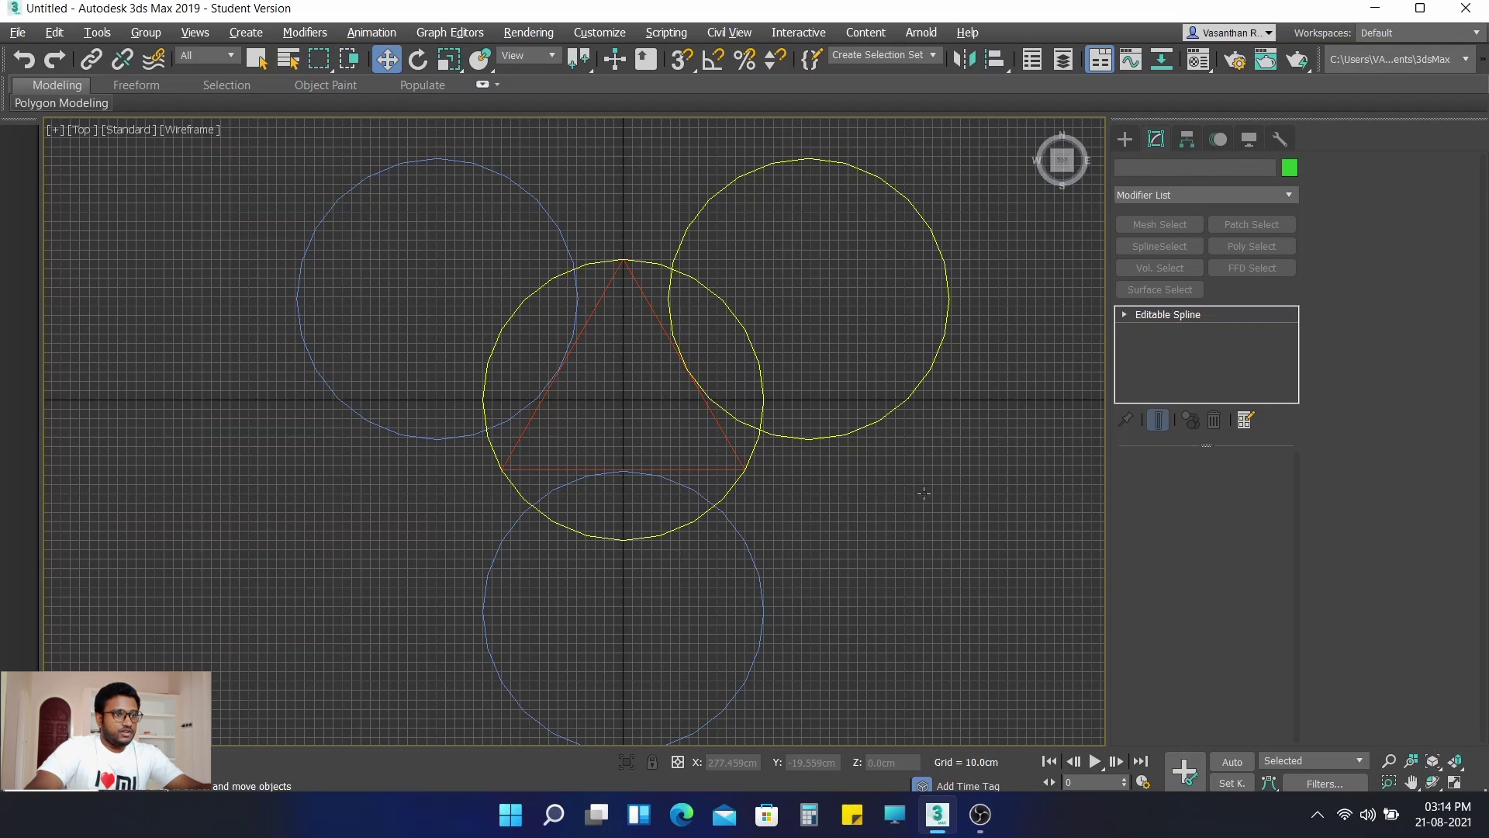
pyautogui.click(921, 521)
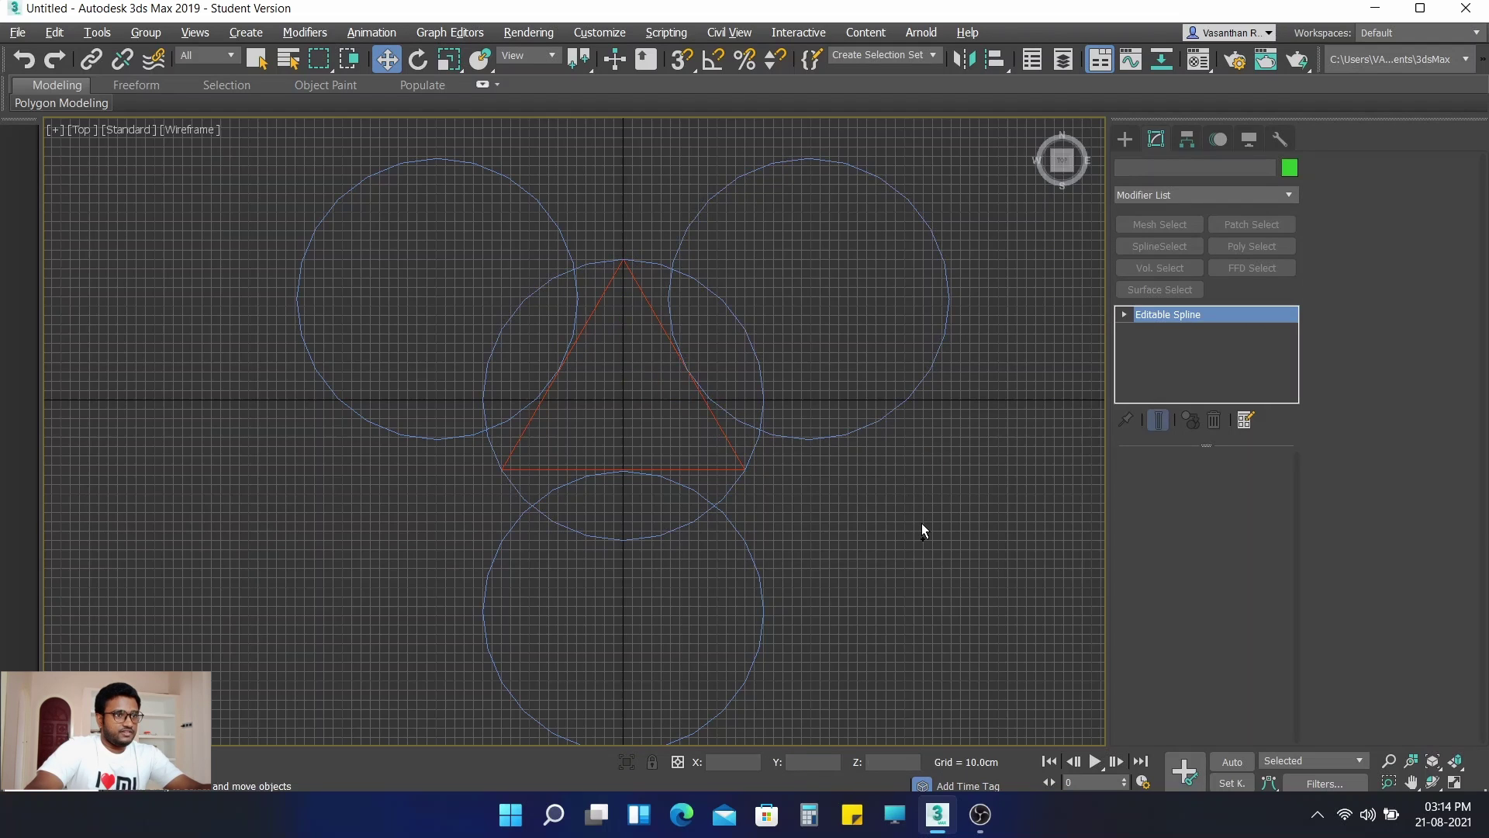
# Step: Undo the attachment of the upper-right NGon, keeping the outer NGons 24-sided
pyautogui.hotkey('ctrl', 'z')
pyautogui.hotkey('ctrl', 'z')
pyautogui.hotkey('ctrl', 'z')
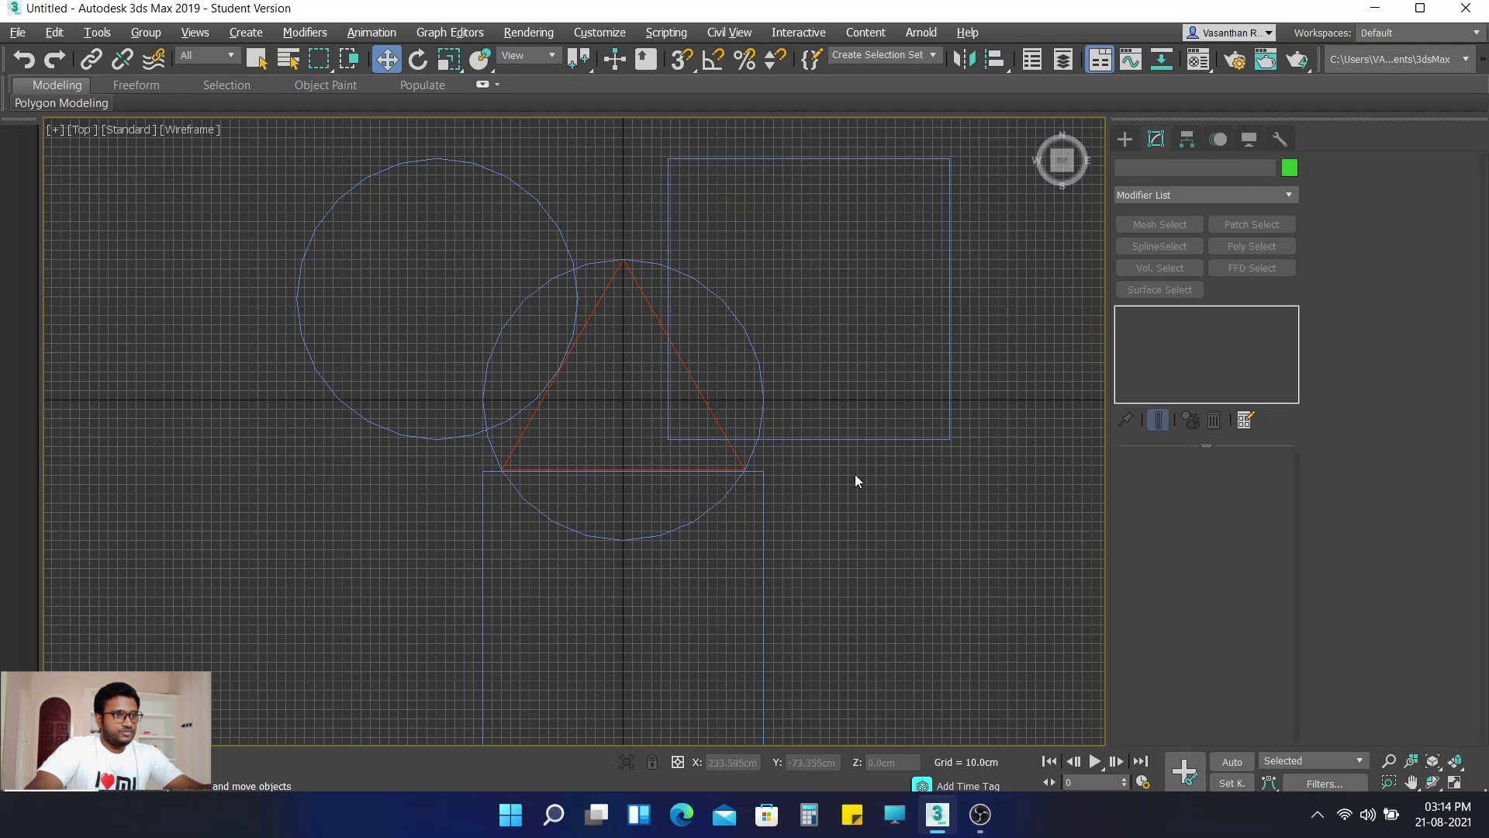
pyautogui.hotkey('ctrl', 'y')
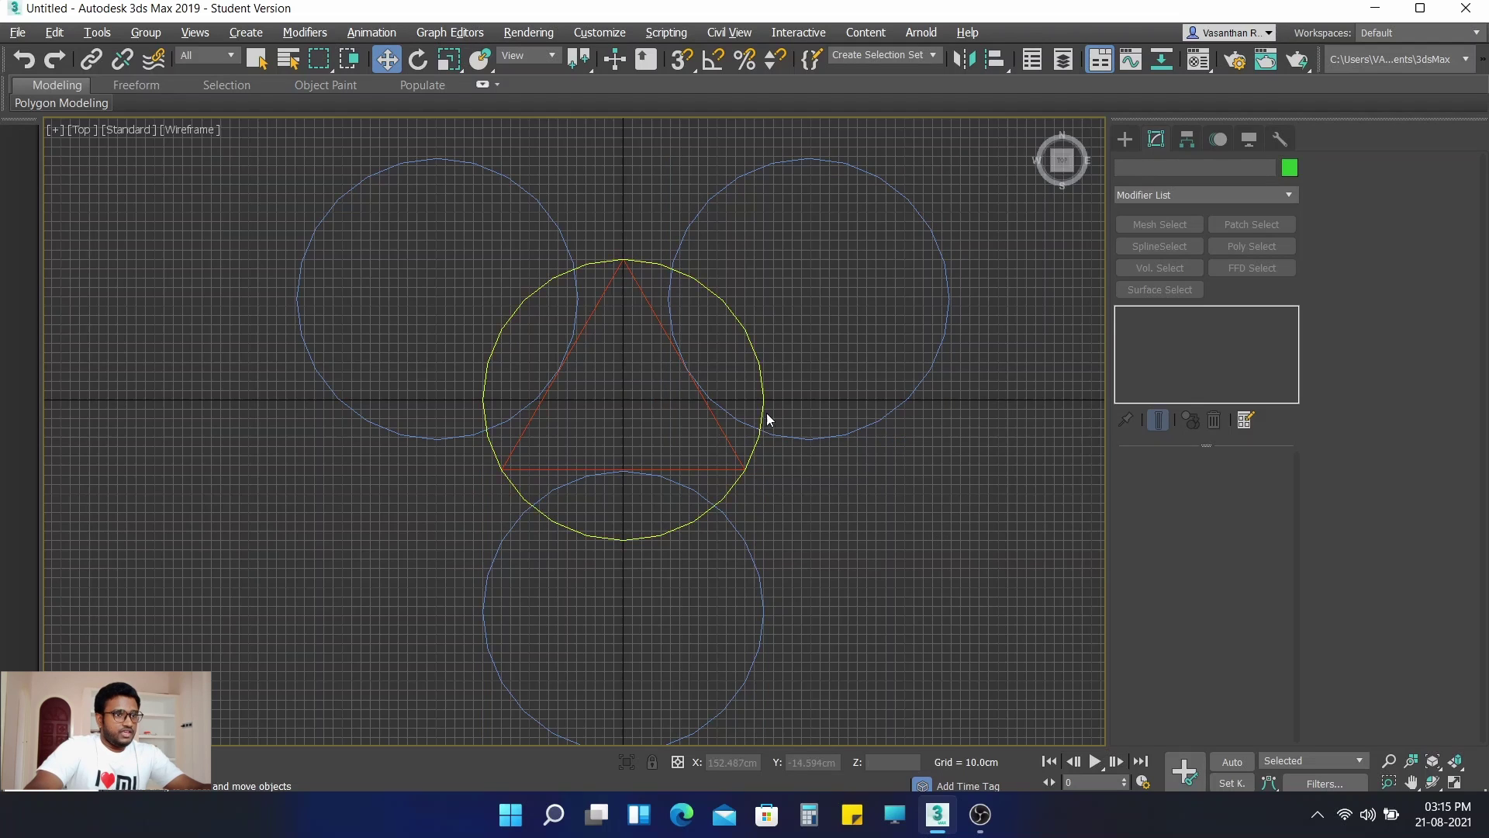
# Step: Set the radius of the instanced outer NGons to 180 cm
pyautogui.click(895, 409)
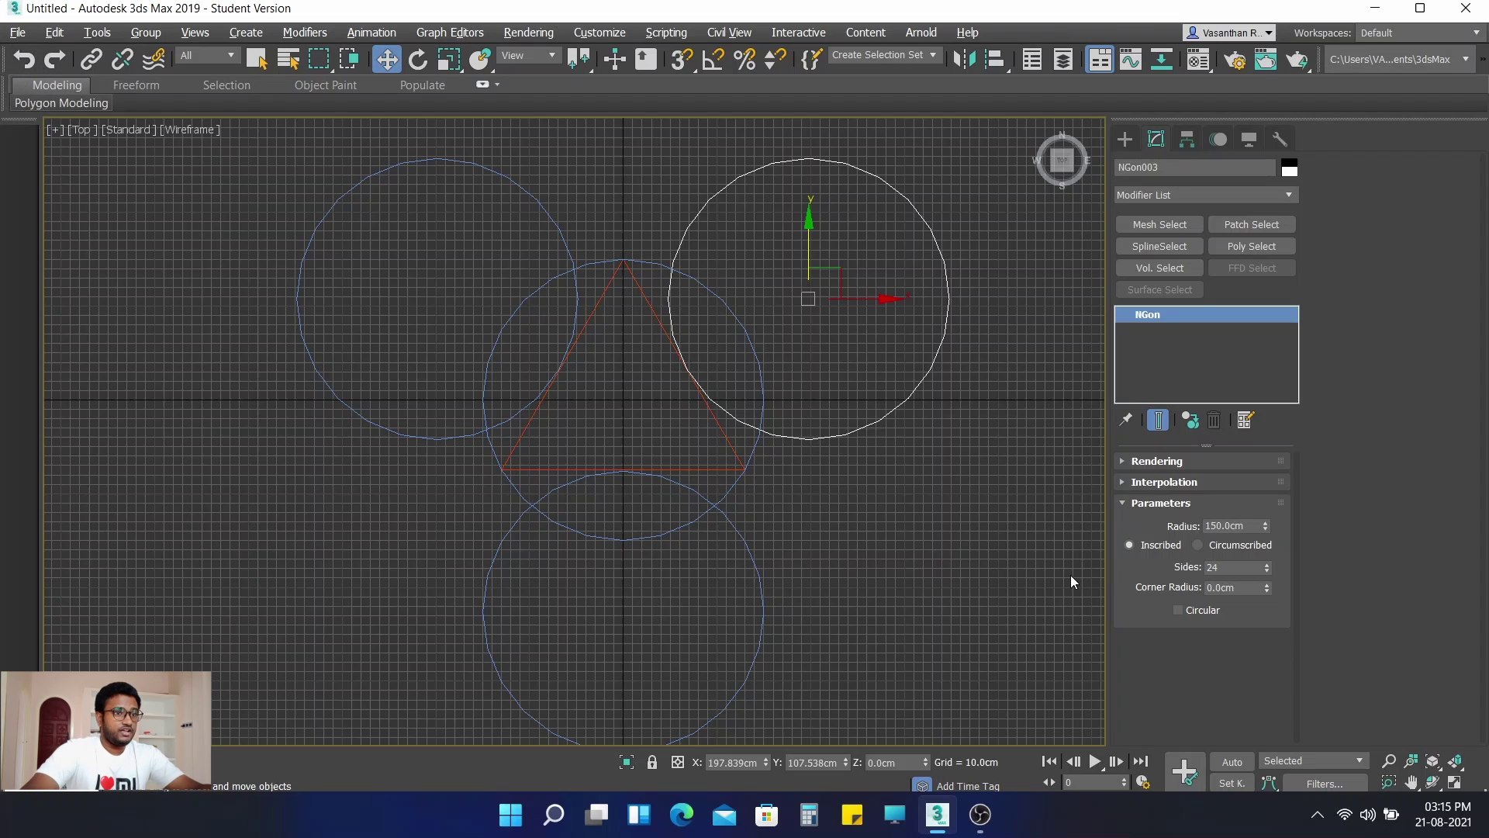
pyautogui.click(977, 399)
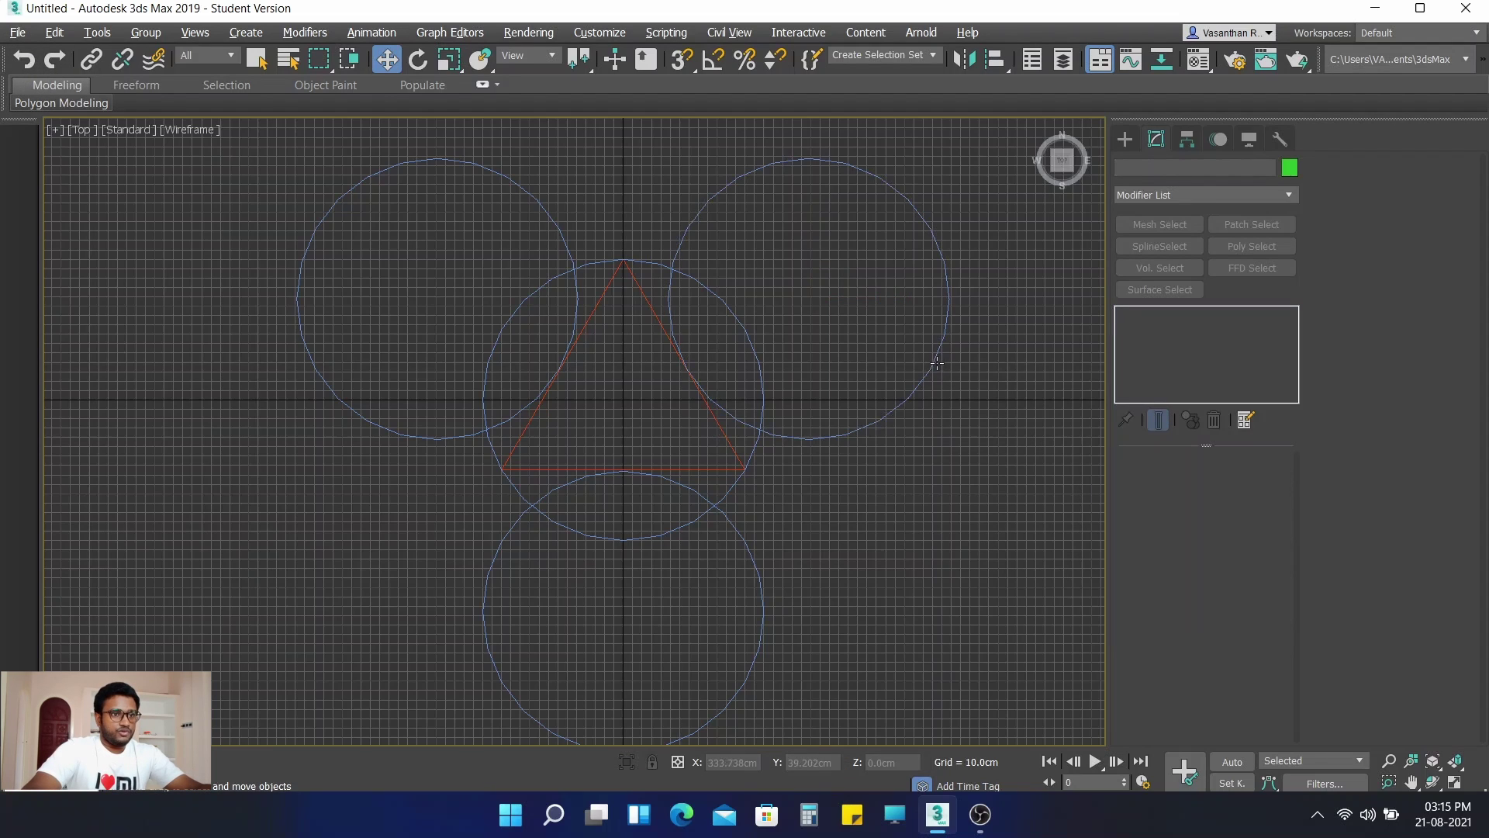
pyautogui.click(936, 363)
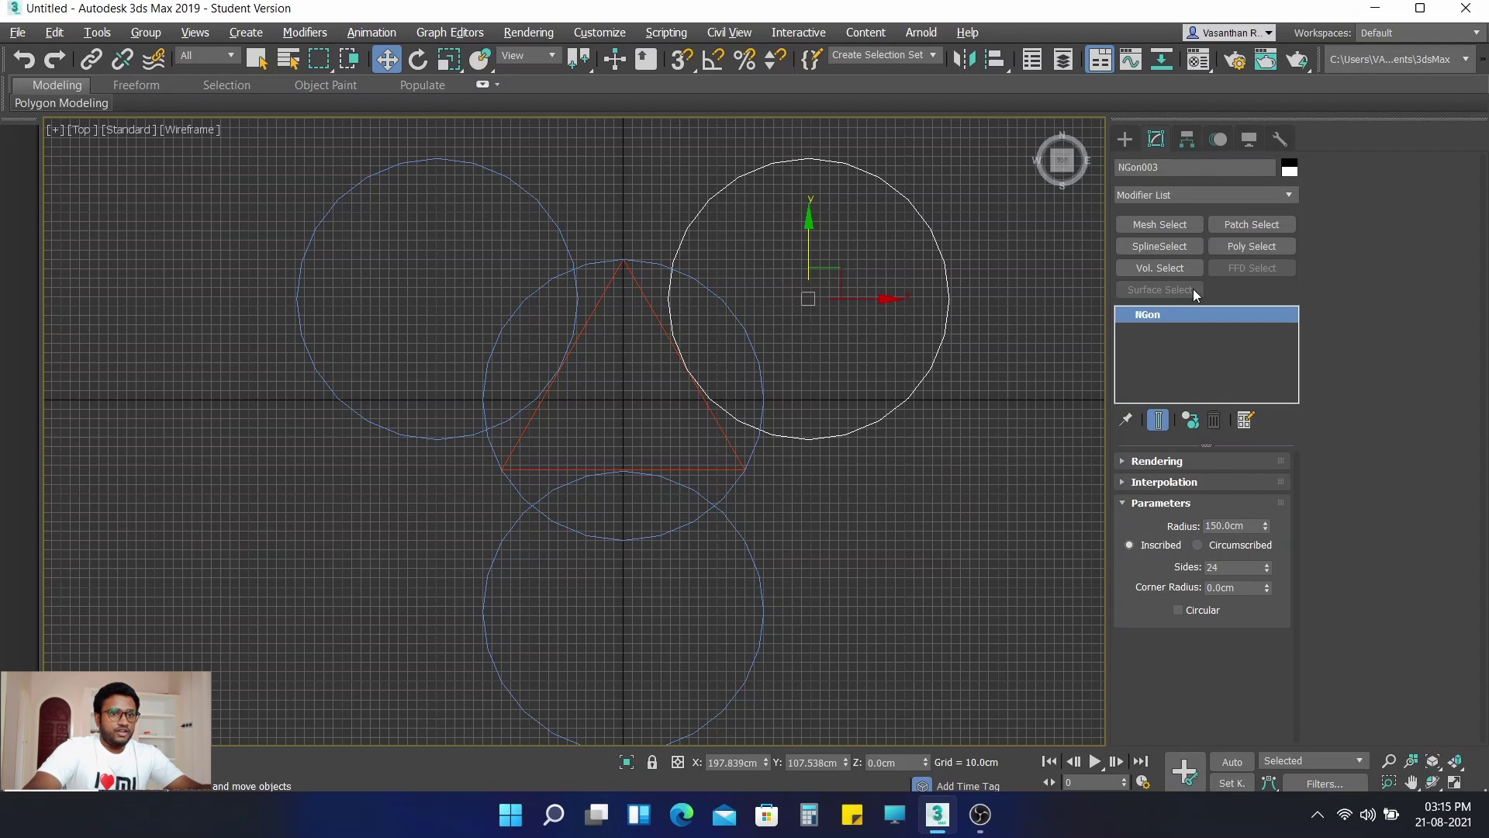
pyautogui.moveTo(1247, 525); pyautogui.dragTo(1174, 518)
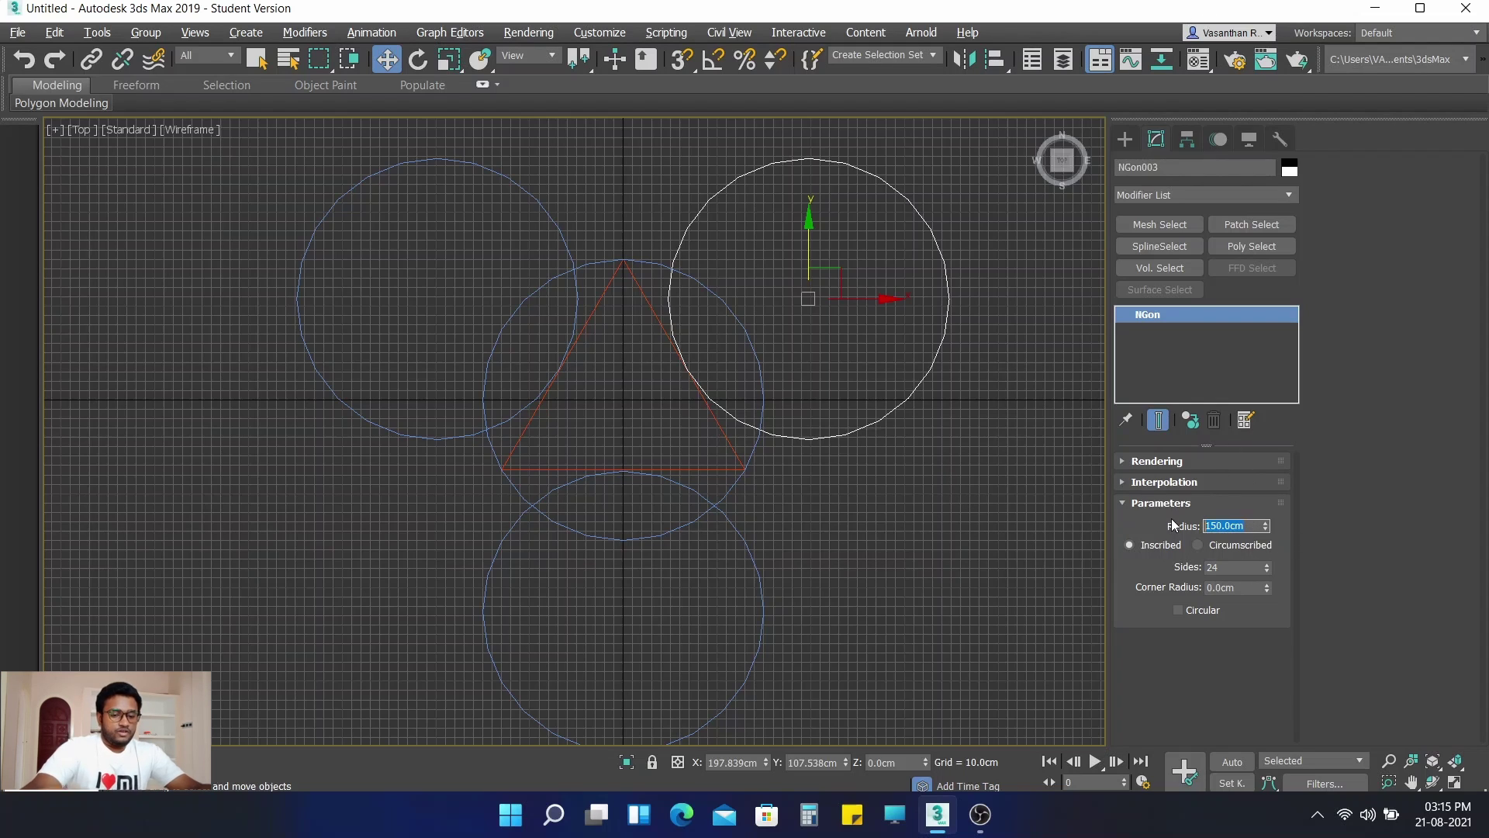
pyautogui.write('180')
pyautogui.press('Return')
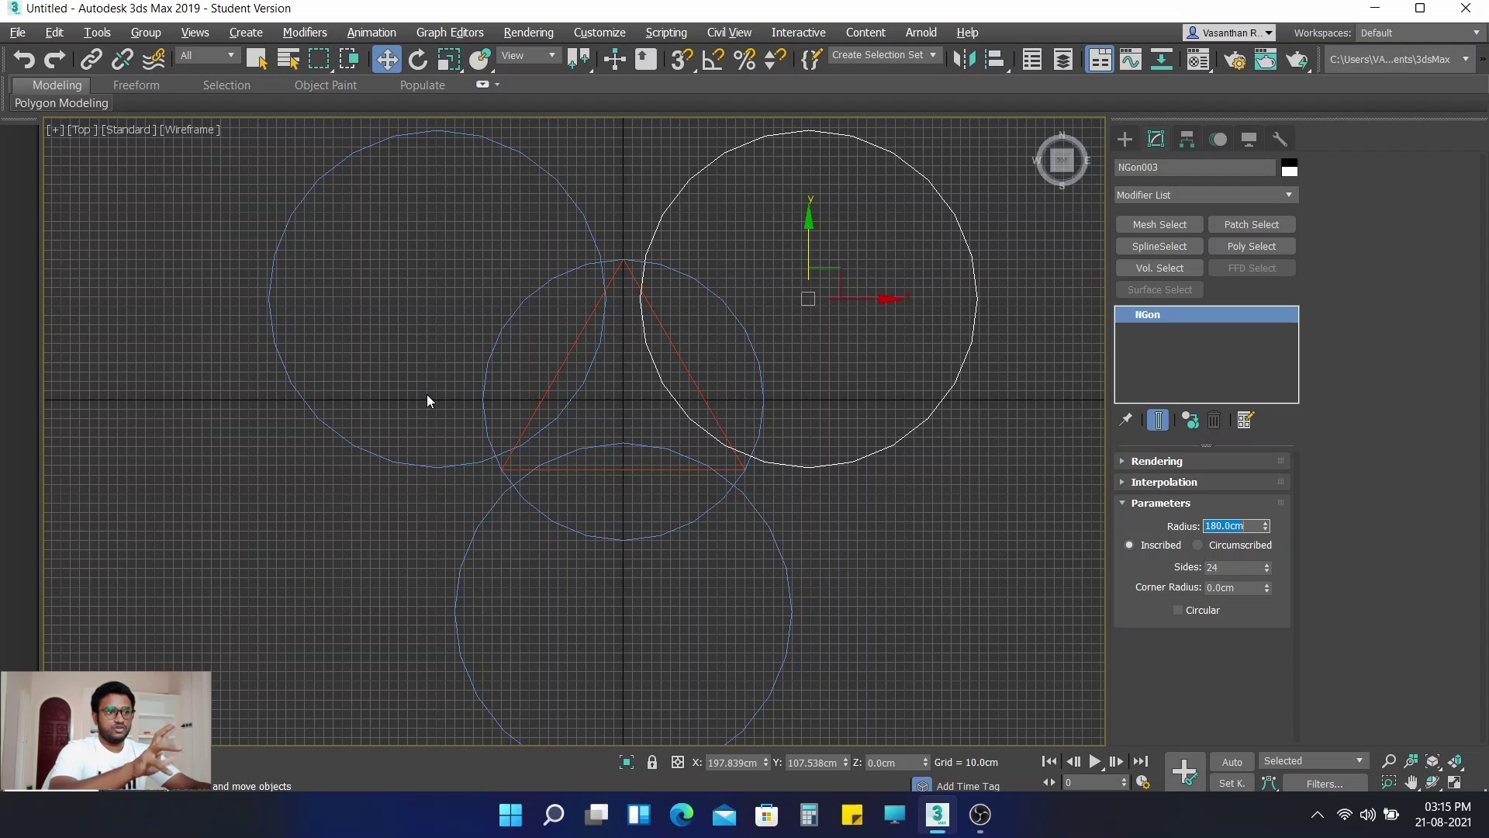
pyautogui.click(991, 535)
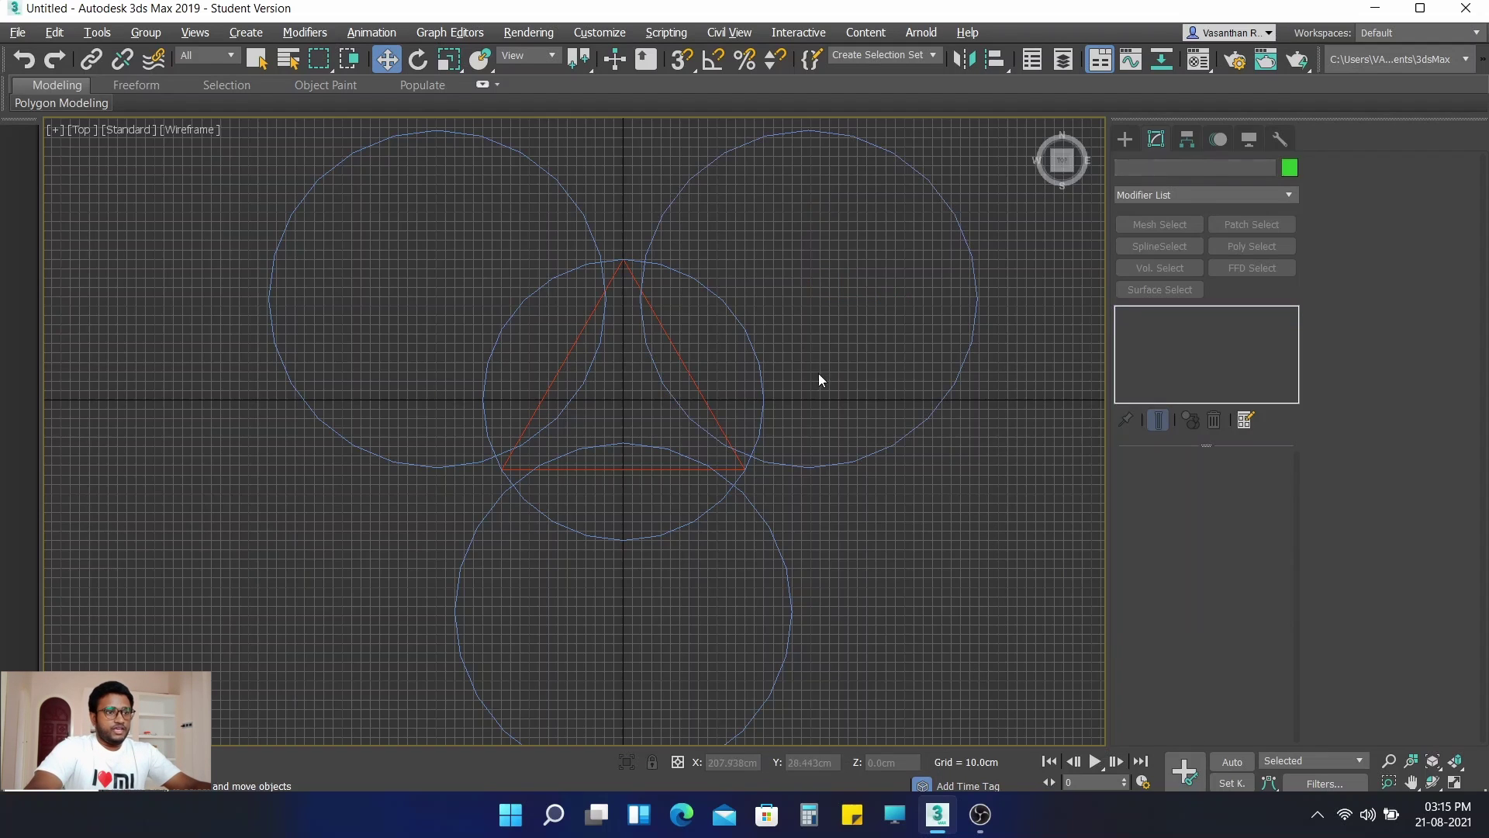
# Step: Attach the upper-right, upper-left and lower NGons to the central editable spline
pyautogui.click(747, 338)
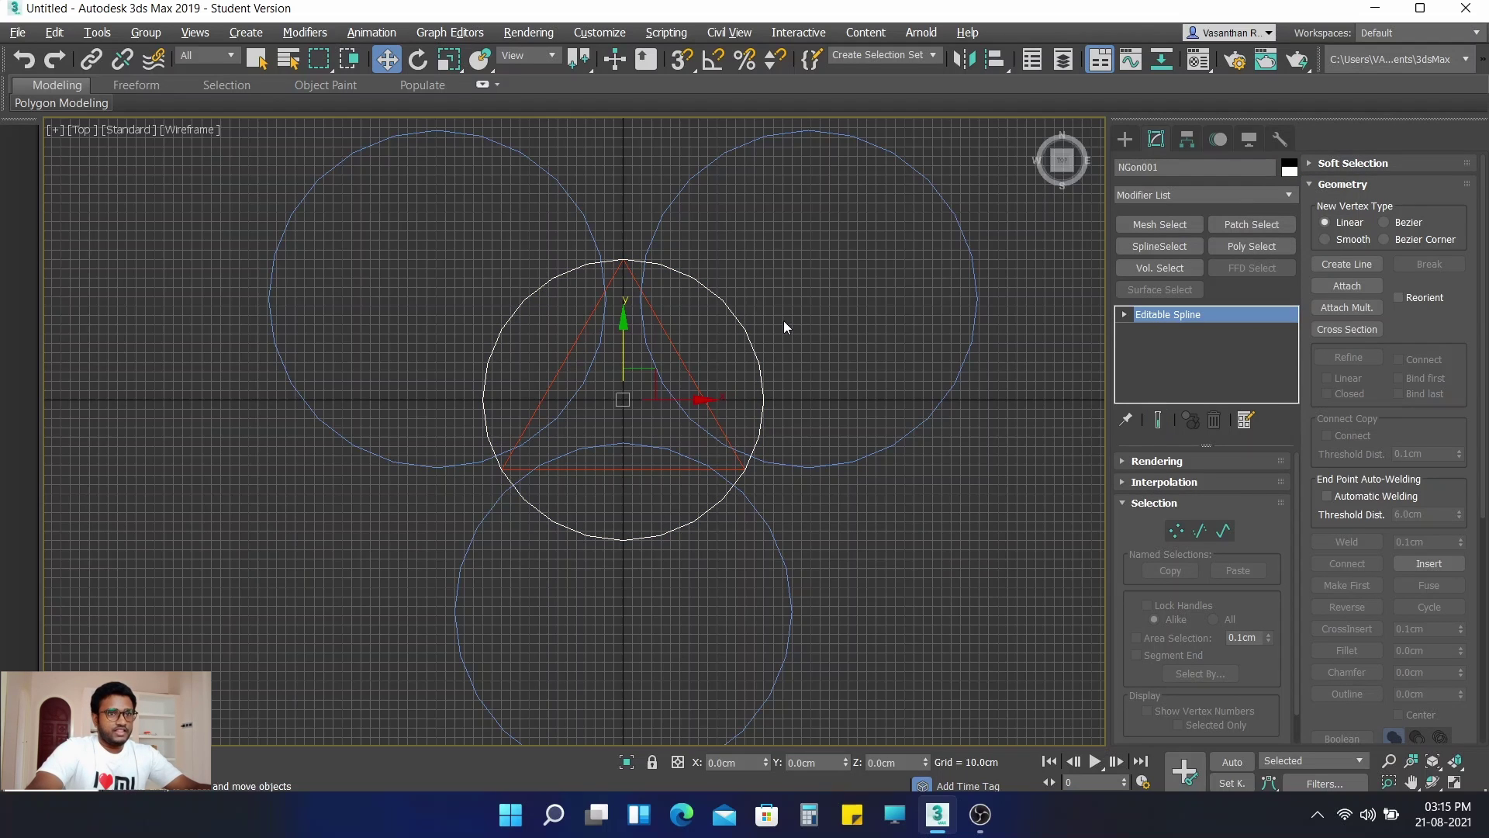
pyautogui.click(1347, 284)
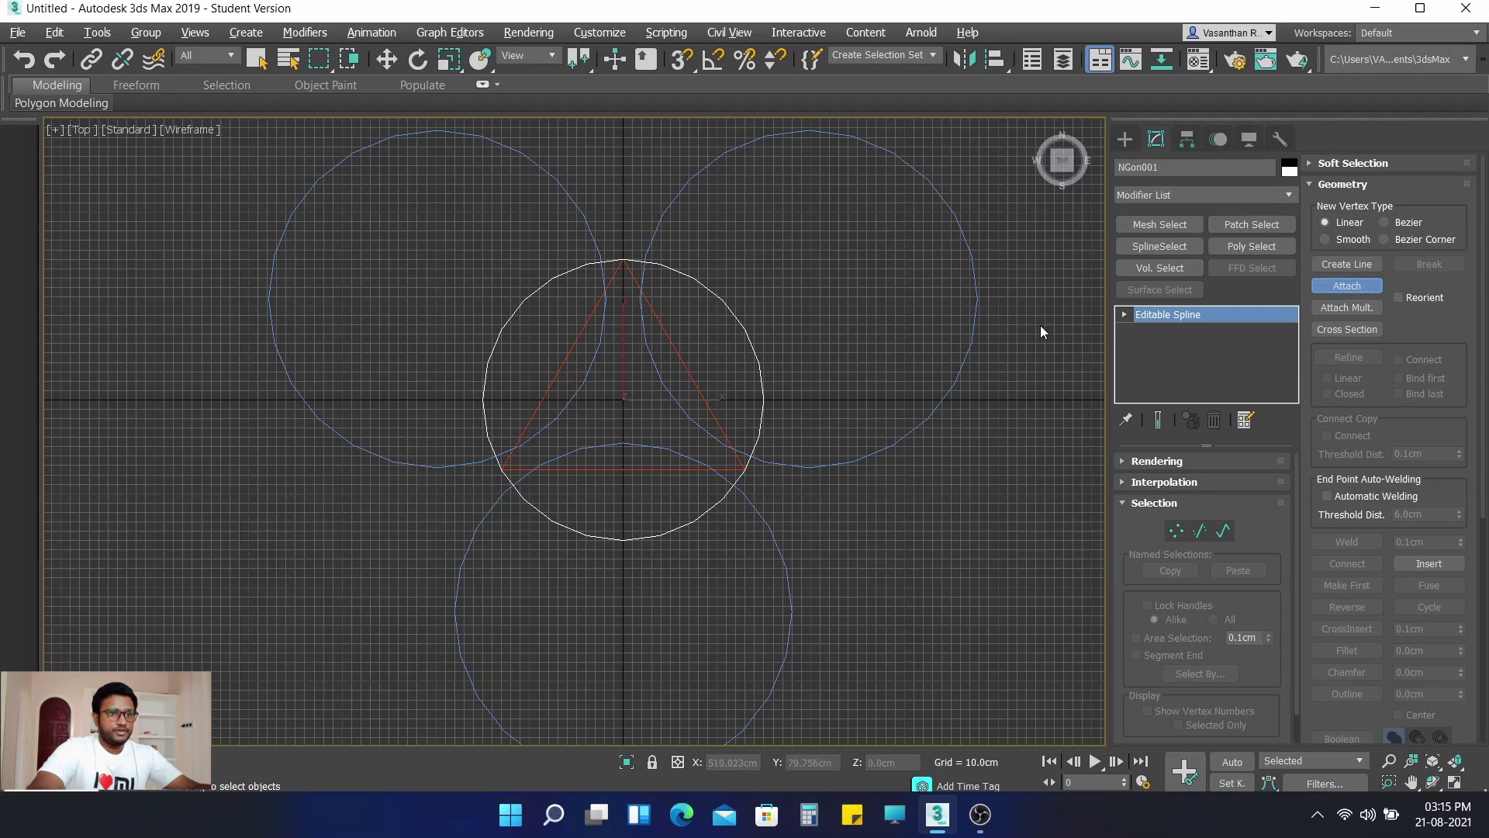
pyautogui.click(974, 293)
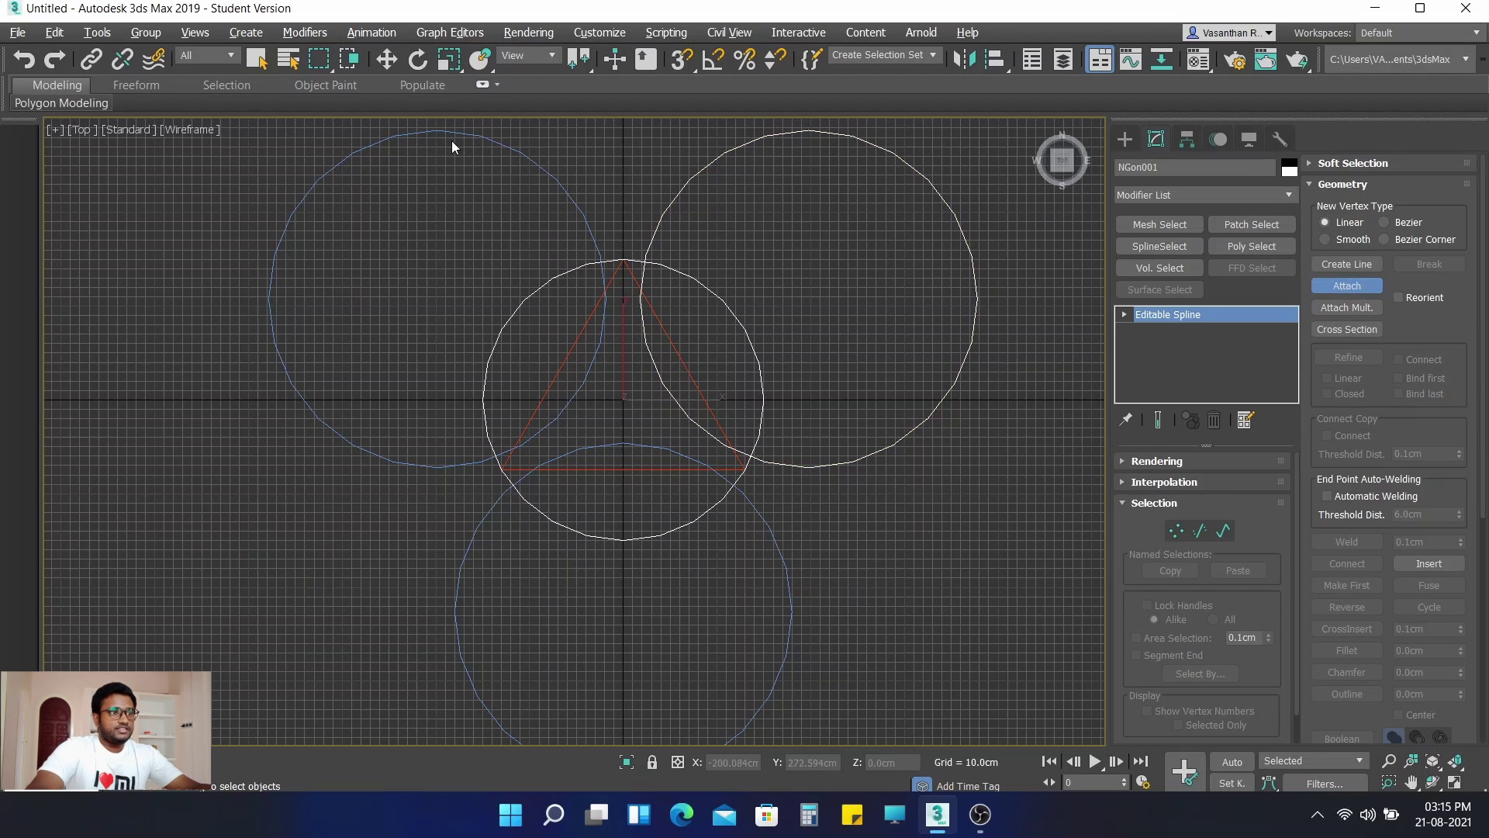
pyautogui.click(477, 133)
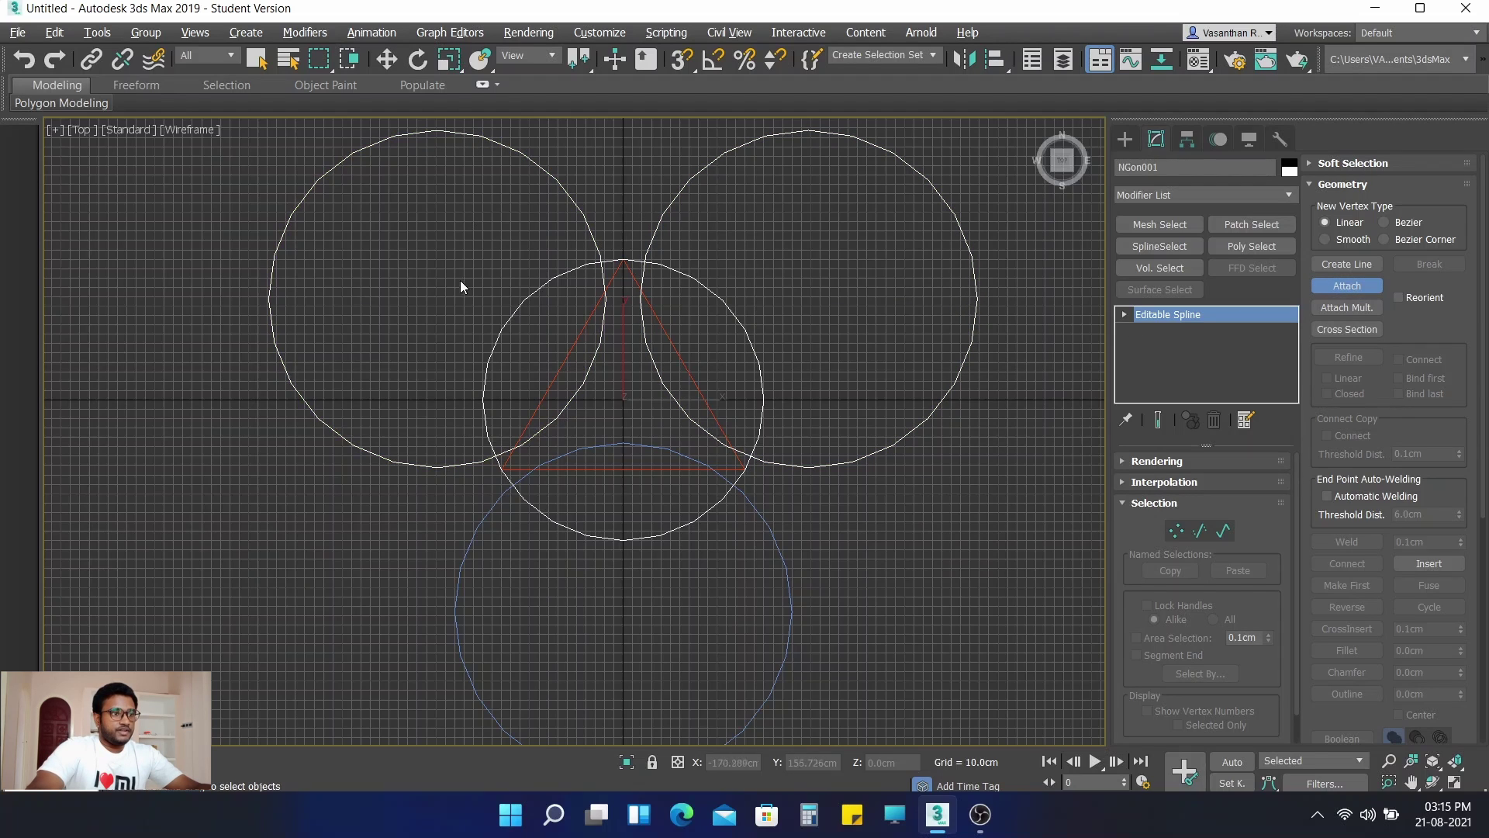
pyautogui.click(477, 531)
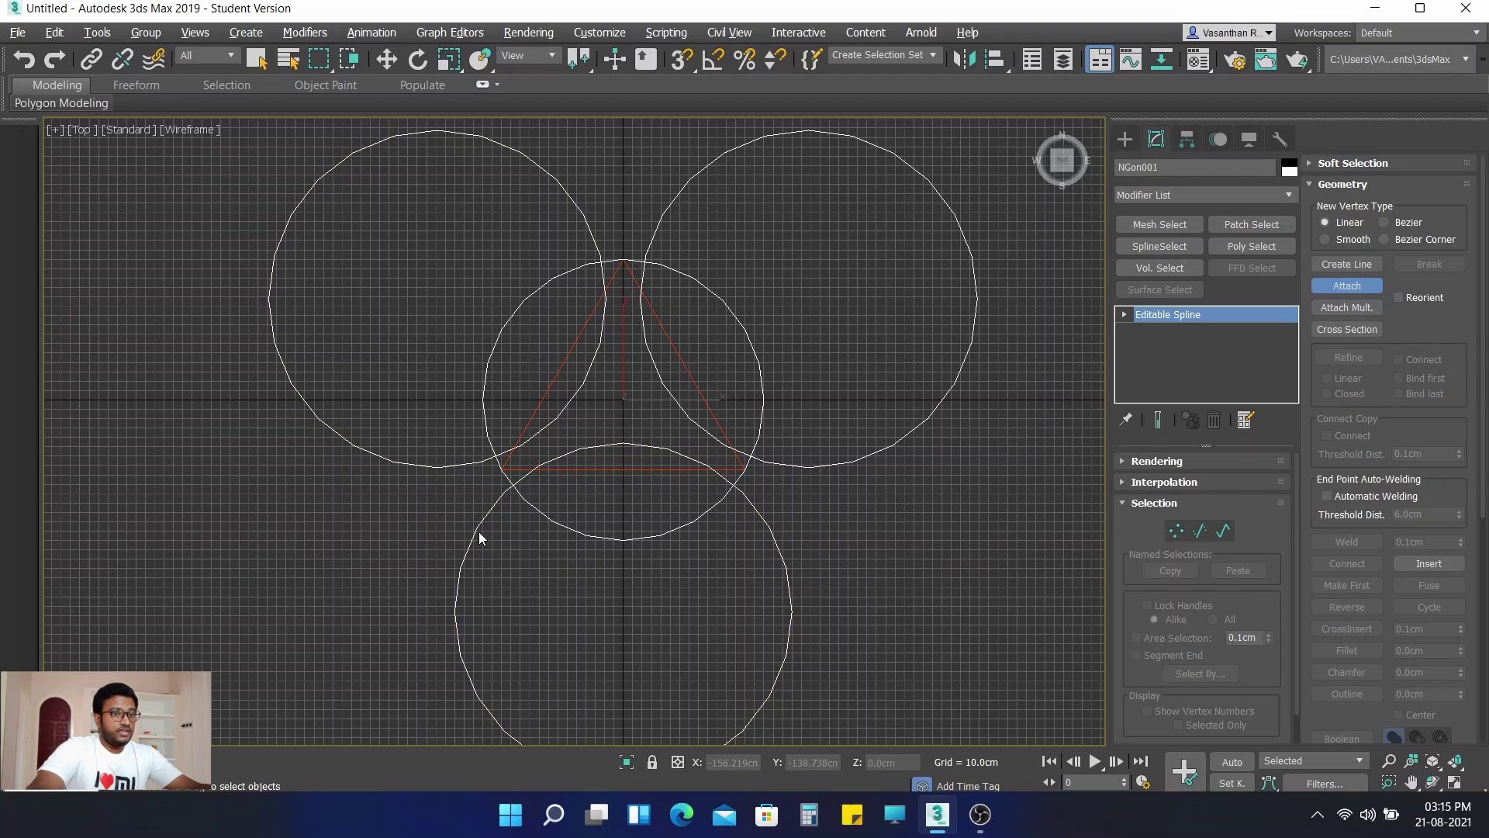
pyautogui.click(1359, 286)
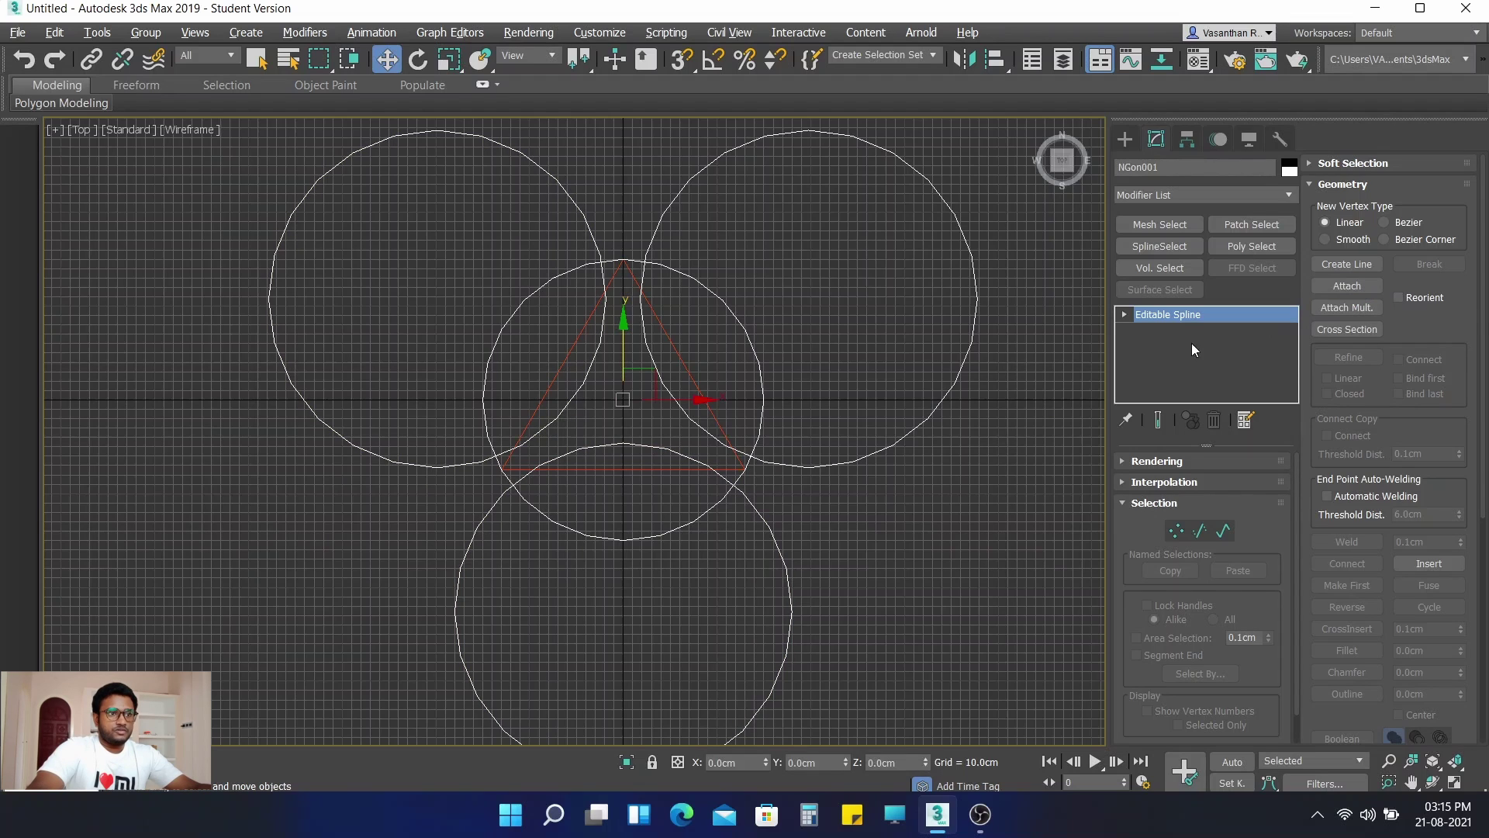
# Step: Delete the orange triangle from the middle of the shape
pyautogui.click(802, 304)
pyautogui.click(673, 346)
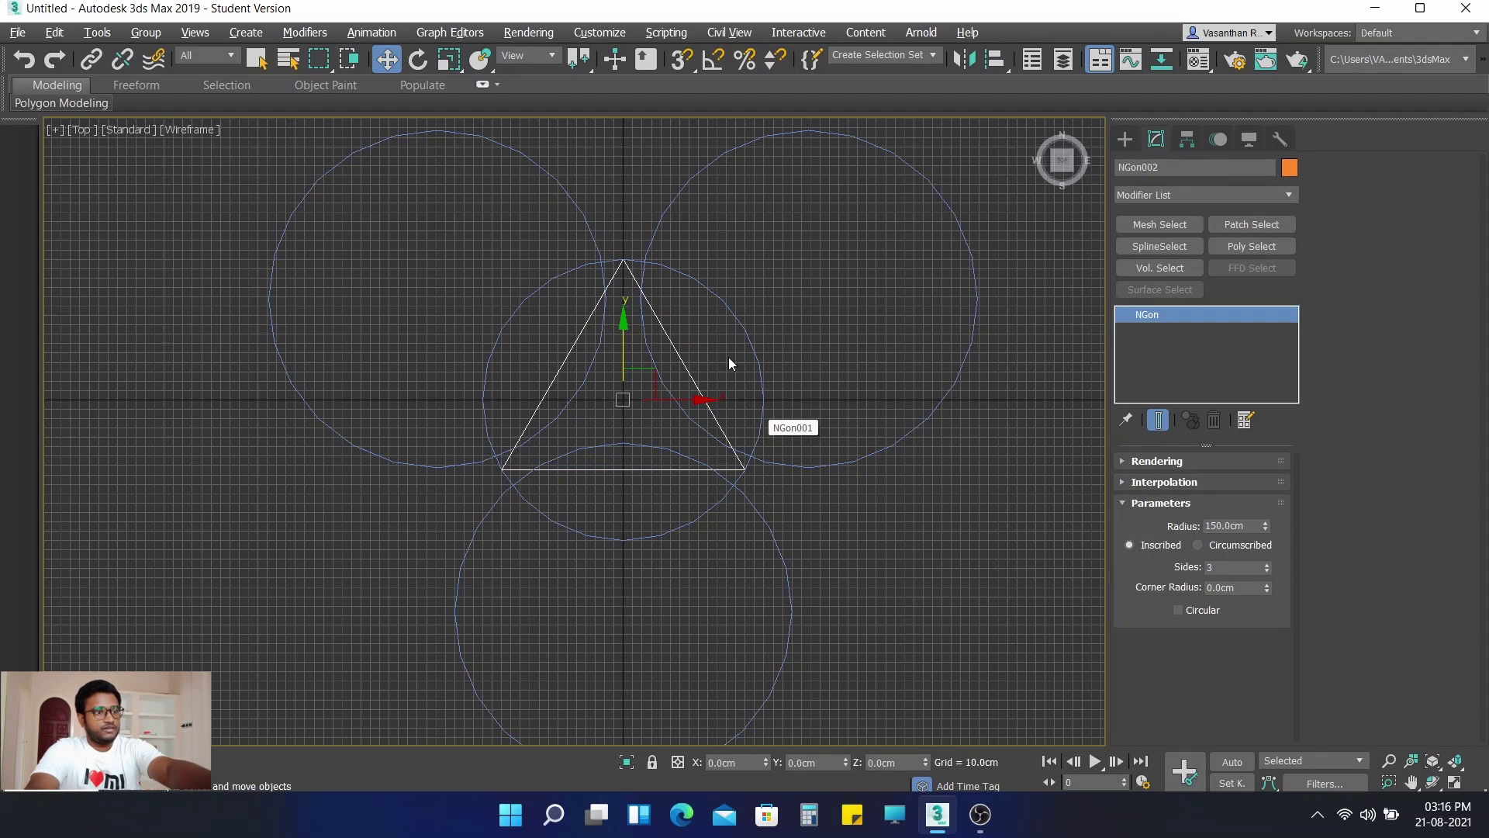
pyautogui.click(918, 265)
pyautogui.click(667, 332)
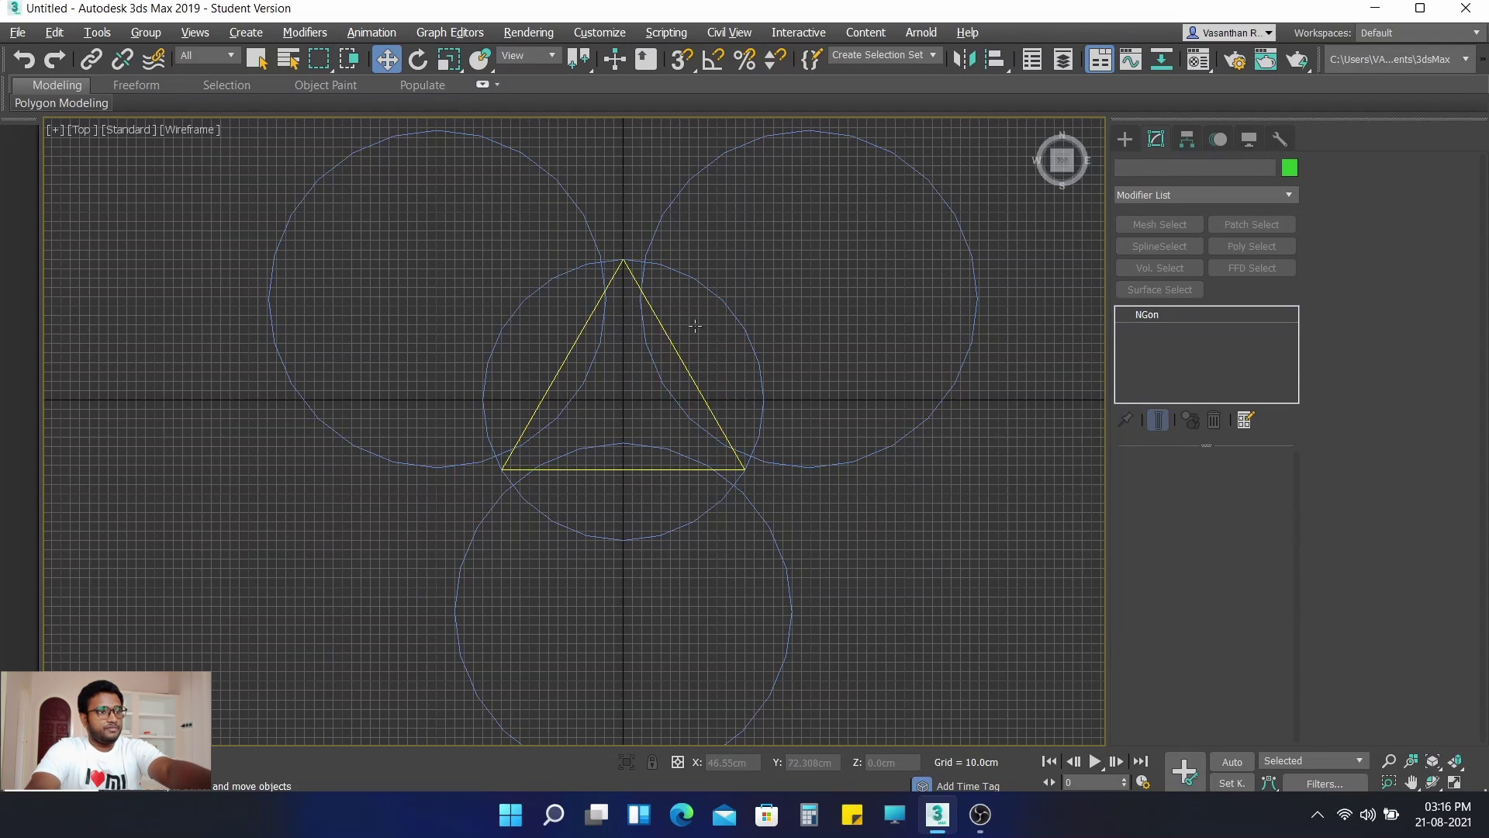
pyautogui.click(726, 314)
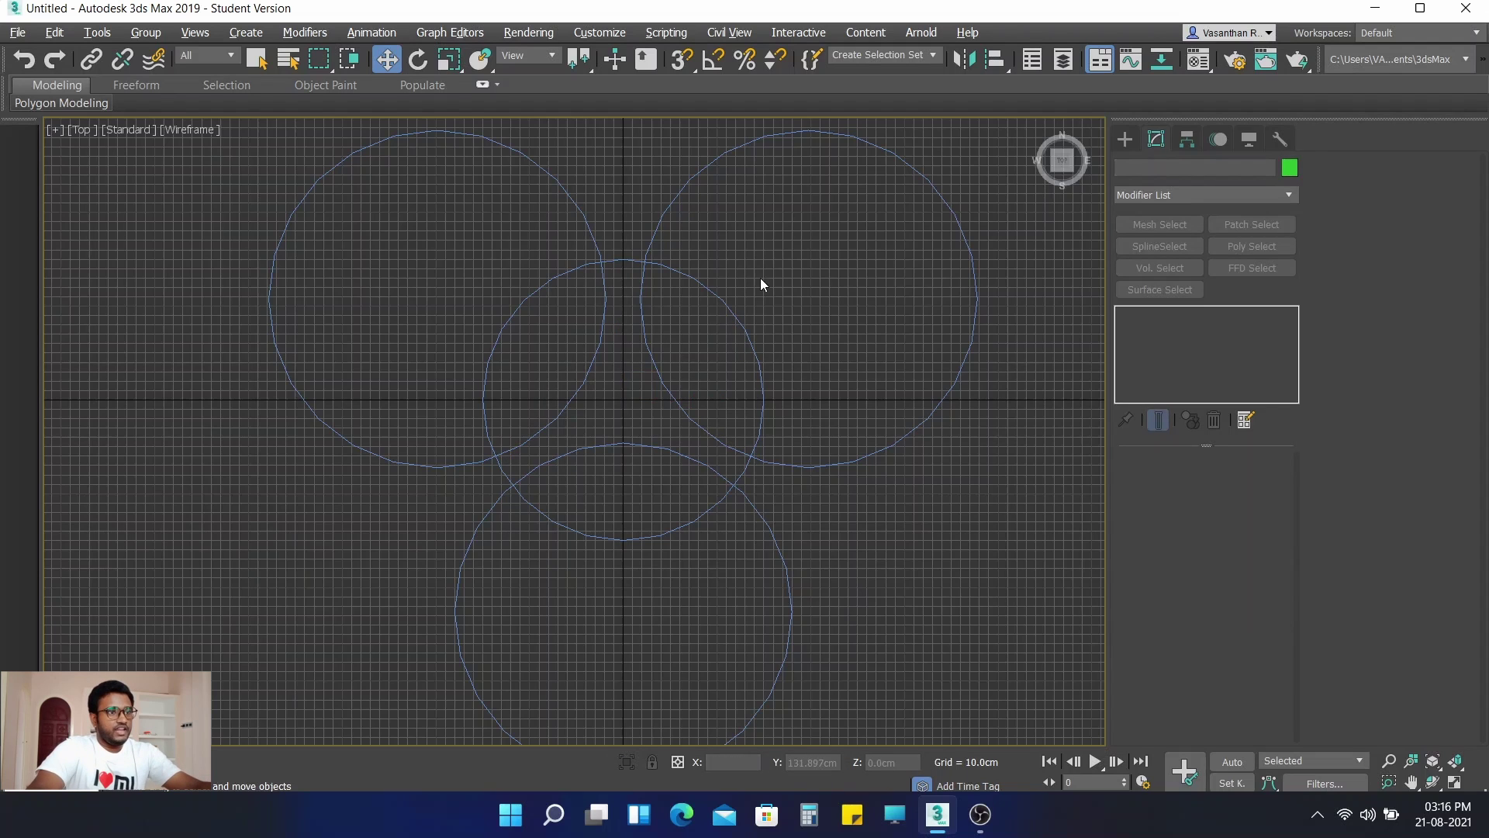
# Step: At spline sub-object level, trim away the portions of the two upper circles lying outside the central circle
pyautogui.click(741, 318)
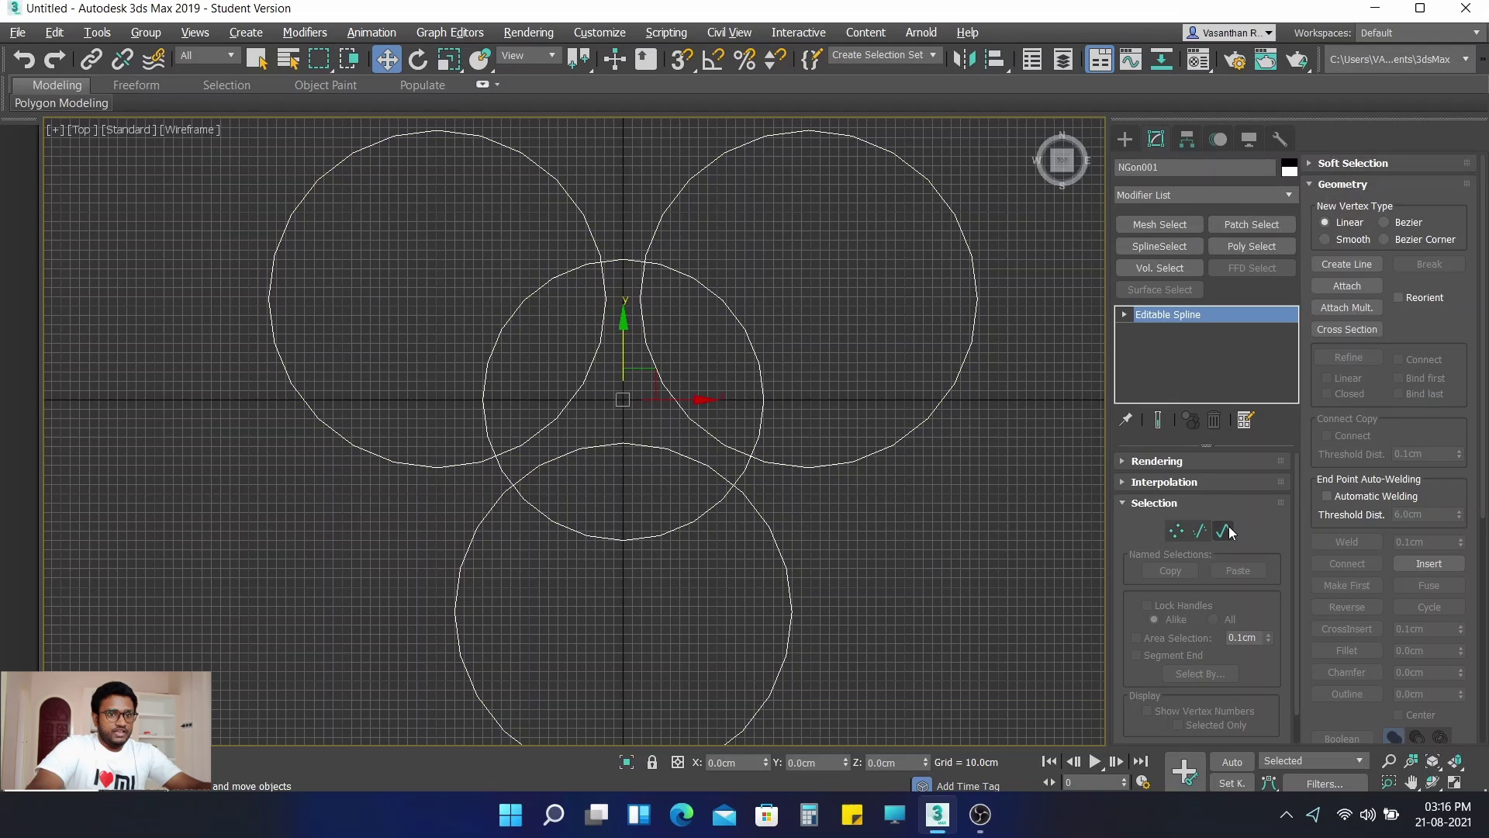
pyautogui.click(1225, 532)
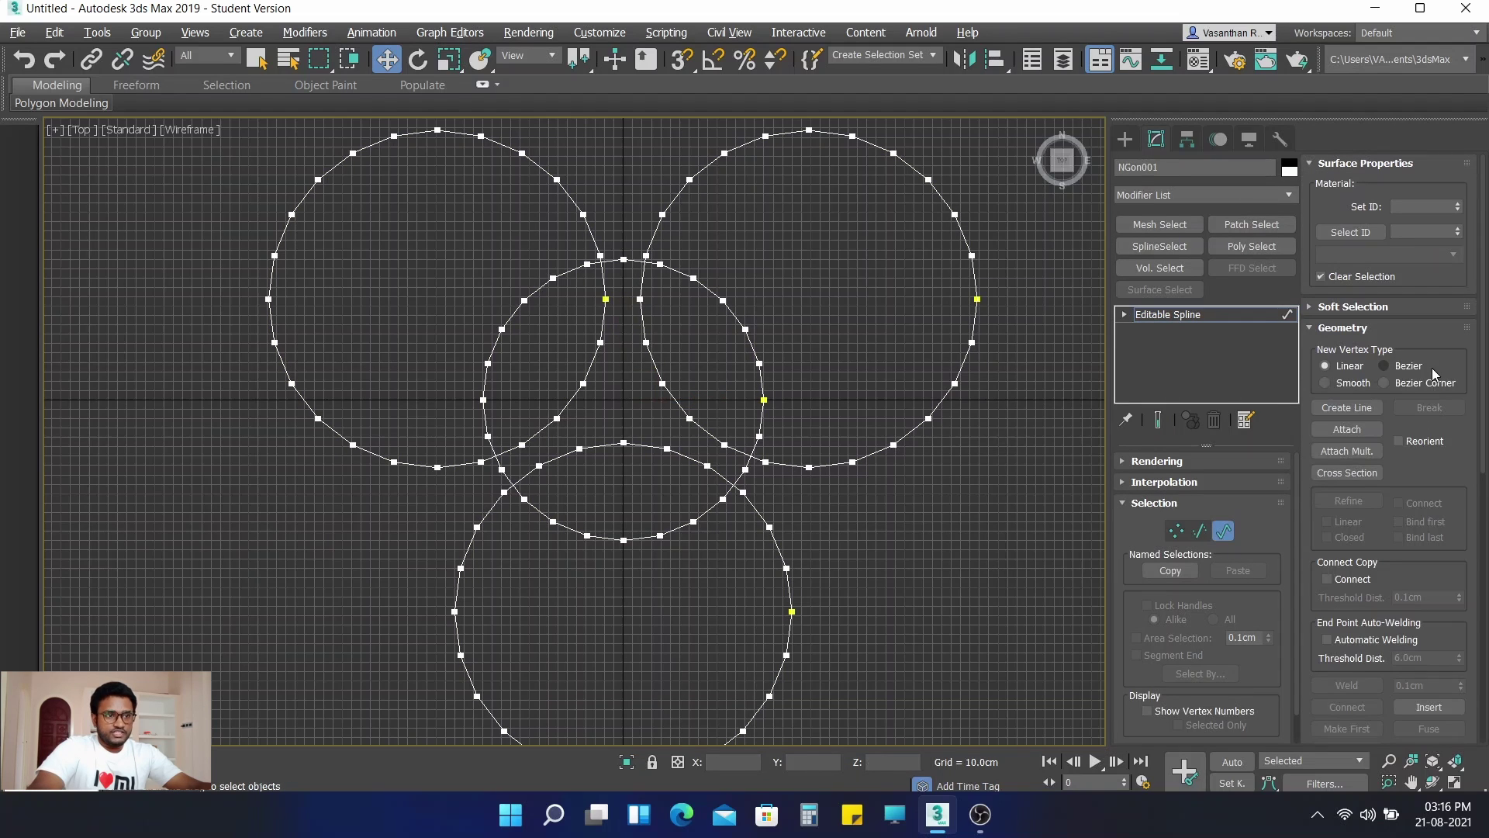
pyautogui.scroll(-10, 1424, 408)
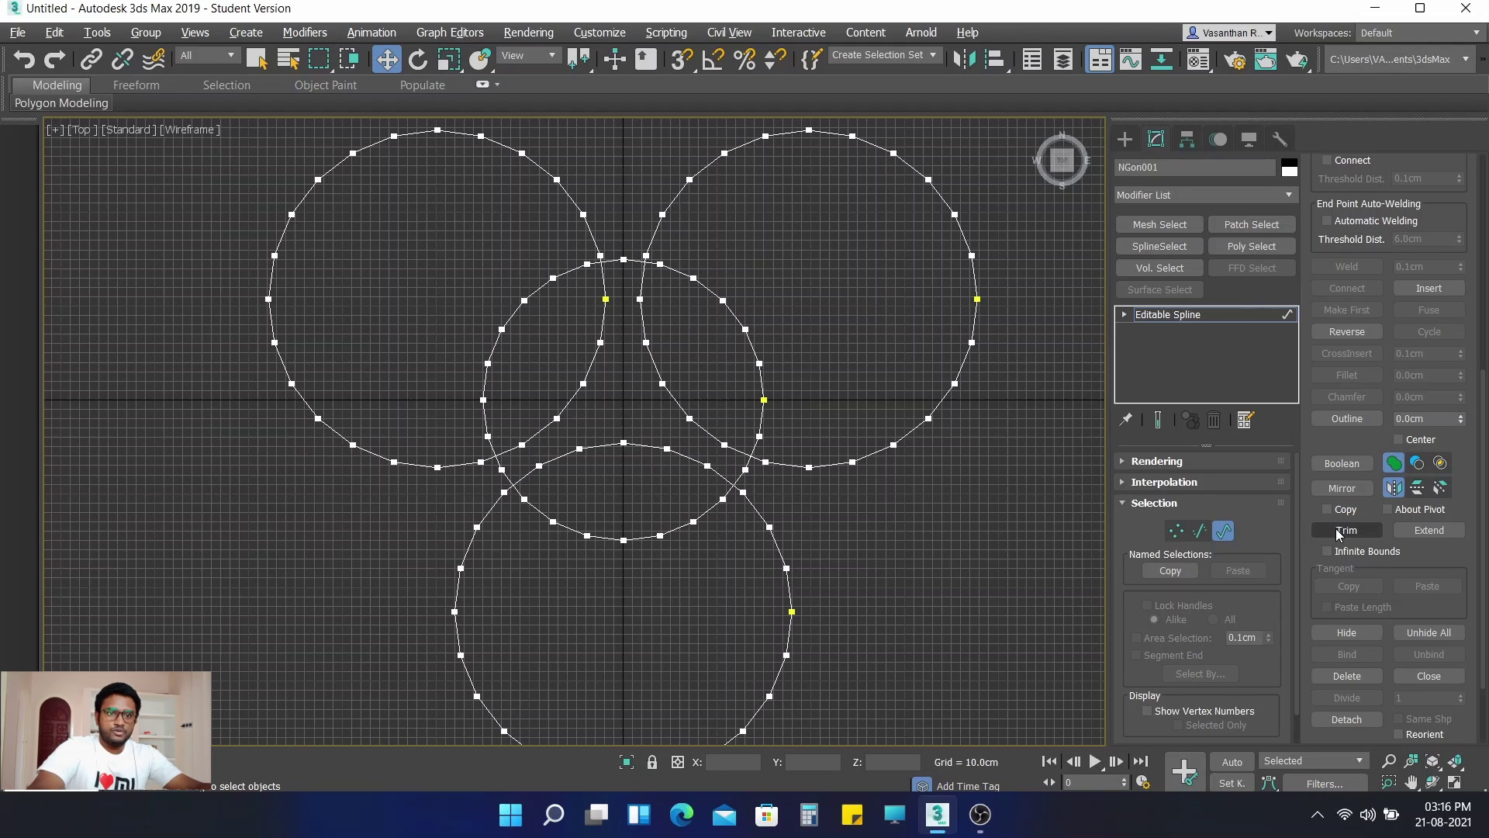
pyautogui.click(1335, 528)
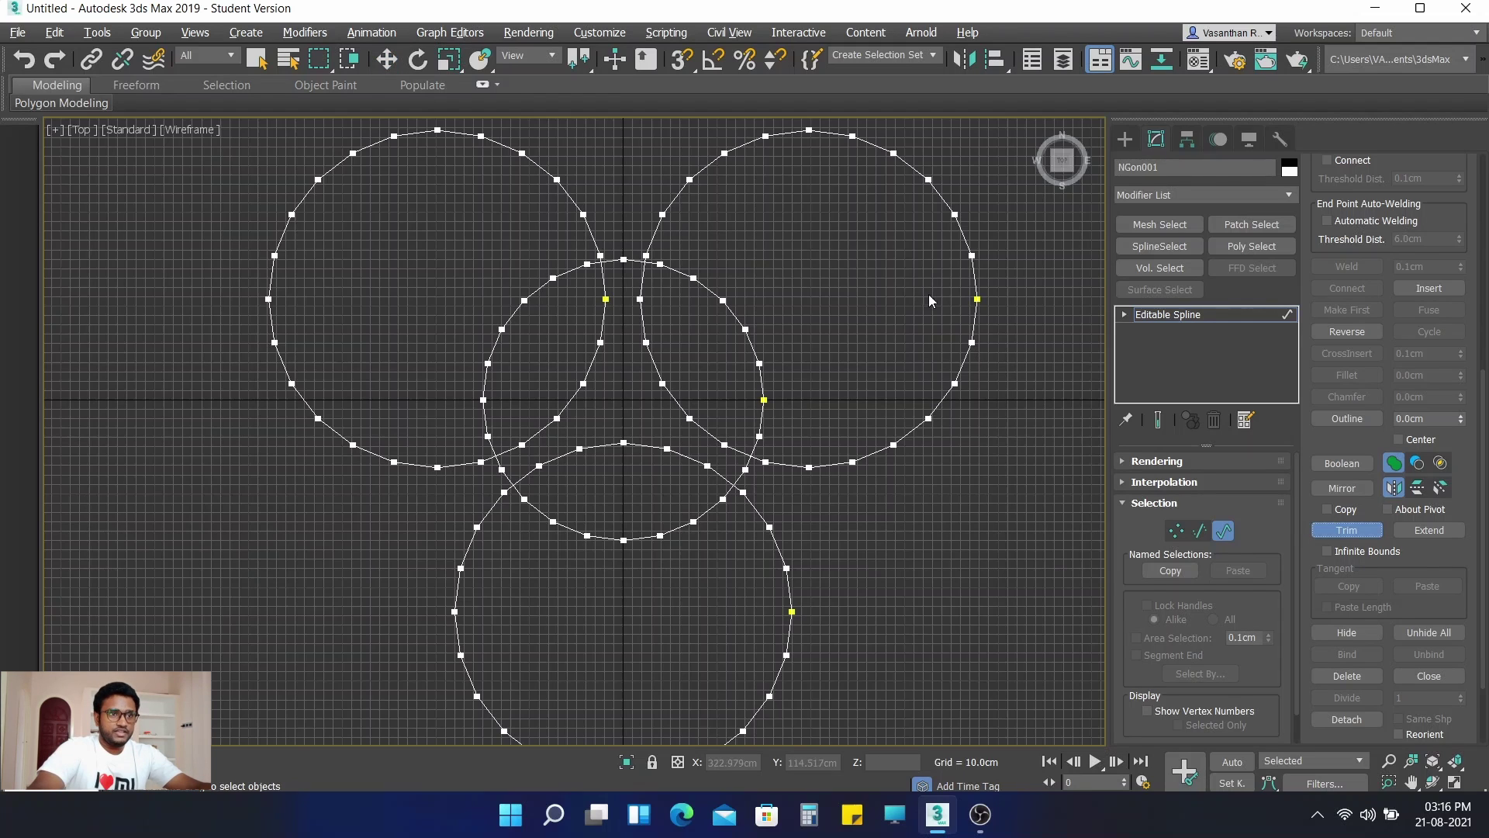
pyautogui.click(972, 259)
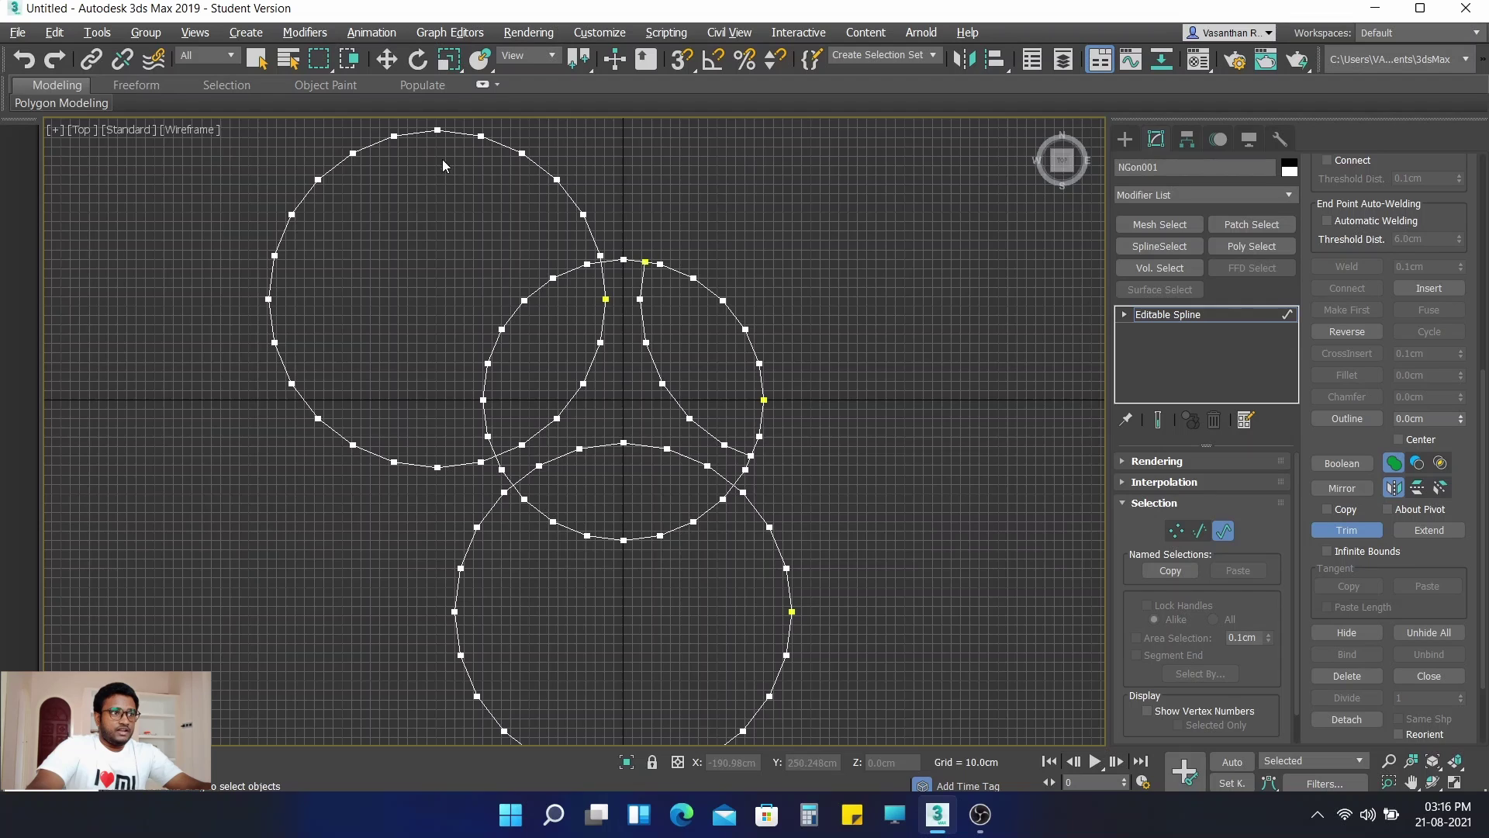
pyautogui.click(377, 143)
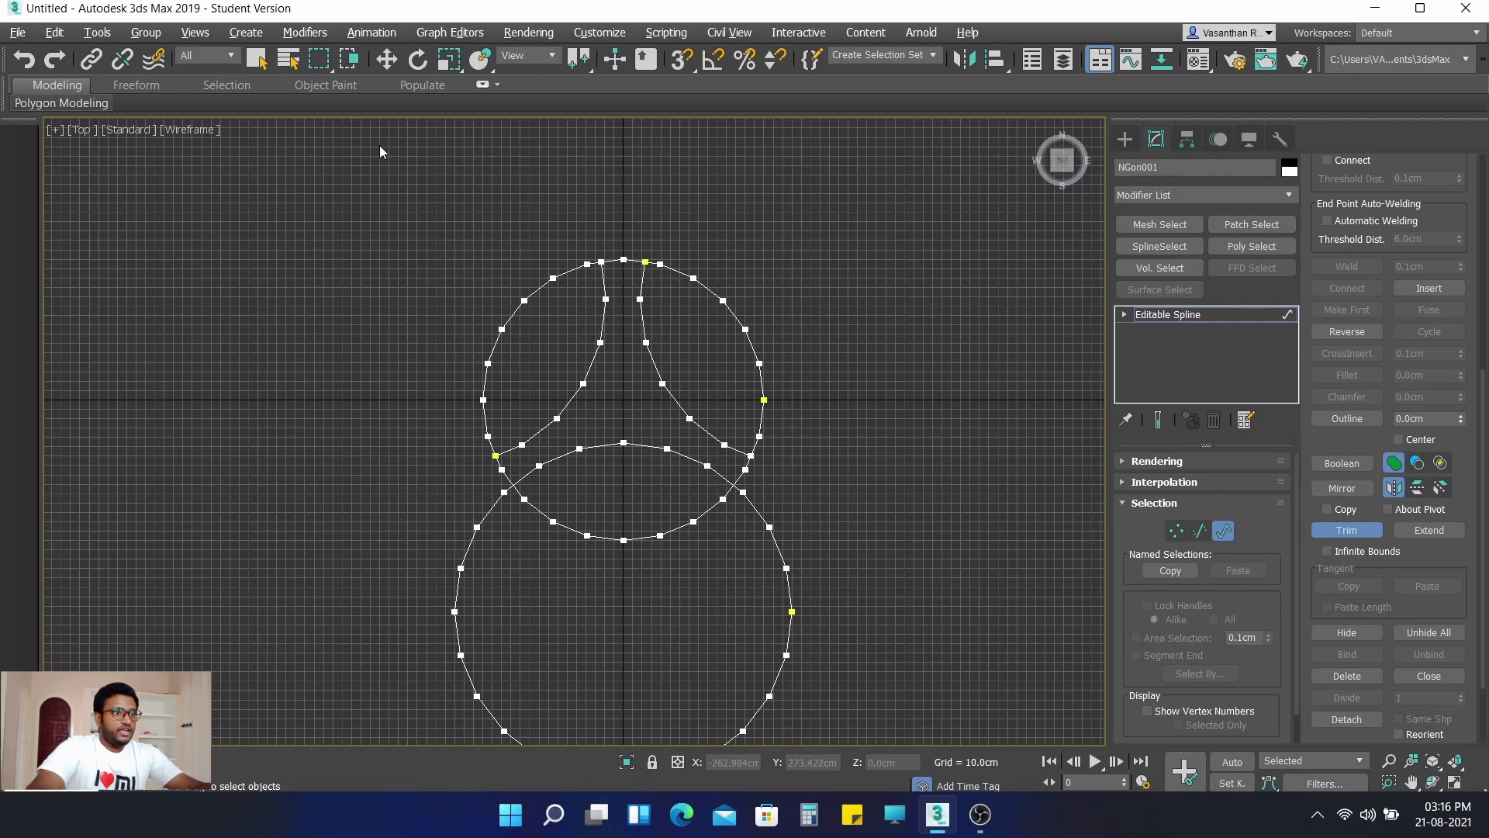
# Step: Trim the central circle's left, right and bottom arcs and the lower circle's outer portion, leaving a three-armed outline
pyautogui.click(506, 315)
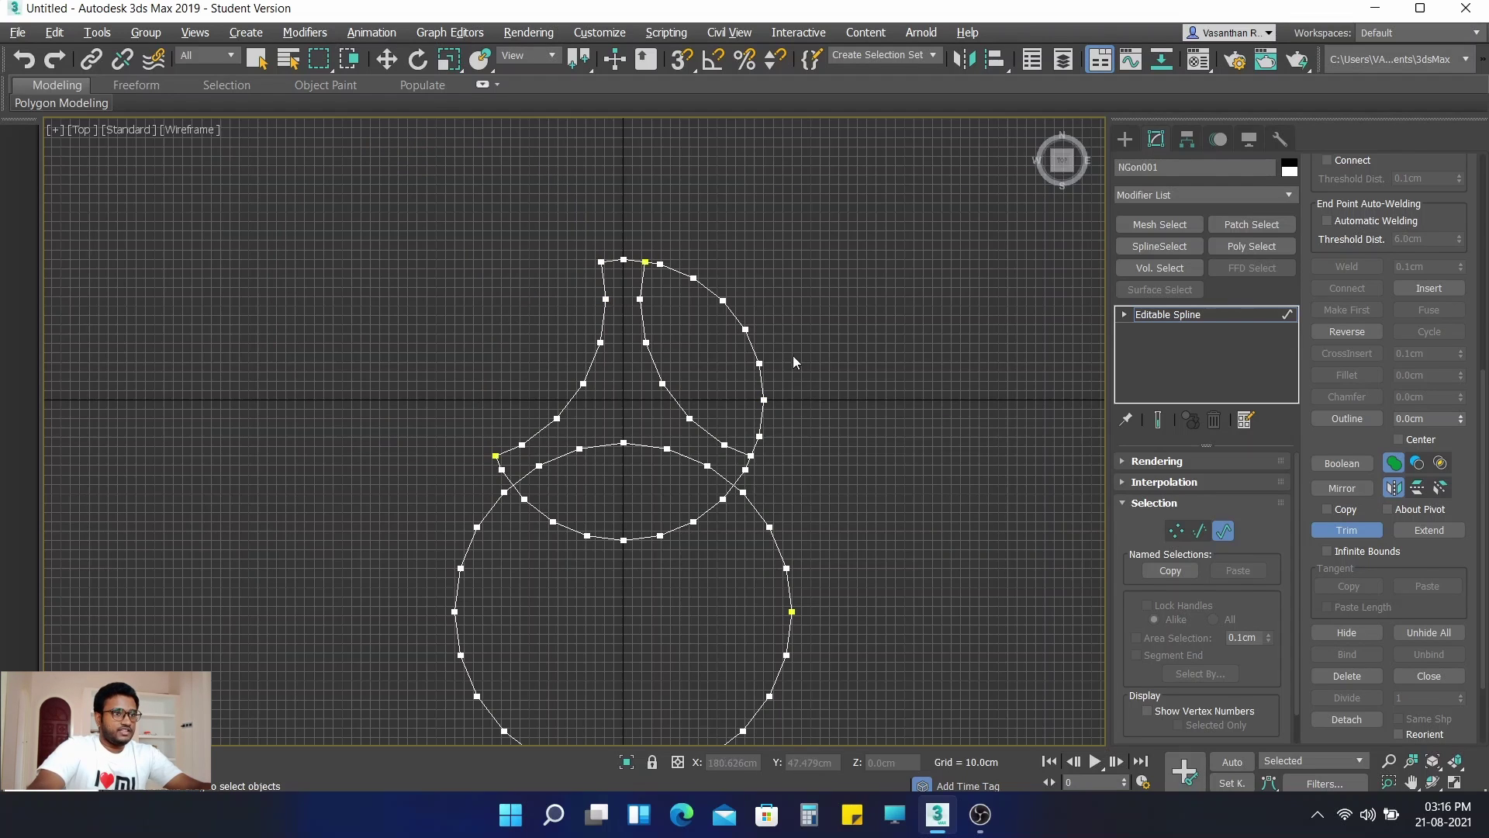
pyautogui.click(734, 308)
pyautogui.click(760, 523)
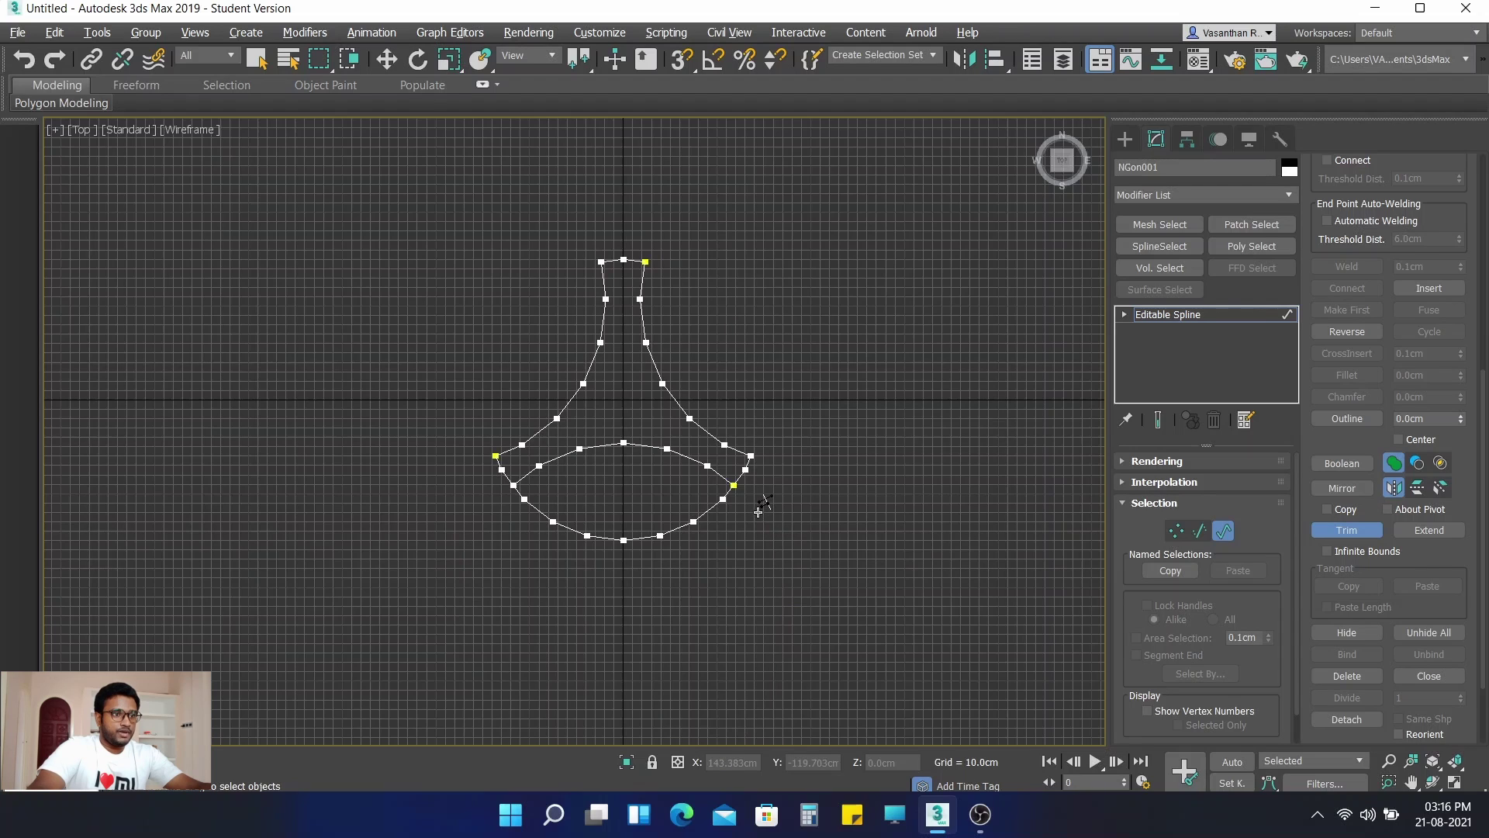
pyautogui.click(699, 517)
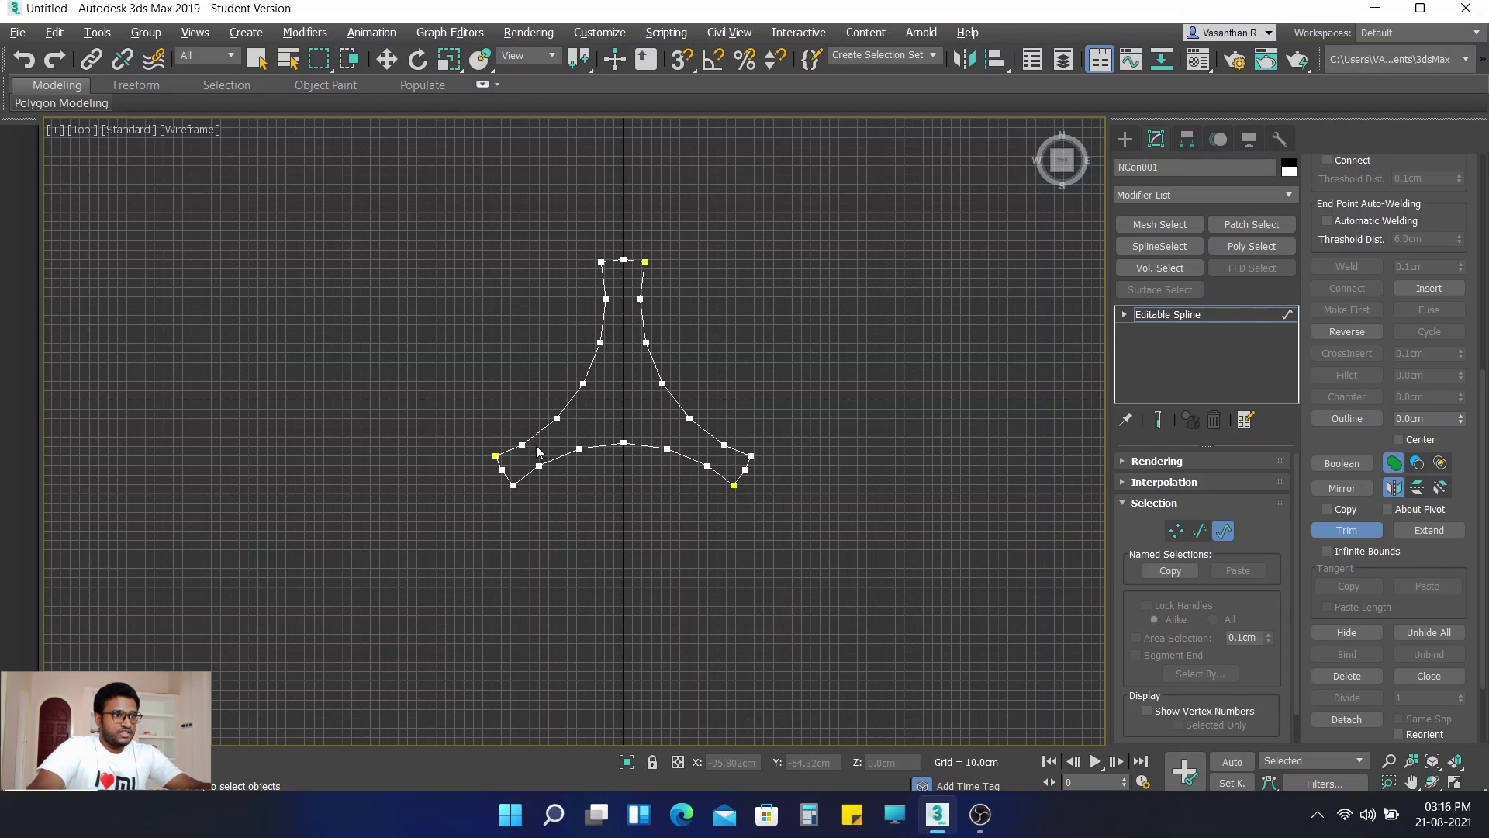
pyautogui.click(1348, 532)
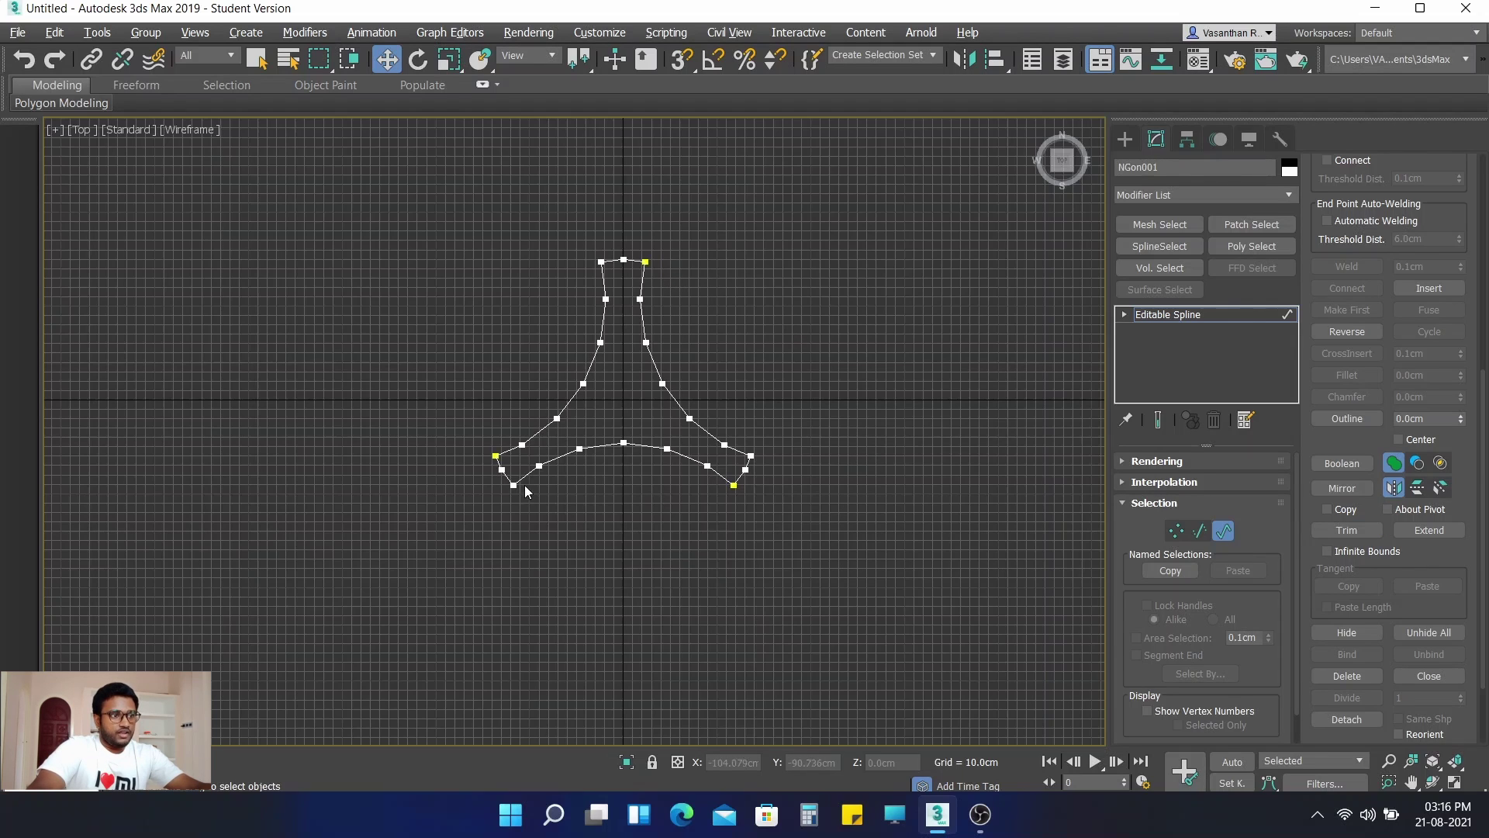
# Step: Switch the three-armed editable spline to vertex sub-object level
pyautogui.scroll(5, 657, 263)
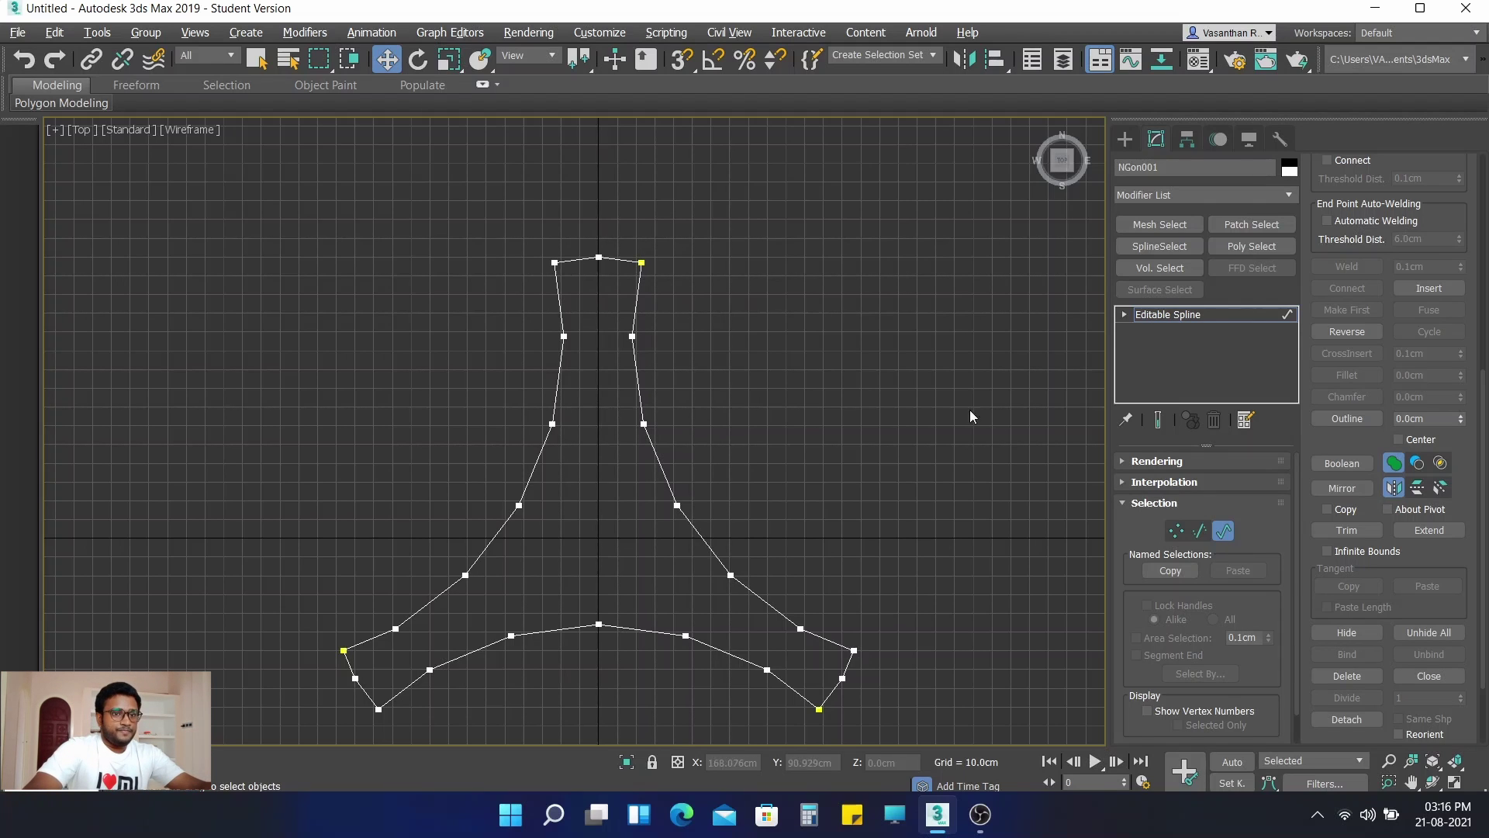
pyautogui.click(1175, 532)
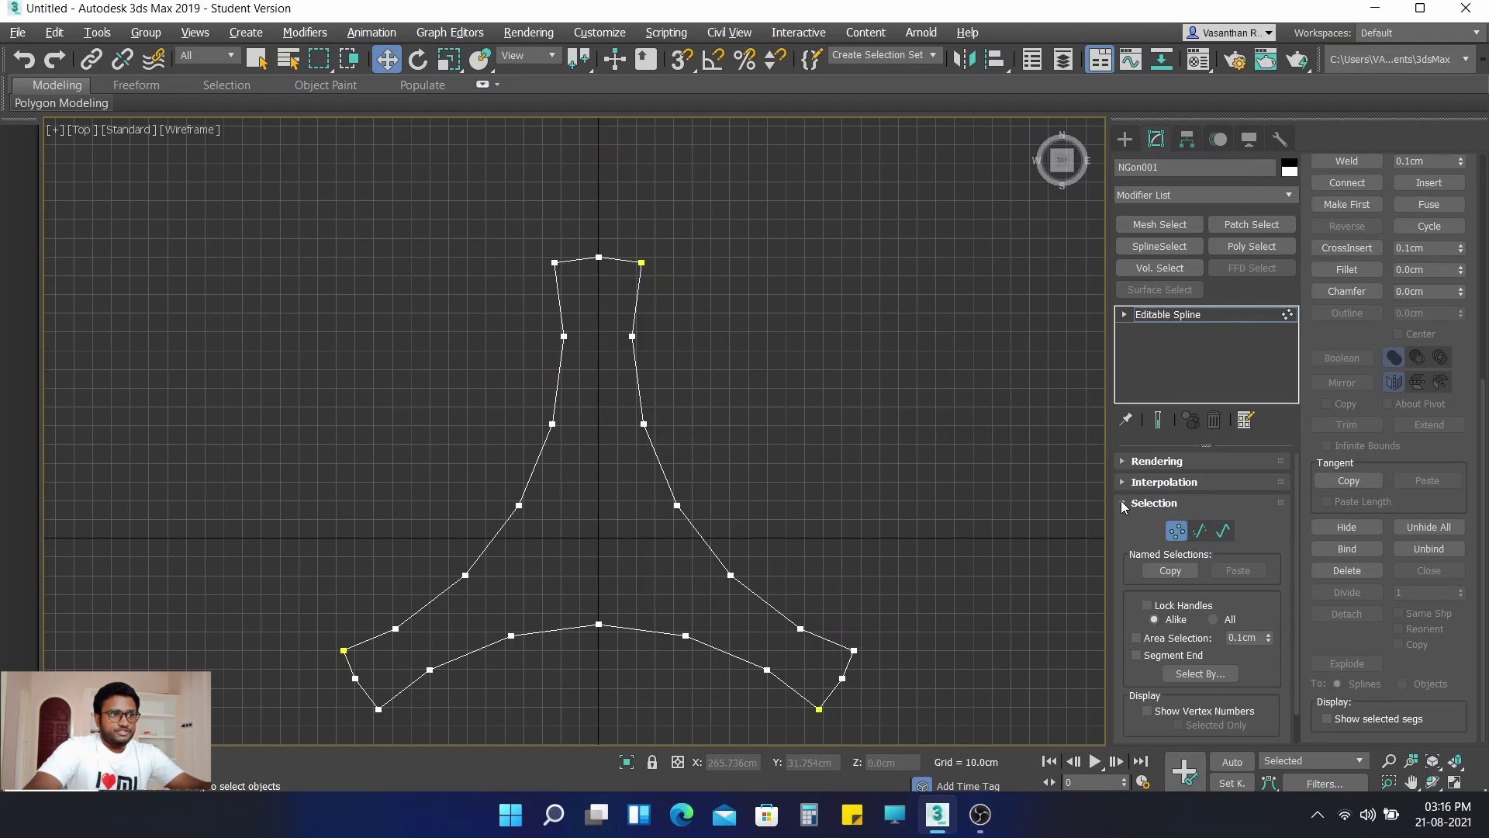
# Step: Try moving the right end vertex of the top arm upward to test whether its segments are joined
pyautogui.click(644, 263)
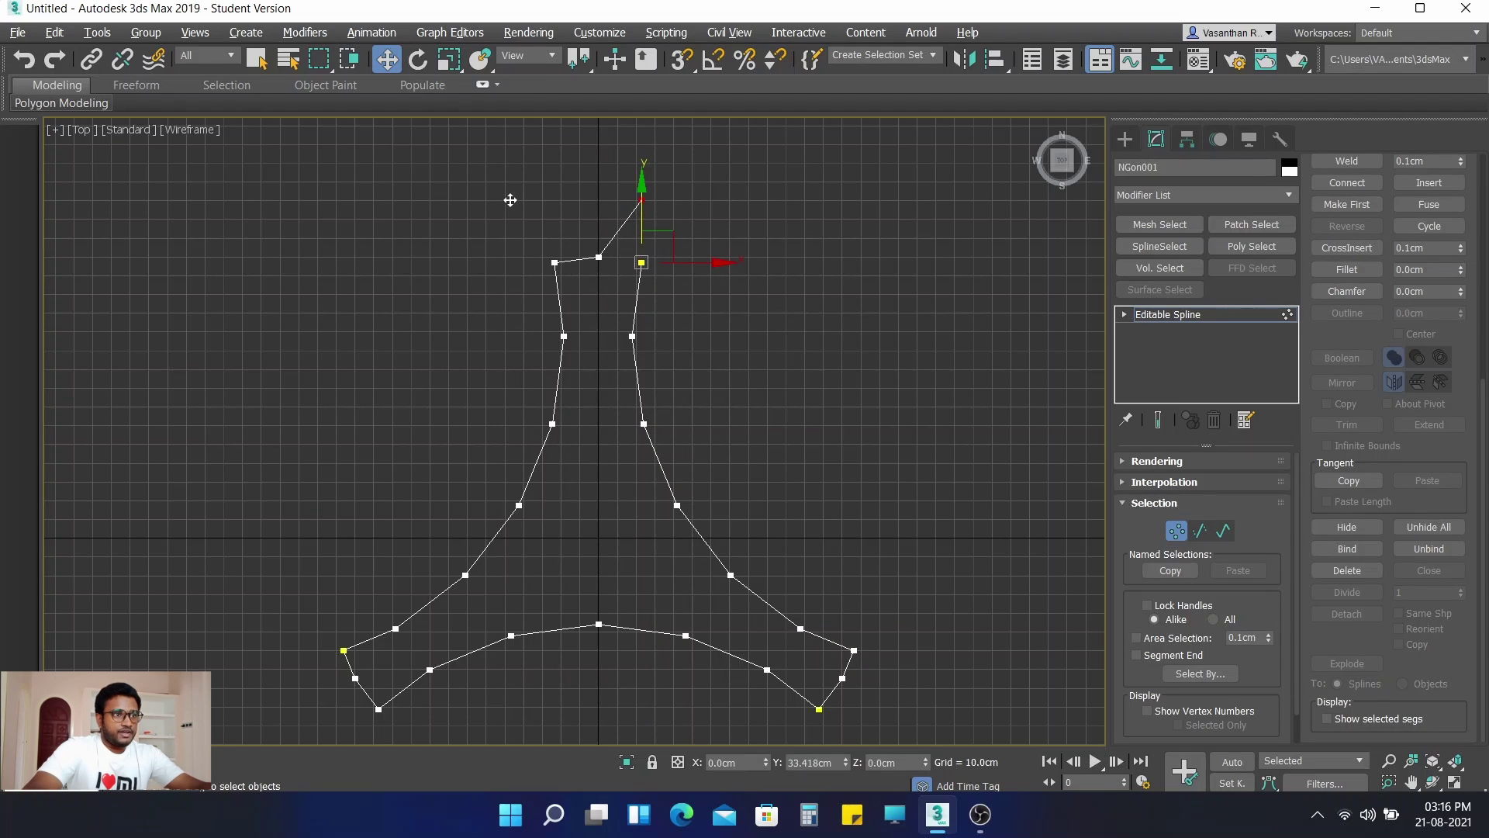
pyautogui.moveTo(628, 224); pyautogui.dragTo(617, 255)
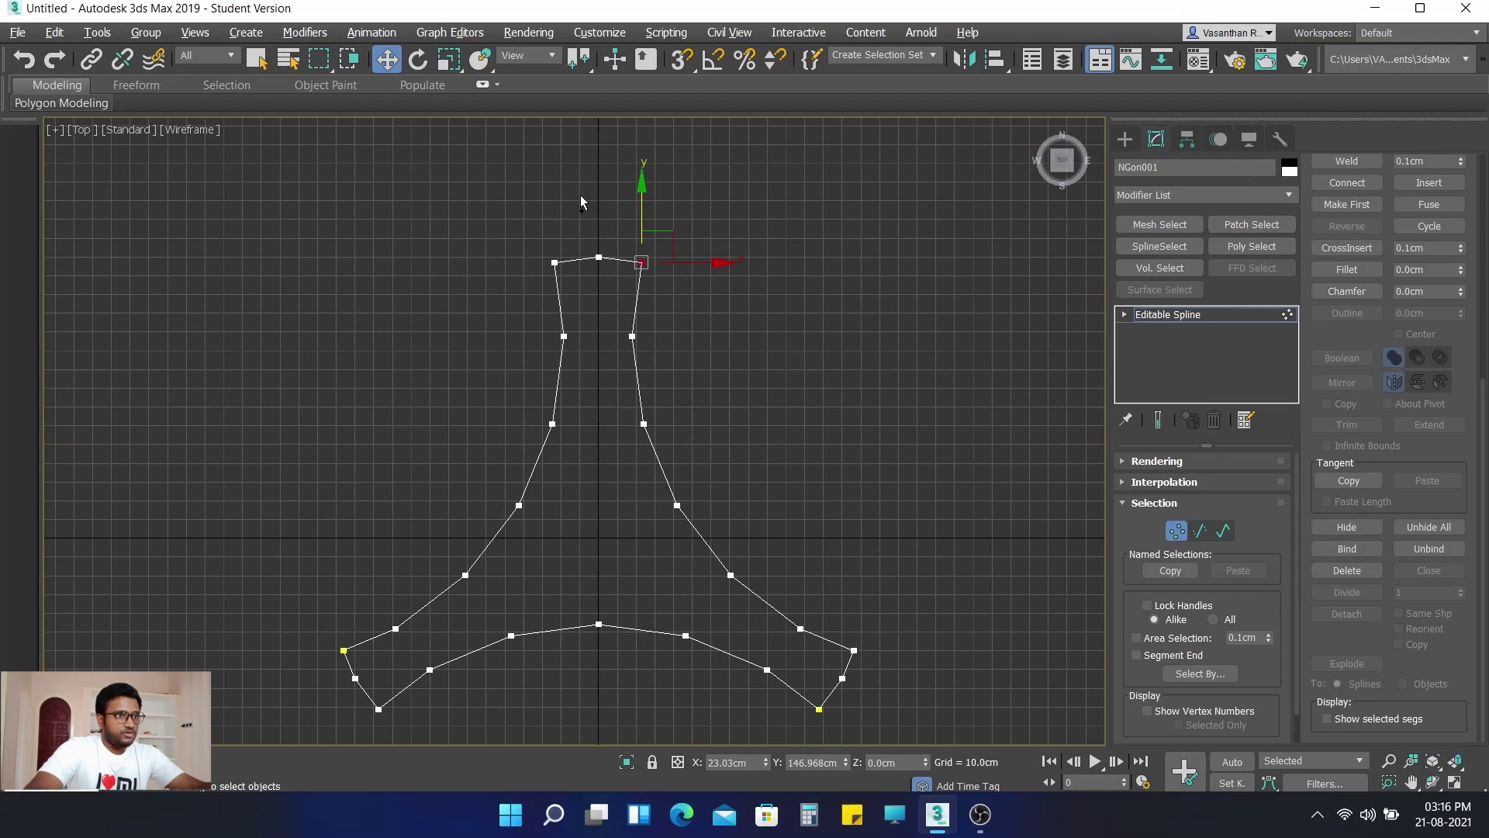
pyautogui.click(577, 186)
pyautogui.scroll(-3, 829, 316)
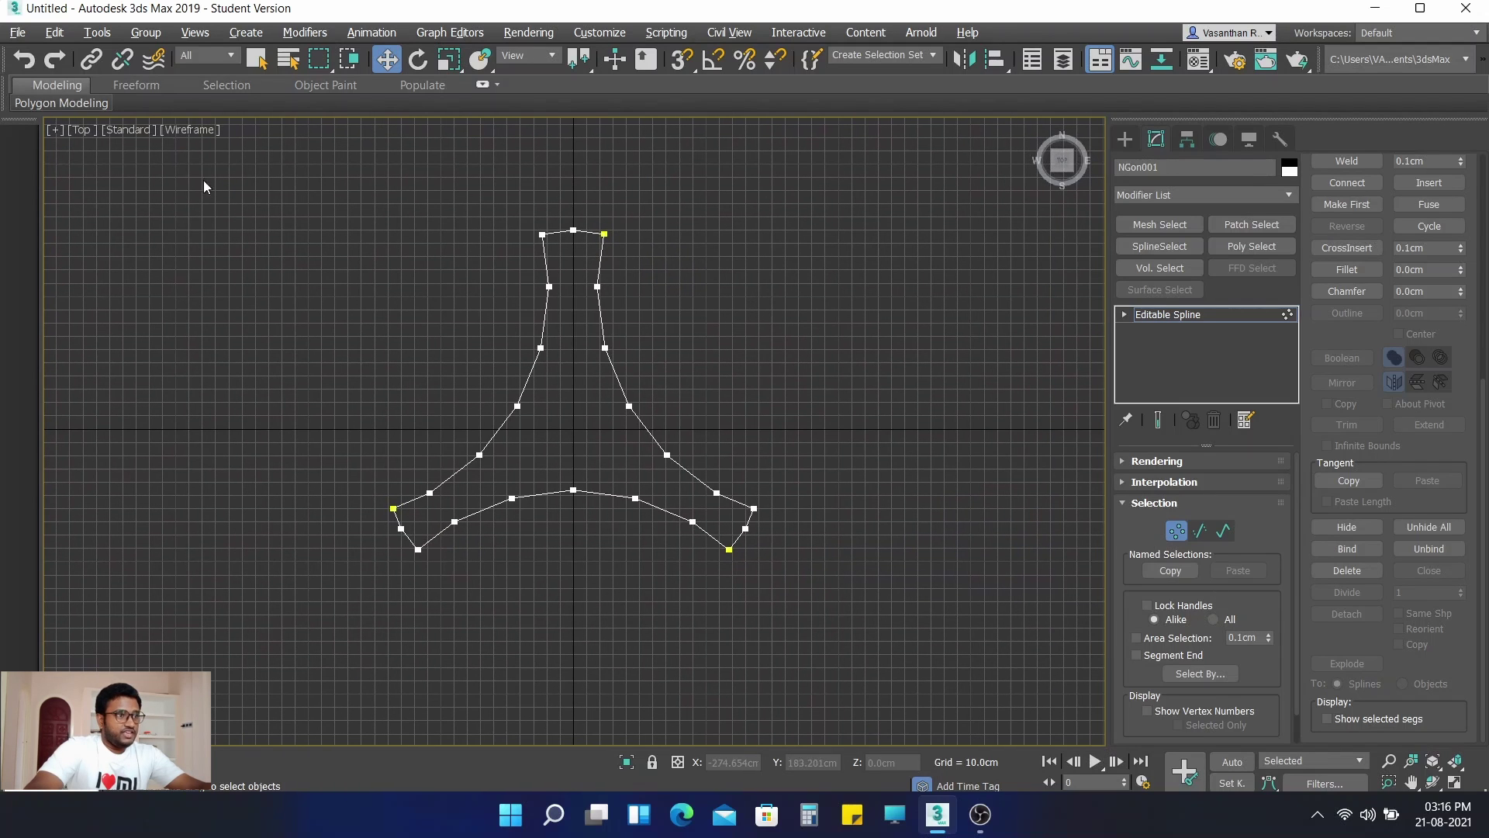
# Step: Weld all vertices of the three-armed outline with a 0.5 cm weld threshold
pyautogui.moveTo(152, 199); pyautogui.dragTo(879, 623)
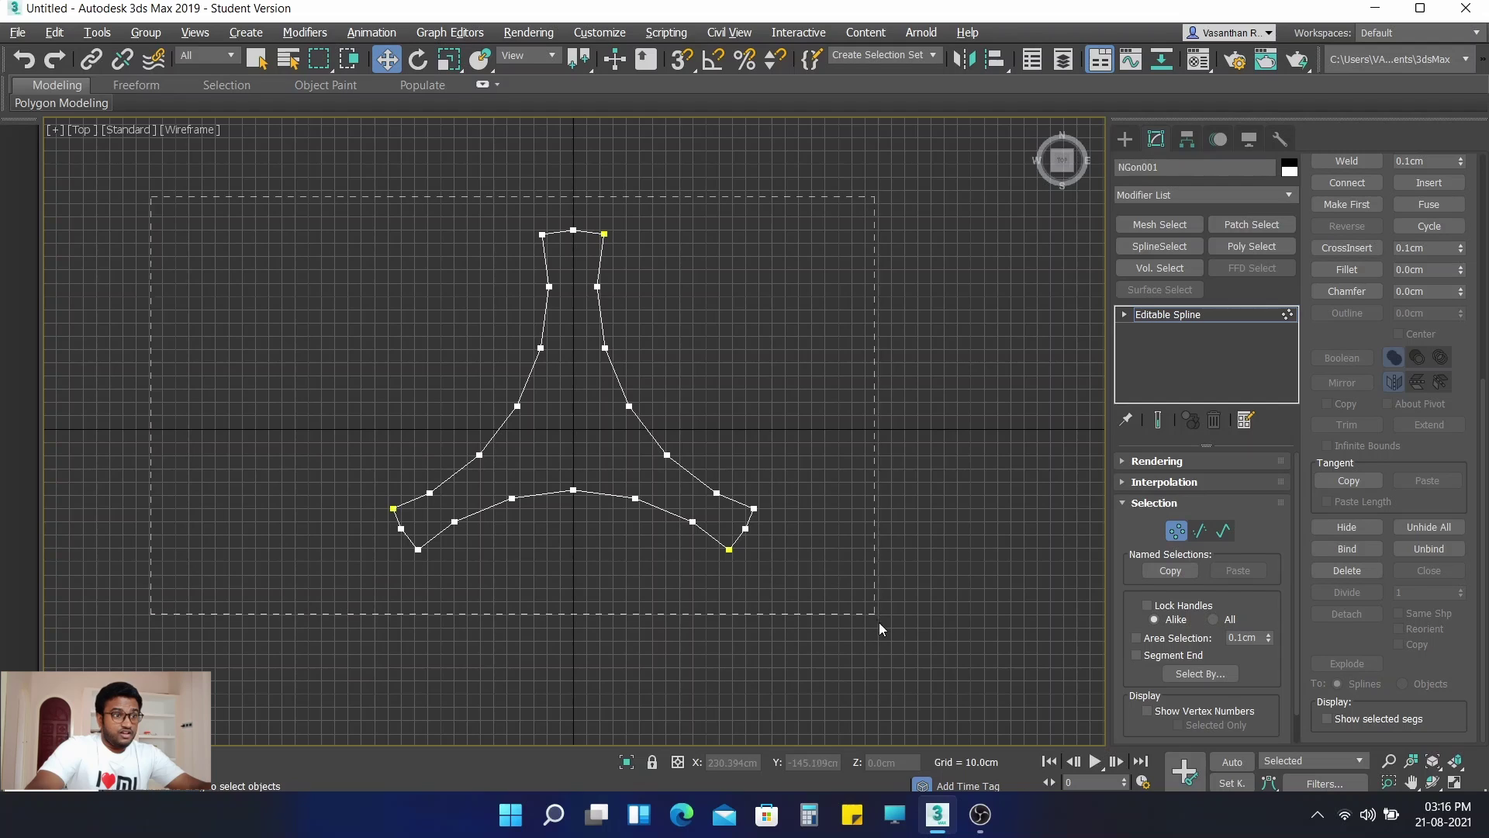
pyautogui.moveTo(878, 622); pyautogui.dragTo(918, 639)
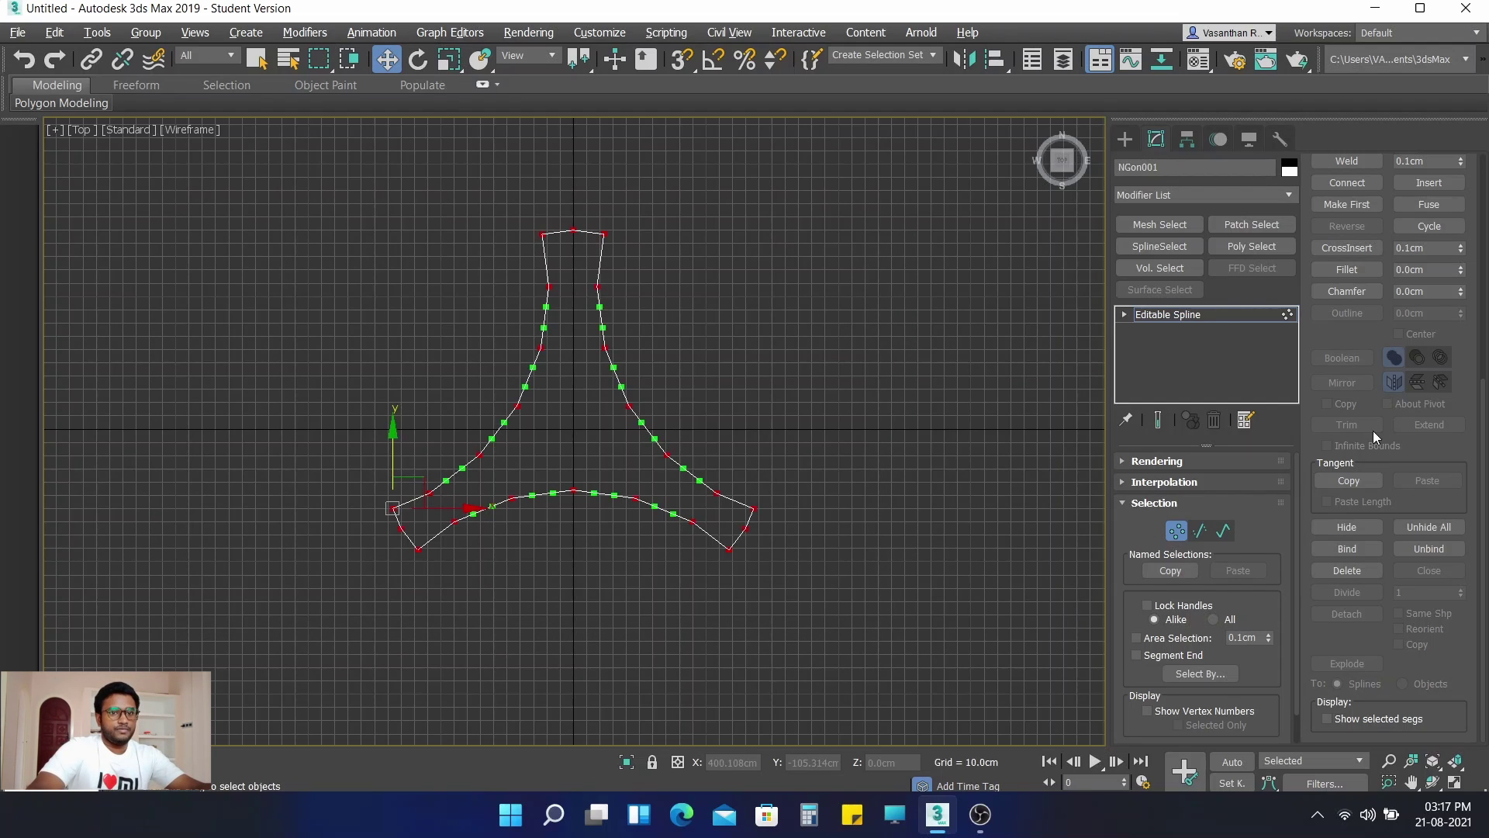
pyautogui.scroll(4, 1382, 469)
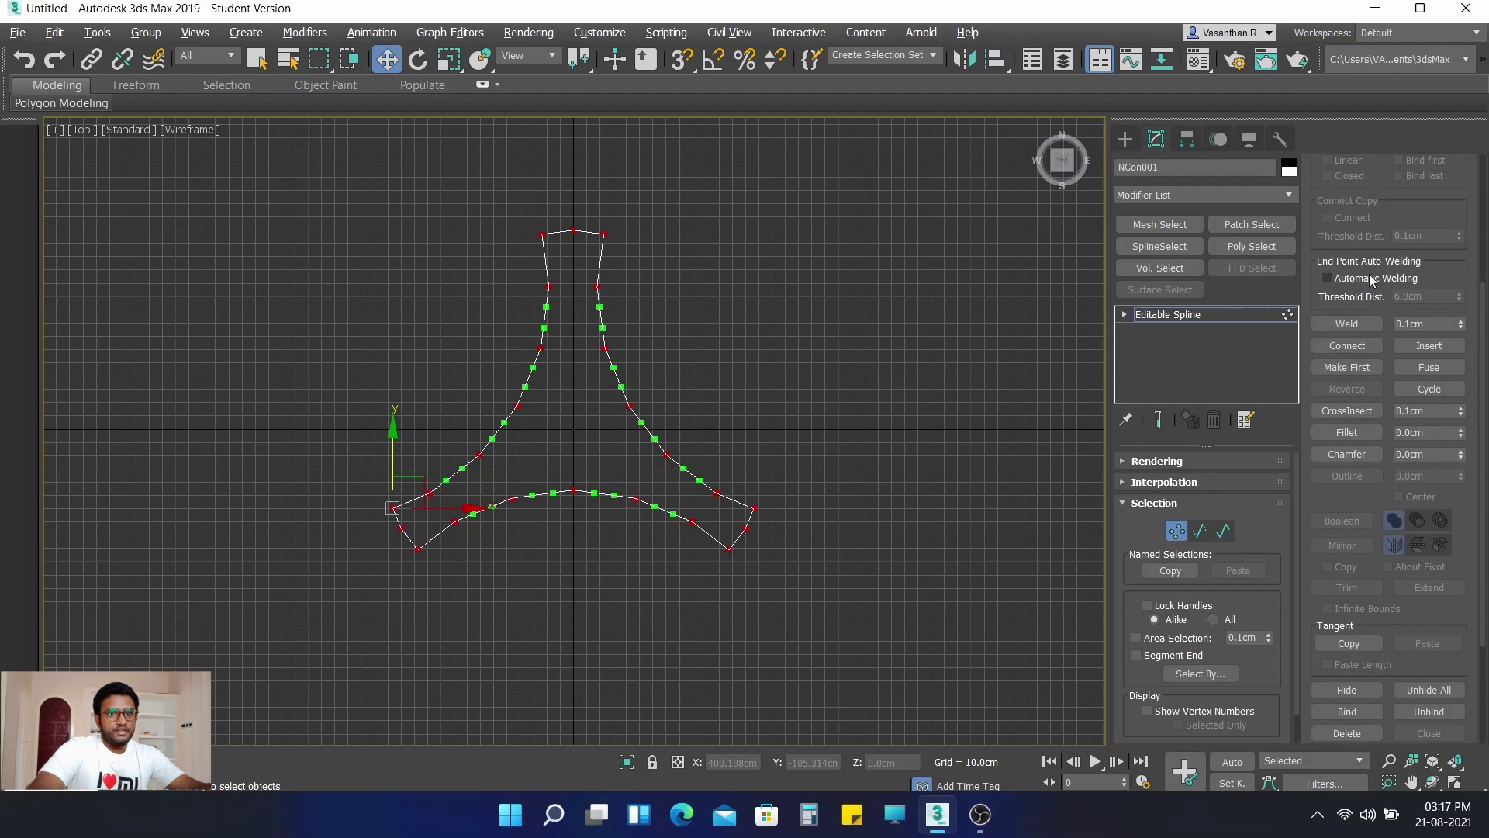
pyautogui.scroll(2, 1389, 308)
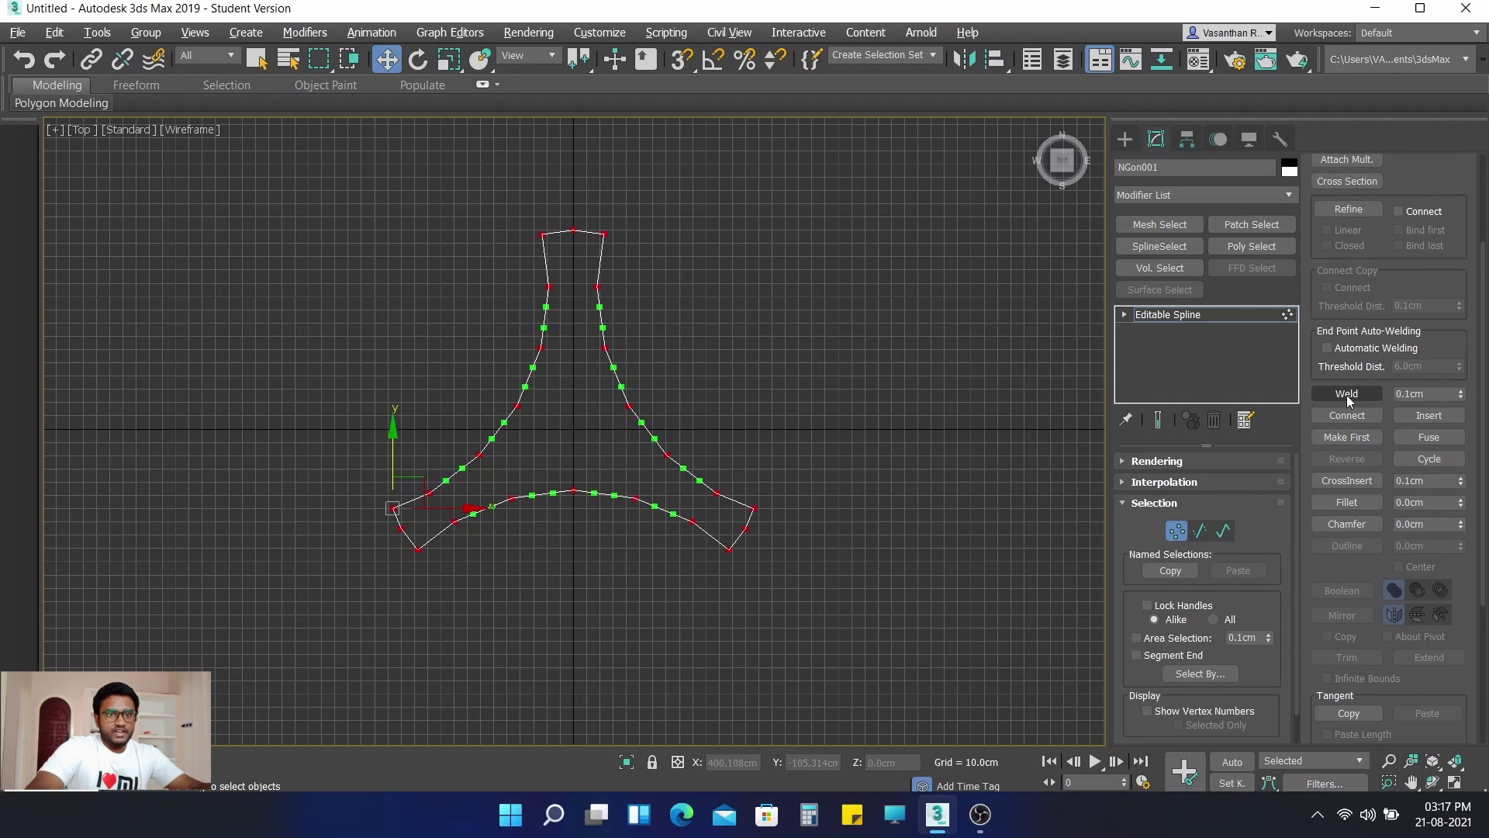
pyautogui.click(1431, 394)
pyautogui.write('0')
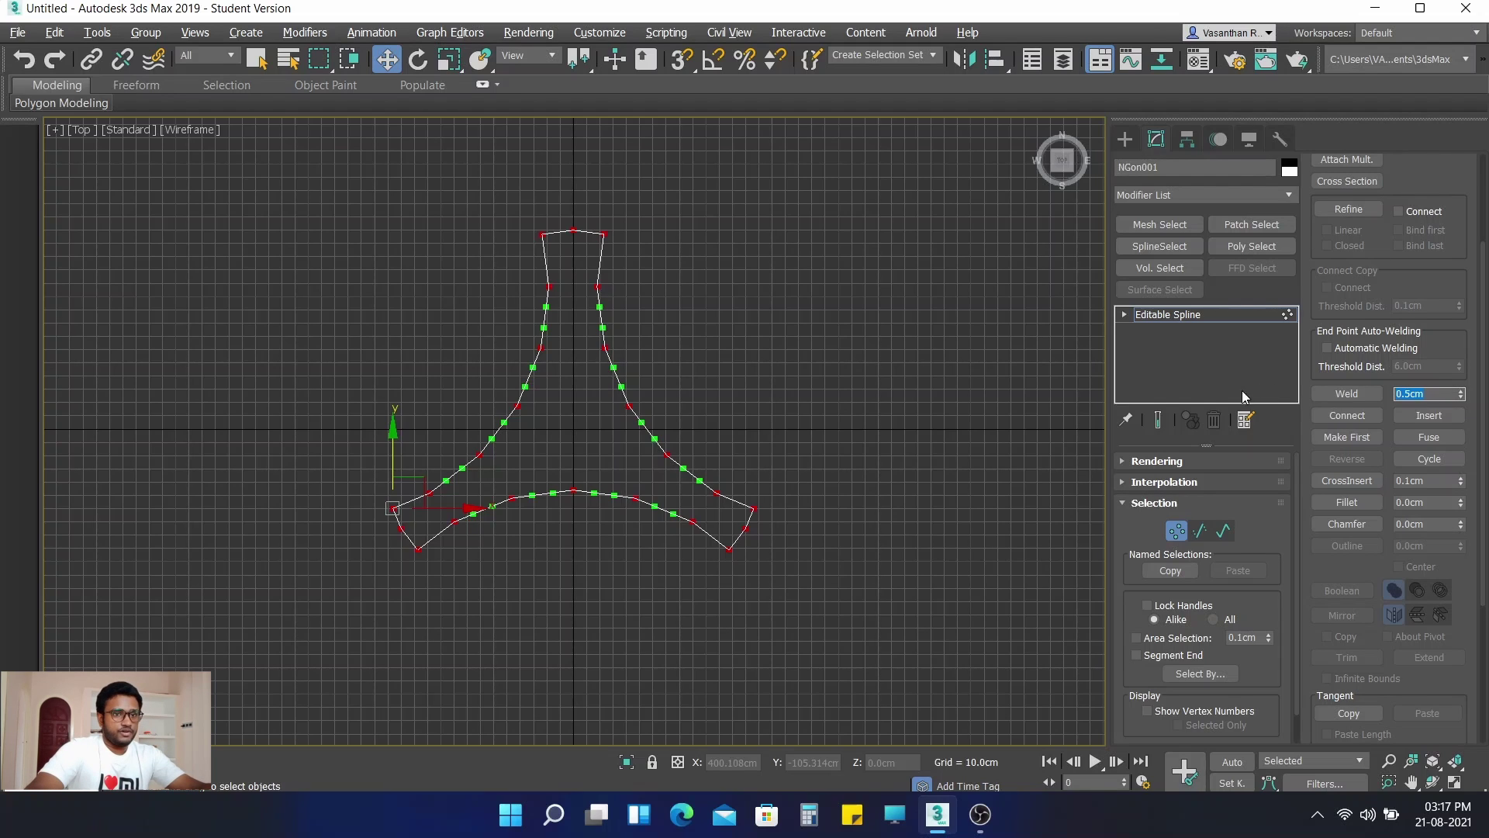
pyautogui.click(1348, 394)
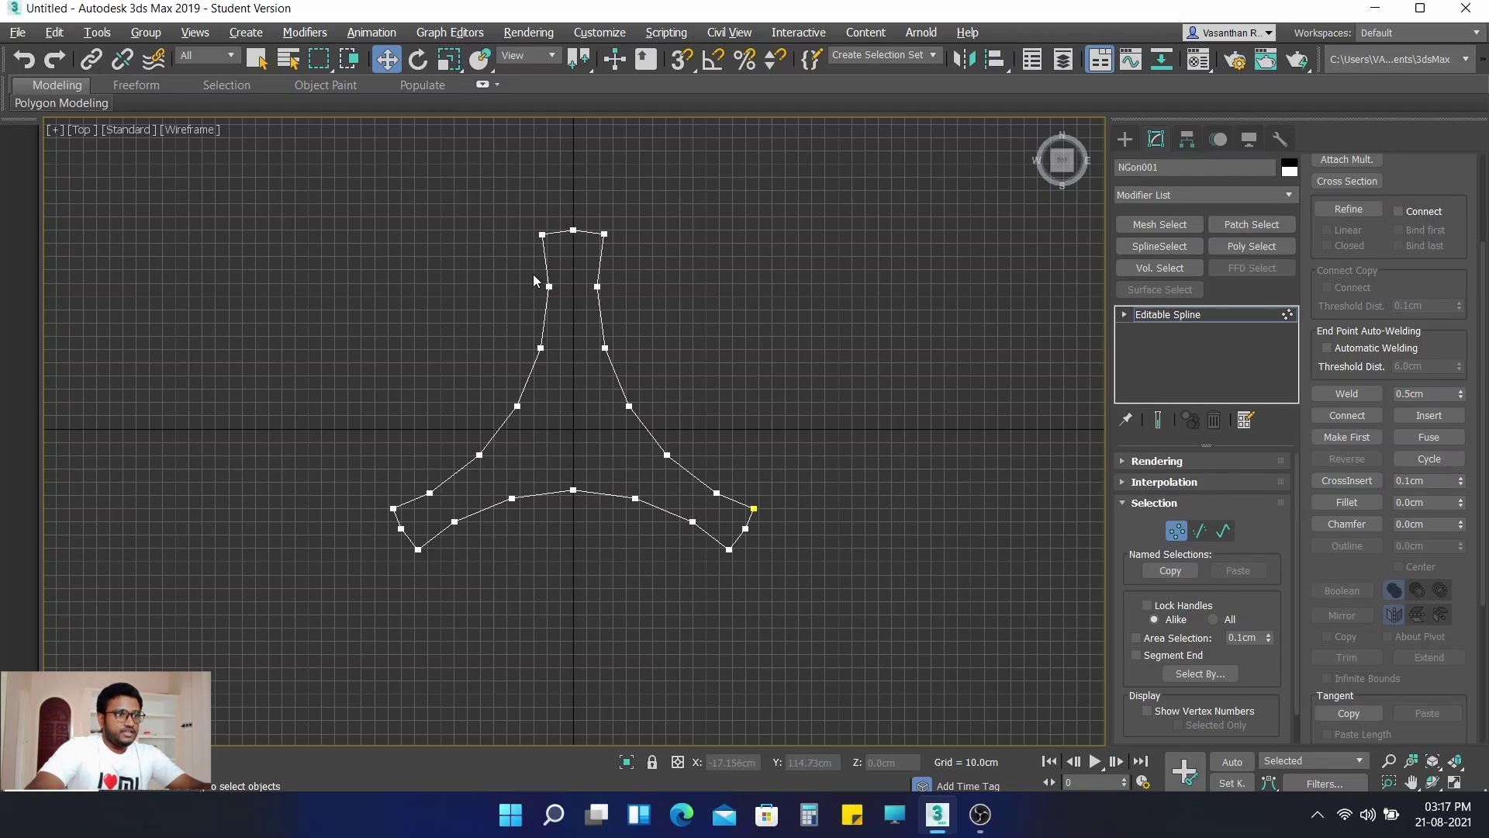
pyautogui.moveTo(587, 311); pyautogui.dragTo(678, 306)
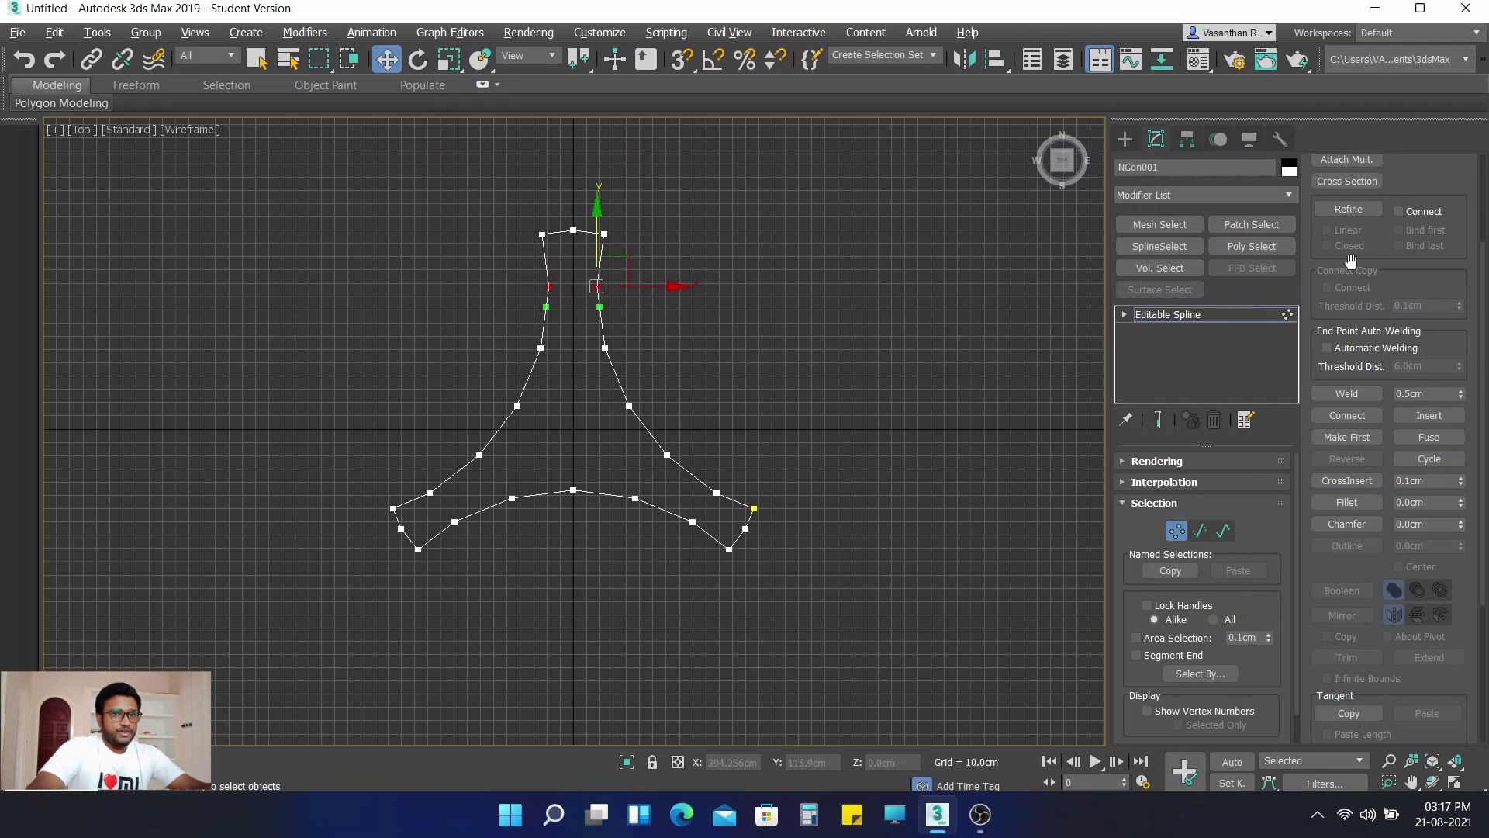
pyautogui.scroll(4, 1410, 322)
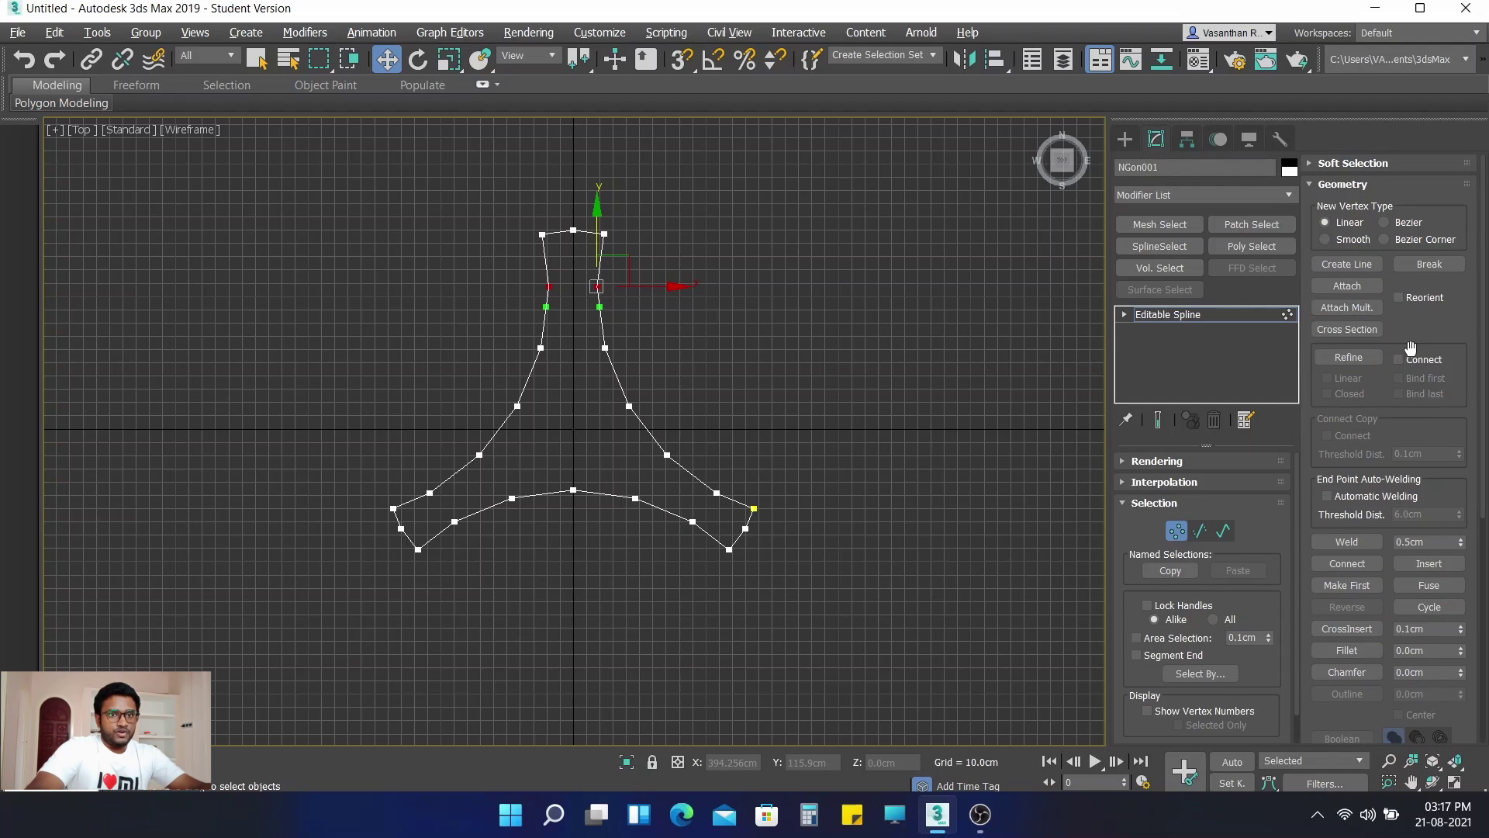
pyautogui.scroll(-3, 1416, 419)
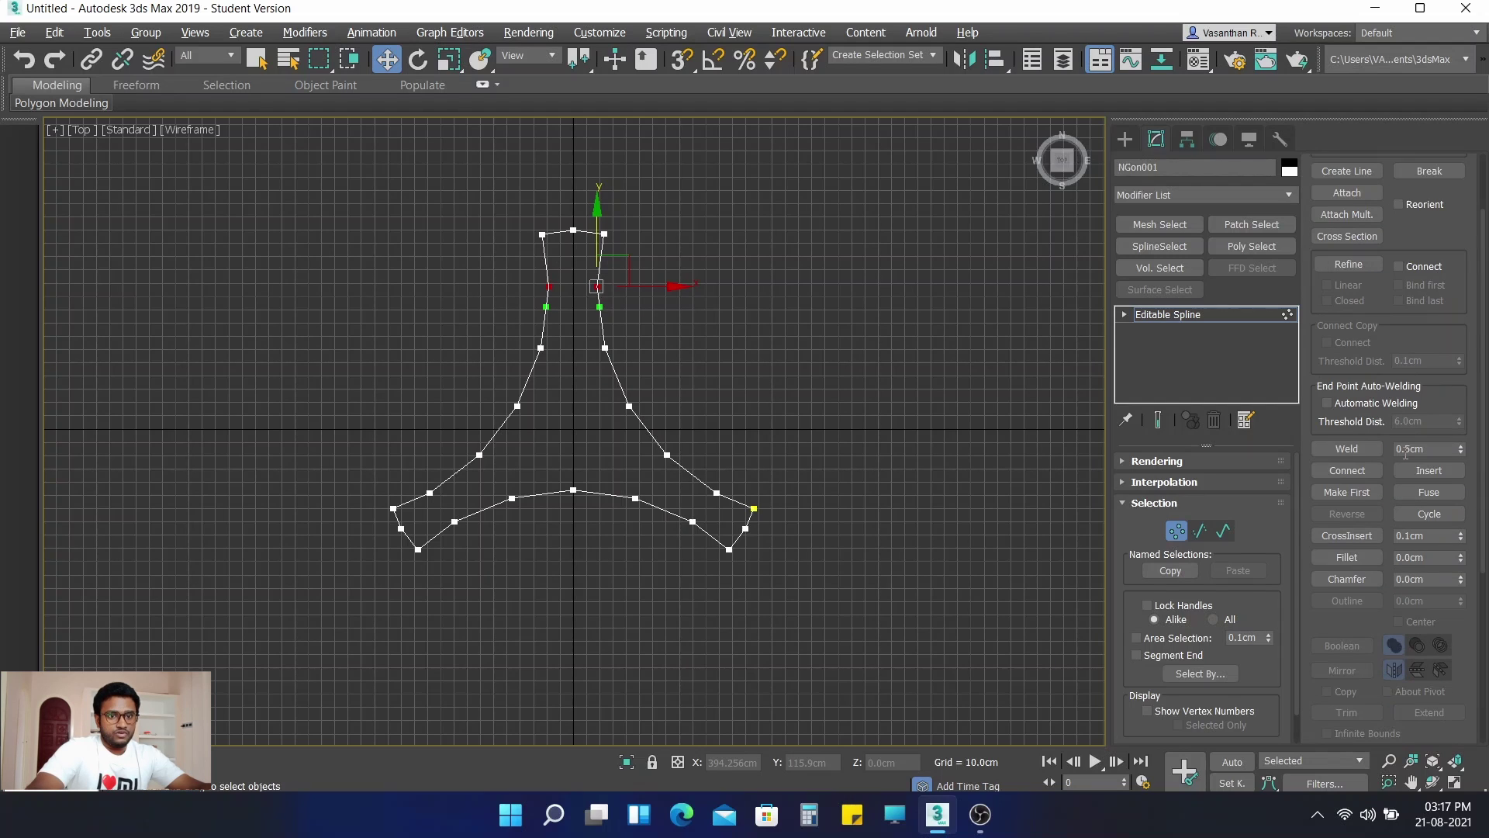
pyautogui.click(775, 385)
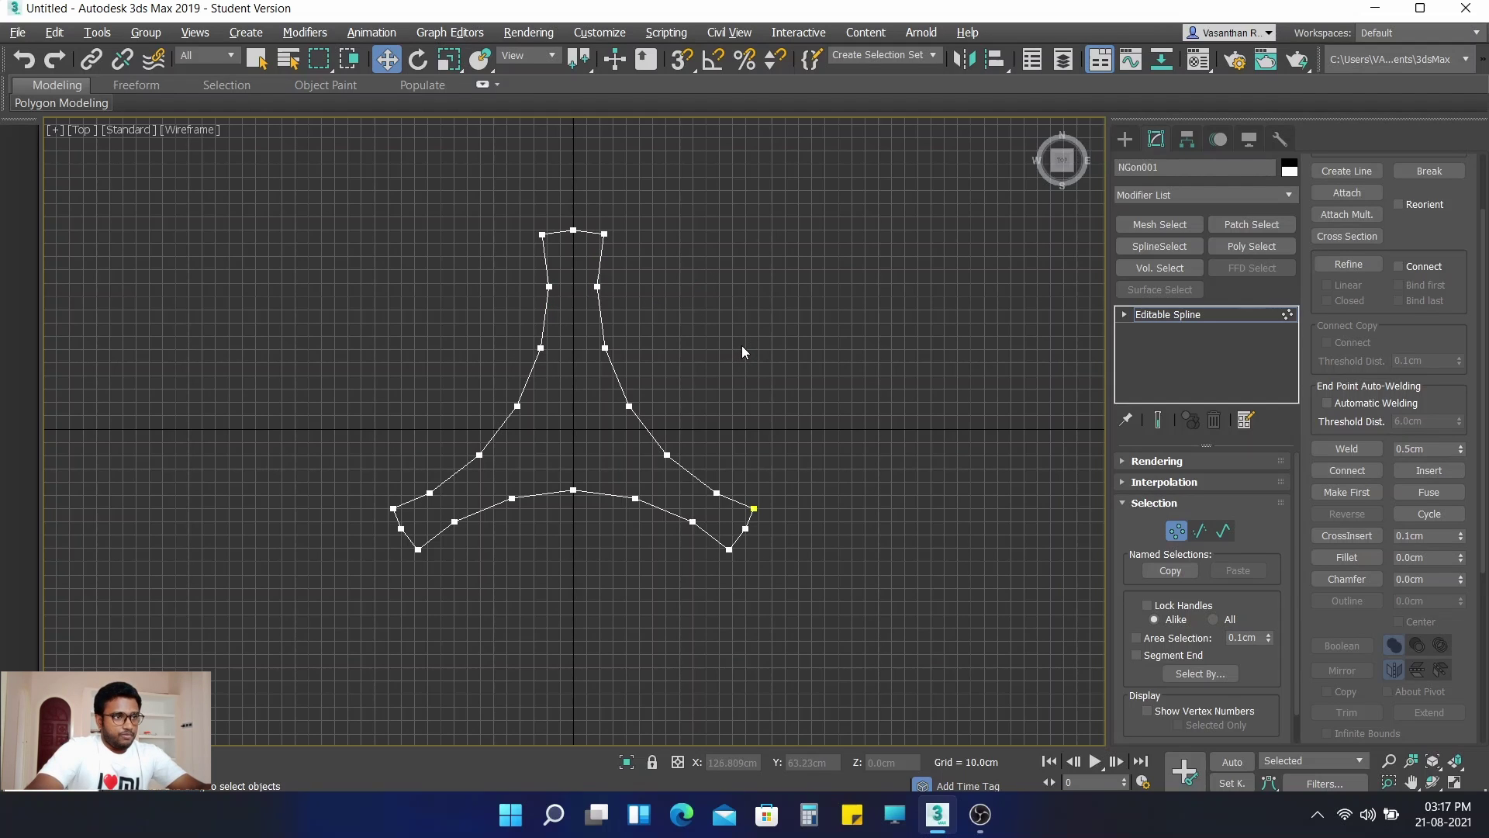
# Step: Show all four viewports, leave the spline's vertex level and make the Perspective view active
pyautogui.hotkey('alt', 'w')
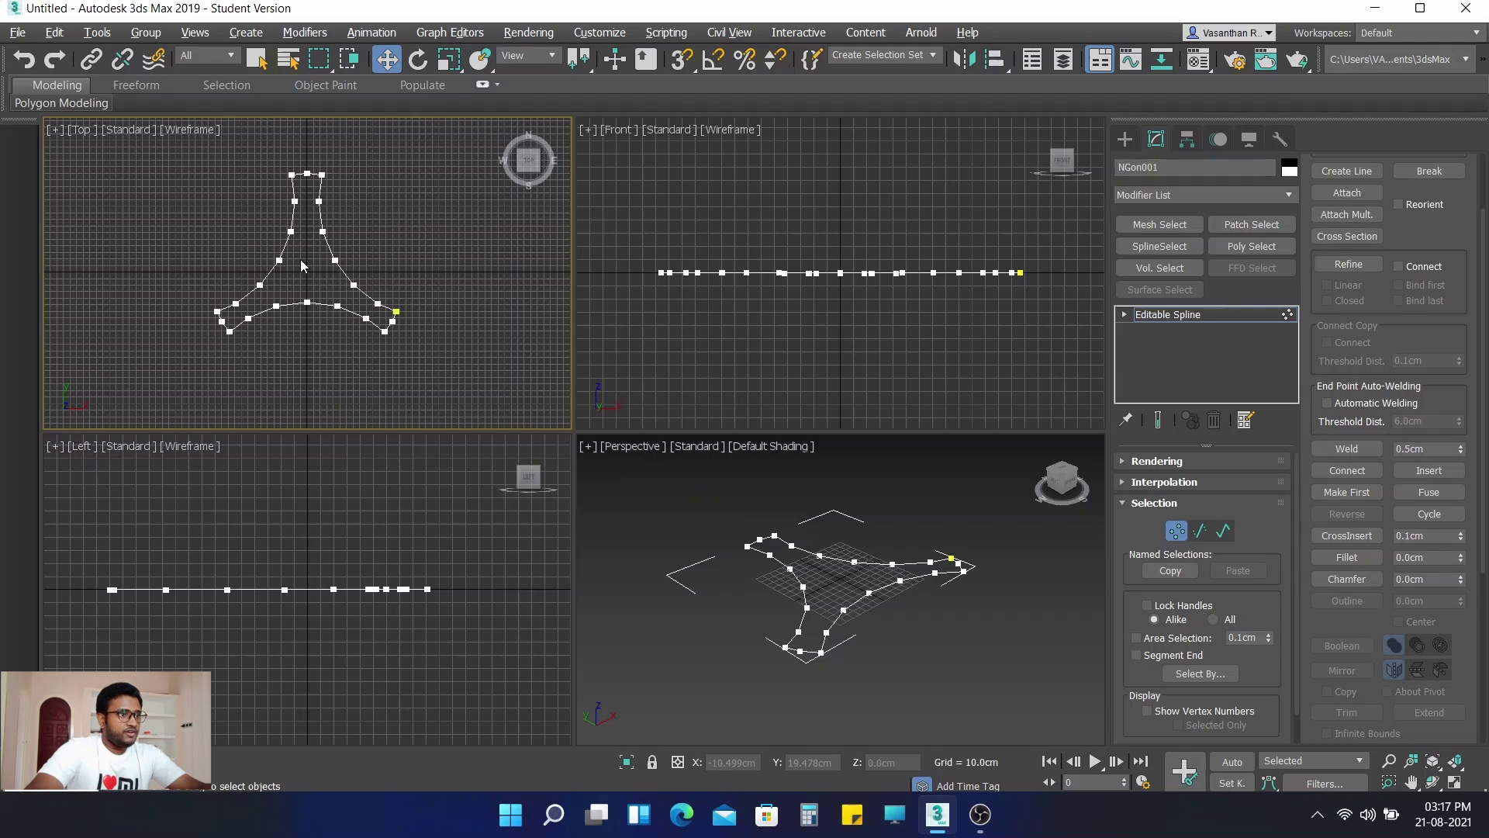
pyautogui.scroll(2, 460, 379)
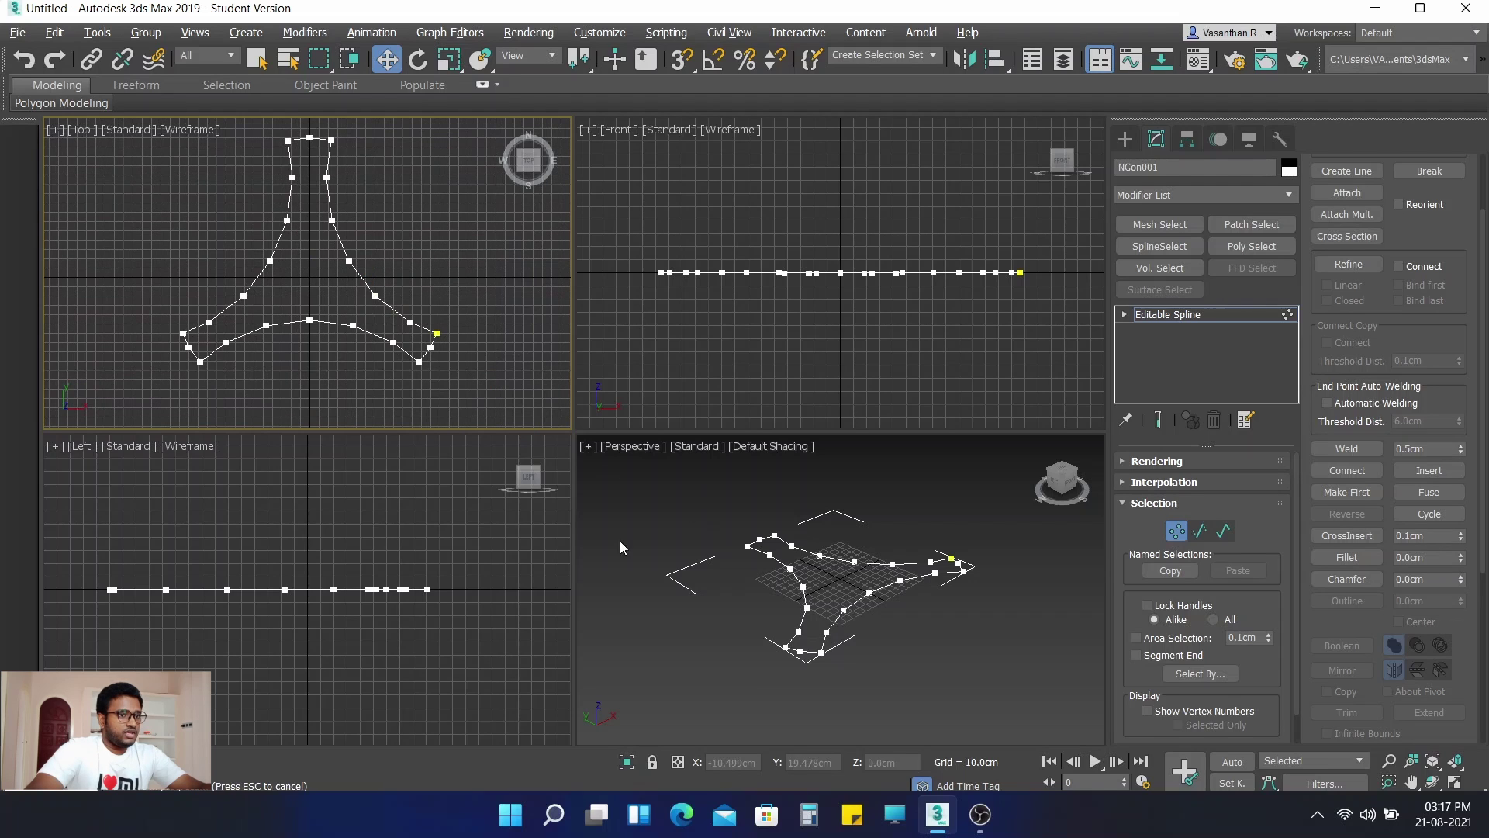
pyautogui.click(1176, 531)
pyautogui.click(969, 649)
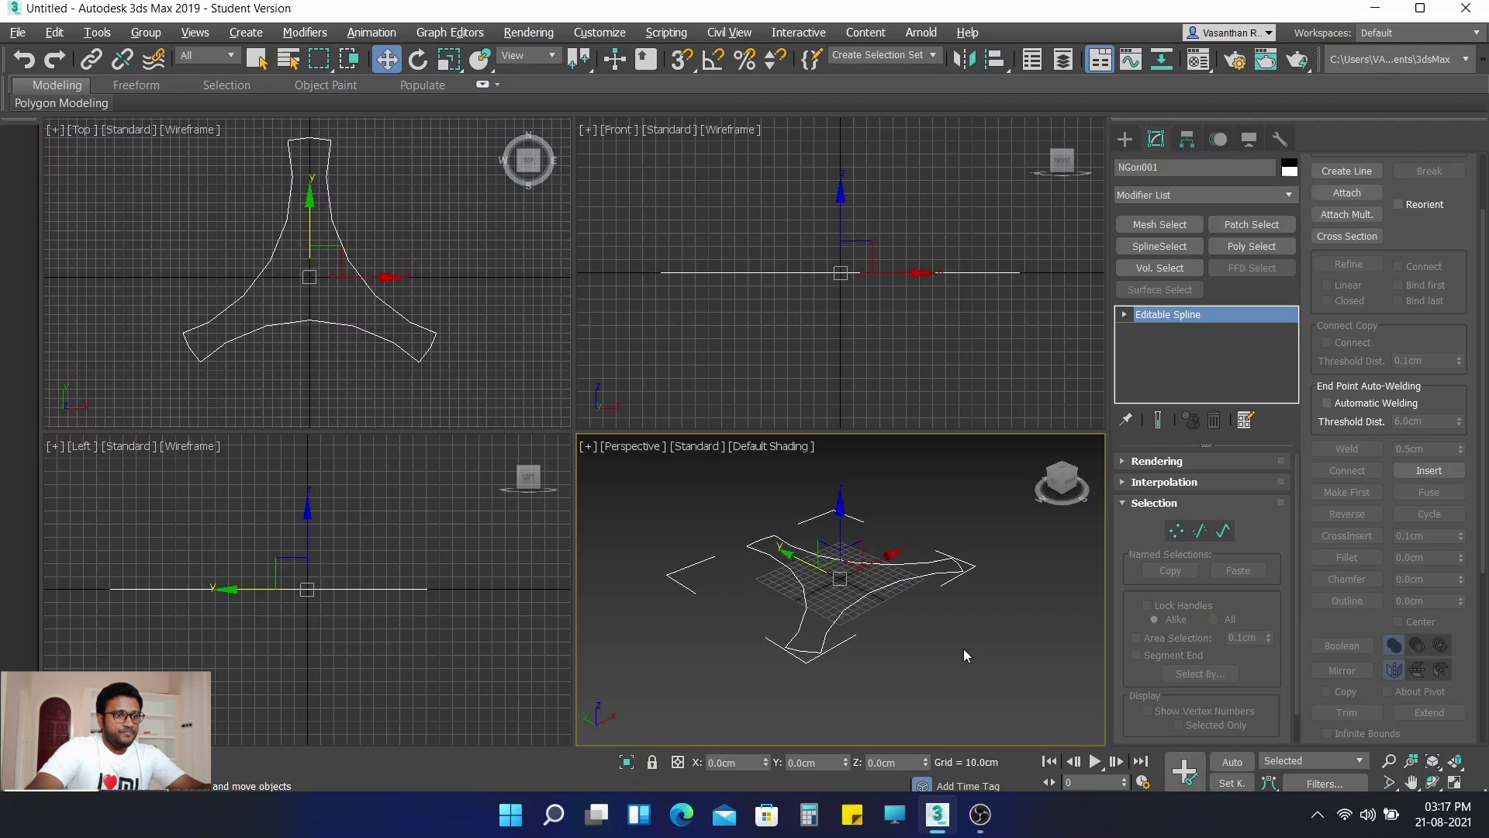
# Step: Apply an Edit Poly modifier to the three-armed spline
pyautogui.click(803, 609)
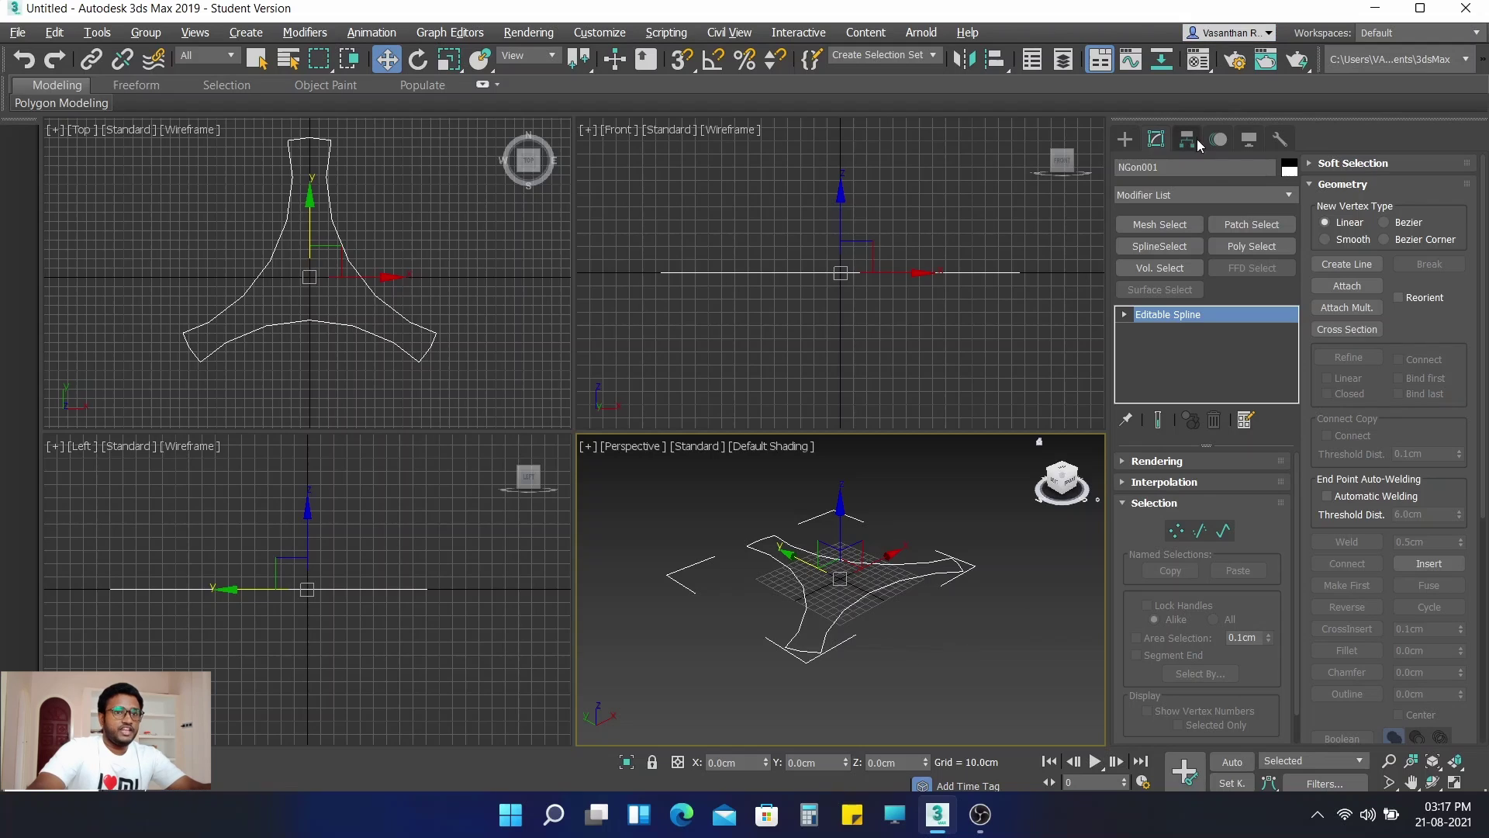
pyautogui.click(1198, 197)
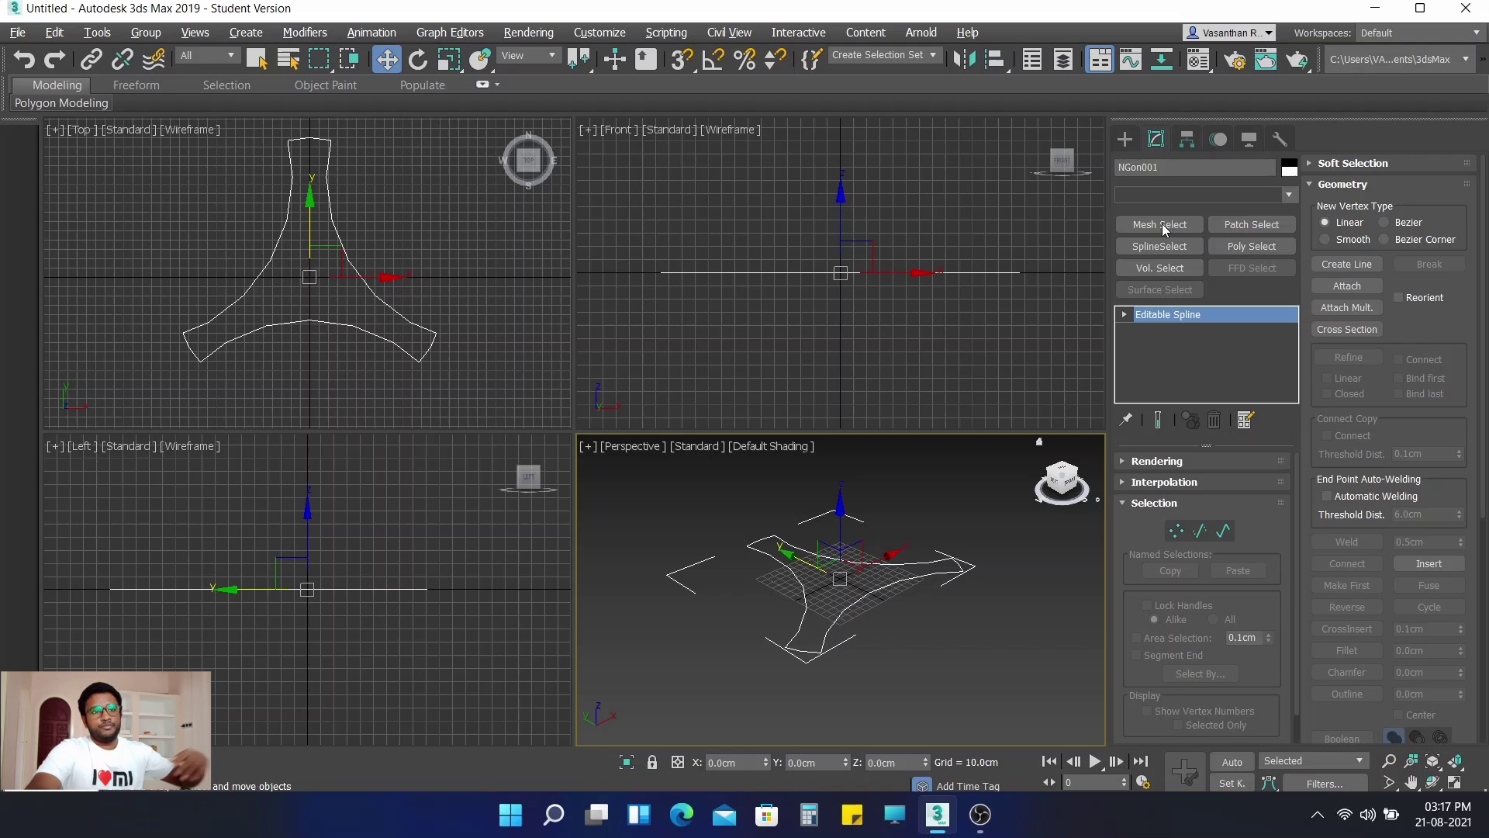
pyautogui.click(1289, 194)
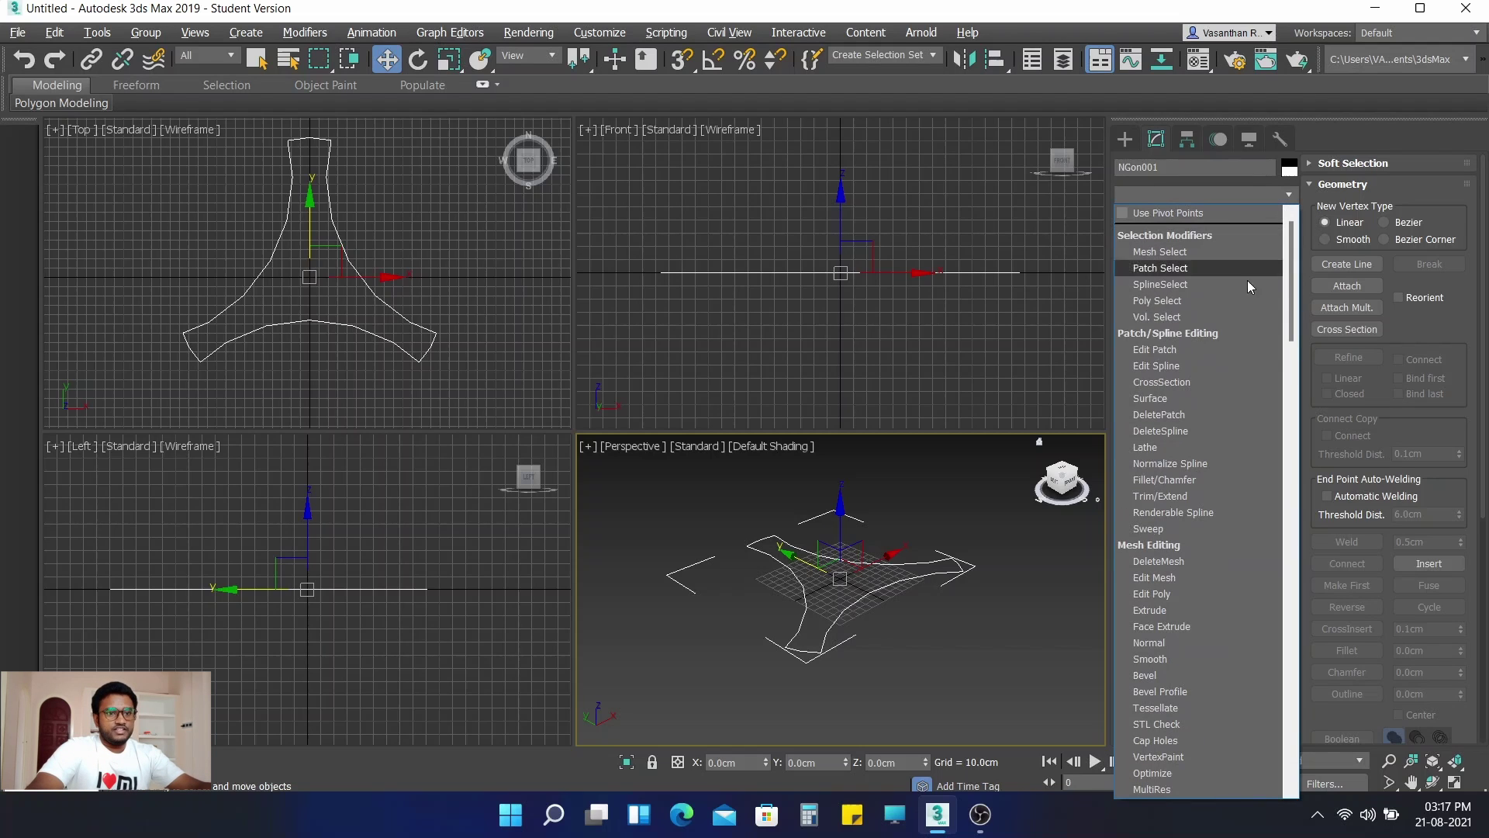
pyautogui.moveTo(1292, 306); pyautogui.dragTo(1293, 327)
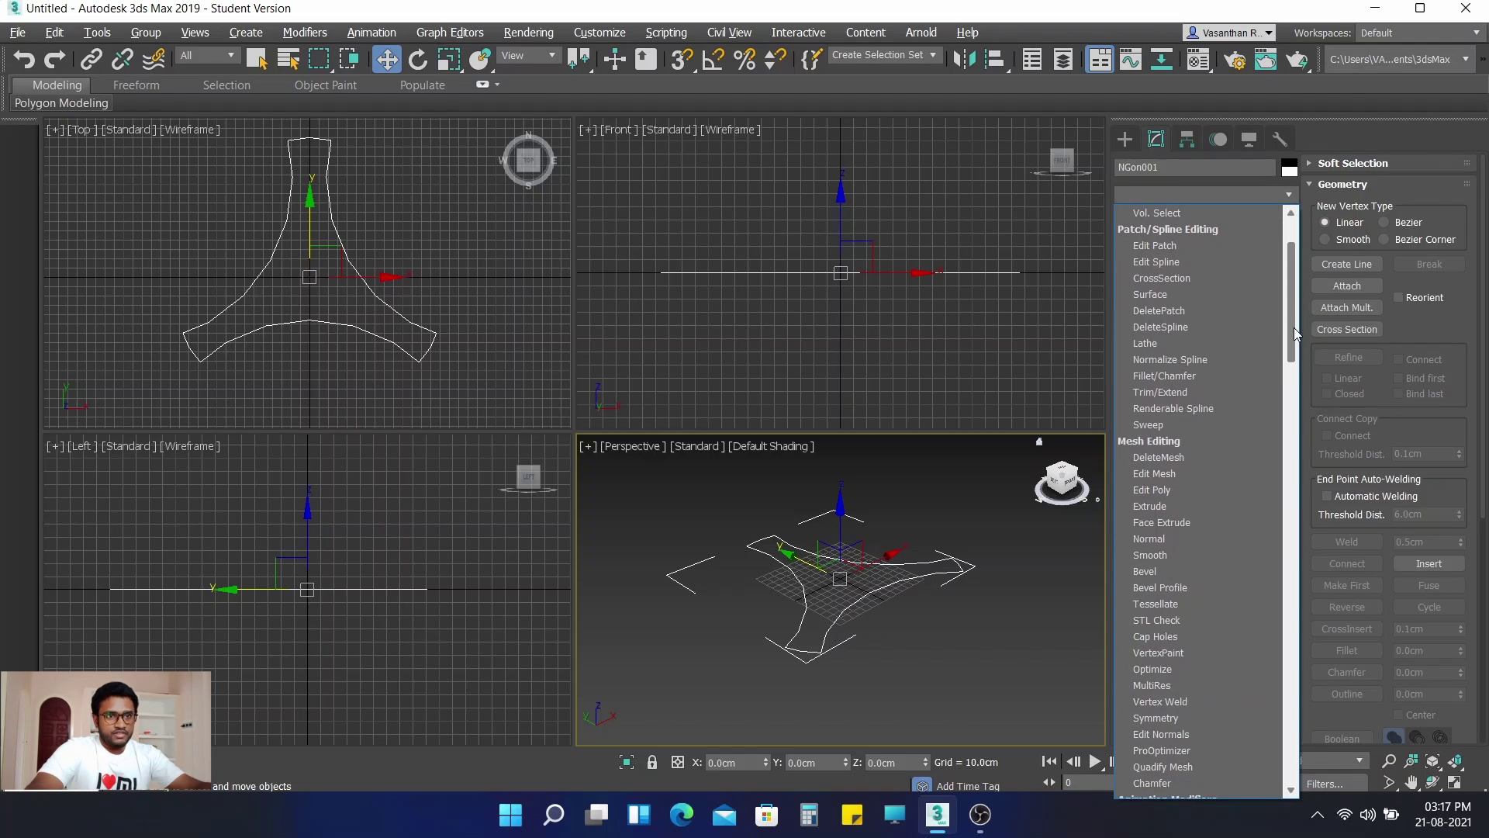
pyautogui.click(1179, 495)
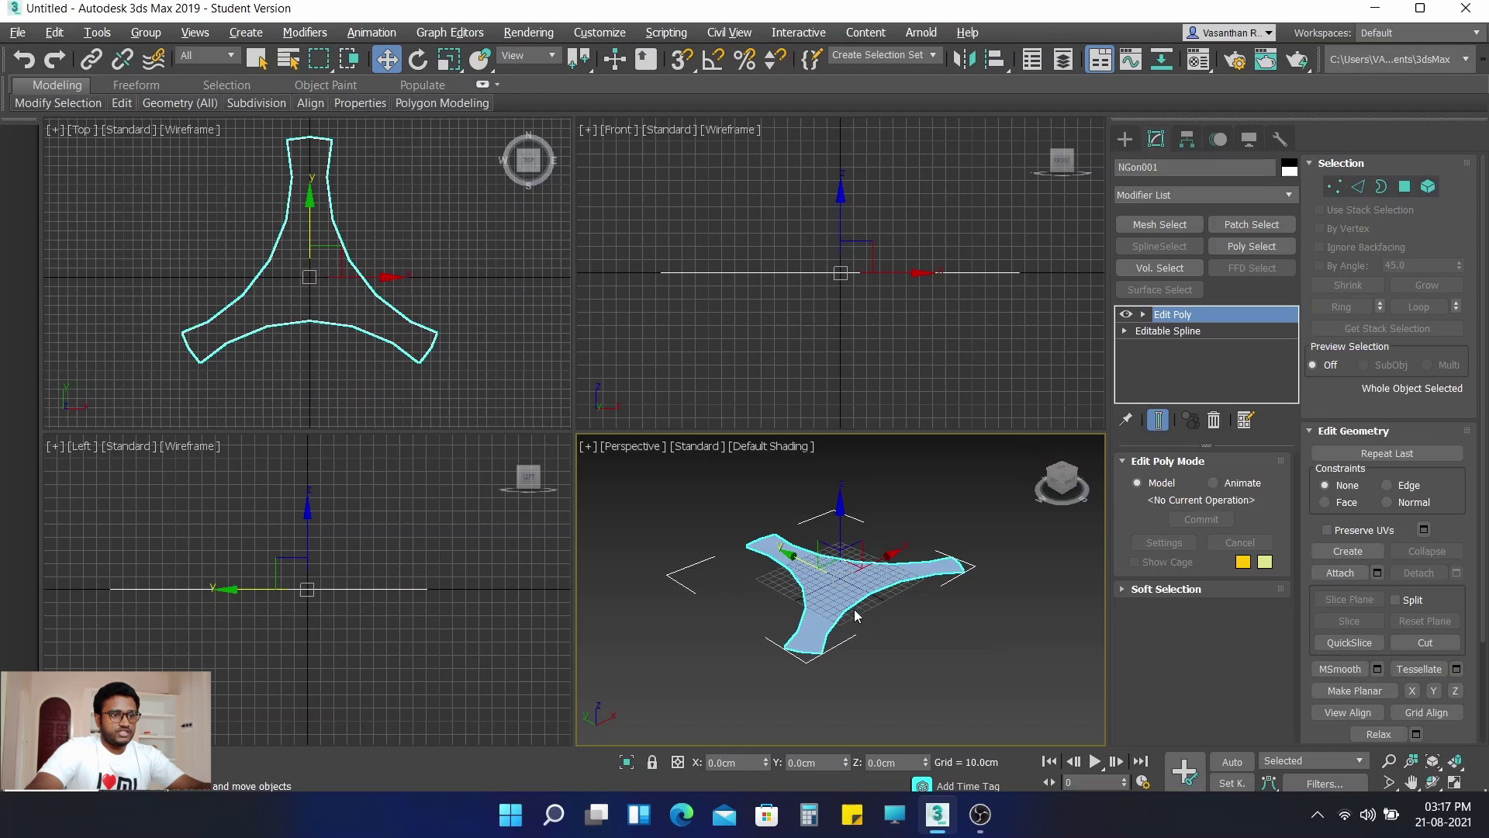
# Step: Turn on Edged Faces display in the Perspective view
pyautogui.click(932, 653)
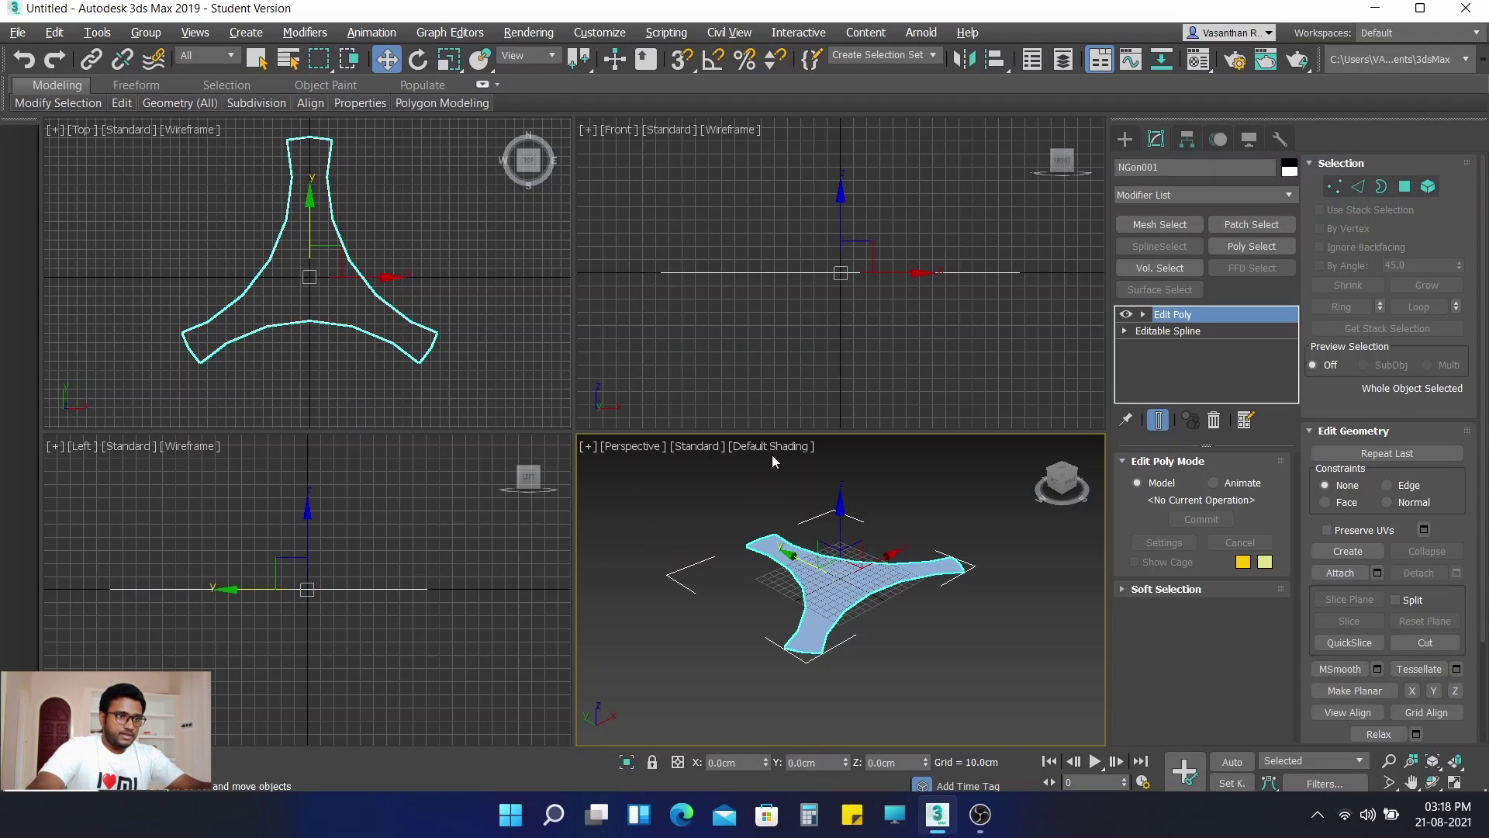
pyautogui.click(764, 443)
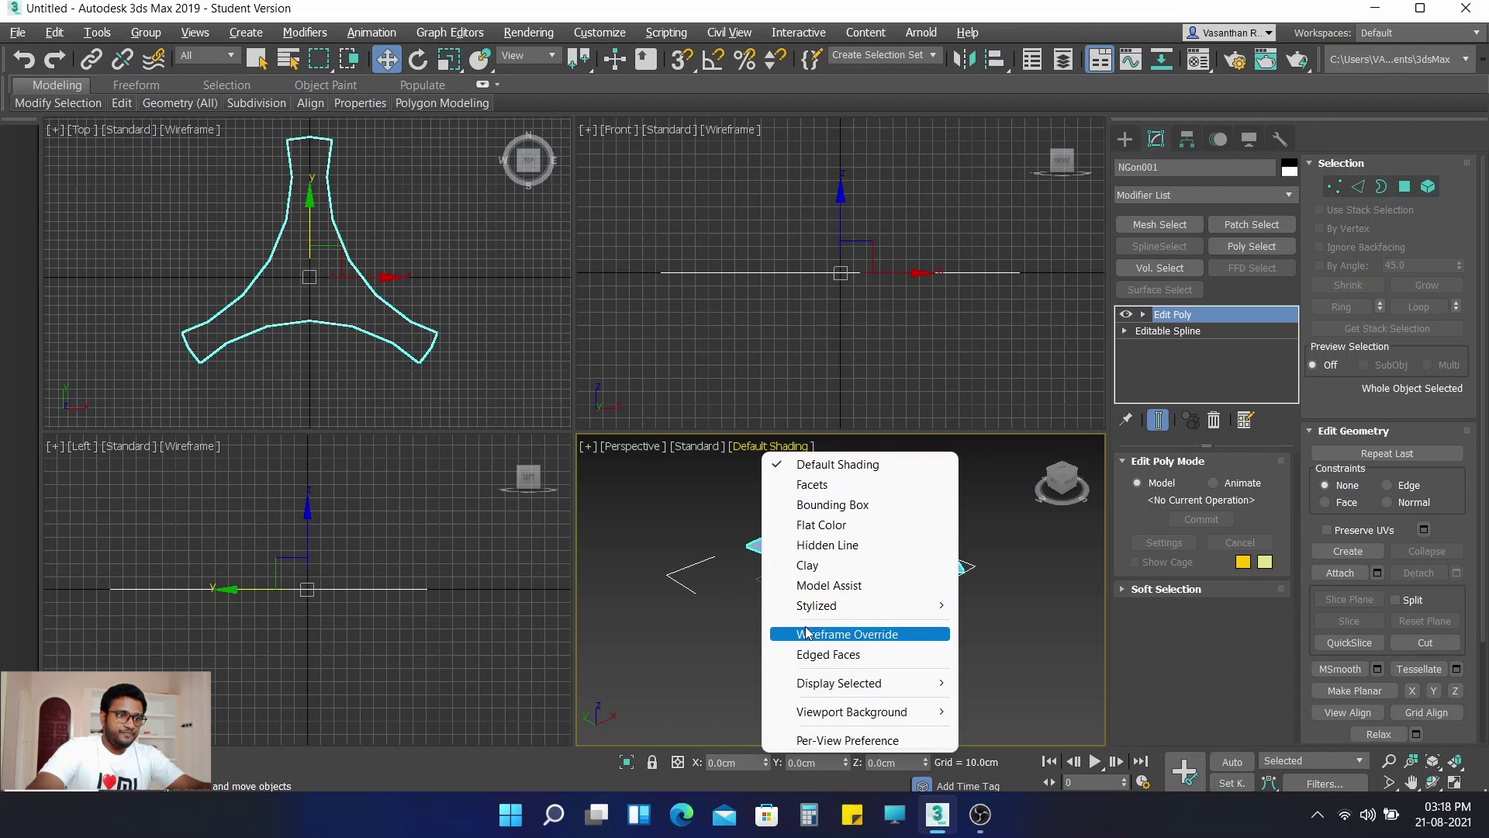
pyautogui.click(819, 656)
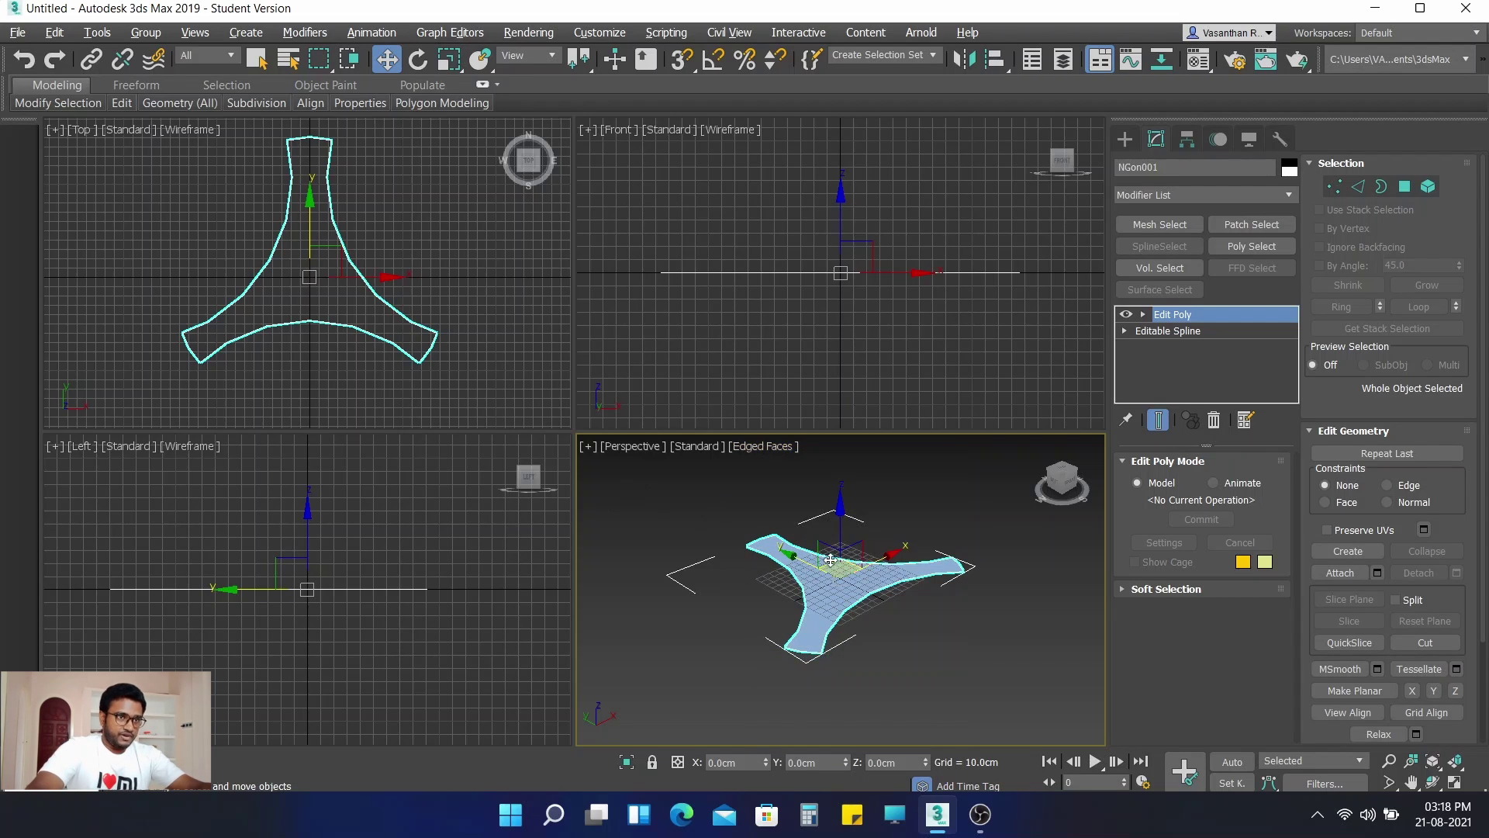
# Step: At Edit Poly vertex level in the Top view, connect the opposite vertex pair just below the top arm's end
pyautogui.click(430, 250)
pyautogui.click(384, 301)
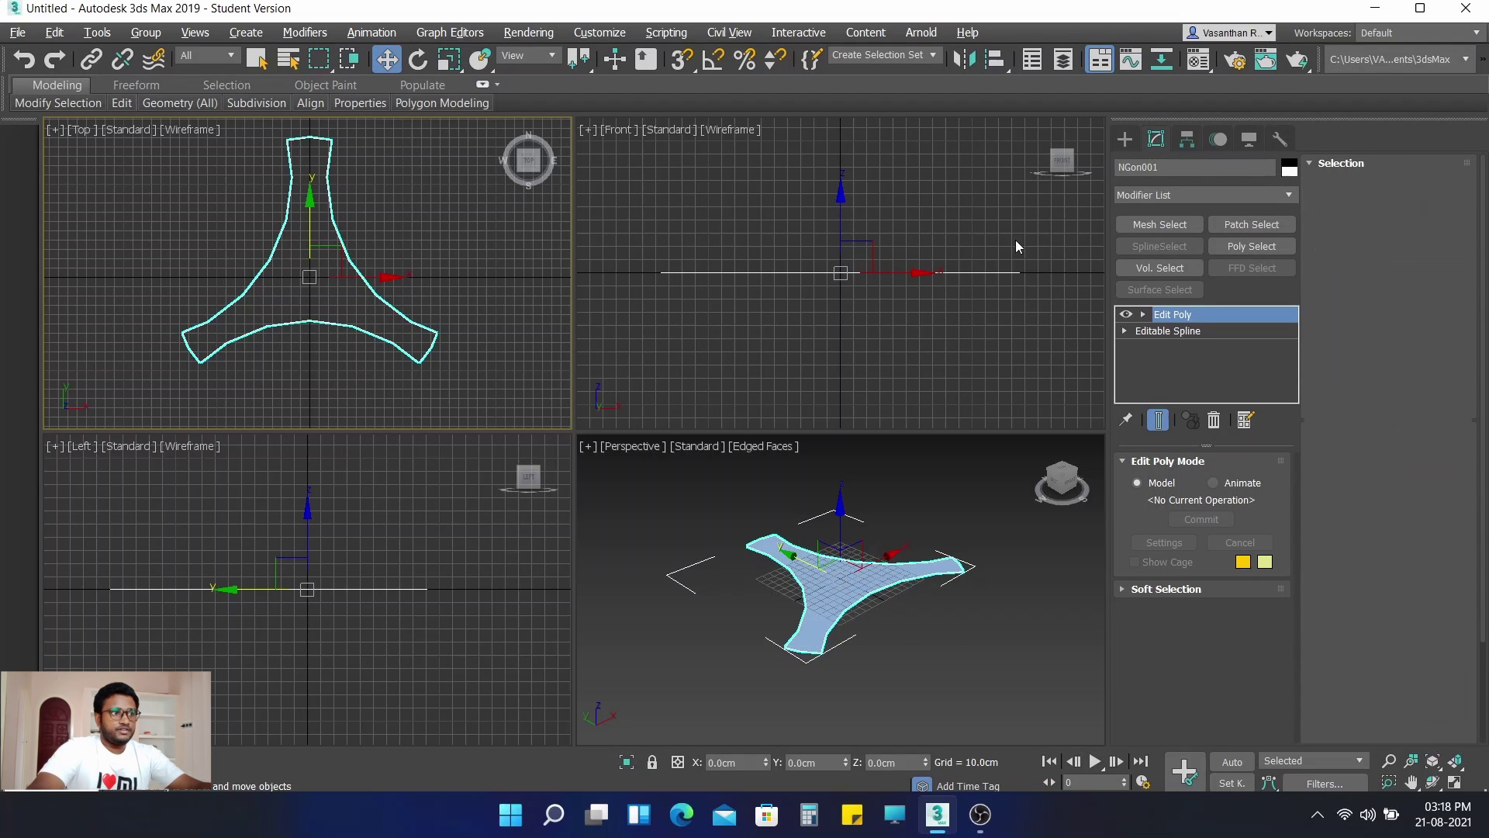
pyautogui.press('1')
pyautogui.scroll(5, 360, 197)
pyautogui.scroll(-4, 357, 197)
pyautogui.scroll(3, 351, 188)
pyautogui.scroll(2, 351, 187)
pyautogui.moveTo(232, 184); pyautogui.dragTo(349, 222)
pyautogui.scroll(-3, 496, 272)
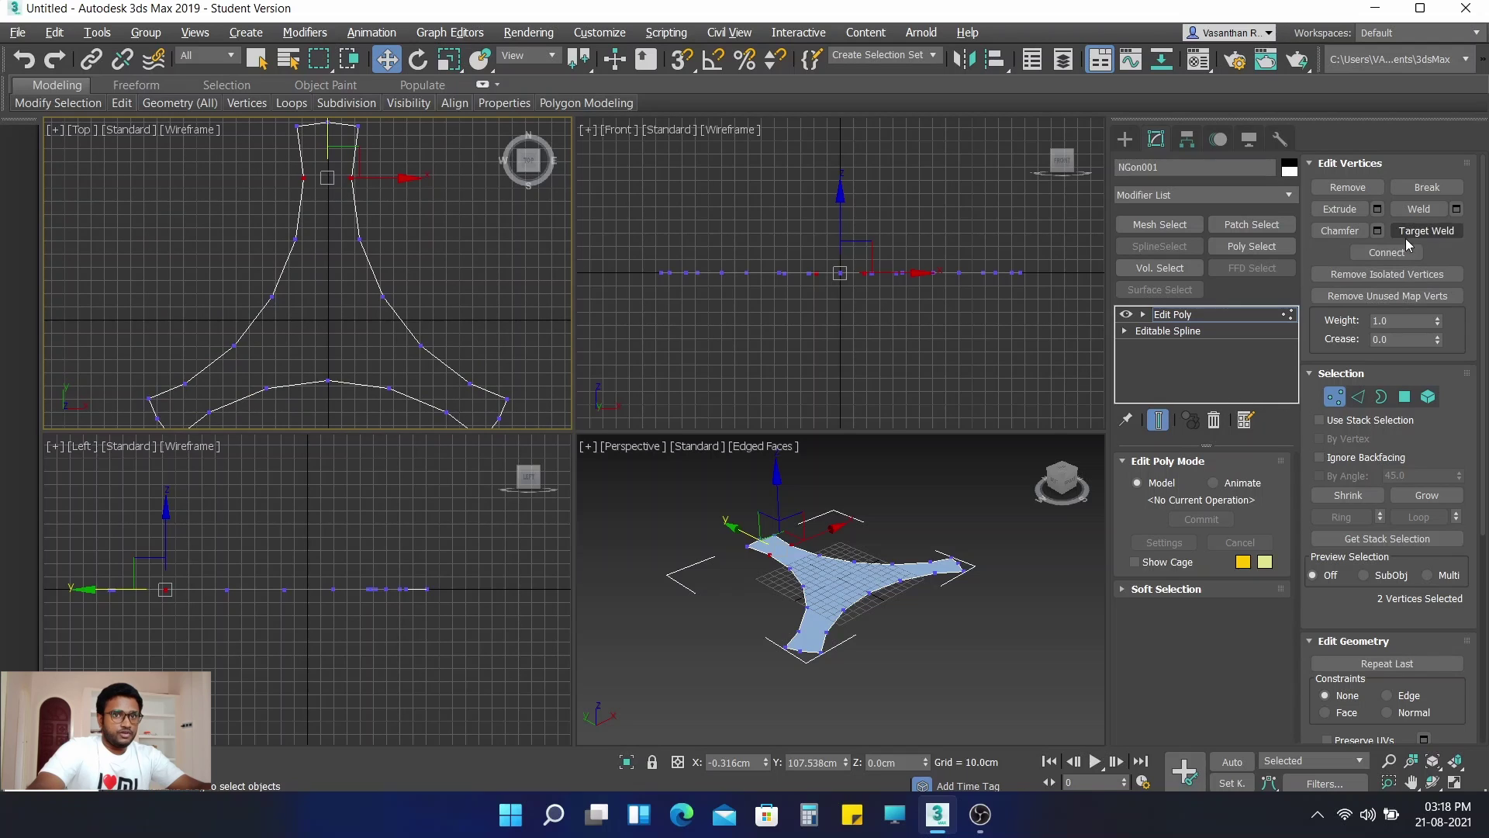
pyautogui.click(1387, 253)
# Step: Connect the next two opposite vertex pairs further down the top arm with horizontal edges
pyautogui.moveTo(402, 248); pyautogui.dragTo(403, 248)
pyautogui.click(1386, 253)
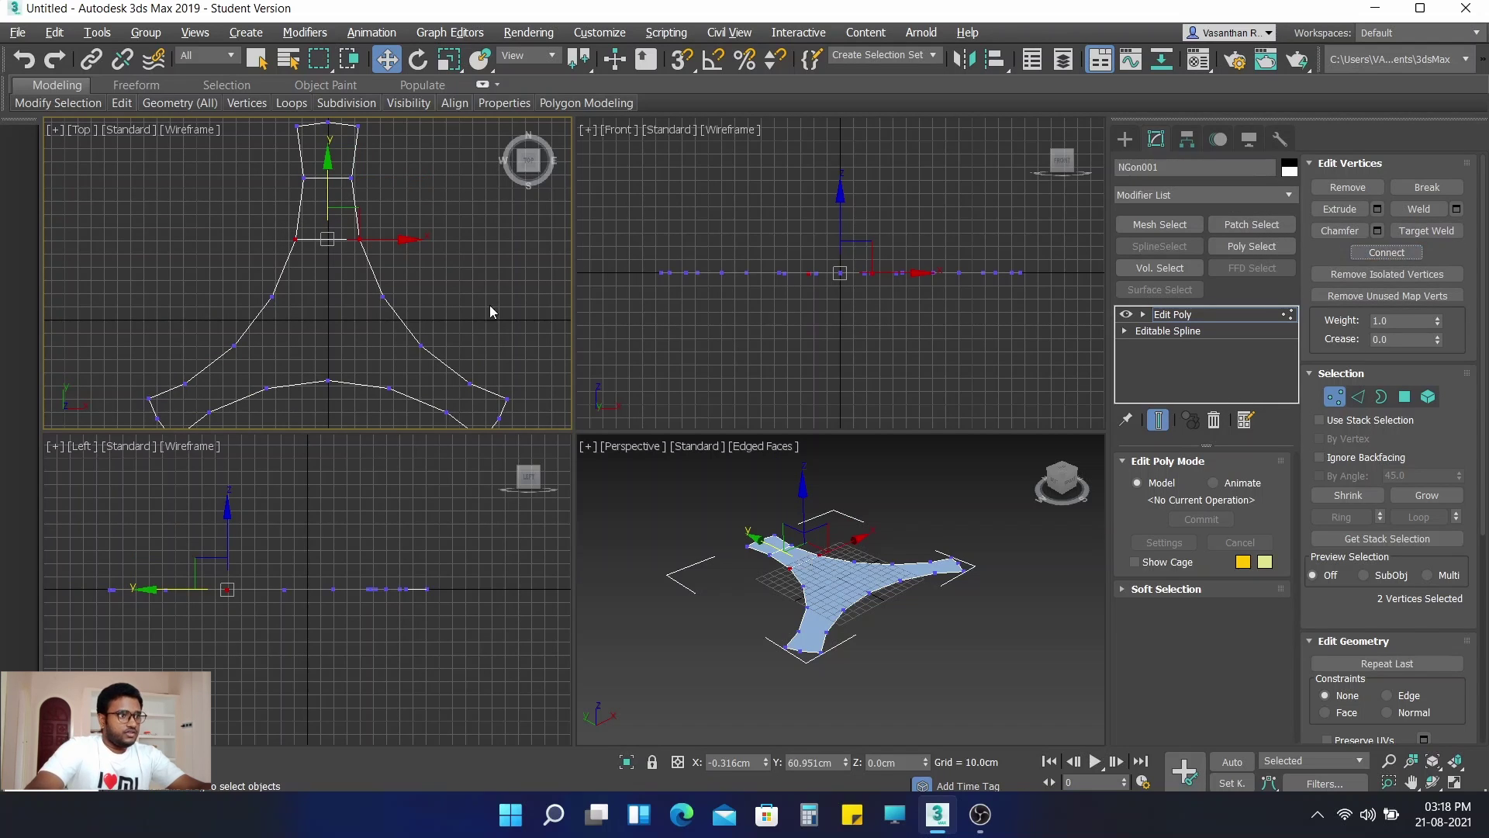
pyautogui.moveTo(226, 281); pyautogui.dragTo(450, 316)
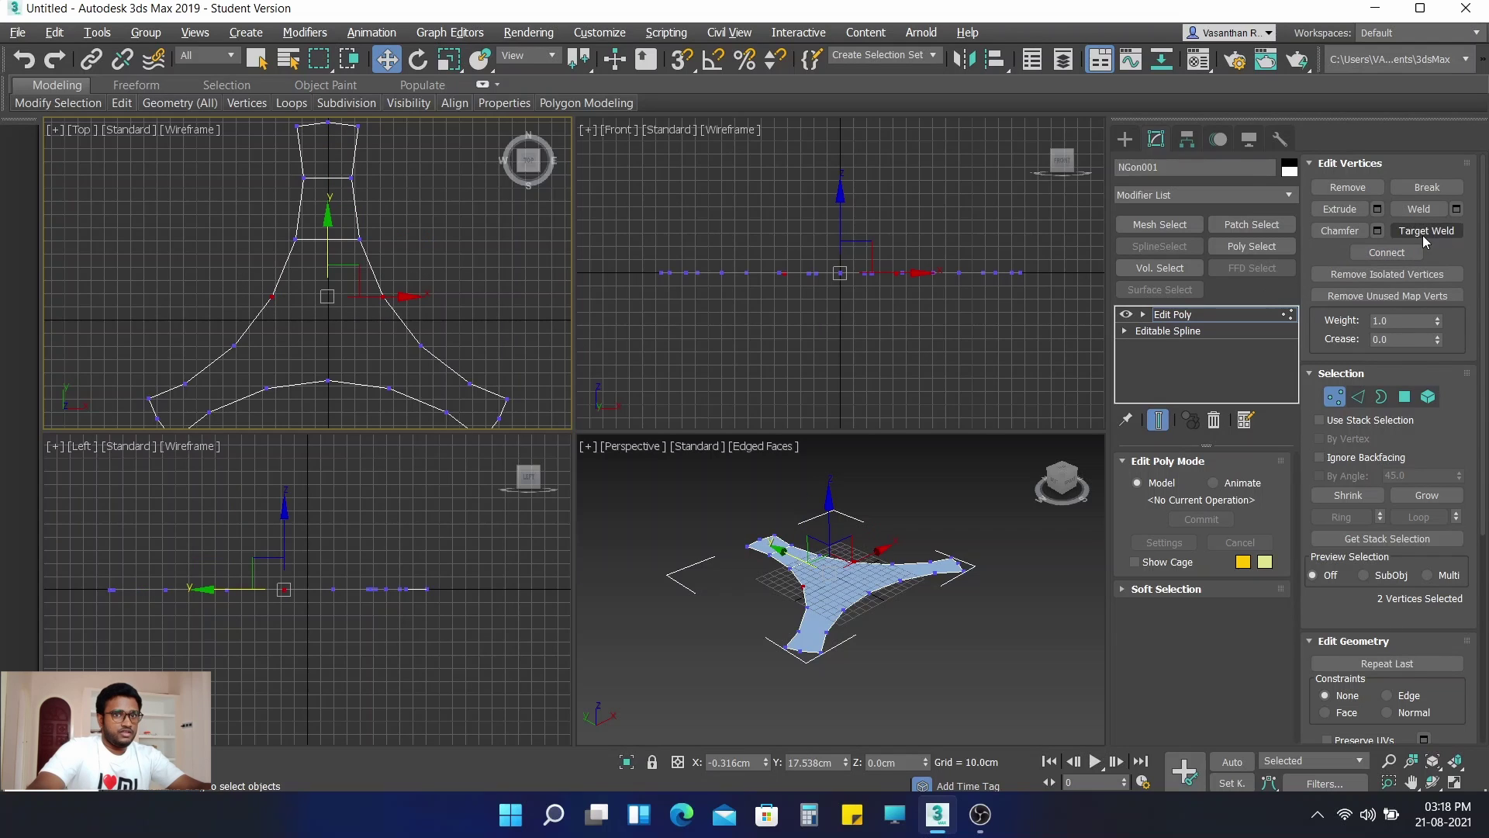
# Step: Connect the two opposite vertex pairs across the lower-left arm, one at its base and one near its end
pyautogui.moveTo(211, 332); pyautogui.dragTo(203, 260, button='middle')
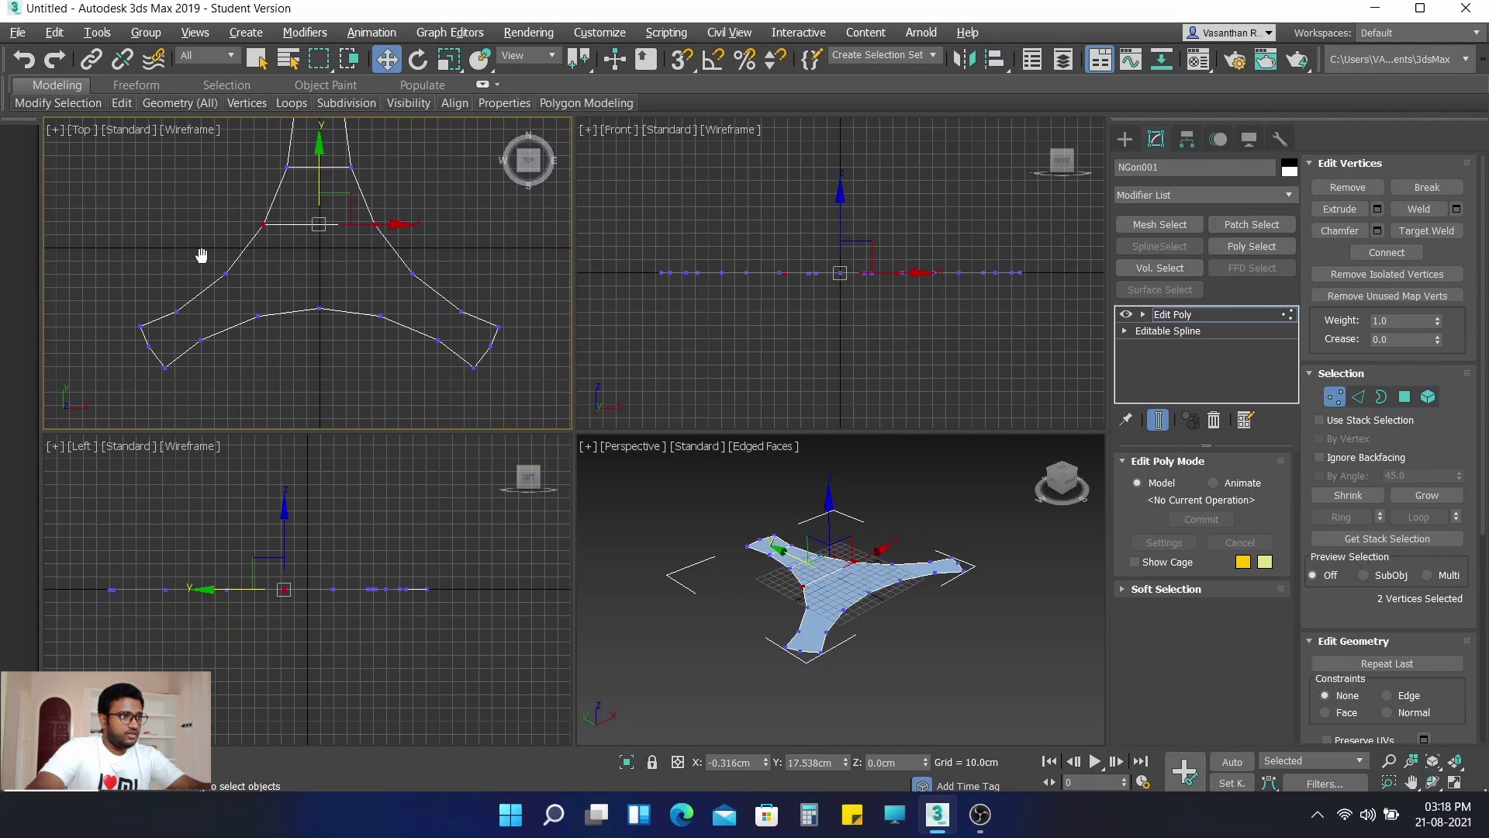
pyautogui.moveTo(219, 266); pyautogui.dragTo(274, 351)
pyautogui.click(1387, 253)
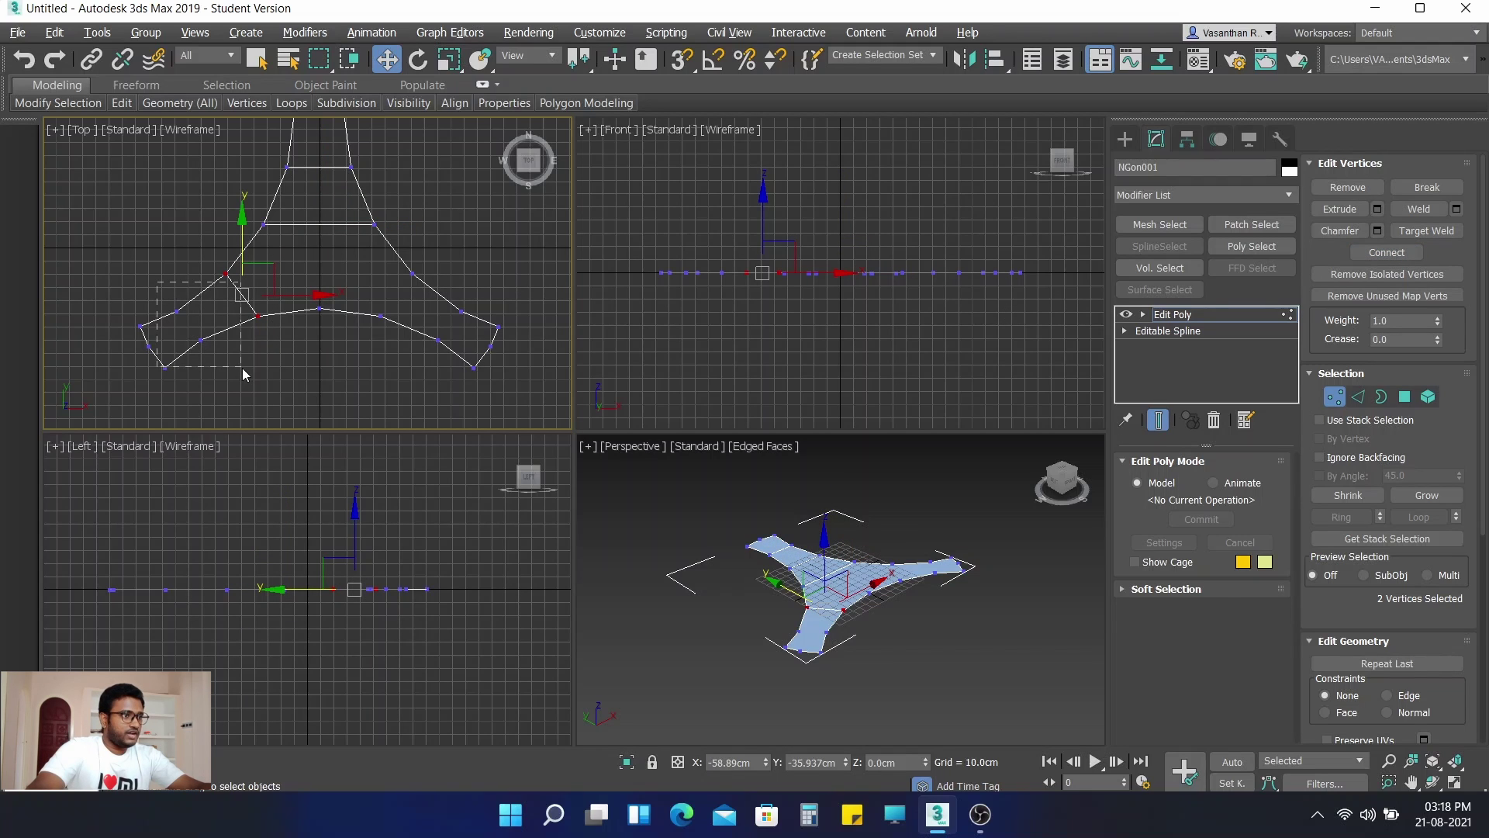
pyautogui.moveTo(223, 354); pyautogui.dragTo(224, 354)
pyautogui.click(1386, 253)
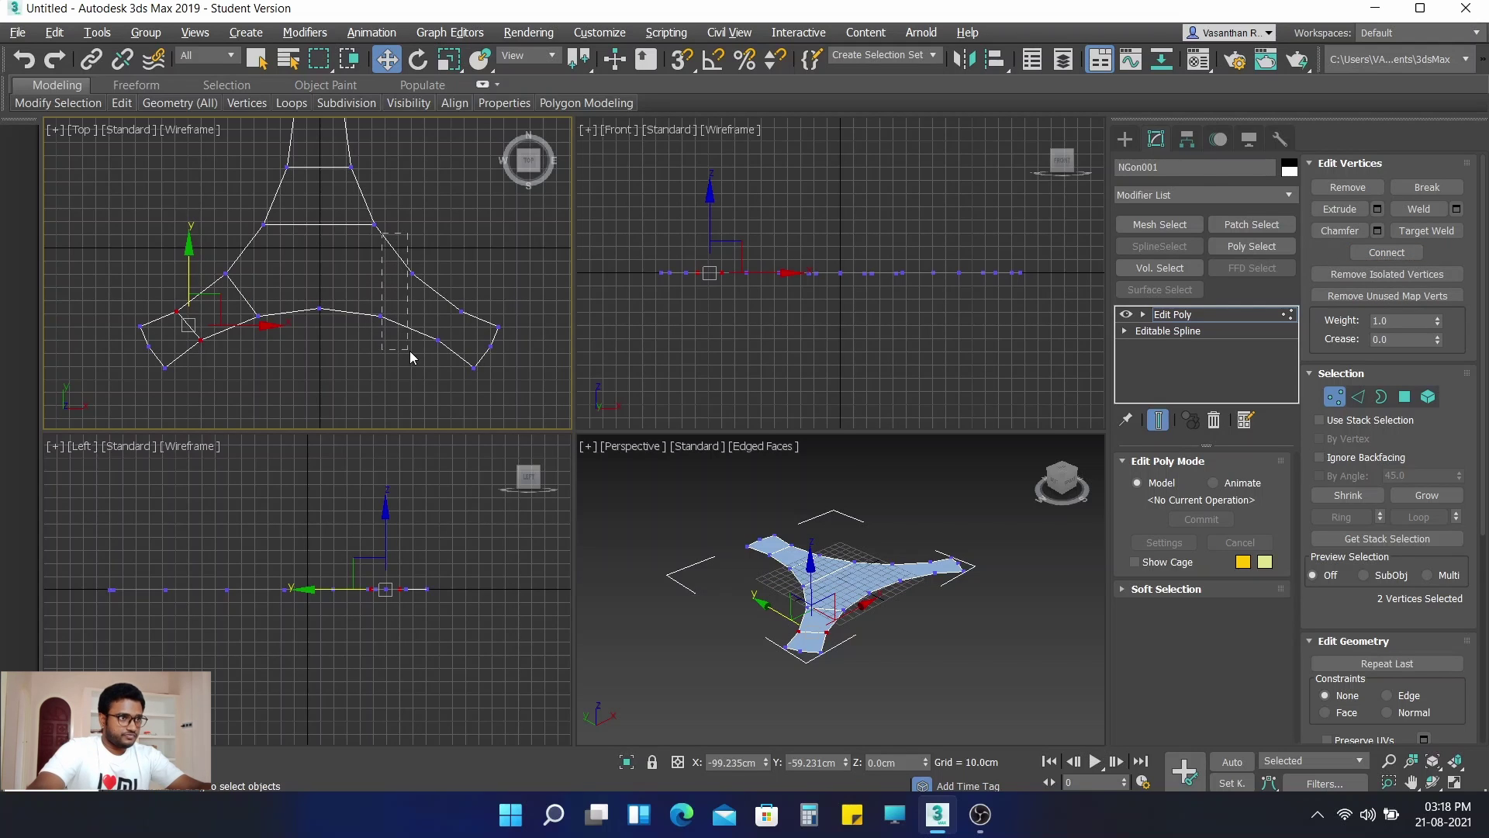
# Step: Connect the two opposite vertex pairs across the lower-right arm, one at its base and one near its end
pyautogui.click(366, 277)
pyautogui.moveTo(379, 256); pyautogui.dragTo(427, 357)
pyautogui.click(1387, 252)
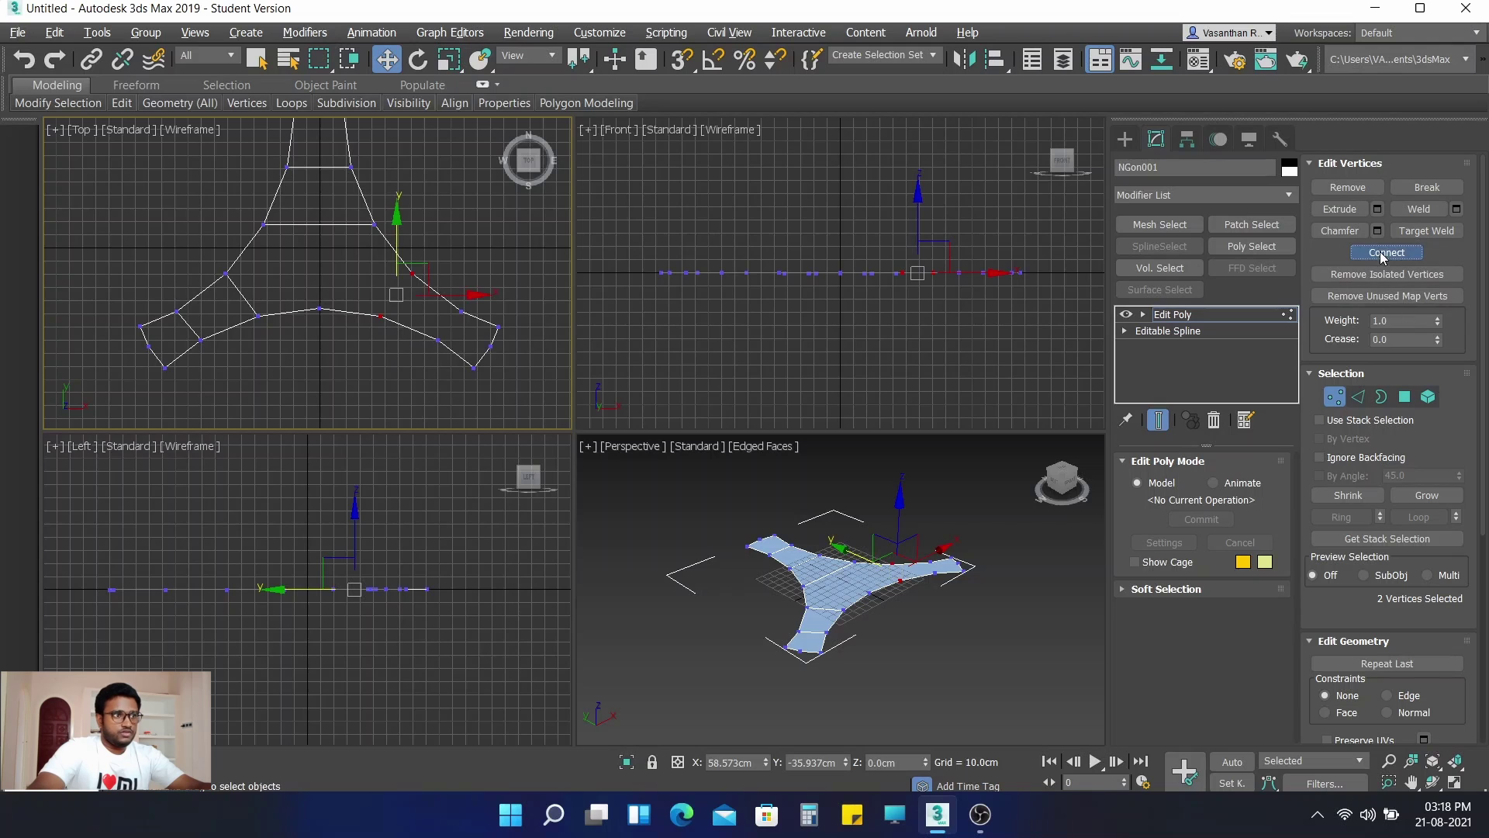
pyautogui.moveTo(422, 301); pyautogui.dragTo(475, 365)
pyautogui.click(1388, 252)
pyautogui.scroll(-3, 403, 268)
pyautogui.moveTo(392, 259); pyautogui.dragTo(392, 282, button='middle')
pyautogui.scroll(2, 411, 347)
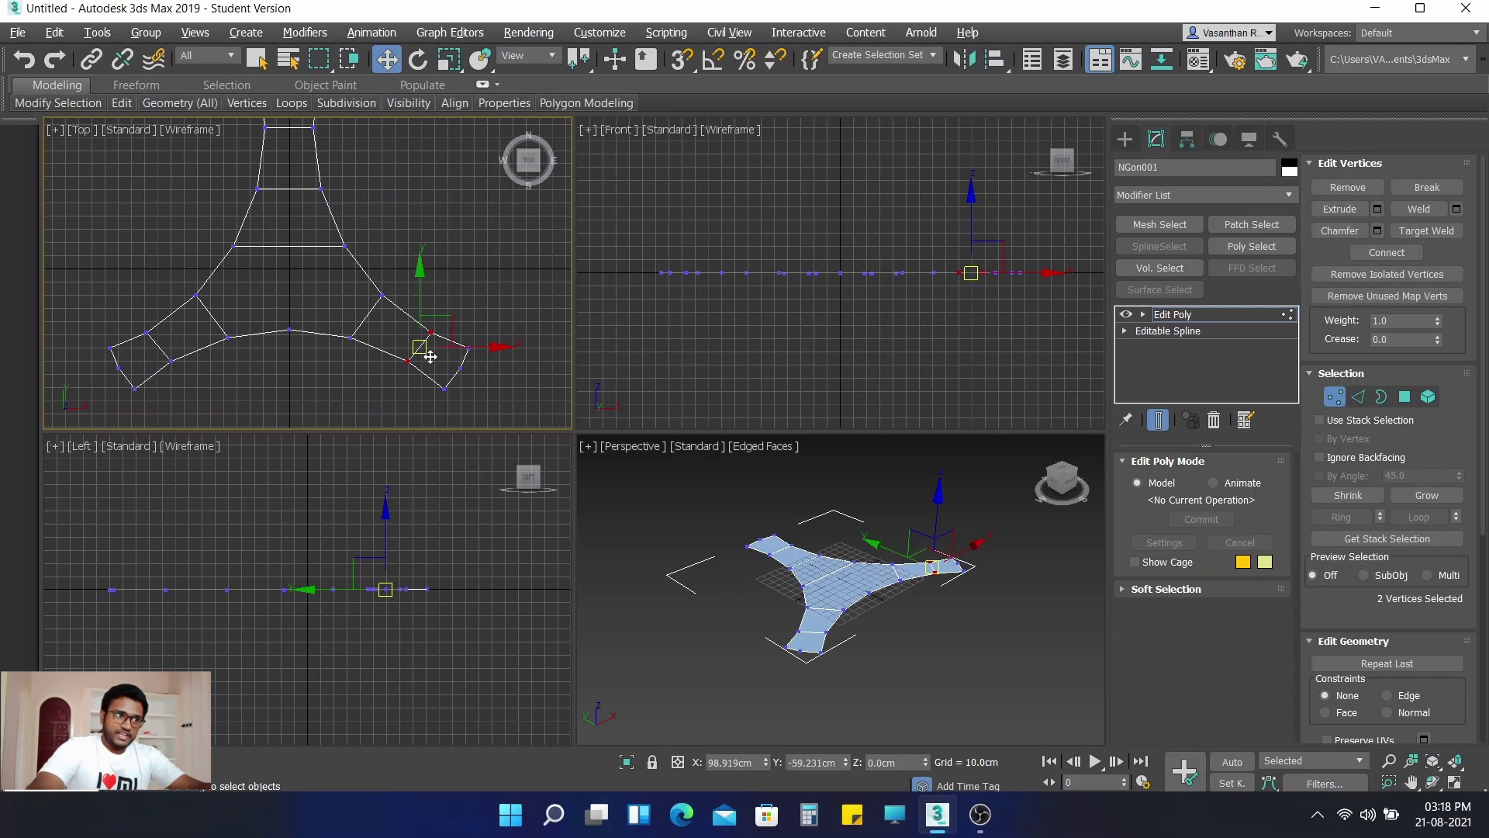
# Step: At edge level, connect the seven edges crossing the three arms with one segment to form centrelines along the arms
pyautogui.moveTo(394, 238); pyautogui.dragTo(392, 260, button='middle')
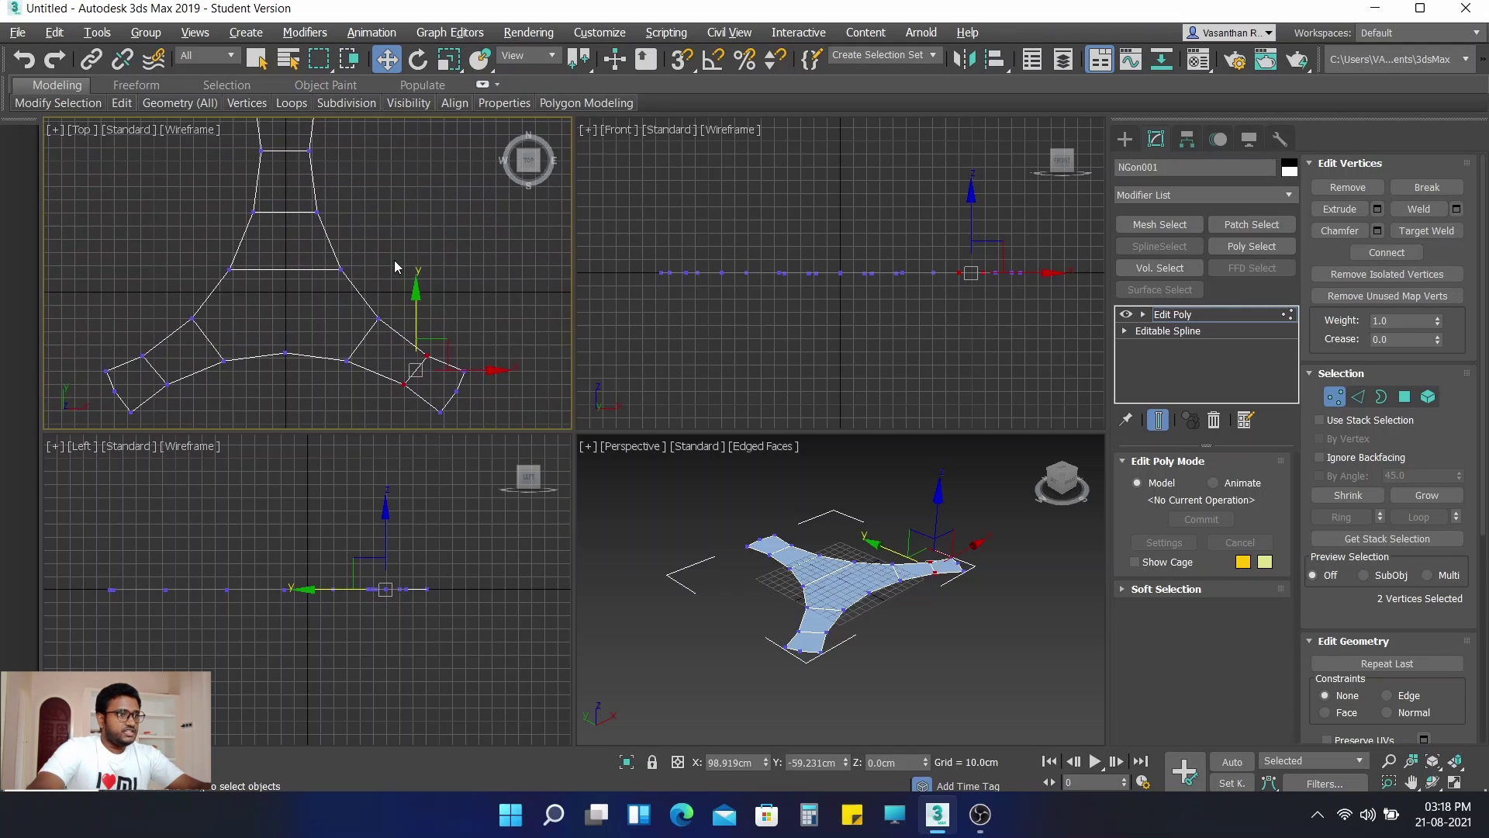
pyautogui.scroll(-2, 393, 260)
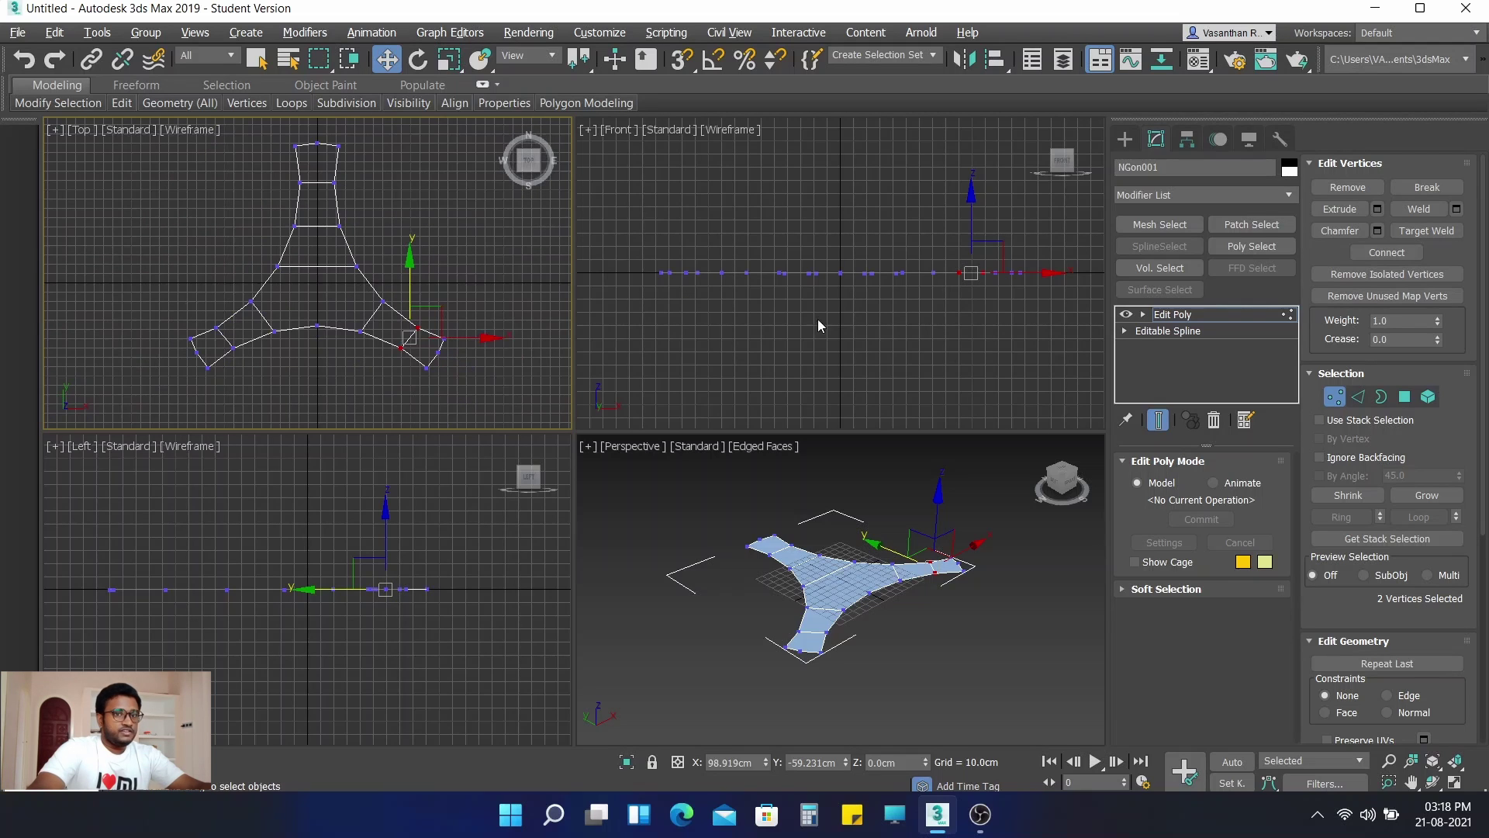
pyautogui.click(1358, 397)
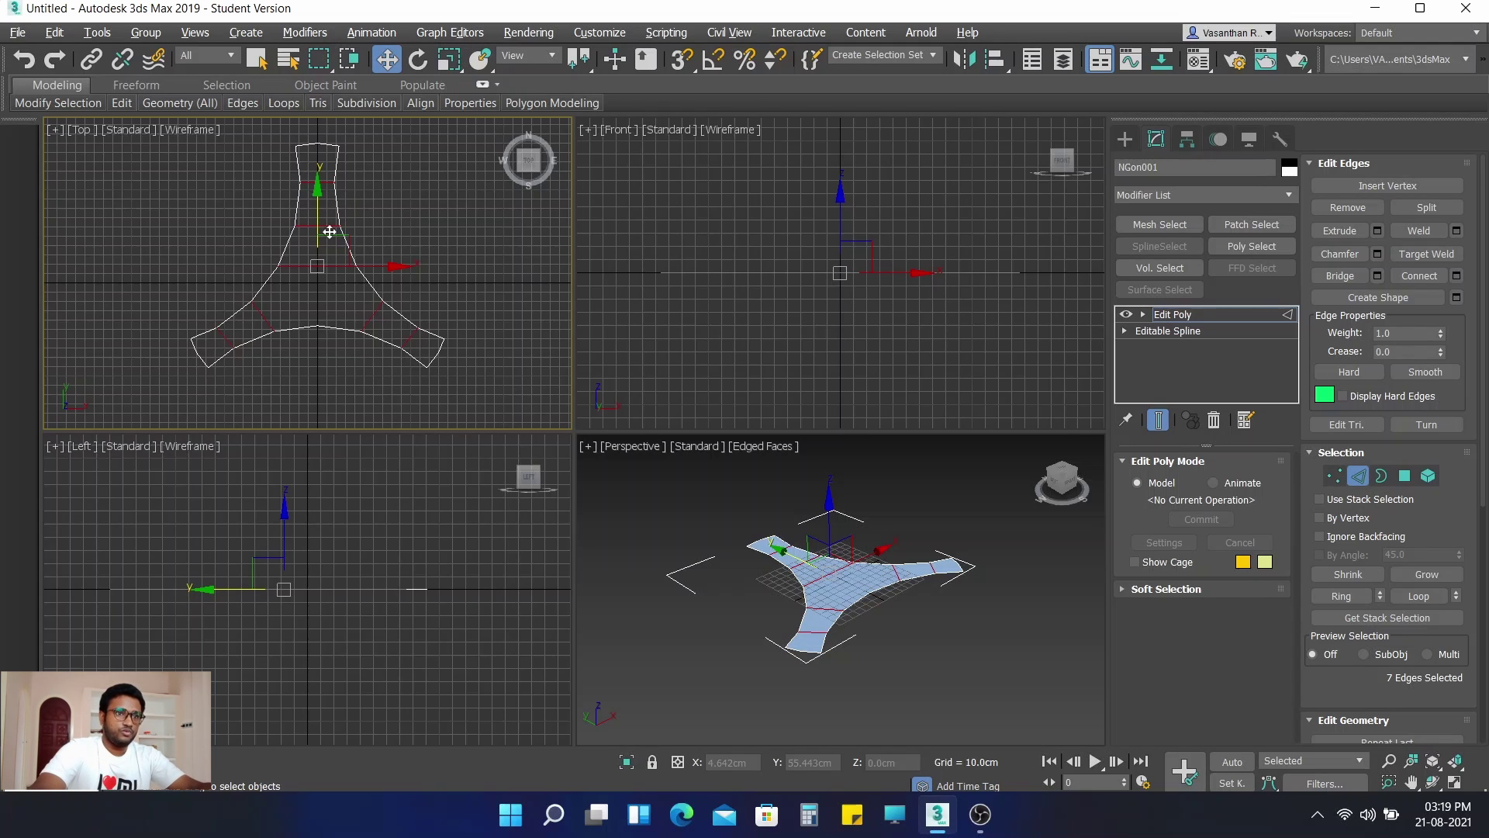
pyautogui.click(1458, 276)
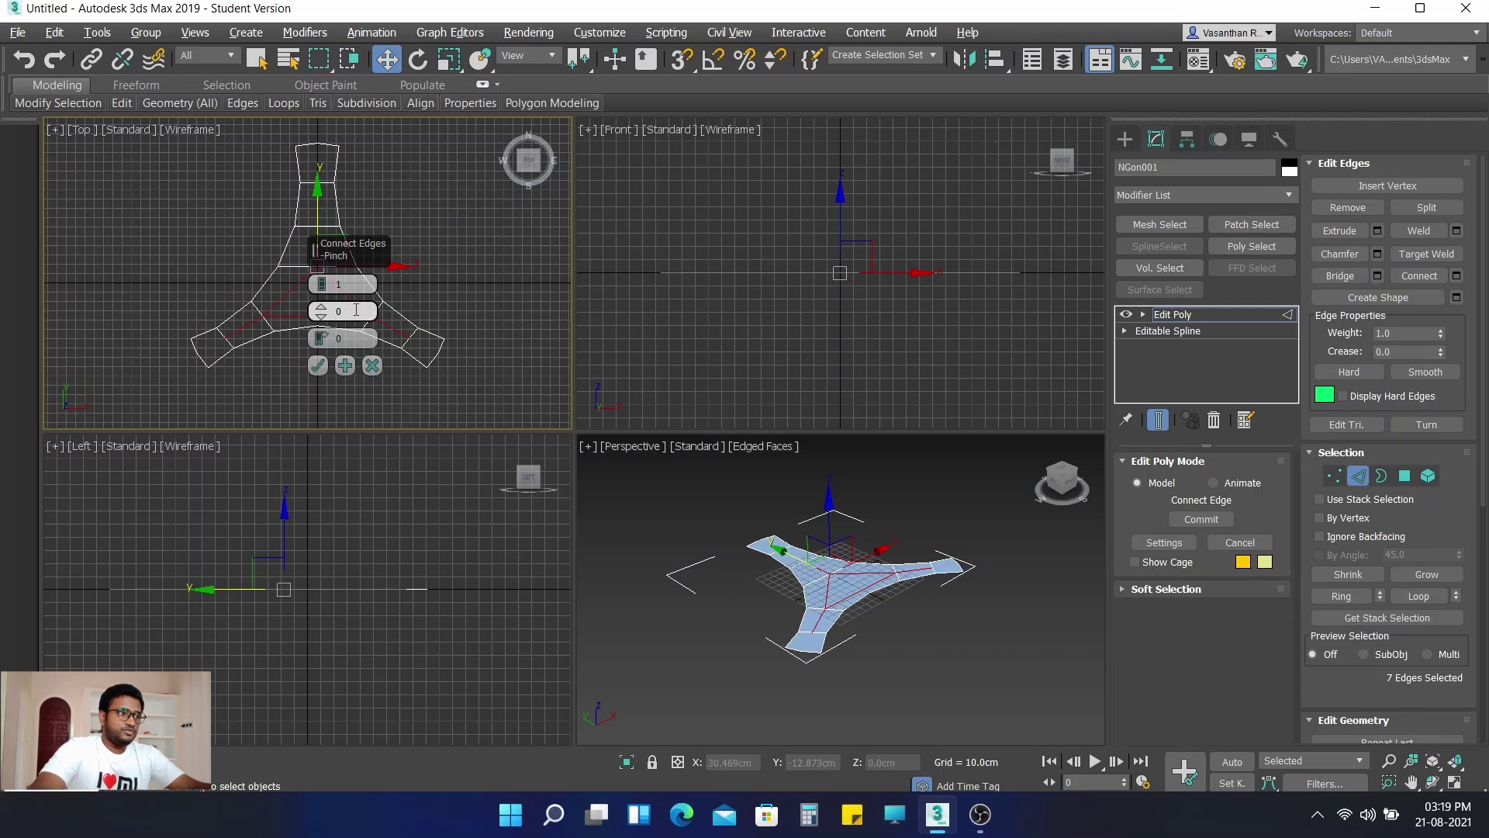
pyautogui.click(317, 365)
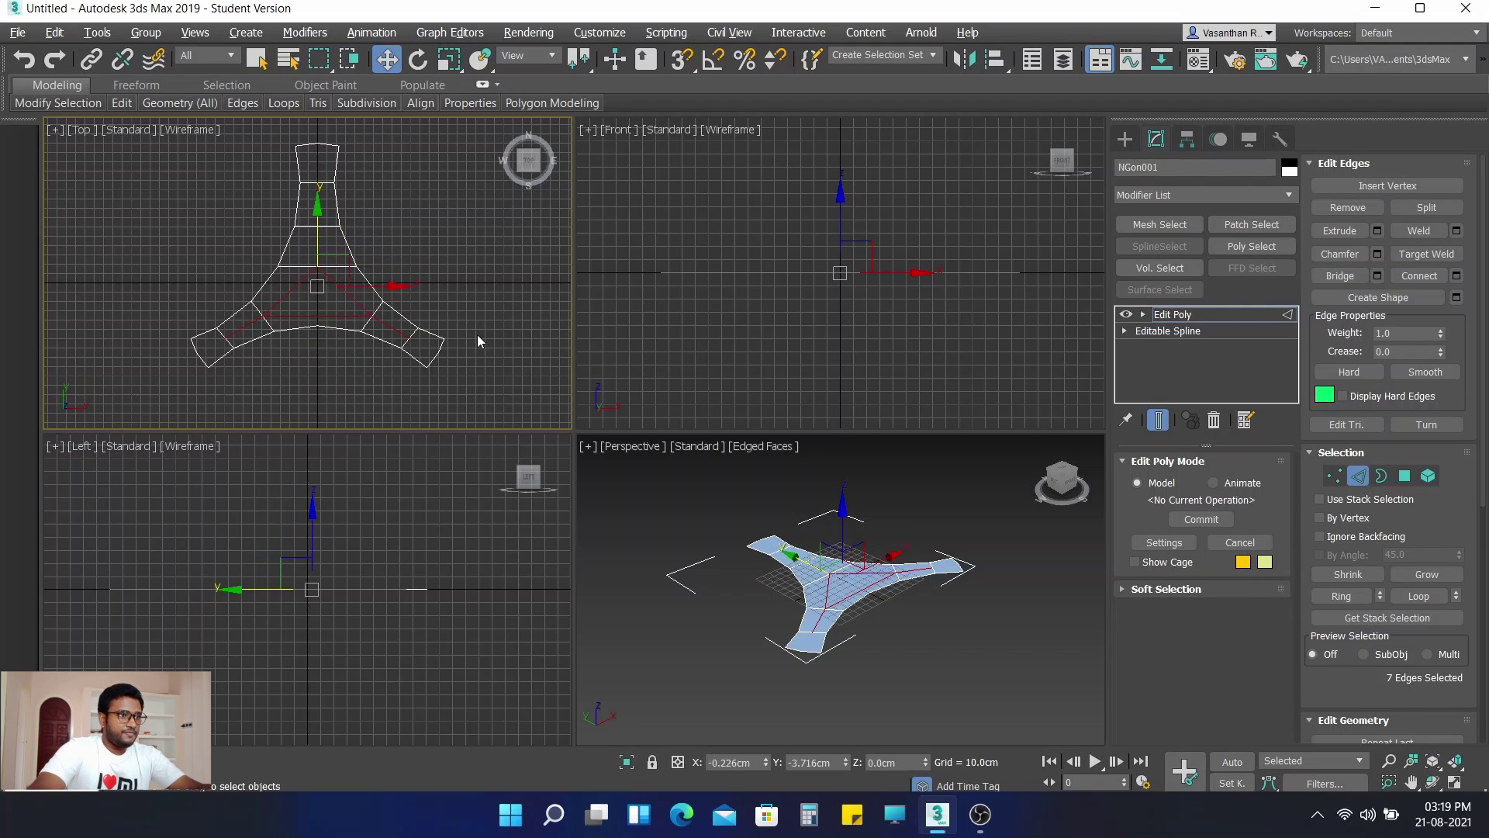
pyautogui.scroll(2, 462, 323)
pyautogui.click(449, 267)
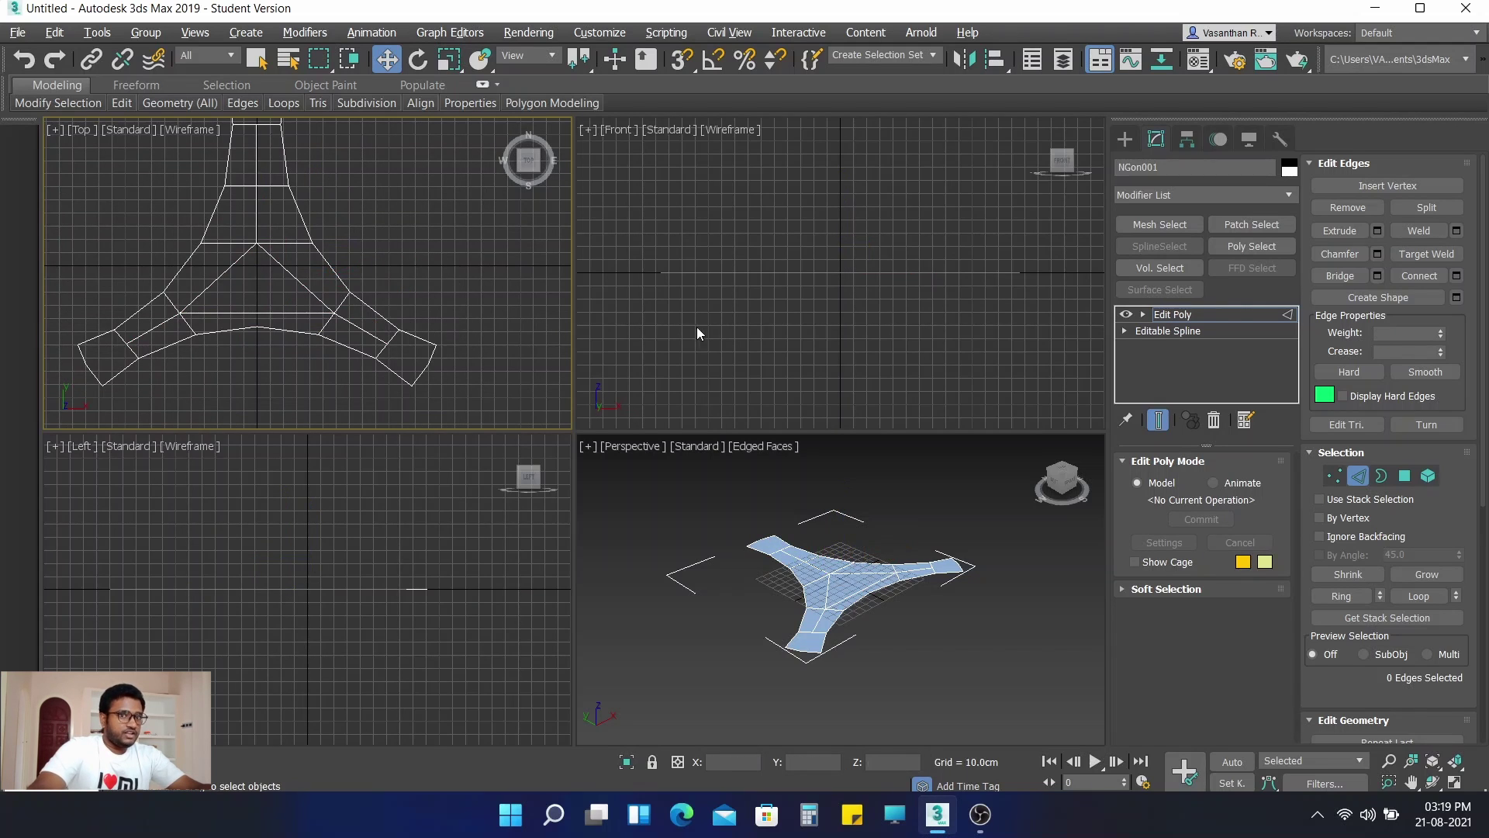
# Step: At vertex level, connect each lower arm's outermost centreline vertex to the middle vertex of that arm's end
pyautogui.click(1336, 476)
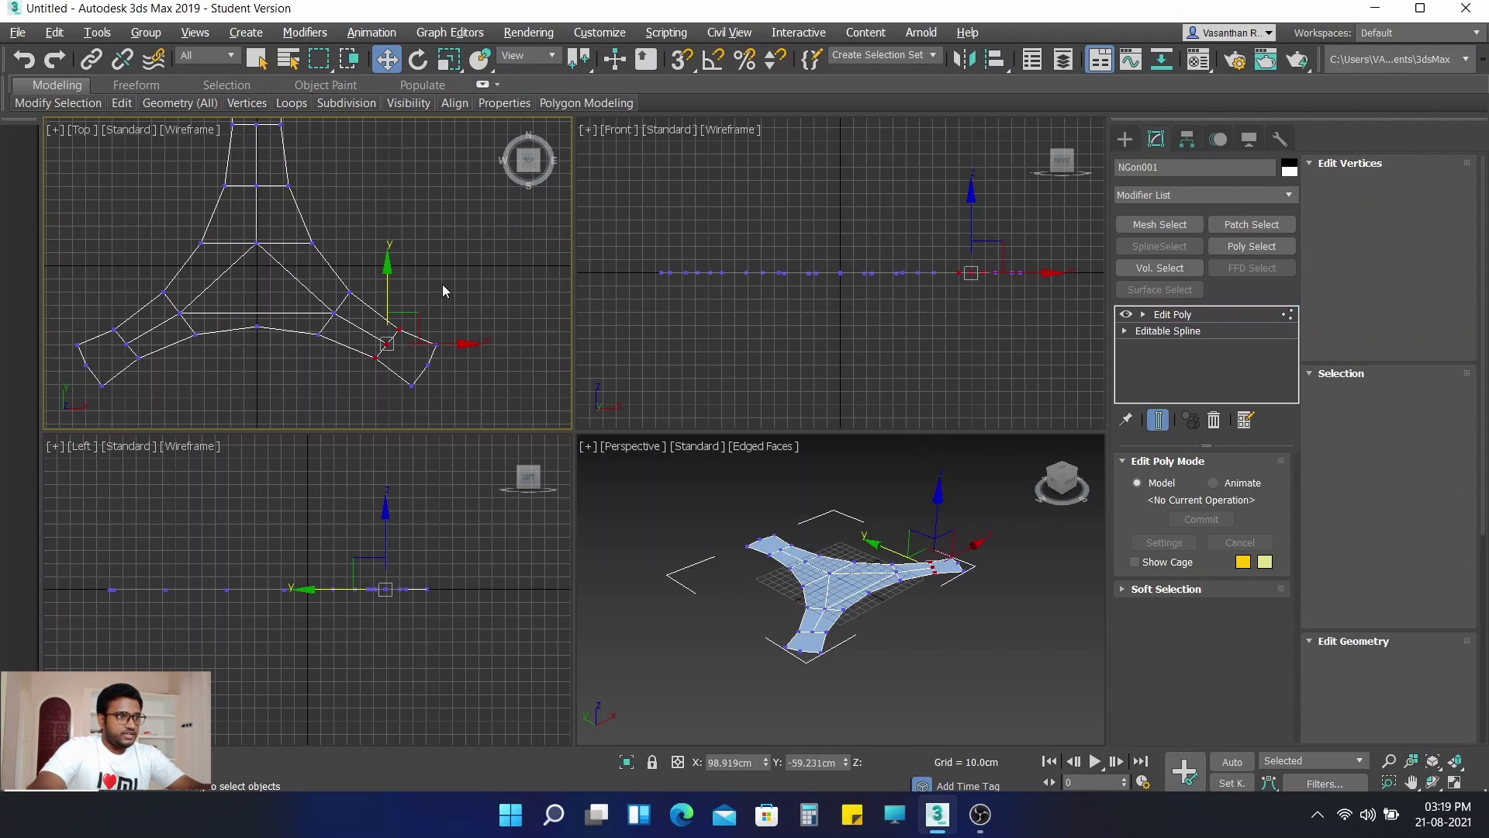
pyautogui.click(564, 334)
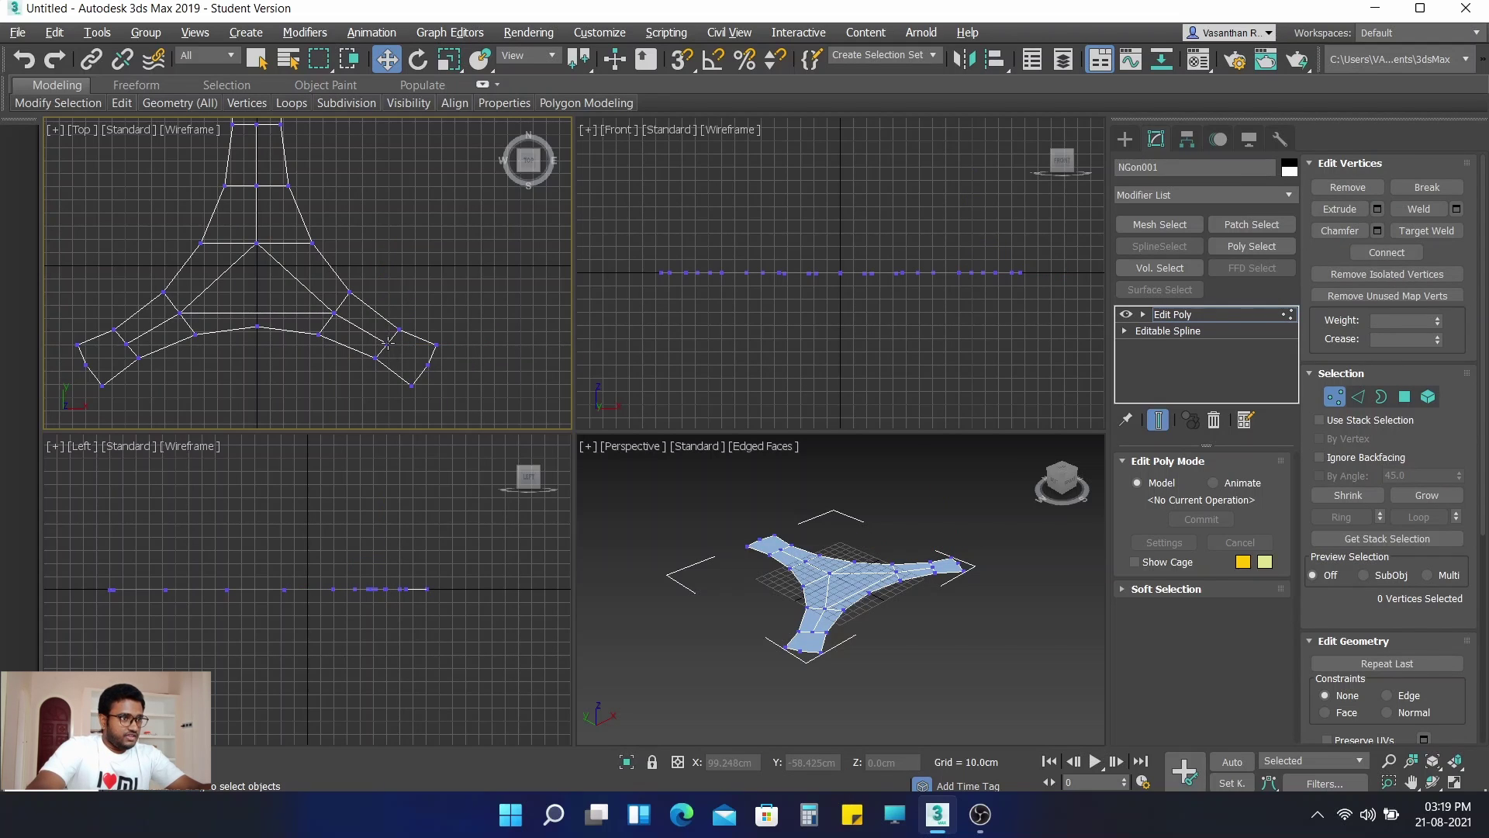
pyautogui.click(388, 342)
pyautogui.keyDown('ctrl'); pyautogui.click(429, 364); pyautogui.keyUp('ctrl')
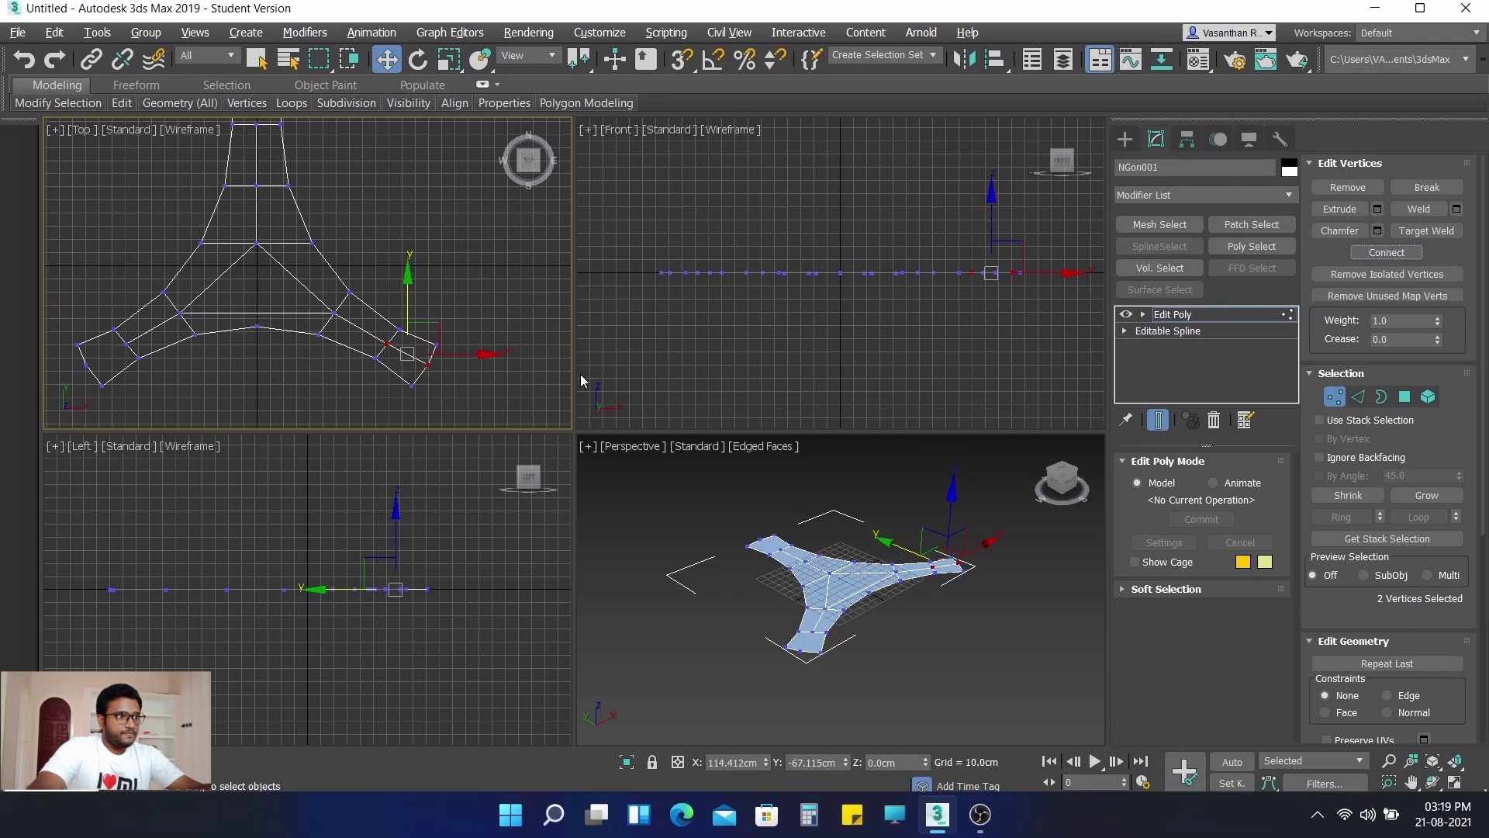
pyautogui.click(127, 343)
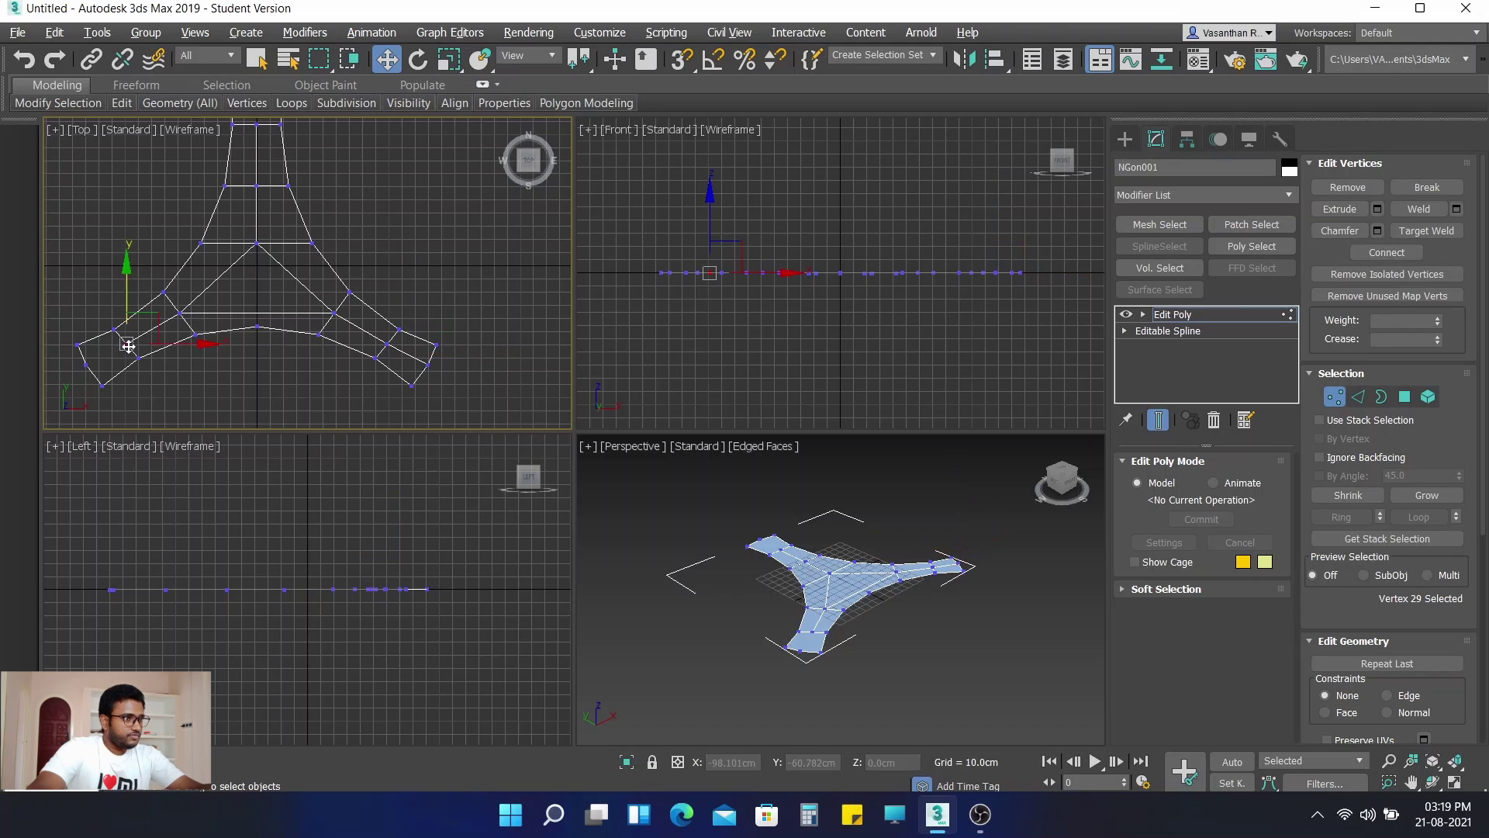
pyautogui.keyDown('ctrl'); pyautogui.click(86, 364); pyautogui.keyUp('ctrl')
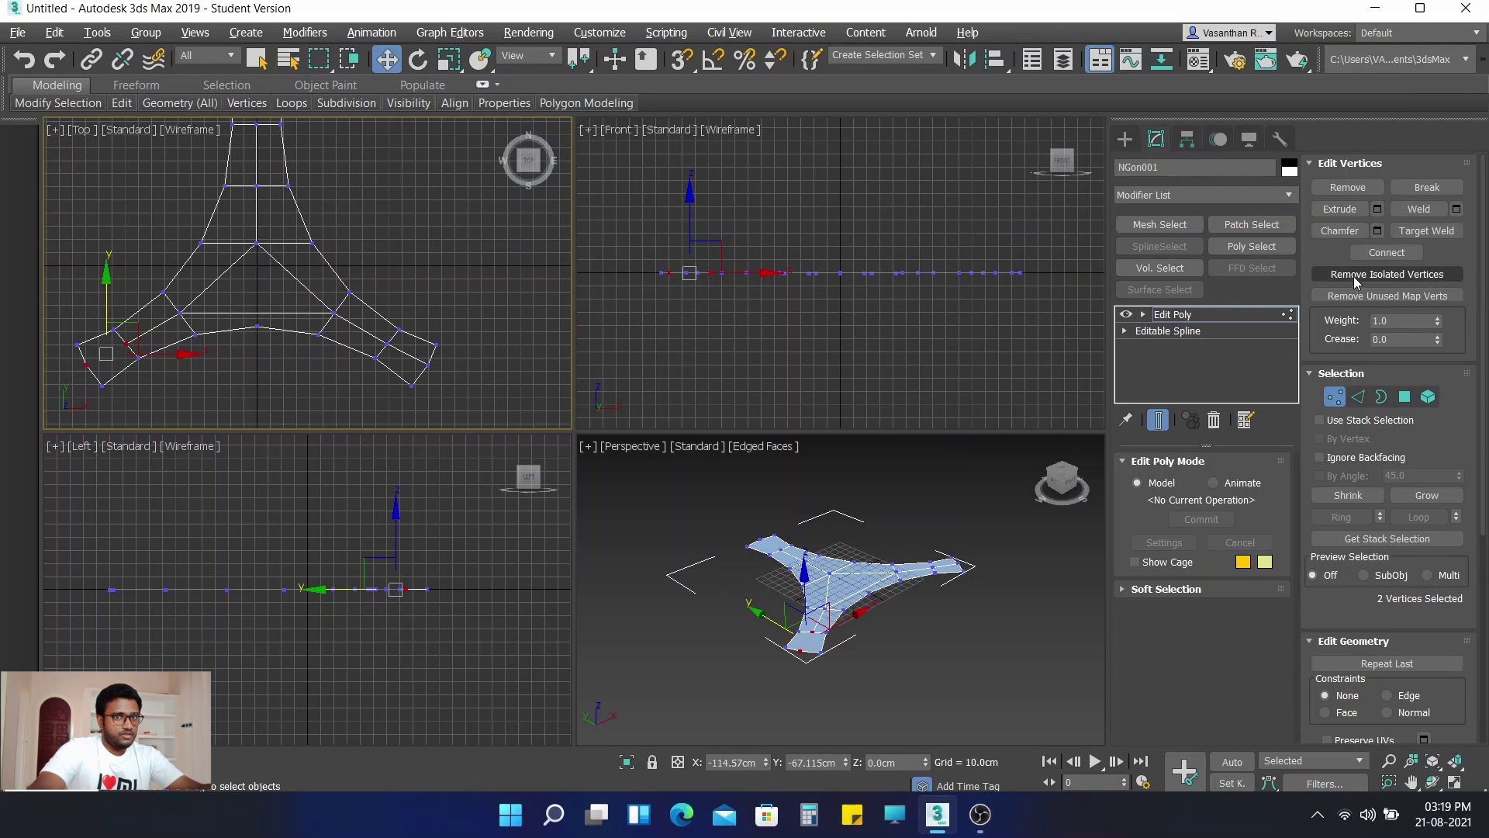
pyautogui.click(1385, 252)
pyautogui.click(398, 216)
# Step: Connect the middle vertex of the top arm's end to the centreline vertex directly below it
pyautogui.scroll(5, 402, 229)
pyautogui.click(271, 162)
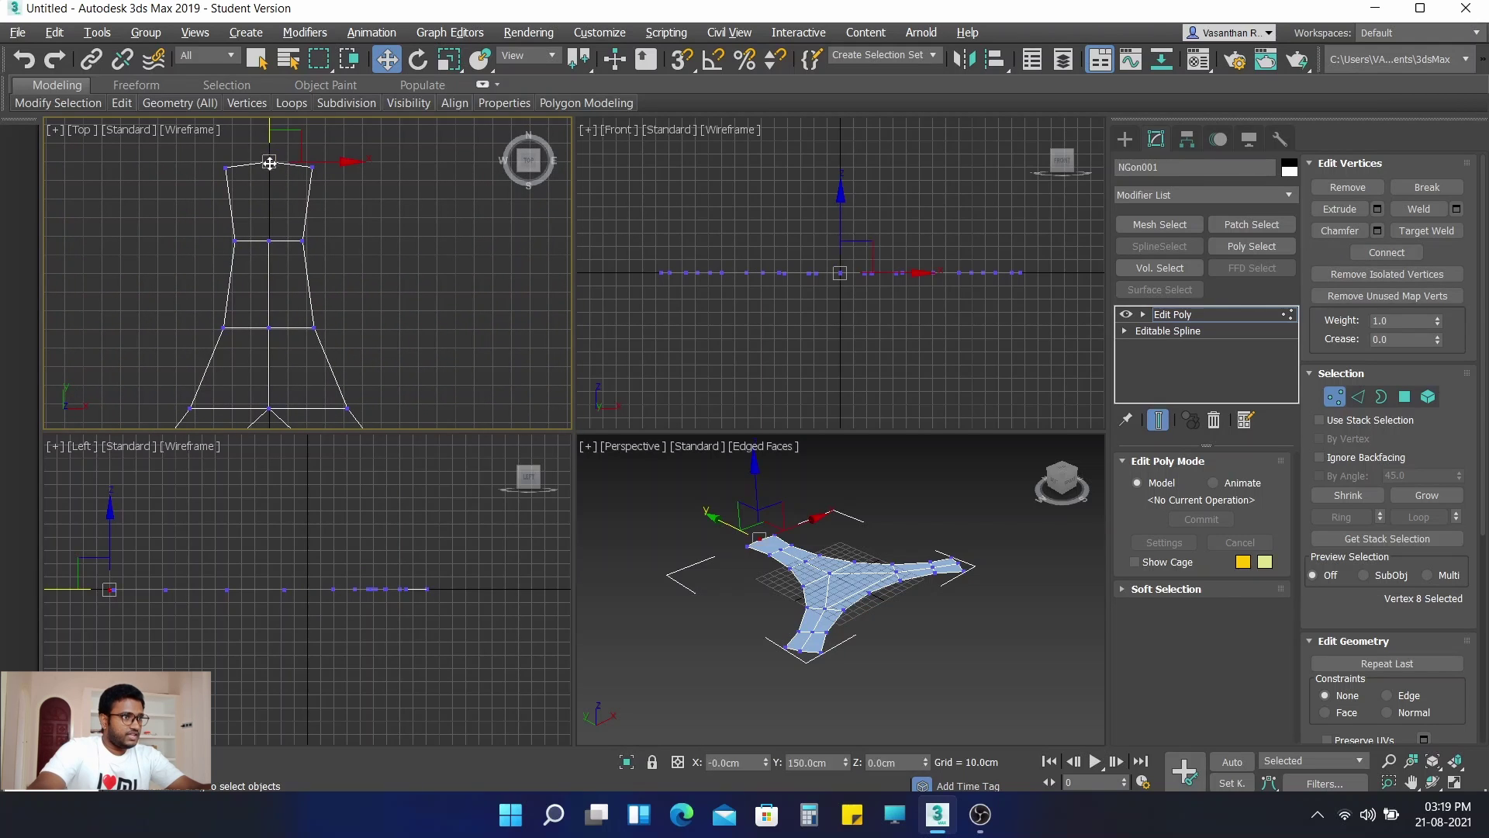
pyautogui.keyDown('ctrl'); pyautogui.click(269, 240); pyautogui.keyUp('ctrl')
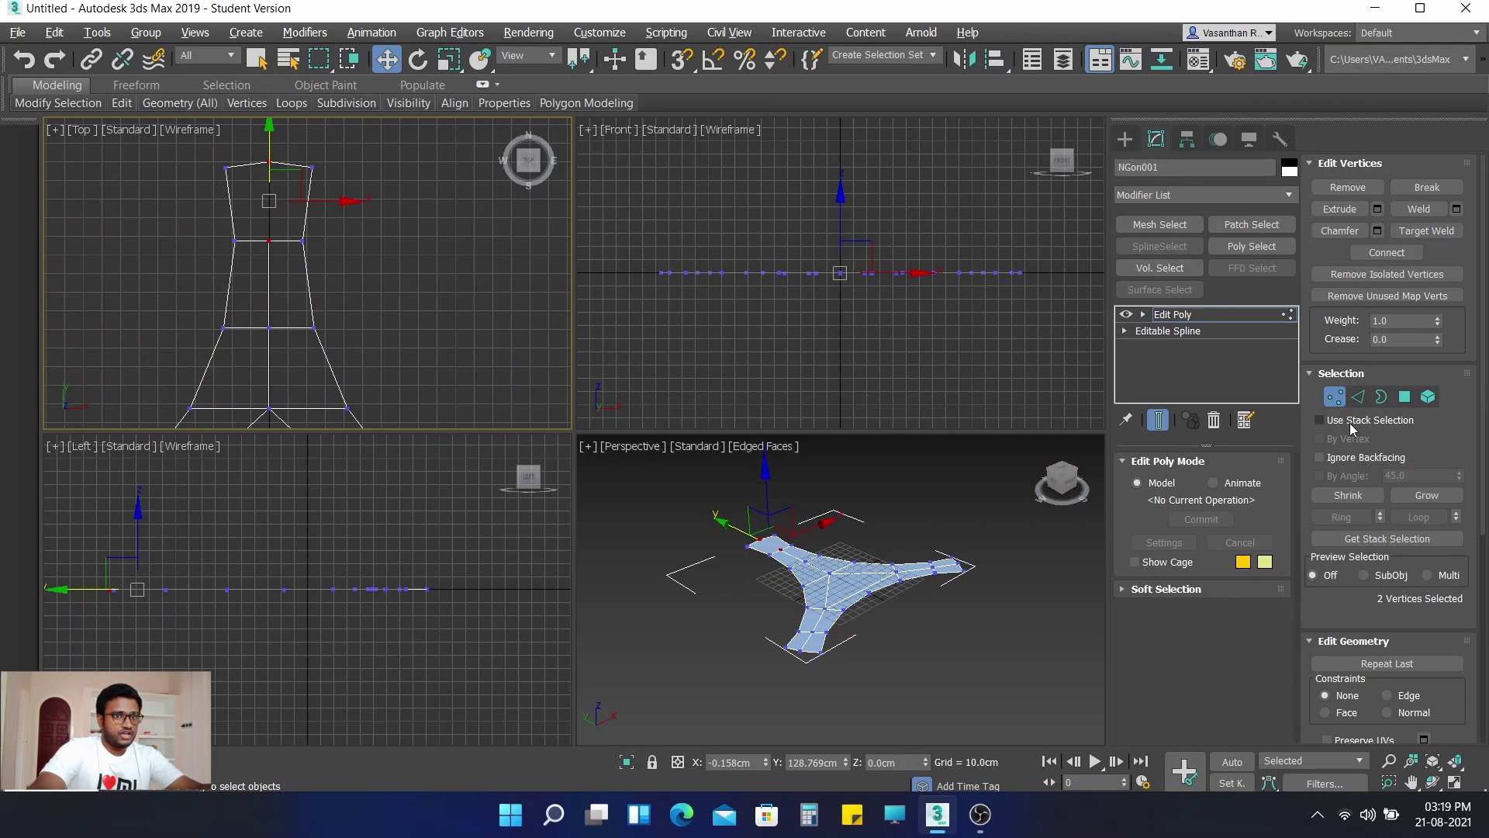
pyautogui.click(1387, 252)
pyautogui.scroll(-4, 416, 308)
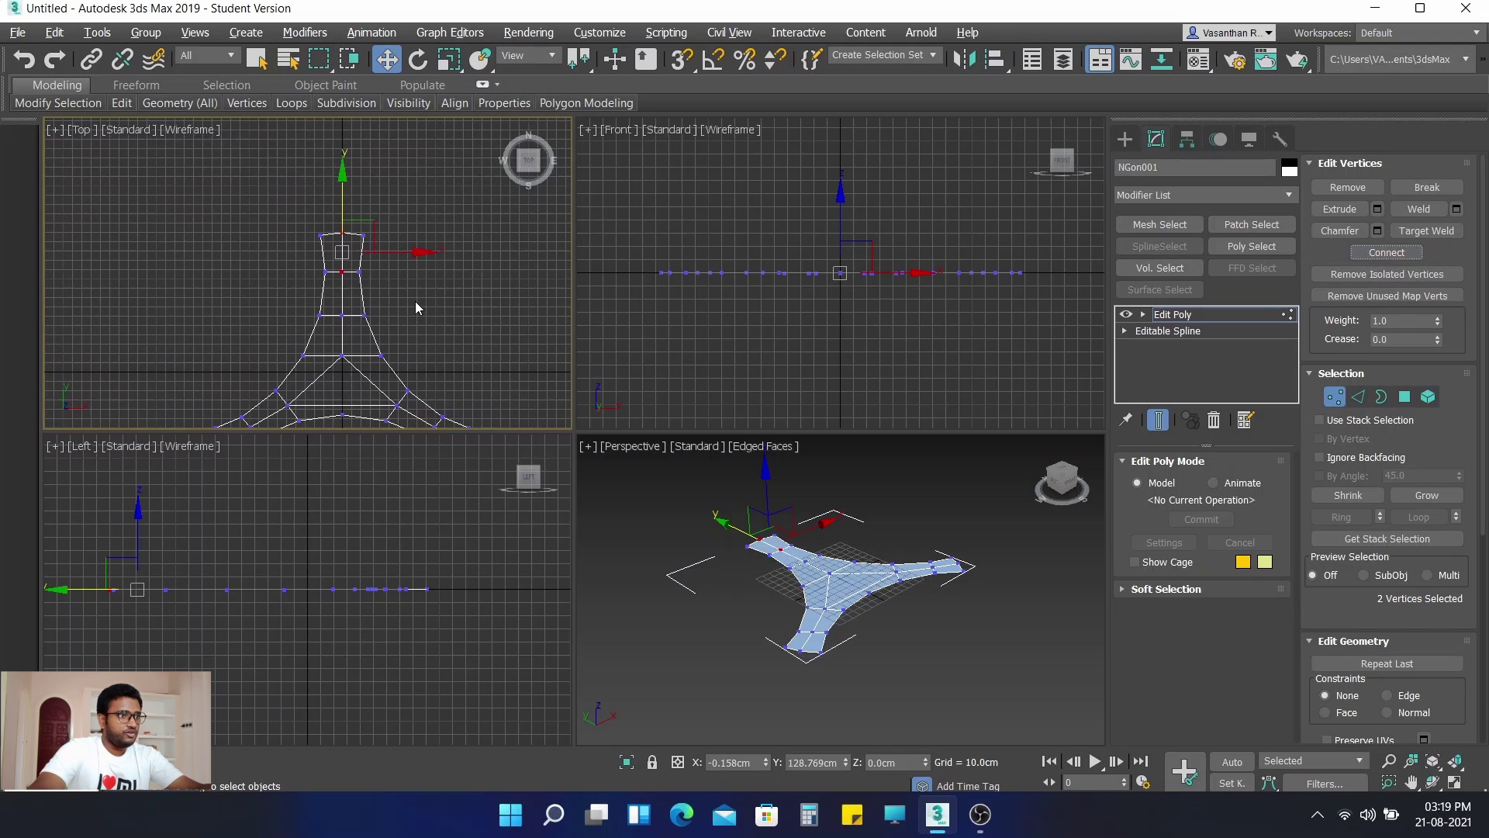
pyautogui.moveTo(442, 309); pyautogui.dragTo(434, 296, button='middle')
pyautogui.scroll(2, 350, 363)
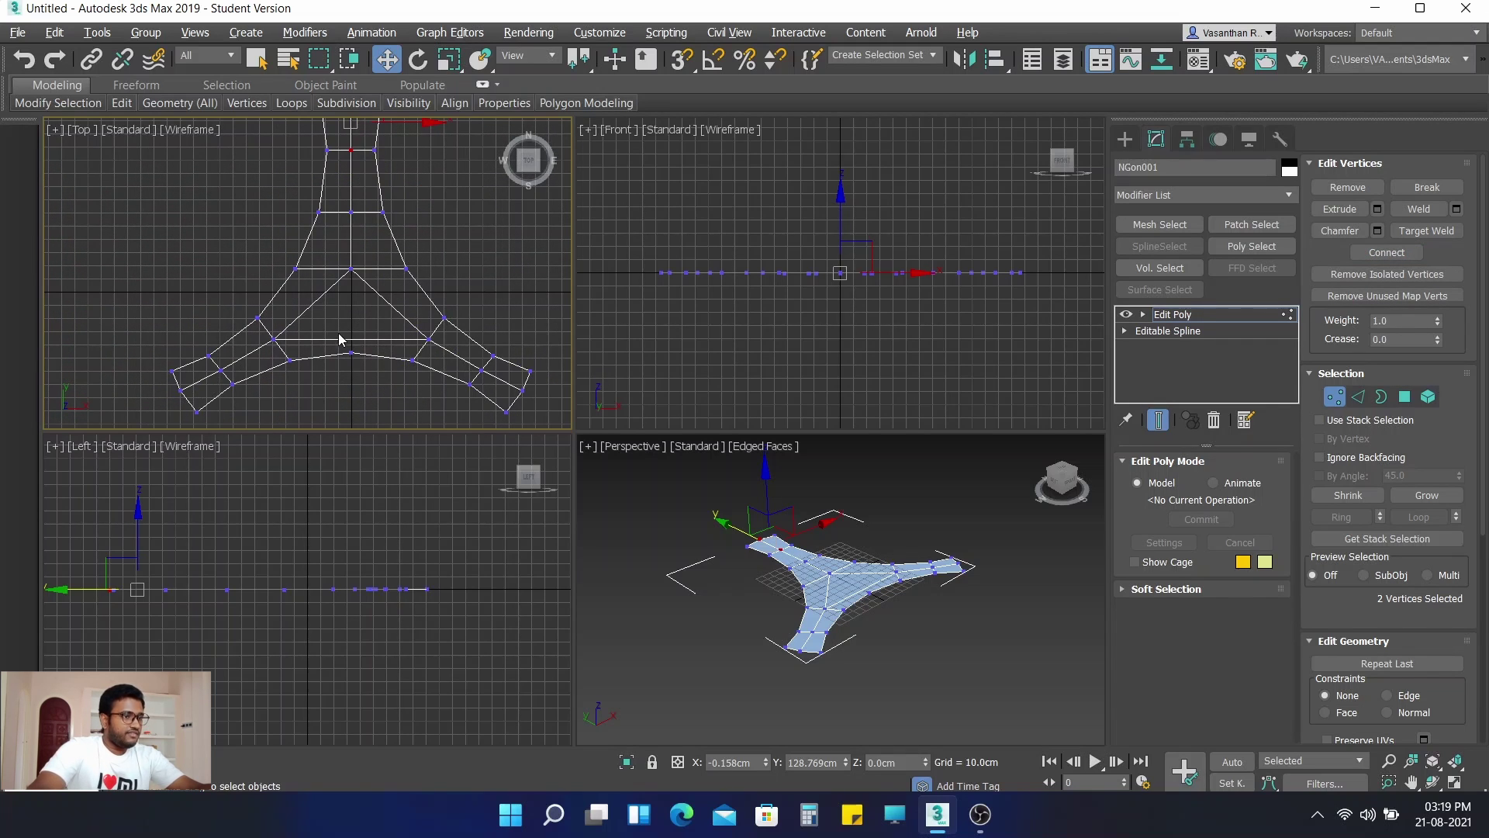
pyautogui.scroll(2, 345, 341)
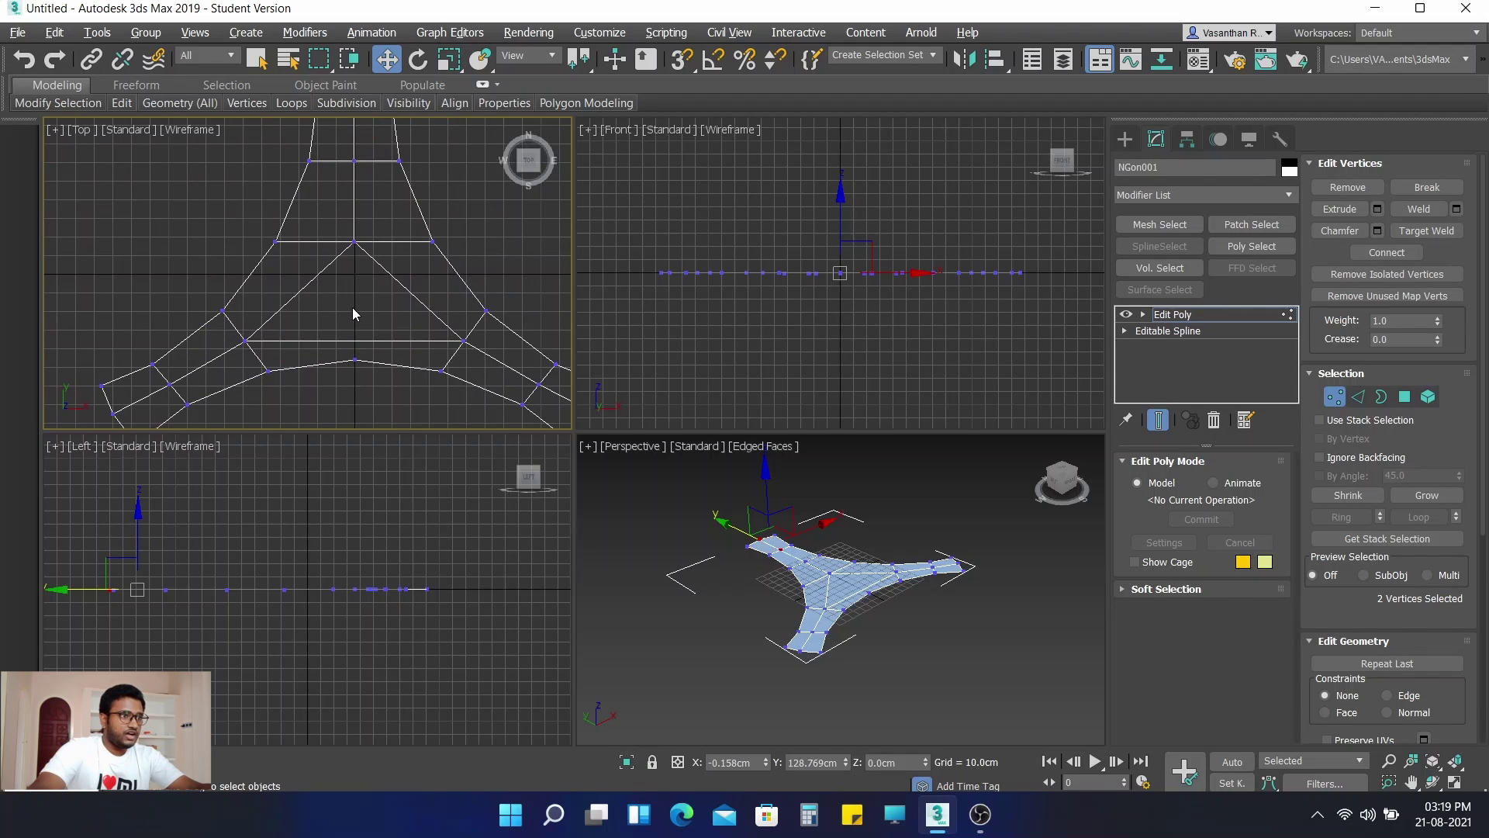
pyautogui.scroll(-2, 356, 304)
pyautogui.moveTo(359, 183); pyautogui.dragTo(338, 270, button='middle')
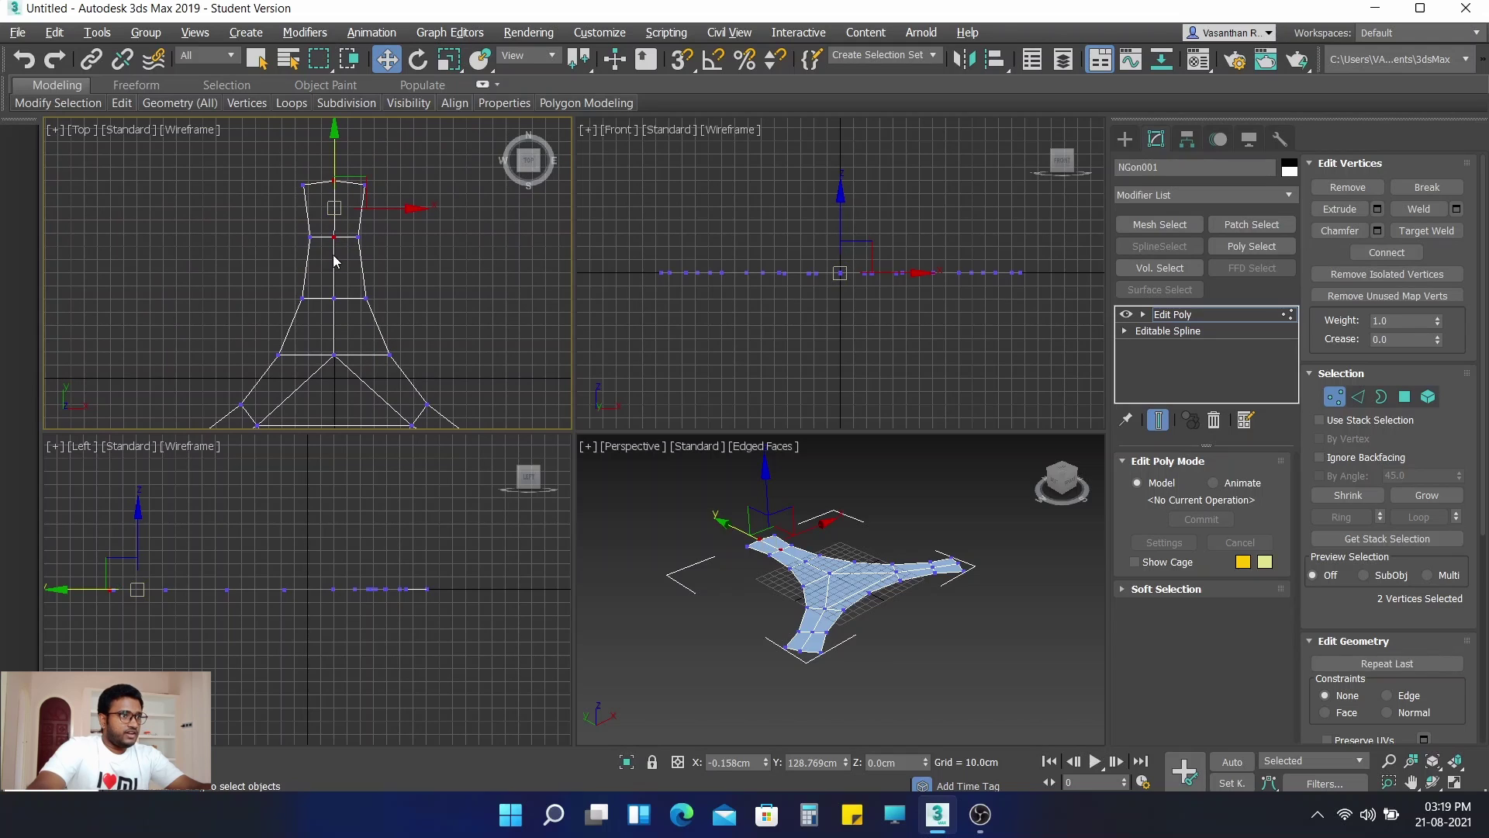
# Step: Undo the connection at the top arm's end and connect the same two vertices again
pyautogui.click(1357, 398)
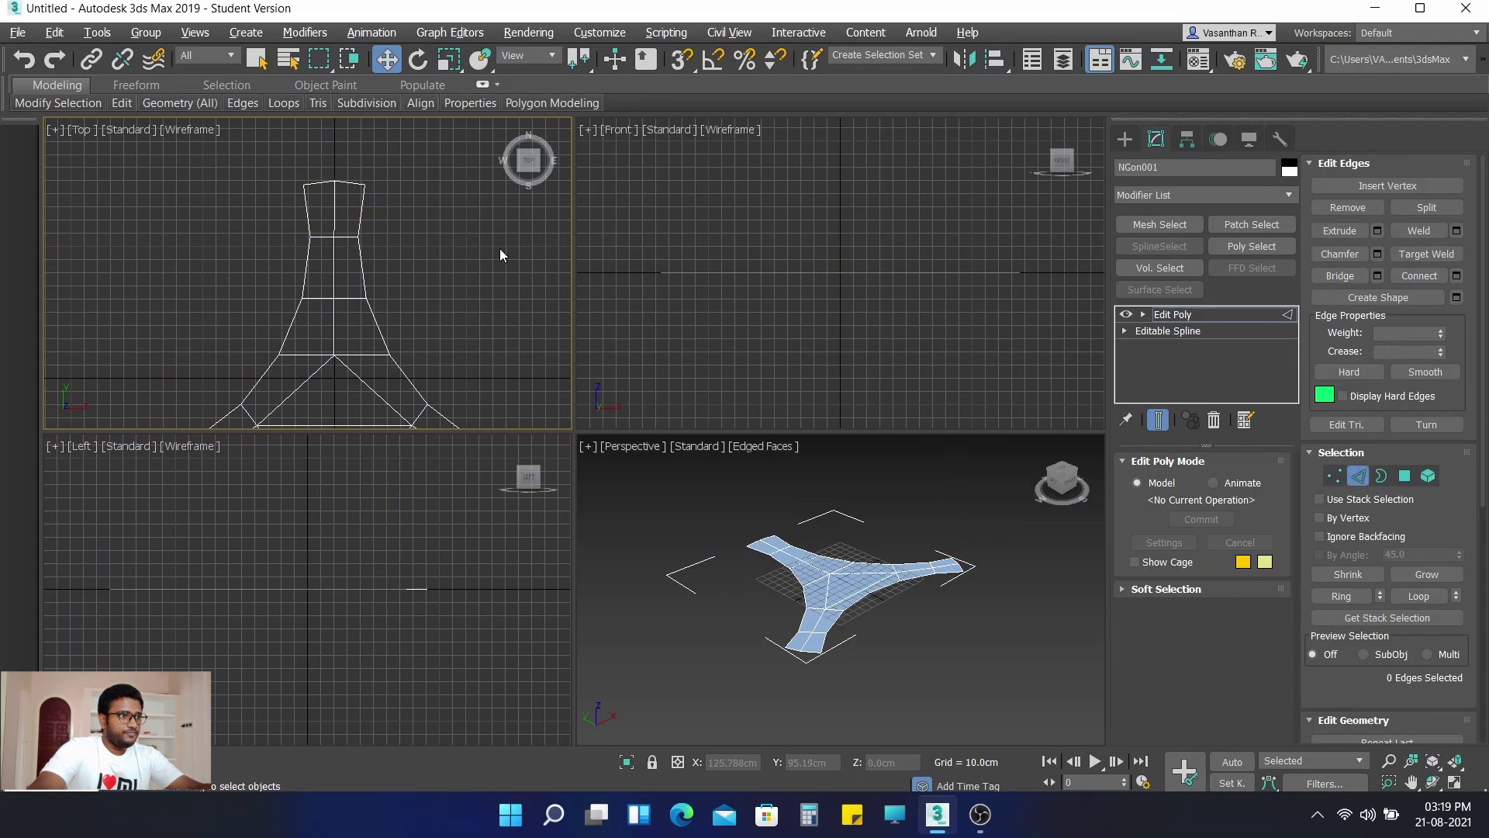
pyautogui.hotkey('ctrl', 'z')
pyautogui.hotkey('ctrl', 'z')
pyautogui.hotkey('ctrl', 'z')
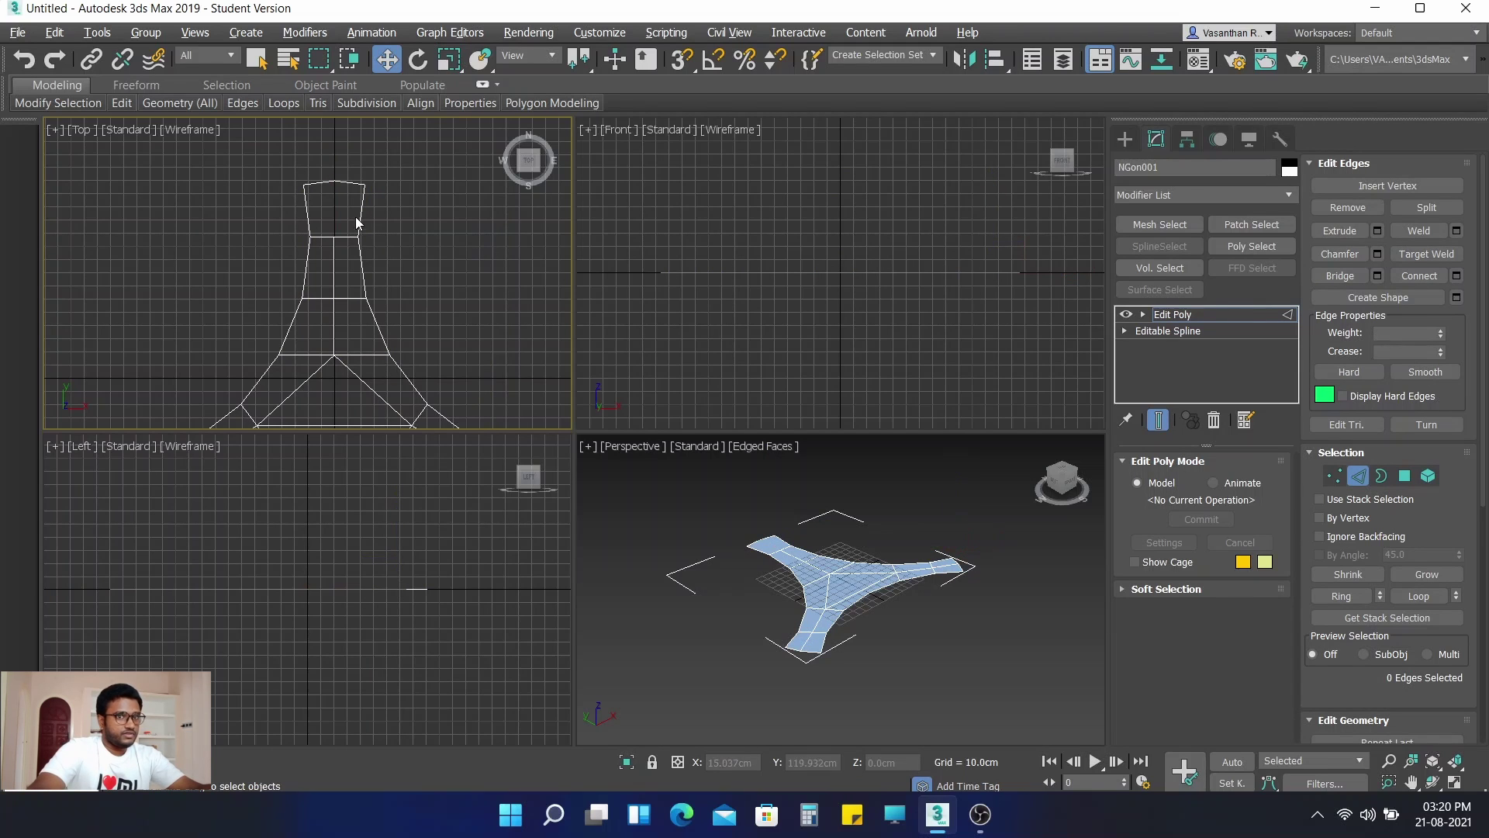
pyautogui.press('1')
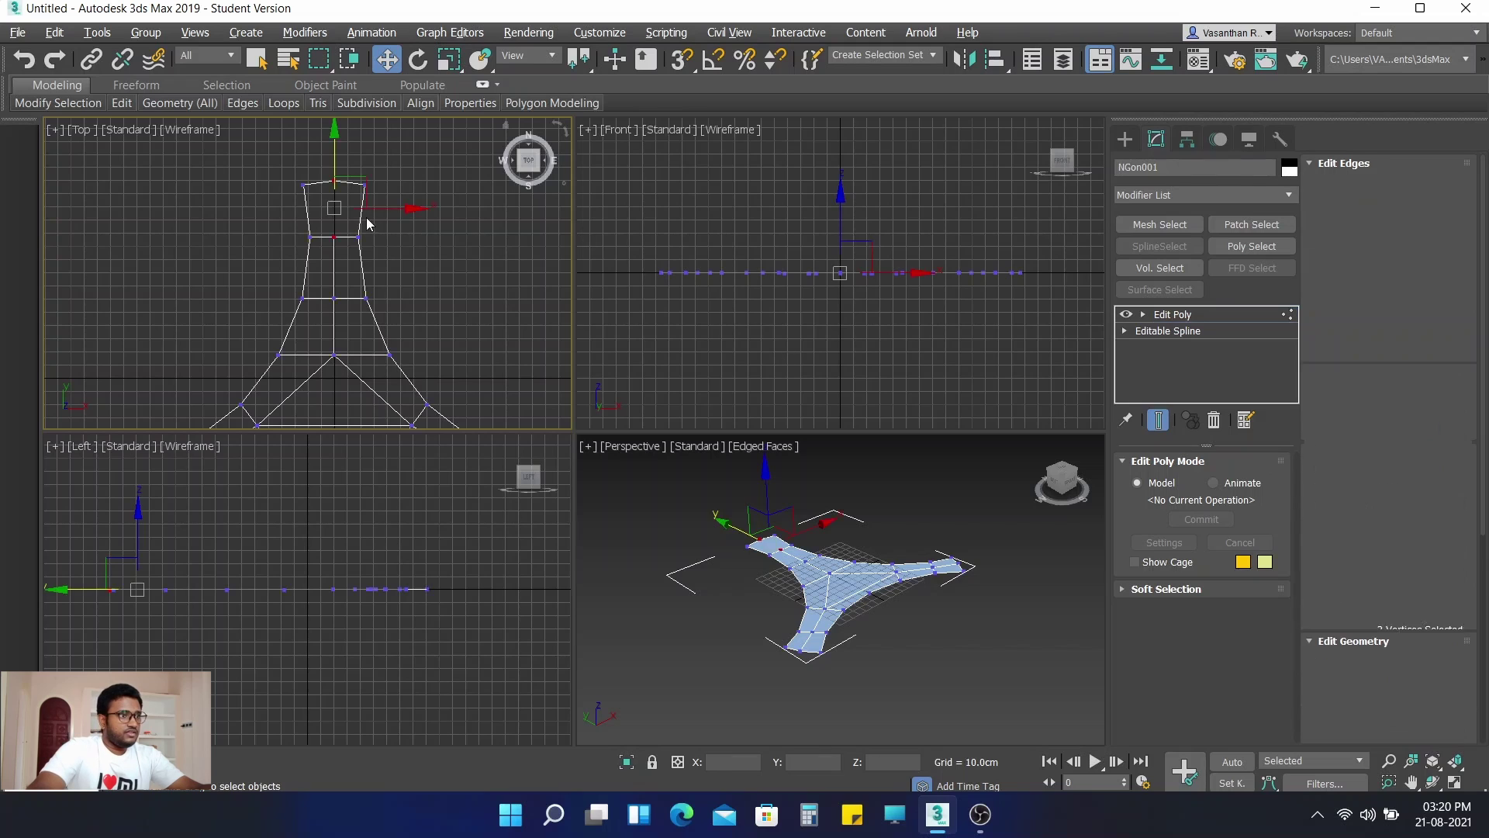
pyautogui.click(1385, 253)
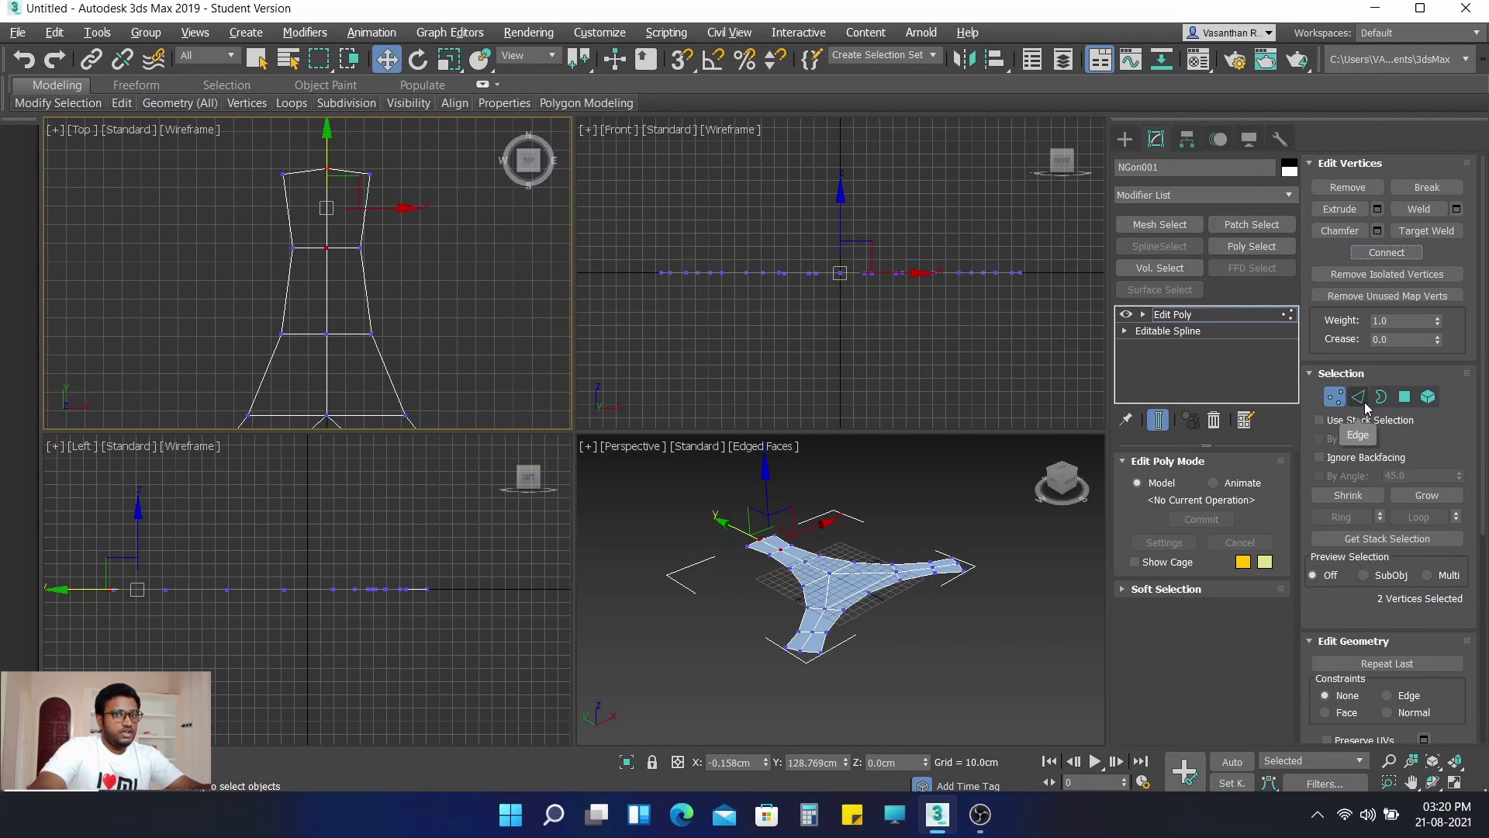
# Step: At edge level, select the top arm's three centreline edges and the two diagonal edges running from its base
pyautogui.scroll(-2, 359, 327)
pyautogui.moveTo(445, 345); pyautogui.dragTo(437, 224, button='middle')
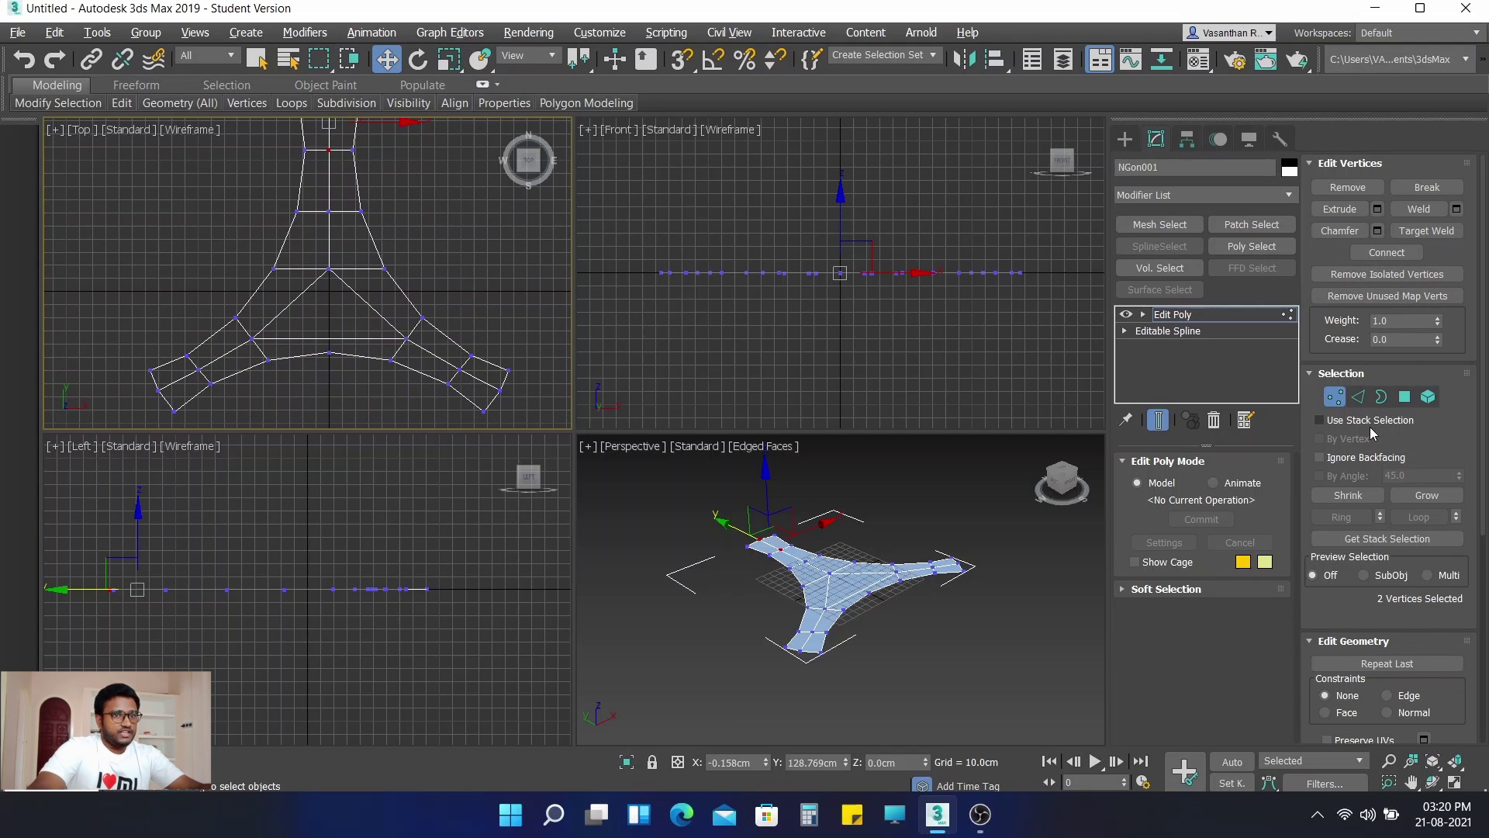
pyautogui.click(1358, 396)
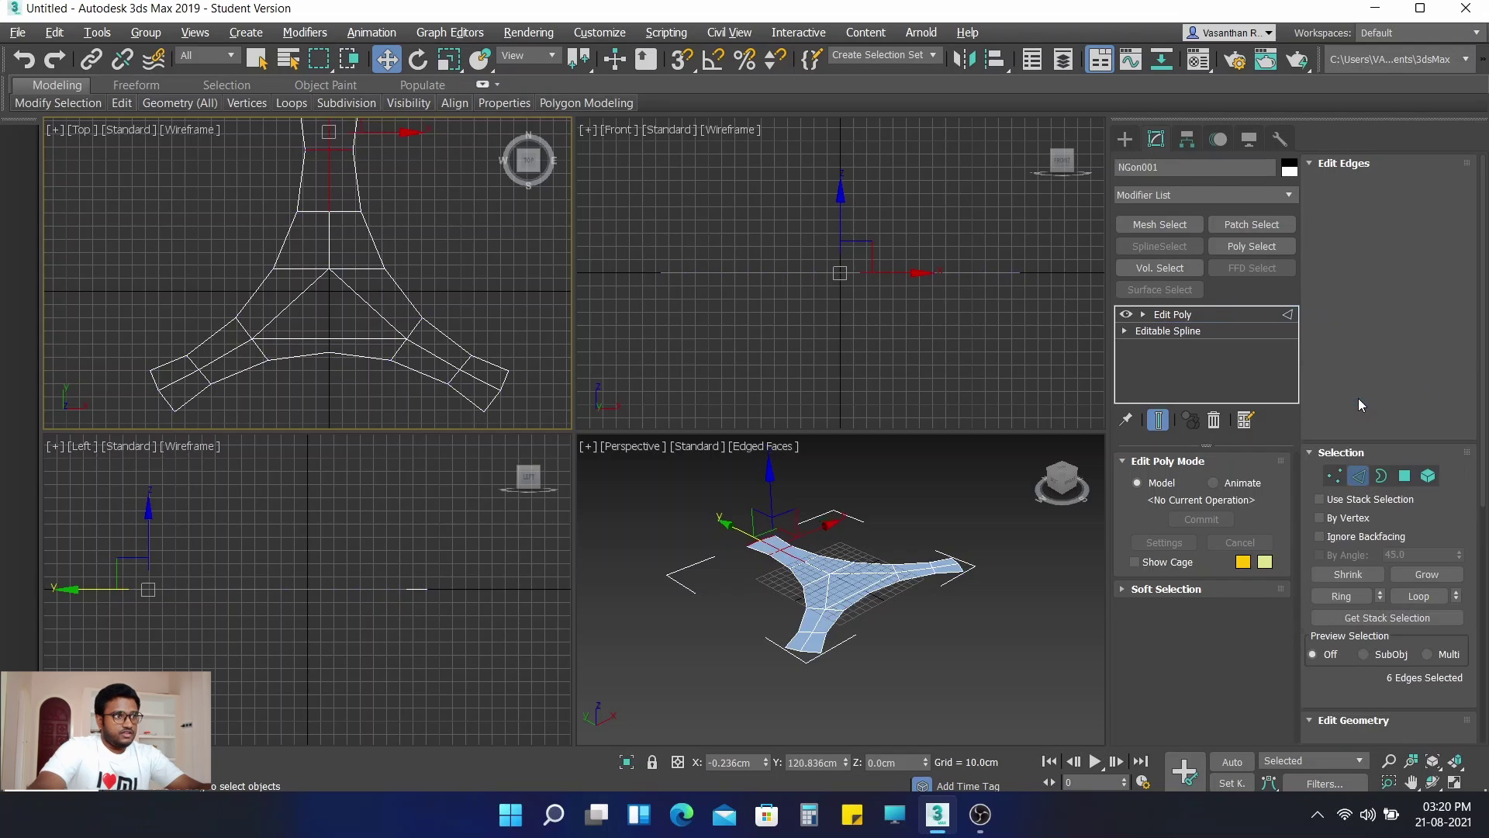
pyautogui.click(456, 223)
pyautogui.moveTo(347, 168); pyautogui.dragTo(344, 235, button='middle')
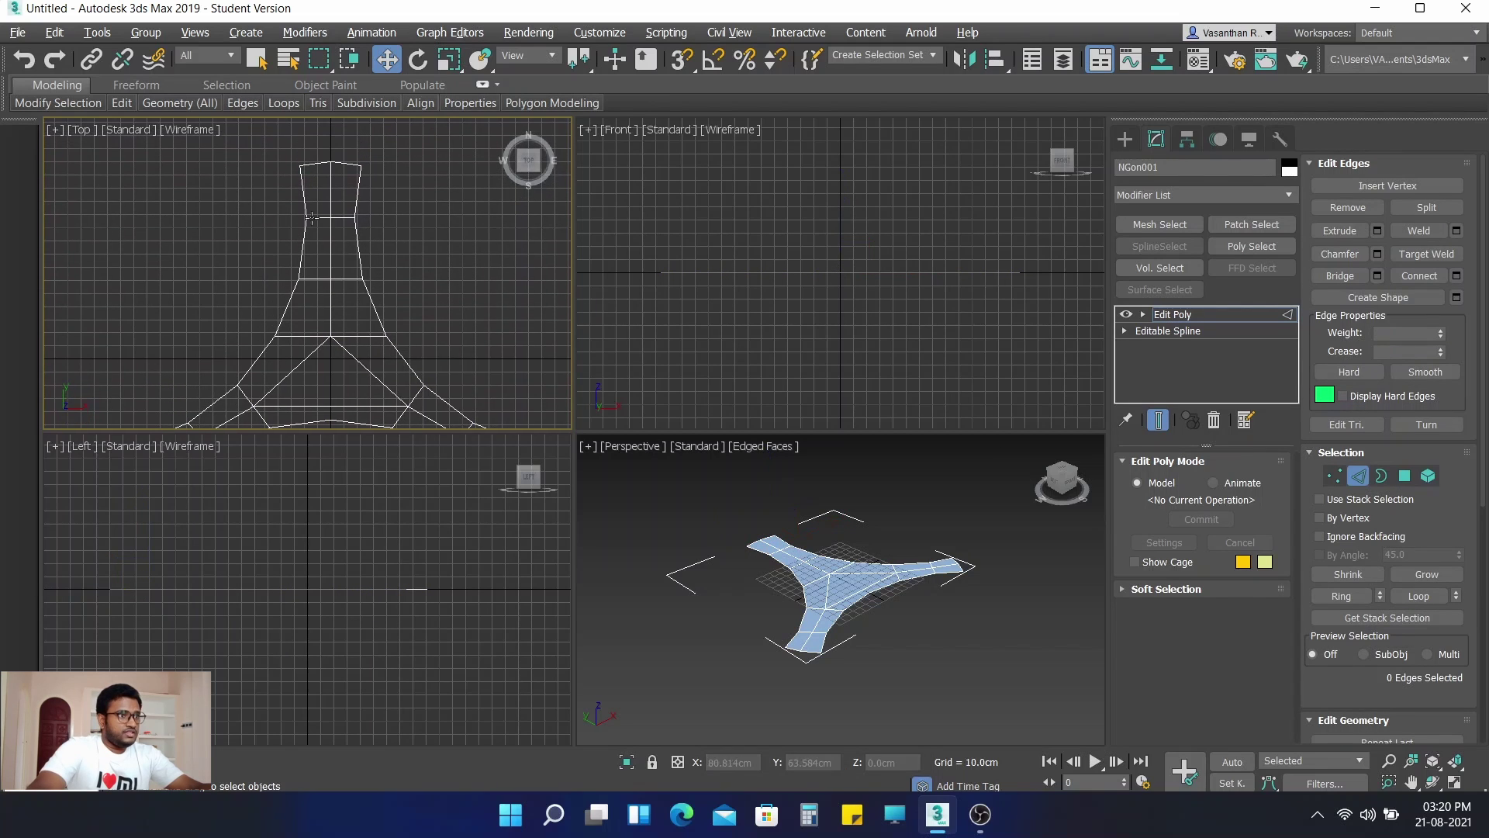
pyautogui.moveTo(330, 181); pyautogui.dragTo(324, 256)
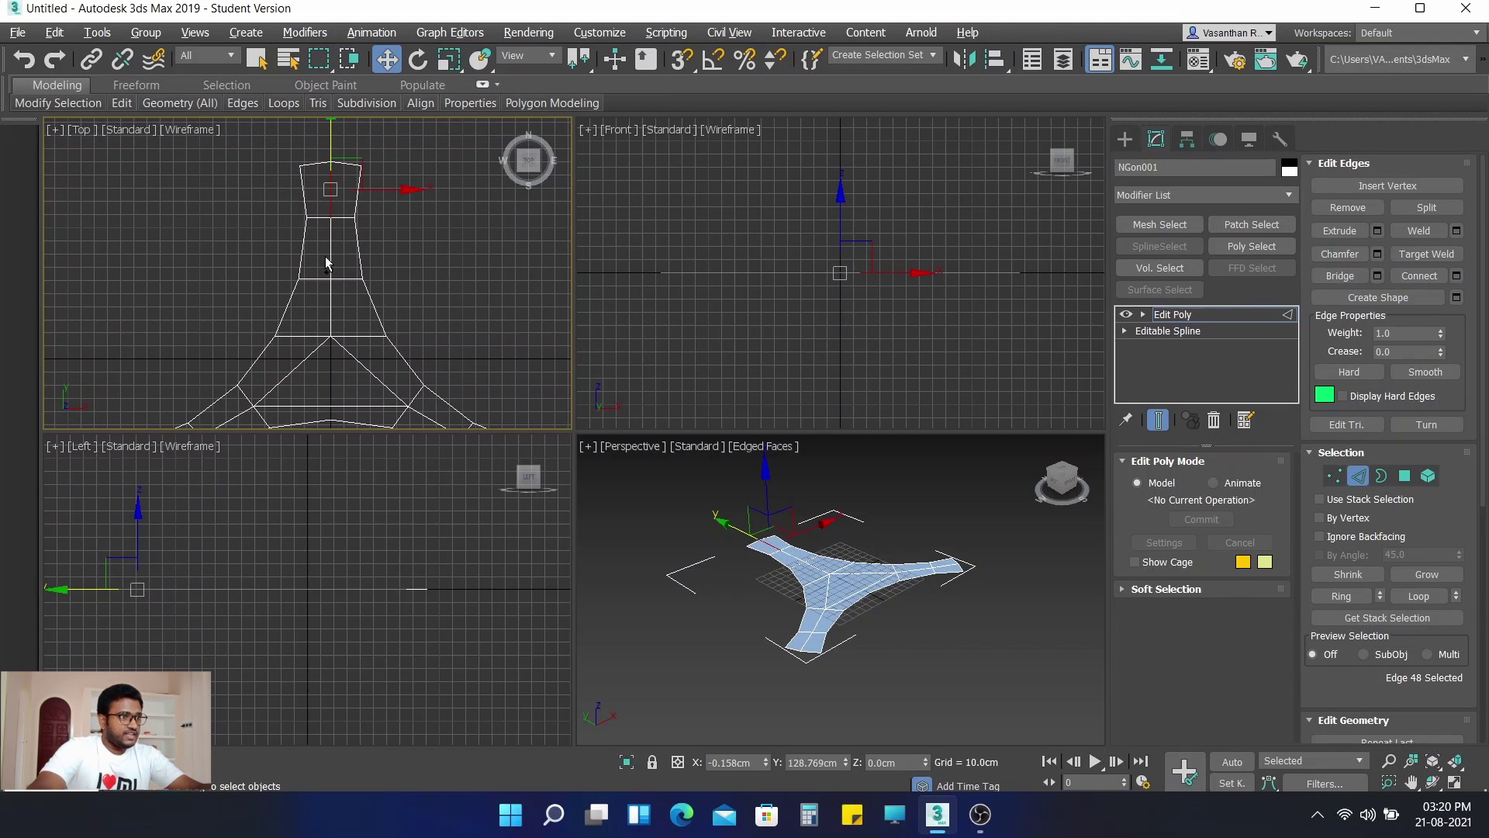
pyautogui.keyDown('ctrl'); pyautogui.click(330, 302); pyautogui.keyUp('ctrl')
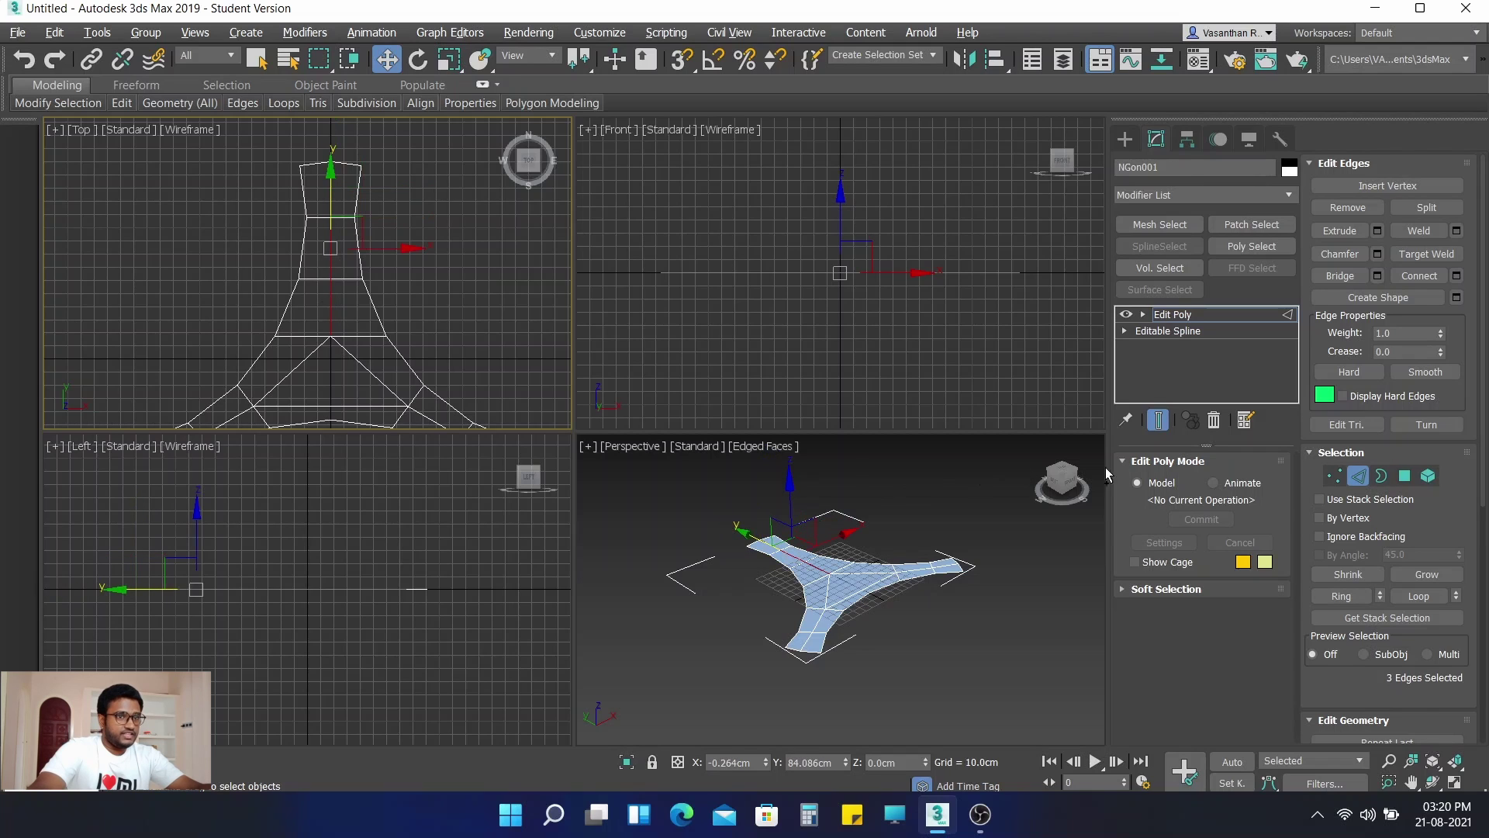
pyautogui.keyDown('ctrl'); pyautogui.click(290, 367); pyautogui.keyUp('ctrl')
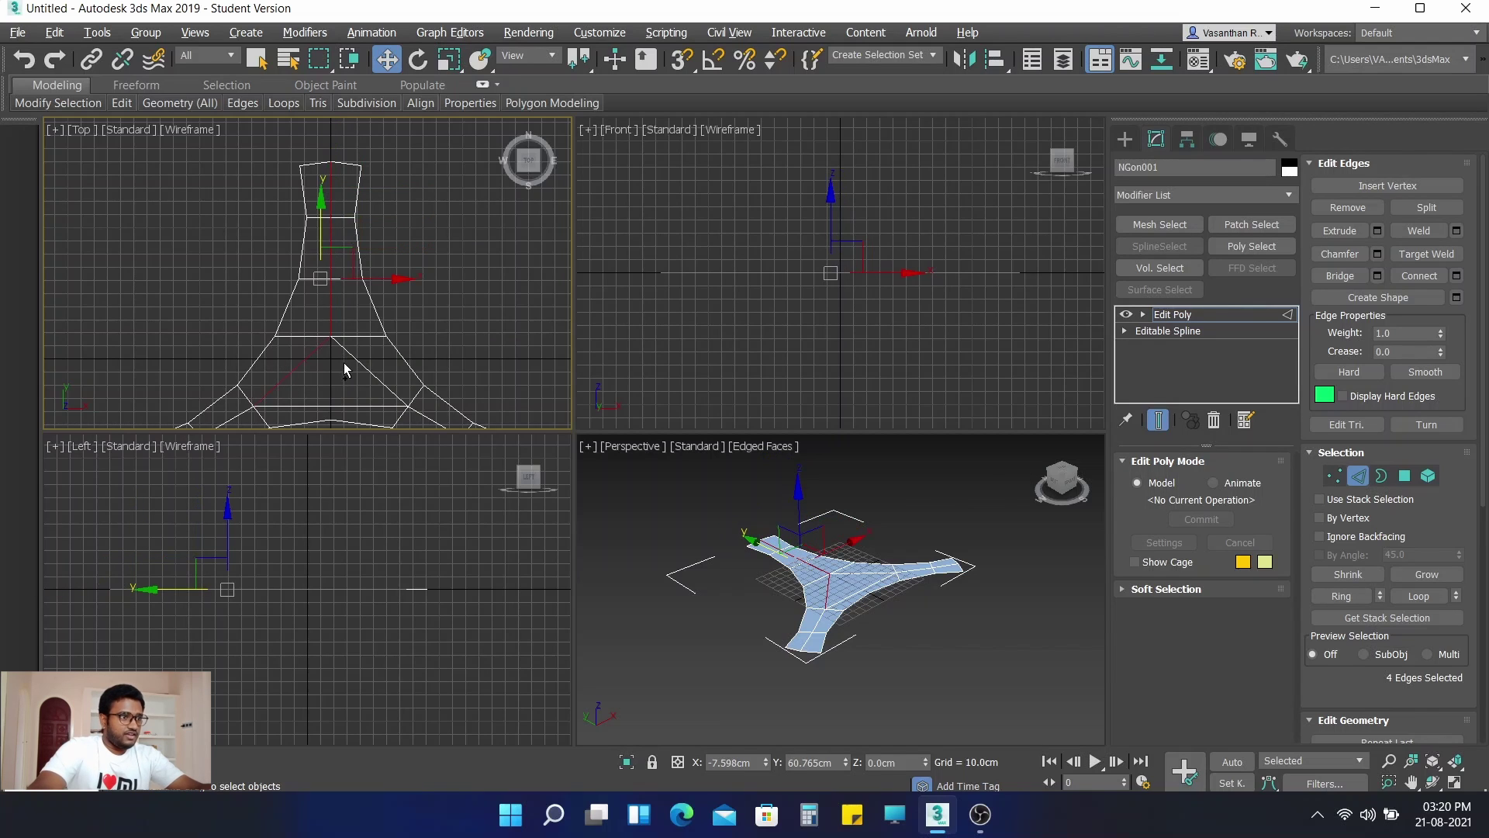
pyautogui.keyDown('ctrl'); pyautogui.click(357, 360); pyautogui.keyUp('ctrl')
# Step: Add the two centreline edges of each lower arm to the edge selection
pyautogui.moveTo(340, 377); pyautogui.dragTo(318, 245, button='middle')
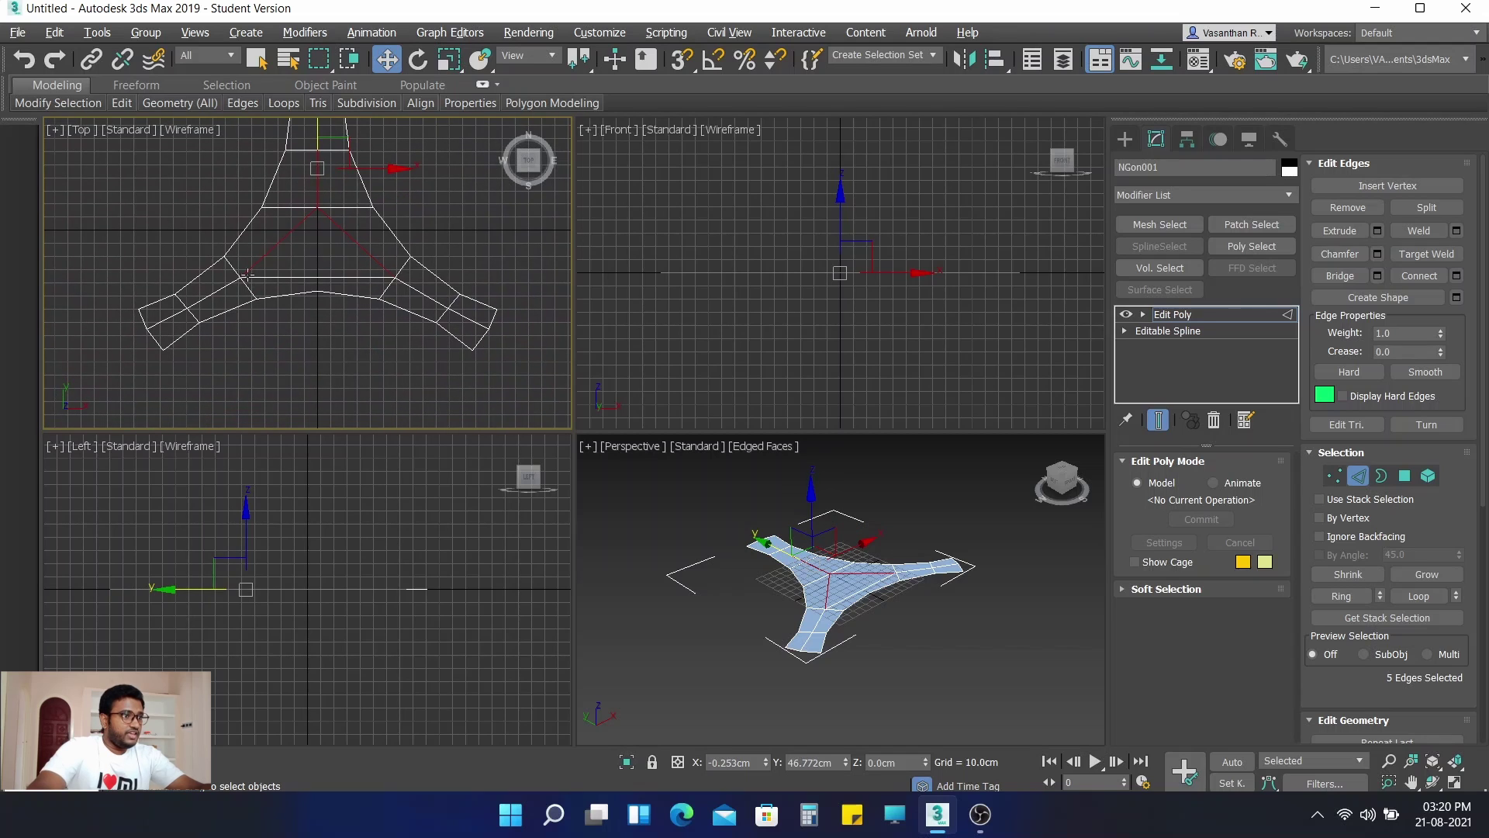
pyautogui.keyDown('ctrl'); pyautogui.click(175, 309); pyautogui.keyUp('ctrl')
pyautogui.keyDown('ctrl'); pyautogui.click(363, 272); pyautogui.keyUp('ctrl')
pyautogui.keyDown('ctrl'); pyautogui.click(412, 288); pyautogui.keyUp('ctrl')
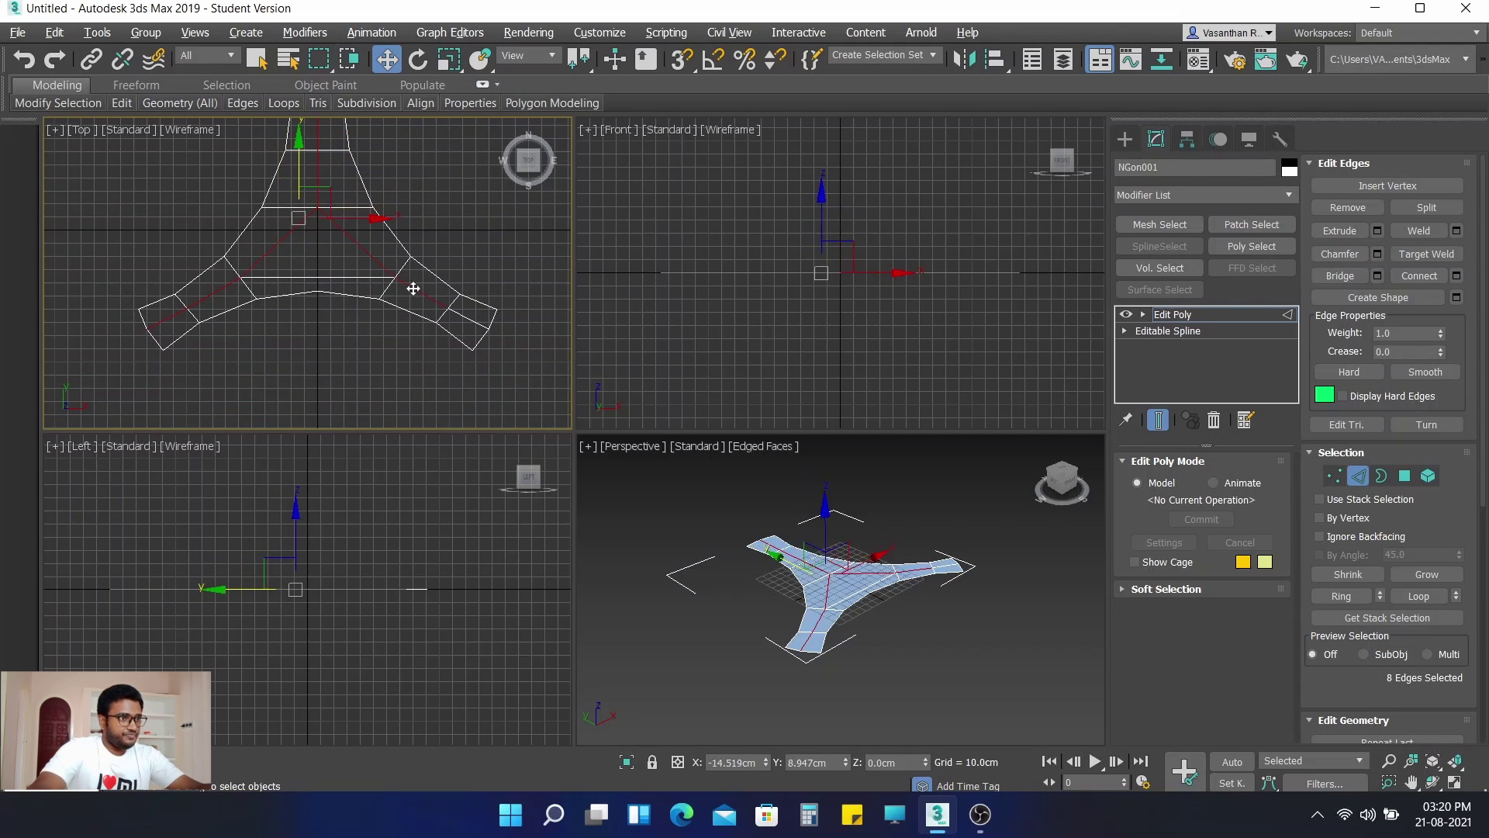
pyautogui.keyDown('ctrl'); pyautogui.click(460, 314); pyautogui.keyUp('ctrl')
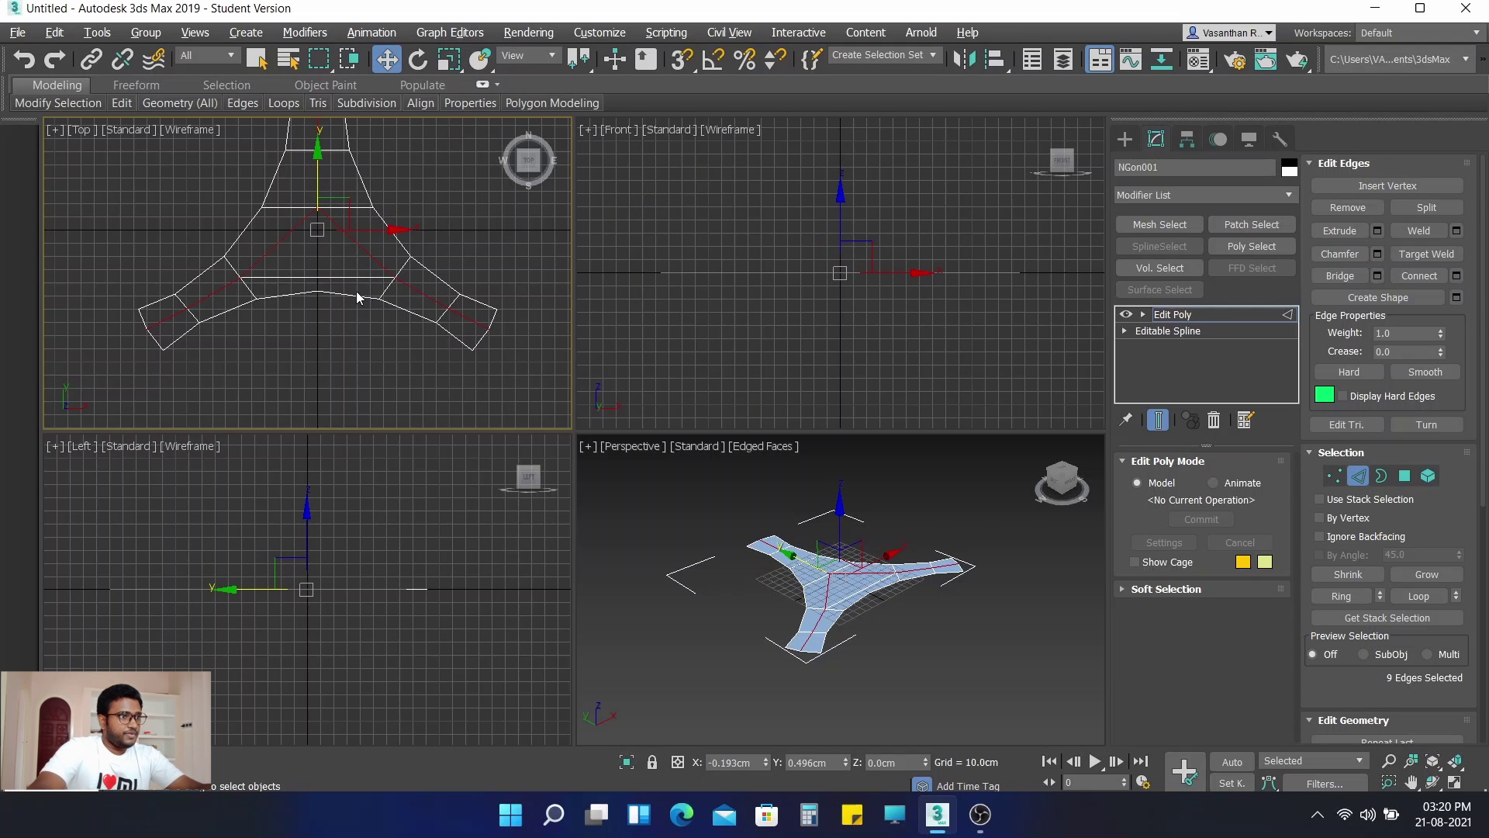
# Step: Cut an edge from the vertex at the middle of the top arm's base straight down to the midpoint vertex of the lower outline
pyautogui.scroll(3, 309, 232)
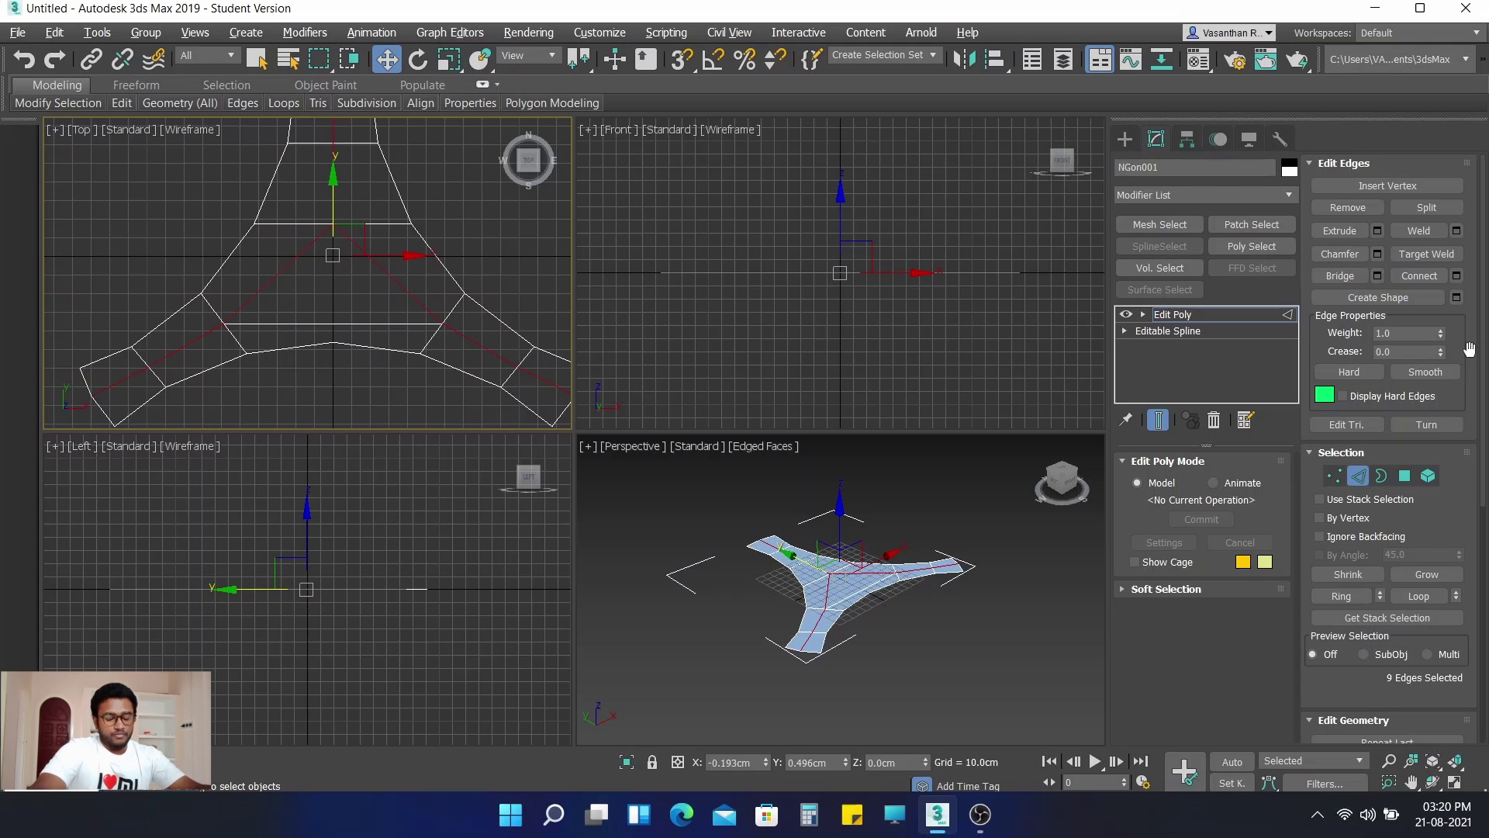
pyautogui.scroll(-5, 1447, 264)
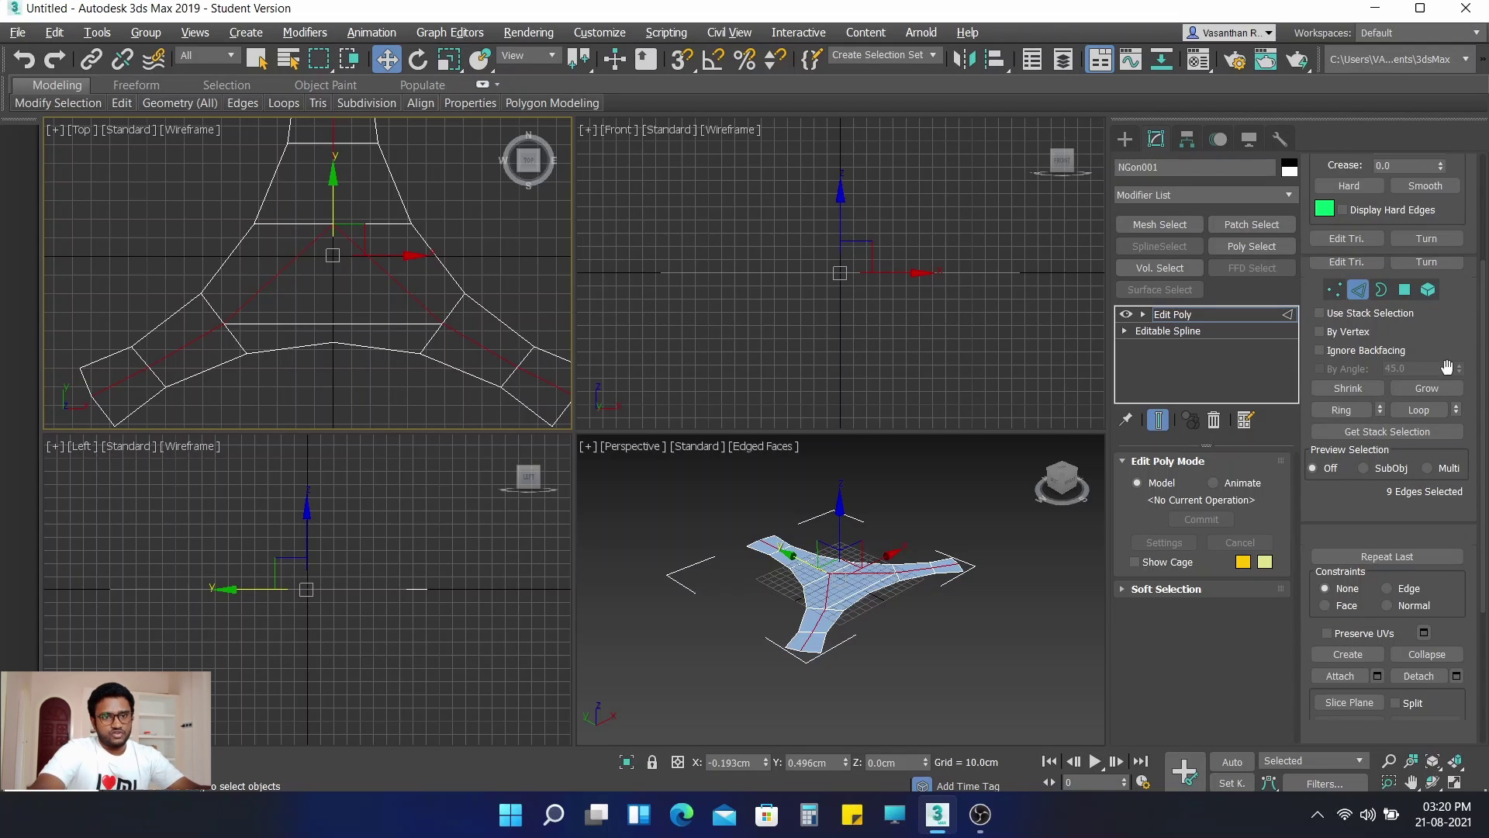
pyautogui.scroll(4, 1447, 443)
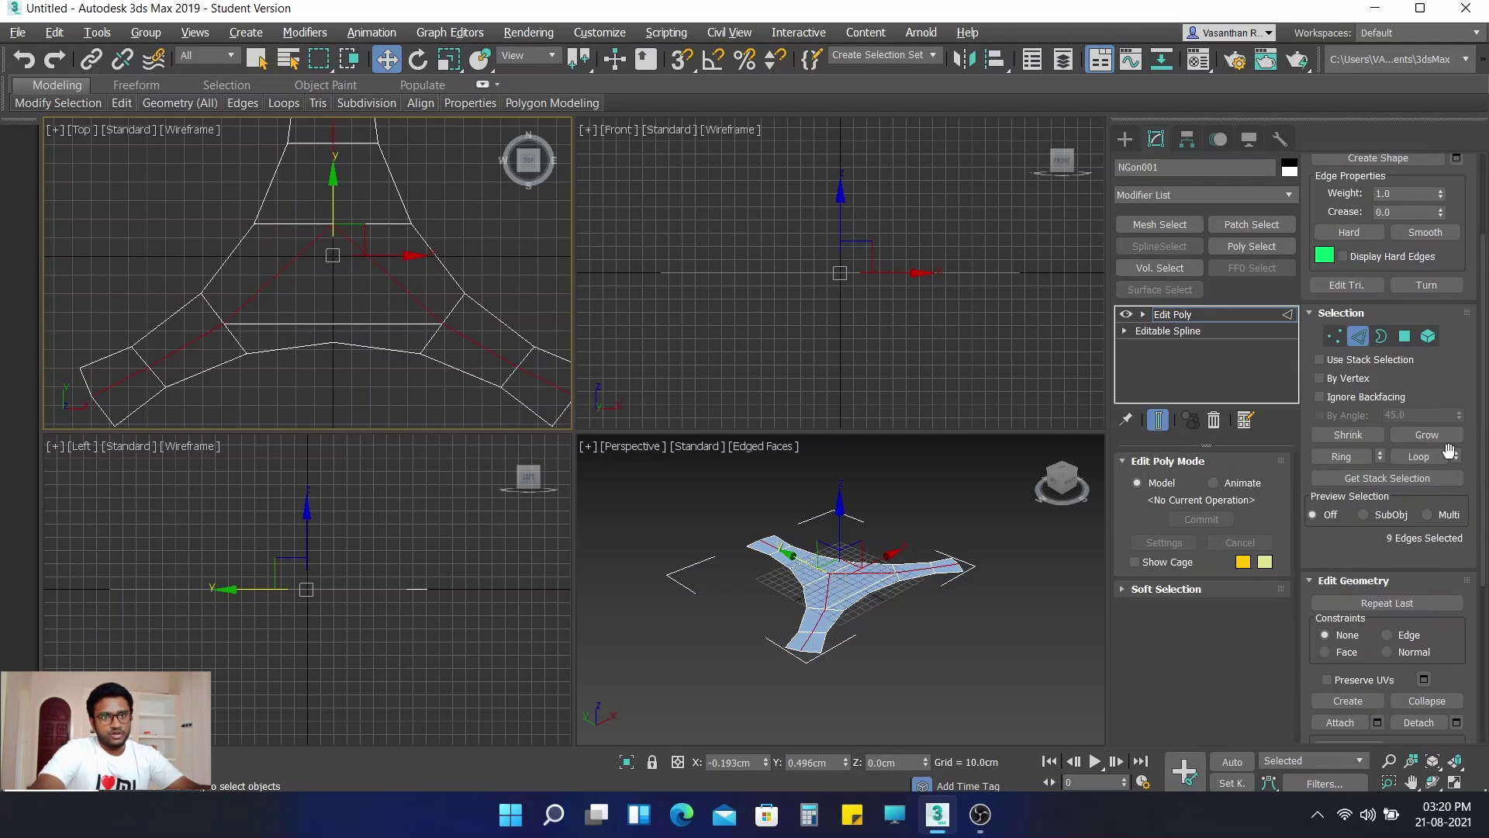
pyautogui.scroll(-5, 1445, 446)
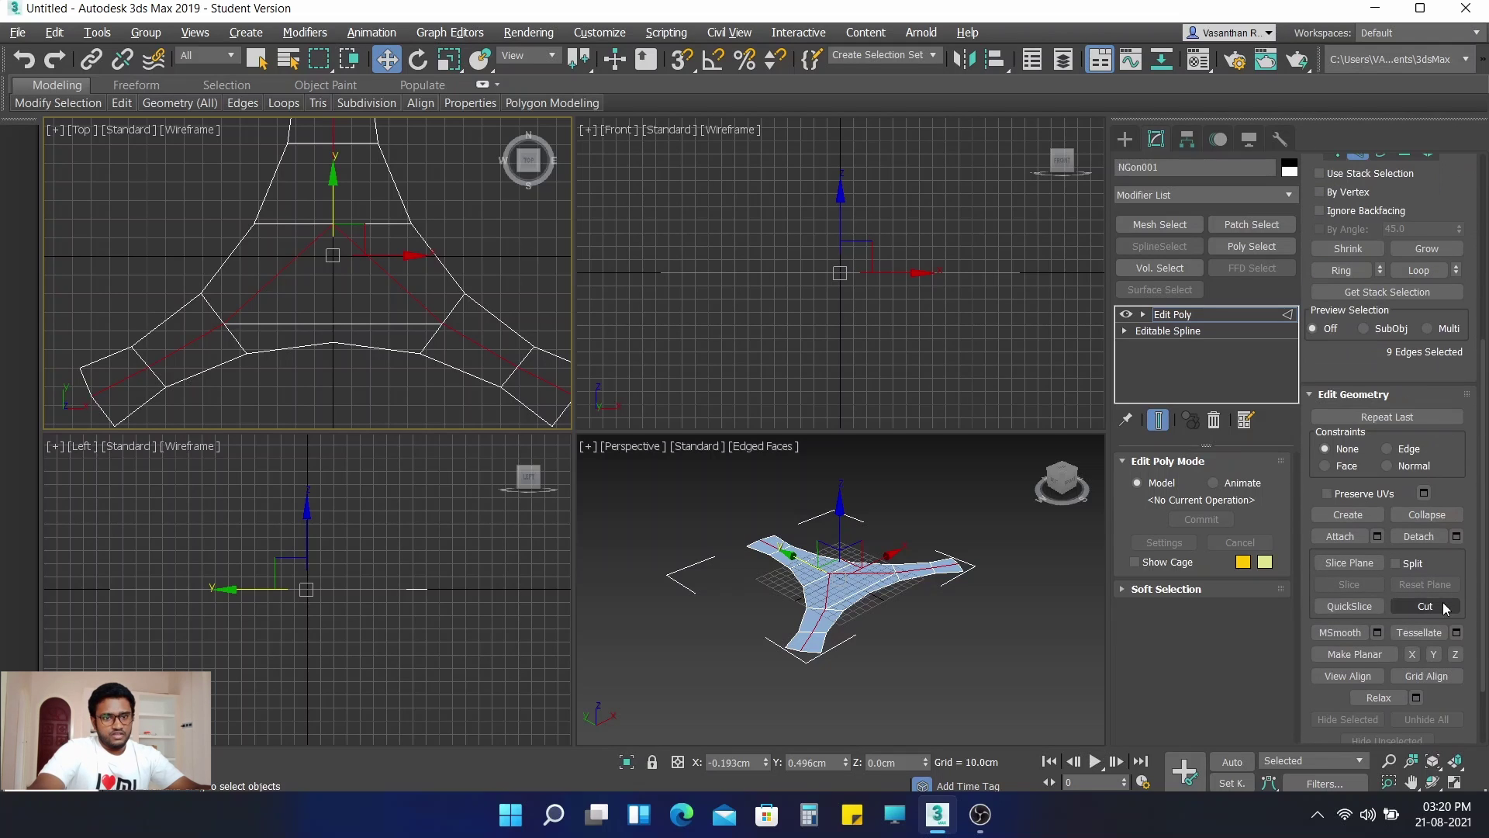
pyautogui.click(1433, 605)
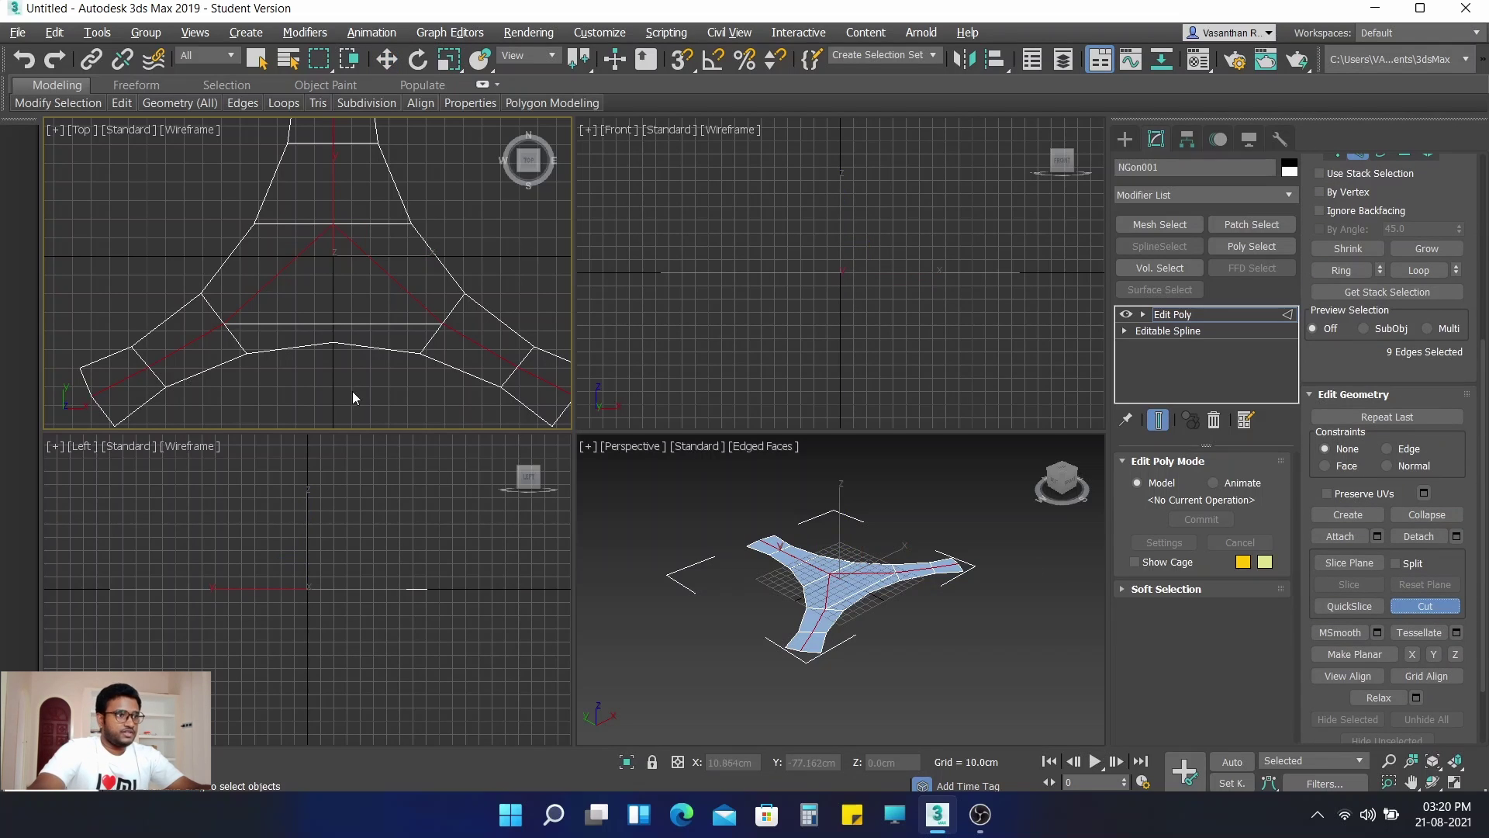
pyautogui.click(334, 223)
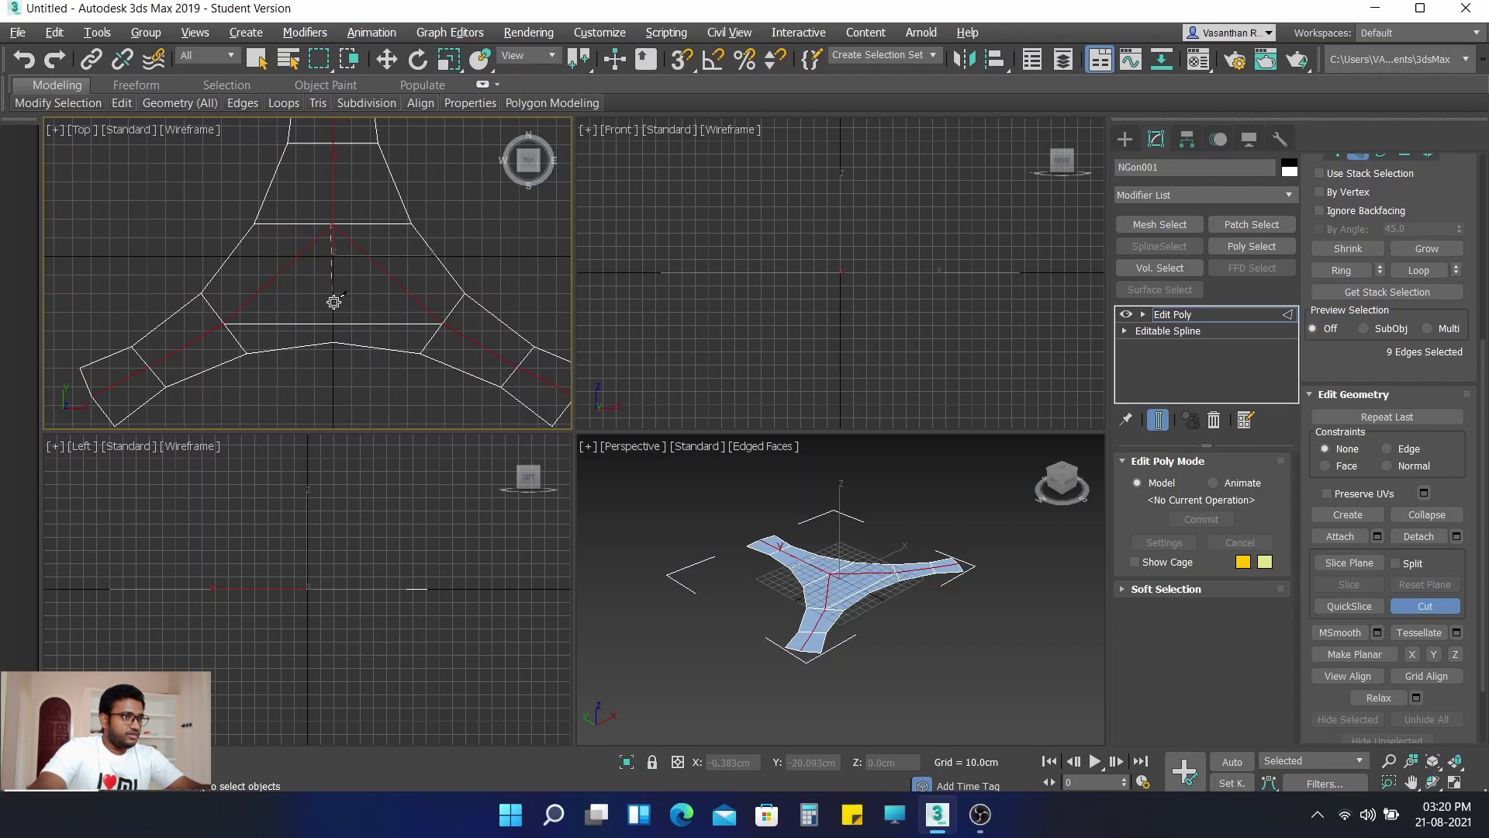
pyautogui.click(334, 344)
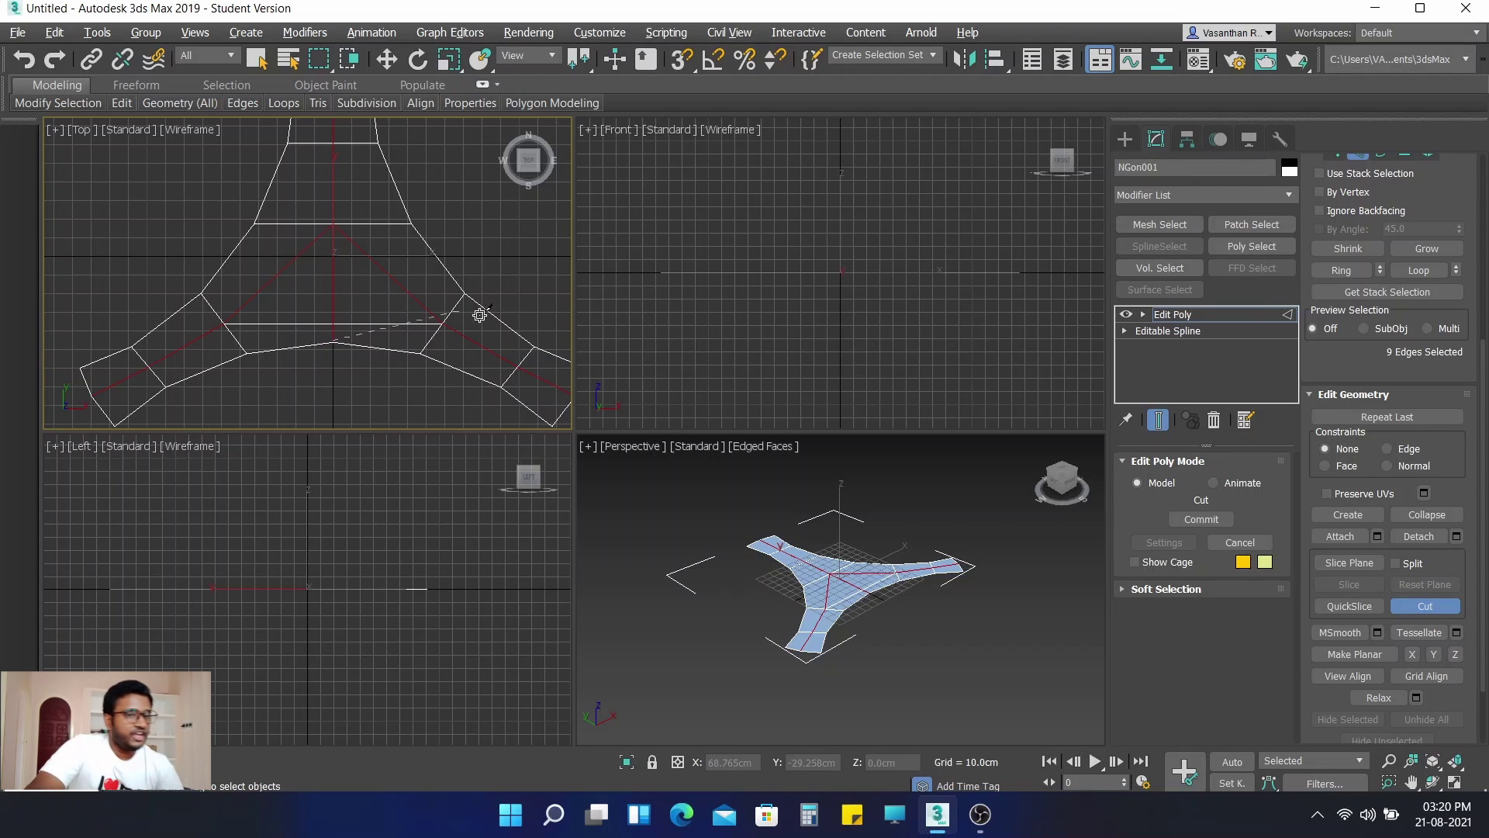
pyautogui.click(1427, 605)
# Step: Clear the edge selection on the three-armed shape
pyautogui.scroll(-3, 449, 314)
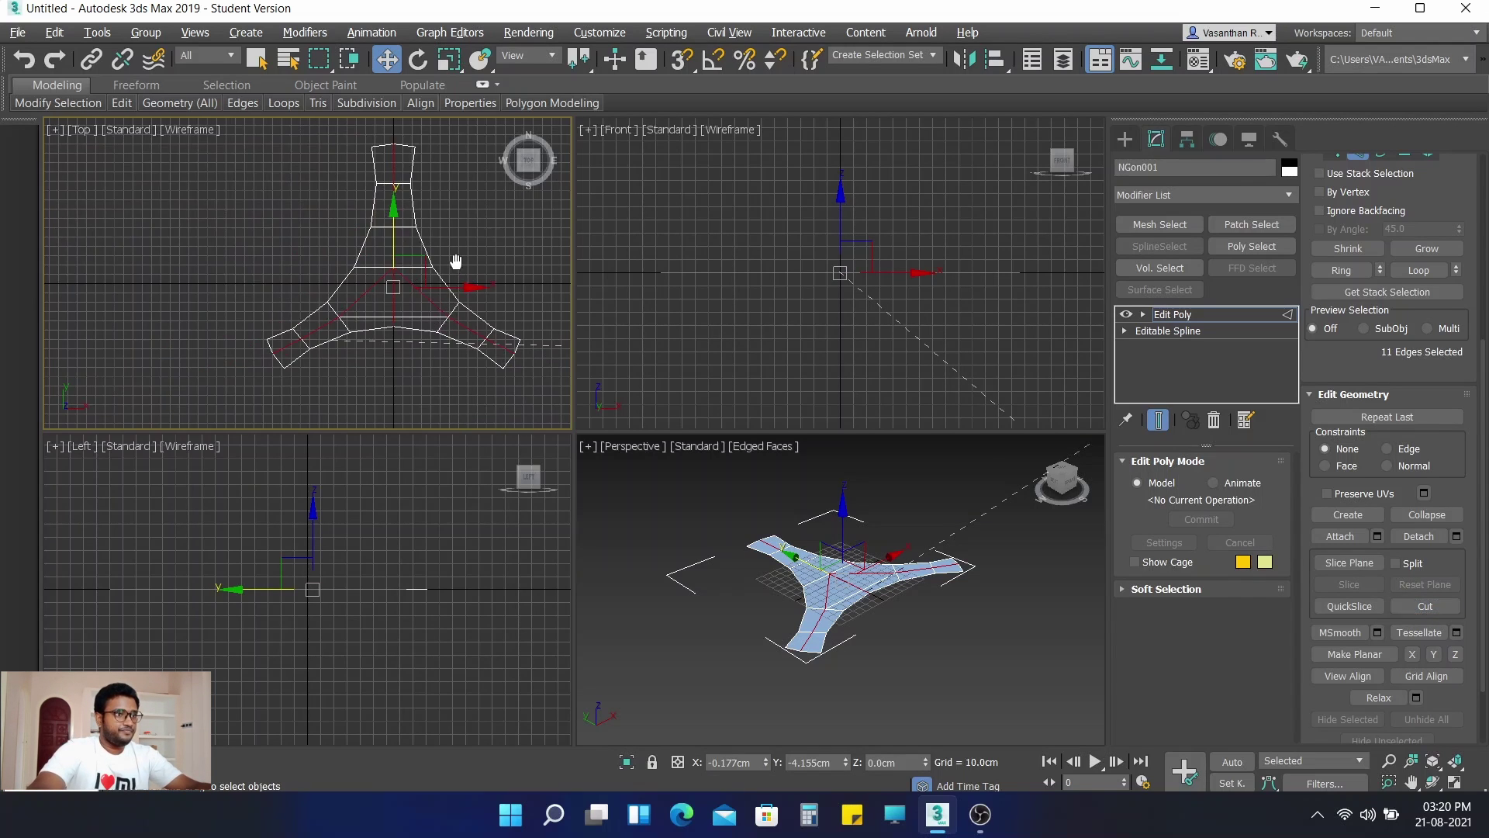
pyautogui.scroll(-2, 423, 279)
pyautogui.scroll(3, 770, 534)
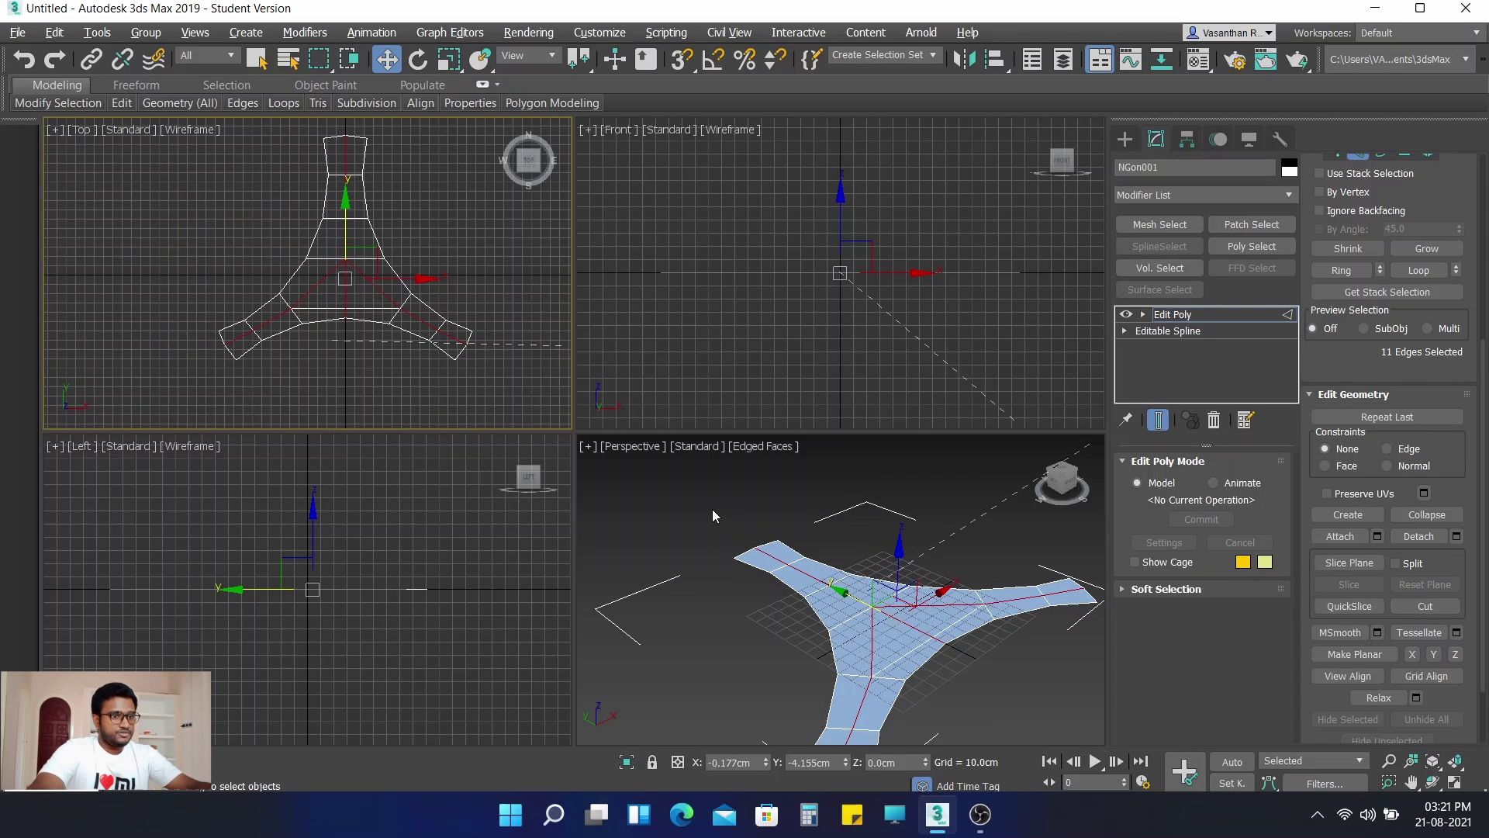
pyautogui.click(729, 511)
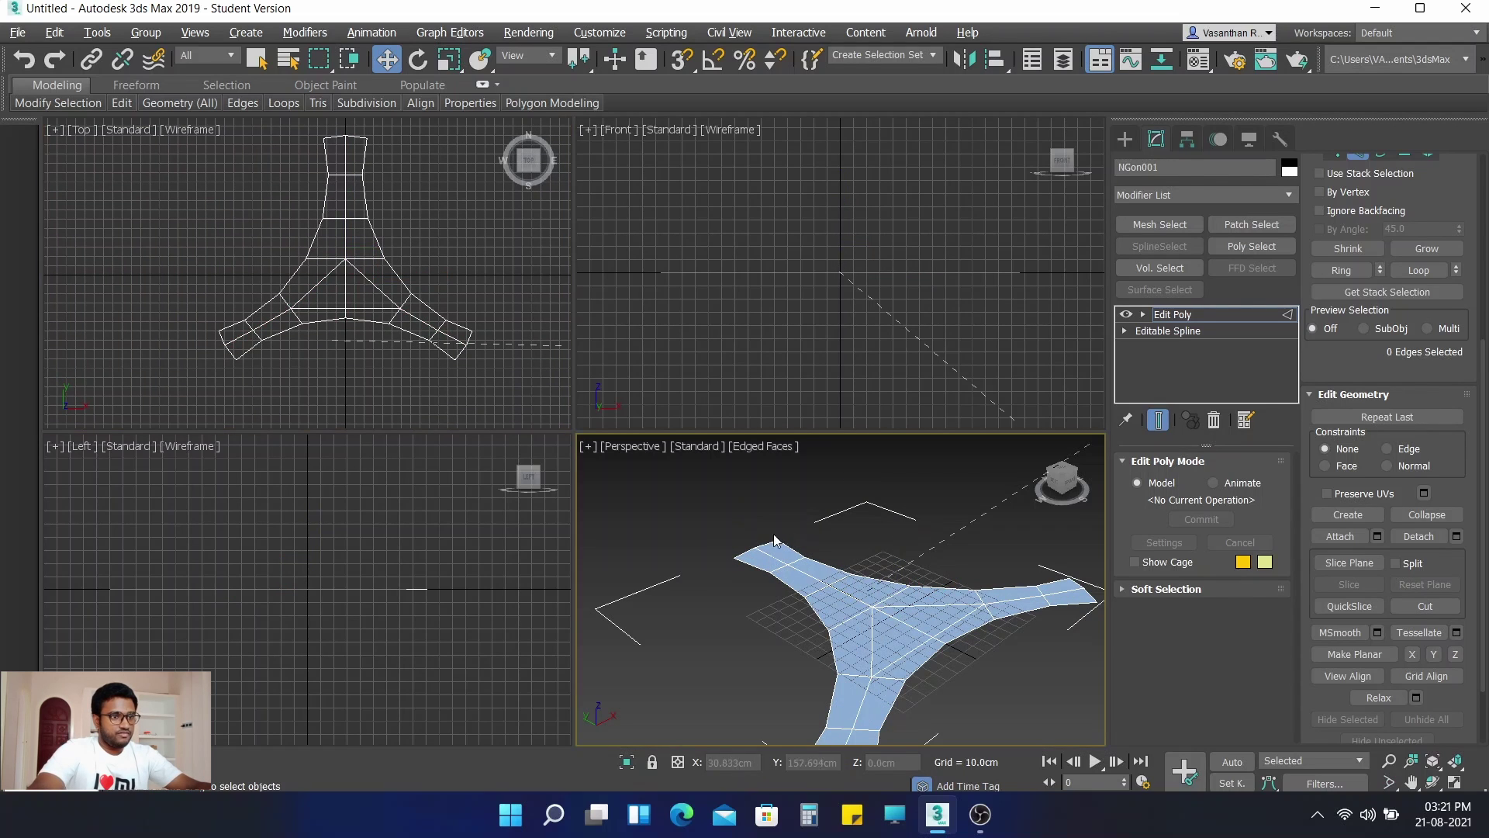
pyautogui.scroll(-3, 789, 540)
pyautogui.moveTo(788, 539); pyautogui.dragTo(773, 525, button='middle')
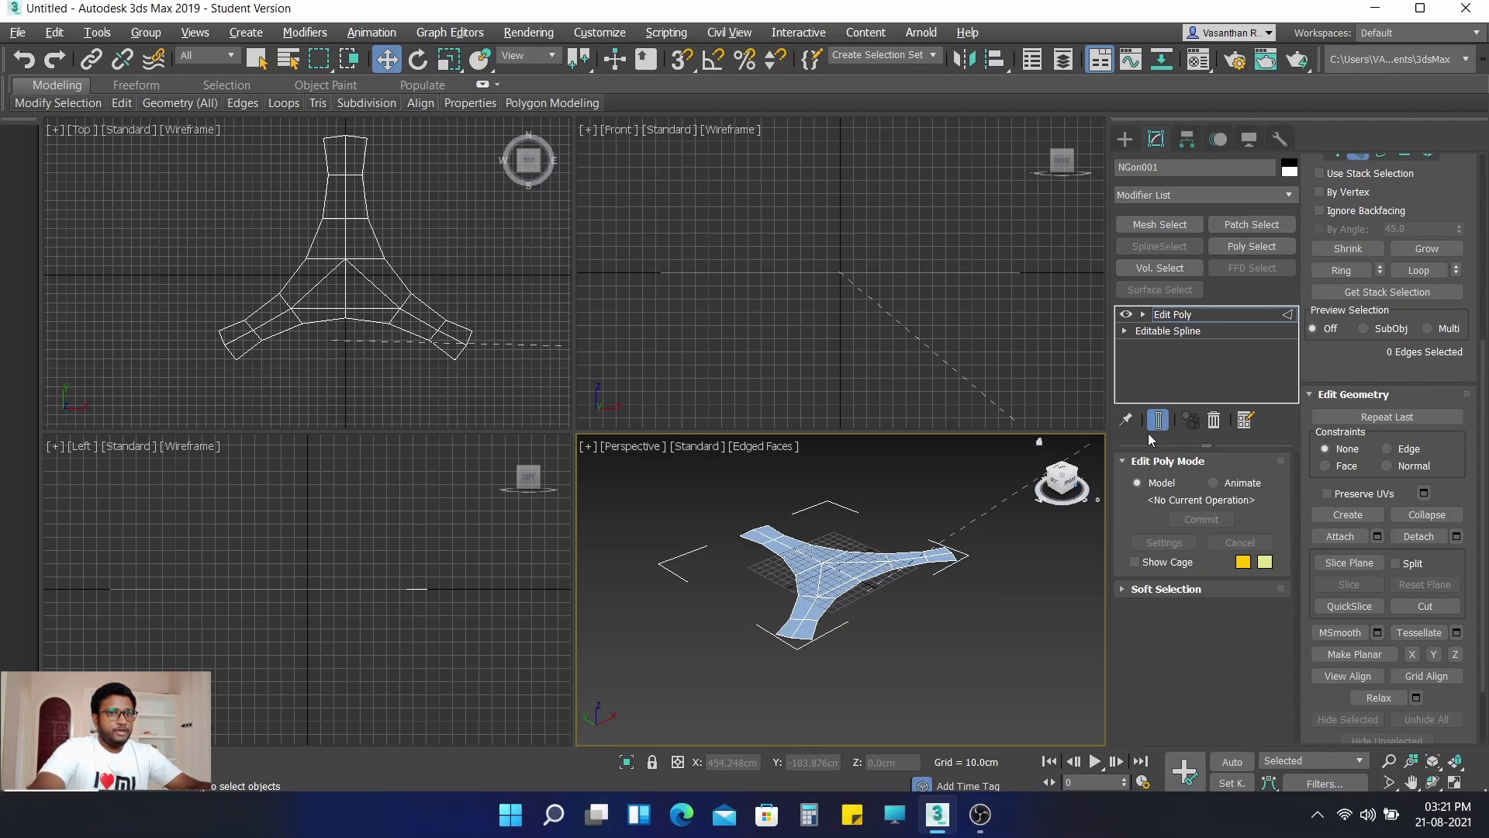
# Step: Deselect the three-armed shape and draw a three-sided NGon with a radius of about 140 cm around its centre in the Top view
pyautogui.click(1123, 138)
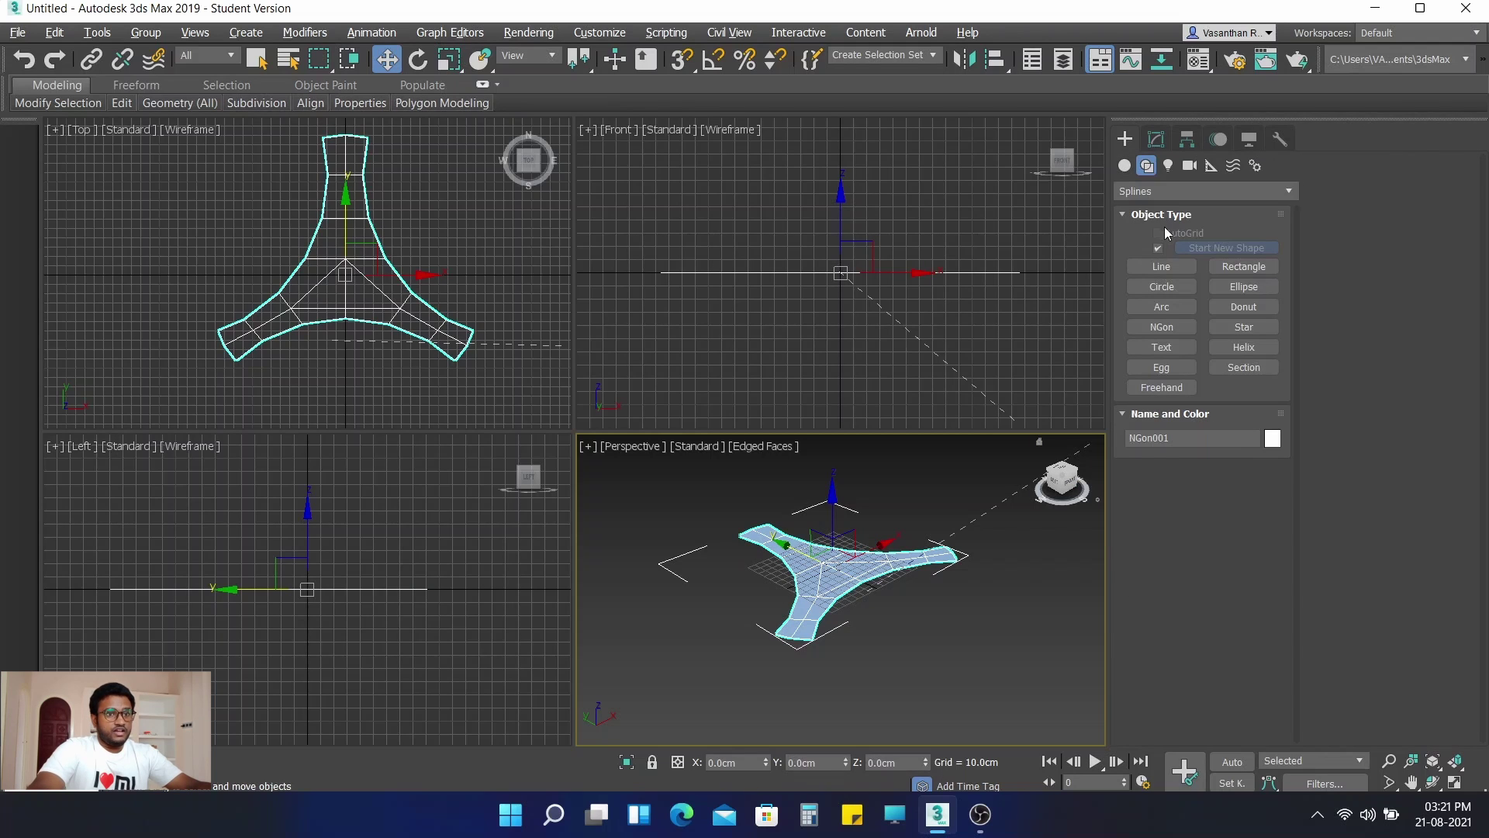
pyautogui.click(1161, 327)
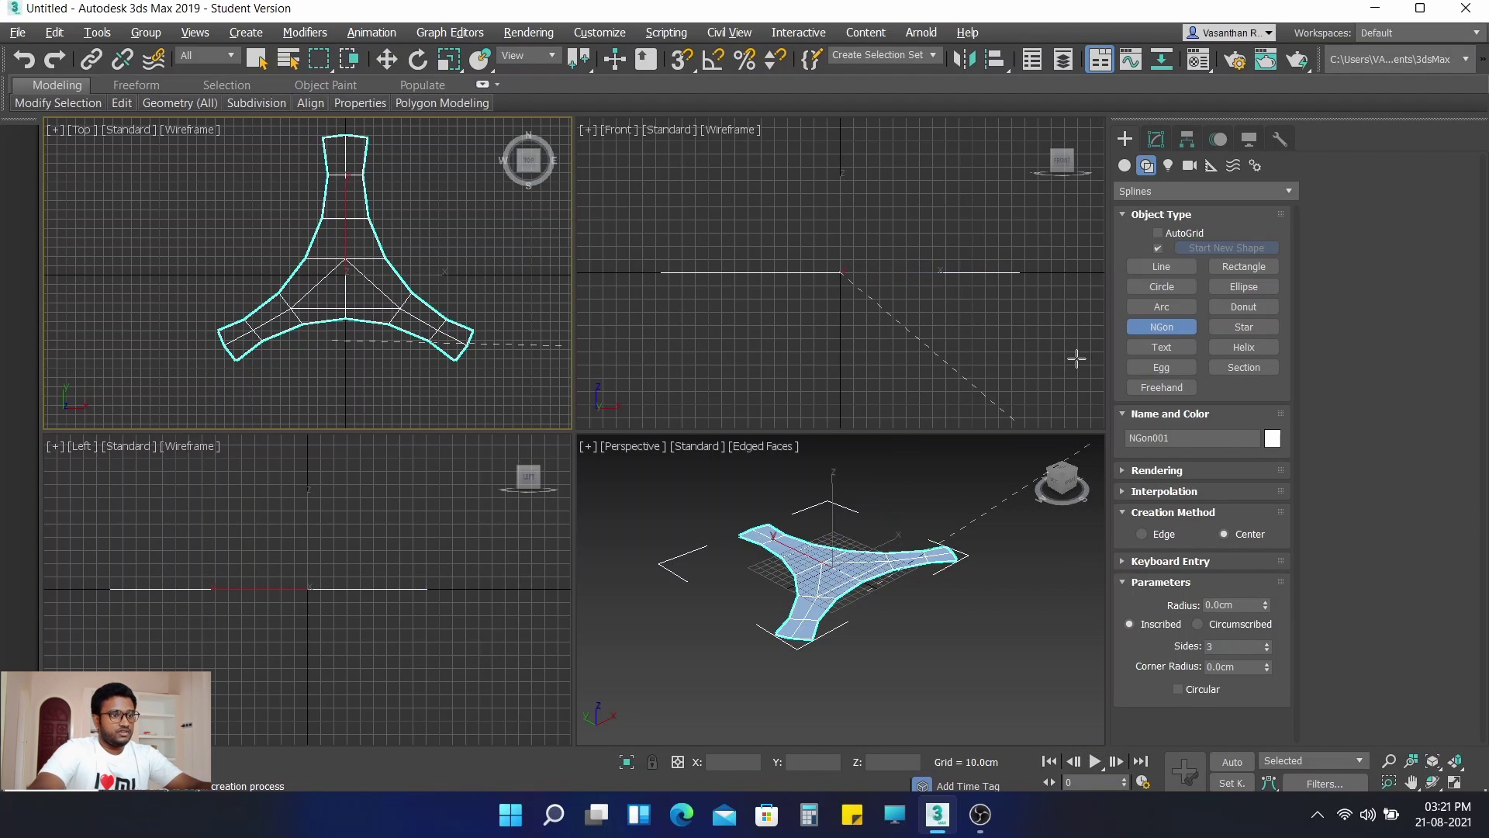
pyautogui.rightClick(1005, 372)
pyautogui.click(923, 509)
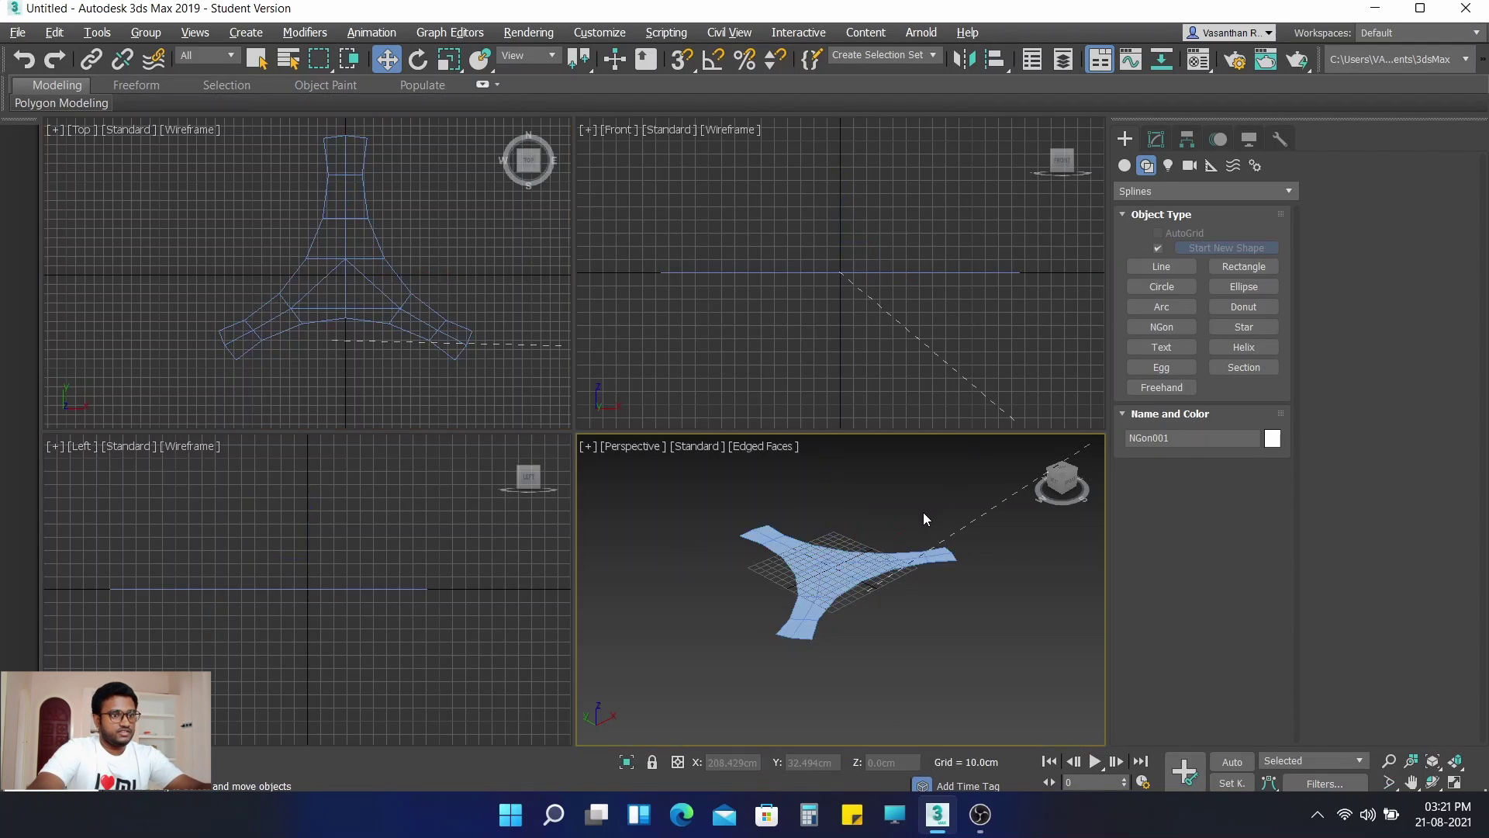
pyautogui.click(1163, 327)
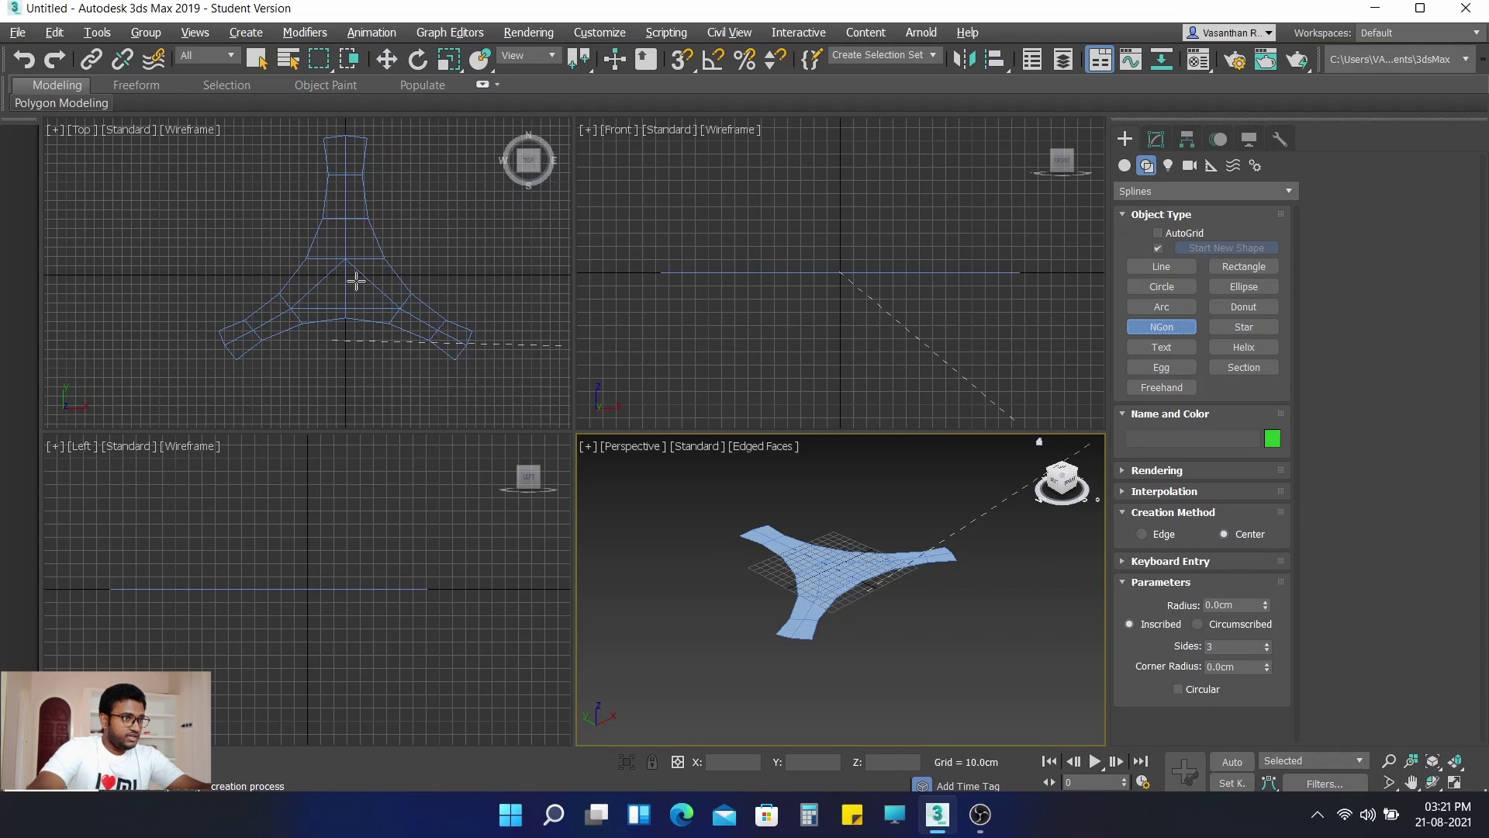
pyautogui.scroll(2, 345, 273)
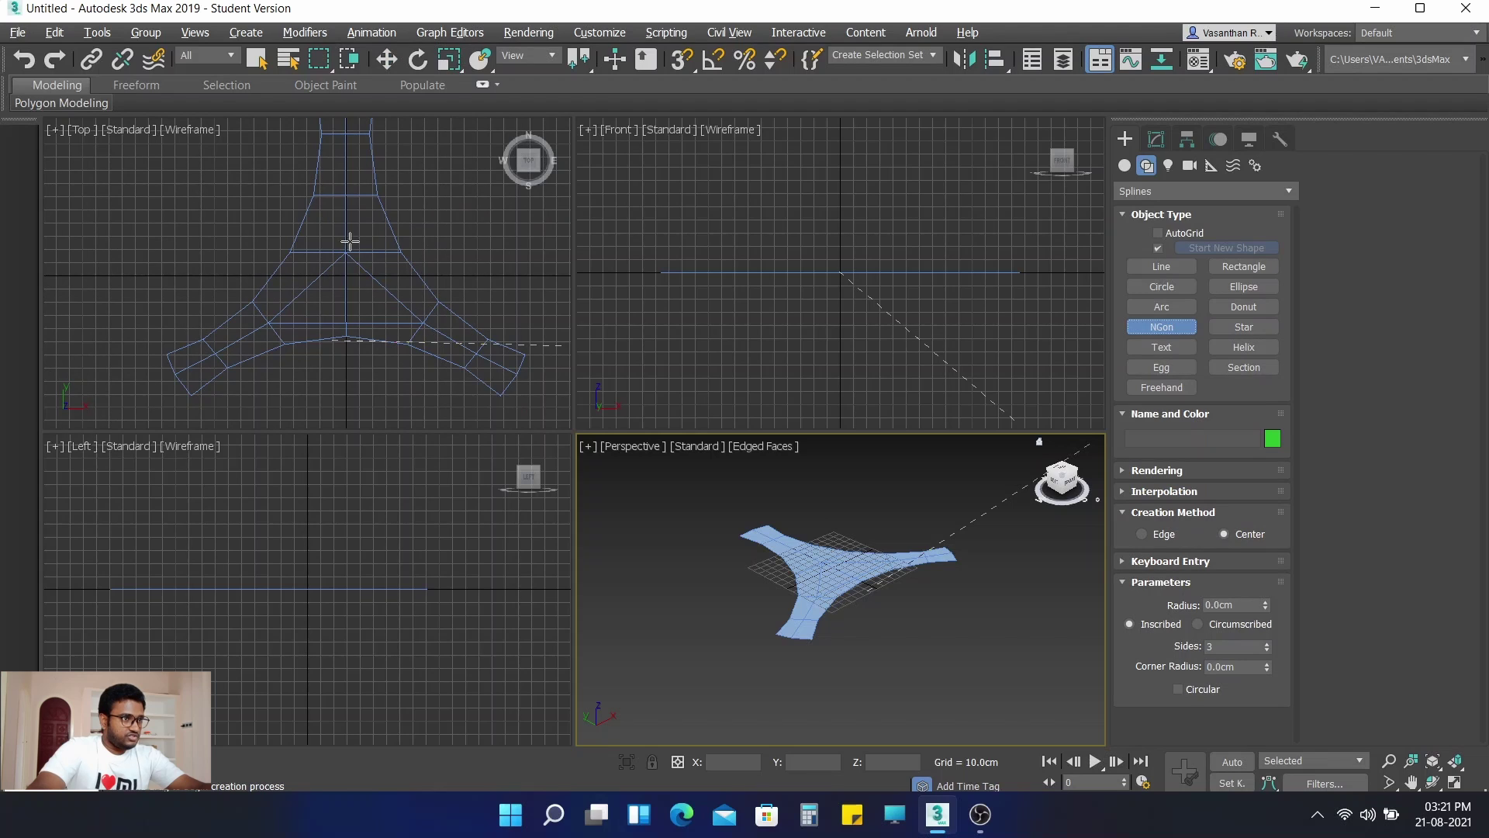
pyautogui.moveTo(345, 274); pyautogui.dragTo(459, 420)
pyautogui.scroll(-2, 422, 233)
pyautogui.moveTo(485, 199); pyautogui.dragTo(432, 227, button='middle')
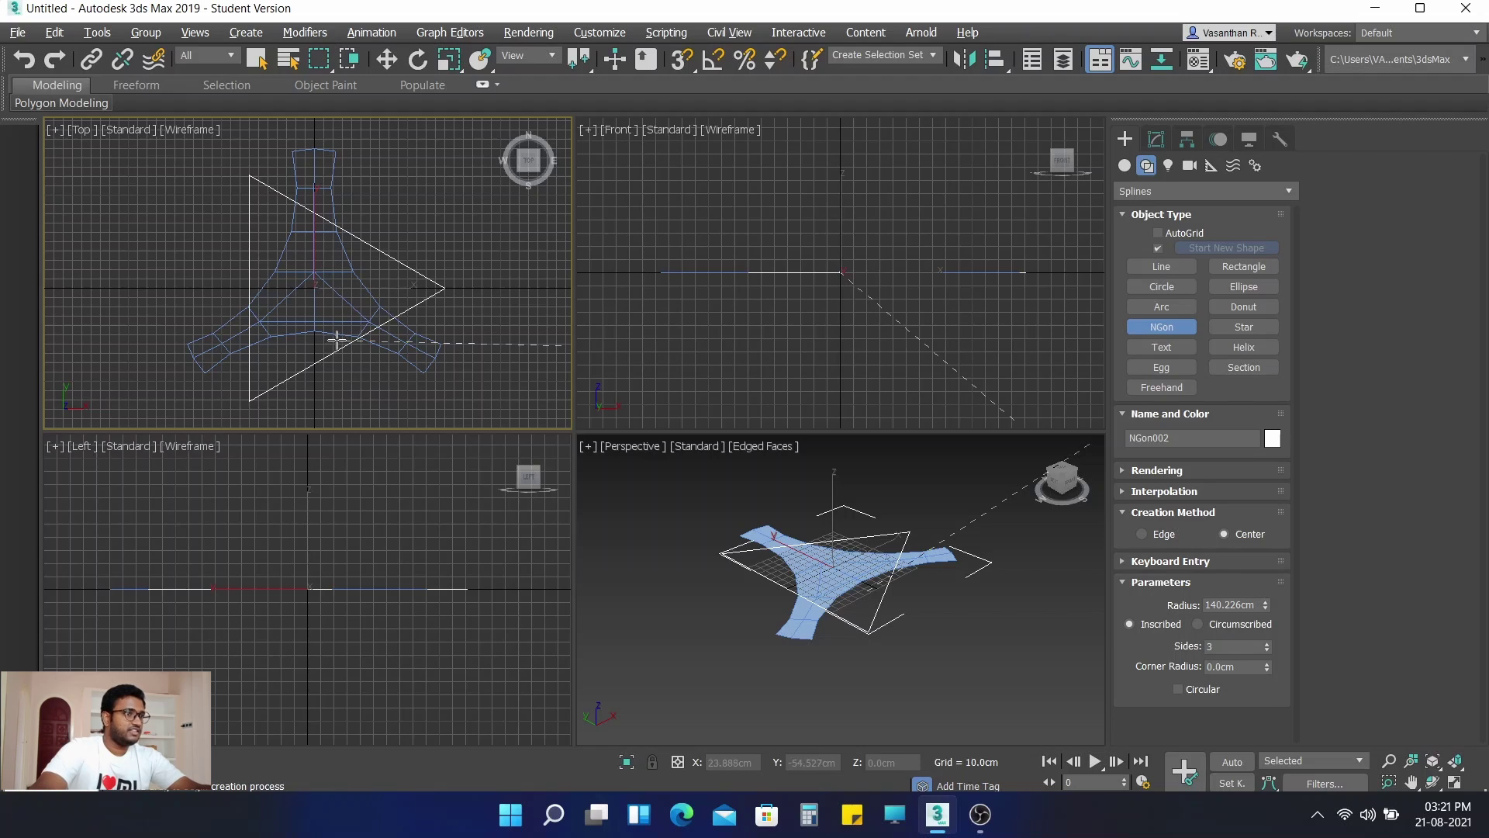
# Step: Position the new NGon at X 0 and Y 0 using exact move values
pyautogui.rightClick(386, 62)
pyautogui.write('0')
pyautogui.press('Return')
pyautogui.doubleClick(681, 394)
pyautogui.write('0')
pyautogui.press('Return')
pyautogui.click(856, 327)
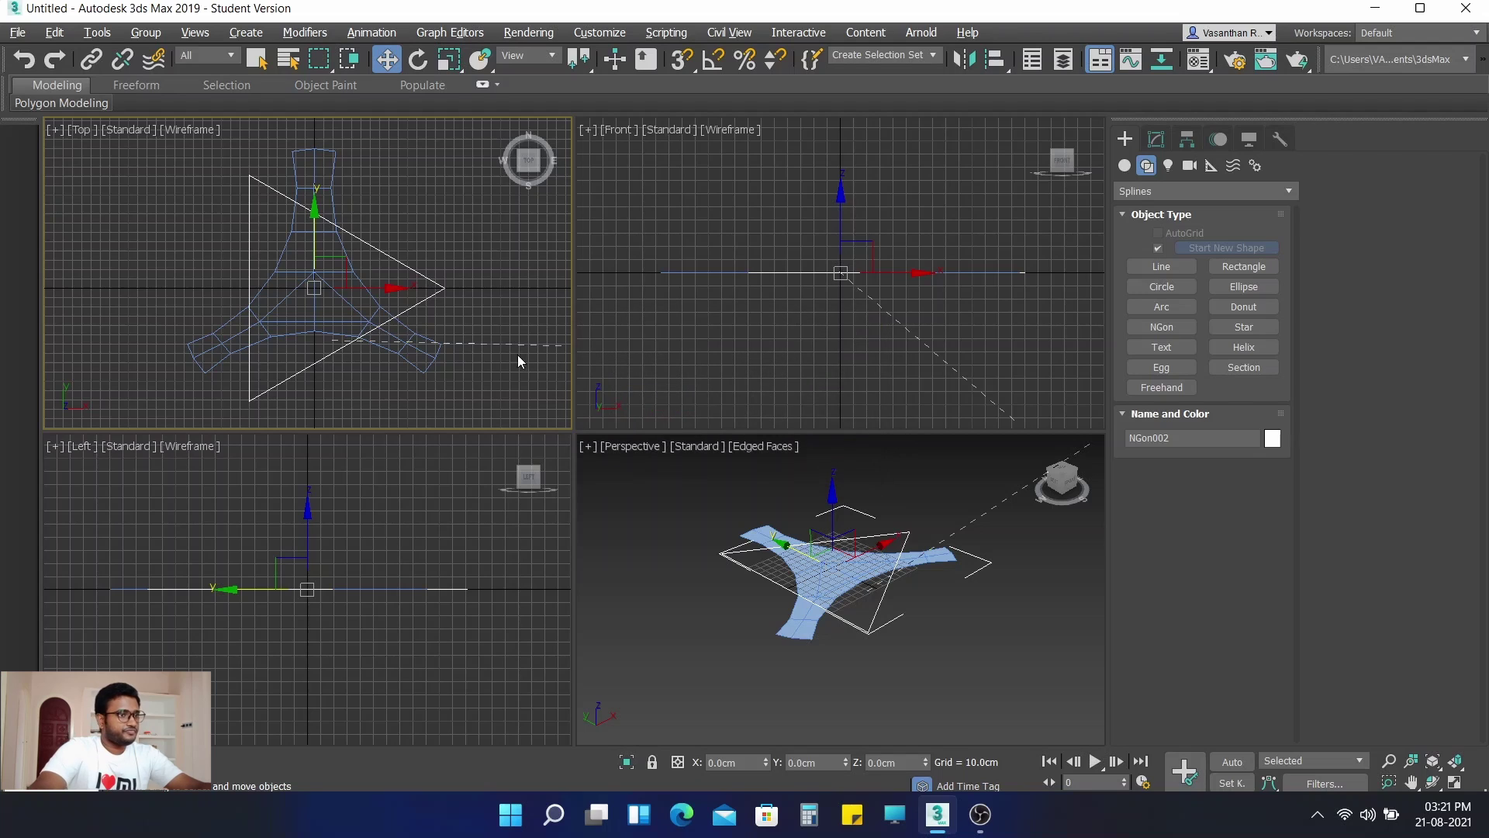
# Step: Set the new NGon's radius to 150 cm and its number of sides to 24
pyautogui.click(1156, 141)
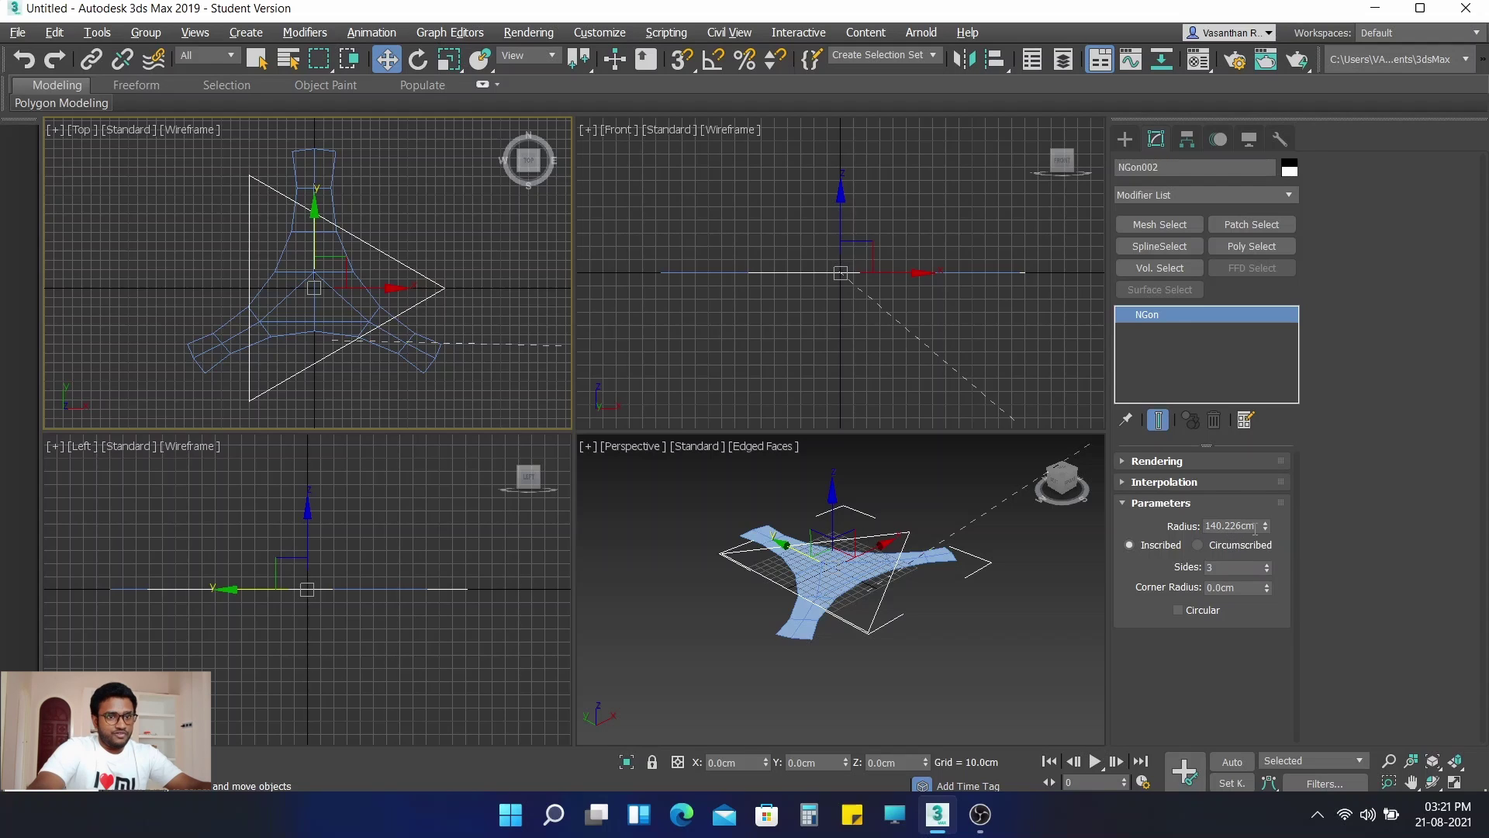
pyautogui.moveTo(1257, 526); pyautogui.dragTo(1213, 518)
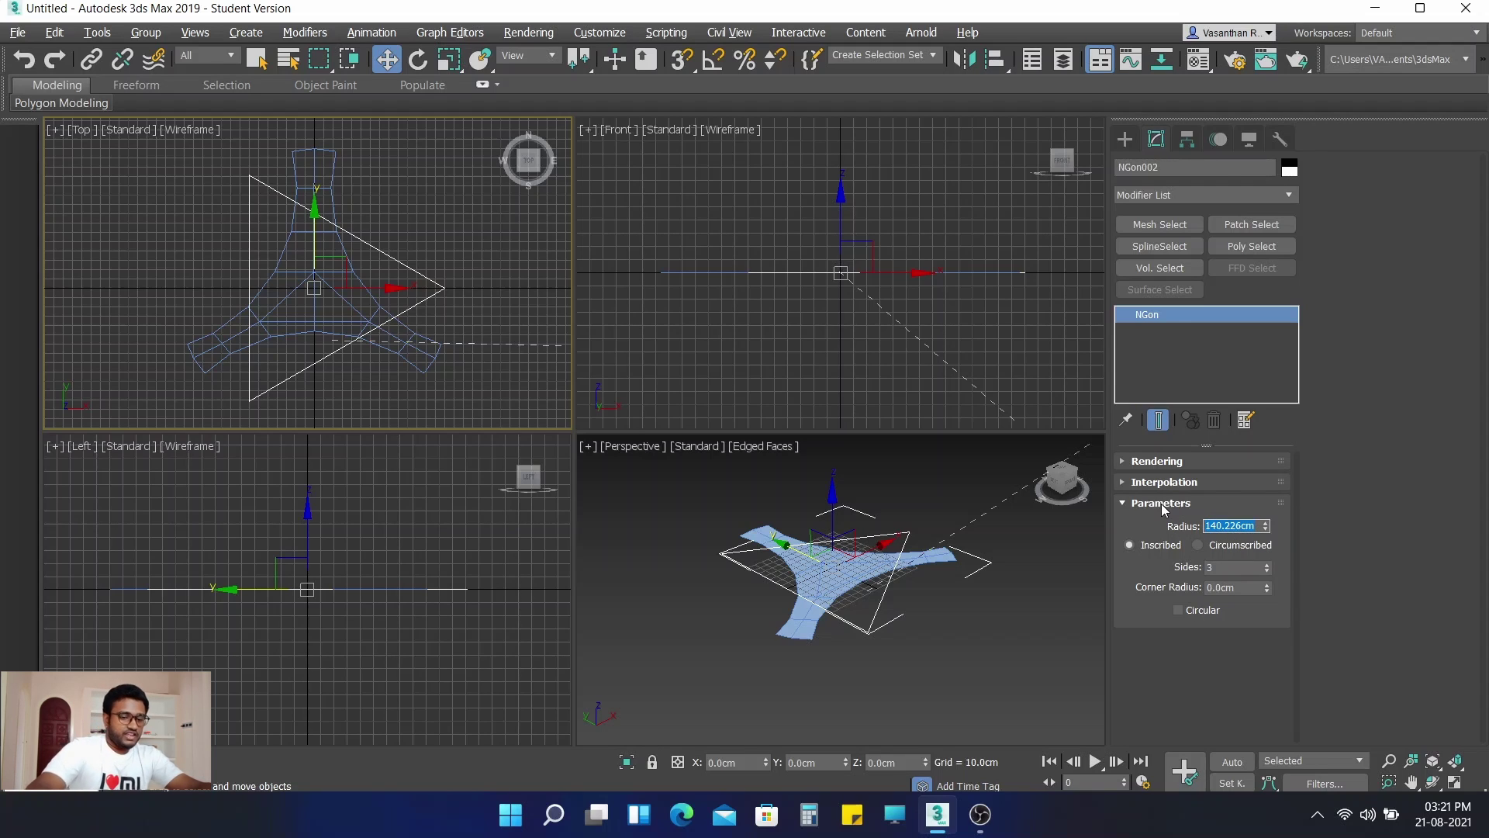
pyautogui.press('BackSpace')
pyautogui.write('150')
pyautogui.press('Return')
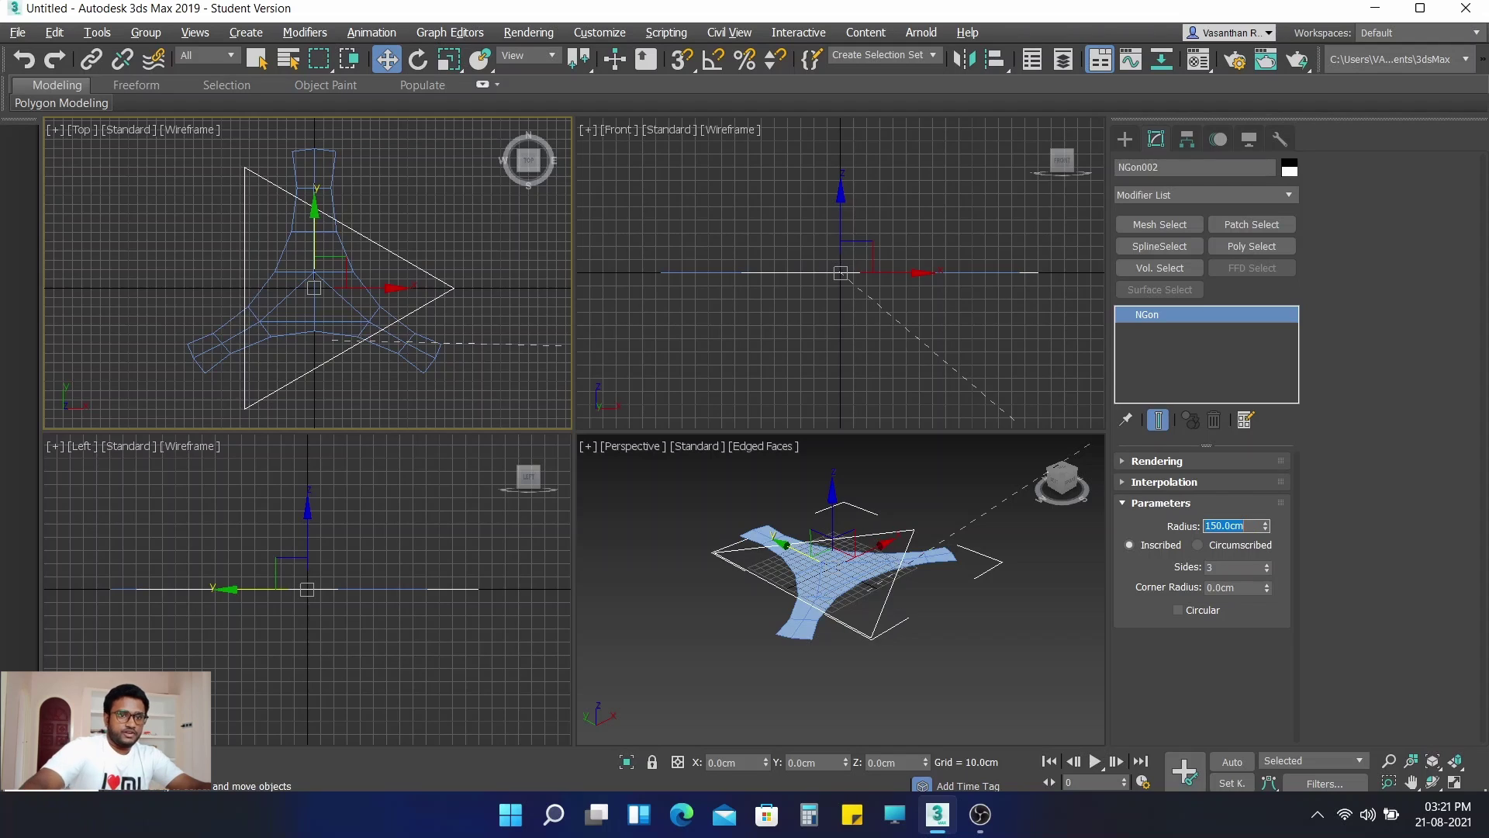
pyautogui.press('Tab')
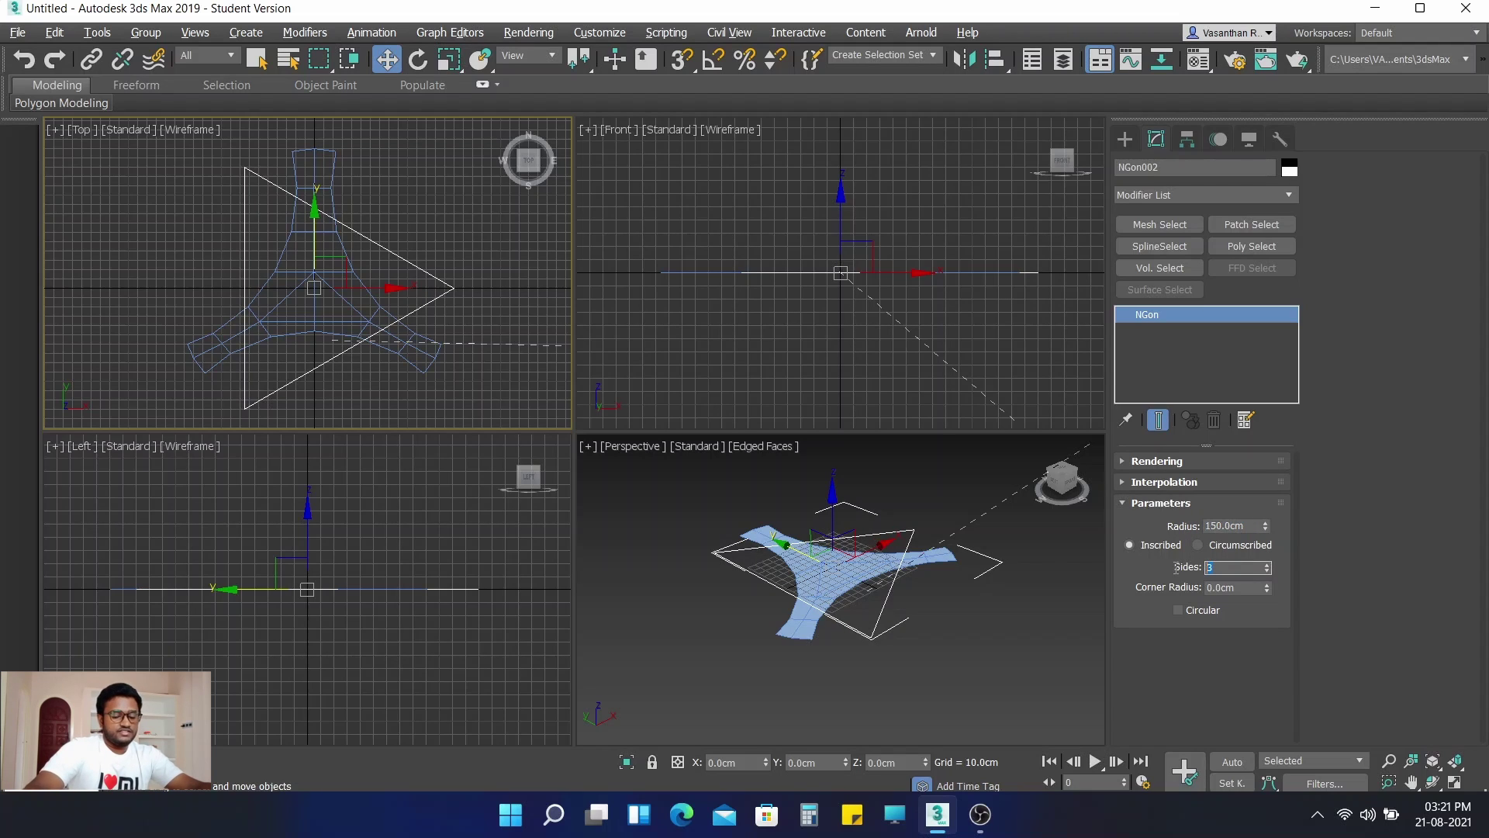
pyautogui.write('24')
pyautogui.press('Return')
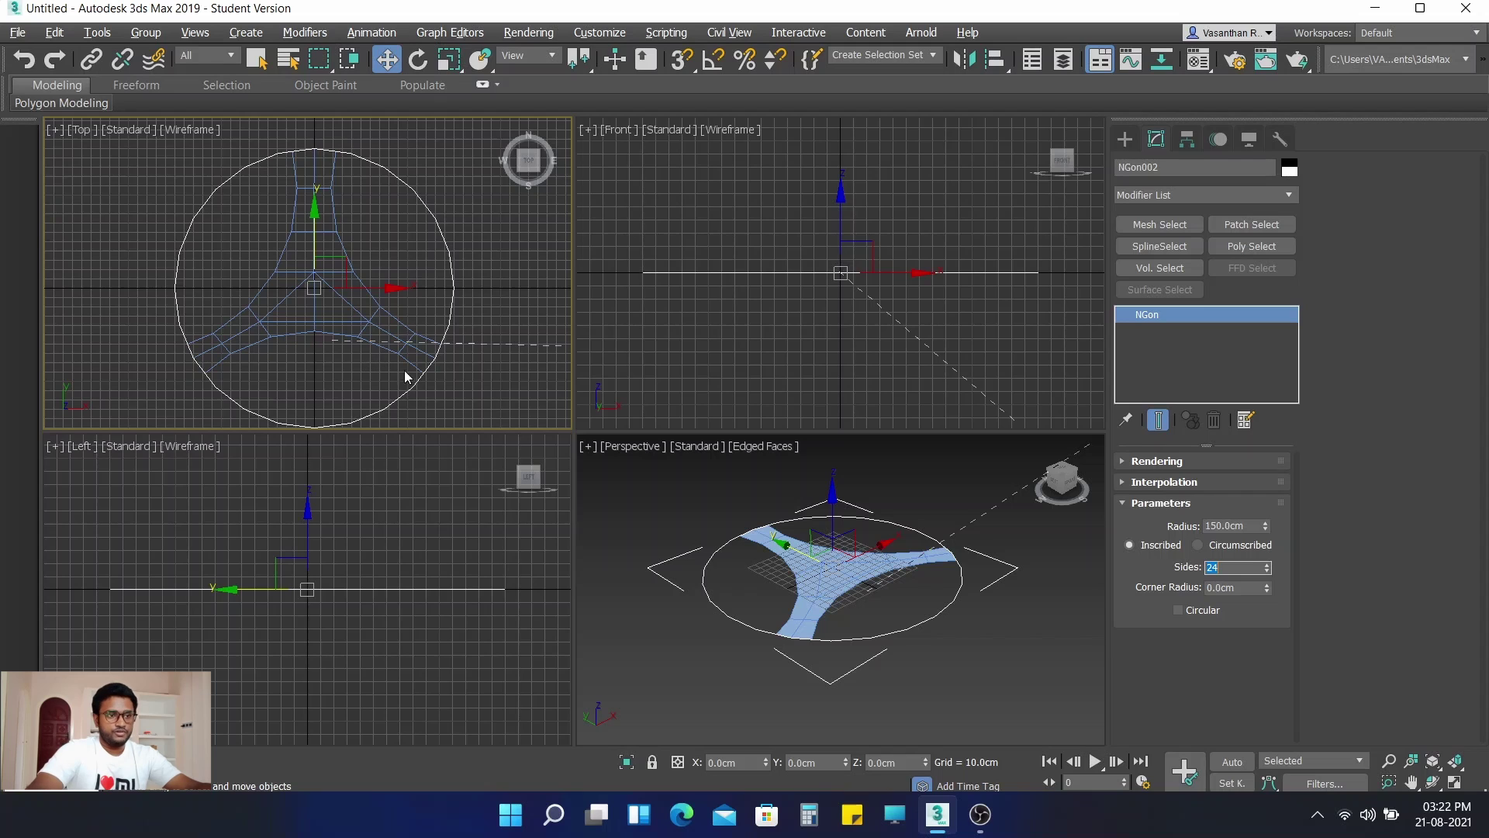
pyautogui.click(1025, 656)
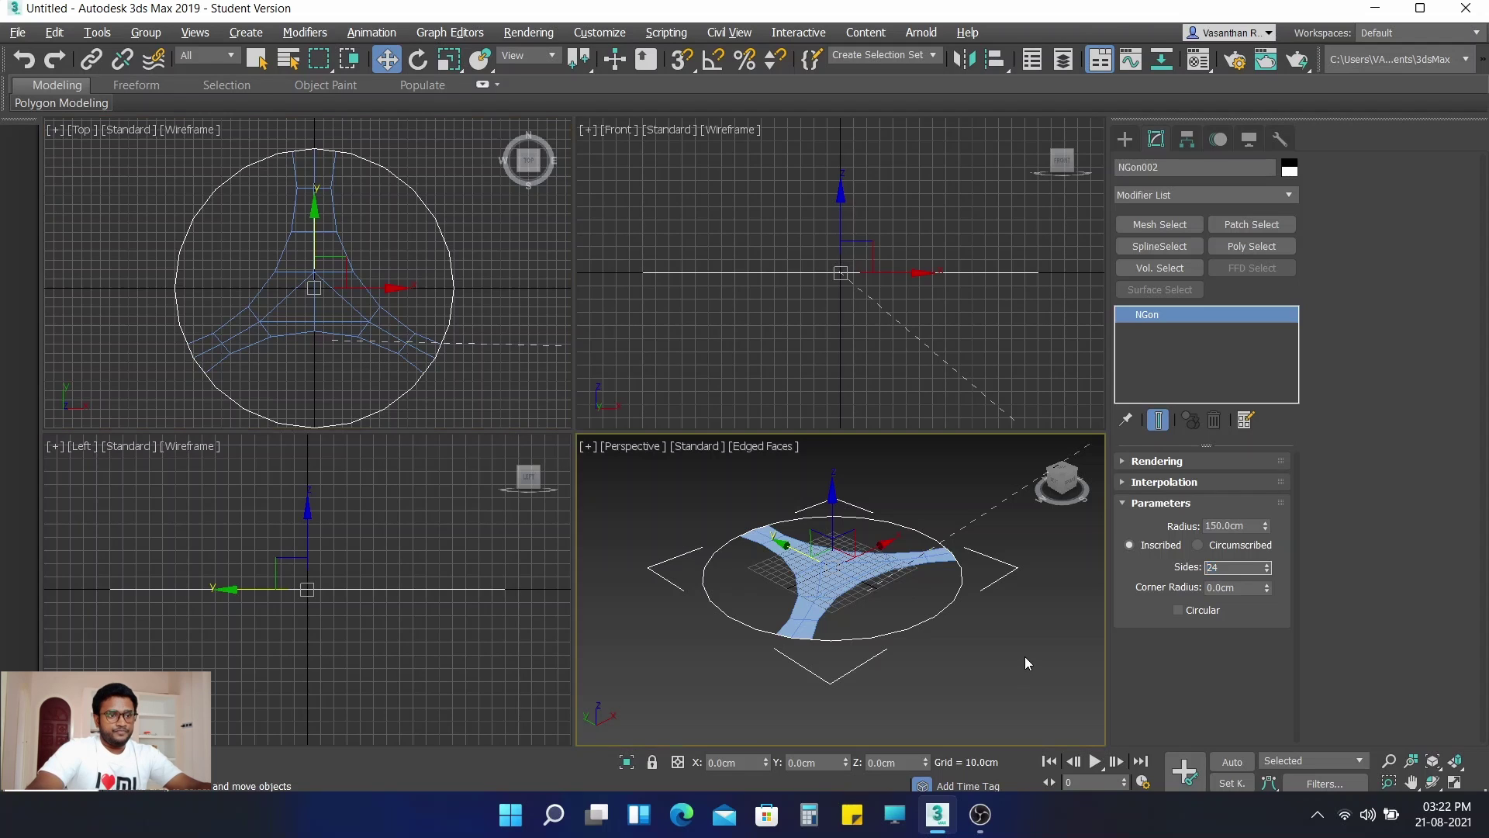
# Step: Apply an Extrude modifier to the 24-sided NGon with an amount of 10 cm
pyautogui.click(885, 636)
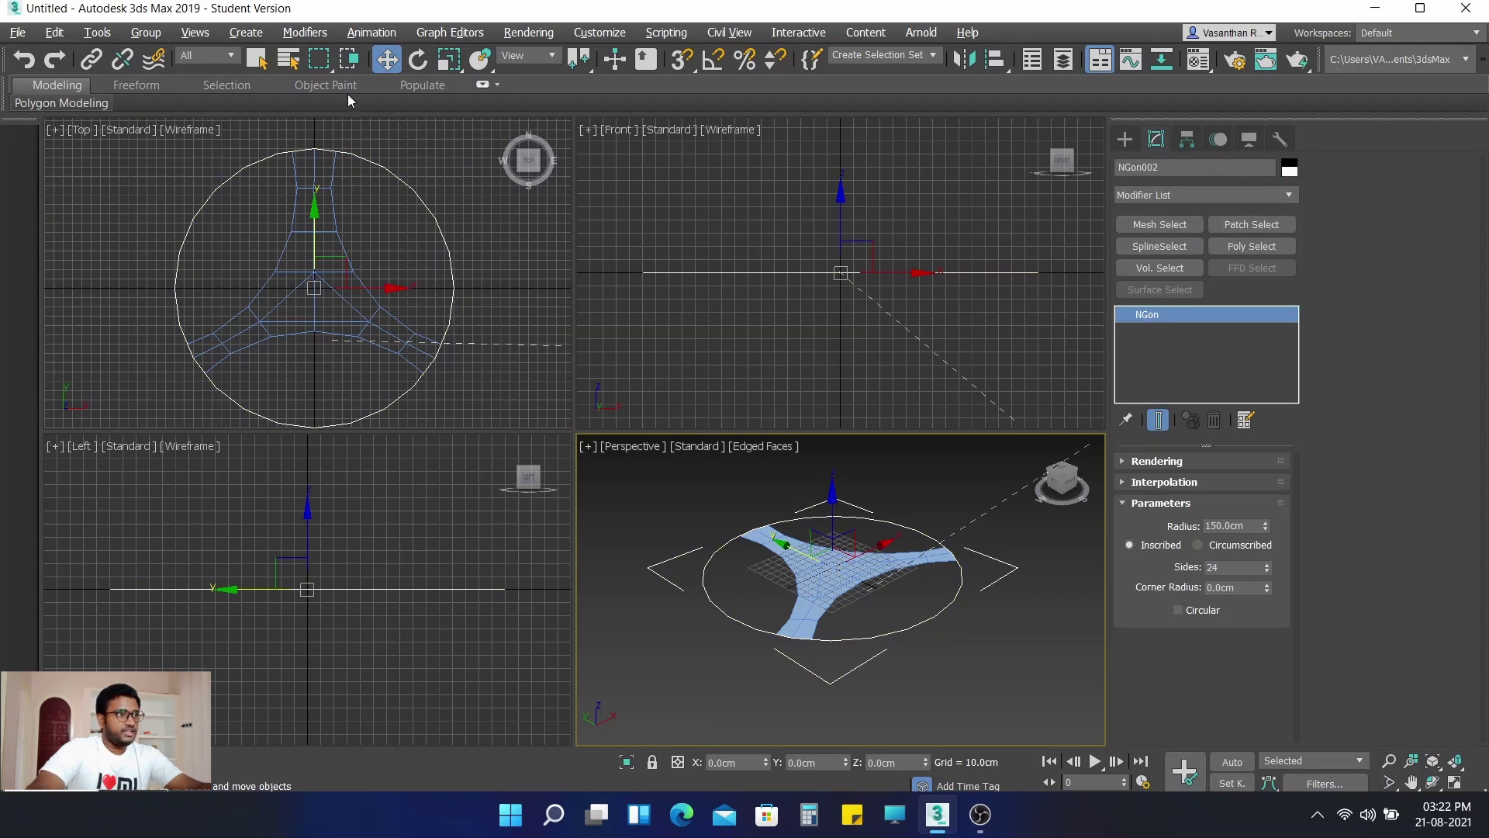
pyautogui.click(303, 33)
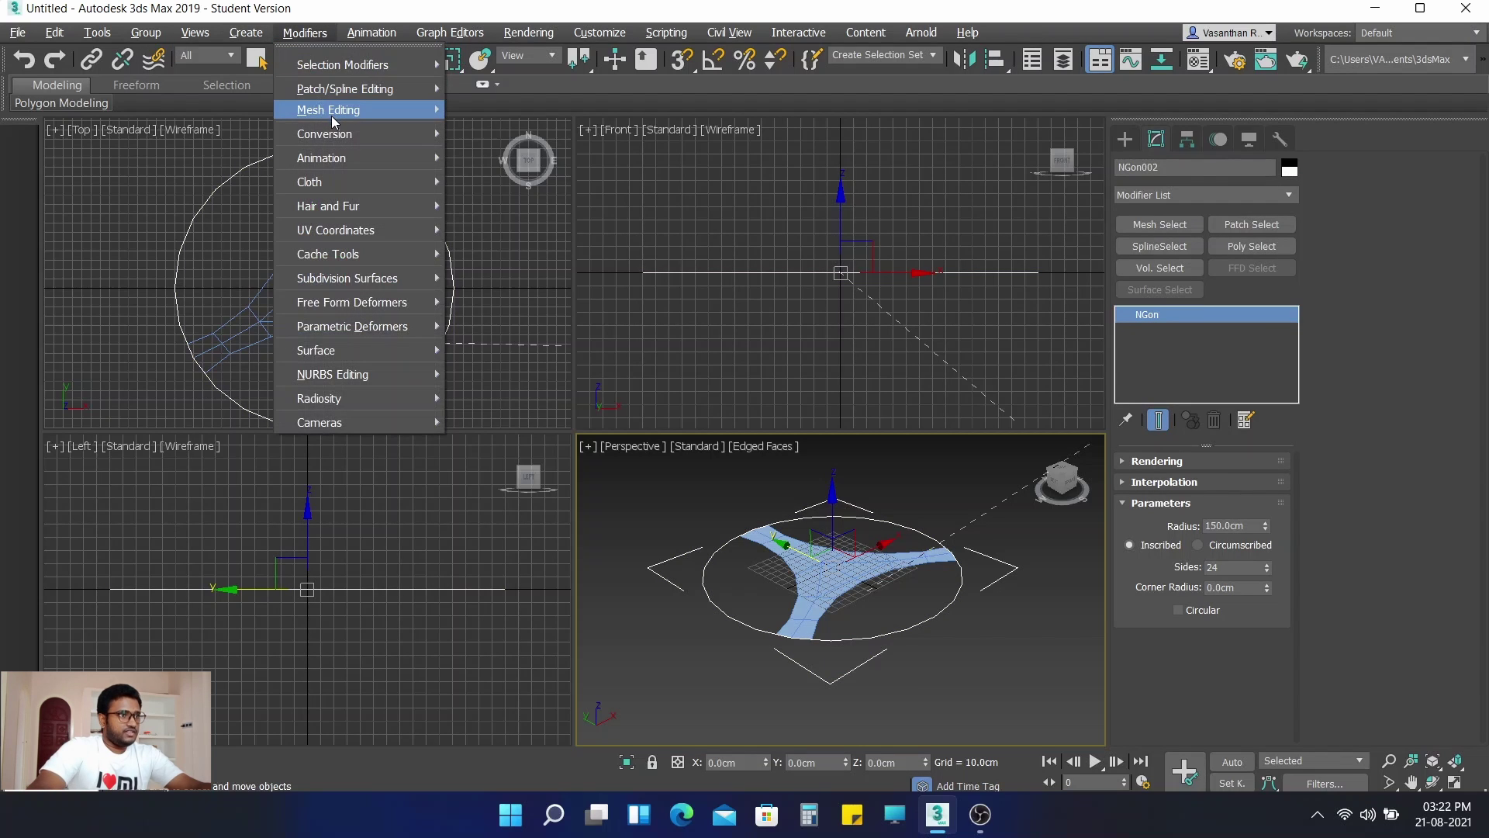
pyautogui.moveTo(333, 109)
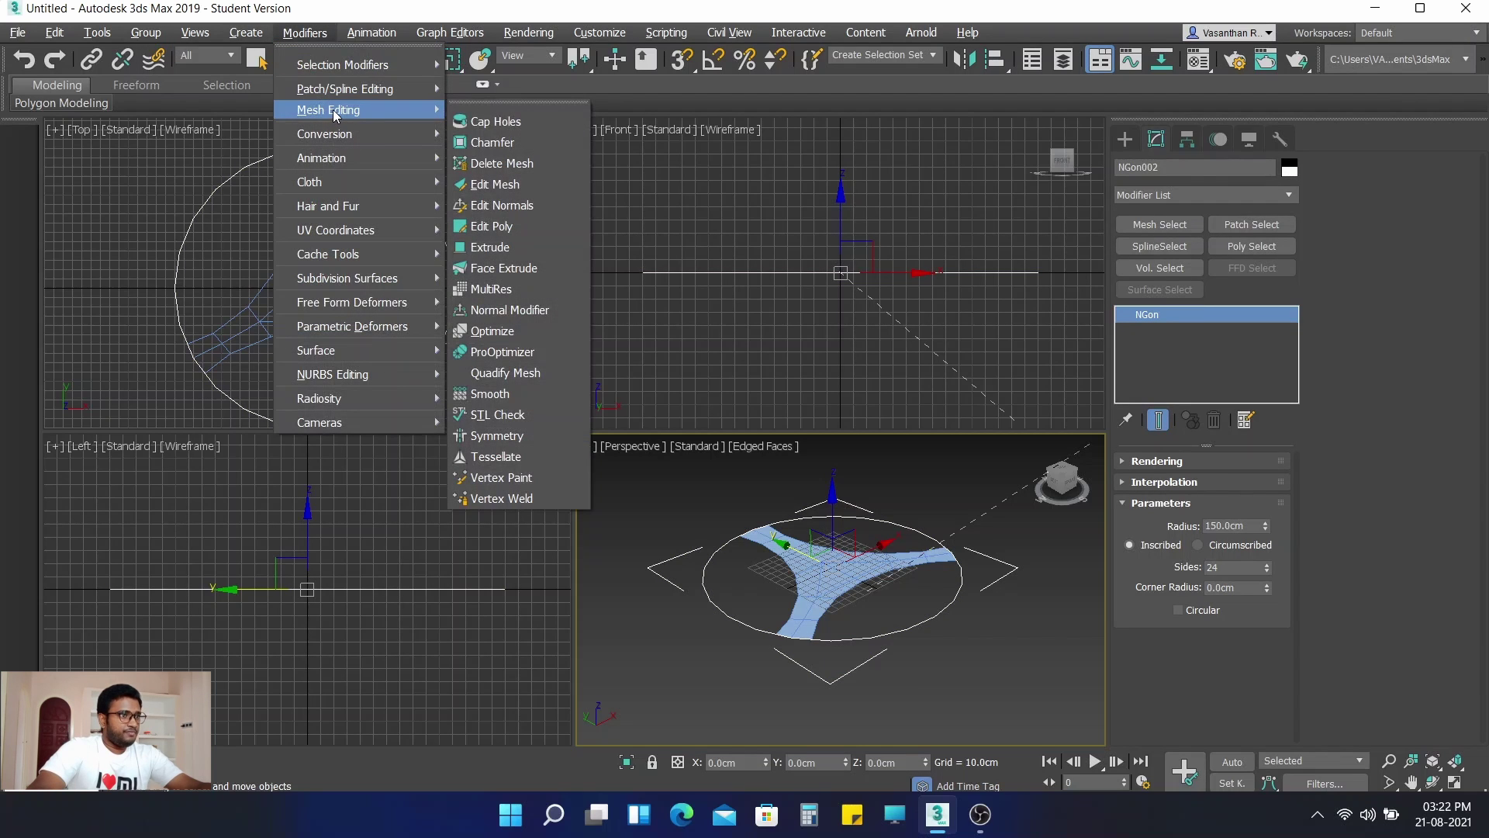
pyautogui.click(510, 248)
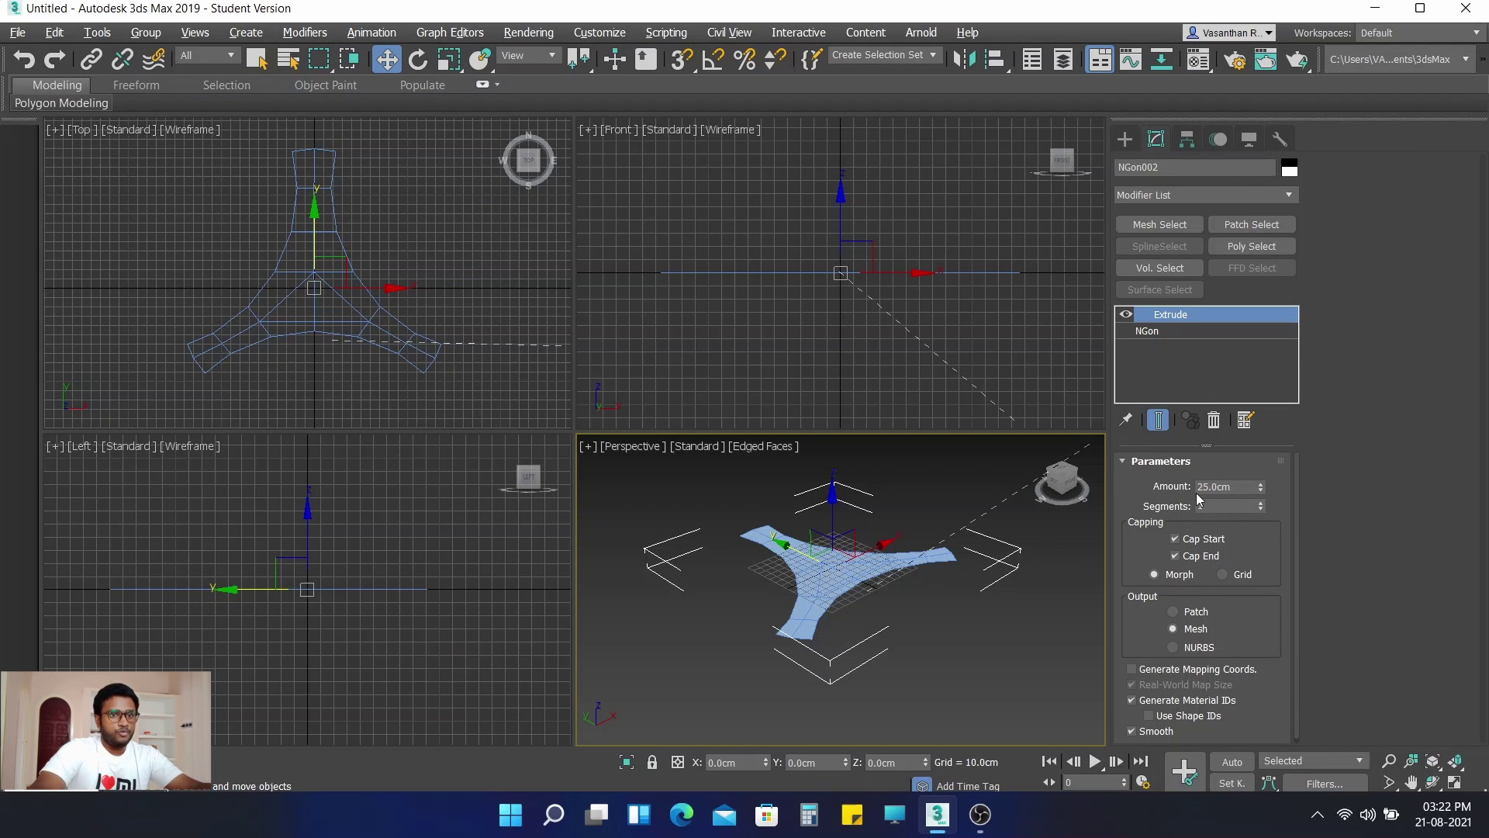
pyautogui.moveTo(1233, 487); pyautogui.dragTo(1152, 487)
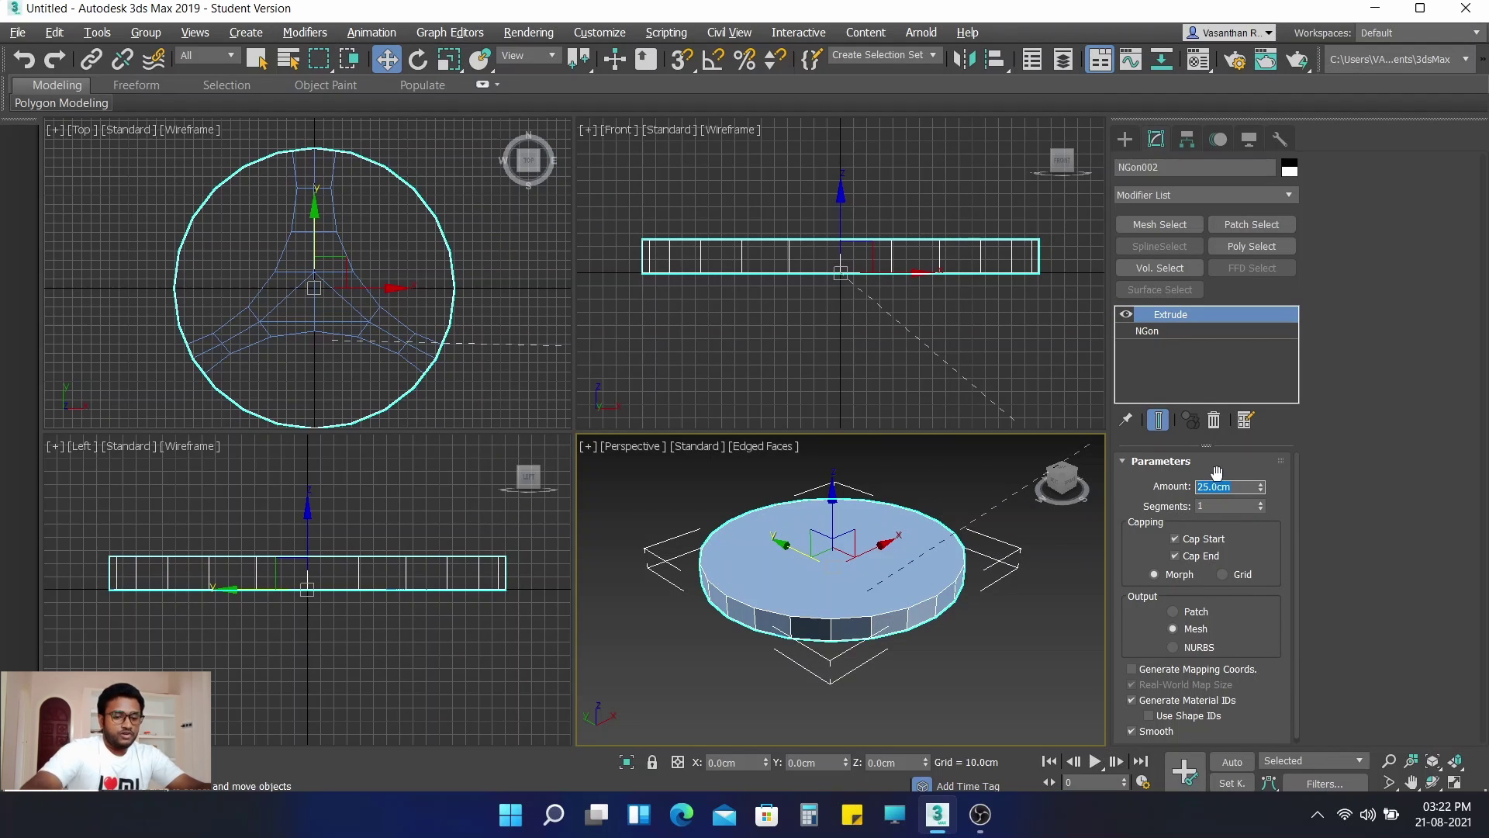
pyautogui.write('10')
pyautogui.press('Return')
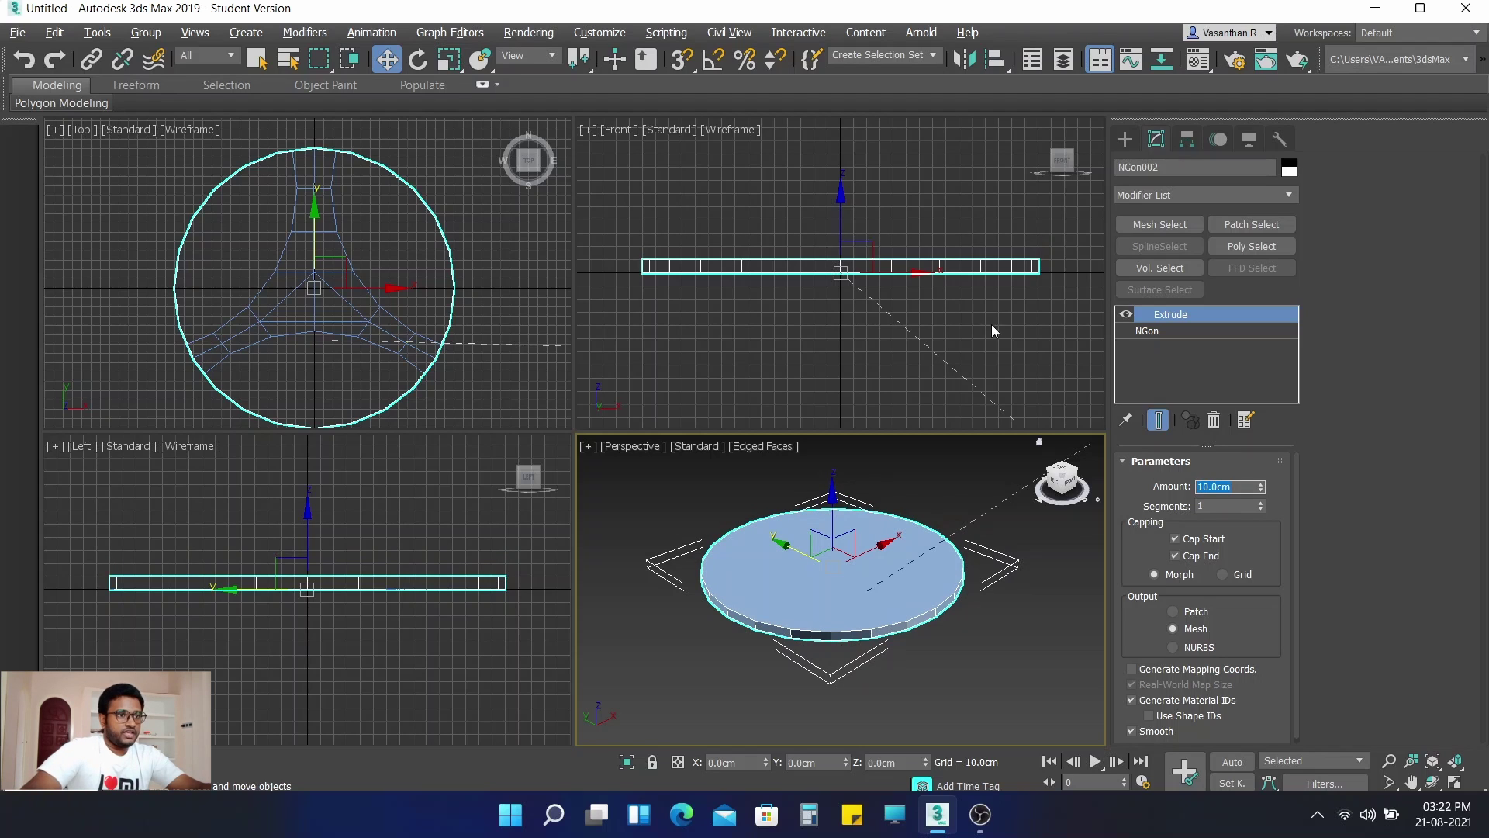
# Step: Set the NGon's extrusion amount to -10 cm and disable both the start and end caps
pyautogui.scroll(3, 670, 277)
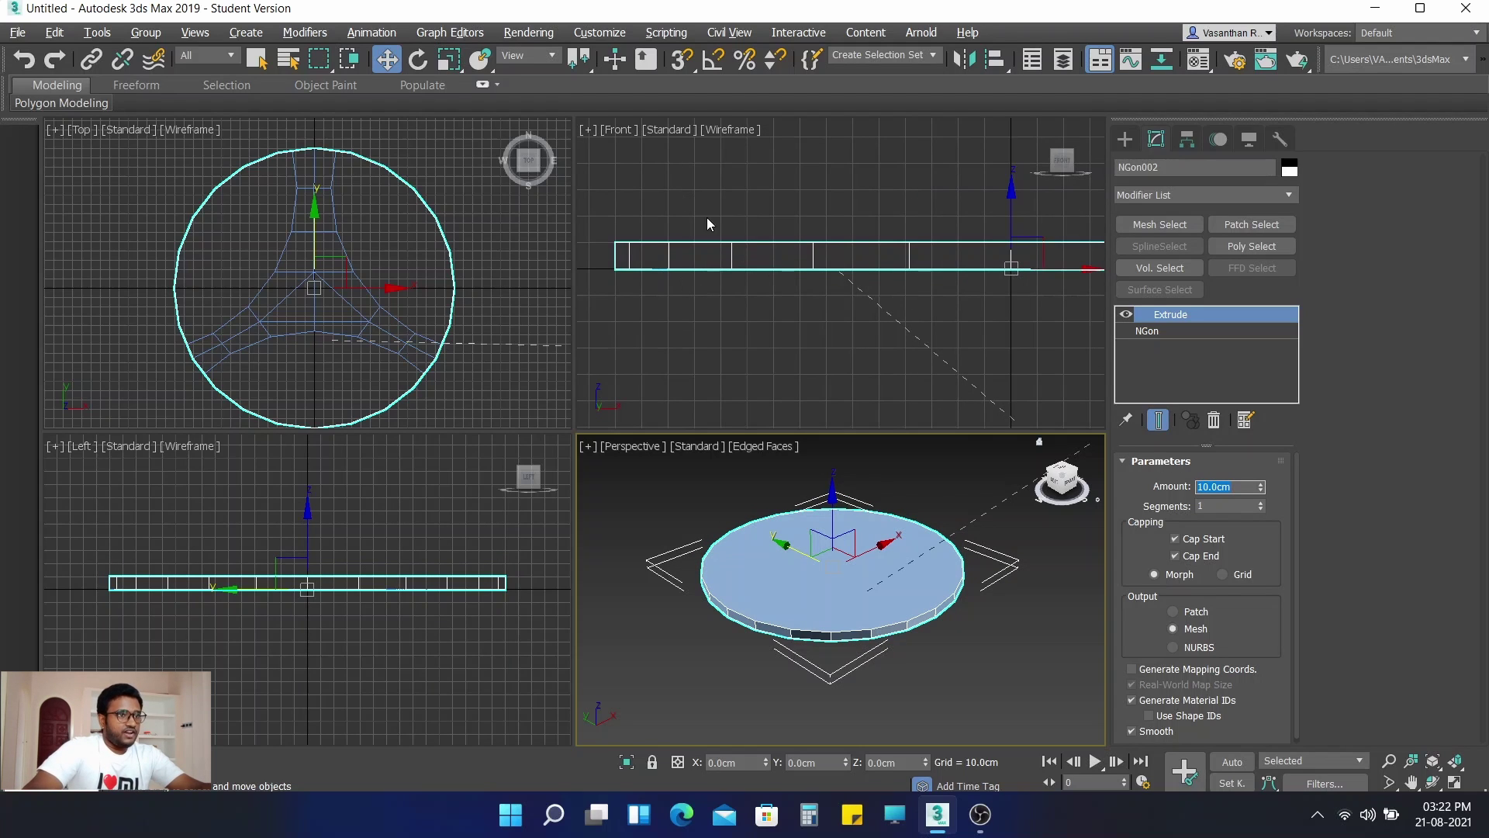
pyautogui.scroll(-3, 731, 303)
pyautogui.scroll(2, 740, 300)
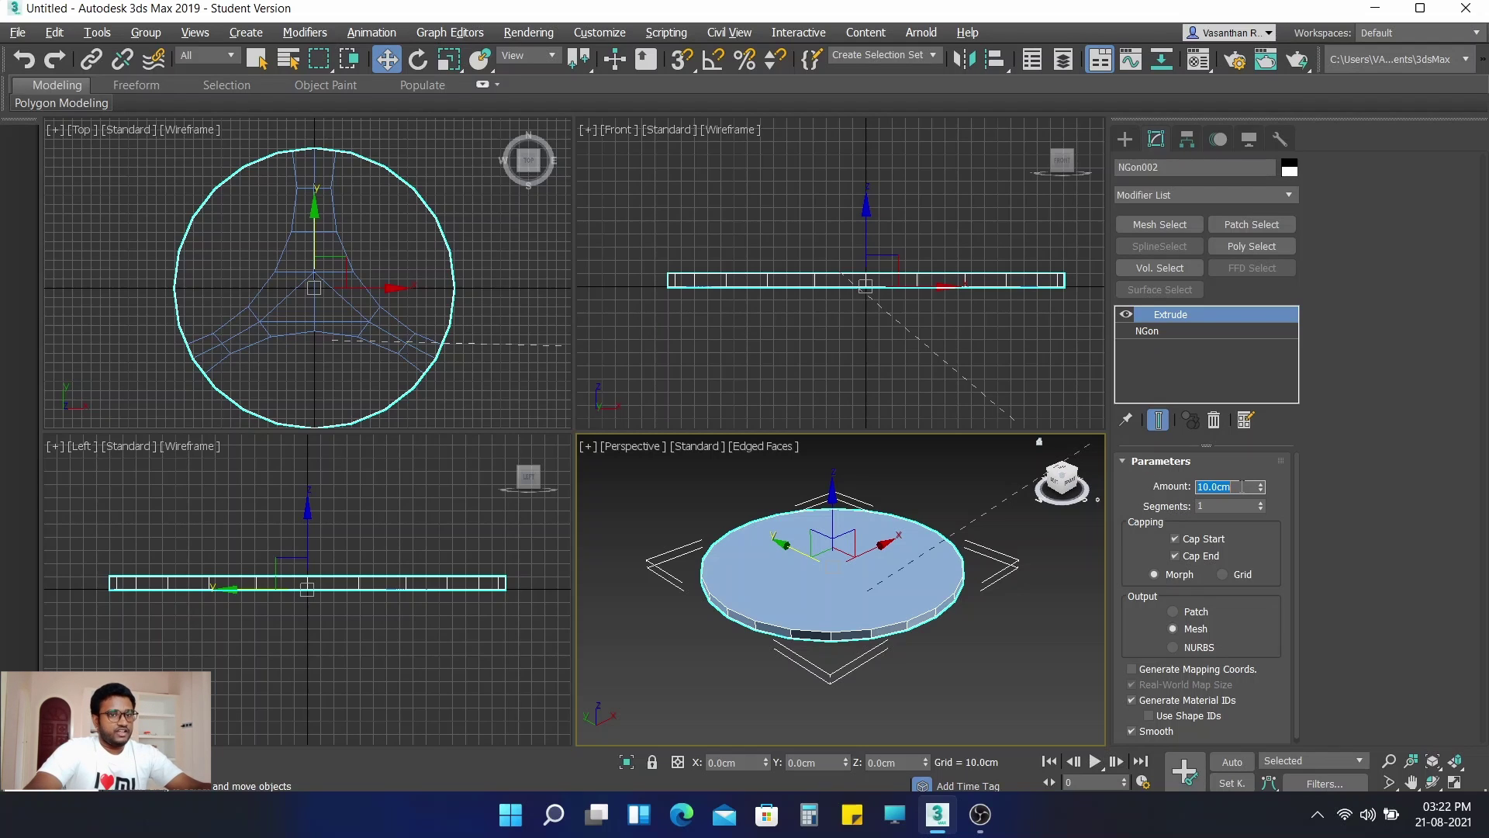
pyautogui.write('-10')
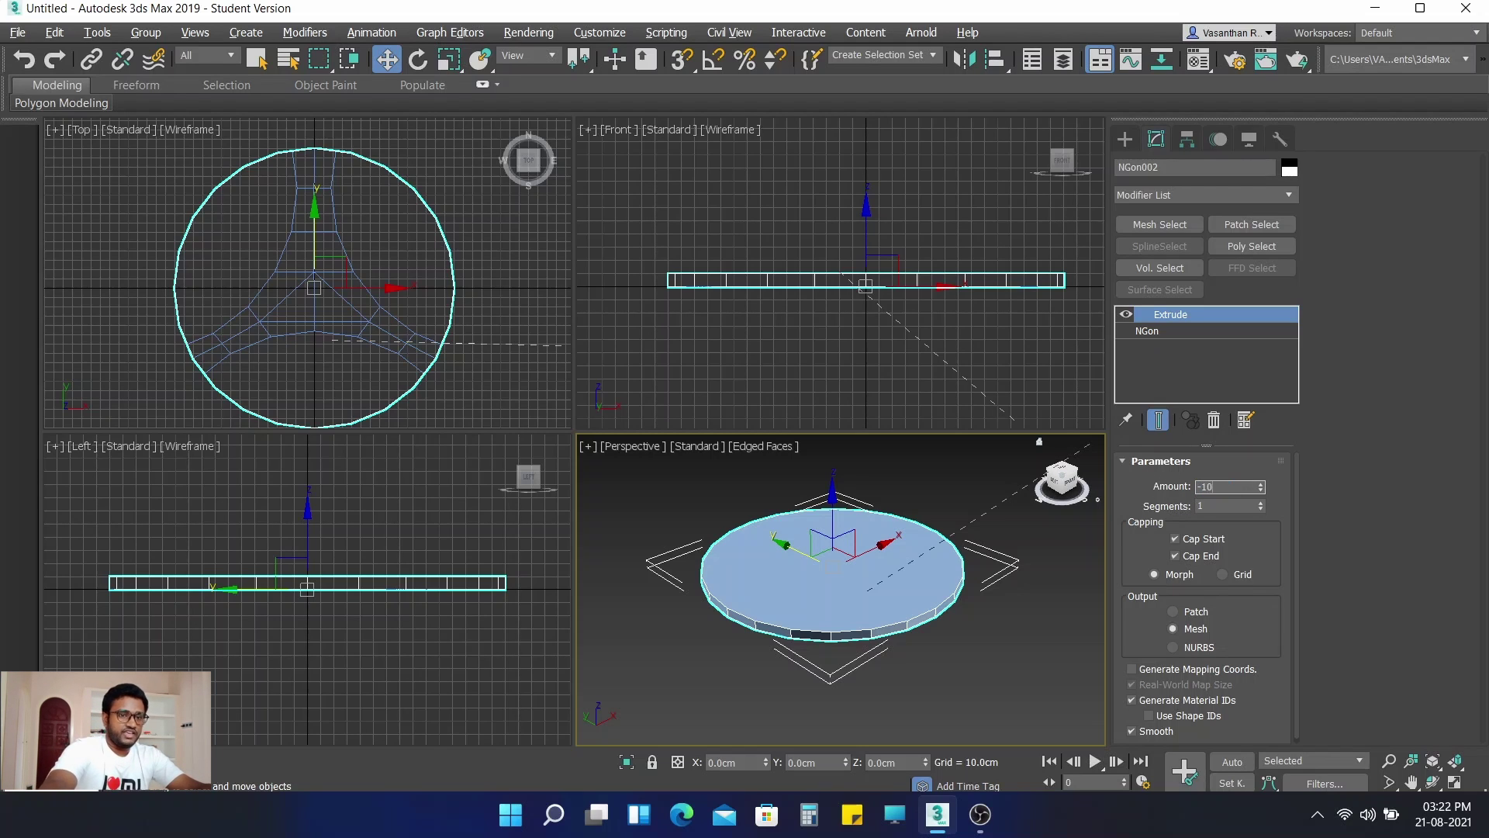
pyautogui.press('Return')
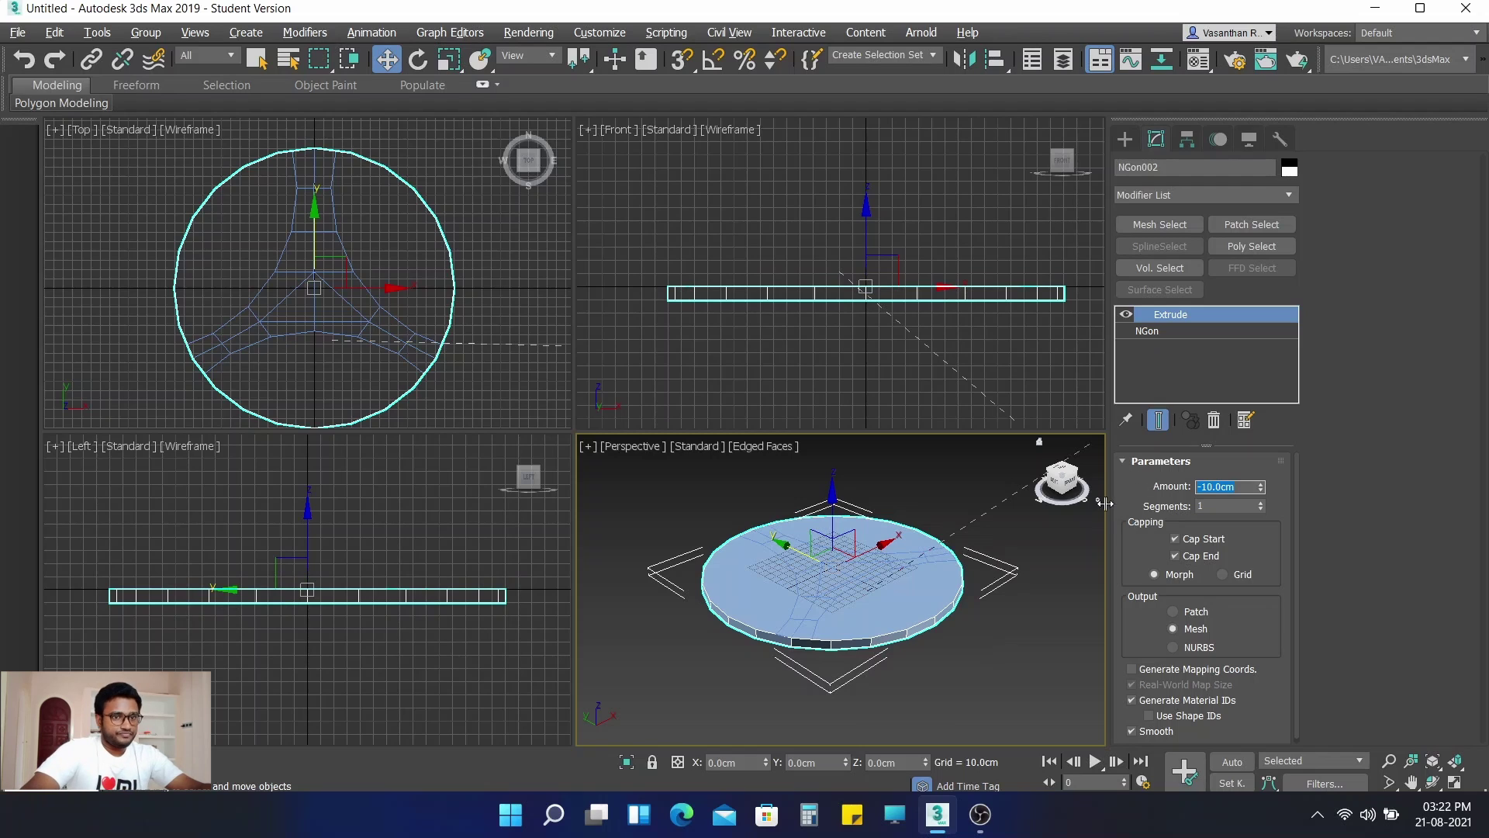
pyautogui.click(1204, 539)
pyautogui.click(1201, 556)
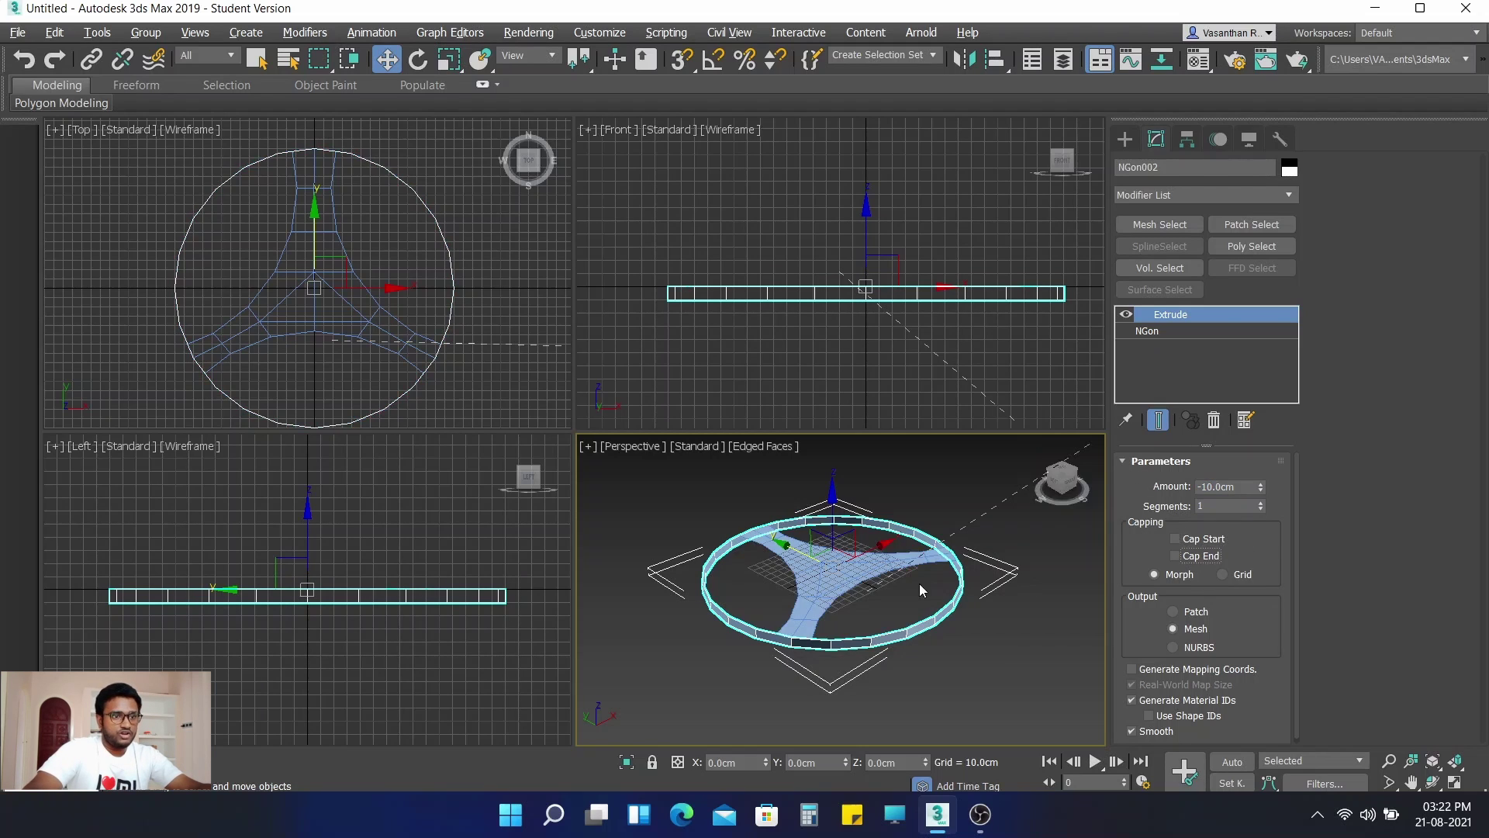
# Step: Add an Edit Poly modifier to the extruded 24-sided NGon ring
pyautogui.click(1017, 641)
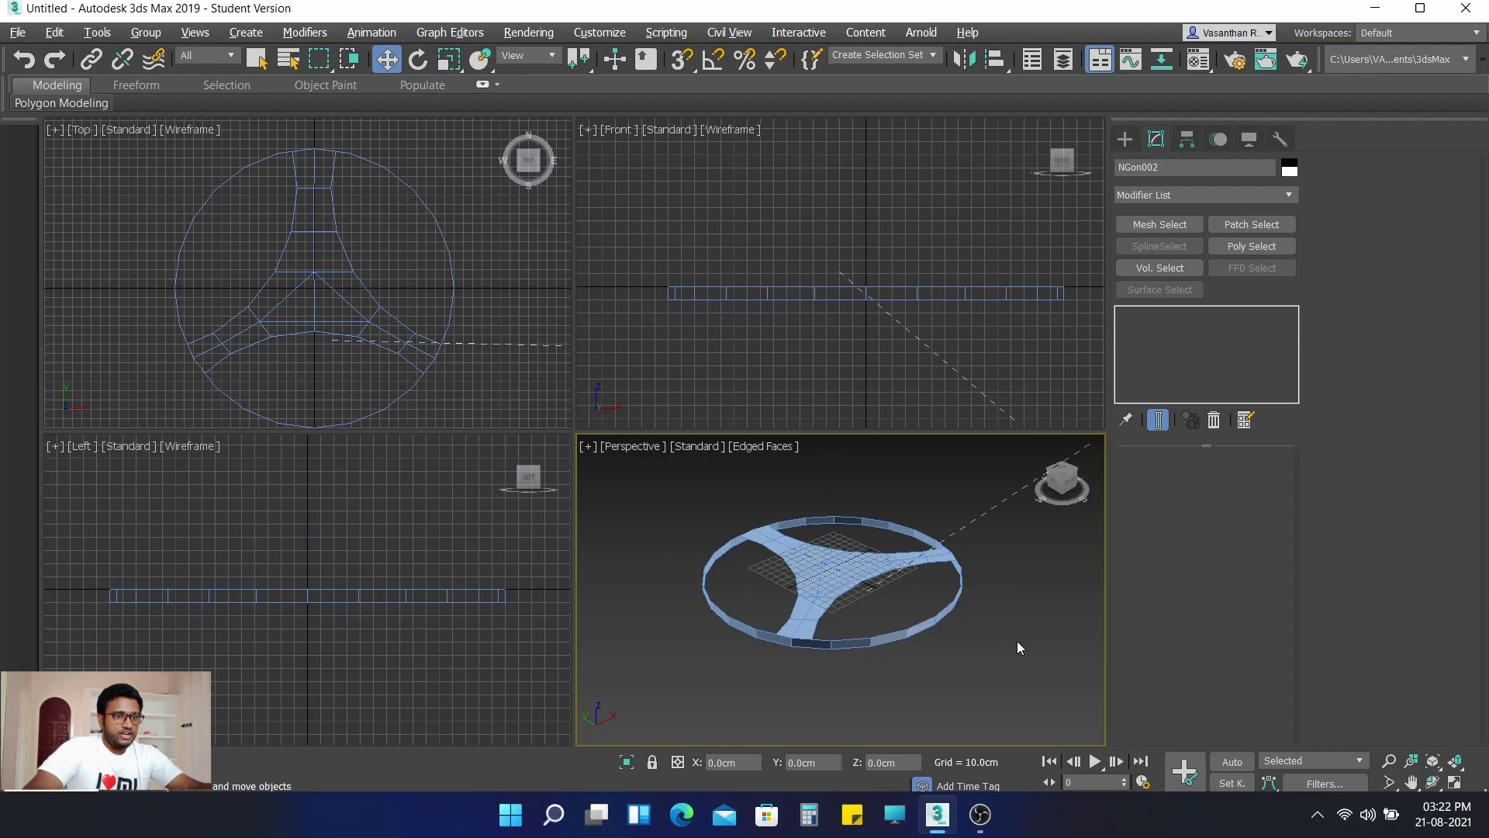
pyautogui.click(954, 603)
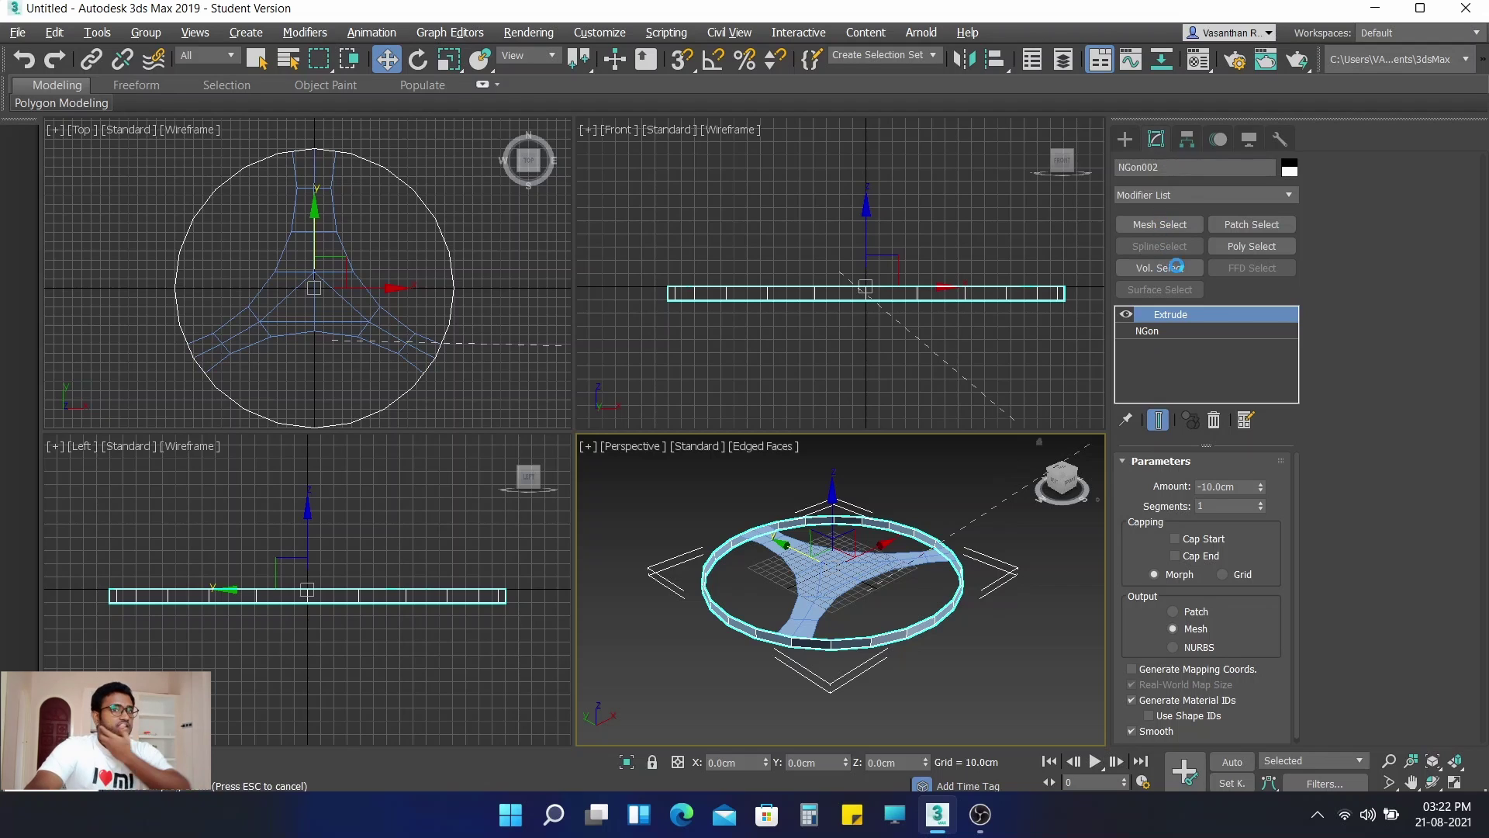
pyautogui.click(1184, 190)
pyautogui.click(1184, 189)
pyautogui.moveTo(1287, 337); pyautogui.dragTo(1289, 397)
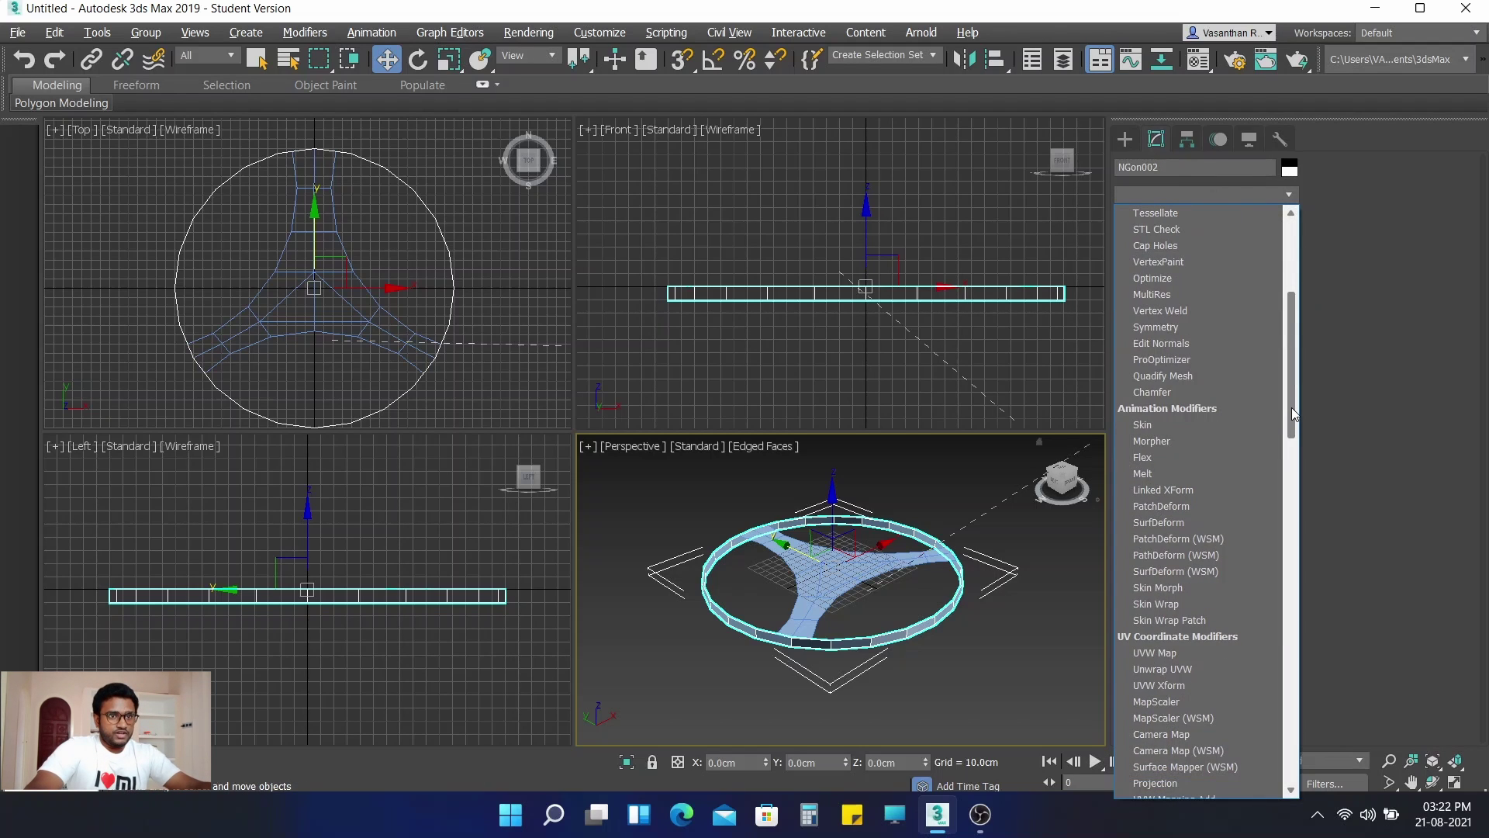
pyautogui.moveTo(1292, 407); pyautogui.dragTo(1290, 358)
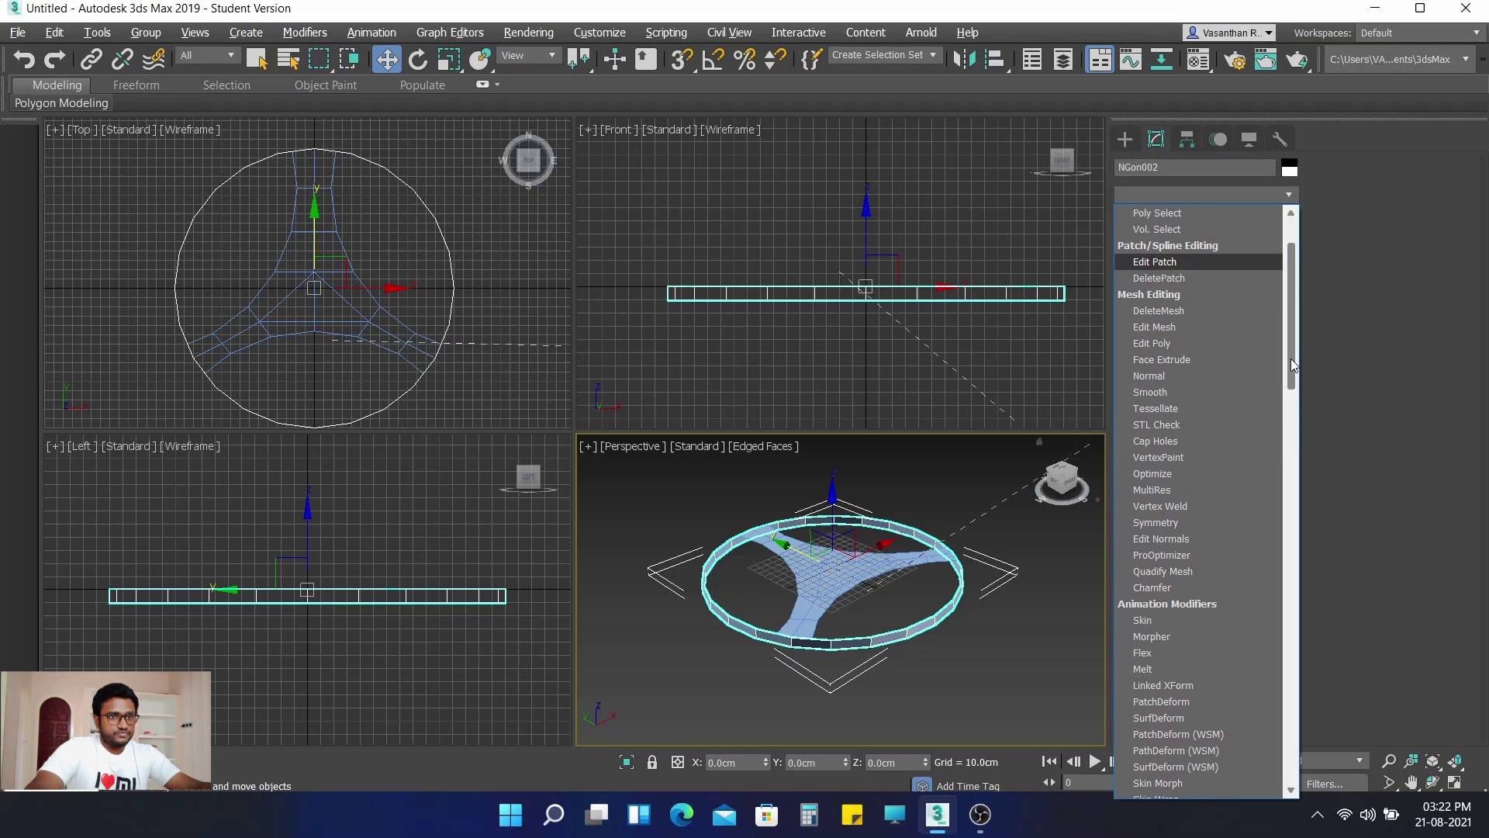
pyautogui.click(1206, 339)
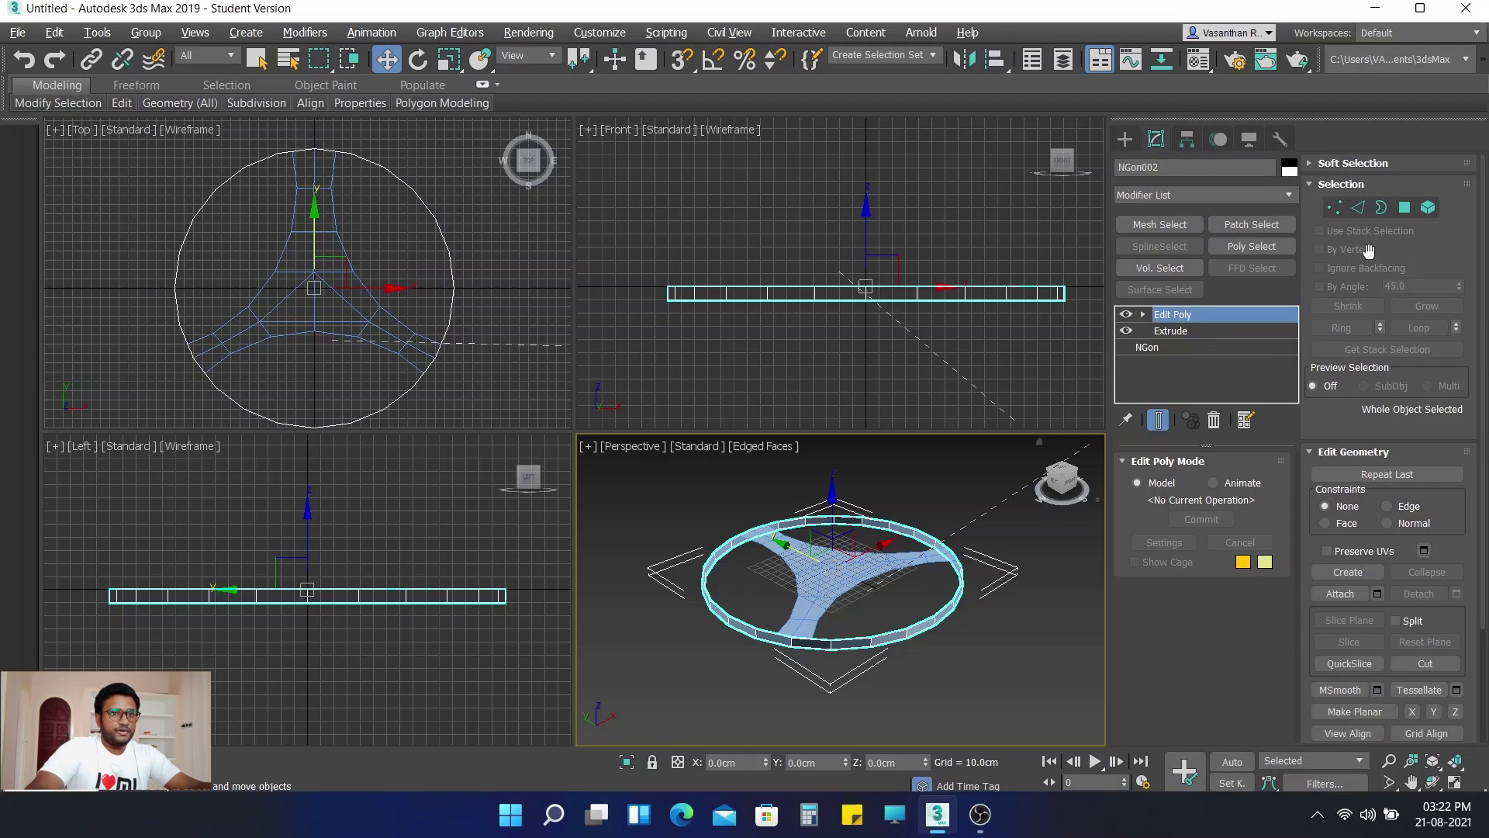
# Step: Select the upper open border of the ring at Border sub-object level
pyautogui.click(1381, 207)
pyautogui.scroll(5, 884, 498)
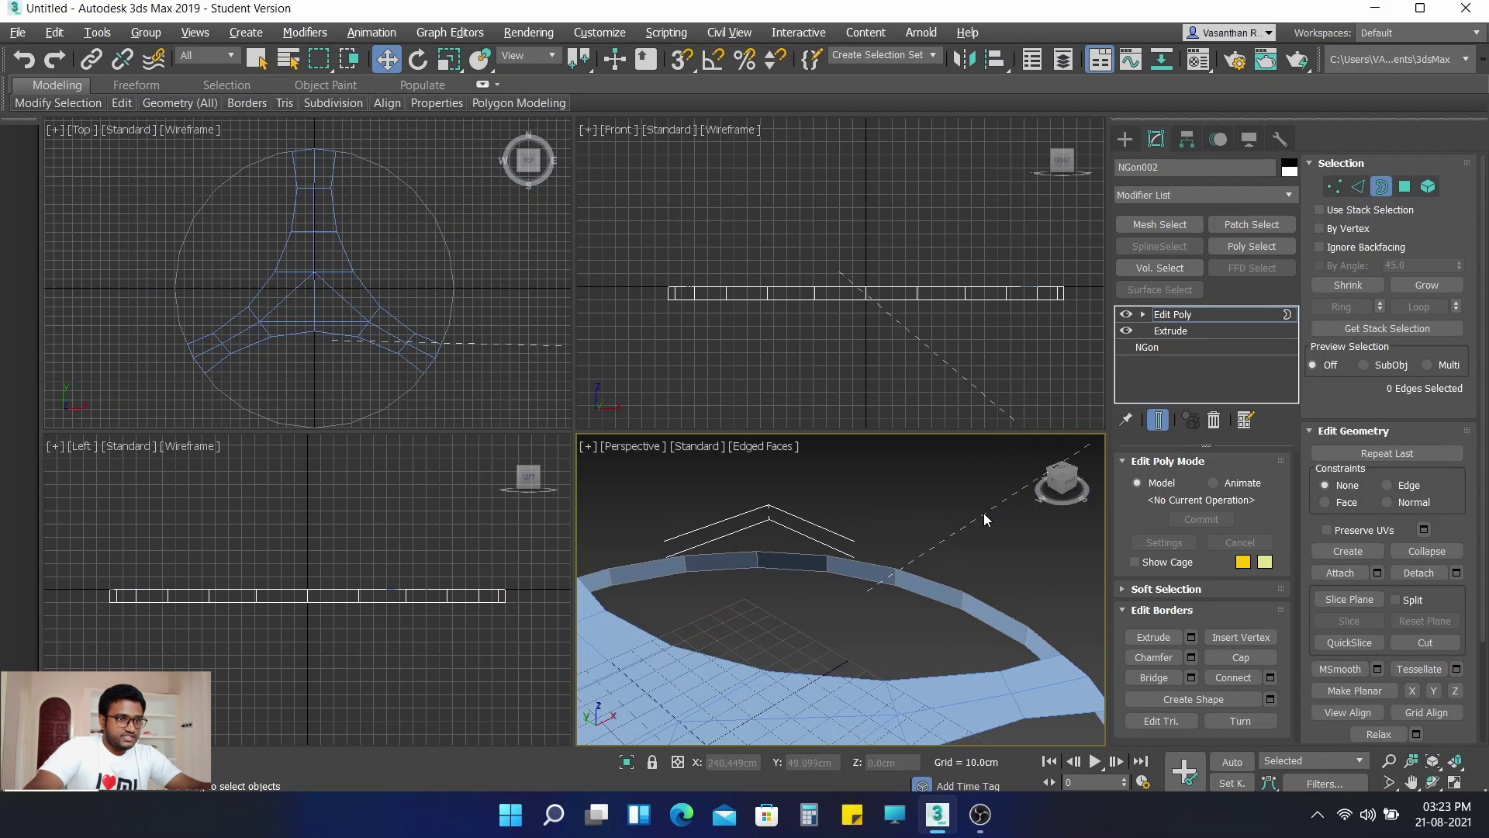
pyautogui.scroll(-3, 984, 513)
pyautogui.keyDown('alt'); pyautogui.moveTo(856, 546); pyautogui.dragTo(776, 577, button='middle'); pyautogui.keyUp('alt')
pyautogui.click(703, 650)
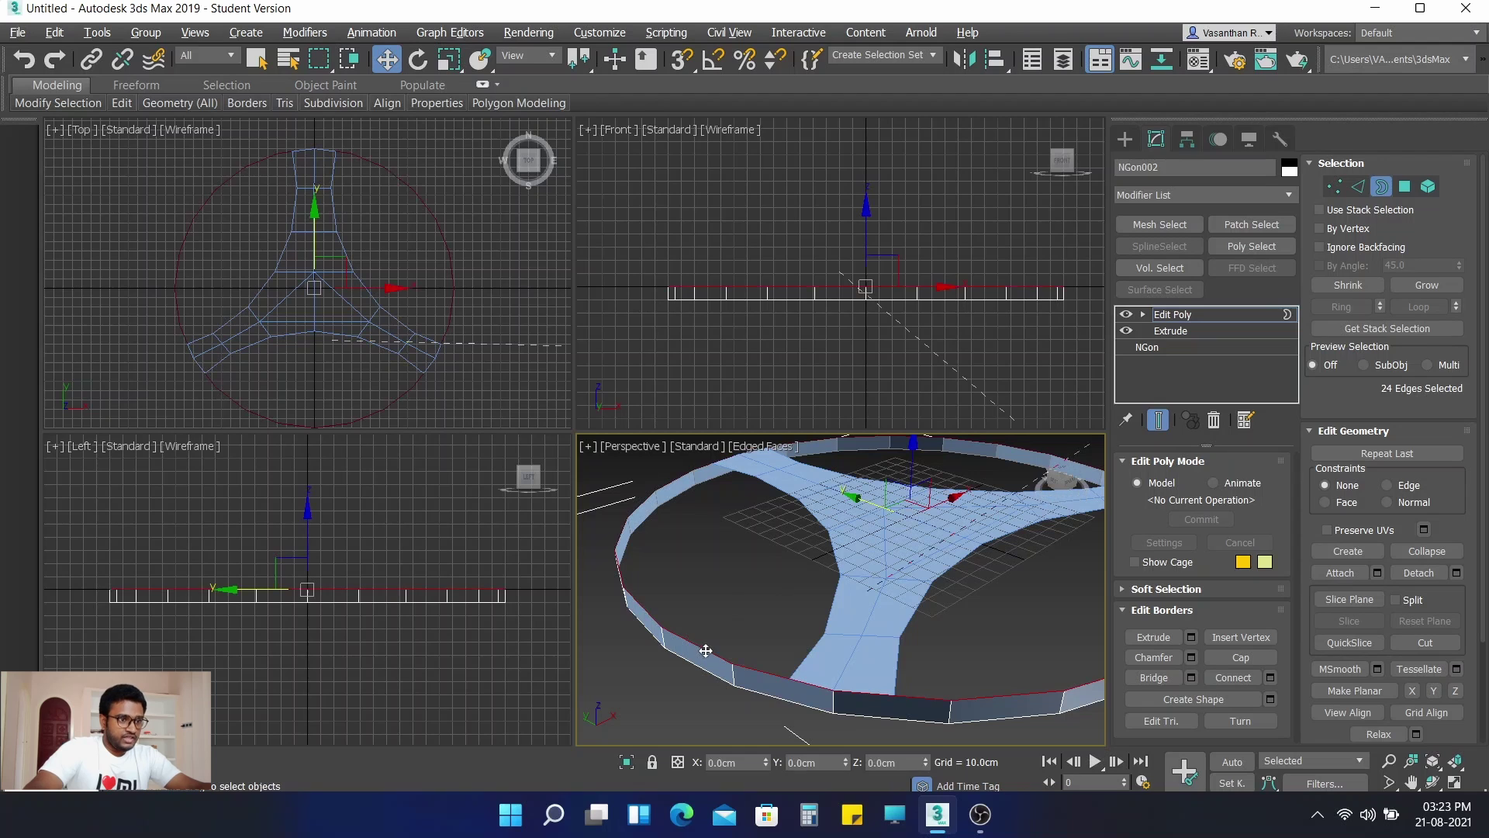
pyautogui.scroll(2, 747, 595)
pyautogui.moveTo(714, 591); pyautogui.dragTo(703, 596, button='middle')
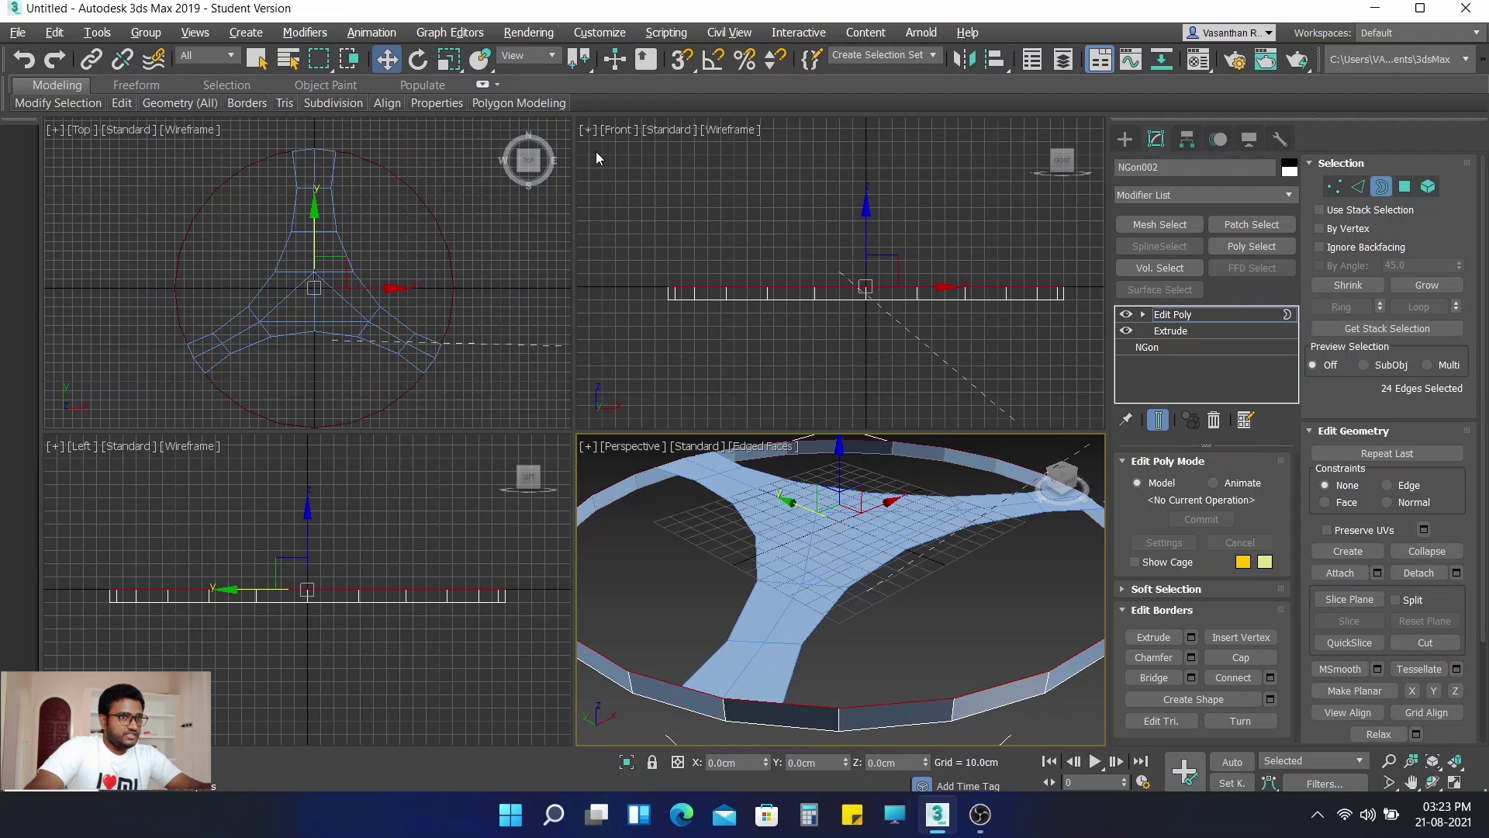
# Step: Extend the ring's upper border upward by about 1.73 cm as a new strip of faces
pyautogui.scroll(2, 886, 225)
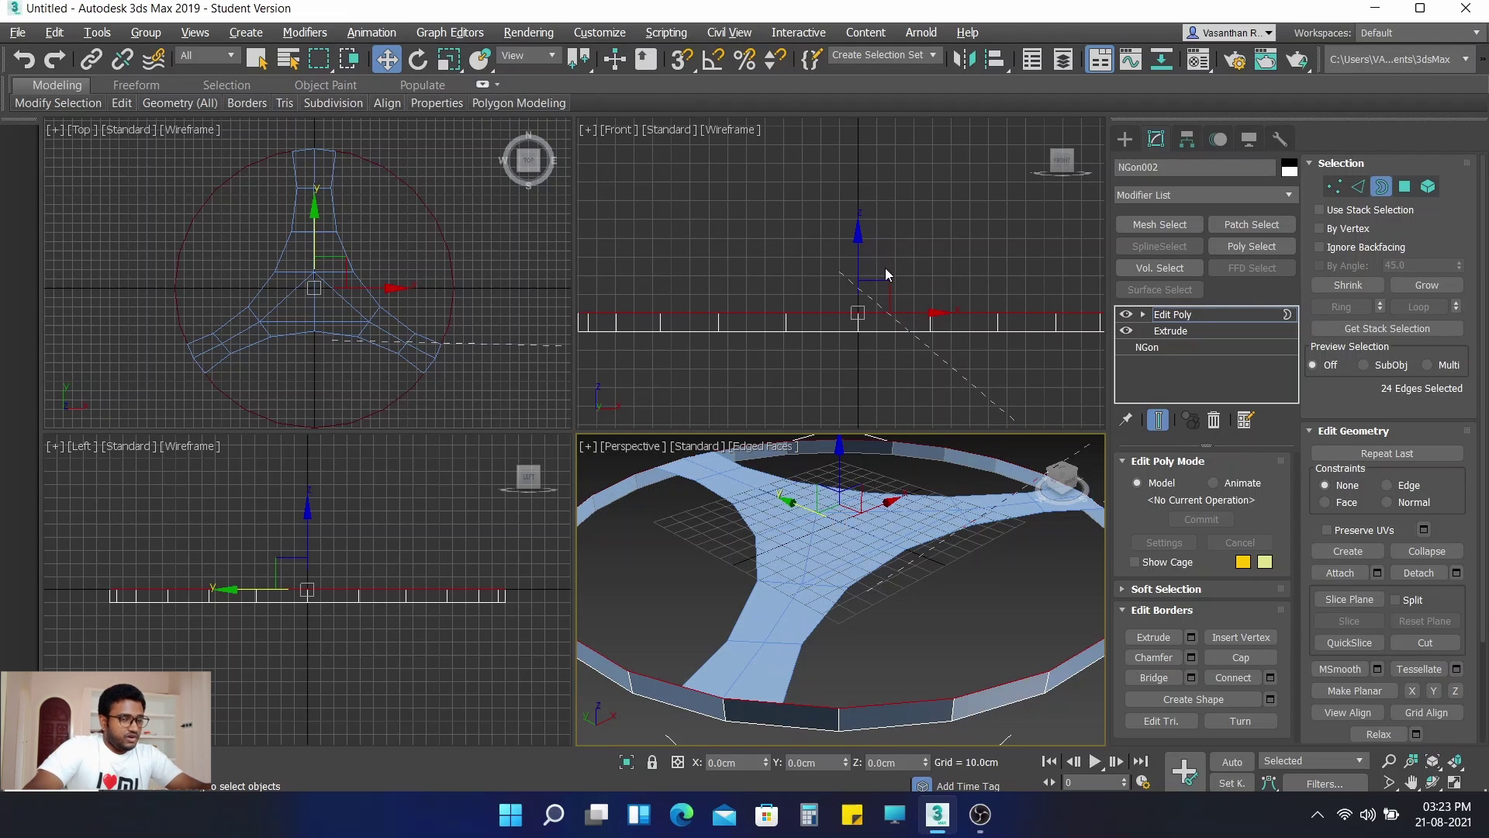
pyautogui.moveTo(859, 241); pyautogui.dragTo(858, 236)
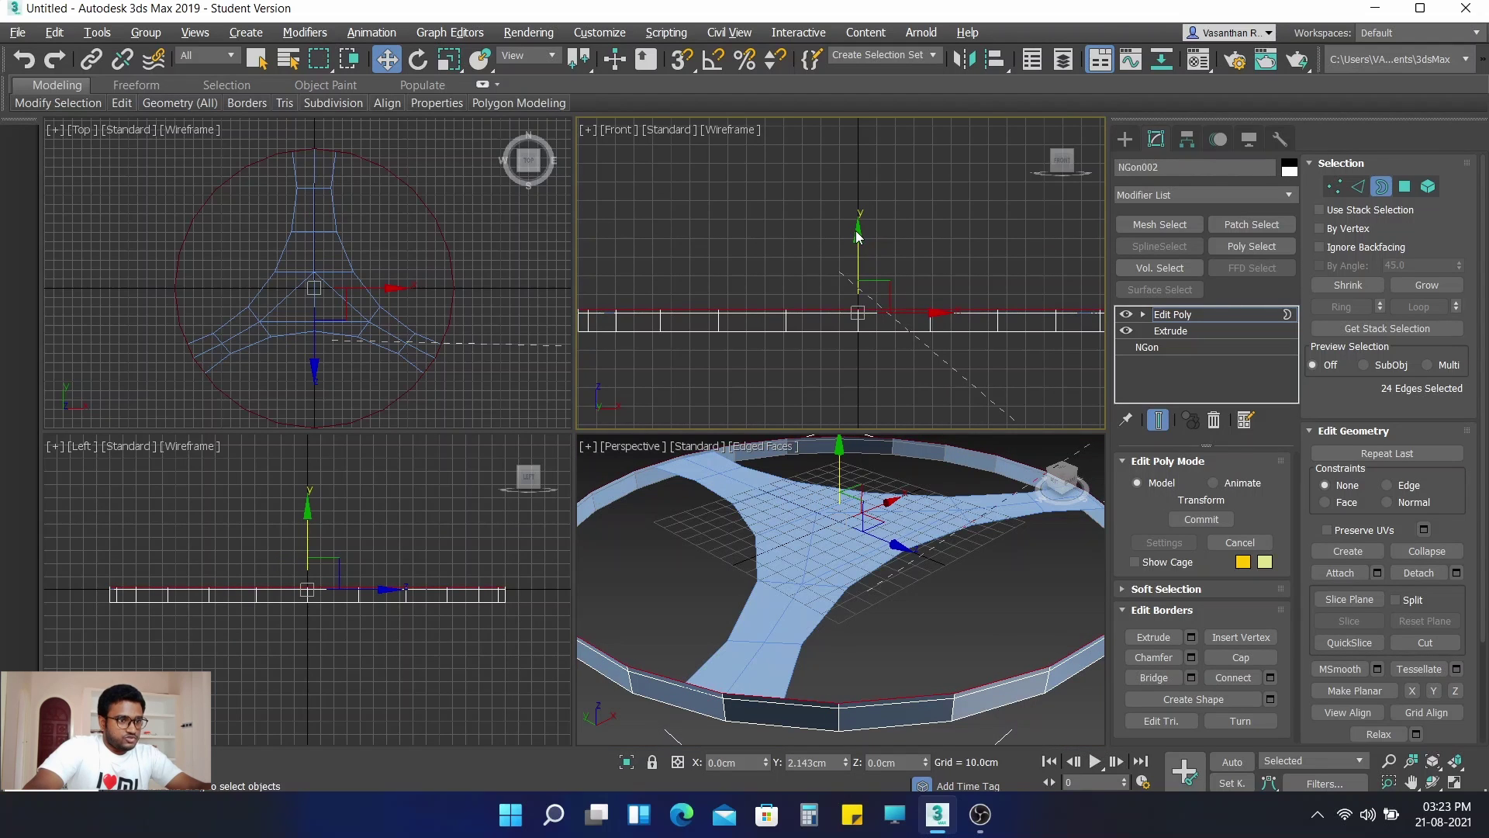
pyautogui.moveTo(857, 236); pyautogui.dragTo(852, 238)
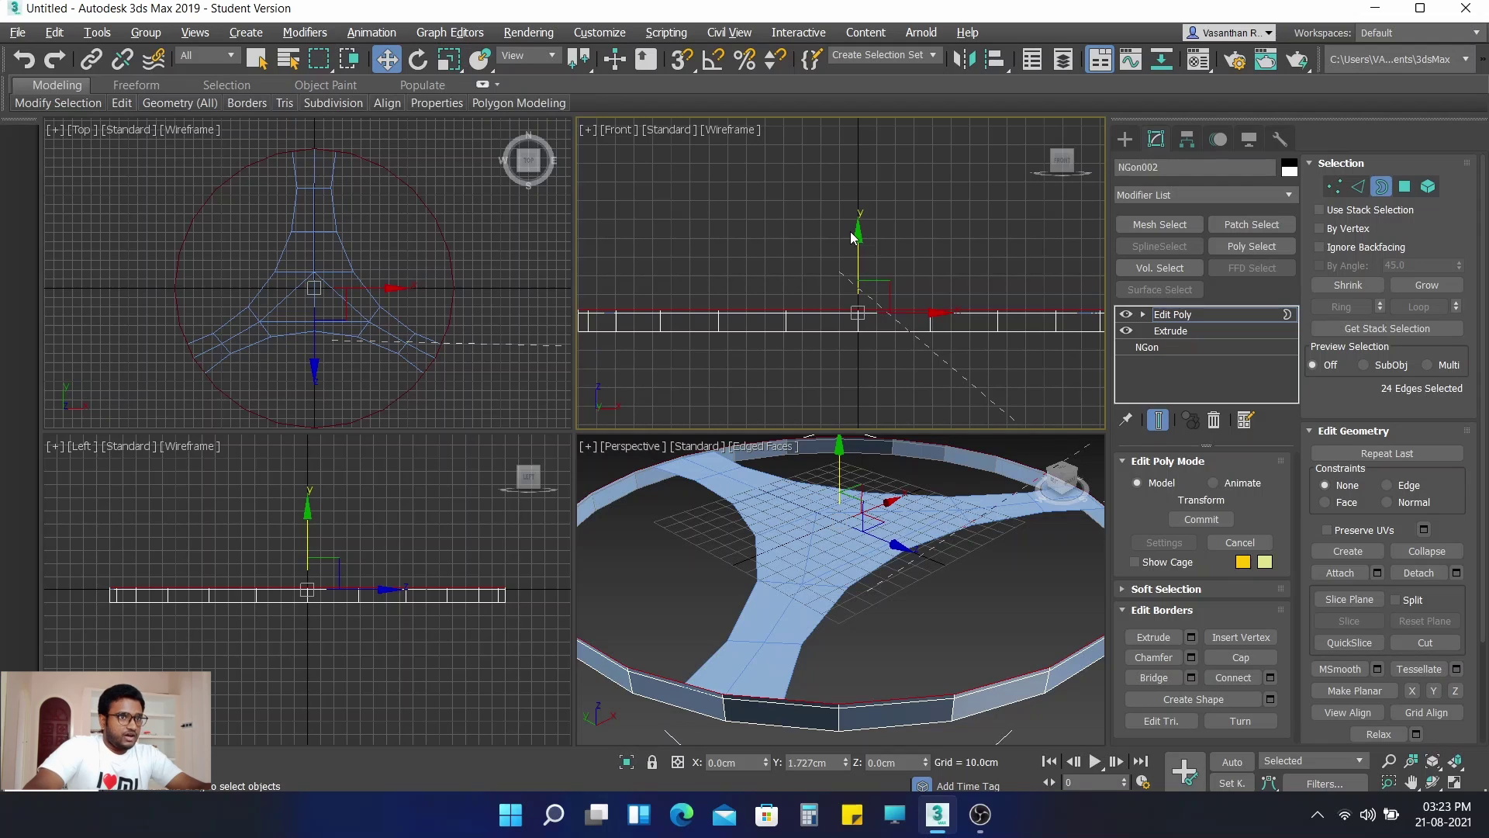
pyautogui.moveTo(851, 233); pyautogui.dragTo(851, 232)
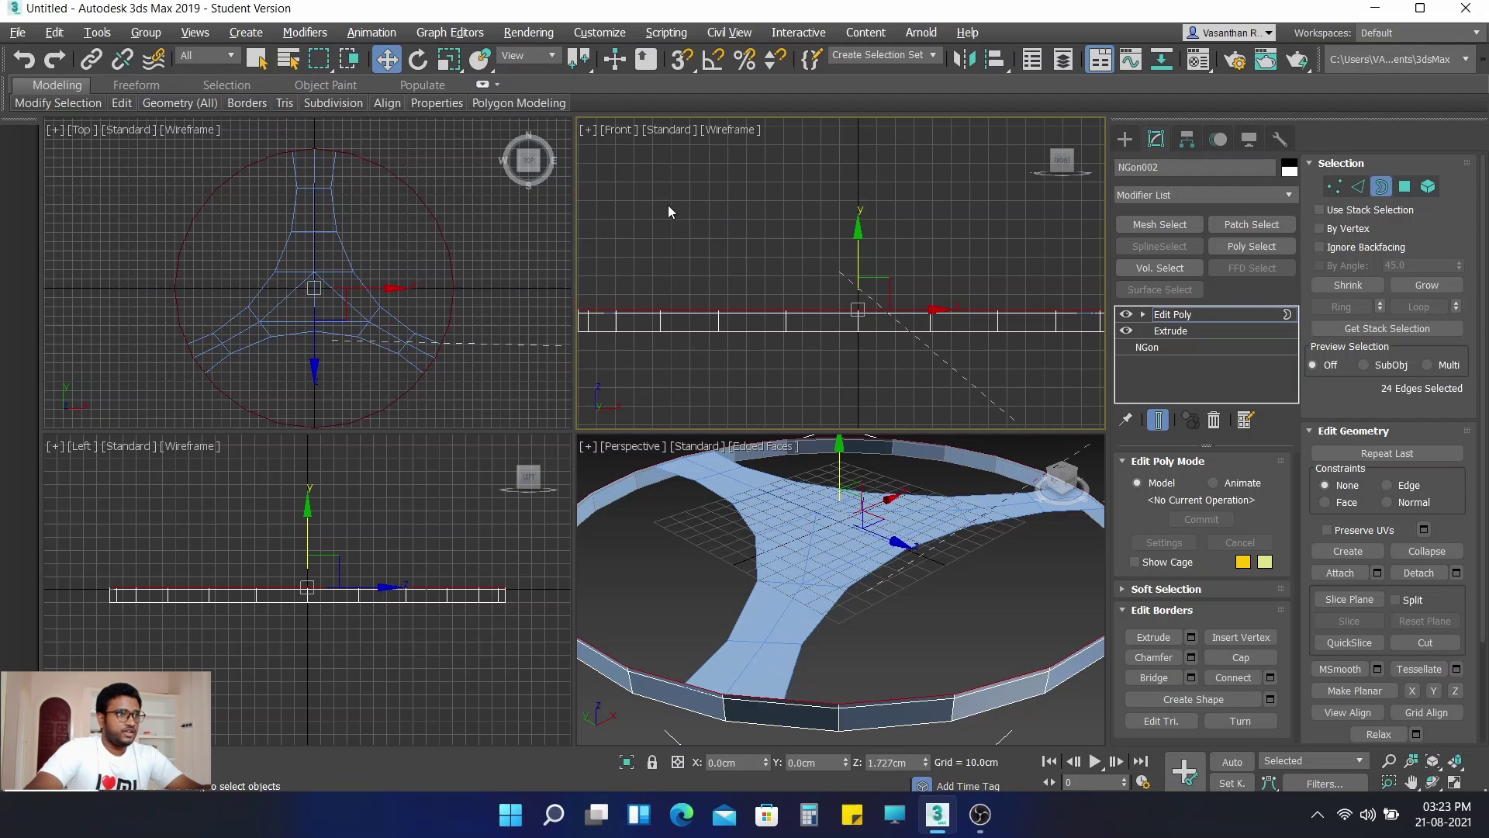
# Step: Extend the raised border inward with a uniform scale of about 99% to form a narrow edge strip
pyautogui.click(447, 61)
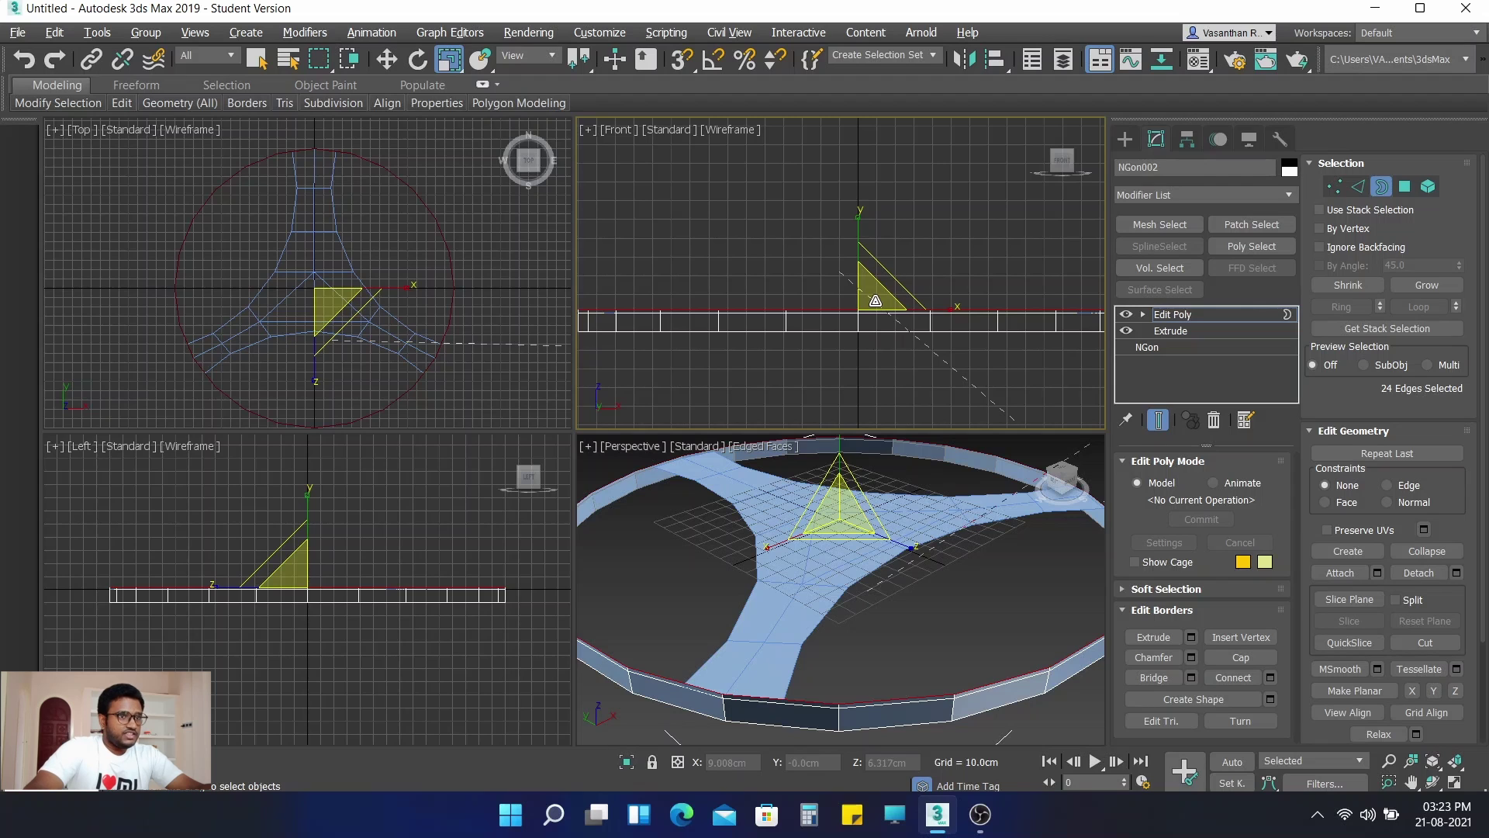
pyautogui.moveTo(875, 300)
pyautogui.mouseDown()
pyautogui.moveTo(888, 382)
pyautogui.moveTo(863, 345)
pyautogui.moveTo(879, 391)
pyautogui.moveTo(849, 344)
pyautogui.moveTo(849, 378)
pyautogui.moveTo(858, 302)
pyautogui.mouseUp()
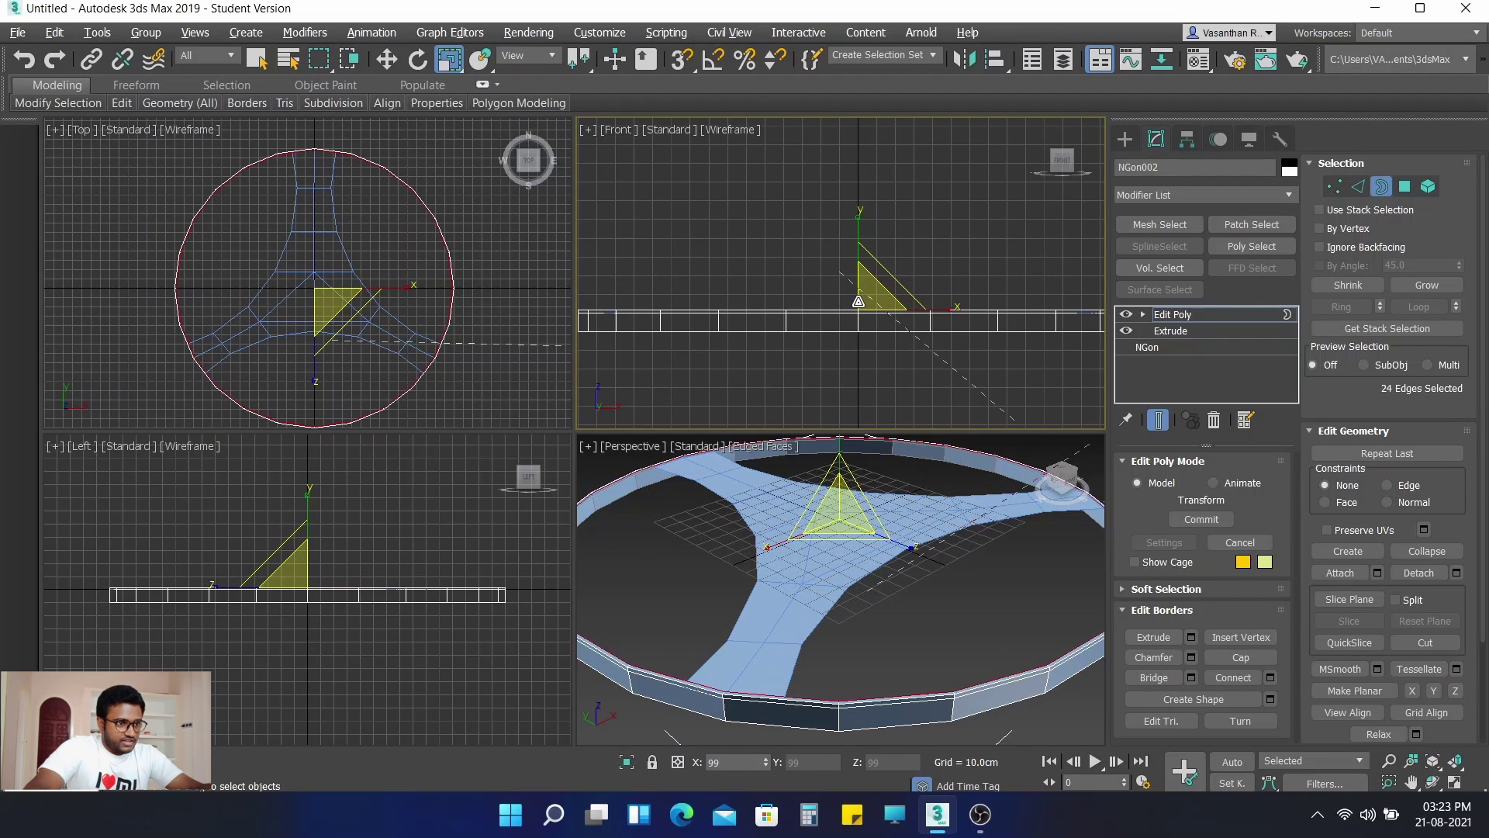
pyautogui.moveTo(858, 302); pyautogui.dragTo(859, 302)
pyautogui.scroll(3, 728, 663)
pyautogui.moveTo(728, 664); pyautogui.dragTo(793, 551, button='middle')
pyautogui.scroll(4, 706, 585)
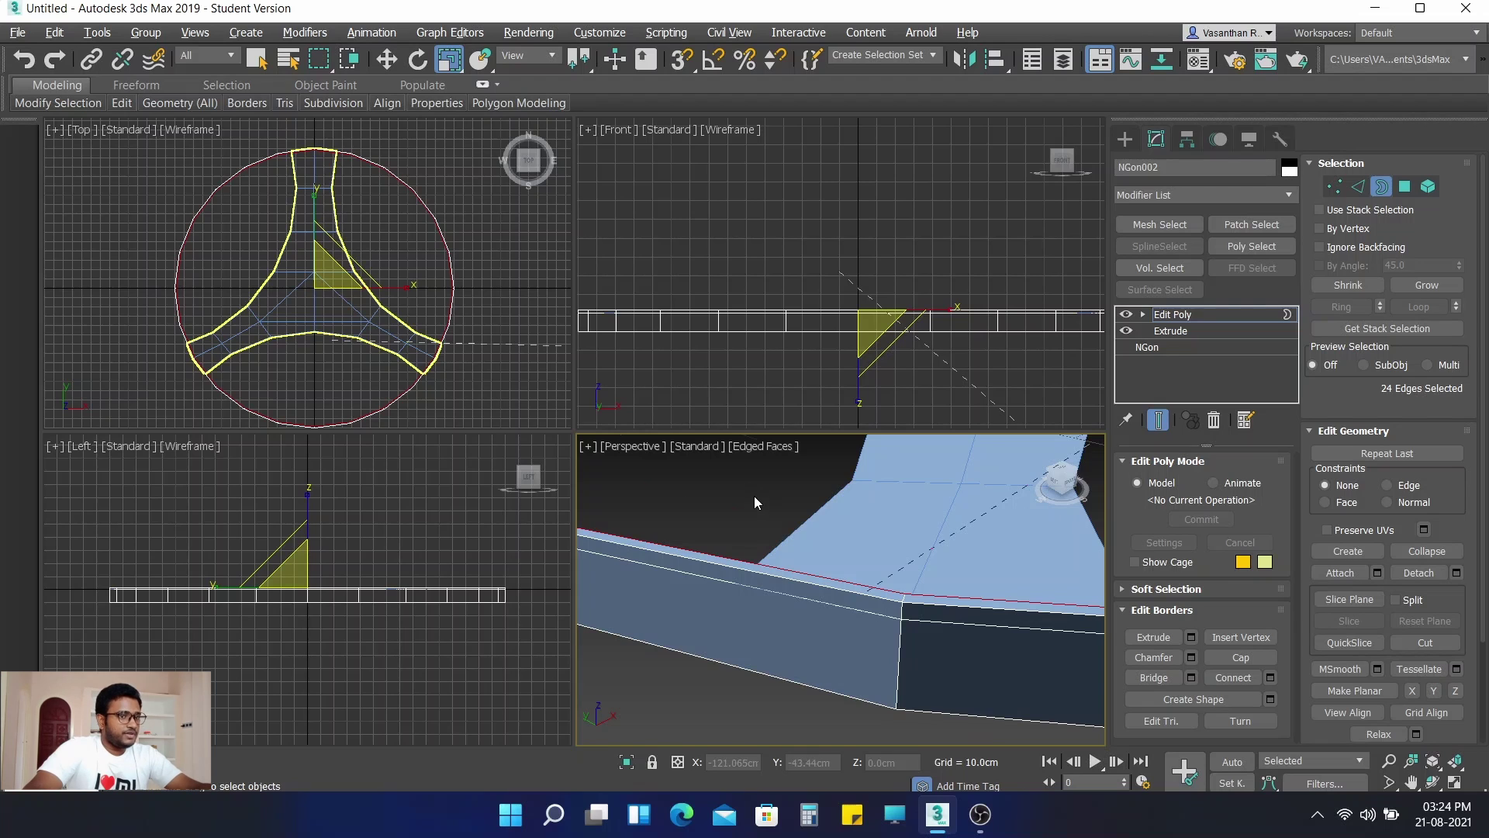
pyautogui.scroll(-4, 755, 496)
pyautogui.moveTo(765, 486); pyautogui.dragTo(754, 565, button='middle')
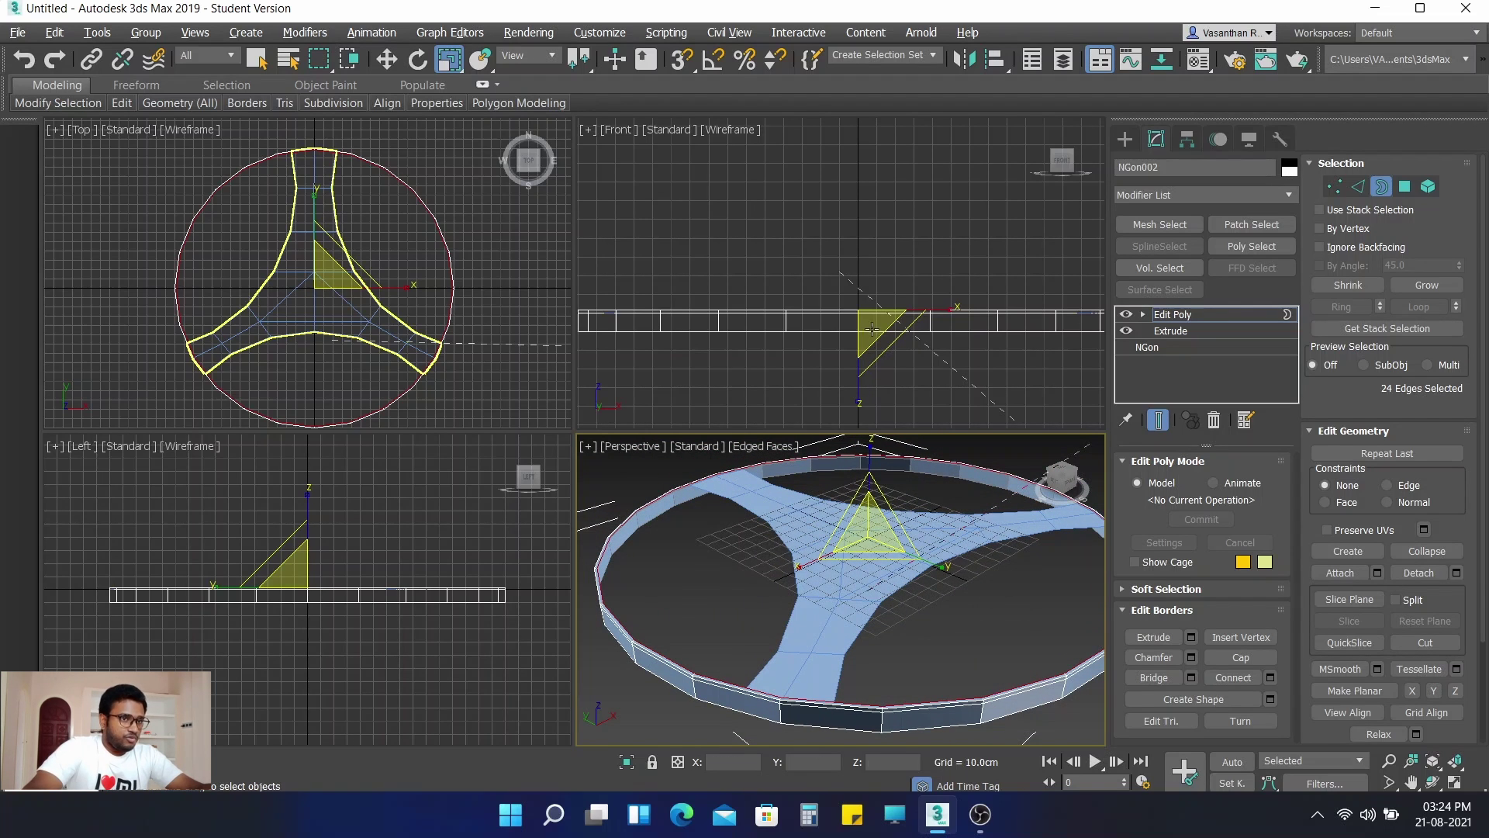
# Step: Extend the border inward with a uniform scale of about 52% to form the ring's wide flat face
pyautogui.moveTo(866, 326)
pyautogui.mouseDown()
pyautogui.moveTo(889, 357)
pyautogui.moveTo(890, 329)
pyautogui.mouseUp()
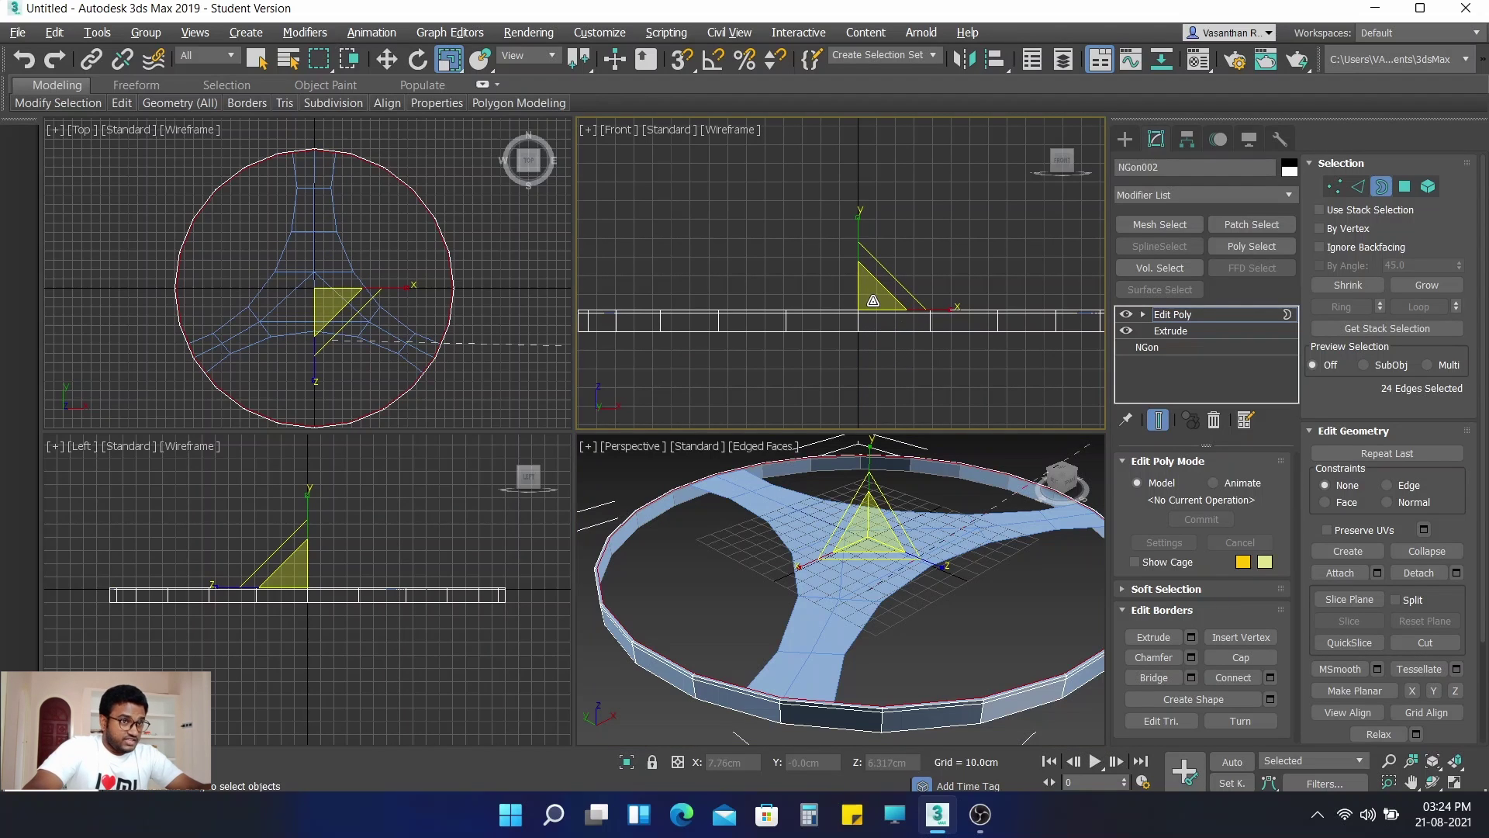
pyautogui.moveTo(874, 300); pyautogui.dragTo(904, 376)
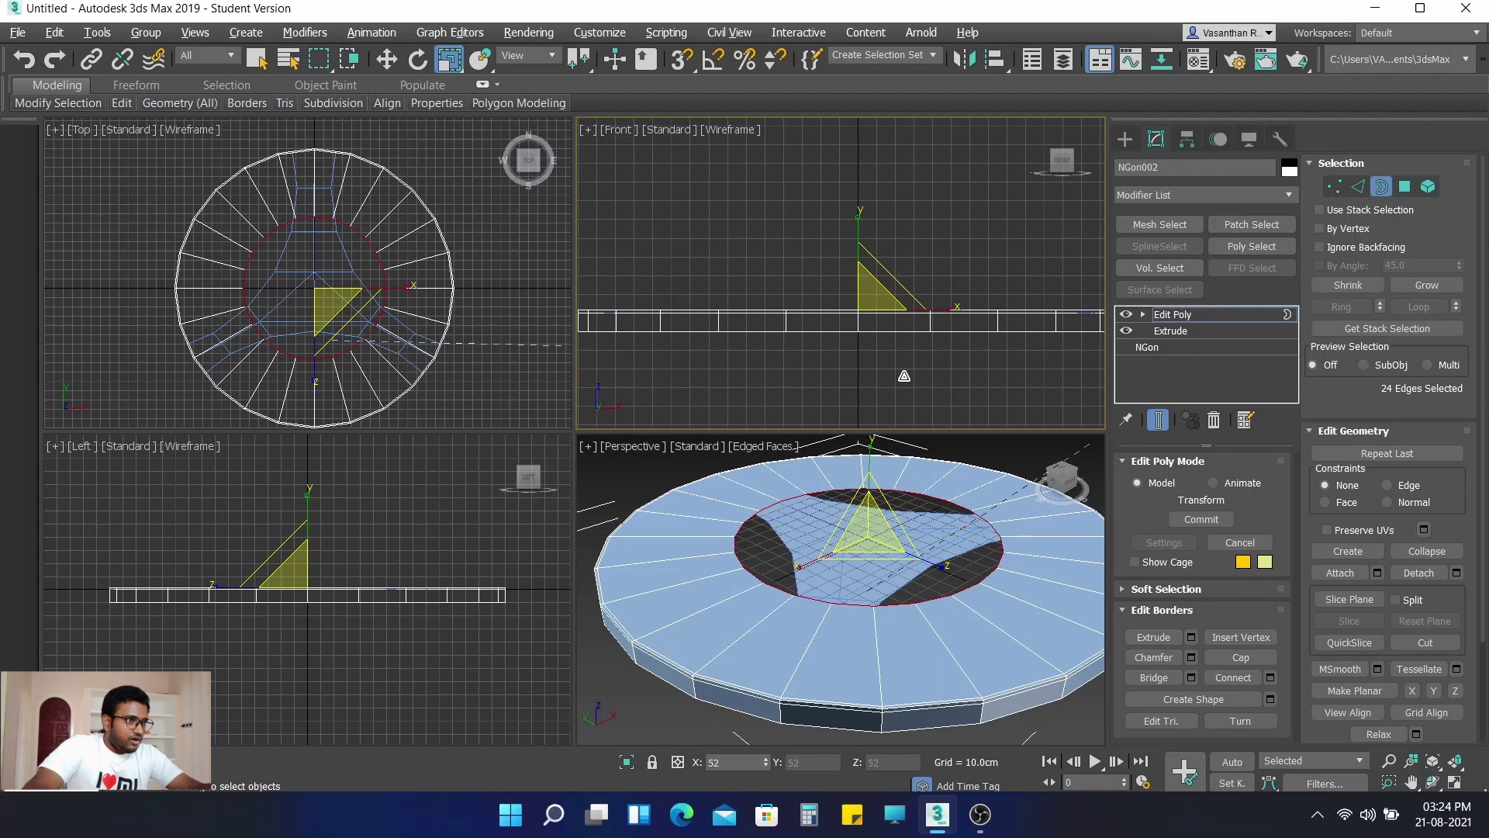
pyautogui.moveTo(903, 375); pyautogui.dragTo(903, 376)
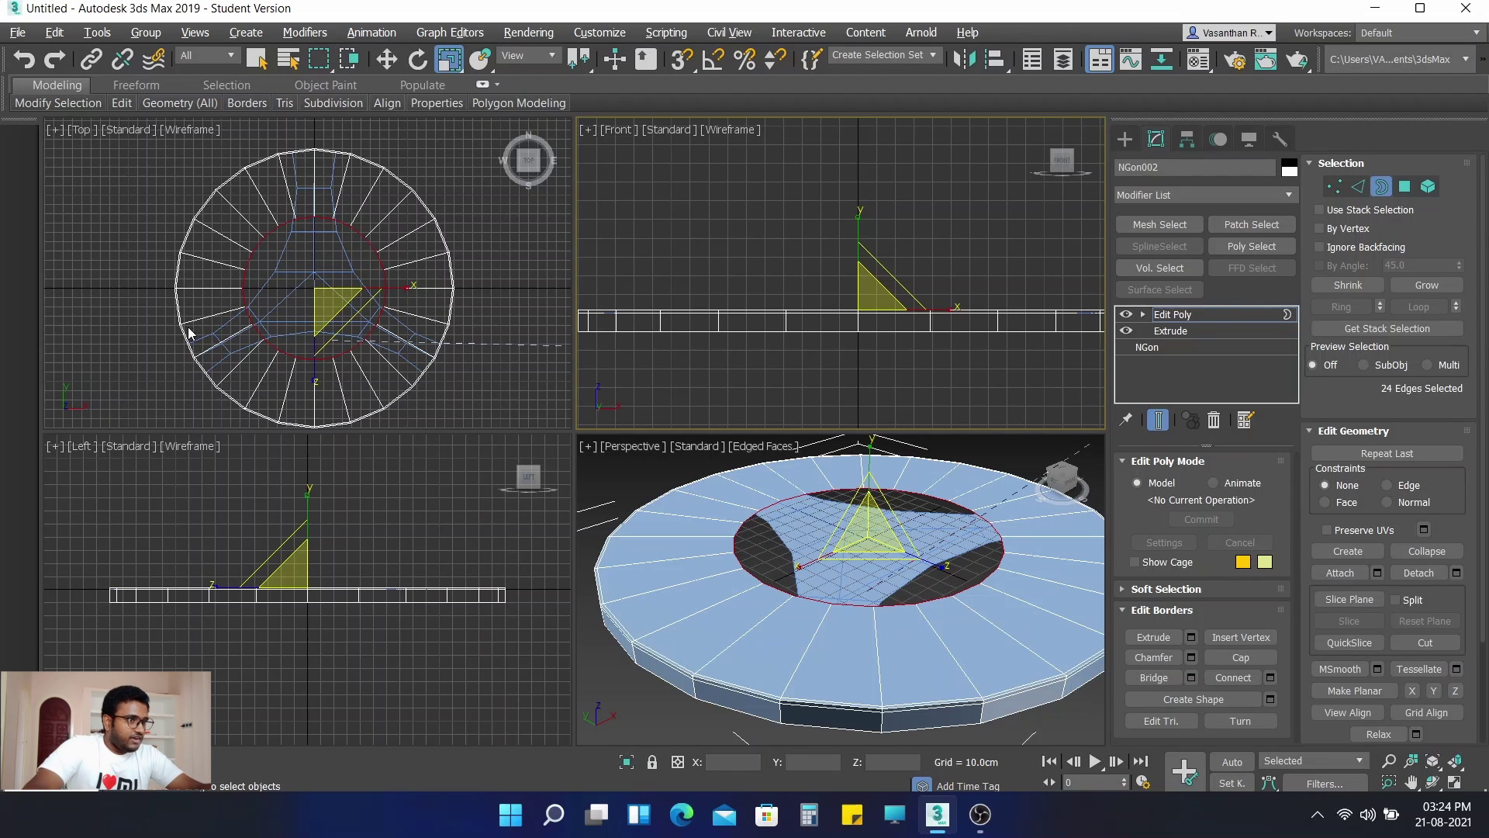
# Step: Shrink the inner border slightly to meet the corners of the three-armed shape and extend it inward as another narrow strip
pyautogui.scroll(6, 266, 306)
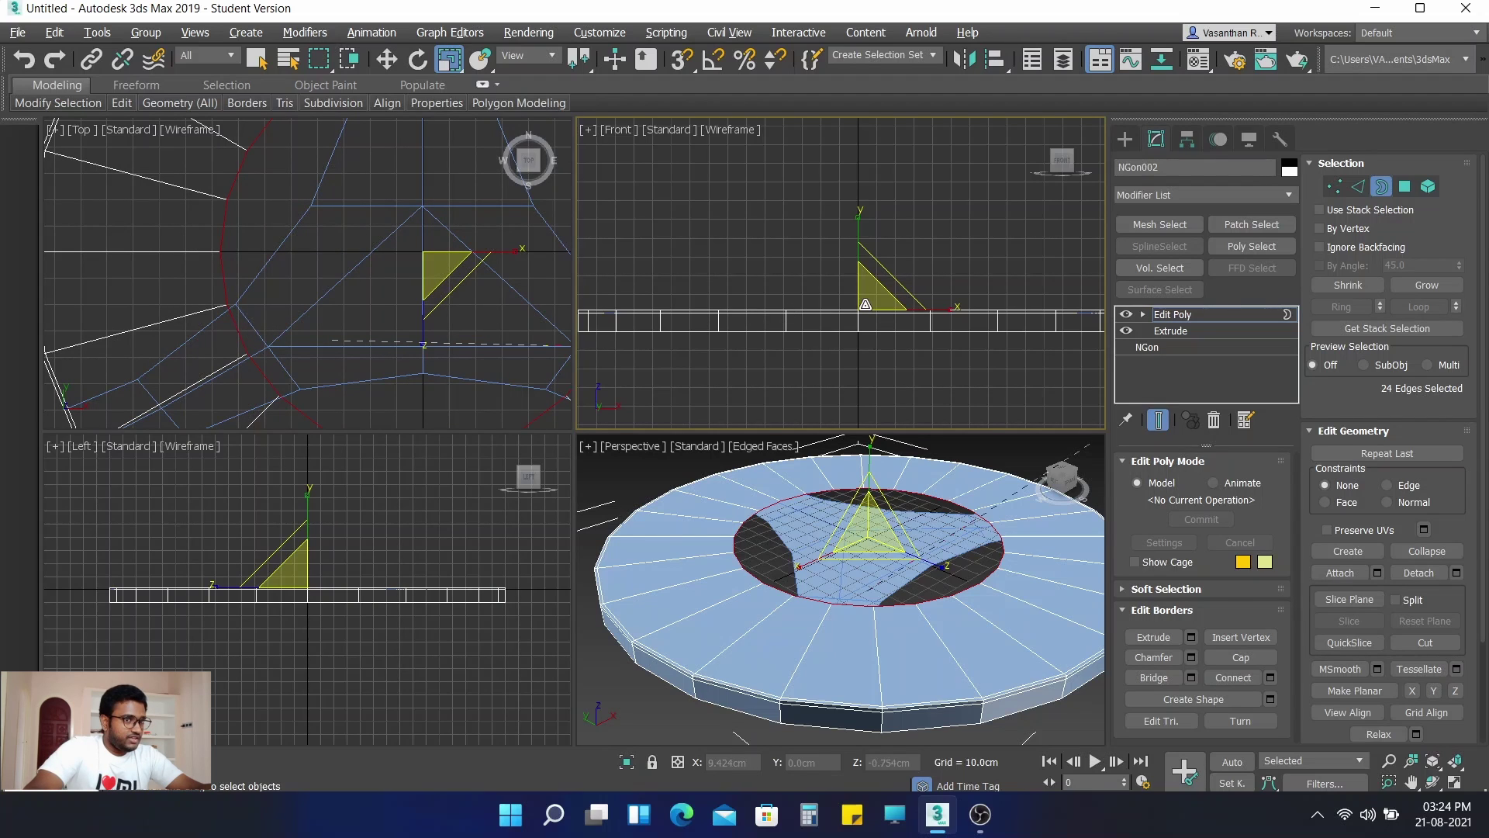
pyautogui.moveTo(870, 301)
pyautogui.mouseDown()
pyautogui.moveTo(858, 297)
pyautogui.moveTo(871, 301)
pyautogui.mouseUp()
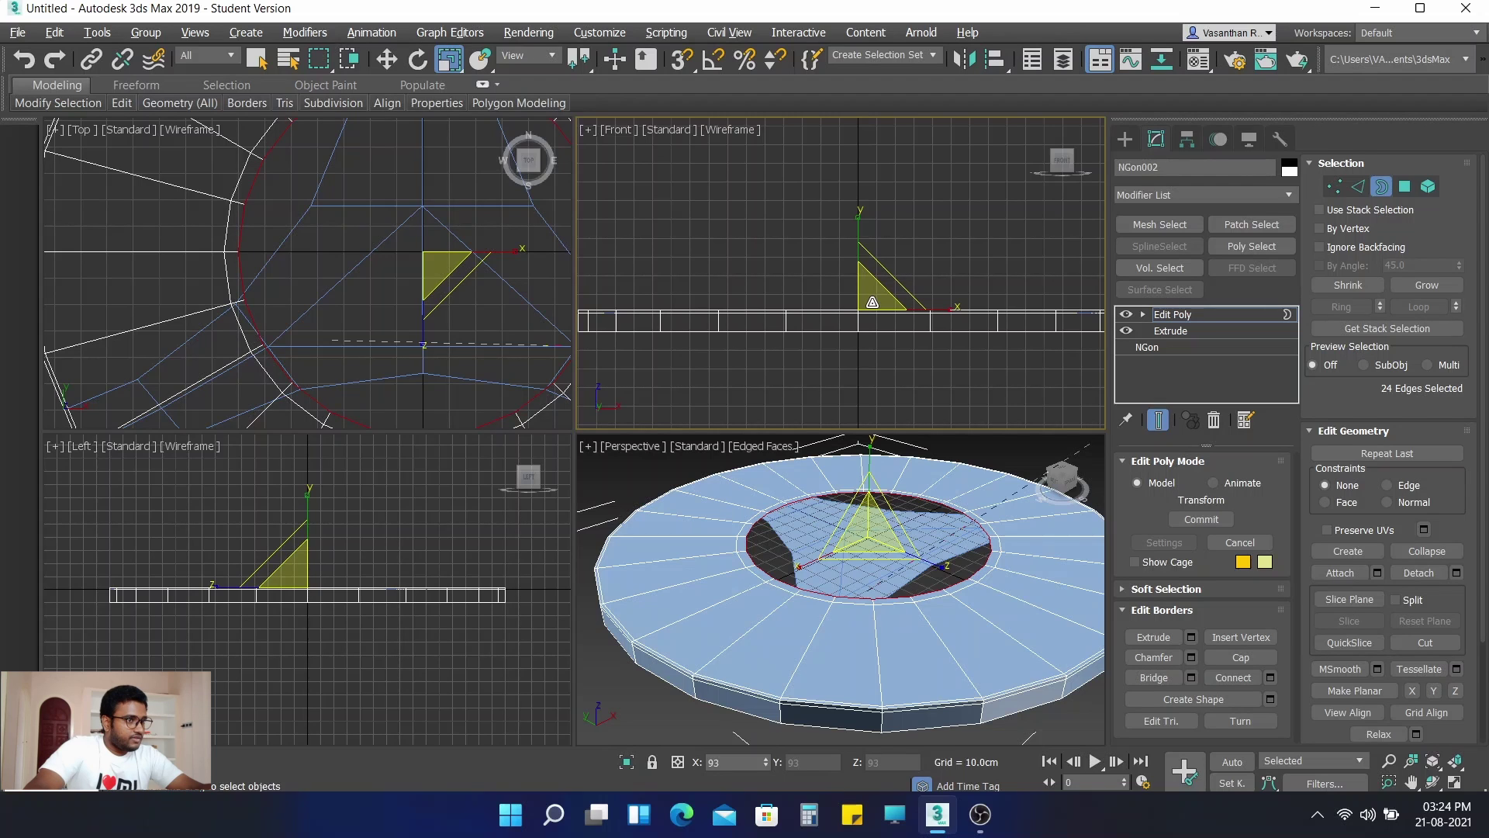
pyautogui.hotkey('ctrl', 'z')
pyautogui.moveTo(871, 293); pyautogui.dragTo(874, 297)
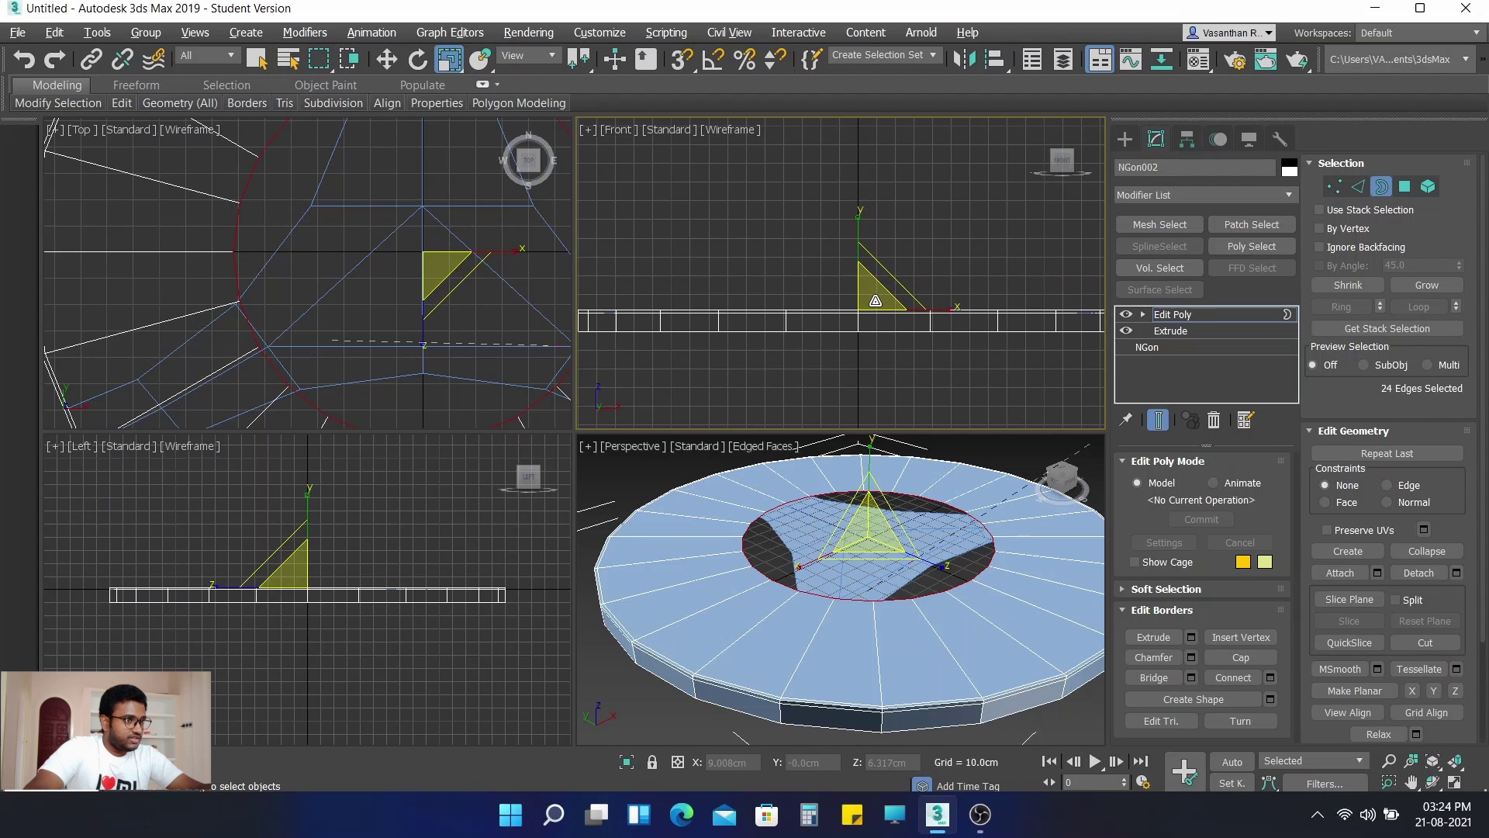
pyautogui.moveTo(876, 301); pyautogui.dragTo(874, 303)
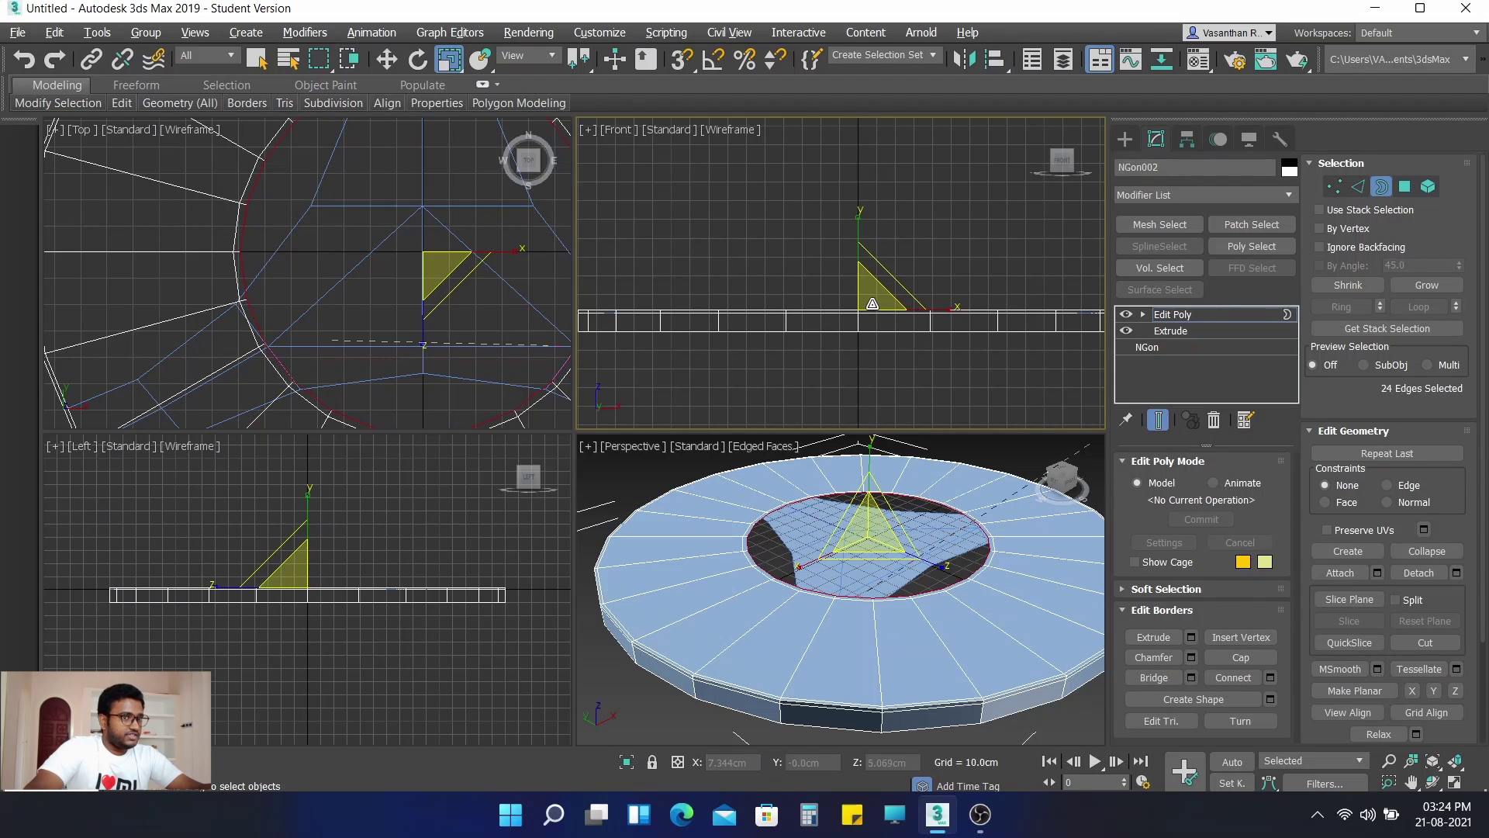
# Step: Extend the inner border down by about 1.77 cm and again to about Z -9.87 cm to form the inner wall
pyautogui.click(388, 59)
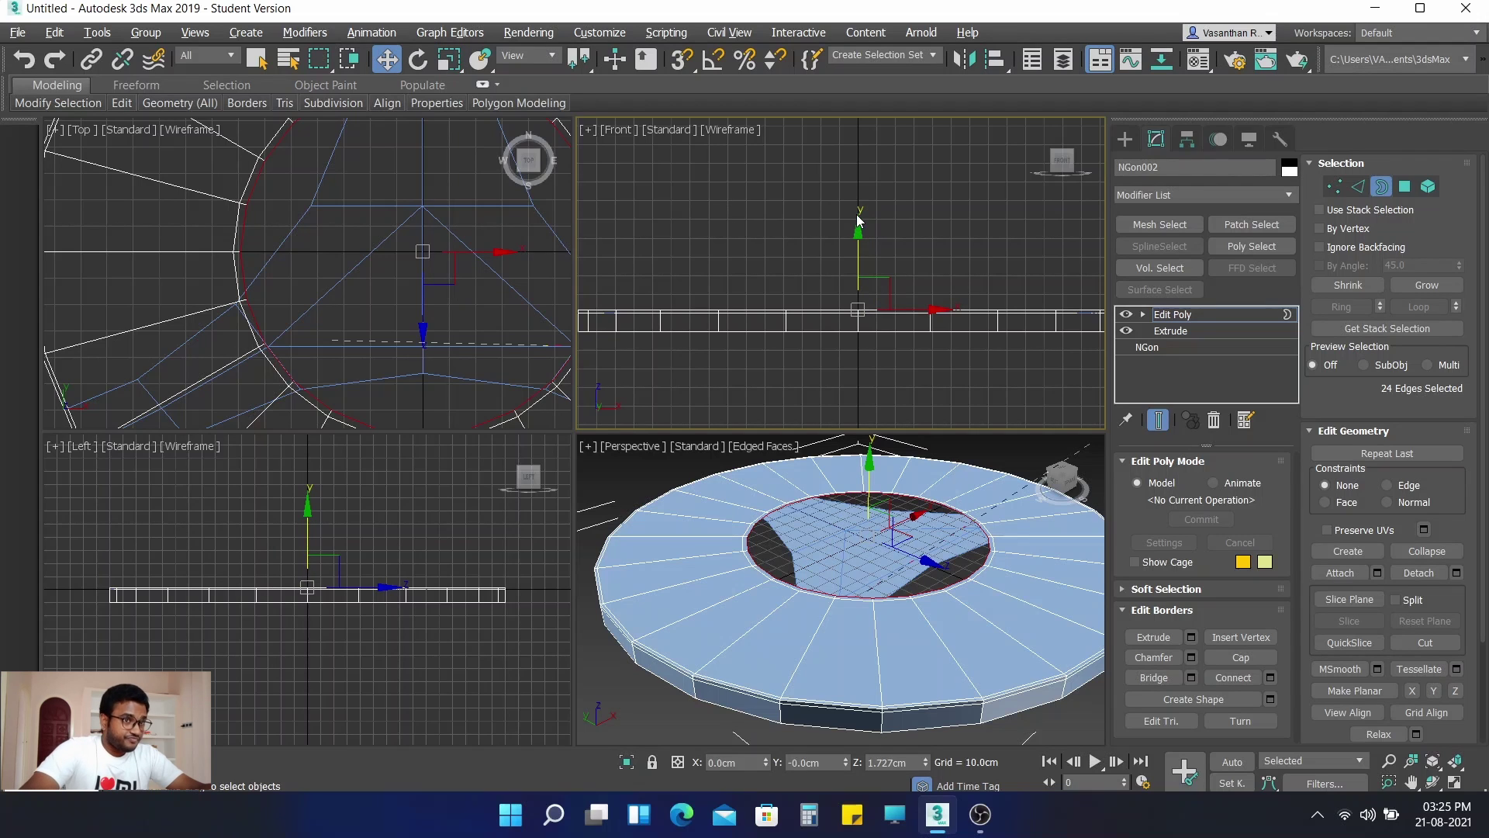
pyautogui.scroll(4, 883, 282)
pyautogui.moveTo(883, 282); pyautogui.dragTo(887, 177, button='middle')
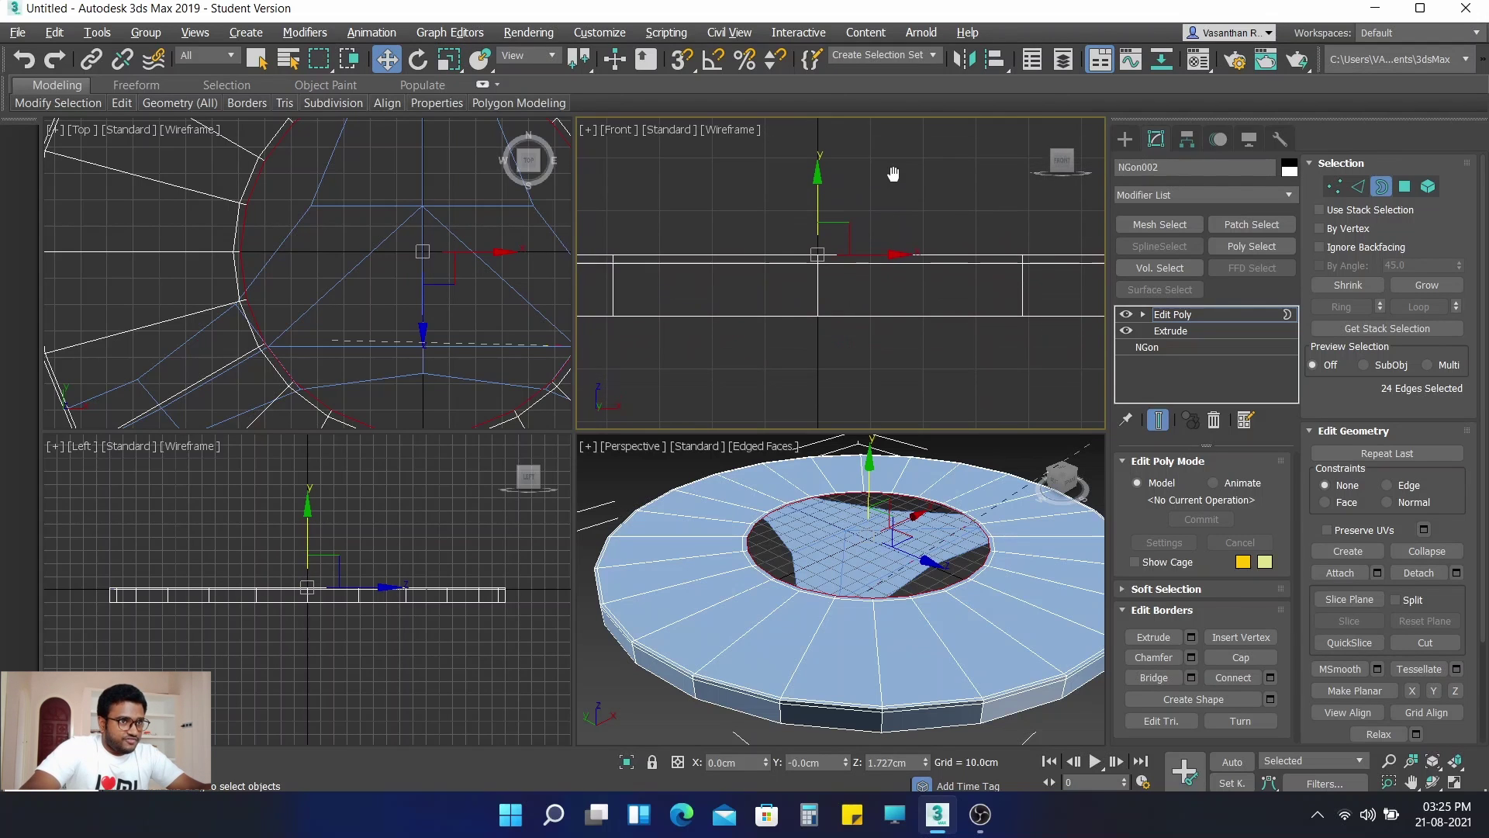
pyautogui.moveTo(819, 175)
pyautogui.mouseDown()
pyautogui.moveTo(827, 221)
pyautogui.moveTo(826, 186)
pyautogui.moveTo(822, 207)
pyautogui.moveTo(807, 185)
pyautogui.mouseUp()
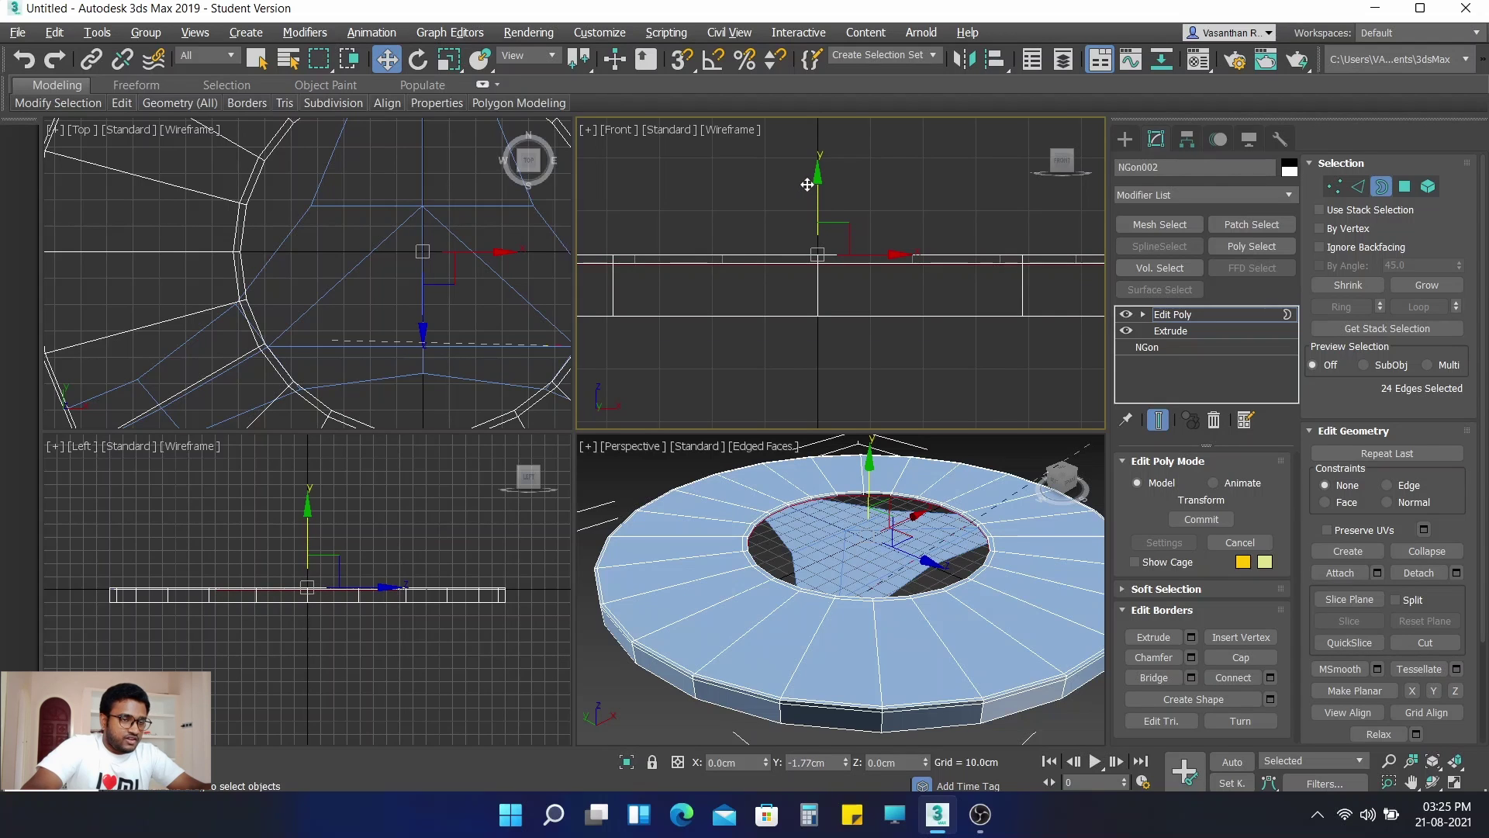
pyautogui.moveTo(808, 185); pyautogui.dragTo(794, 184)
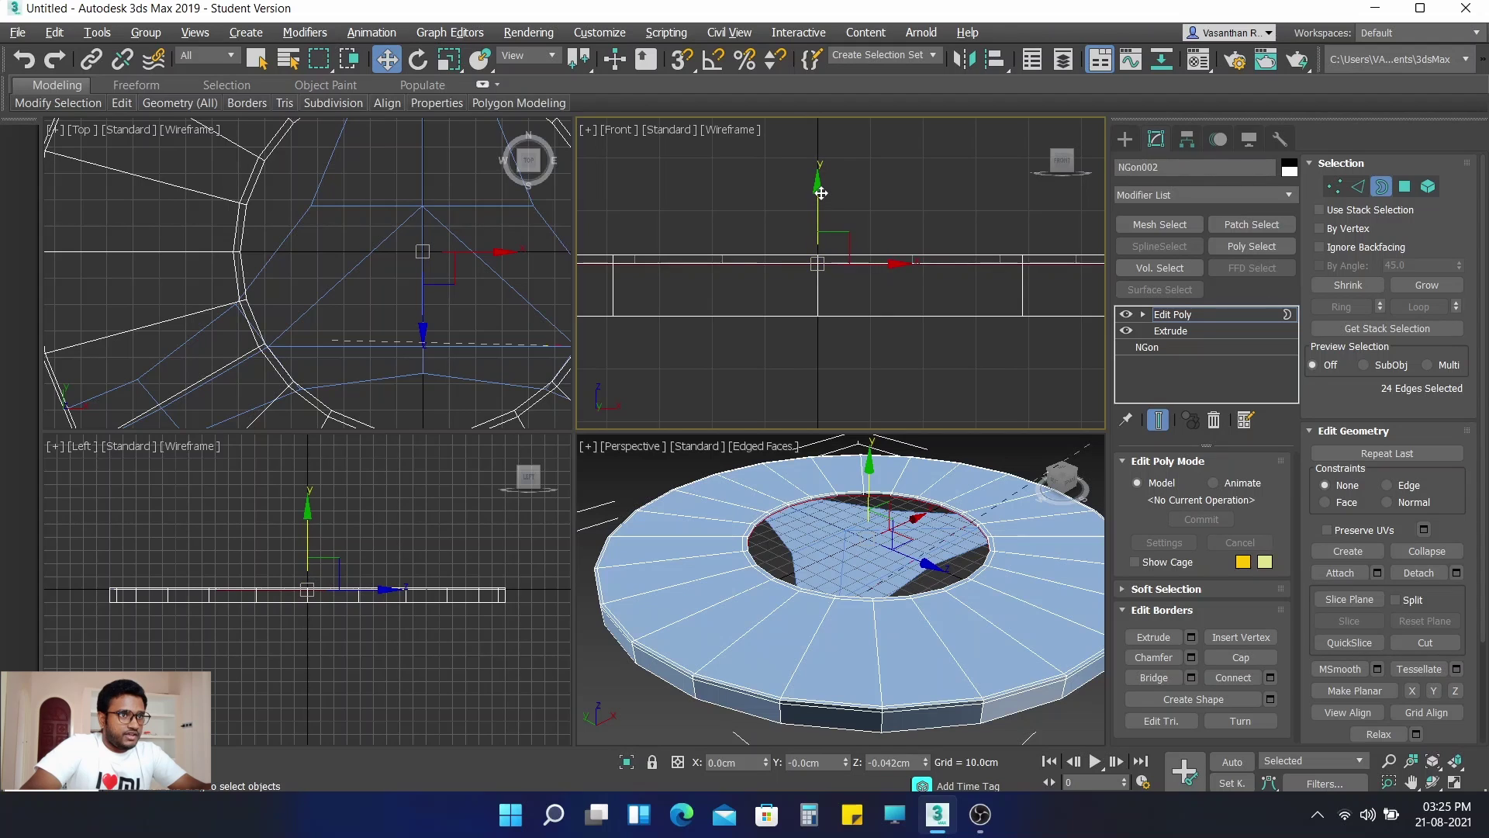
pyautogui.moveTo(821, 193); pyautogui.dragTo(819, 233)
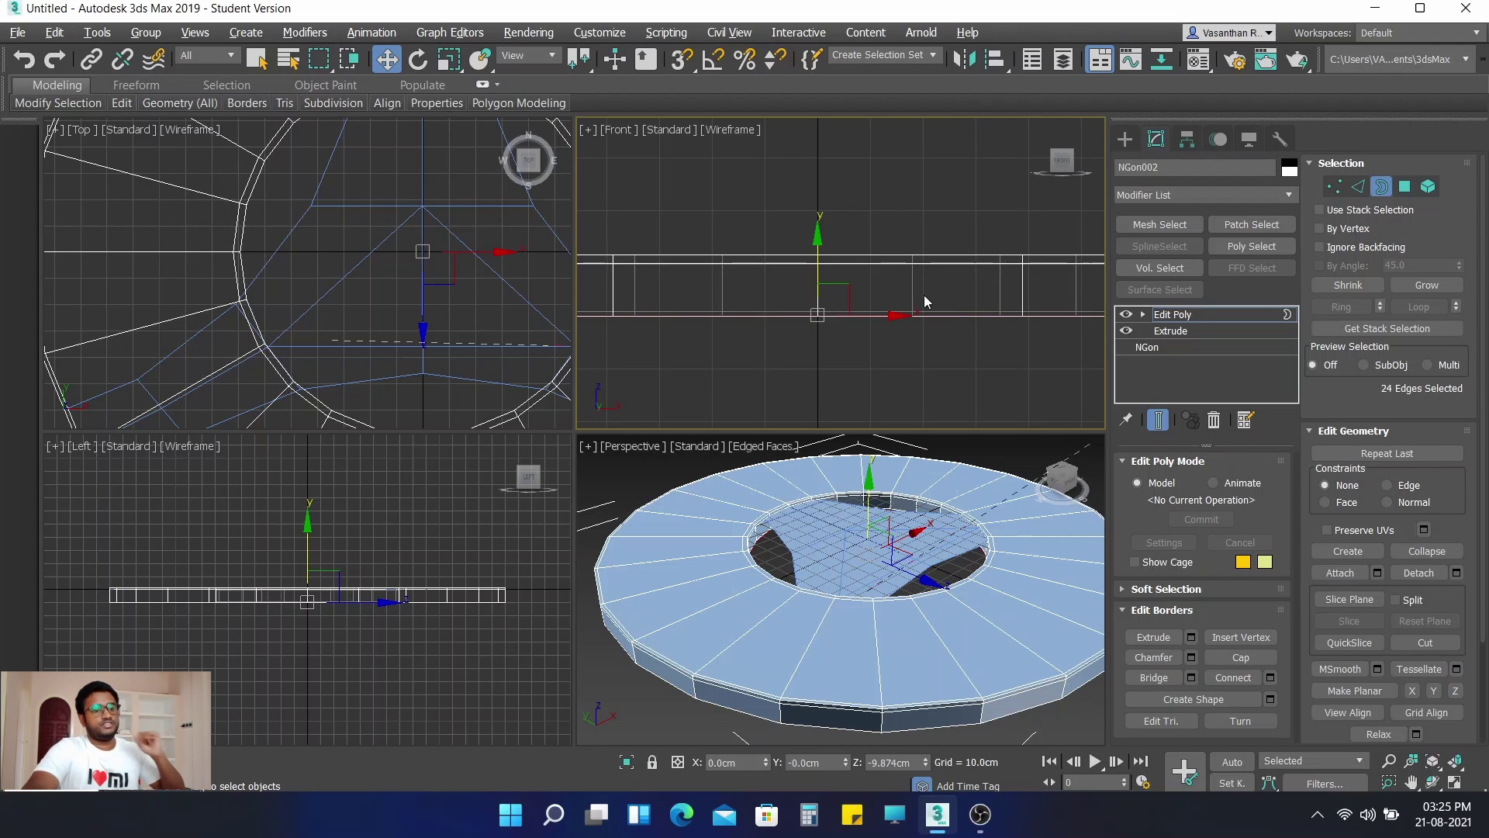
# Step: Leave border editing and add a Symmetry modifier to the whole ring
pyautogui.scroll(-2, 882, 608)
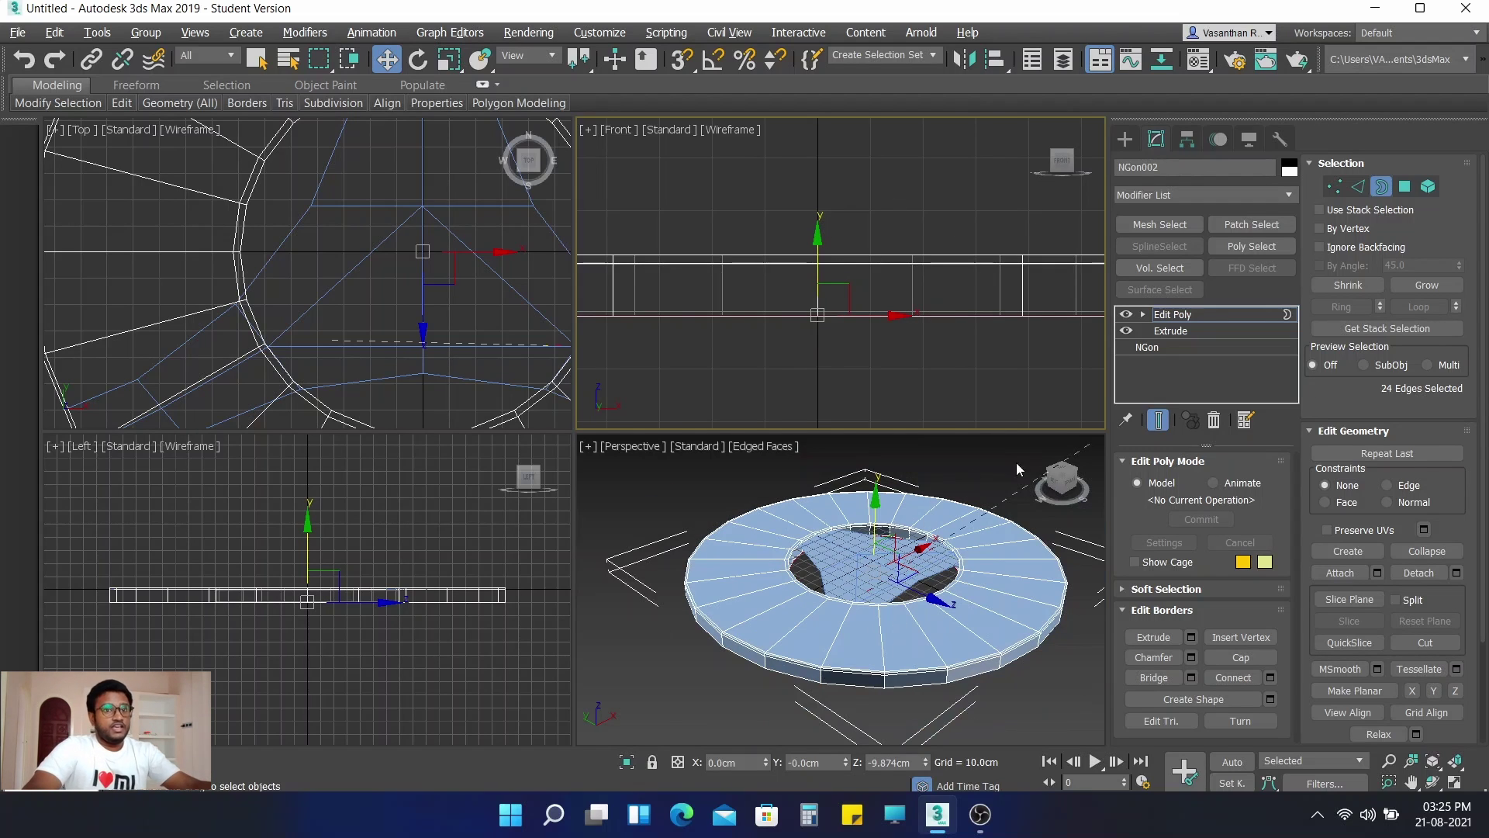
pyautogui.click(1382, 187)
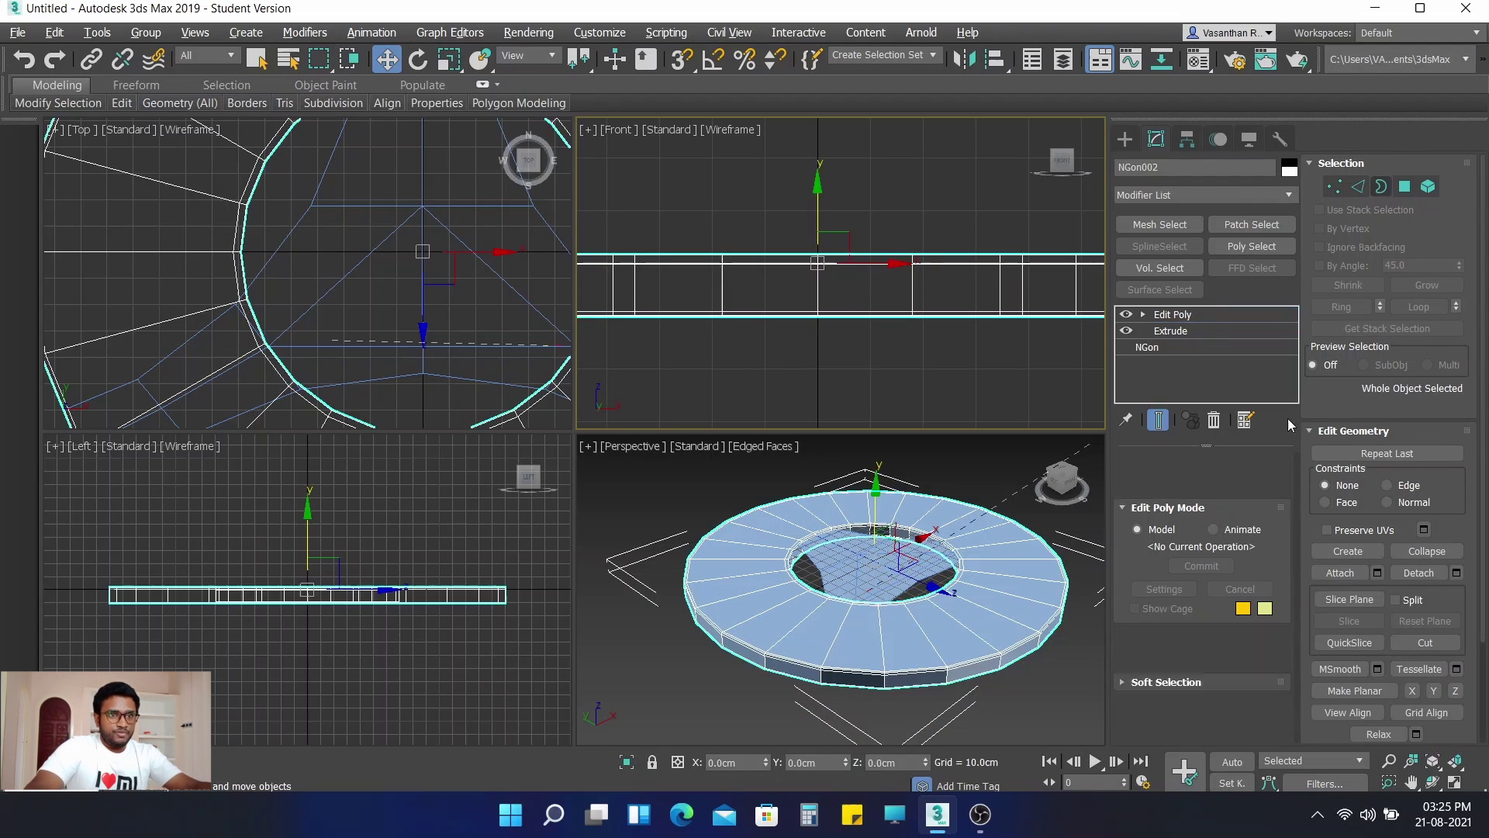
pyautogui.click(981, 481)
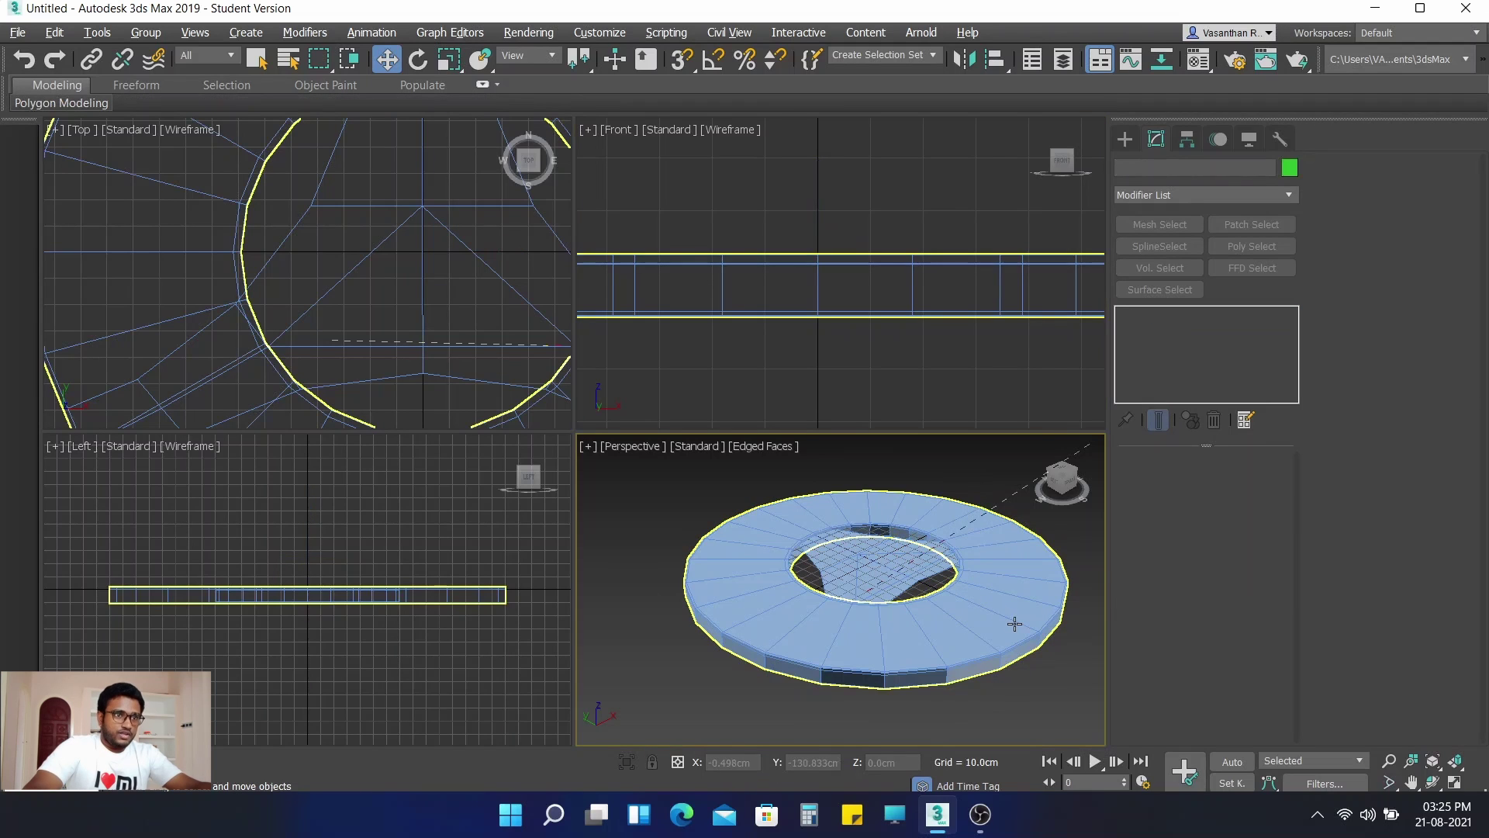
pyautogui.click(1015, 622)
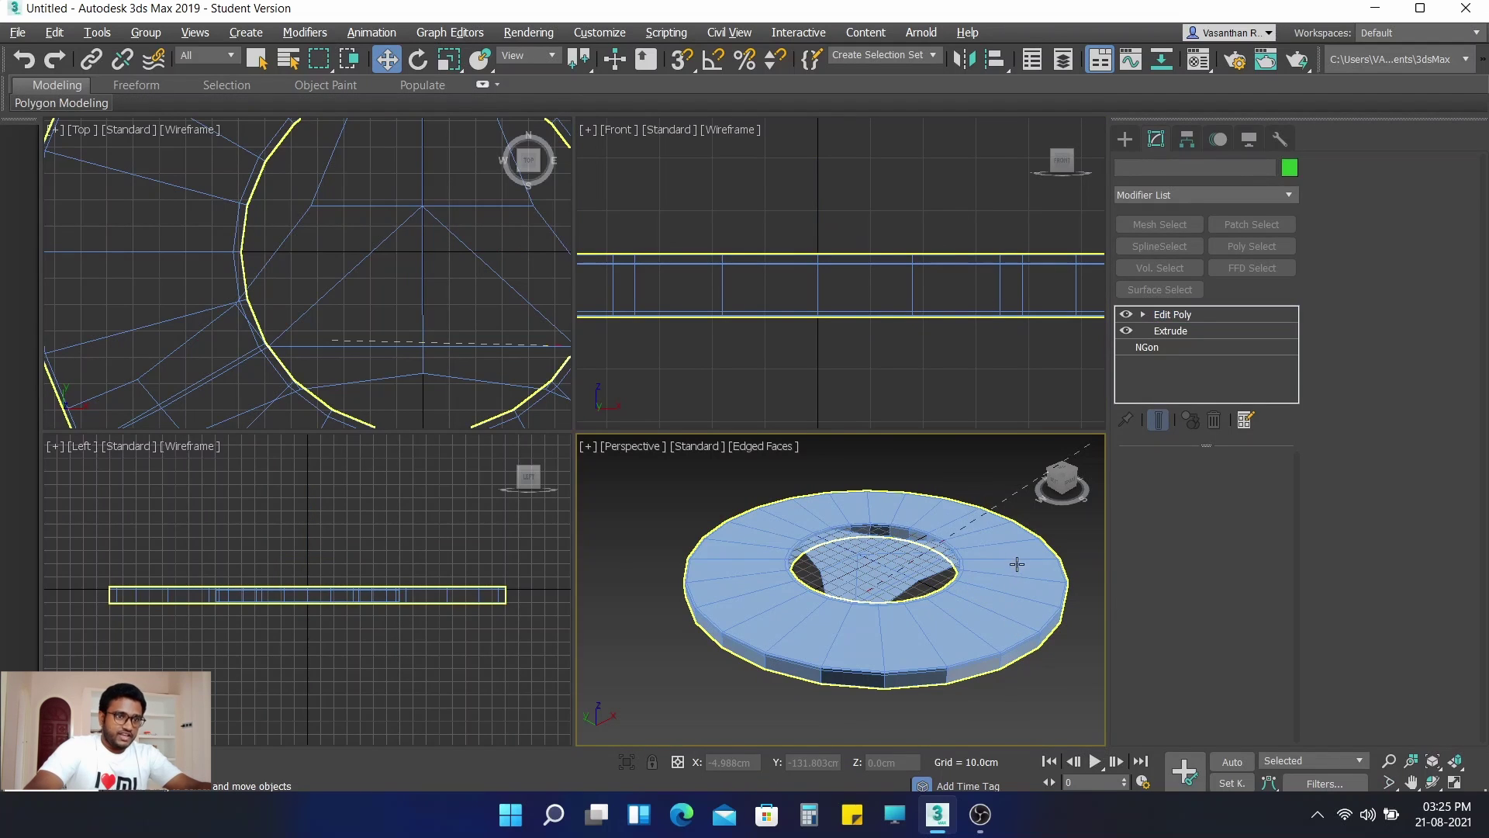
pyautogui.moveTo(983, 480); pyautogui.dragTo(961, 479, button='middle')
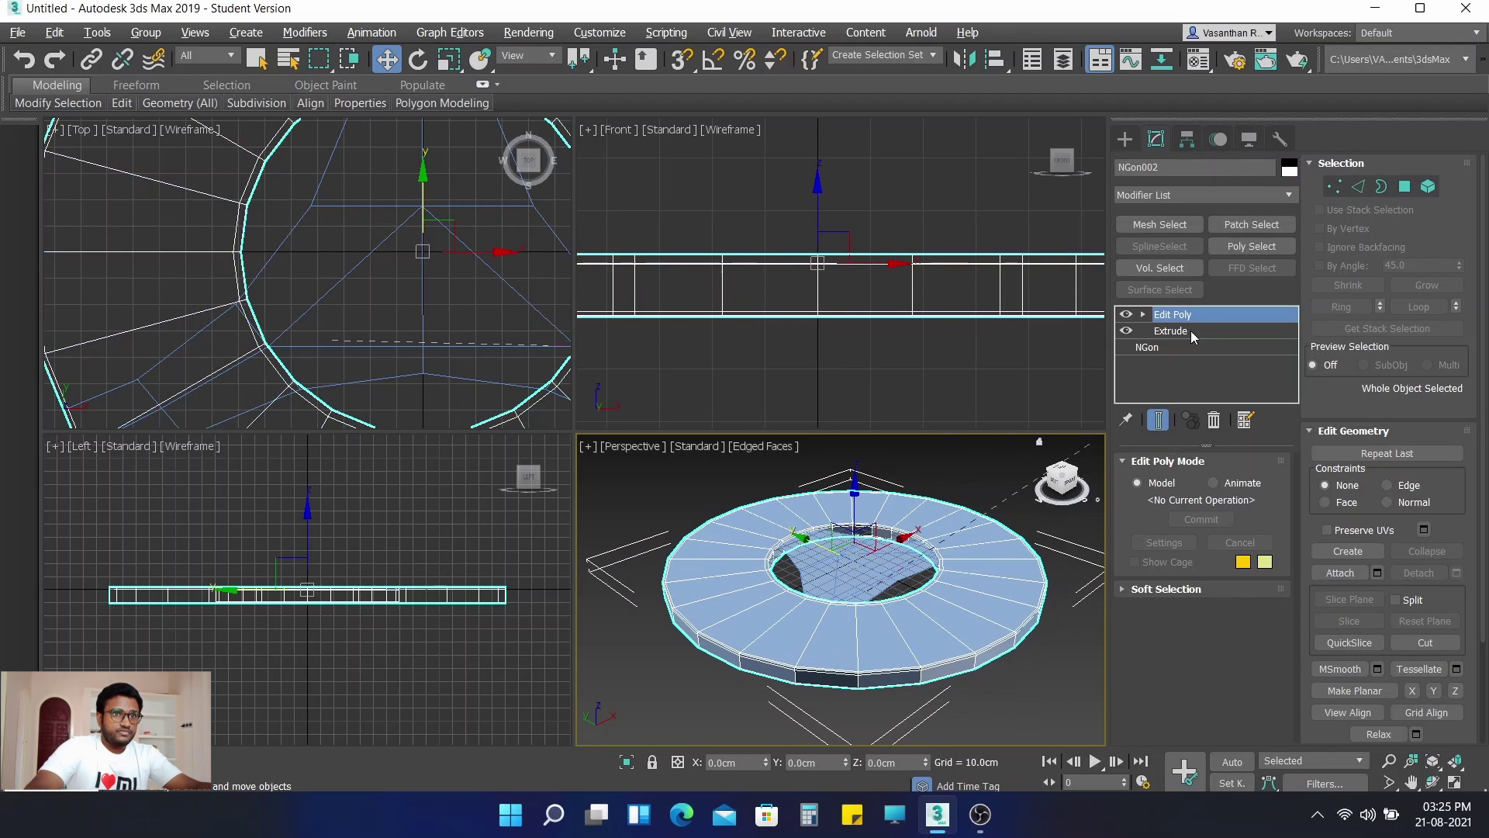
pyautogui.click(1163, 195)
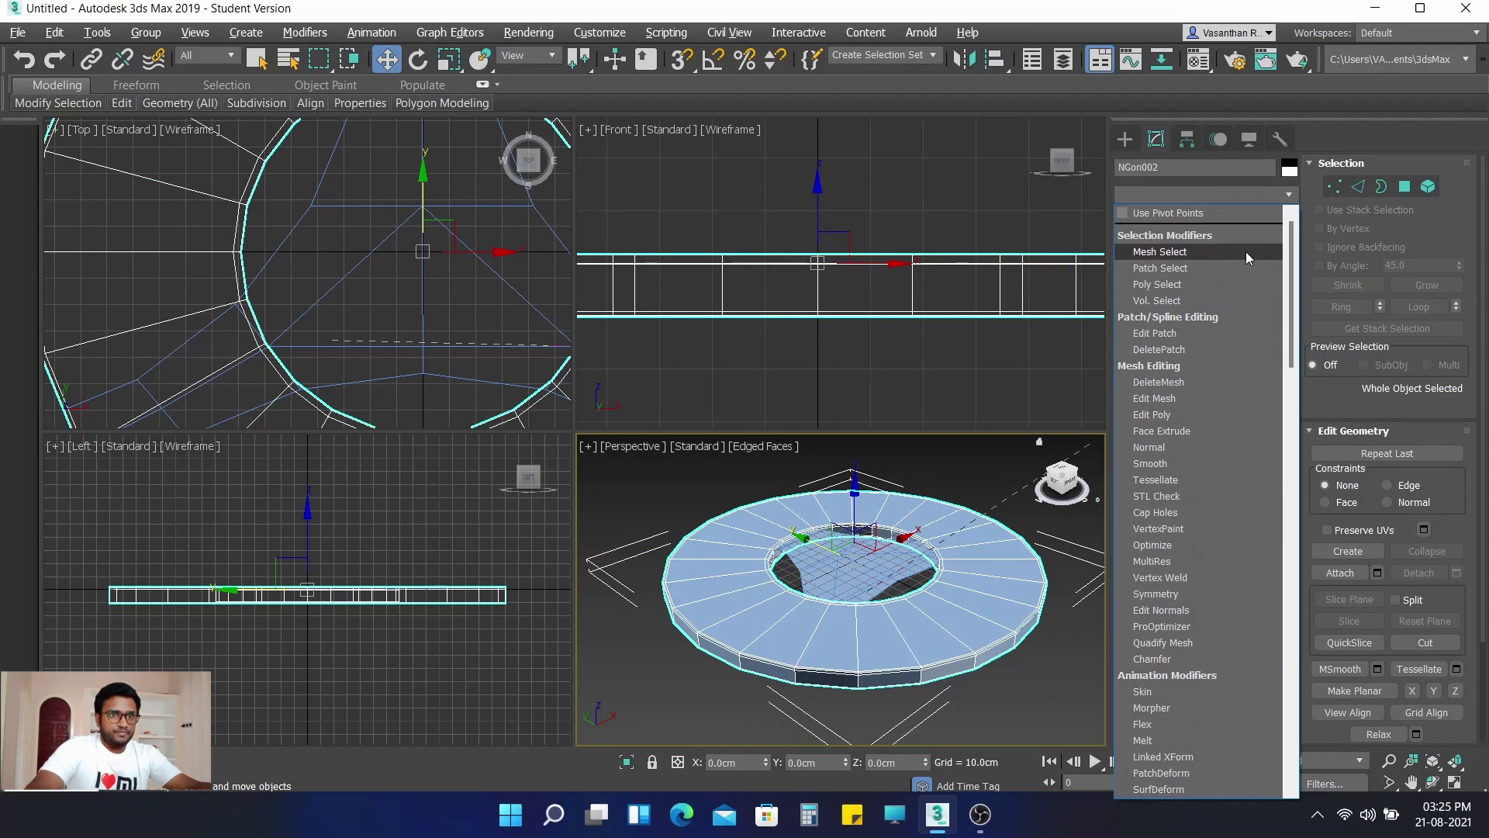
pyautogui.click(1205, 593)
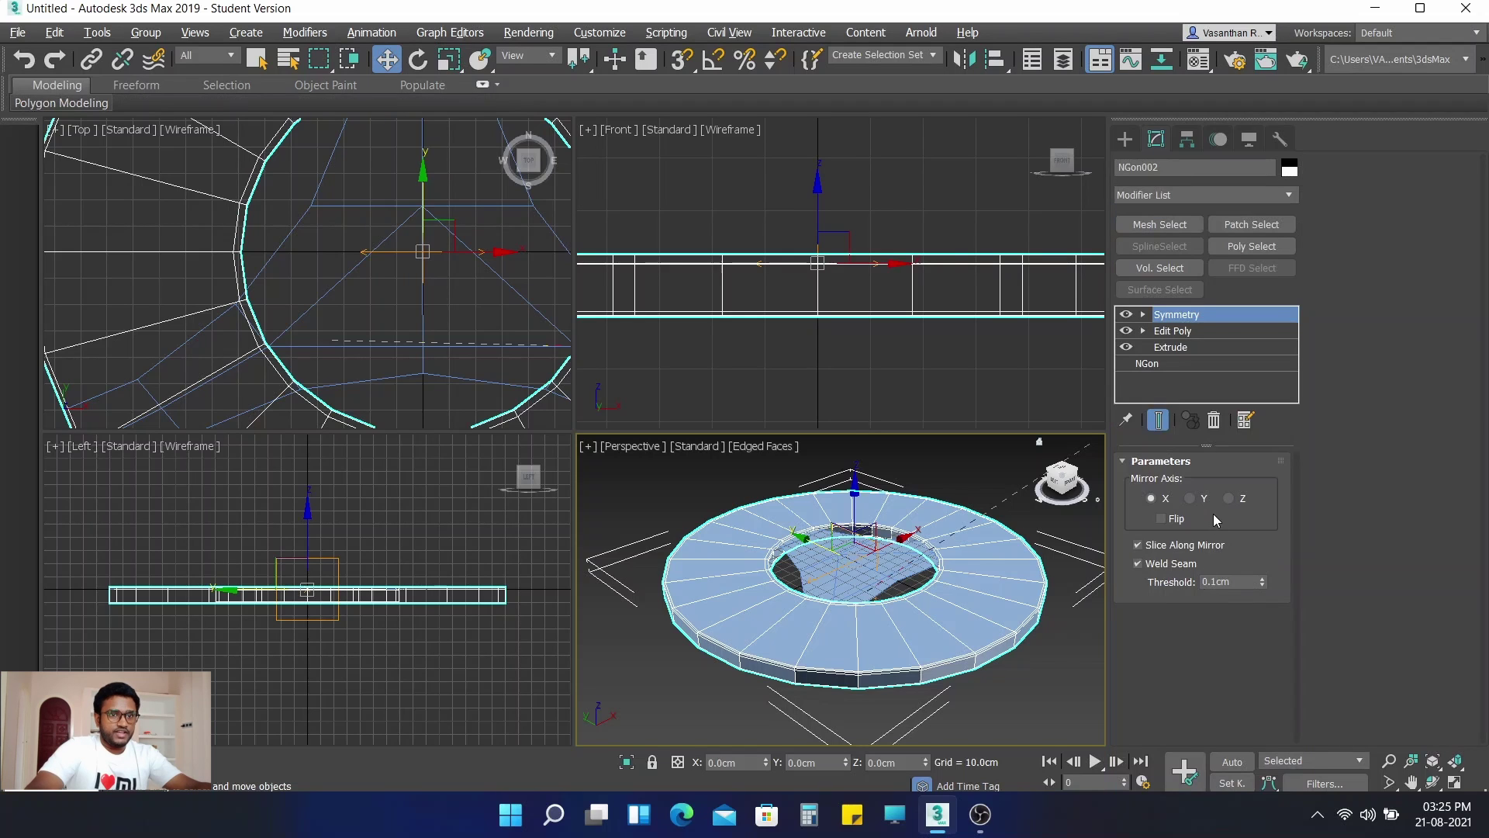
# Step: Lower the Symmetry modifier's mirror plane to about Z -10 cm, level with the ring's bottom edge
pyautogui.click(1192, 499)
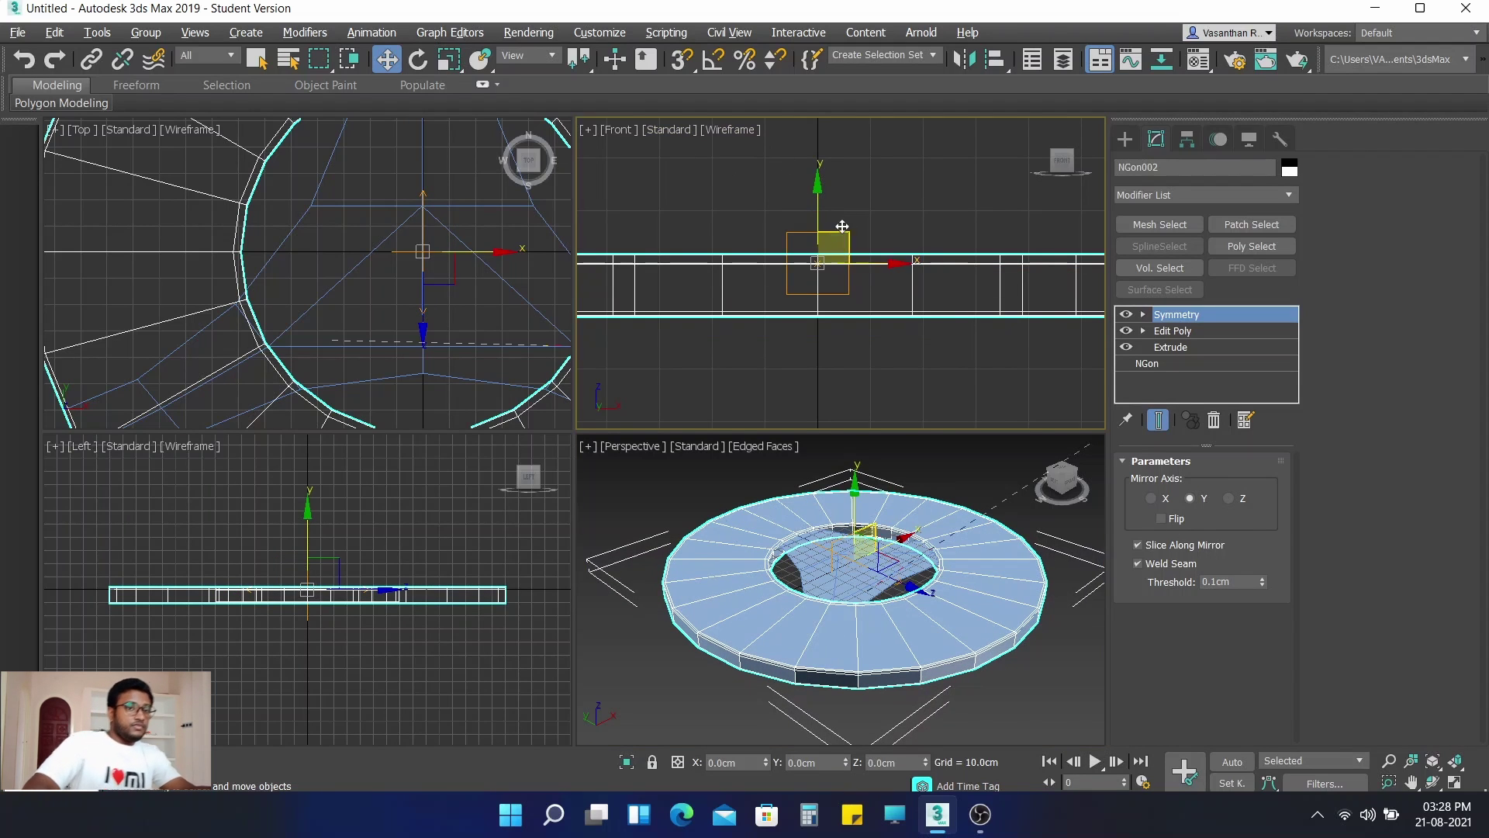
pyautogui.click(1142, 313)
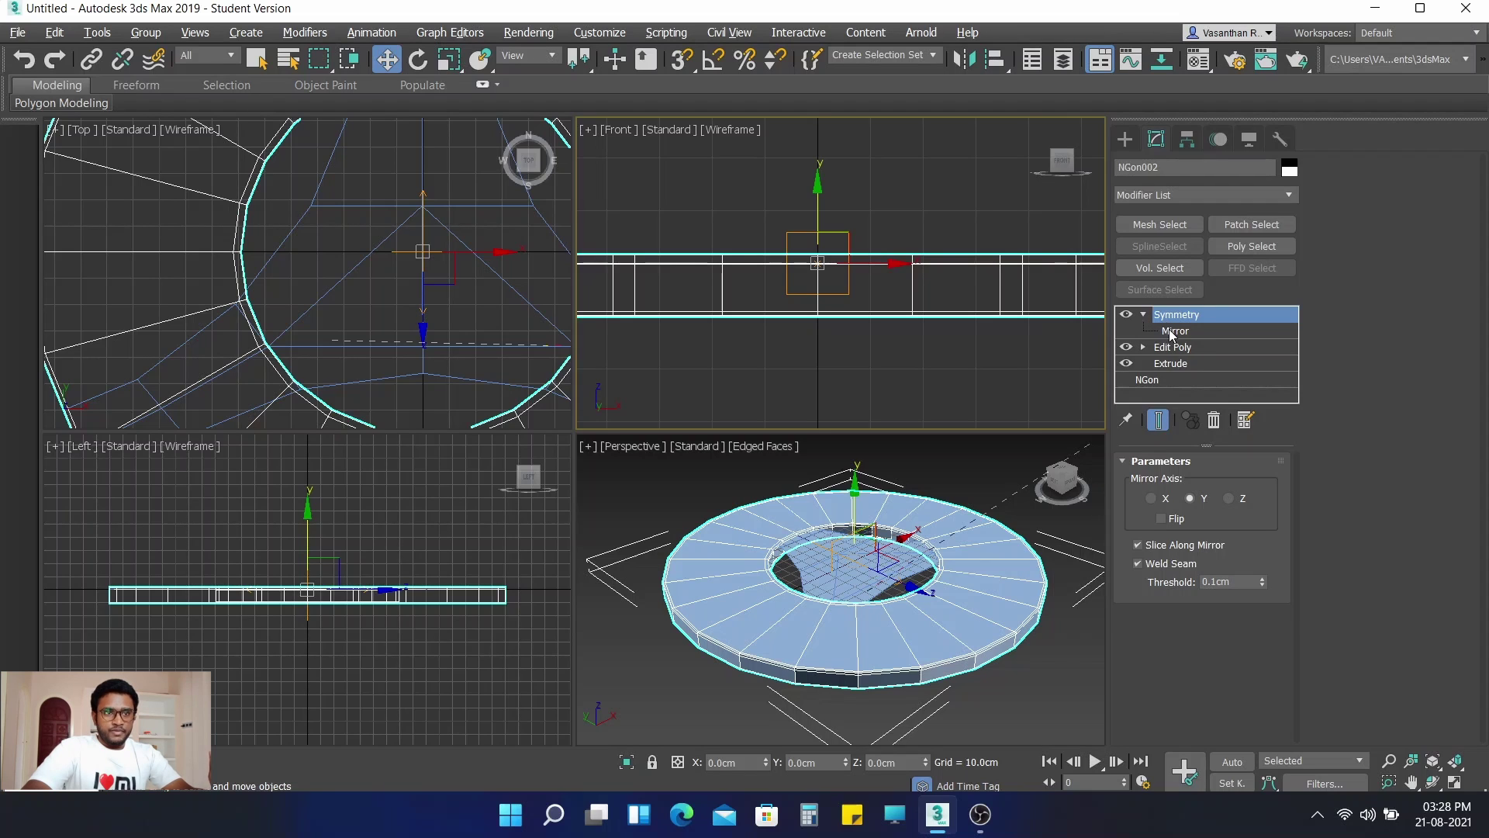
pyautogui.click(1173, 331)
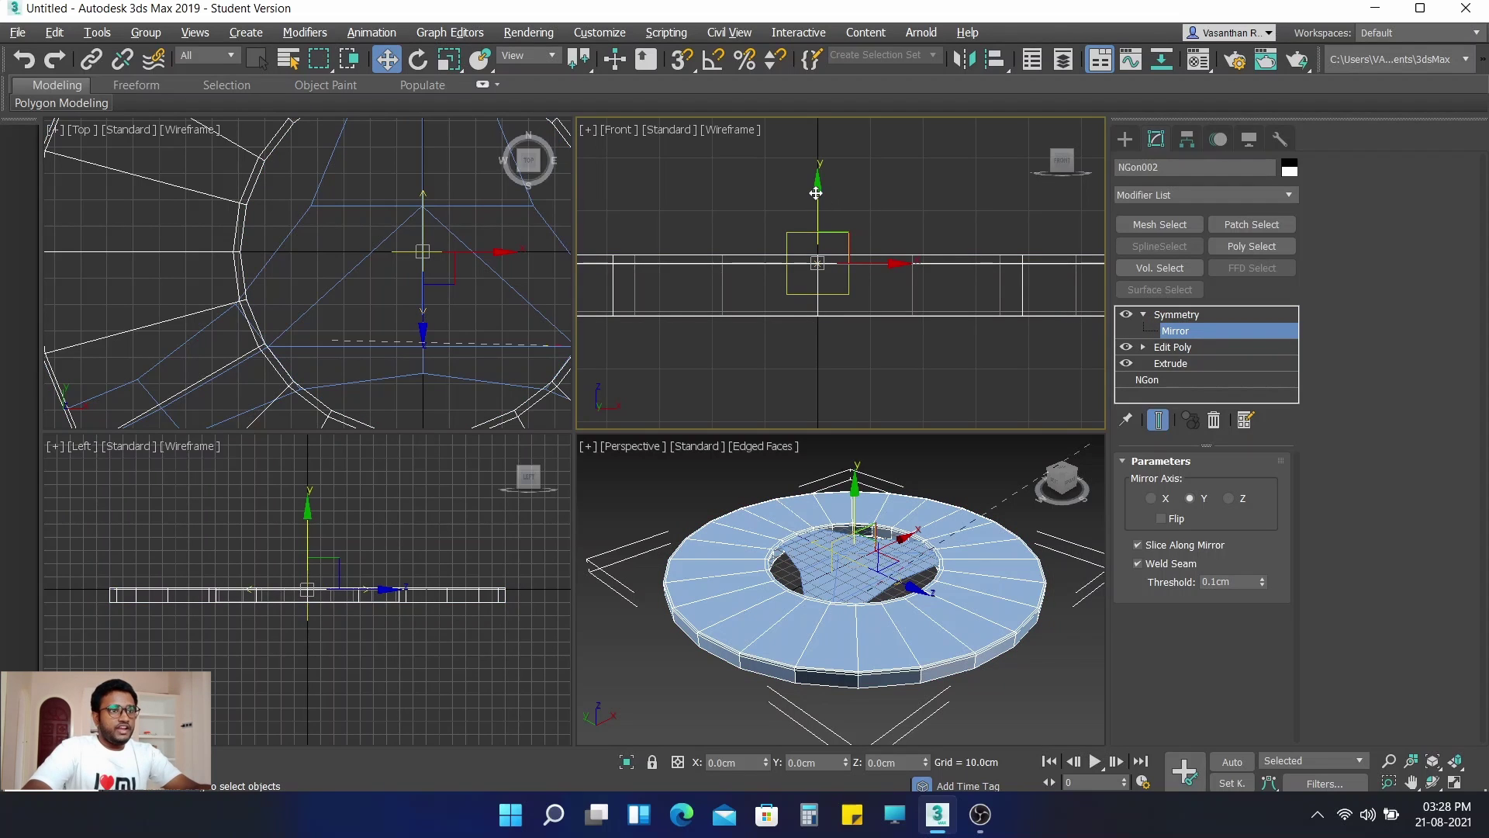
pyautogui.moveTo(818, 189); pyautogui.dragTo(823, 277)
pyautogui.scroll(10, 825, 298)
pyautogui.moveTo(845, 281); pyautogui.dragTo(848, 130, button='middle')
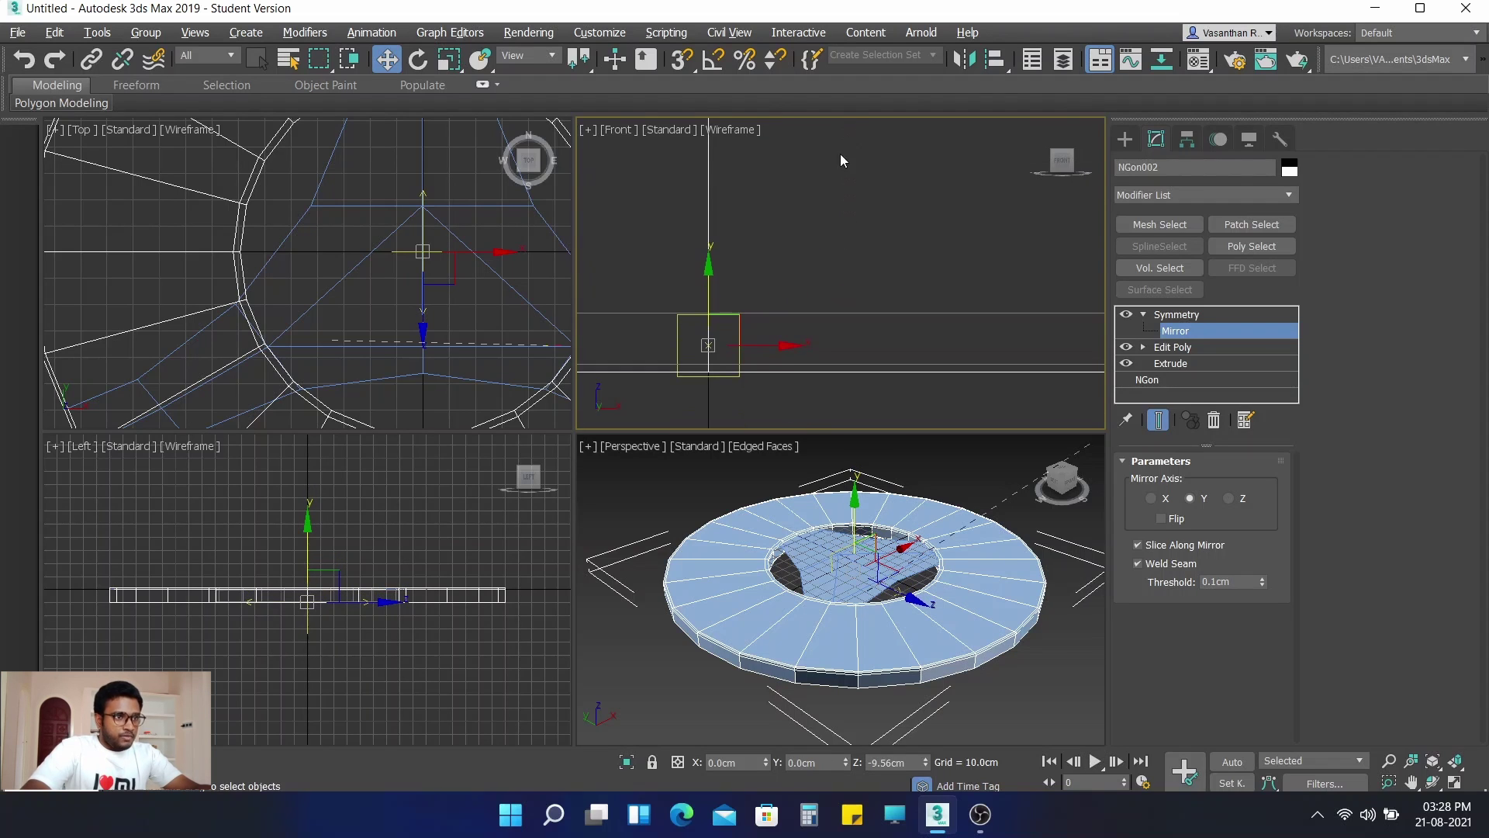
pyautogui.moveTo(707, 268); pyautogui.dragTo(709, 294)
pyautogui.scroll(-4, 792, 238)
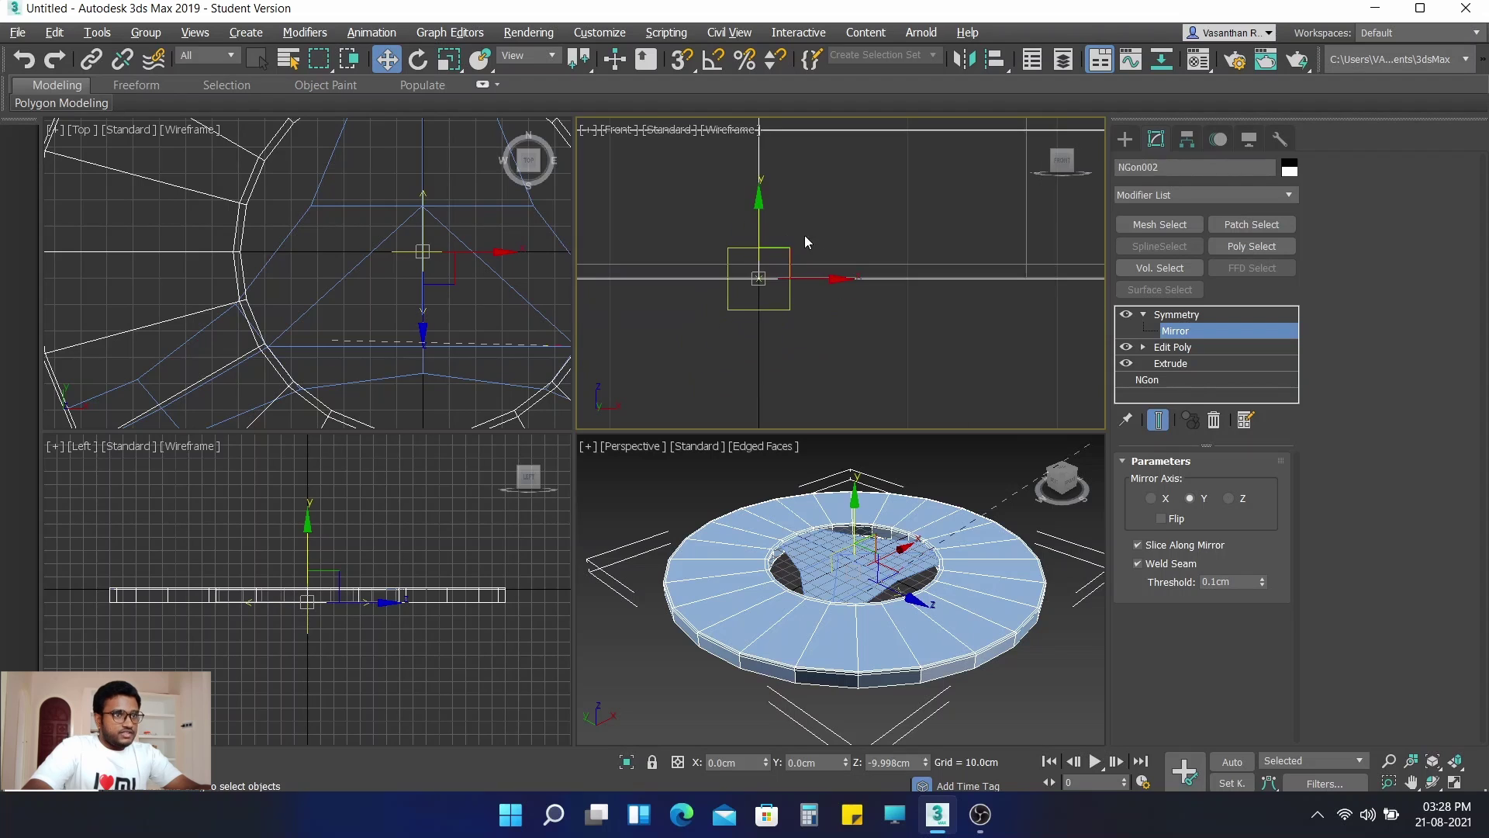
# Step: Set the Symmetry mirror axis to Z so the ring is mirrored vertically
pyautogui.scroll(-3, 844, 236)
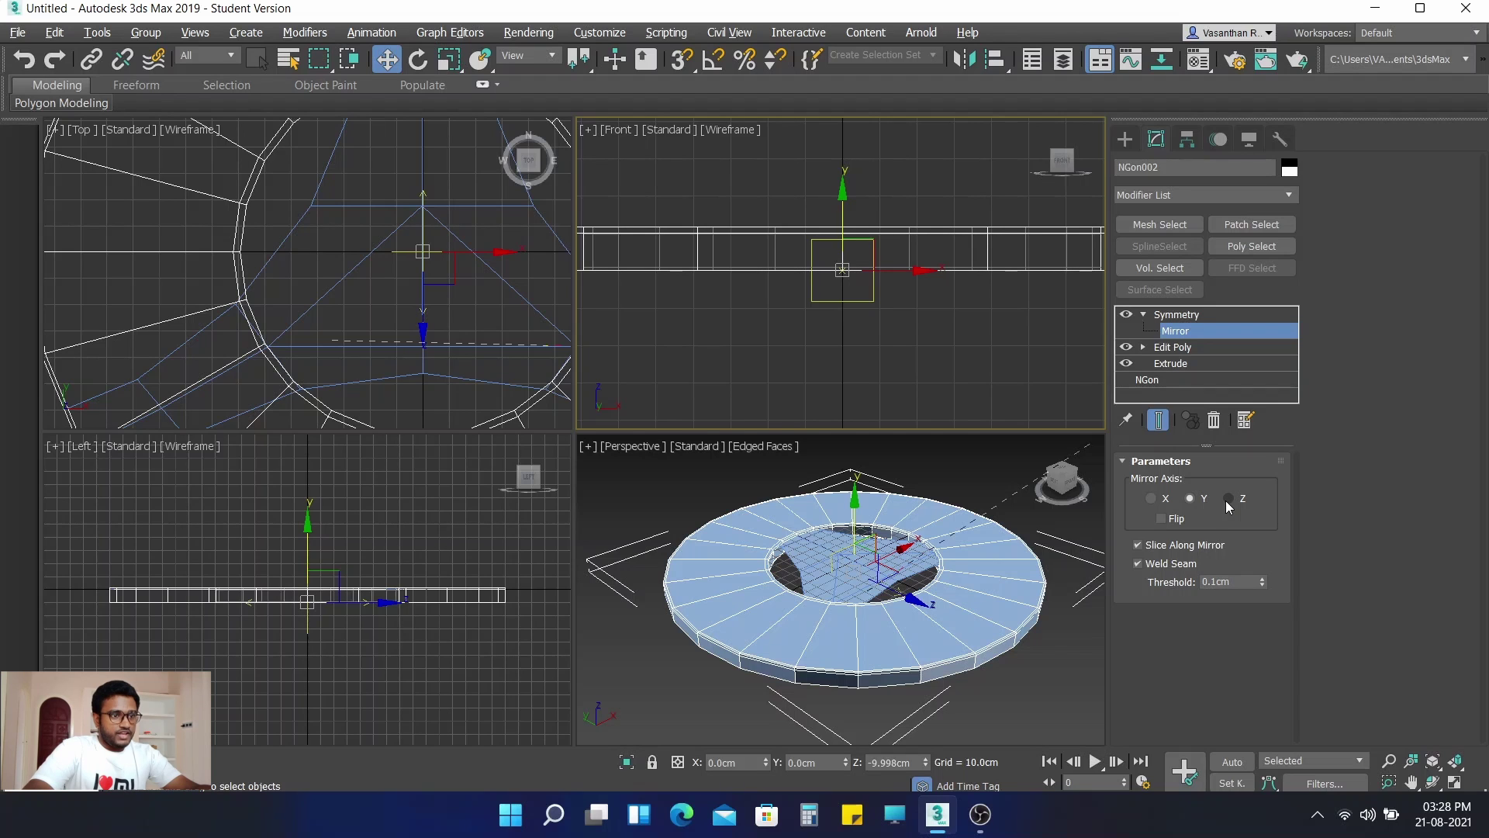
pyautogui.moveTo(620, 559); pyautogui.dragTo(628, 512, button='middle')
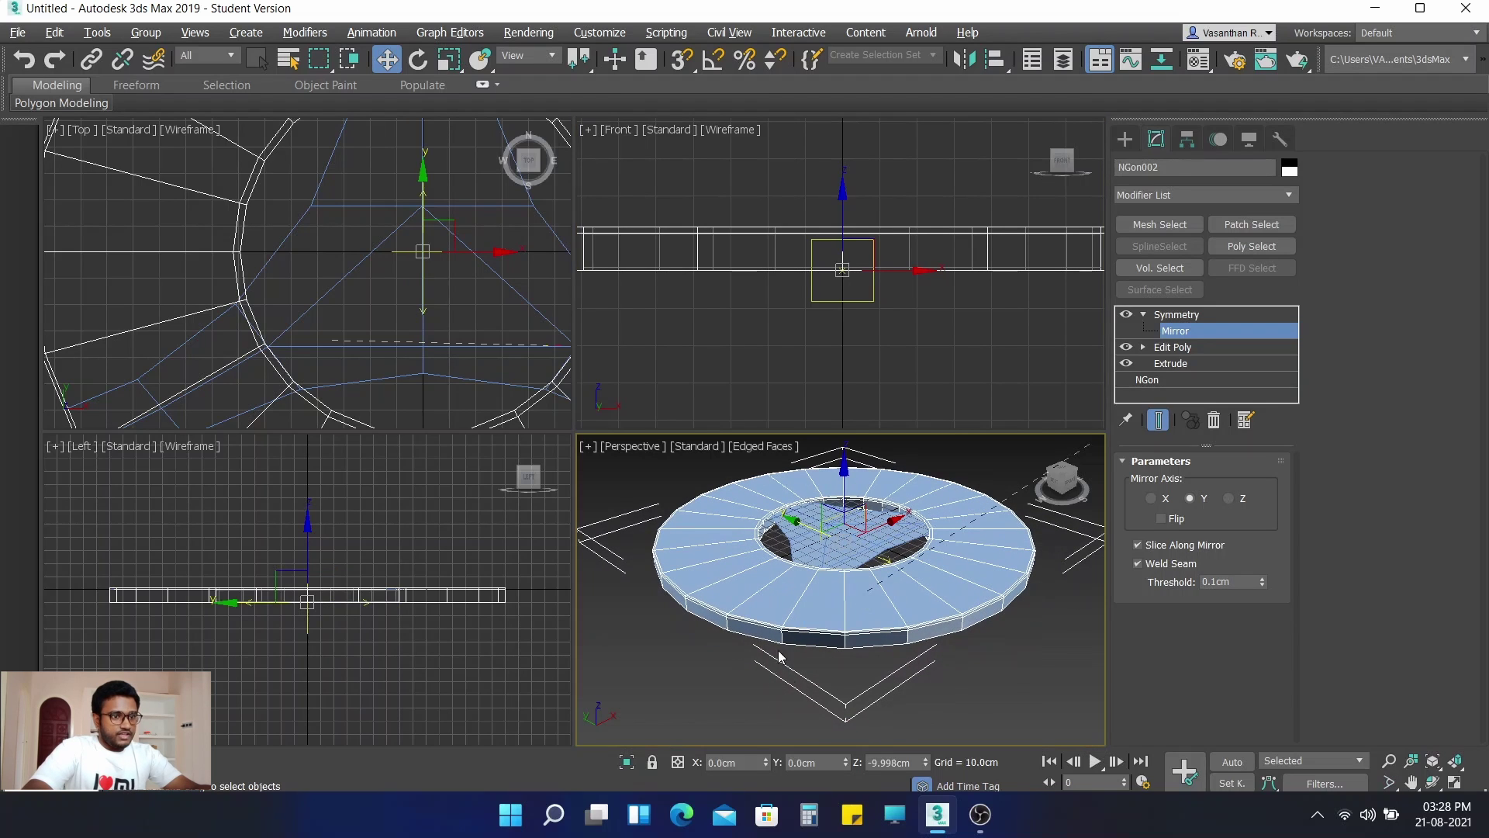
pyautogui.click(1232, 498)
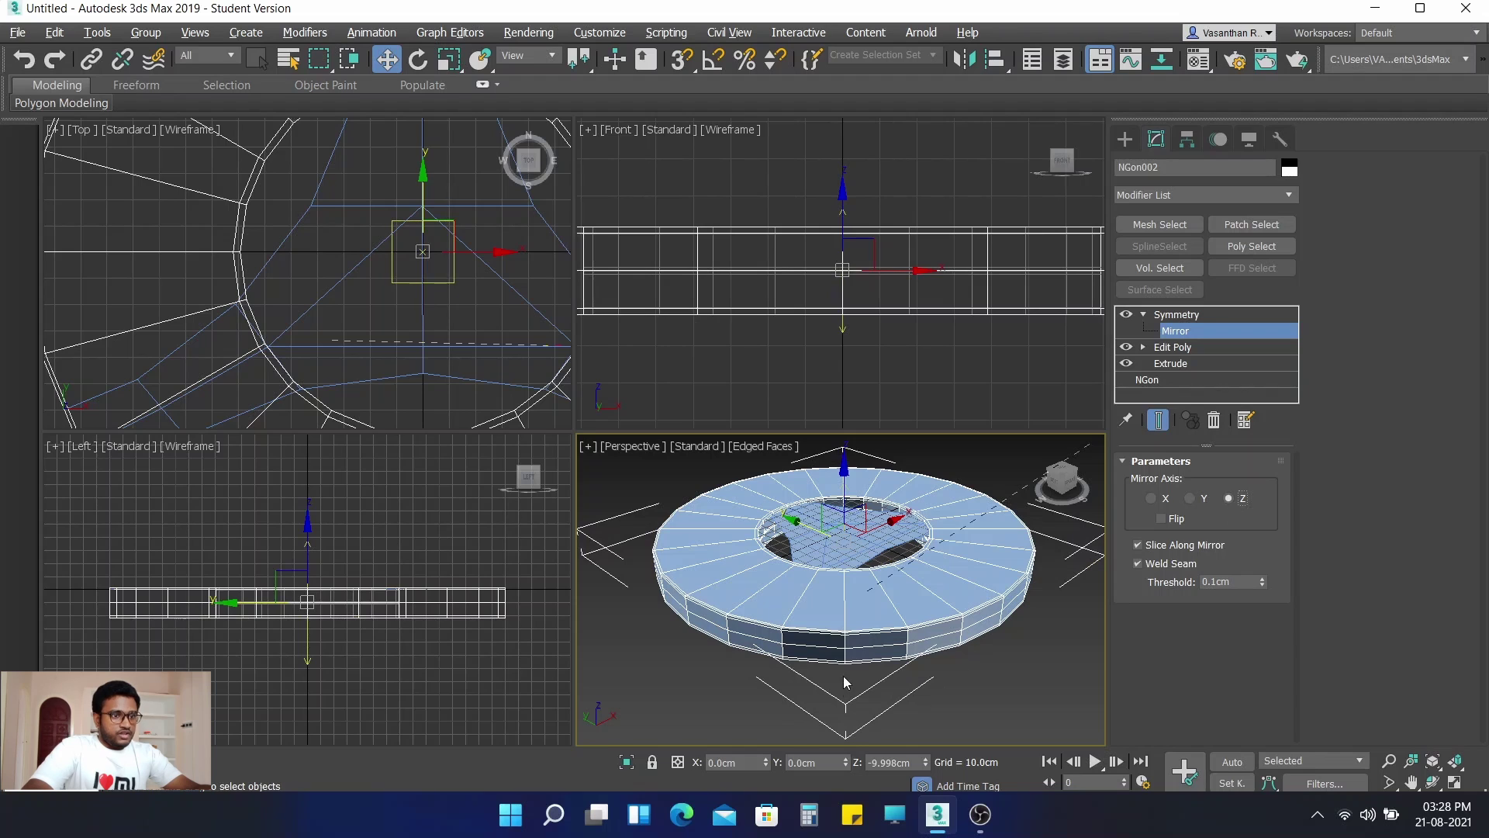
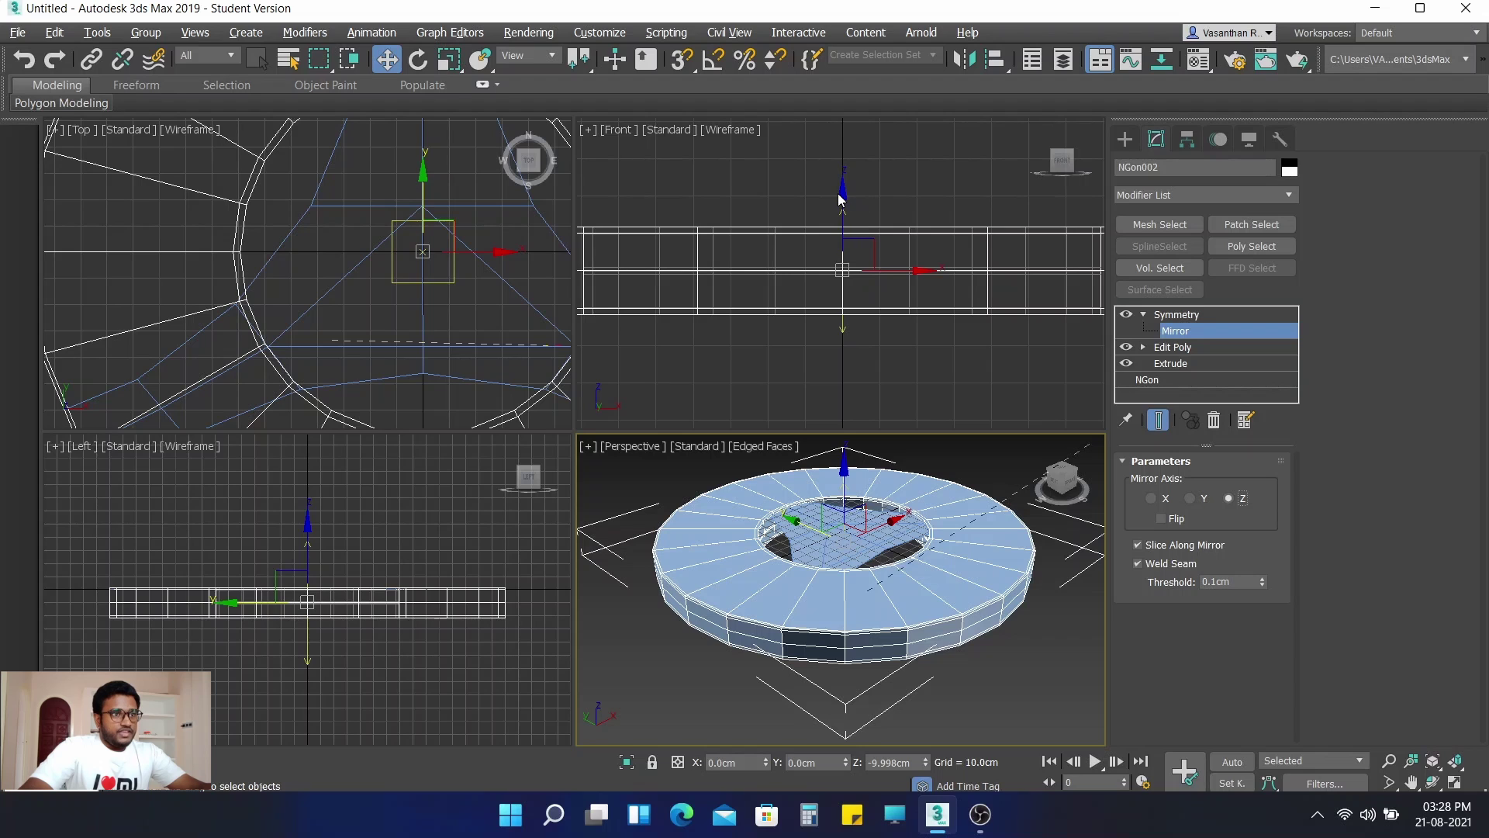
# Step: Raise the mirror plane to about Z -4.17 cm to make the mirrored ring thinner
pyautogui.moveTo(842, 200); pyautogui.dragTo(839, 180)
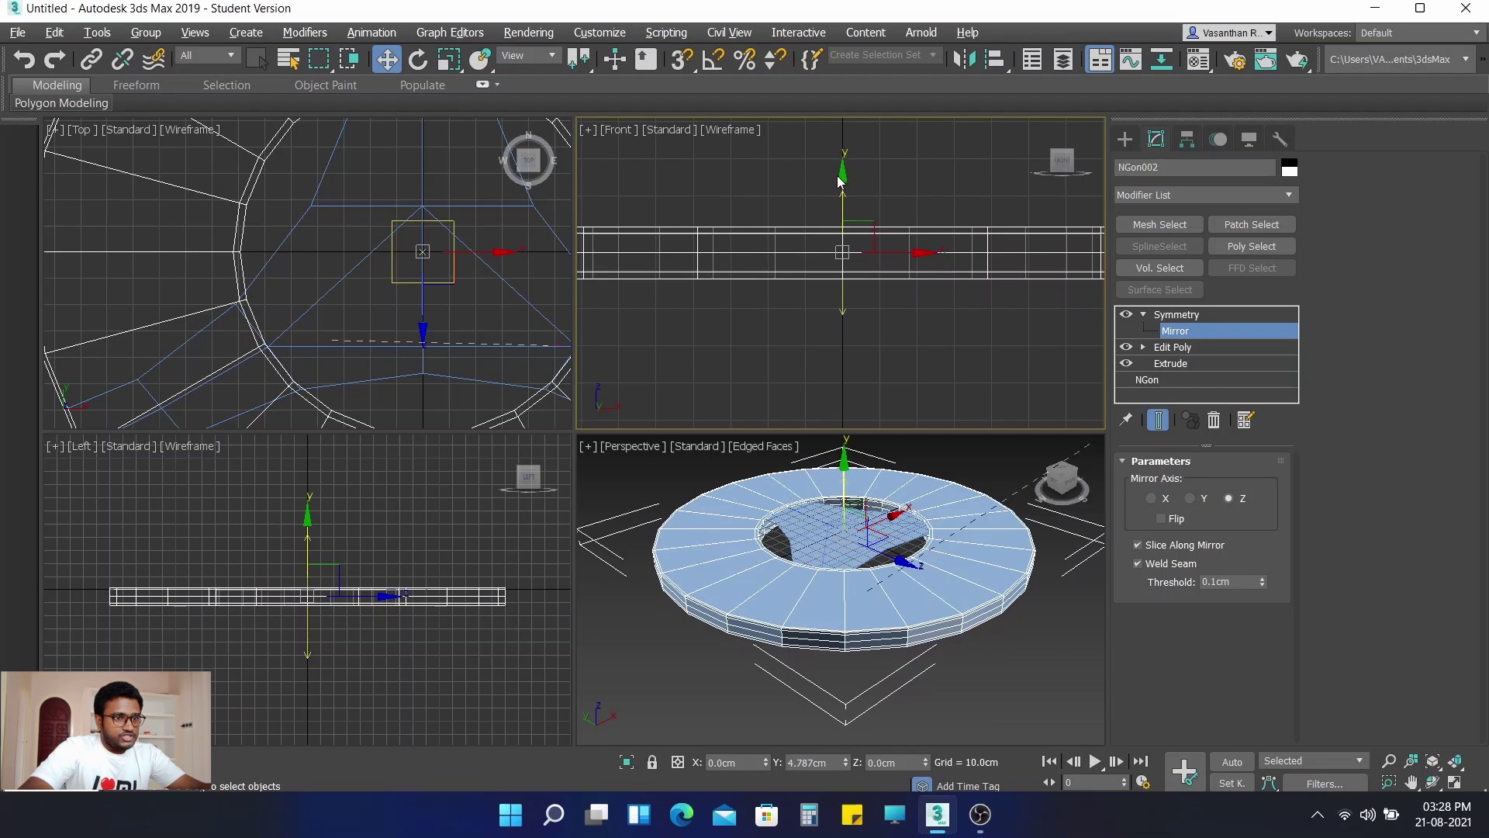
pyautogui.moveTo(839, 181); pyautogui.dragTo(837, 178)
pyautogui.scroll(4, 808, 194)
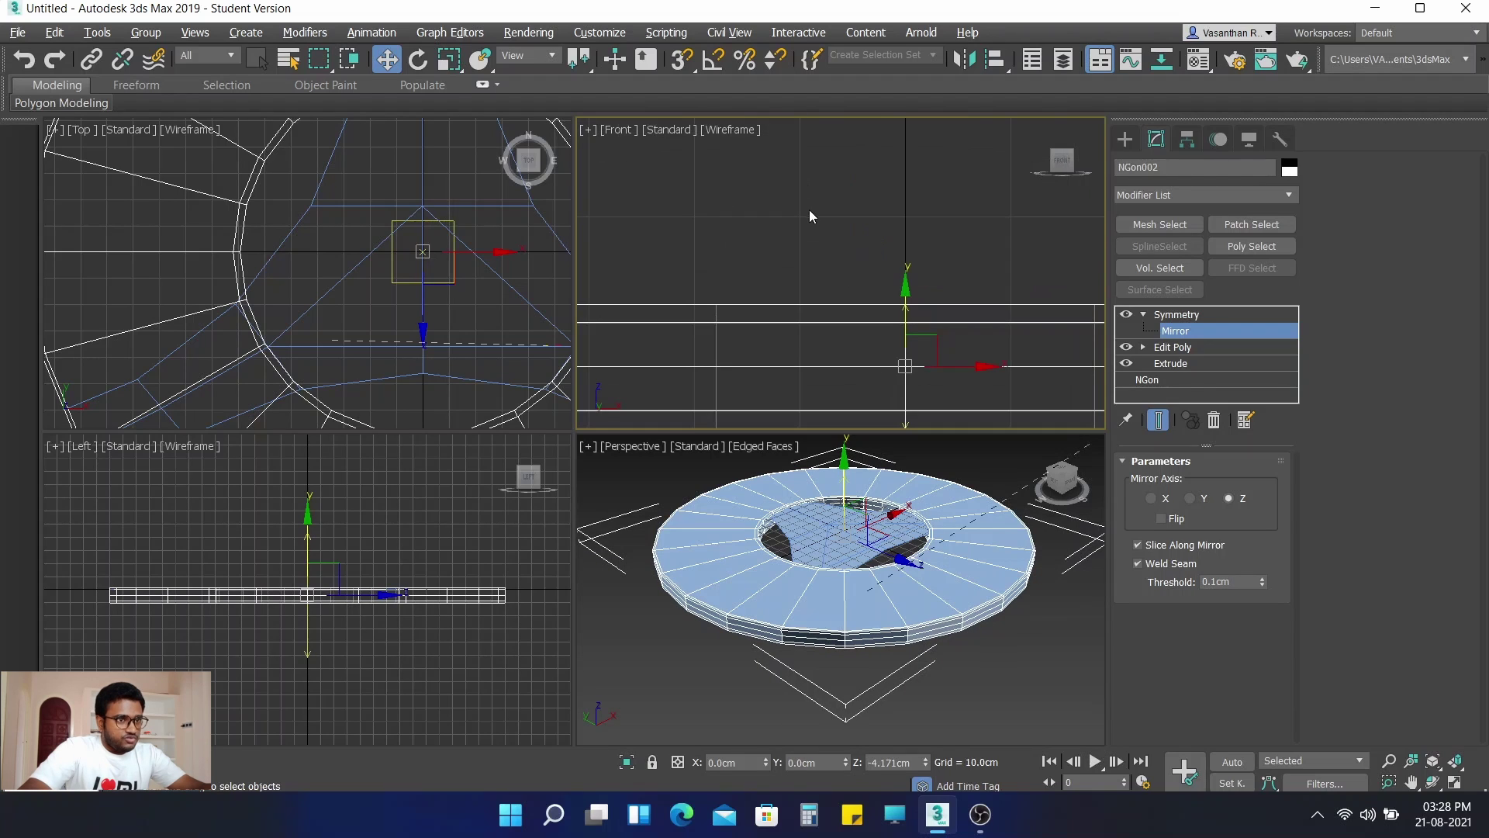
pyautogui.scroll(-5, 818, 186)
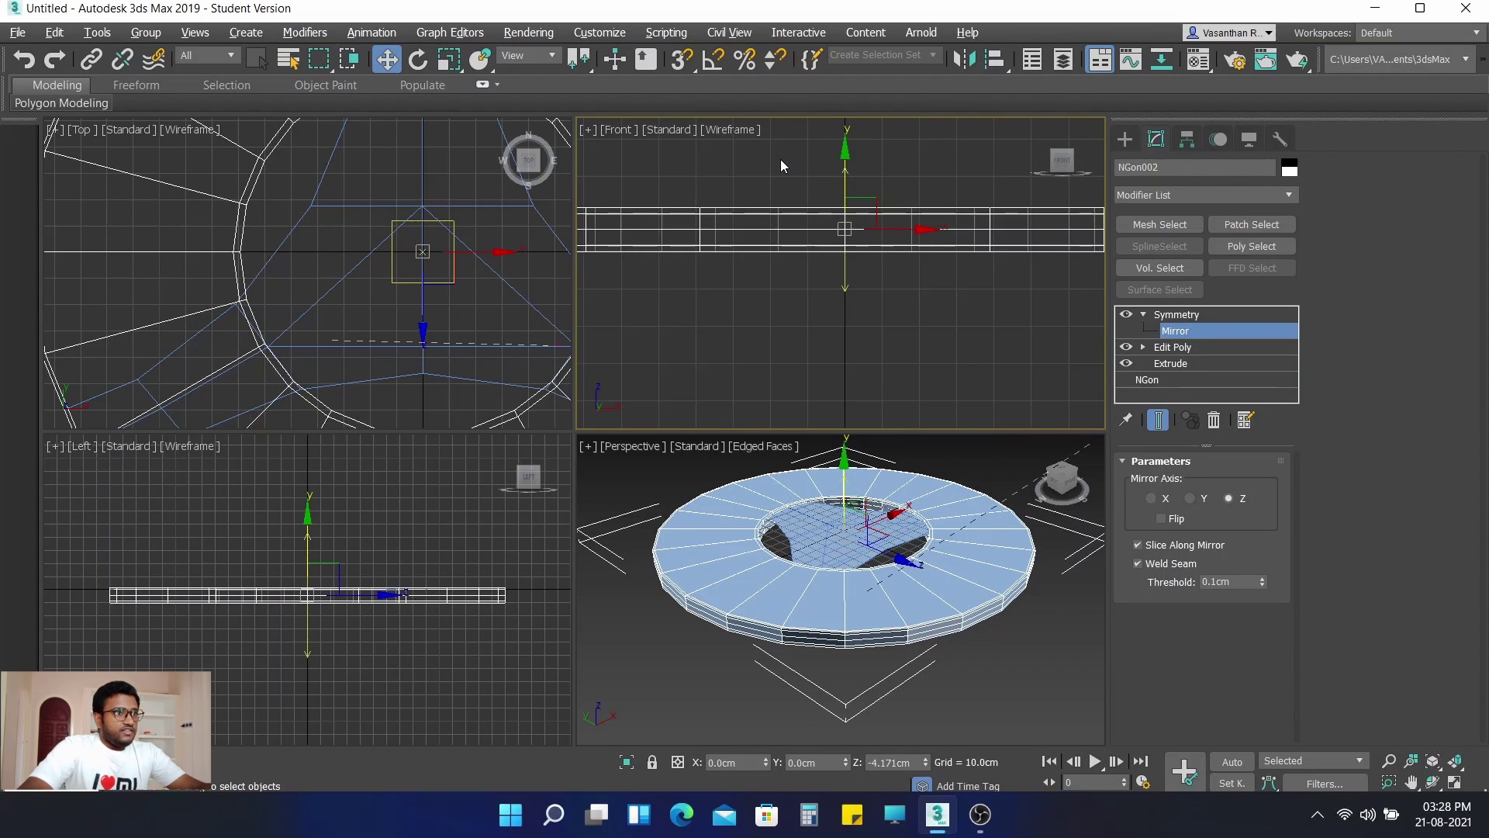
pyautogui.moveTo(781, 160); pyautogui.dragTo(781, 211, button='middle')
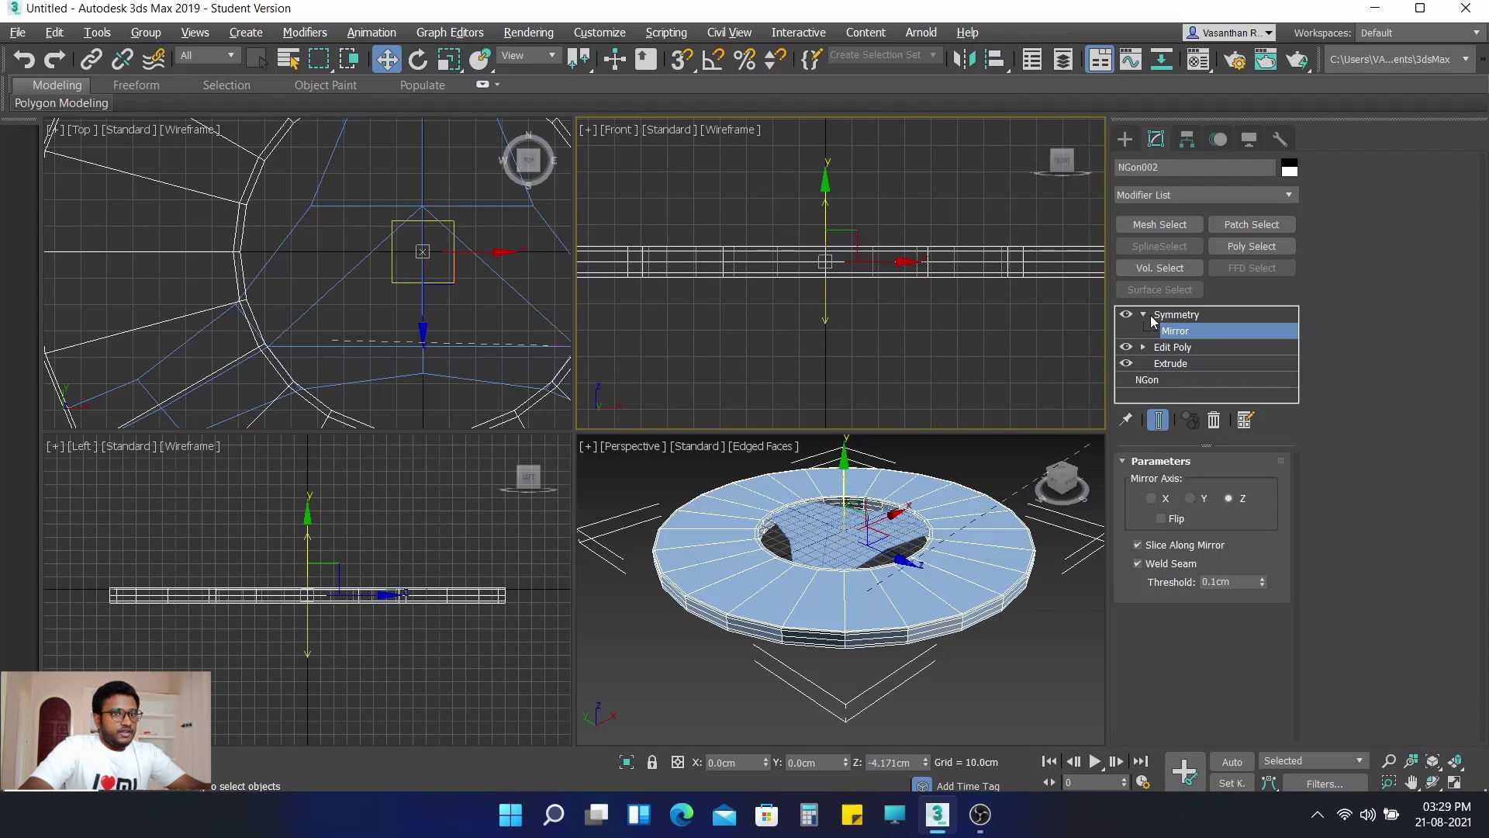
# Step: Leave mirror plane editing, add an Edit Poly modifier above the Symmetry, and reselect the ring
pyautogui.click(1167, 315)
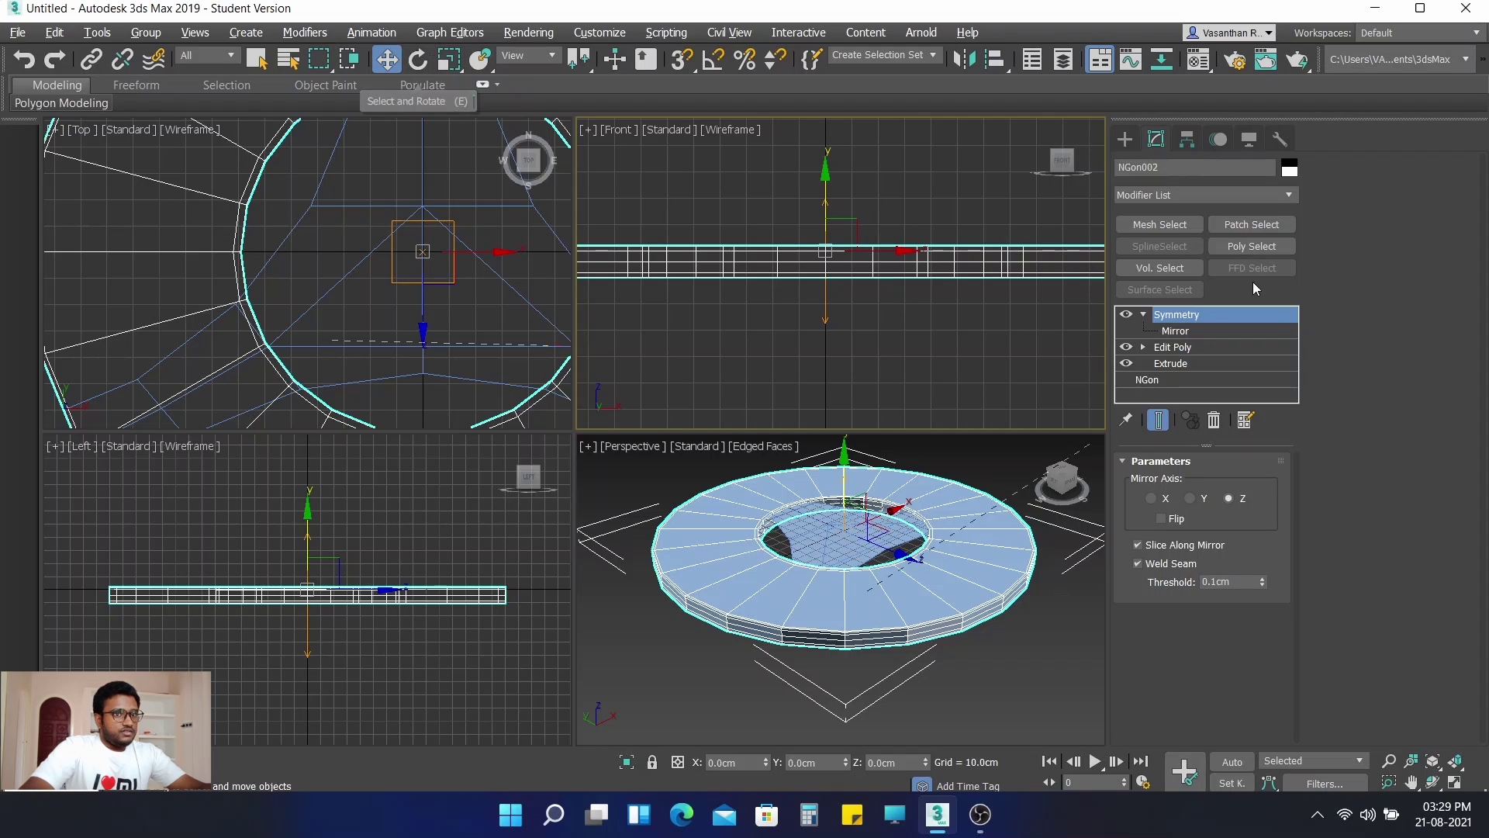
pyautogui.click(1176, 197)
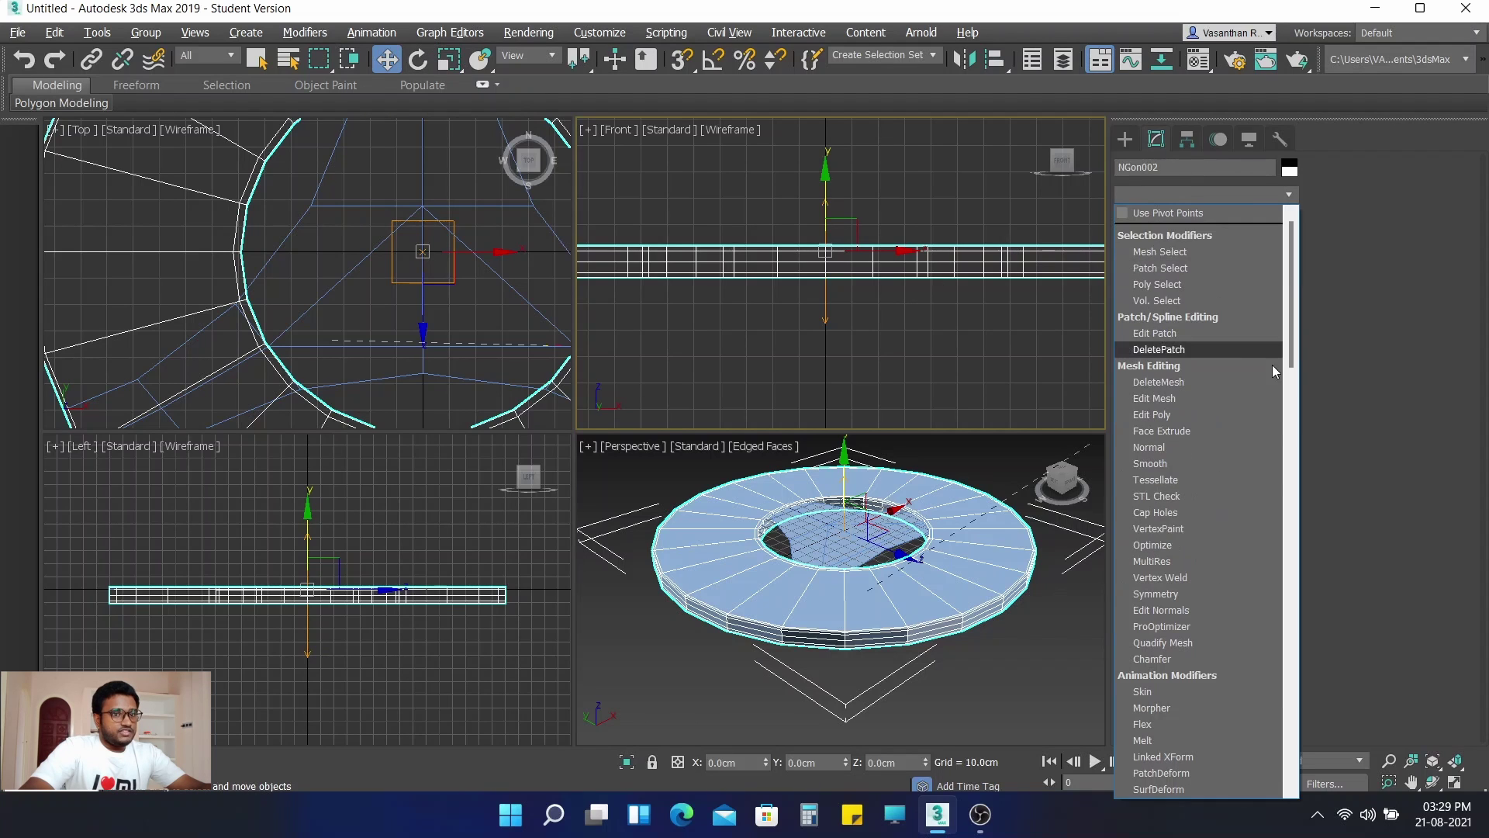
pyautogui.scroll(-4, 1179, 419)
pyautogui.click(1176, 411)
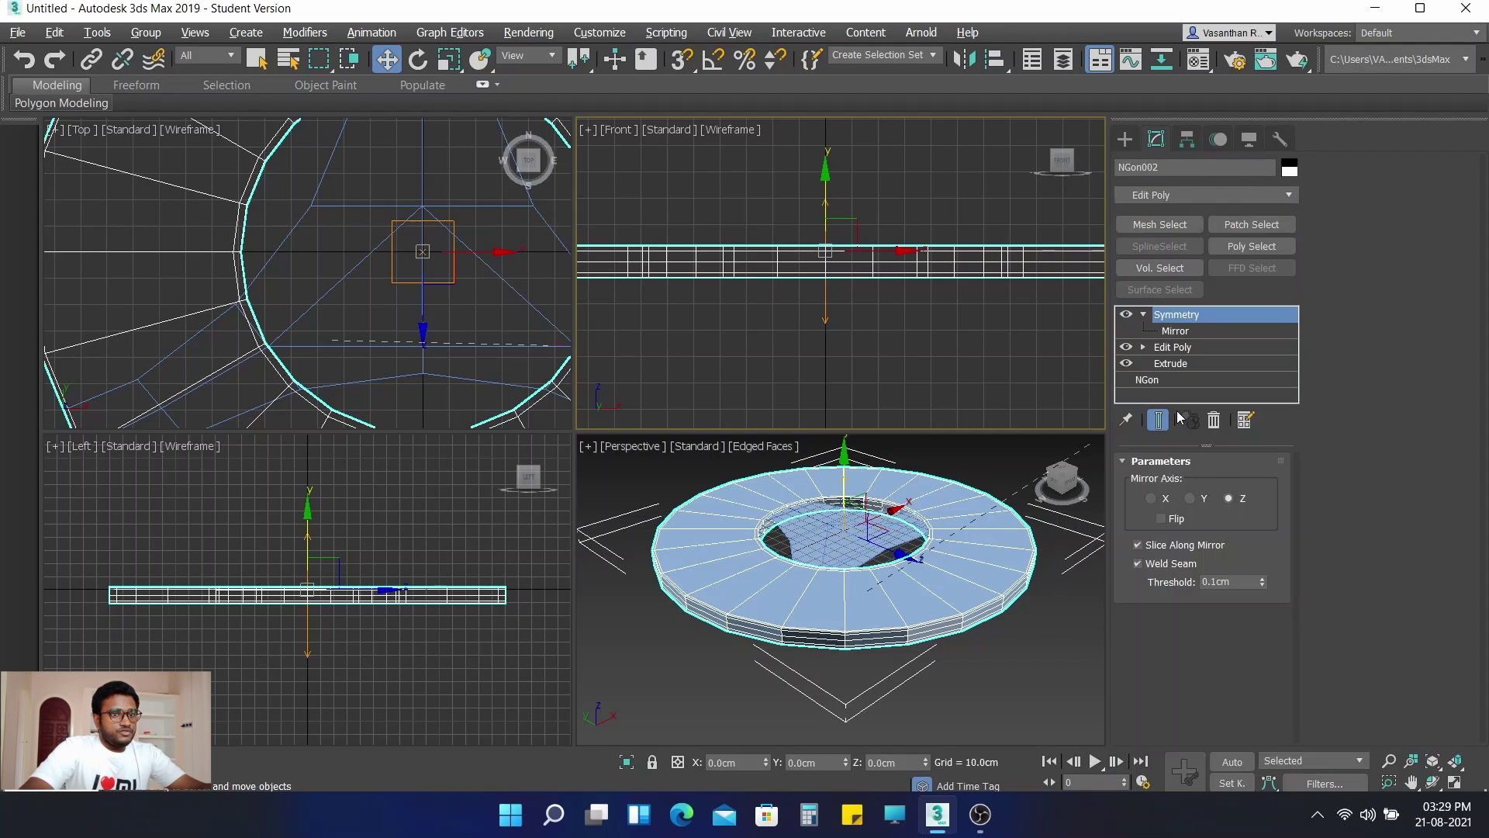
pyautogui.hotkey('shift', 'e')
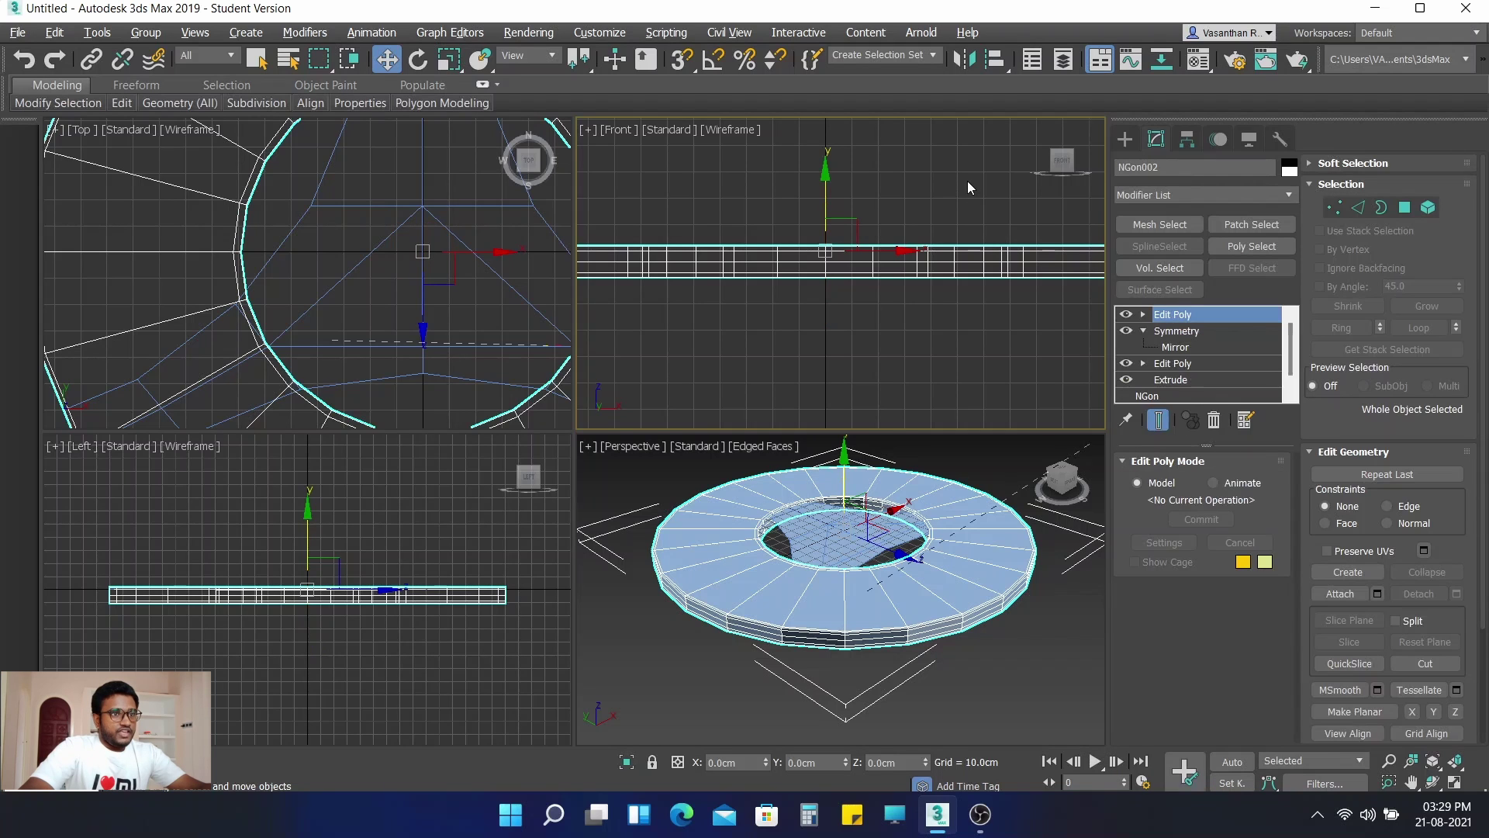
pyautogui.click(967, 182)
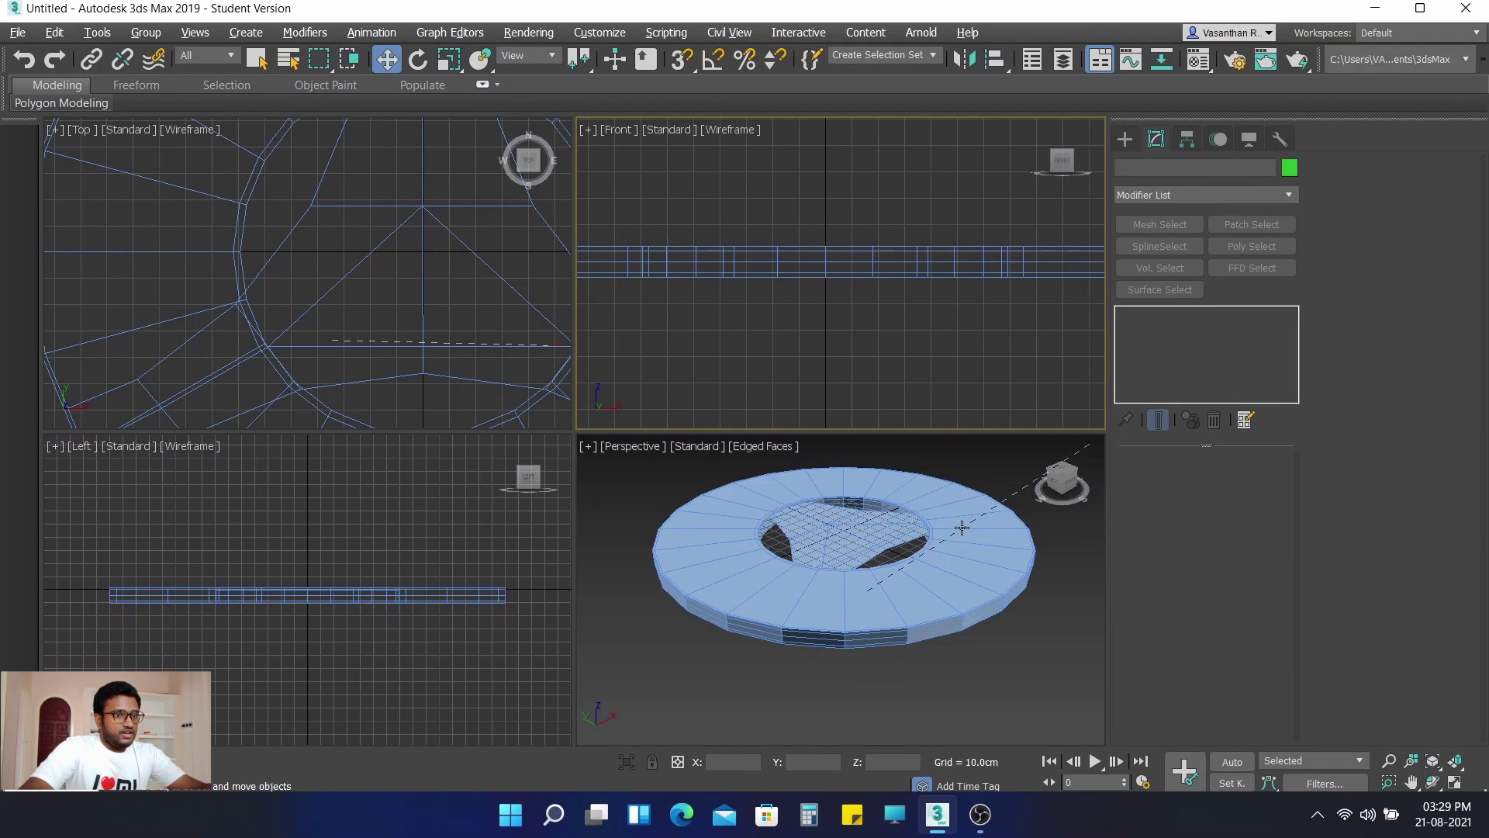
pyautogui.click(985, 573)
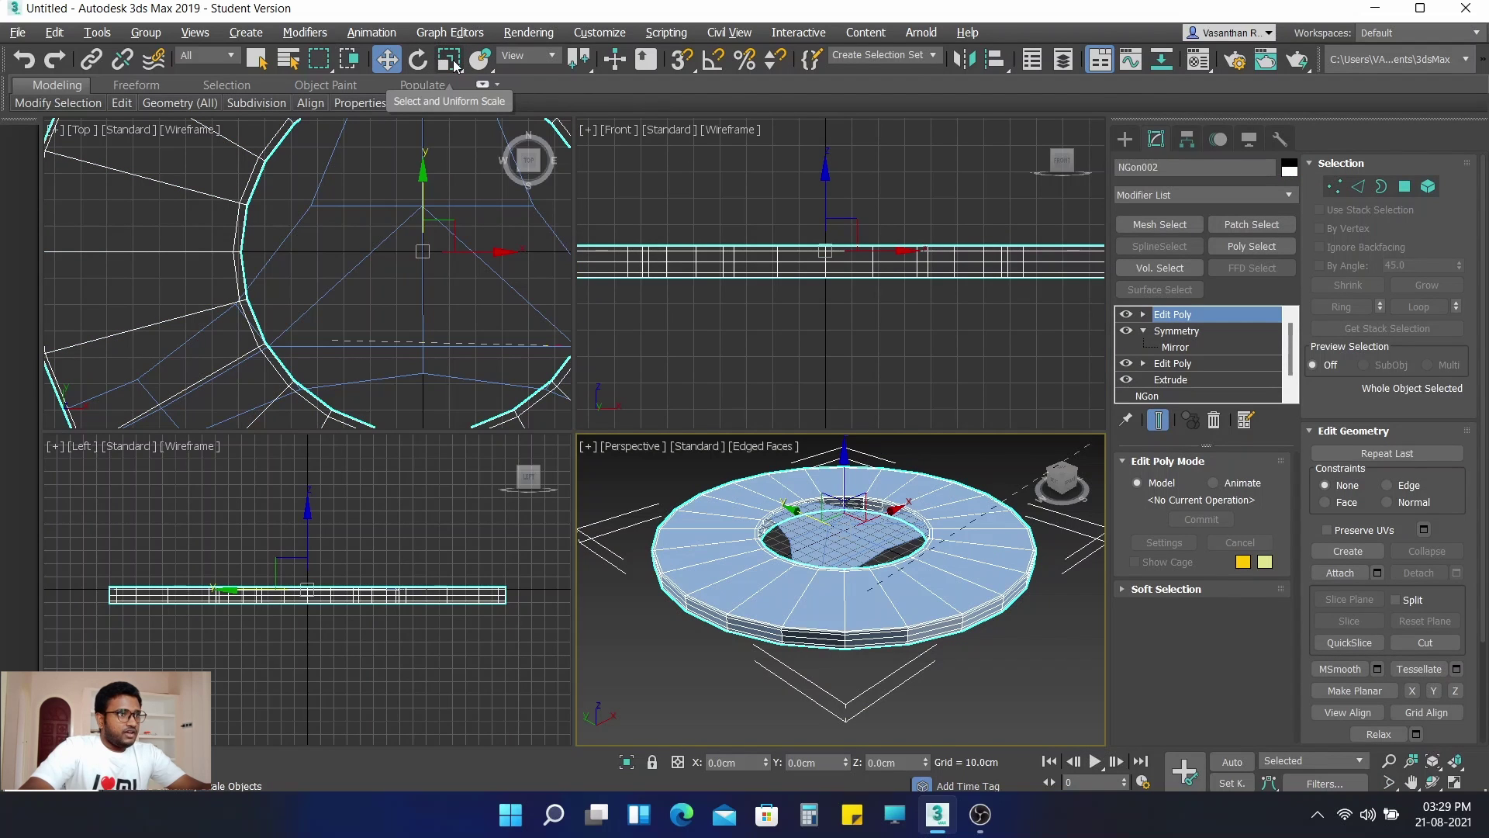
# Step: Try a uniform scale on the whole ring in the front view and undo it
pyautogui.click(452, 62)
pyautogui.moveTo(836, 272); pyautogui.dragTo(847, 245)
pyautogui.hotkey('ctrl', 'z')
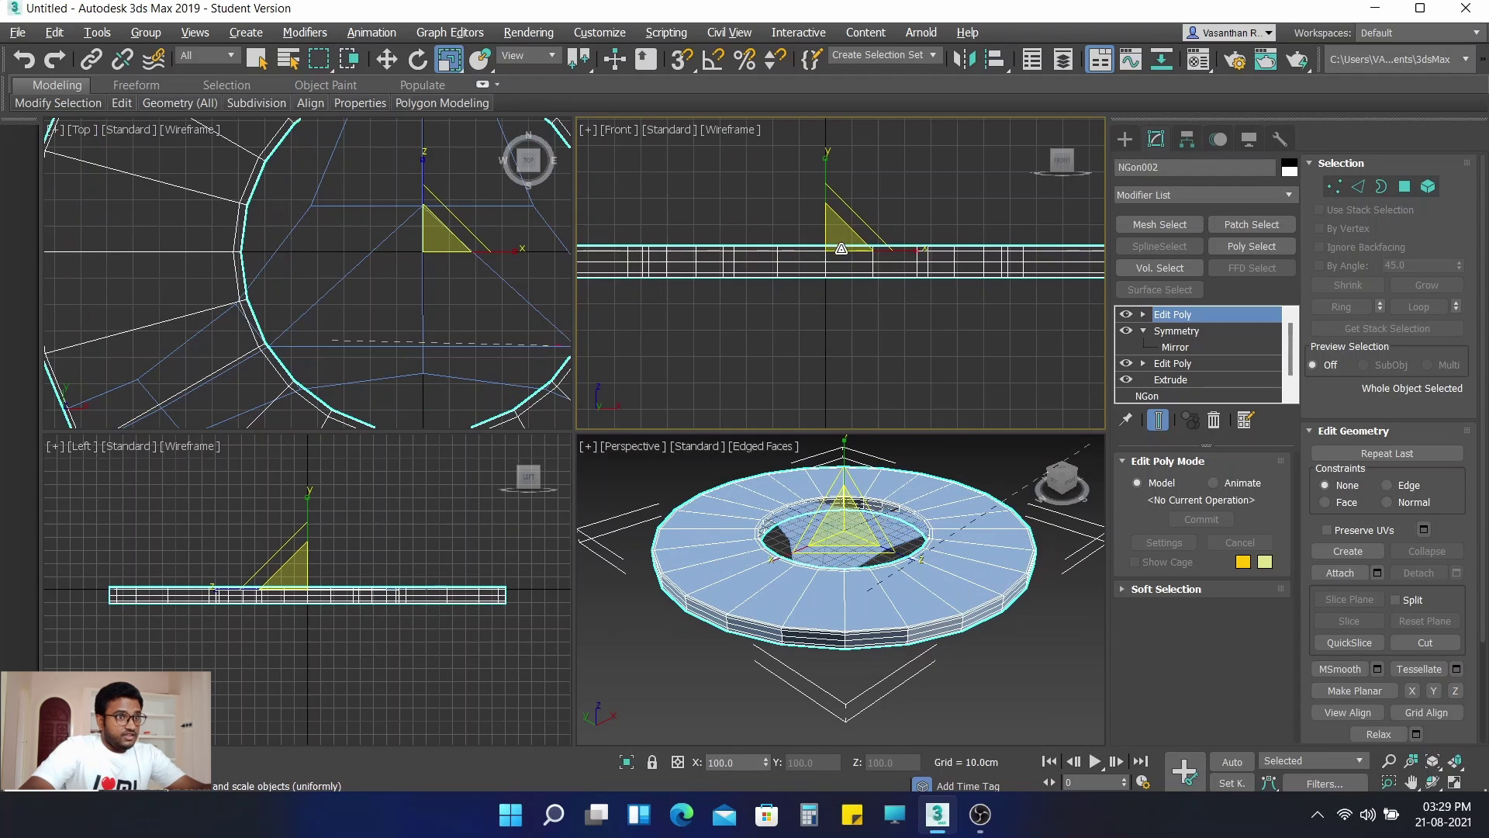
# Step: Move the ring straight down to about Z -13.25 cm, clear of the three-armed shape
pyautogui.click(387, 59)
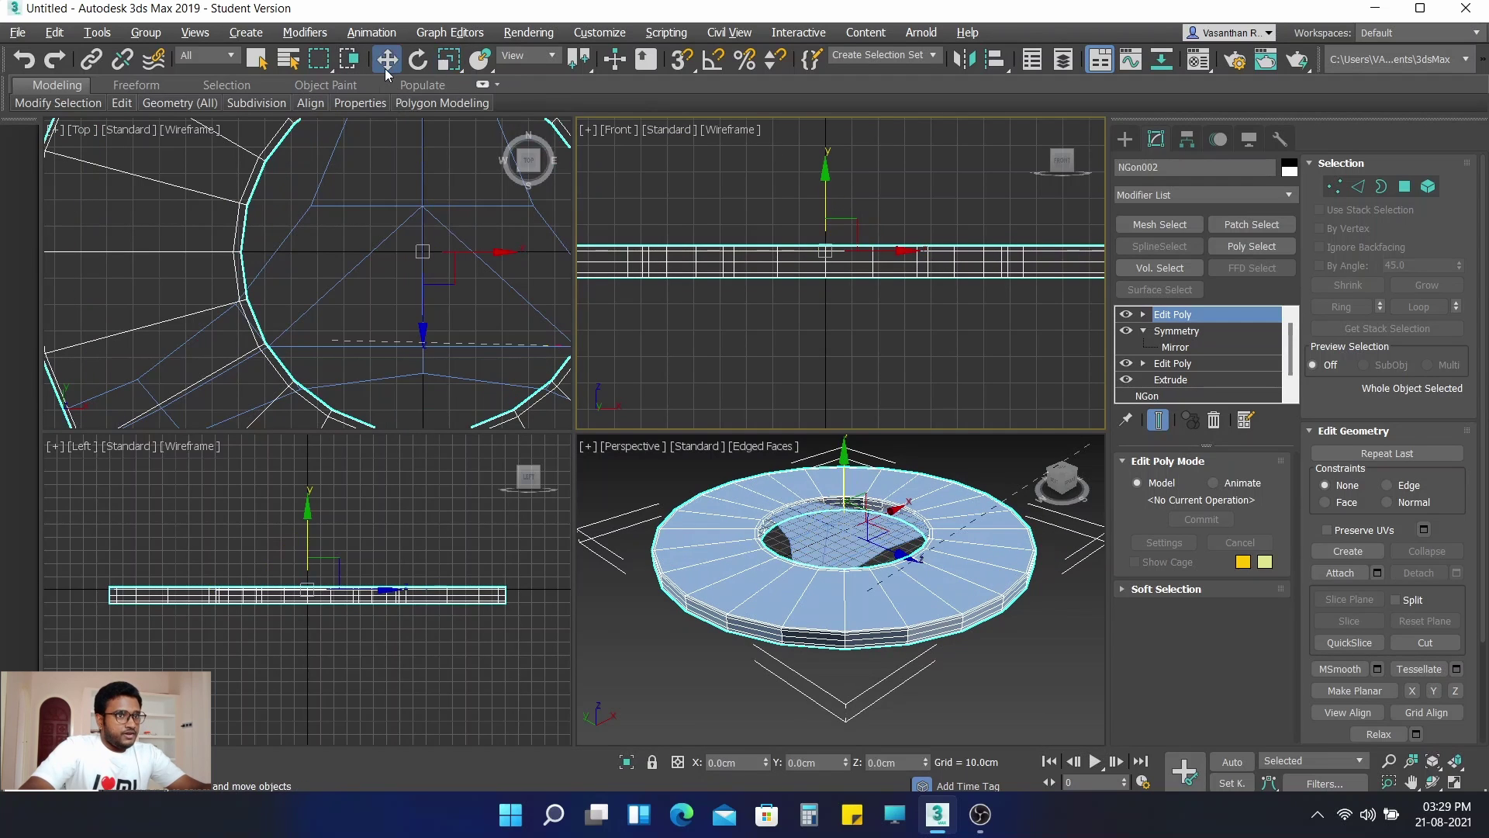
pyautogui.moveTo(827, 169); pyautogui.dragTo(836, 207)
# Step: Give the three-armed shape the orange custom object color
pyautogui.click(340, 212)
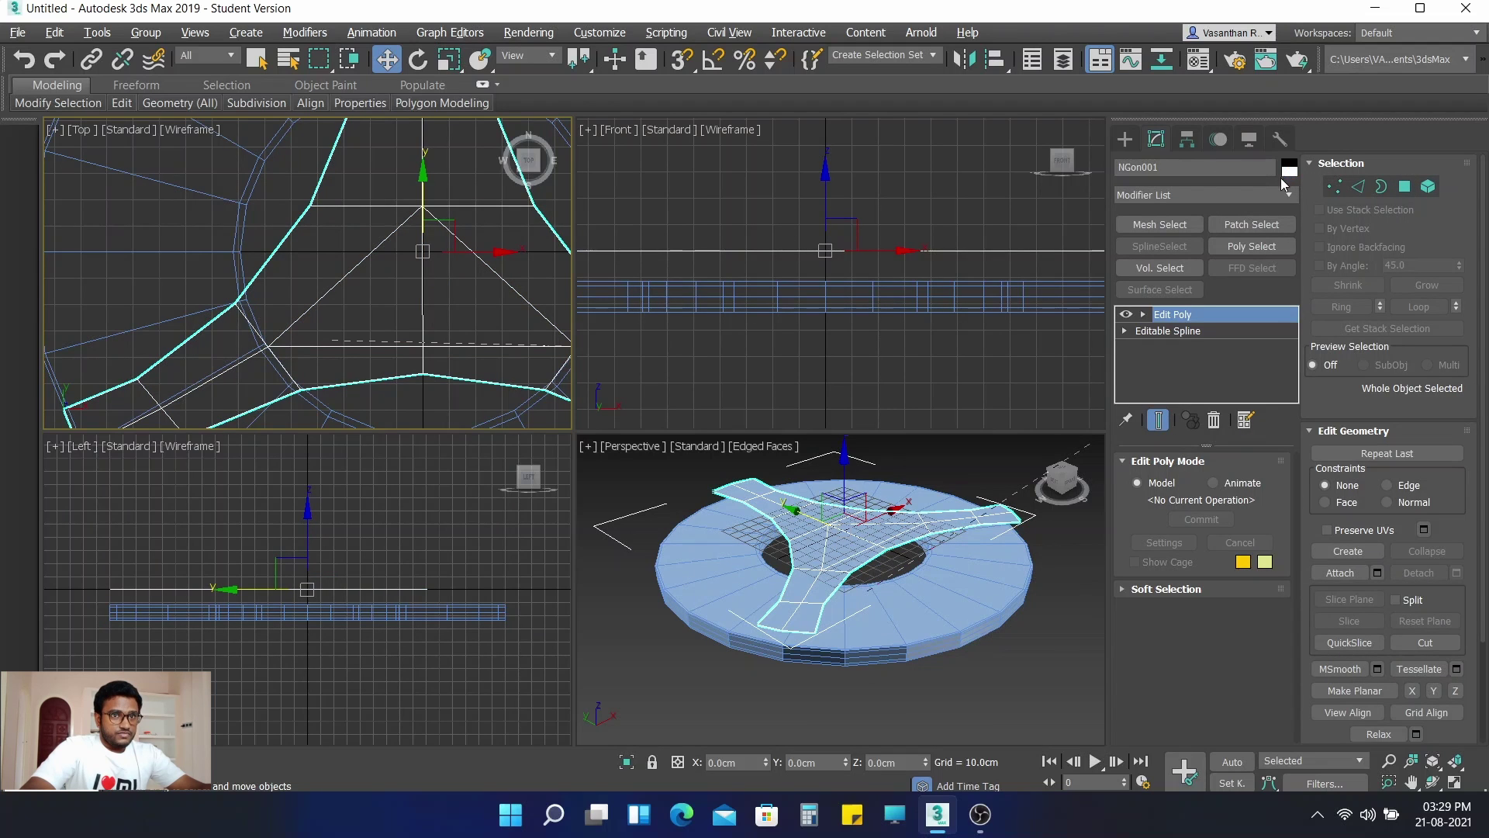
pyautogui.click(582, 452)
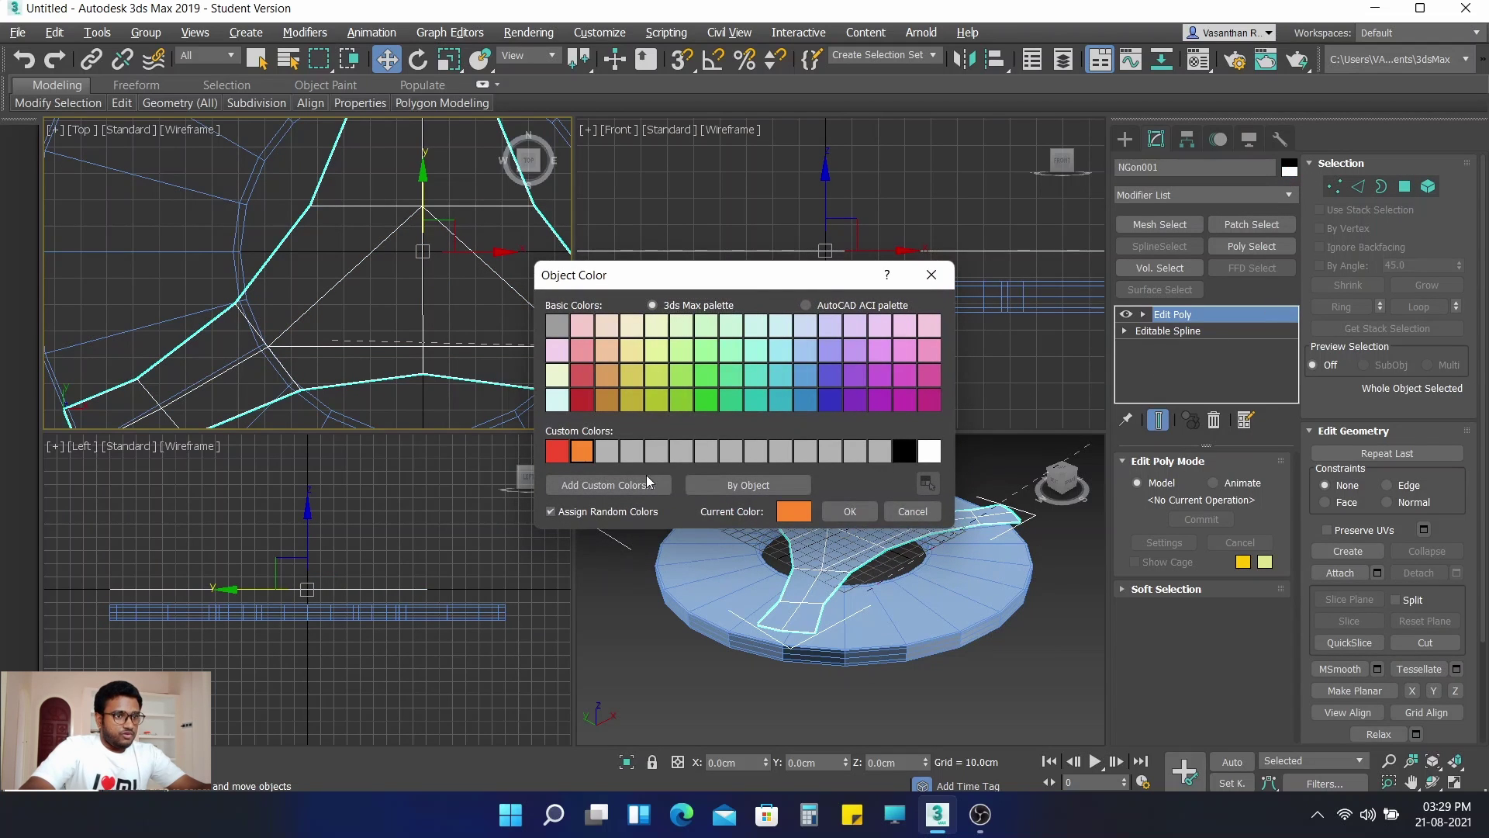
pyautogui.click(850, 511)
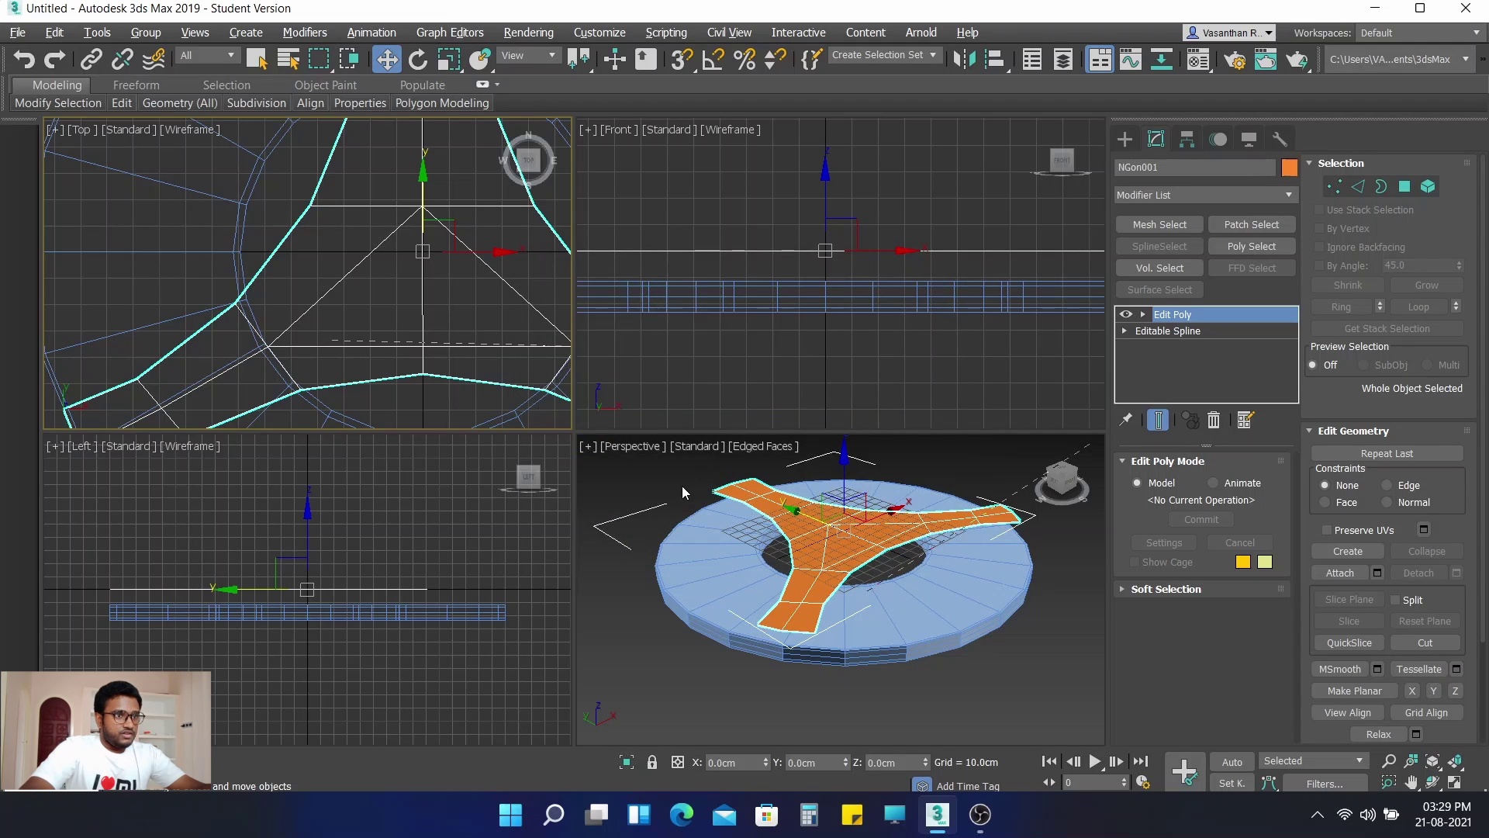
# Step: Reselect the ring and raise it to about Z -10 cm, just below the three-armed shape
pyautogui.click(726, 198)
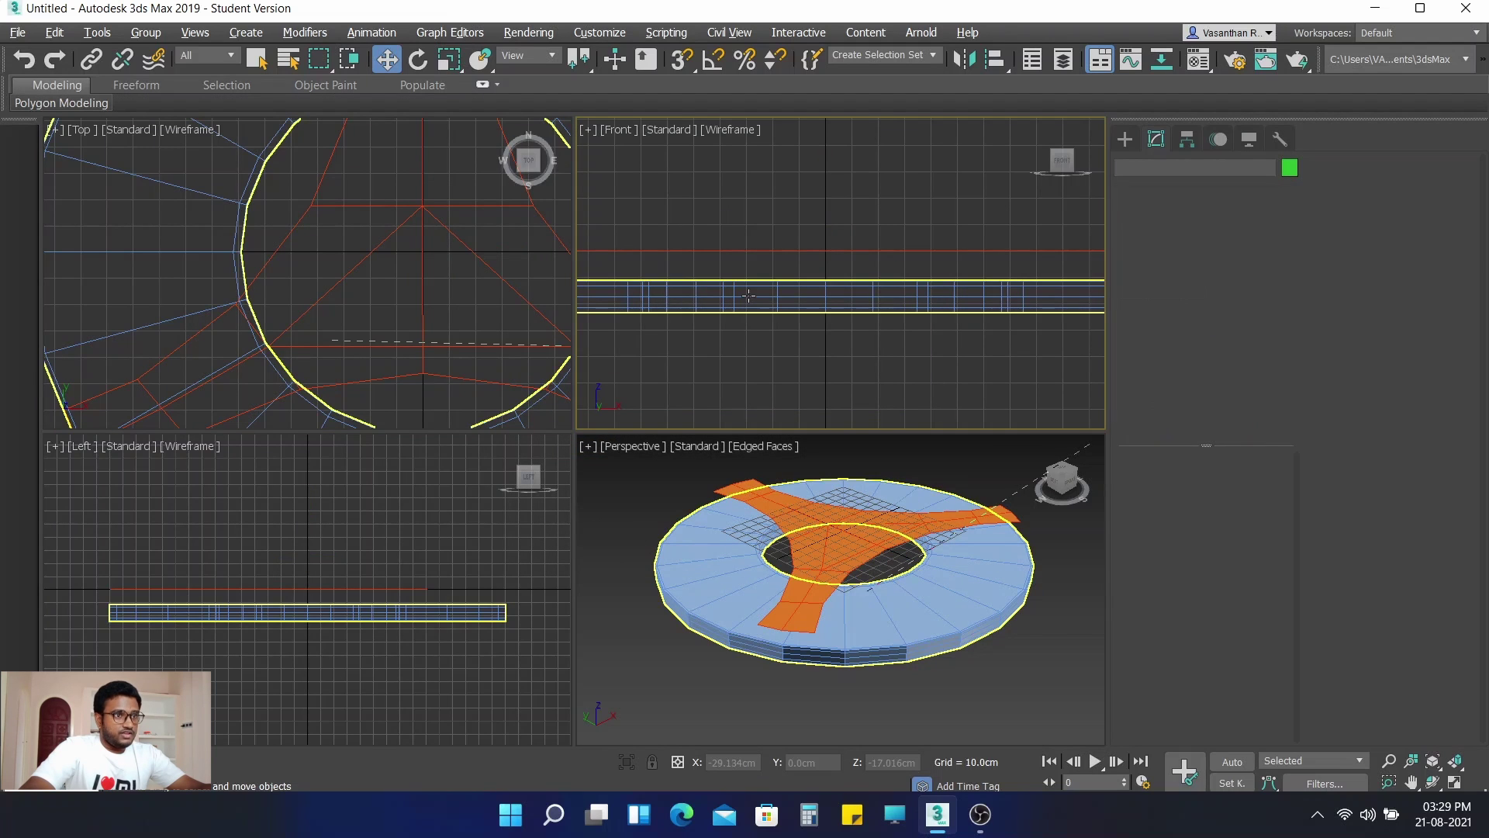
pyautogui.click(854, 449)
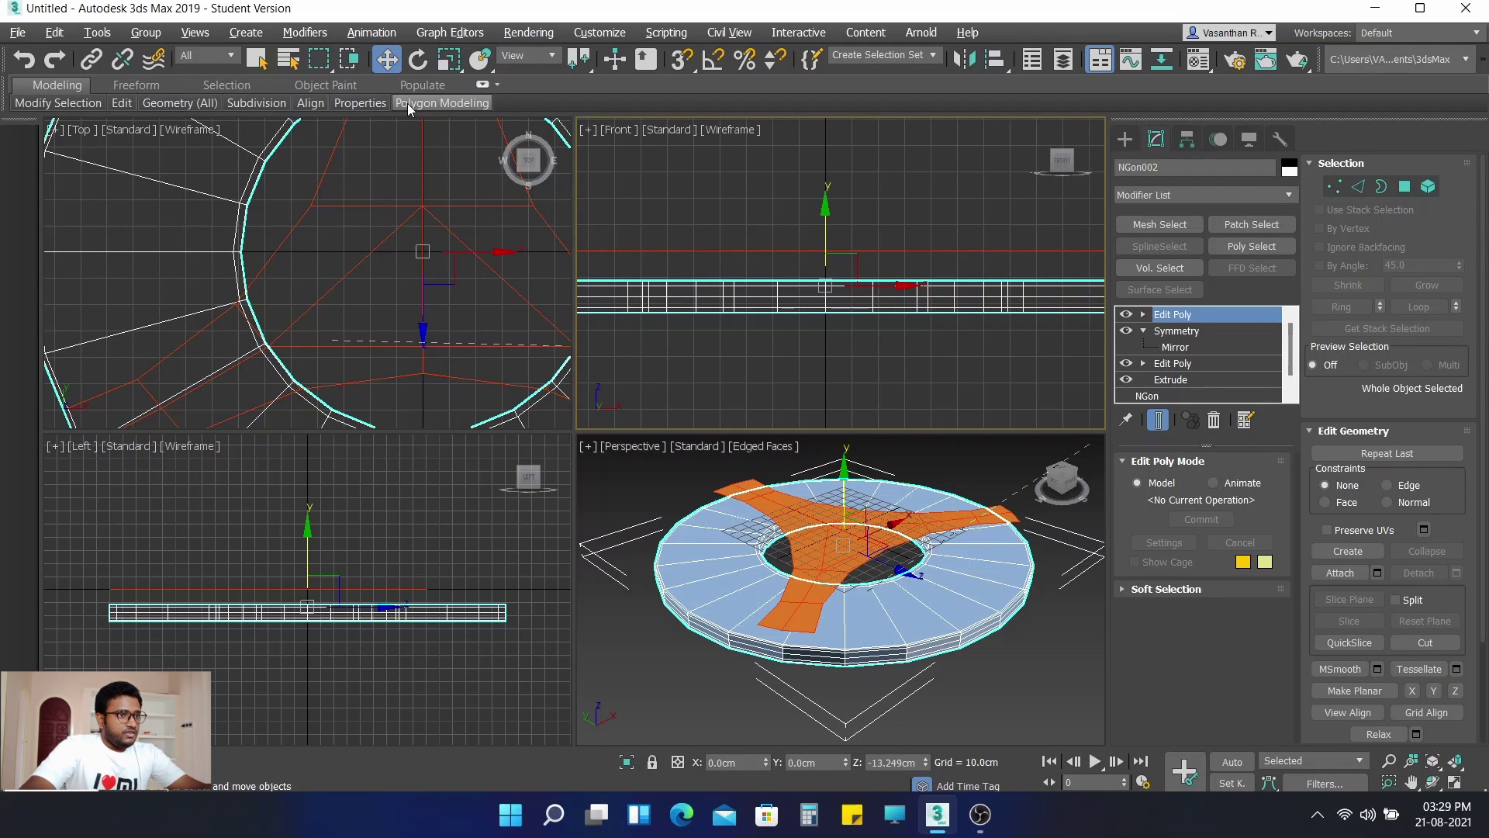
pyautogui.rightClick(385, 62)
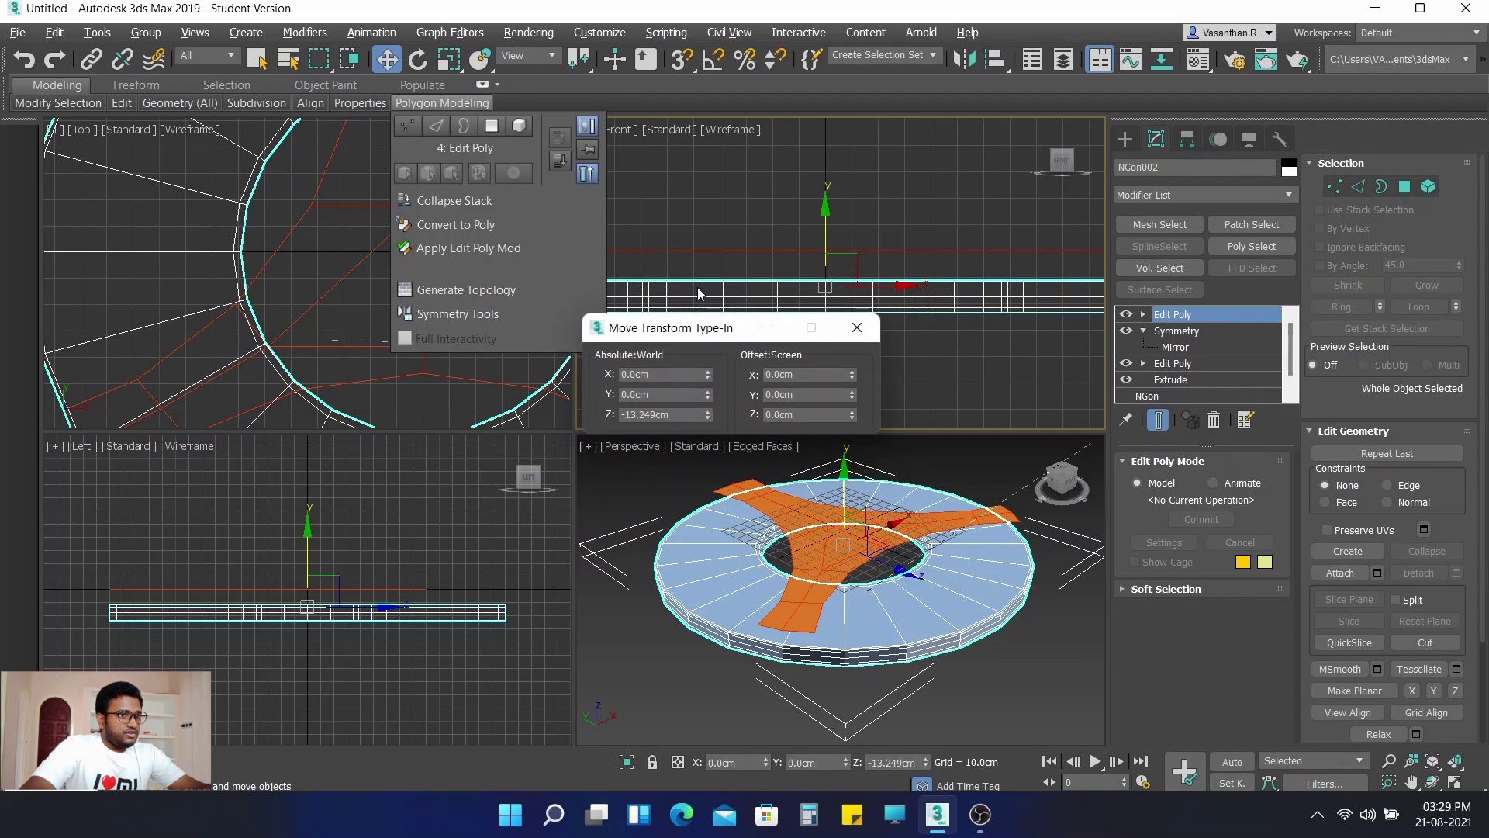
pyautogui.click(857, 327)
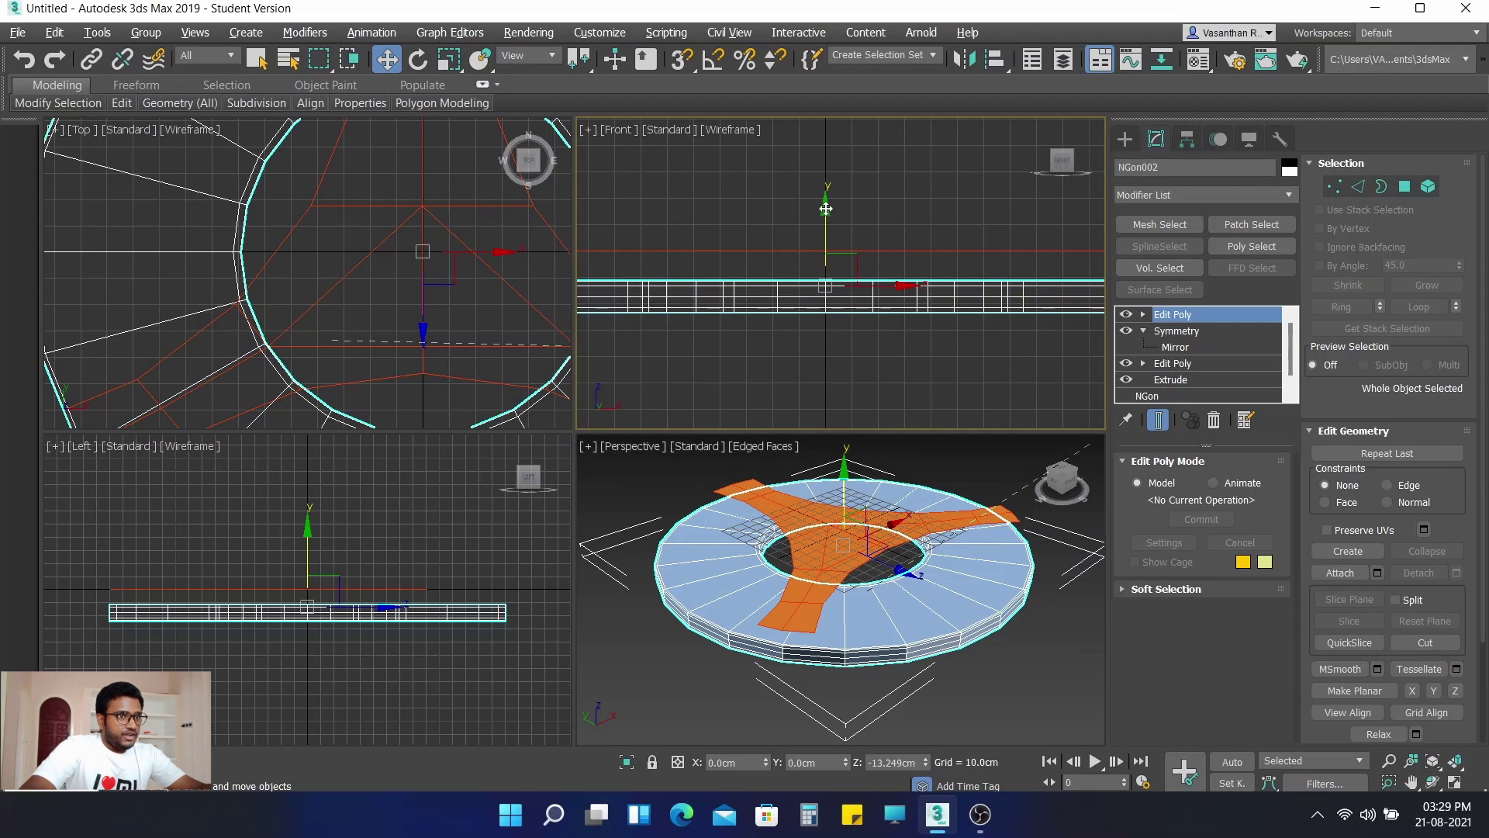
pyautogui.moveTo(825, 209); pyautogui.dragTo(823, 201)
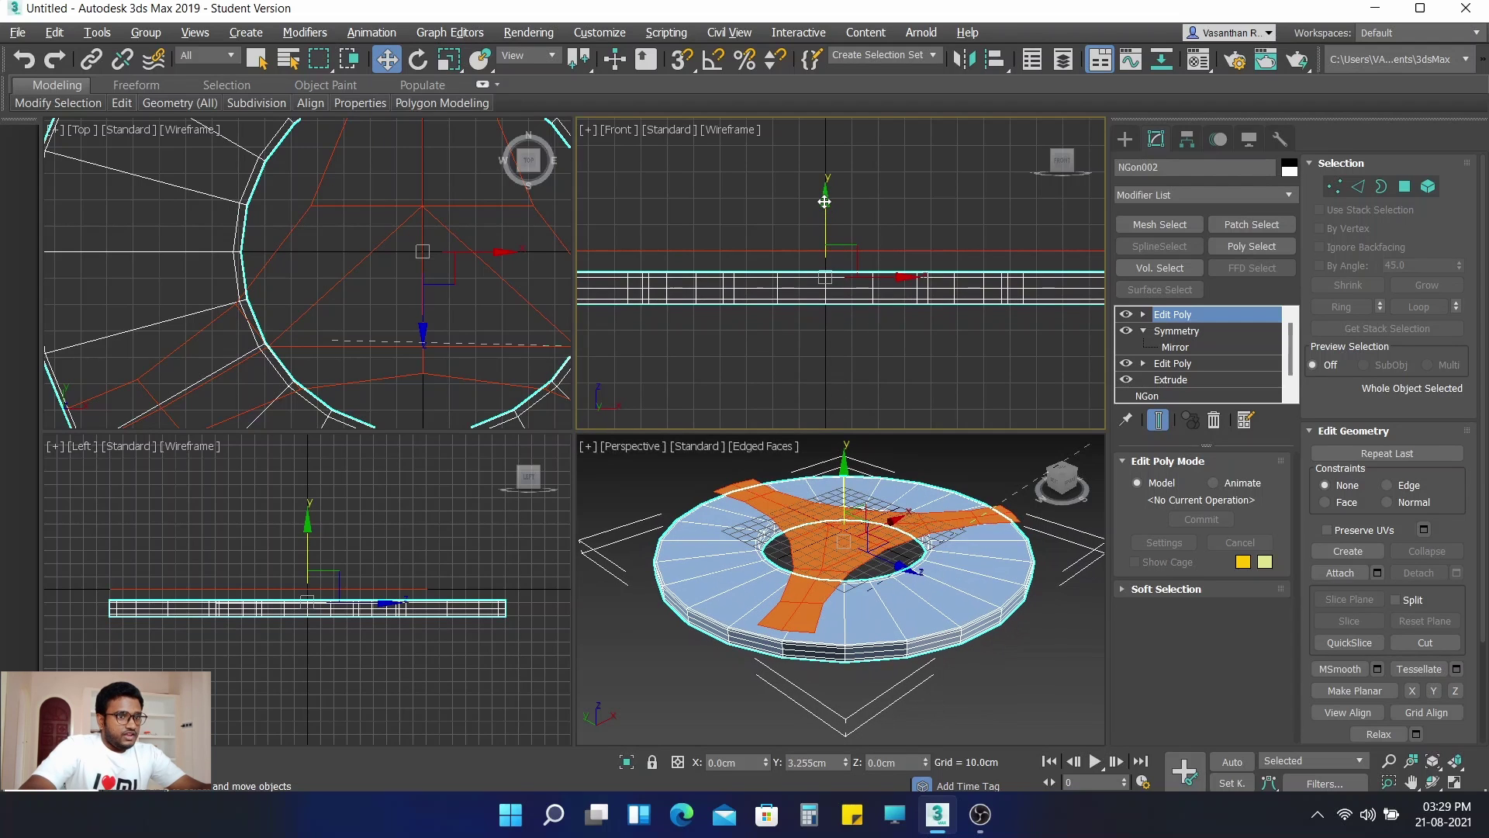
# Step: Select the three-armed shape and check its exact position coordinates
pyautogui.click(771, 251)
pyautogui.click(759, 244)
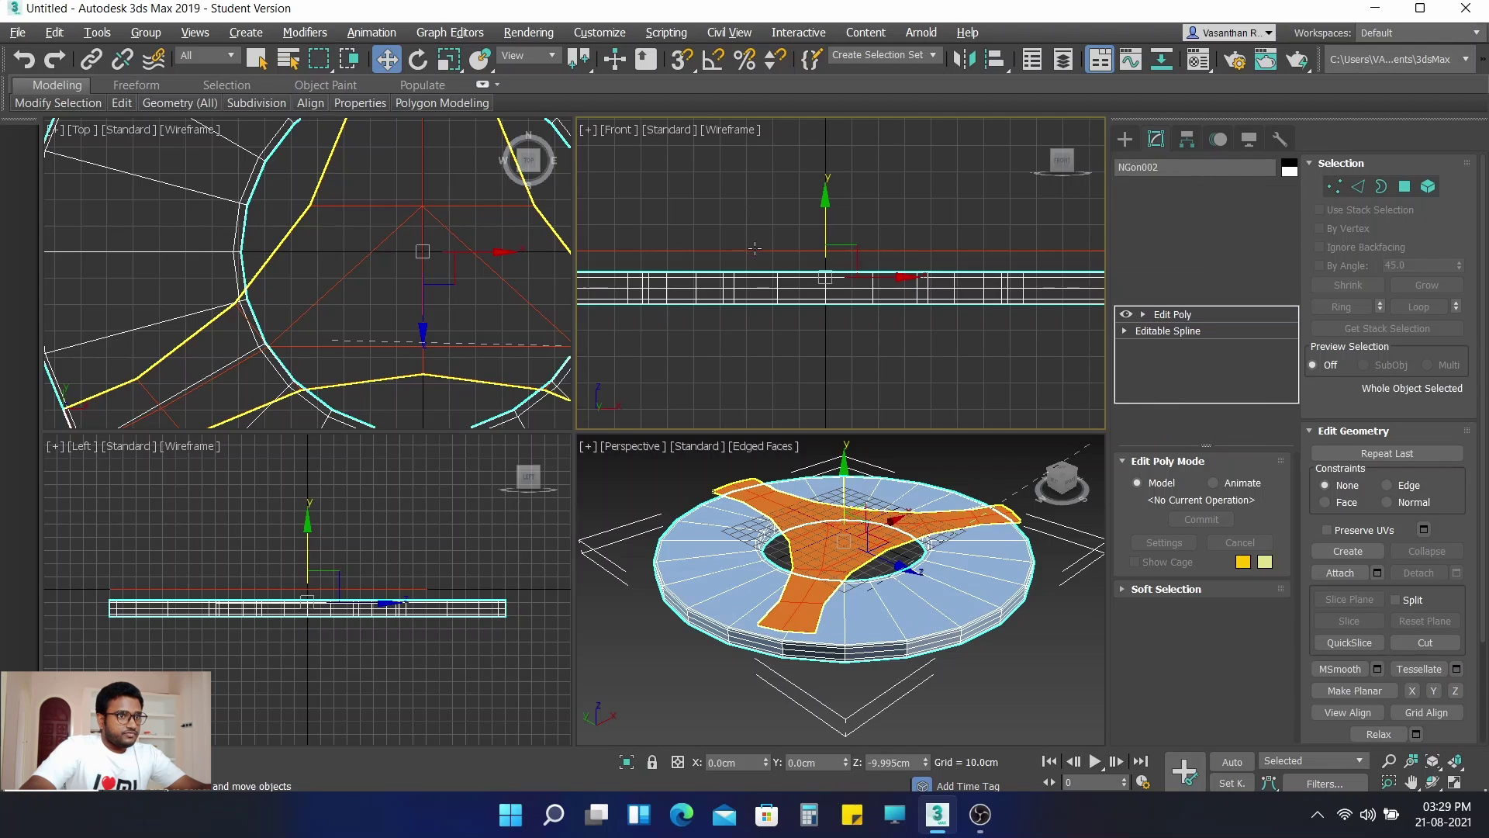
pyautogui.rightClick(743, 211)
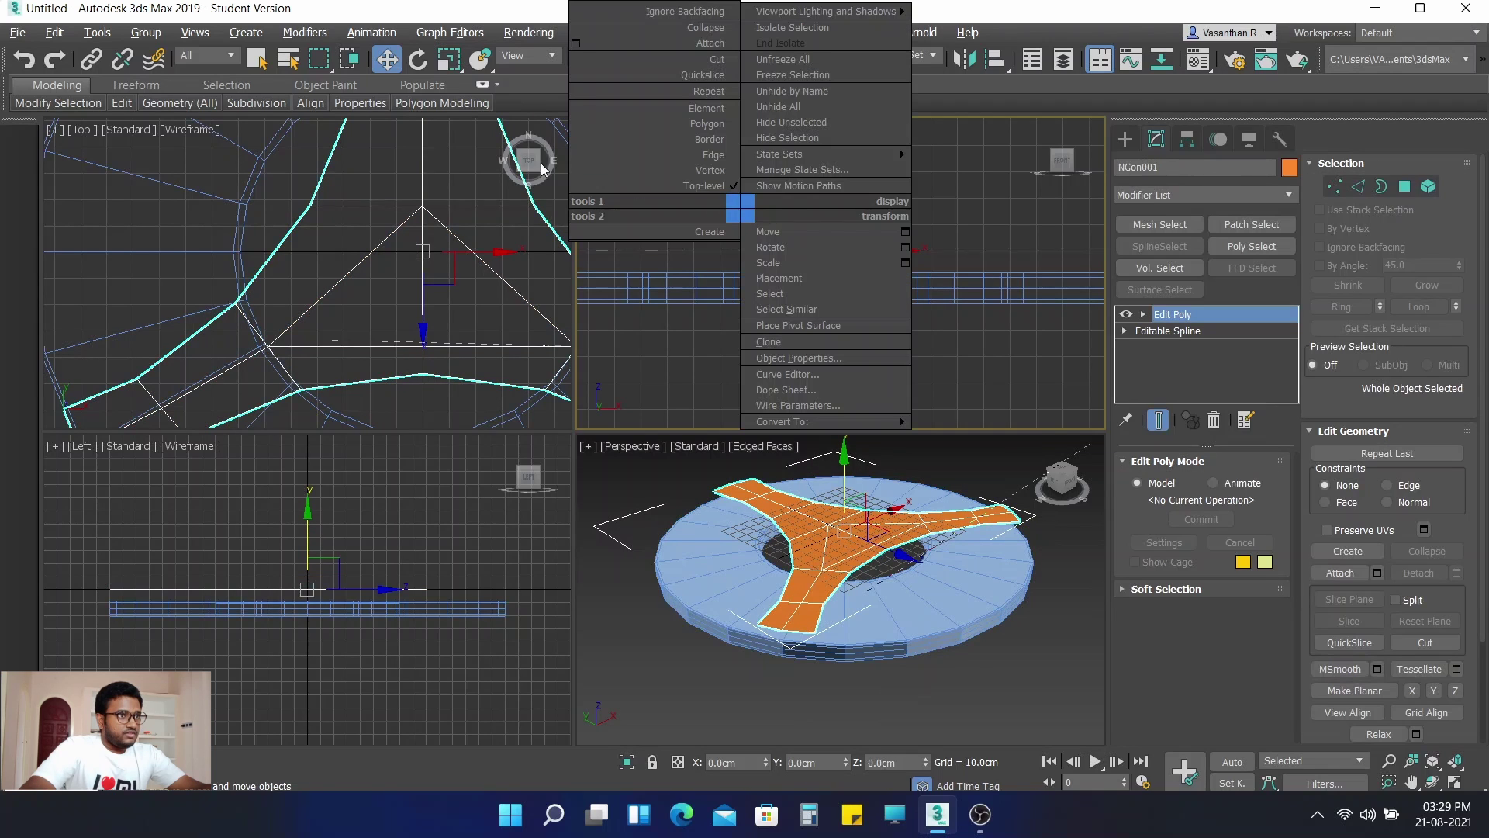
pyautogui.click(391, 55)
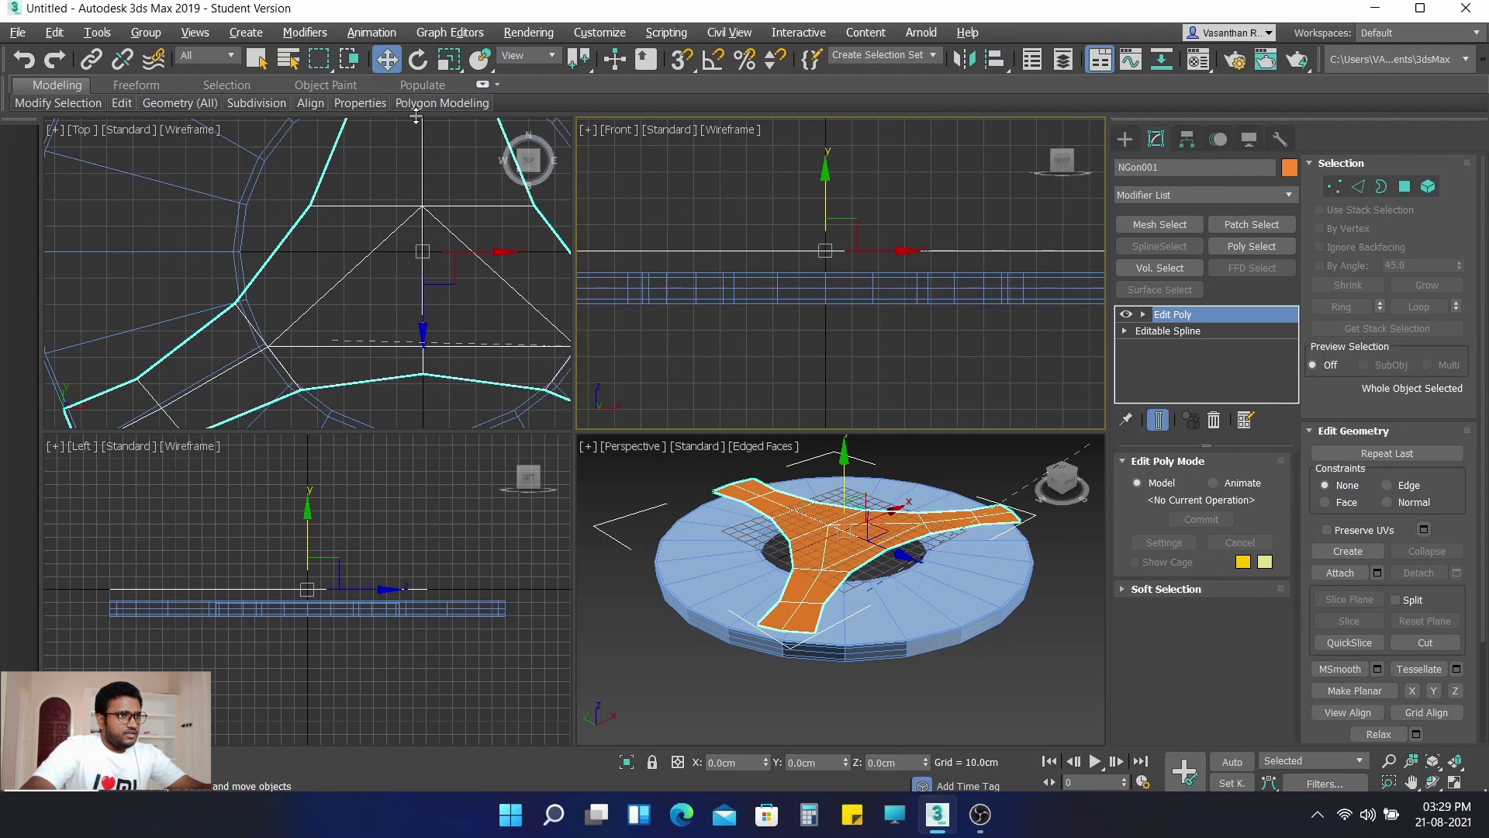
pyautogui.rightClick(392, 70)
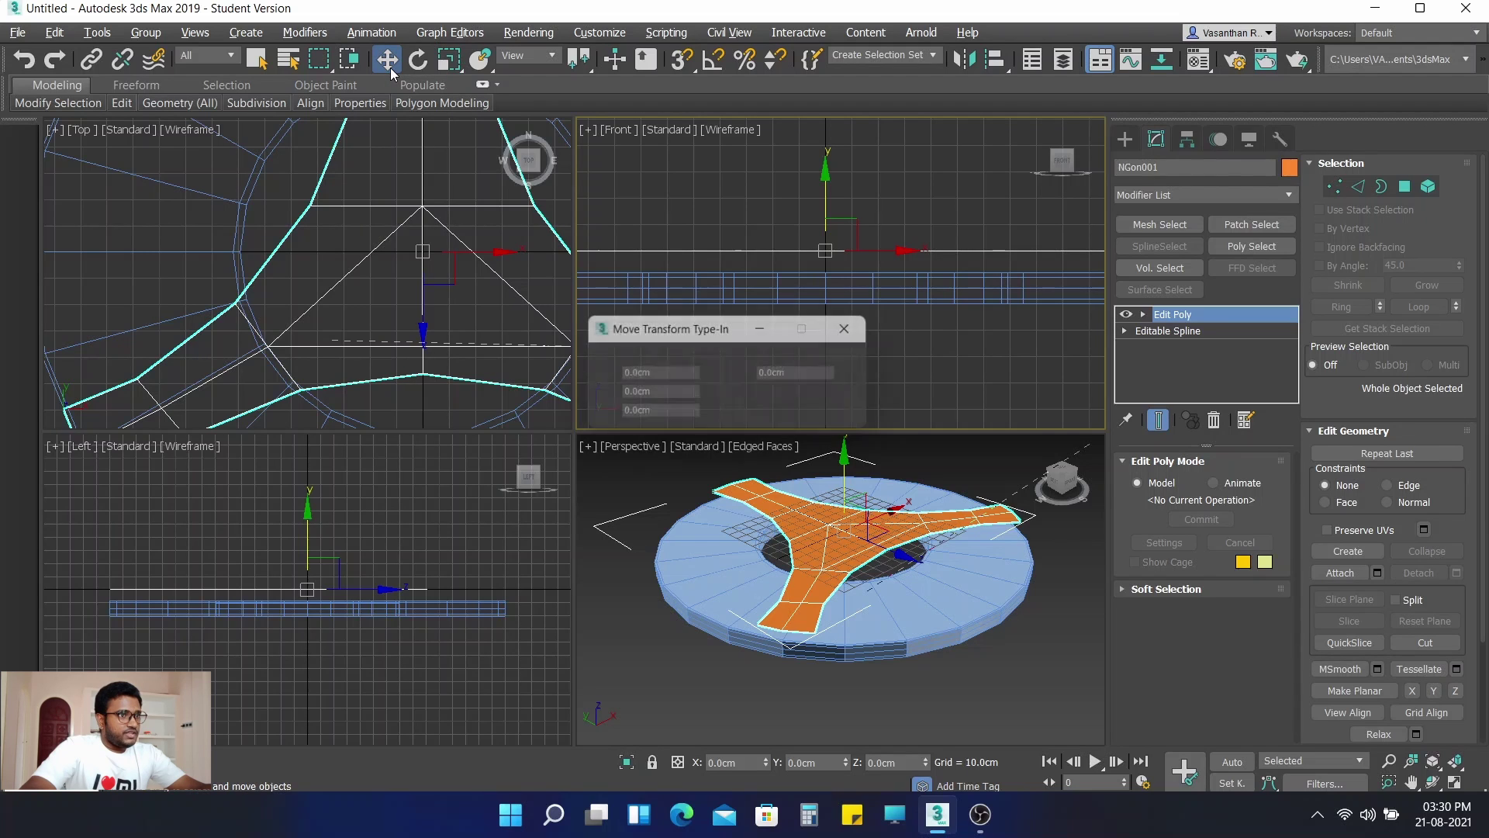
pyautogui.click(857, 329)
# Step: Select the ring and set its absolute world Z position to 0.01 cm
pyautogui.click(743, 266)
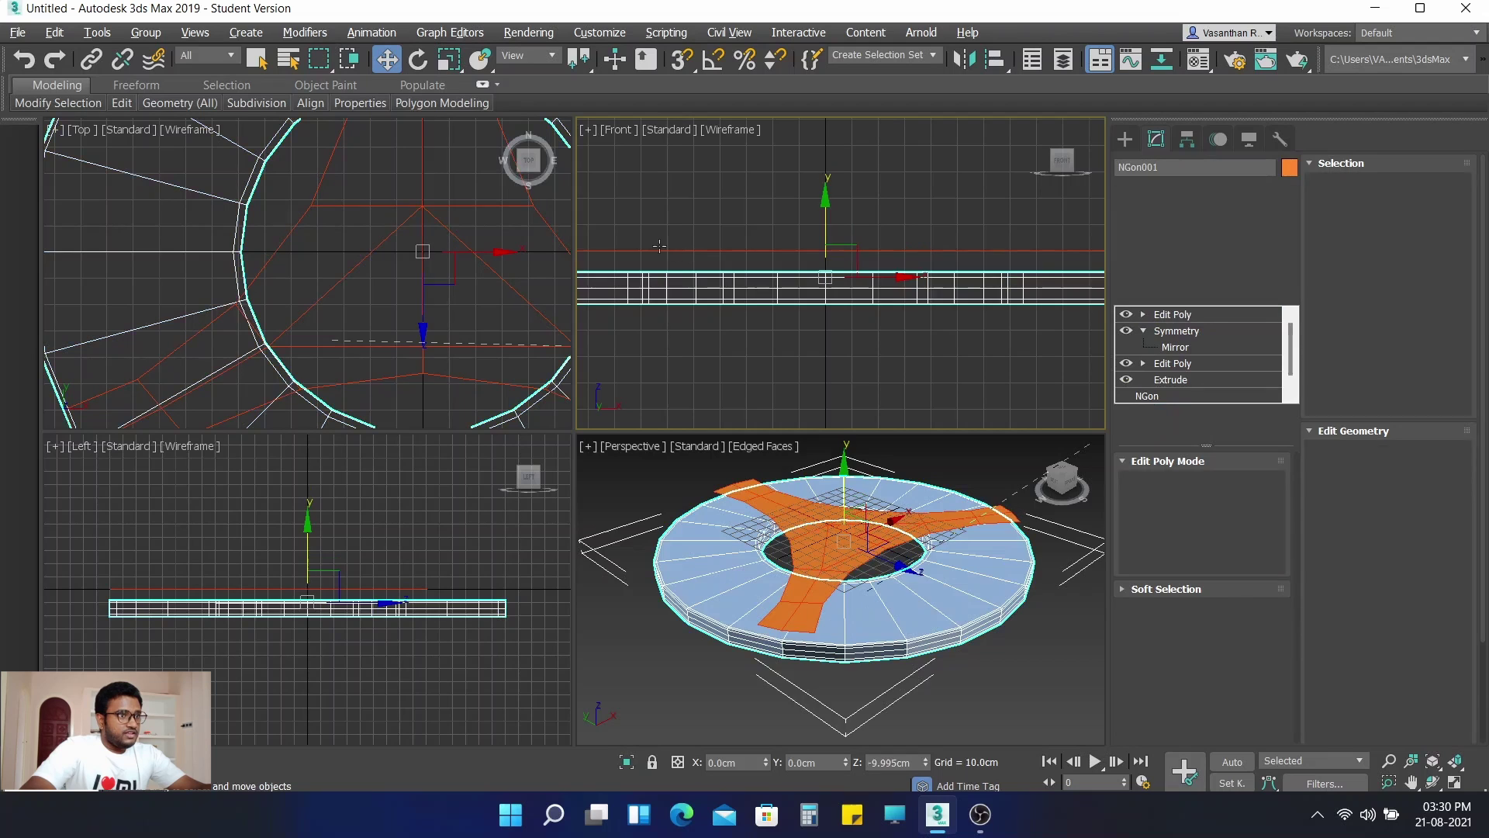
pyautogui.rightClick(391, 62)
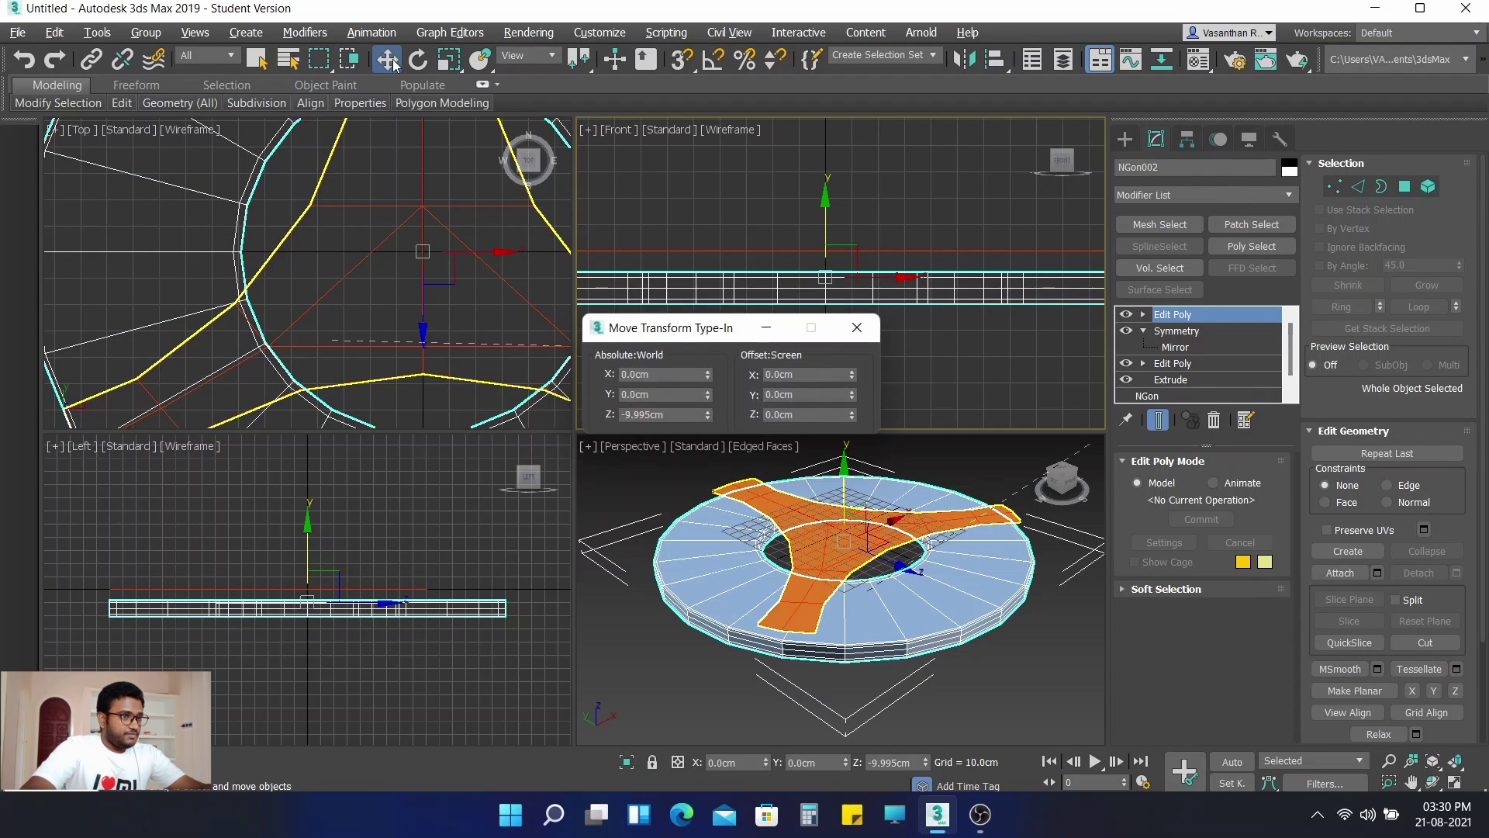
pyautogui.doubleClick(674, 413)
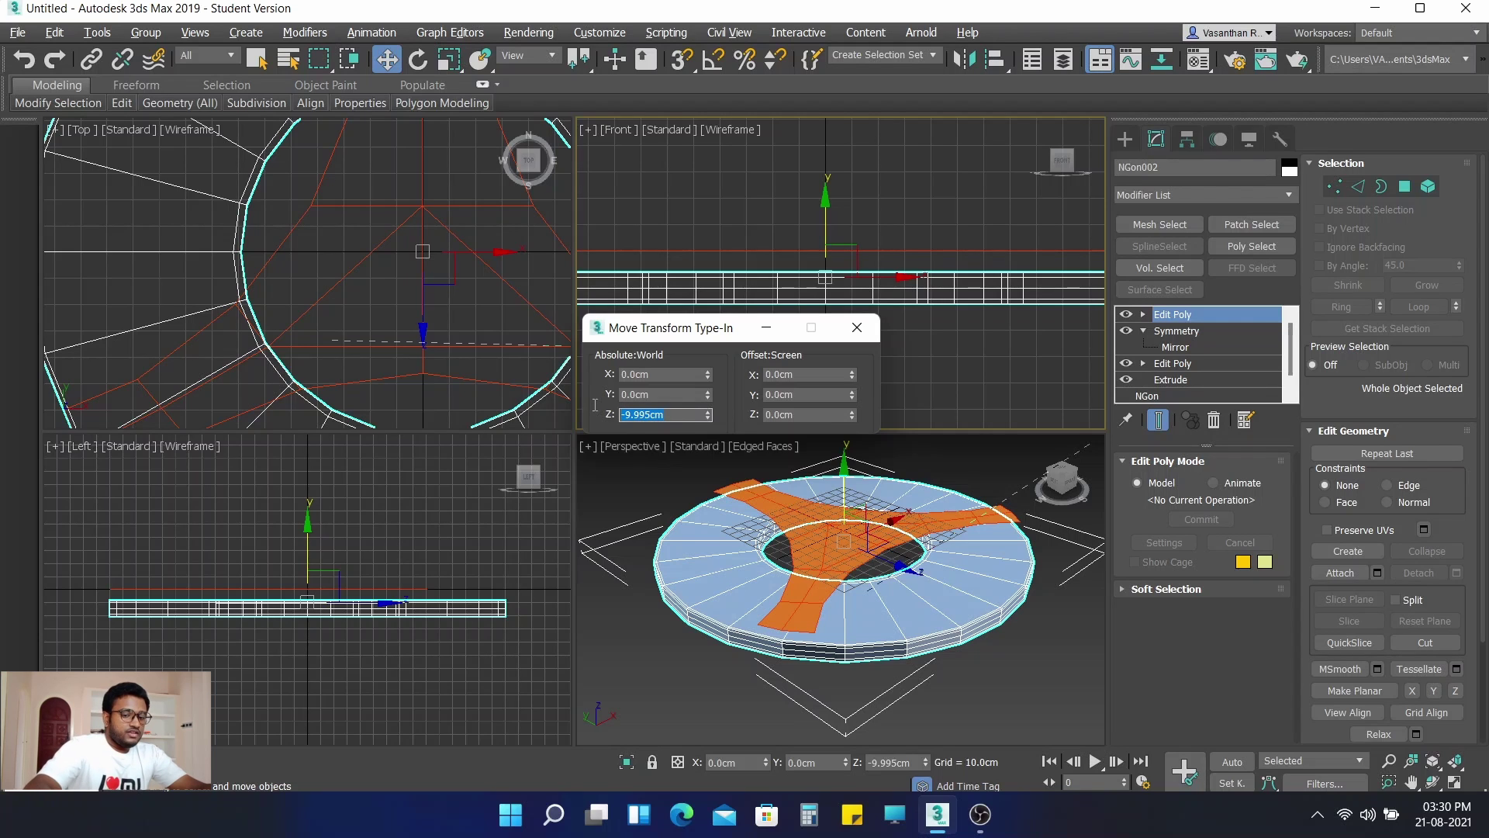
pyautogui.write('0.01')
pyautogui.press('Return')
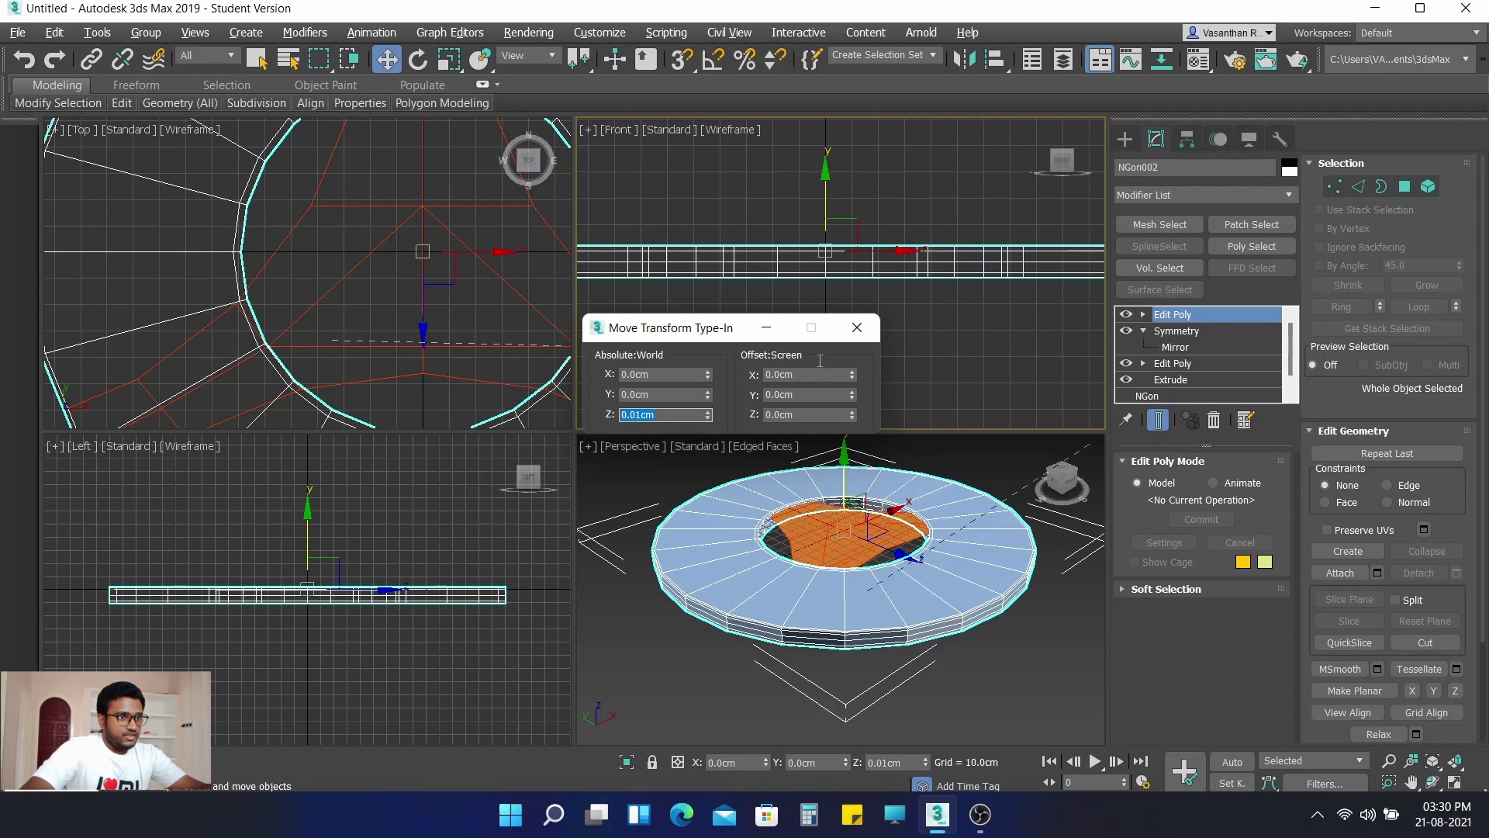
pyautogui.click(857, 327)
# Step: Lower the ring to about Z -1.9 cm, bringing its upper face level with the flat three-armed shape, and deselect it
pyautogui.moveTo(825, 169); pyautogui.dragTo(822, 201)
pyautogui.scroll(3, 802, 219)
pyautogui.scroll(4, 801, 214)
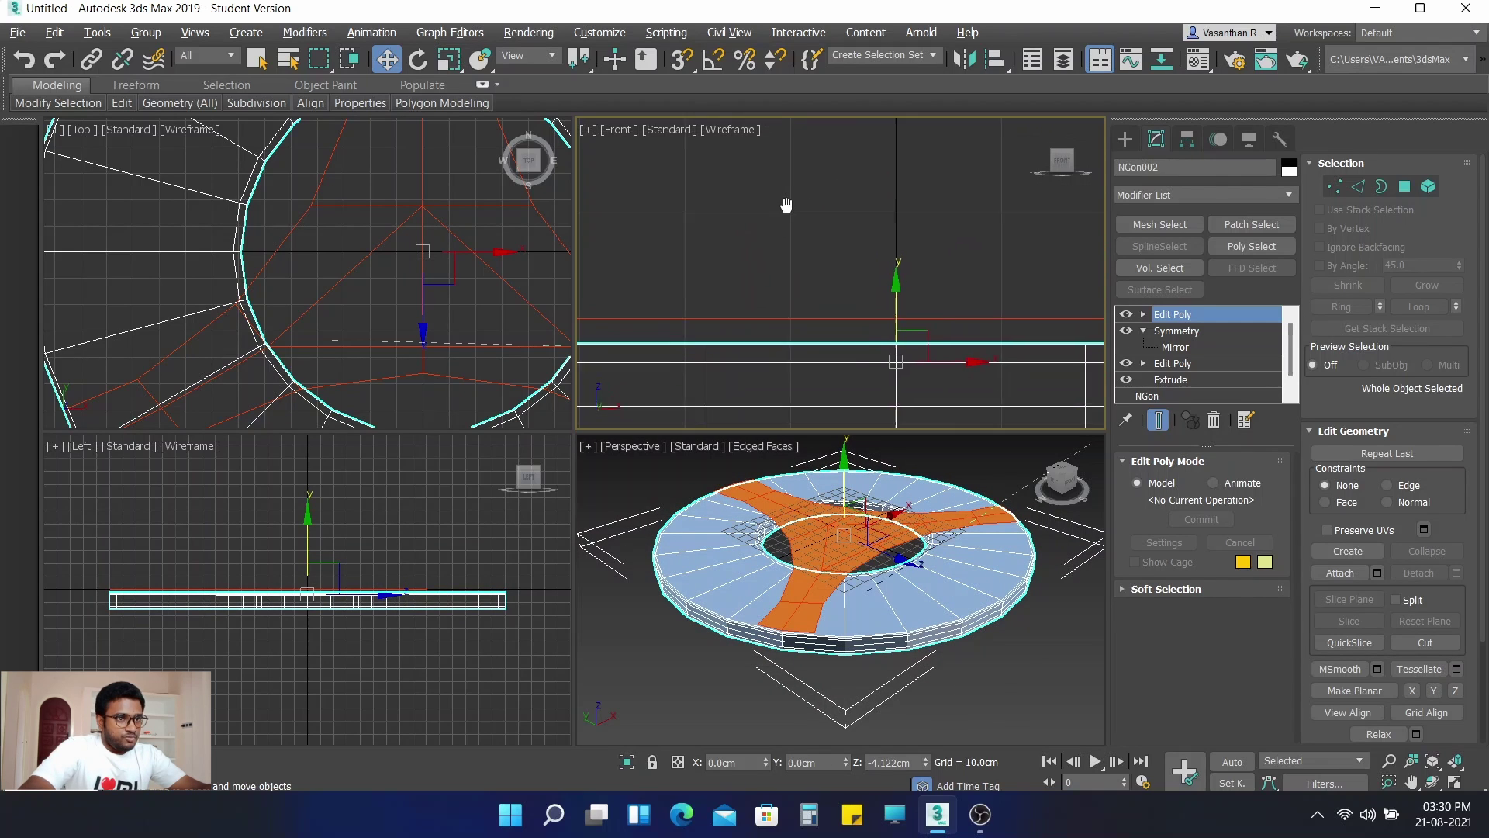
pyautogui.click(878, 250)
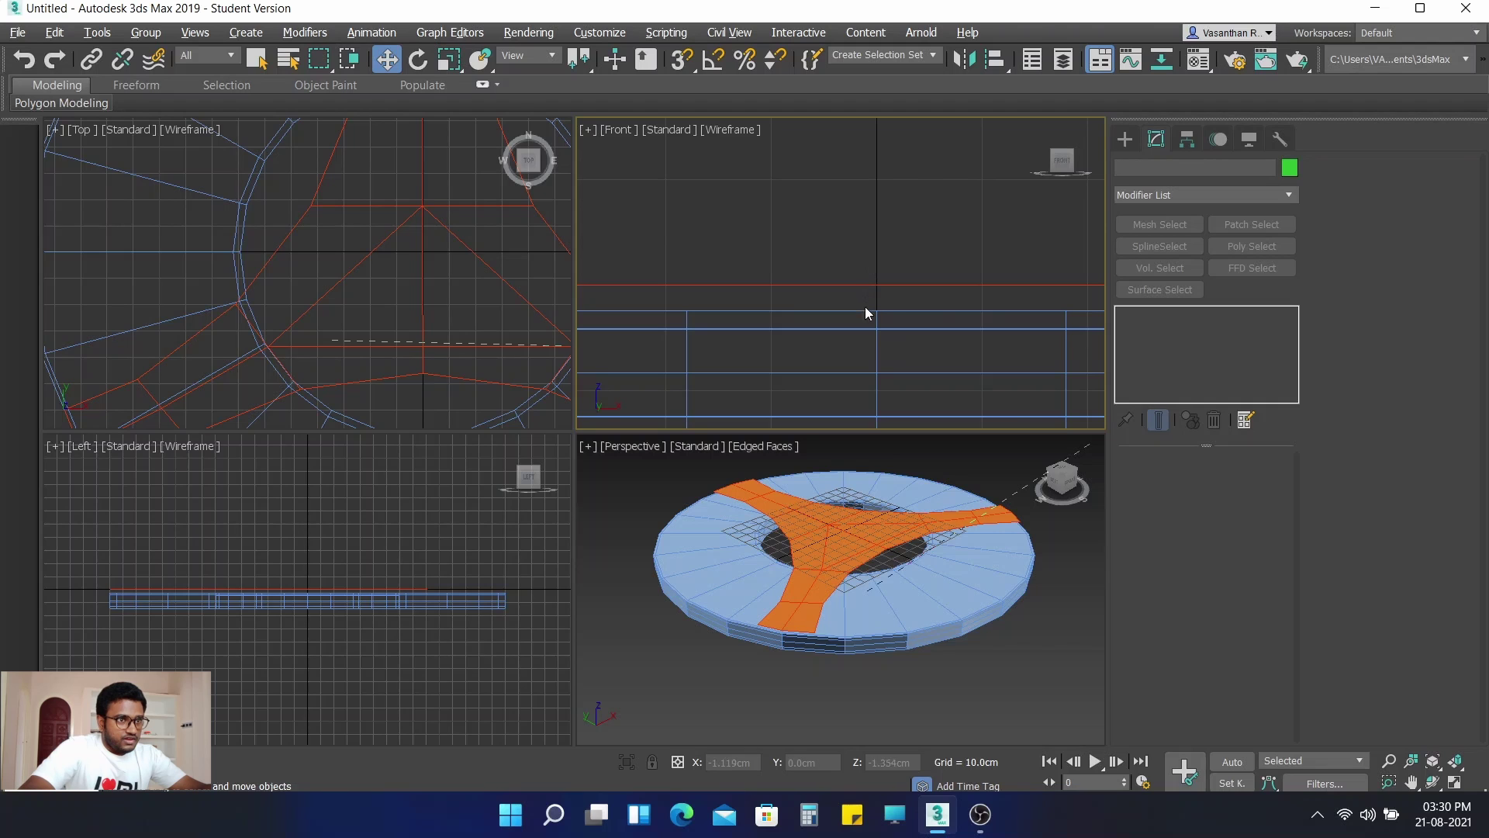
pyautogui.click(872, 300)
pyautogui.click(881, 276)
pyautogui.moveTo(877, 260); pyautogui.dragTo(868, 233)
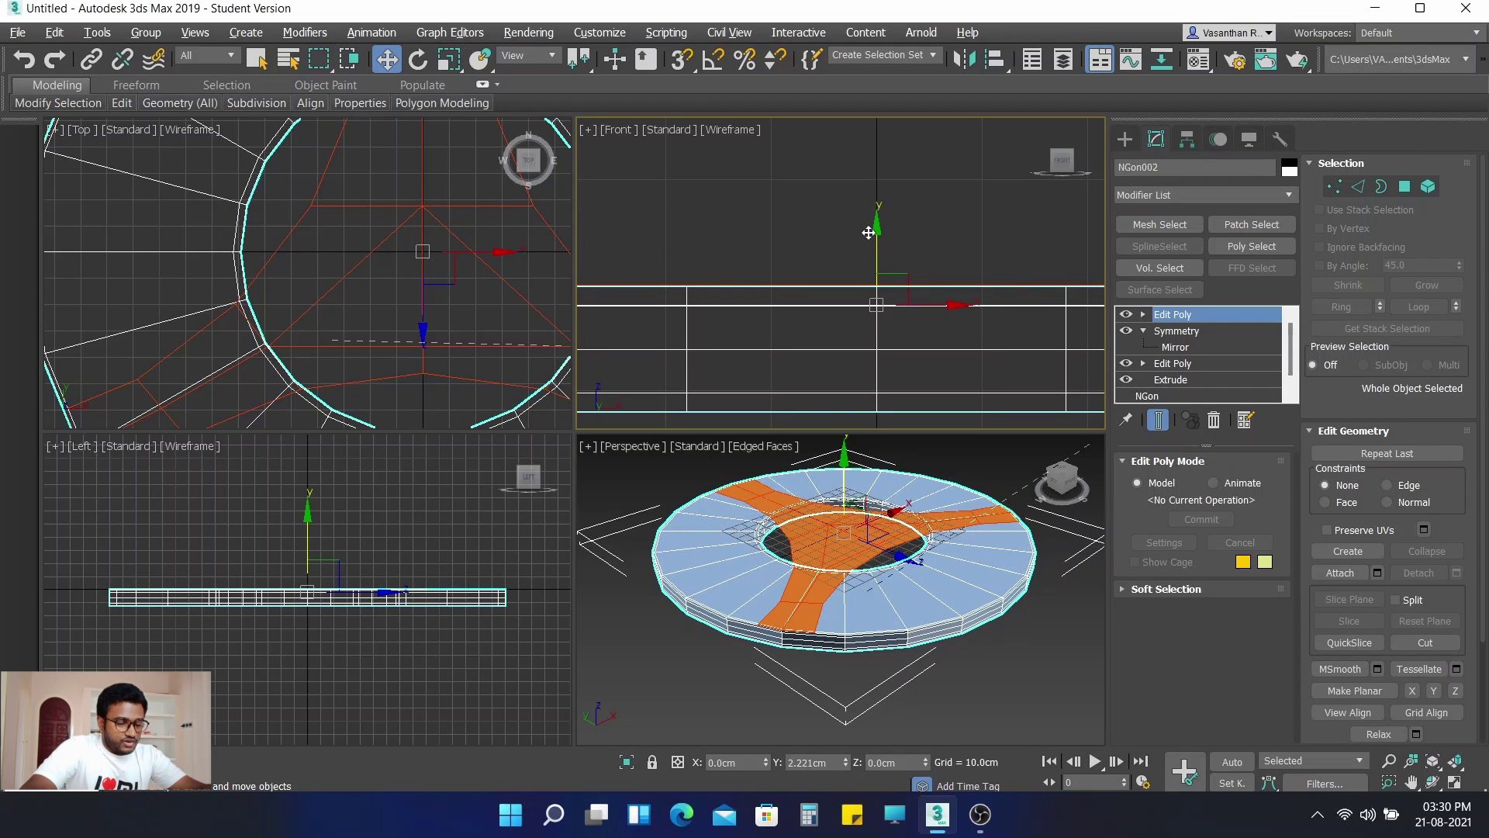
pyautogui.moveTo(868, 232); pyautogui.dragTo(867, 233)
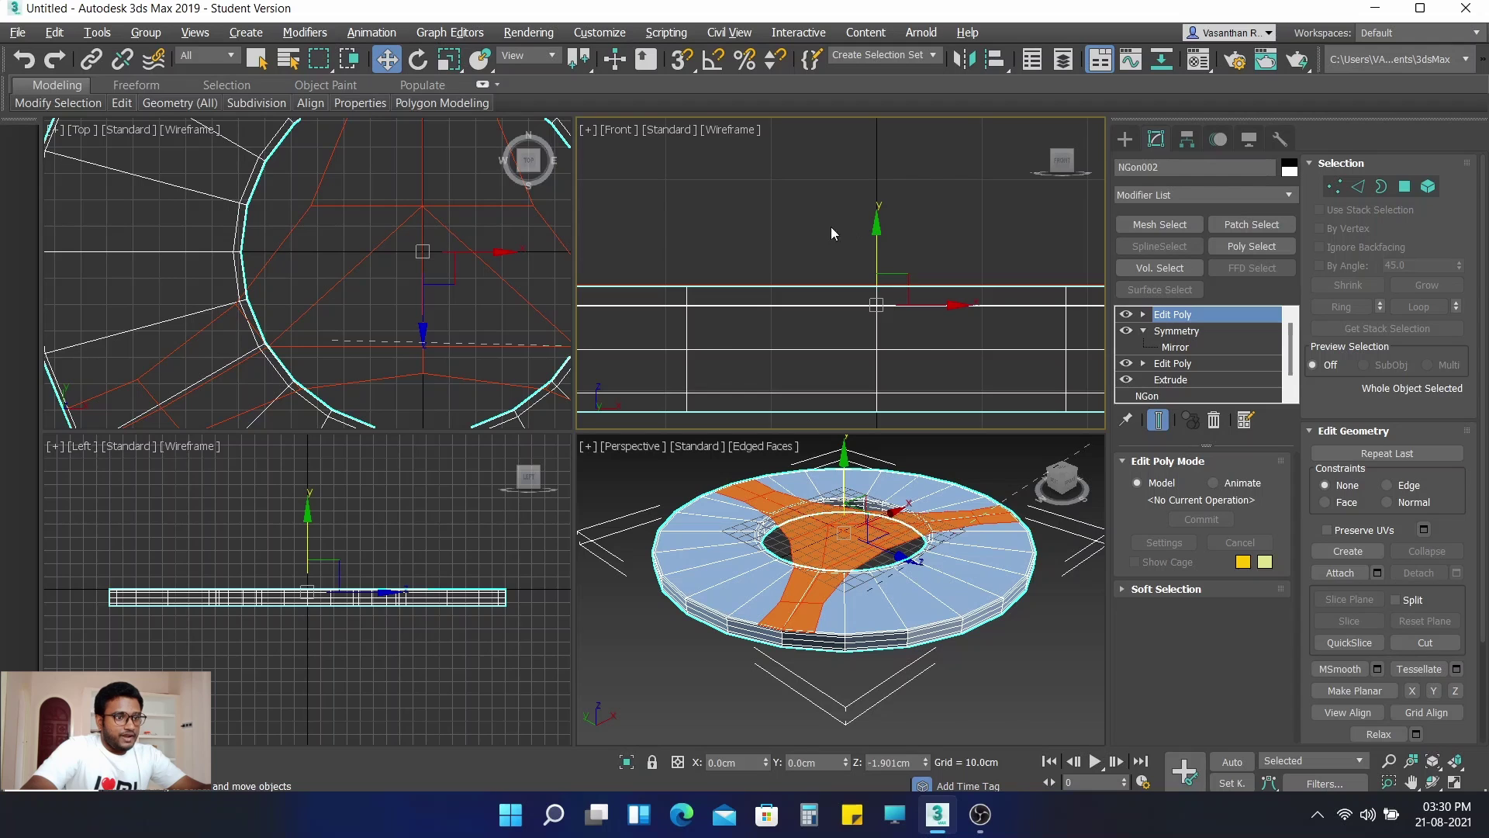
pyautogui.click(785, 206)
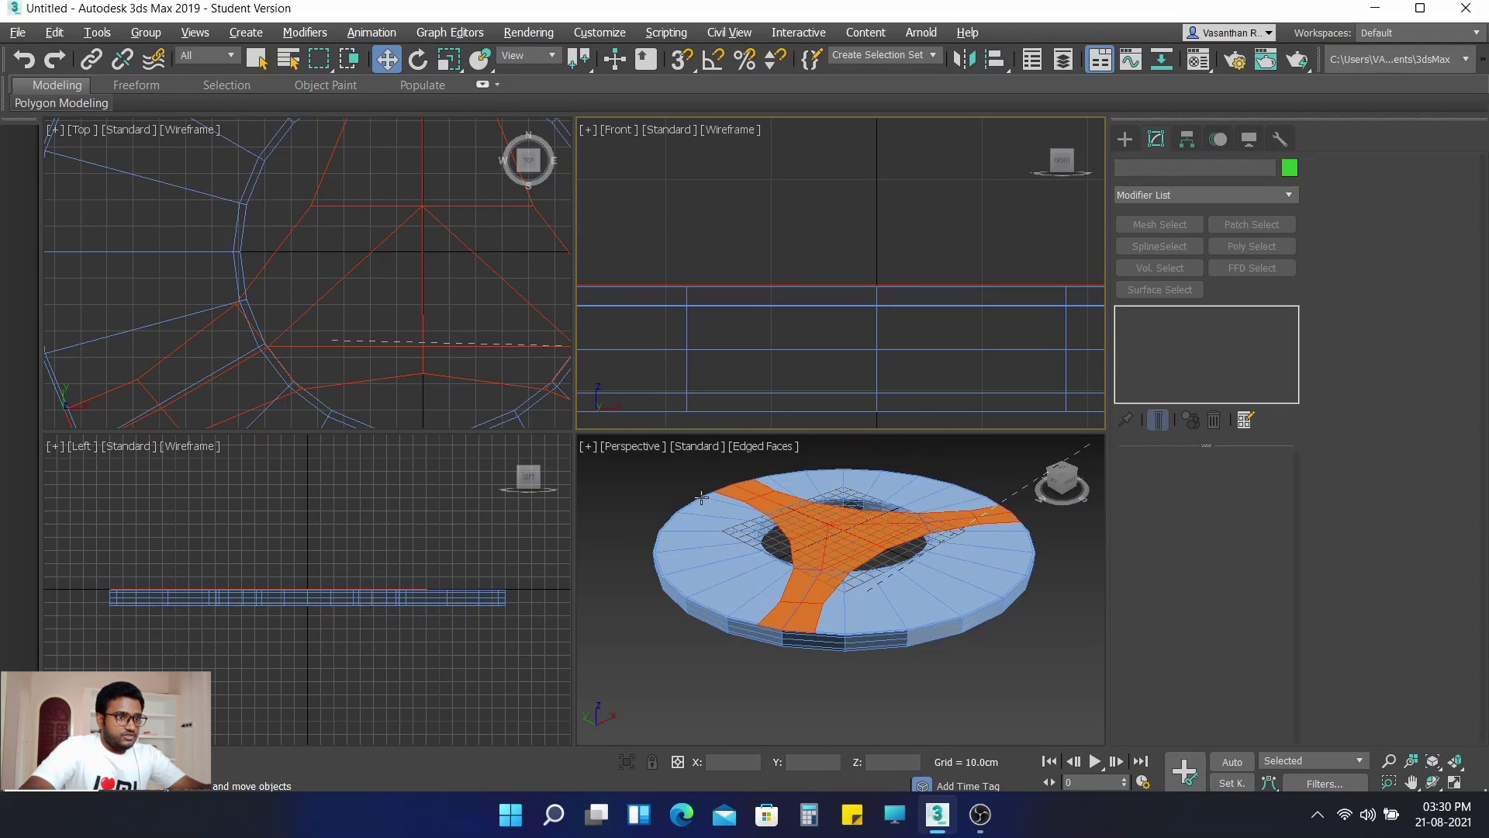
# Step: Select the eight central polygons of the three-armed shape in an enlarged perspective view
pyautogui.click(606, 509)
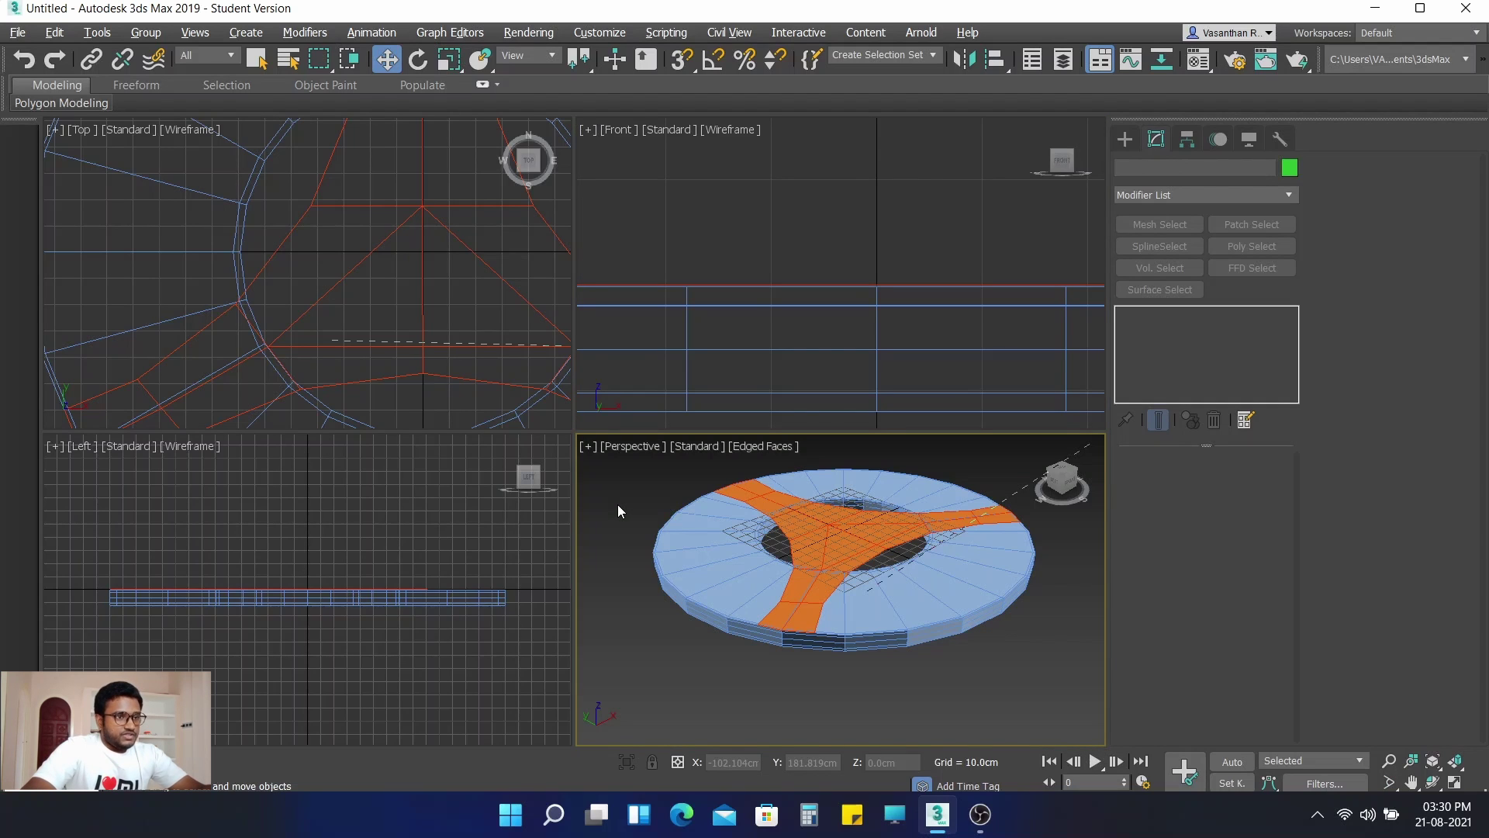
pyautogui.hotkey('alt', 'w')
pyautogui.click(664, 390)
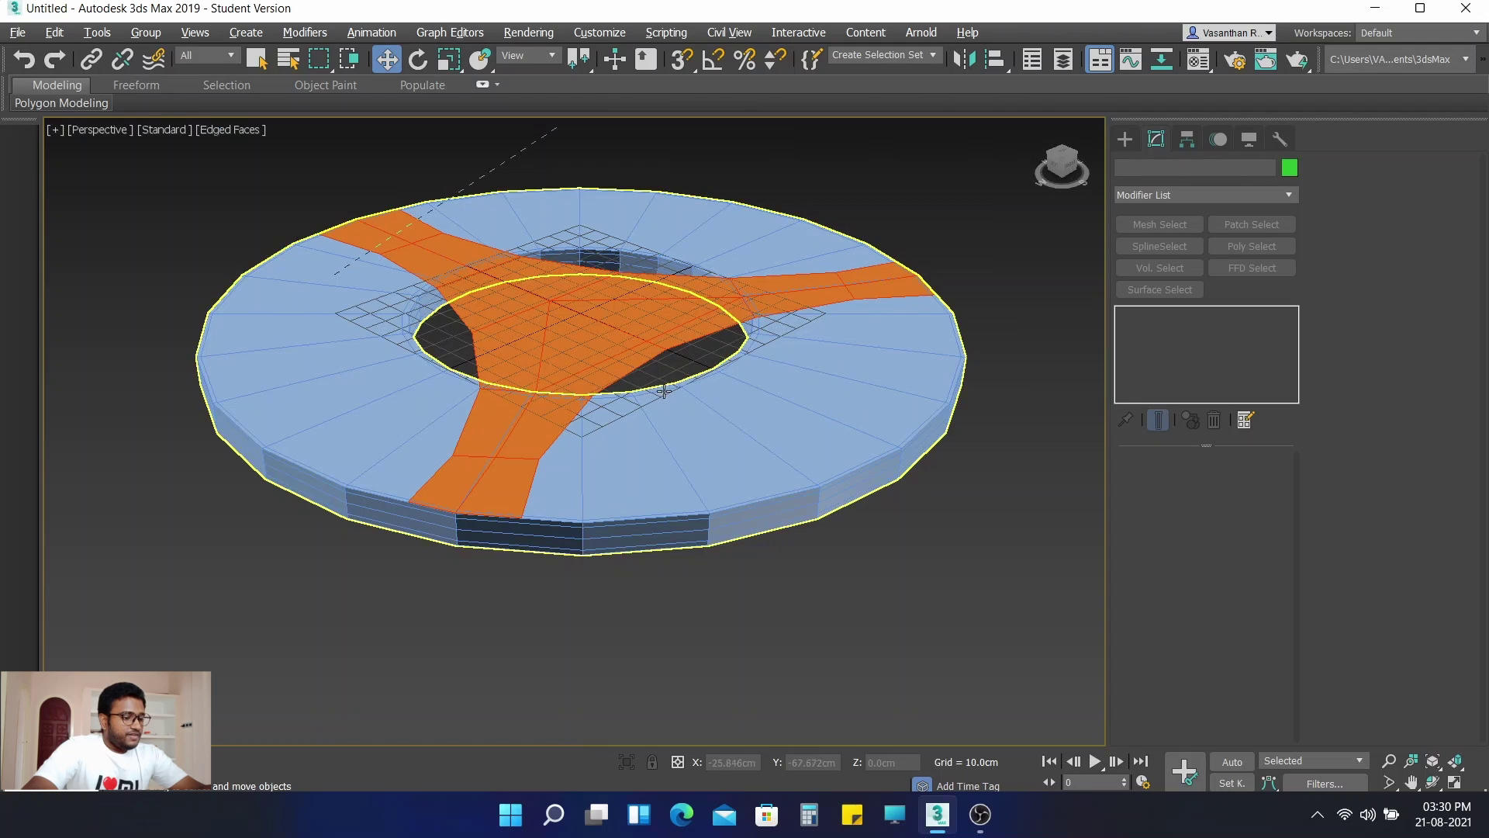
pyautogui.keyDown('alt'); pyautogui.moveTo(808, 614); pyautogui.dragTo(712, 700, button='middle'); pyautogui.keyUp('alt')
pyautogui.click(585, 491)
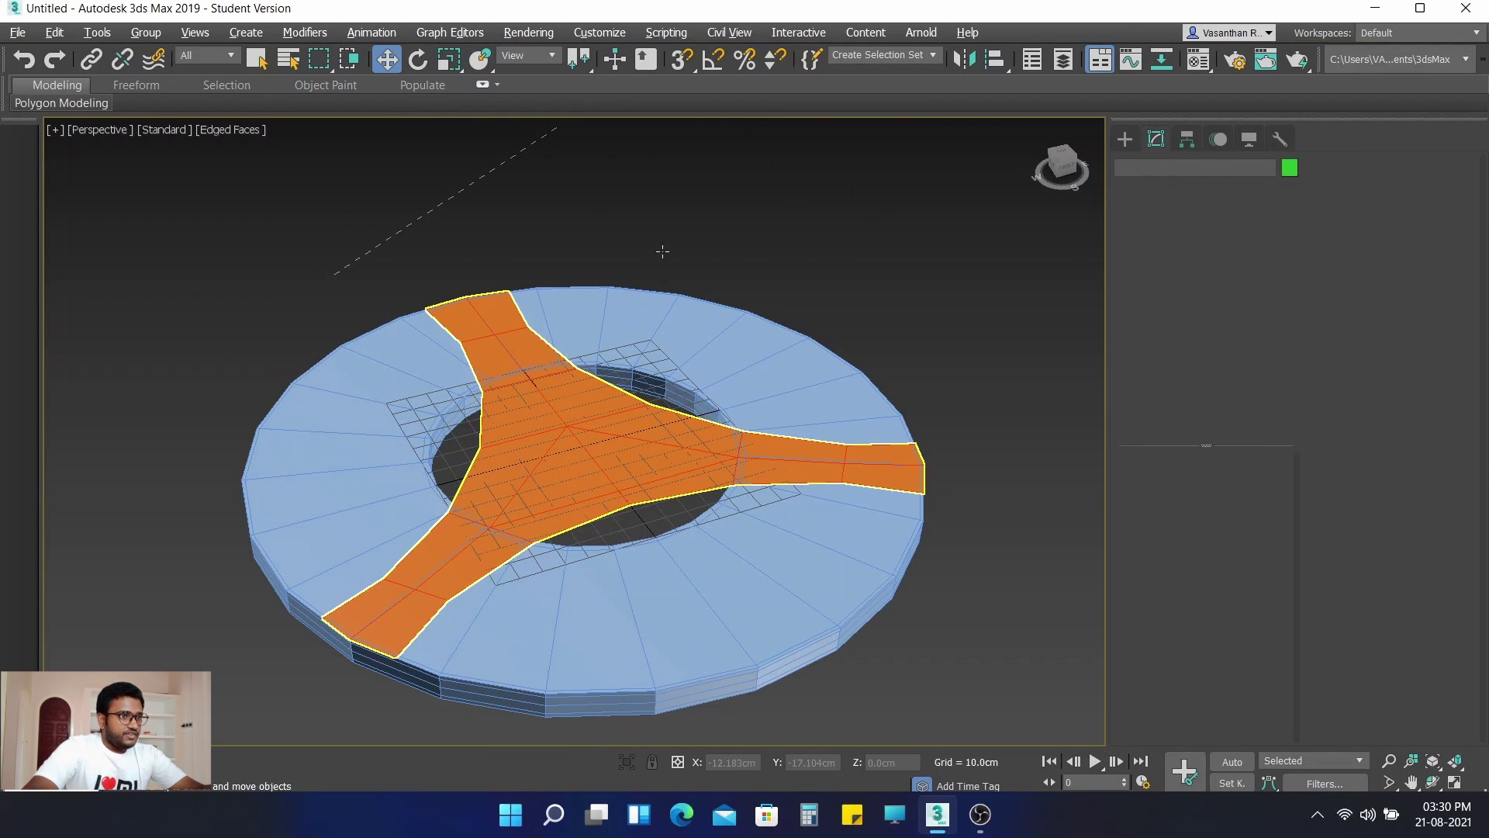
pyautogui.moveTo(701, 208); pyautogui.dragTo(704, 159, button='middle')
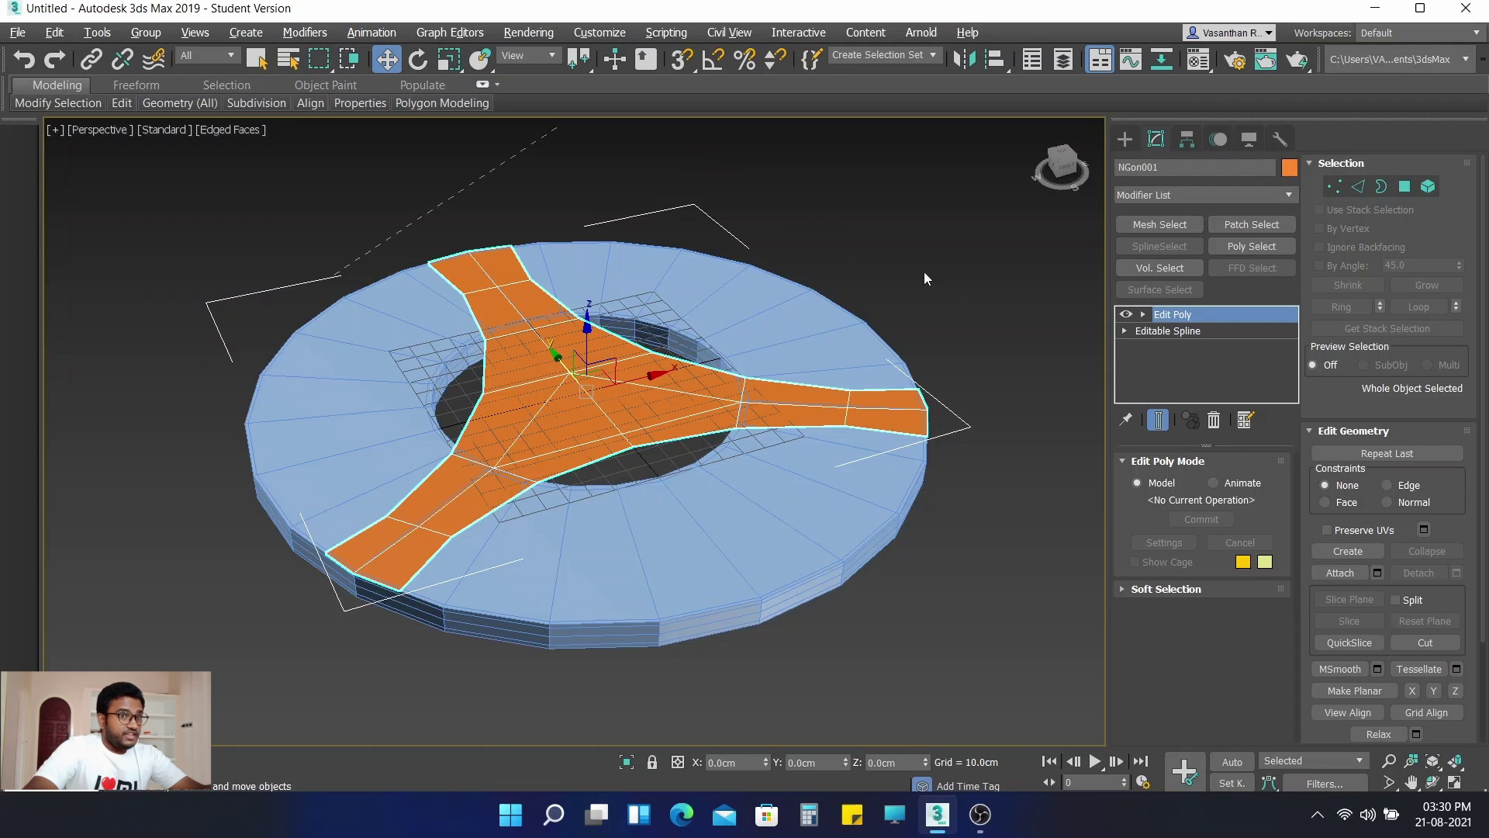
pyautogui.click(1404, 188)
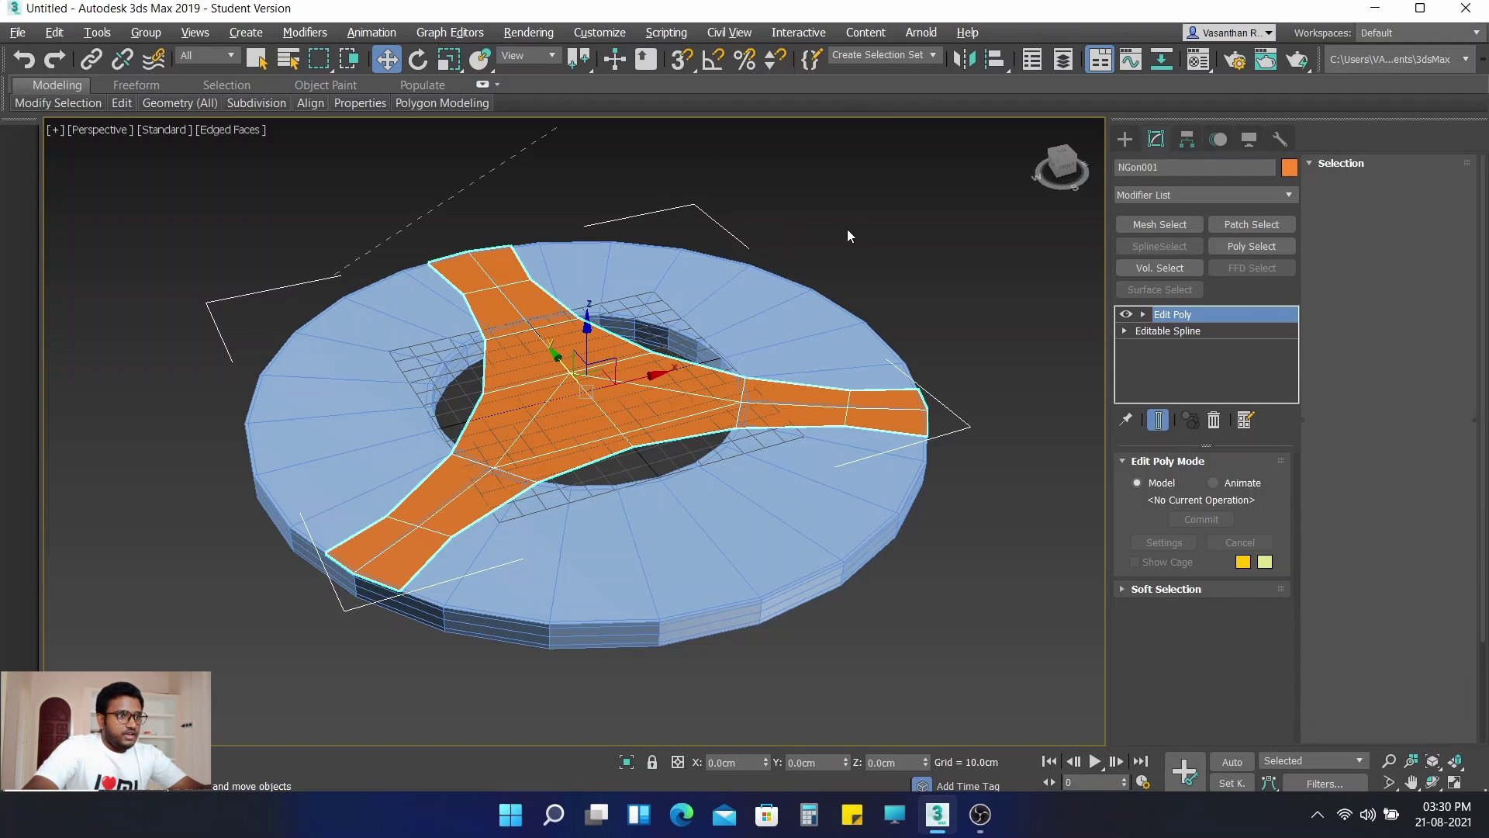
pyautogui.click(519, 365)
pyautogui.keyDown('ctrl'); pyautogui.click(604, 359); pyautogui.keyUp('ctrl')
pyautogui.keyDown('ctrl'); pyautogui.click(656, 380); pyautogui.keyUp('ctrl')
pyautogui.keyDown('ctrl'); pyautogui.click(658, 418); pyautogui.keyUp('ctrl')
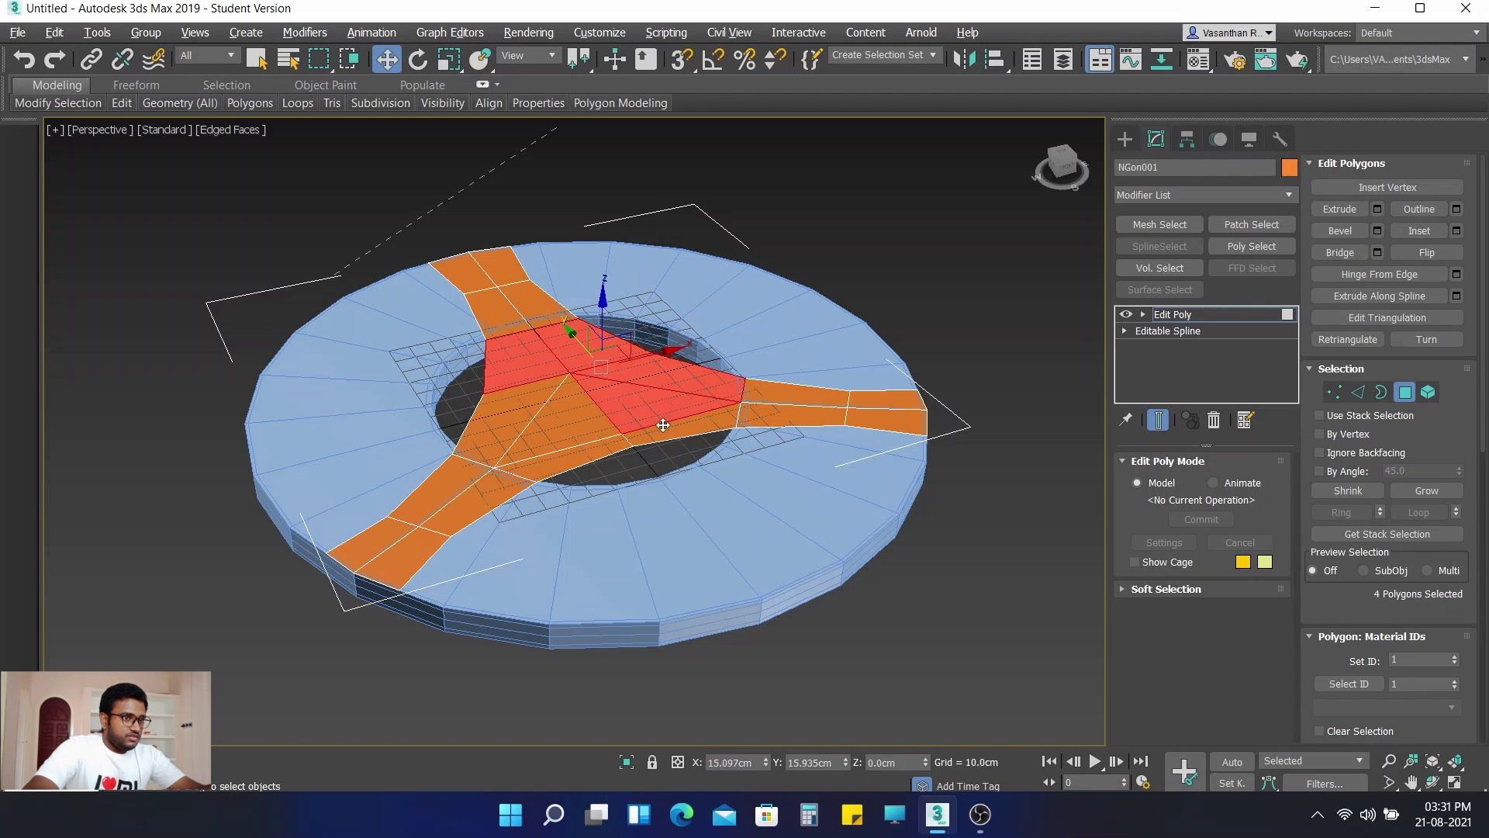
pyautogui.keyDown('ctrl'); pyautogui.click(675, 433); pyautogui.keyUp('ctrl')
pyautogui.keyDown('ctrl'); pyautogui.click(565, 420); pyautogui.keyUp('ctrl')
pyautogui.keyDown('ctrl'); pyautogui.click(520, 411); pyautogui.keyUp('ctrl')
pyautogui.keyDown('ctrl'); pyautogui.click(556, 459); pyautogui.keyUp('ctrl')
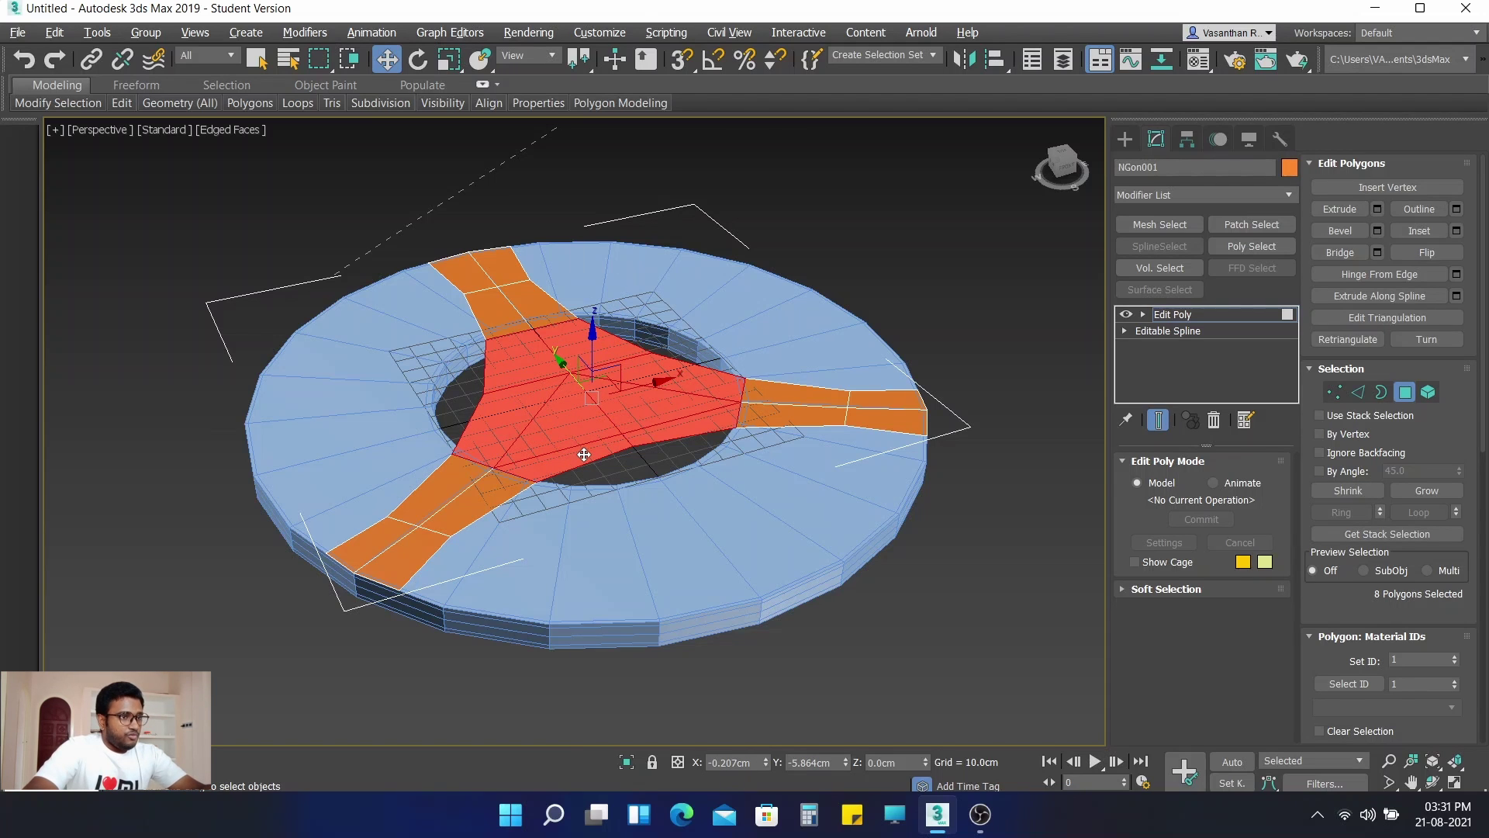
# Step: Select all polygons of the three-armed shape in the four-view layout, and return to whole-object level
pyautogui.hotkey('alt', 'w')
pyautogui.scroll(-4, 434, 295)
pyautogui.moveTo(406, 260); pyautogui.dragTo(287, 232, button='middle')
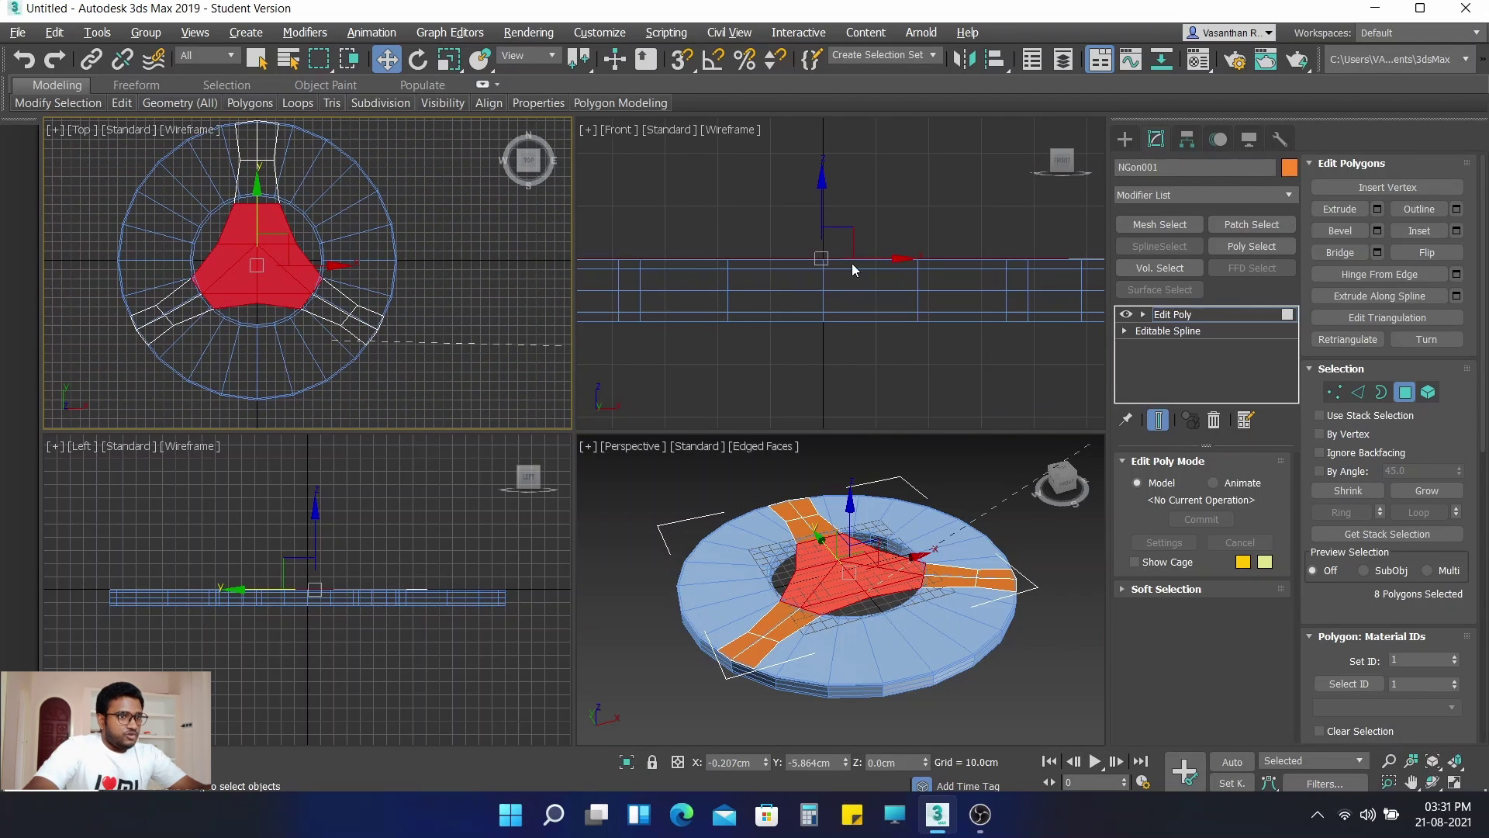
pyautogui.click(962, 203)
pyautogui.moveTo(665, 482); pyautogui.dragTo(881, 663)
pyautogui.moveTo(1019, 688); pyautogui.dragTo(1048, 695)
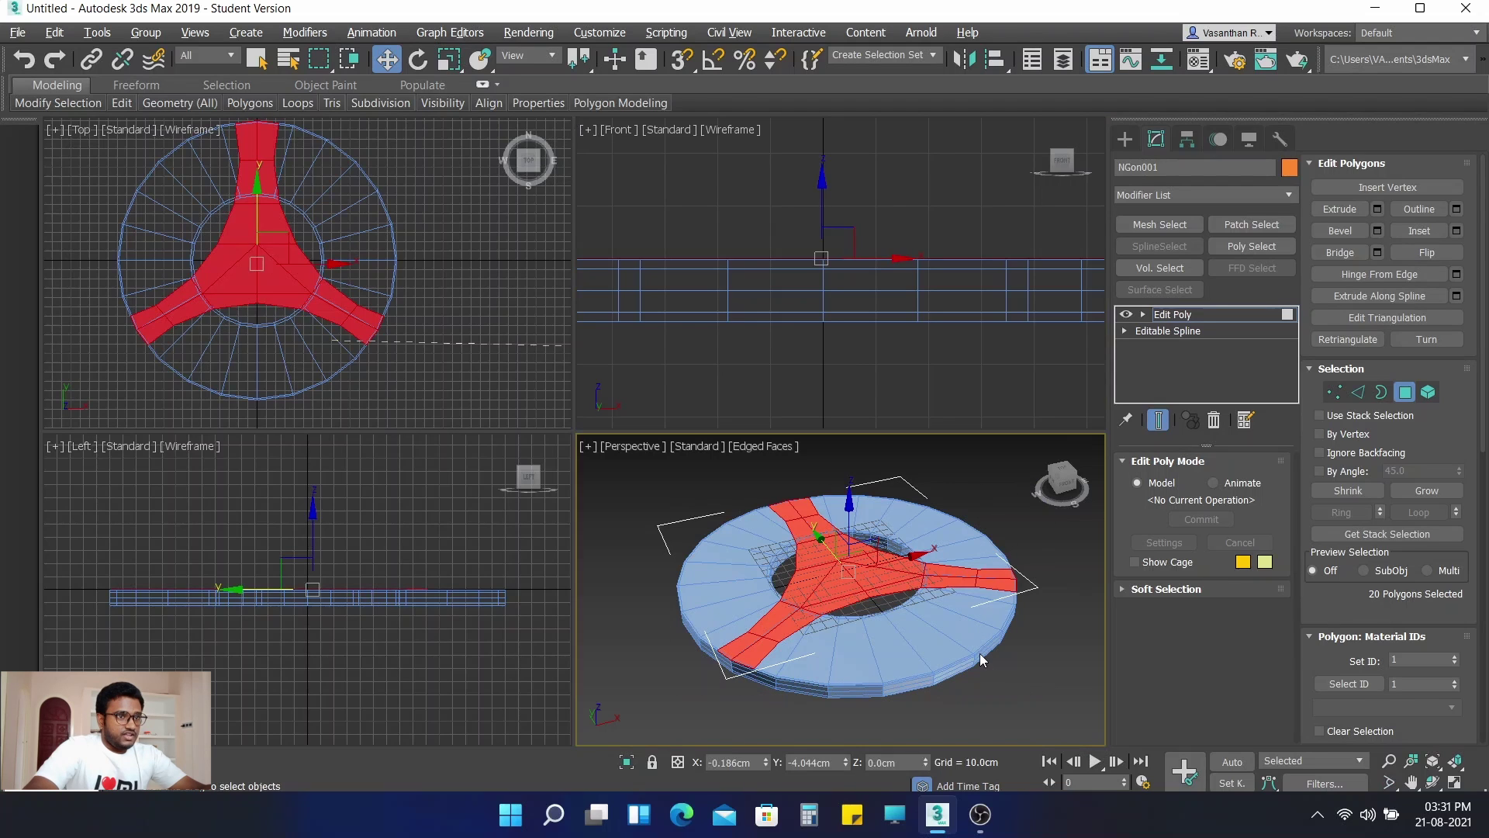
pyautogui.click(996, 504)
pyautogui.click(1404, 392)
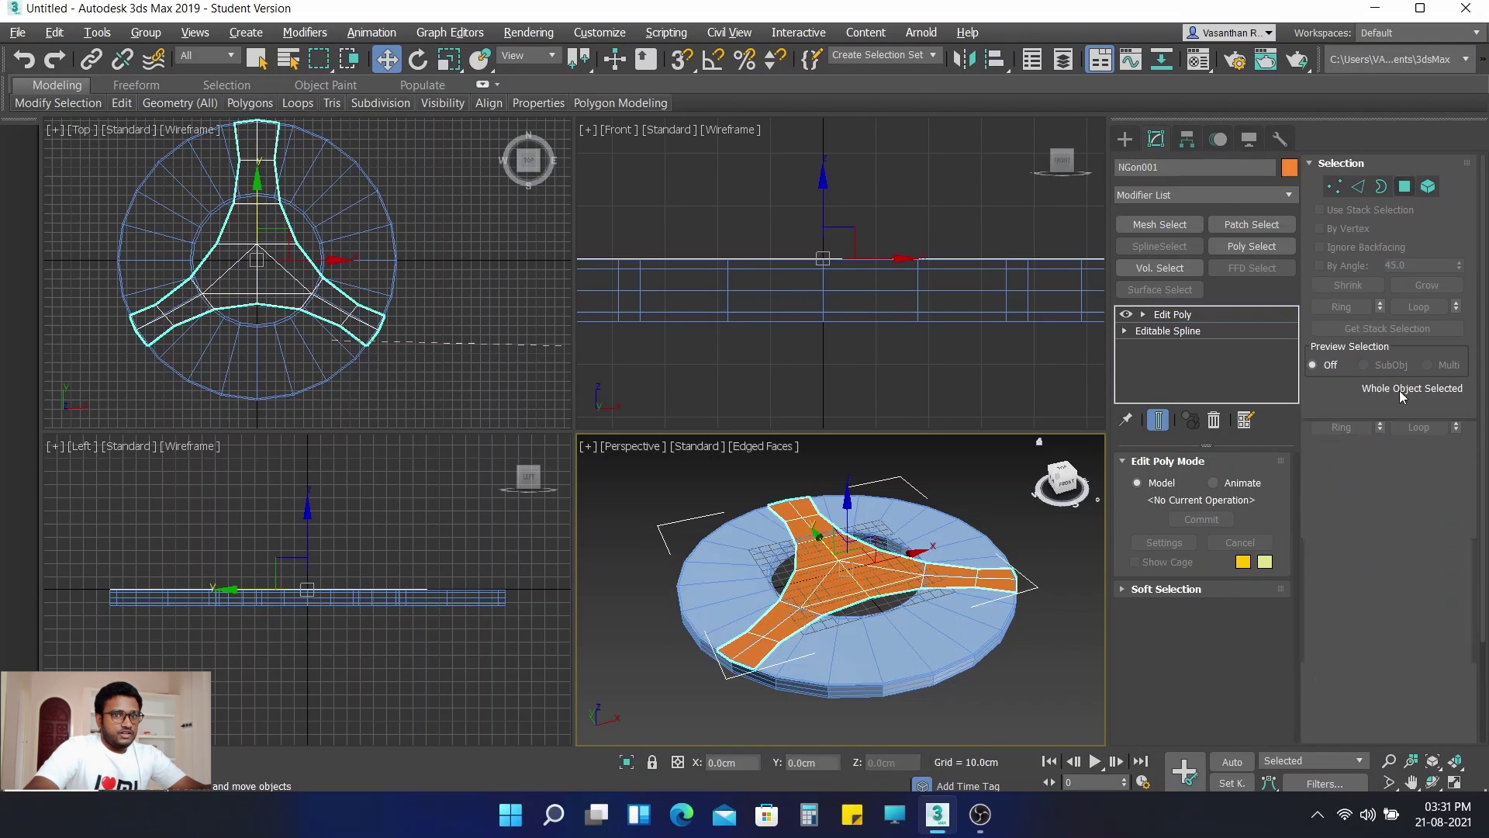
# Step: Create a box about 92 cm long, 74 cm wide and 95 cm high over the centre of the wheel
pyautogui.click(1125, 139)
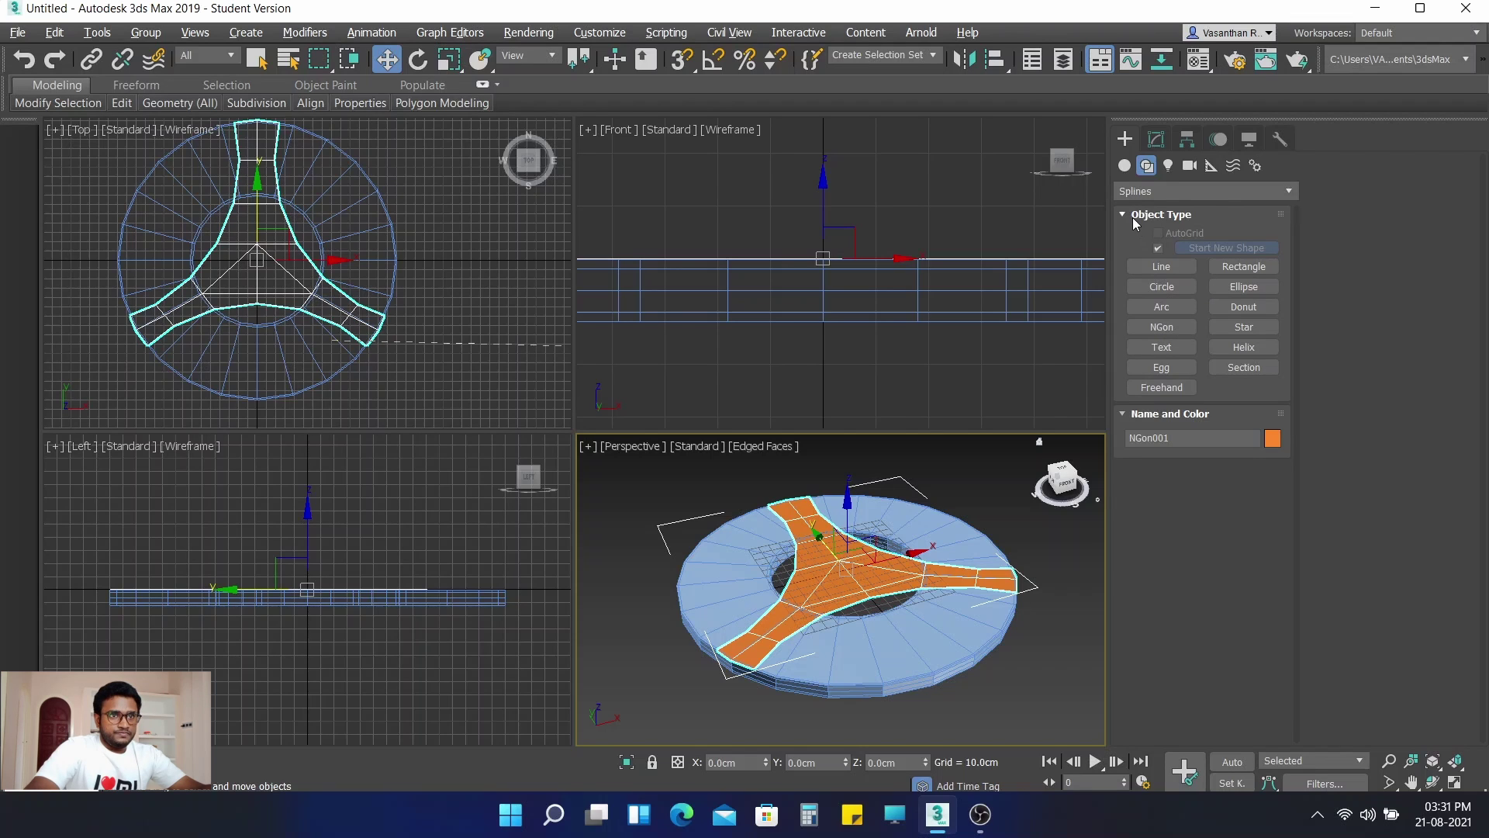
pyautogui.click(1124, 166)
pyautogui.click(1162, 252)
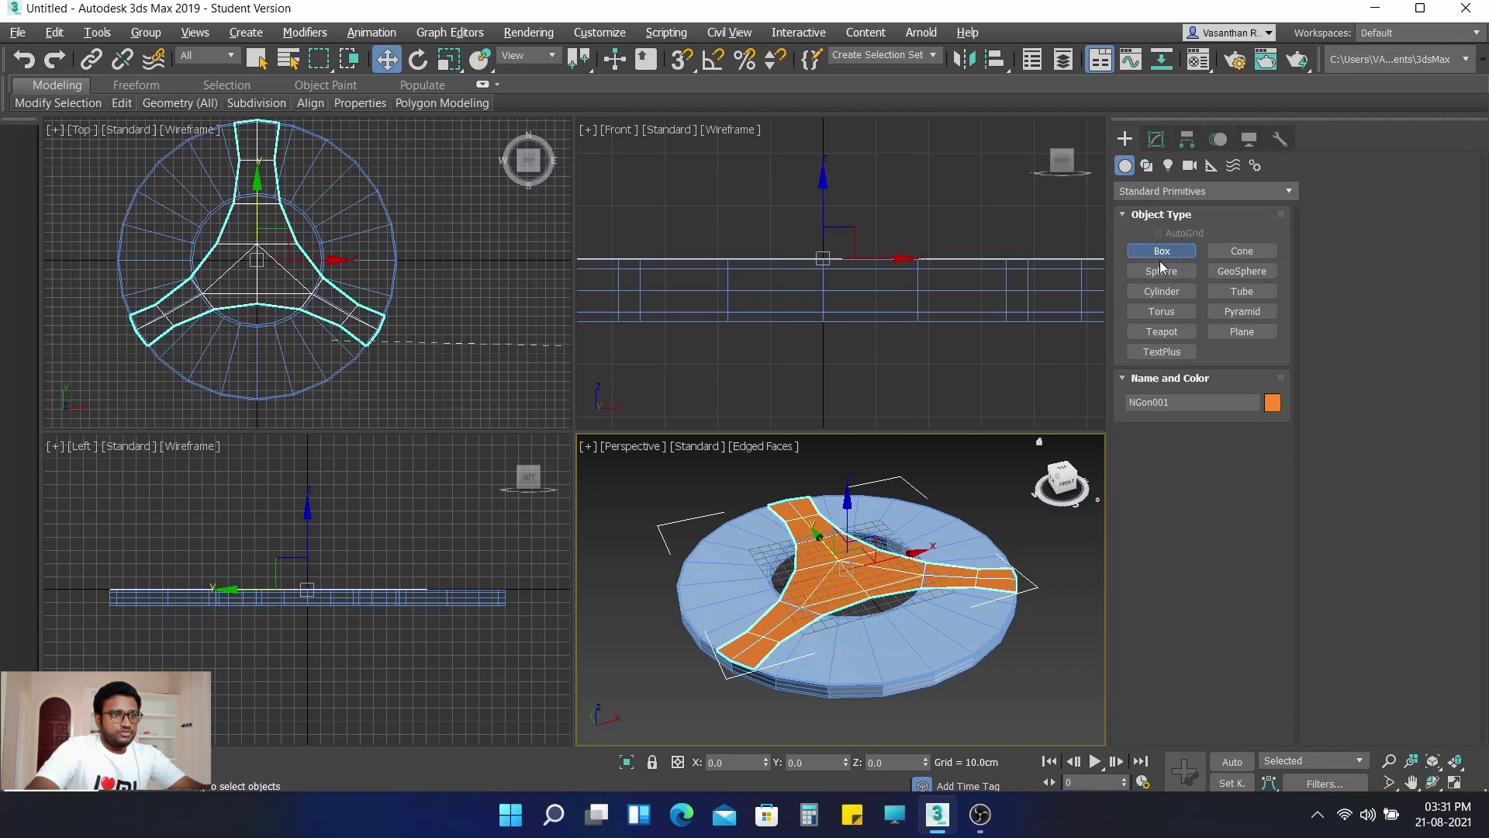
pyautogui.moveTo(799, 550); pyautogui.dragTo(917, 581)
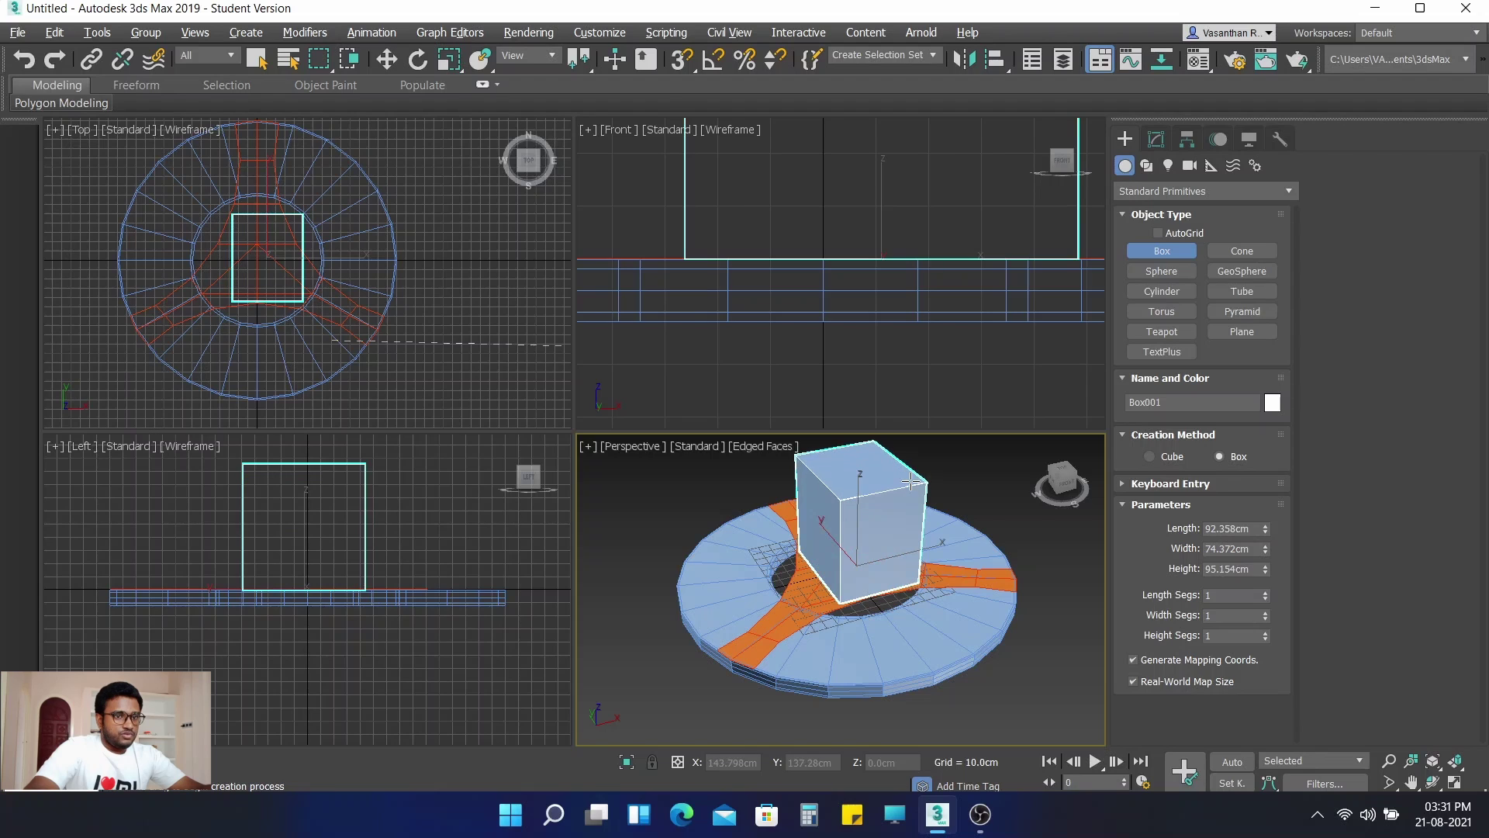
pyautogui.click(911, 483)
# Step: Set the box's height to 75 cm and finish creating it
pyautogui.doubleClick(1257, 569)
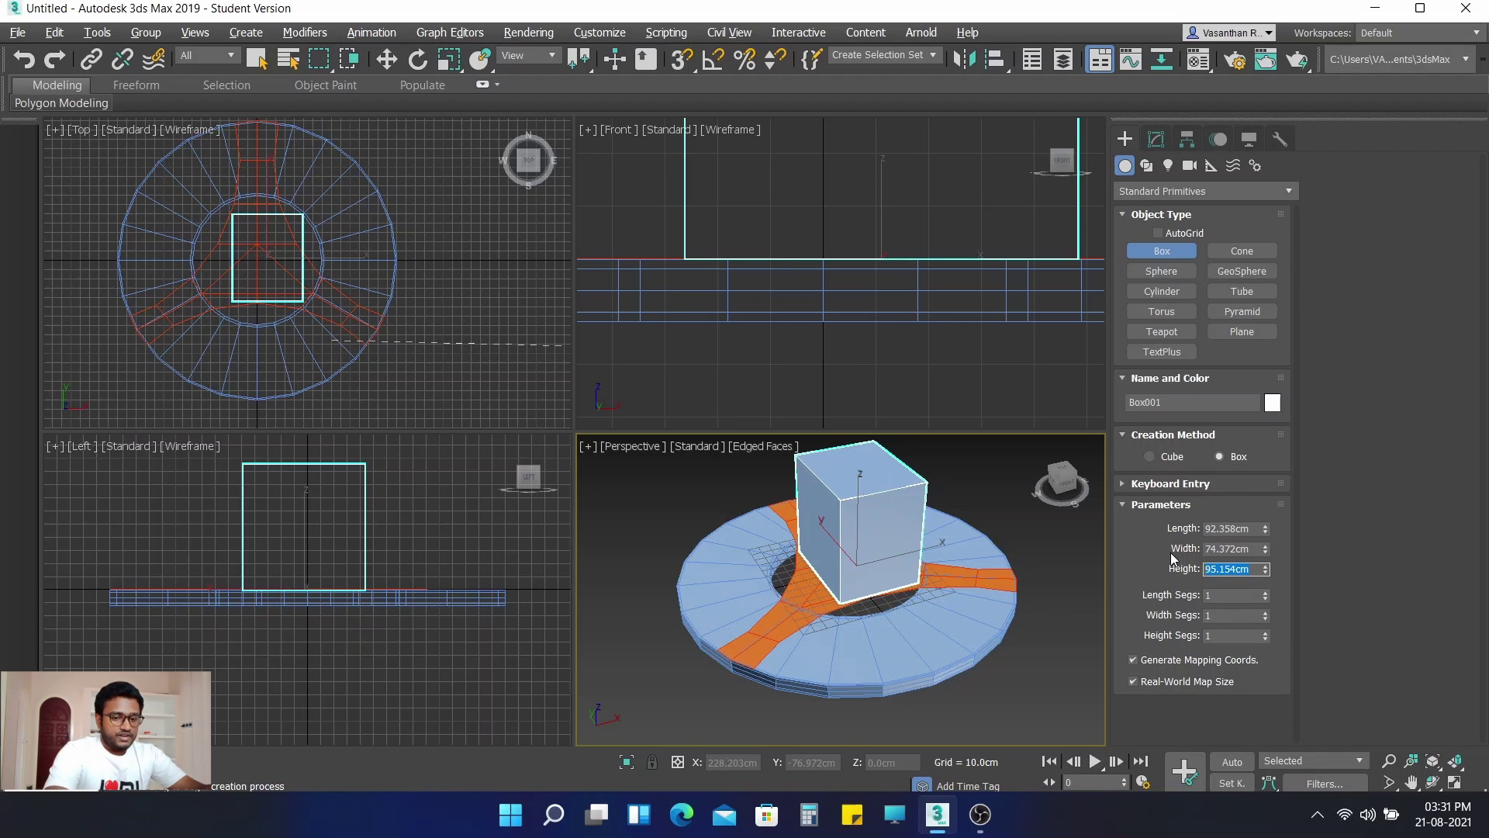
pyautogui.write('90')
pyautogui.press('Return')
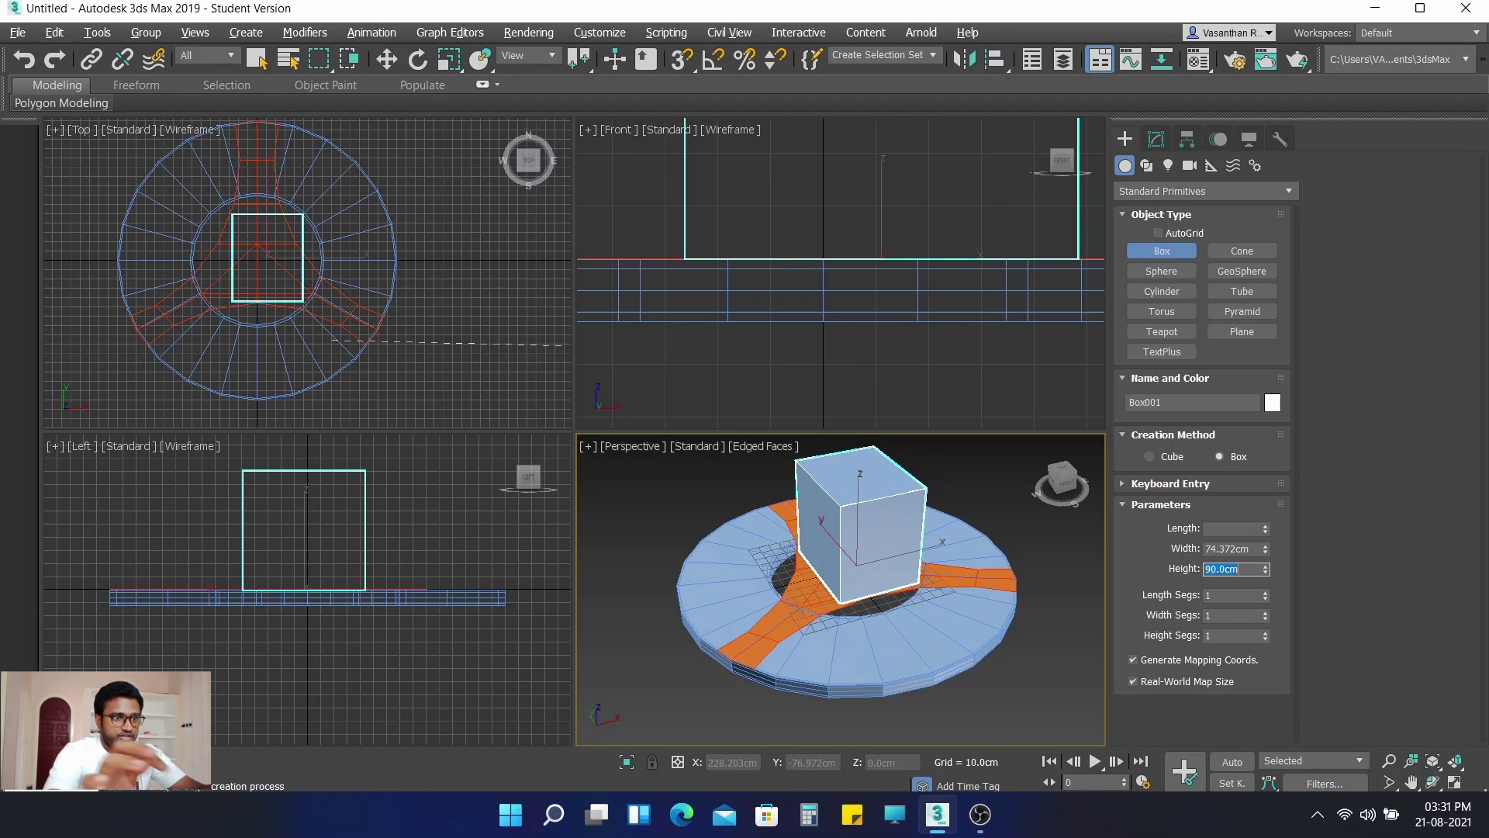
pyautogui.press('BackSpace')
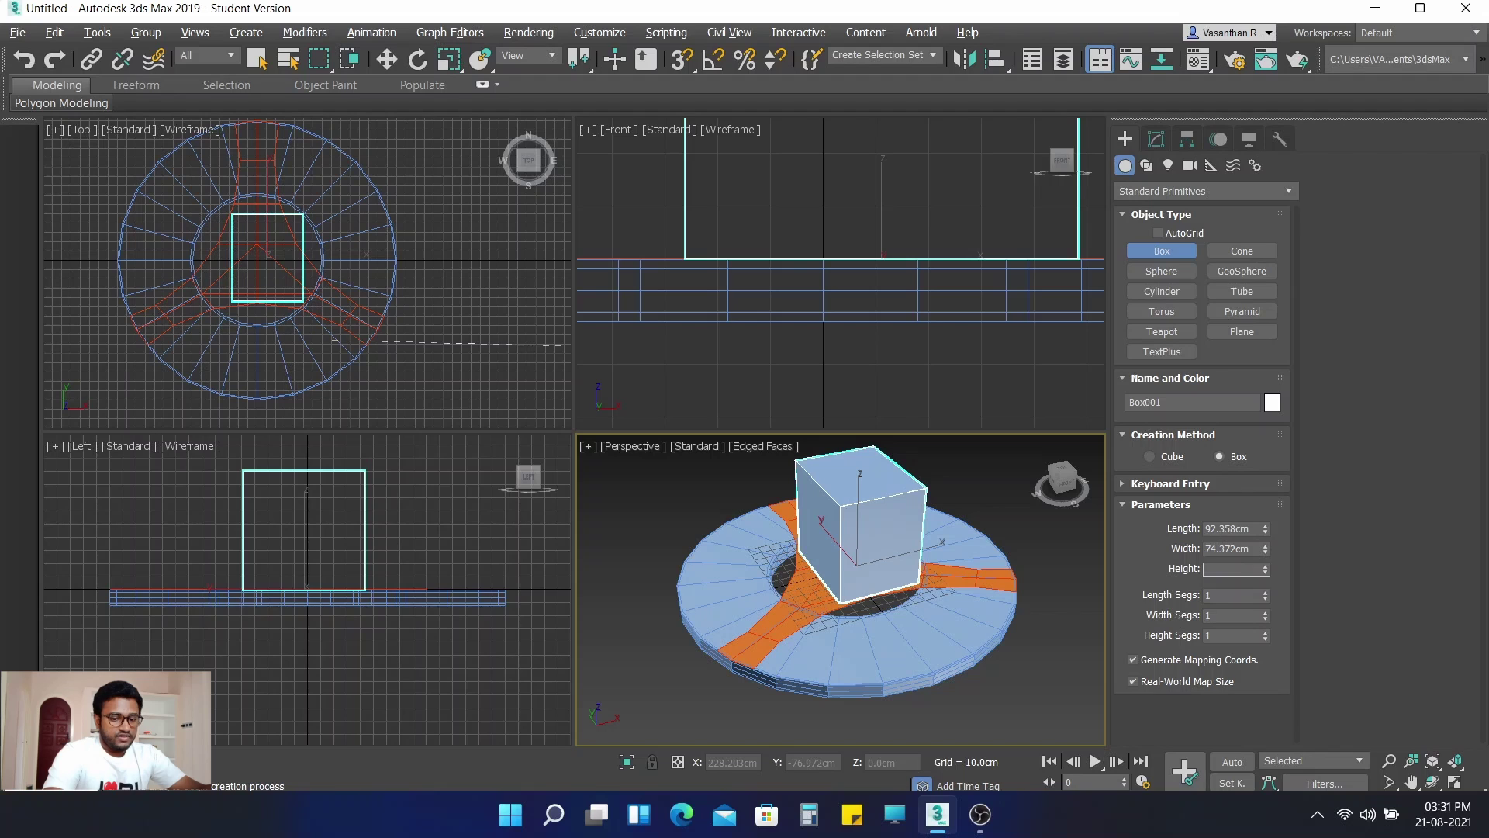
pyautogui.write('75')
pyautogui.press('Return')
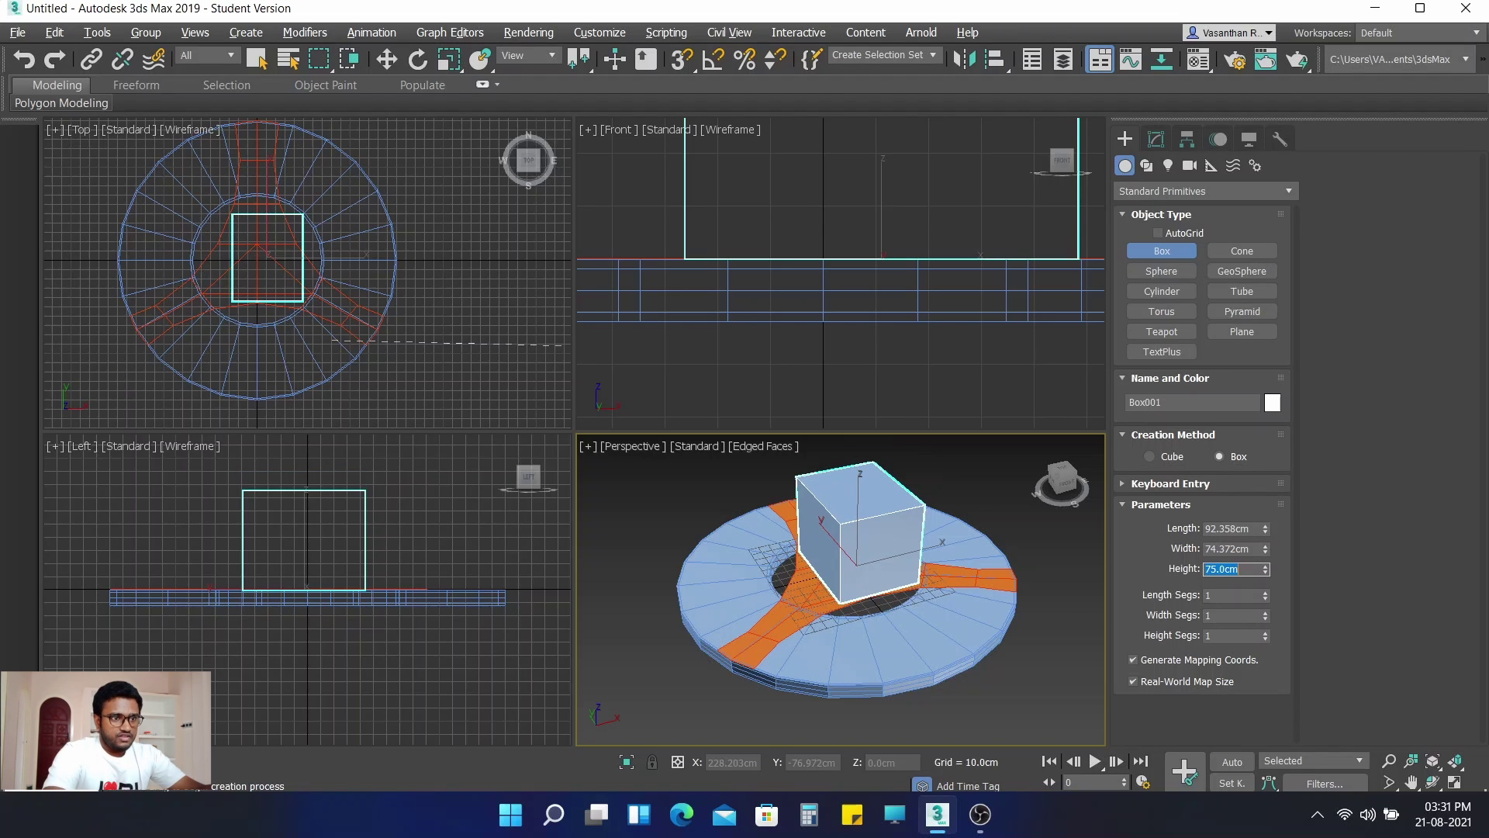
pyautogui.scroll(-7, 884, 286)
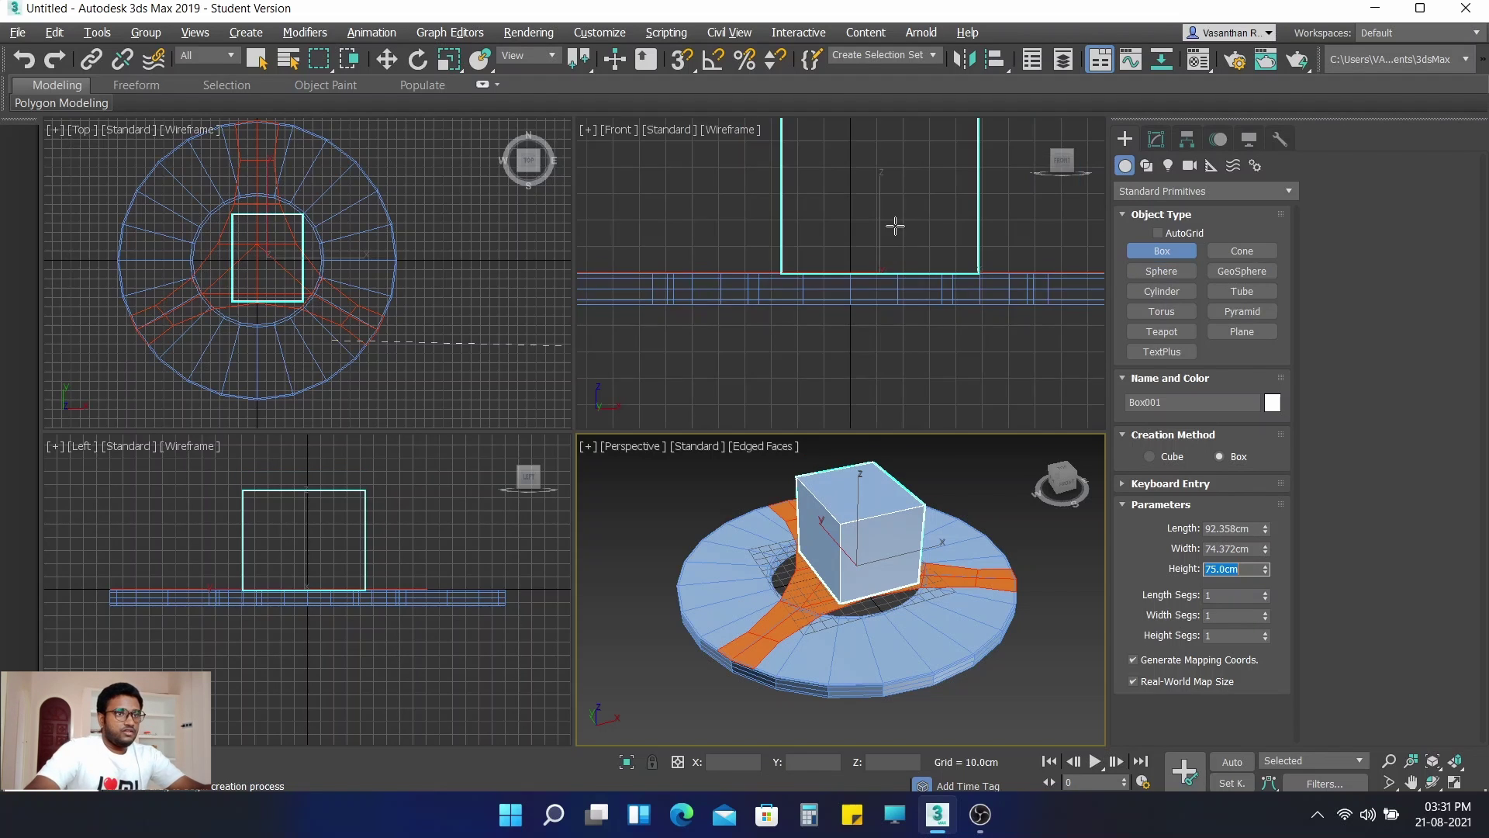
pyautogui.moveTo(897, 202); pyautogui.dragTo(849, 267, button='middle')
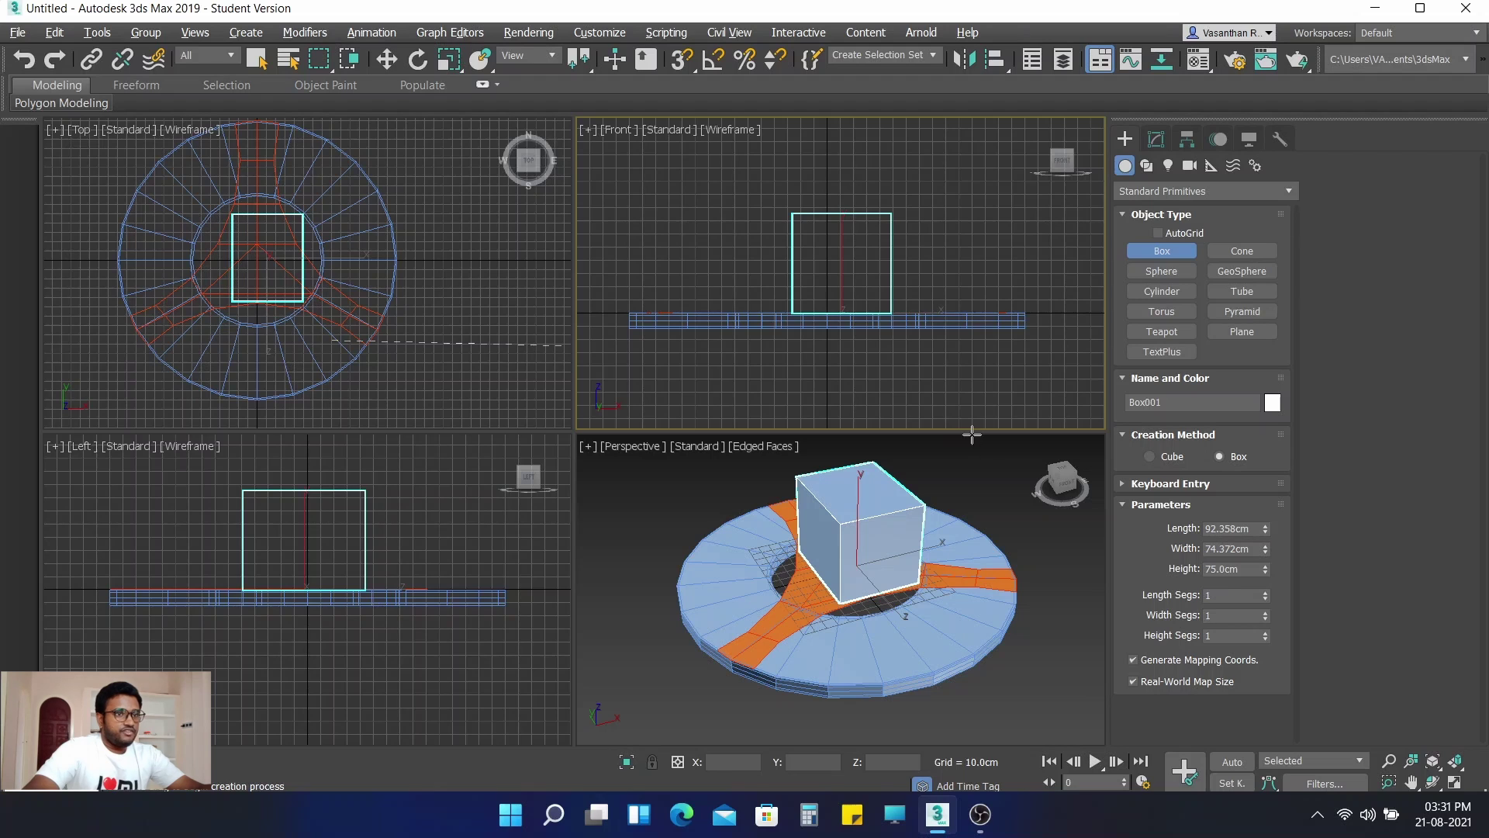
pyautogui.click(995, 387)
pyautogui.rightClick(1030, 561)
pyautogui.press('w')
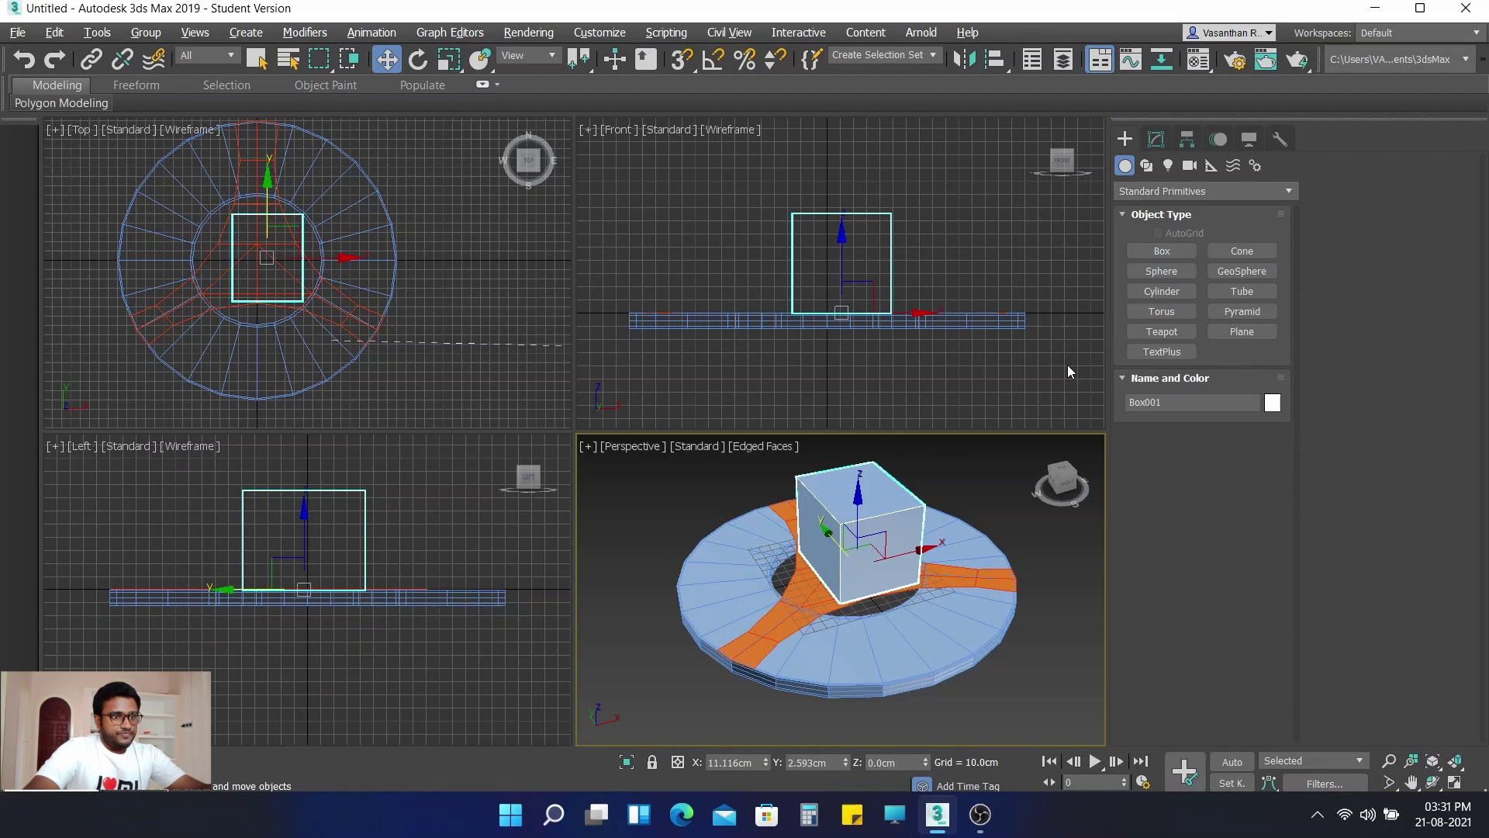
# Step: Select the ring and the three-armed shape together and raise them straight up until the arms sit just above the box's upper face
pyautogui.click(1047, 580)
pyautogui.moveTo(952, 495); pyautogui.dragTo(1044, 673)
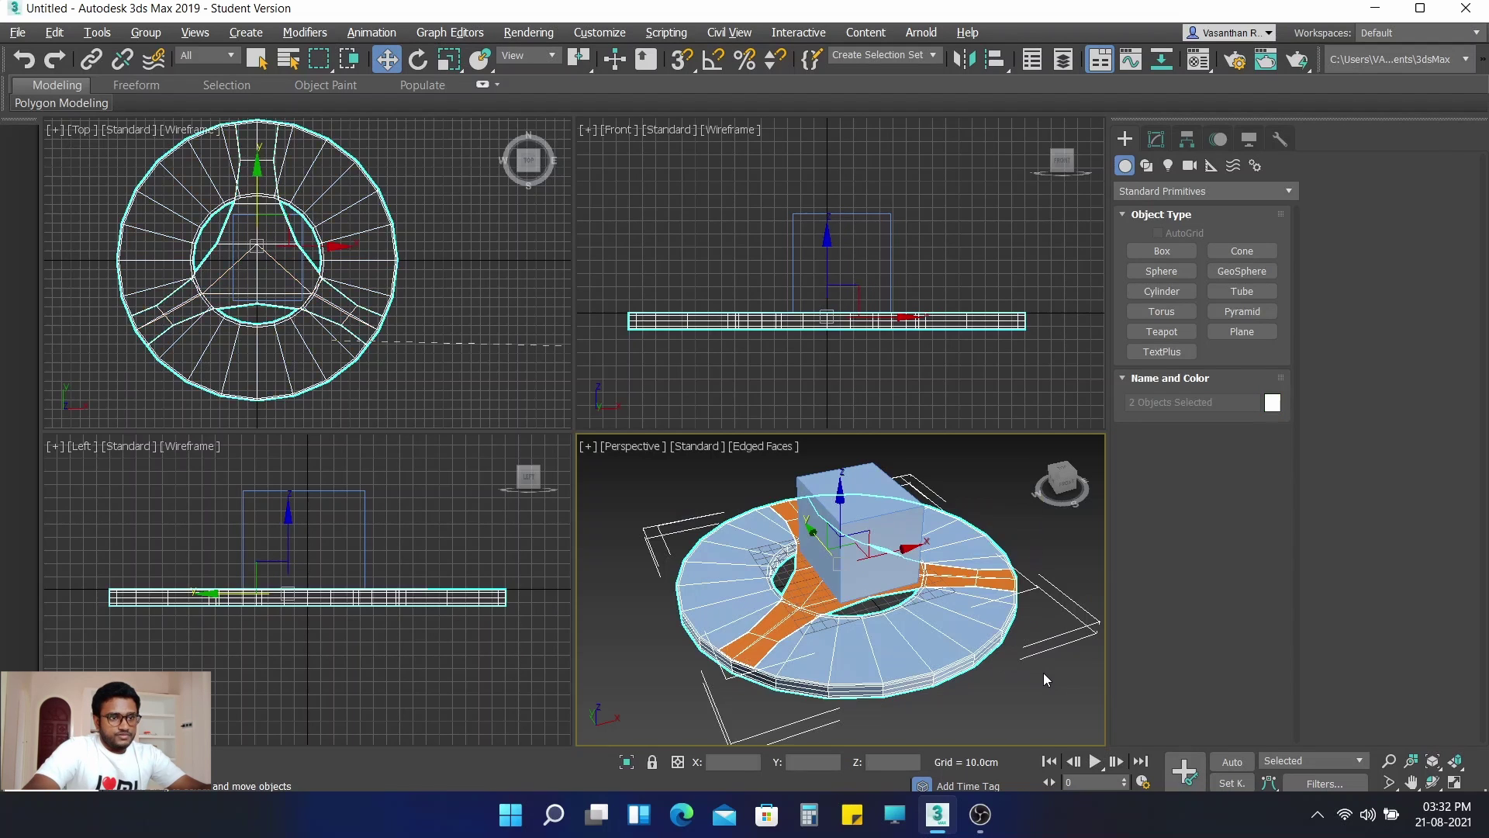
pyautogui.moveTo(975, 492); pyautogui.dragTo(1061, 665)
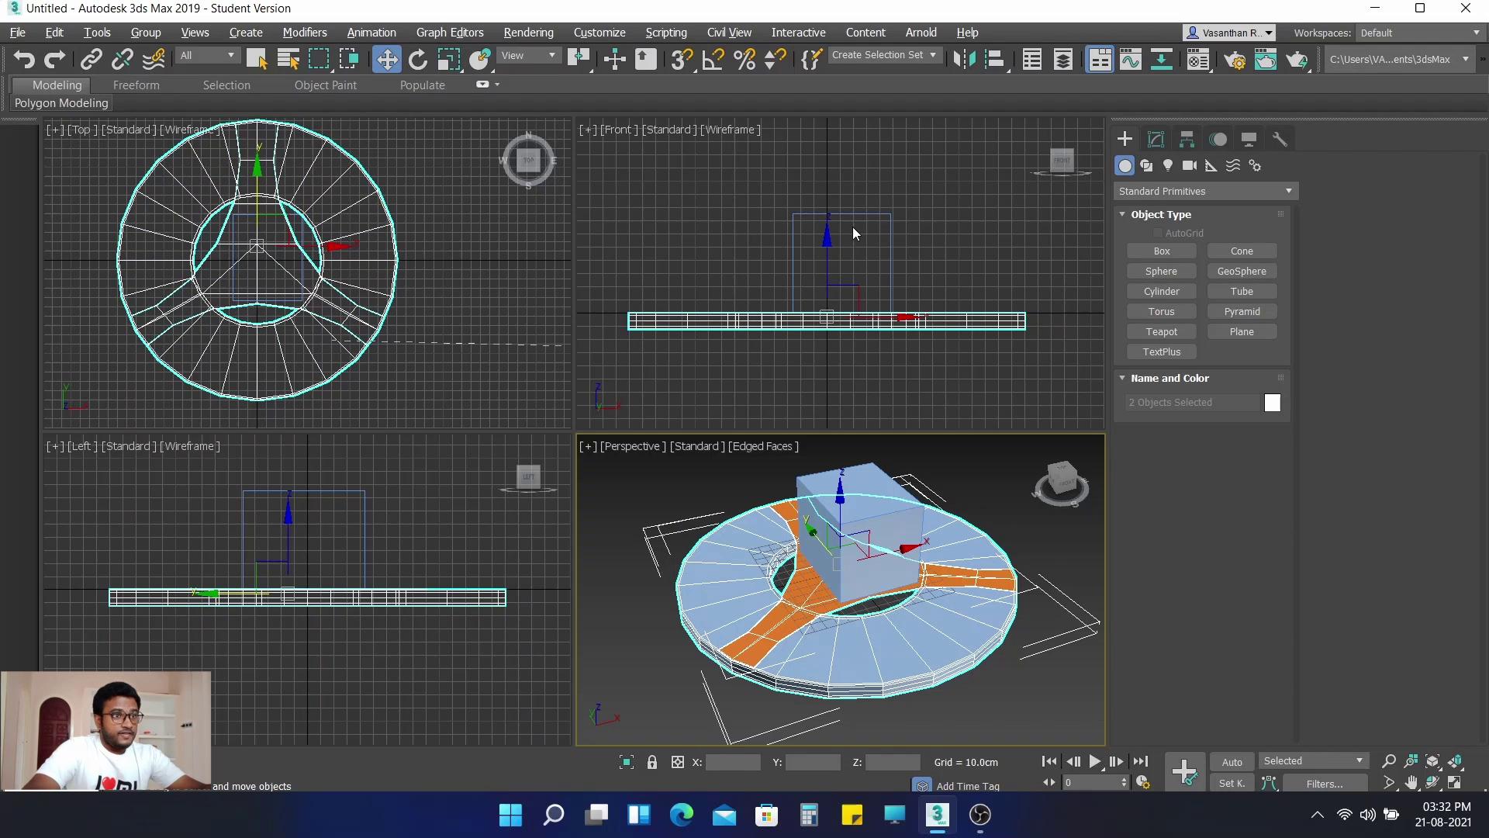
pyautogui.click(827, 246)
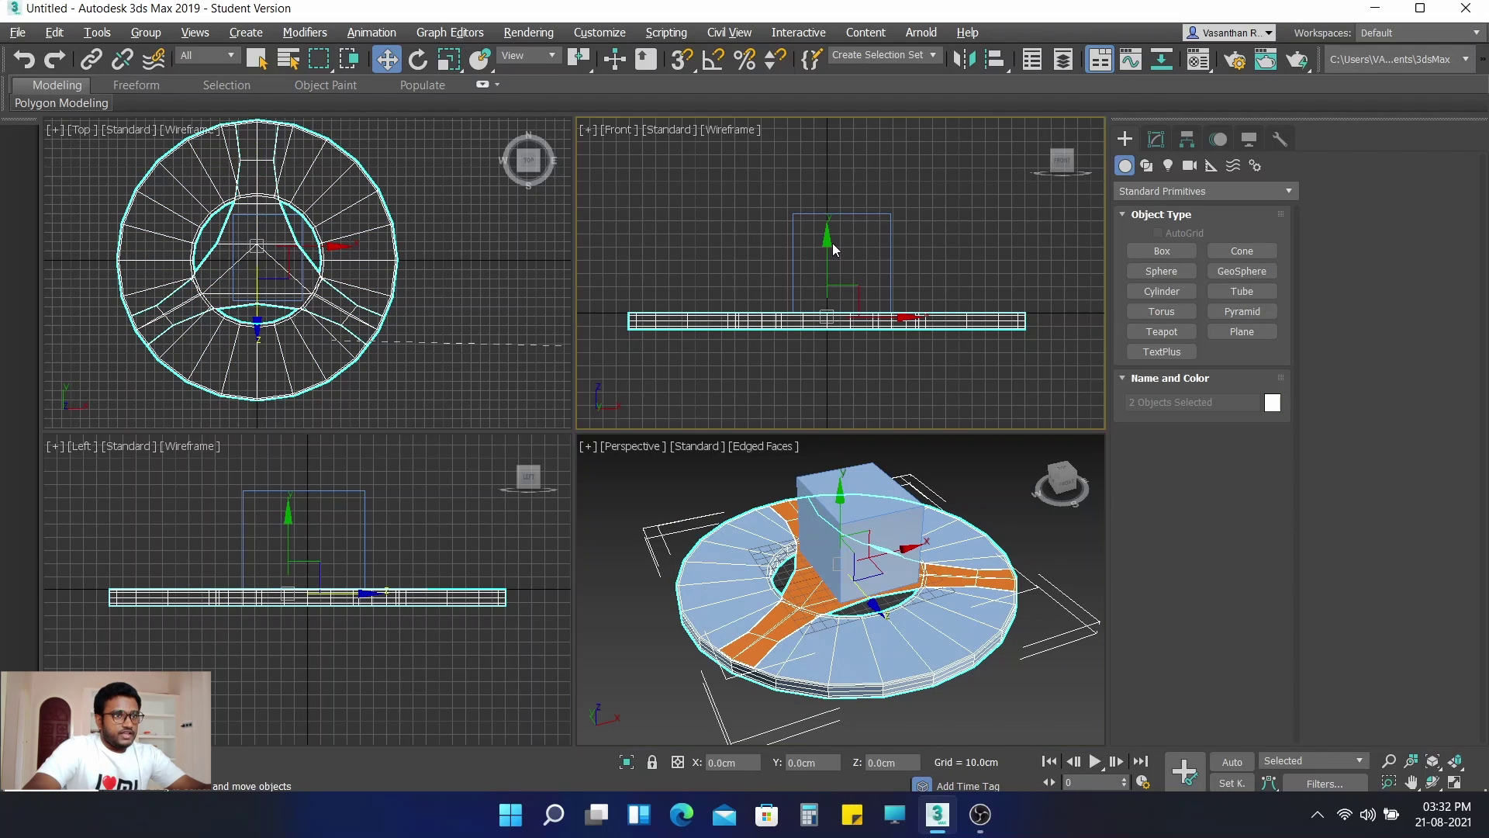
pyautogui.moveTo(826, 234); pyautogui.dragTo(814, 107)
pyautogui.moveTo(838, 262); pyautogui.dragTo(838, 363, button='middle')
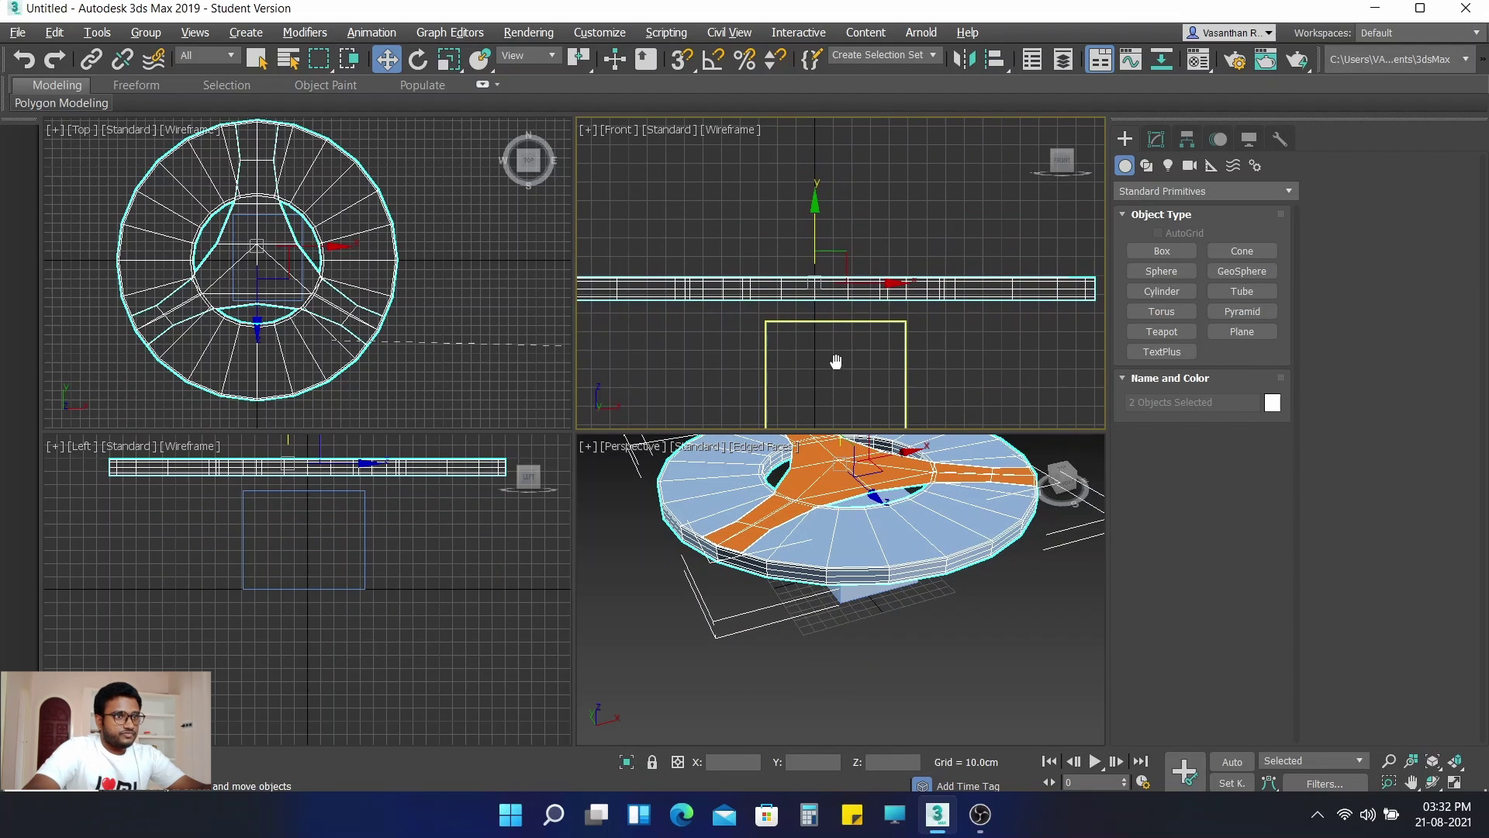
pyautogui.moveTo(813, 205); pyautogui.dragTo(814, 258)
pyautogui.scroll(6, 839, 241)
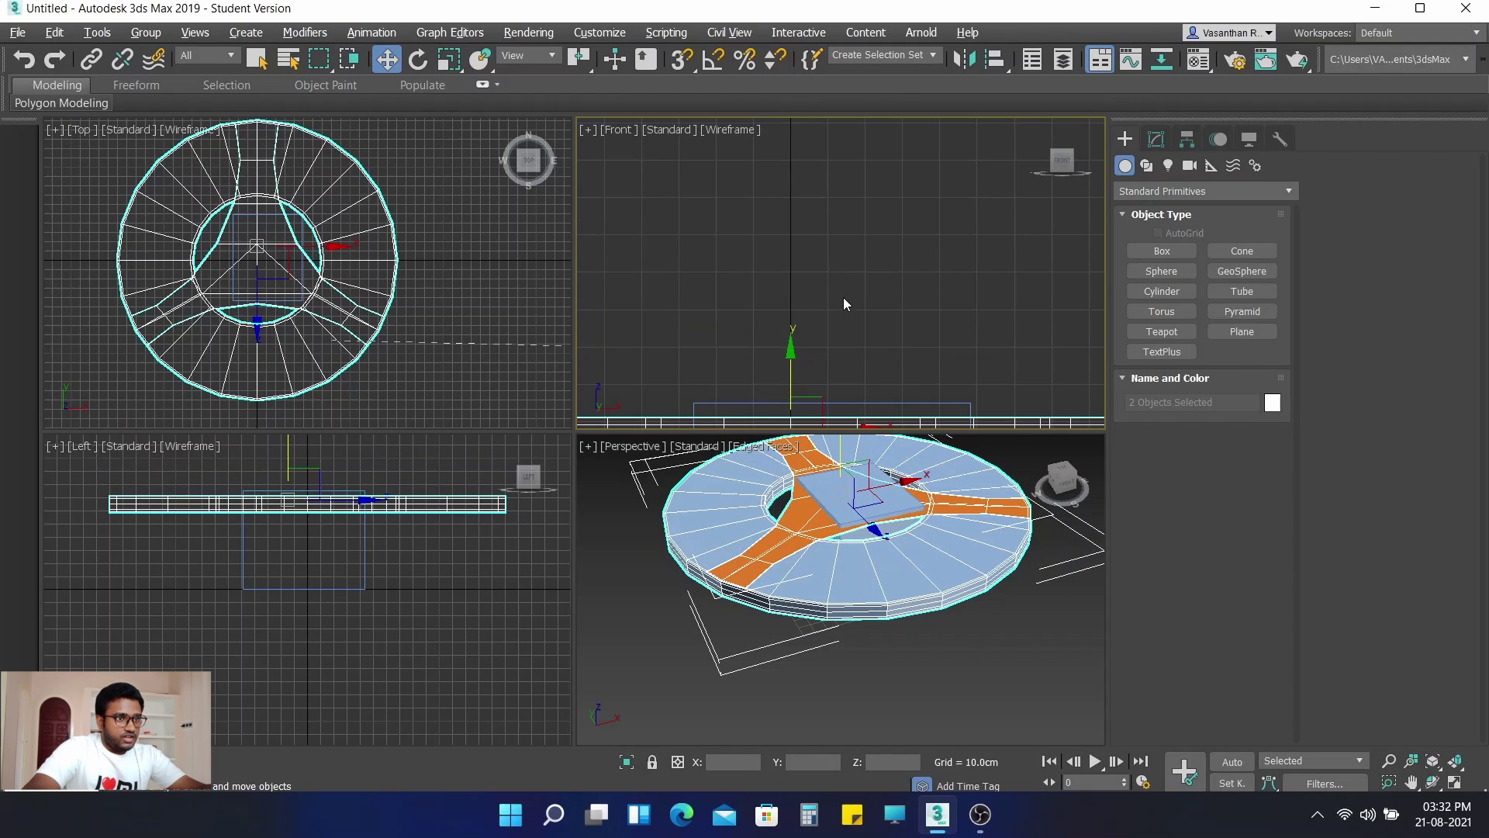
pyautogui.moveTo(801, 203); pyautogui.dragTo(790, 182)
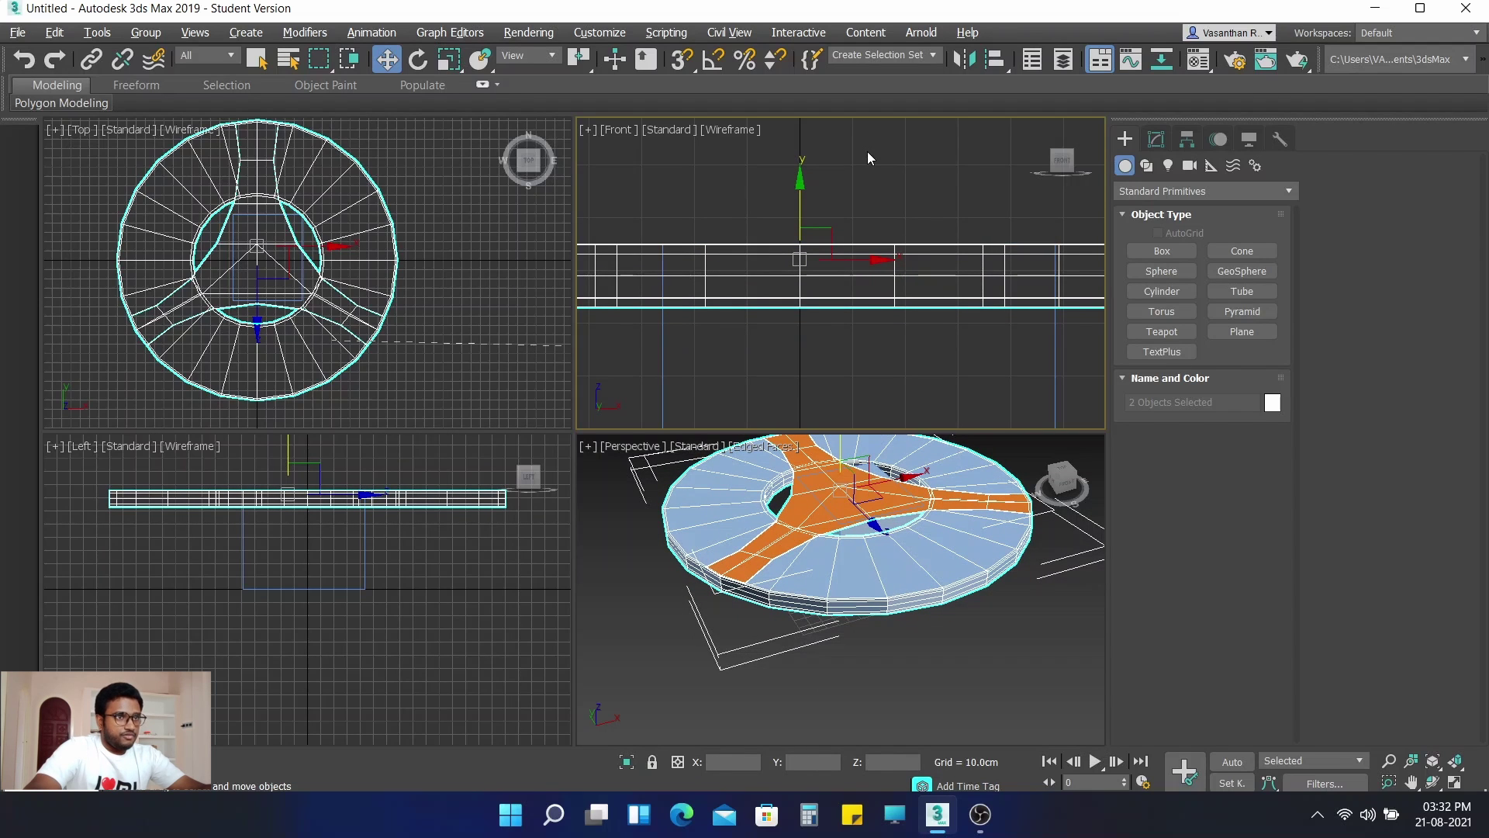
# Step: Delete the 75 cm high guide box beneath the wheel
pyautogui.scroll(-4, 867, 151)
pyautogui.click(996, 269)
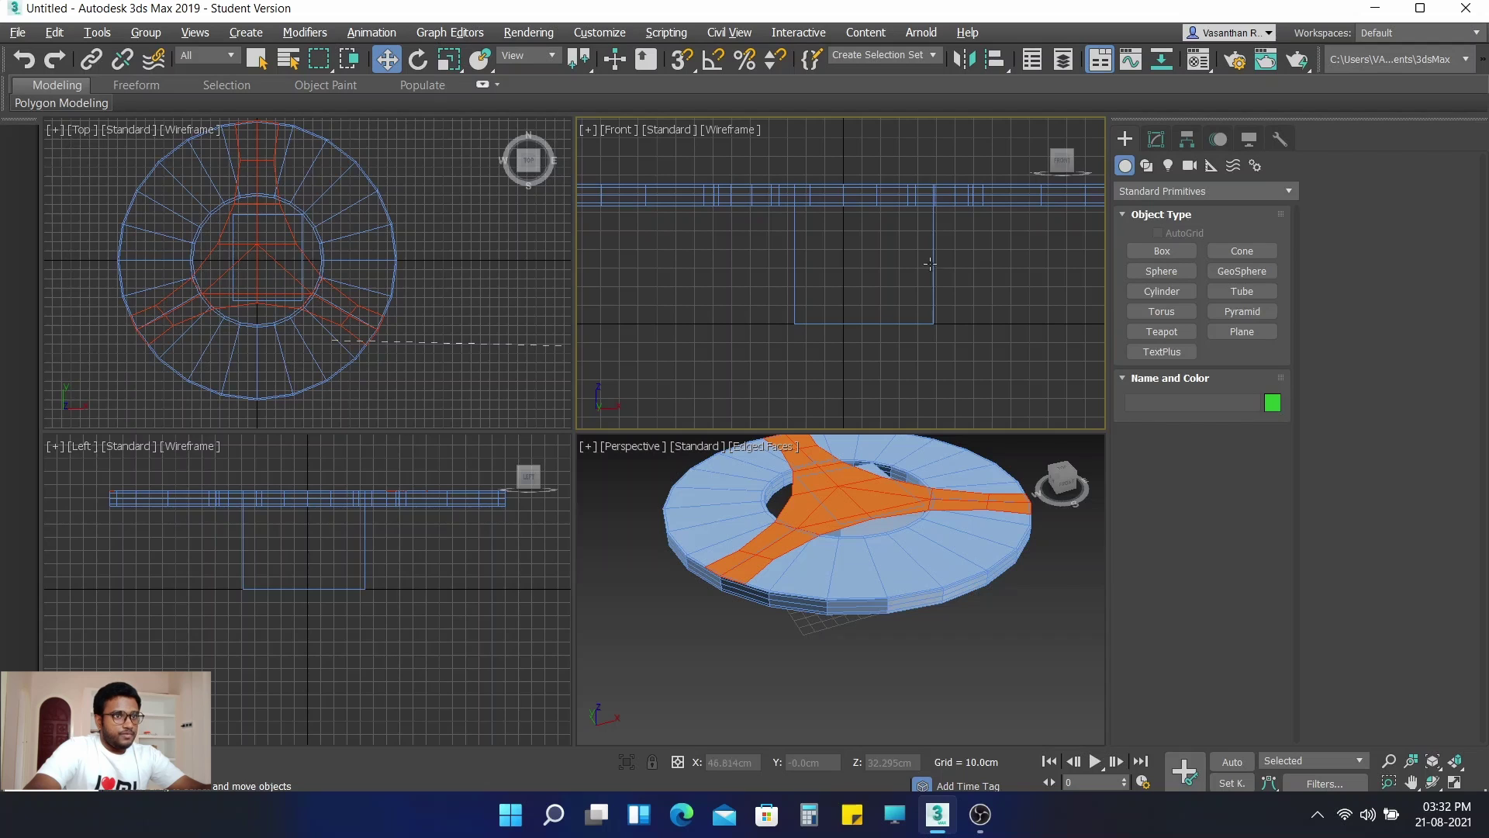
pyautogui.click(933, 276)
pyautogui.press('Delete')
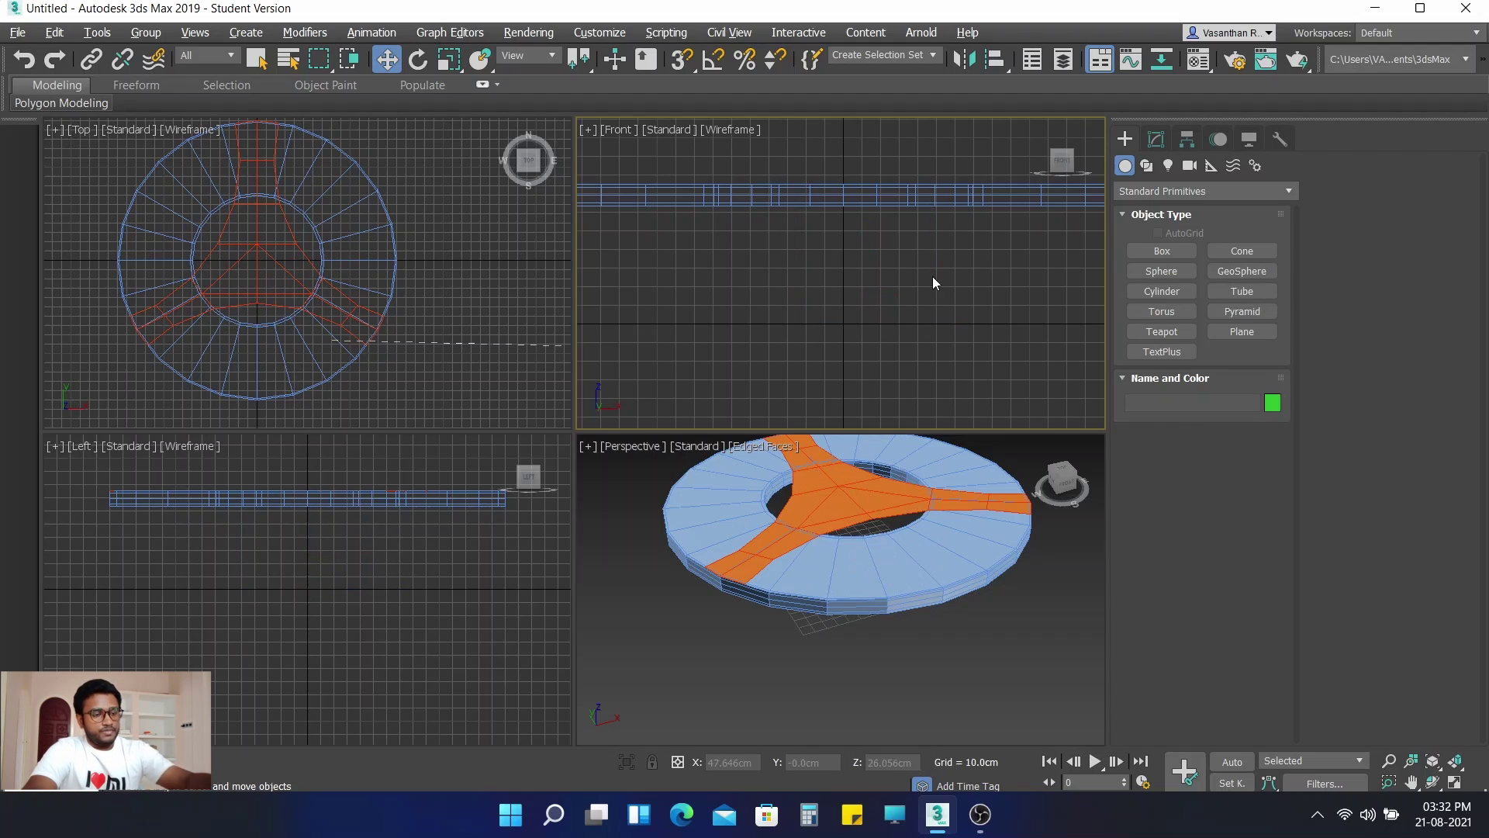
# Step: Select the three-armed shape and switch its Edit Poly modifier to polygon level
pyautogui.keyDown('alt'); pyautogui.moveTo(849, 675); pyautogui.dragTo(791, 692, button='middle'); pyautogui.keyUp('alt')
pyautogui.click(812, 556)
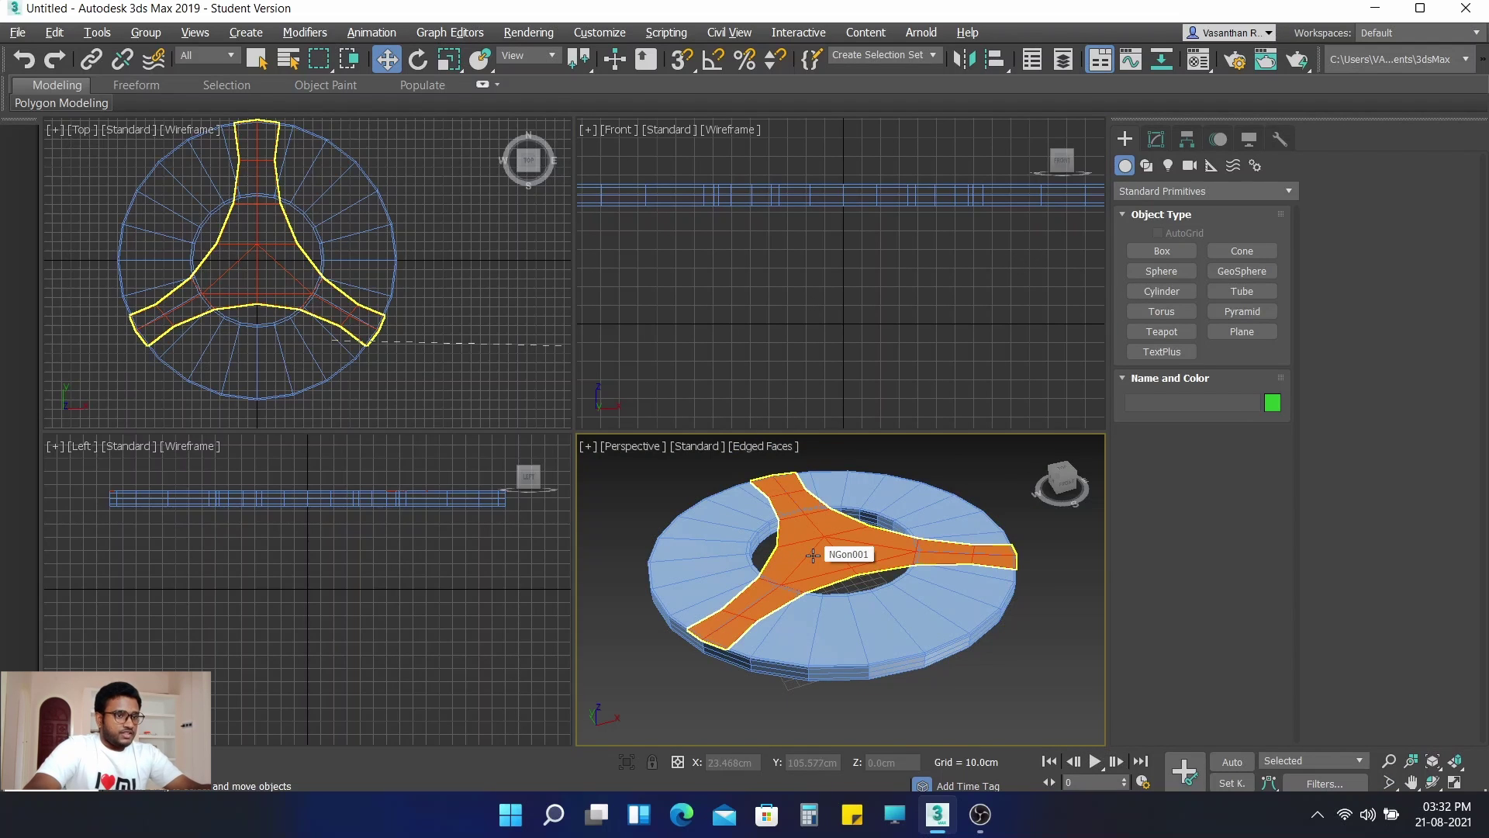
pyautogui.click(812, 555)
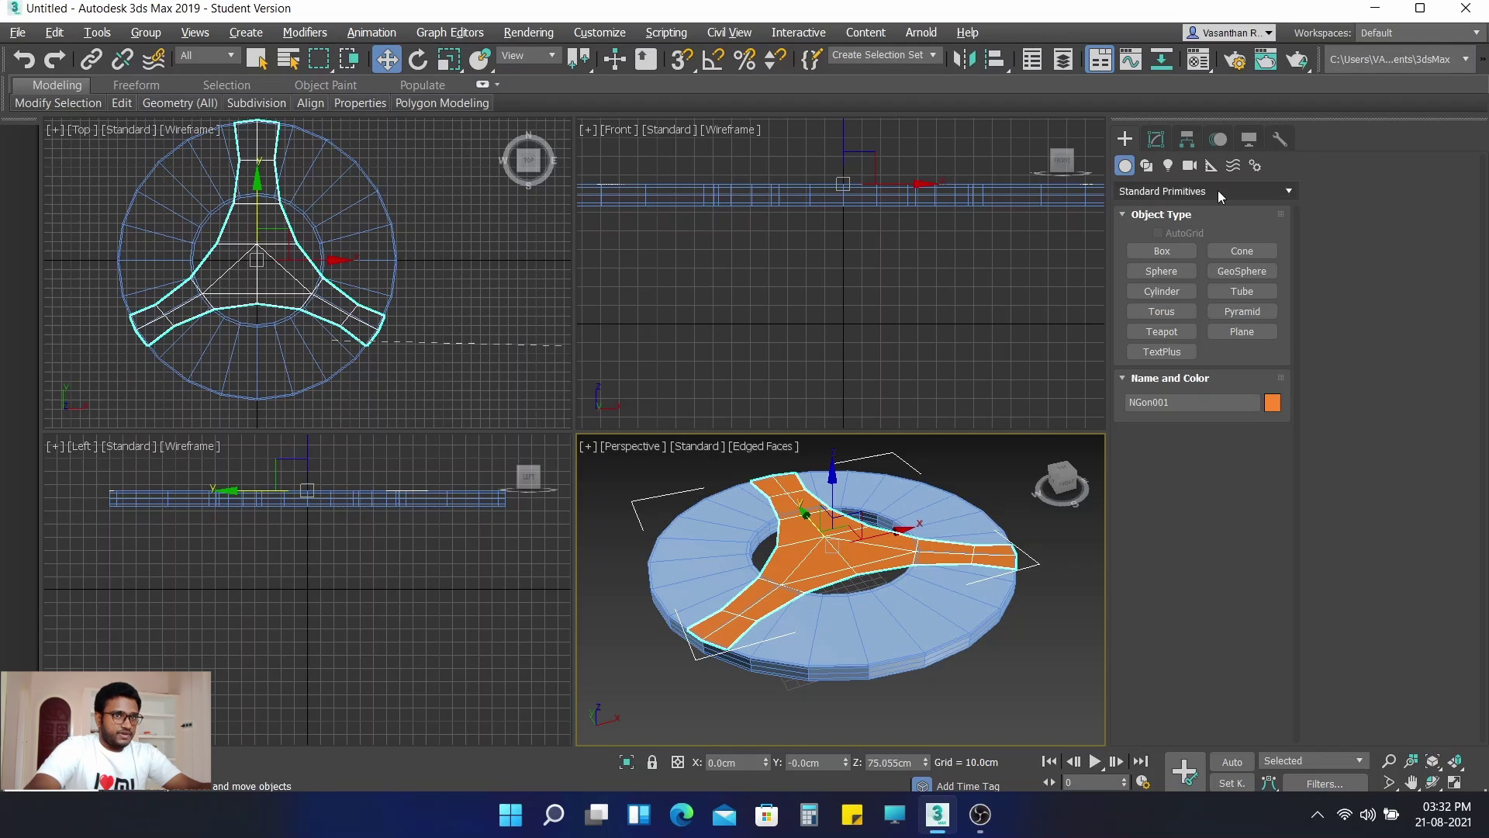
pyautogui.click(1151, 141)
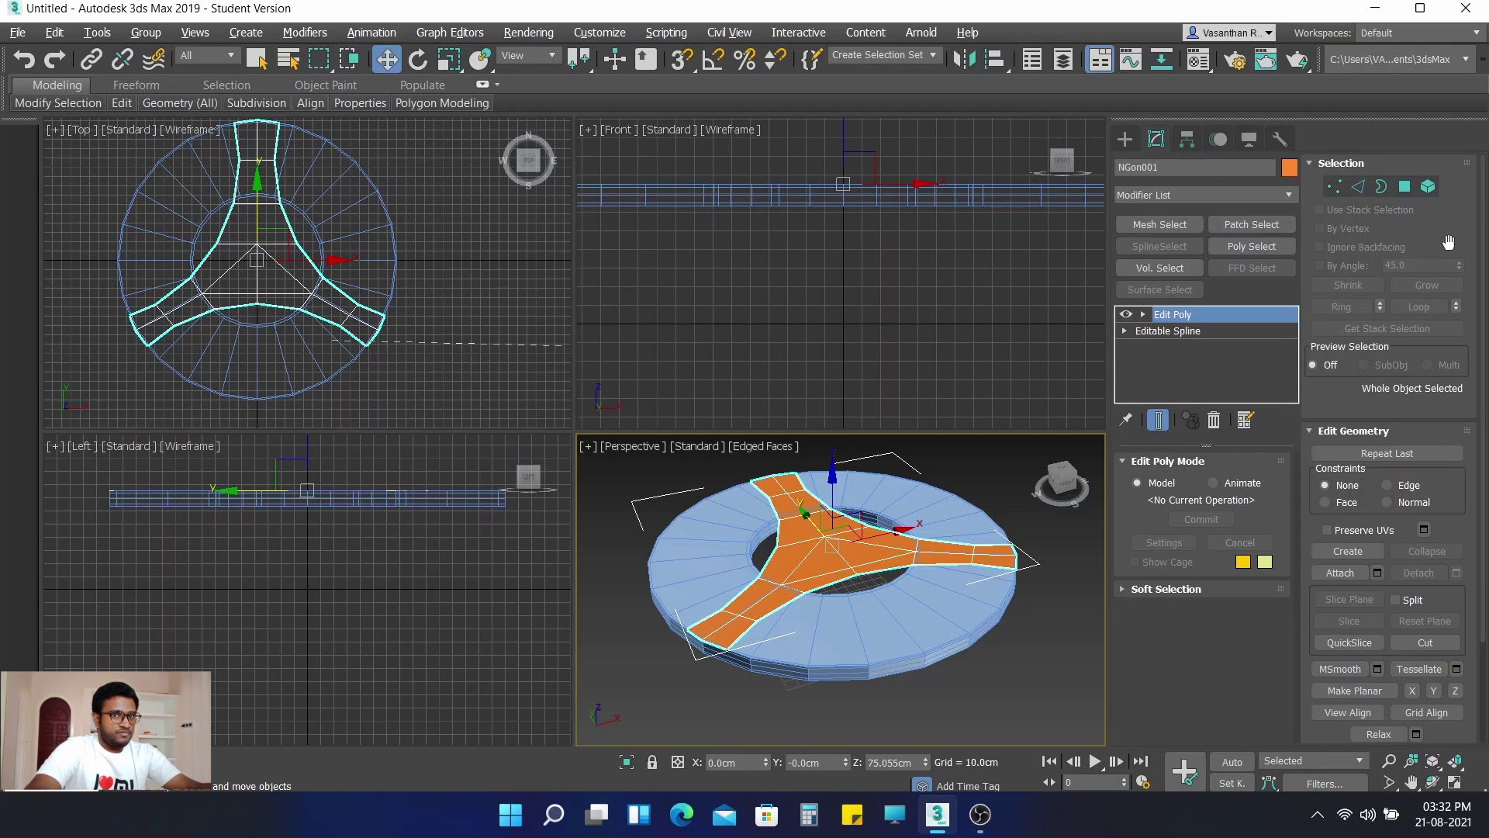
pyautogui.click(1402, 190)
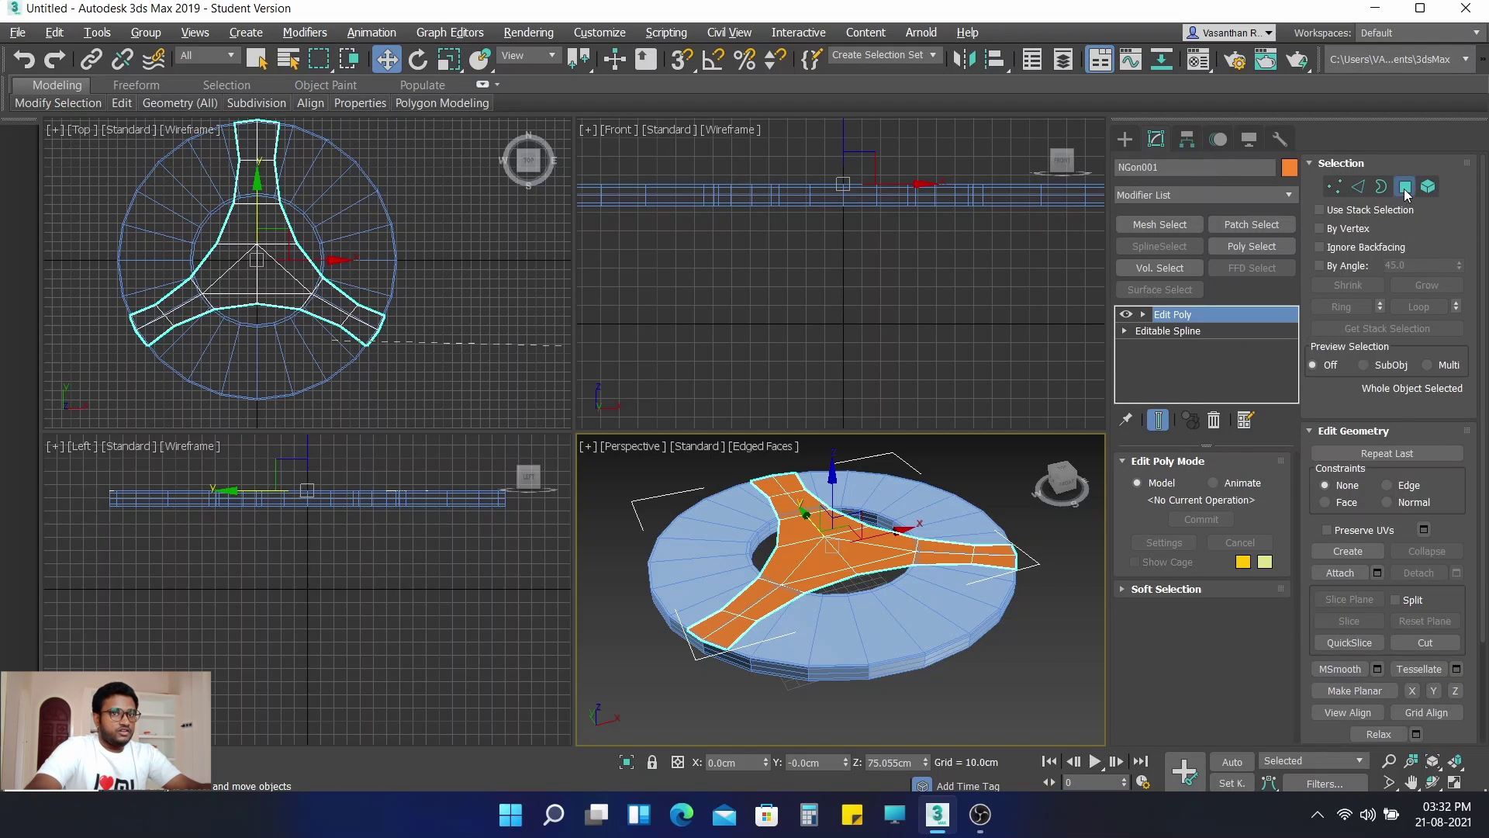
# Step: Select the eight central polygons of the three-armed shape, leaving out the three arms
pyautogui.click(238, 226)
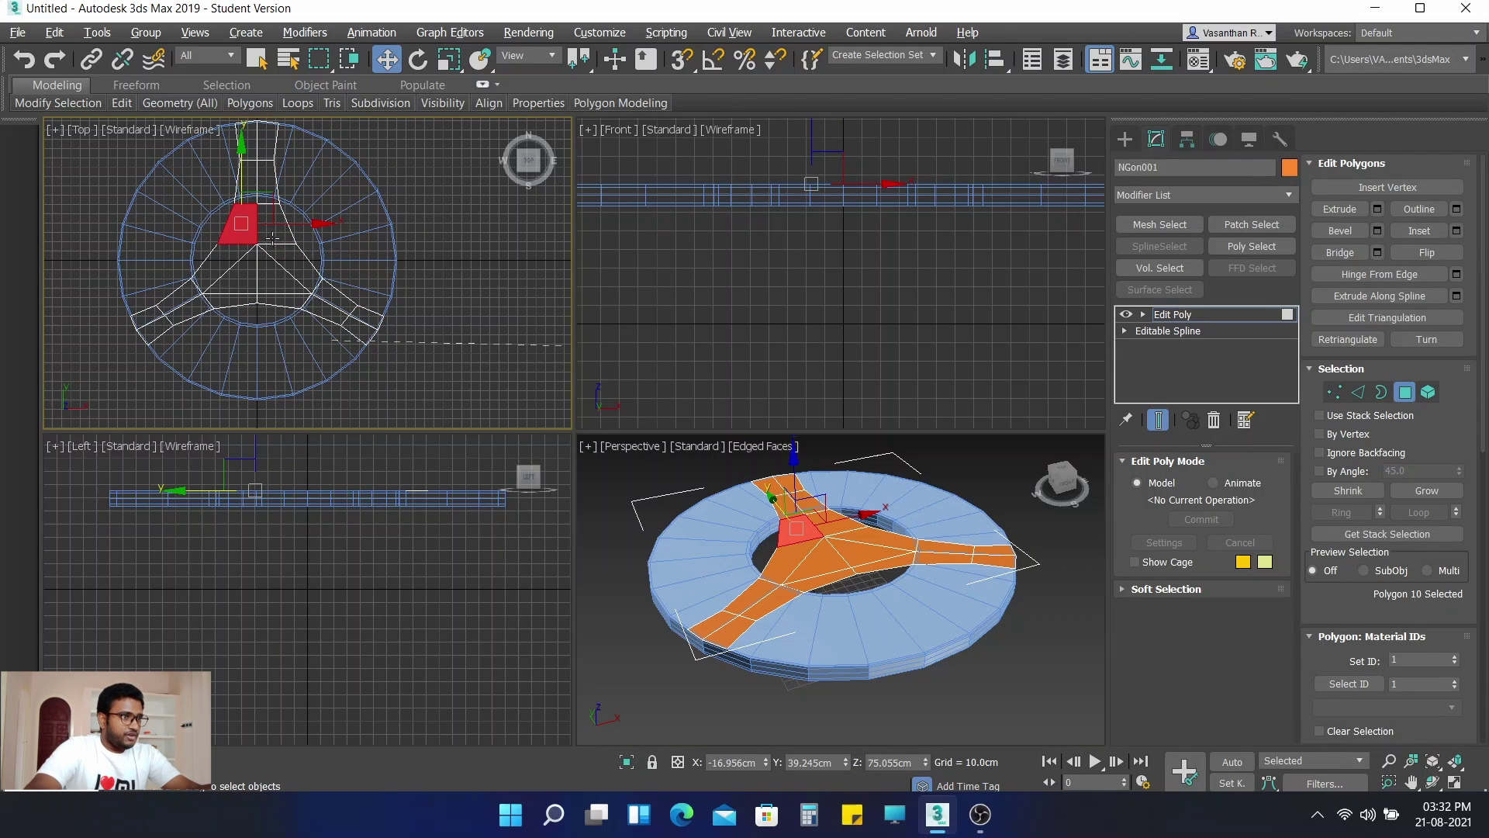
pyautogui.click(273, 237)
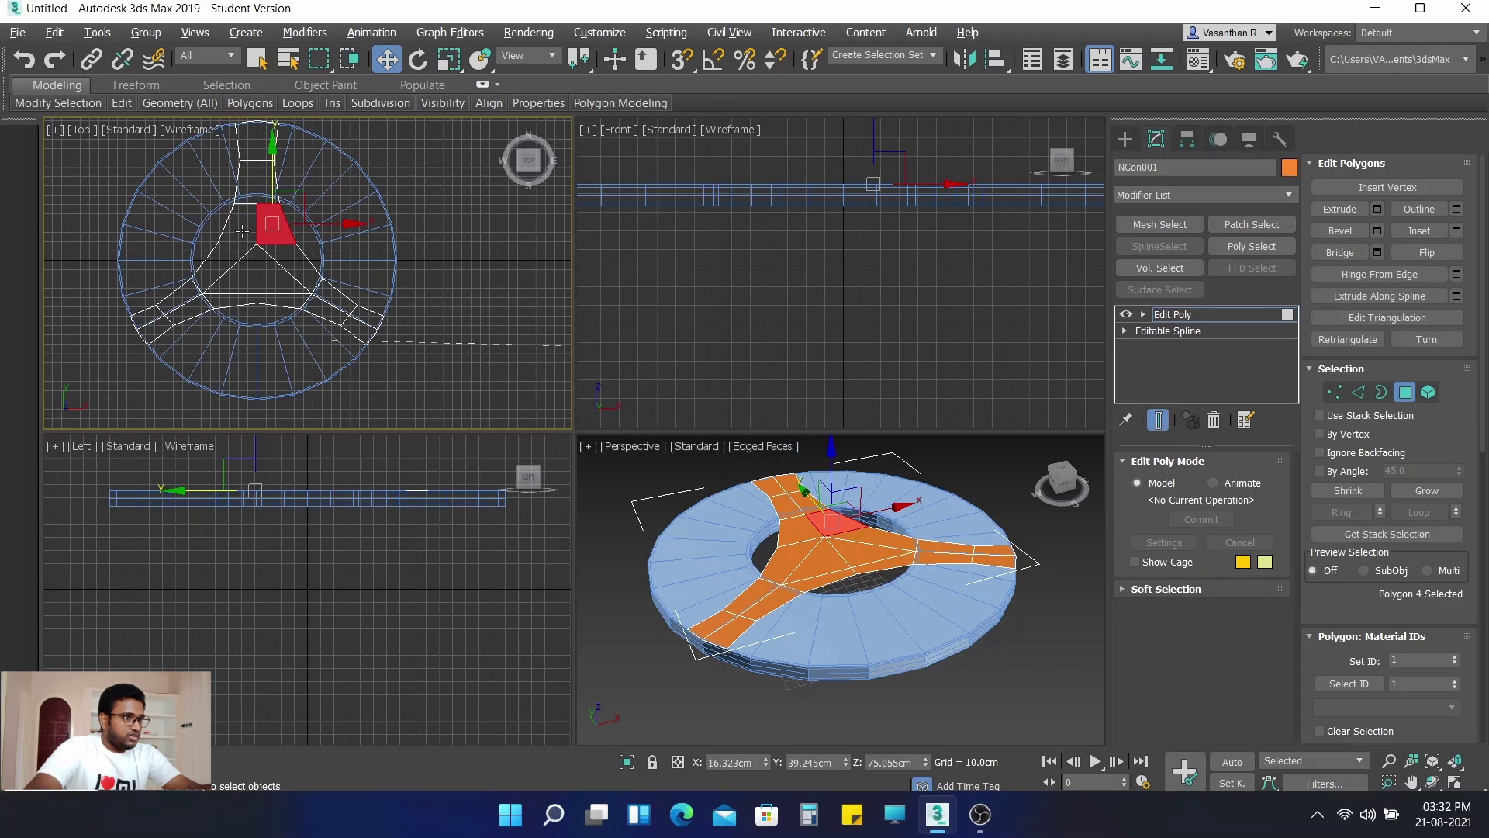
pyautogui.keyDown('ctrl'); pyautogui.click(241, 231); pyautogui.keyUp('ctrl')
pyautogui.keyDown('ctrl'); pyautogui.click(230, 266); pyautogui.keyUp('ctrl')
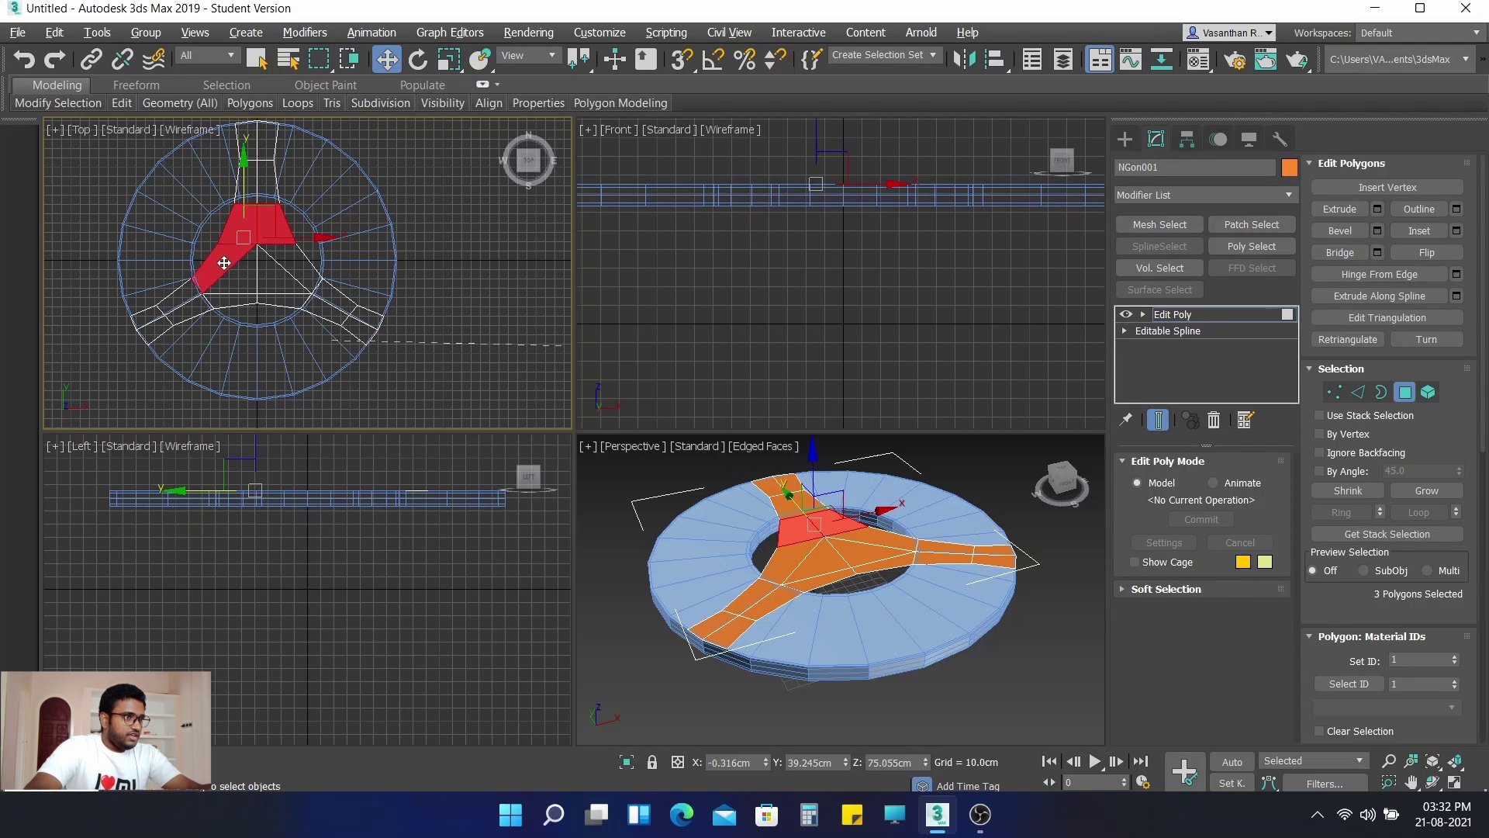
pyautogui.keyDown('ctrl'); pyautogui.click(298, 269); pyautogui.keyUp('ctrl')
pyautogui.keyDown('ctrl'); pyautogui.click(278, 281); pyautogui.keyUp('ctrl')
pyautogui.keyDown('ctrl'); pyautogui.click(241, 285); pyautogui.keyUp('ctrl')
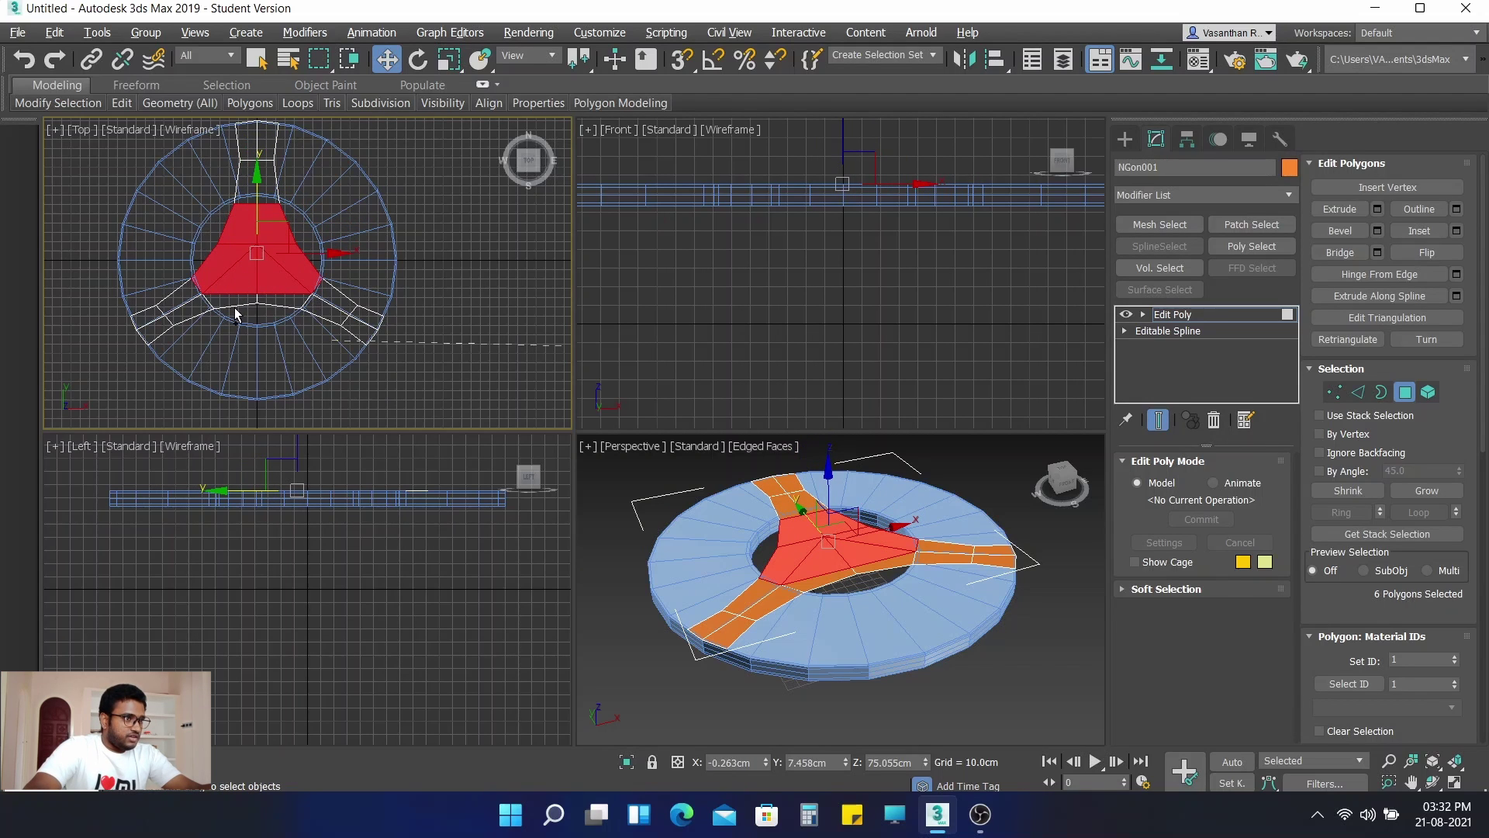
pyautogui.keyDown('ctrl'); pyautogui.click(232, 301); pyautogui.keyUp('ctrl')
pyautogui.keyDown('ctrl'); pyautogui.click(281, 302); pyautogui.keyUp('ctrl')
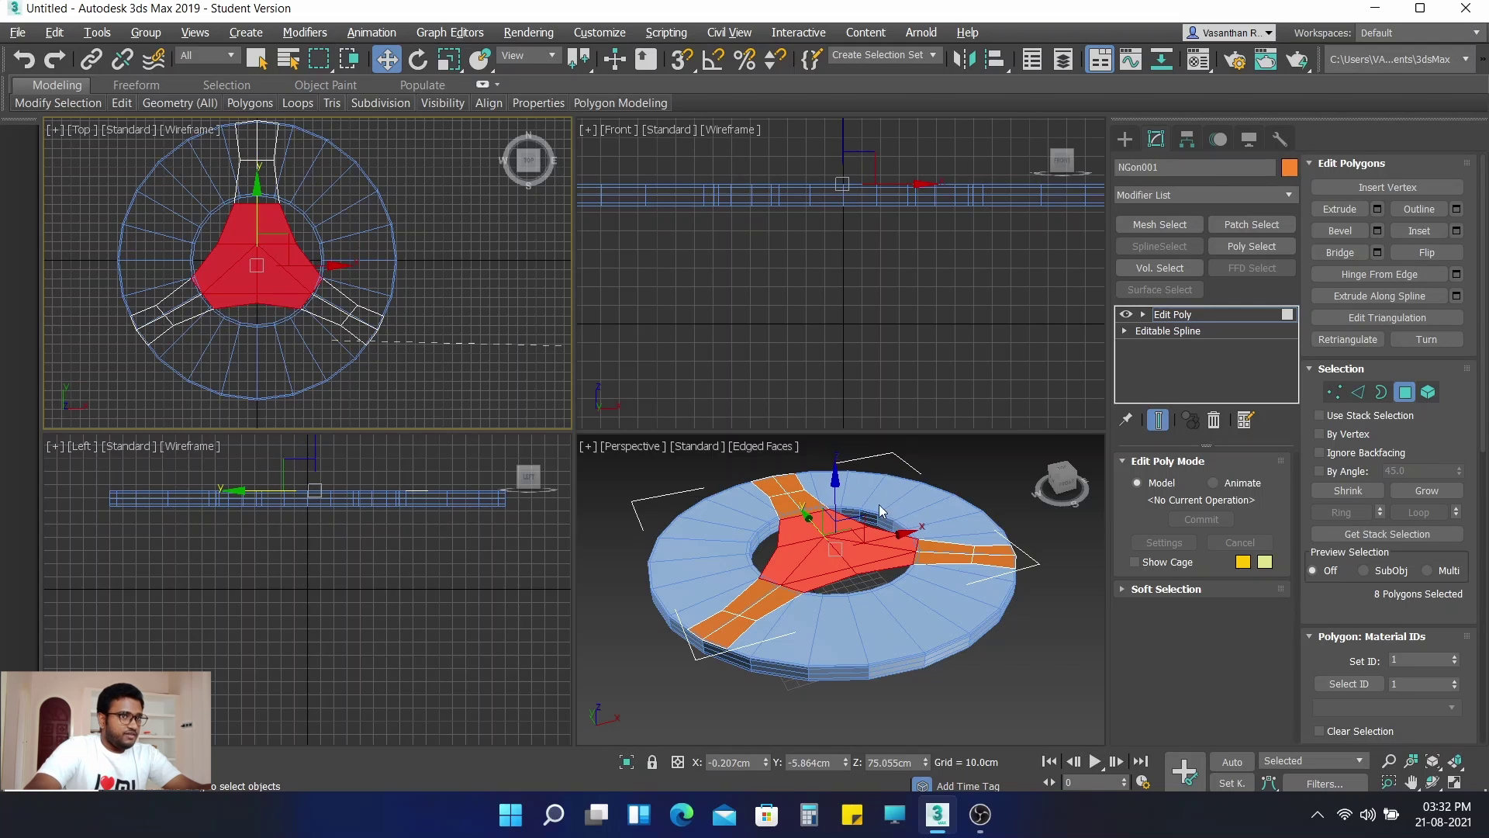
# Step: Try to move the selected central polygons straight down without cloning, and undo the move
pyautogui.scroll(-2, 847, 281)
pyautogui.moveTo(848, 281); pyautogui.dragTo(826, 344, button='middle')
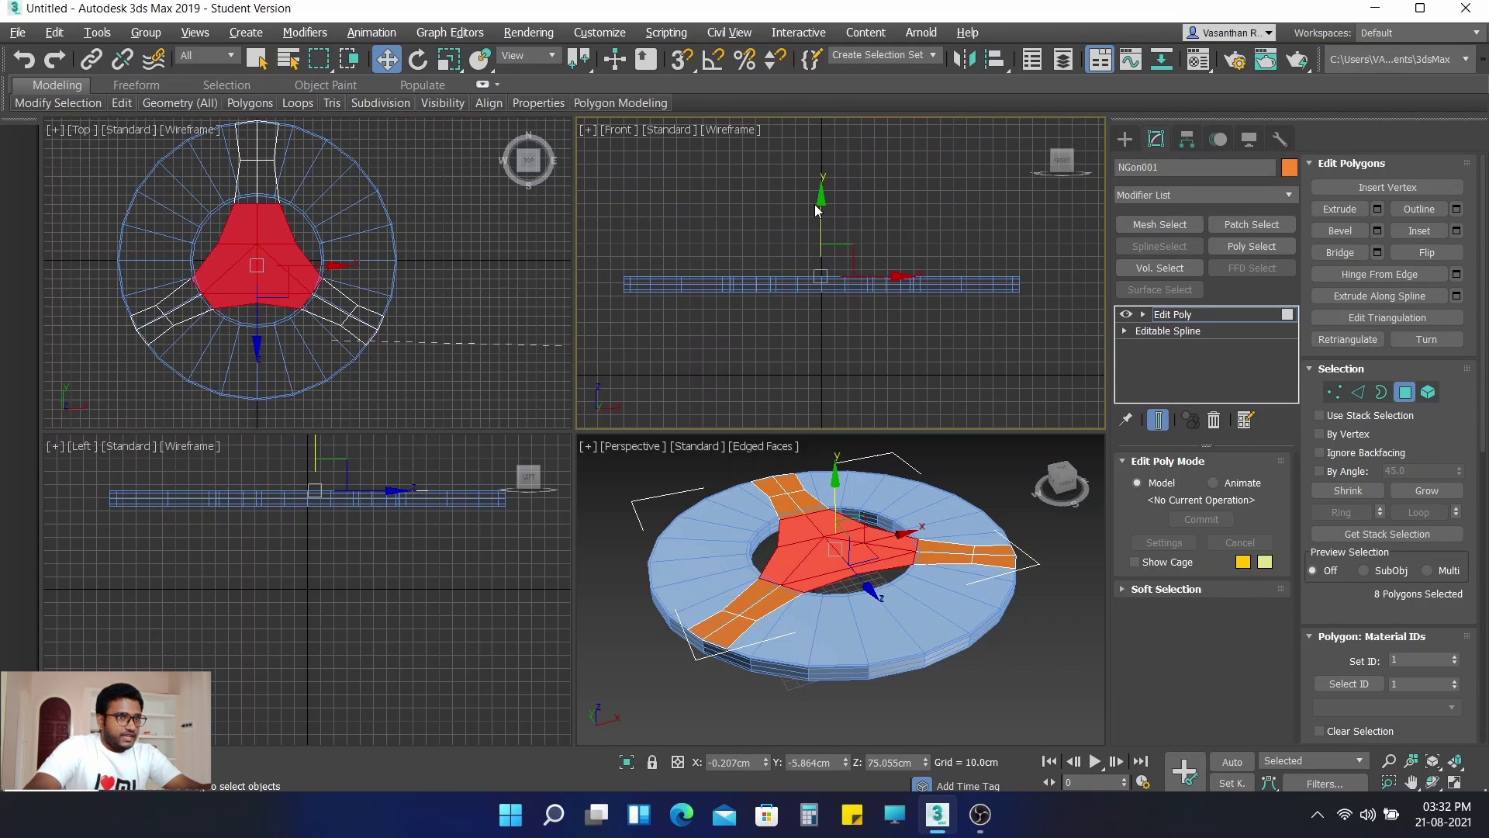
pyautogui.moveTo(822, 201); pyautogui.dragTo(829, 249)
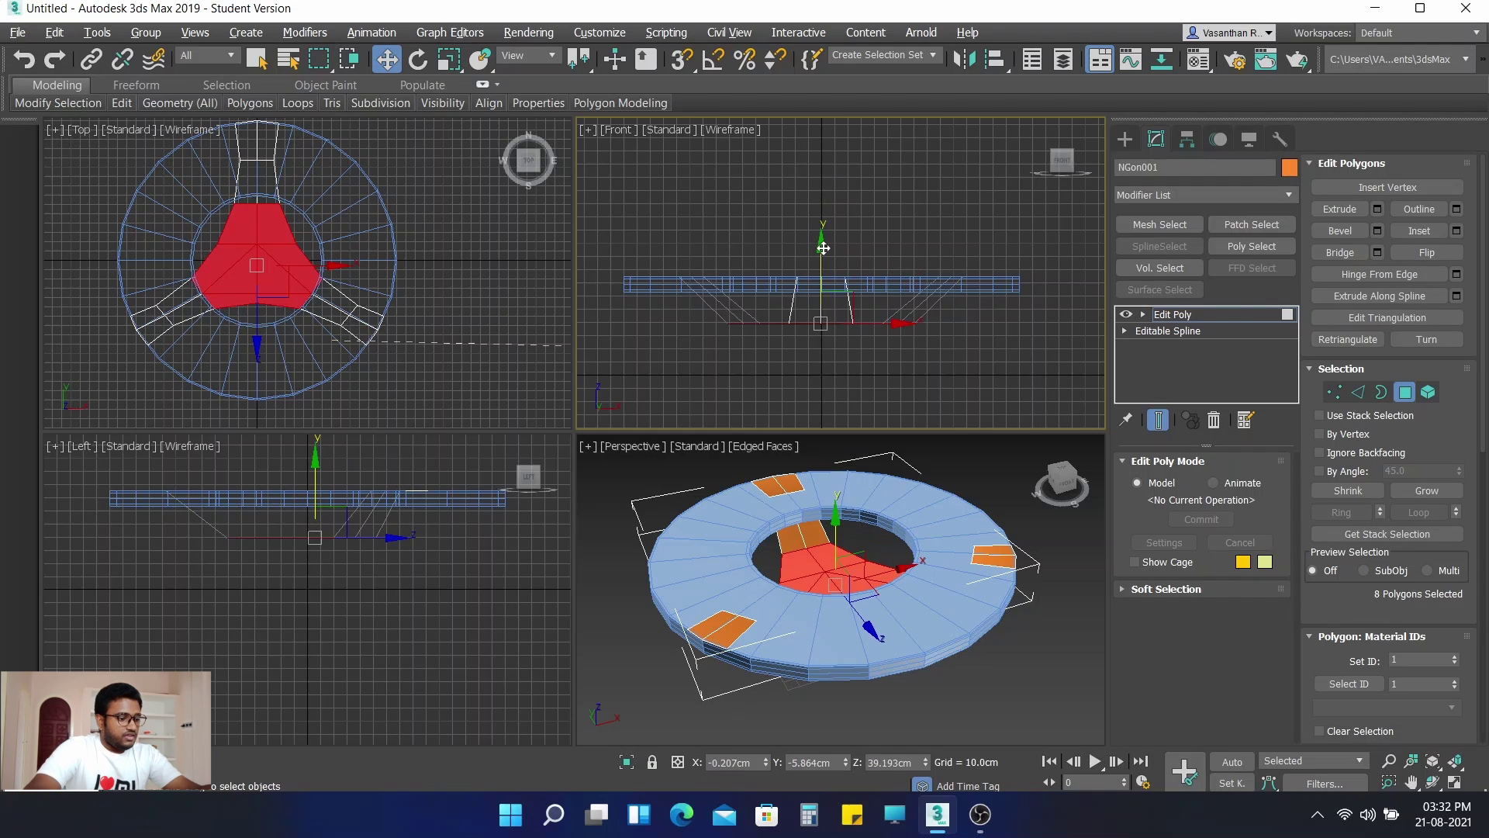
pyautogui.hotkey('ctrl', 'z')
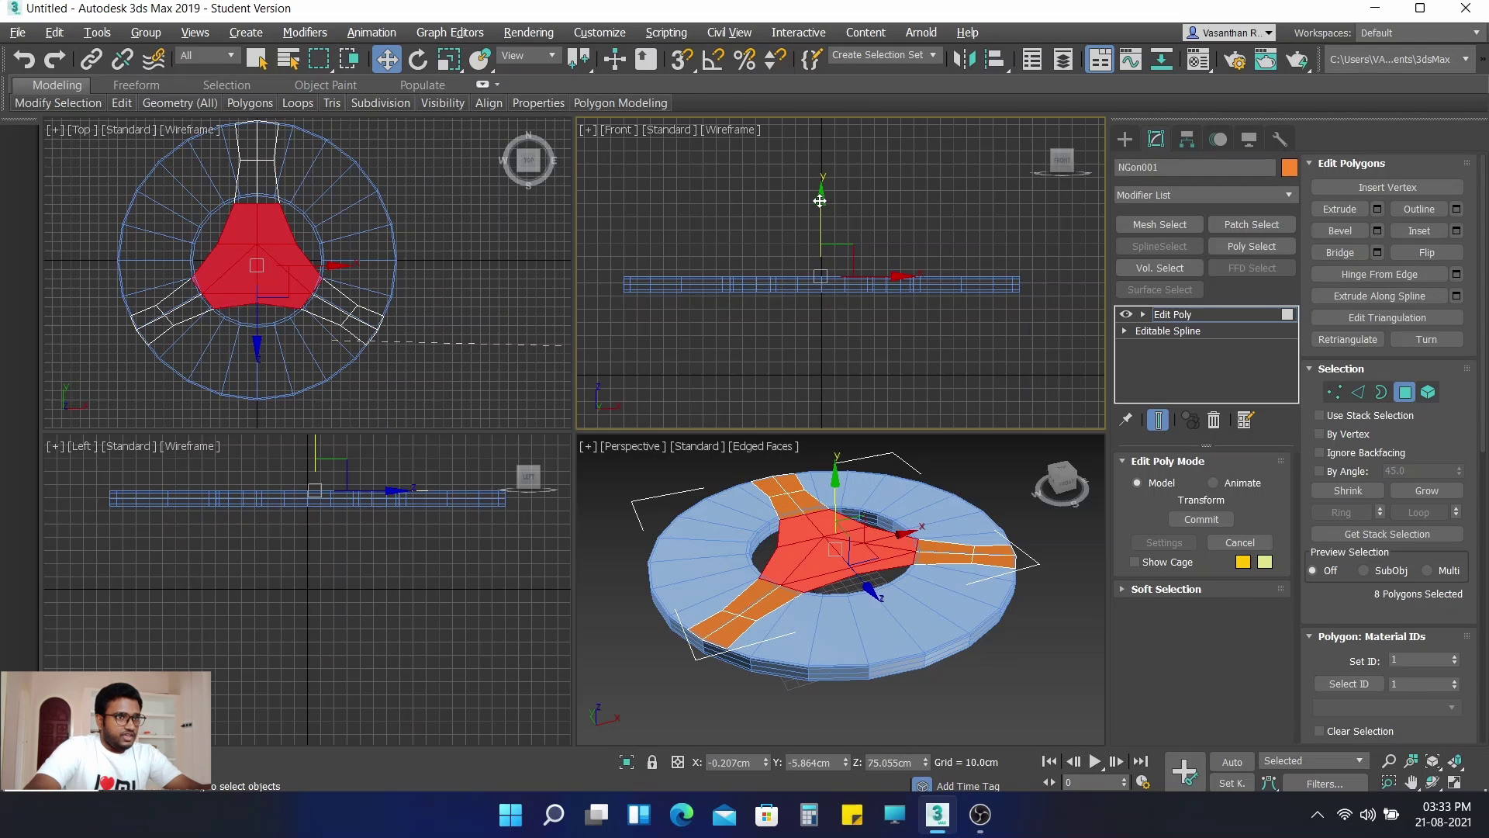
# Step: Clone the central polygons about 75 cm straight down to ground level, as an element of the same object
pyautogui.moveTo(820, 206)
pyautogui.mouseDown()
pyautogui.moveTo(827, 308)
pyautogui.moveTo(806, 300)
pyautogui.mouseUp()
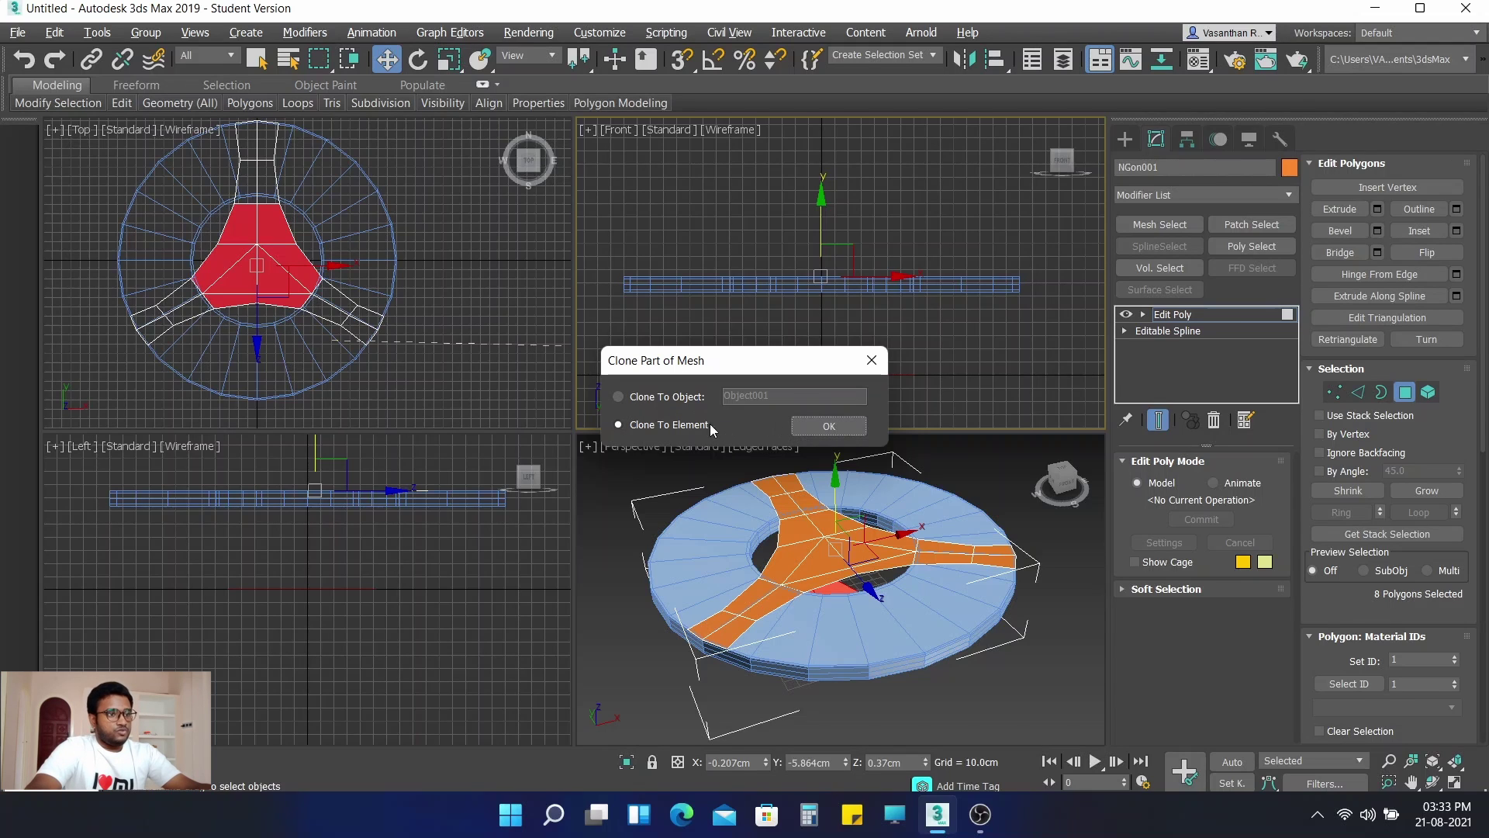
pyautogui.click(828, 426)
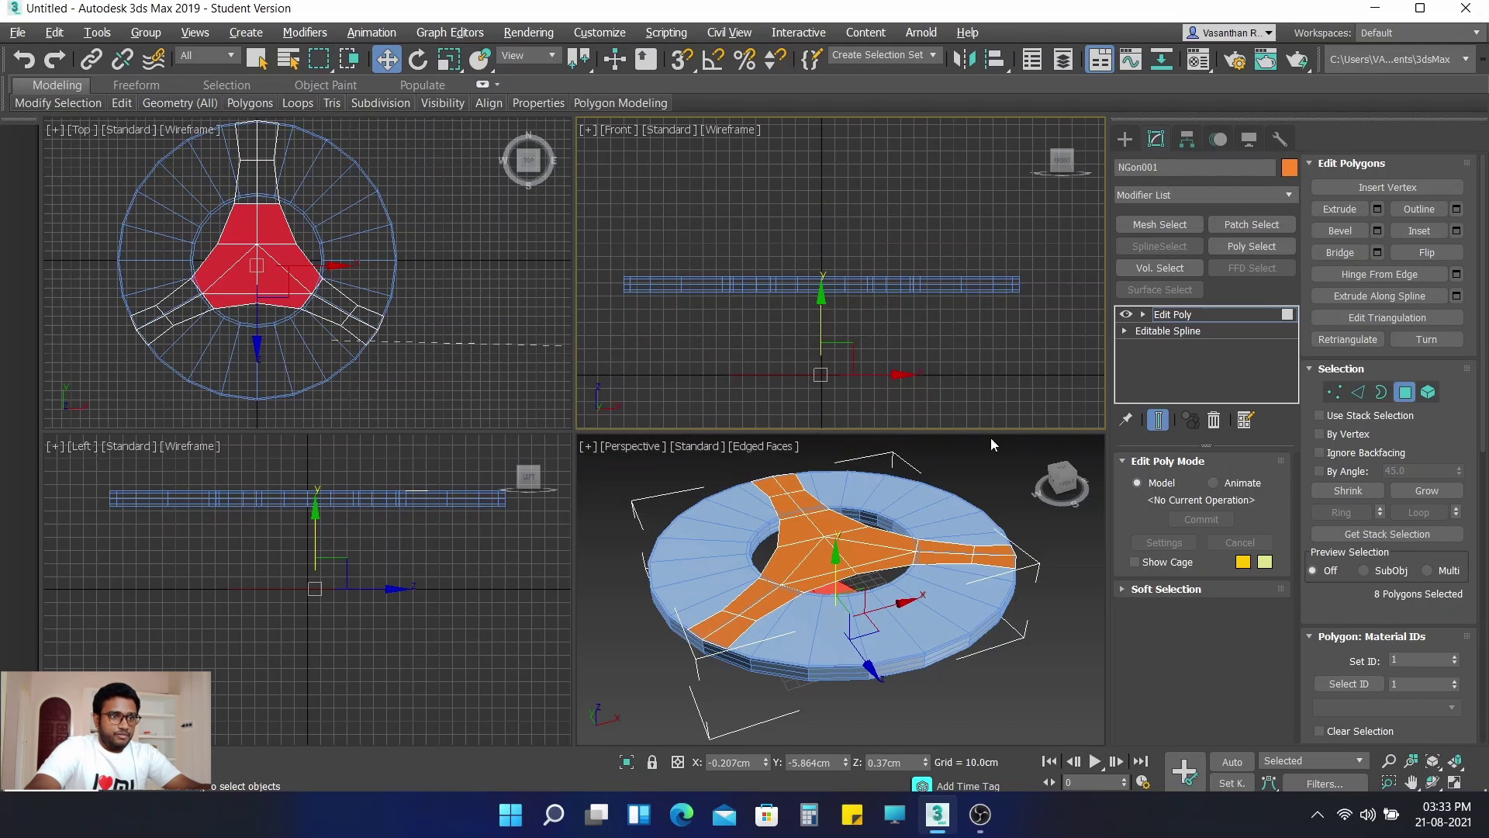
pyautogui.scroll(-3, 1422, 529)
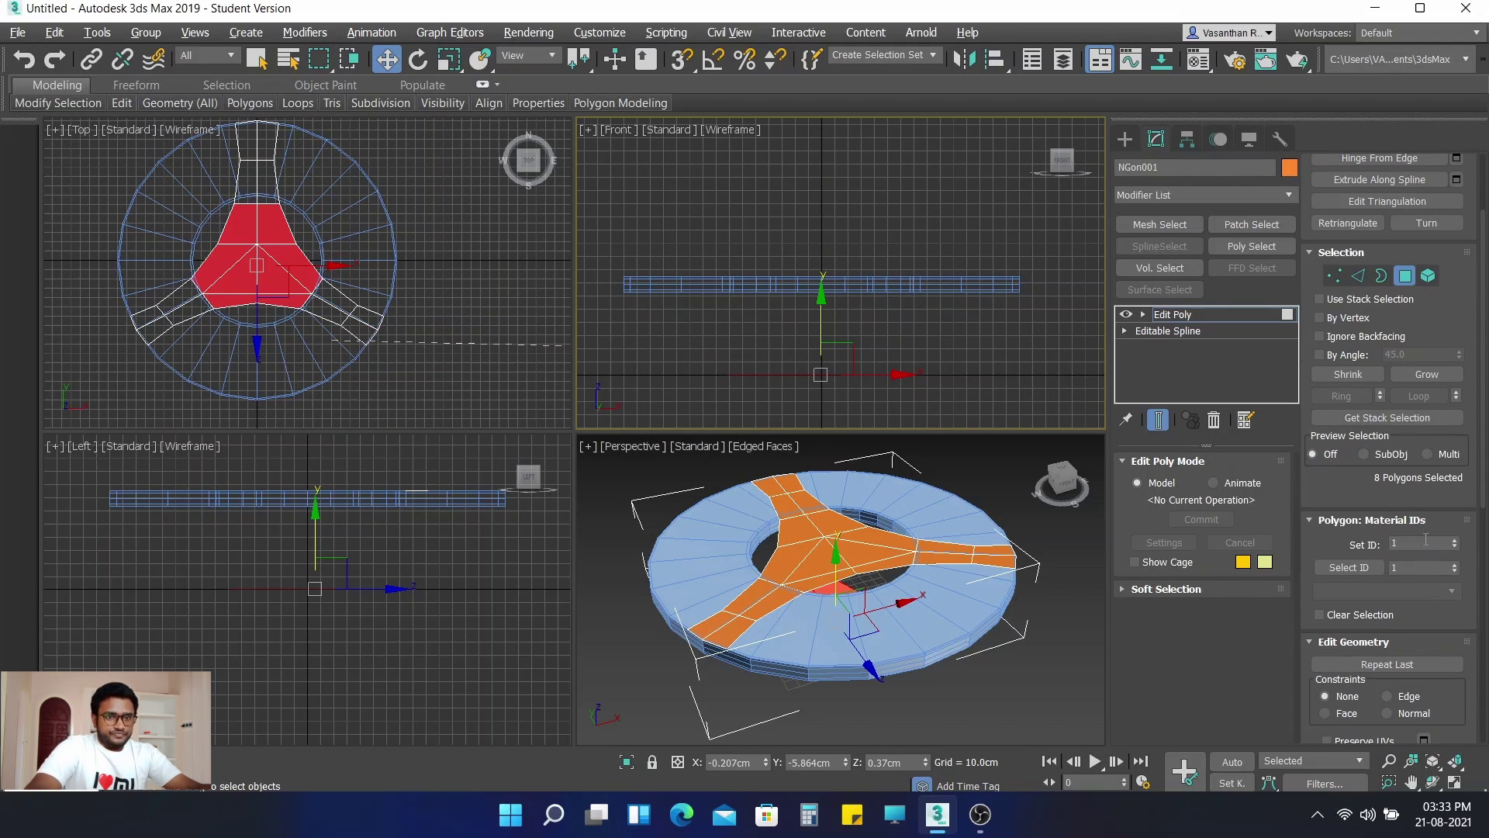
# Step: Restore the polygon selection on the lower three-armed plate, flip its normals and clear the selection
pyautogui.click(961, 701)
pyautogui.keyDown('alt'); pyautogui.moveTo(951, 698); pyautogui.dragTo(982, 681, button='middle'); pyautogui.keyUp('alt')
pyautogui.hotkey('ctrl', 'z')
pyautogui.scroll(1, 982, 681)
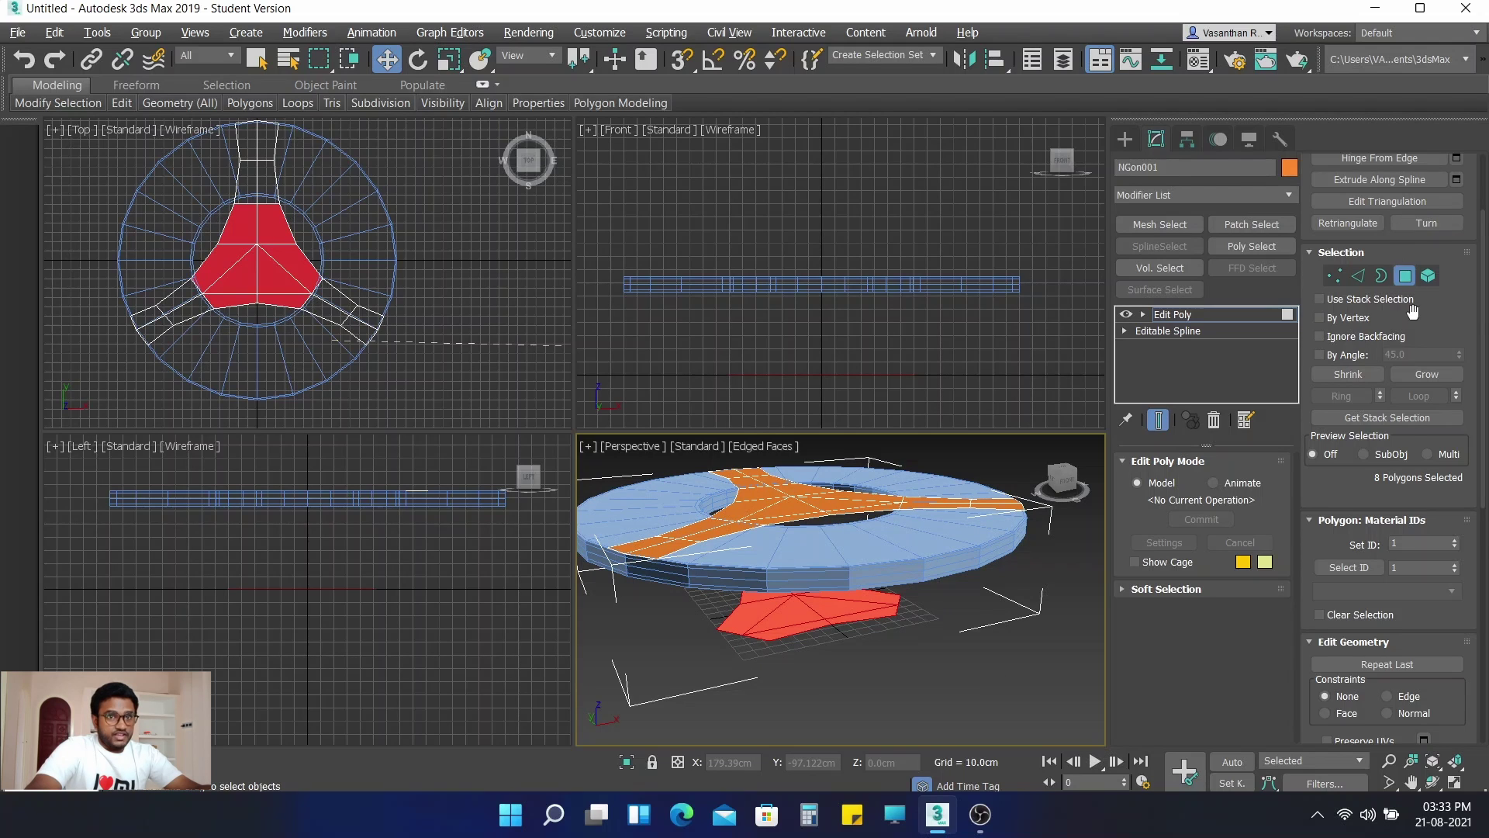
pyautogui.scroll(2, 1409, 306)
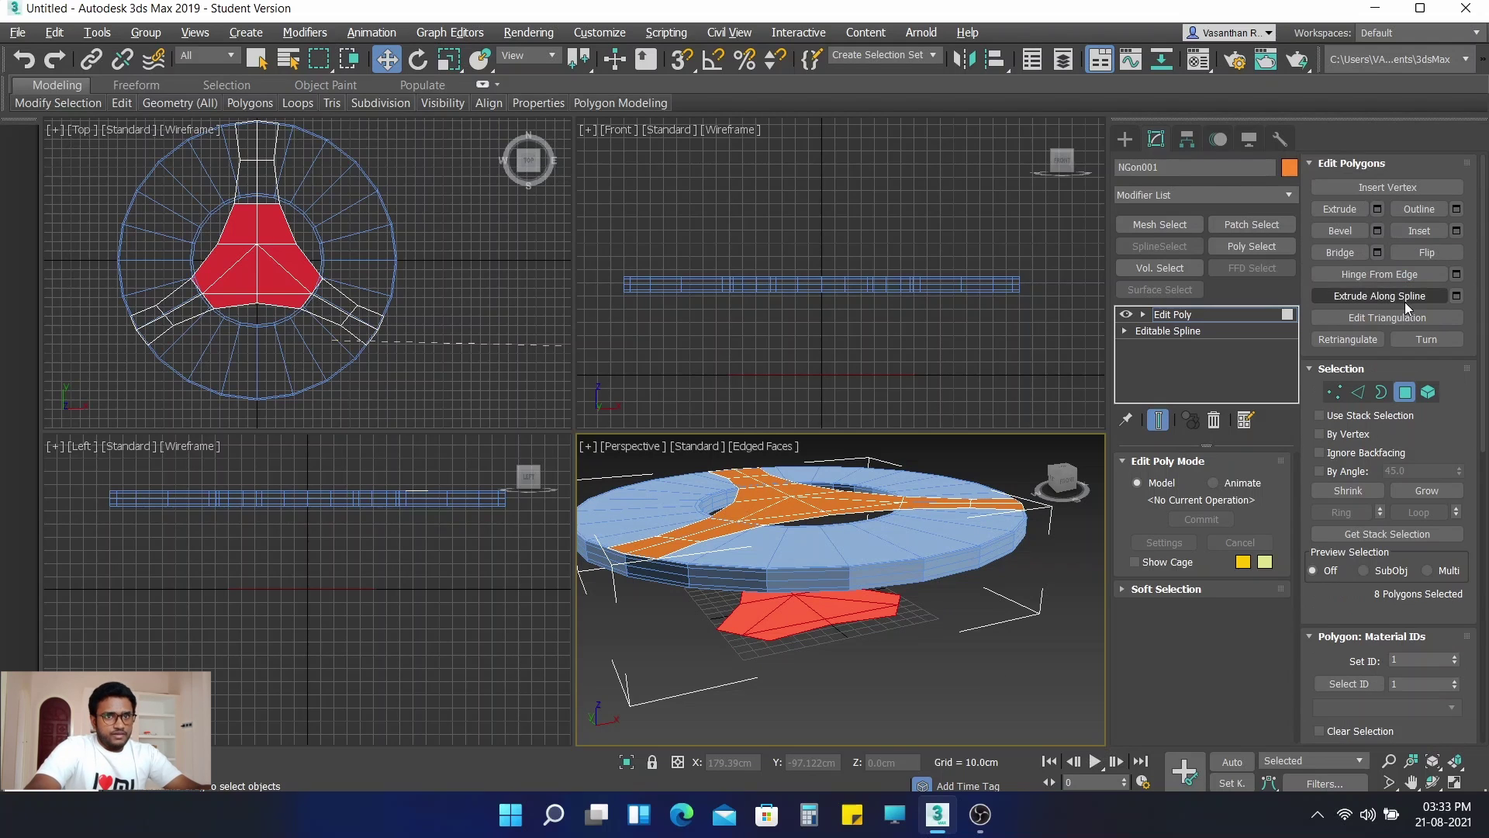
pyautogui.click(1424, 252)
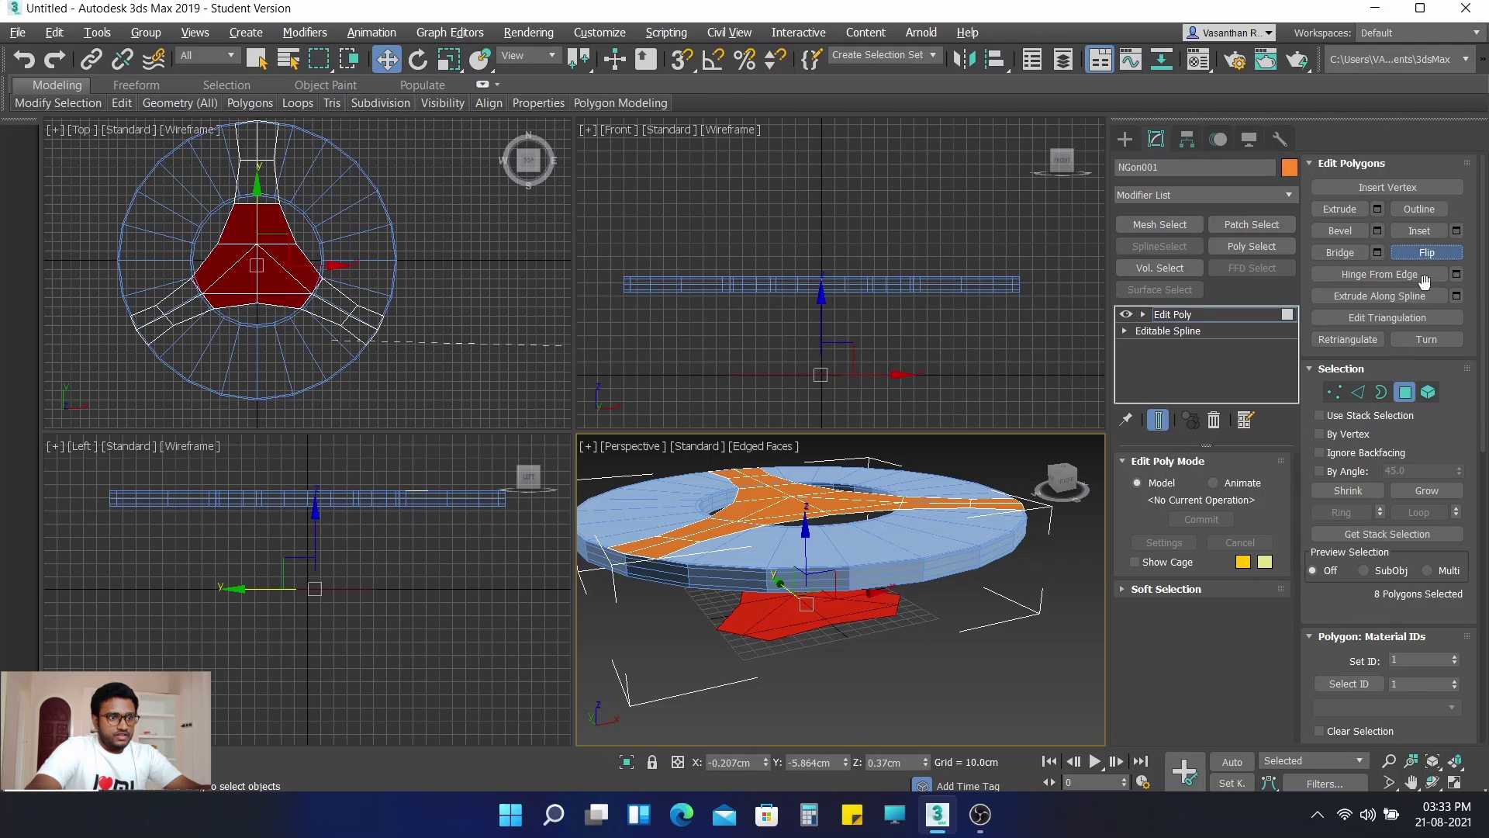
pyautogui.keyDown('alt'); pyautogui.moveTo(910, 673); pyautogui.dragTo(901, 575, button='middle'); pyautogui.keyUp('alt')
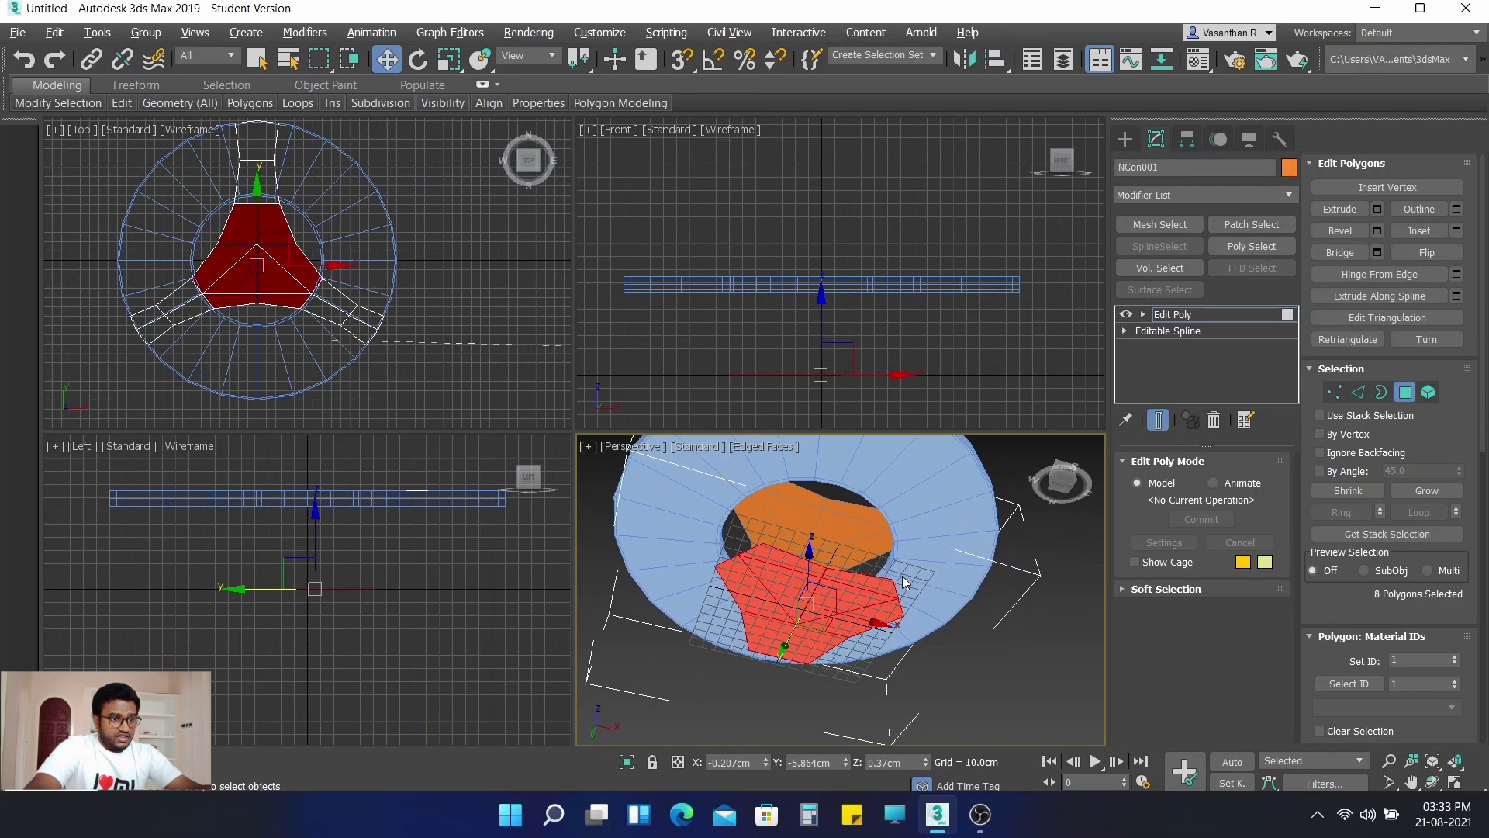
pyautogui.click(1005, 582)
# Step: In edge mode, select the six outer end edges on the three arms of the lower plate
pyautogui.scroll(5, 755, 583)
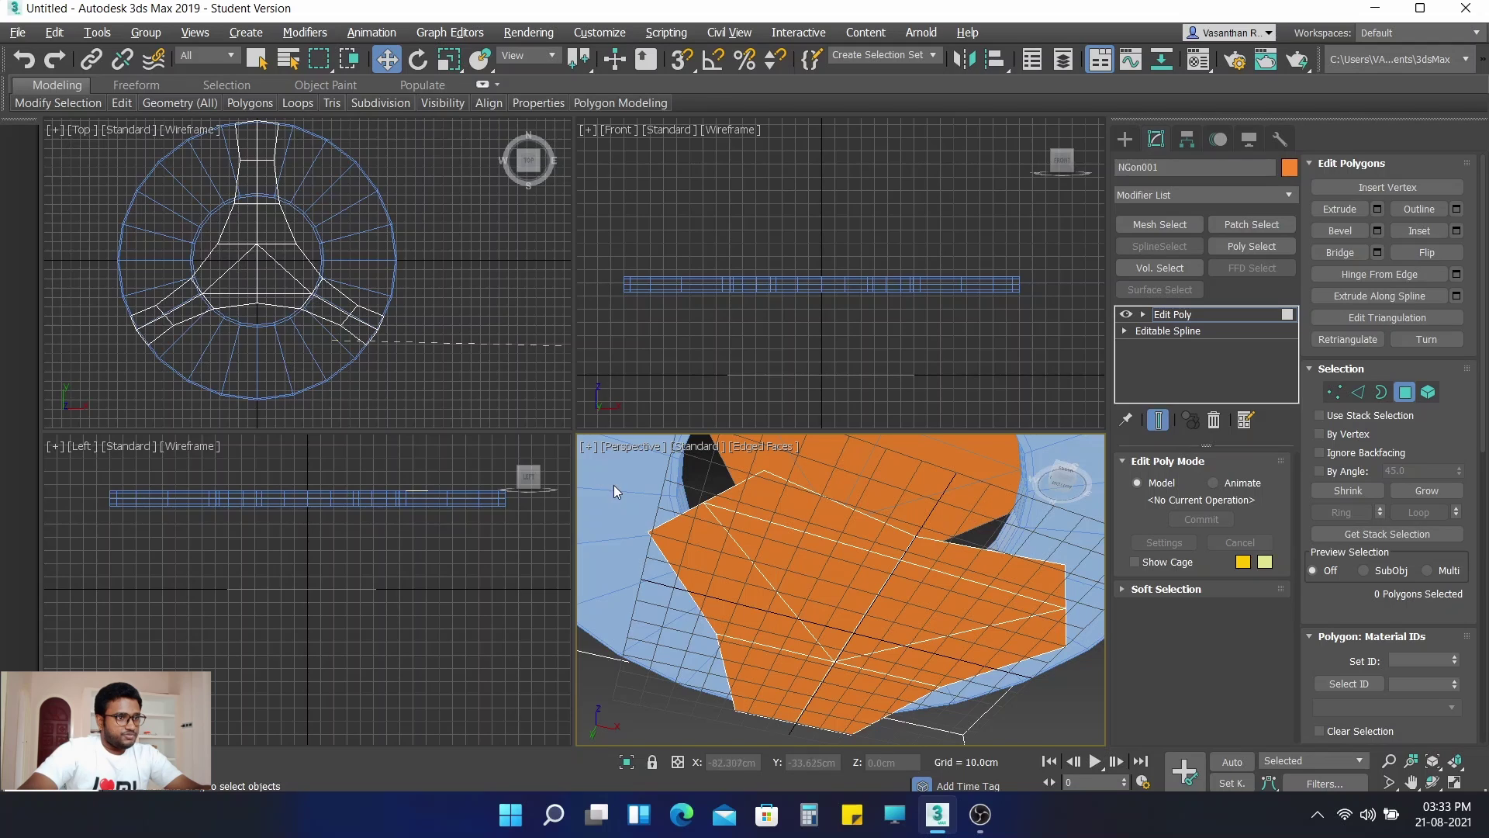
pyautogui.hotkey('alt', 'w')
pyautogui.scroll(-3, 683, 471)
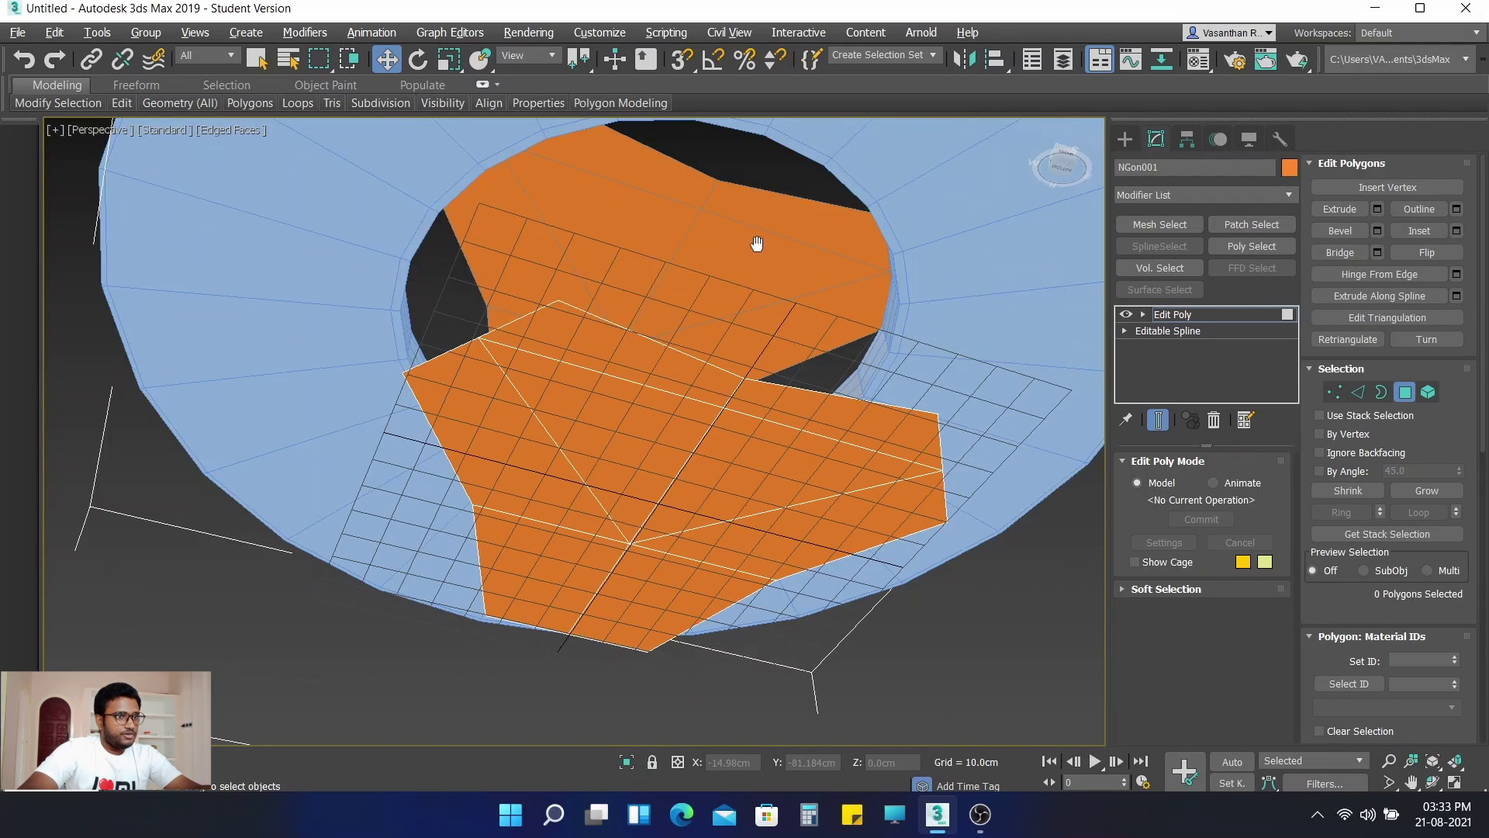
pyautogui.moveTo(757, 243); pyautogui.dragTo(759, 356, button='middle')
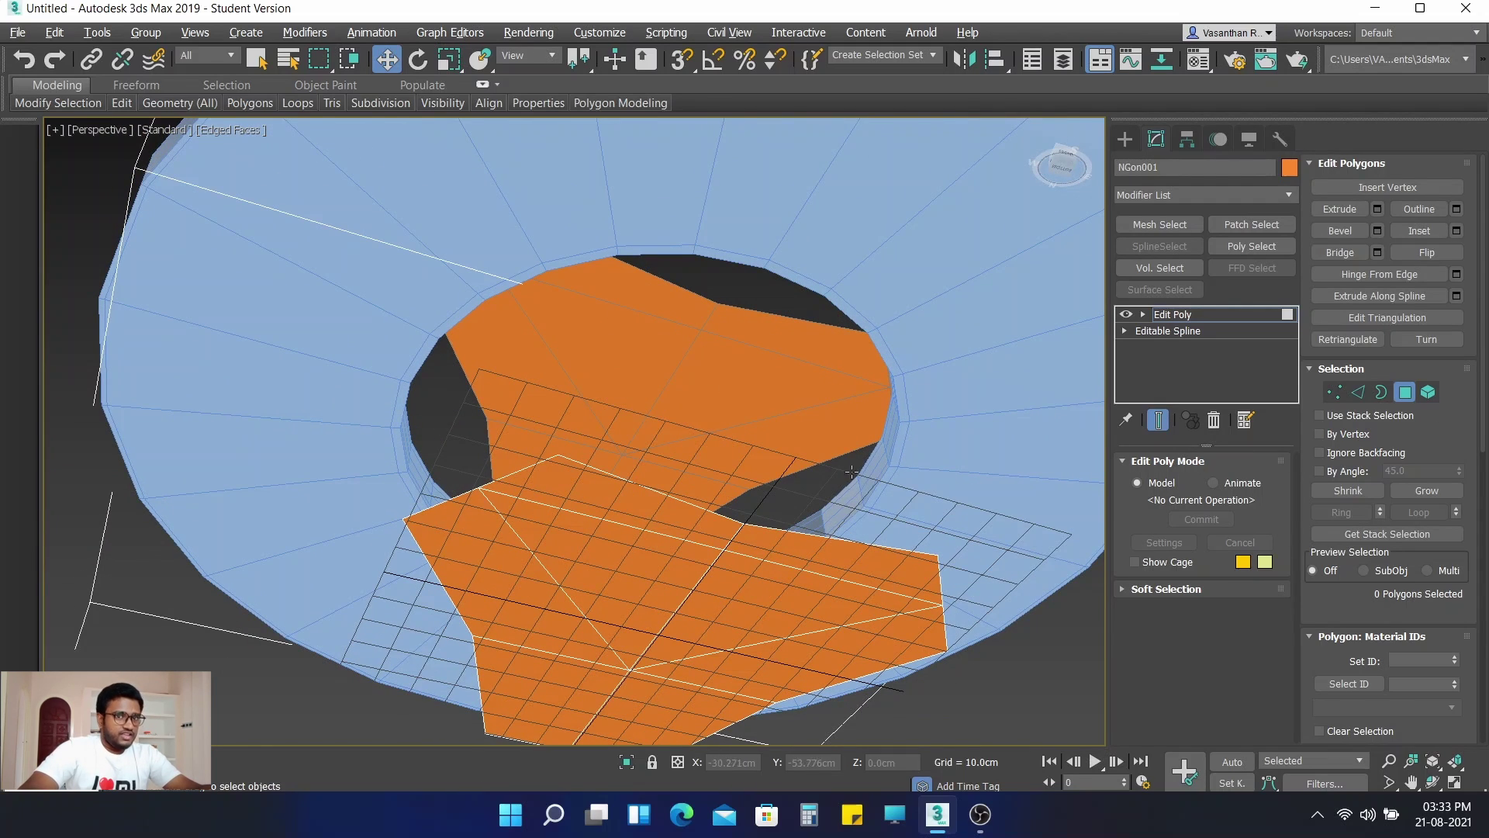
pyautogui.click(1362, 391)
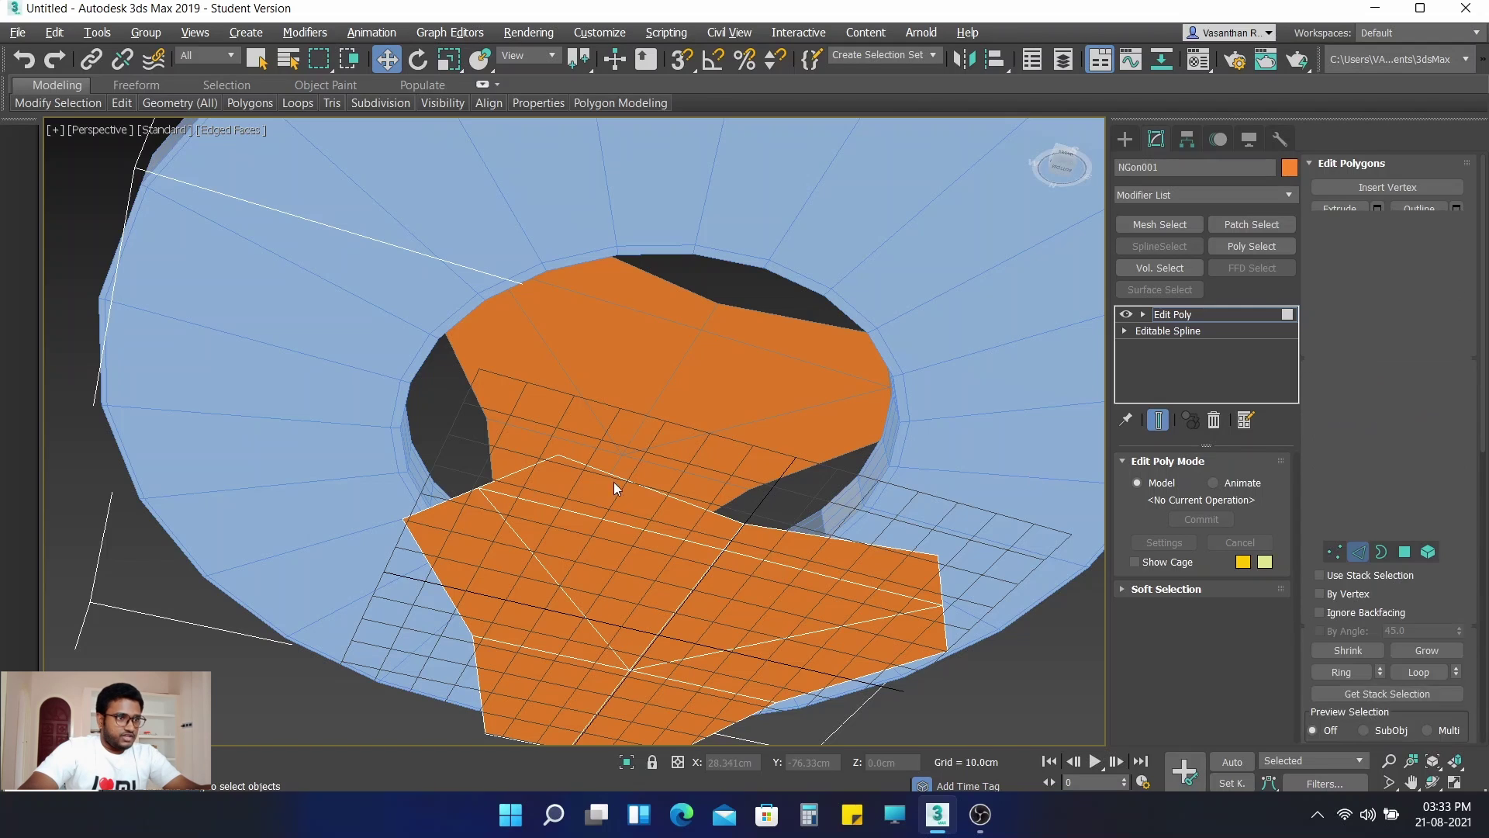
pyautogui.click(516, 472)
pyautogui.keyDown('ctrl'); pyautogui.click(453, 499); pyautogui.keyUp('ctrl')
pyautogui.moveTo(544, 627); pyautogui.dragTo(540, 463, button='middle')
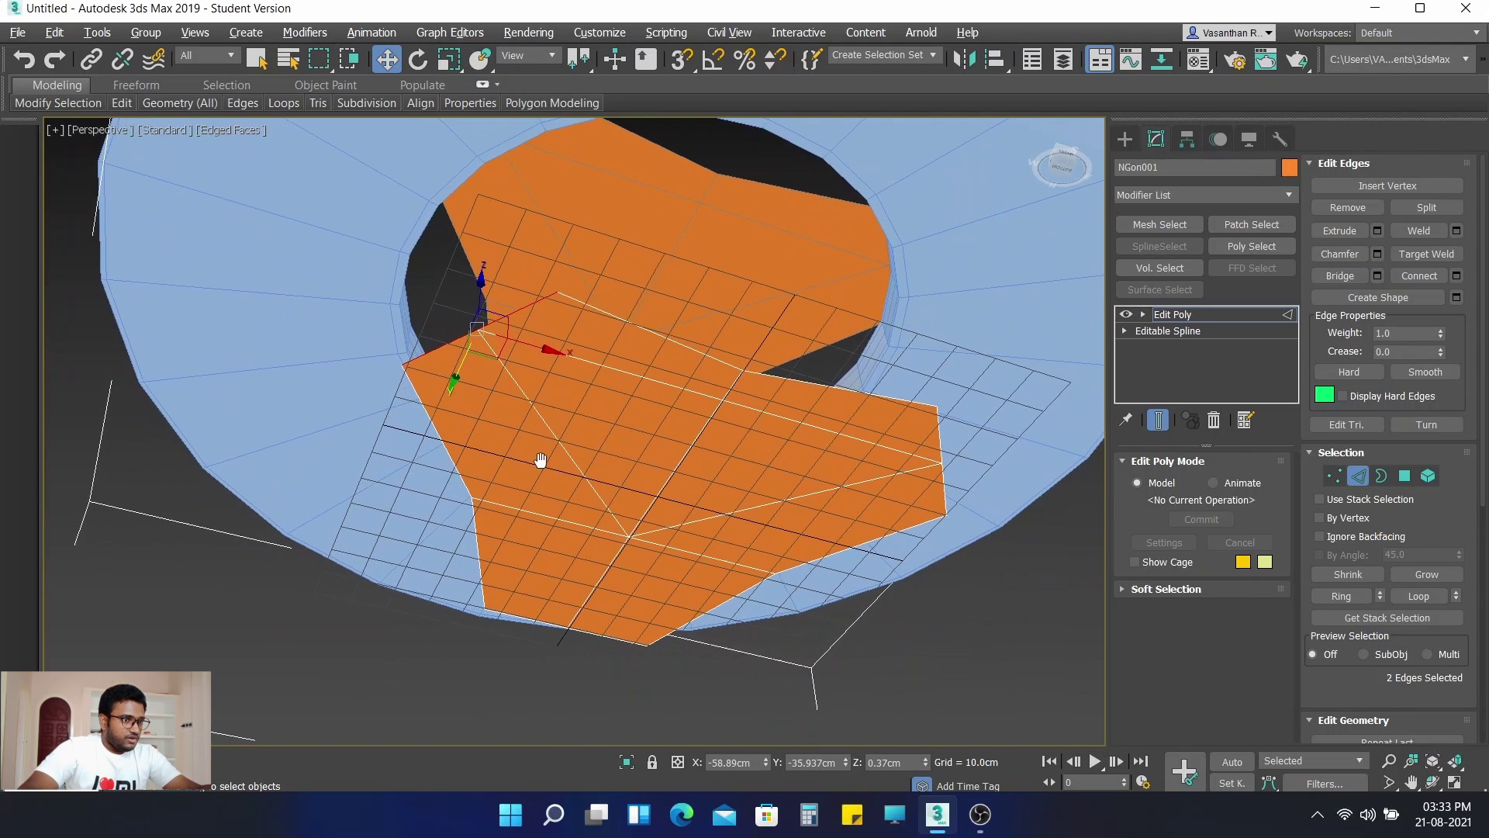
pyautogui.keyDown('ctrl'); pyautogui.click(515, 614); pyautogui.keyUp('ctrl')
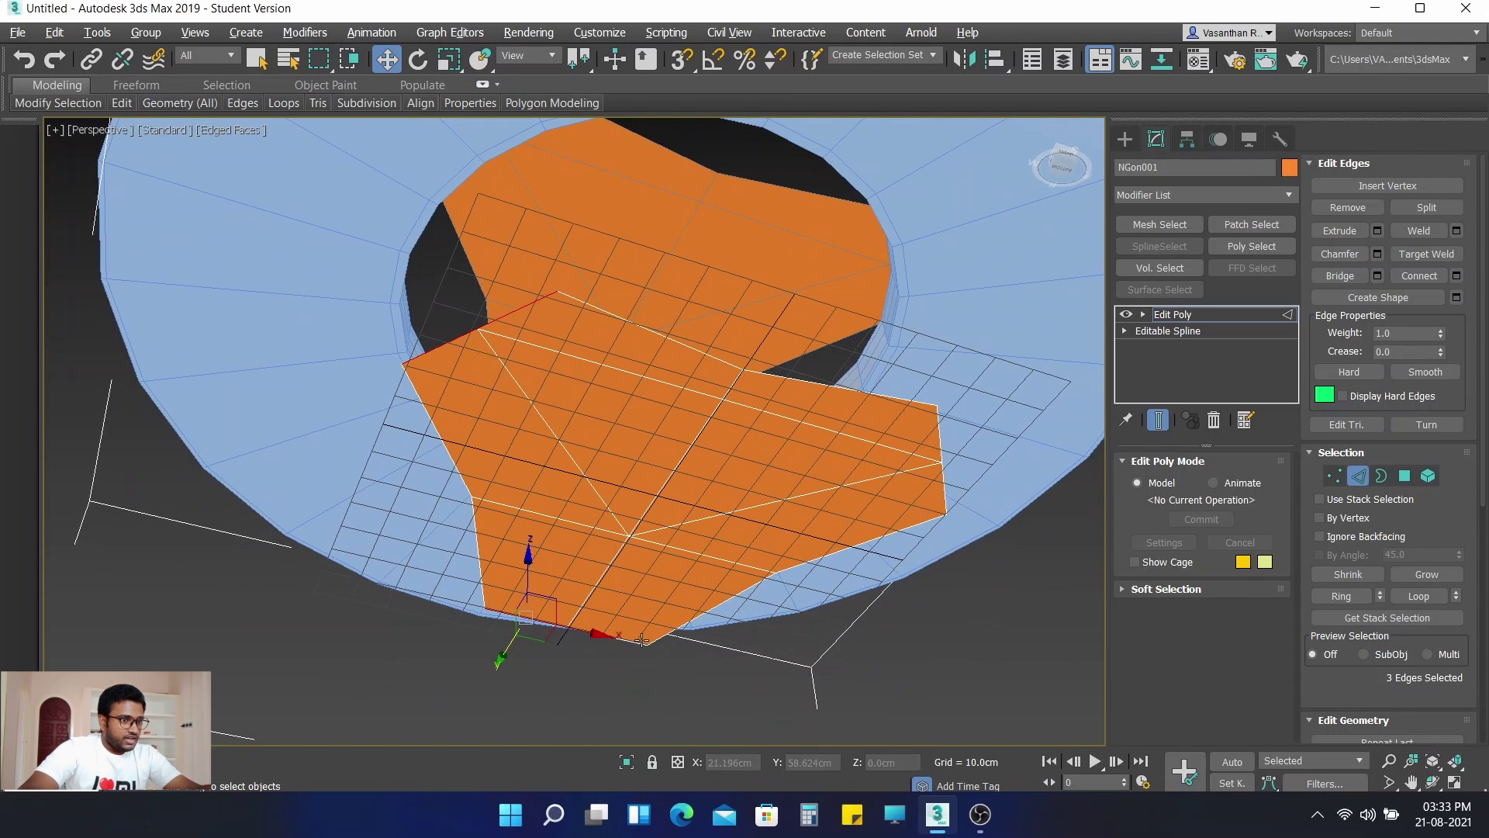
pyautogui.keyDown('ctrl'); pyautogui.click(943, 489); pyautogui.keyUp('ctrl')
pyautogui.keyDown('ctrl'); pyautogui.click(940, 419); pyautogui.keyUp('ctrl')
pyautogui.keyDown('ctrl'); pyautogui.click(940, 436); pyautogui.keyUp('ctrl')
# Step: Try to extend the six selected edges upward into leg walls toward the underside of the ring
pyautogui.hotkey('alt', 'w')
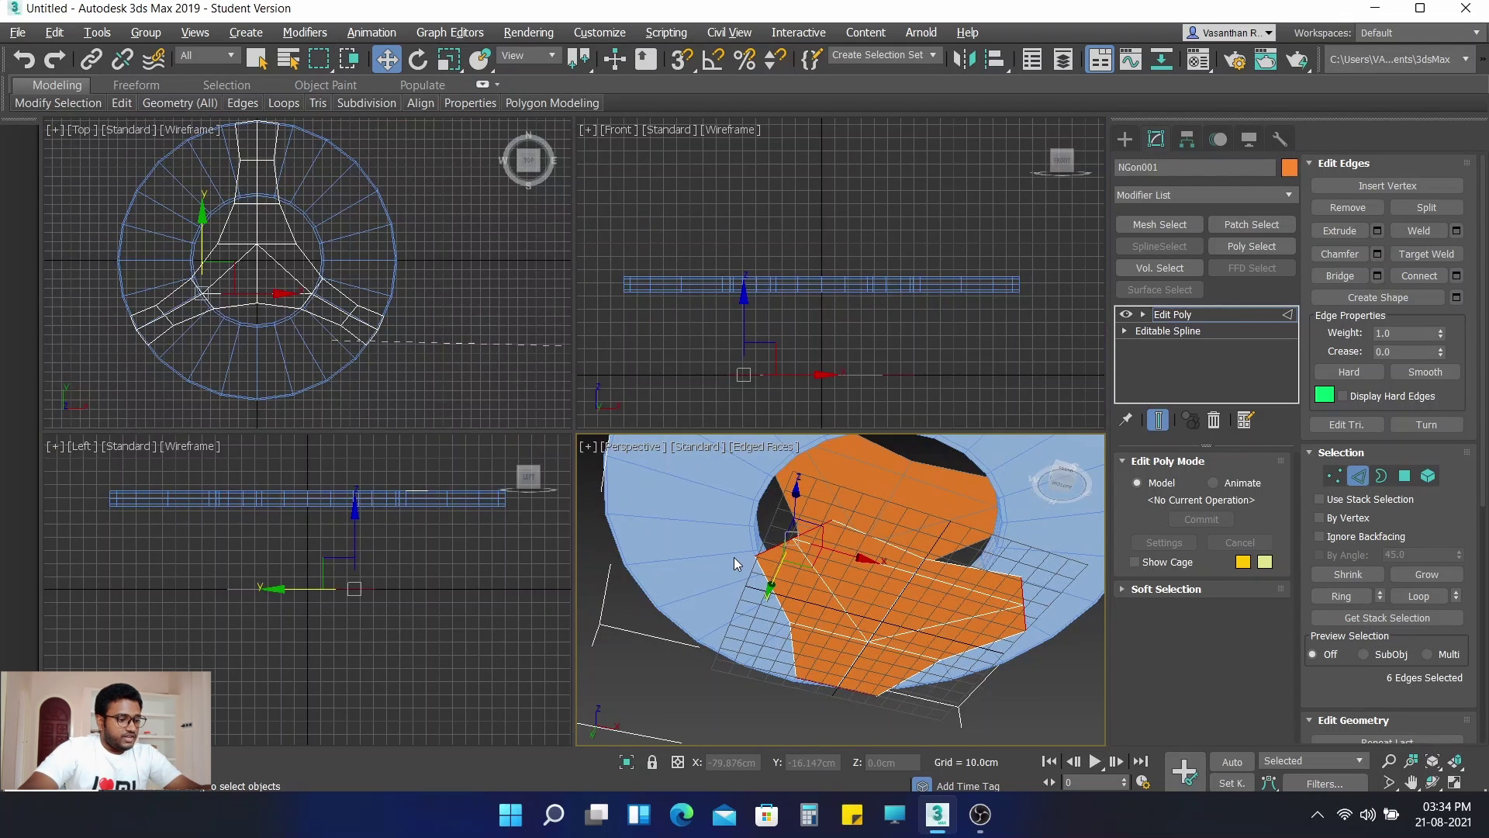
pyautogui.keyDown('alt'); pyautogui.moveTo(727, 570); pyautogui.dragTo(853, 481, button='middle'); pyautogui.keyUp('alt')
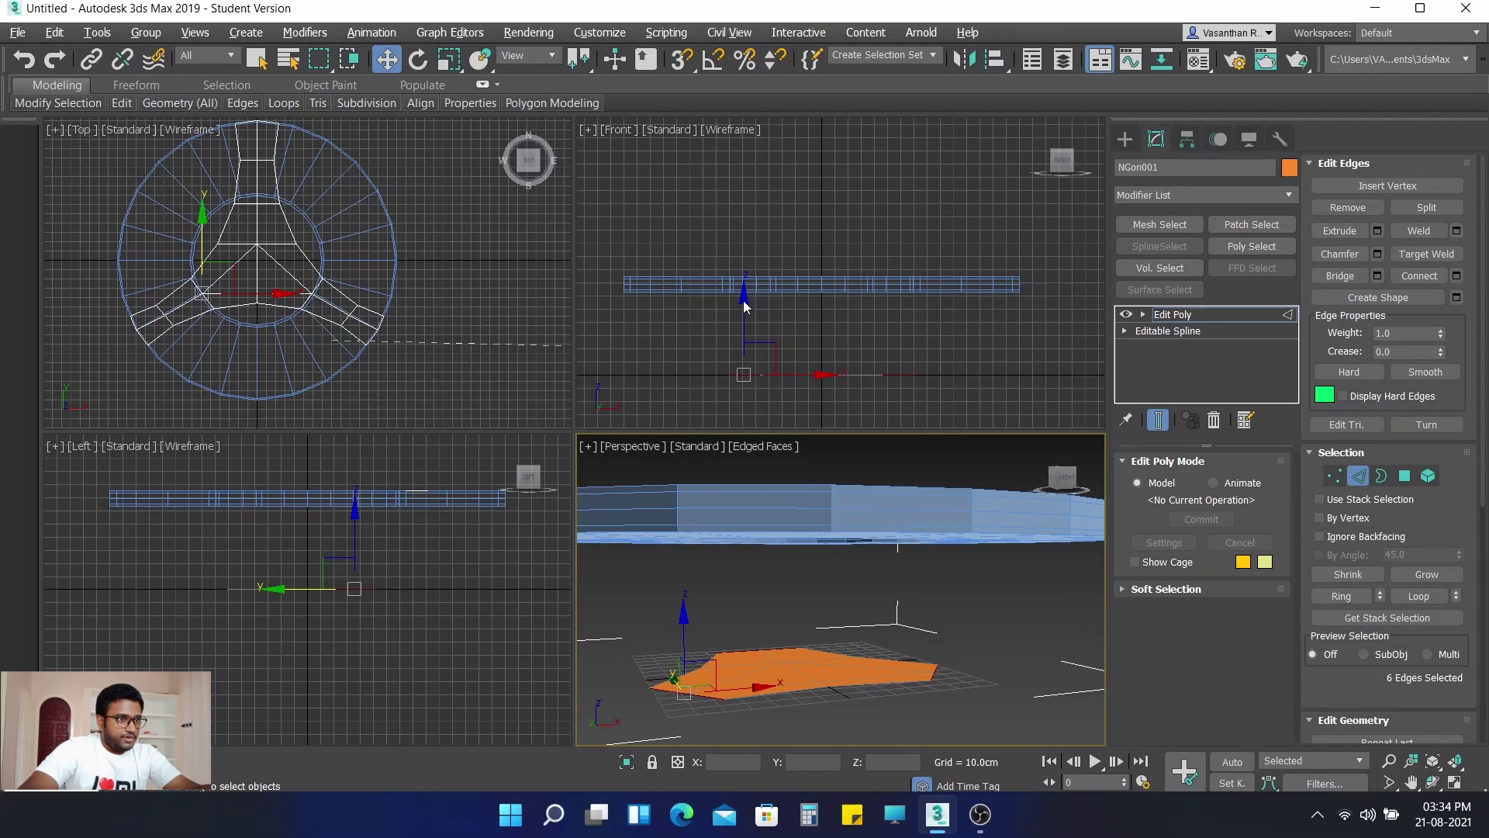
pyautogui.keyDown('shift'); pyautogui.moveTo(743, 300); pyautogui.dragTo(747, 193); pyautogui.keyUp('shift')
pyautogui.scroll(2, 735, 226)
pyautogui.scroll(2, 754, 263)
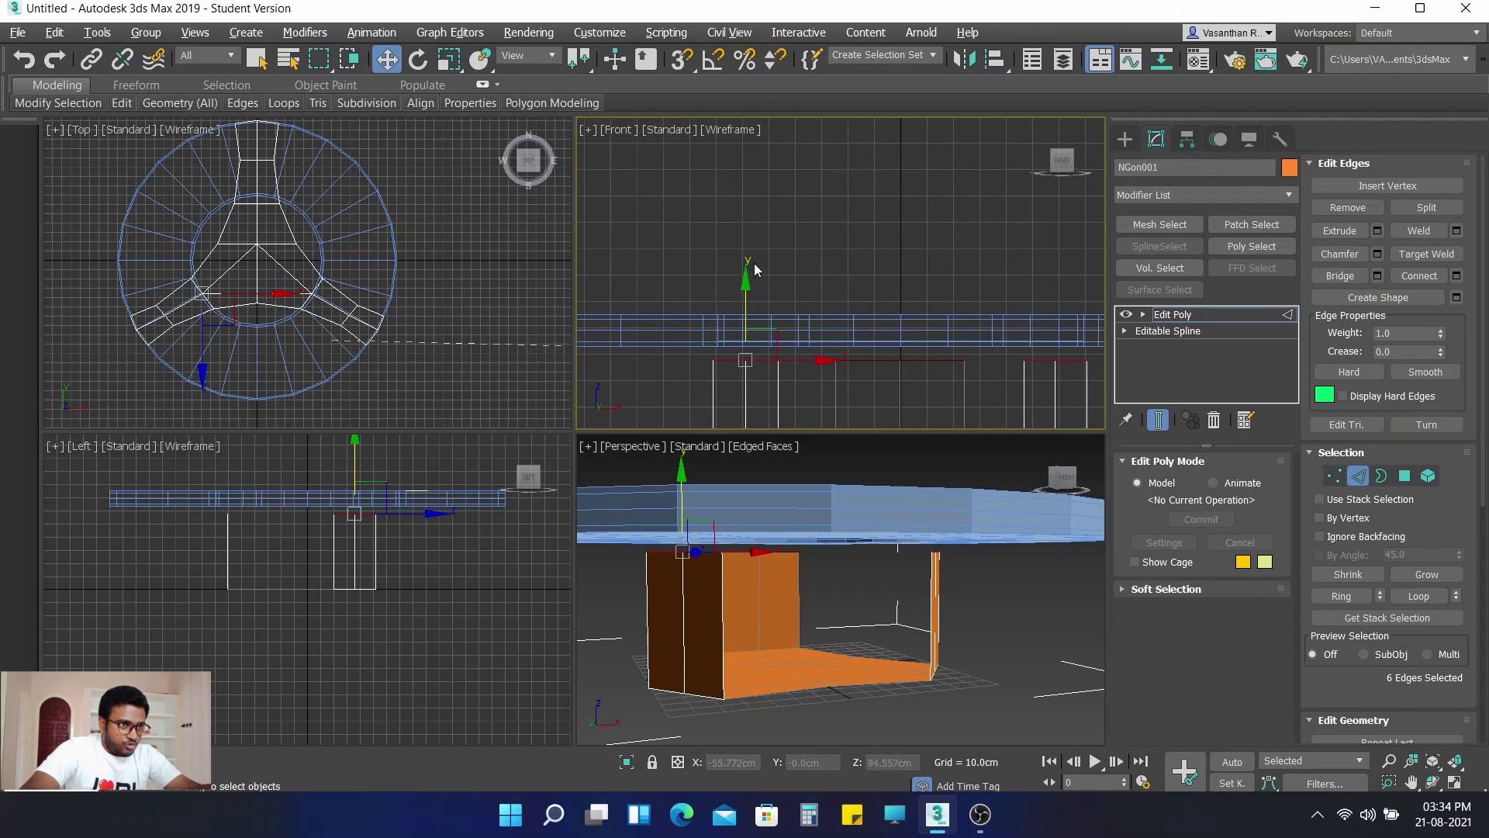
pyautogui.scroll(2, 790, 248)
pyautogui.moveTo(791, 241); pyautogui.dragTo(778, 130, button='middle')
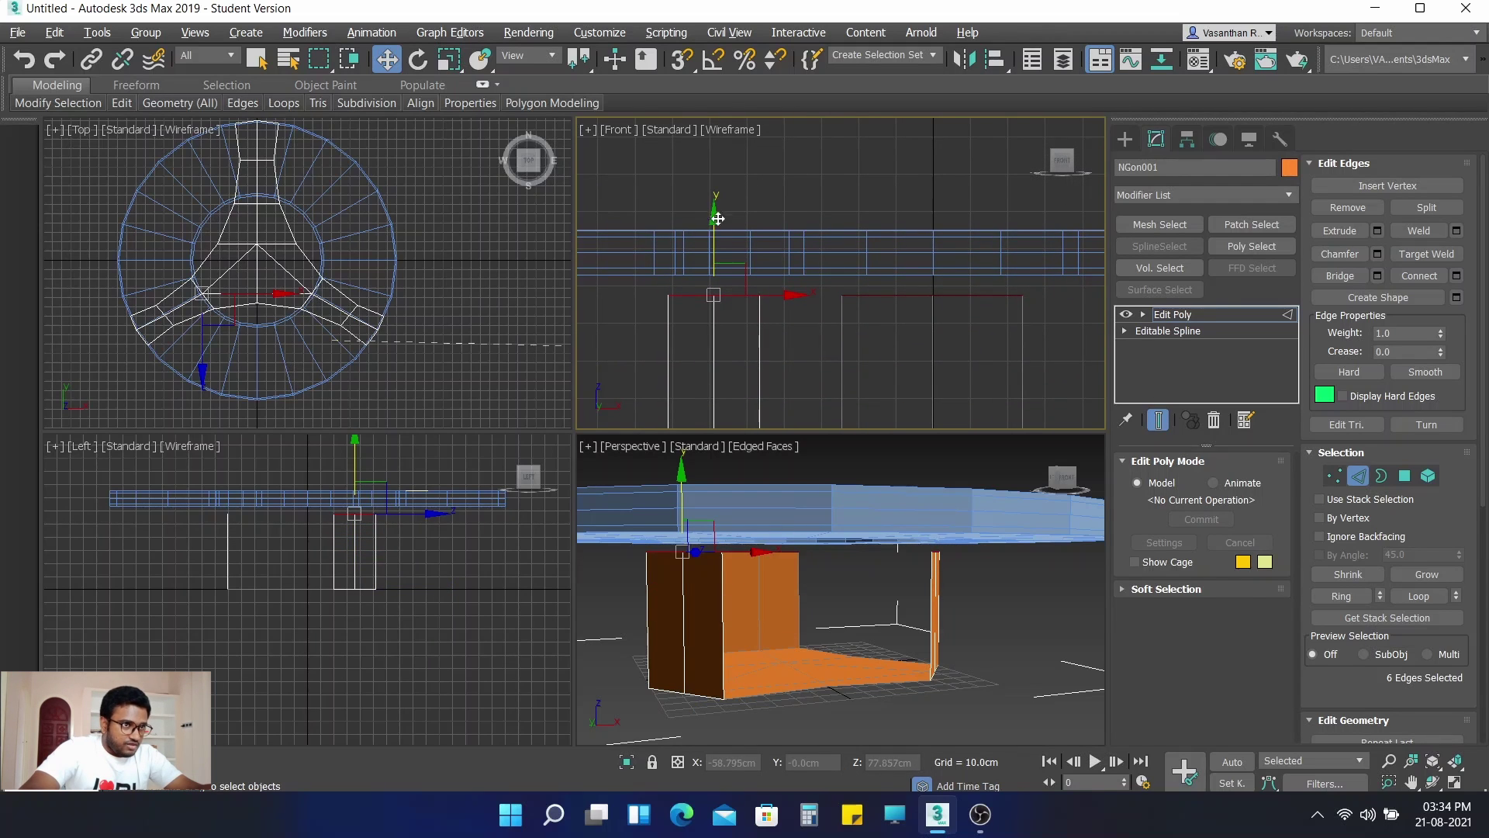
pyautogui.press('x')
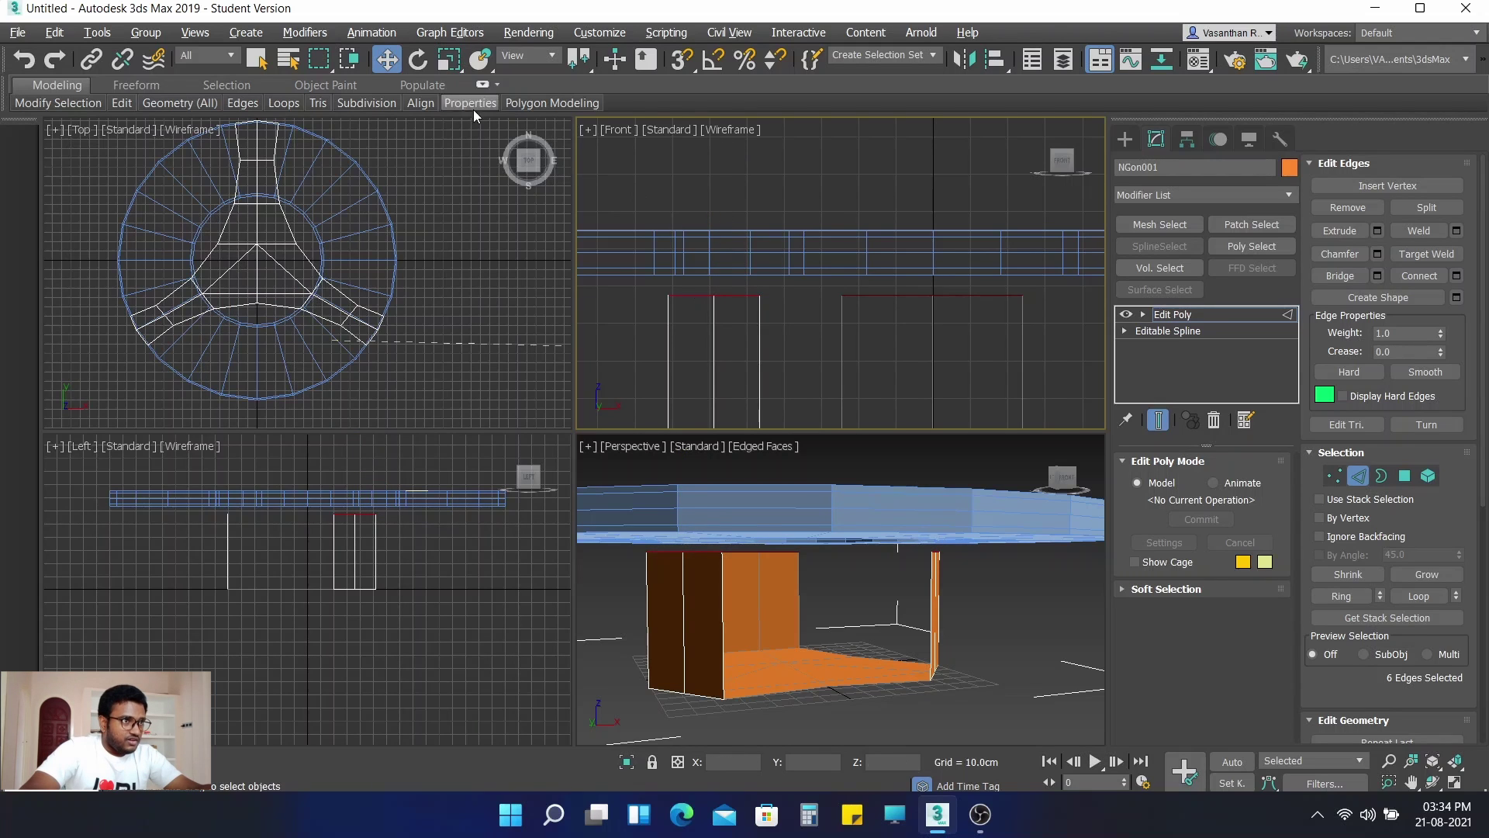
pyautogui.scroll(-2, 901, 347)
pyautogui.moveTo(901, 347); pyautogui.dragTo(891, 245, button='middle')
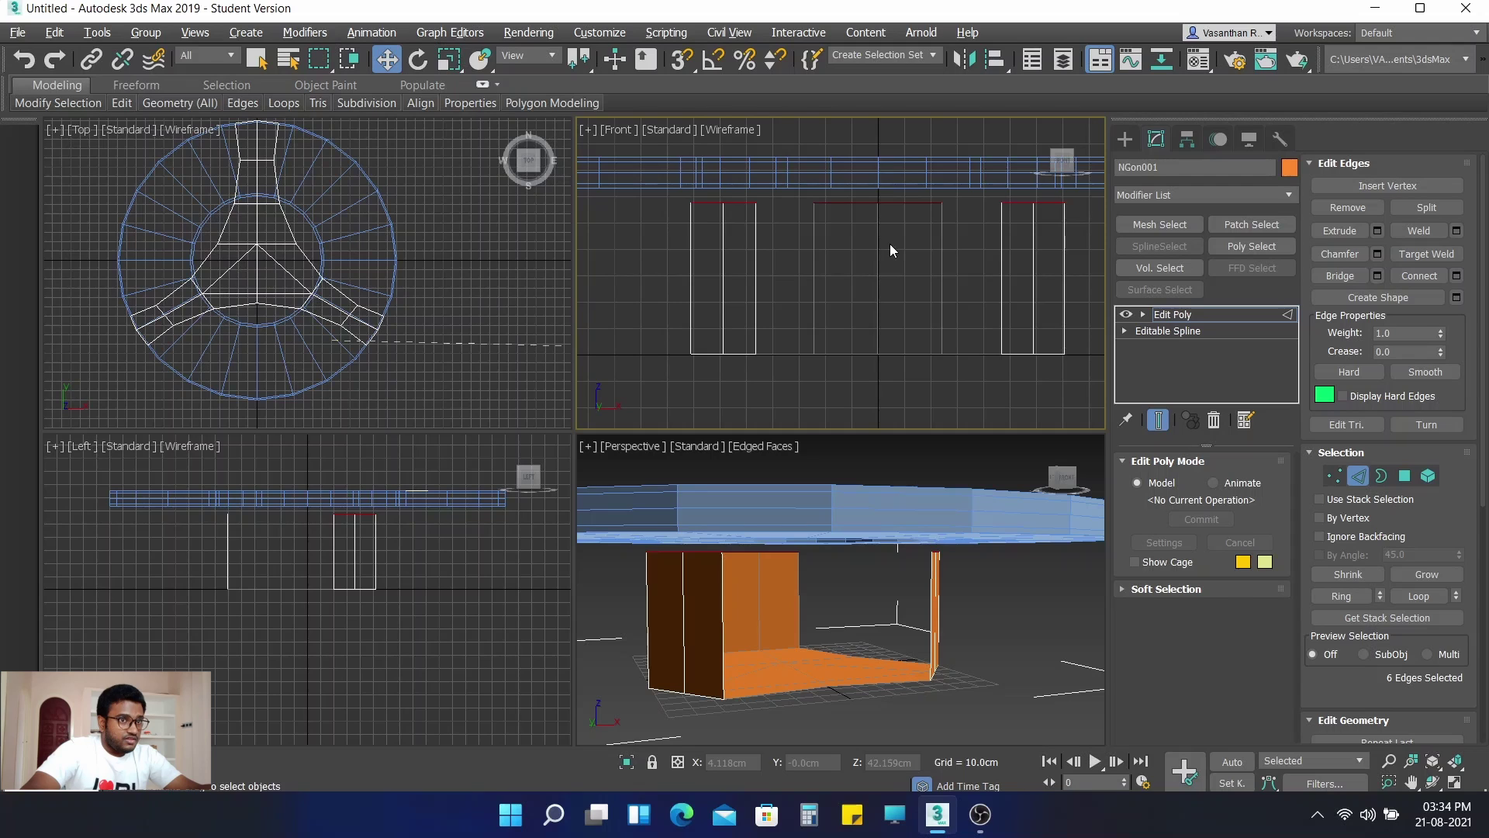
pyautogui.hotkey('ctrl', 'z')
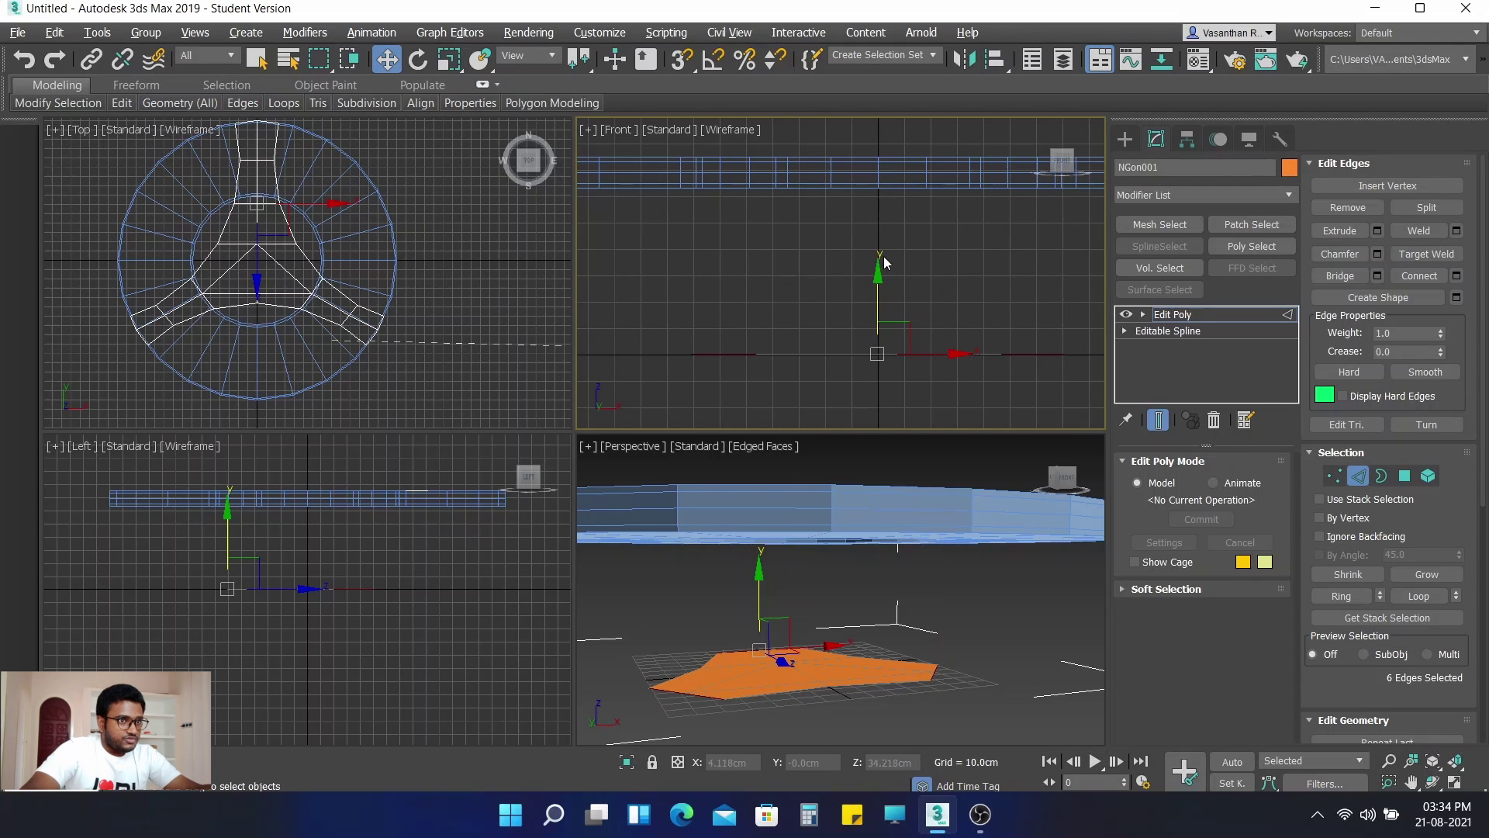
# Step: Extend the six selected edges upward about 62.7 cm as new walls reaching the ring's underside, and clear the selection
pyautogui.keyDown('shift'); pyautogui.moveTo(877, 275); pyautogui.dragTo(827, 110); pyautogui.keyUp('shift')
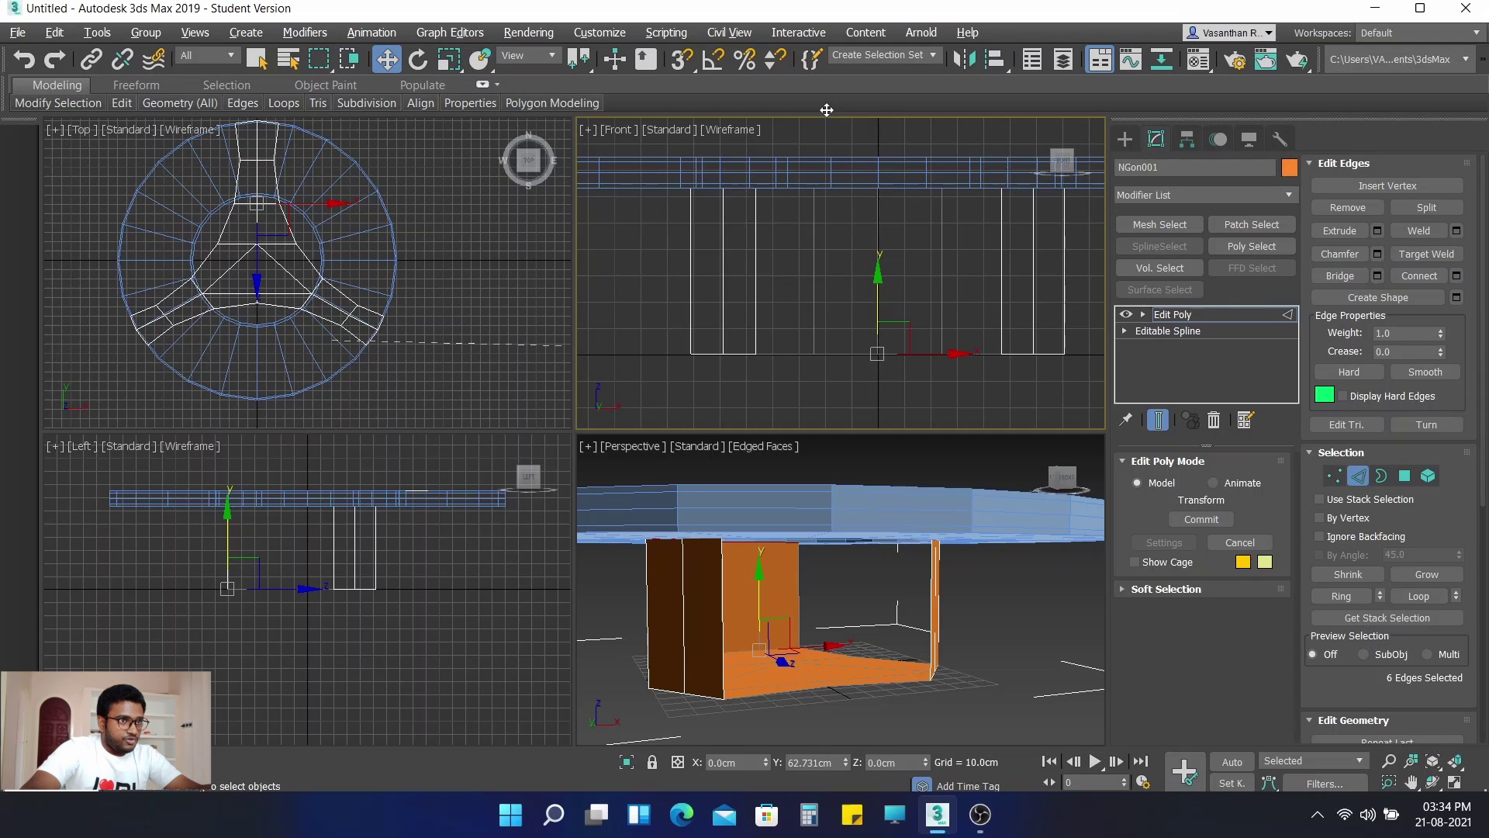
pyautogui.keyDown('shift'); pyautogui.moveTo(827, 110); pyautogui.dragTo(826, 110); pyautogui.keyUp('shift')
pyautogui.moveTo(905, 258); pyautogui.dragTo(763, 374, button='middle')
pyautogui.scroll(-4, 994, 625)
pyautogui.click(980, 496)
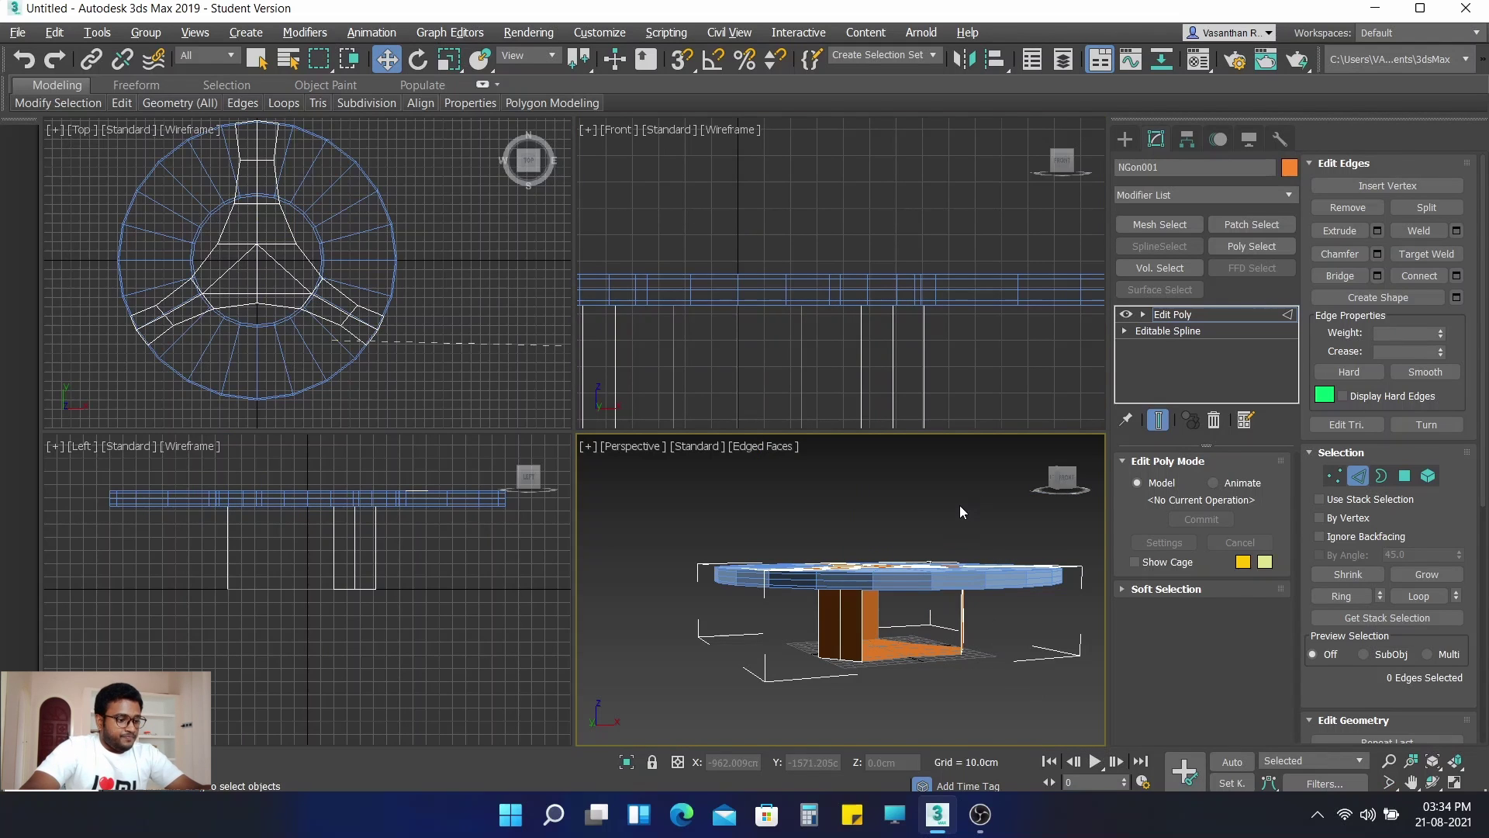
# Step: Select the four outer end edges on two arms of the upper plate, at the ring's outer rim
pyautogui.keyDown('alt'); pyautogui.moveTo(961, 520); pyautogui.dragTo(886, 565, button='middle'); pyautogui.keyUp('alt')
pyautogui.scroll(5, 957, 628)
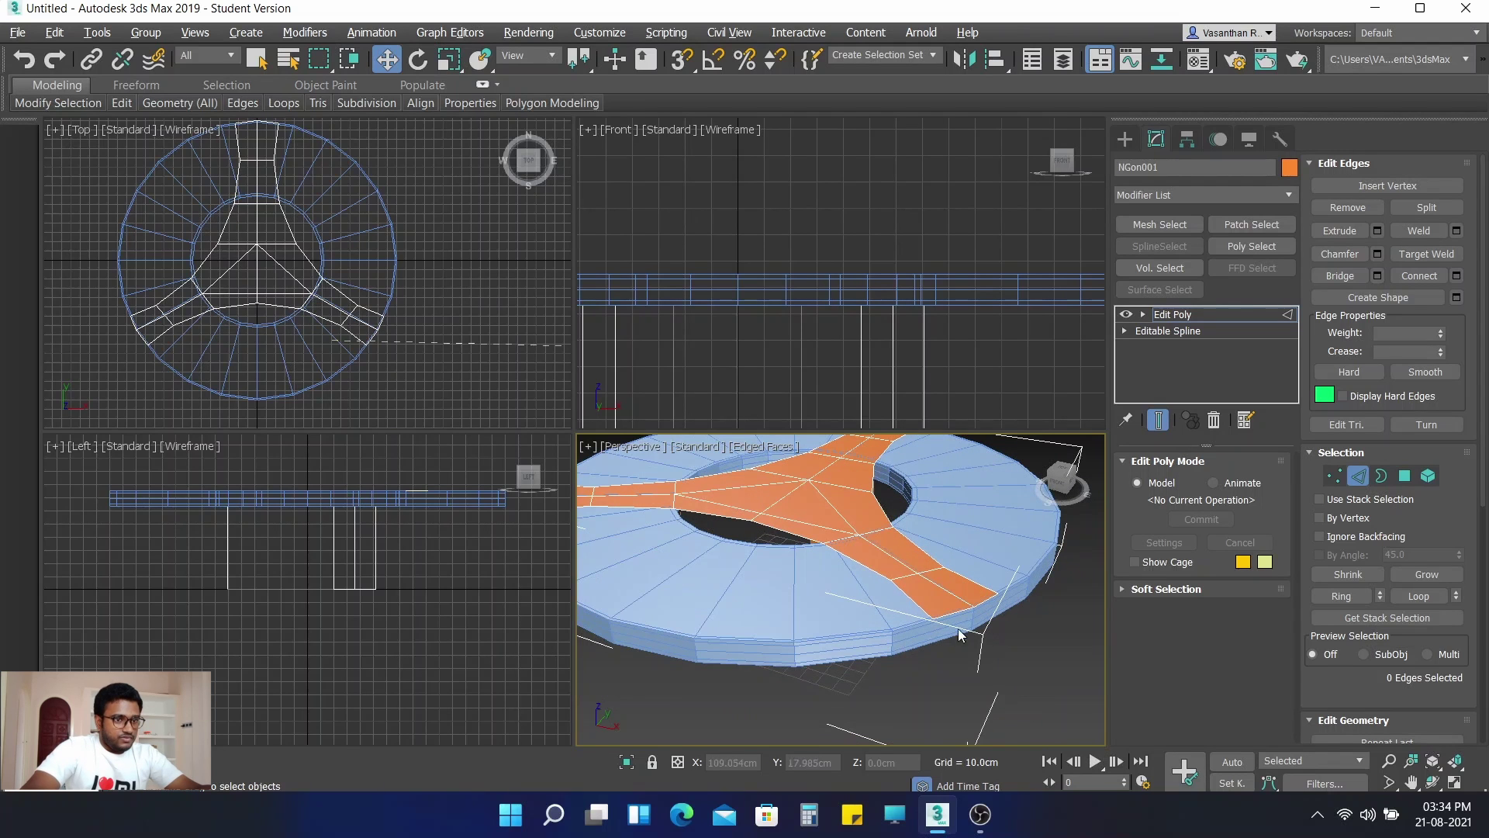
pyautogui.click(1064, 599)
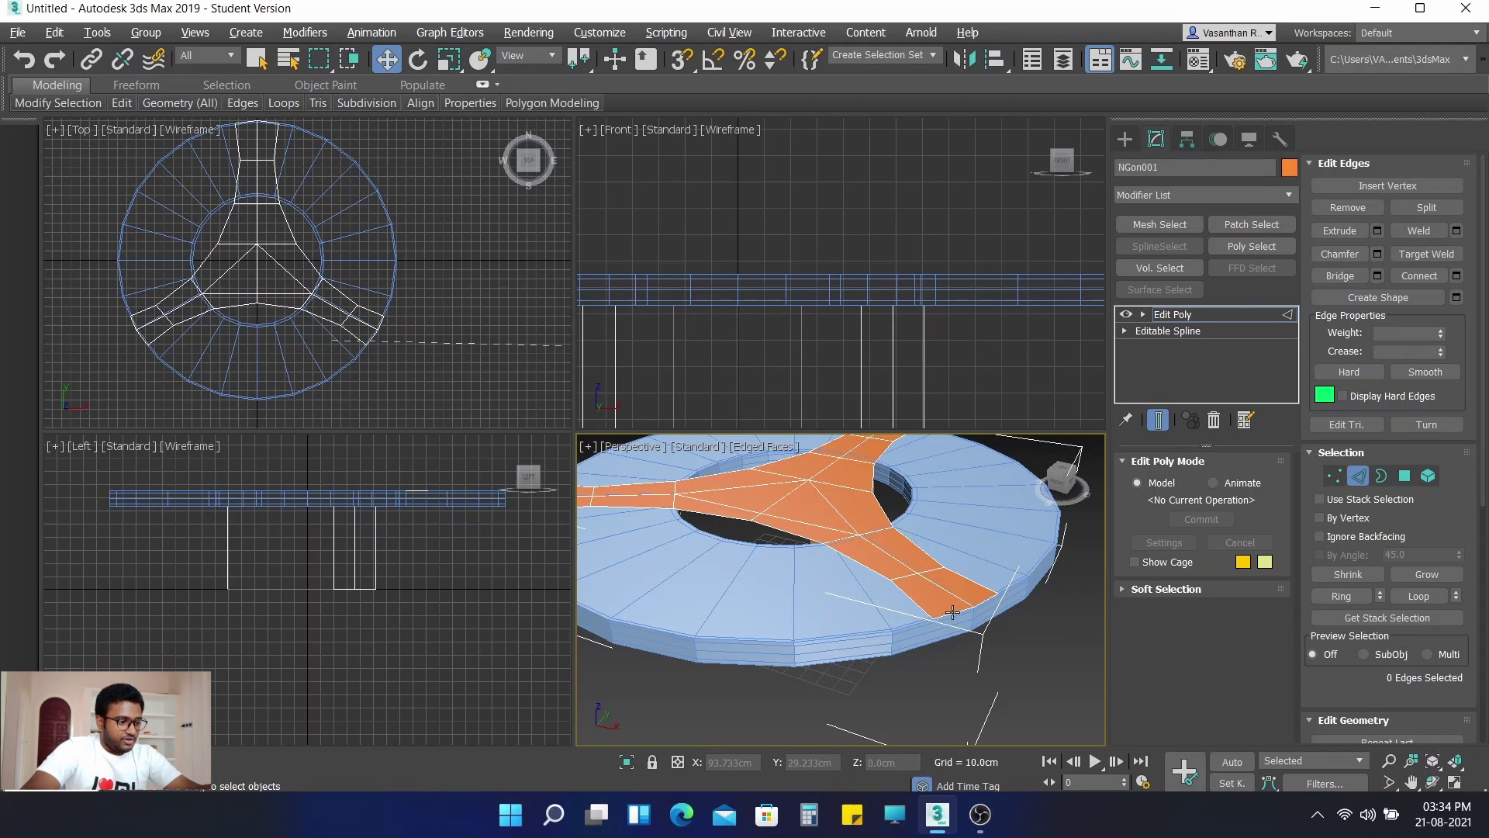
pyautogui.scroll(2, 950, 613)
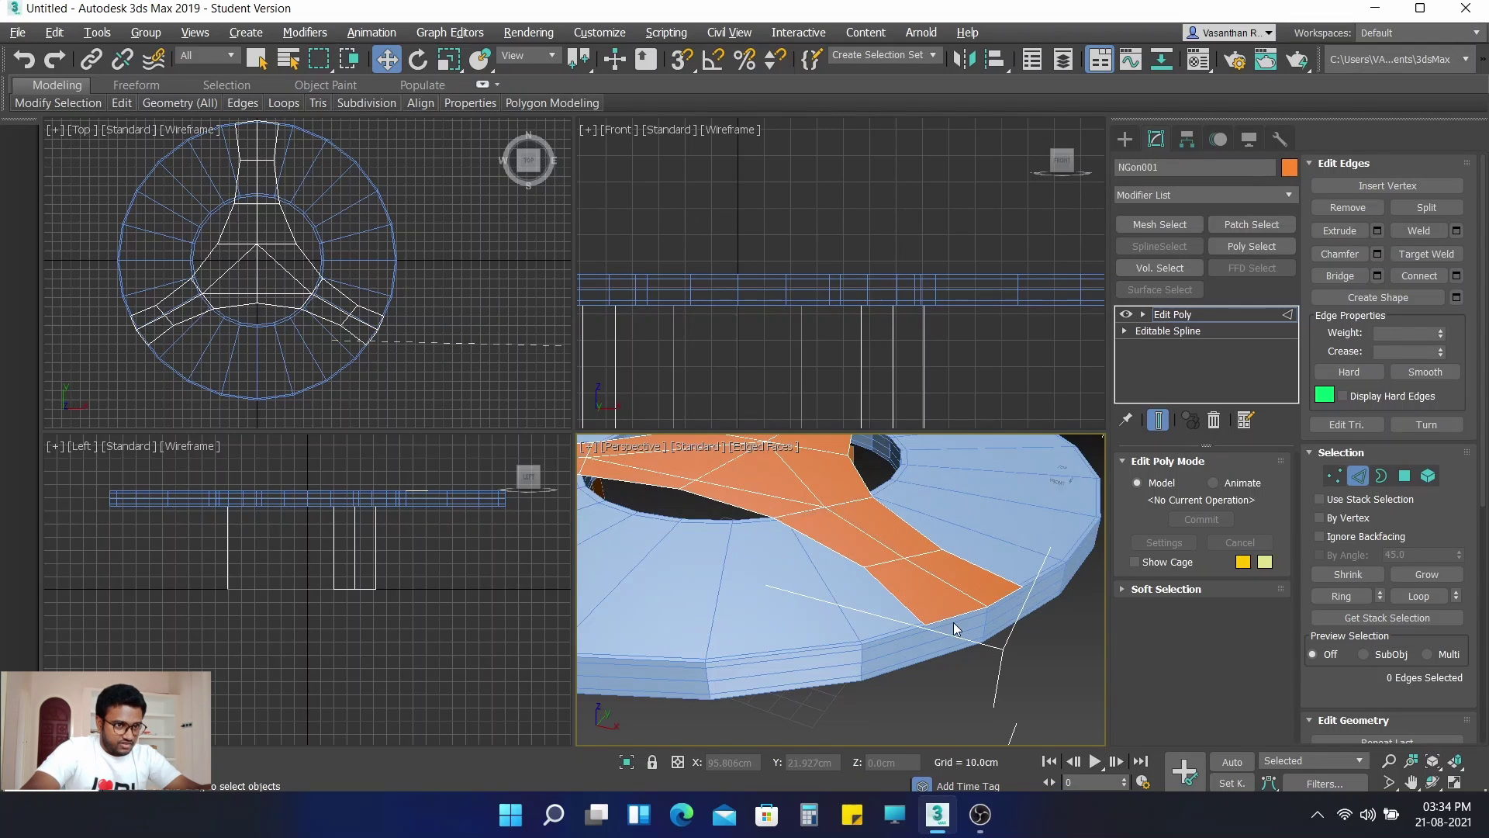
pyautogui.click(953, 614)
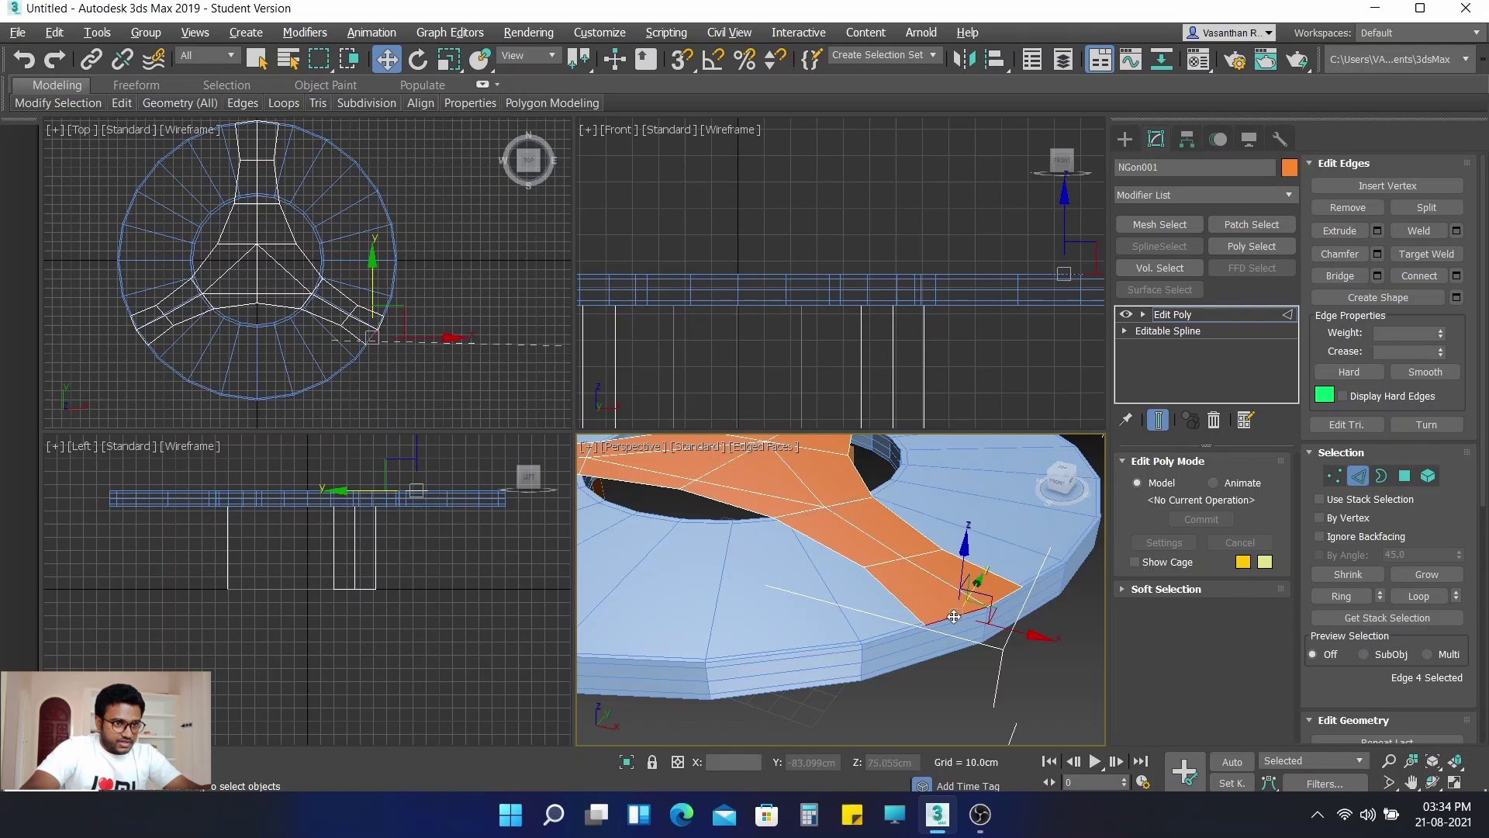
pyautogui.keyDown('ctrl'); pyautogui.click(1005, 598); pyautogui.keyUp('ctrl')
pyautogui.keyDown('alt'); pyautogui.moveTo(1007, 510); pyautogui.dragTo(943, 536, button='middle'); pyautogui.keyUp('alt')
pyautogui.scroll(6, 915, 520)
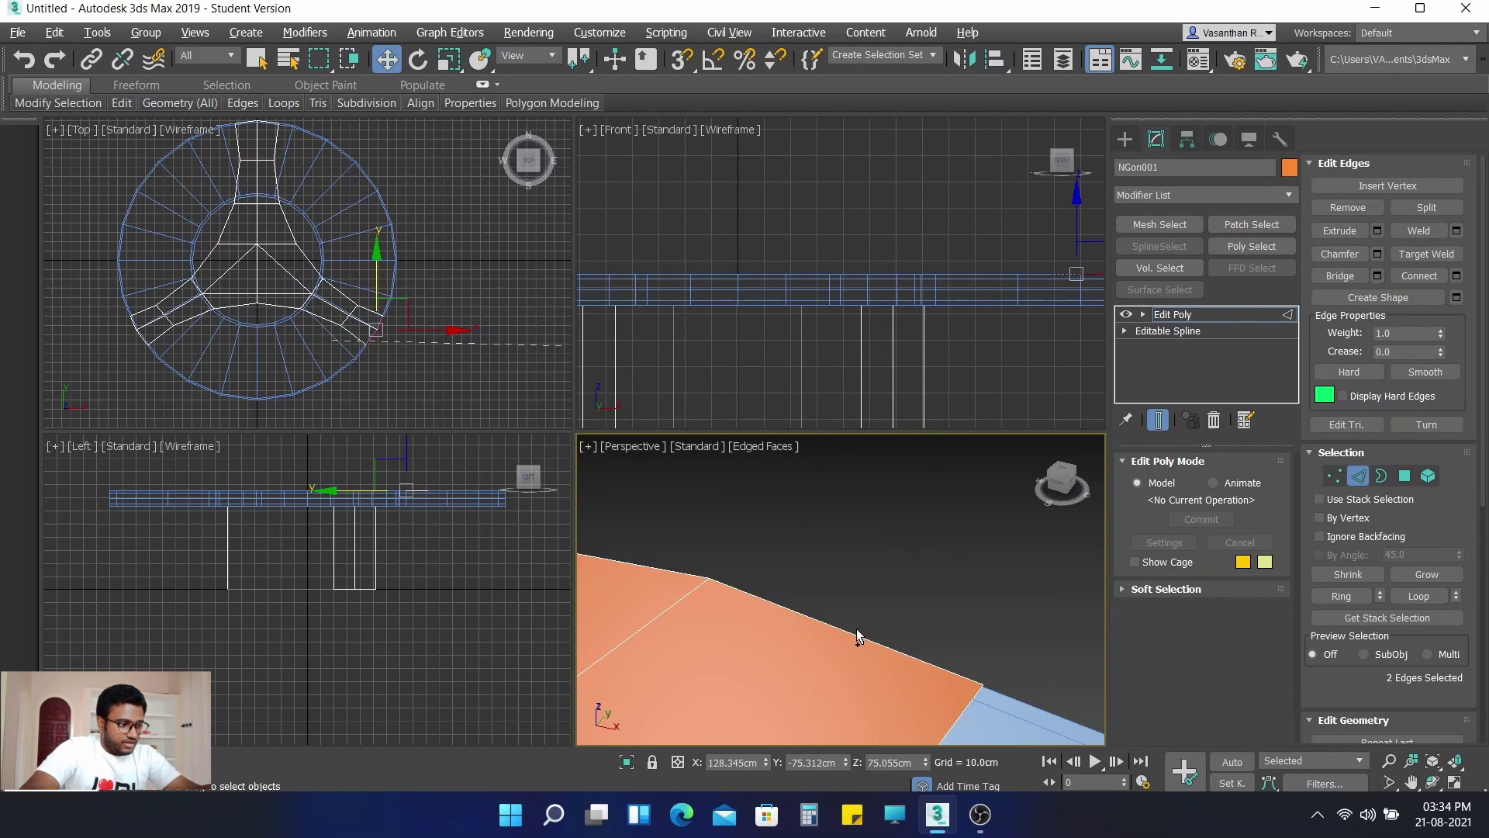
pyautogui.keyDown('ctrl'); pyautogui.click(855, 635); pyautogui.keyUp('ctrl')
pyautogui.keyDown('ctrl'); pyautogui.click(651, 568); pyautogui.keyUp('ctrl')
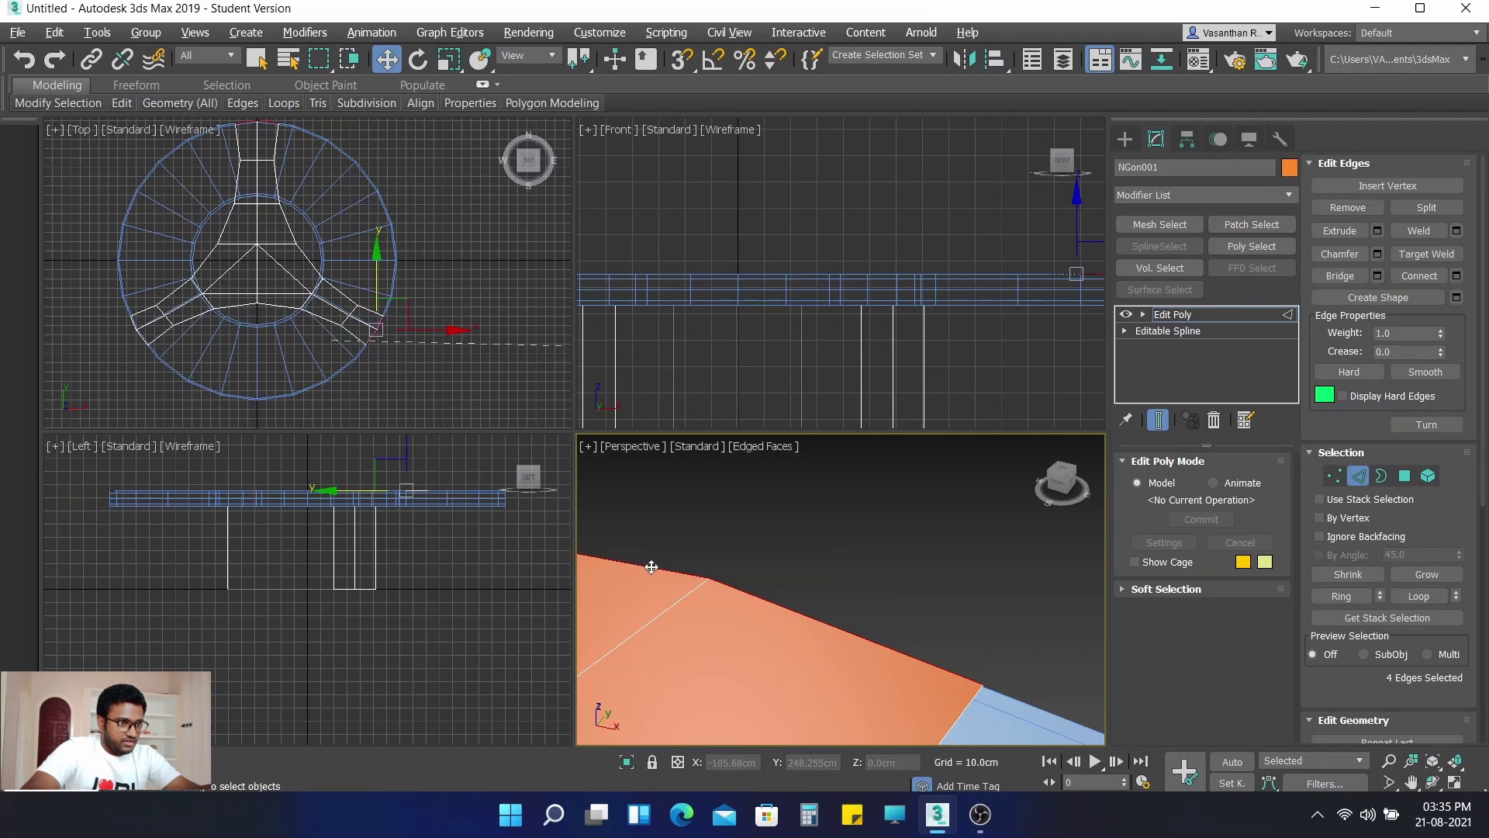
# Step: Add the two outer end edges of the upper plate's remaining arm to the edge selection
pyautogui.scroll(-3, 728, 643)
pyautogui.moveTo(727, 644); pyautogui.dragTo(874, 541, button='middle')
pyautogui.scroll(-5, 874, 541)
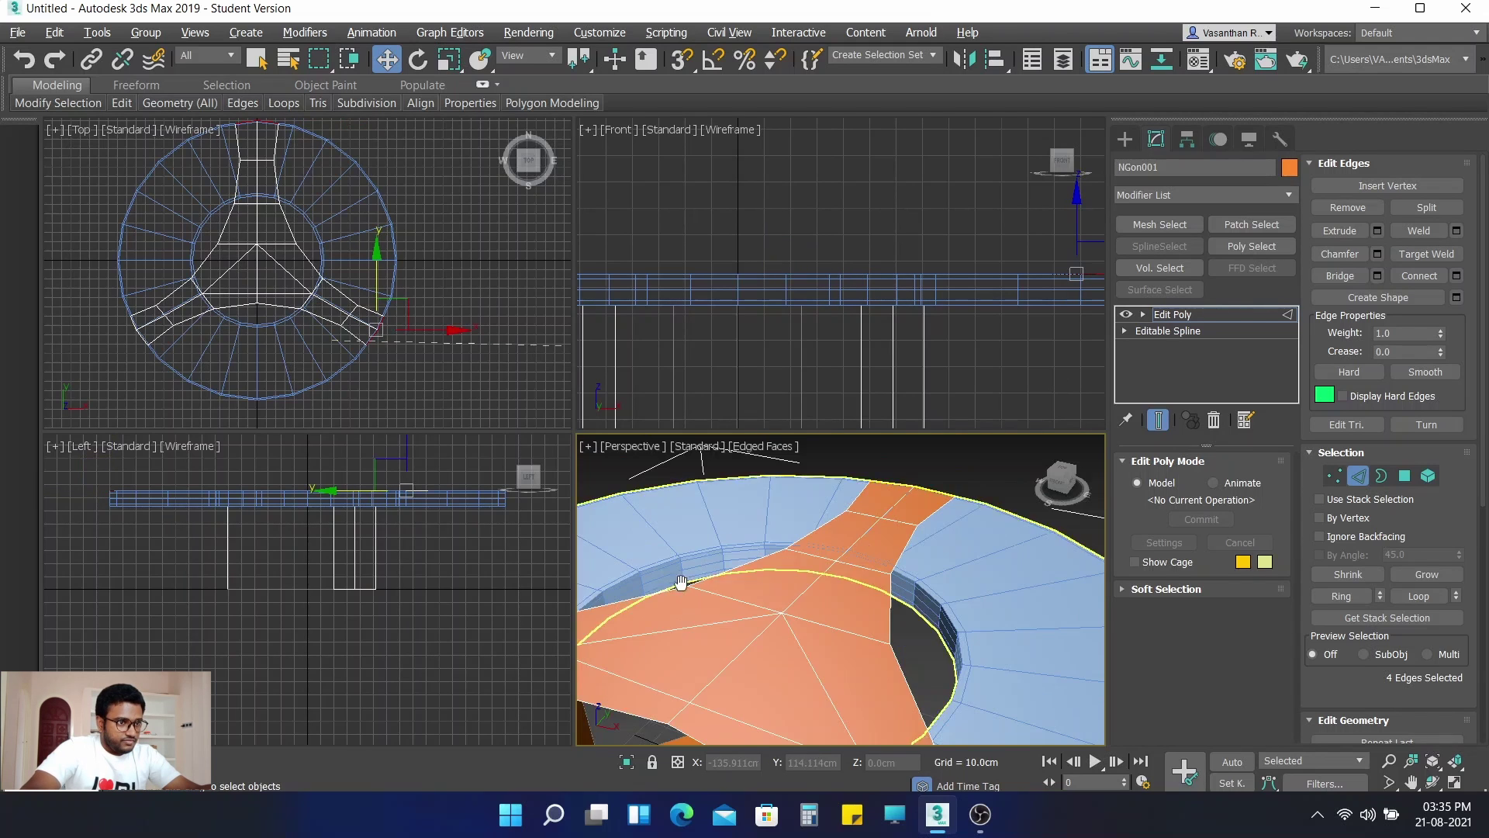
pyautogui.moveTo(681, 583); pyautogui.dragTo(982, 509, button='middle')
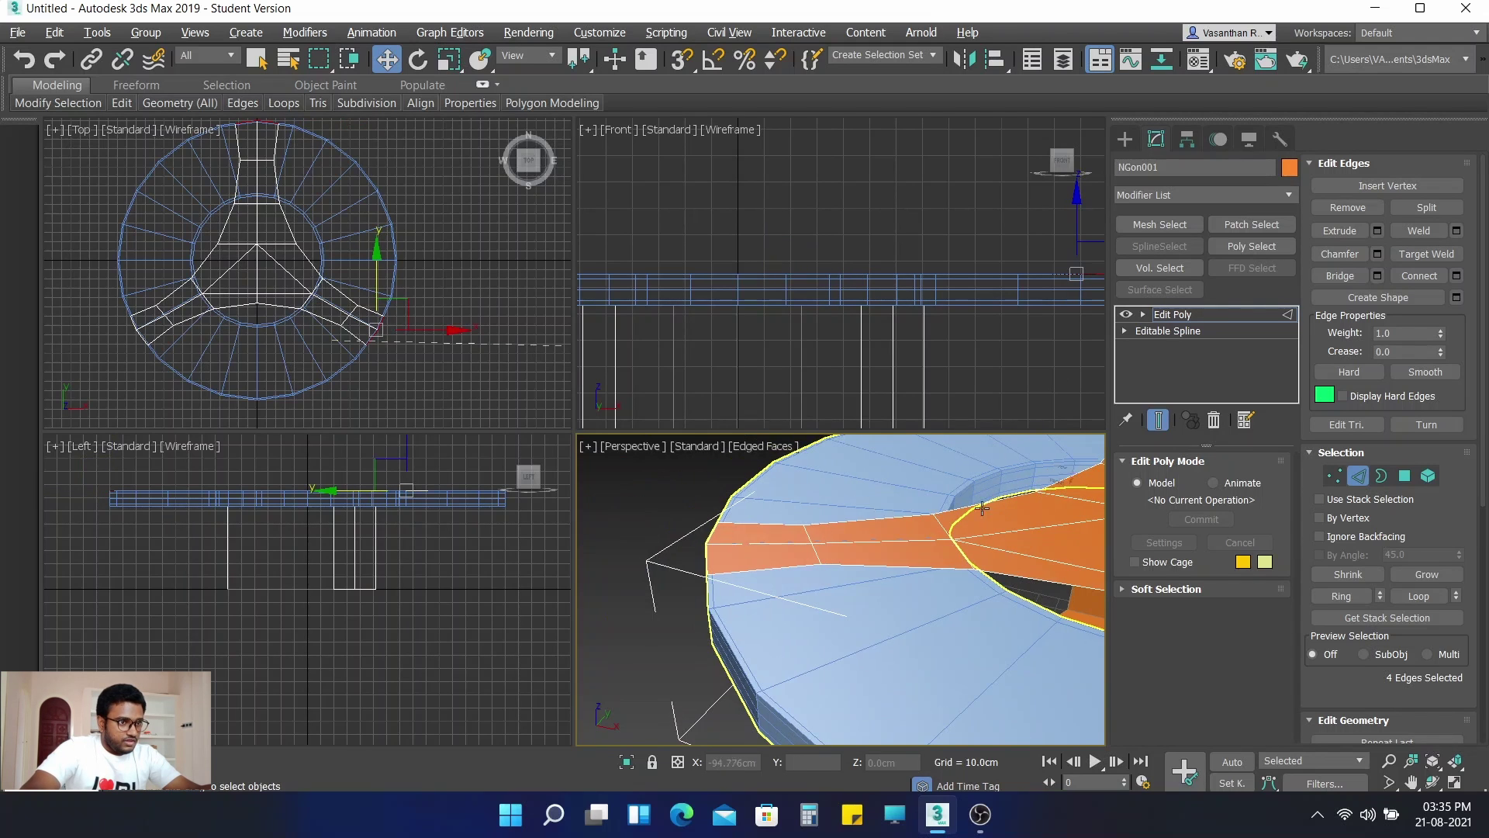
pyautogui.keyDown('ctrl'); pyautogui.click(706, 558); pyautogui.keyUp('ctrl')
pyautogui.scroll(5, 702, 550)
pyautogui.keyDown('ctrl'); pyautogui.click(698, 546); pyautogui.keyUp('ctrl')
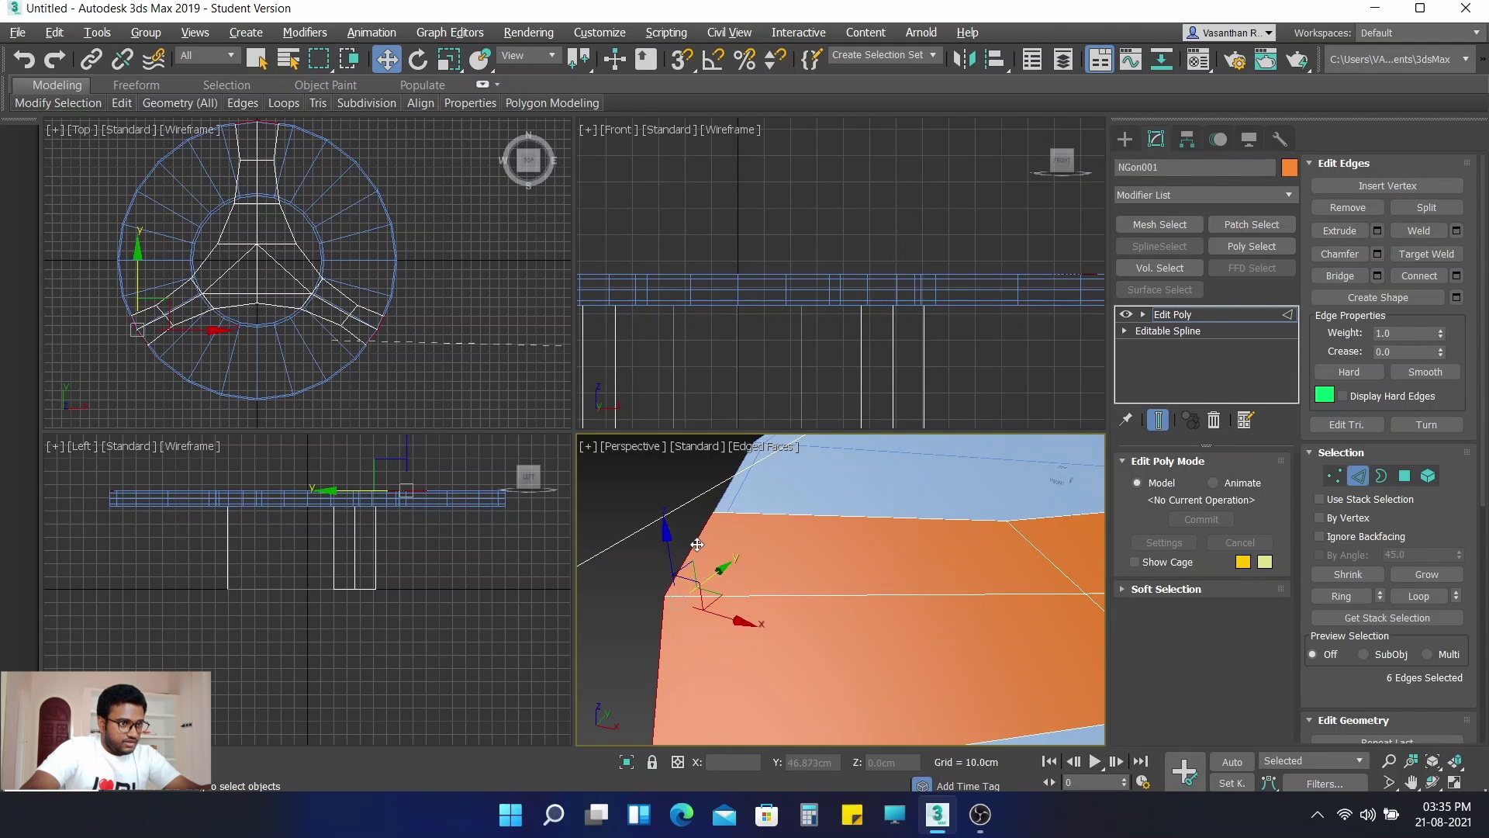
# Step: Extend the six selected rim edges downward about 12.3 cm as new faces covering the ring's thickness, and clear the selection
pyautogui.scroll(-6, 820, 556)
pyautogui.moveTo(928, 575); pyautogui.dragTo(797, 543, button='middle')
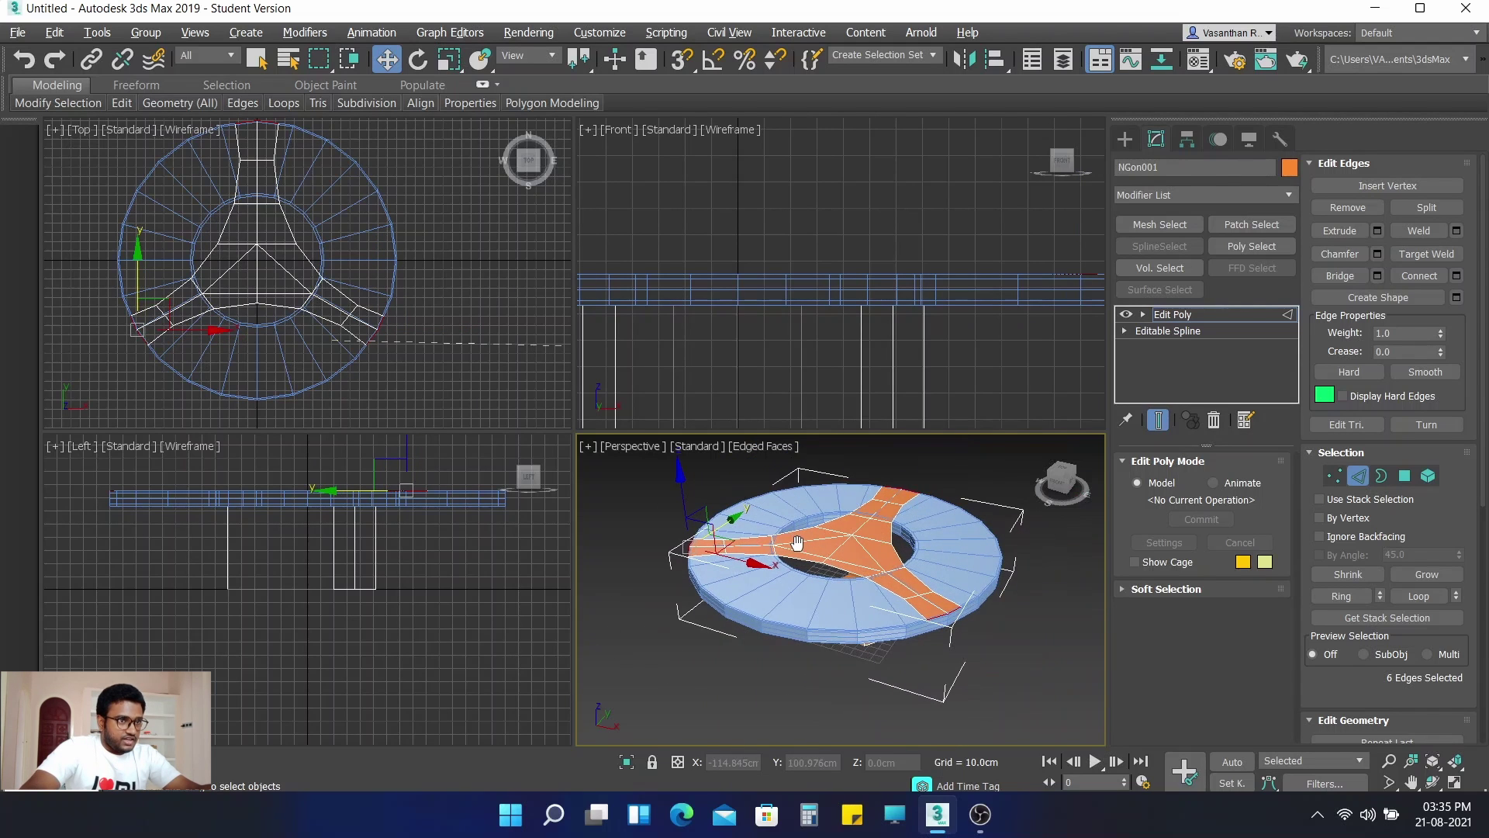
pyautogui.scroll(-5, 818, 326)
pyautogui.moveTo(767, 288); pyautogui.dragTo(775, 229, button='middle')
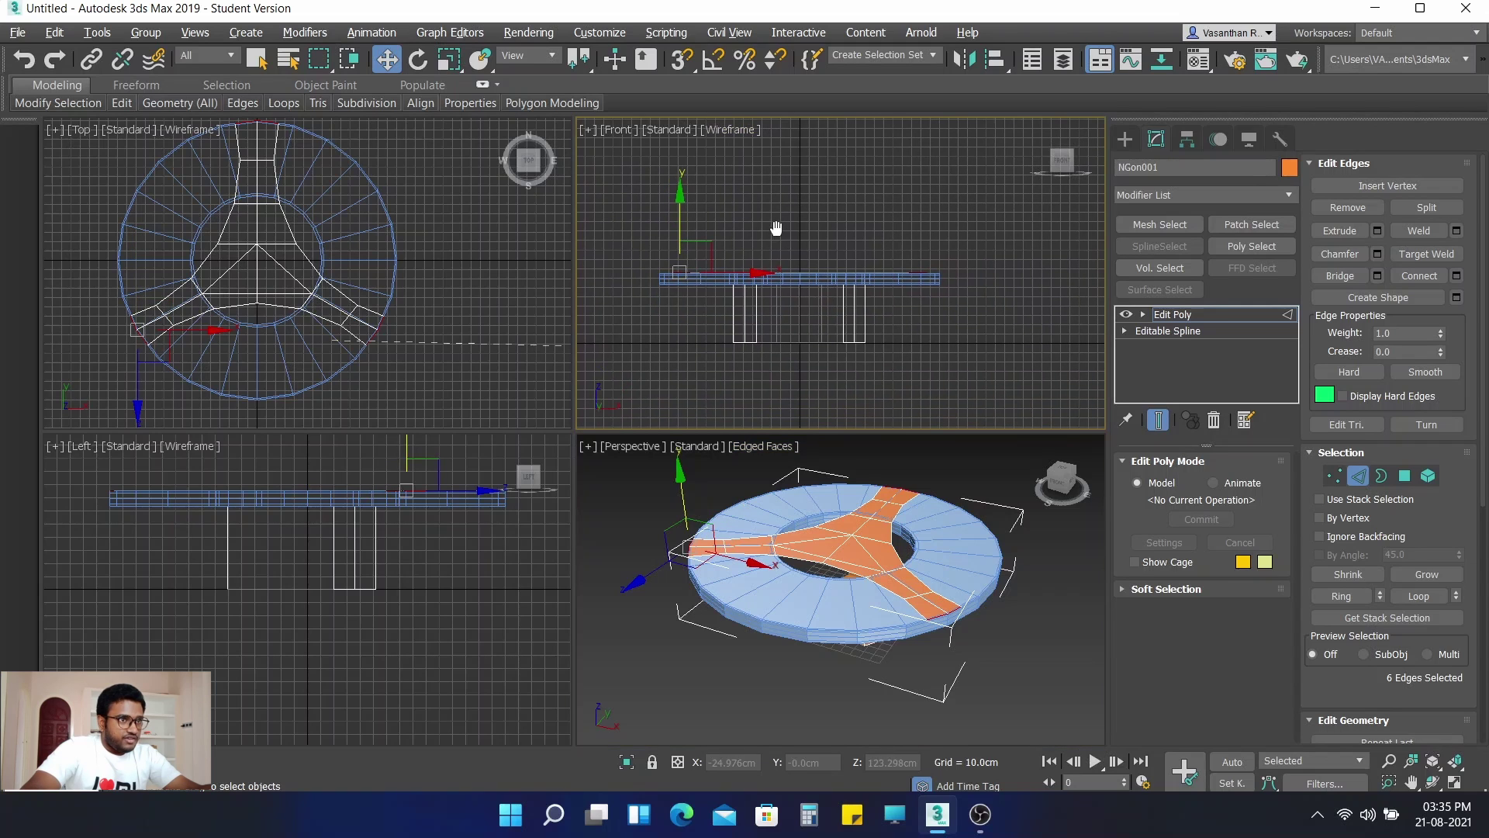
pyautogui.scroll(2, 679, 187)
pyautogui.scroll(2, 718, 242)
pyautogui.scroll(2, 718, 247)
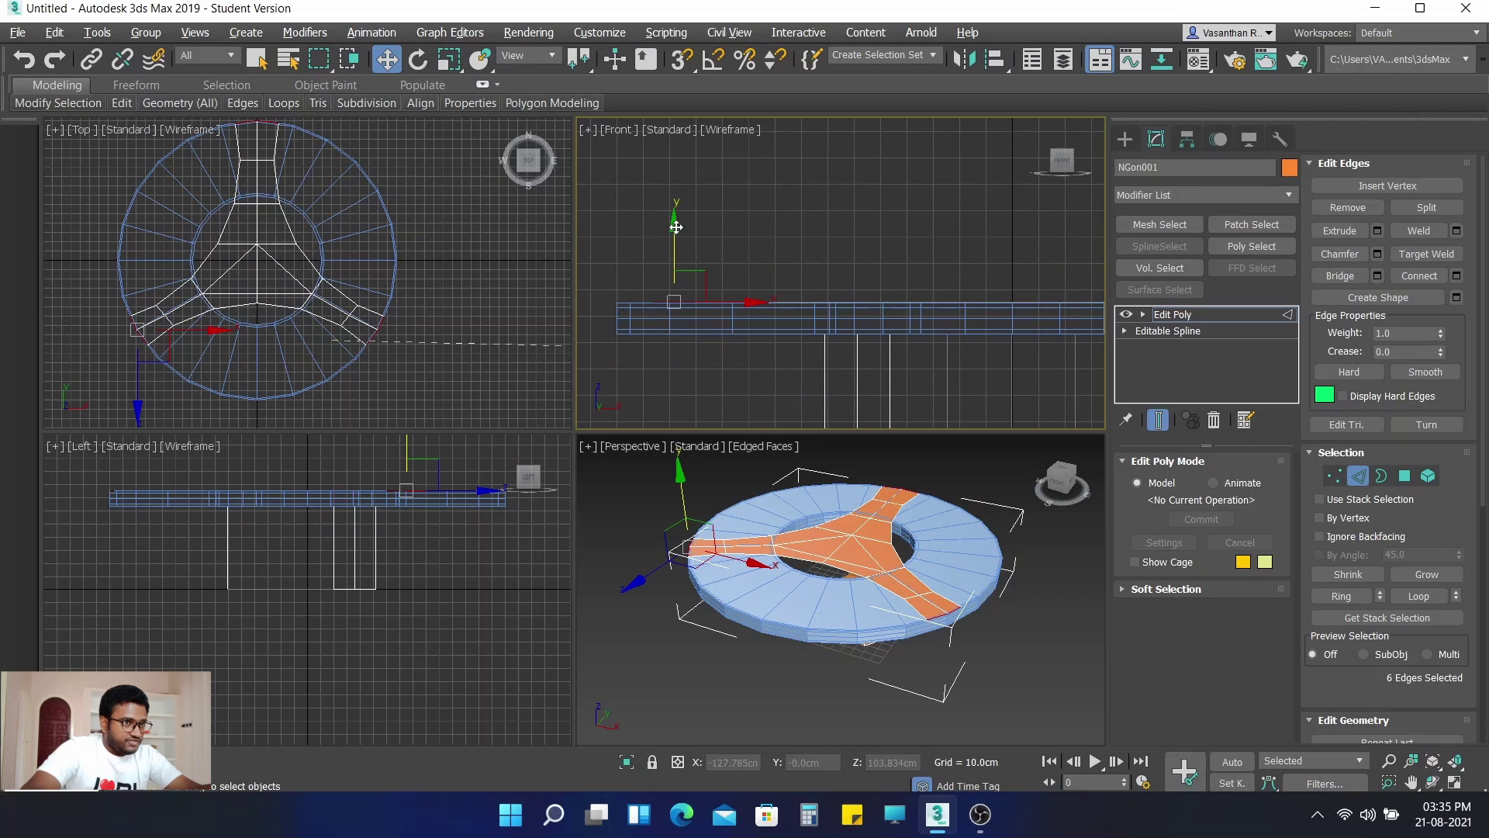
pyautogui.moveTo(673, 227); pyautogui.dragTo(671, 259)
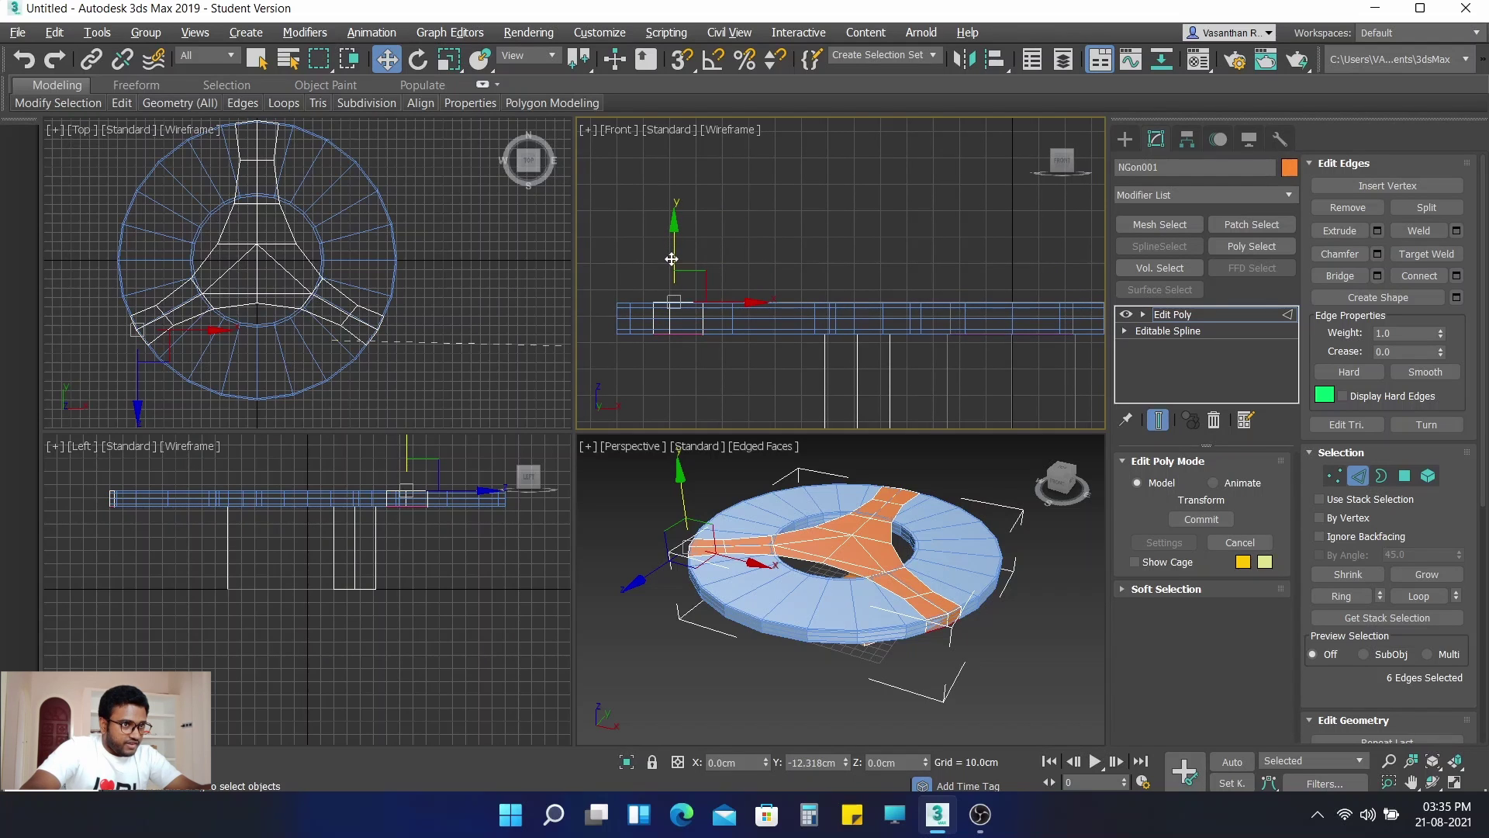
pyautogui.moveTo(663, 257); pyautogui.dragTo(655, 256)
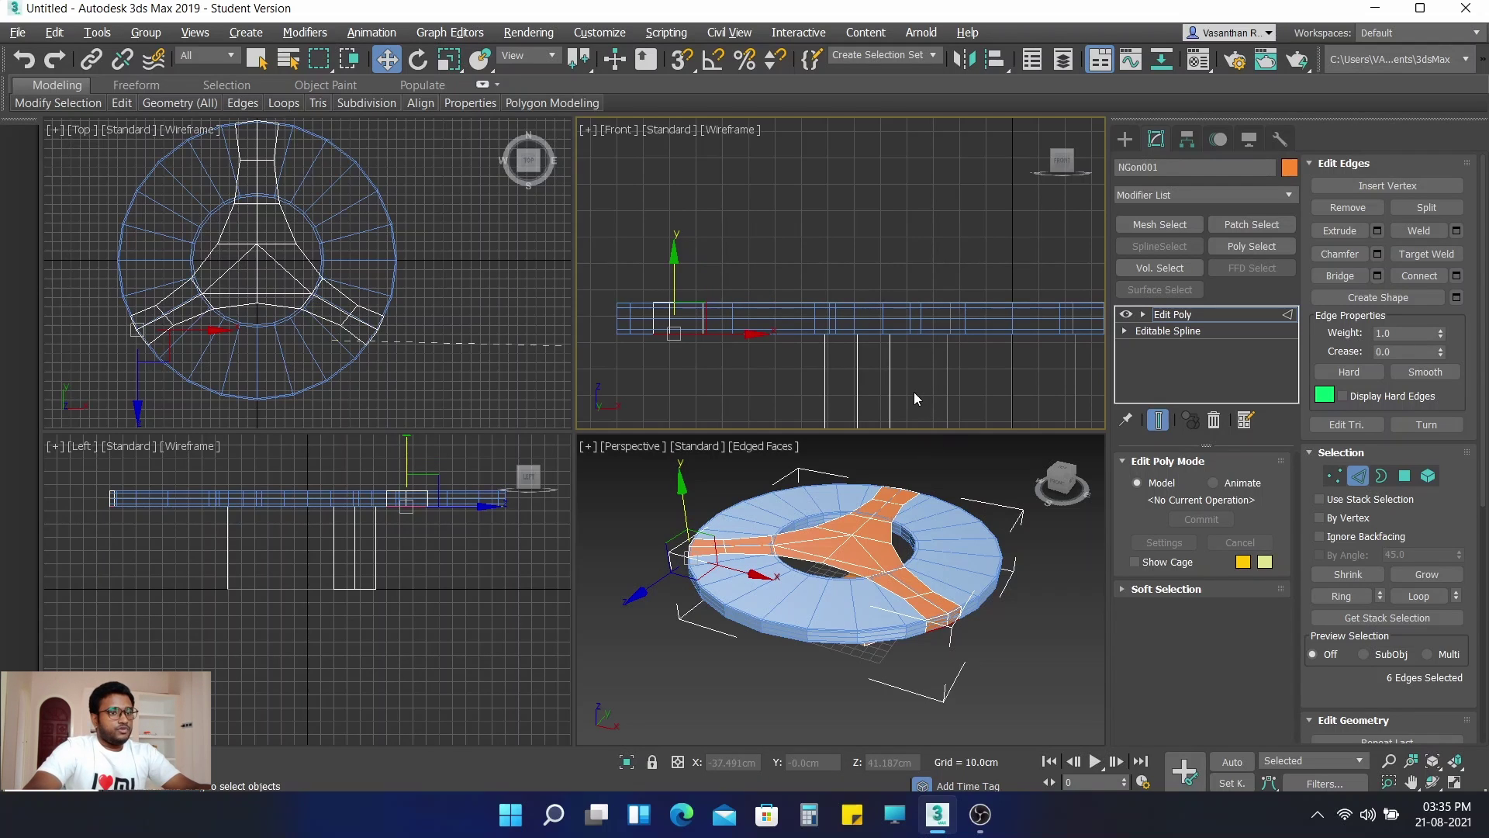
pyautogui.click(1060, 648)
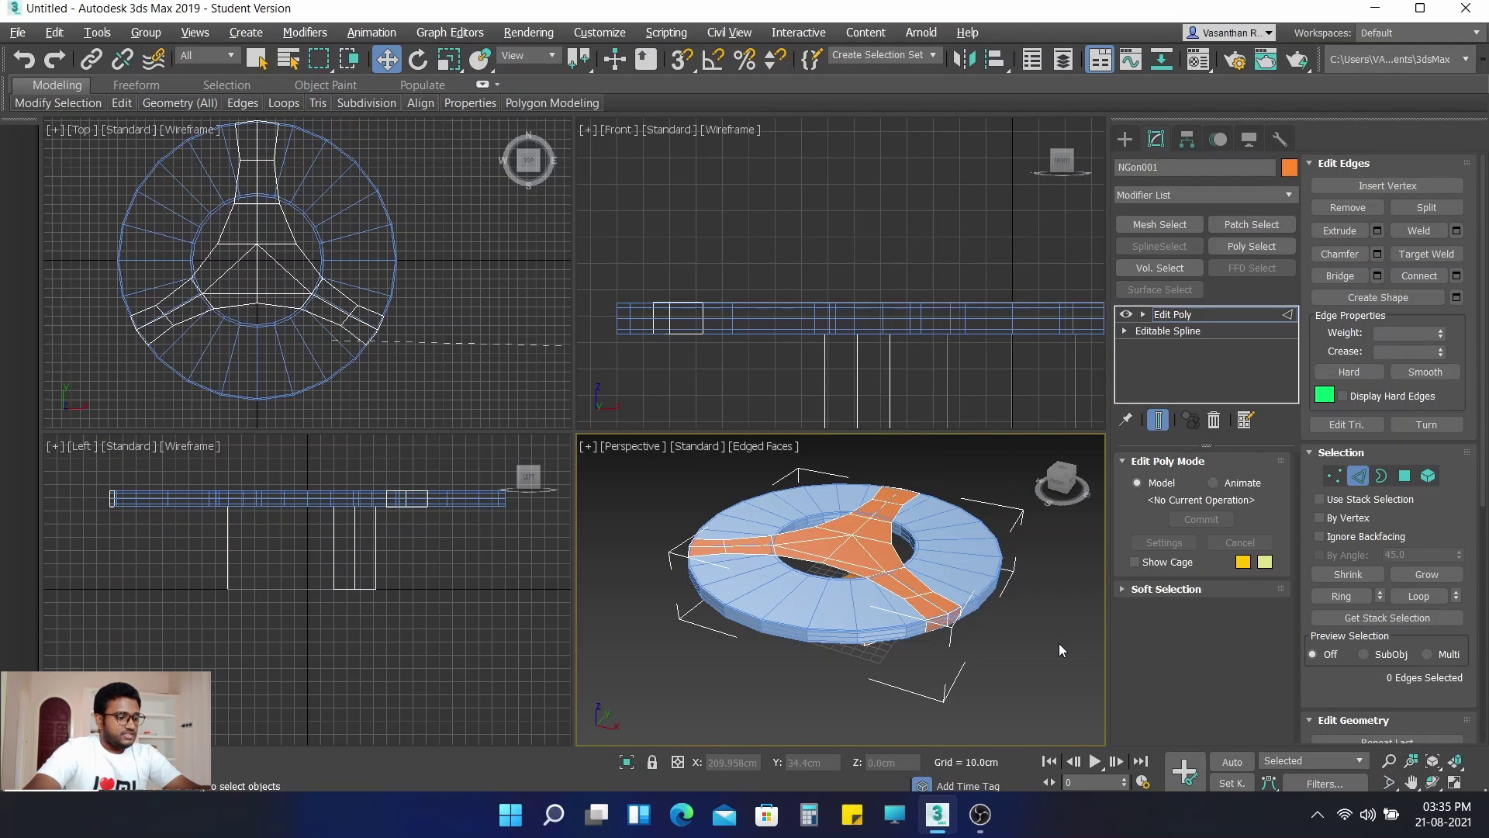
pyautogui.hotkey('alt', 'w')
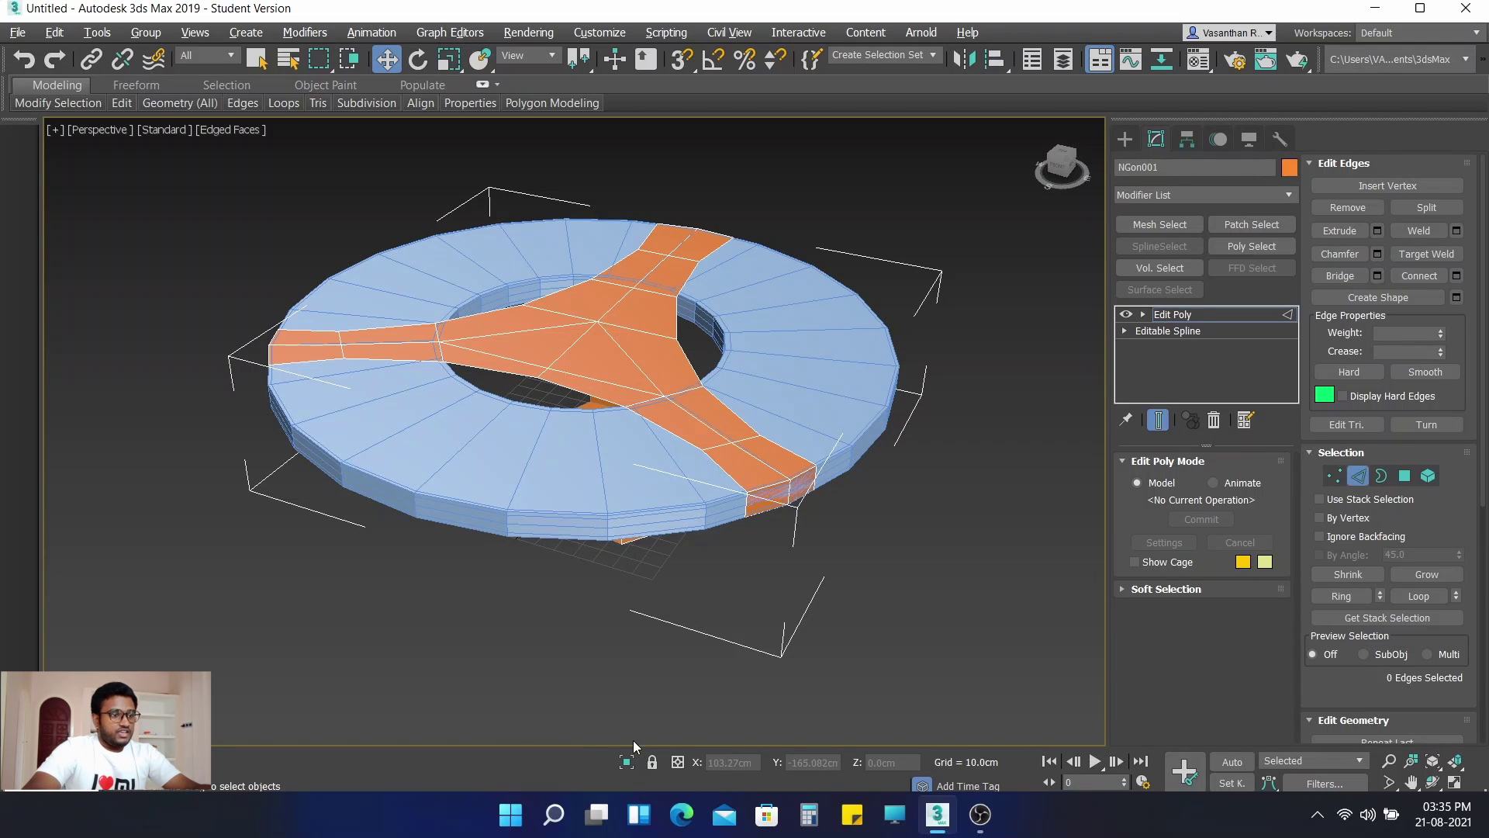
# Step: Leave edge editing and isolate the orange three-armed object so the blue ring is hidden
pyautogui.click(1357, 475)
pyautogui.click(945, 571)
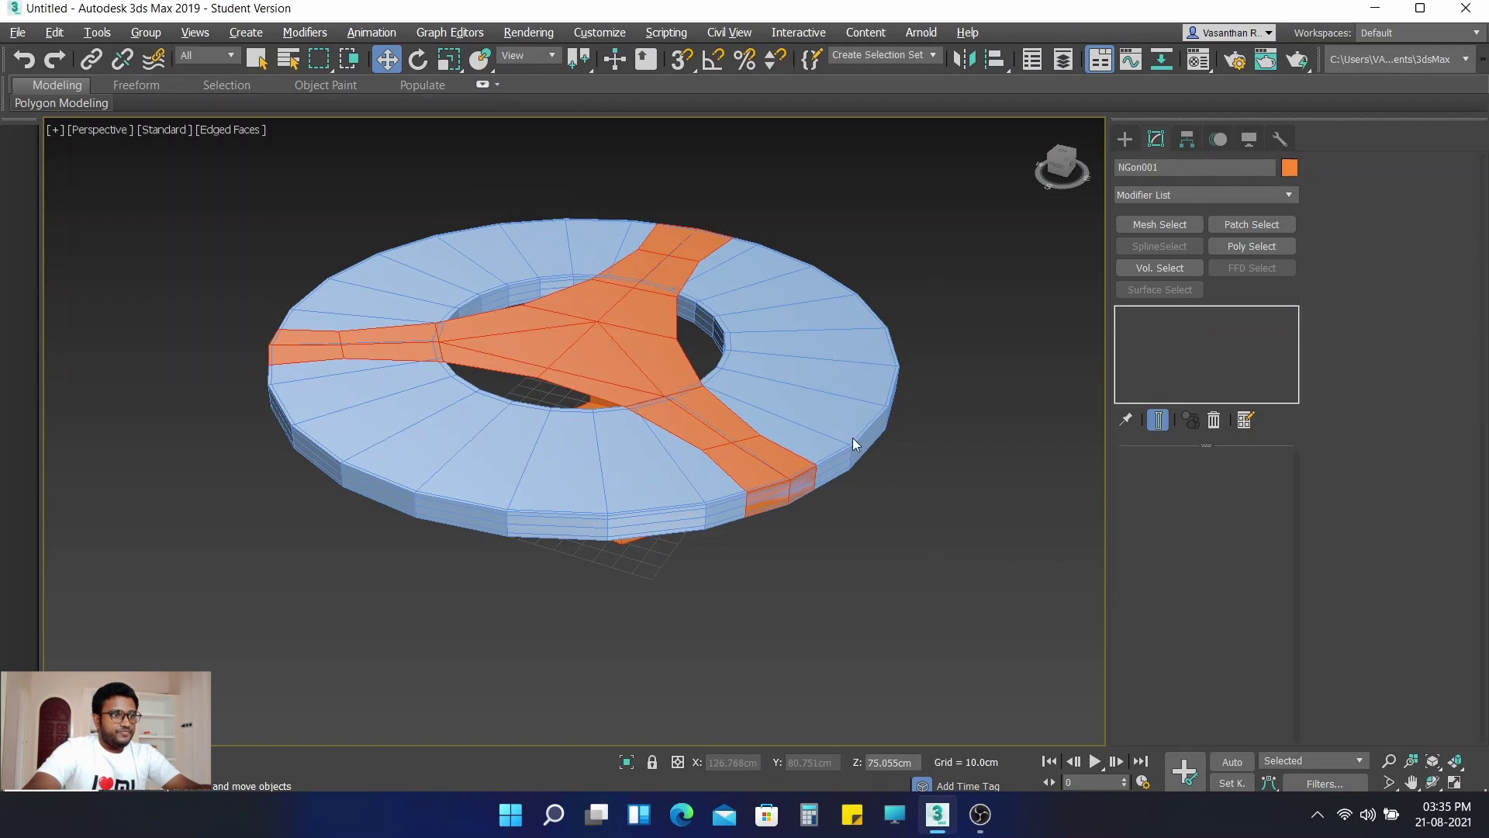
pyautogui.click(602, 372)
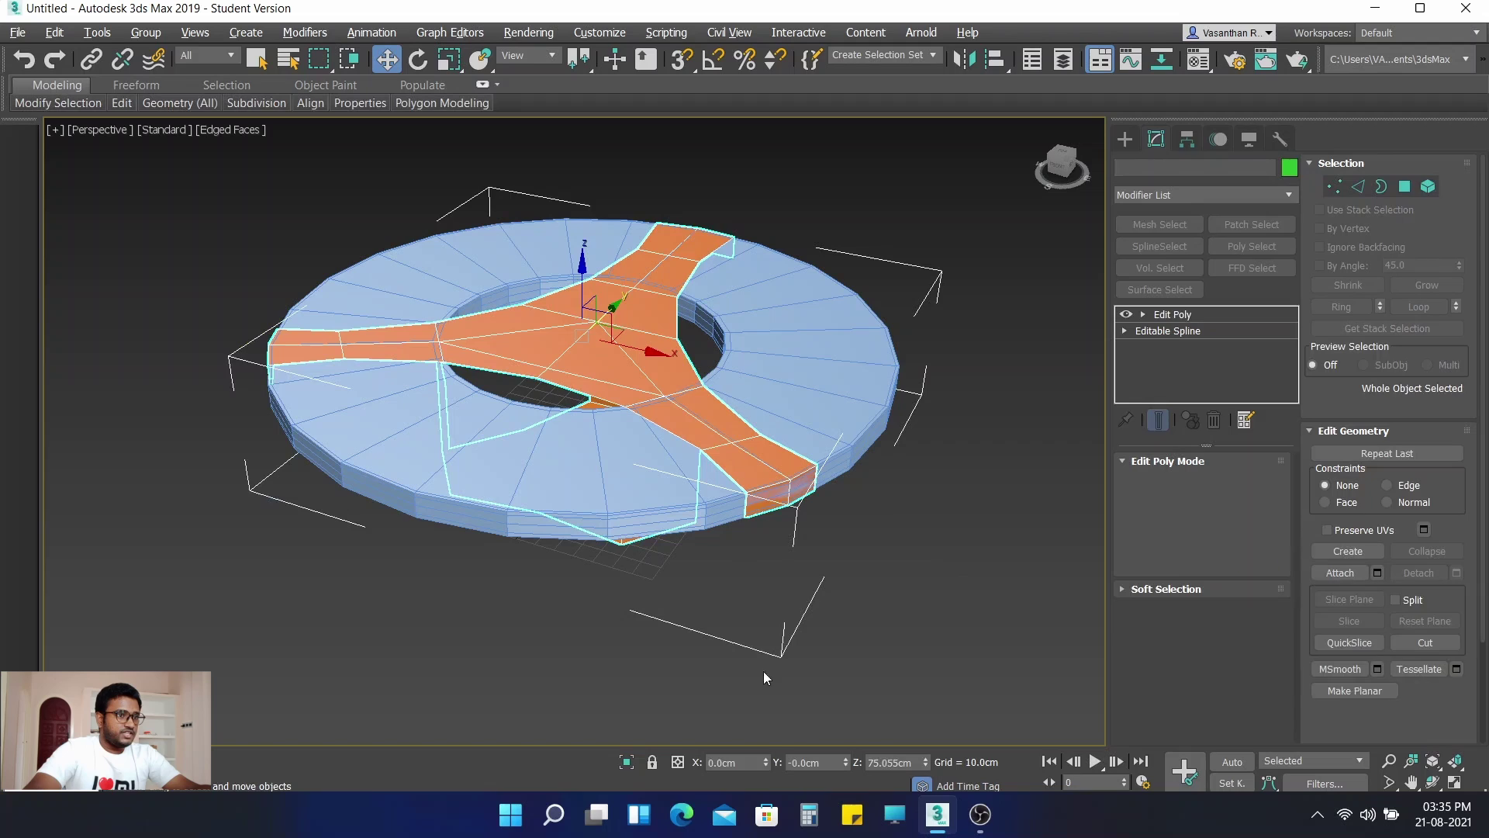
pyautogui.click(627, 762)
pyautogui.keyDown('alt'); pyautogui.moveTo(549, 660); pyautogui.dragTo(853, 606, button='middle'); pyautogui.keyUp('alt')
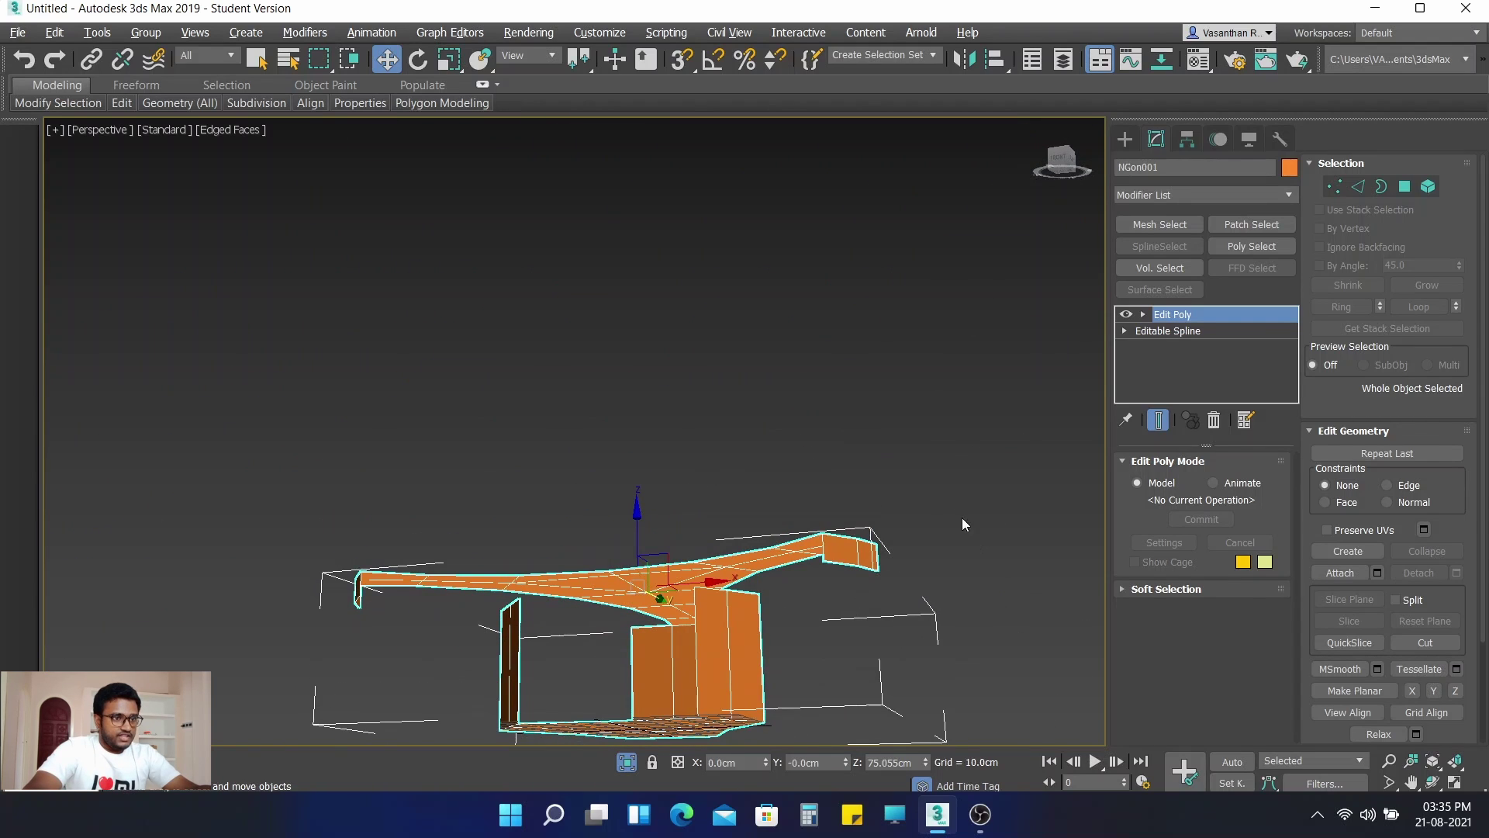
# Step: Bridge the two lower edges of one arm's outer end face to the two top edges of the leg wall beneath it
pyautogui.click(896, 522)
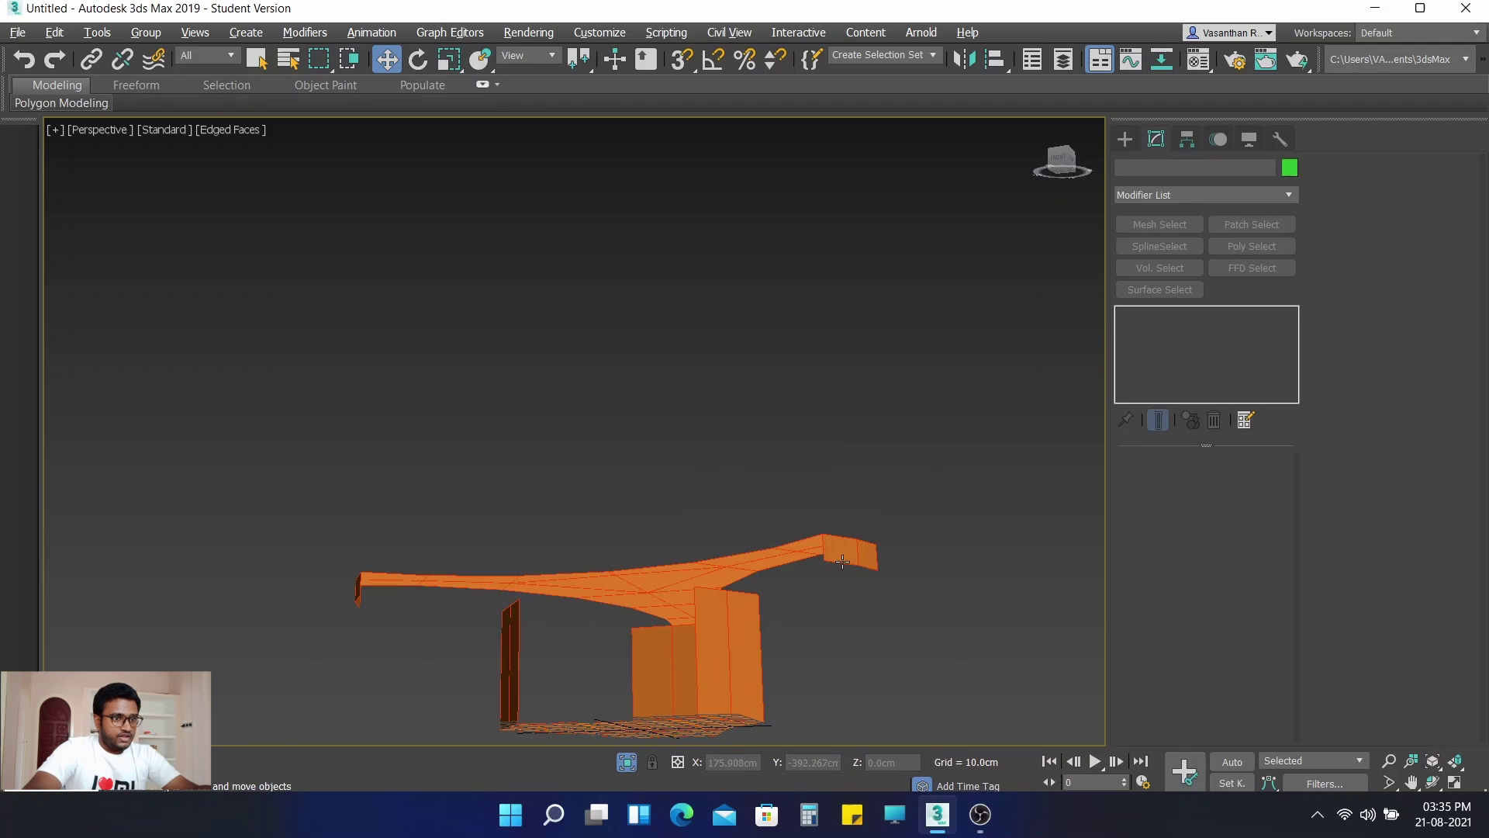
pyautogui.click(908, 584)
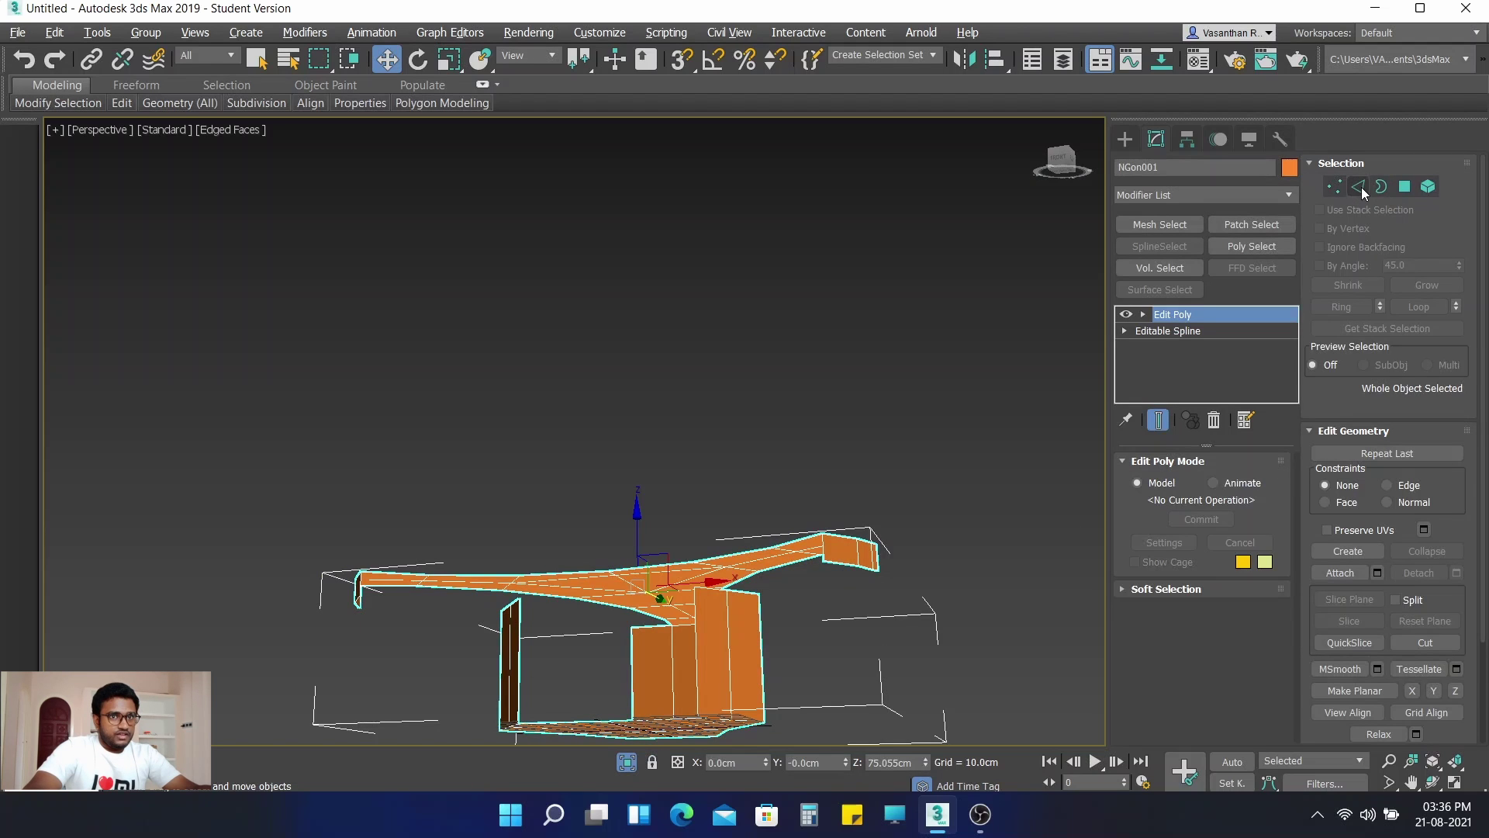
pyautogui.click(1358, 187)
pyautogui.scroll(4, 840, 580)
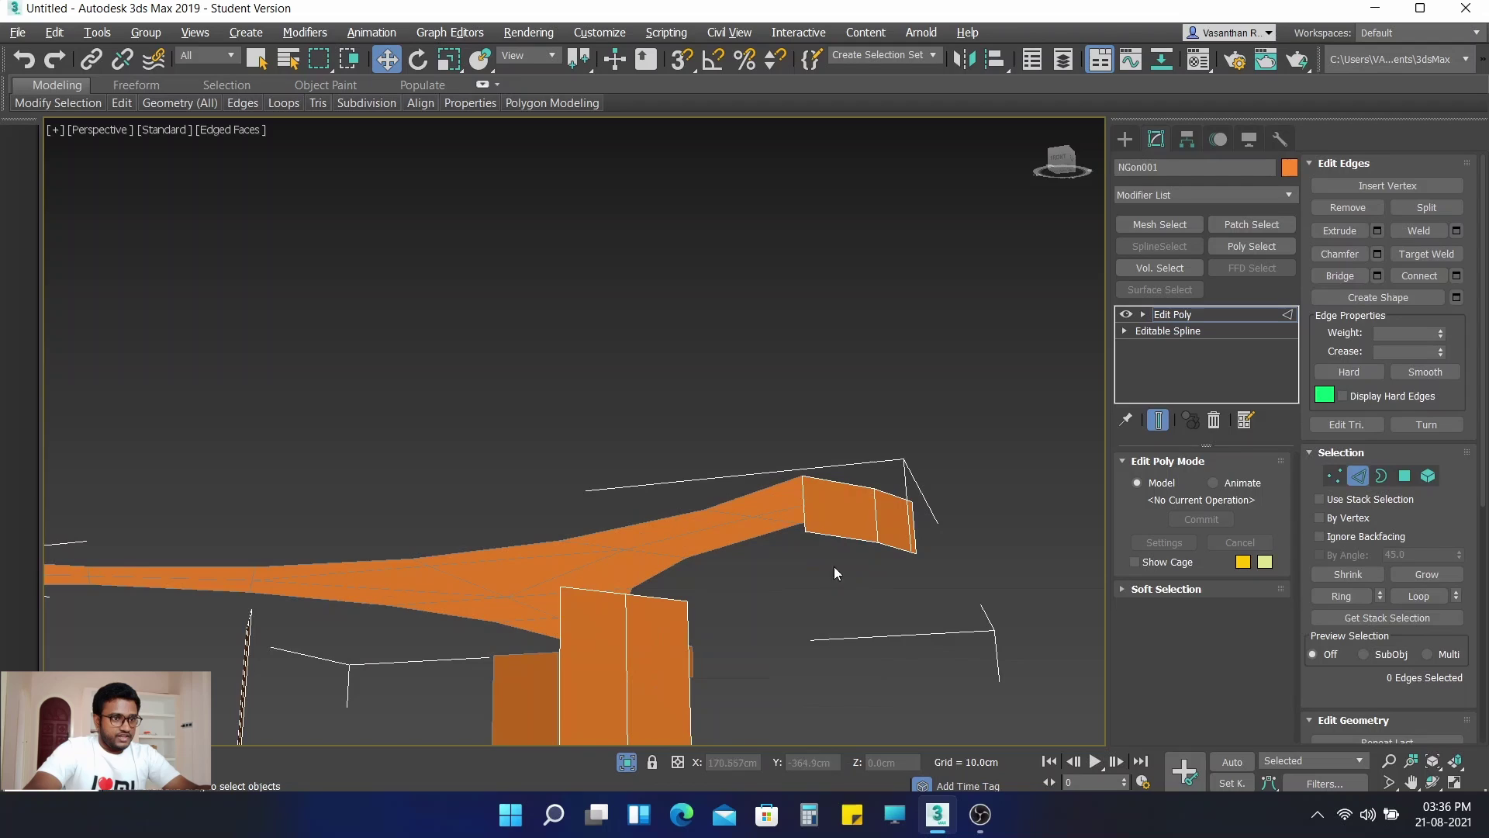
pyautogui.click(829, 535)
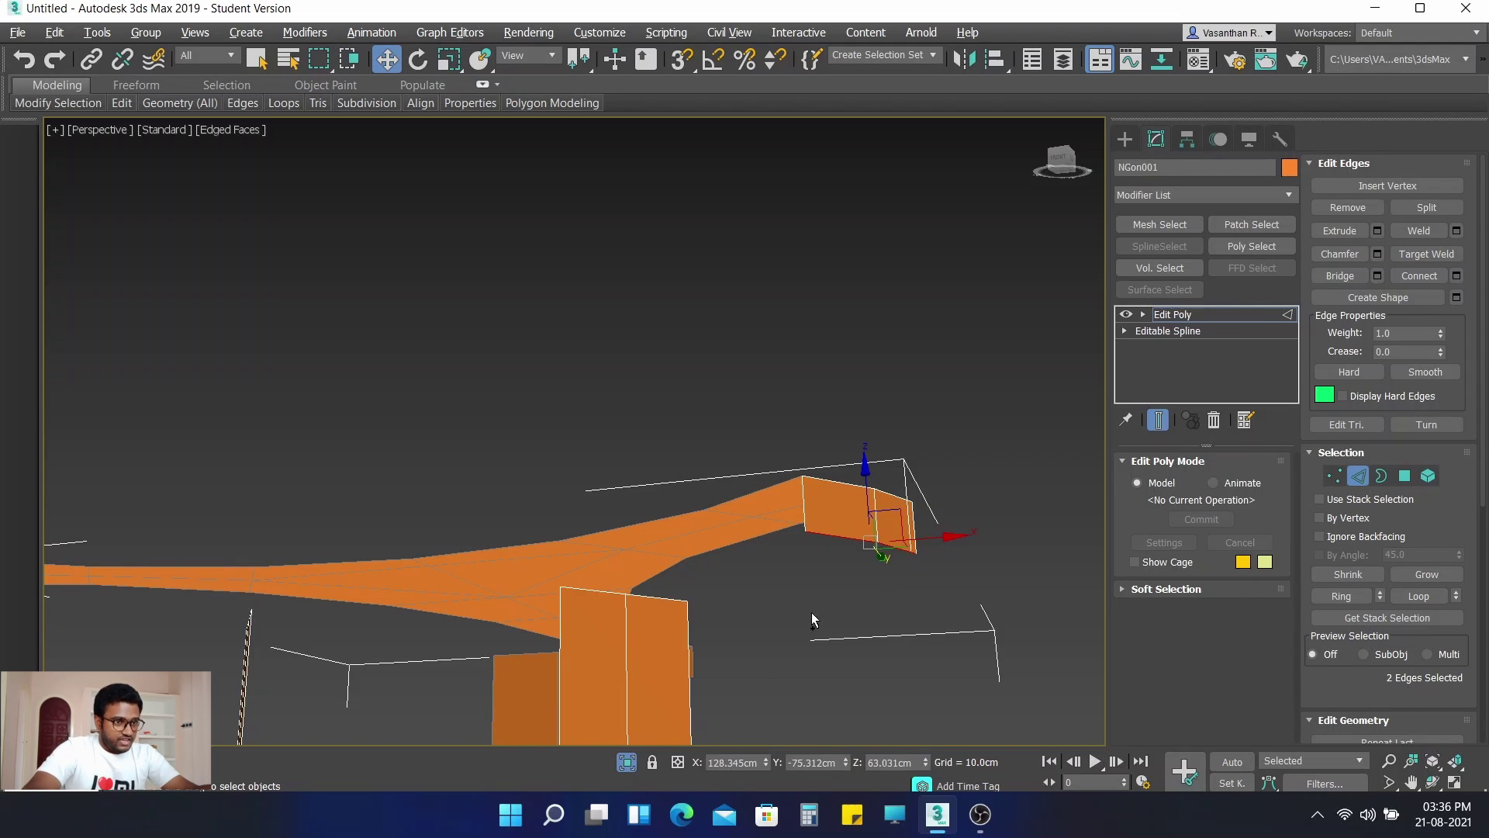
pyautogui.keyDown('ctrl'); pyautogui.click(605, 592); pyautogui.keyUp('ctrl')
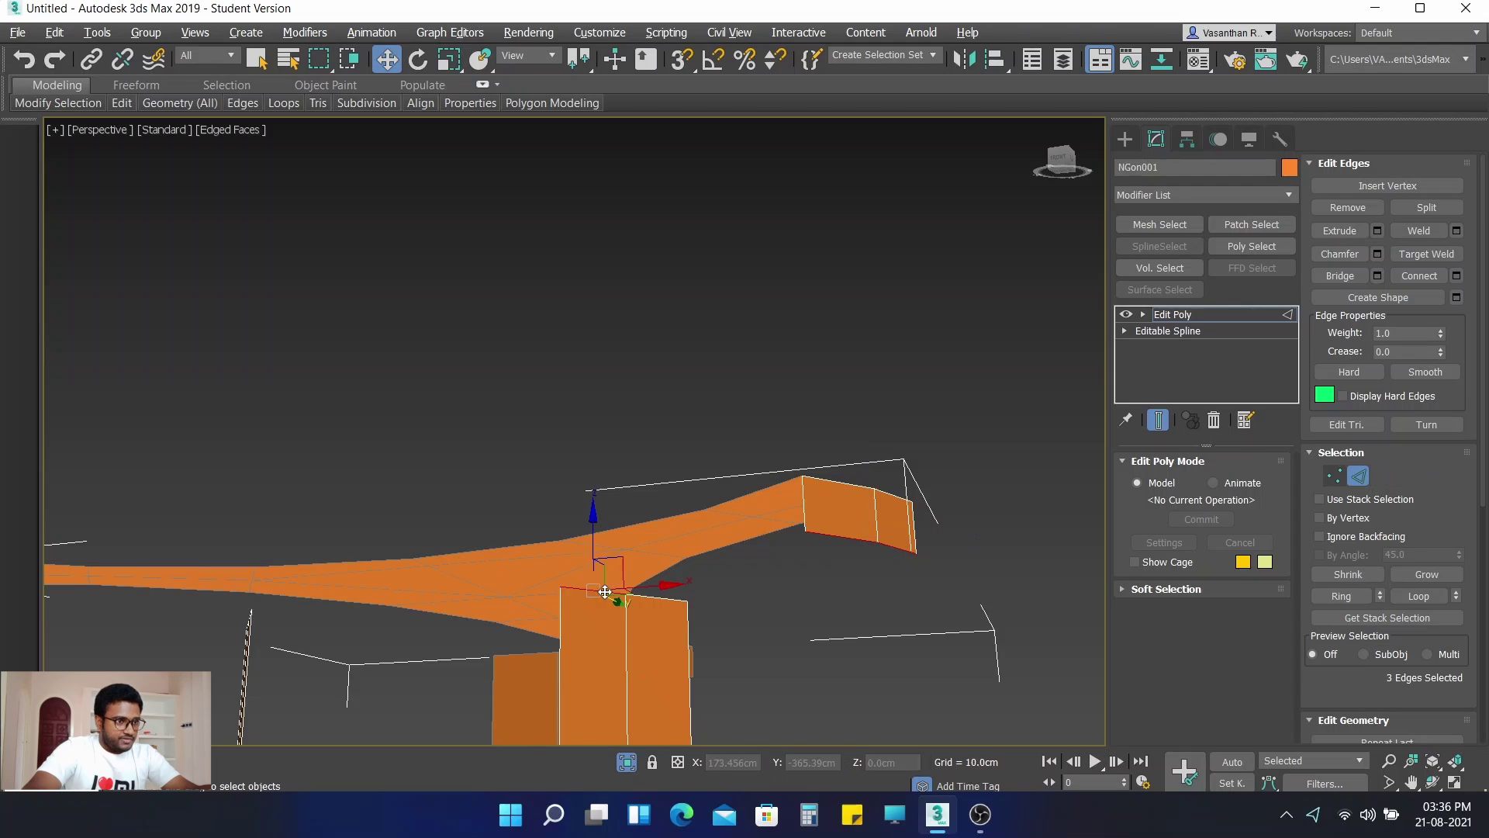
pyautogui.keyDown('ctrl'); pyautogui.click(660, 595); pyautogui.keyUp('ctrl')
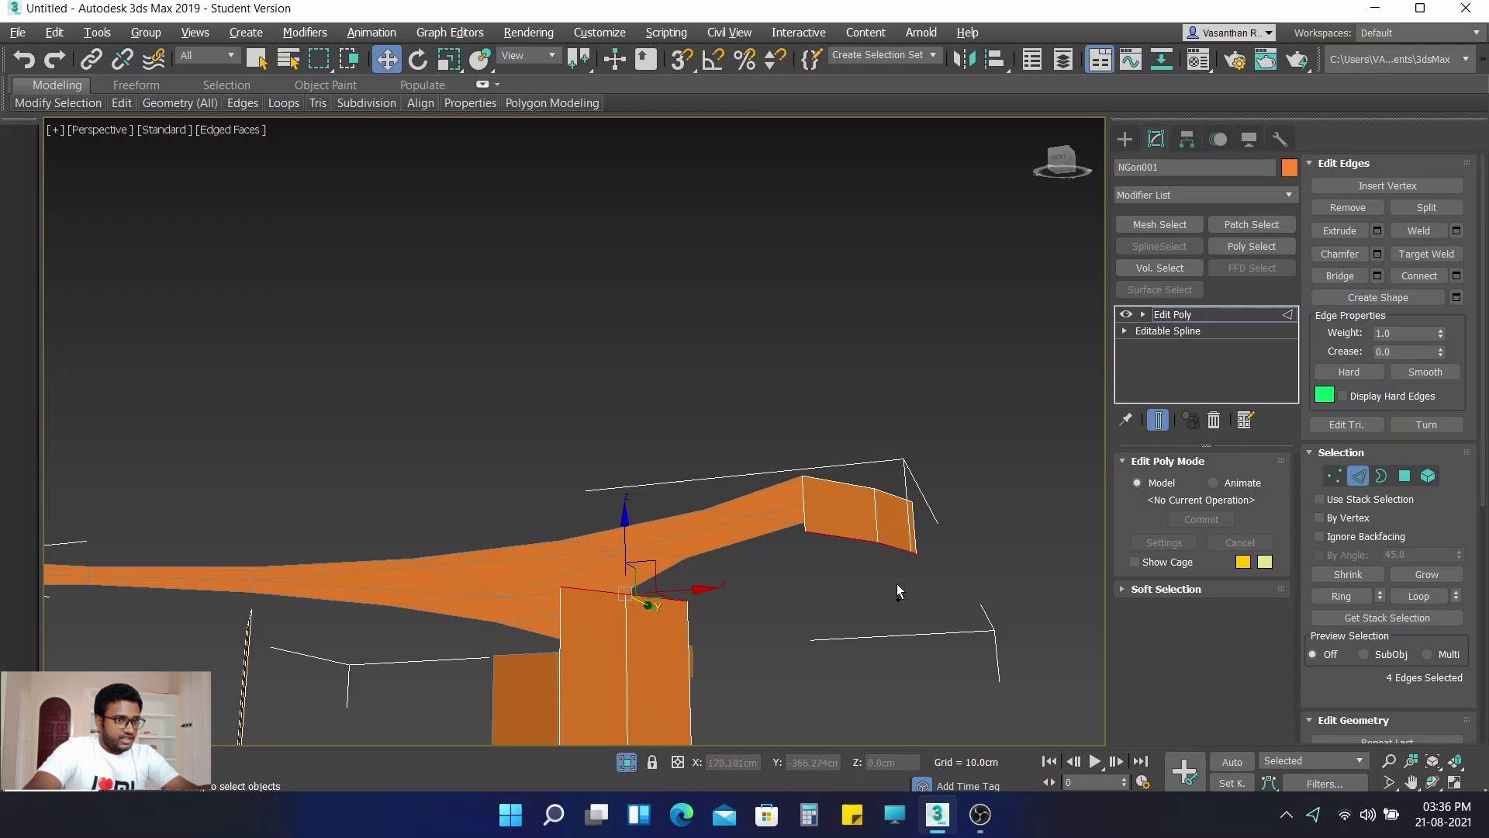
pyautogui.click(1340, 276)
# Step: Bridge the second arm's two lower end edges to the two top edges of its leg wall, forming that arm's underside
pyautogui.keyDown('alt'); pyautogui.moveTo(998, 650); pyautogui.dragTo(936, 340, button='middle'); pyautogui.keyUp('alt')
pyautogui.click(935, 339)
pyautogui.keyDown('ctrl'); pyautogui.click(1039, 342); pyautogui.keyUp('ctrl')
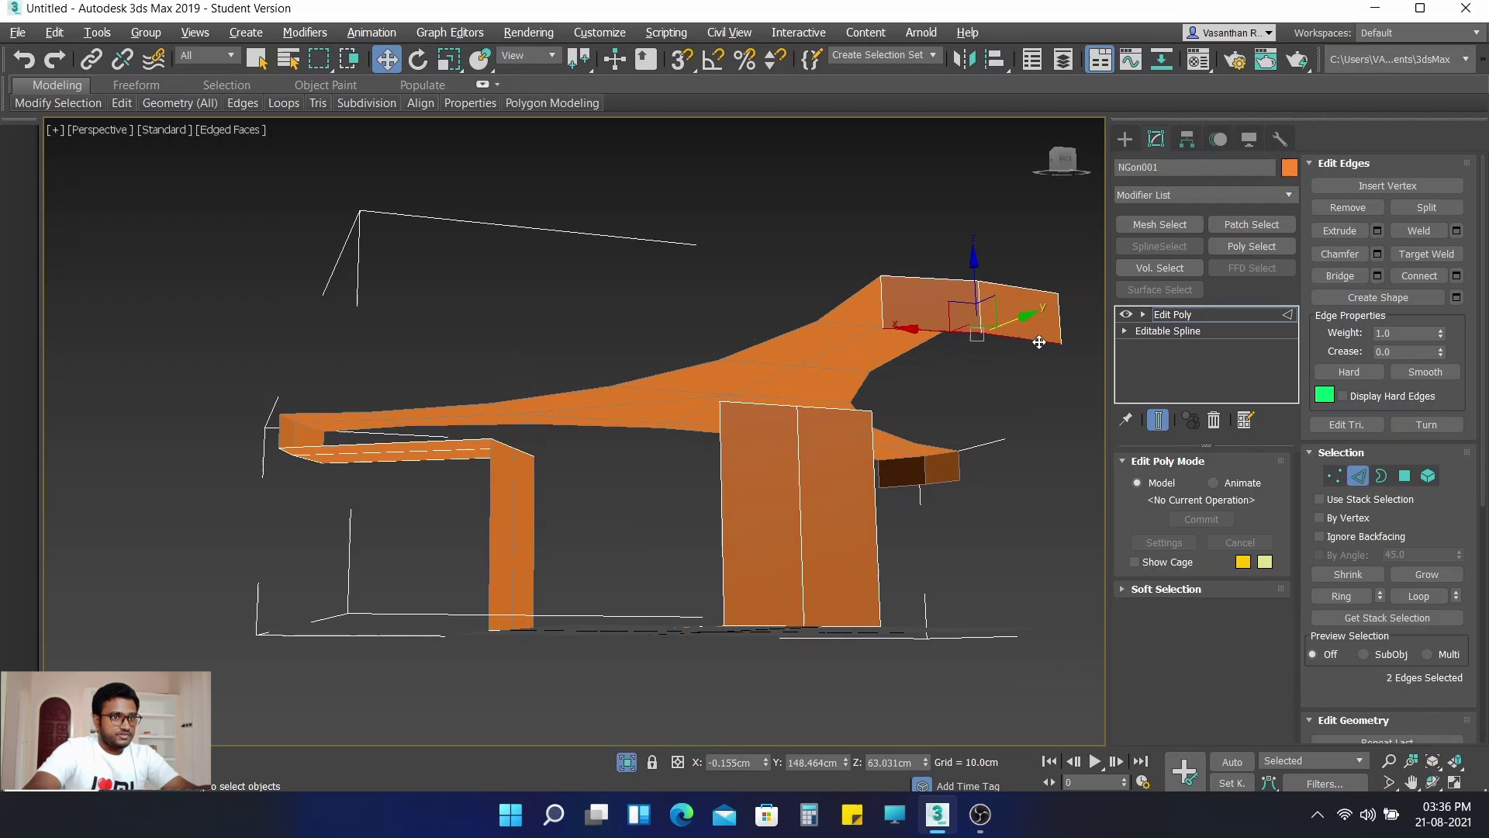
pyautogui.keyDown('ctrl'); pyautogui.click(826, 401); pyautogui.keyUp('ctrl')
pyautogui.keyDown('ctrl'); pyautogui.click(840, 405); pyautogui.keyUp('ctrl')
pyautogui.click(1353, 277)
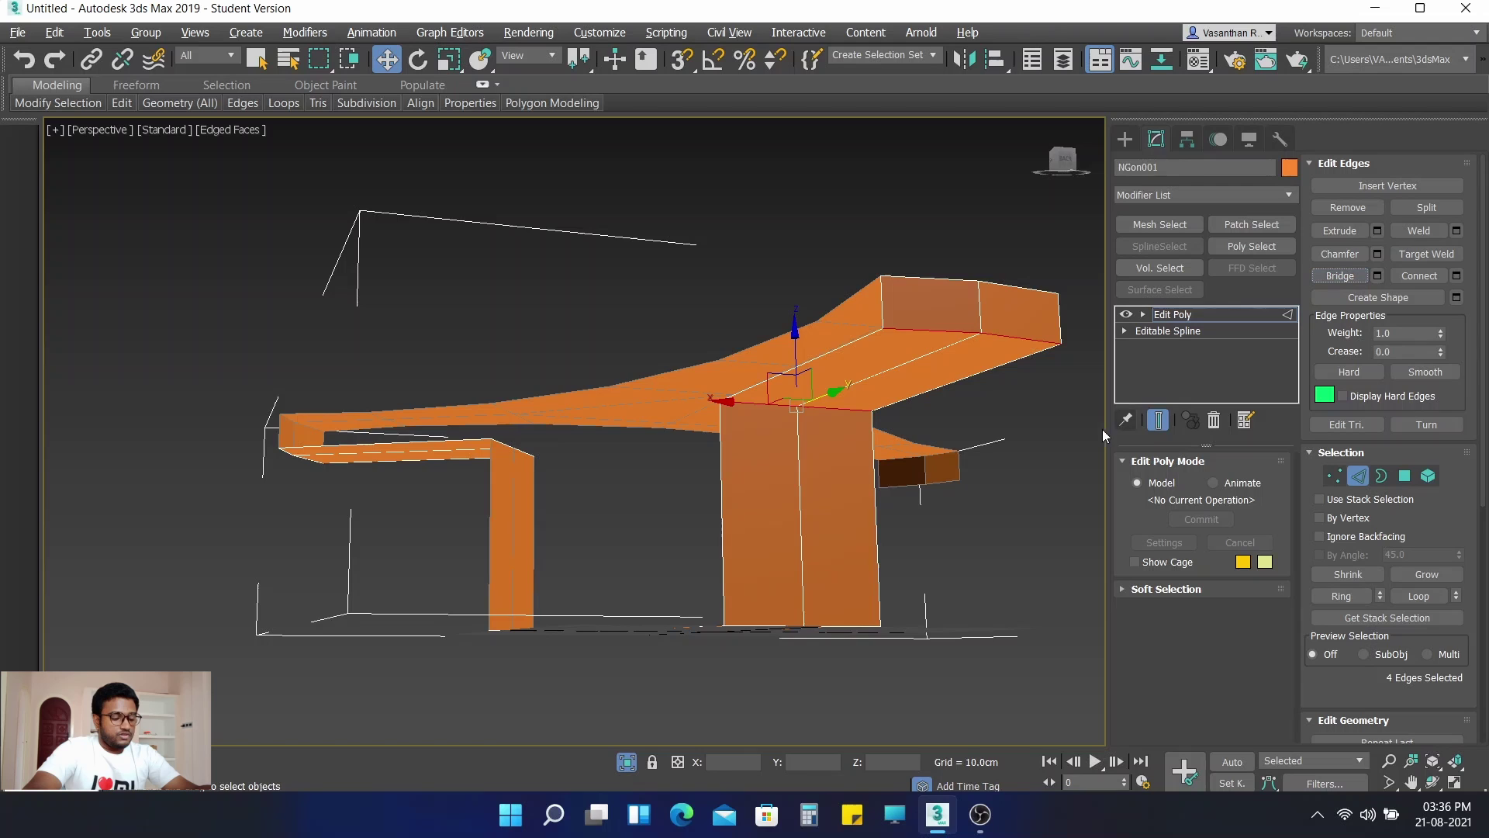
# Step: Bridge the remaining arm's two lower end edges to the top edges of its leg wall, and clear the edge selection
pyautogui.keyDown('alt'); pyautogui.moveTo(1001, 476); pyautogui.dragTo(714, 490, button='middle'); pyautogui.keyUp('alt')
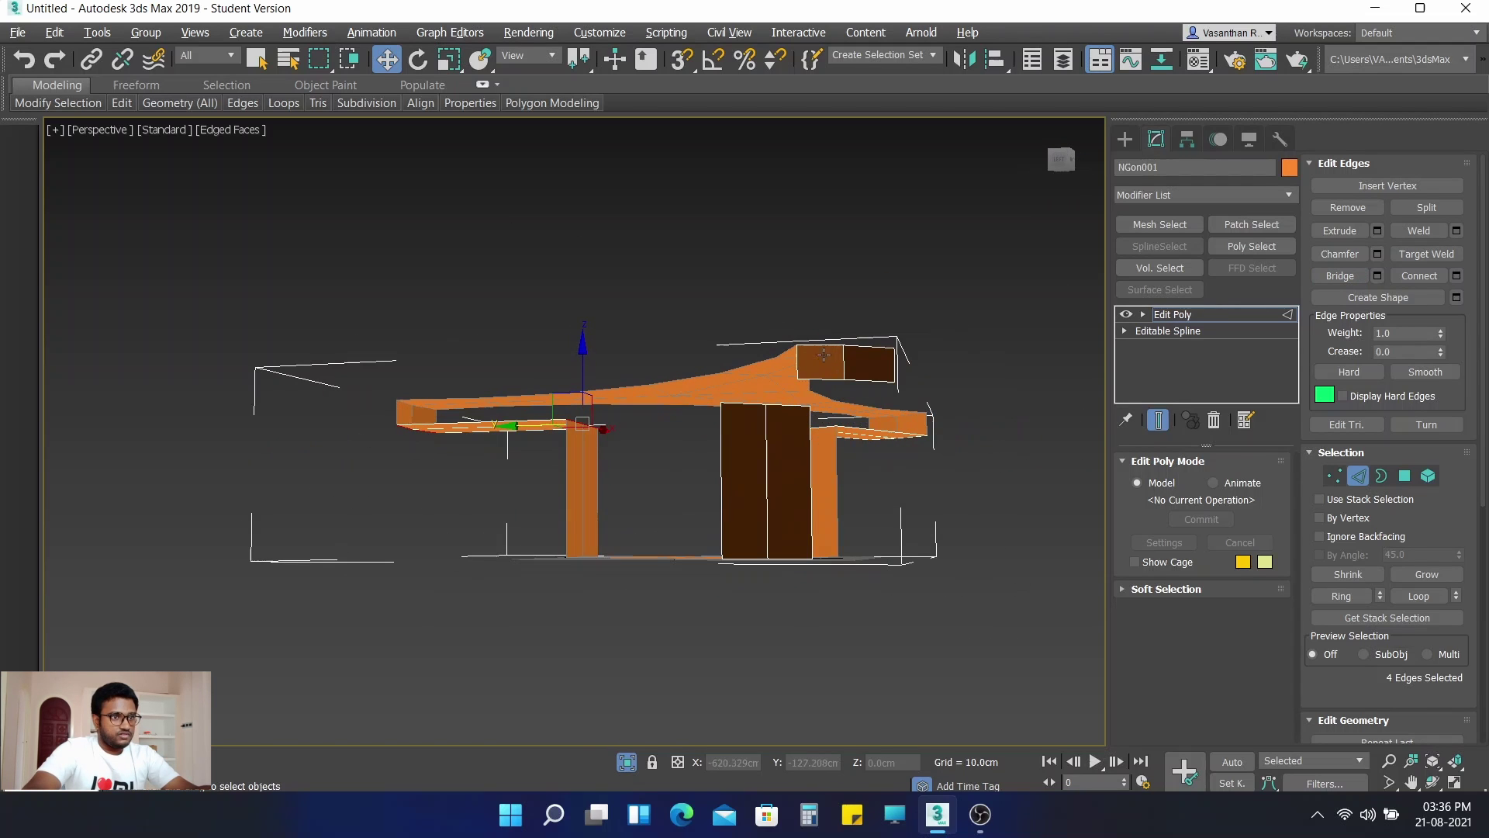
pyautogui.click(821, 380)
pyautogui.click(876, 383)
pyautogui.scroll(3, 713, 427)
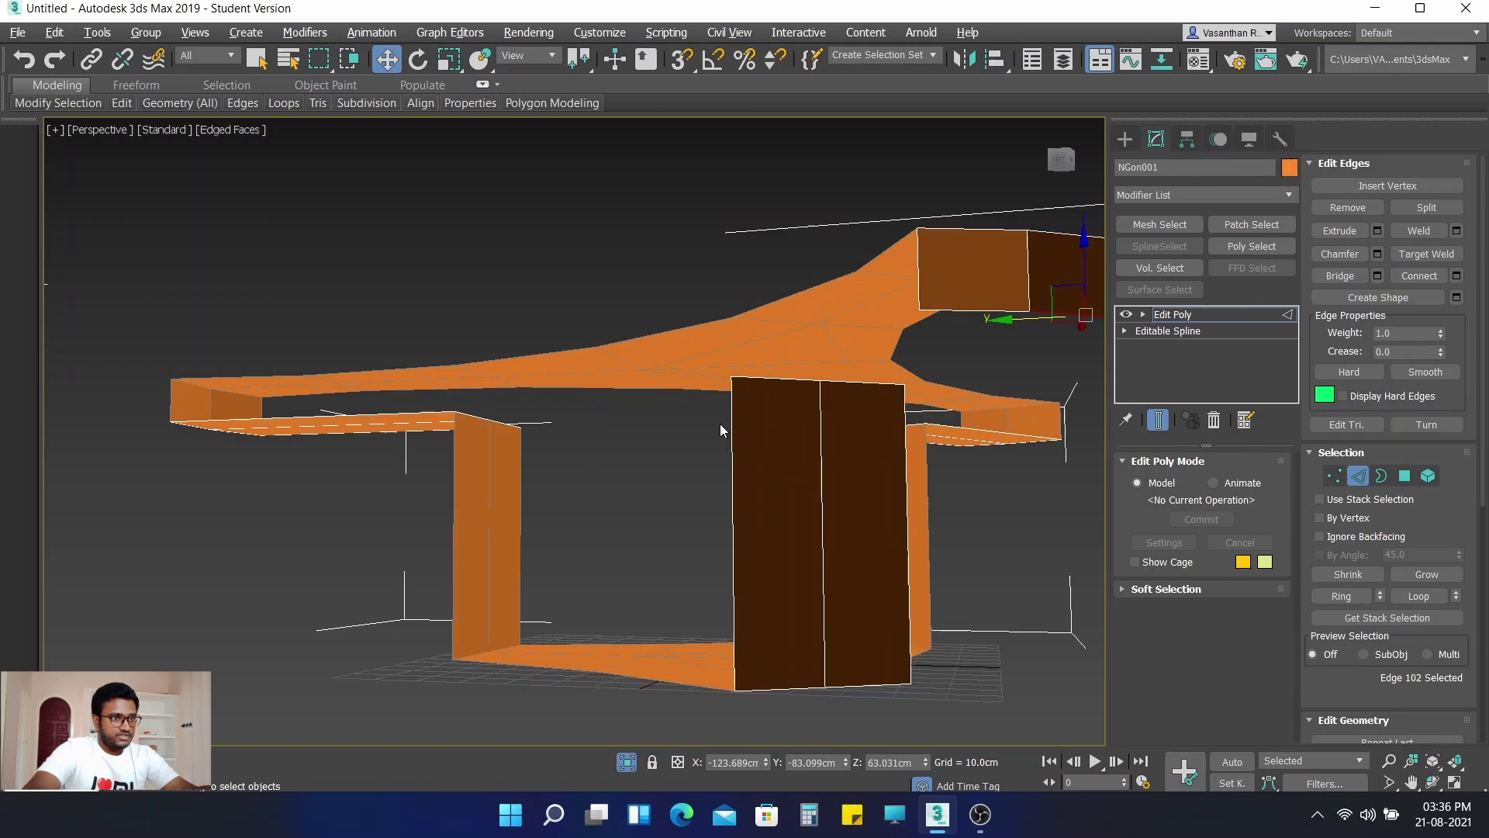
pyautogui.keyDown('ctrl'); pyautogui.click(767, 380); pyautogui.keyUp('ctrl')
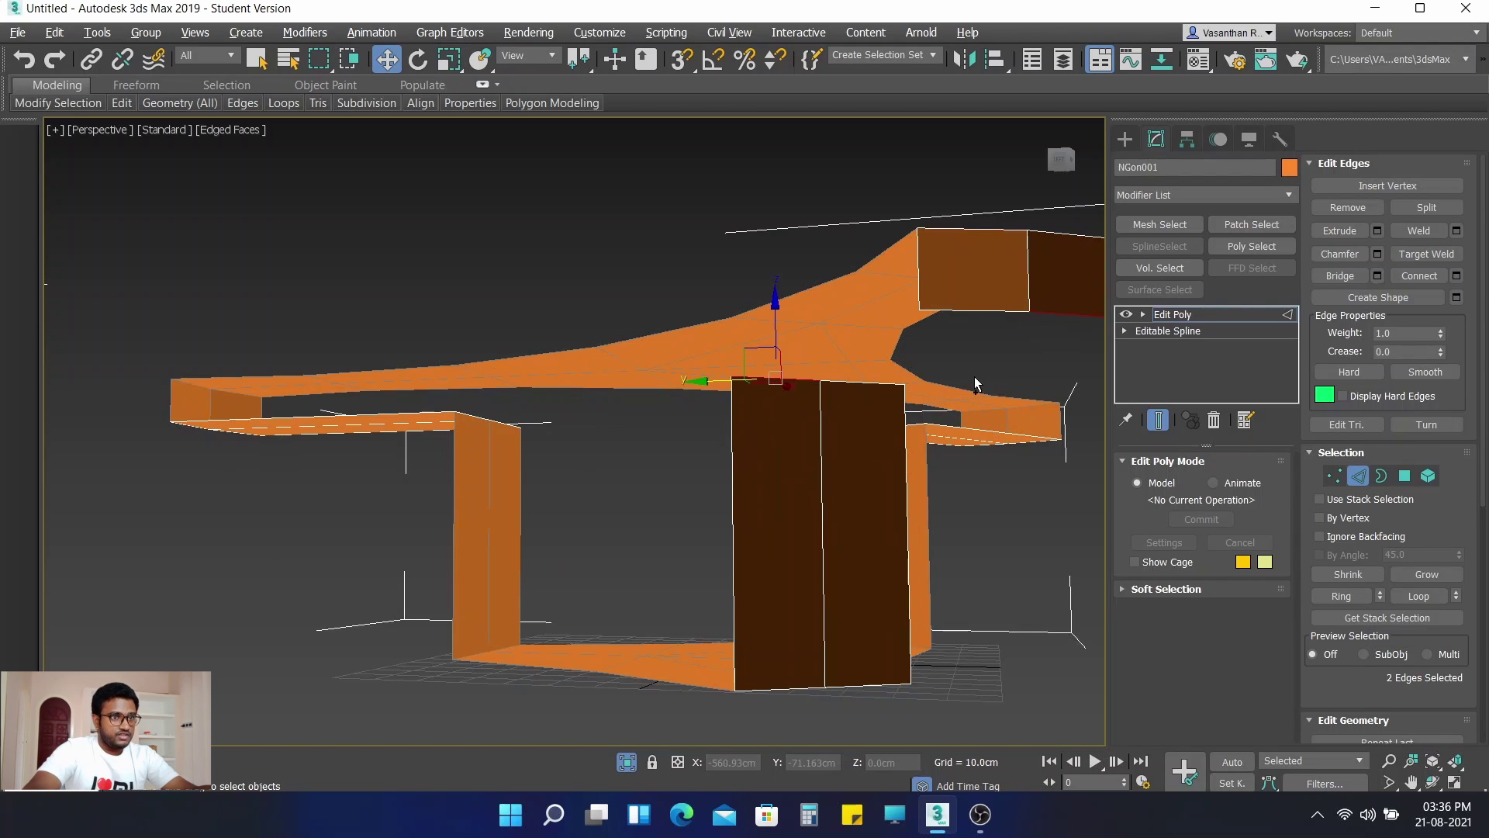
pyautogui.keyDown('ctrl'); pyautogui.click(876, 384); pyautogui.keyUp('ctrl')
pyautogui.keyDown('ctrl'); pyautogui.click(956, 310); pyautogui.keyUp('ctrl')
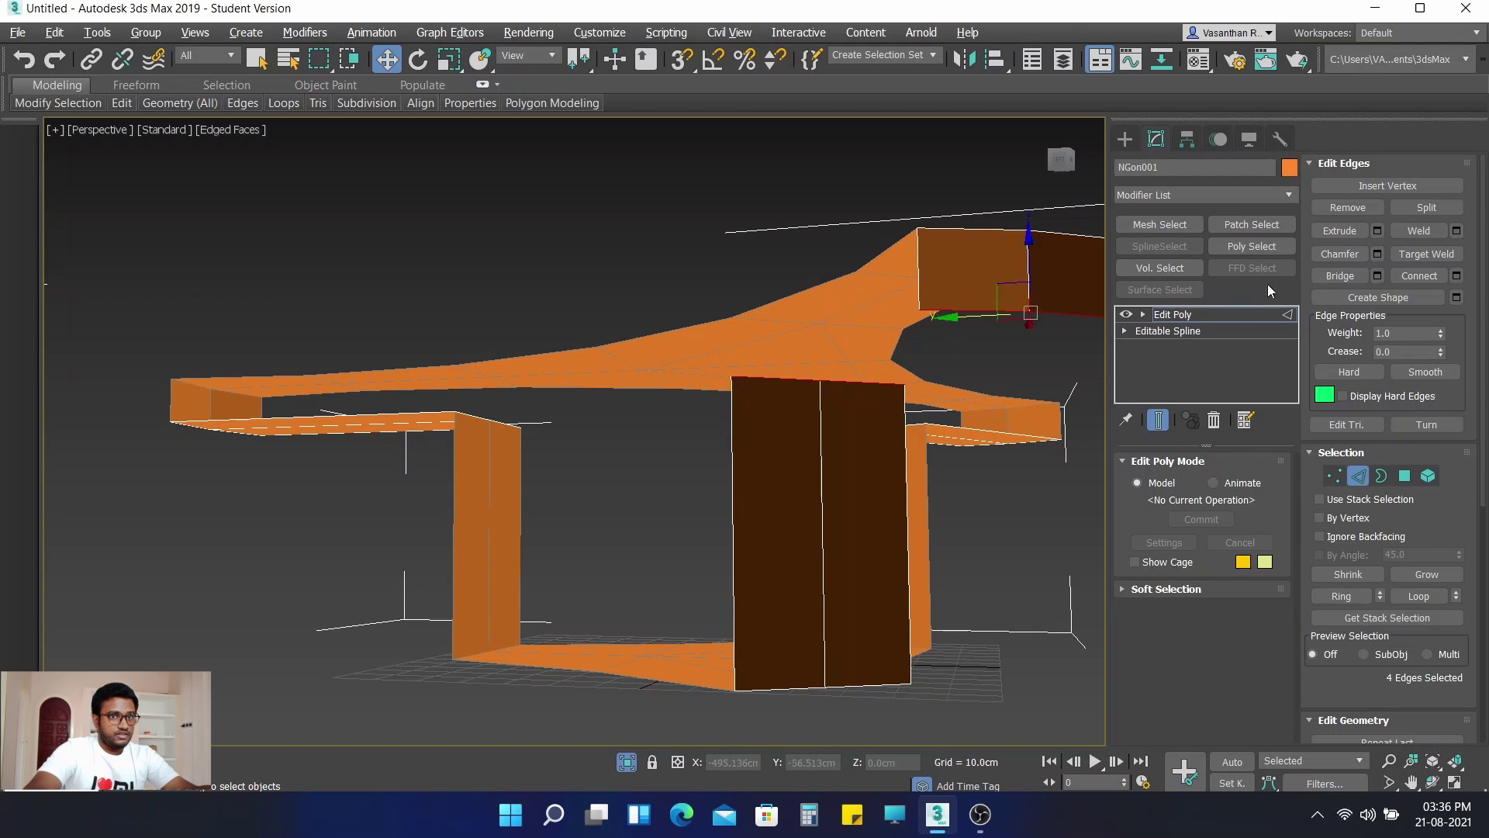
pyautogui.click(1329, 277)
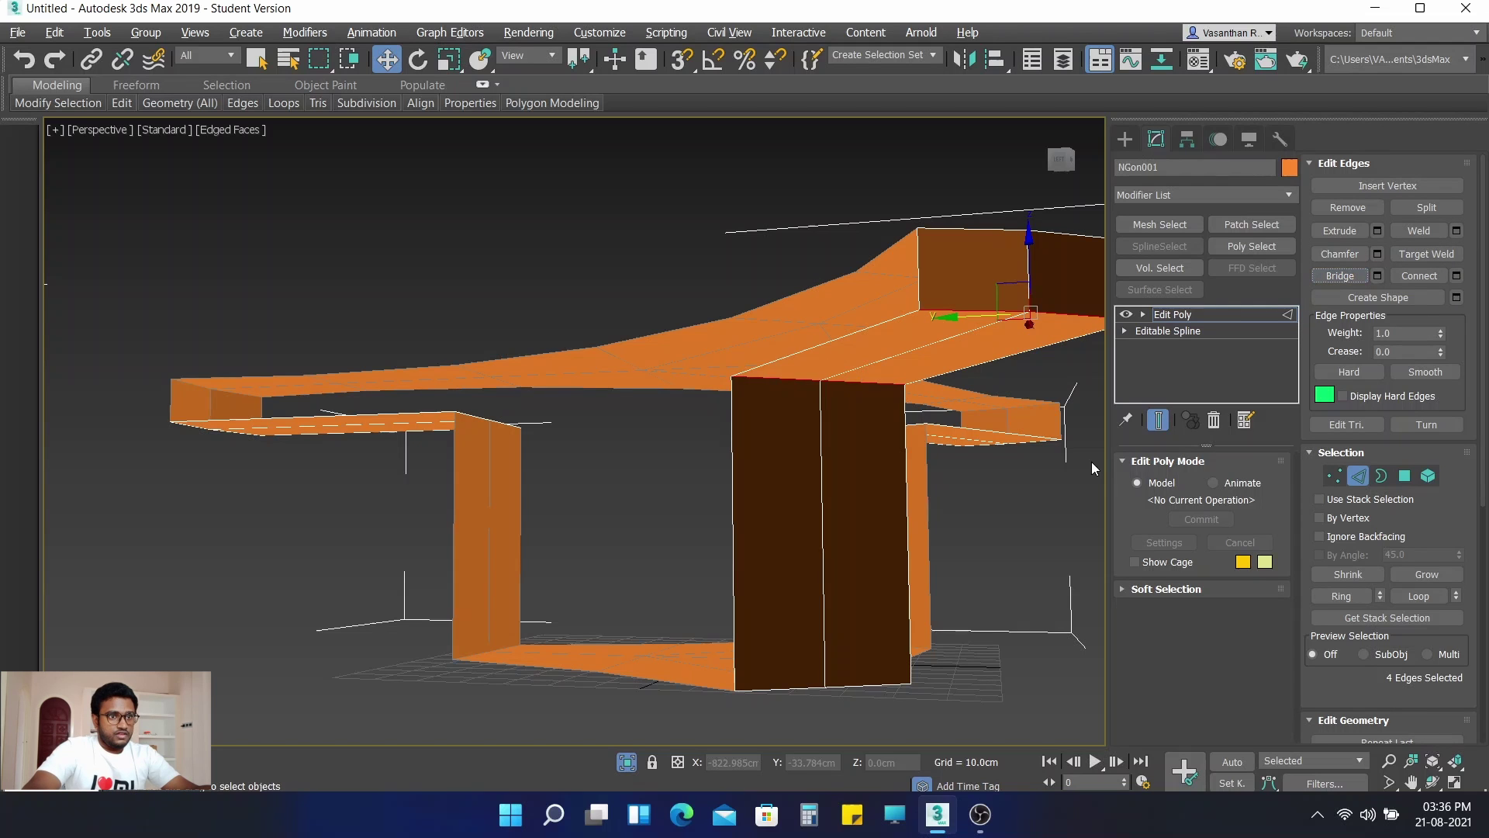
pyautogui.scroll(-4, 1091, 462)
pyautogui.moveTo(964, 532); pyautogui.dragTo(764, 573, button='middle')
pyautogui.keyDown('alt'); pyautogui.moveTo(894, 598); pyautogui.dragTo(924, 635, button='middle'); pyautogui.keyUp('alt')
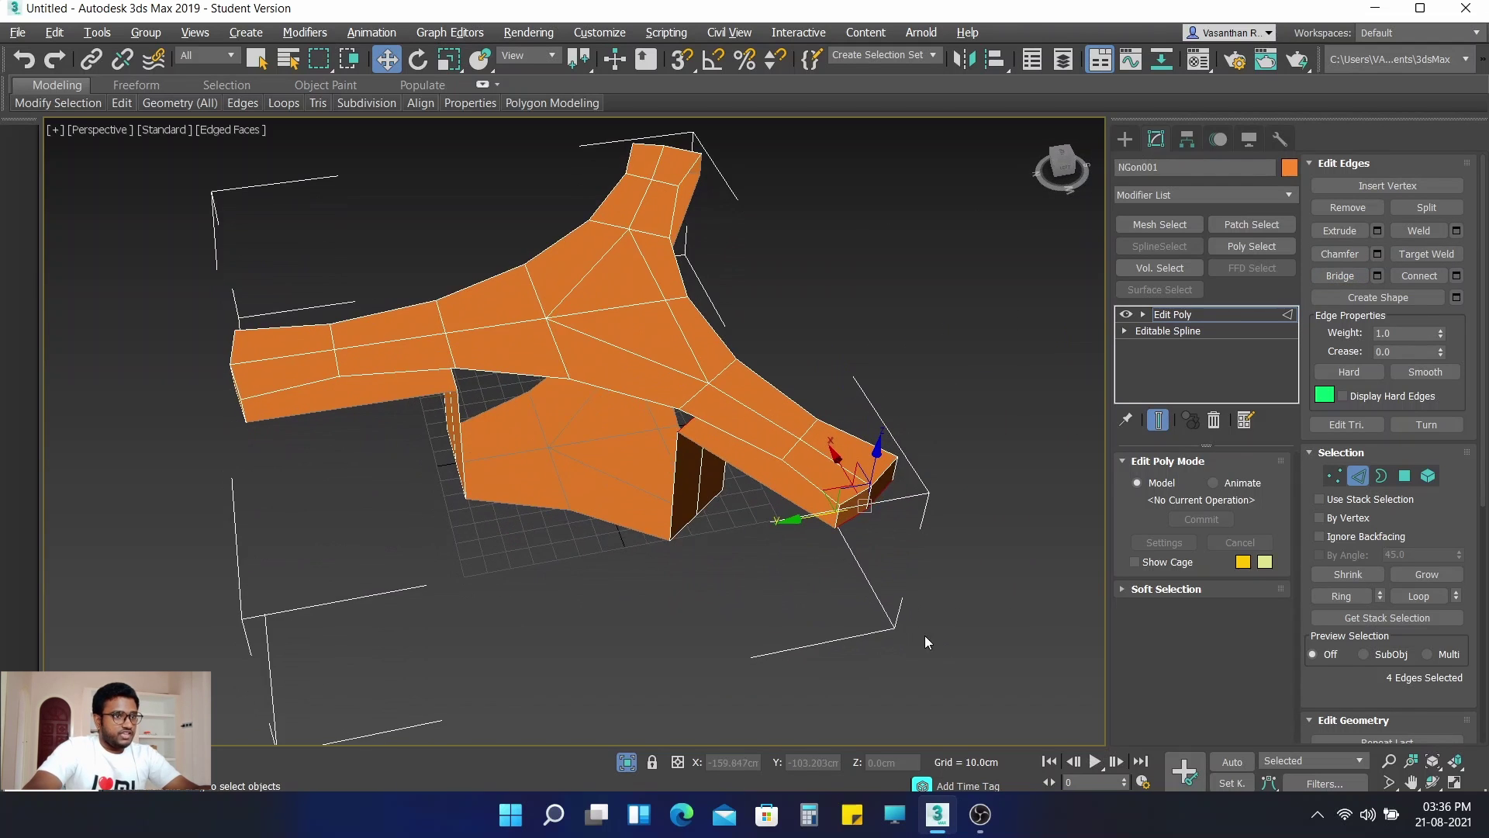
pyautogui.click(933, 369)
# Step: Select the short cross edge on the front half of one arm's top and expand it to its full edge ring
pyautogui.scroll(3, 923, 370)
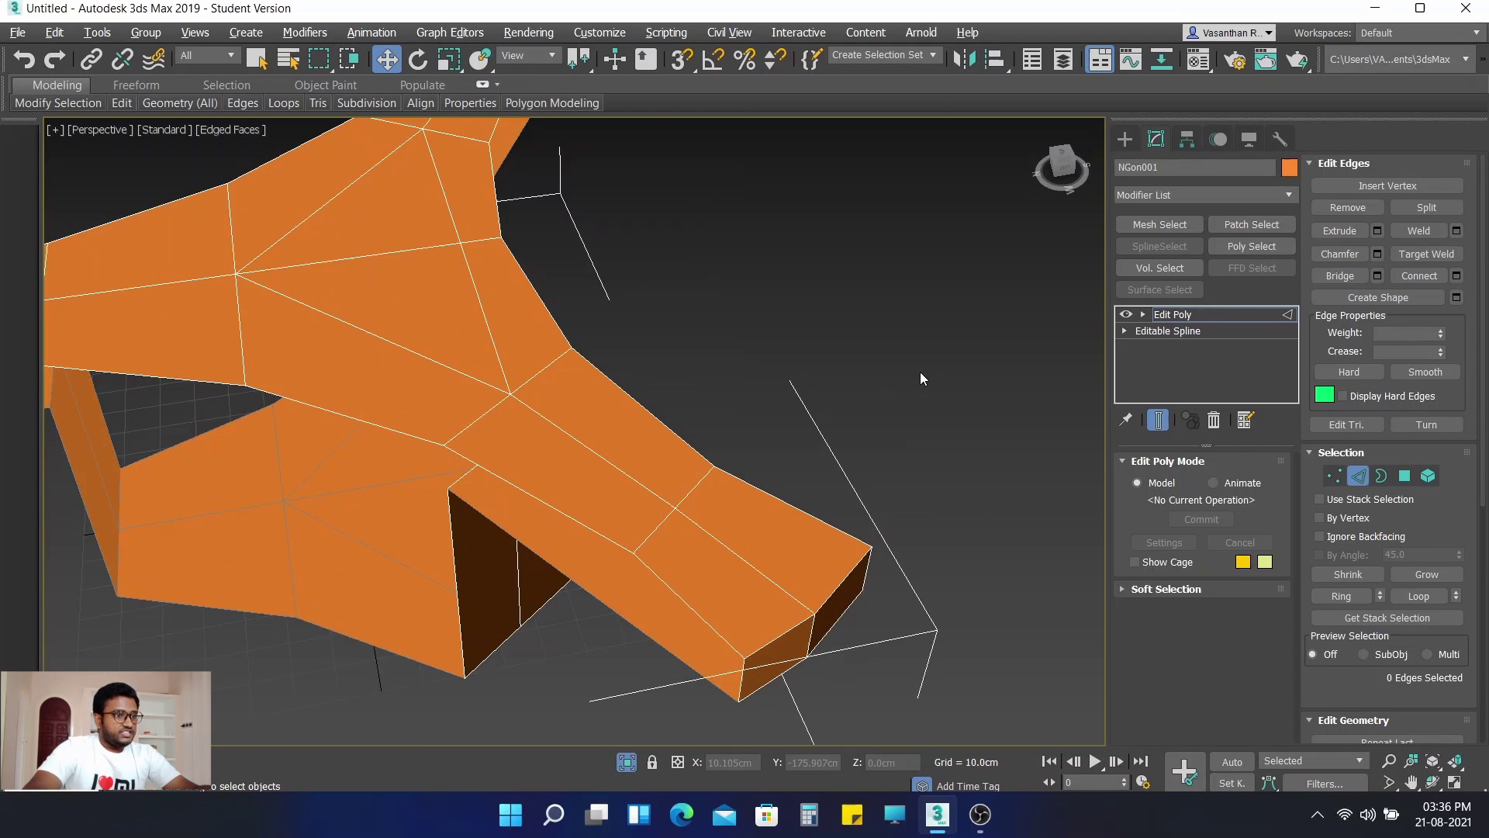
pyautogui.scroll(-3, 905, 369)
pyautogui.moveTo(852, 351); pyautogui.dragTo(887, 388, button='middle')
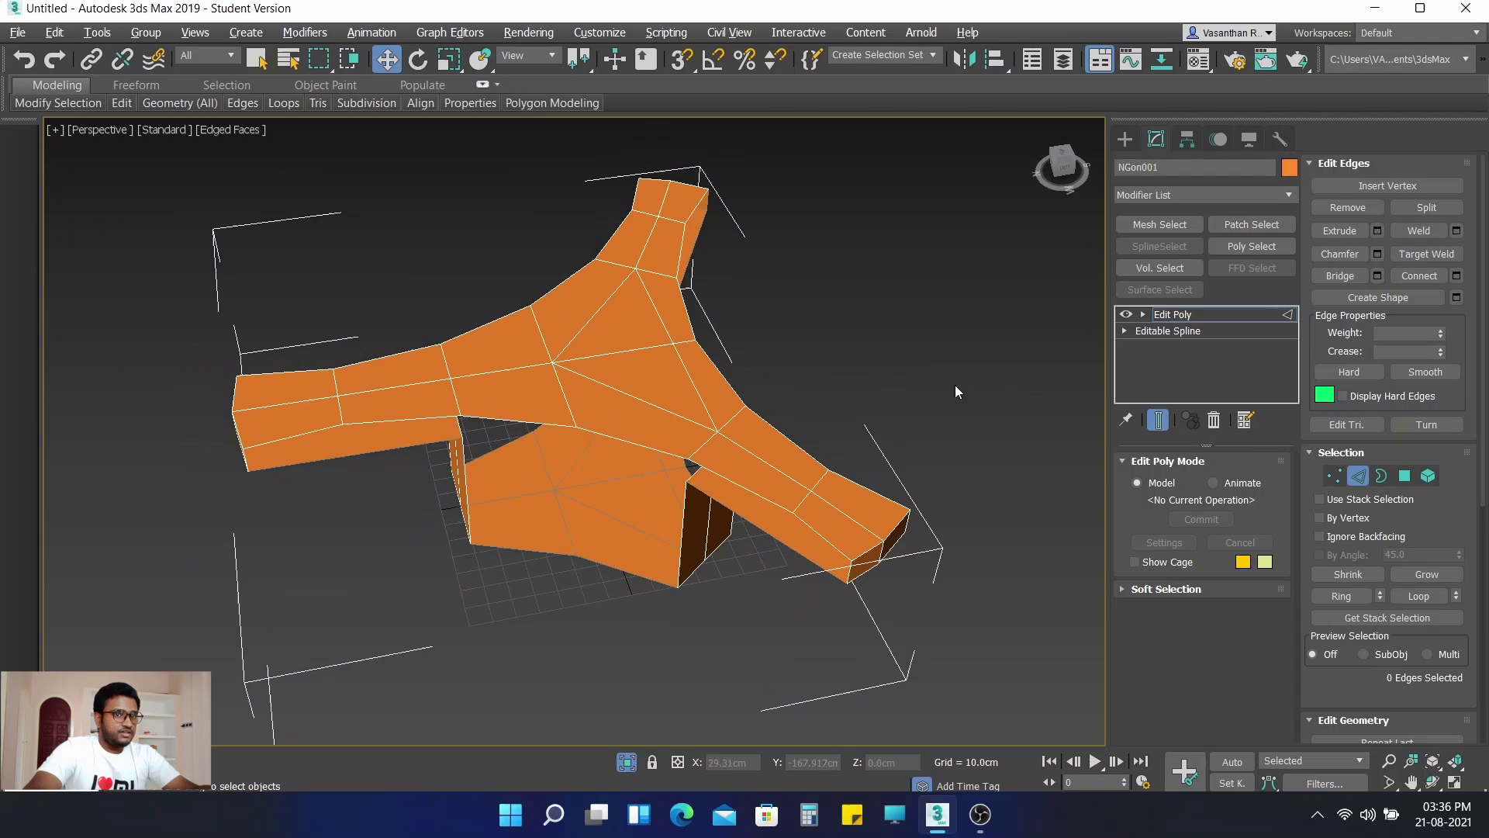
pyautogui.click(801, 501)
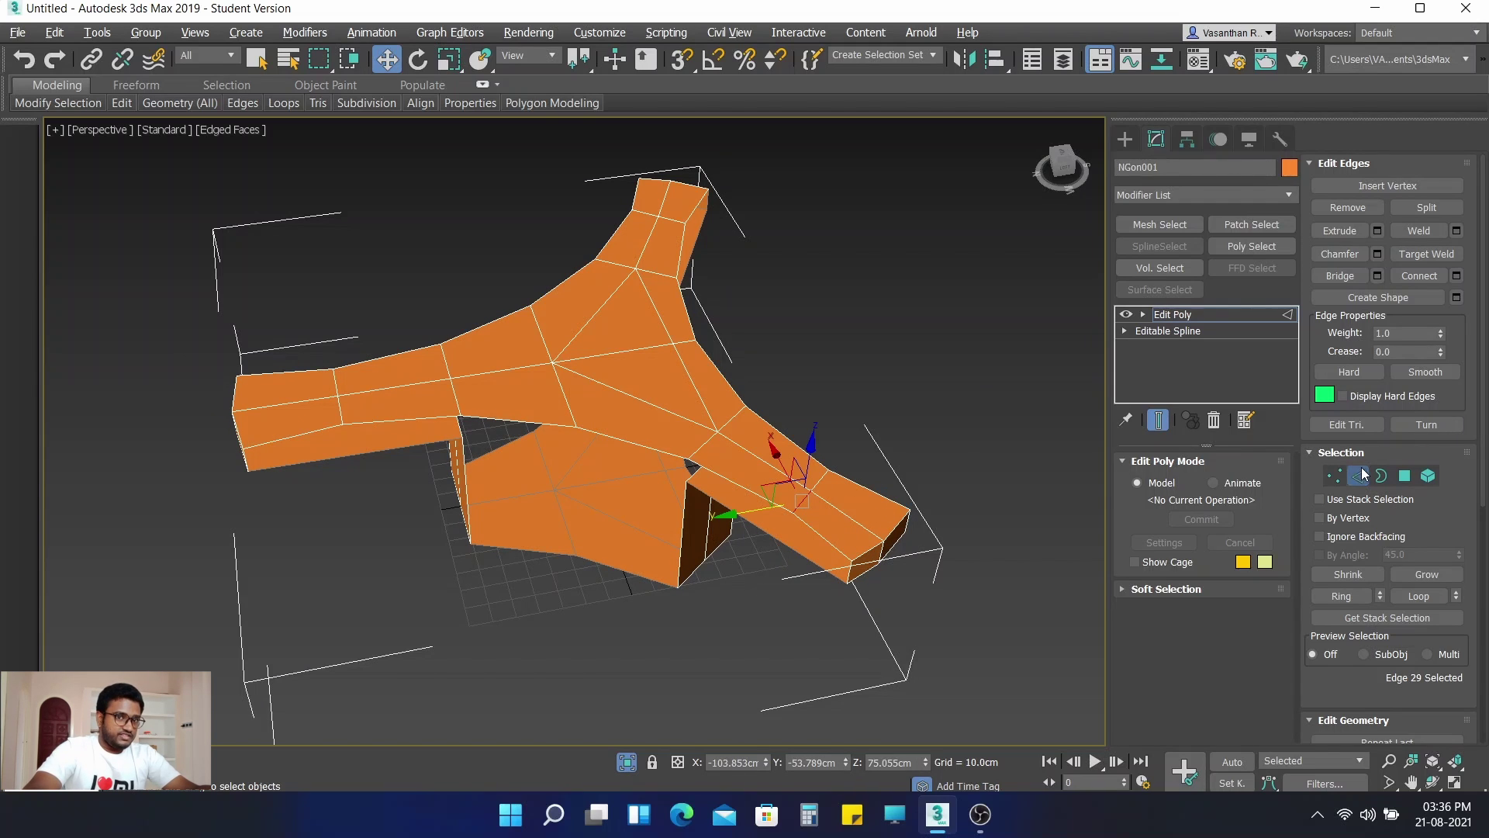
pyautogui.scroll(4, 896, 460)
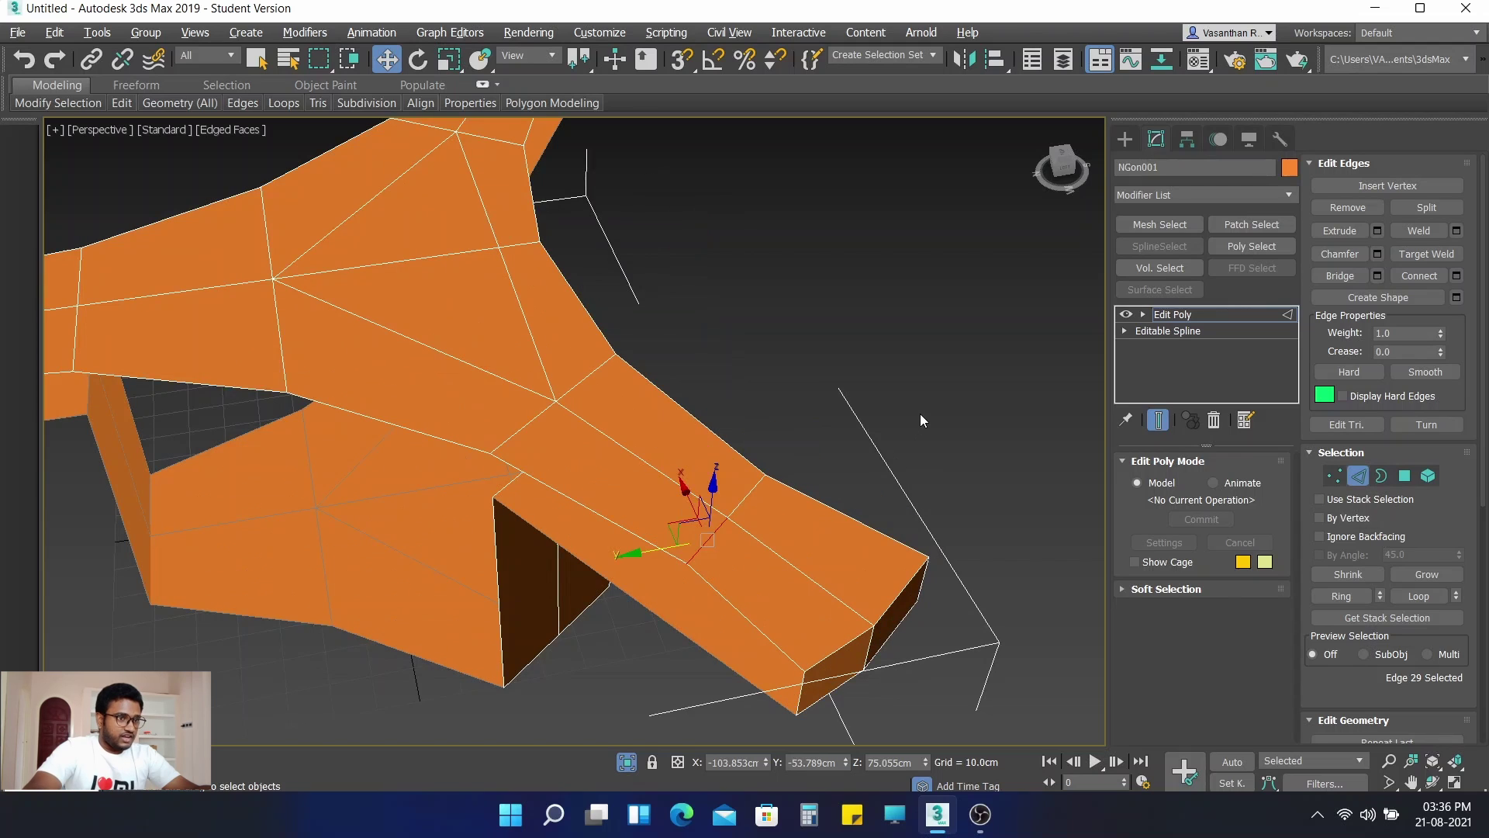
pyautogui.click(921, 391)
pyautogui.click(712, 535)
pyautogui.scroll(-3, 862, 395)
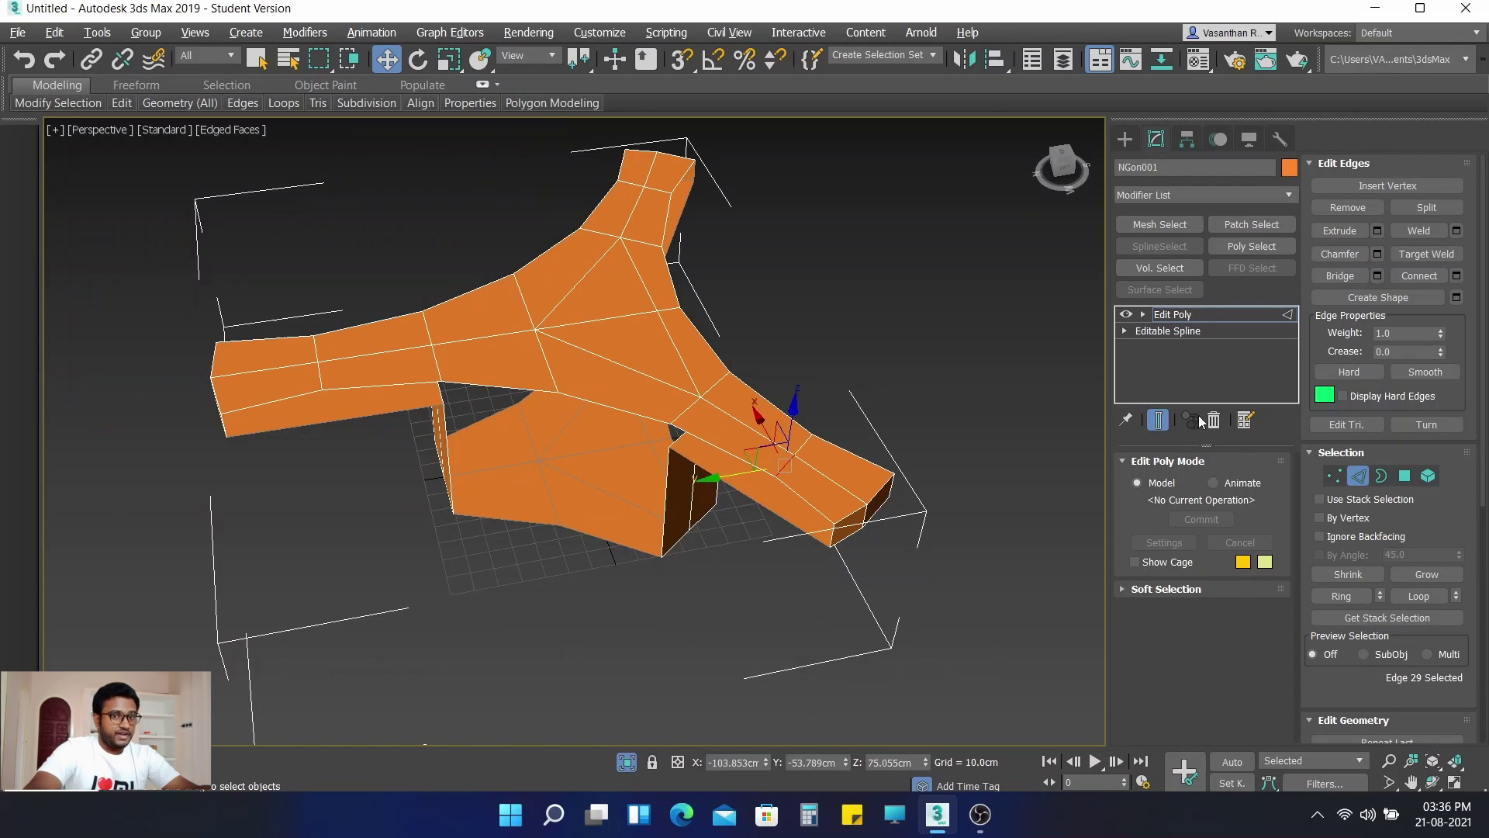
pyautogui.click(1341, 595)
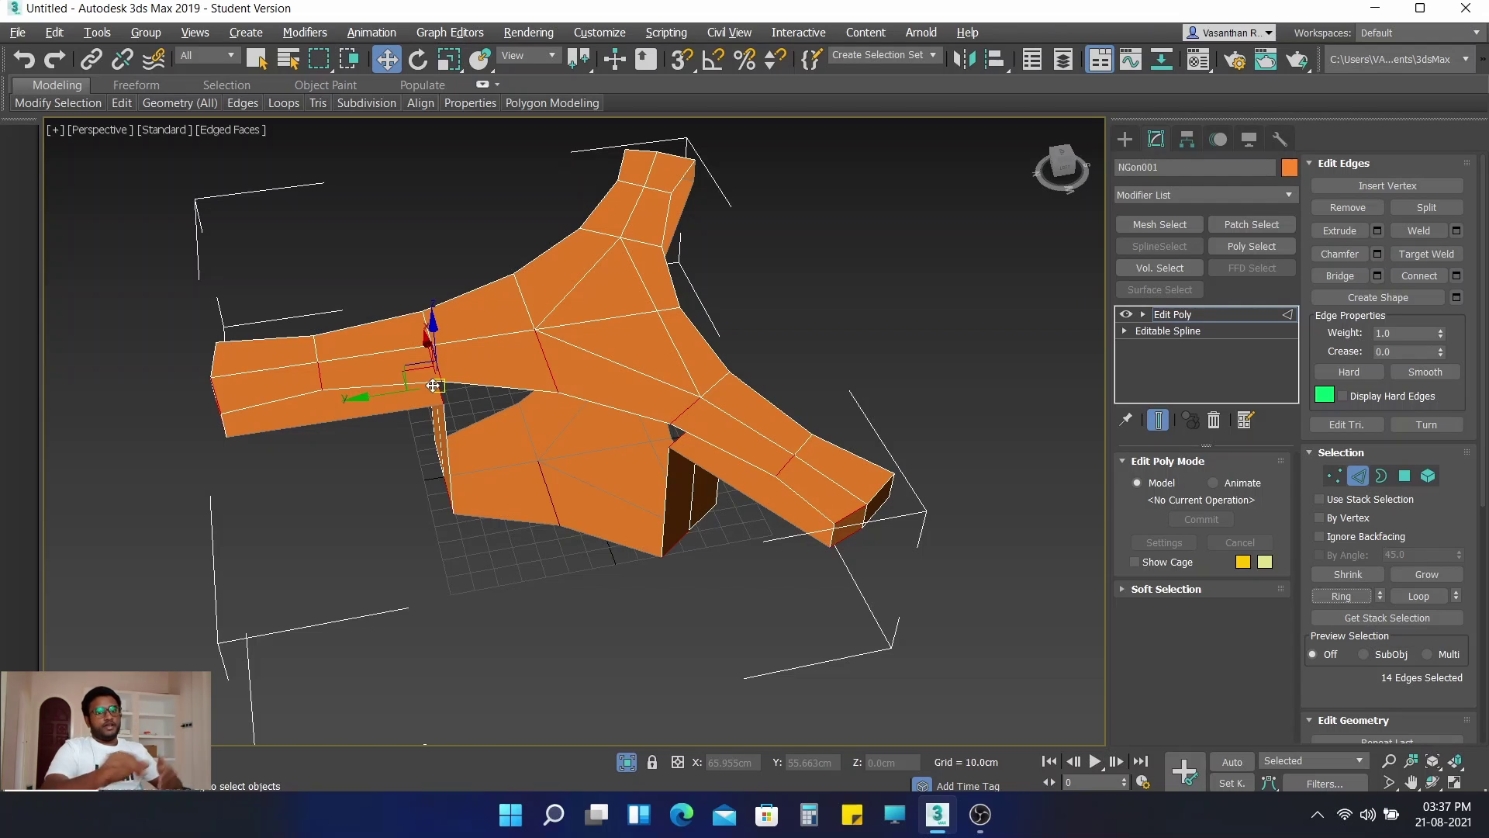
# Step: Connect the selected edge ring with 1 segment, pinch 7 and slide 96, placing a support loop close to the outer border
pyautogui.click(1457, 276)
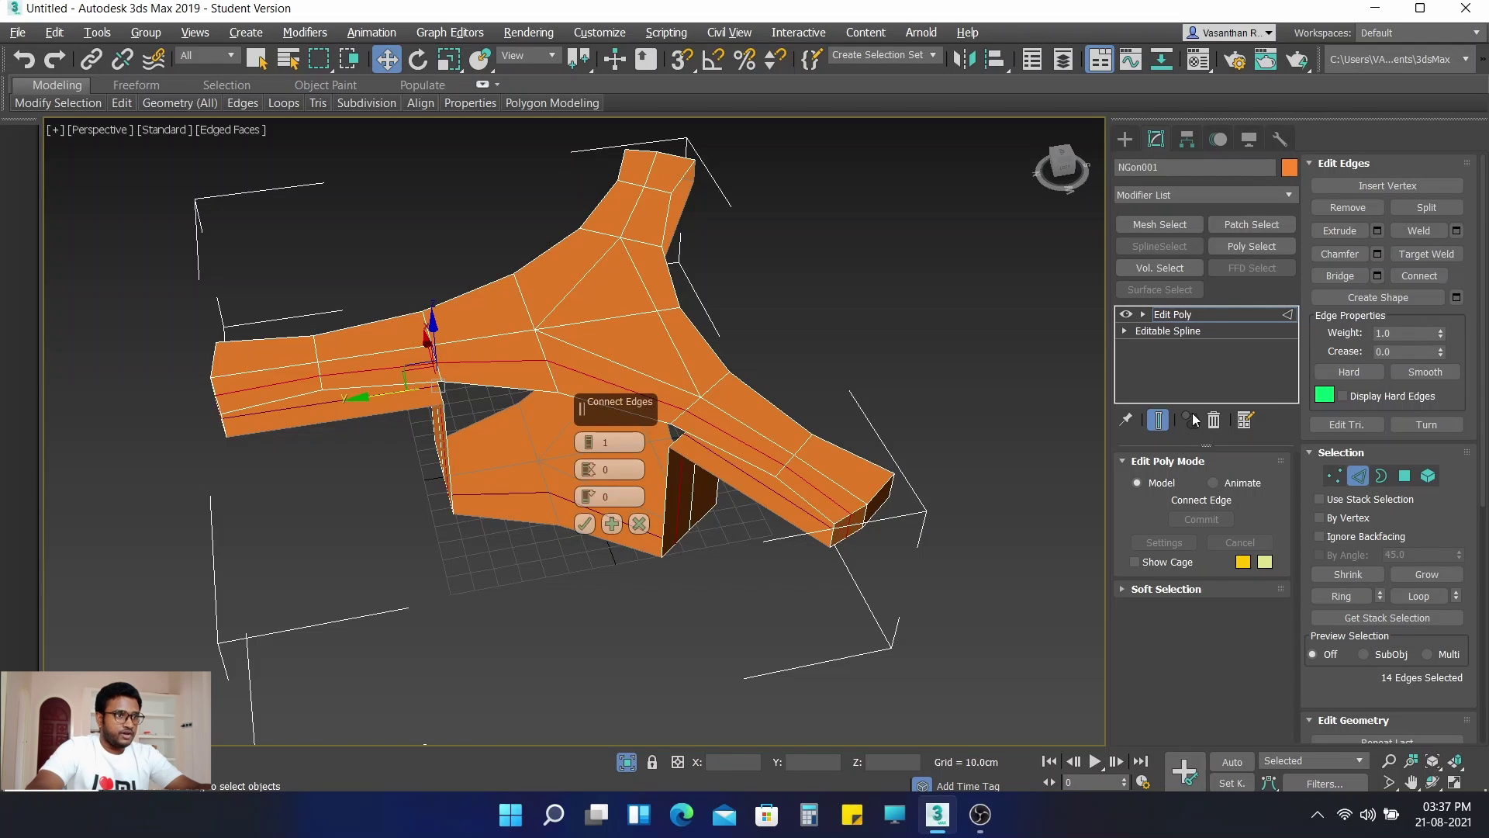
pyautogui.moveTo(590, 470); pyautogui.dragTo(607, 305)
pyautogui.scroll(5, 686, 449)
pyautogui.scroll(3, 686, 450)
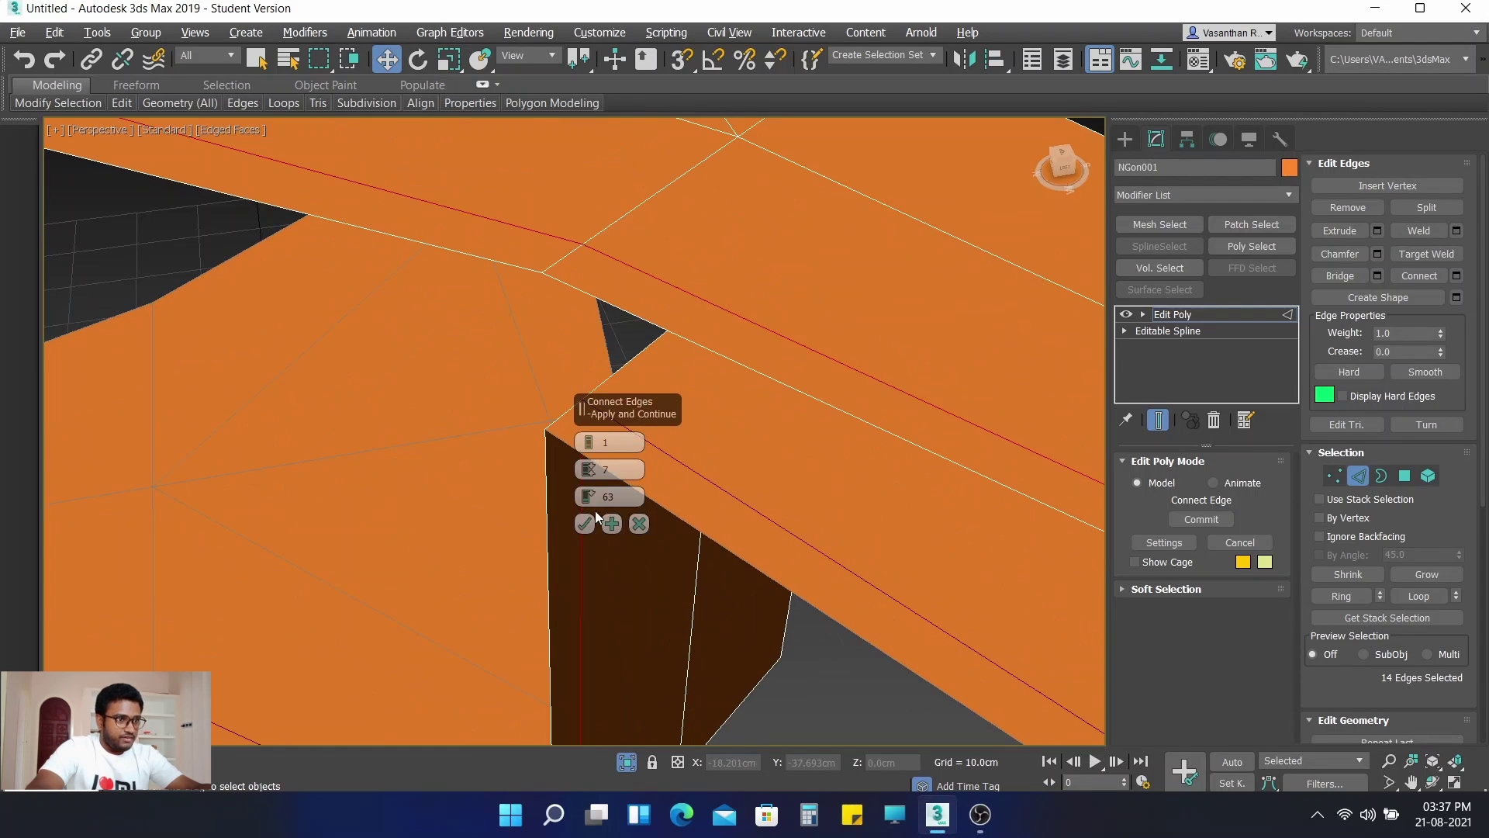
pyautogui.moveTo(587, 485); pyautogui.dragTo(581, 386)
pyautogui.scroll(-5, 701, 645)
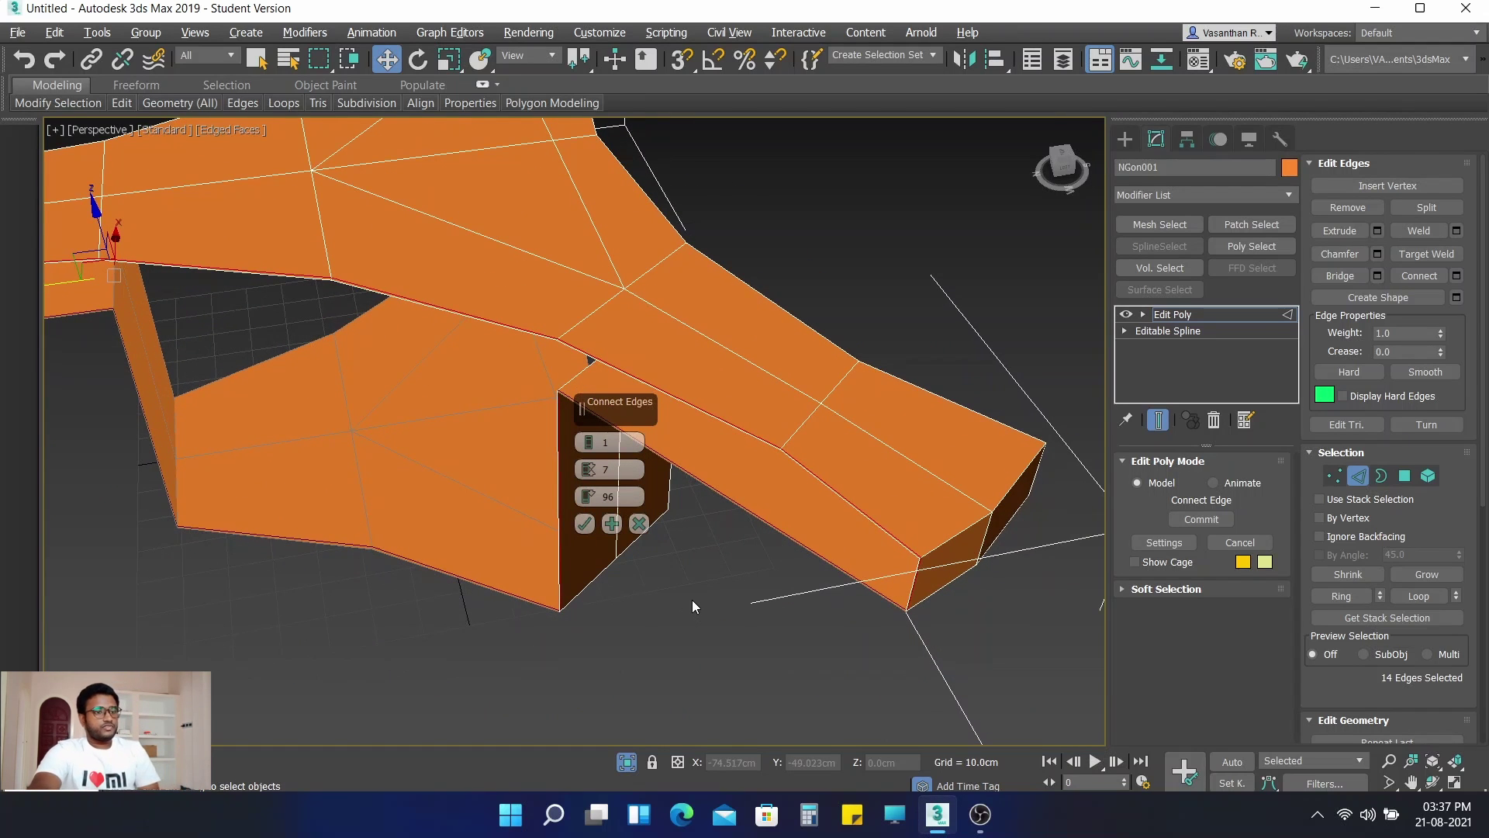
pyautogui.scroll(5, 644, 375)
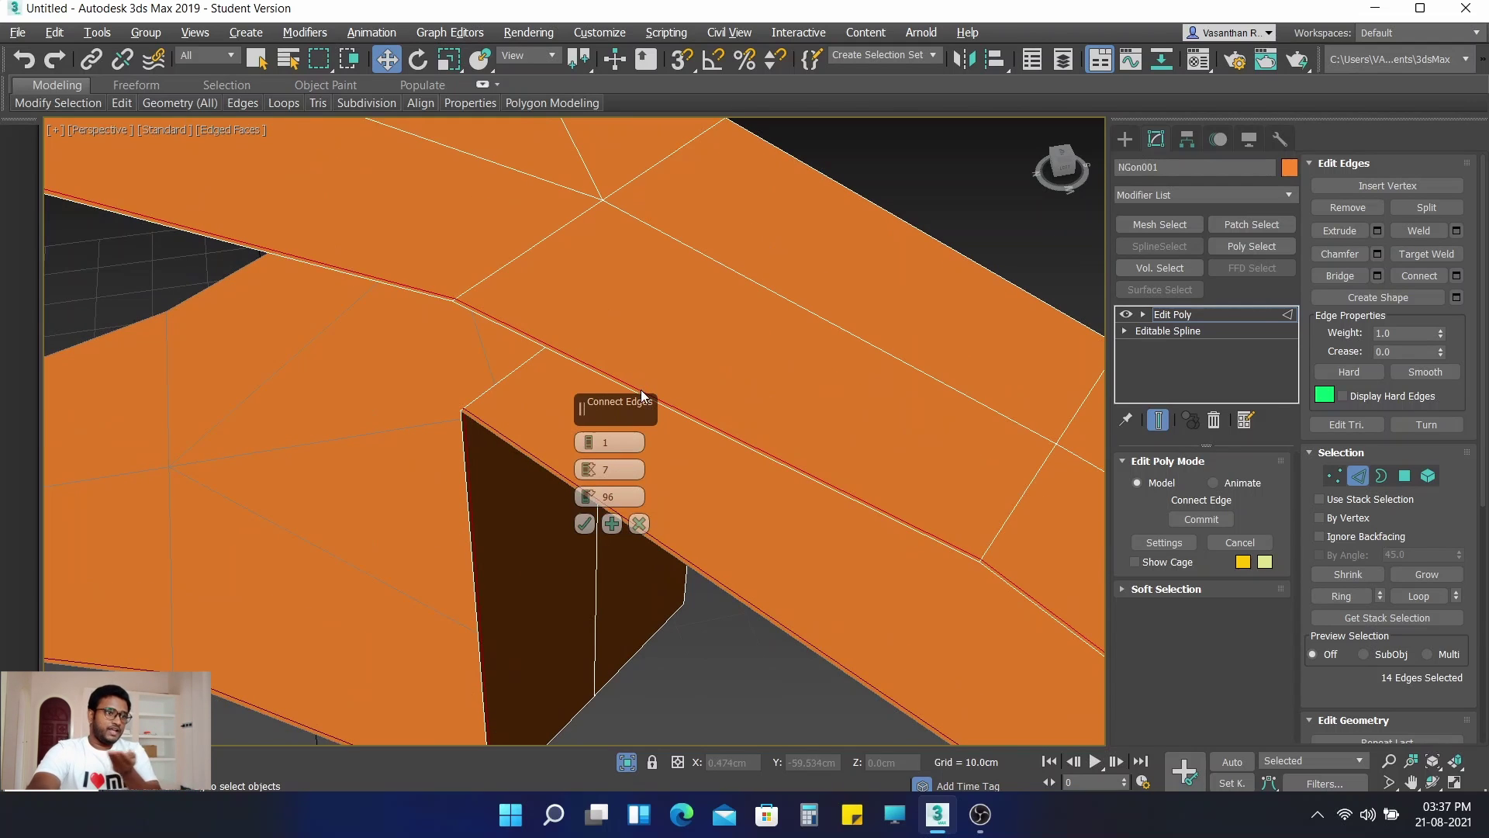
pyautogui.click(583, 524)
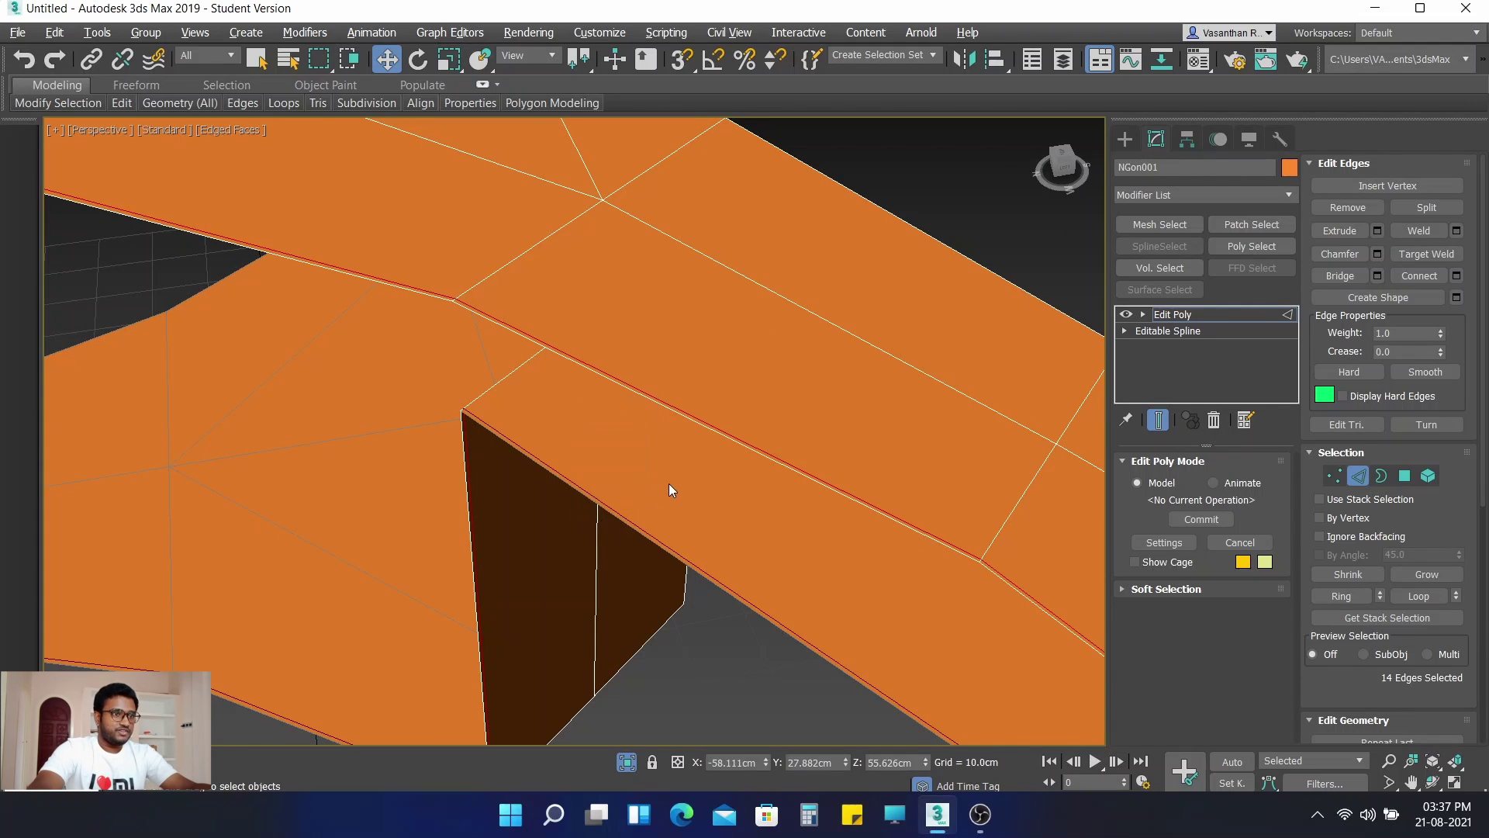
pyautogui.scroll(-3, 670, 482)
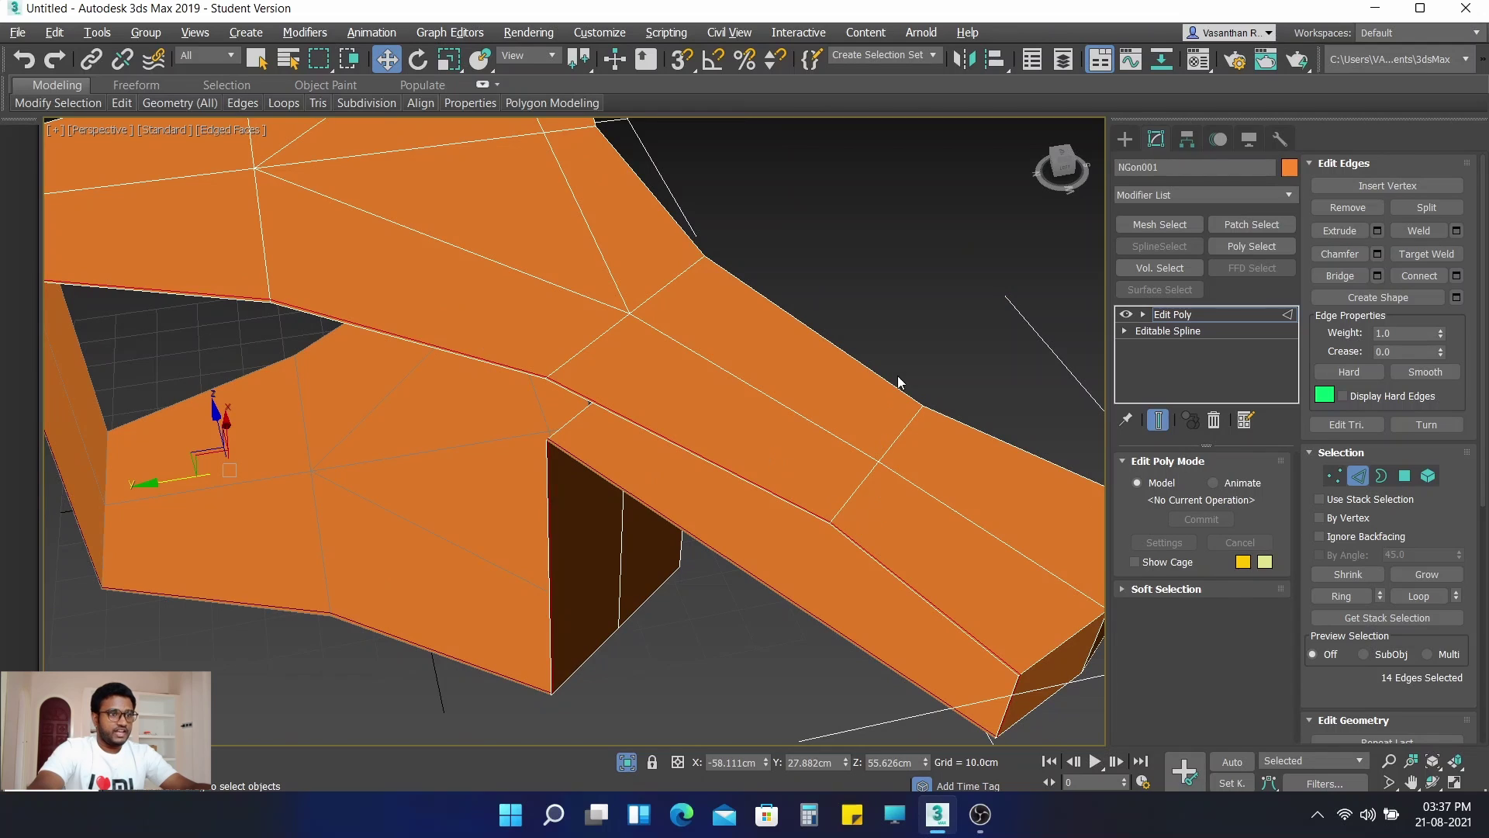
# Step: Select the cross edge on the opposite half of the same arm's top and expand it to its full edge ring
pyautogui.click(909, 431)
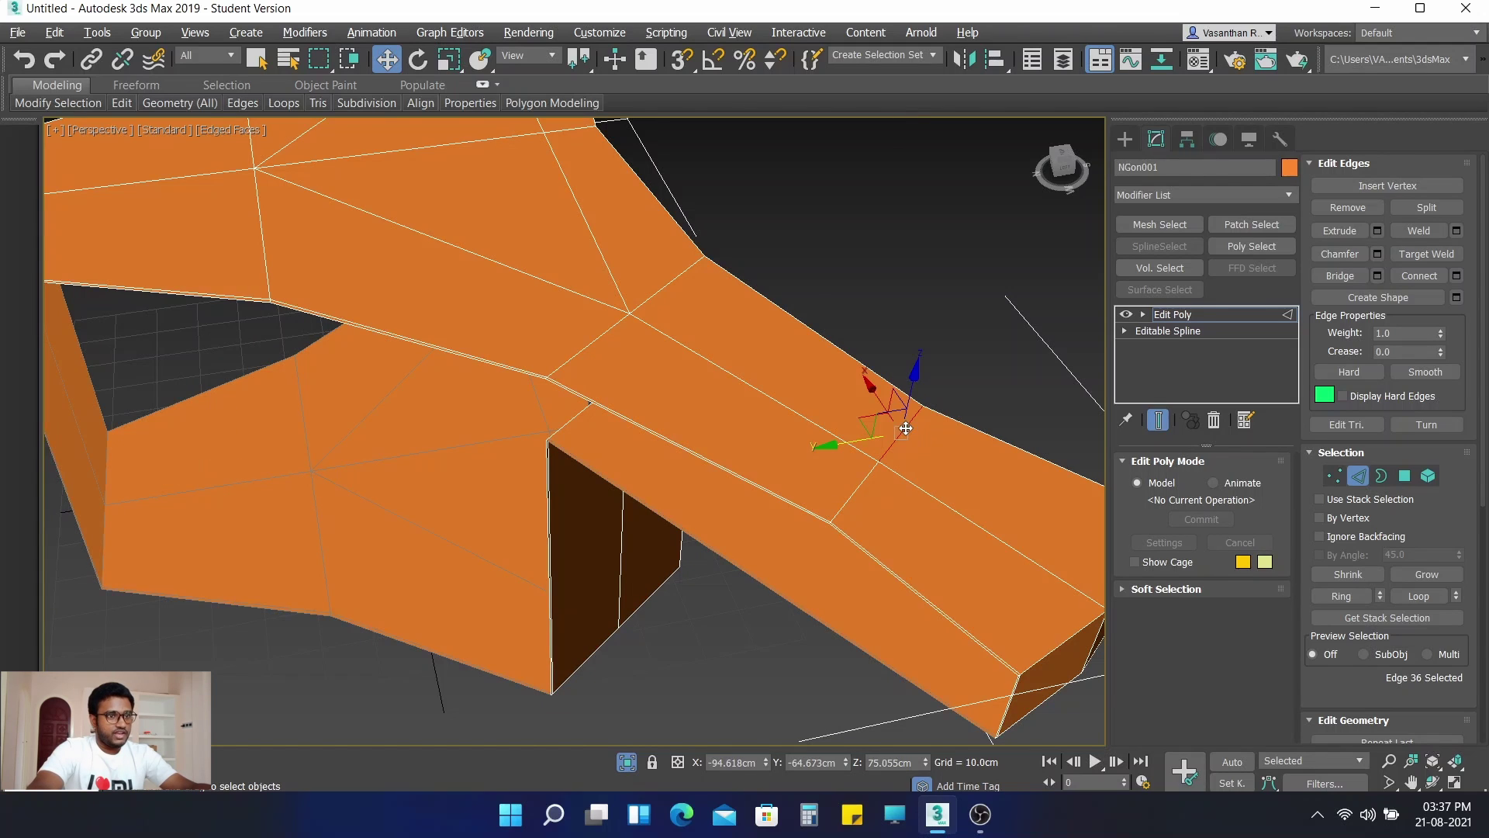
pyautogui.click(1351, 592)
pyautogui.scroll(-5, 887, 283)
pyautogui.moveTo(892, 256); pyautogui.dragTo(830, 354, button='middle')
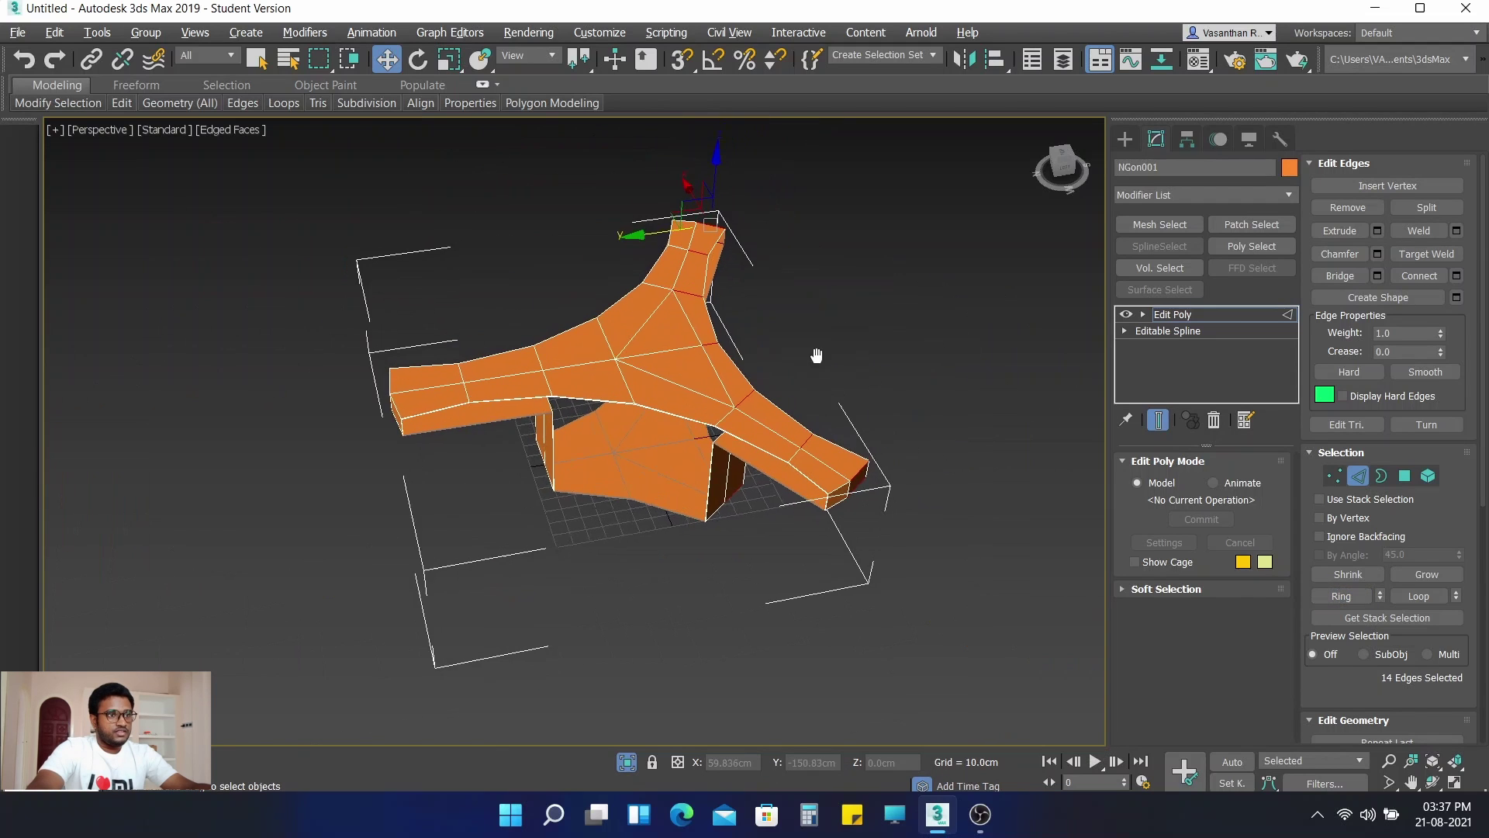
pyautogui.scroll(3, 770, 330)
# Step: Connect the selected edge ring with 1 segment, pinch 18 and slide -93, placing a support loop close to the outer border
pyautogui.click(1456, 277)
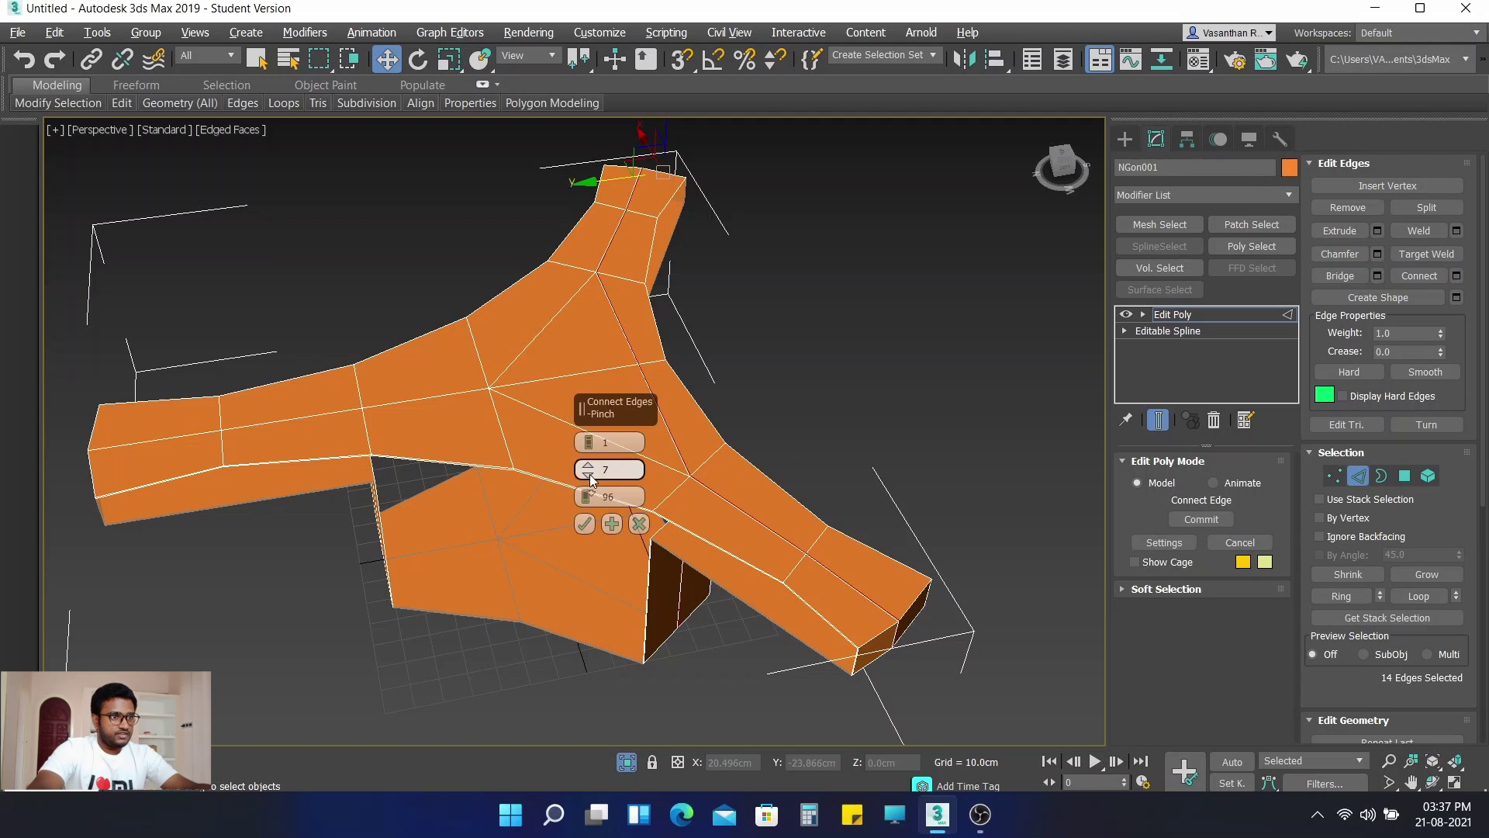
pyautogui.moveTo(587, 497); pyautogui.dragTo(648, 220)
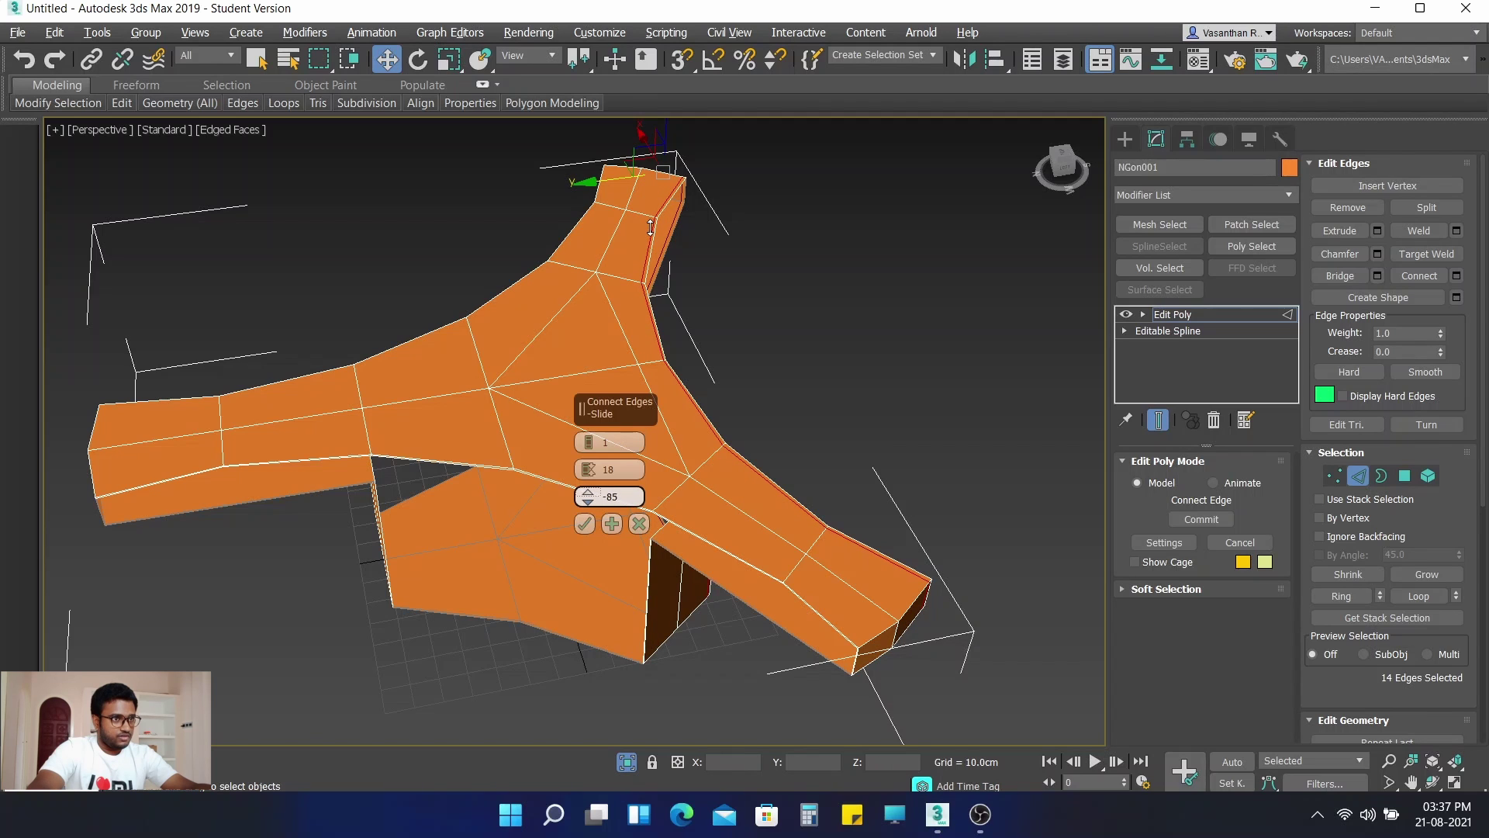
pyautogui.moveTo(653, 232); pyautogui.dragTo(653, 244)
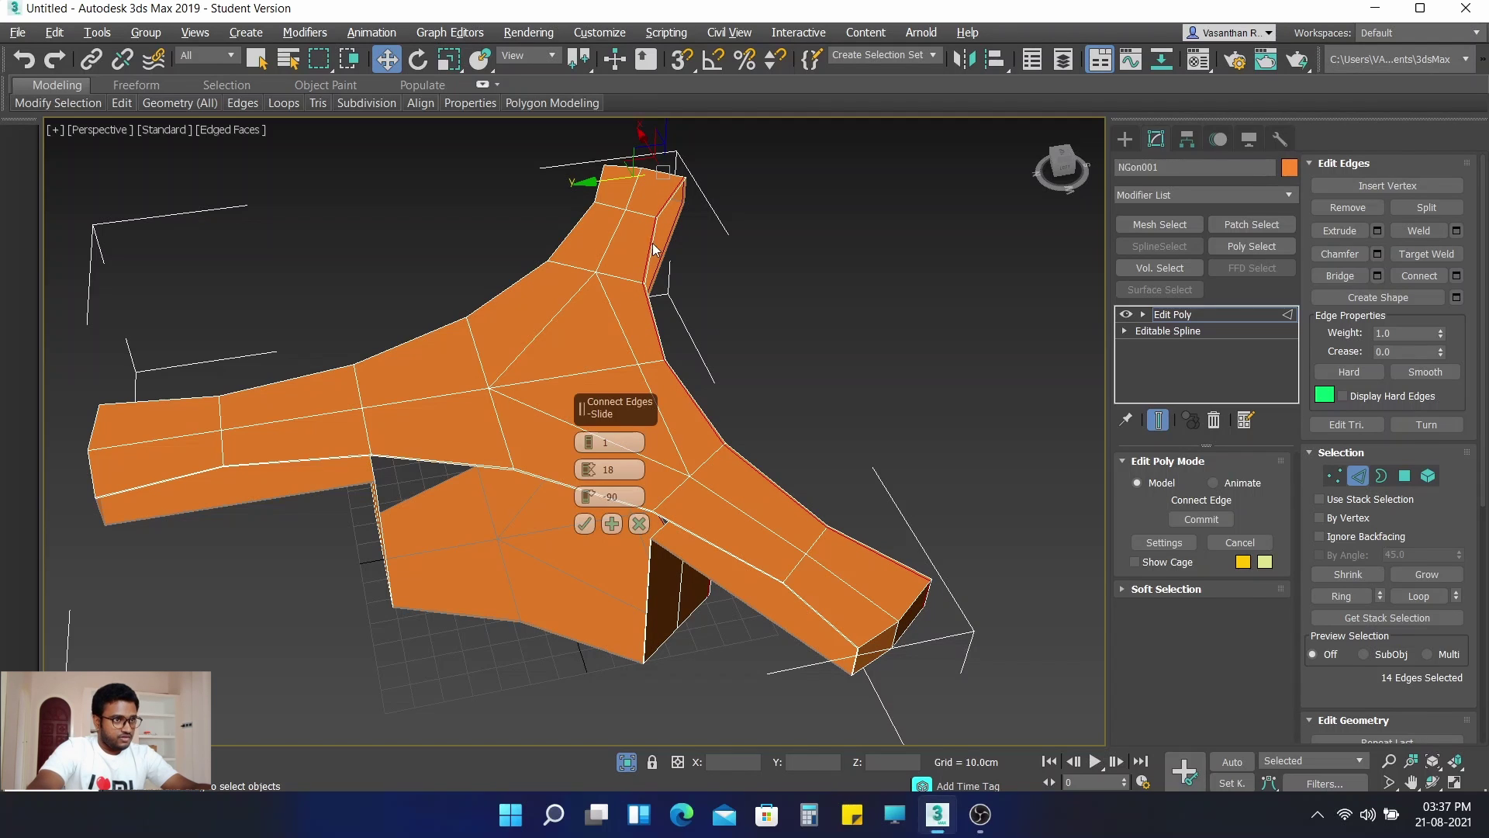
pyautogui.scroll(3, 636, 338)
pyautogui.scroll(2, 636, 338)
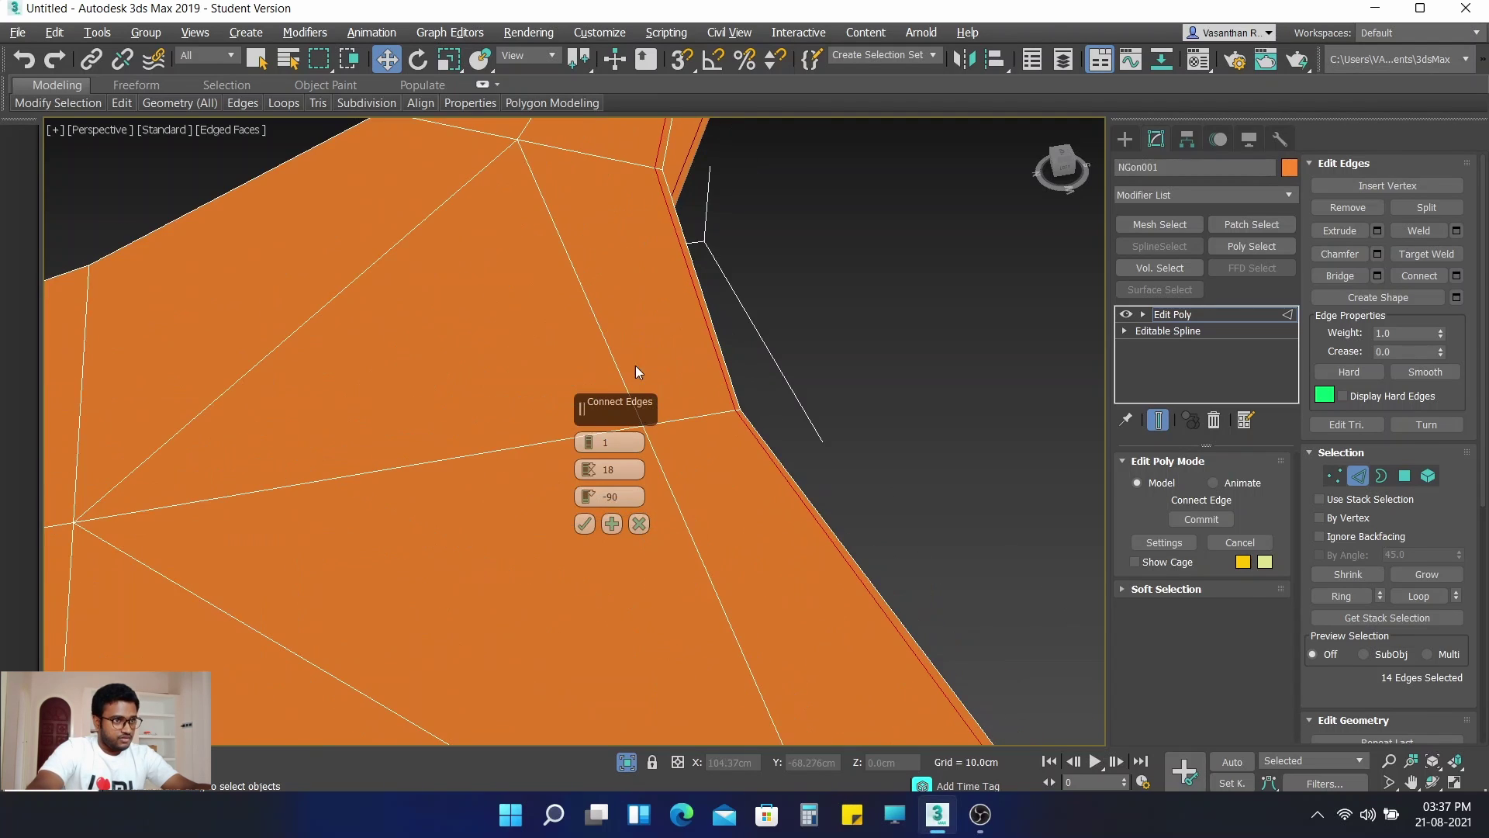
pyautogui.click(584, 524)
pyautogui.scroll(-4, 627, 253)
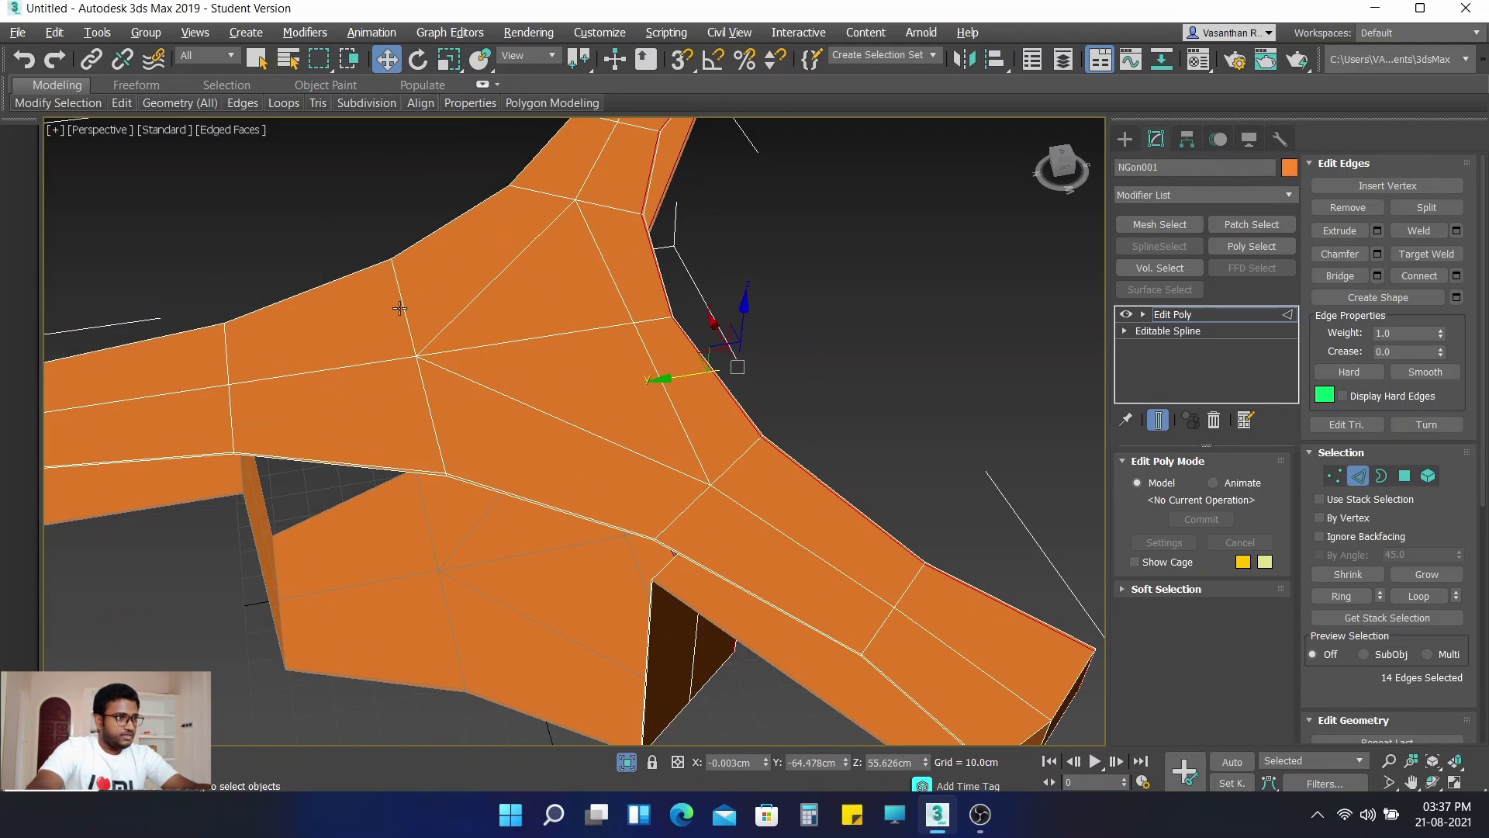
# Step: Ring-select from the cross edge on the remaining outer side of the arms and connect it with 1 segment, pinch 18 and slide -93
pyautogui.click(228, 348)
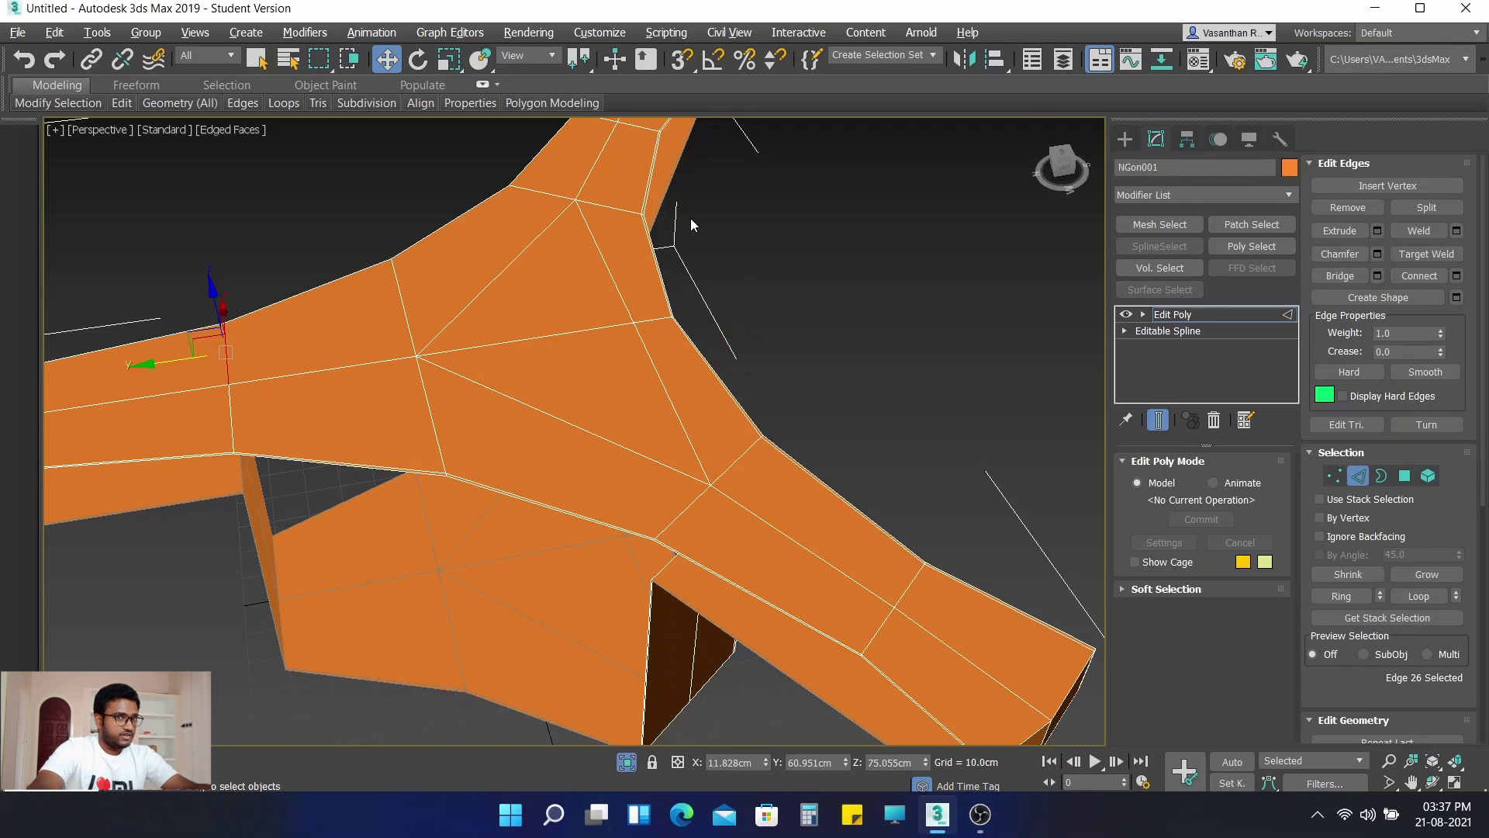
pyautogui.click(1338, 598)
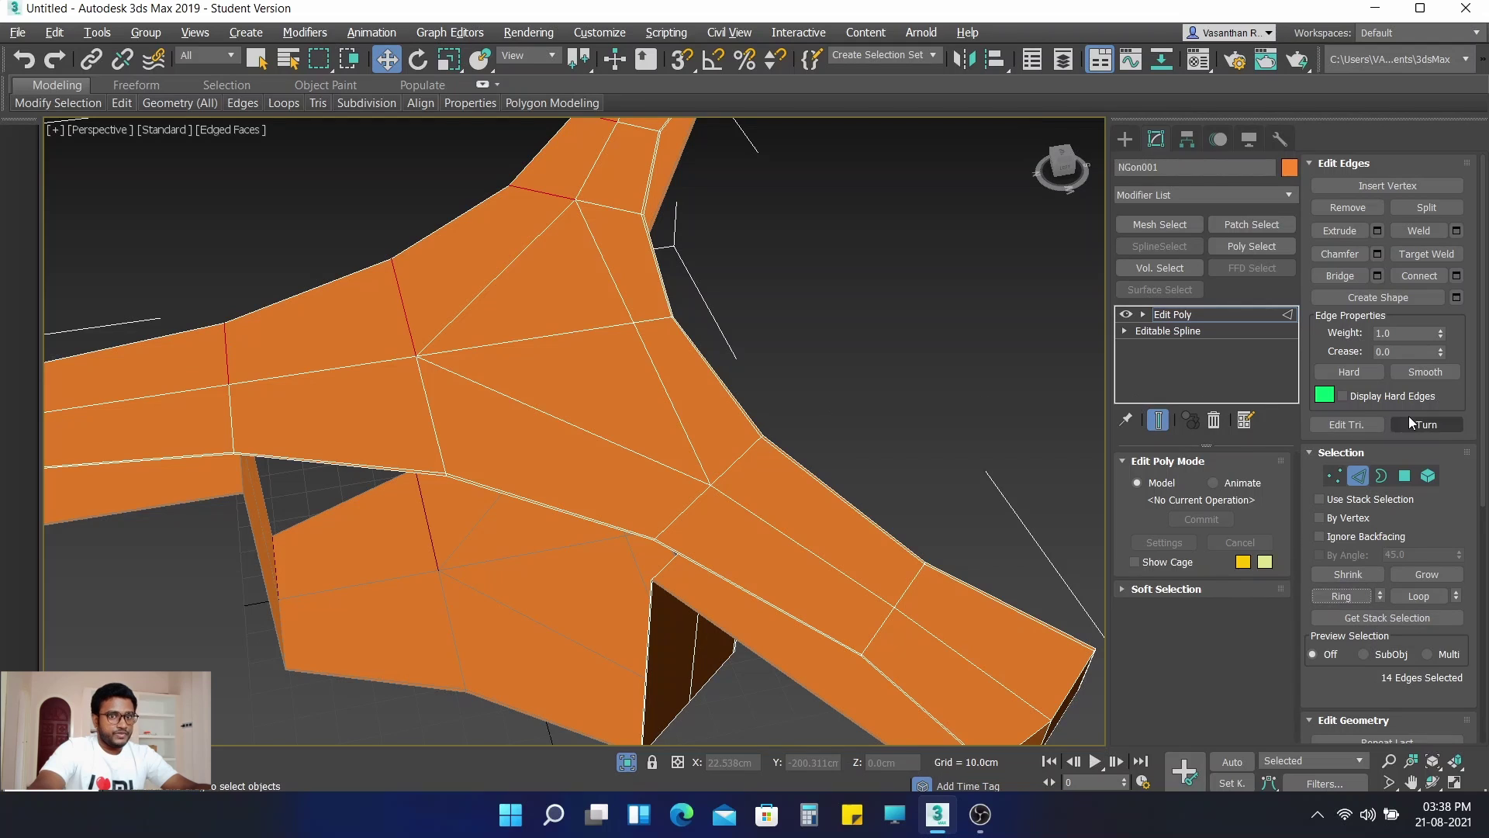
pyautogui.click(1456, 275)
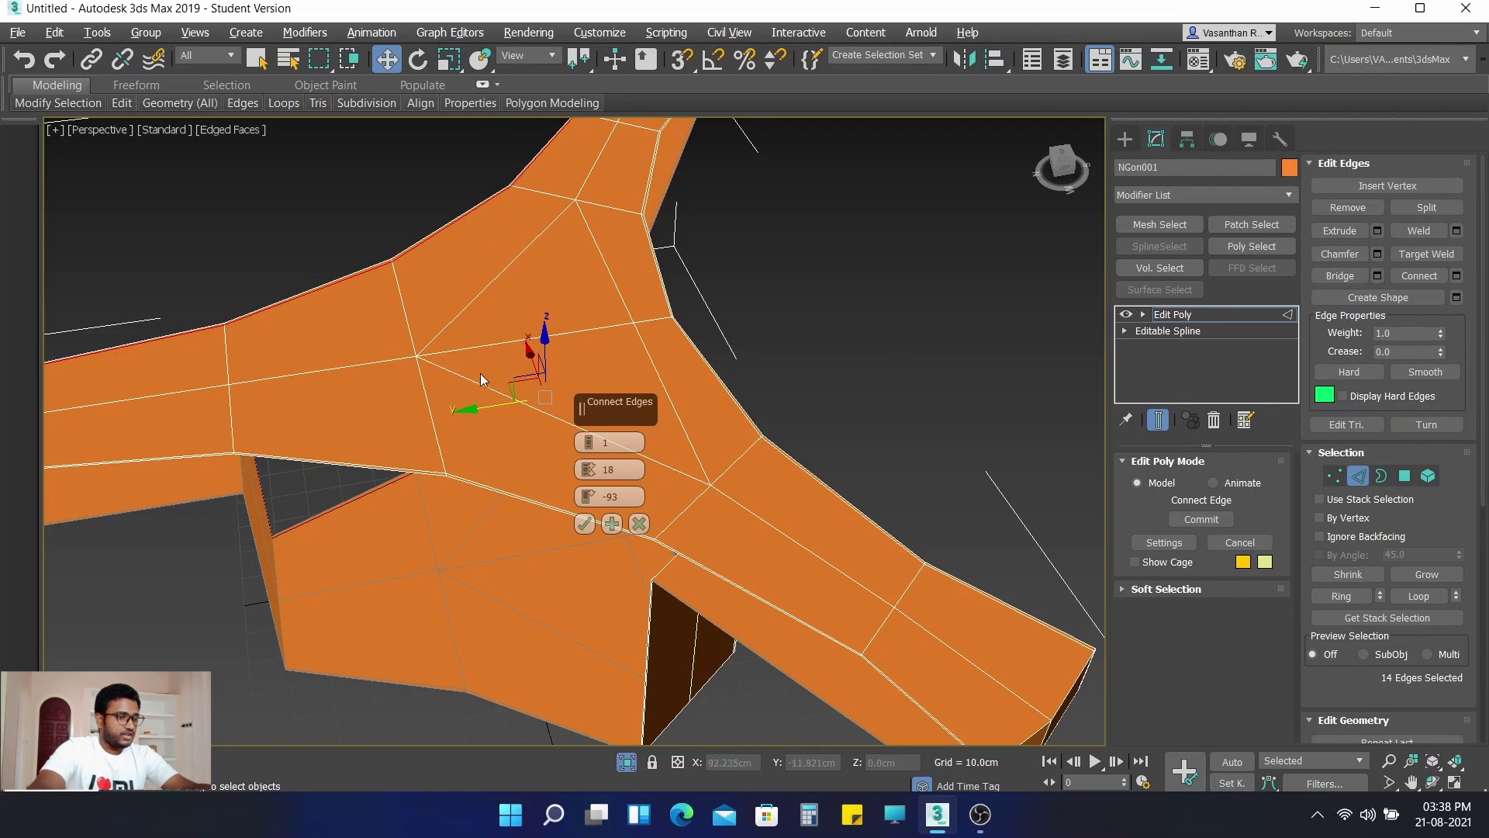
pyautogui.click(585, 525)
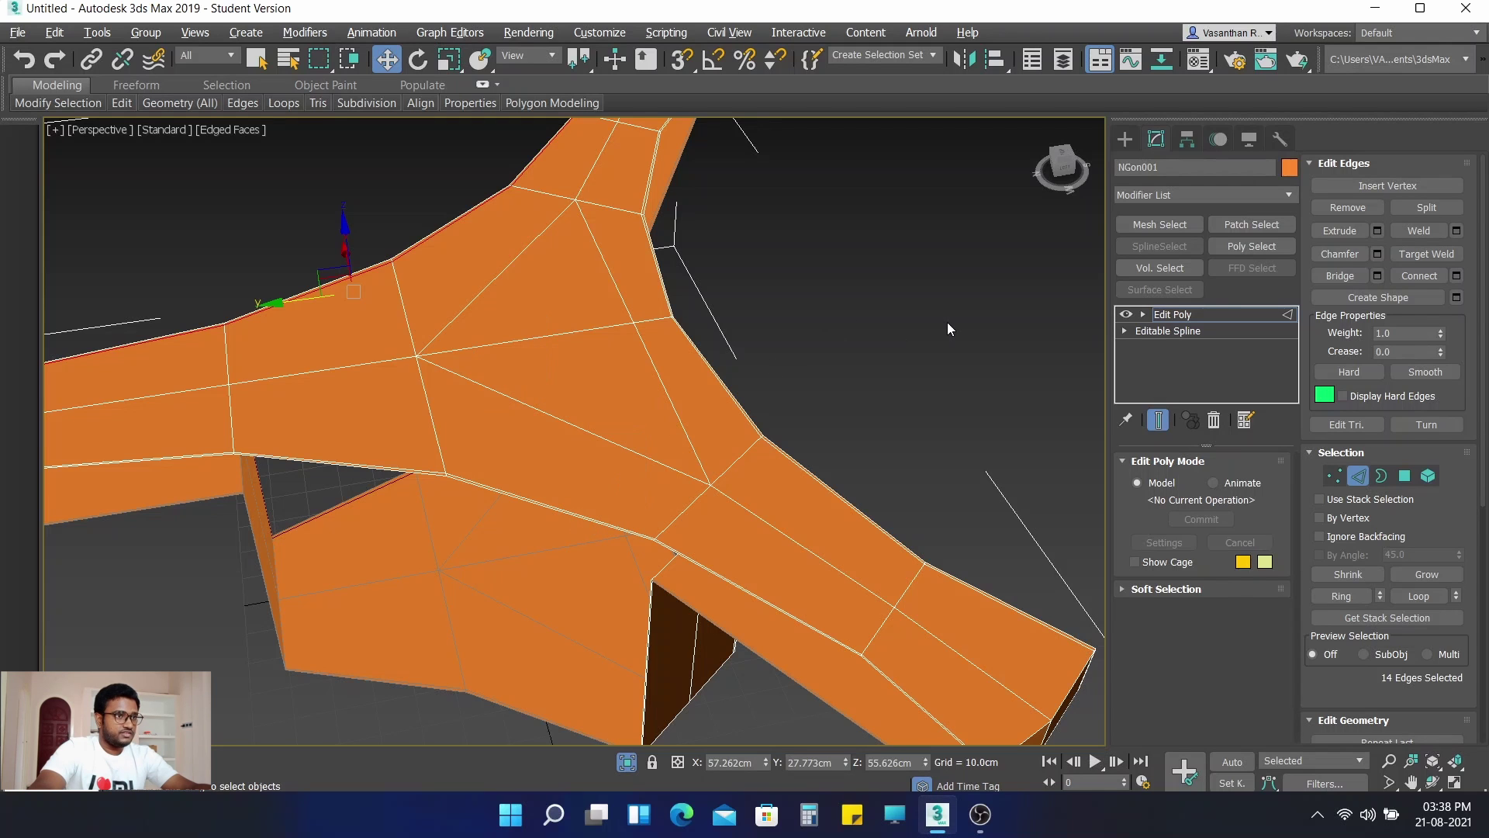
# Step: Select the vertical middle edge on the end face of one table arm
pyautogui.moveTo(947, 360); pyautogui.dragTo(843, 246, button='middle')
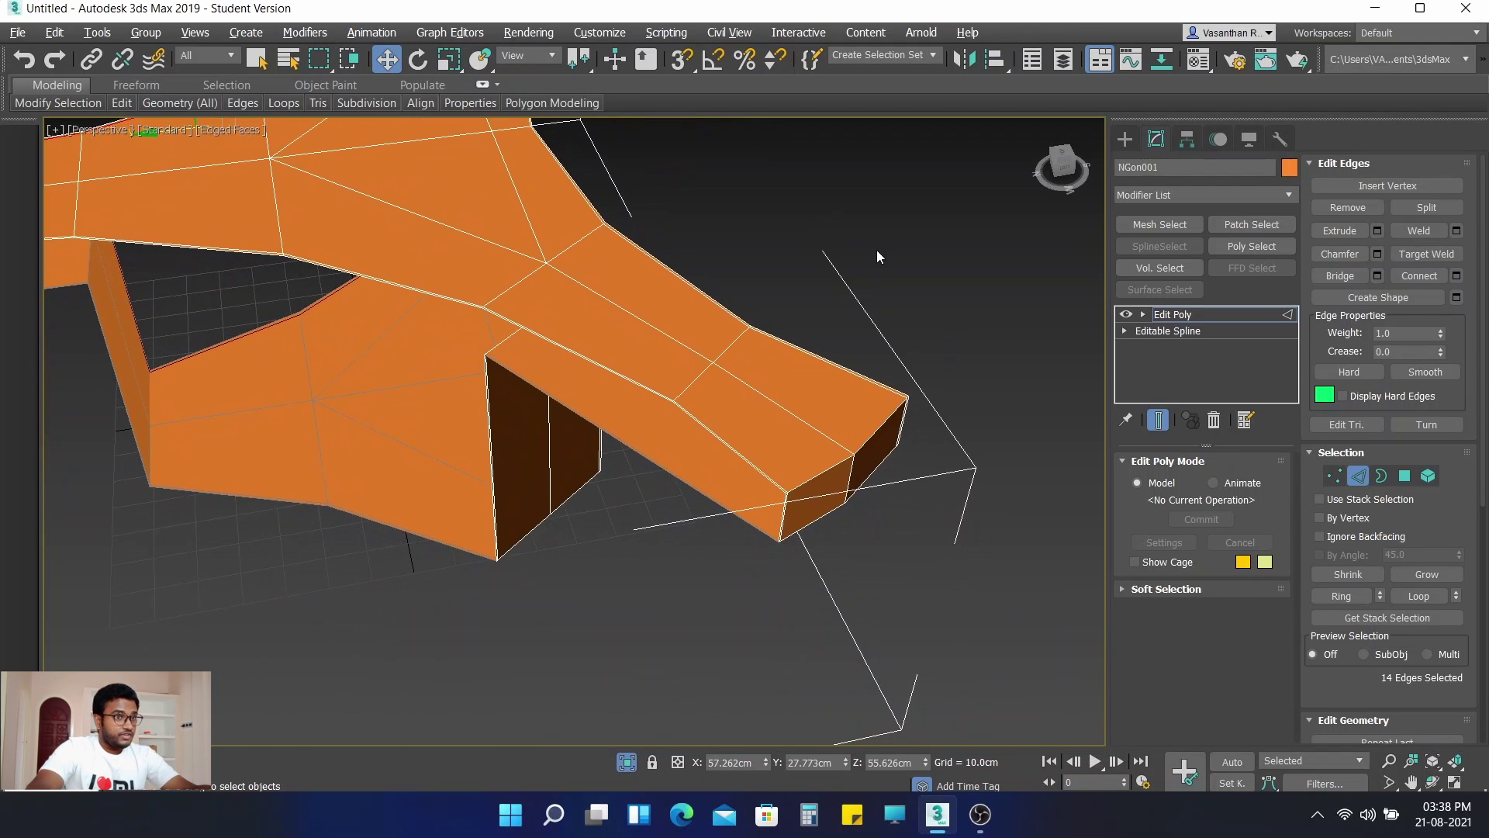
pyautogui.keyDown('alt'); pyautogui.moveTo(876, 249); pyautogui.dragTo(832, 203, button='middle'); pyautogui.keyUp('alt')
pyautogui.scroll(-4, 845, 228)
pyautogui.moveTo(846, 397); pyautogui.dragTo(634, 613, button='middle')
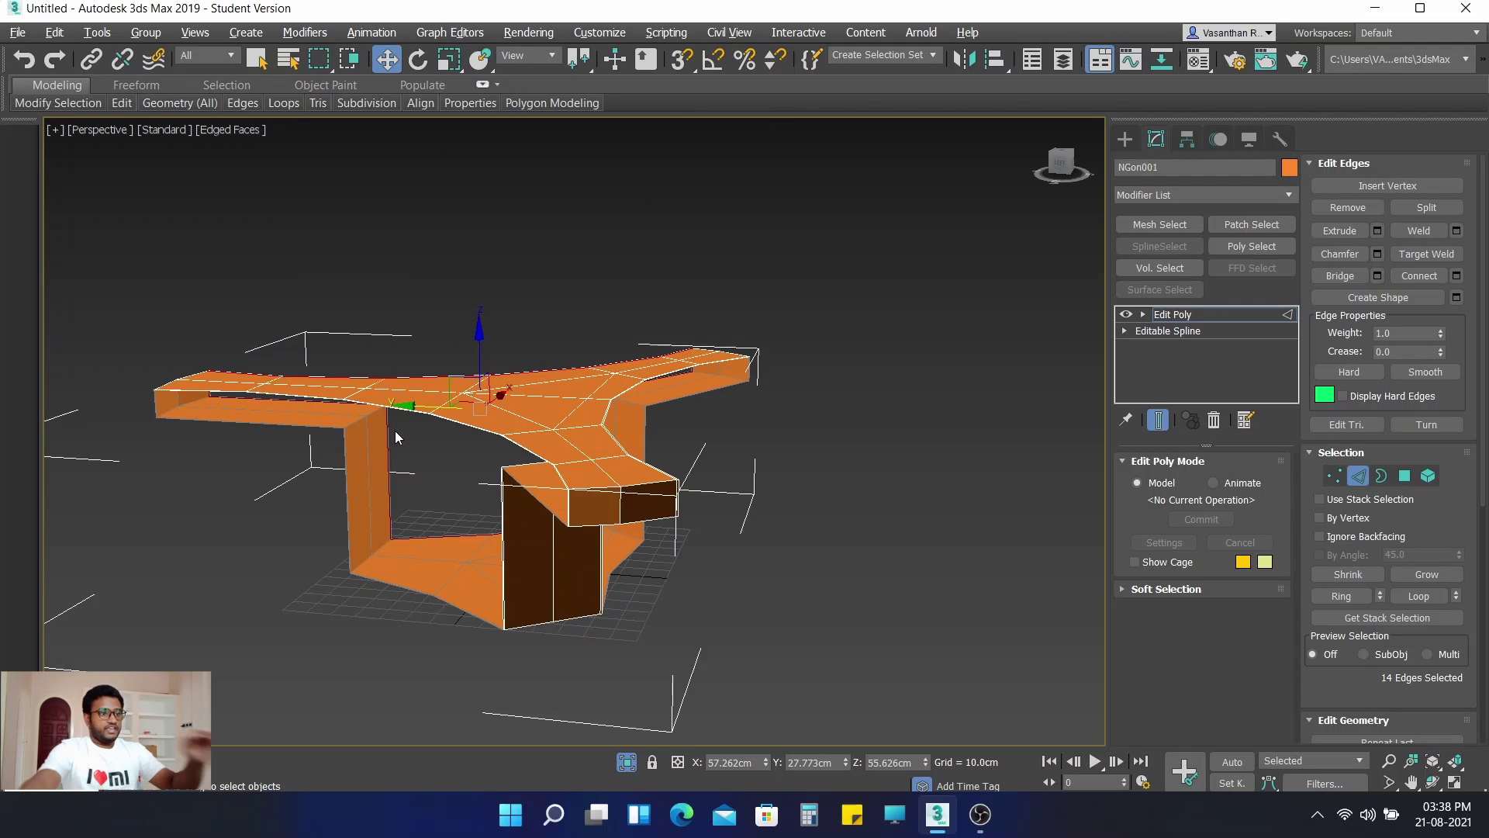
pyautogui.scroll(5, 688, 477)
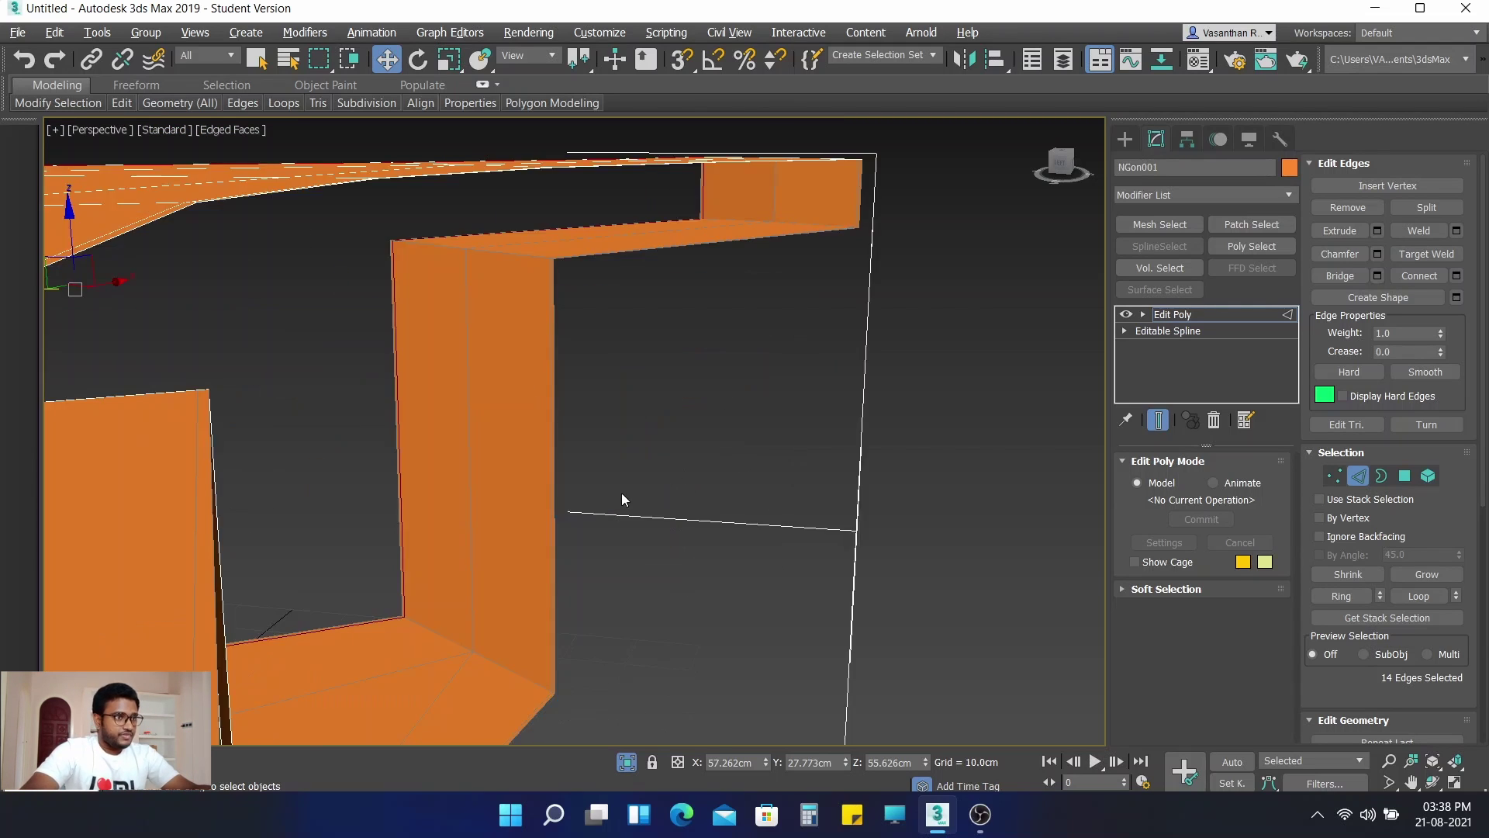
pyautogui.scroll(-6, 758, 418)
pyautogui.scroll(3, 650, 450)
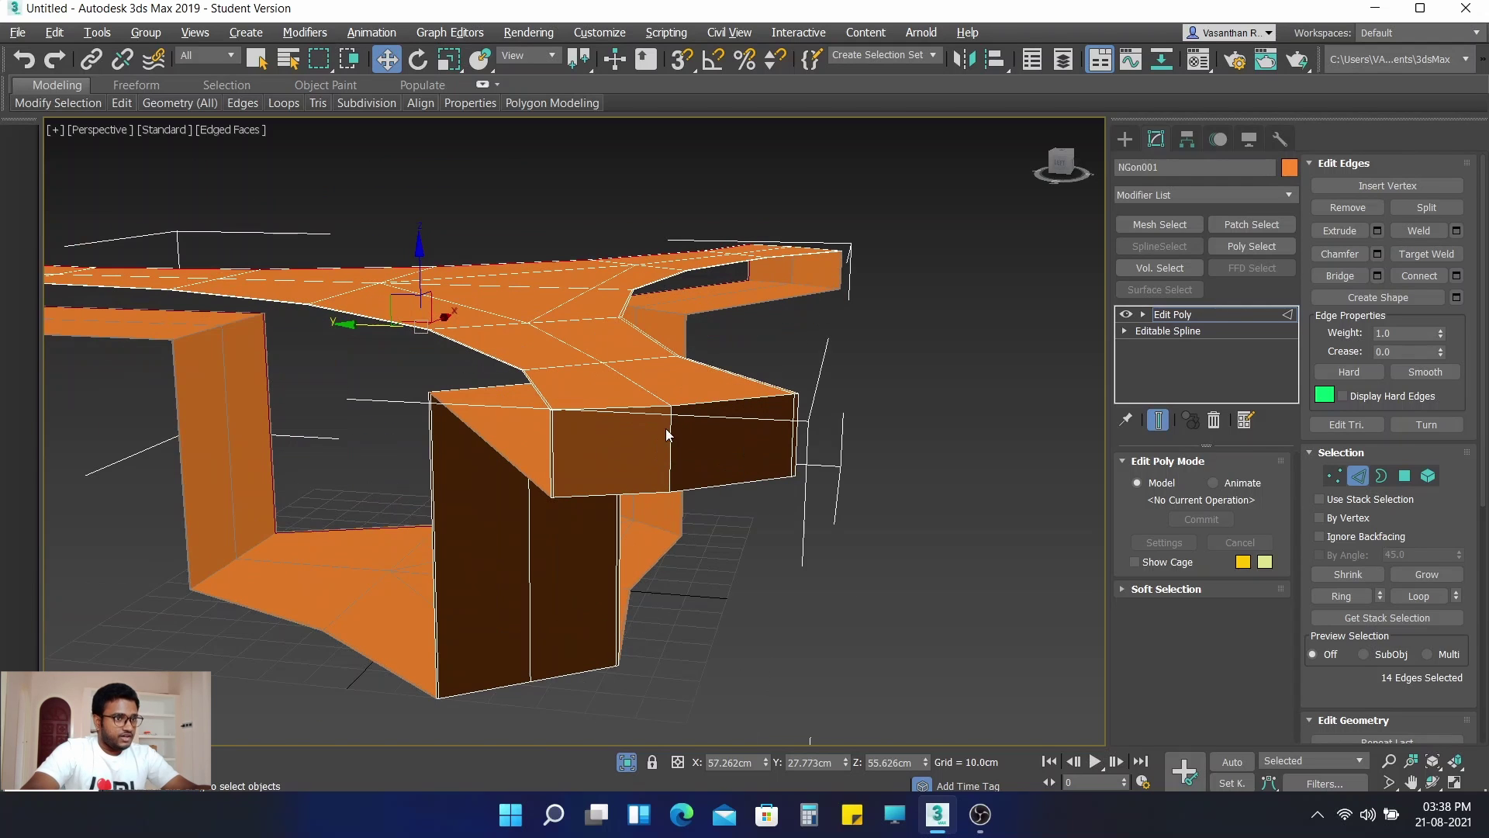
pyautogui.click(672, 440)
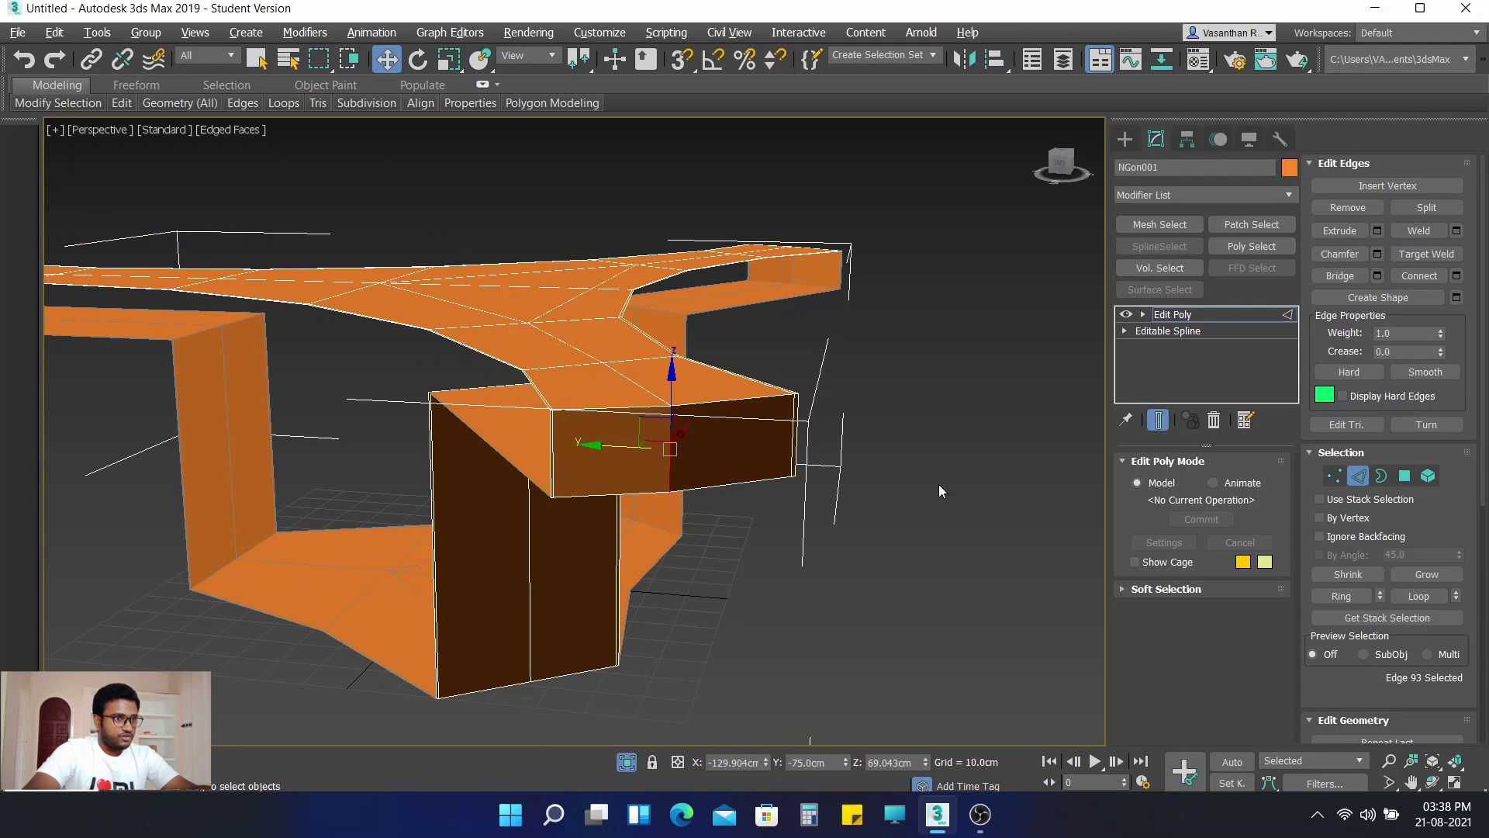
pyautogui.click(763, 505)
pyautogui.click(671, 446)
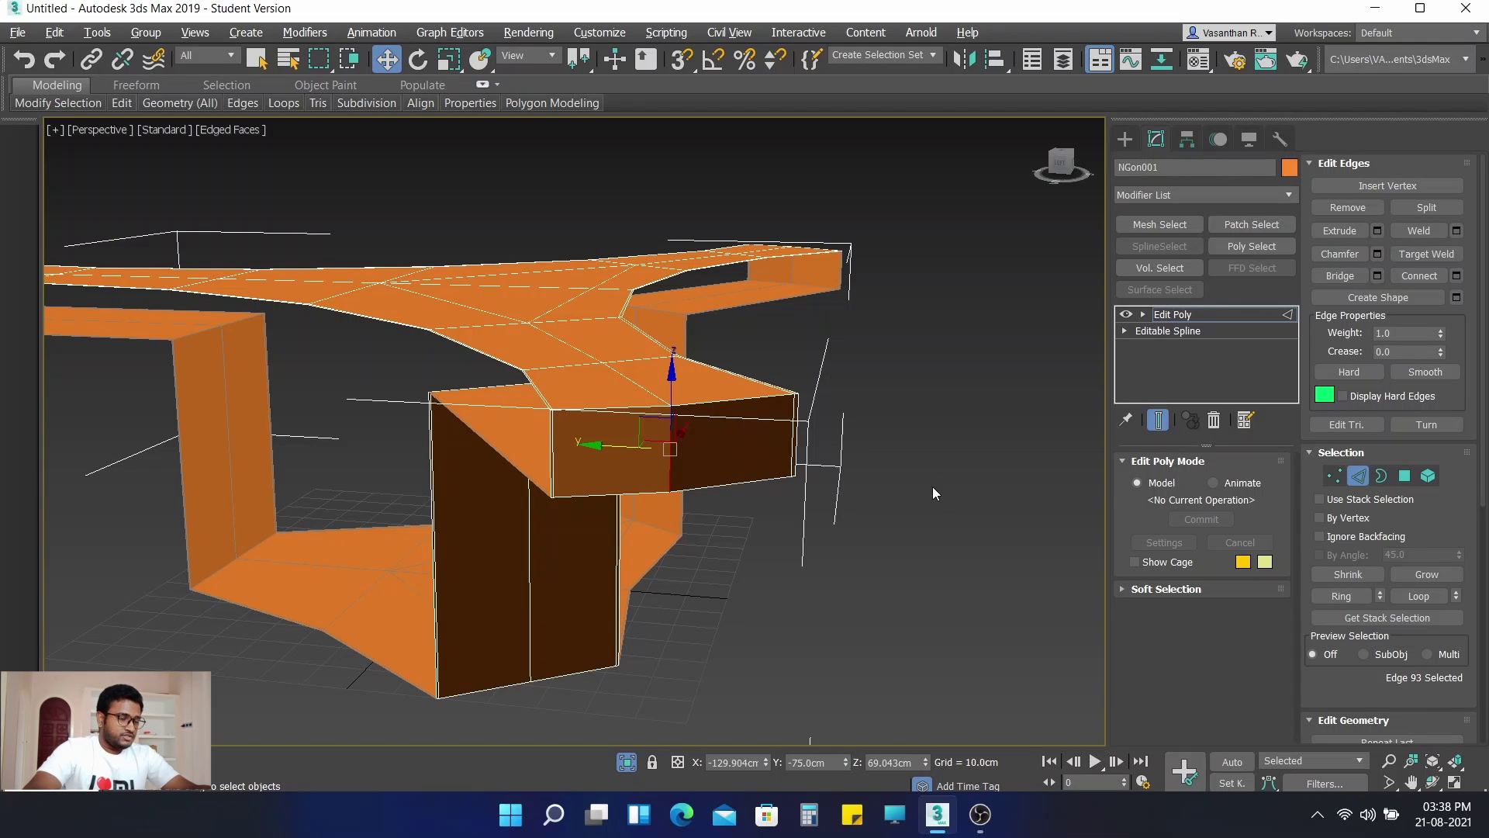
# Step: Add the vertical middle edges of the other two arm ends to the selection and expand it to their full edge rings
pyautogui.keyDown('alt'); pyautogui.moveTo(1041, 513); pyautogui.dragTo(396, 432, button='middle'); pyautogui.keyUp('alt')
pyautogui.scroll(-5, 974, 502)
pyautogui.keyDown('alt'); pyautogui.moveTo(690, 465); pyautogui.dragTo(361, 486, button='middle'); pyautogui.keyUp('alt')
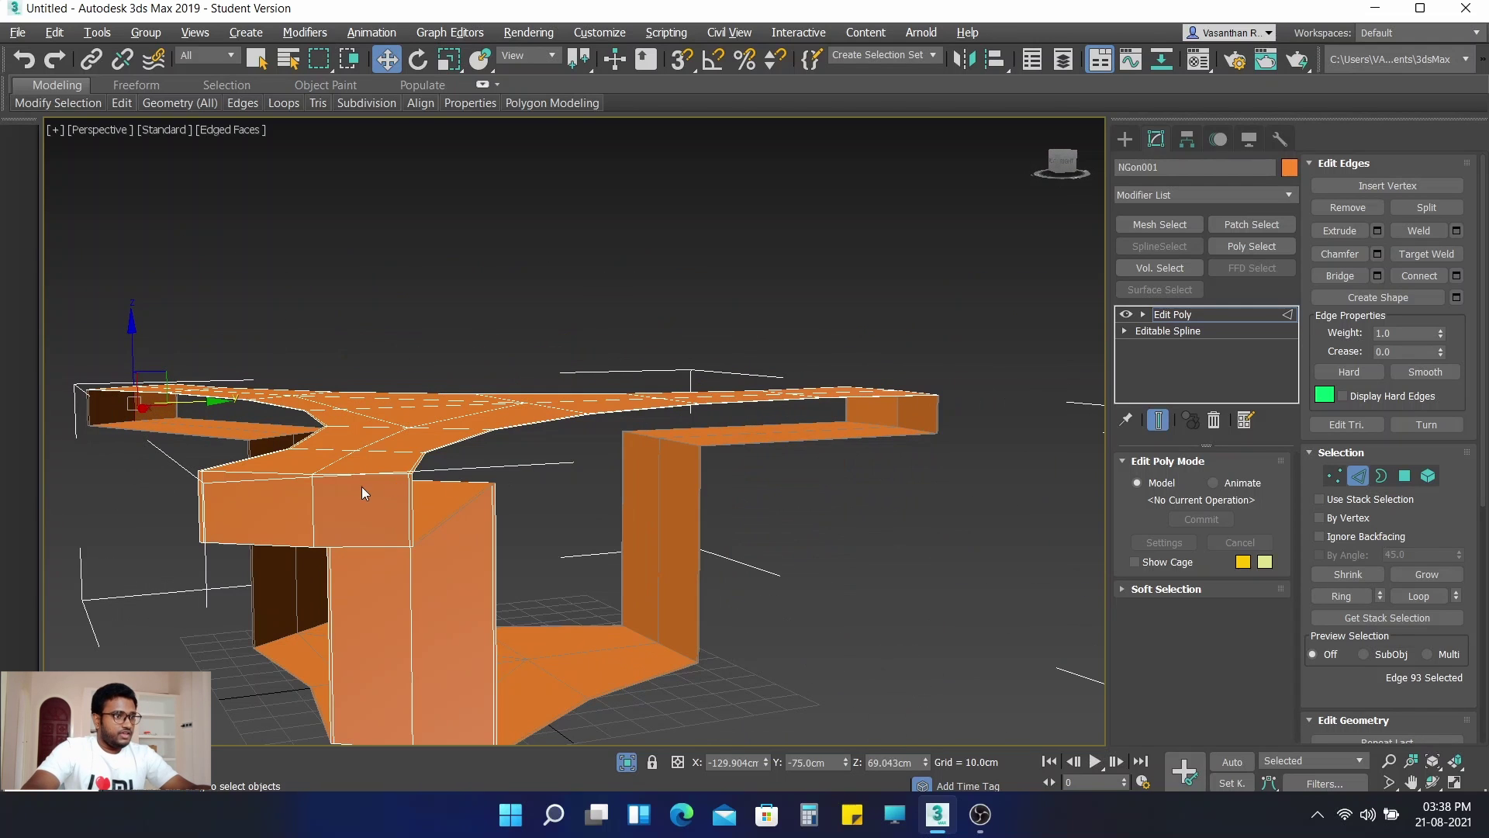
pyautogui.keyDown('ctrl'); pyautogui.click(311, 500); pyautogui.keyUp('ctrl')
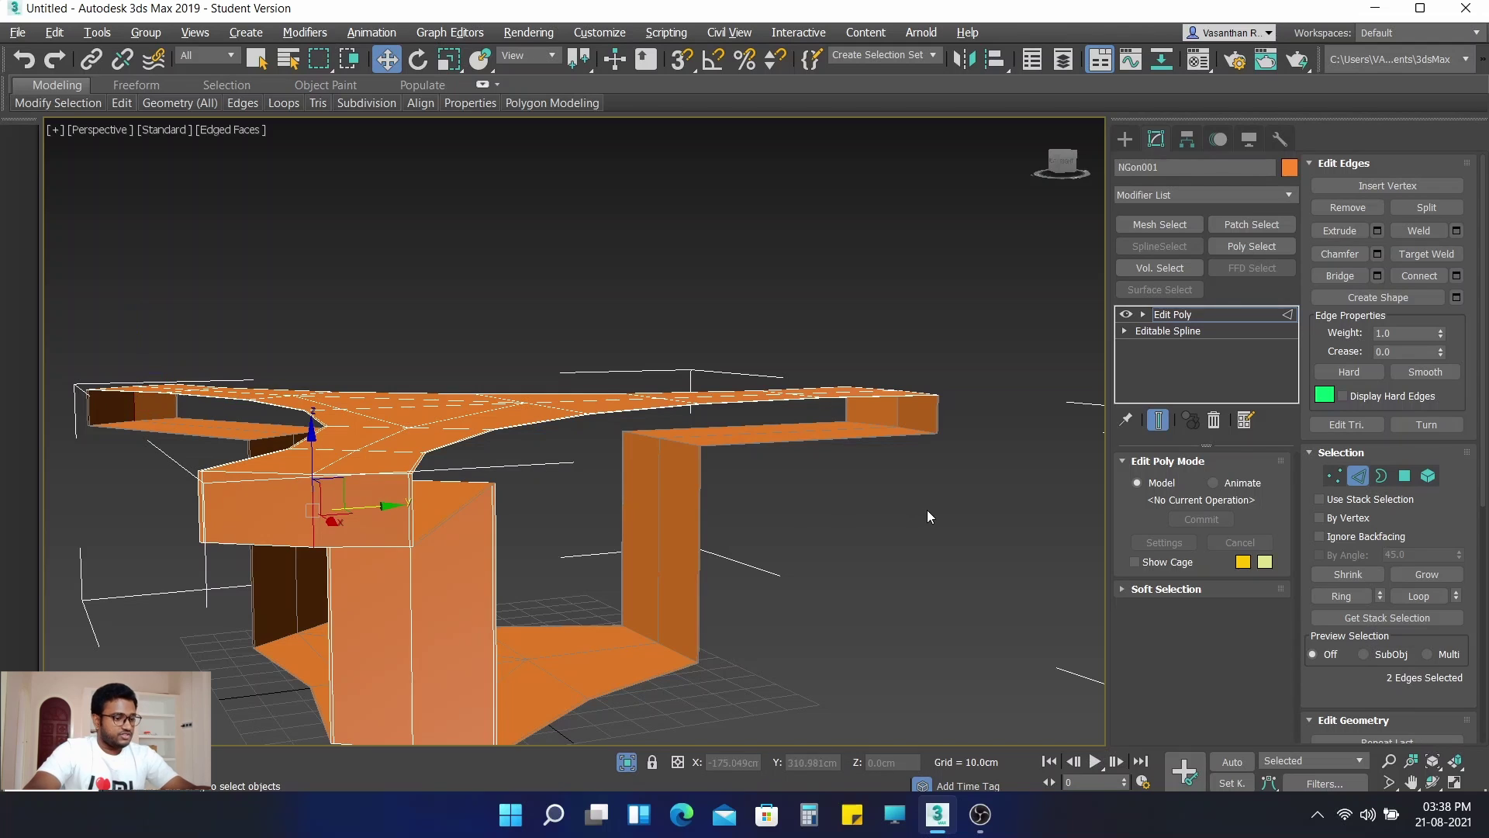
pyautogui.keyDown('alt'); pyautogui.moveTo(937, 513); pyautogui.dragTo(738, 367, button='middle'); pyautogui.keyUp('alt')
pyautogui.keyDown('ctrl'); pyautogui.click(614, 313); pyautogui.keyUp('ctrl')
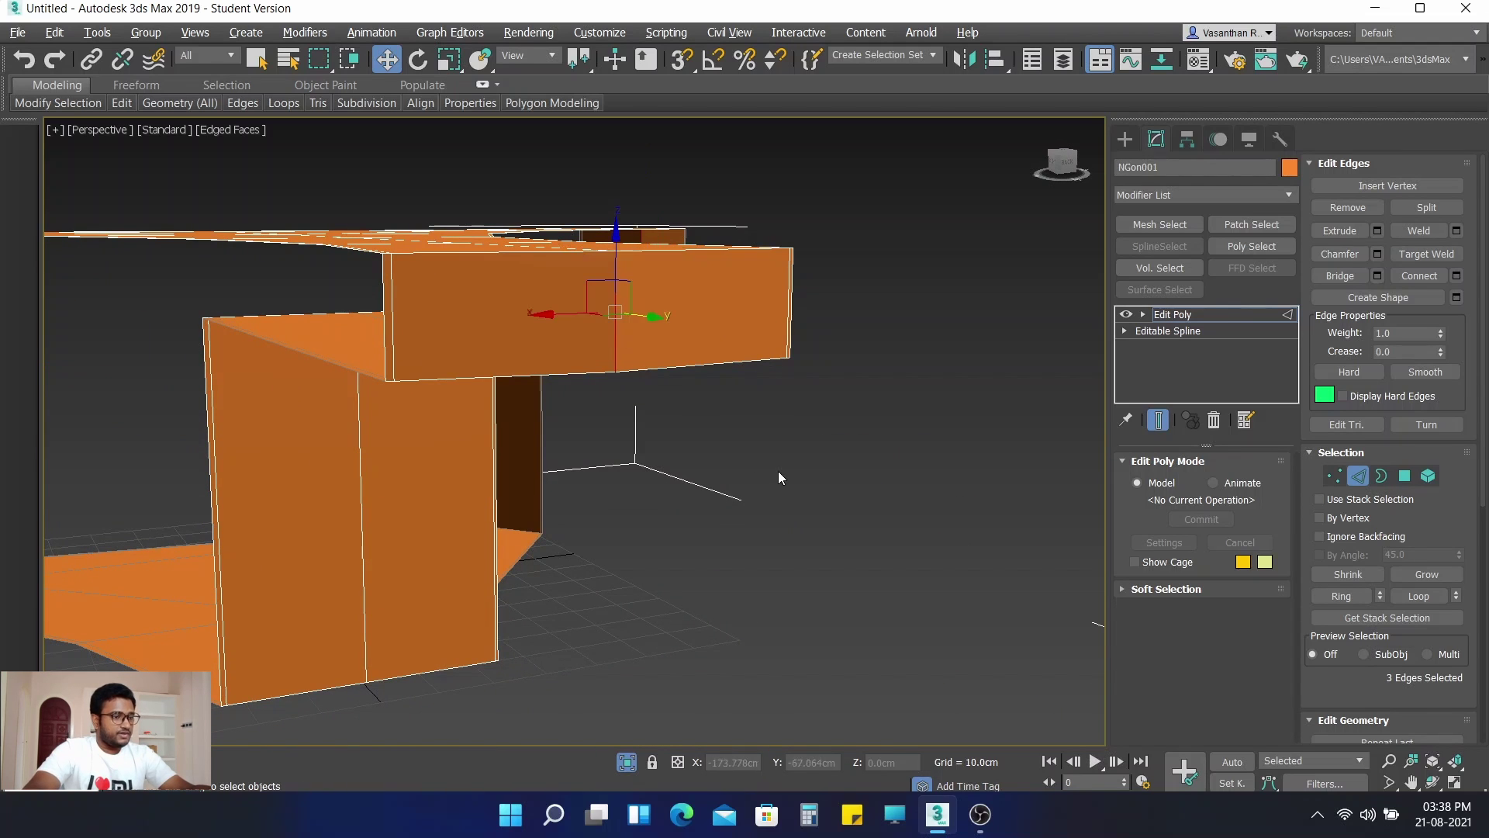
pyautogui.keyDown('alt'); pyautogui.moveTo(762, 477); pyautogui.dragTo(1017, 500, button='middle'); pyautogui.keyUp('alt')
pyautogui.scroll(4, 985, 484)
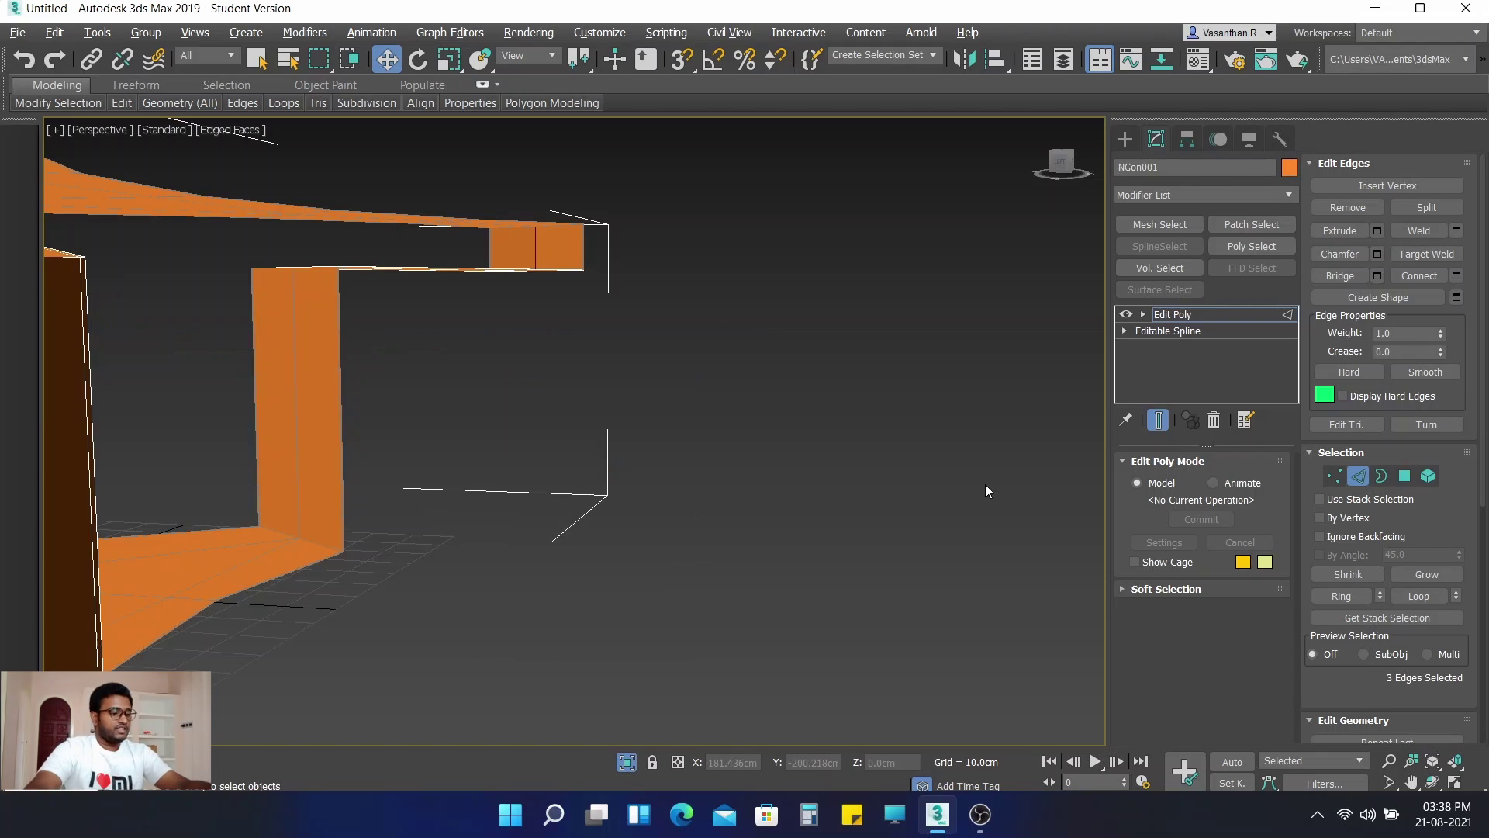
pyautogui.scroll(-4, 785, 563)
pyautogui.keyDown('alt'); pyautogui.moveTo(788, 559); pyautogui.dragTo(779, 485, button='middle'); pyautogui.keyUp('alt')
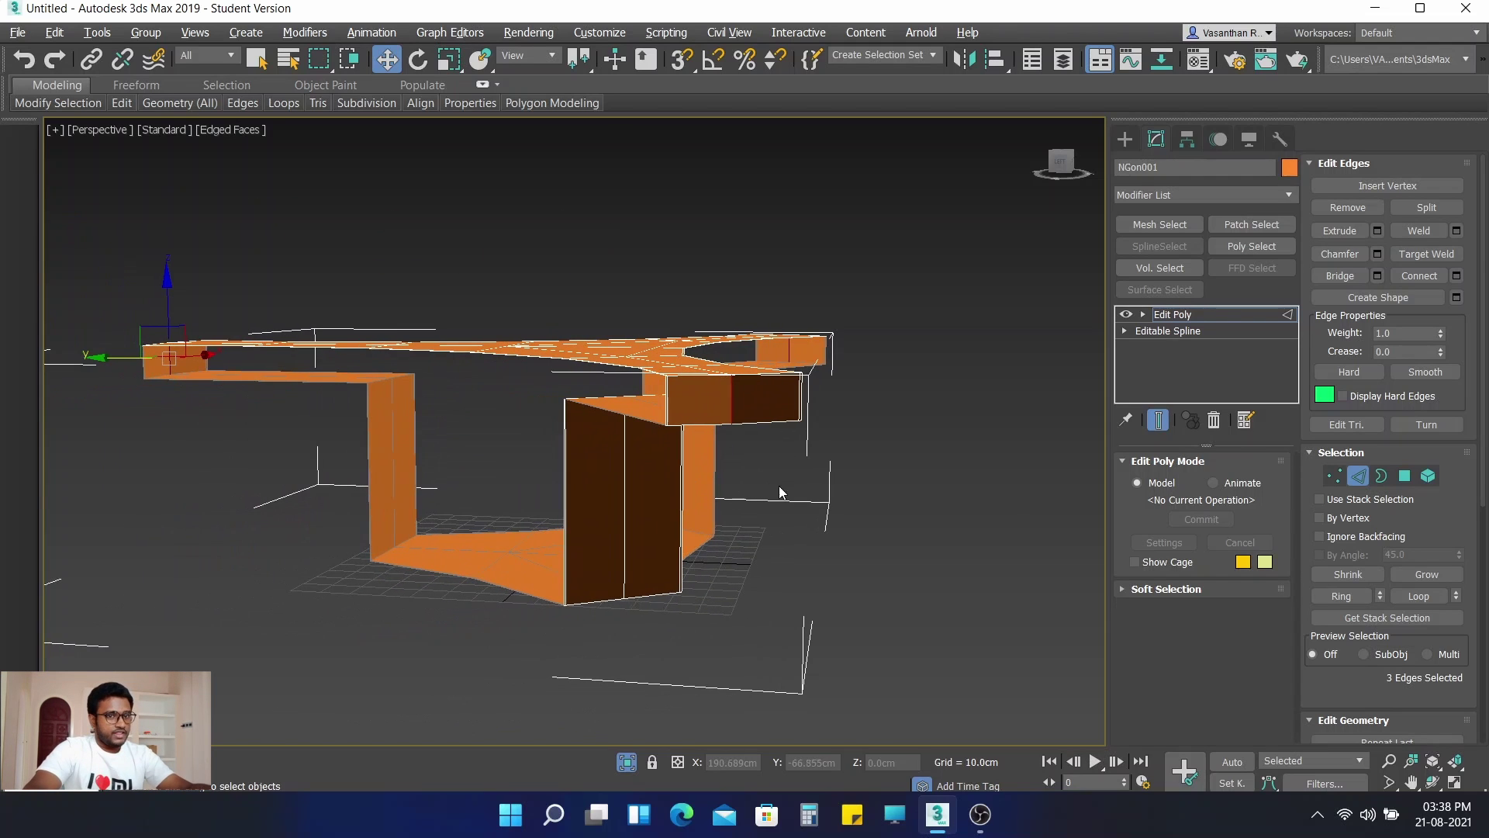
pyautogui.click(1351, 598)
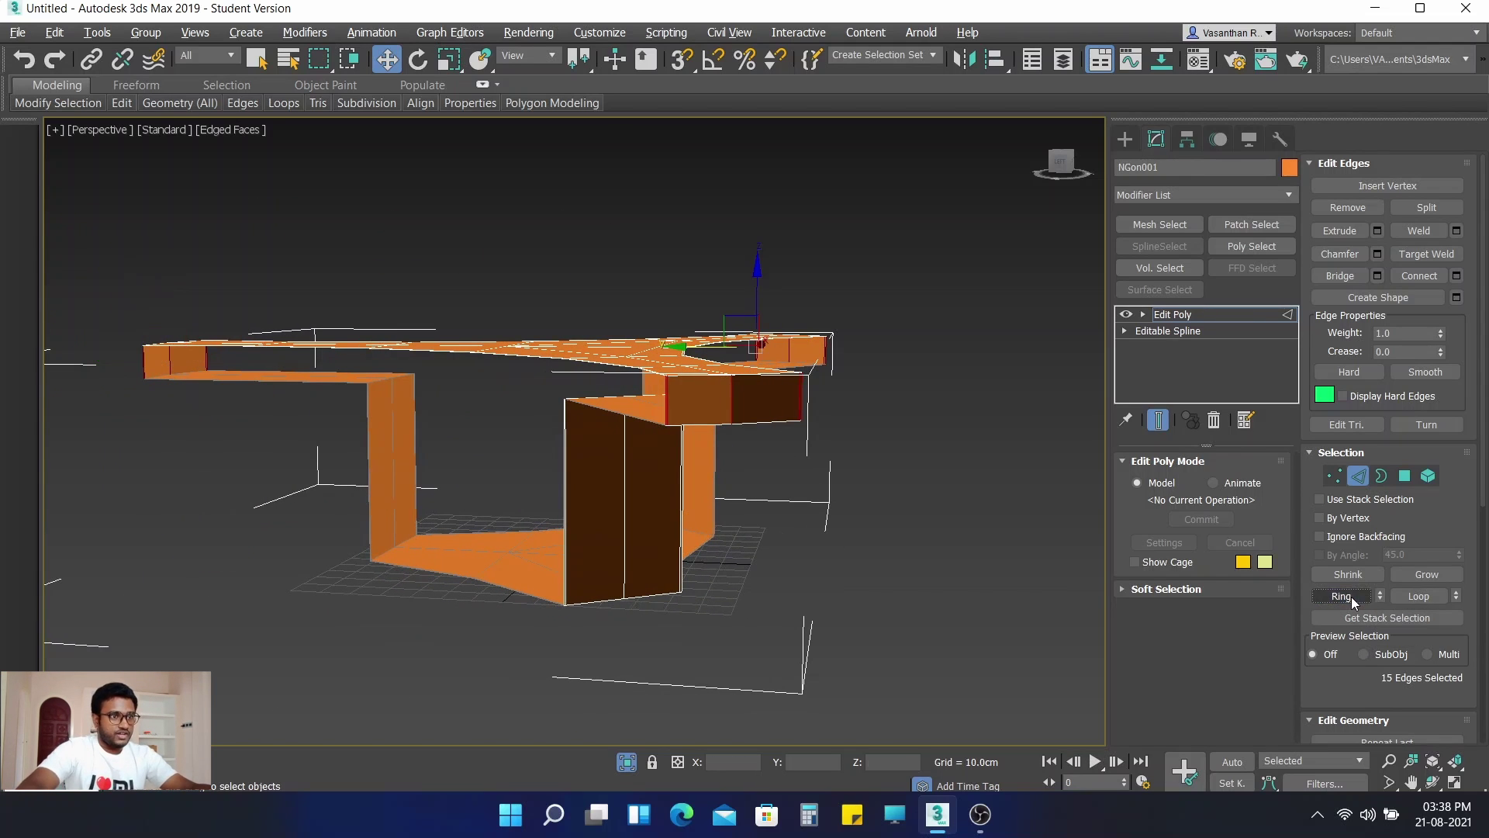
# Step: Start connecting the selected vertical edge rings on the arm ends, using 2 segments
pyautogui.scroll(4, 718, 397)
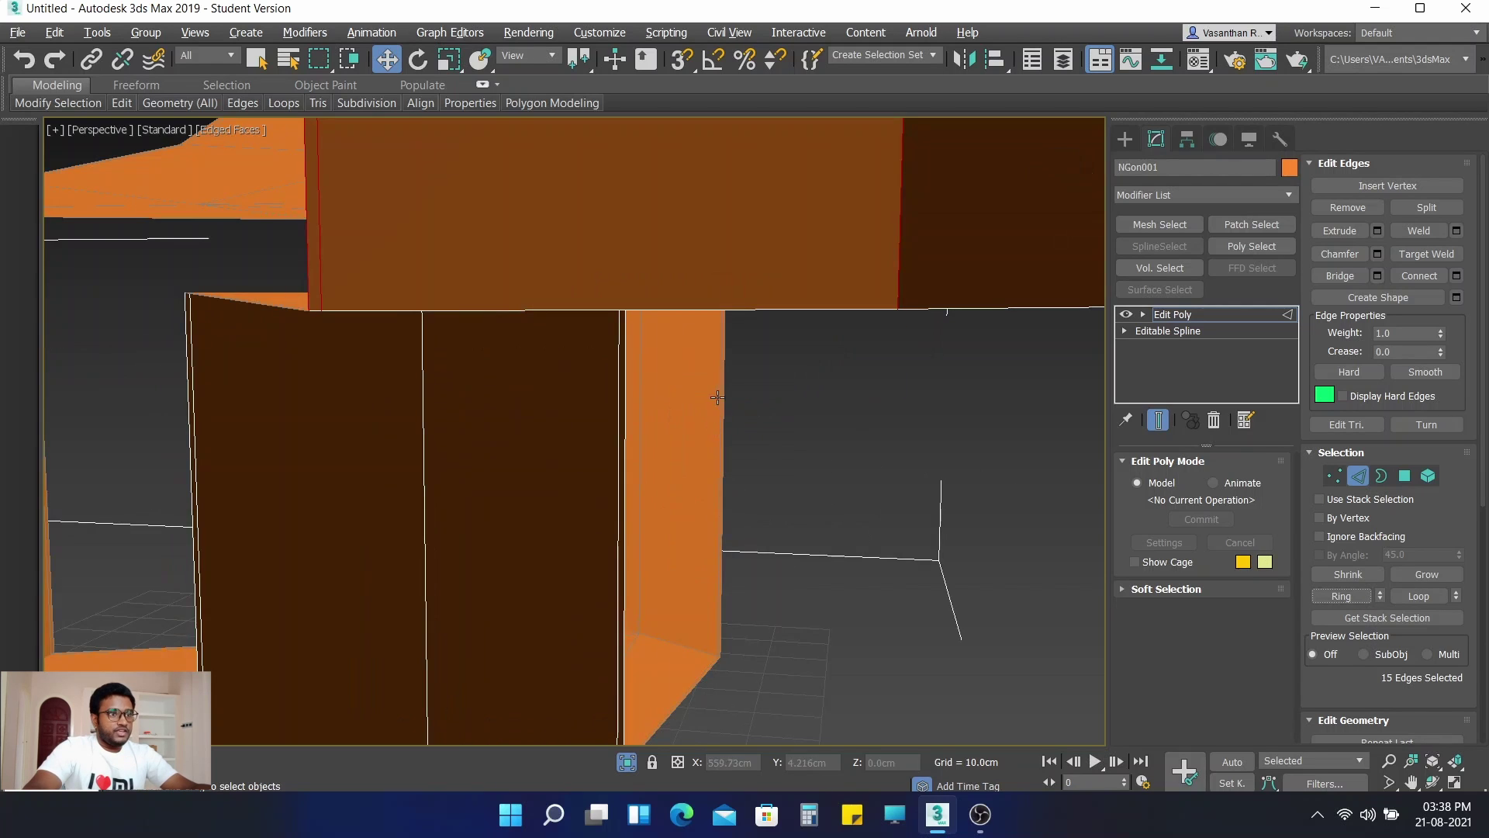
pyautogui.scroll(-3, 779, 418)
pyautogui.keyDown('alt'); pyautogui.moveTo(836, 468); pyautogui.dragTo(684, 446, button='middle'); pyautogui.keyUp('alt')
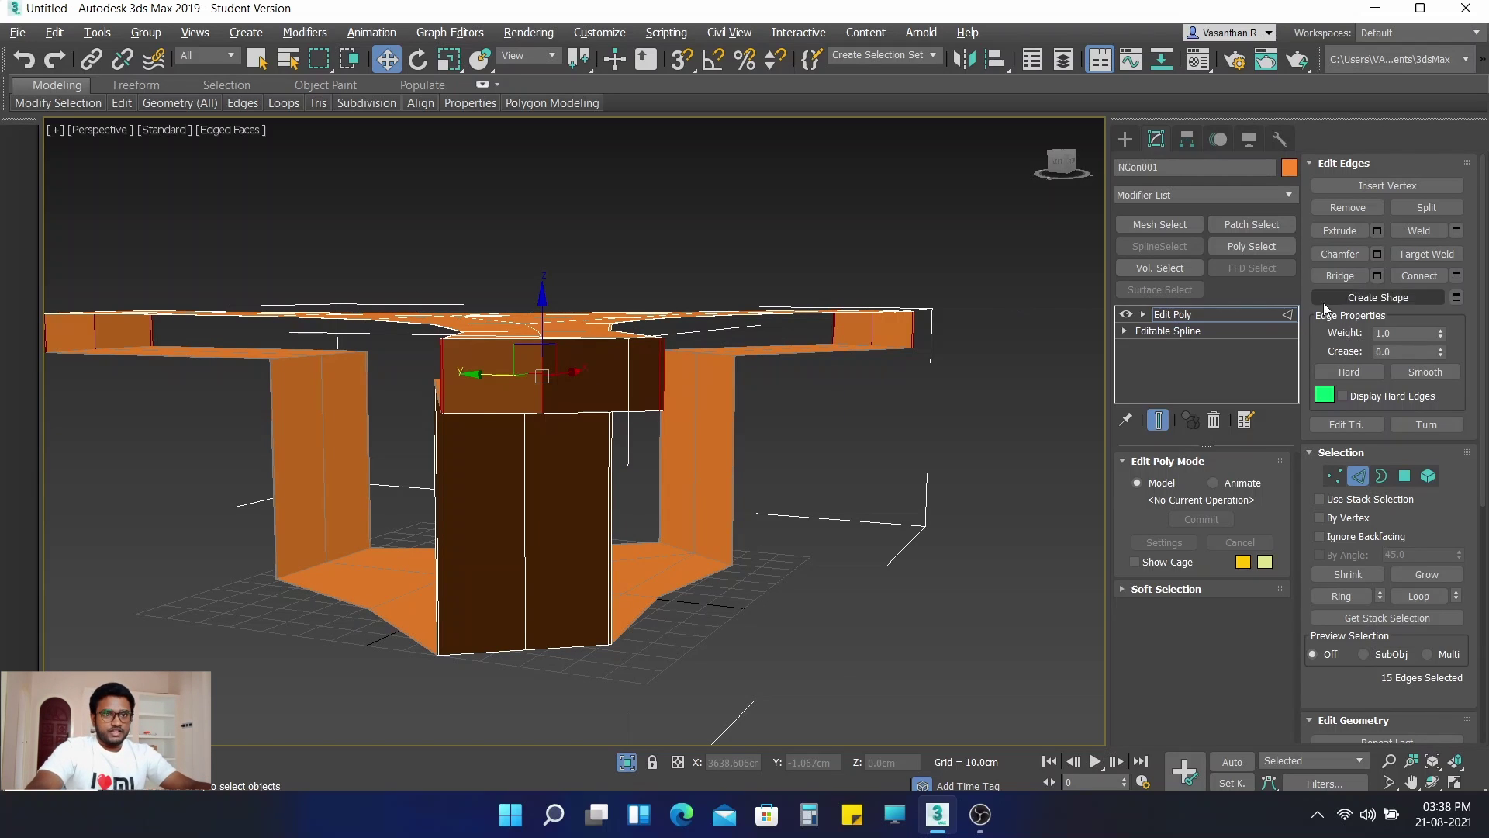
pyautogui.click(1457, 276)
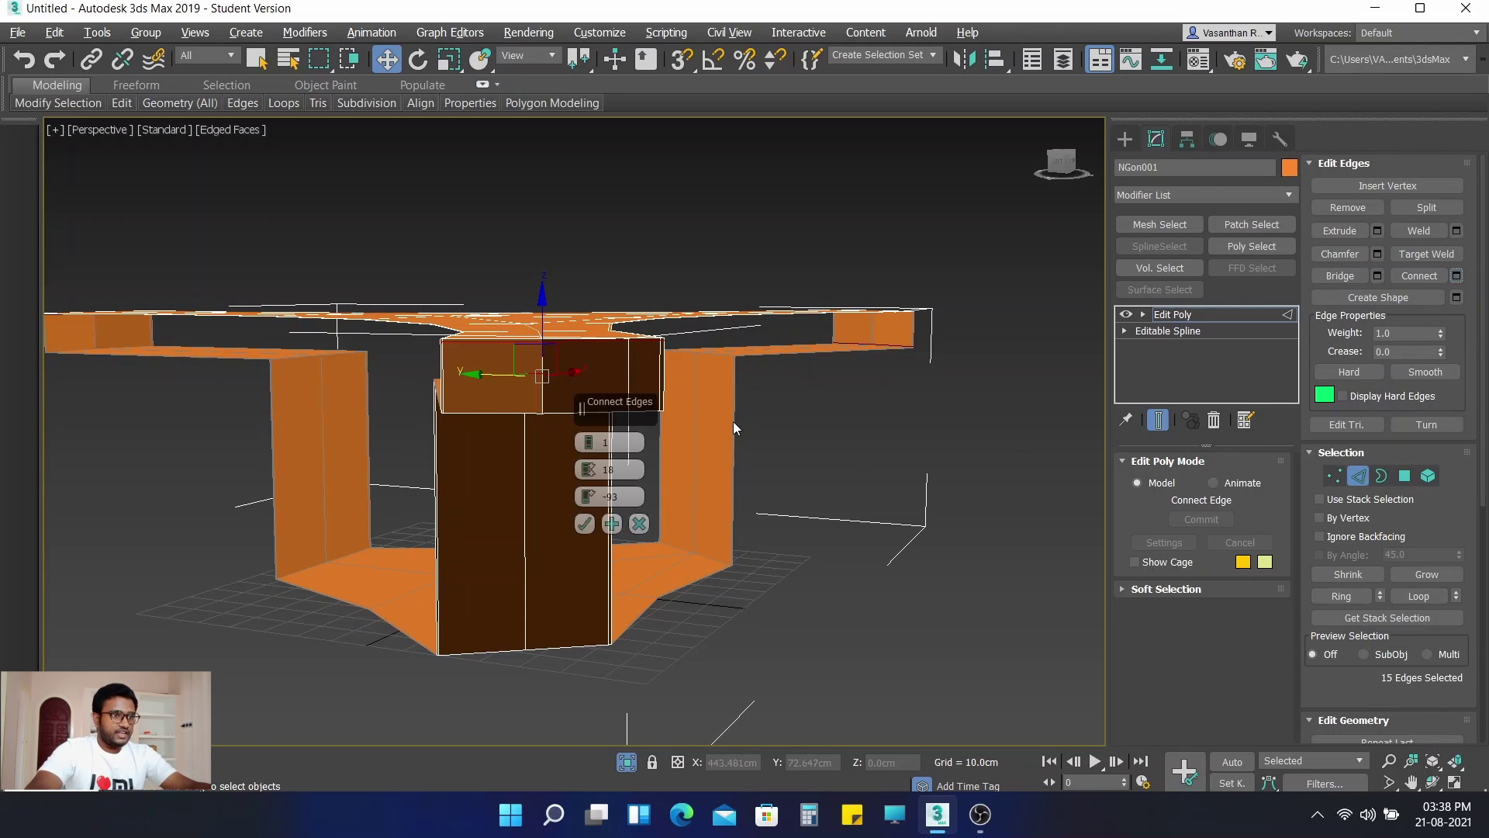
pyautogui.moveTo(583, 475); pyautogui.dragTo(582, 458)
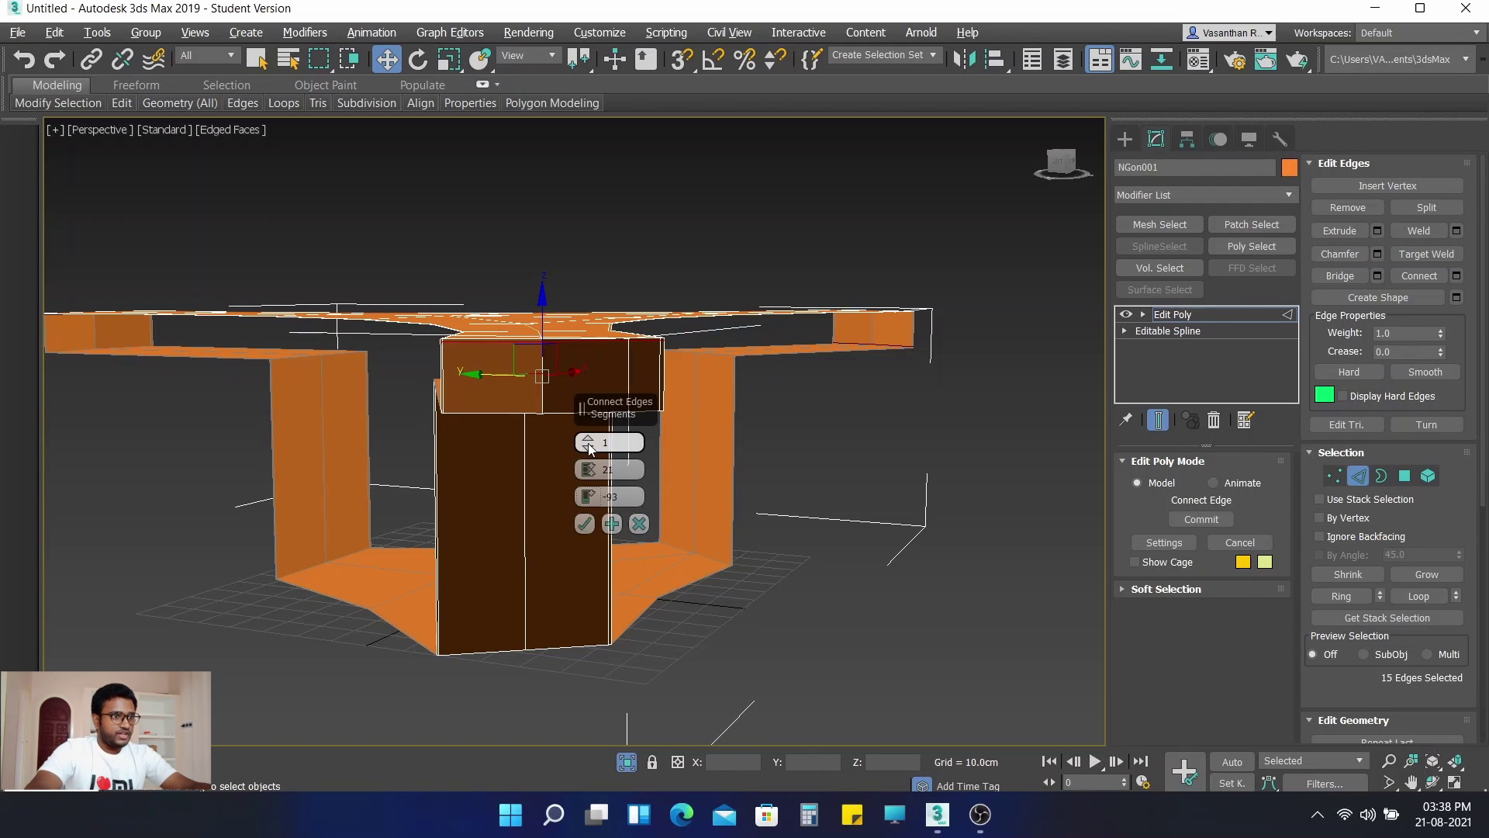
pyautogui.click(587, 438)
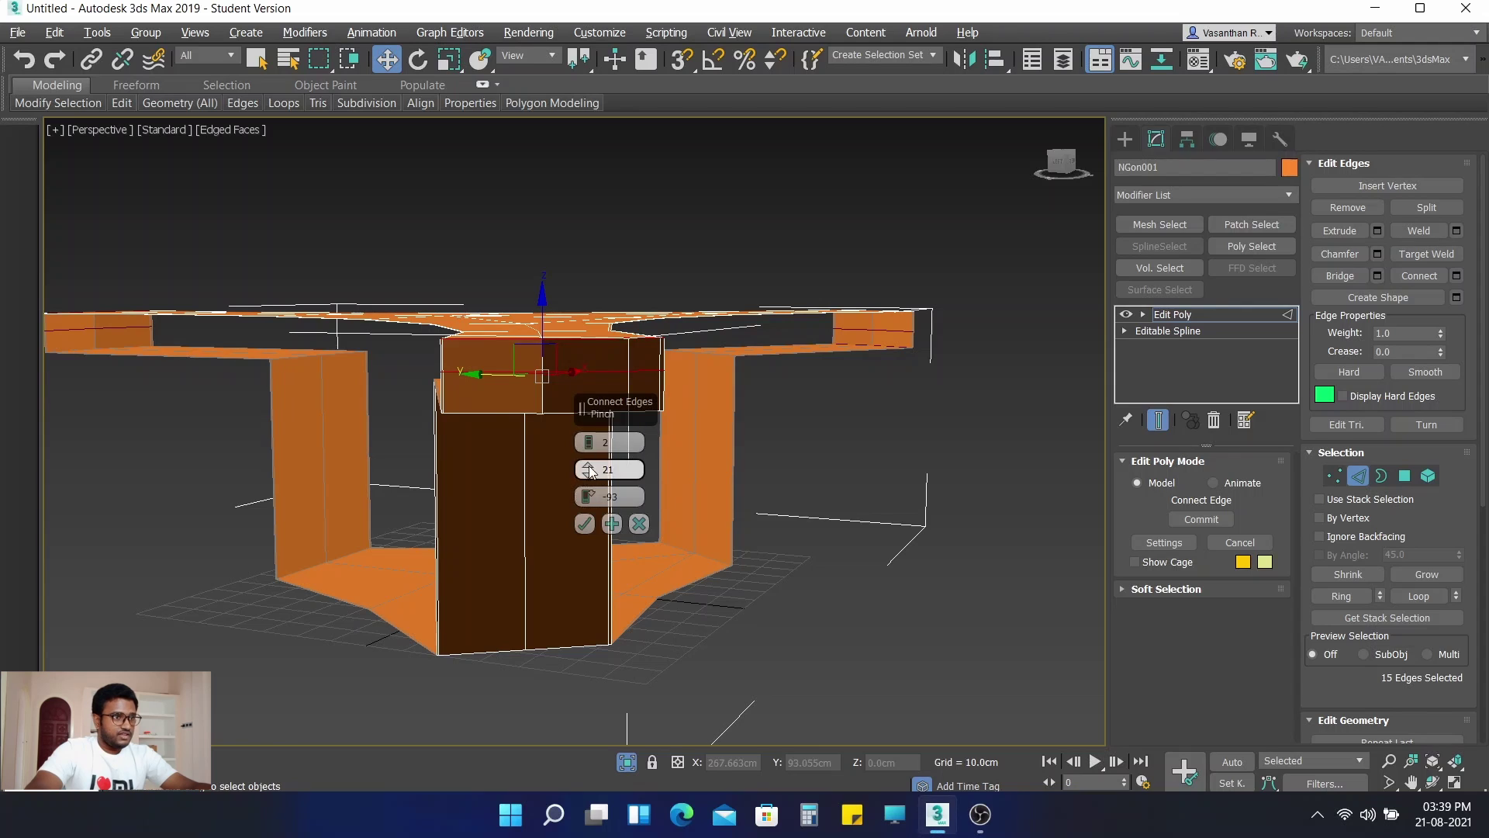
# Step: Apply the connection with pinch 91 and slide 0, adding support loops near the arm ends' upper and lower borders, and clear the selection
pyautogui.moveTo(584, 470); pyautogui.dragTo(598, 365)
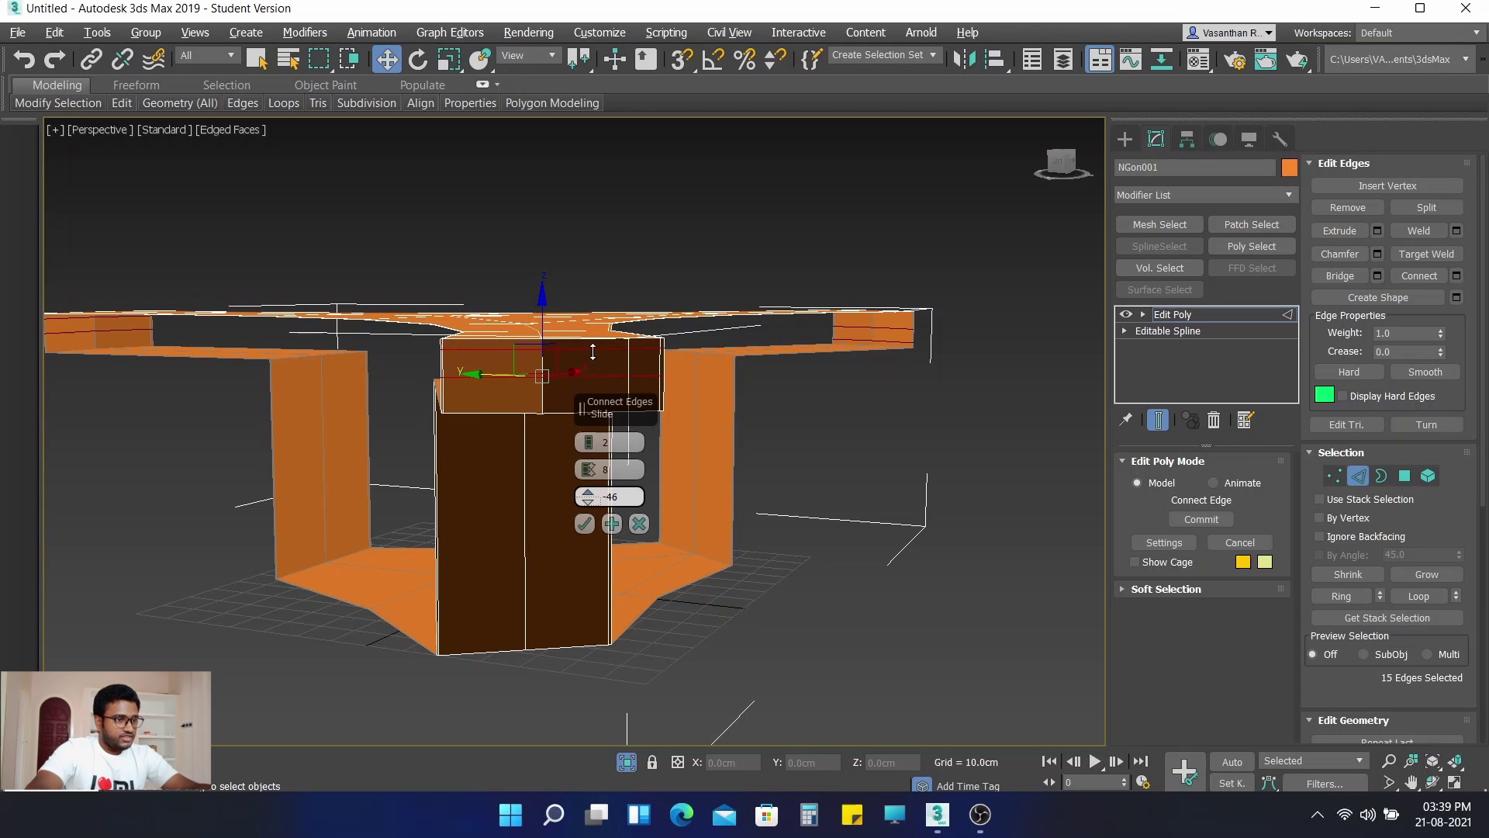
pyautogui.scroll(3, 506, 418)
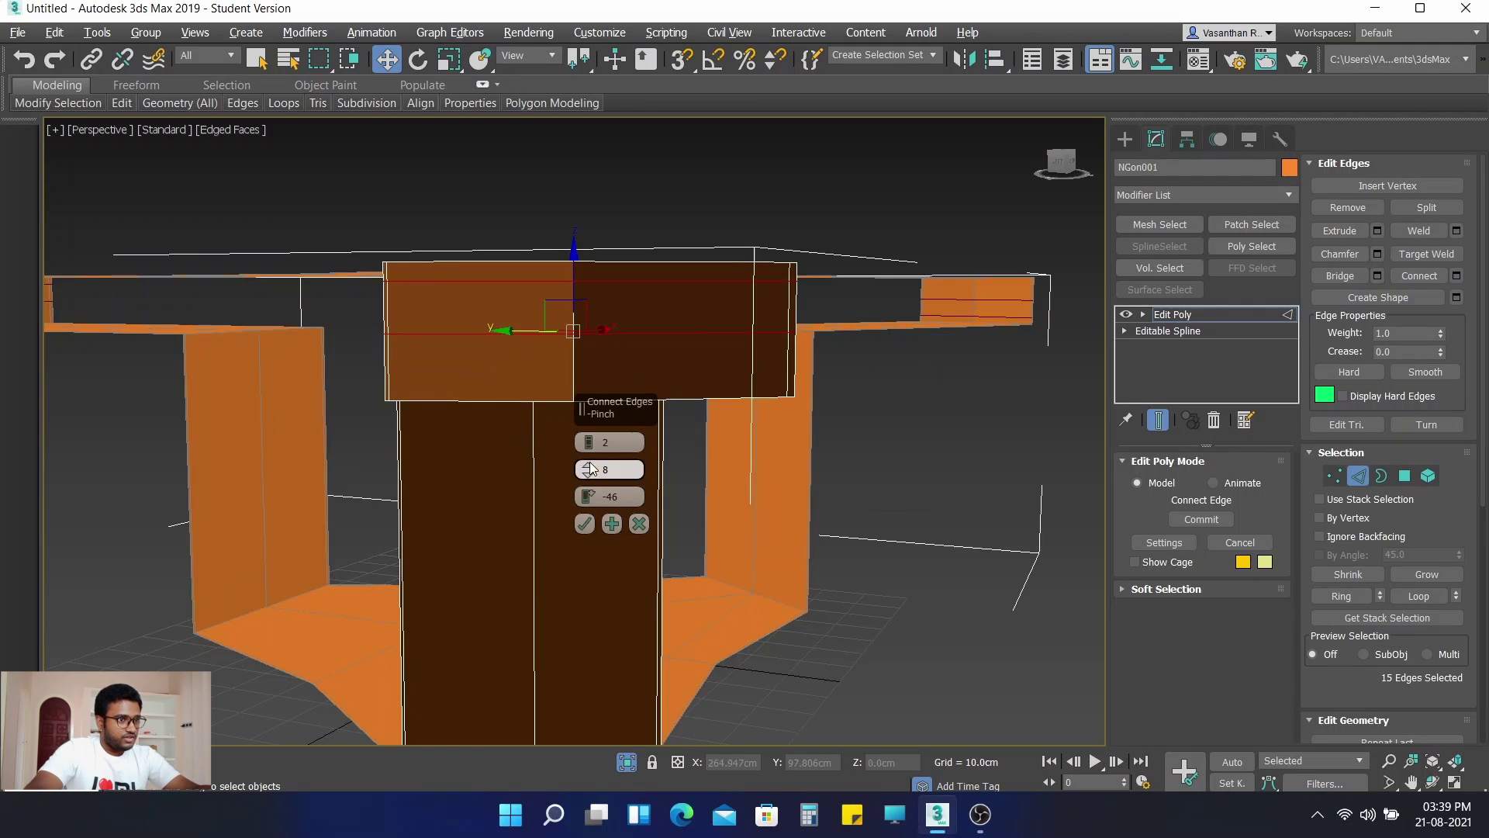
pyautogui.moveTo(589, 468); pyautogui.dragTo(587, 396)
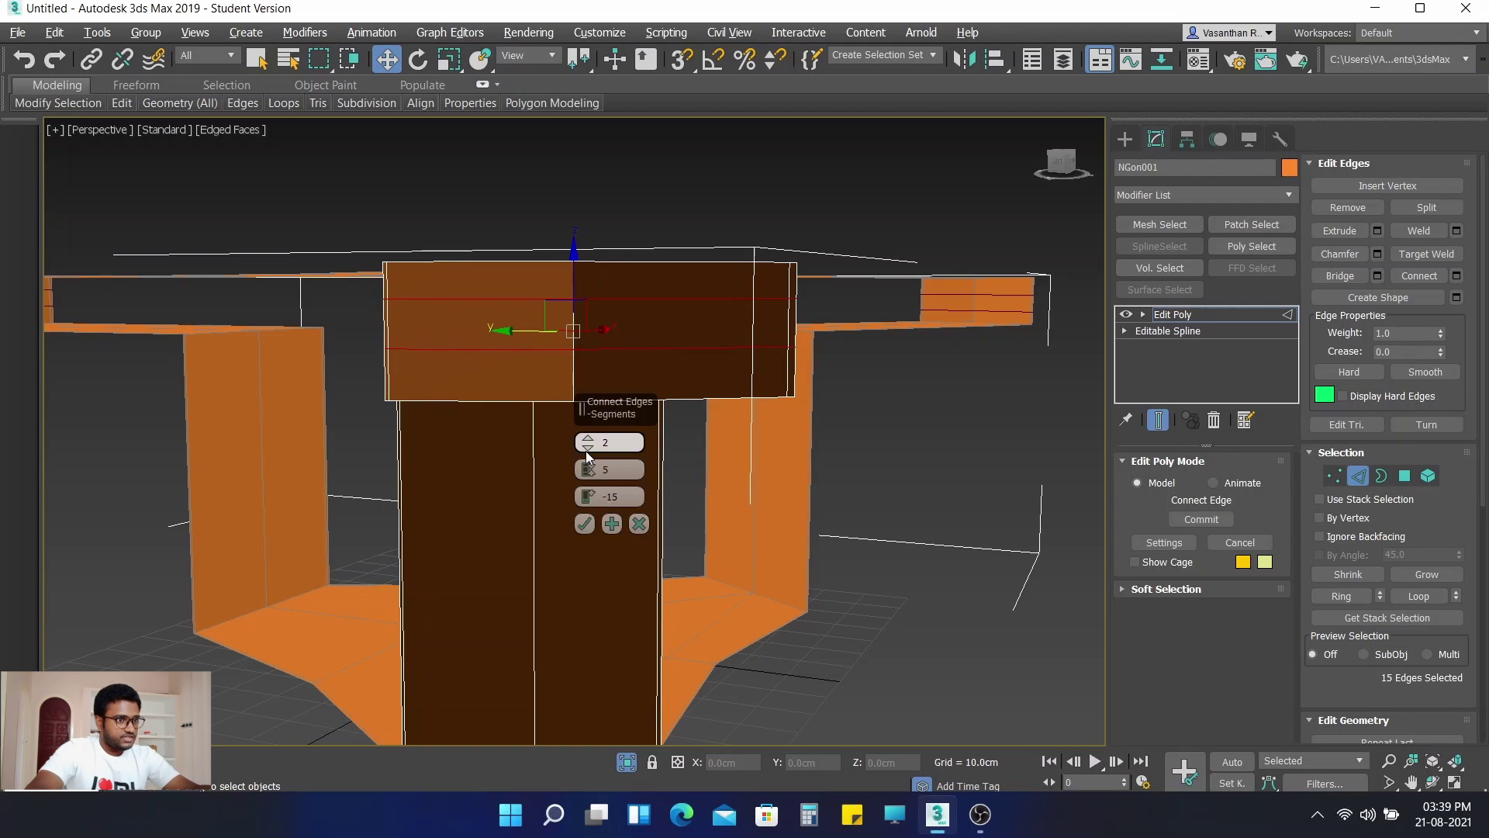
pyautogui.moveTo(591, 471); pyautogui.dragTo(574, 329)
pyautogui.moveTo(585, 485); pyautogui.dragTo(580, 378)
pyautogui.moveTo(587, 491); pyautogui.dragTo(587, 495)
pyautogui.click(587, 473)
pyautogui.rightClick(590, 495)
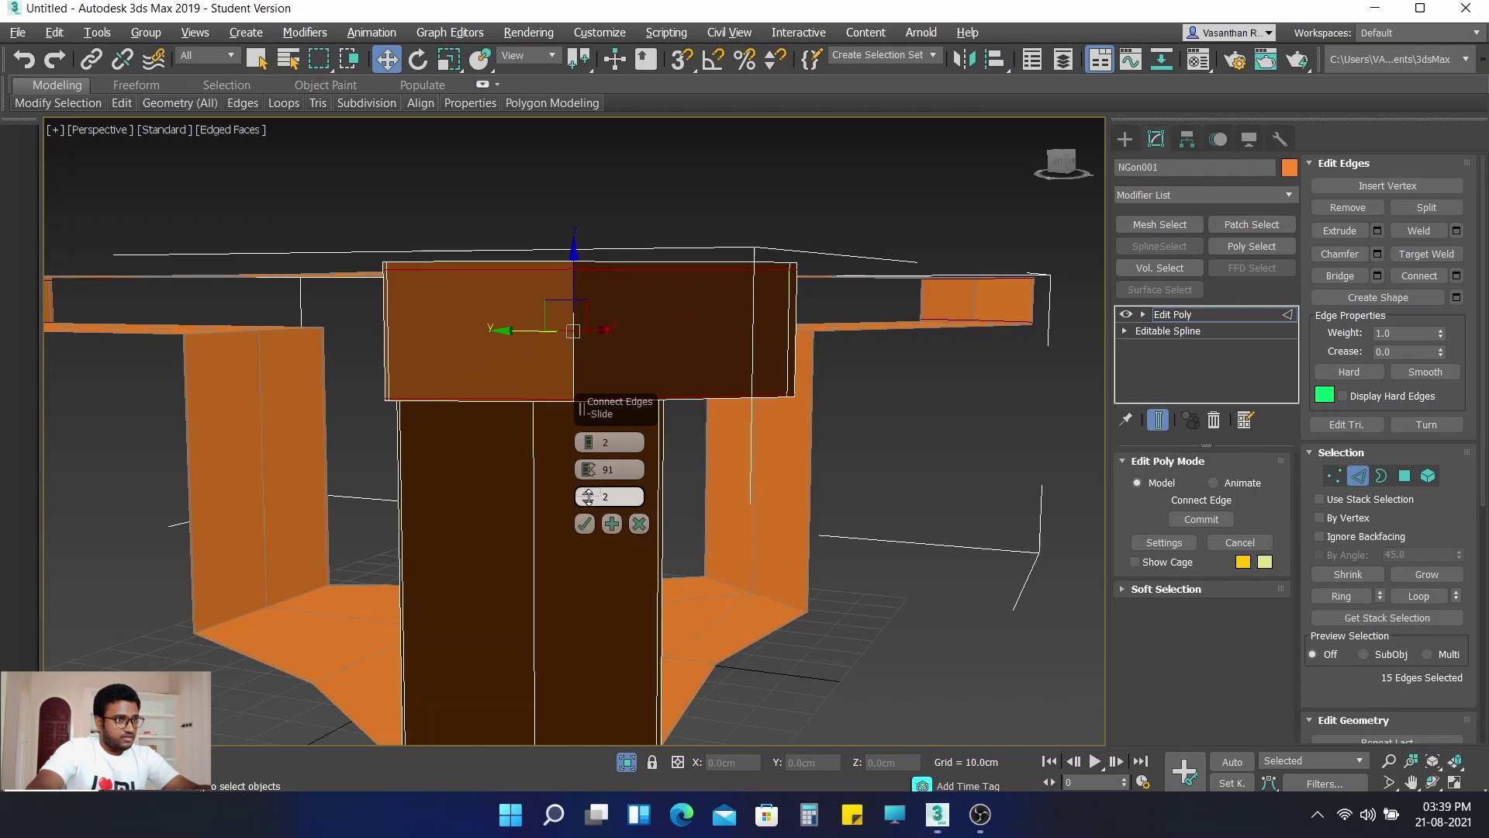
pyautogui.scroll(-3, 752, 474)
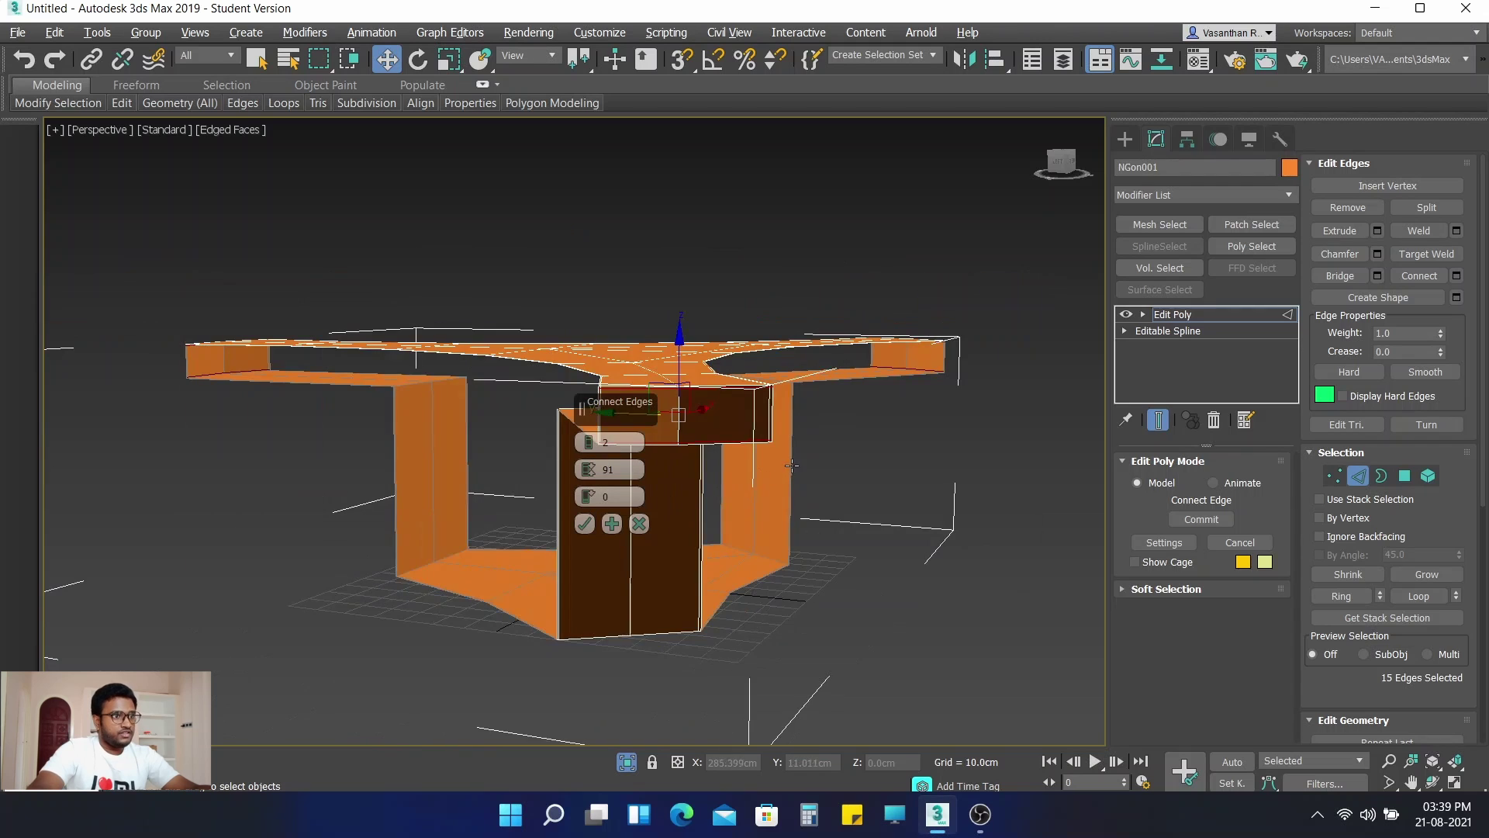
pyautogui.click(585, 524)
pyautogui.keyDown('alt'); pyautogui.moveTo(770, 493); pyautogui.dragTo(754, 444, button='middle'); pyautogui.keyUp('alt')
pyautogui.scroll(1, 711, 408)
pyautogui.scroll(4, 741, 336)
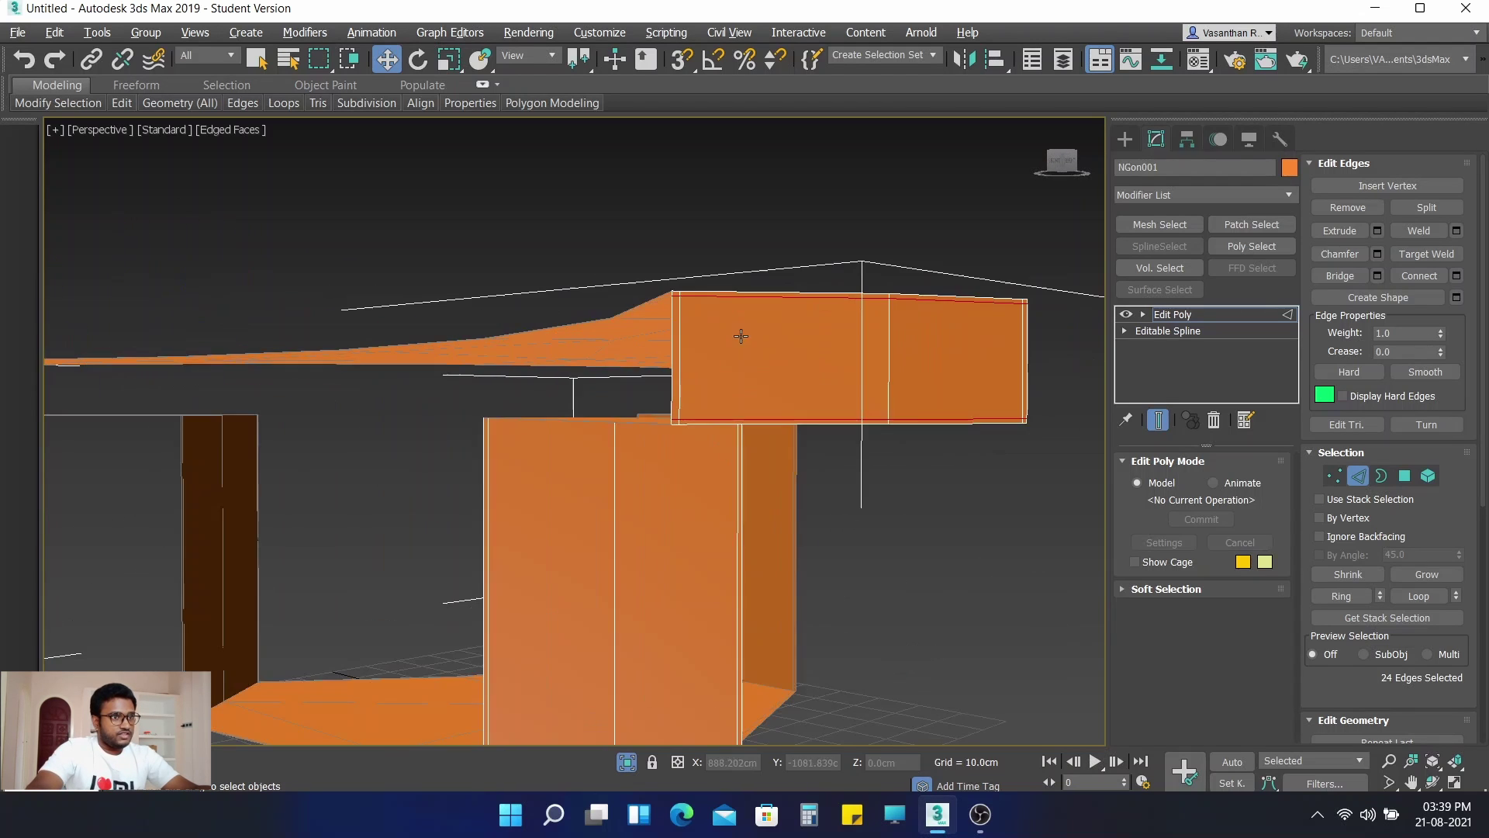
pyautogui.click(879, 505)
# Step: Connect the lengthwise edge ring on one arm's underside with 1 segment, pinch 100 and slide -98, placing a support loop near its outer end
pyautogui.keyDown('alt'); pyautogui.moveTo(894, 538); pyautogui.dragTo(837, 463, button='middle'); pyautogui.keyUp('alt')
pyautogui.scroll(-3, 847, 428)
pyautogui.scroll(4, 844, 458)
pyautogui.scroll(-8, 838, 463)
pyautogui.scroll(3, 827, 425)
pyautogui.scroll(6, 827, 442)
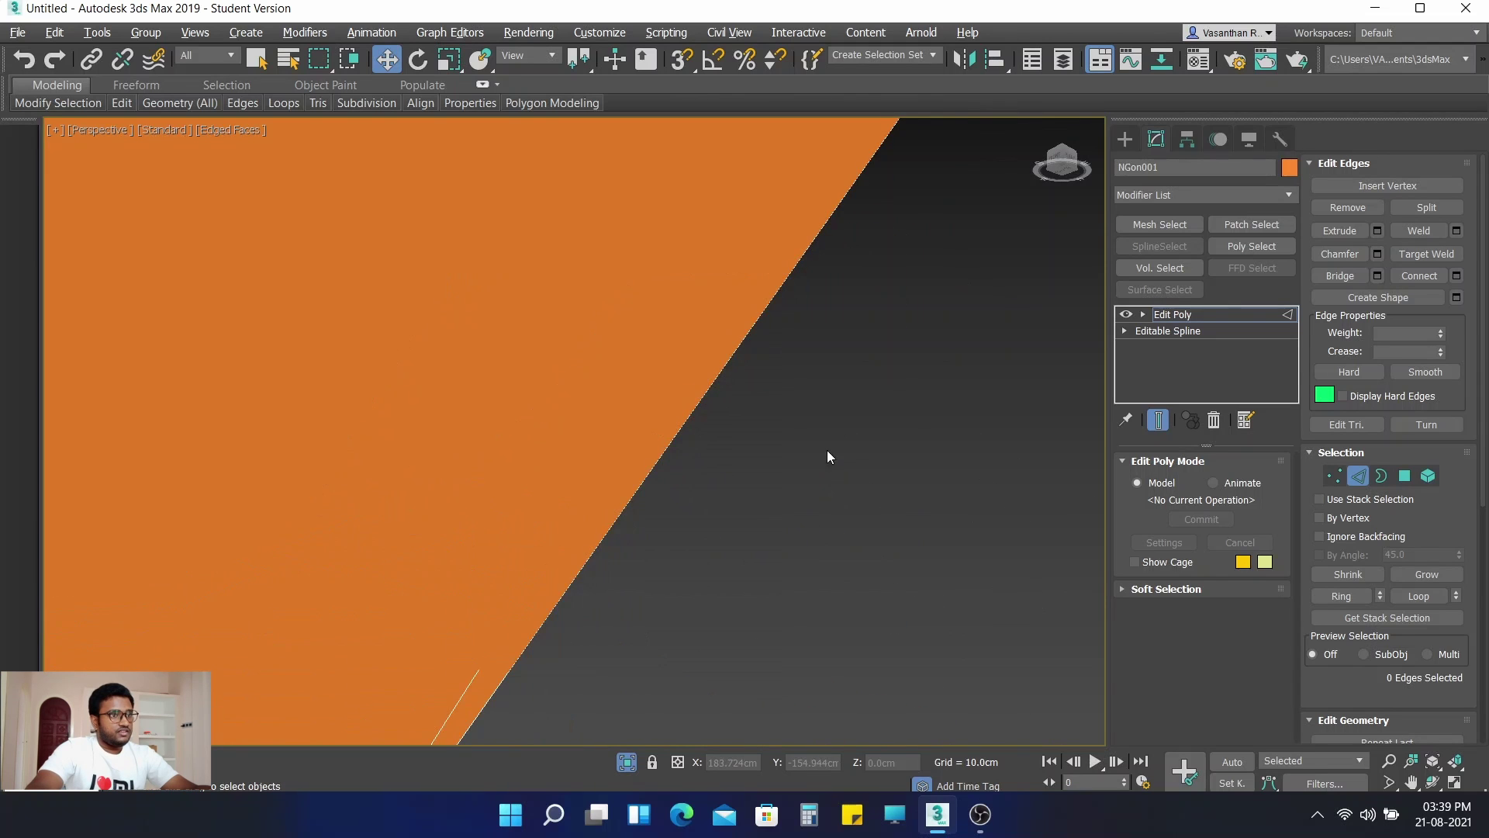
pyautogui.scroll(-6, 831, 487)
pyautogui.scroll(4, 843, 490)
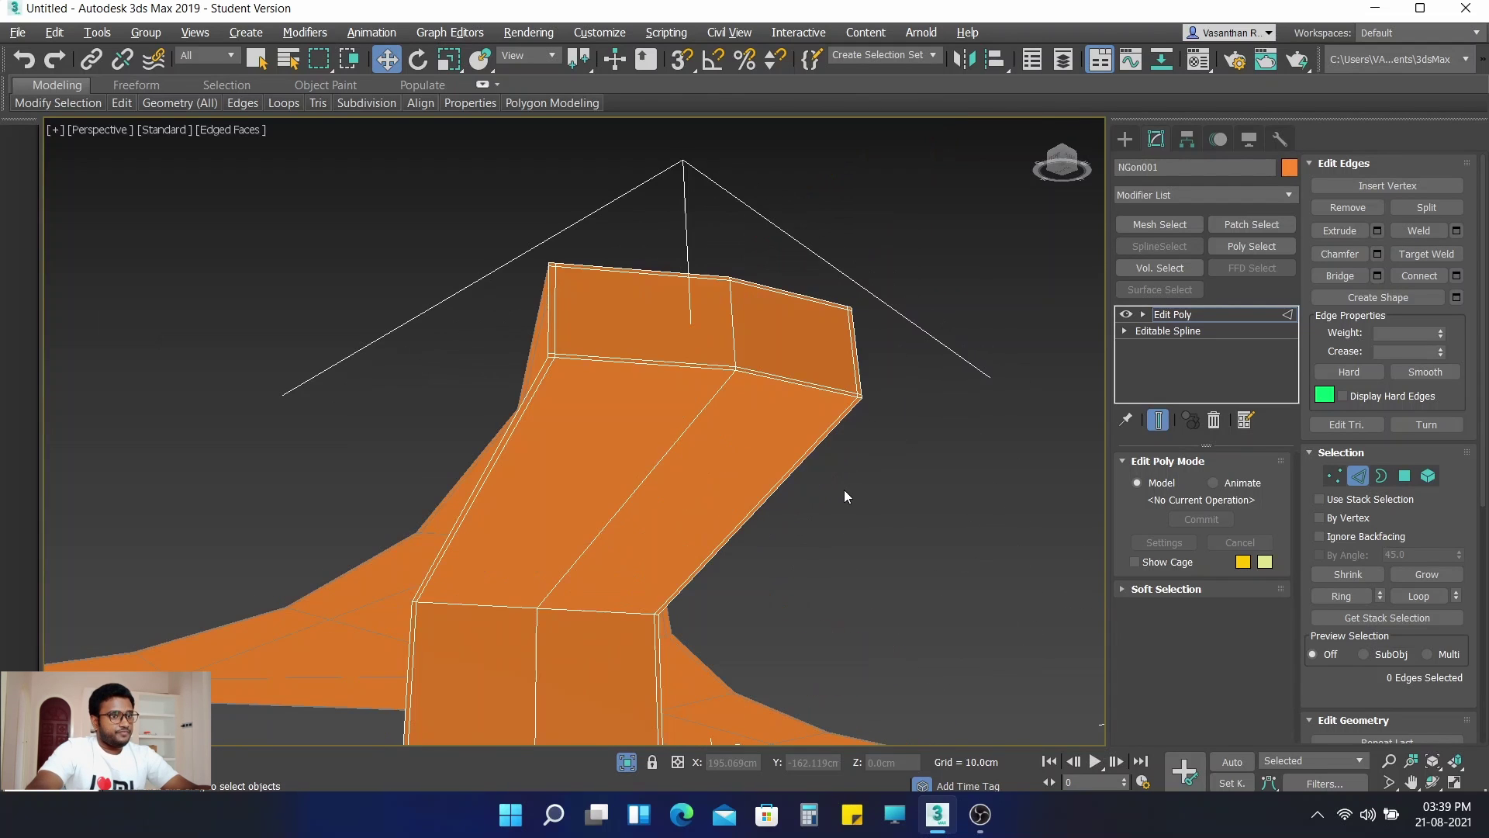
pyautogui.click(701, 412)
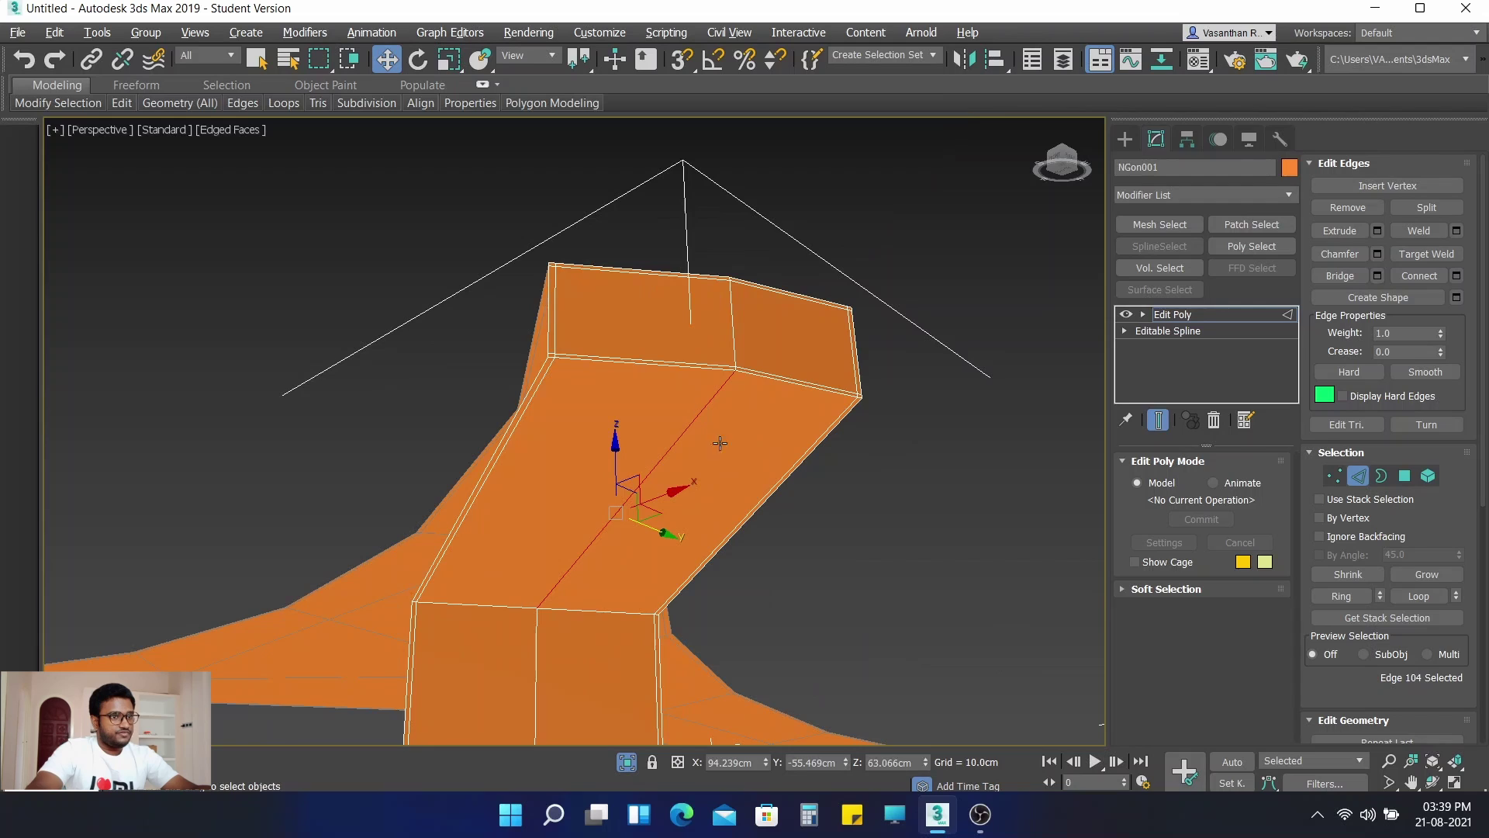
pyautogui.click(1340, 597)
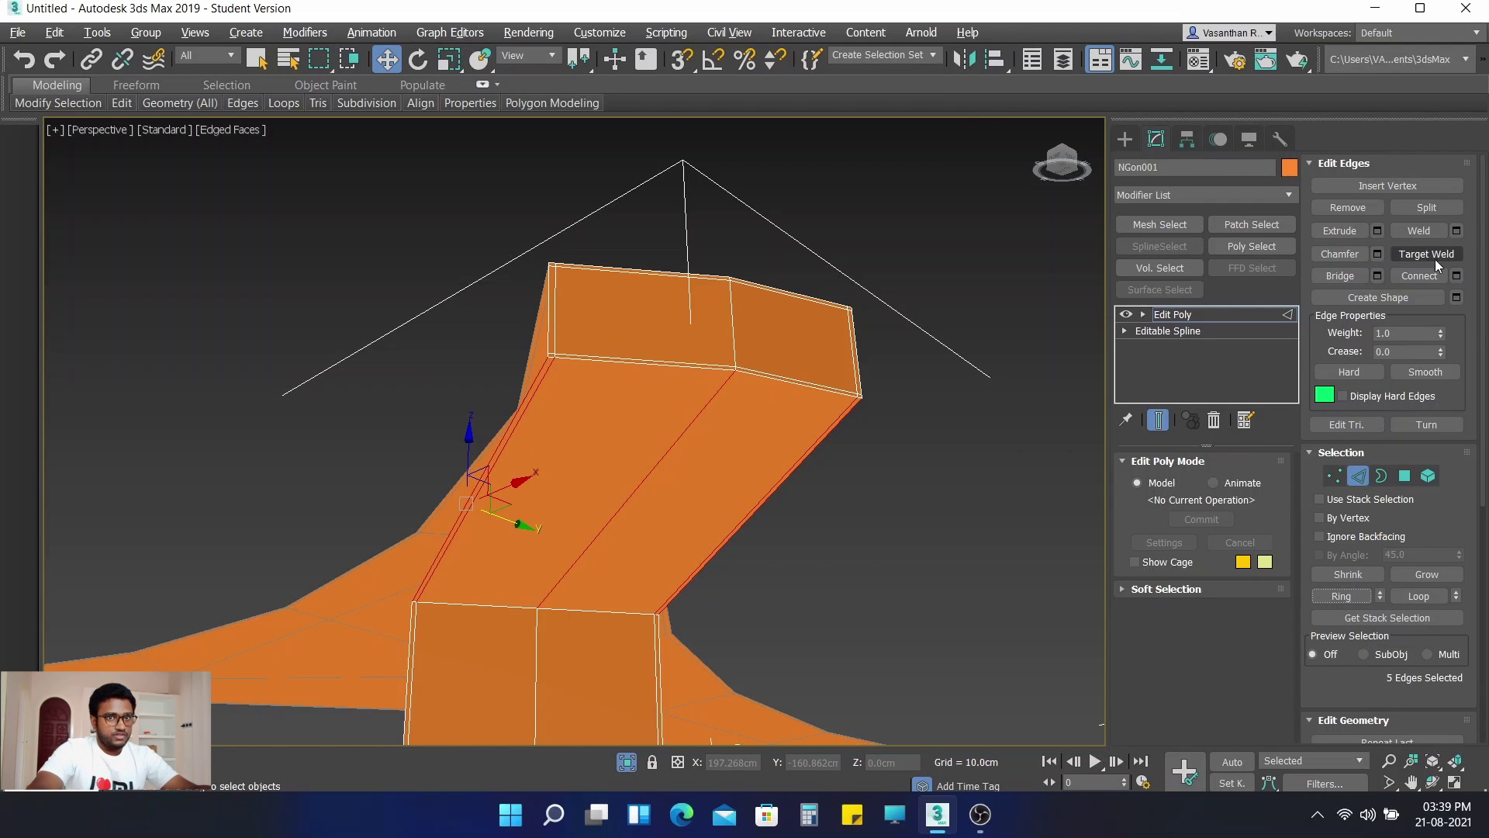
pyautogui.click(1456, 277)
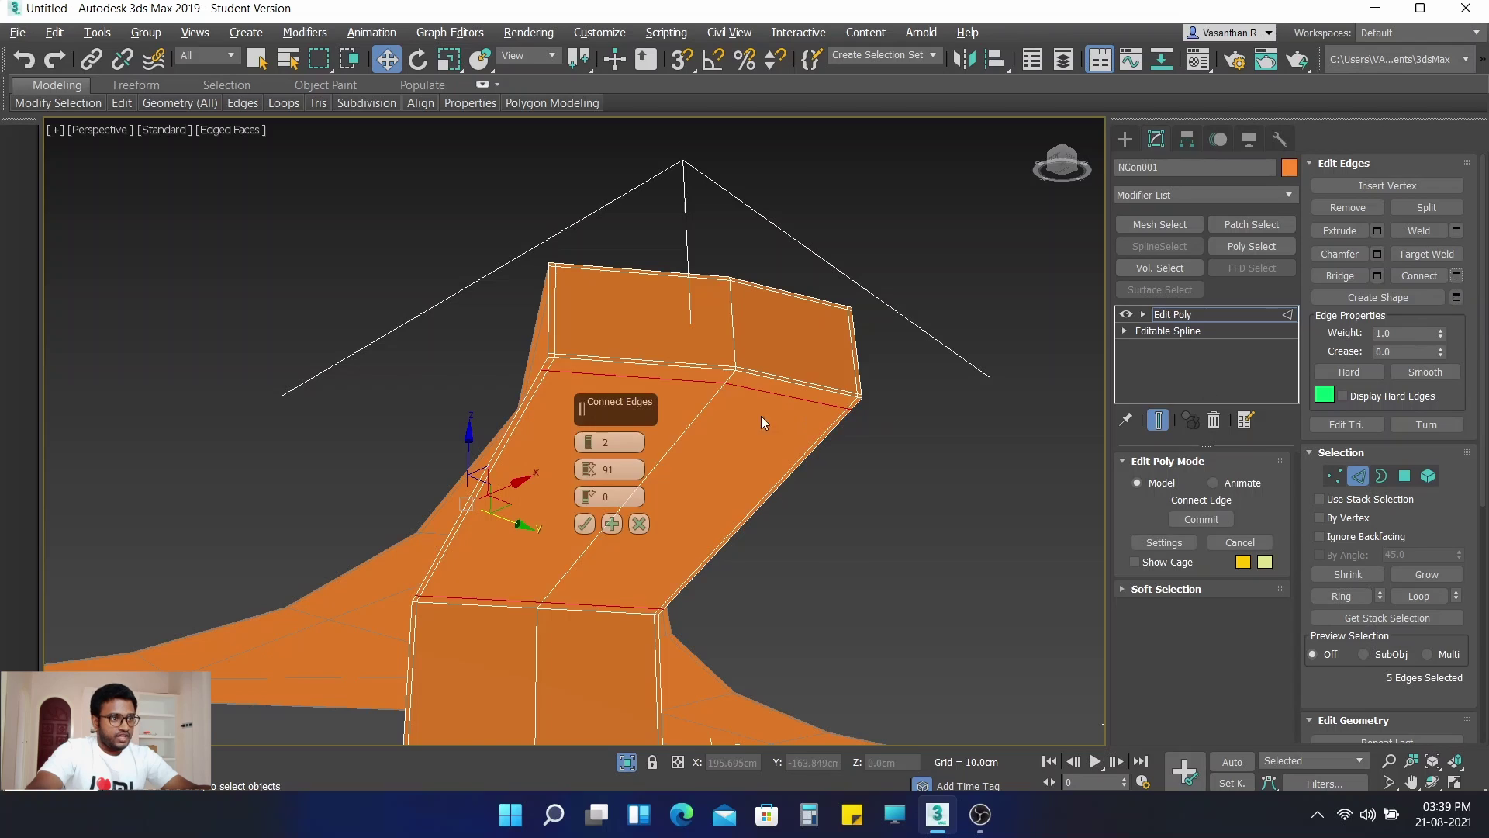
pyautogui.click(587, 480)
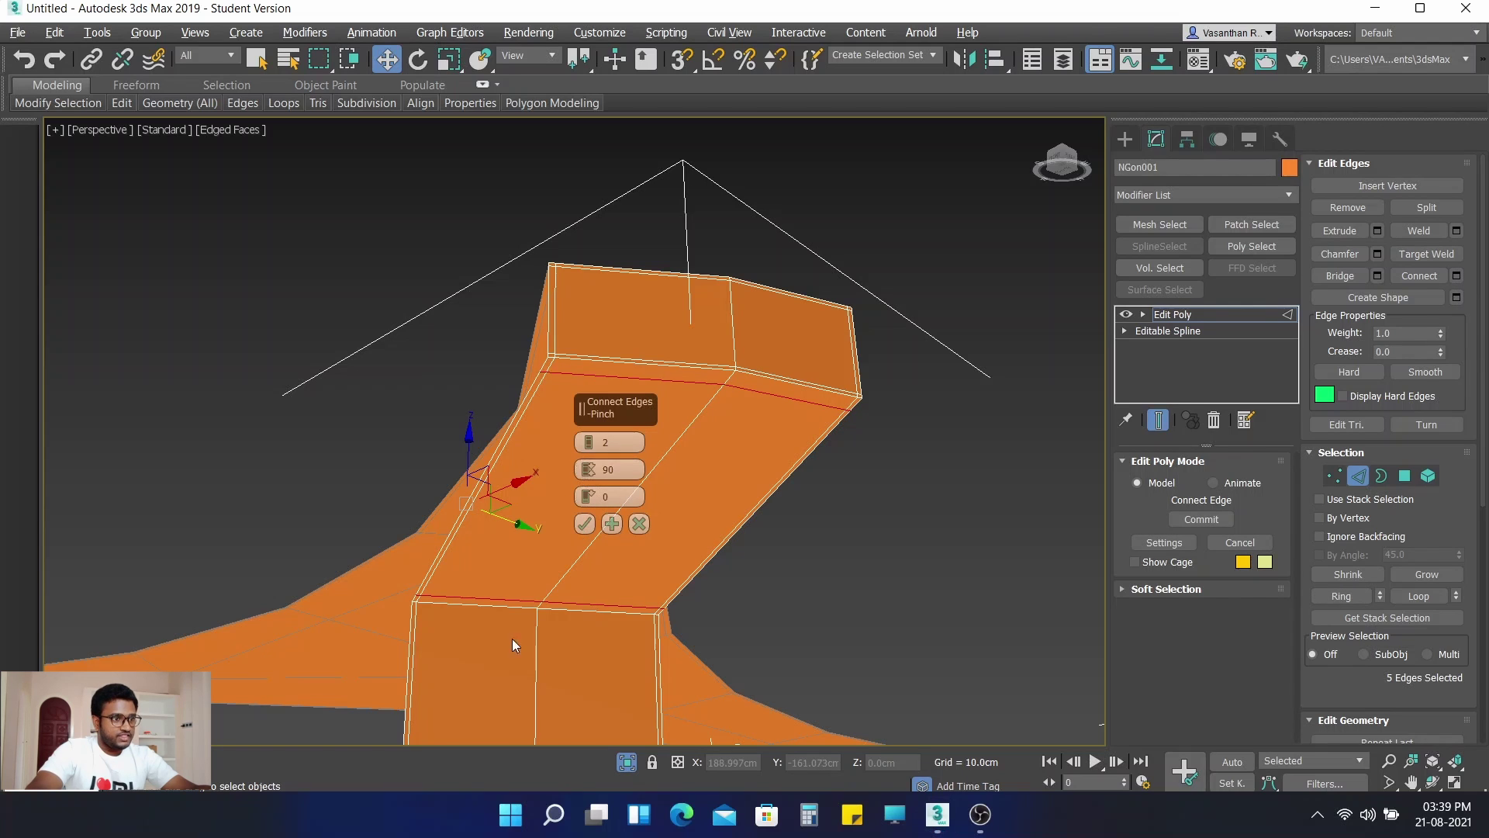
pyautogui.click(587, 448)
pyautogui.moveTo(588, 472); pyautogui.dragTo(590, 409)
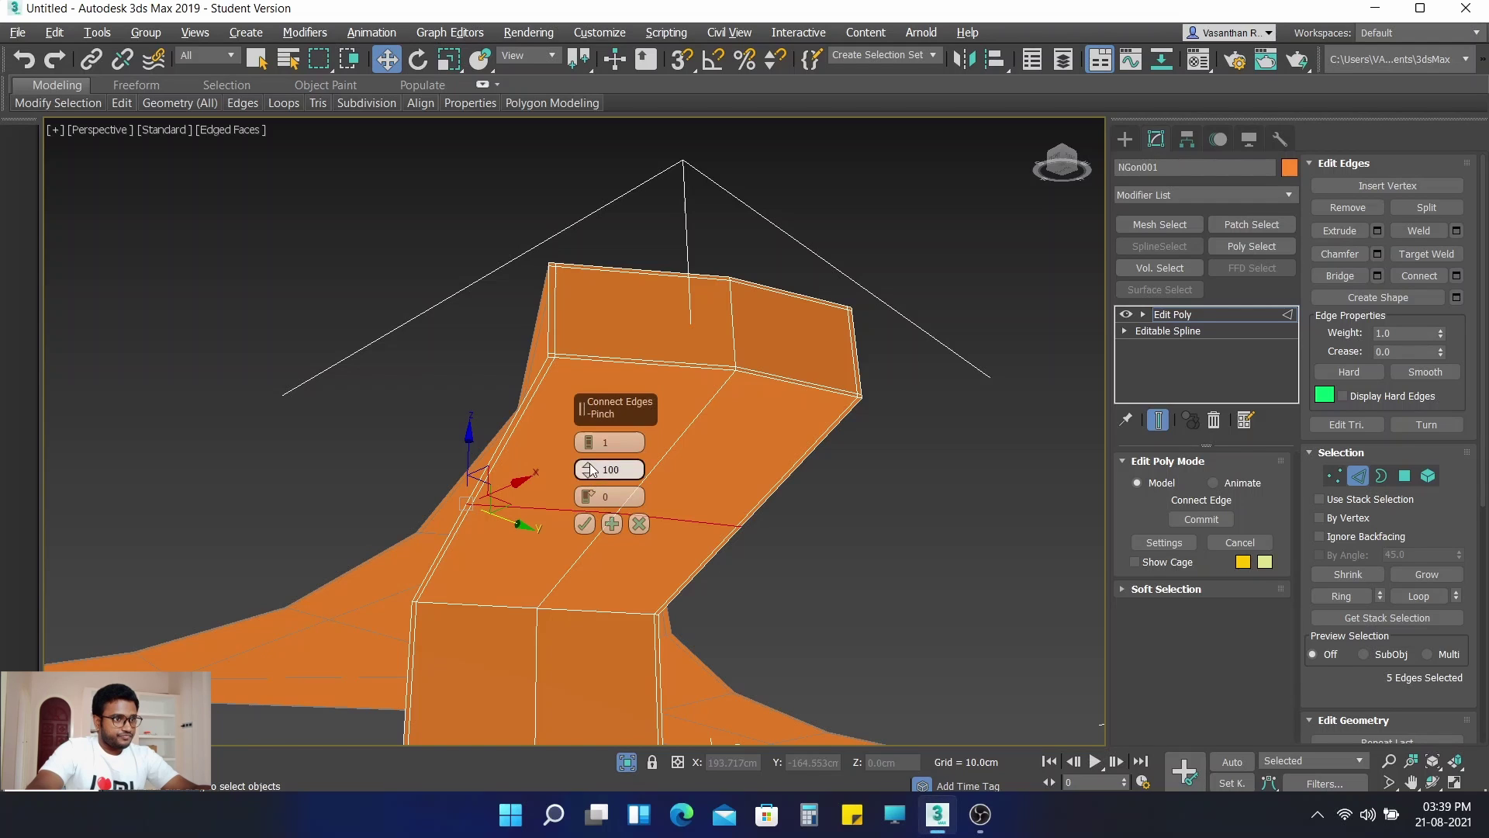
pyautogui.moveTo(588, 497); pyautogui.dragTo(578, 793)
pyautogui.click(585, 530)
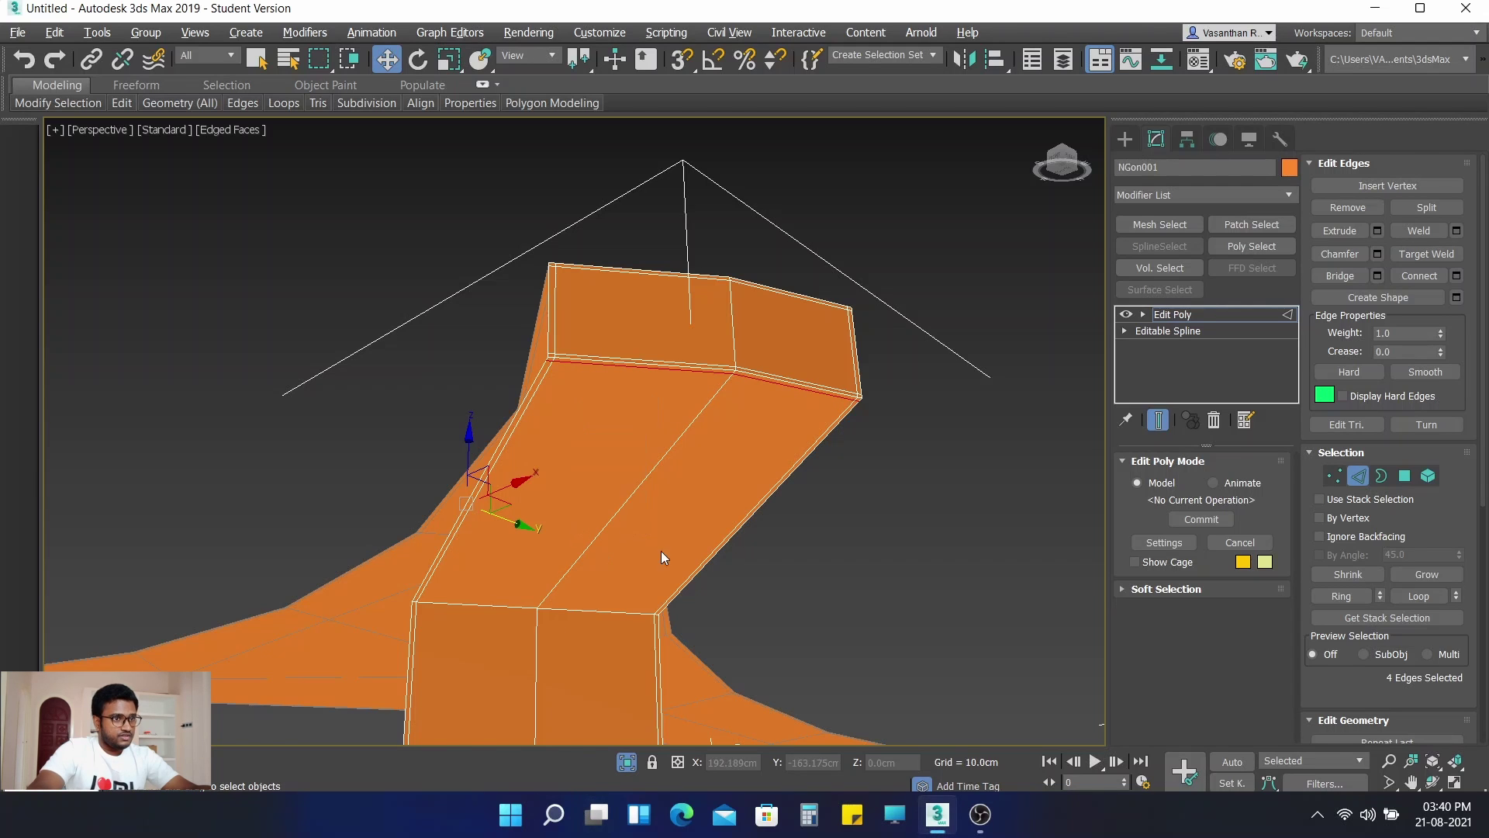
# Step: Add the same support loop near the outer end of the second arm's underside, connecting its lengthwise edge ring with slide -98
pyautogui.scroll(-5, 816, 569)
pyautogui.keyDown('alt'); pyautogui.moveTo(854, 590); pyautogui.dragTo(717, 575, button='middle'); pyautogui.keyUp('alt')
pyautogui.moveTo(908, 515); pyautogui.dragTo(605, 491, button='middle')
pyautogui.keyDown('alt'); pyautogui.moveTo(804, 518); pyautogui.dragTo(693, 415, button='middle'); pyautogui.keyUp('alt')
pyautogui.click(640, 197)
pyautogui.scroll(6, 684, 363)
pyautogui.moveTo(684, 362); pyautogui.dragTo(704, 459, button='middle')
pyautogui.click(1341, 596)
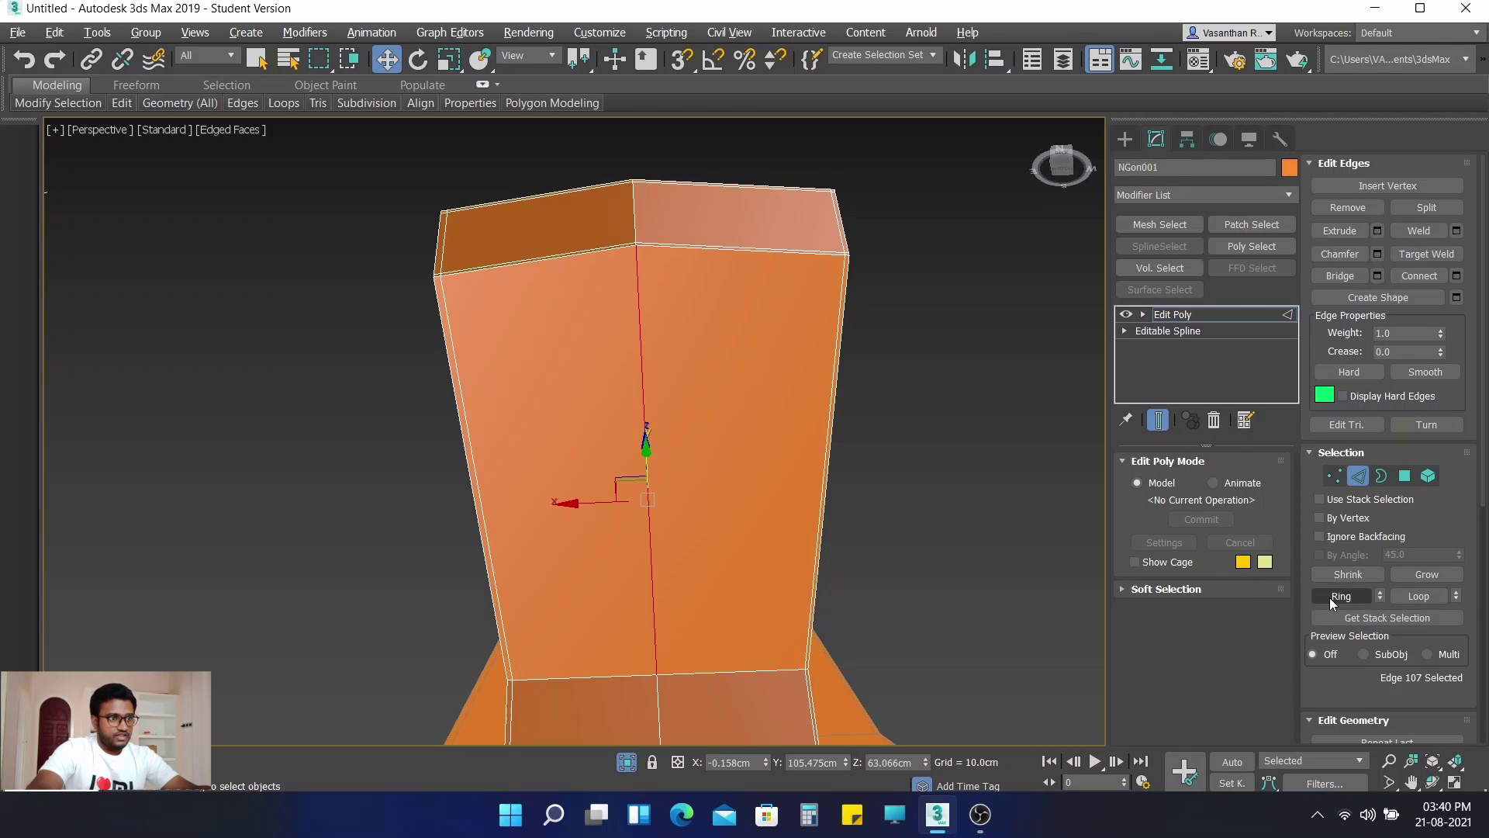
pyautogui.click(1456, 276)
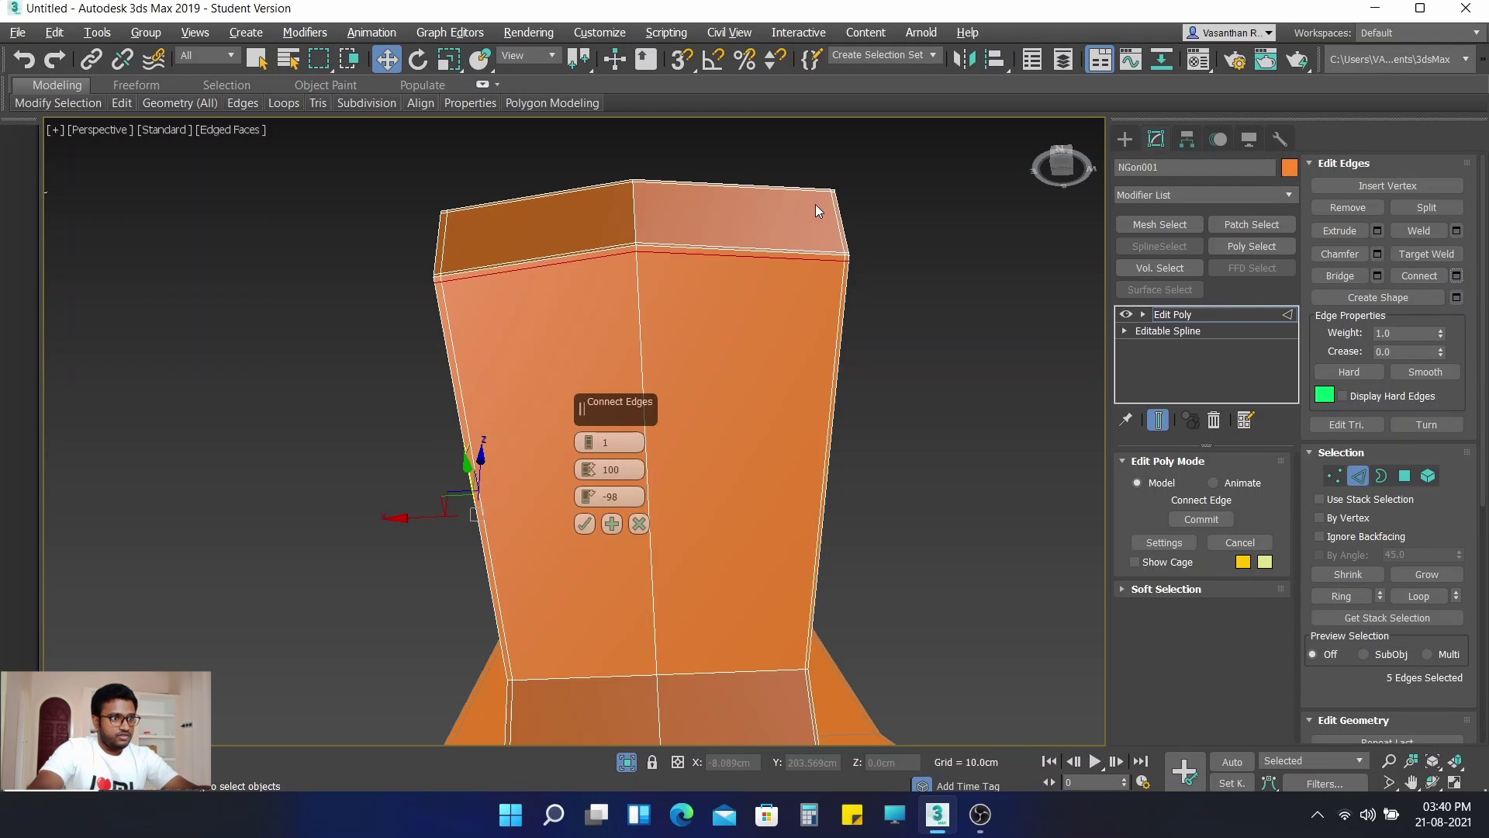
pyautogui.click(582, 524)
# Step: Connect the lengthwise edge ring on the third arm's underside with 1 segment, pinch 100 and slide -99, near its outer end
pyautogui.scroll(-4, 903, 461)
pyautogui.moveTo(957, 492); pyautogui.dragTo(636, 323, button='middle')
pyautogui.click(603, 322)
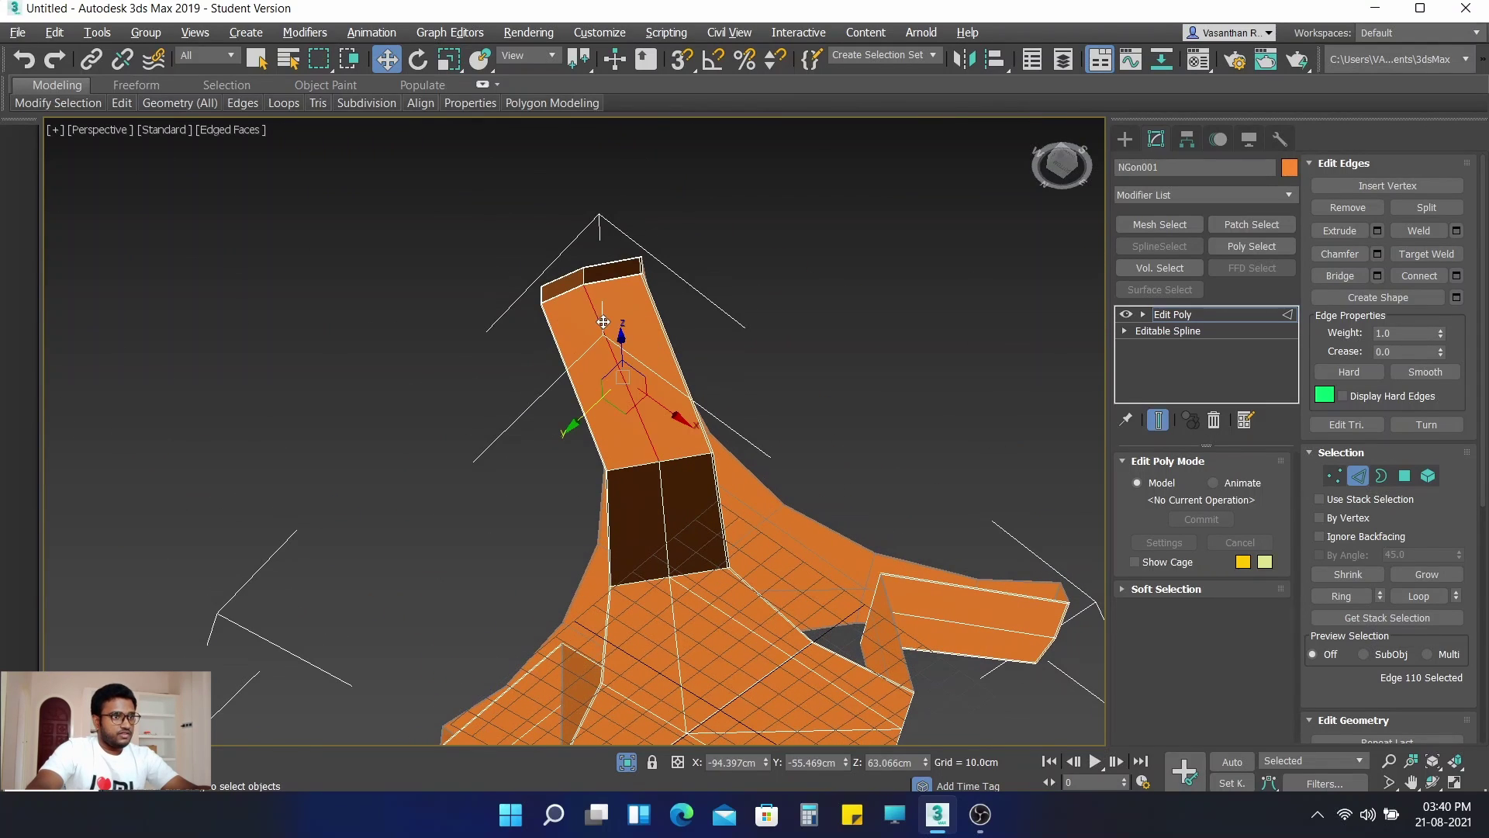
pyautogui.click(1341, 596)
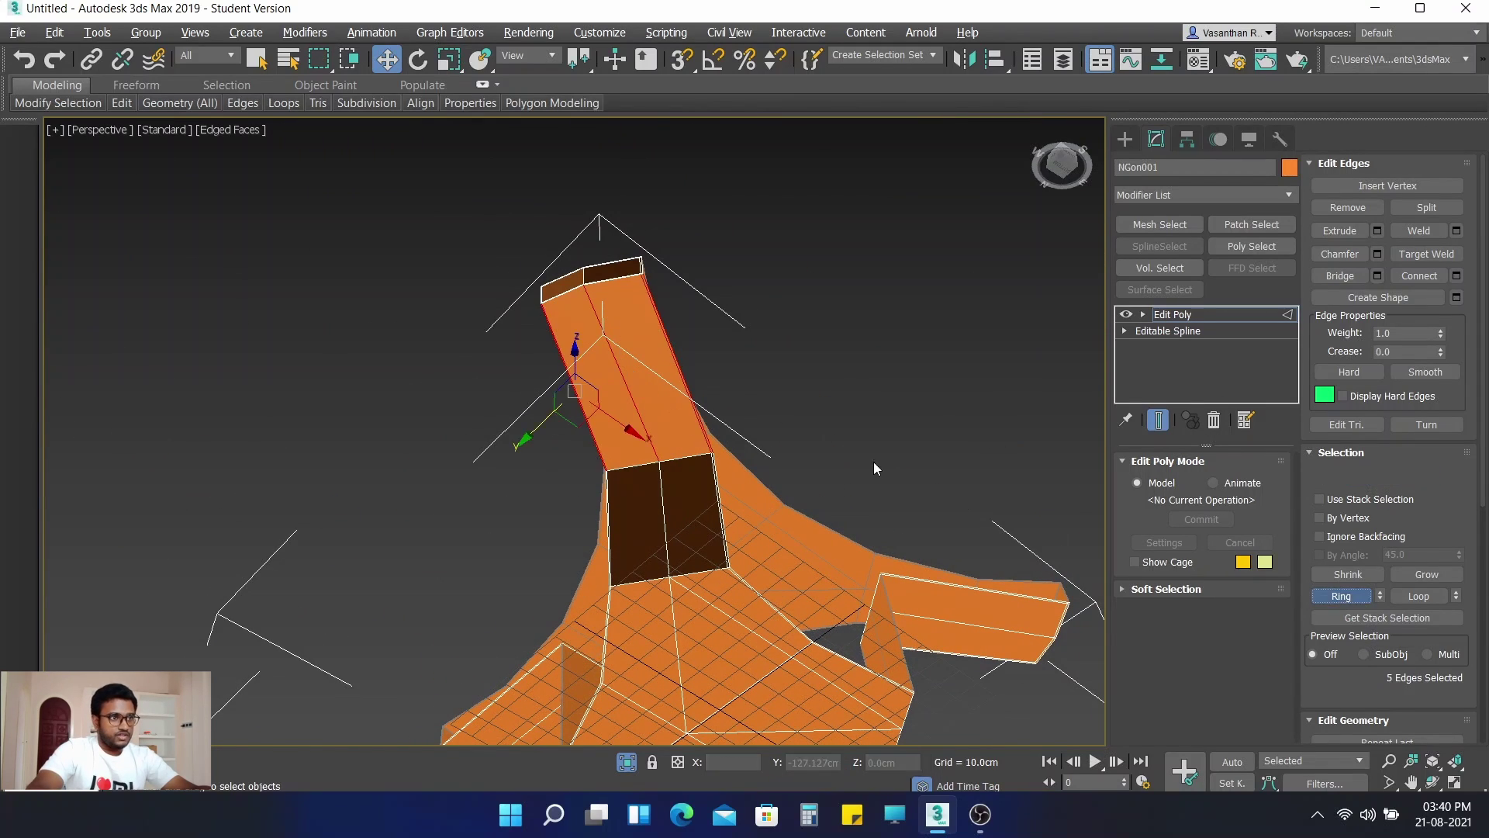
pyautogui.scroll(4, 613, 303)
pyautogui.scroll(2, 597, 298)
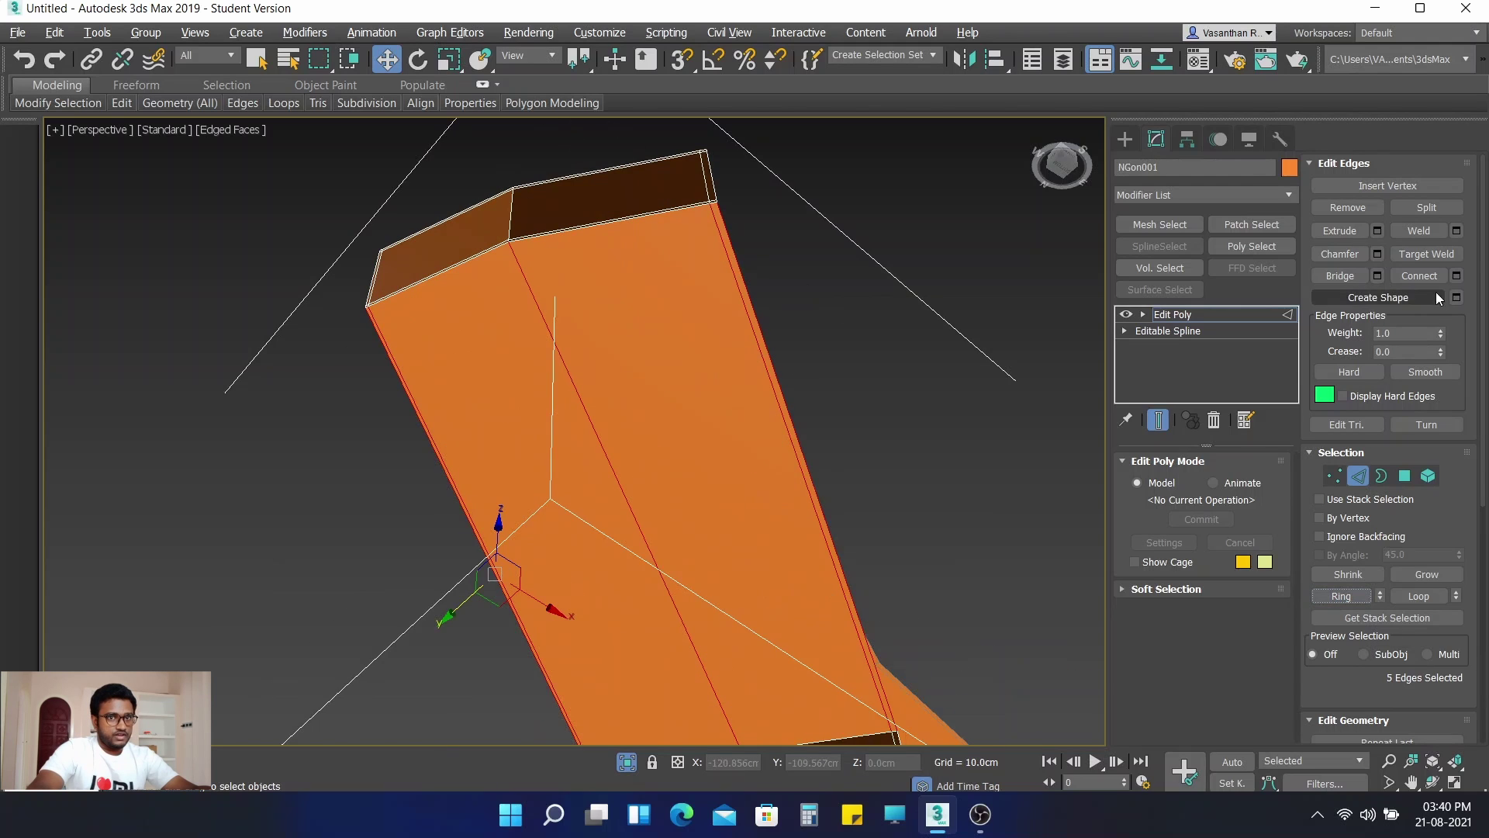
pyautogui.click(1457, 276)
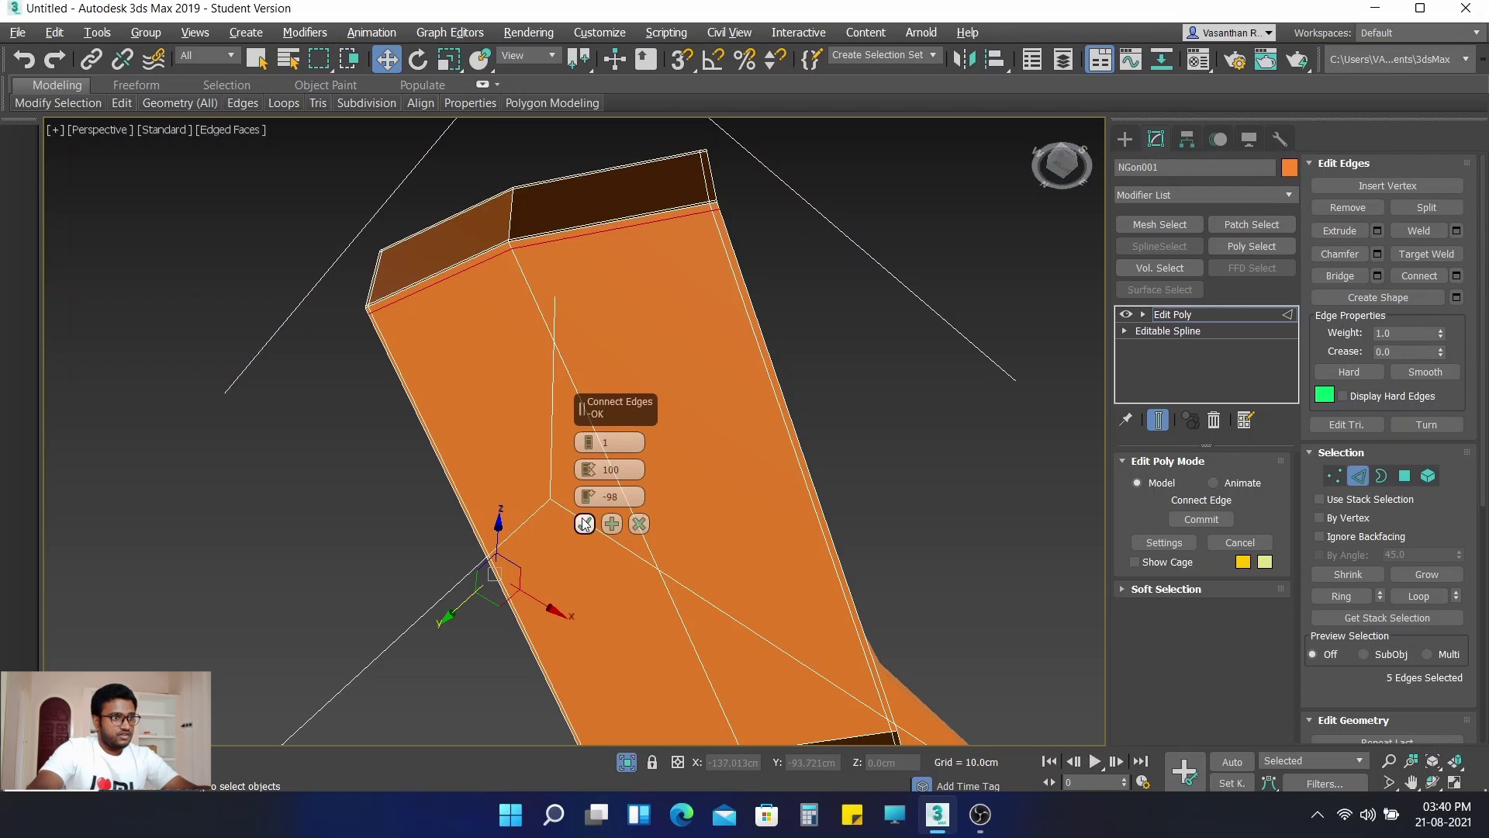
pyautogui.moveTo(587, 496); pyautogui.dragTo(584, 496)
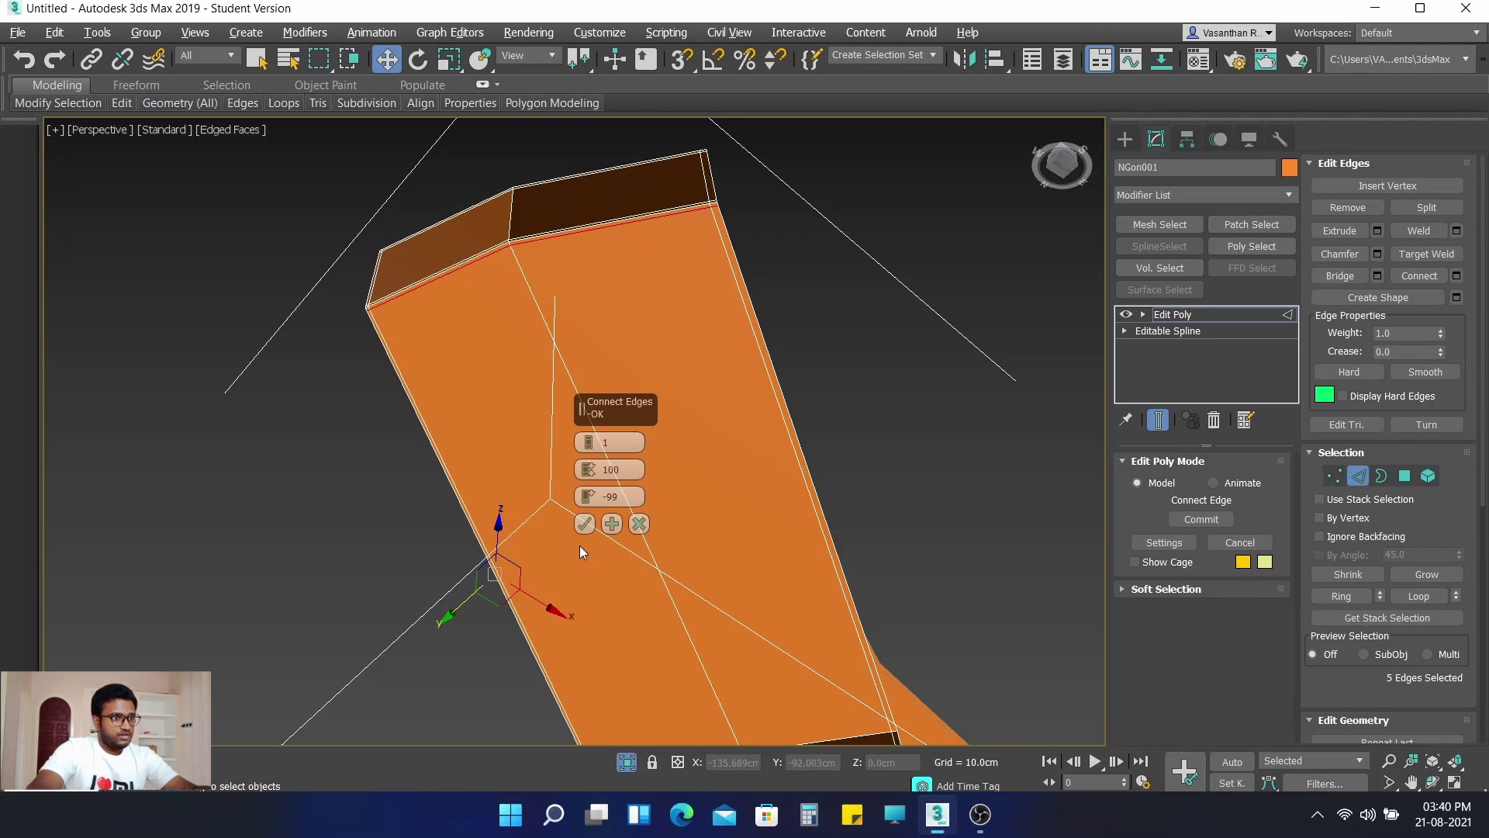
pyautogui.click(584, 524)
# Step: Connect the vertical edge ring on the third arm's leg with 1 segment, pinch 100 and slide 97, adding a support loop near its foot
pyautogui.keyDown('alt'); pyautogui.moveTo(579, 527); pyautogui.dragTo(701, 385, button='middle'); pyautogui.keyUp('alt')
pyautogui.keyDown('alt'); pyautogui.moveTo(665, 607); pyautogui.dragTo(598, 387, button='middle'); pyautogui.keyUp('alt')
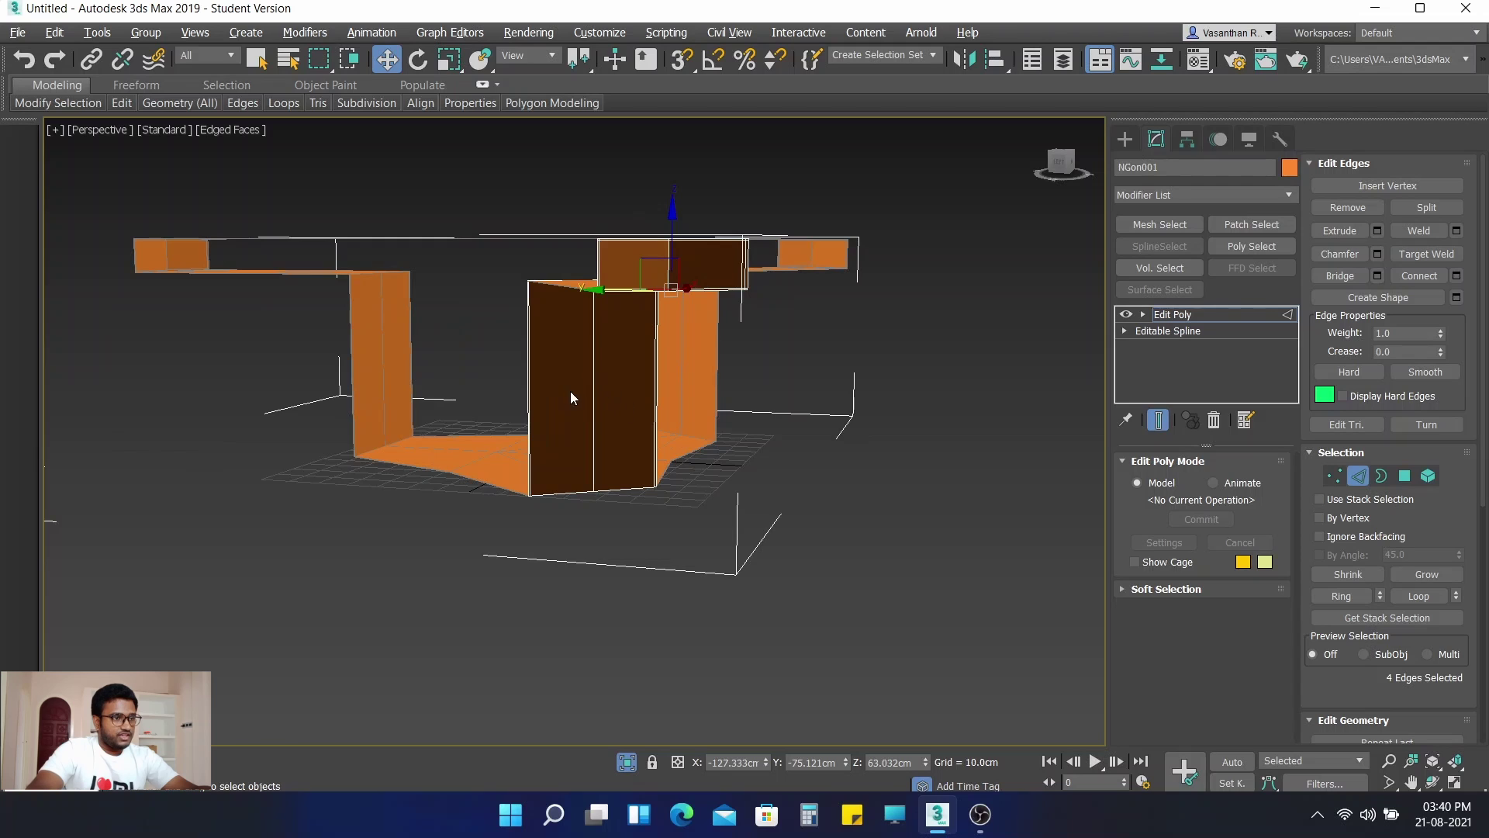
pyautogui.scroll(3, 588, 418)
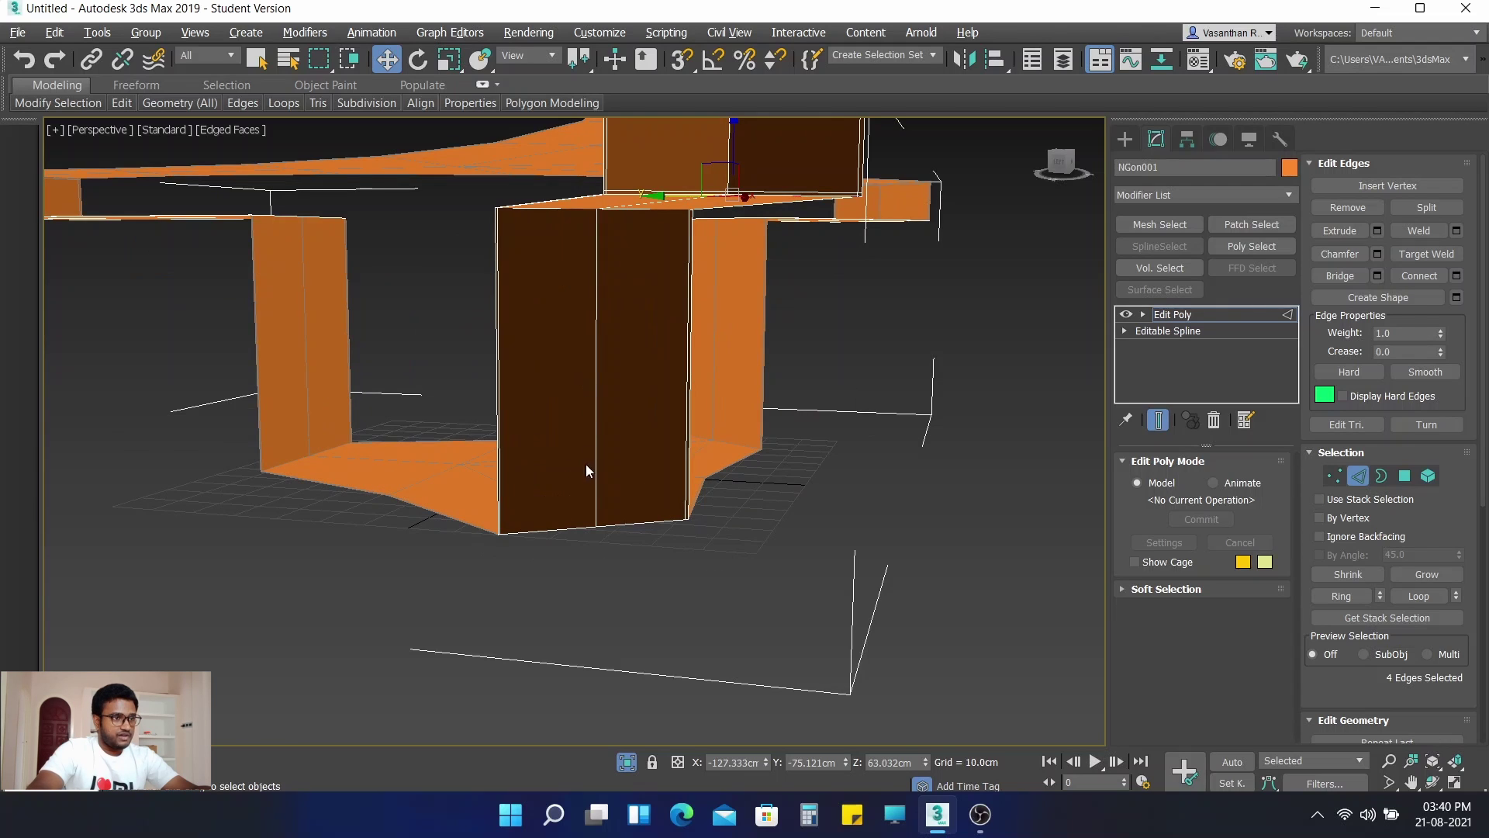
pyautogui.moveTo(587, 469); pyautogui.dragTo(612, 593, button='middle')
pyautogui.click(620, 483)
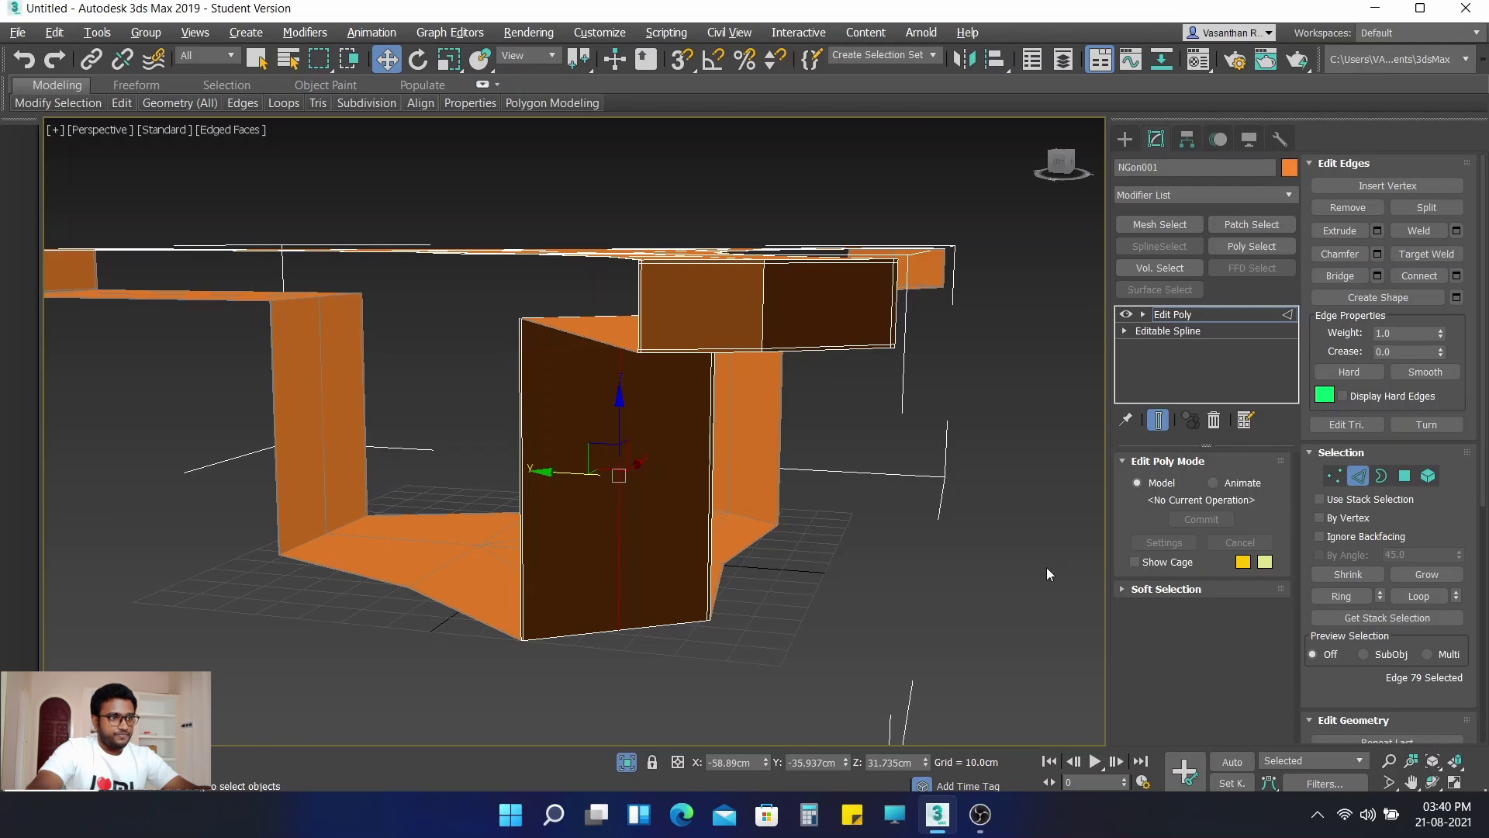
pyautogui.moveTo(970, 605); pyautogui.dragTo(905, 565, button='middle')
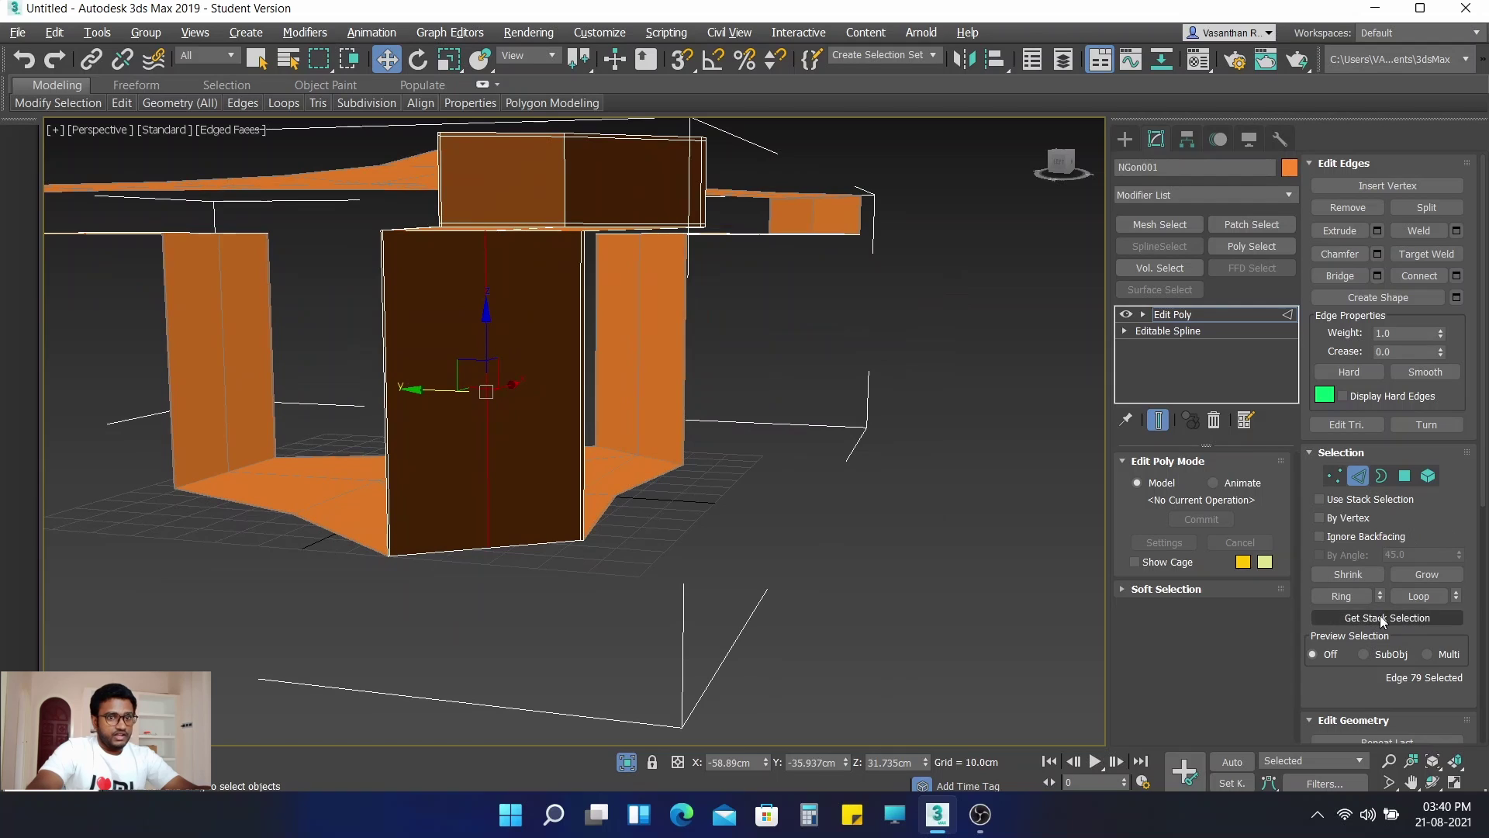
pyautogui.click(1344, 596)
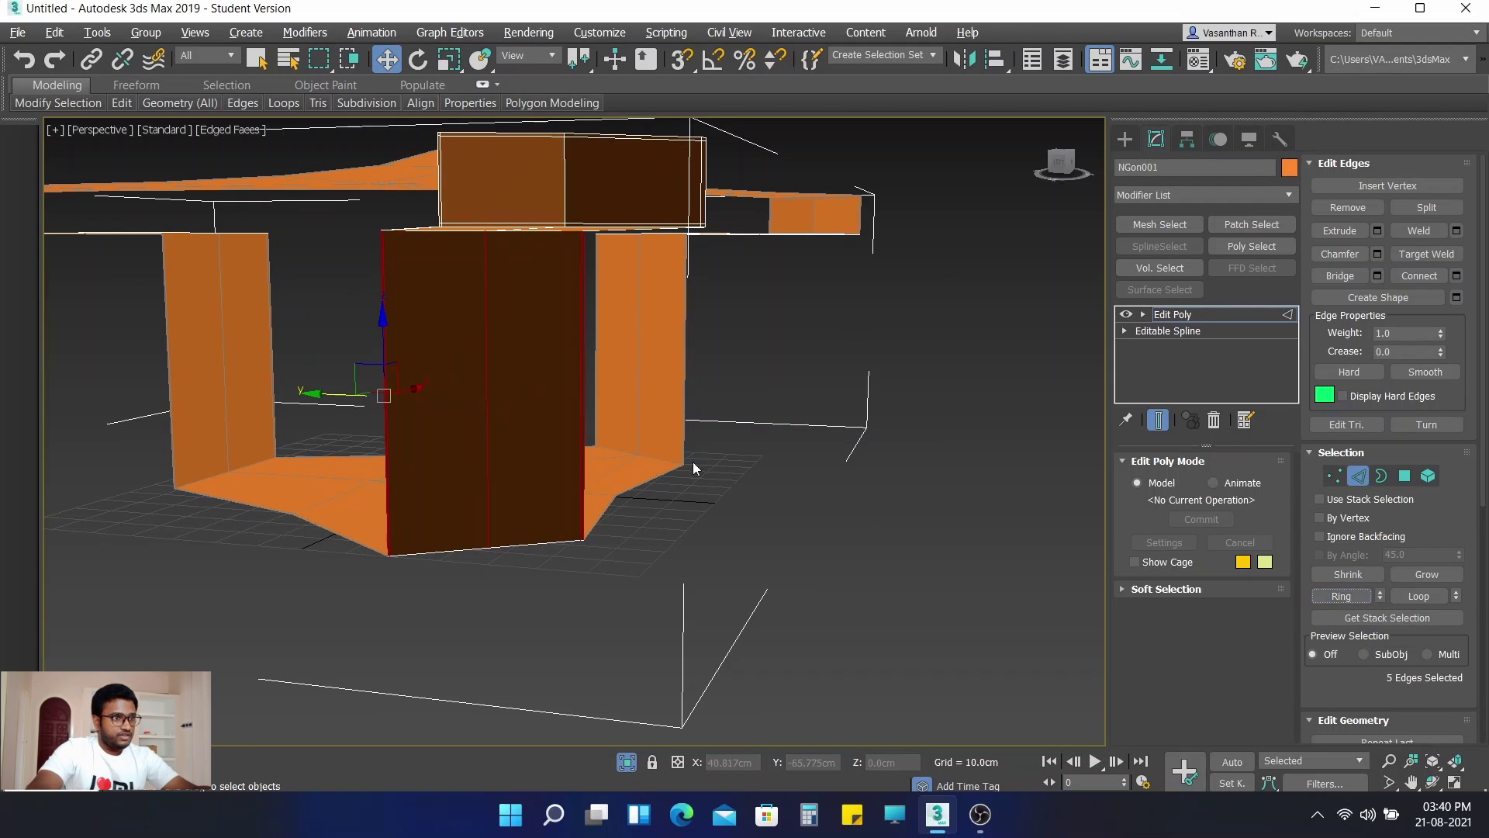
pyautogui.click(1457, 278)
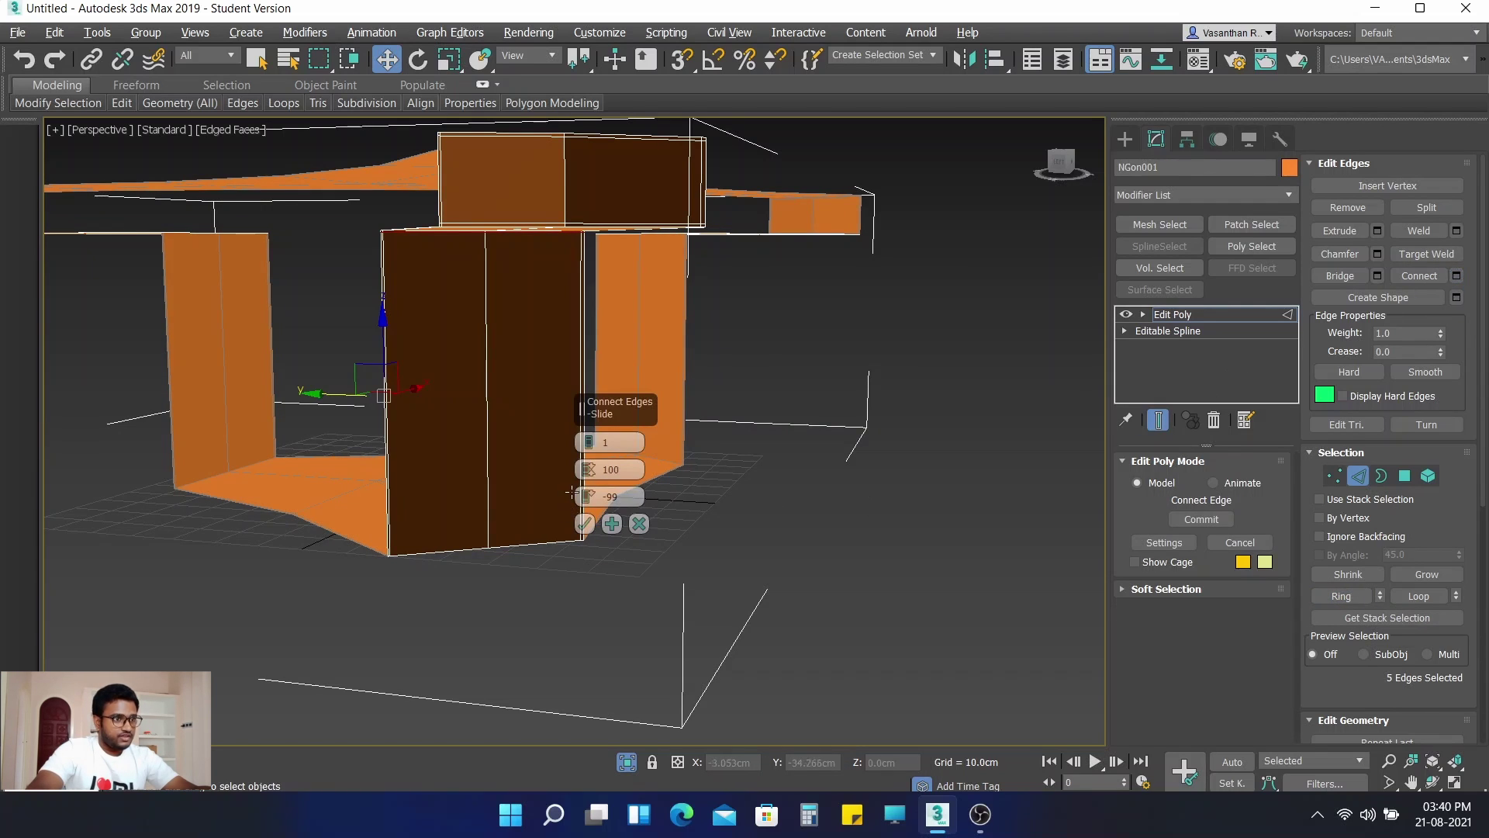
pyautogui.moveTo(588, 500); pyautogui.dragTo(587, 422)
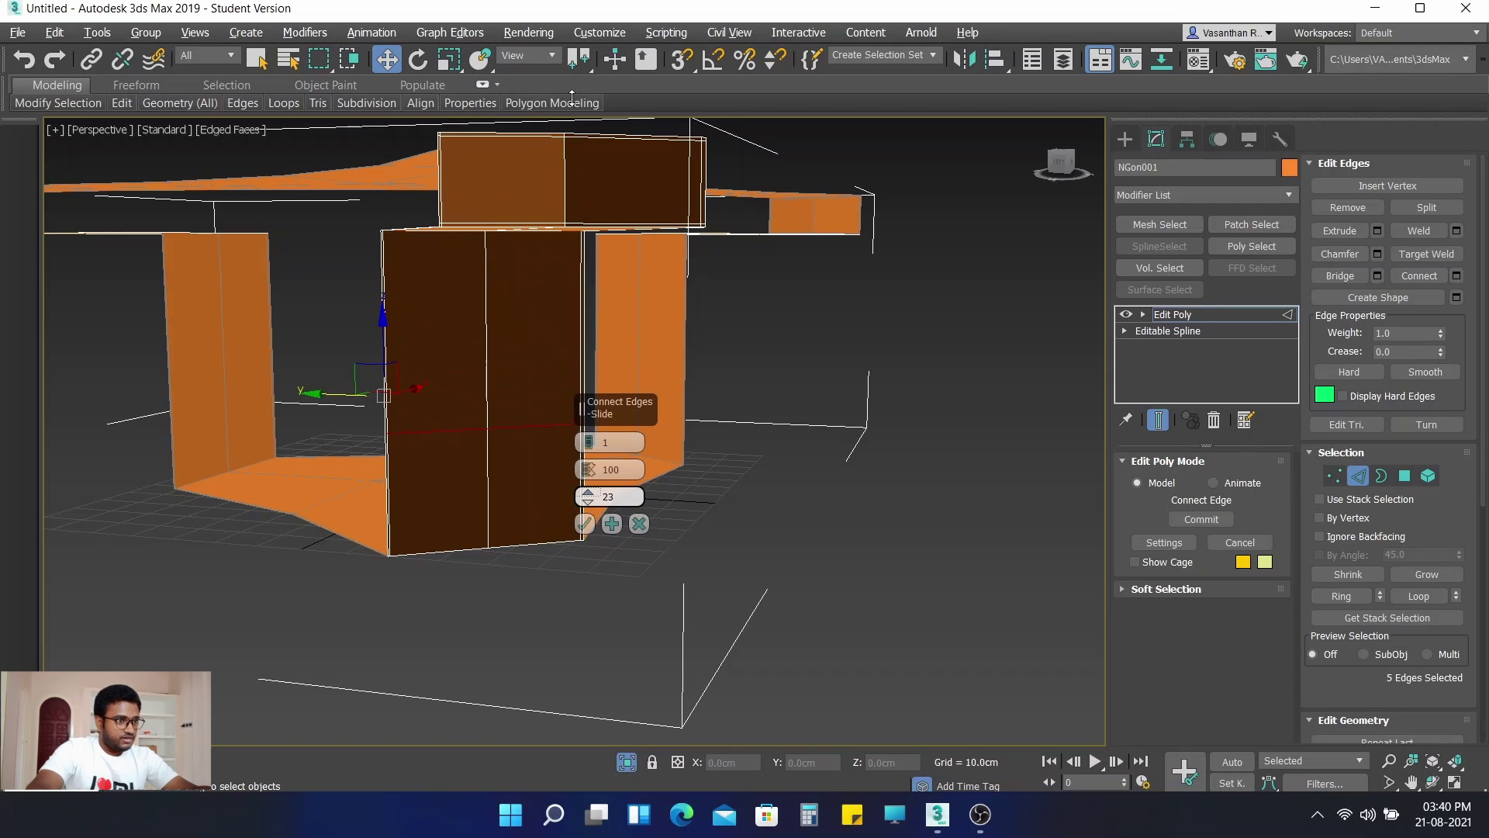
pyautogui.moveTo(561, 766); pyautogui.dragTo(560, 722)
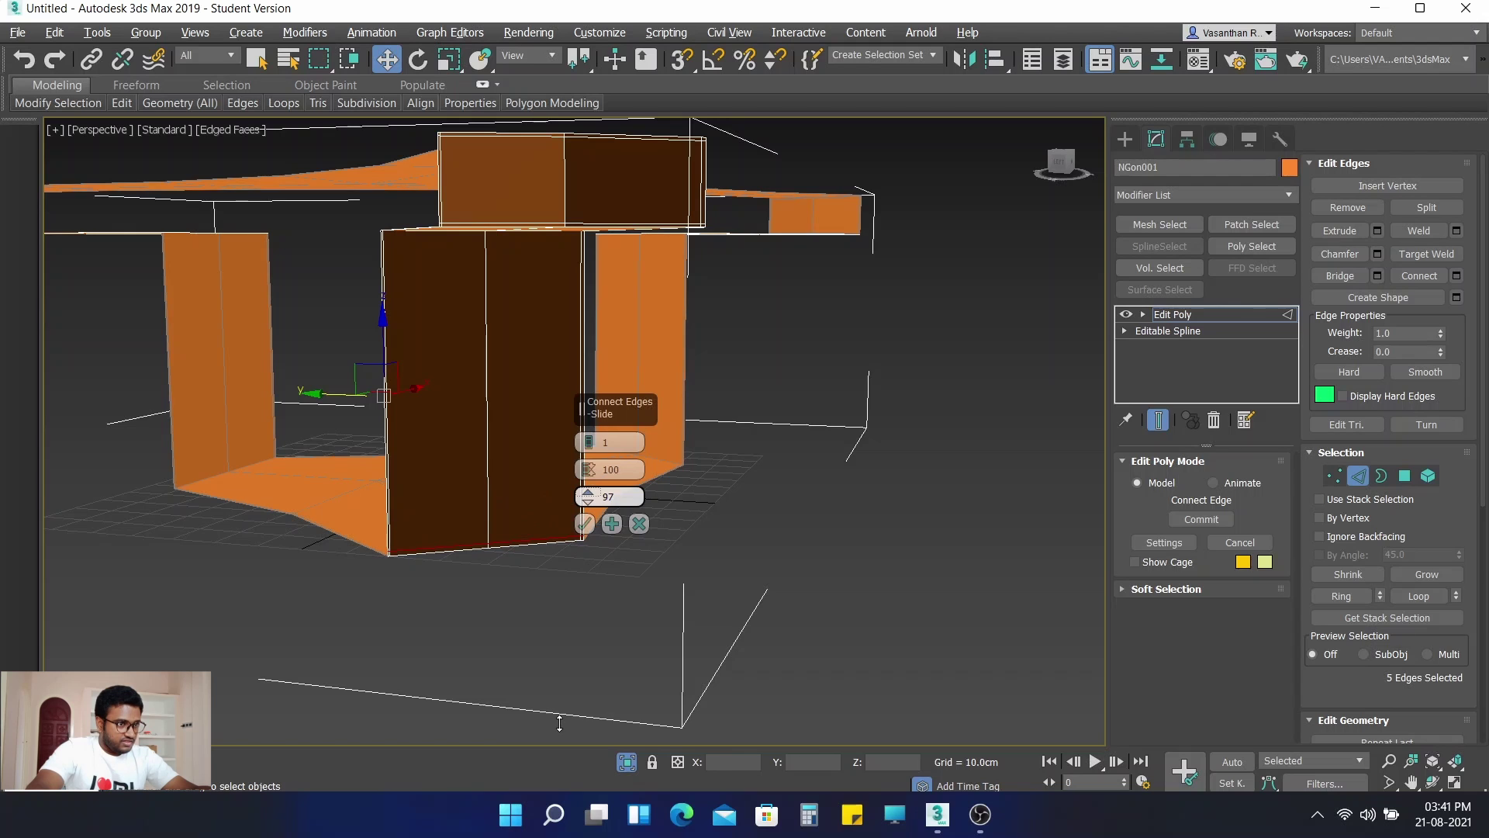
pyautogui.click(585, 523)
# Step: Connect the vertical edge ring on the next leg with 1 segment, pinch 100 and slide -99, adding a support loop near its foot
pyautogui.keyDown('alt'); pyautogui.moveTo(949, 545); pyautogui.dragTo(746, 539, button='middle'); pyautogui.keyUp('alt')
pyautogui.click(951, 423)
pyautogui.keyDown('alt'); pyautogui.moveTo(947, 526); pyautogui.dragTo(708, 542, button='middle'); pyautogui.keyUp('alt')
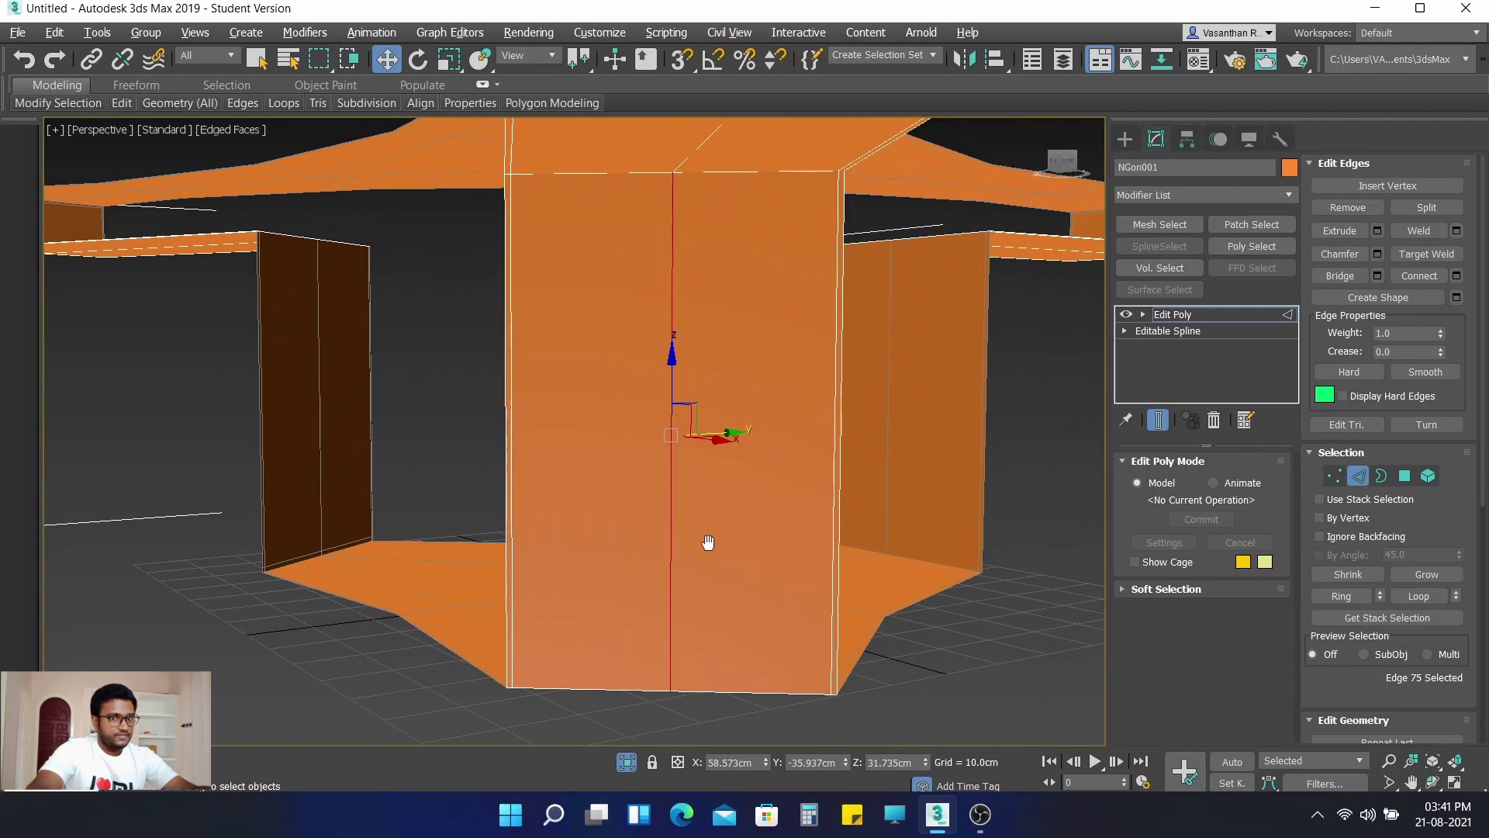
pyautogui.click(1339, 597)
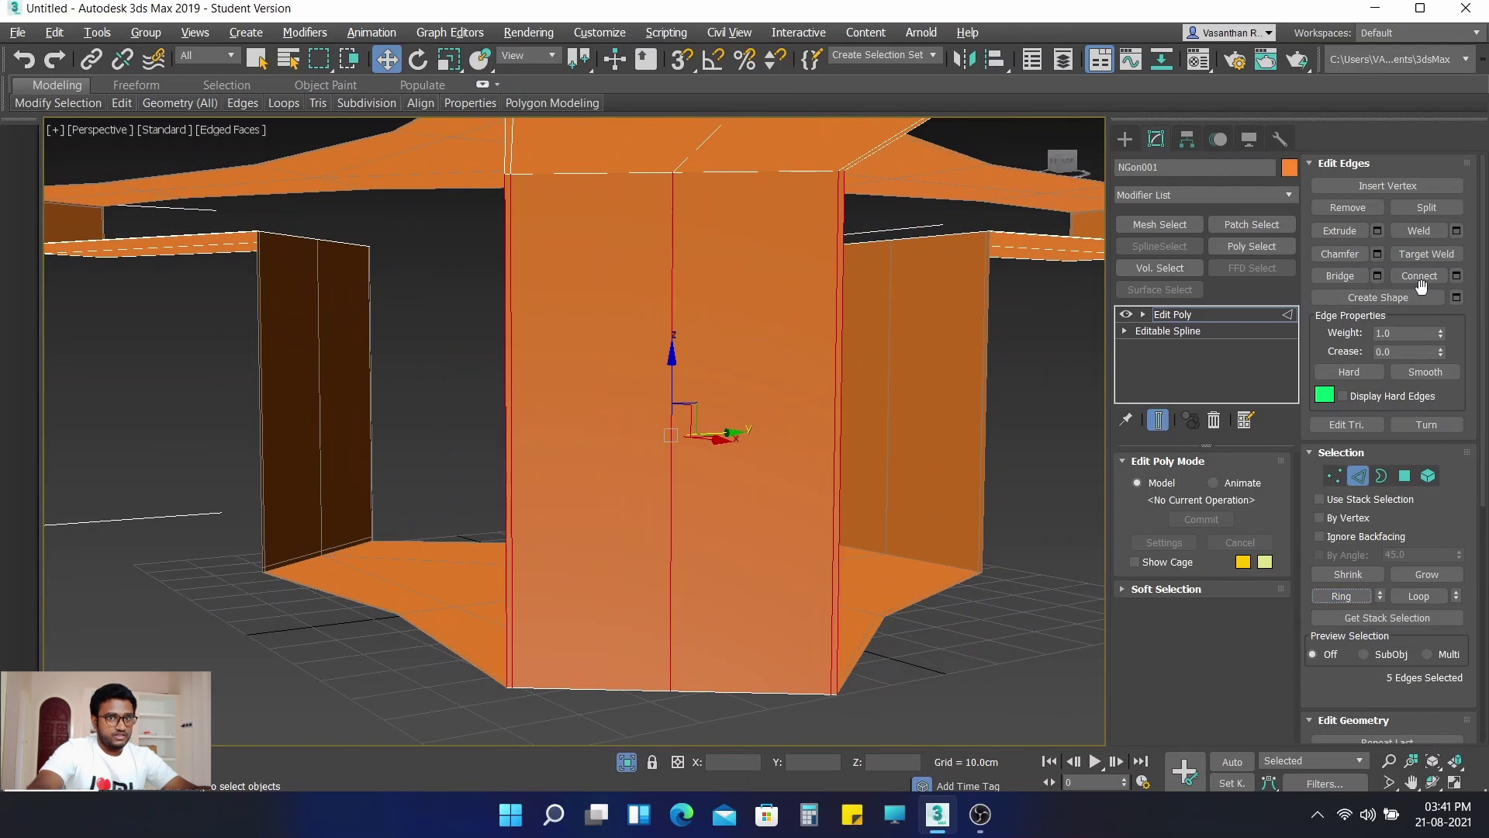
pyautogui.click(1458, 276)
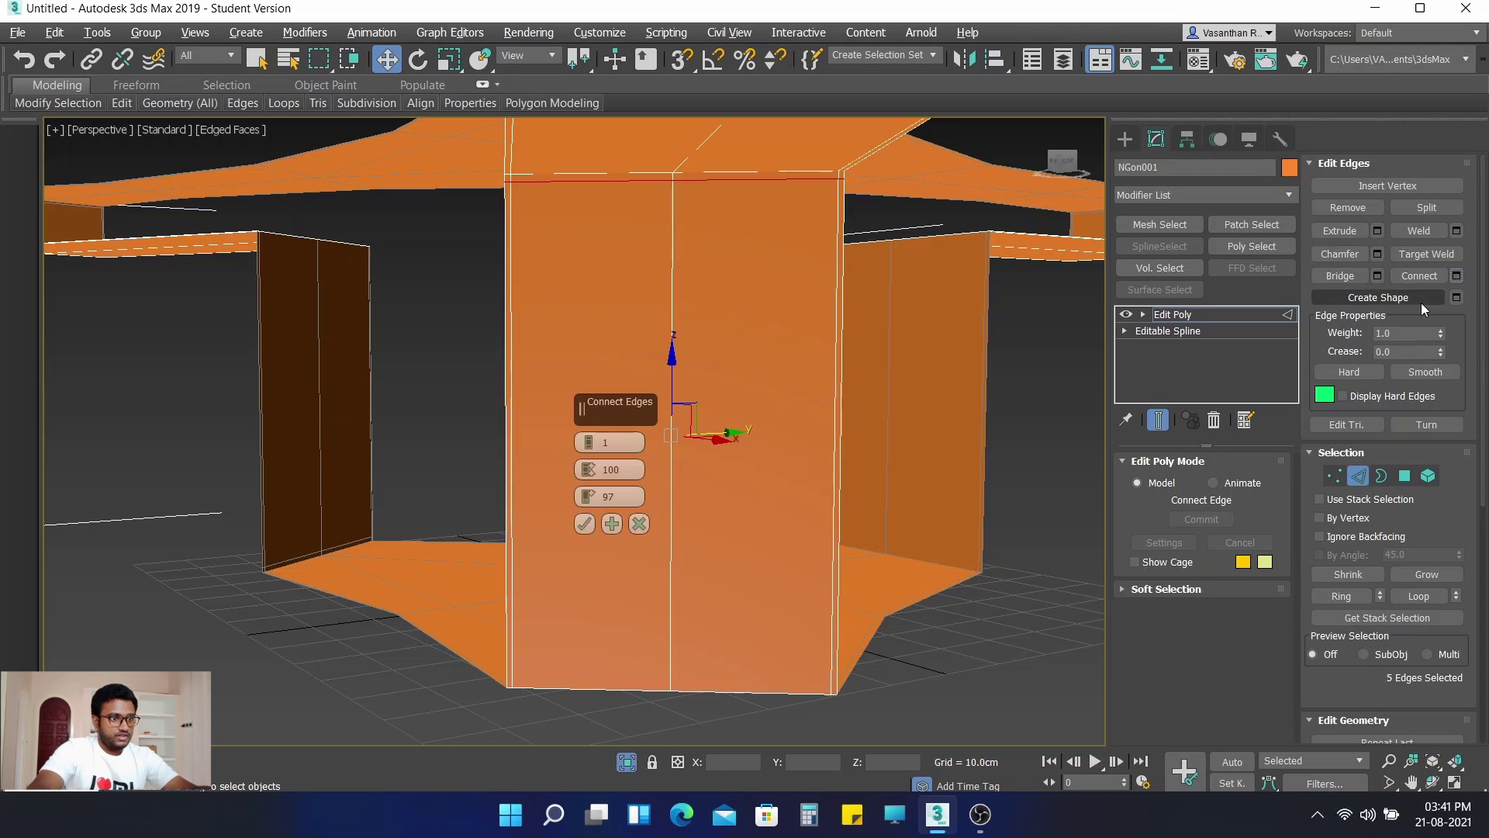
pyautogui.moveTo(587, 500); pyautogui.dragTo(598, 312)
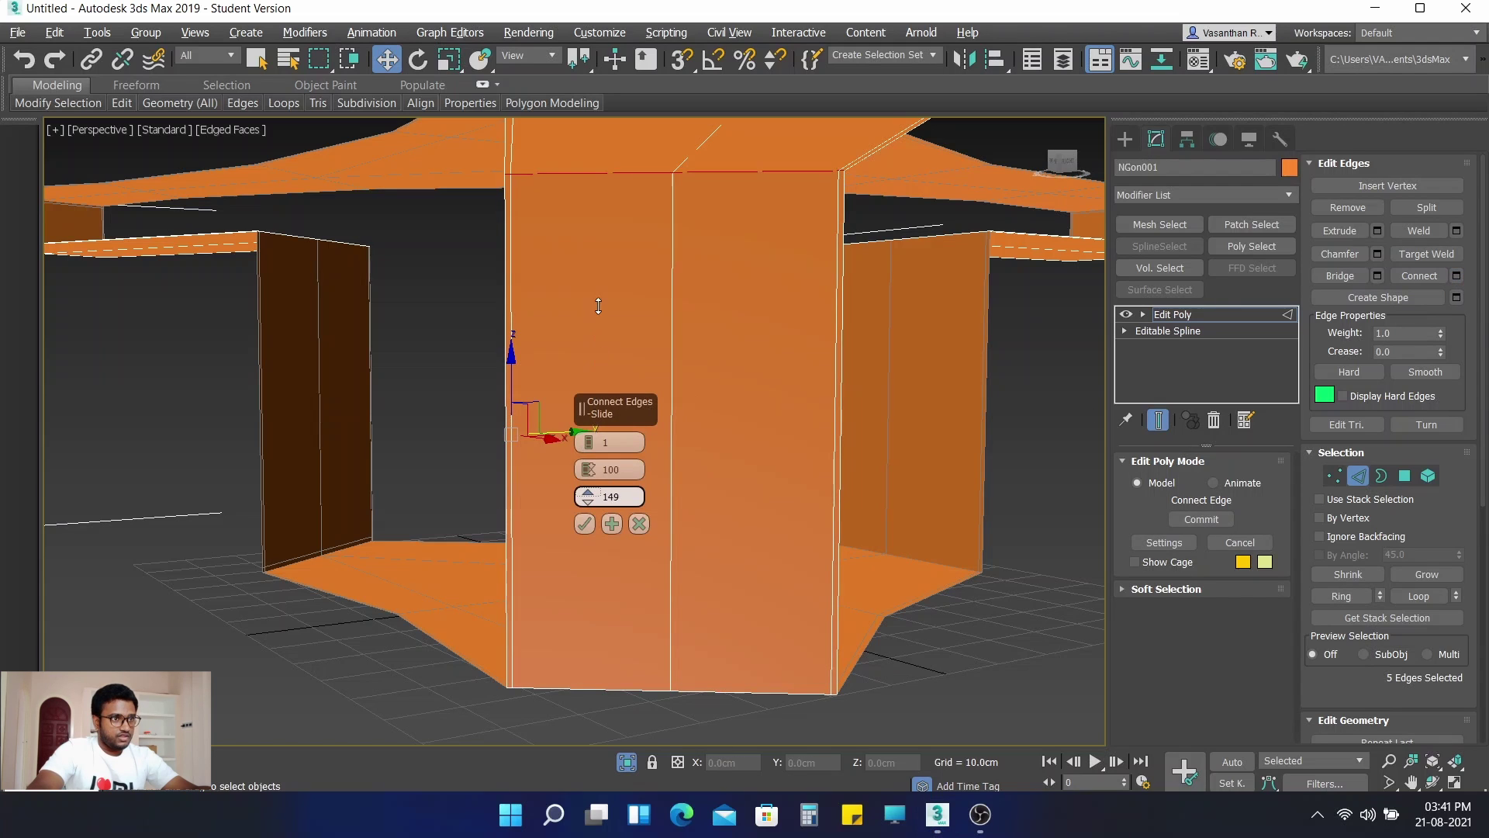
pyautogui.moveTo(623, 538); pyautogui.dragTo(682, 266)
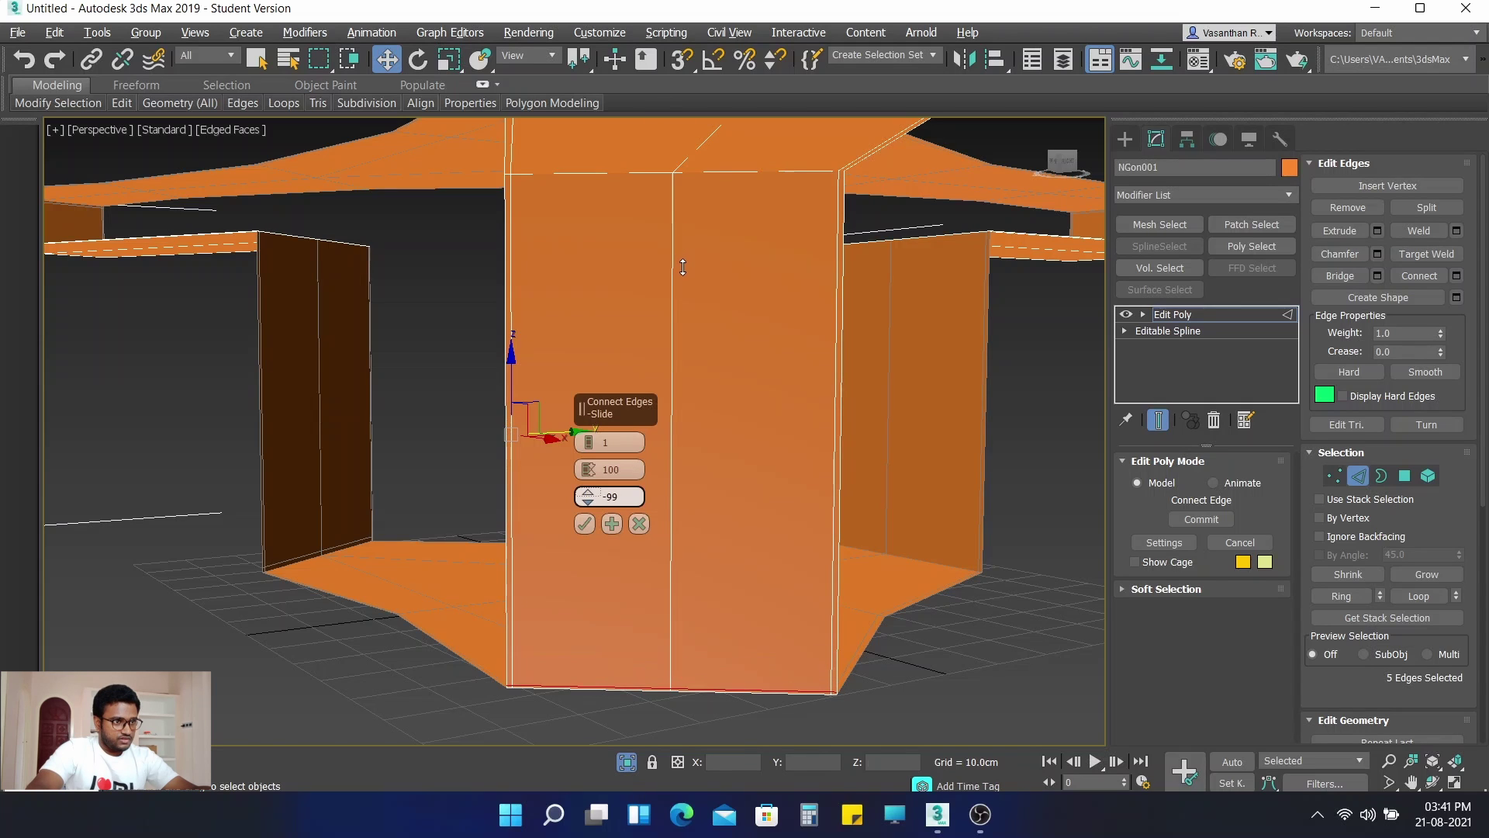
pyautogui.click(584, 523)
# Step: Connect the remaining leg's vertical edge ring with 1 segment, pinch 100 and slide 98 near its foot, and clear the selection
pyautogui.keyDown('alt'); pyautogui.moveTo(738, 536); pyautogui.dragTo(639, 475, button='middle'); pyautogui.keyUp('alt')
pyautogui.keyDown('alt'); pyautogui.moveTo(639, 469); pyautogui.dragTo(743, 459); pyautogui.keyUp('alt')
pyautogui.scroll(-5, 744, 458)
pyautogui.moveTo(750, 452); pyautogui.dragTo(593, 453, button='middle')
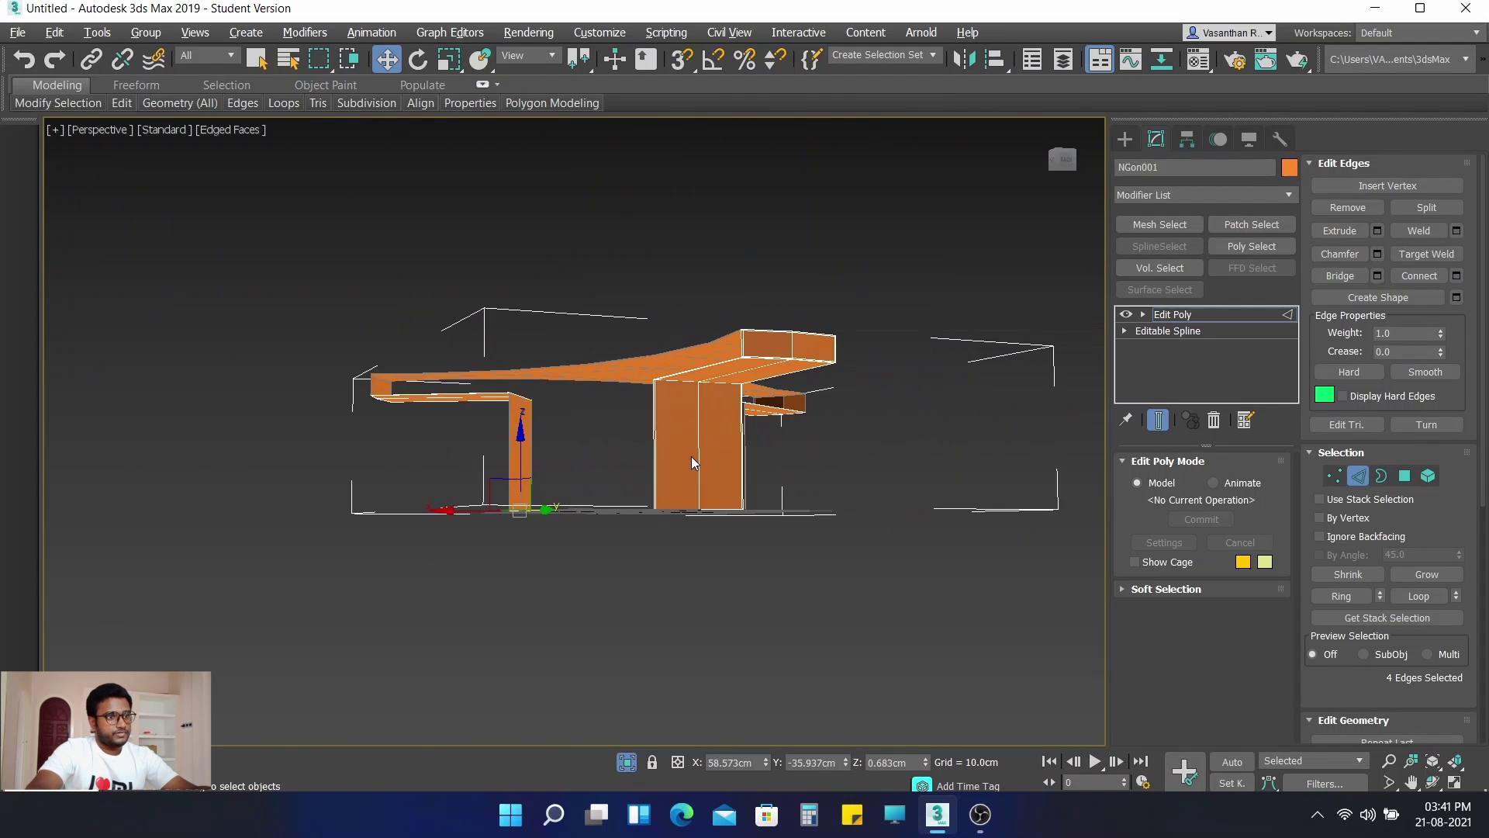
pyautogui.scroll(4, 697, 453)
pyautogui.click(703, 454)
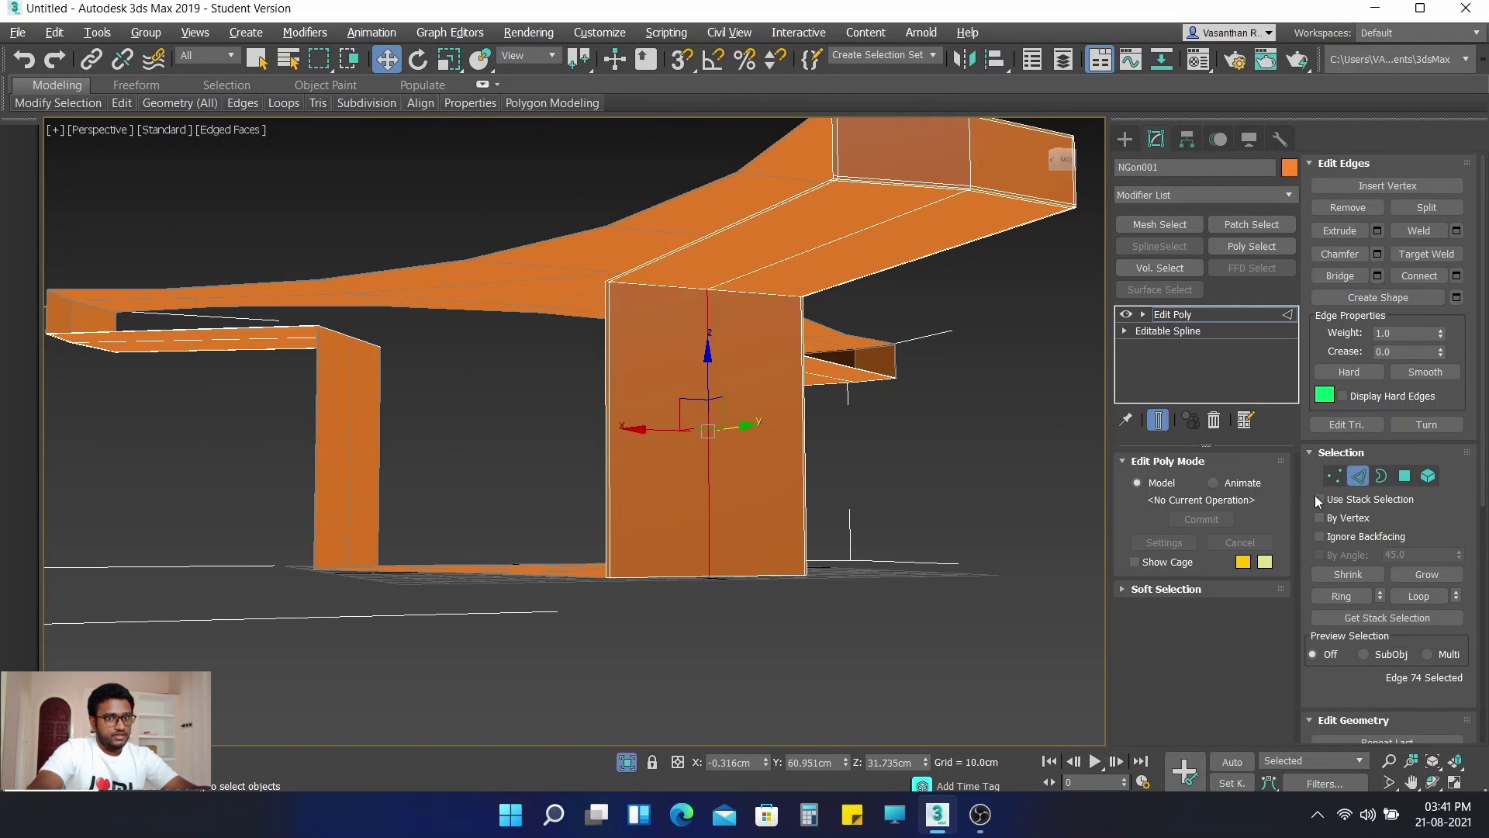
pyautogui.click(1344, 598)
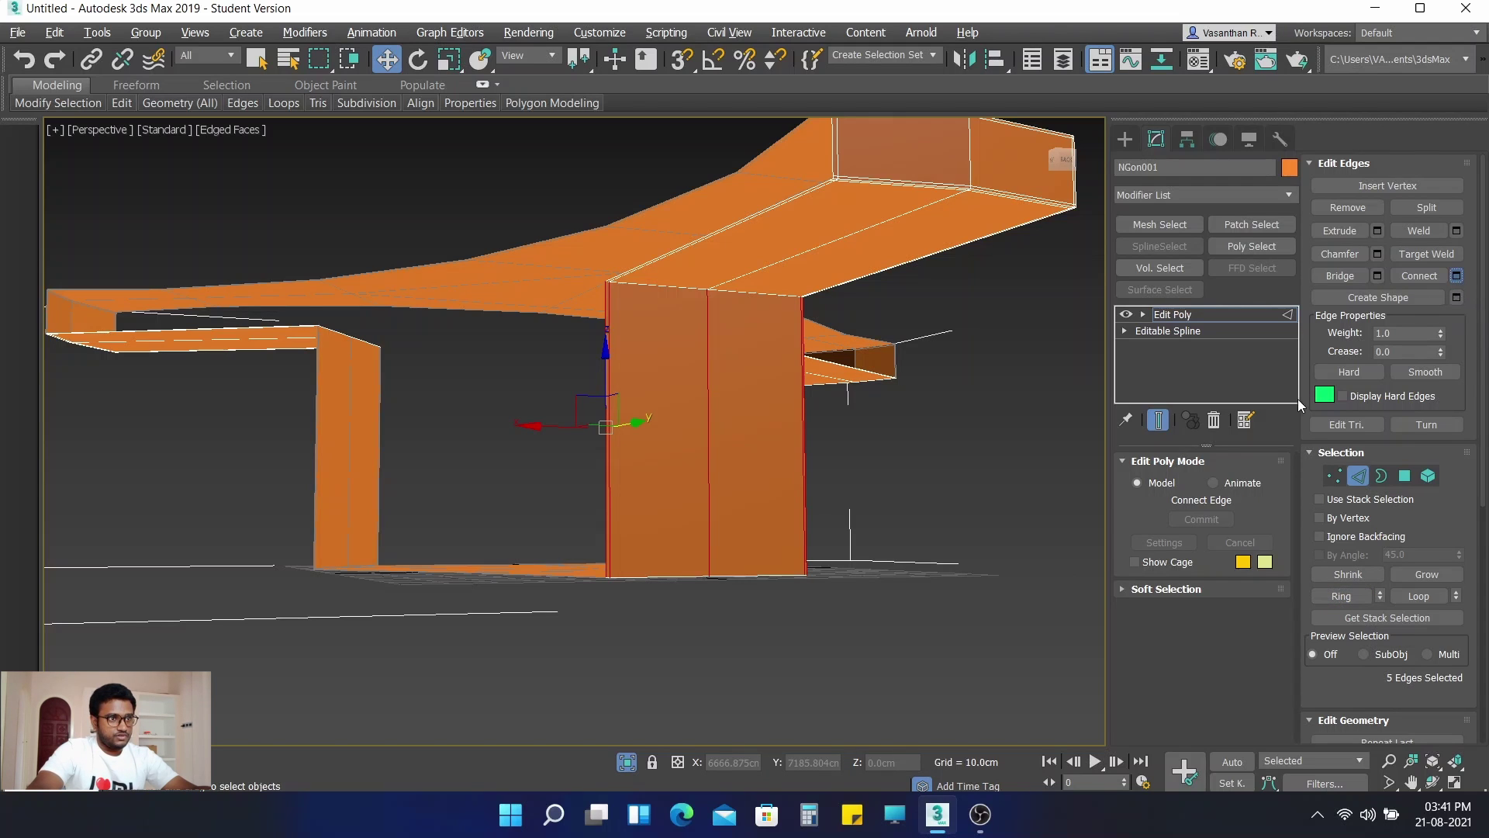
pyautogui.click(1457, 276)
pyautogui.moveTo(587, 496); pyautogui.dragTo(600, 721)
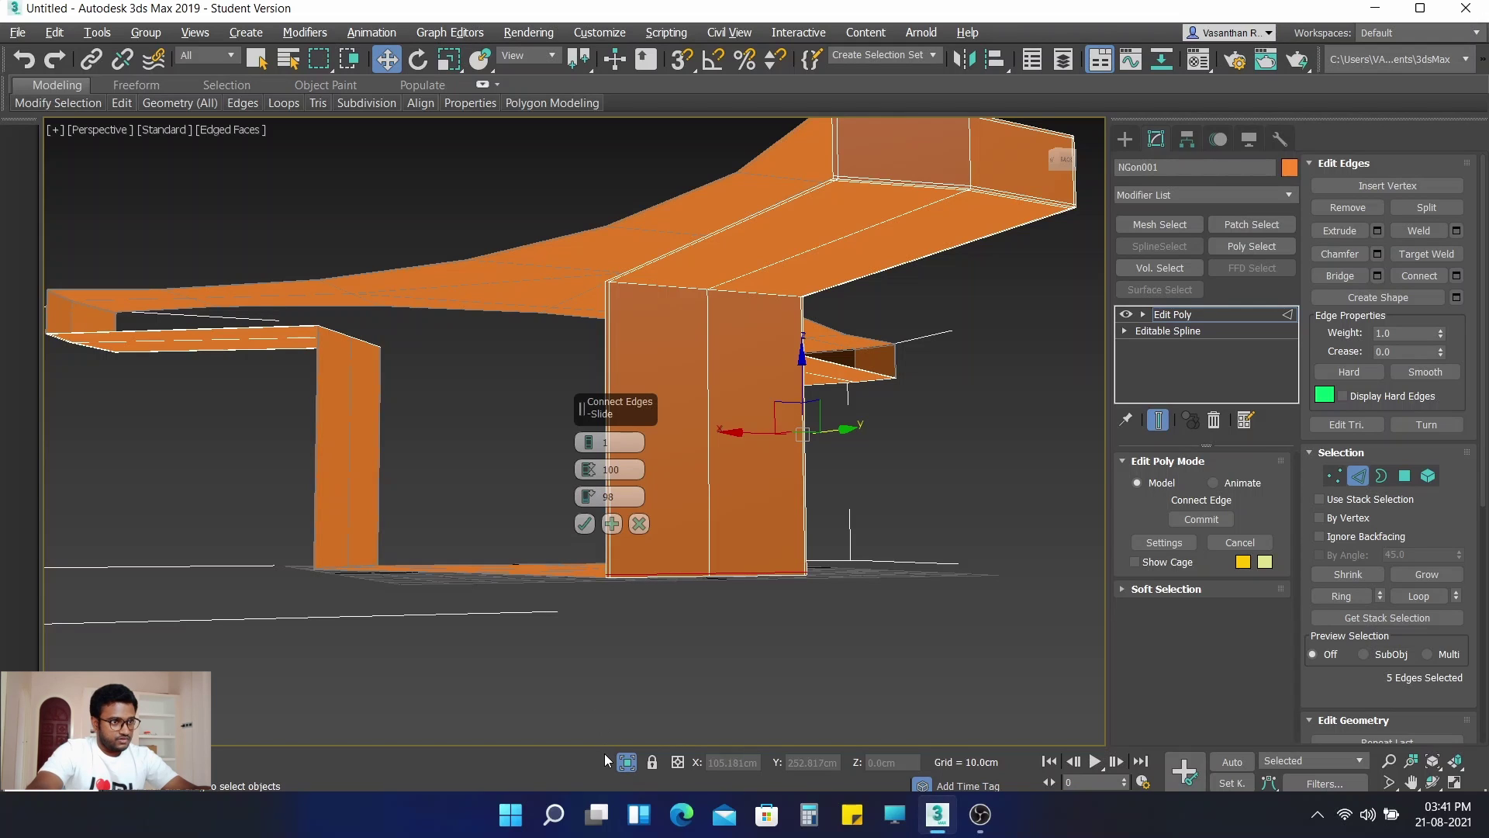
pyautogui.click(582, 524)
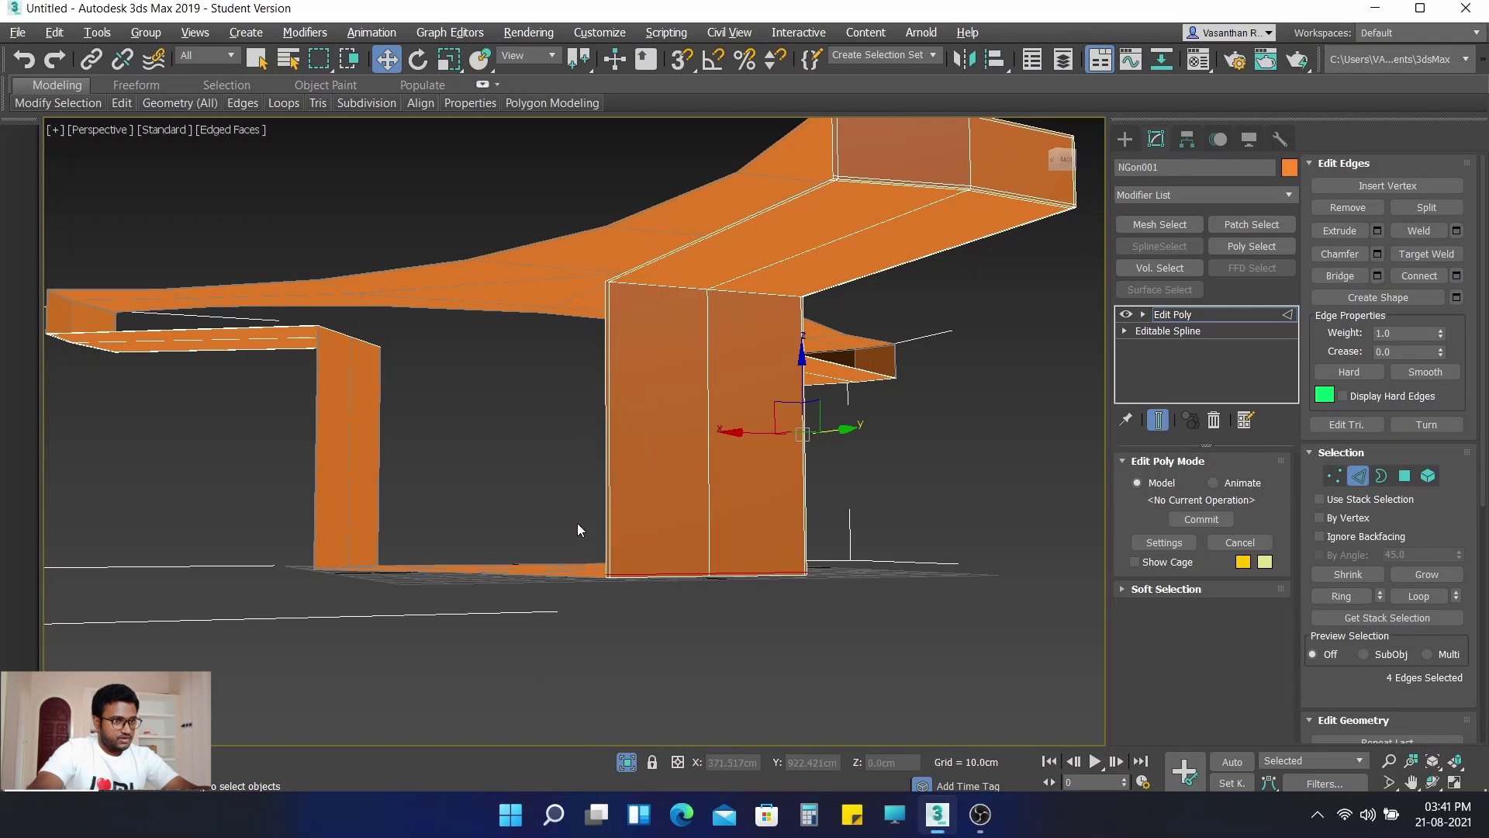
pyautogui.click(700, 604)
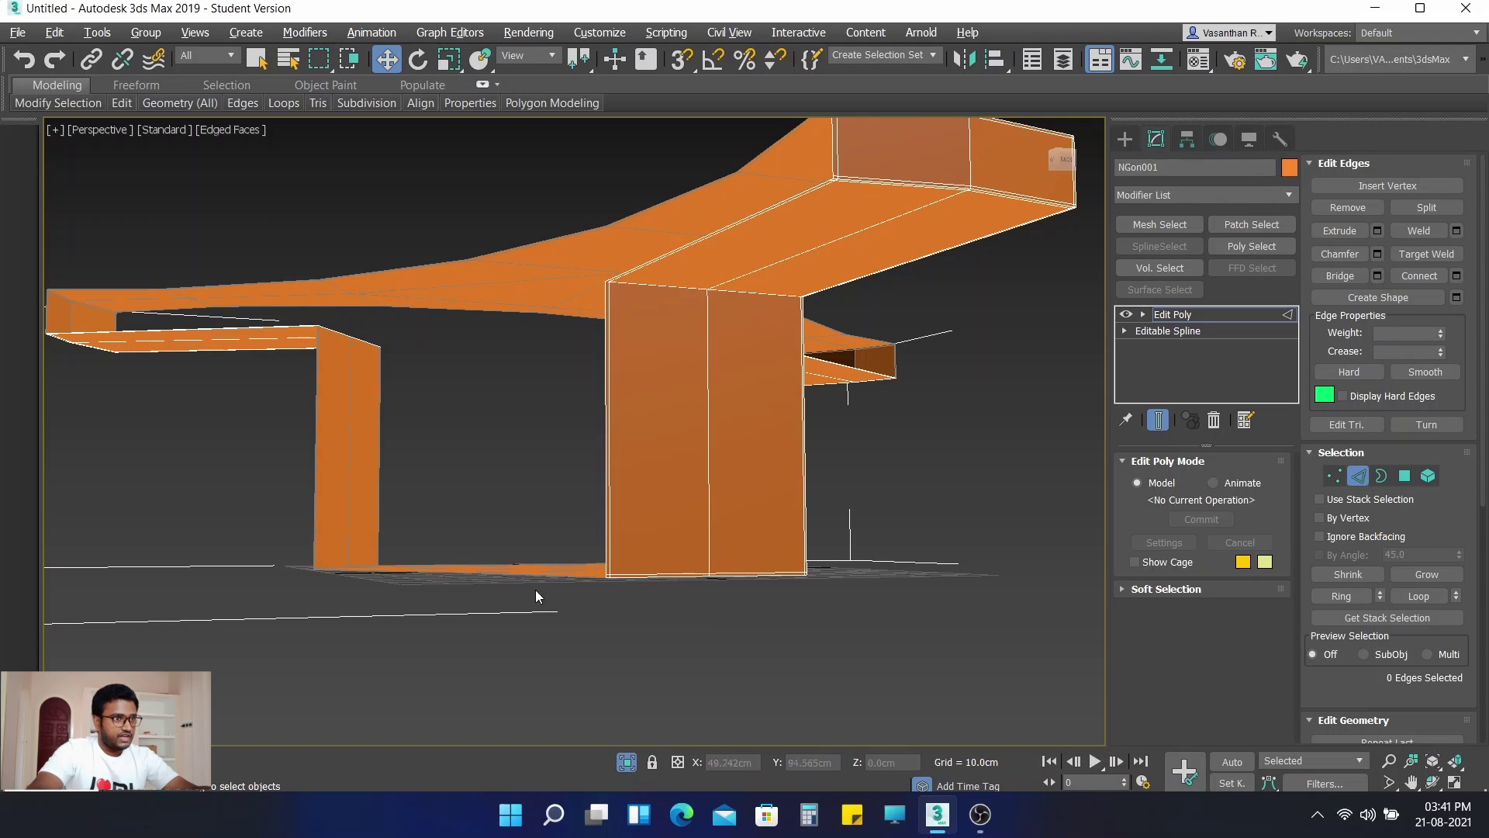
pyautogui.keyDown('alt'); pyautogui.moveTo(477, 613); pyautogui.dragTo(498, 629, button='middle'); pyautogui.keyUp('alt')
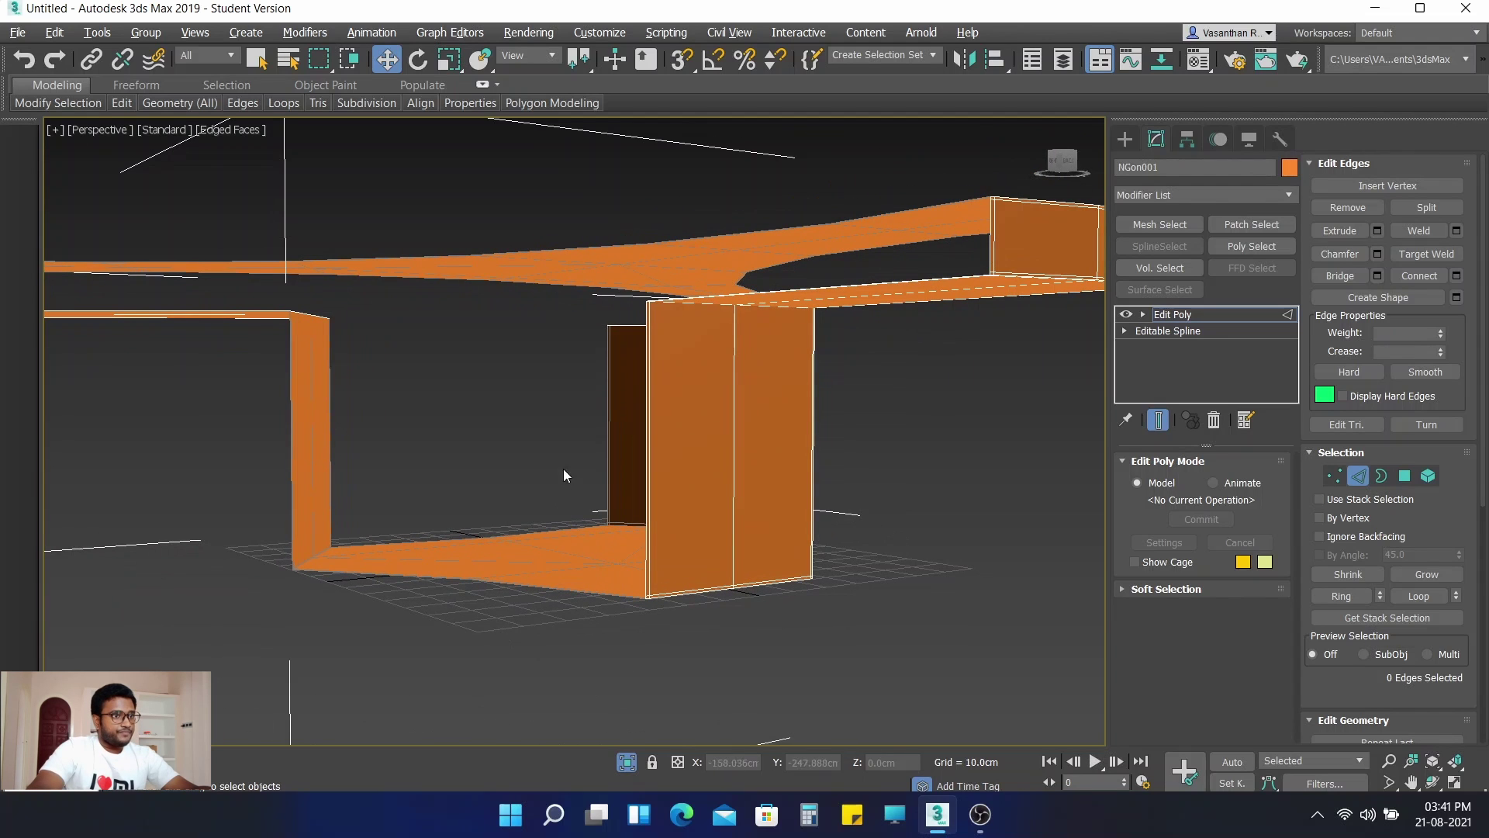
pyautogui.keyDown('alt'); pyautogui.moveTo(636, 465); pyautogui.dragTo(686, 419, button='middle'); pyautogui.keyUp('alt')
pyautogui.scroll(2, 730, 445)
pyautogui.click(611, 293)
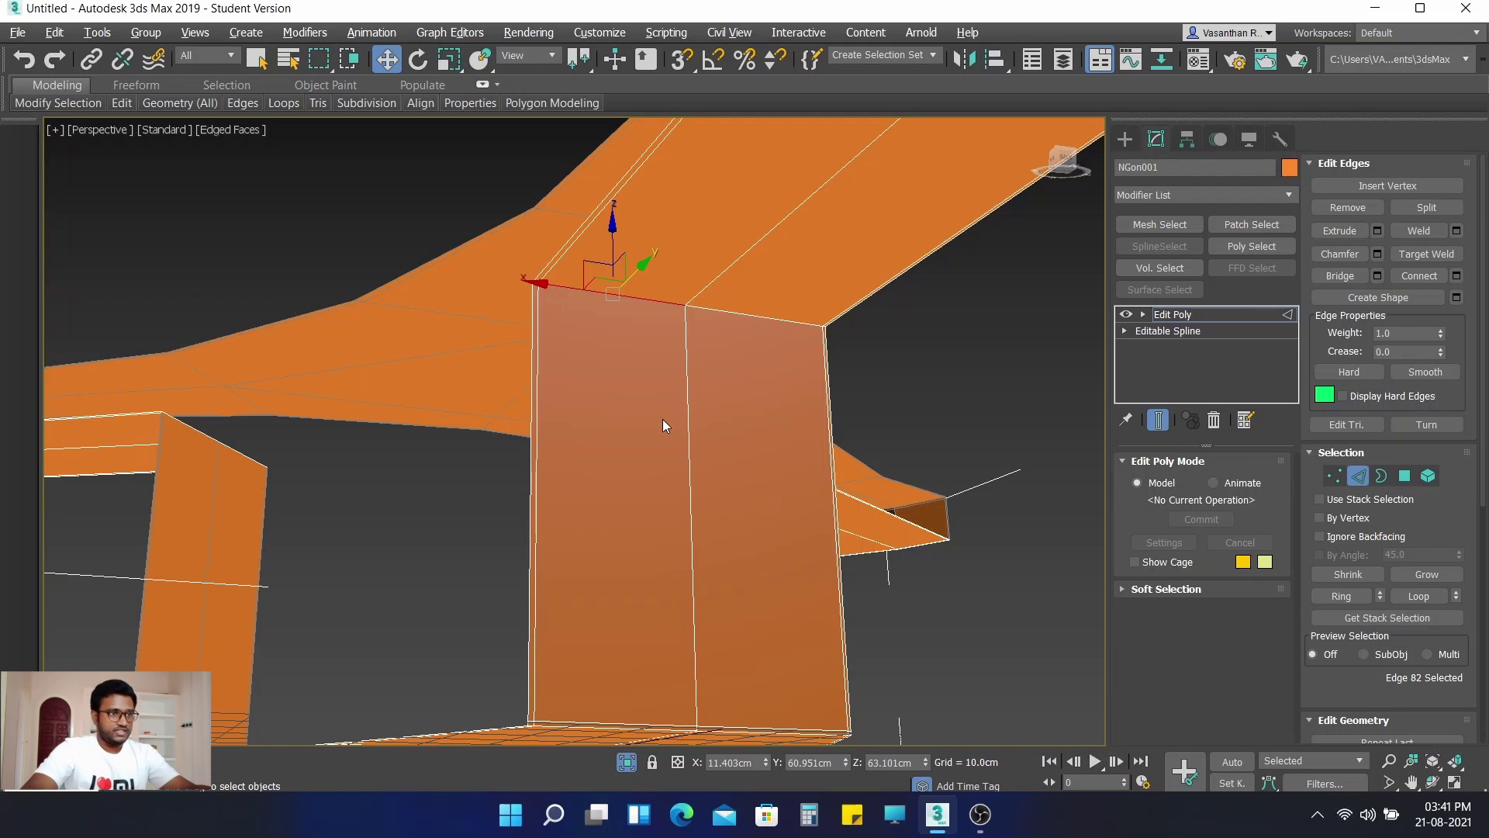
pyautogui.keyDown('alt'); pyautogui.moveTo(773, 407); pyautogui.dragTo(667, 466, button='middle'); pyautogui.keyUp('alt')
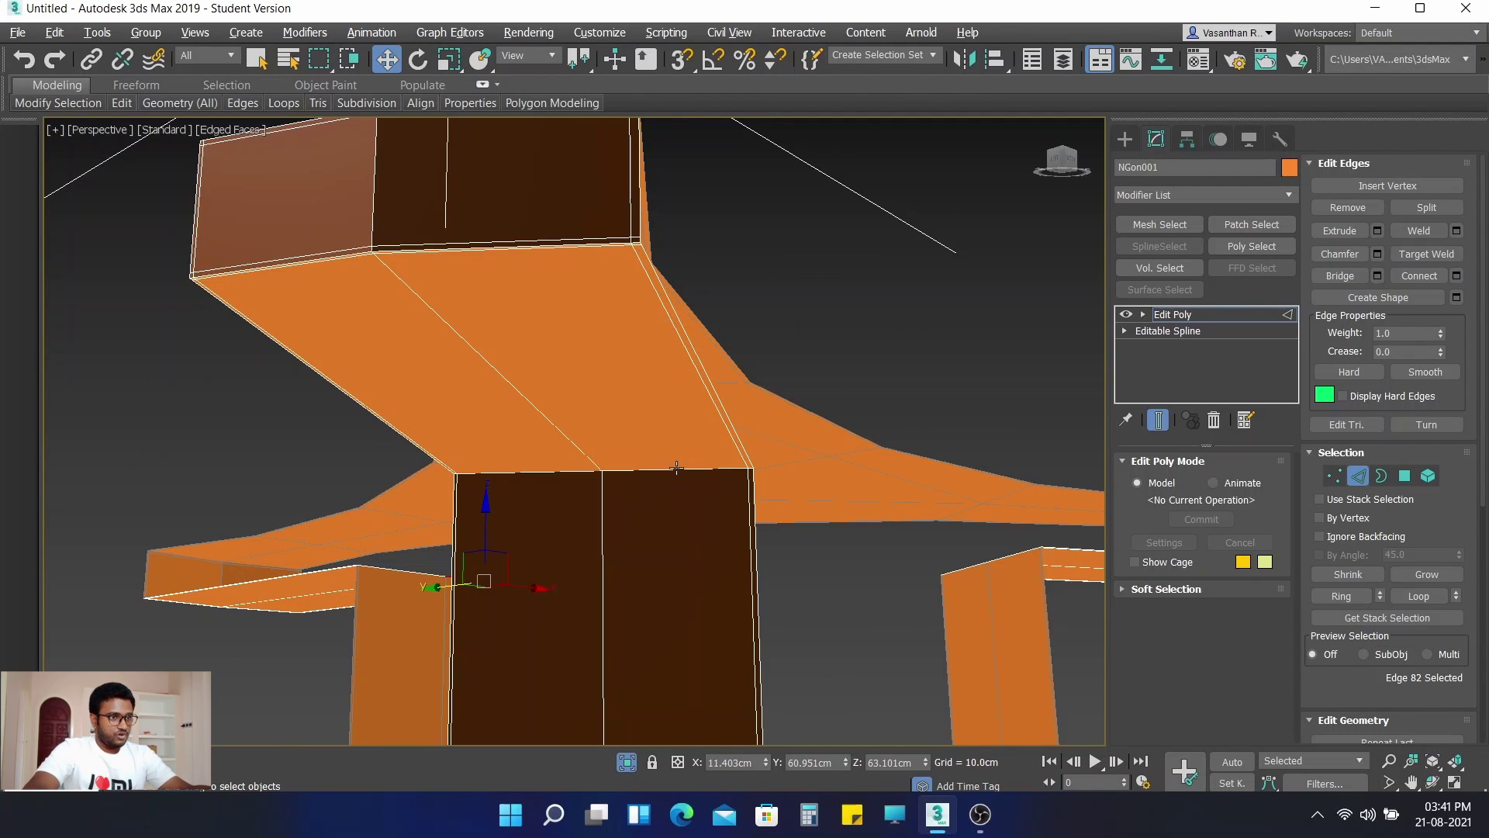
pyautogui.keyDown('ctrl'); pyautogui.click(686, 471); pyautogui.keyUp('ctrl')
pyautogui.keyDown('alt'); pyautogui.moveTo(951, 564); pyautogui.dragTo(909, 371, button='middle'); pyautogui.keyUp('alt')
pyautogui.keyDown('ctrl'); pyautogui.click(891, 217); pyautogui.keyUp('ctrl')
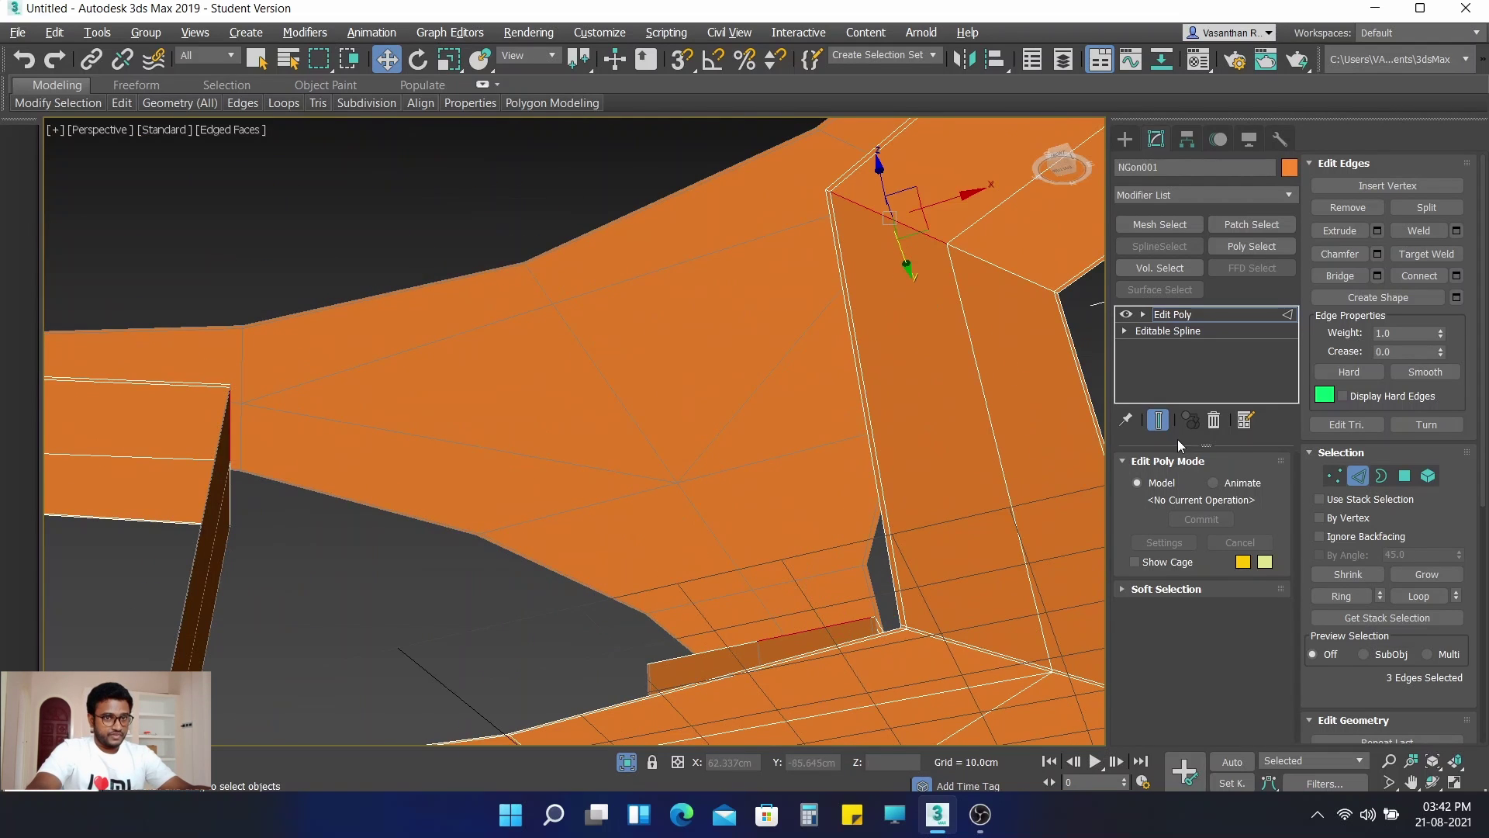
pyautogui.click(1342, 597)
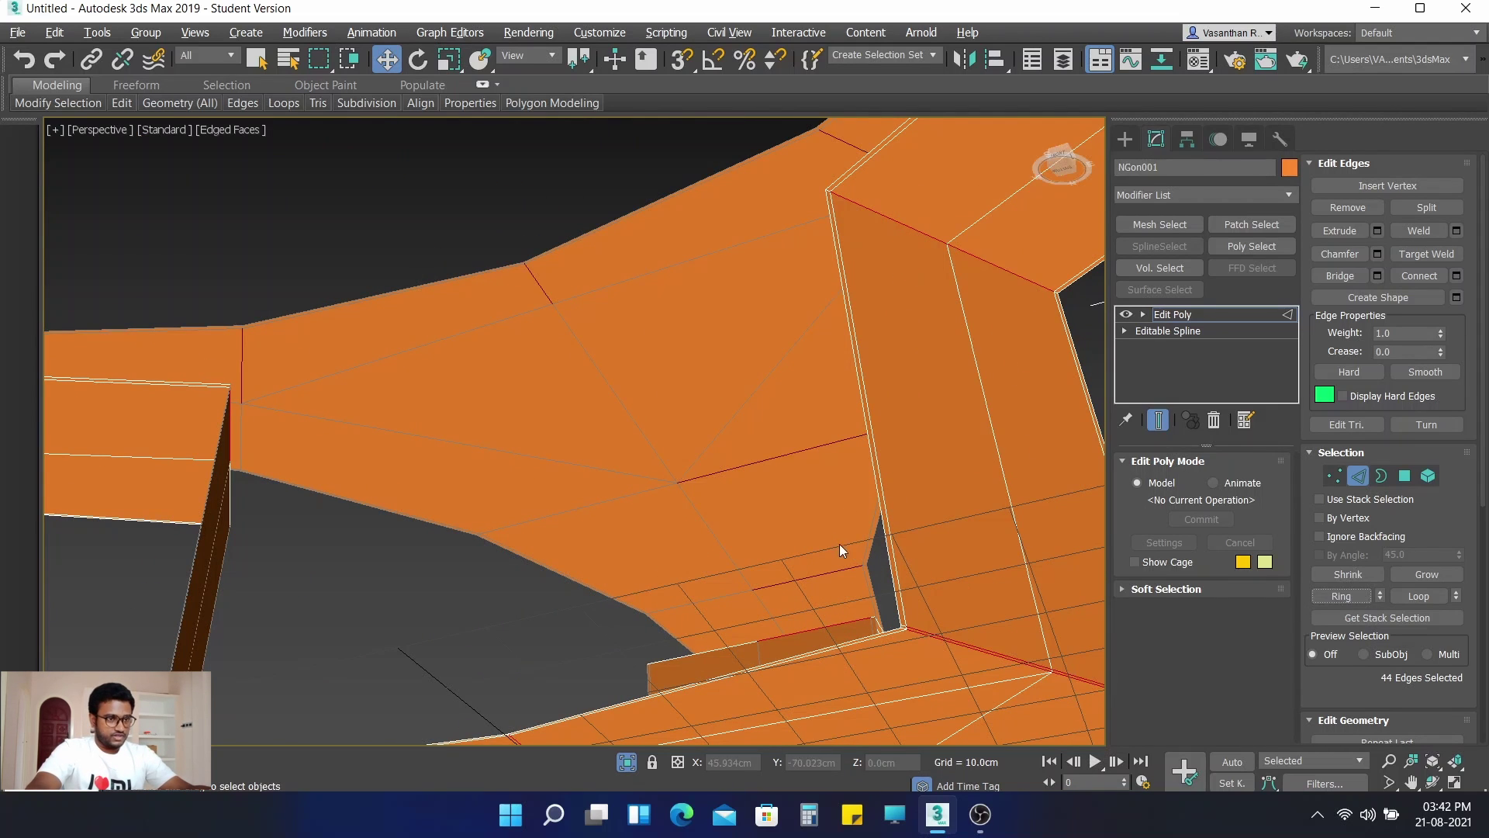
pyautogui.click(554, 150)
# Step: Select the horizontal edges where all three legs meet their arms' undersides, extending one picked edge per leg to its full loop
pyautogui.keyDown('alt'); pyautogui.moveTo(554, 150); pyautogui.dragTo(772, 430, button='middle'); pyautogui.keyUp('alt')
pyautogui.click(760, 419)
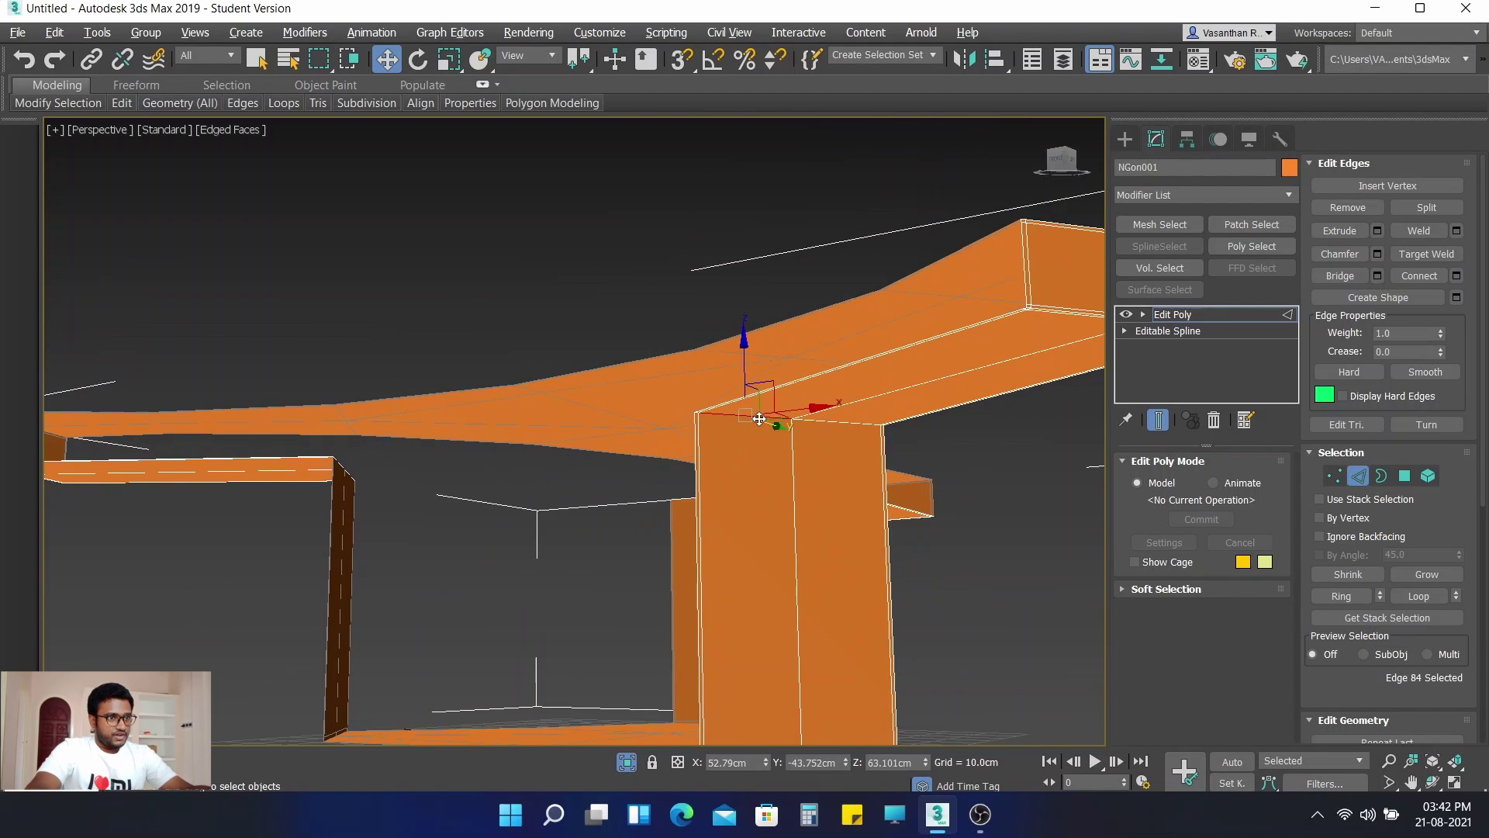
pyautogui.keyDown('alt'); pyautogui.moveTo(979, 529); pyautogui.dragTo(721, 508, button='middle'); pyautogui.keyUp('alt')
pyautogui.keyDown('alt'); pyautogui.moveTo(659, 458); pyautogui.dragTo(664, 491, button='middle'); pyautogui.keyUp('alt')
pyautogui.keyDown('ctrl'); pyautogui.click(612, 223); pyautogui.keyUp('ctrl')
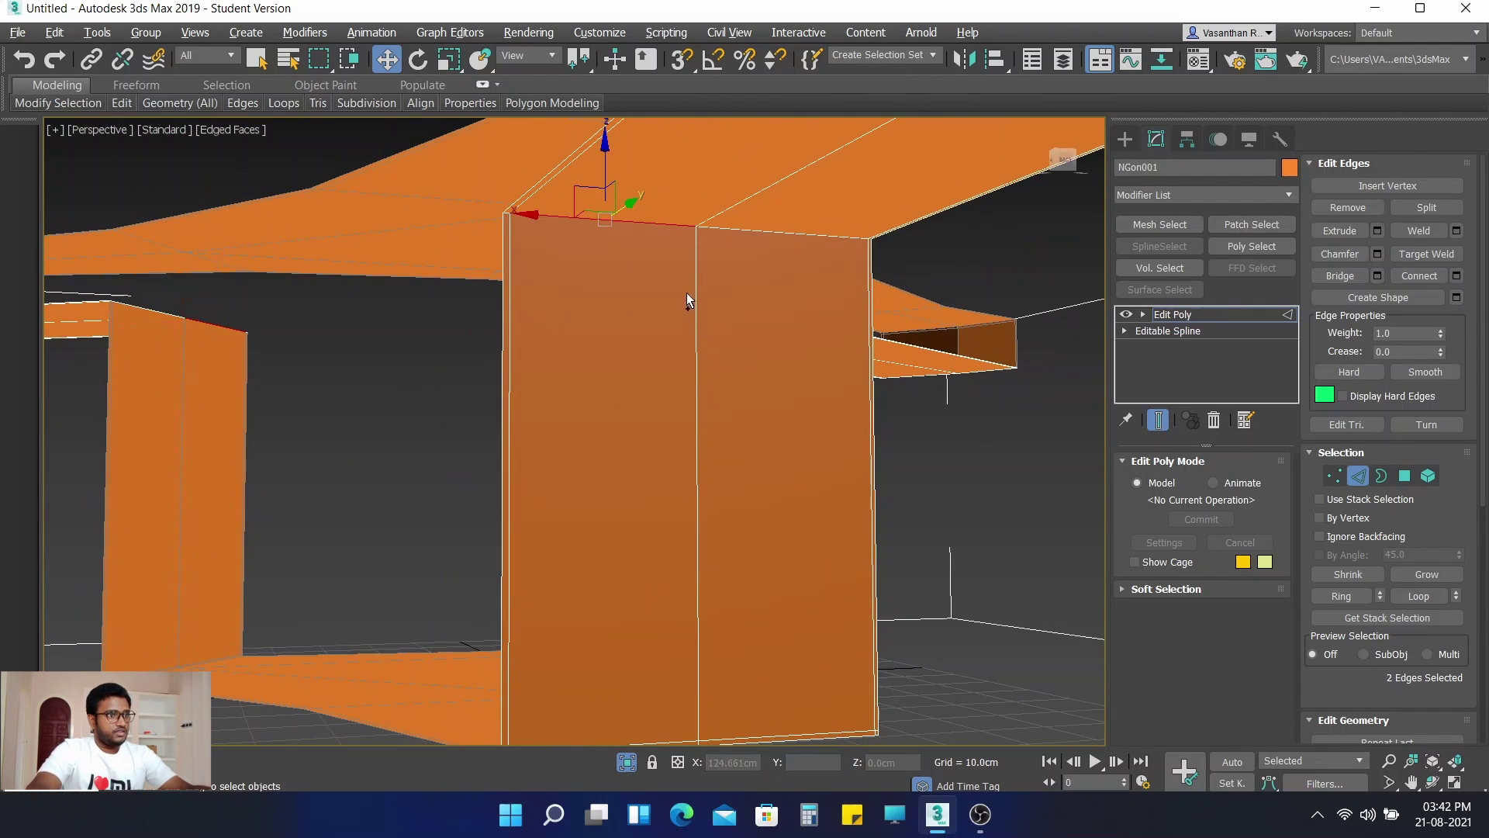
pyautogui.keyDown('alt'); pyautogui.moveTo(1021, 466); pyautogui.dragTo(658, 403, button='middle'); pyautogui.keyUp('alt')
pyautogui.keyDown('ctrl'); pyautogui.click(690, 318); pyautogui.keyUp('ctrl')
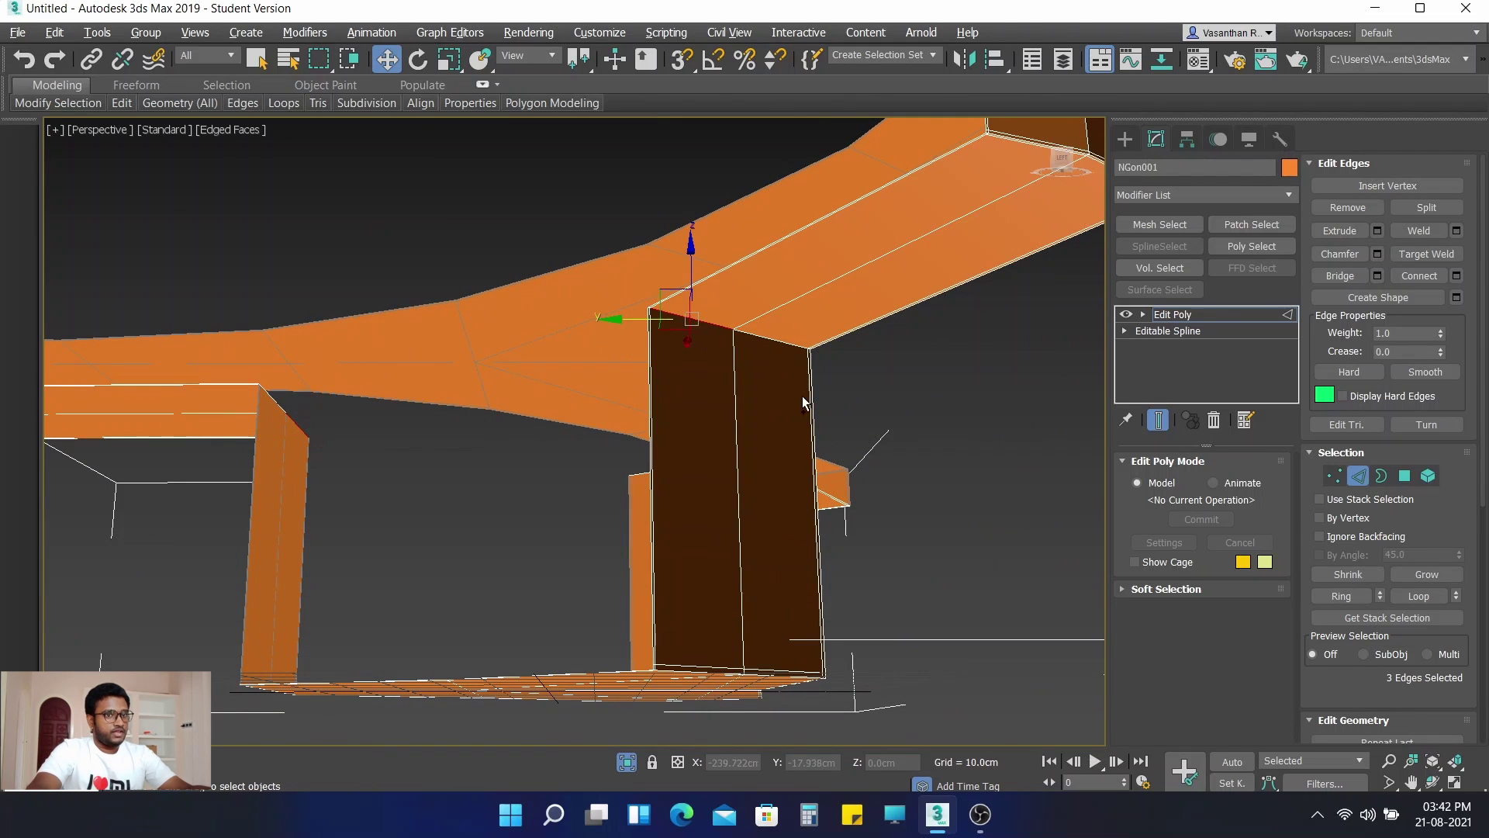
pyautogui.click(1344, 596)
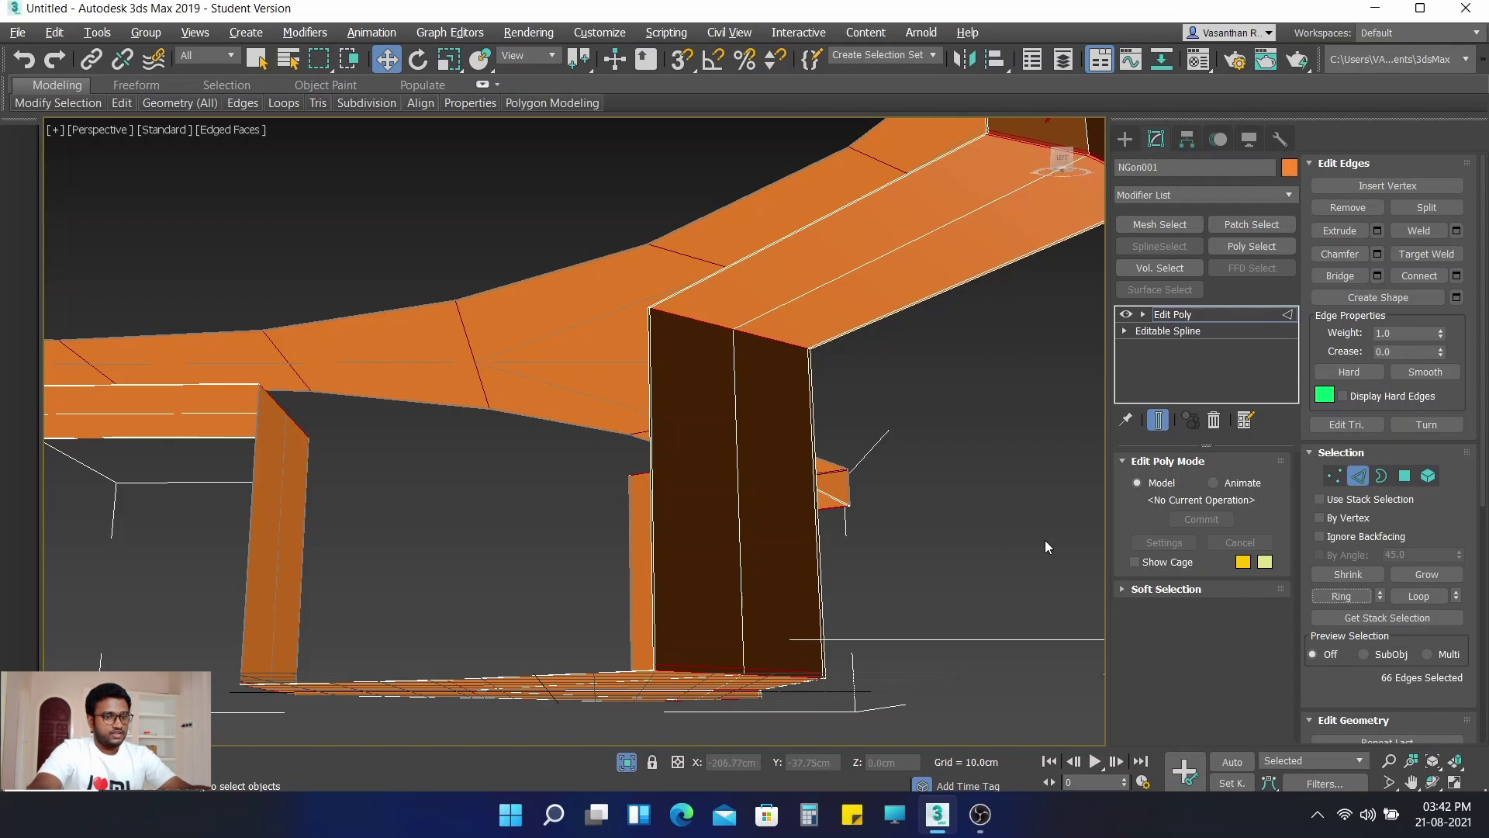
pyautogui.hotkey('ctrl', 'z')
pyautogui.click(1426, 593)
pyautogui.keyDown('alt'); pyautogui.moveTo(921, 535); pyautogui.dragTo(944, 554, button='middle'); pyautogui.keyUp('alt')
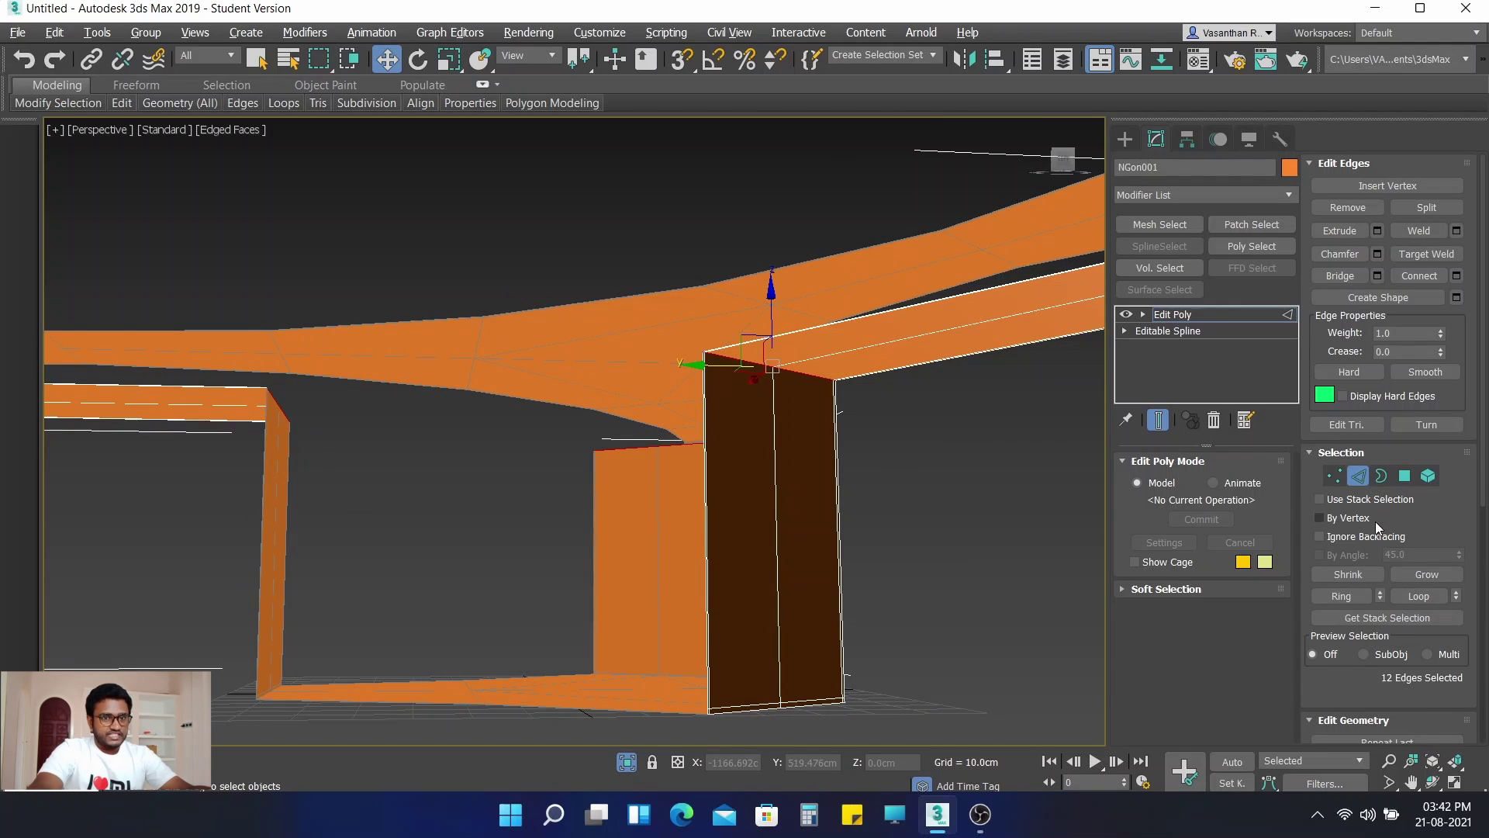
# Step: Chamfer the selected bend edges at the tops of the legs by 11 cm with 4 segments
pyautogui.click(1377, 254)
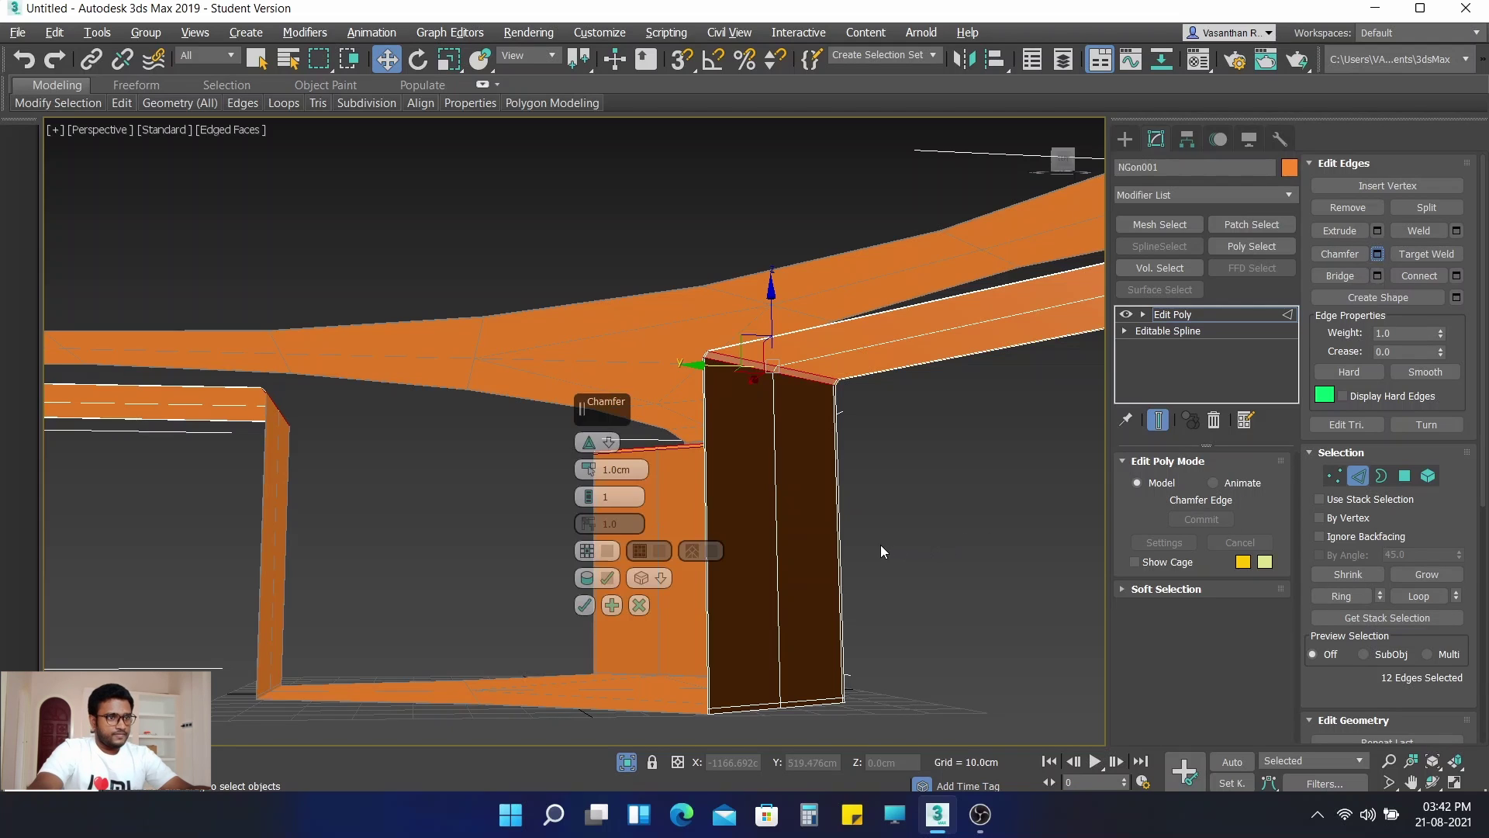
pyautogui.click(604, 497)
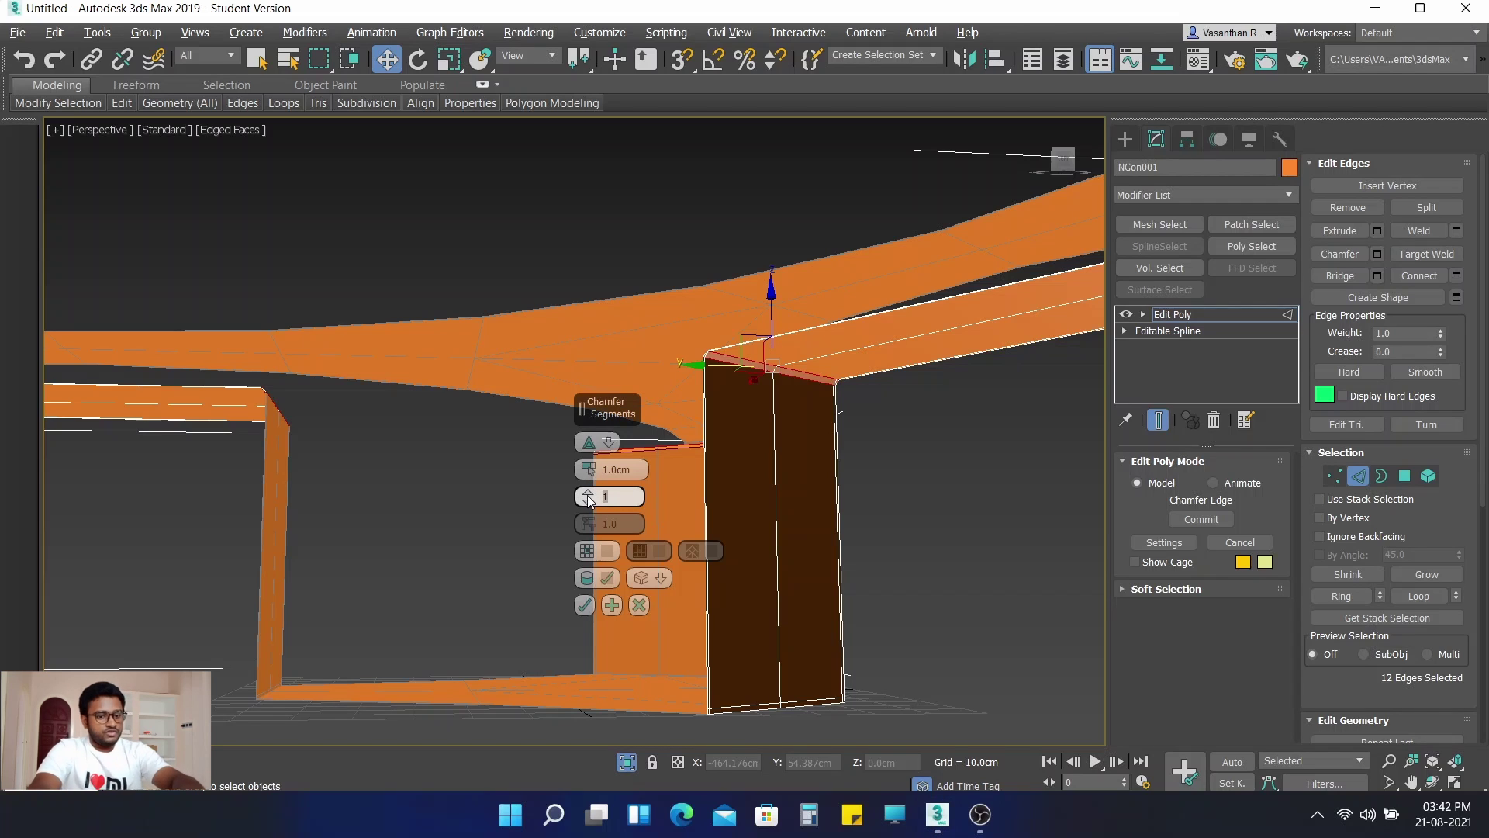
pyautogui.click(631, 469)
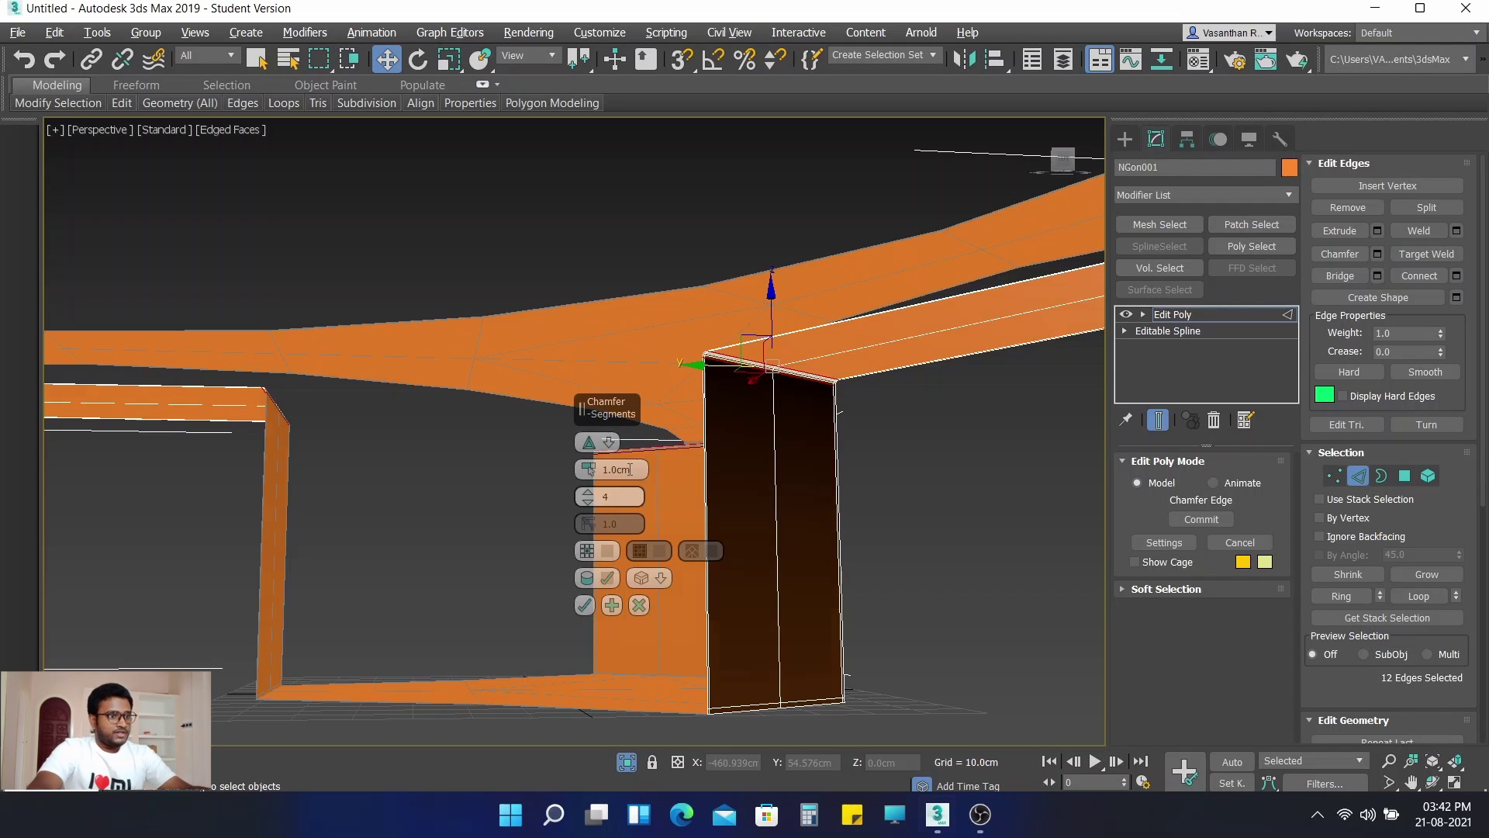
pyautogui.click(637, 468)
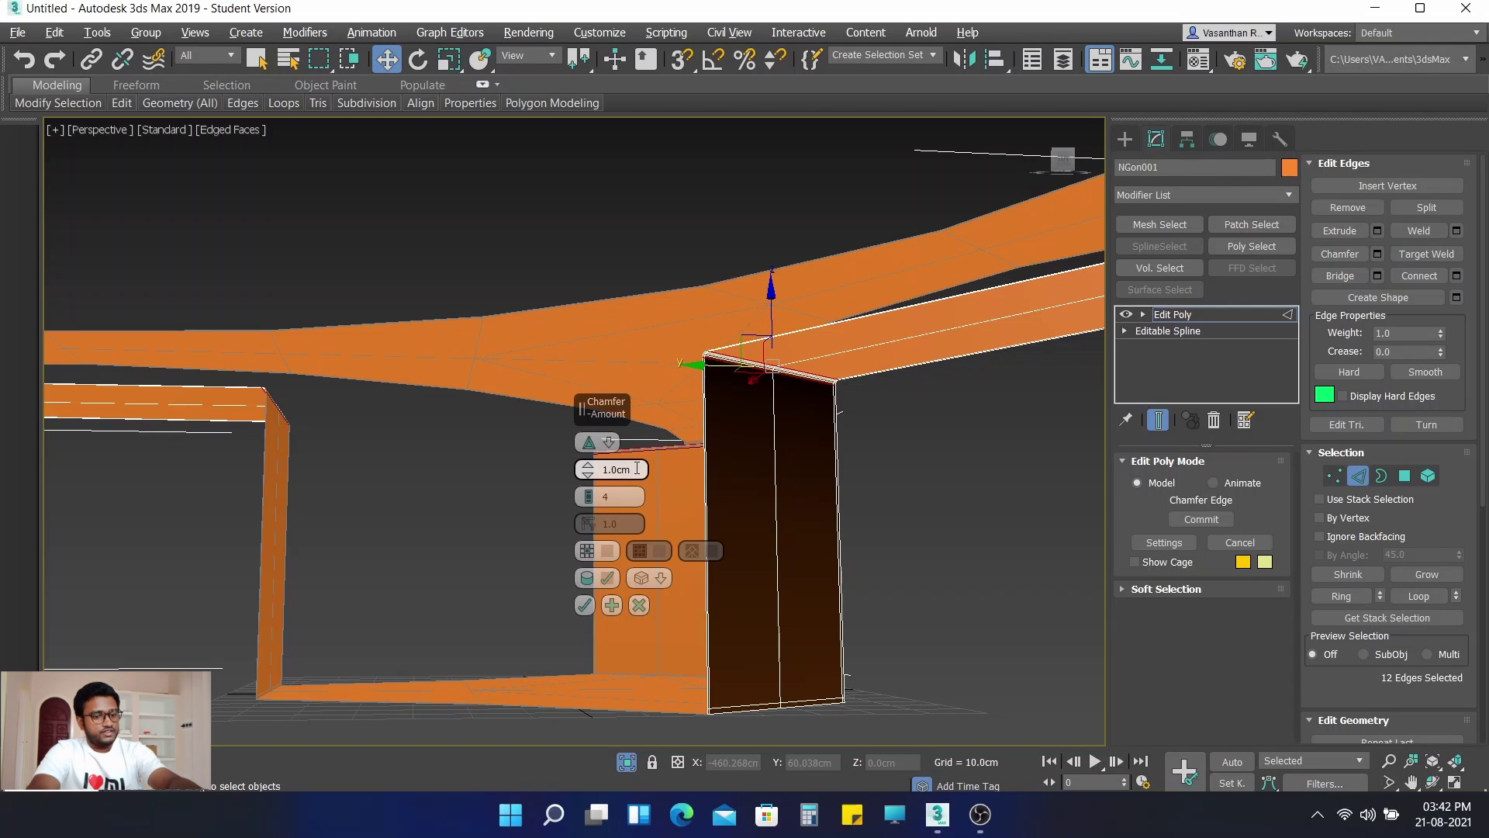
pyautogui.write('11')
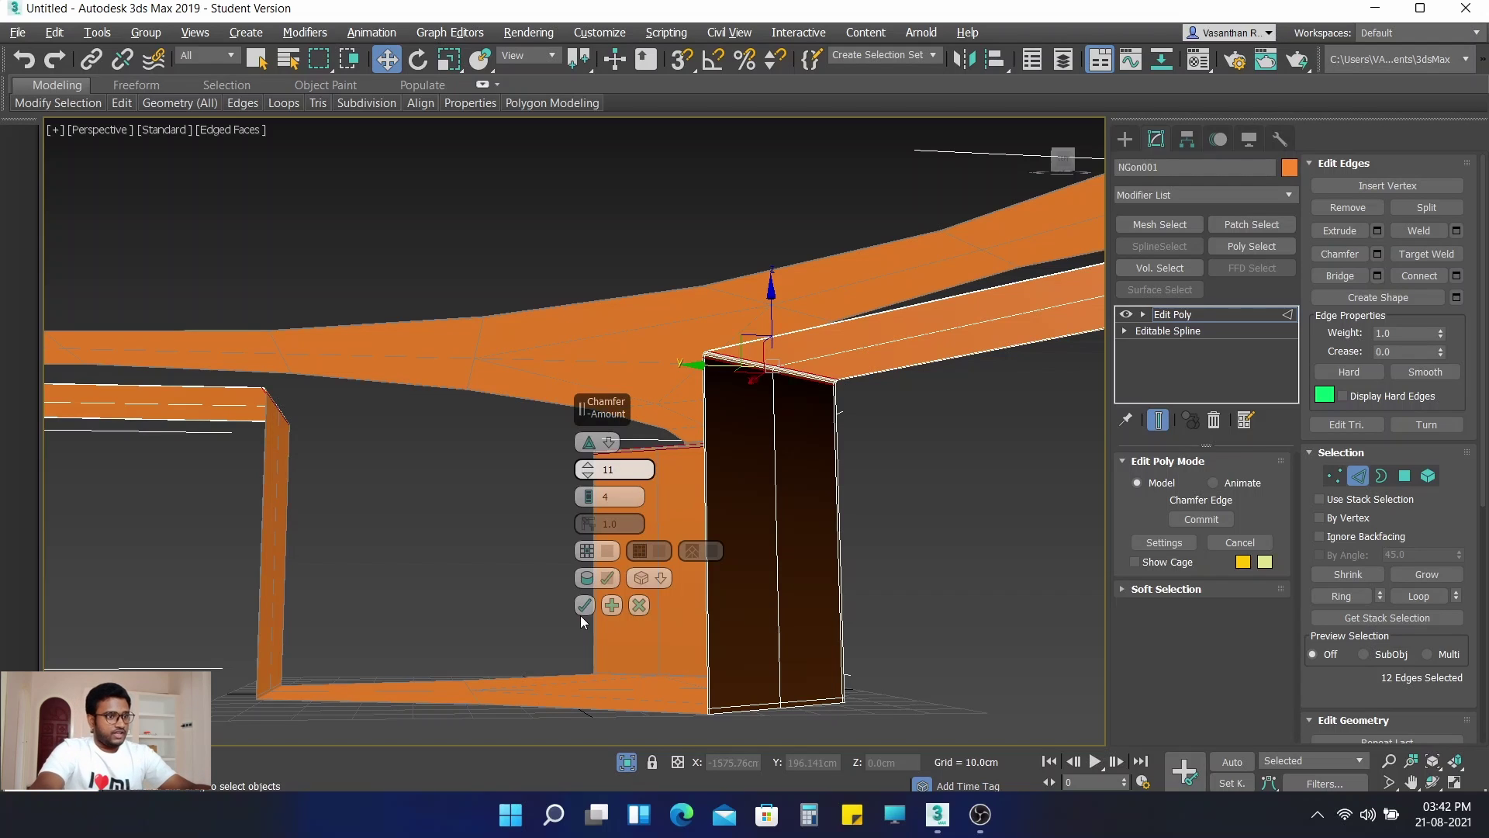
pyautogui.click(612, 605)
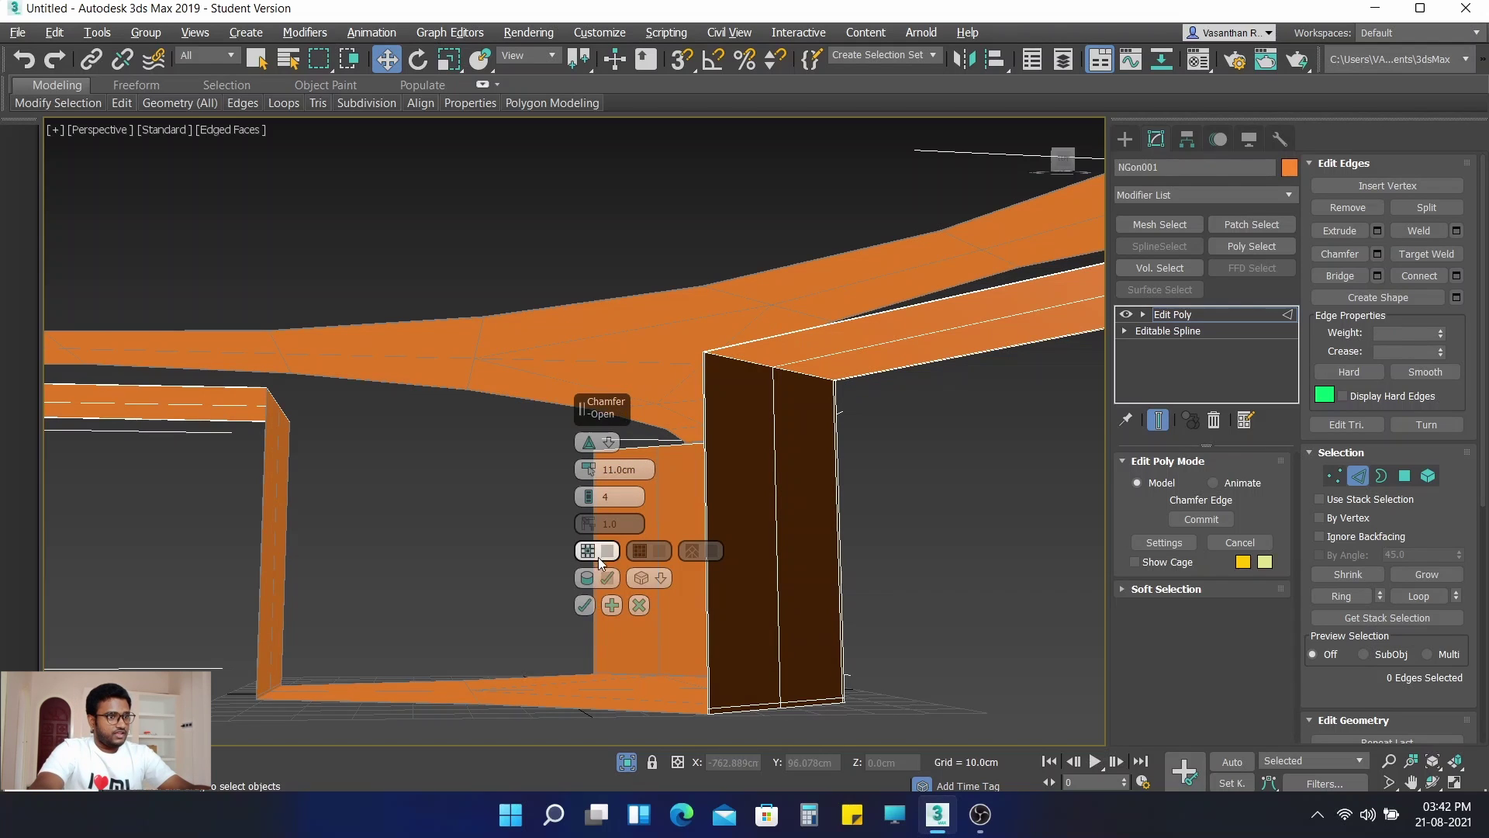
pyautogui.click(586, 605)
# Step: Restore the rounded bends at the tops of the legs and commit the 11 cm, 4-segment chamfer
pyautogui.hotkey('ctrl', 'z')
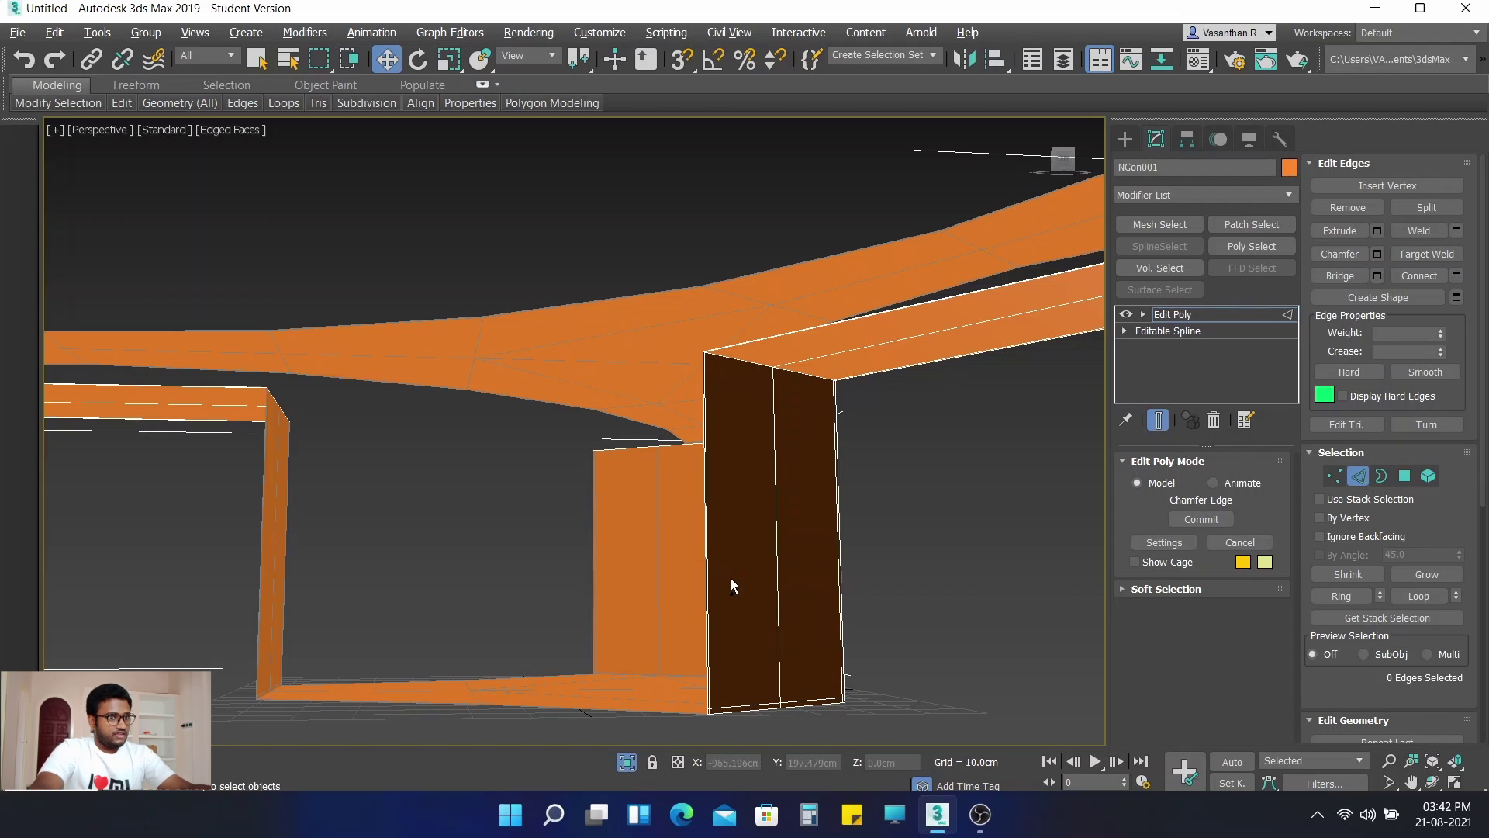
pyautogui.hotkey('ctrl', 'y')
pyautogui.scroll(-5, 971, 487)
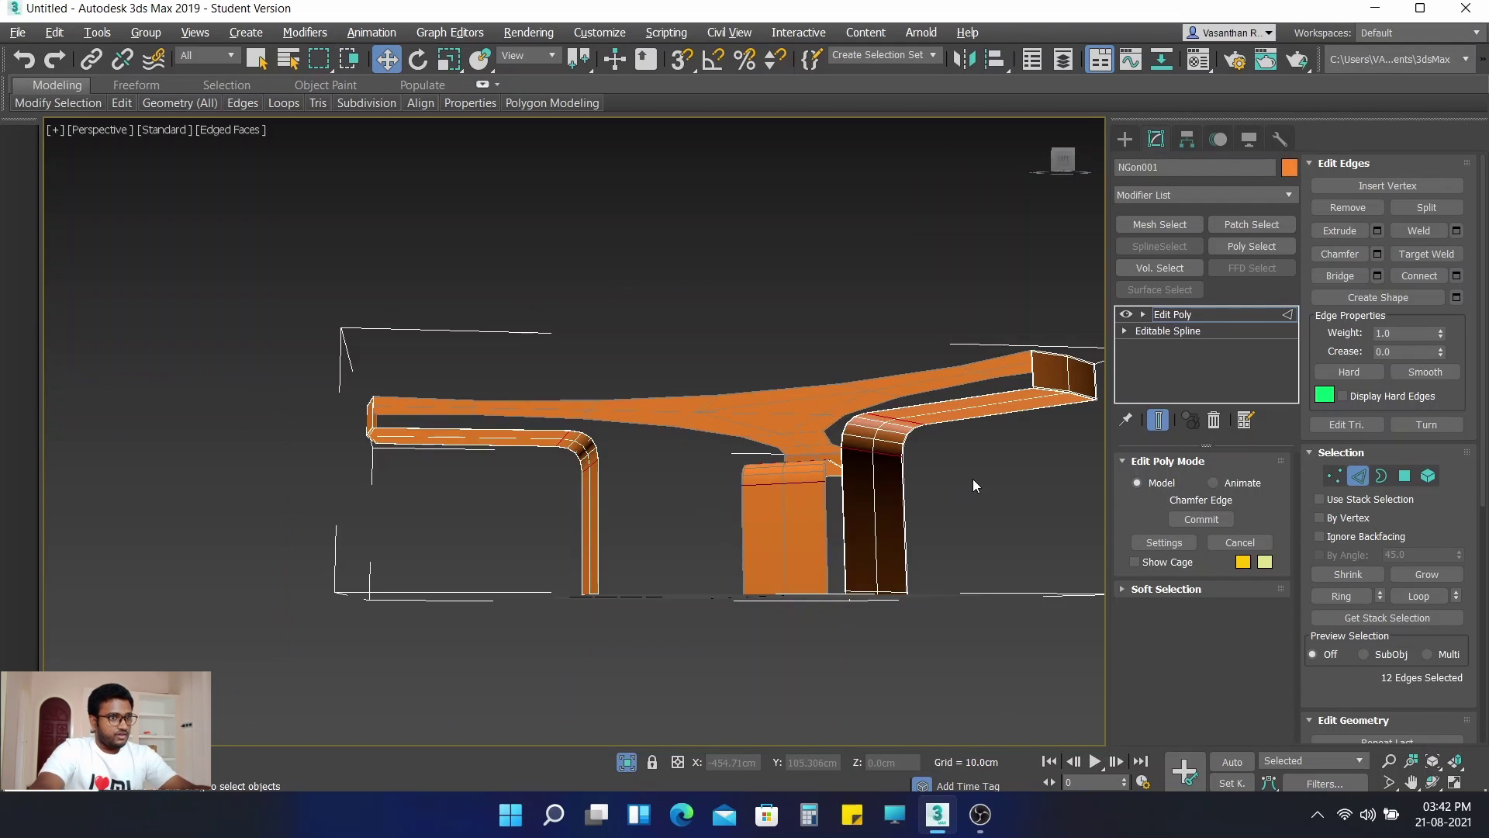
pyautogui.scroll(5, 947, 468)
pyautogui.keyDown('alt'); pyautogui.moveTo(942, 472); pyautogui.dragTo(954, 524, button='middle'); pyautogui.keyUp('alt')
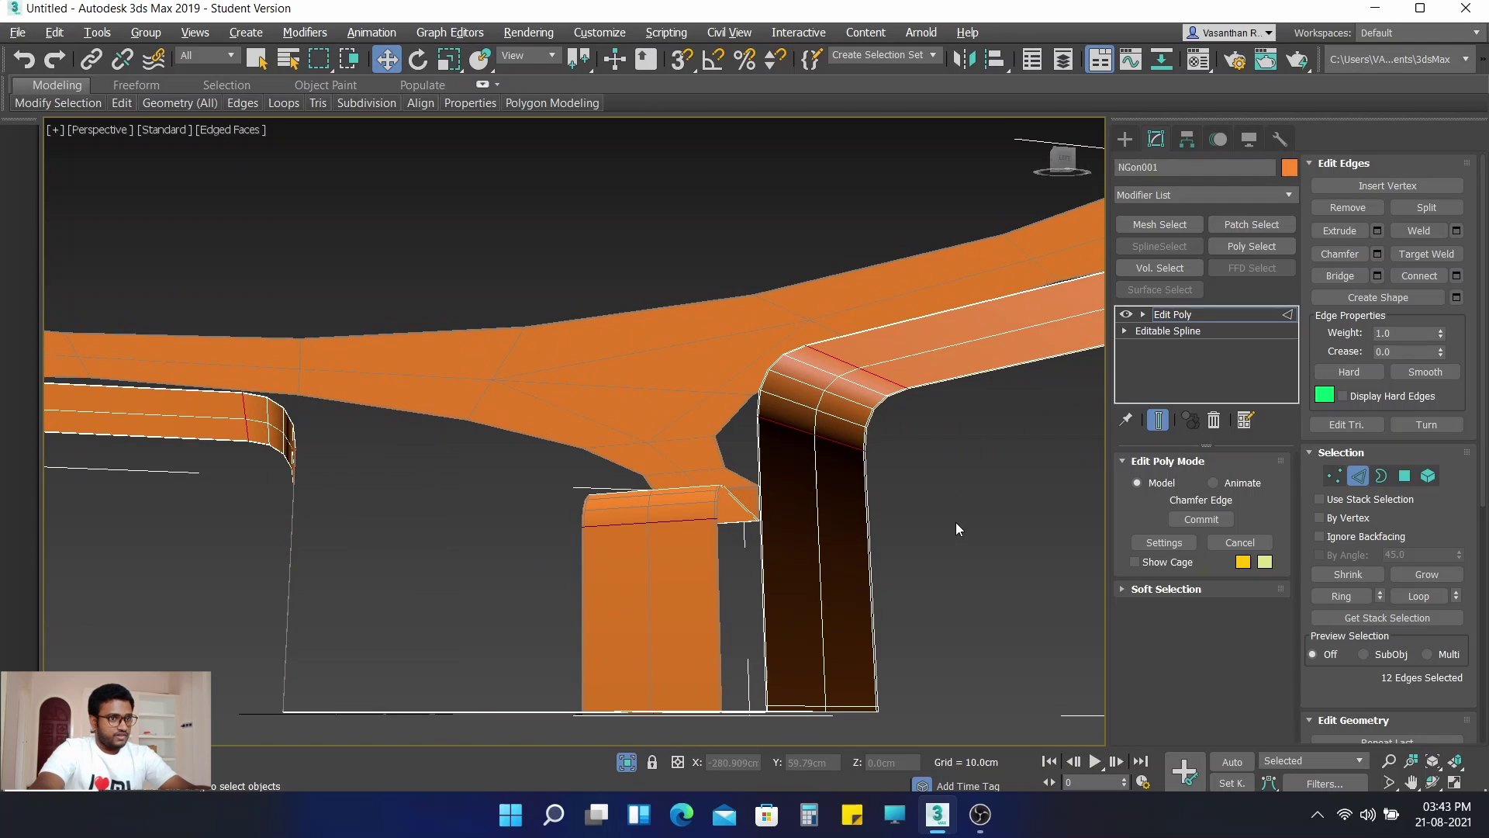
pyautogui.click(1020, 565)
pyautogui.hotkey('ctrl', 'z')
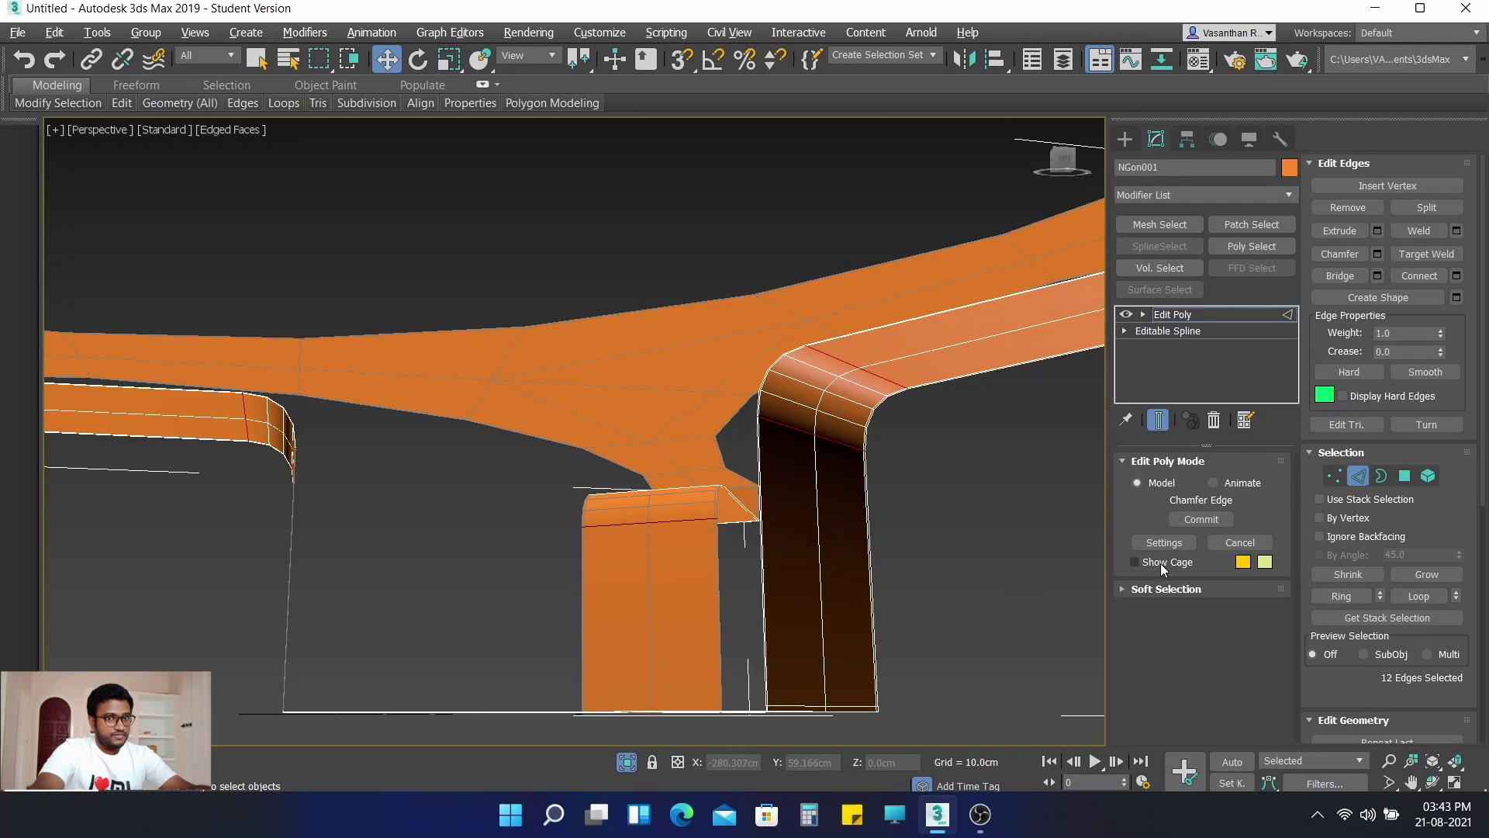
pyautogui.click(1347, 251)
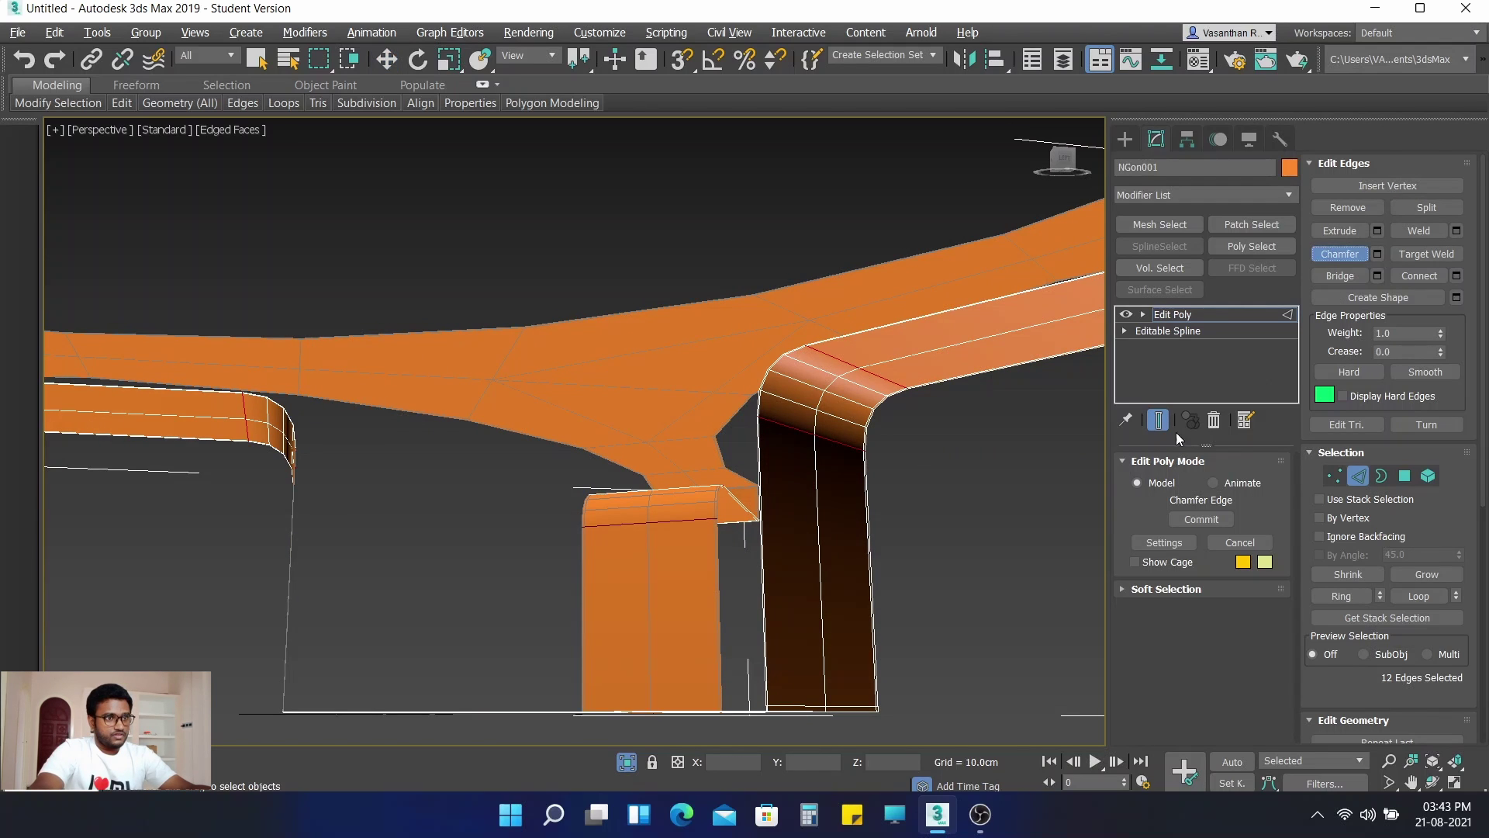
pyautogui.click(1017, 519)
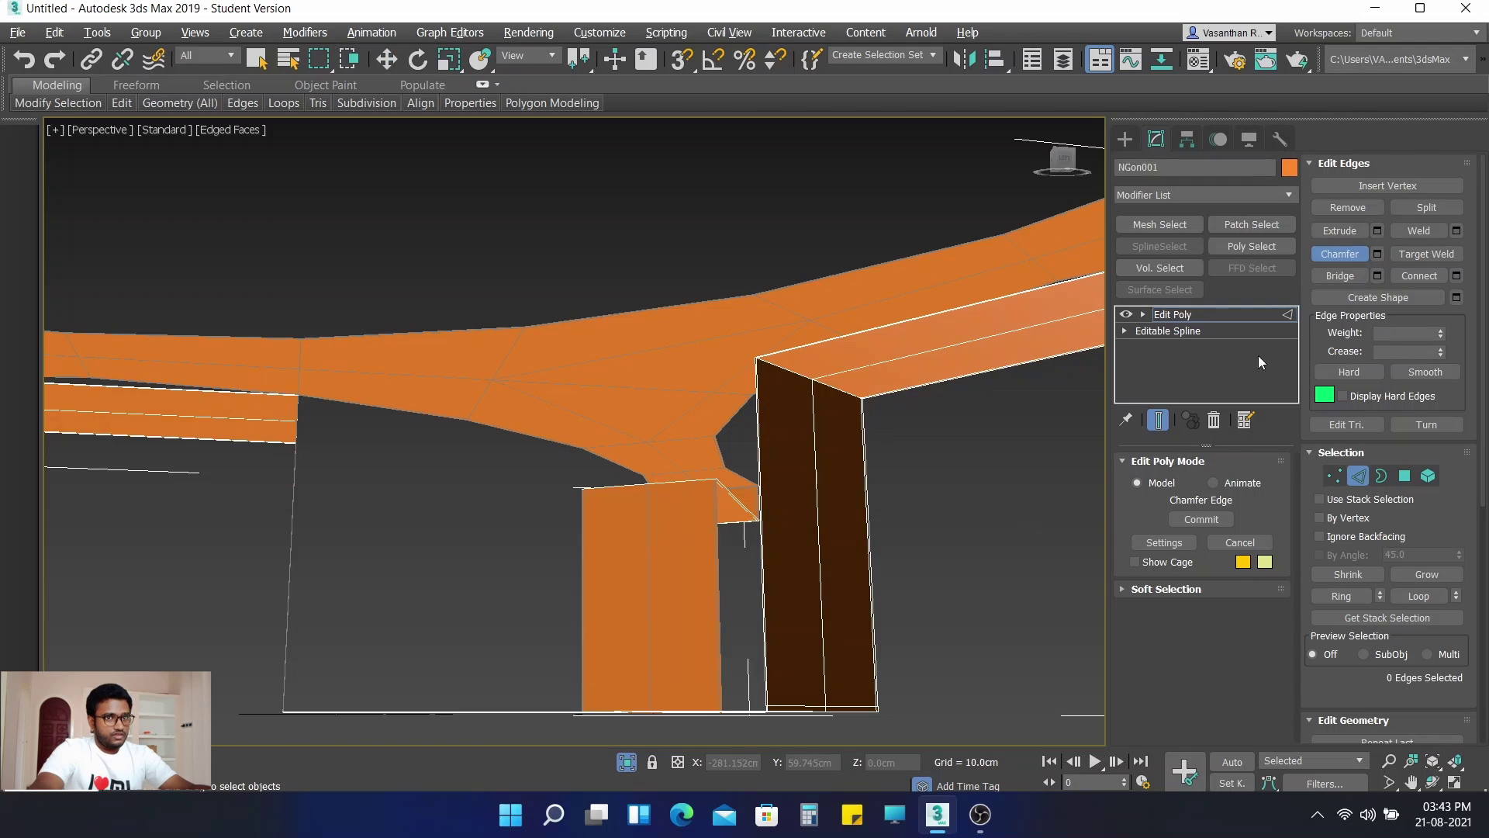
pyautogui.click(1377, 256)
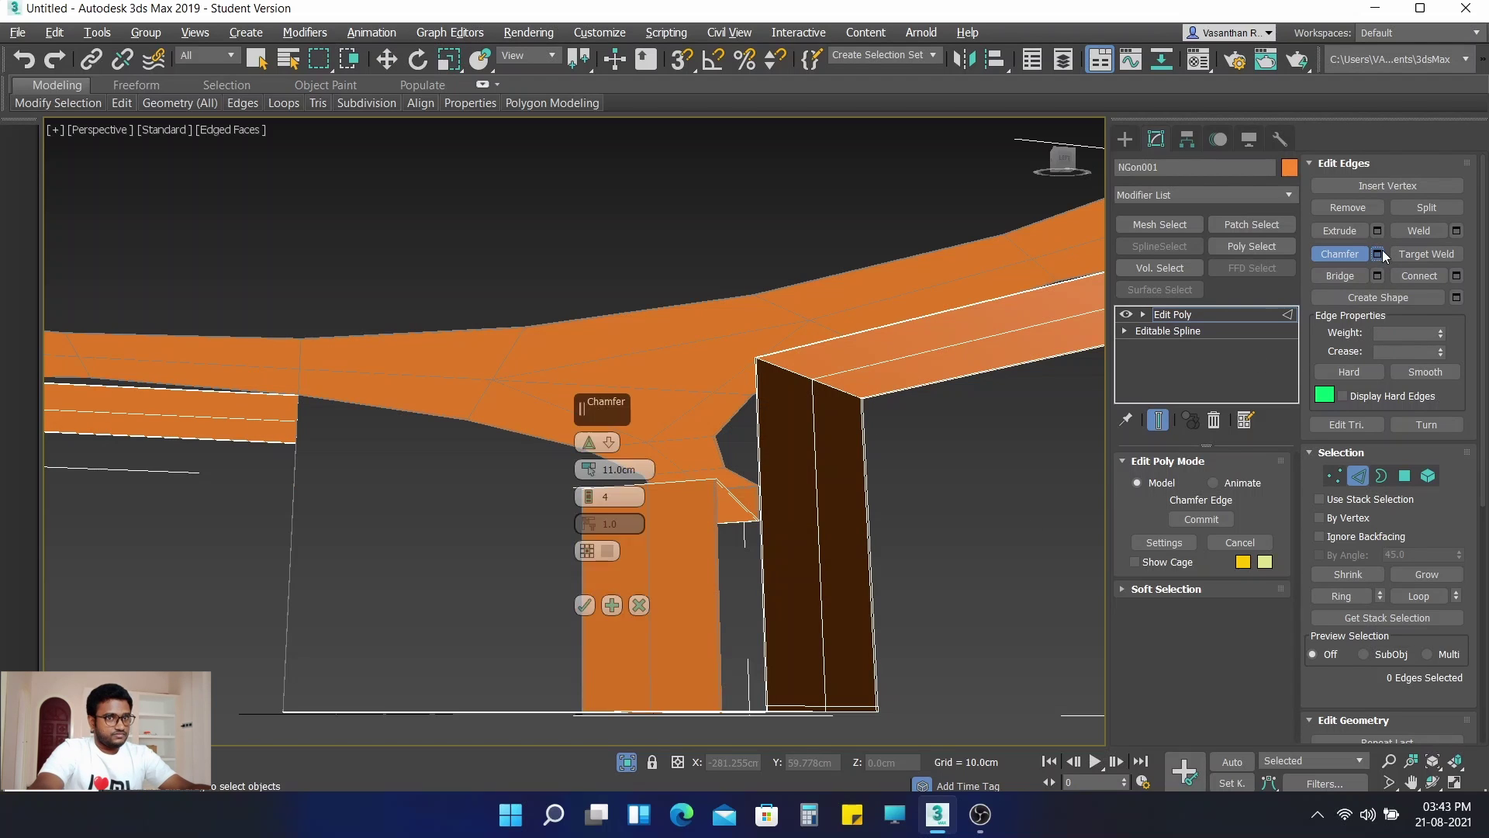
pyautogui.hotkey('ctrl', 'z')
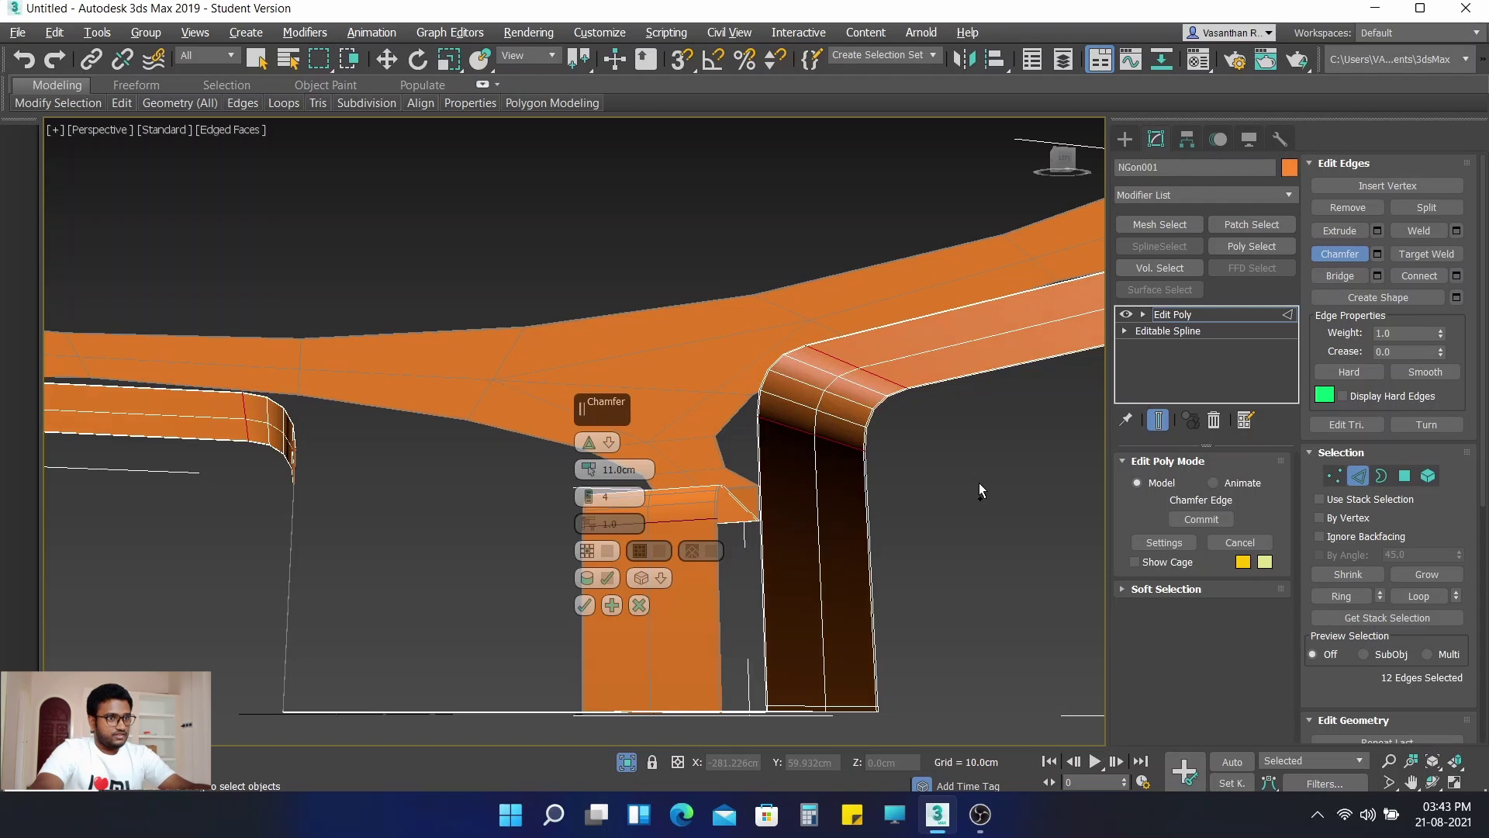
pyautogui.click(584, 605)
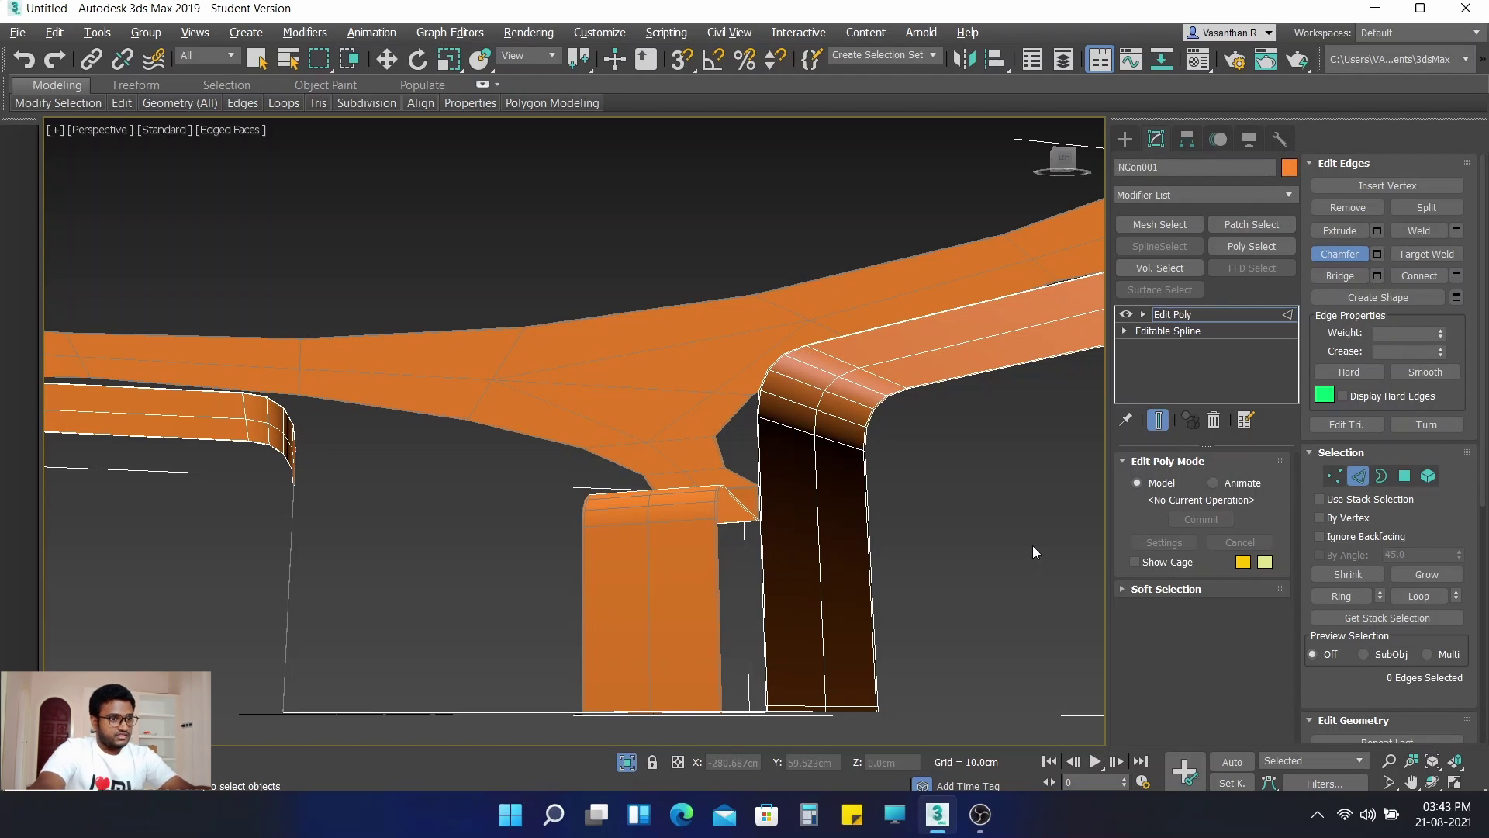
# Step: Switch to polygon-level editing with the Move tool, facing the underside of the base
pyautogui.scroll(-8, 1032, 546)
pyautogui.keyDown('alt'); pyautogui.moveTo(1045, 561); pyautogui.dragTo(860, 490, button='middle'); pyautogui.keyUp('alt')
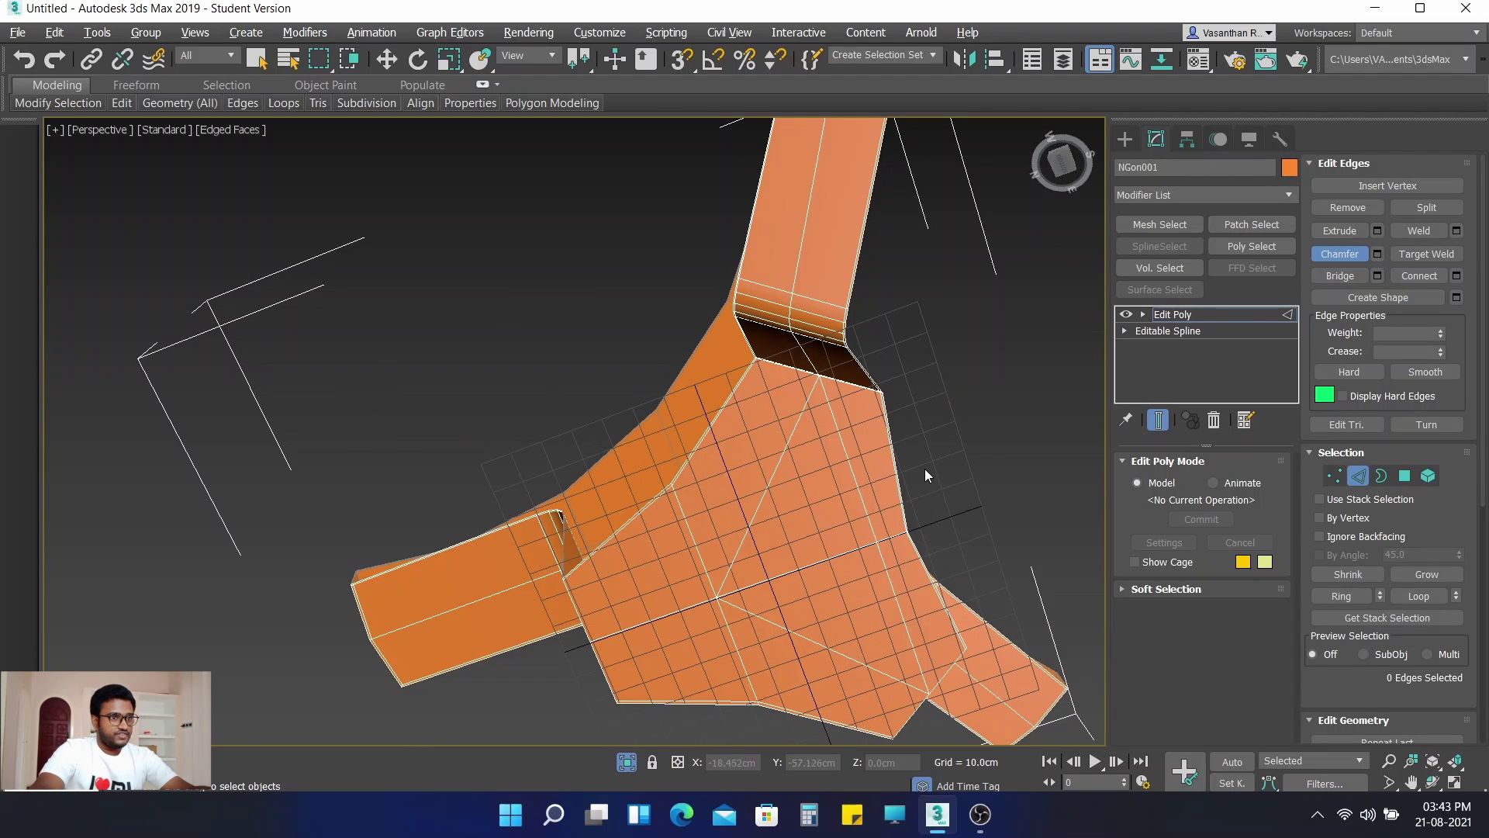
pyautogui.click(1404, 475)
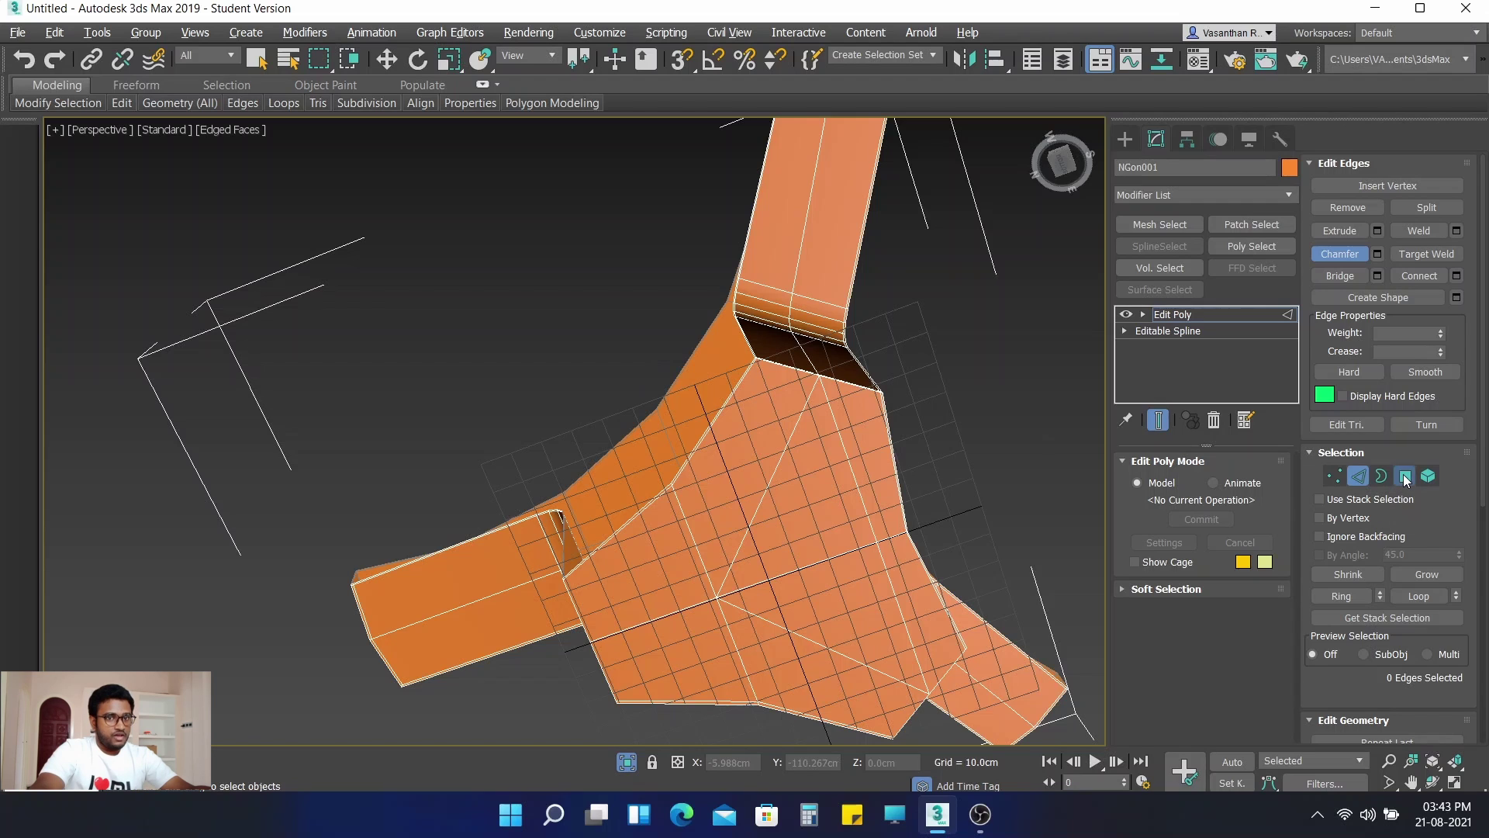
pyautogui.press('w')
pyautogui.keyDown('ctrl'); pyautogui.click(738, 460); pyautogui.keyUp('ctrl')
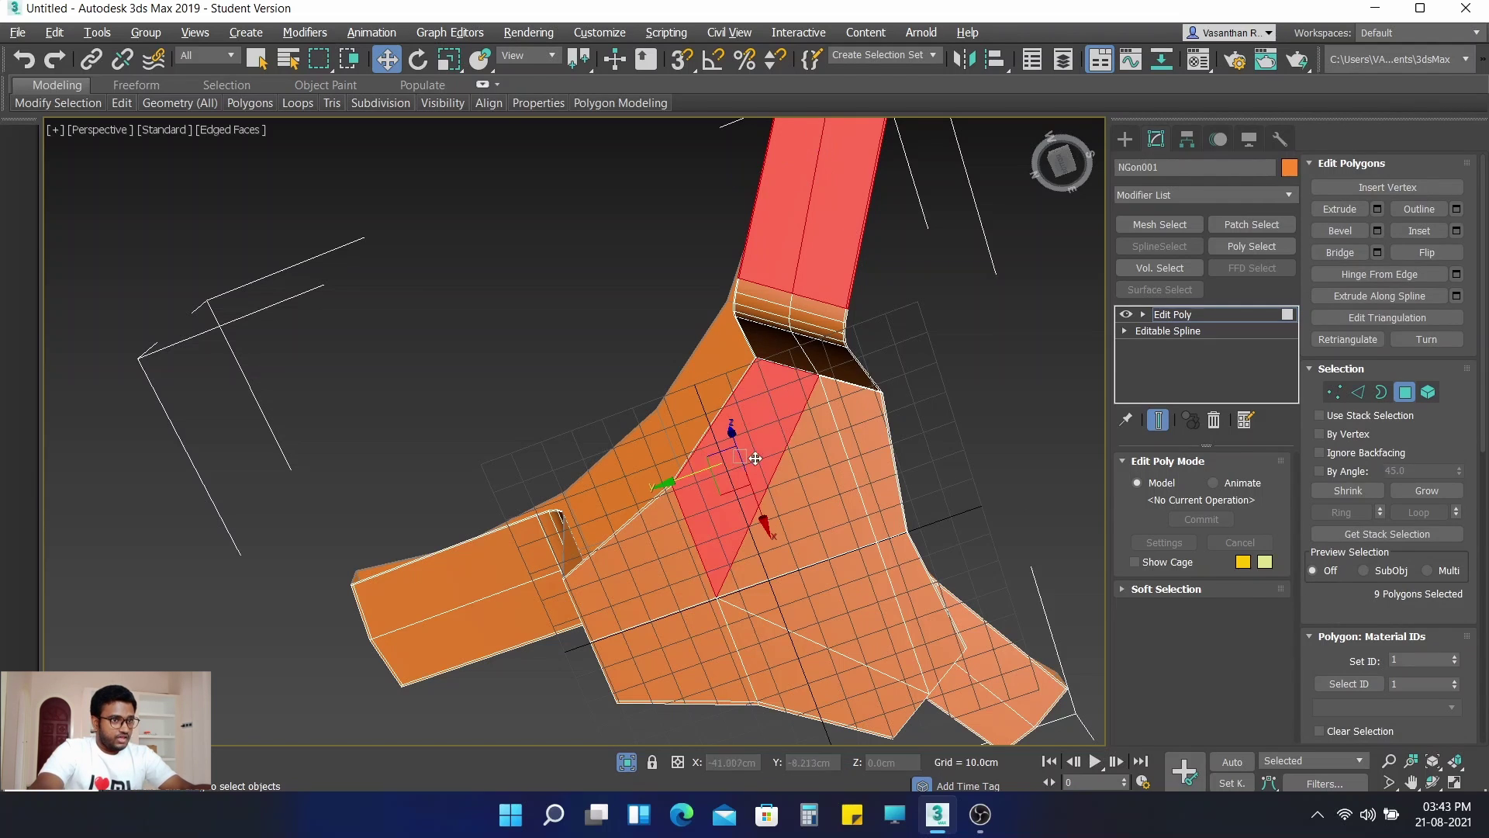
pyautogui.keyDown('ctrl'); pyautogui.click(816, 466); pyautogui.keyUp('ctrl')
pyautogui.keyDown('ctrl'); pyautogui.click(857, 442); pyautogui.keyUp('ctrl')
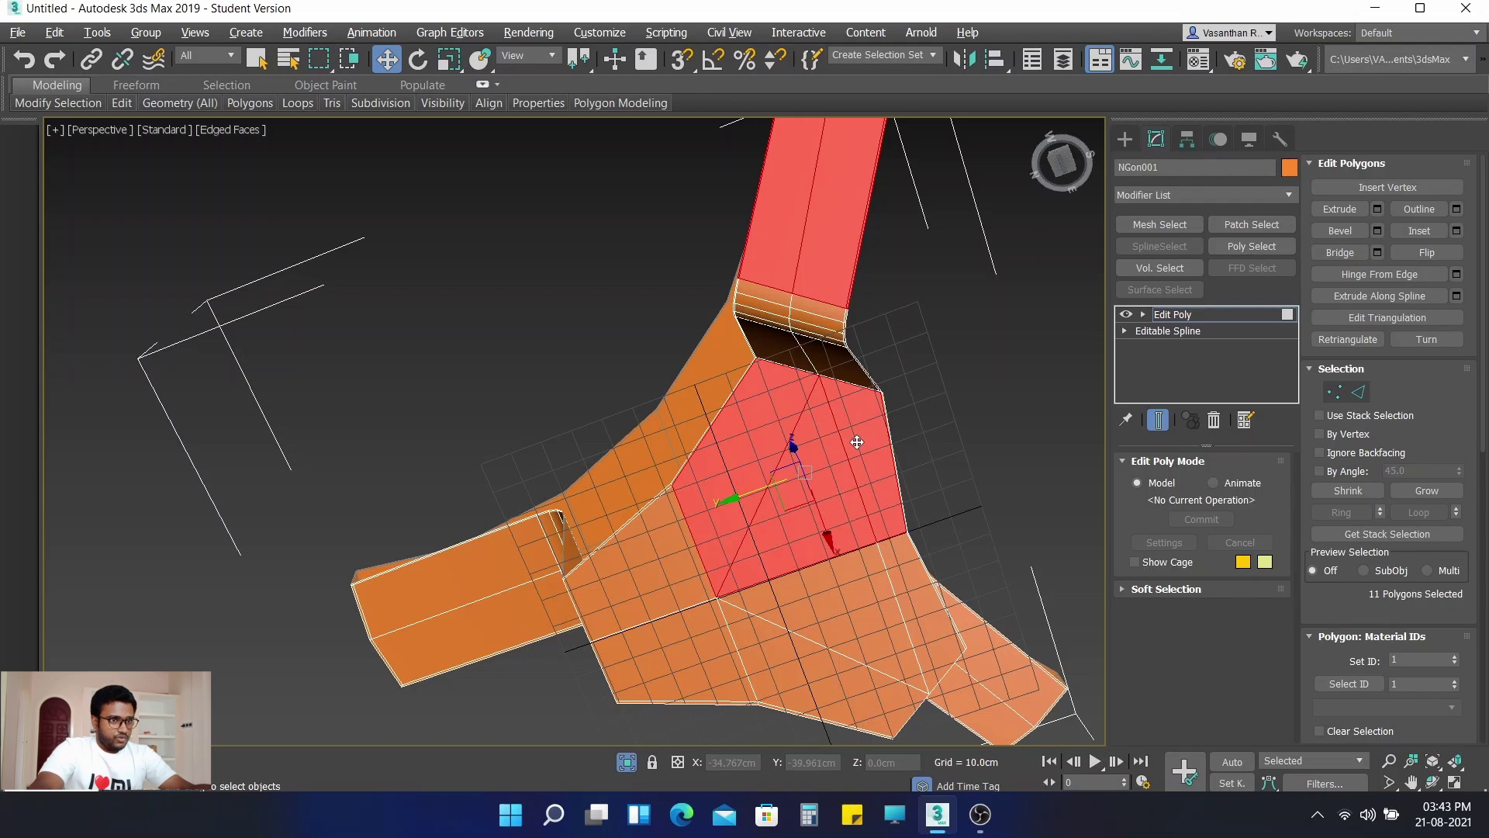
pyautogui.keyDown('ctrl'); pyautogui.click(898, 565); pyautogui.keyUp('ctrl')
pyautogui.keyDown('ctrl'); pyautogui.click(813, 611); pyautogui.keyUp('ctrl')
pyautogui.keyDown('ctrl'); pyautogui.click(811, 666); pyautogui.keyUp('ctrl')
pyautogui.keyDown('ctrl'); pyautogui.click(698, 621); pyautogui.keyUp('ctrl')
pyautogui.keyDown('ctrl'); pyautogui.click(680, 576); pyautogui.keyUp('ctrl')
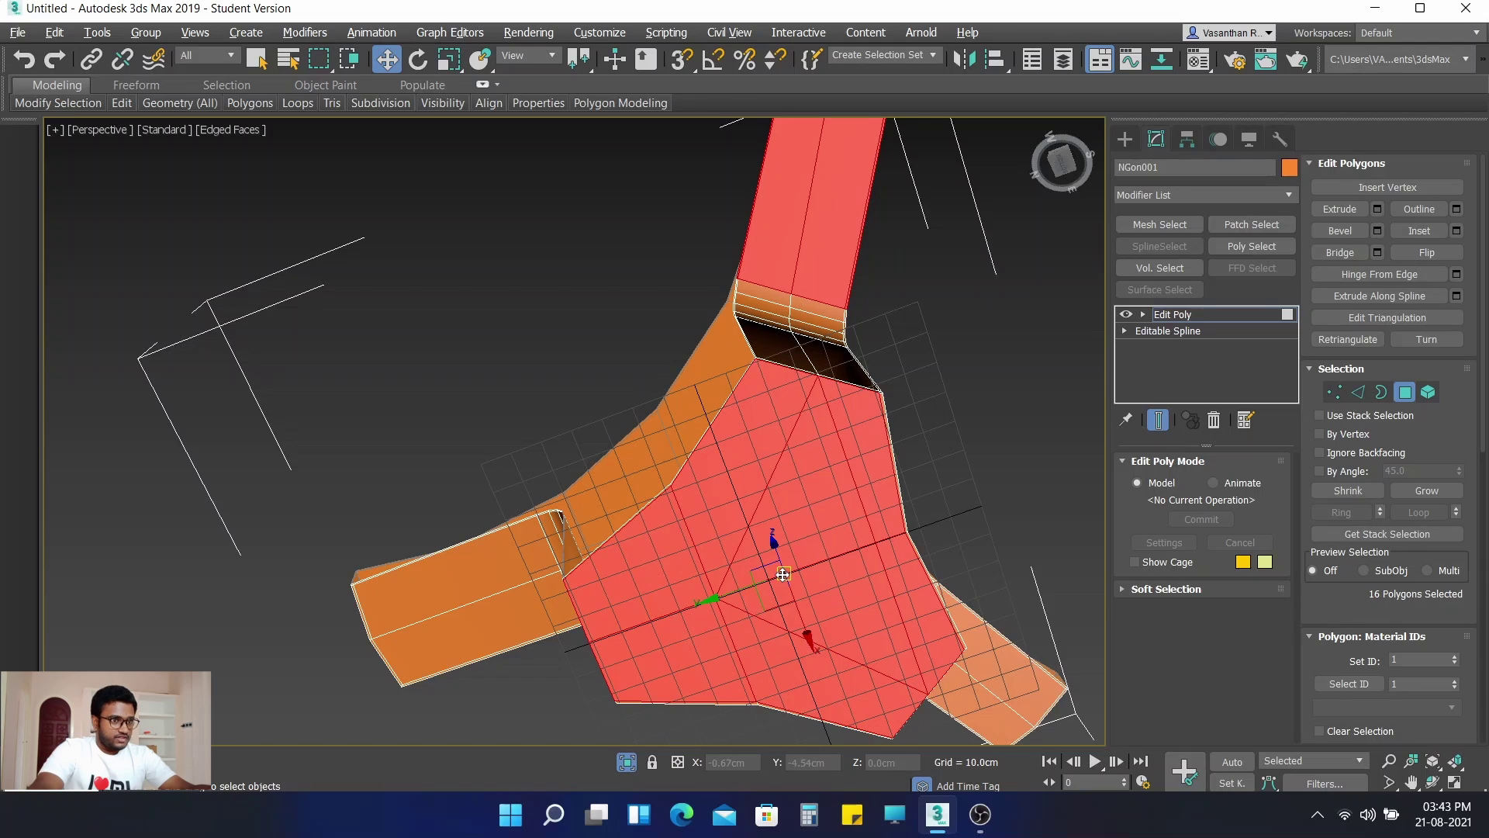
pyautogui.keyDown('alt'); pyautogui.click(640, 558); pyautogui.keyUp('alt')
pyautogui.click(981, 478)
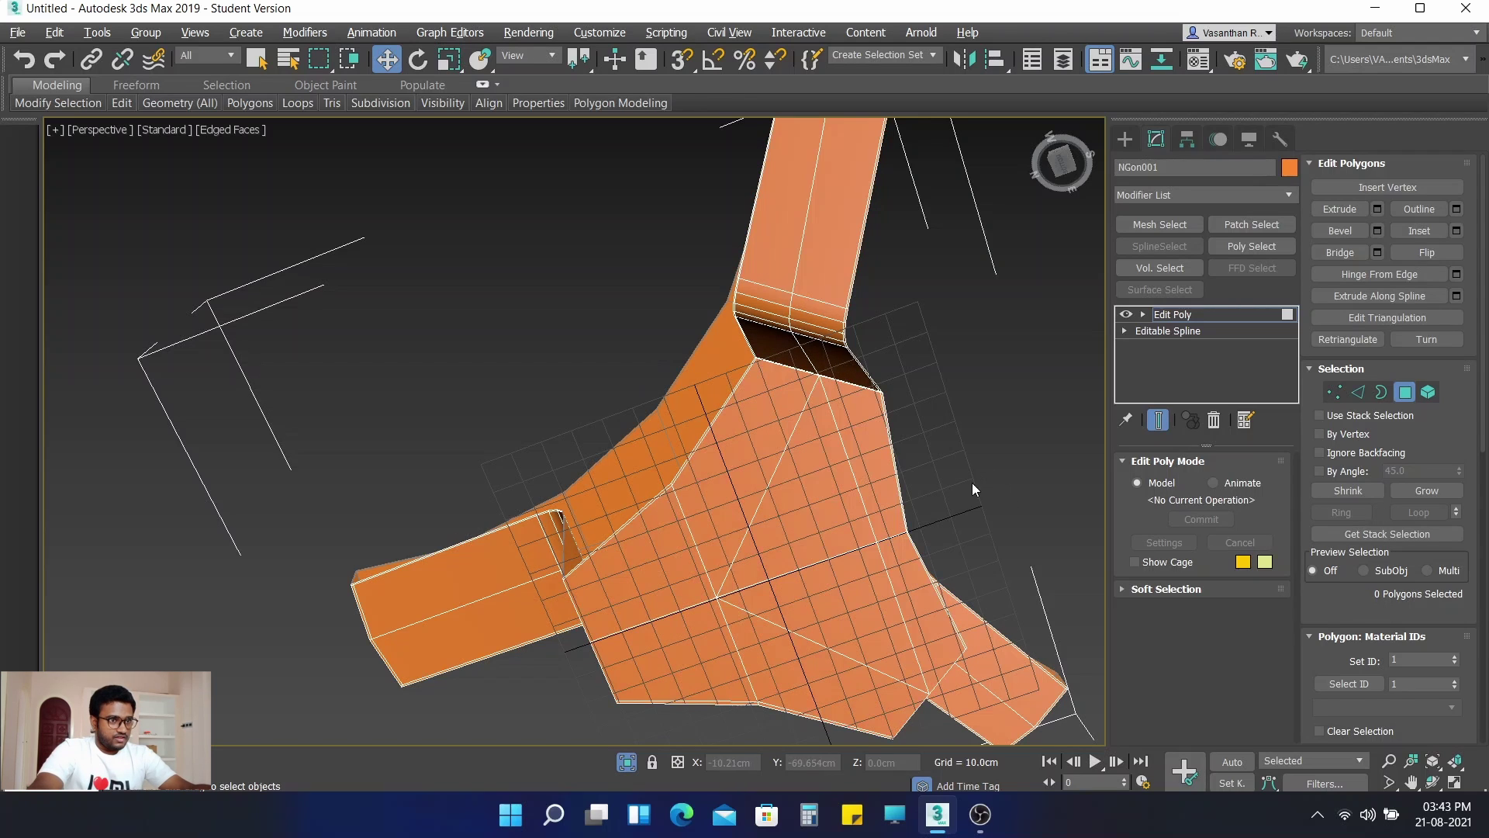
# Step: Select the eight polygons on the underside of the base and raise them vertically in the Front view to about Z 8.2 cm
pyautogui.click(770, 450)
pyautogui.keyDown('ctrl'); pyautogui.click(821, 481); pyautogui.keyUp('ctrl')
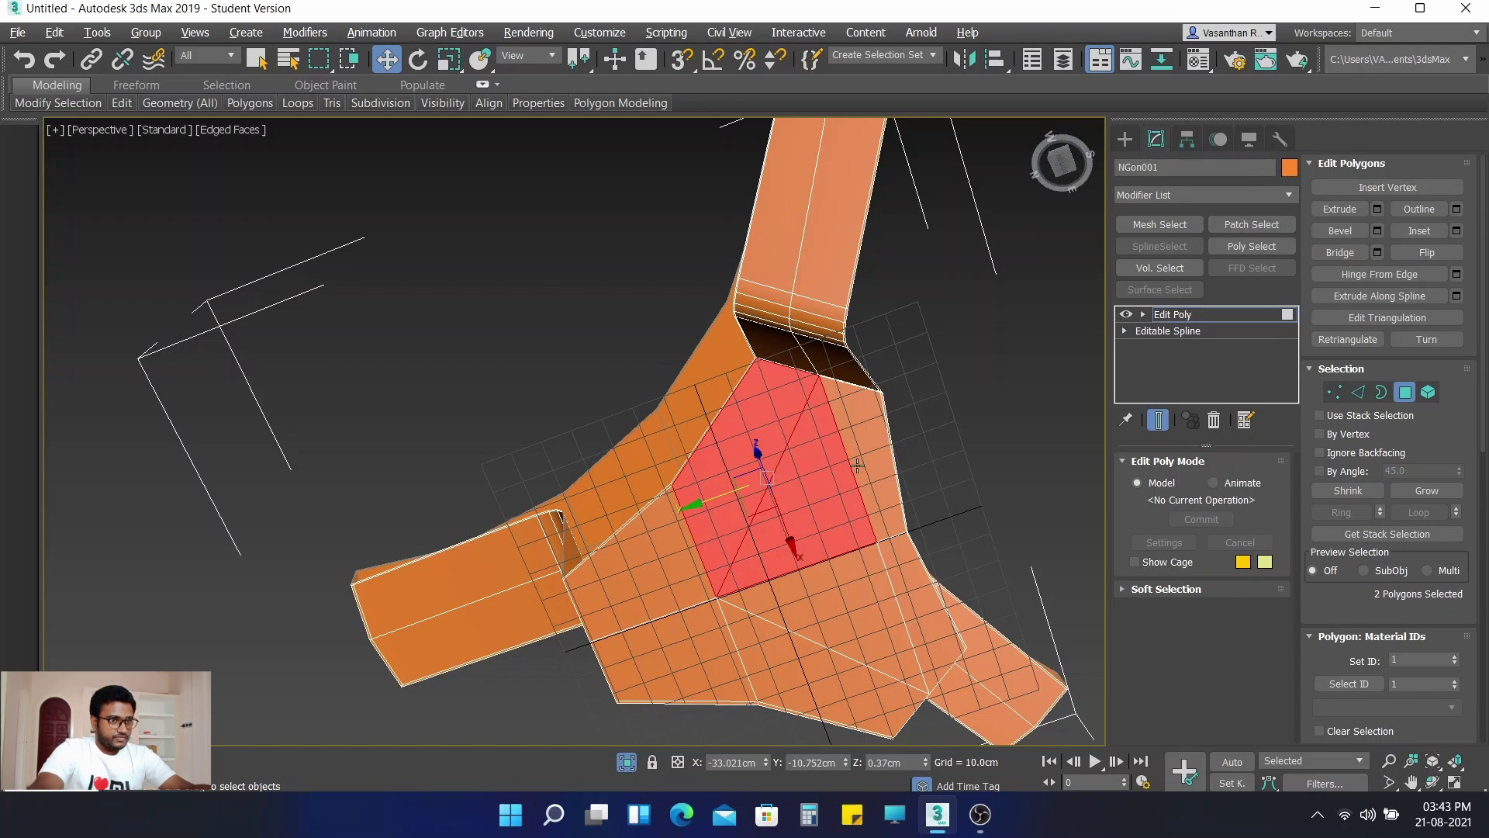
pyautogui.keyDown('ctrl'); pyautogui.click(862, 456); pyautogui.keyUp('ctrl')
pyautogui.keyDown('ctrl'); pyautogui.click(906, 580); pyautogui.keyUp('ctrl')
pyautogui.keyDown('ctrl'); pyautogui.click(844, 607); pyautogui.keyUp('ctrl')
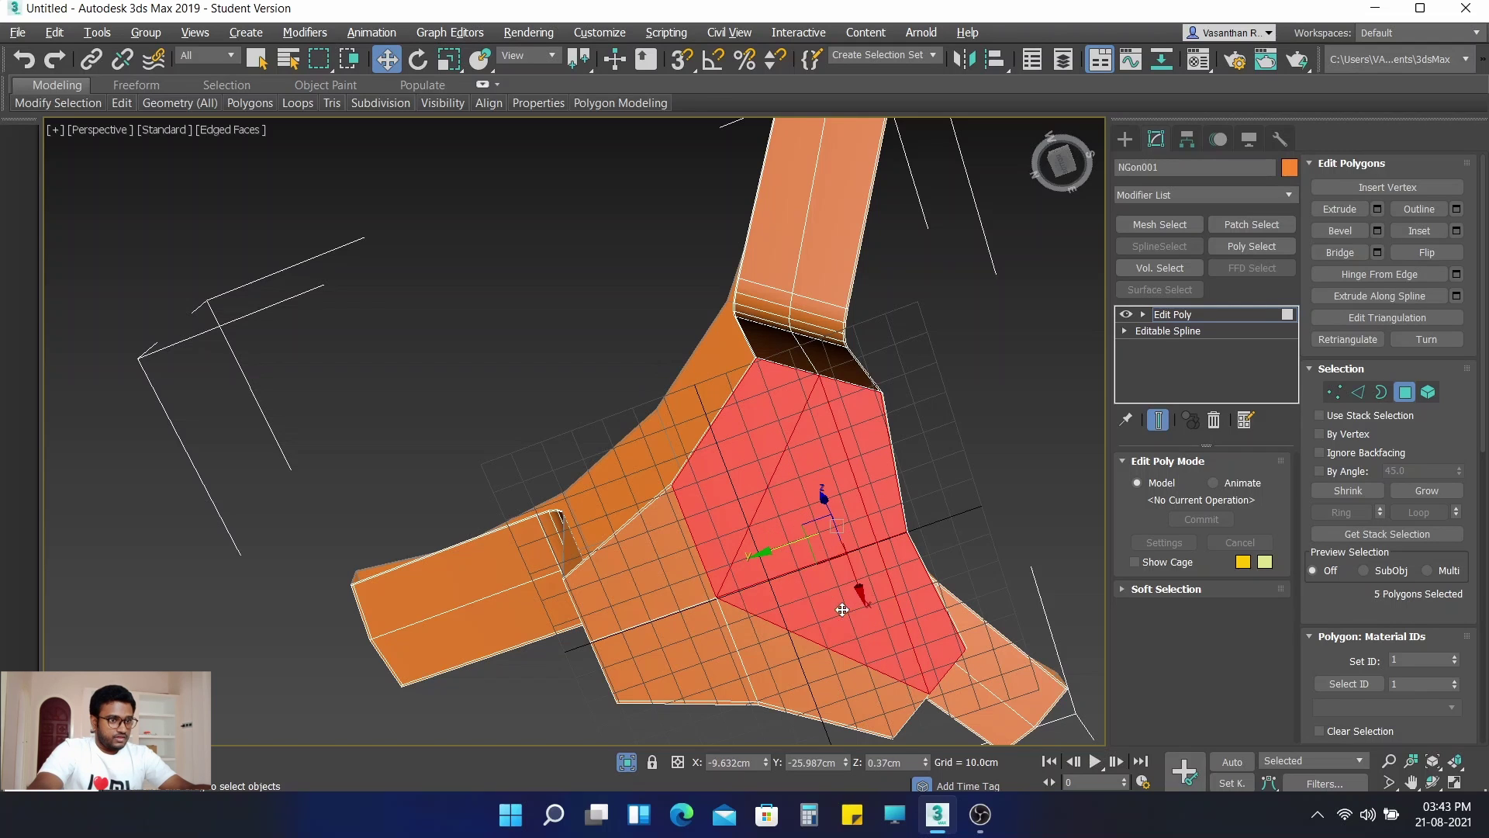
pyautogui.keyDown('ctrl'); pyautogui.click(806, 663); pyautogui.keyUp('ctrl')
pyautogui.keyDown('ctrl'); pyautogui.click(698, 657); pyautogui.keyUp('ctrl')
pyautogui.keyDown('ctrl'); pyautogui.click(684, 603); pyautogui.keyUp('ctrl')
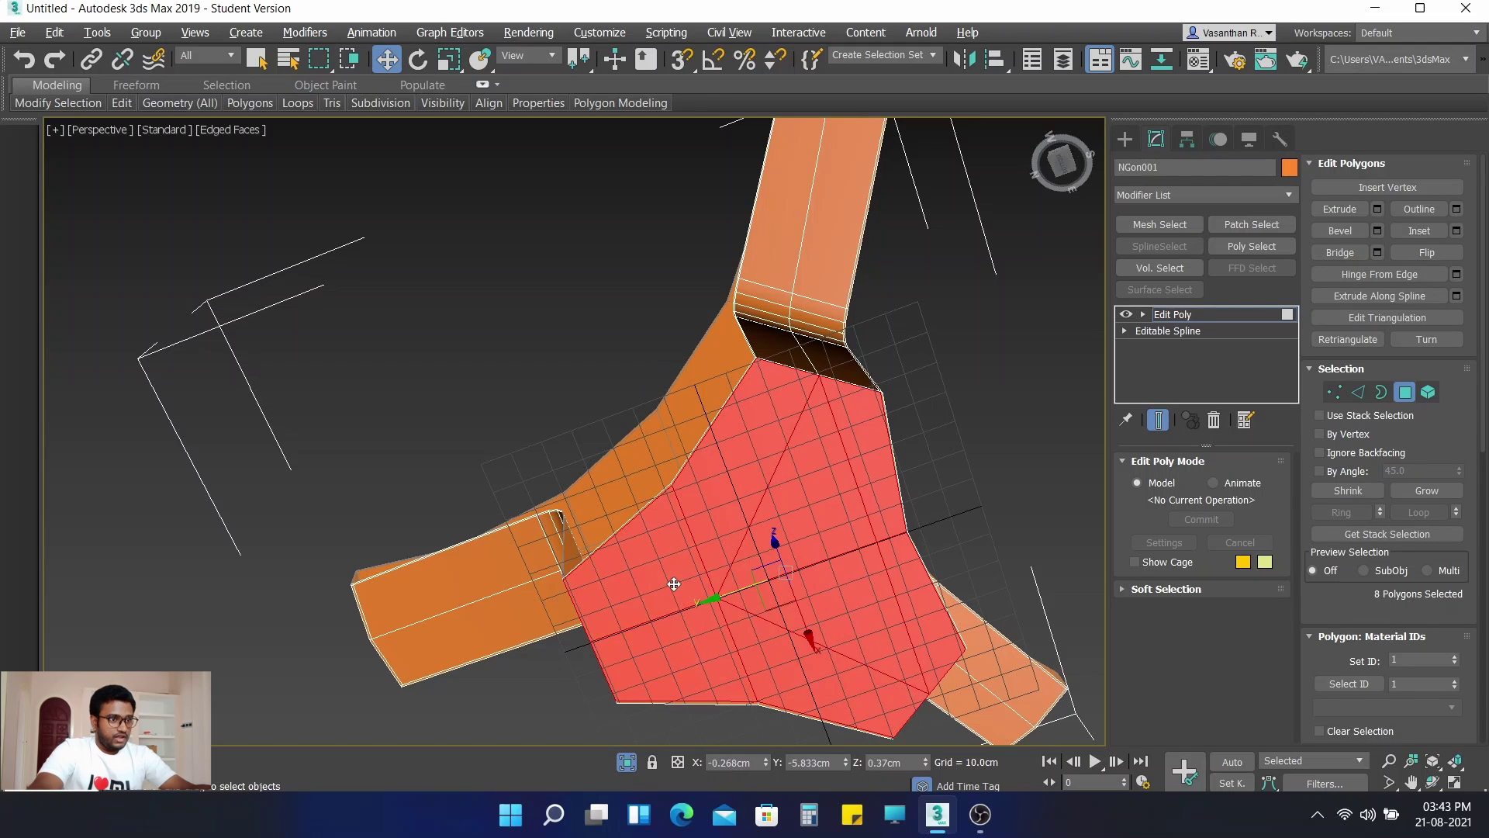
pyautogui.keyDown('alt'); pyautogui.moveTo(1034, 402); pyautogui.dragTo(896, 498, button='middle'); pyautogui.keyUp('alt')
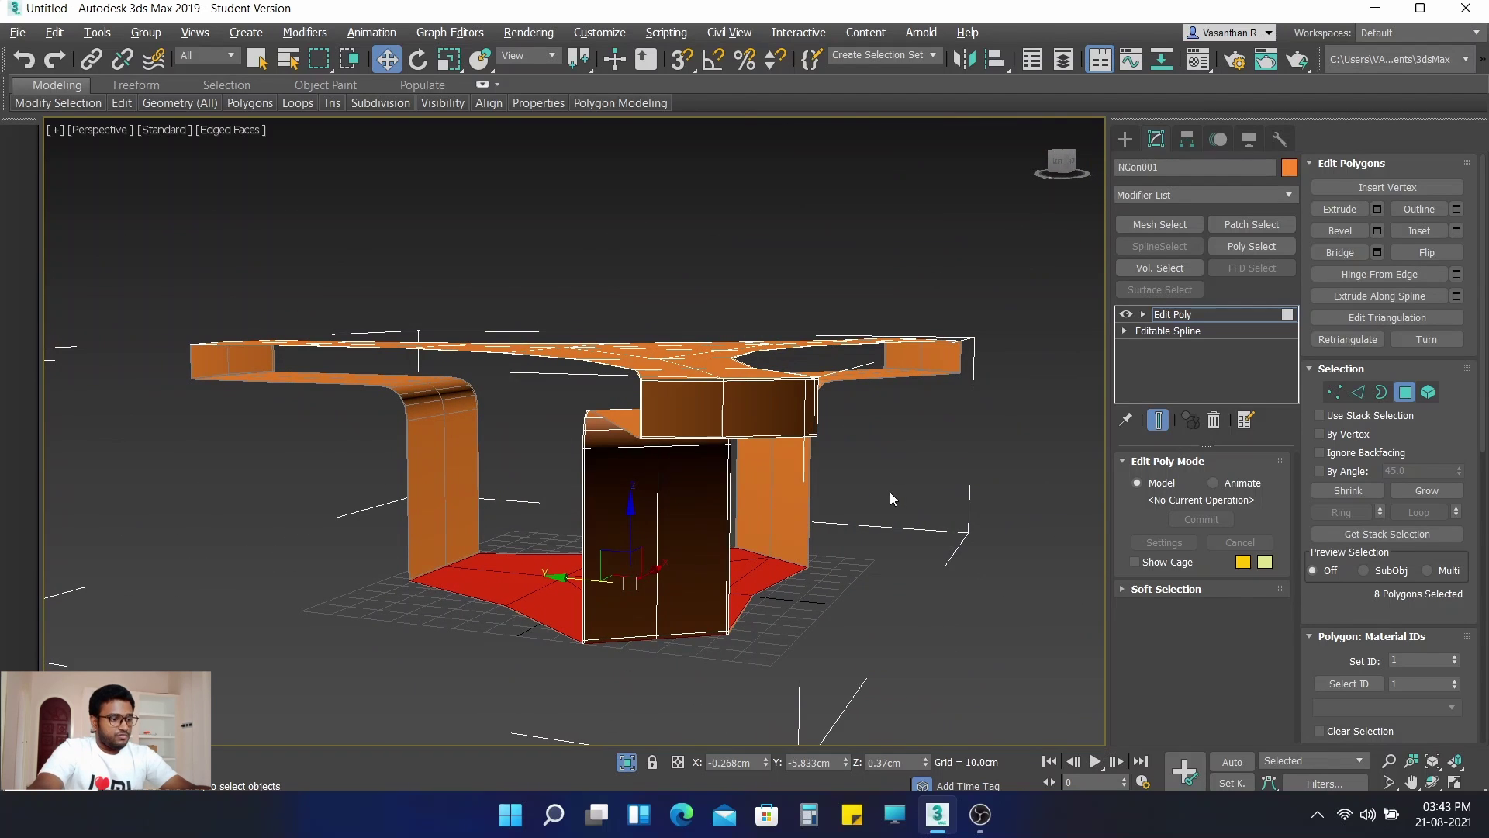
pyautogui.hotkey('alt', 'w')
pyautogui.moveTo(947, 337); pyautogui.dragTo(894, 341, button='middle')
pyautogui.moveTo(938, 345); pyautogui.dragTo(931, 328)
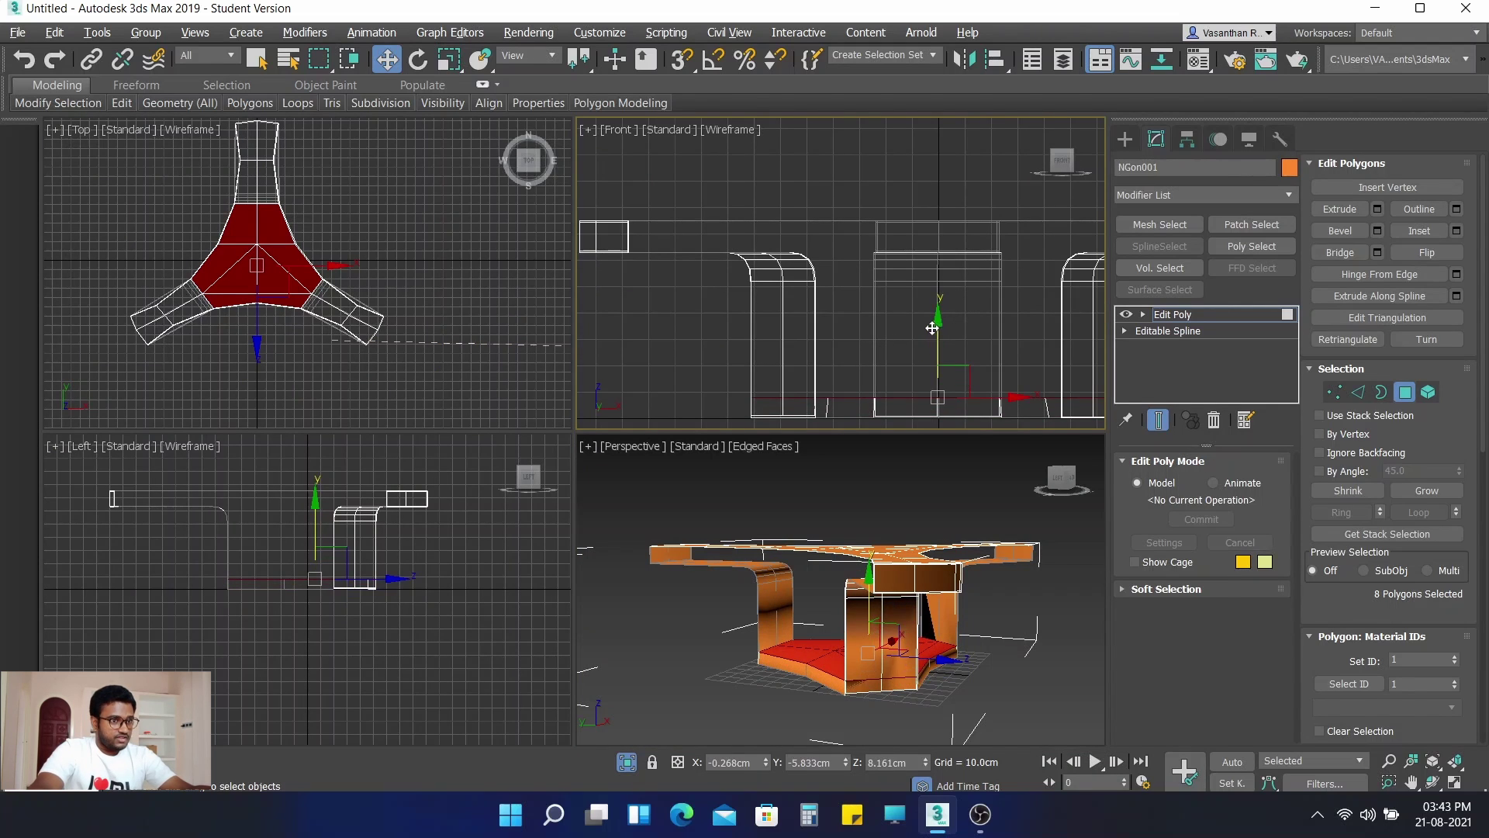
# Step: Undo the vertical move of the eight selected base polygons and detach them as a separate object
pyautogui.hotkey('ctrl', 'z')
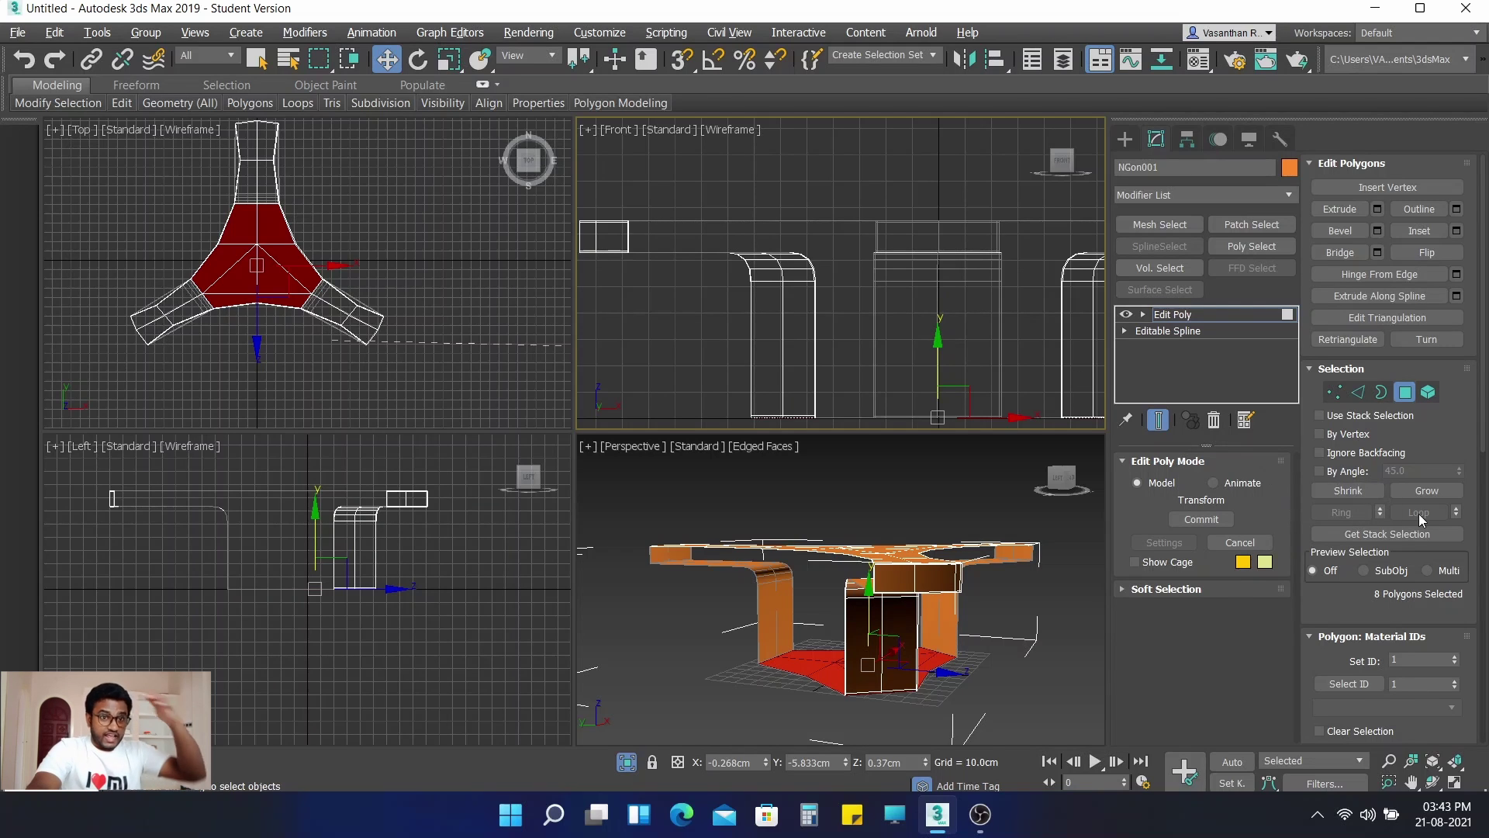
pyautogui.scroll(-5, 1413, 512)
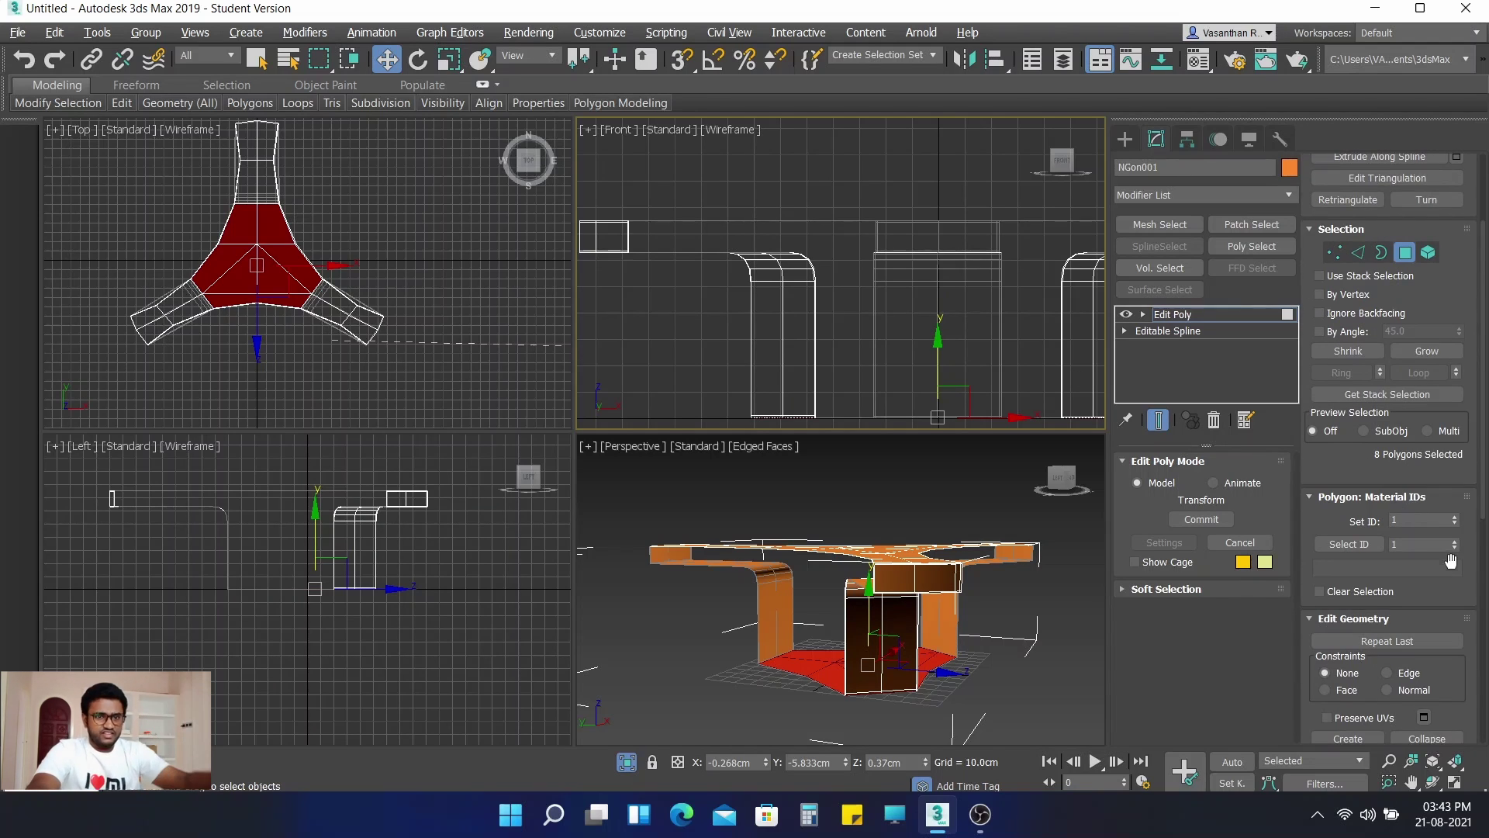
pyautogui.scroll(-5, 1448, 559)
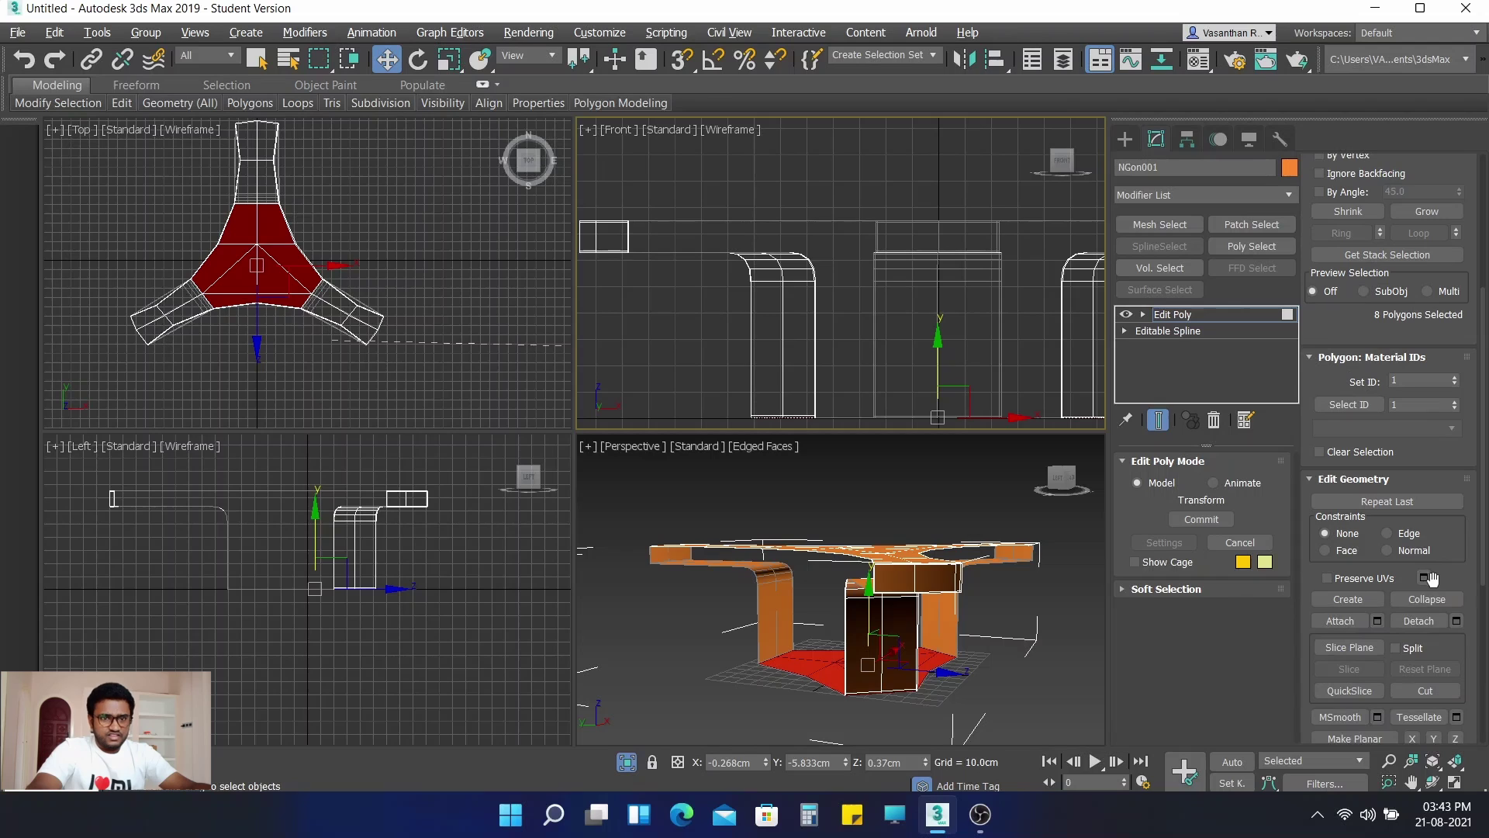
pyautogui.click(1455, 621)
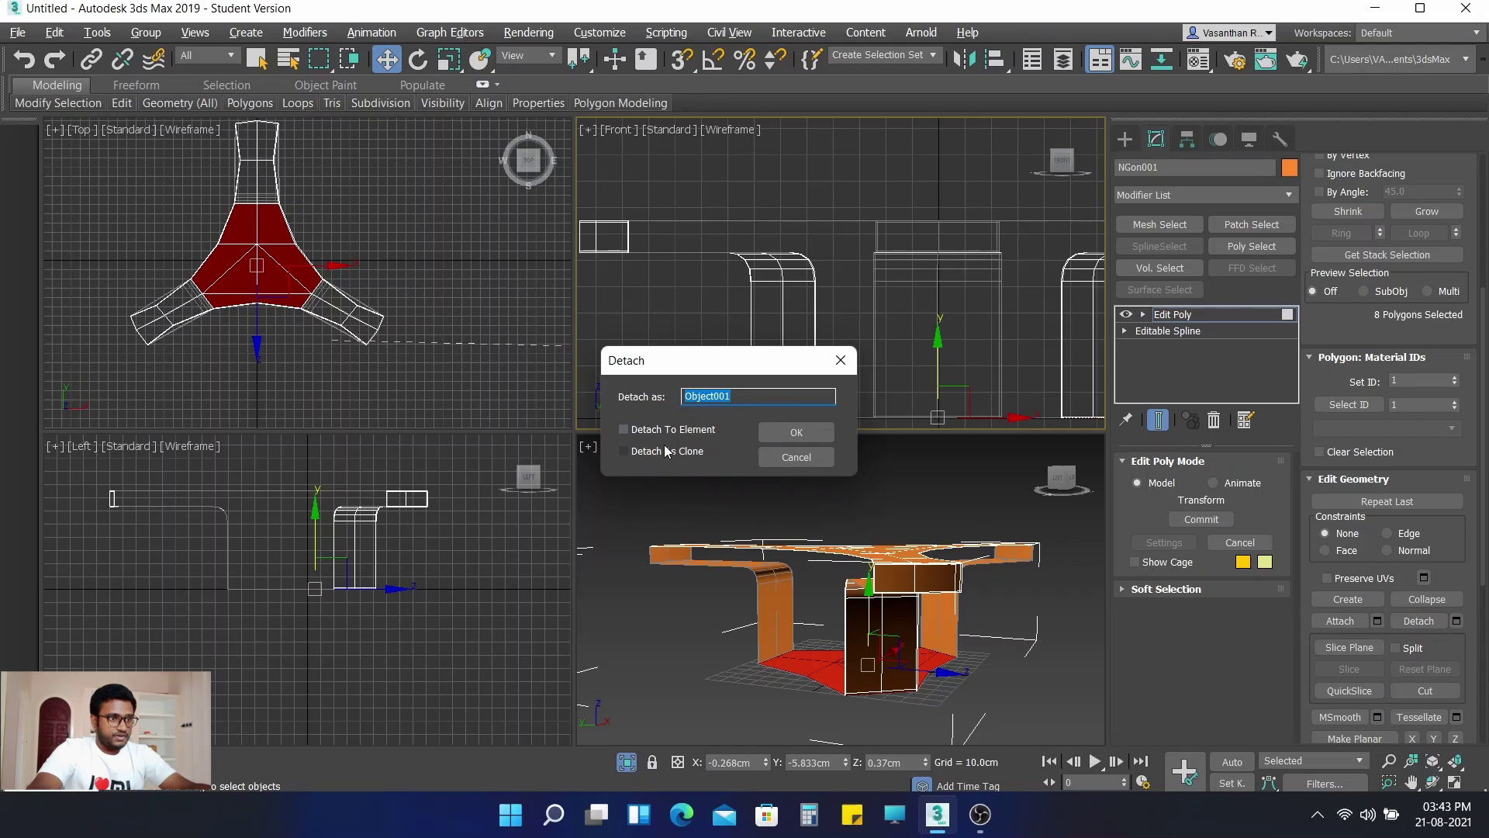
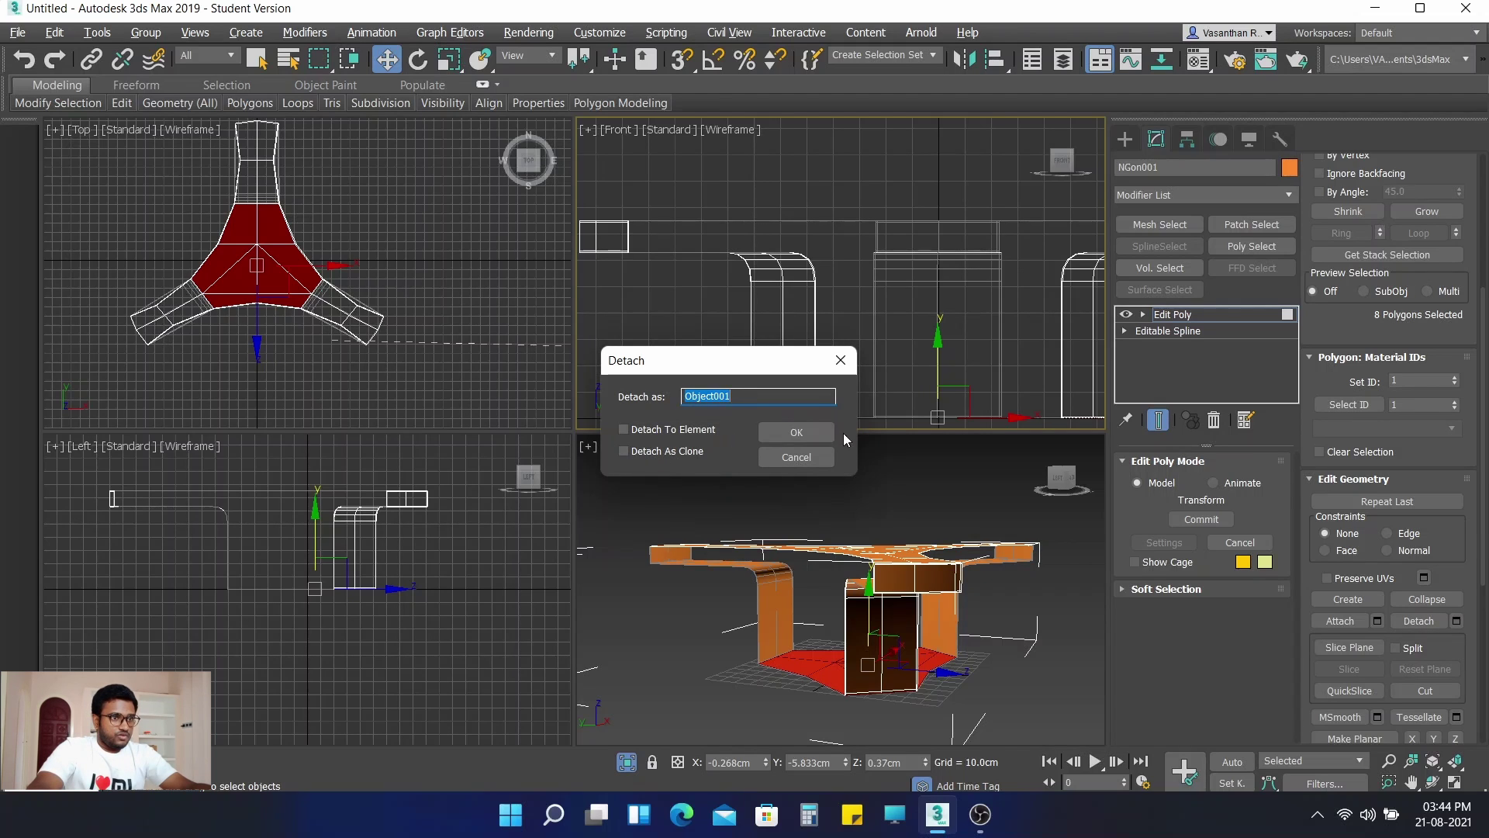
pyautogui.click(796, 433)
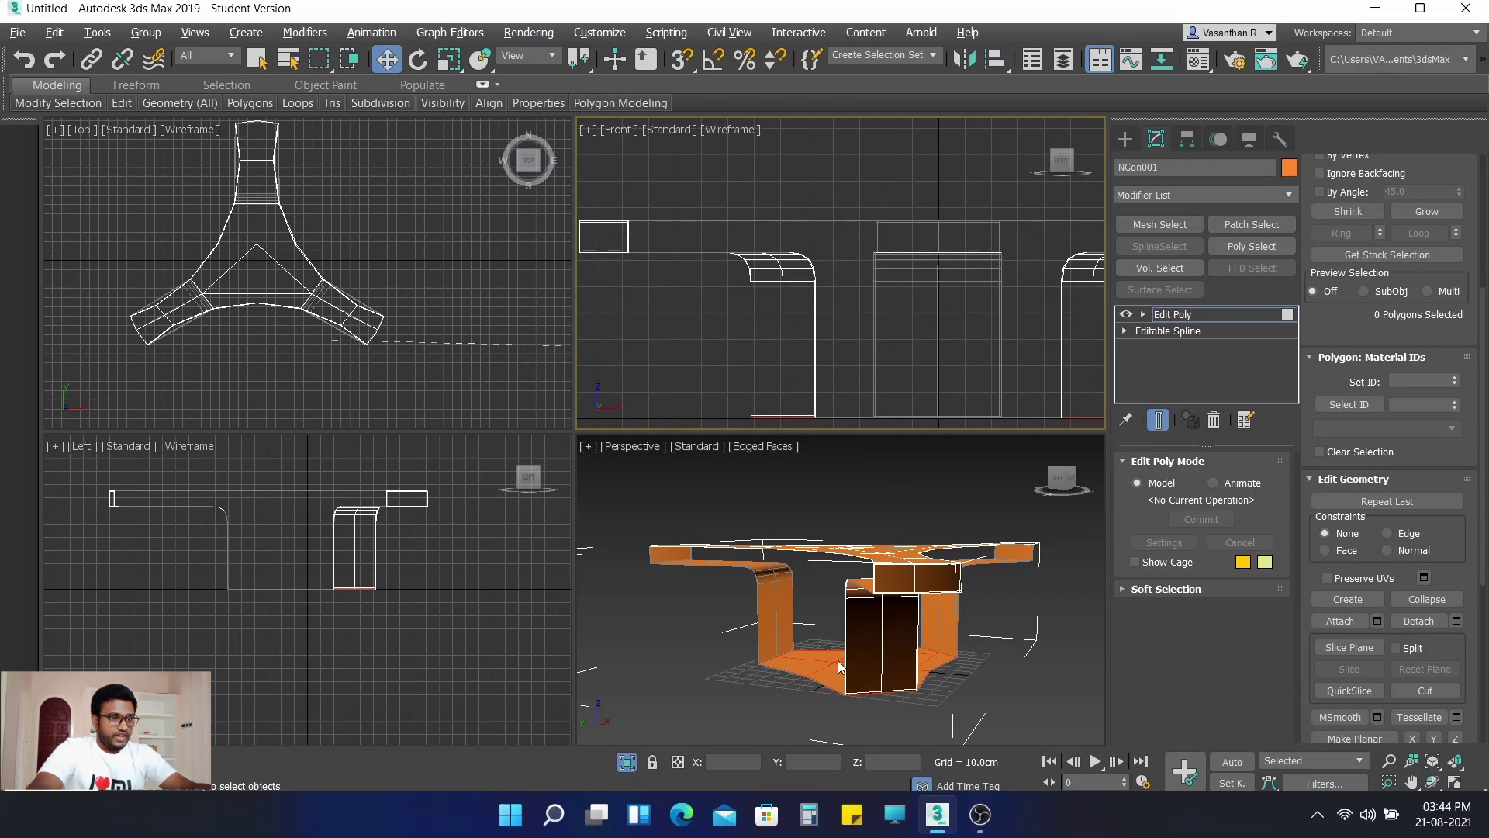
# Step: Leave polygon editing, select the detached base panel and raise it in the Front view to about Z 84.9 cm
pyautogui.scroll(5, 1331, 364)
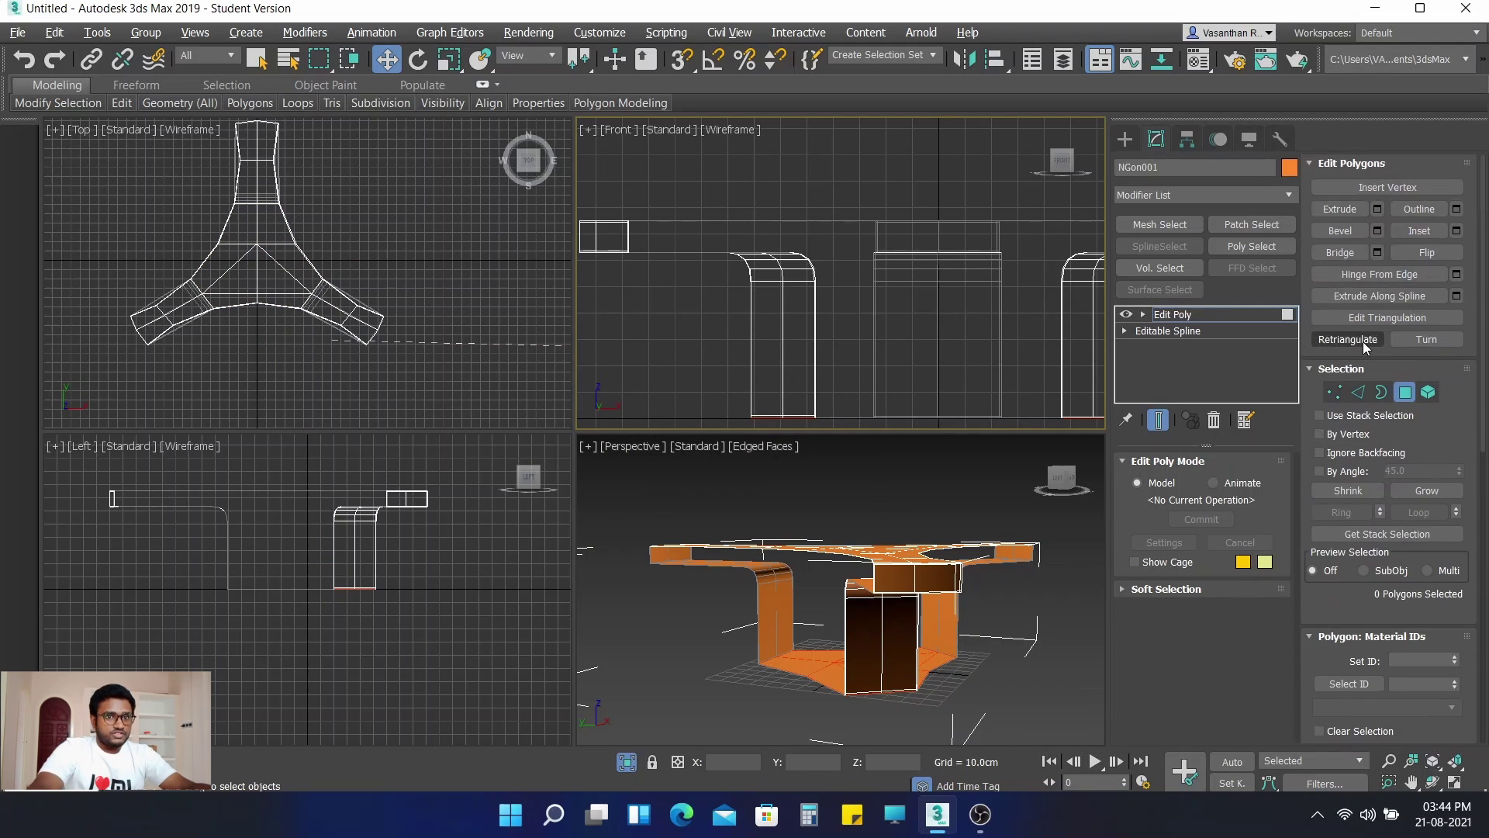
pyautogui.click(1404, 392)
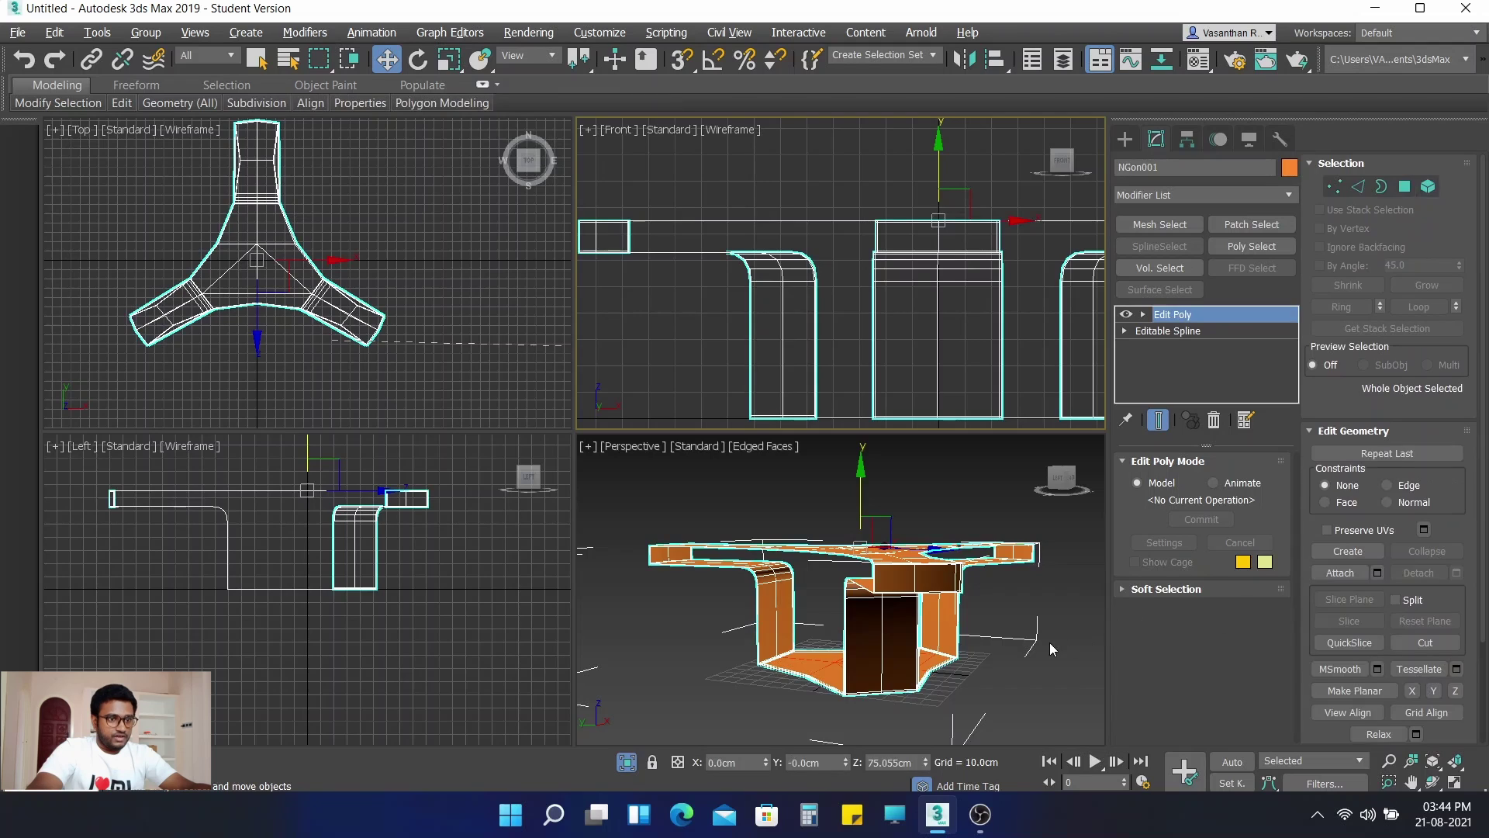
pyautogui.click(1049, 643)
pyautogui.click(816, 676)
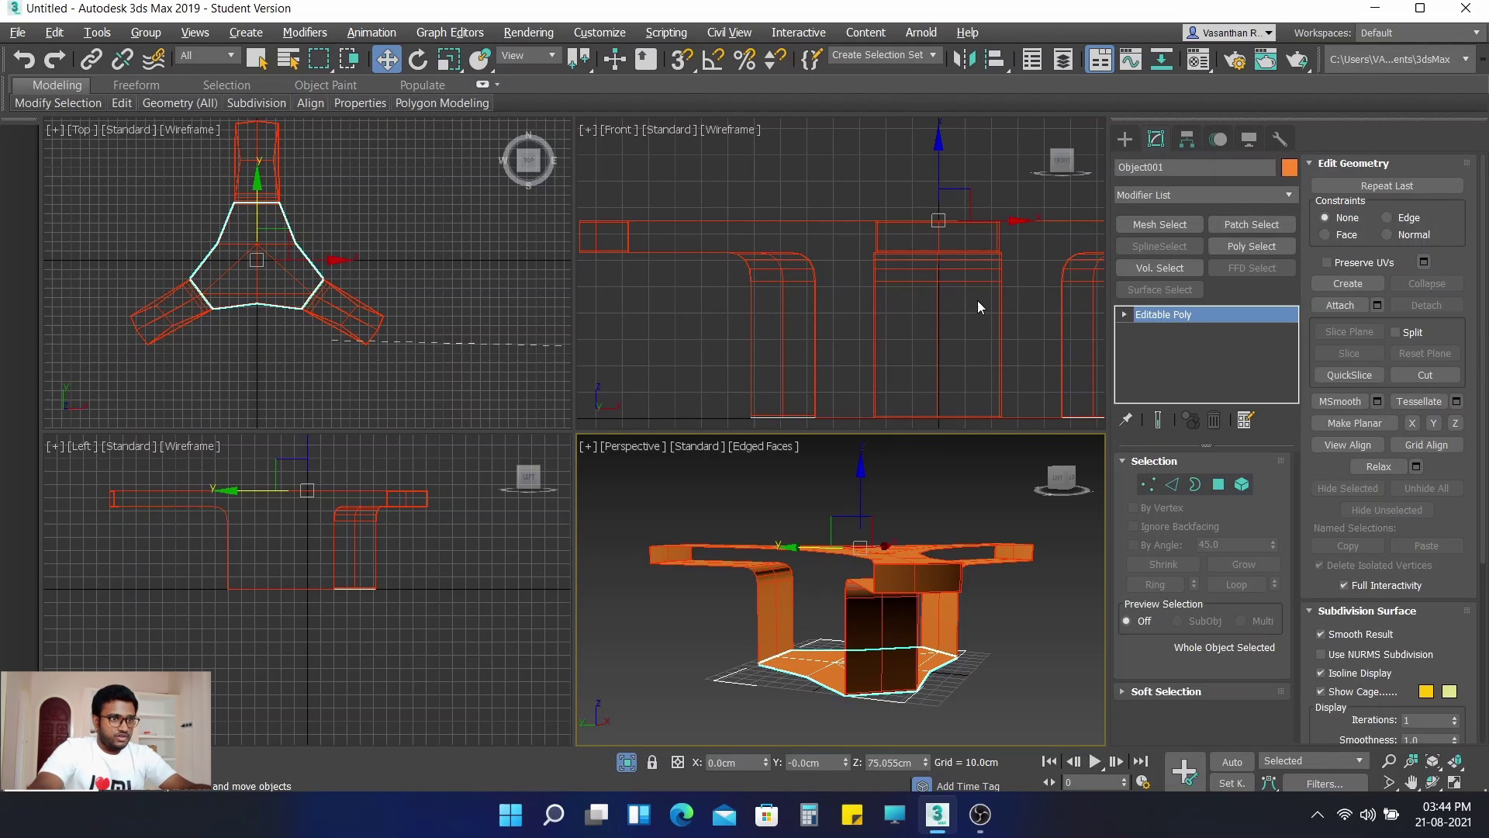
pyautogui.moveTo(939, 143)
pyautogui.mouseDown()
pyautogui.moveTo(934, 108)
pyautogui.moveTo(936, 121)
pyautogui.mouseUp()
pyautogui.scroll(-3, 829, 248)
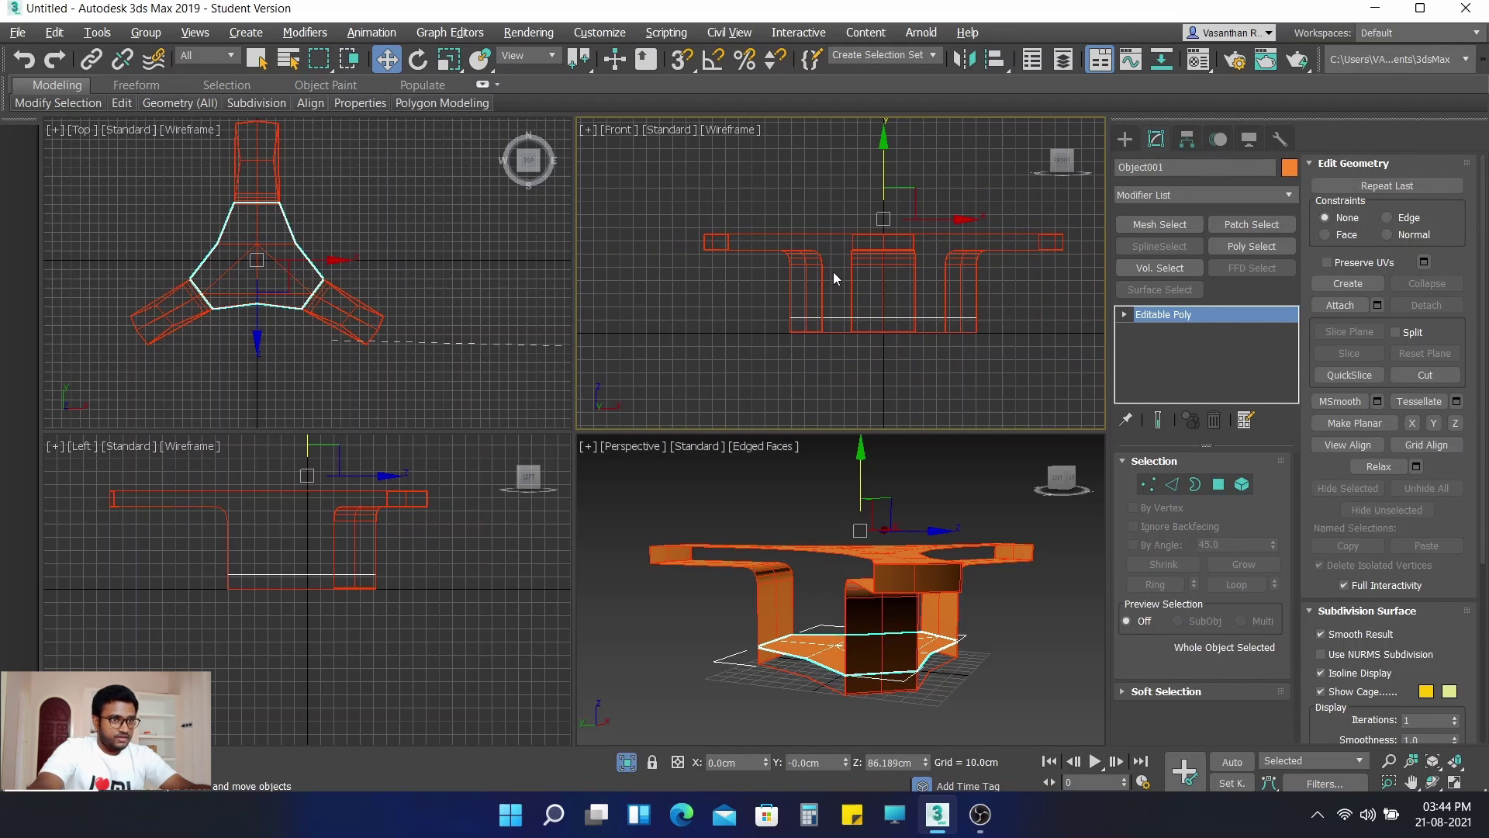
pyautogui.scroll(3, 875, 155)
pyautogui.scroll(-2, 900, 191)
pyautogui.moveTo(880, 155); pyautogui.dragTo(880, 157)
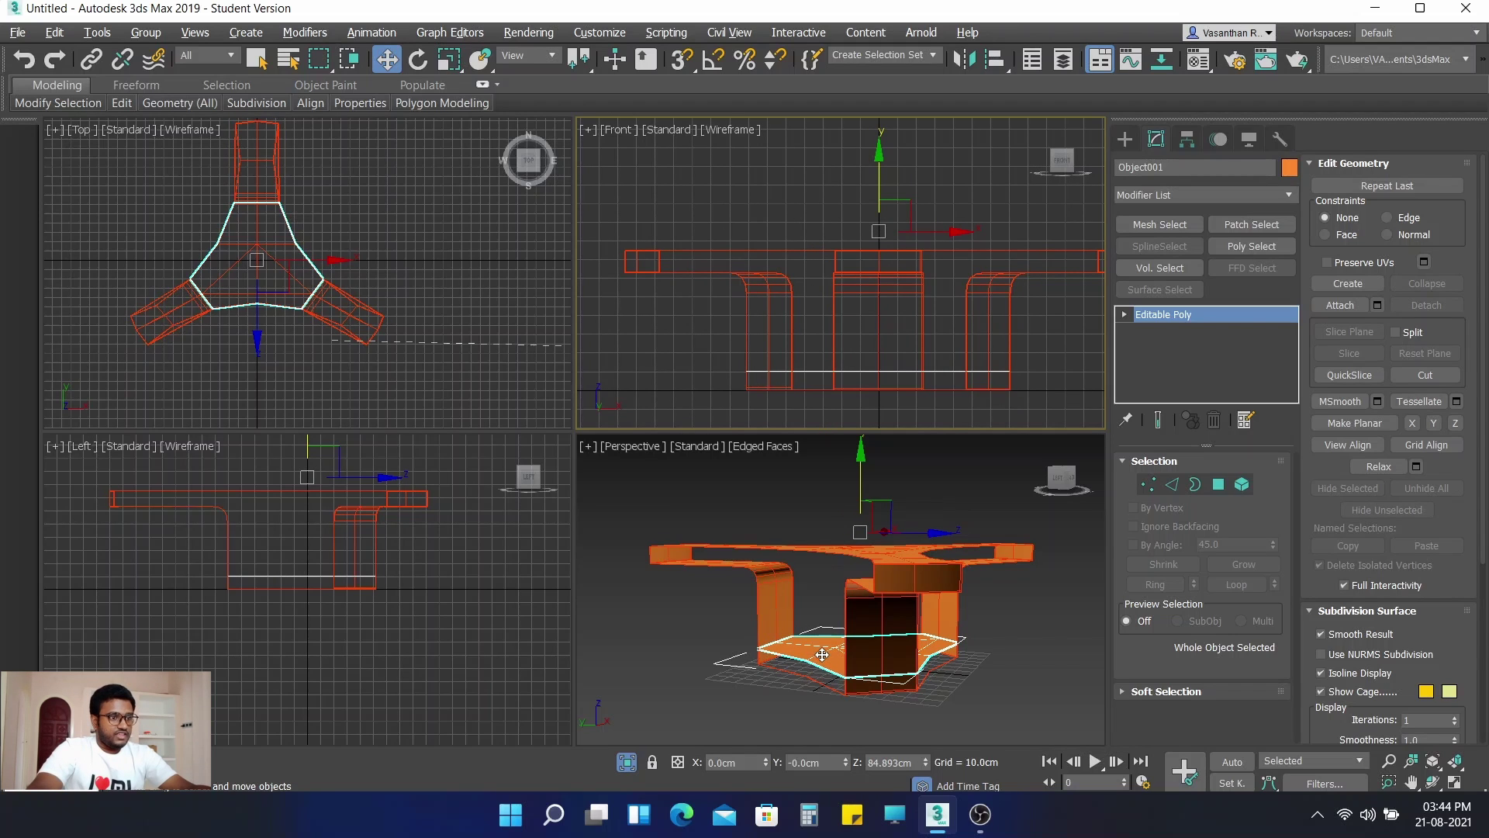
# Step: Isolate the detached base panel and maximize the Perspective view on its surface
pyautogui.click(628, 763)
pyautogui.click(628, 763)
pyautogui.keyDown('alt'); pyautogui.moveTo(733, 675); pyautogui.dragTo(729, 534, button='middle'); pyautogui.keyUp('alt')
pyautogui.scroll(4, 729, 534)
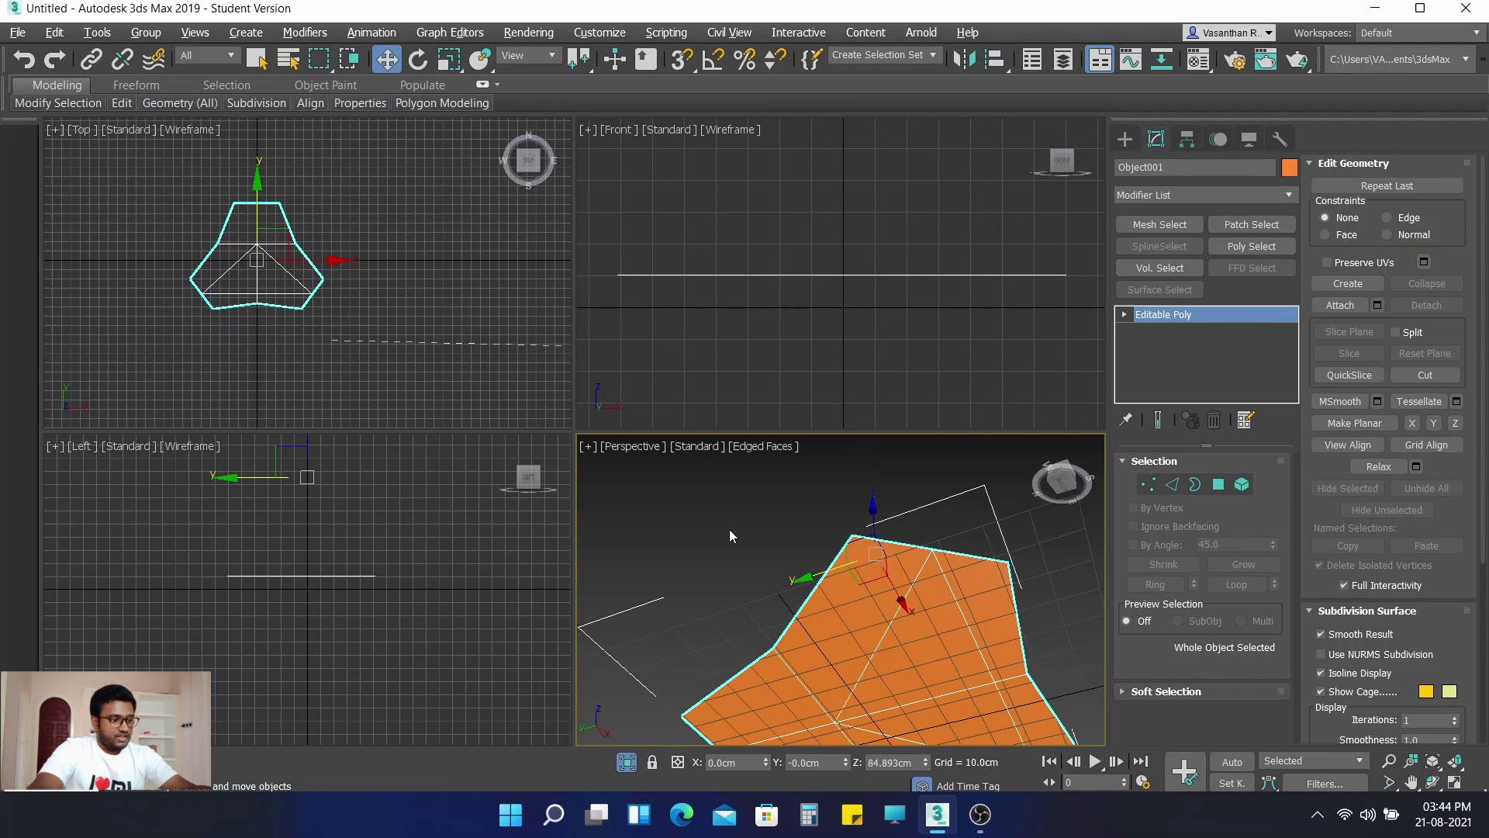
pyautogui.hotkey('alt', 'w')
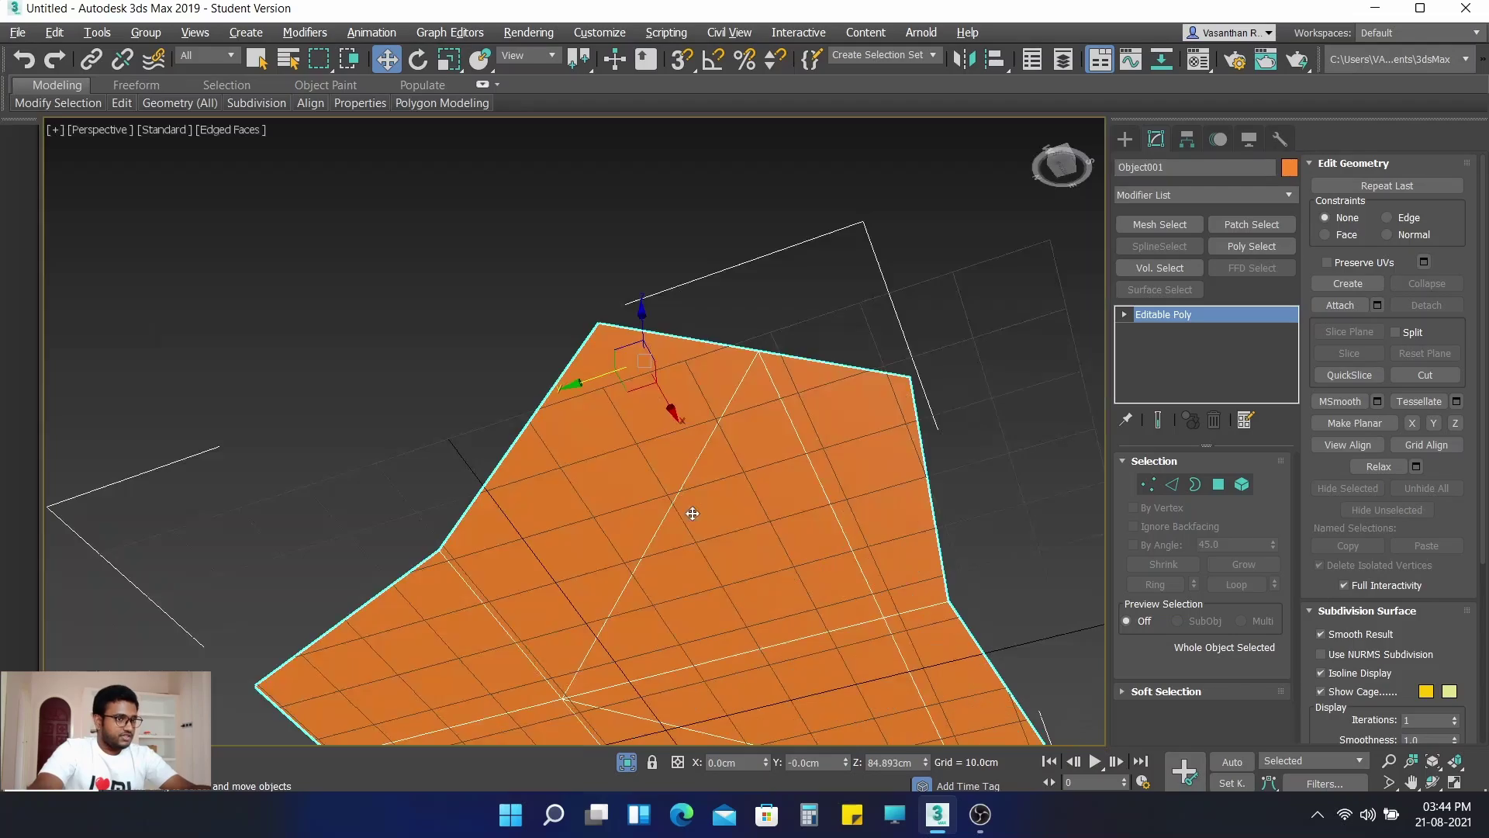
pyautogui.keyDown('alt'); pyautogui.moveTo(692, 492); pyautogui.dragTo(705, 522, button='middle'); pyautogui.keyUp('alt')
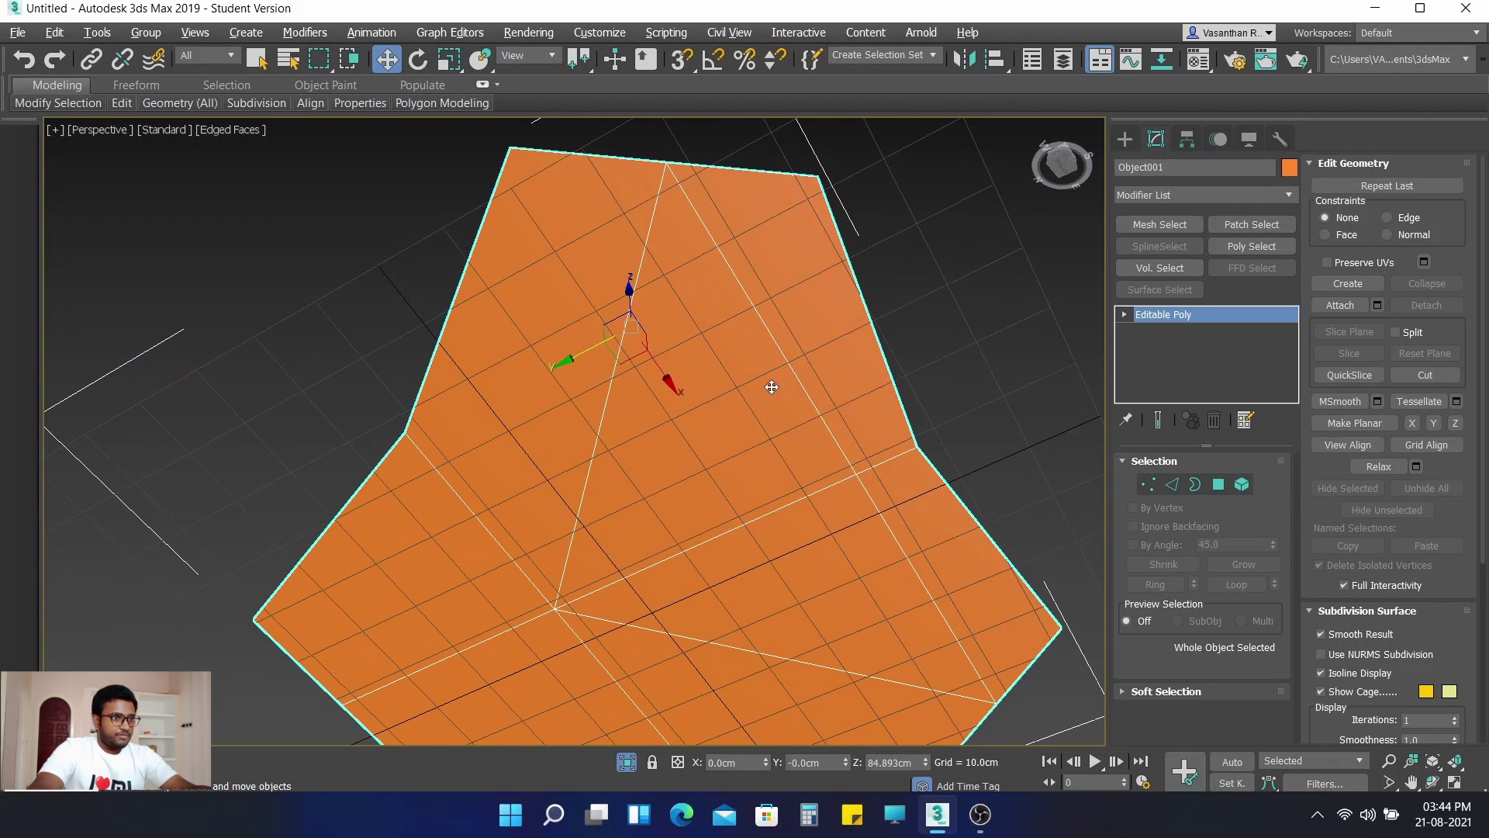
pyautogui.moveTo(727, 417); pyautogui.dragTo(742, 335, button='middle')
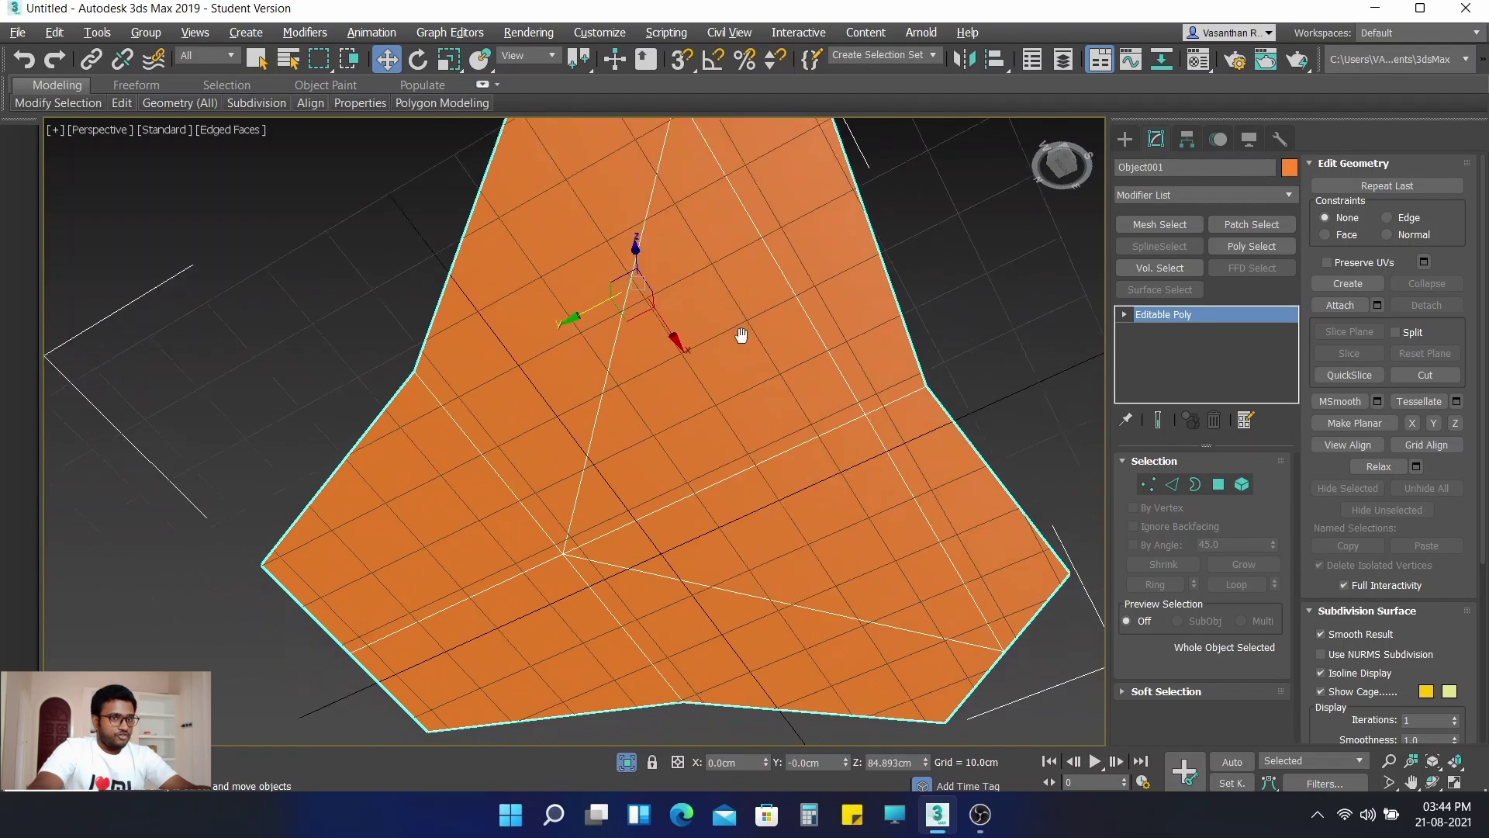
# Step: At edge level, select an outer edge at one arm end of the base panel and extend it to its edge ring
pyautogui.click(1171, 487)
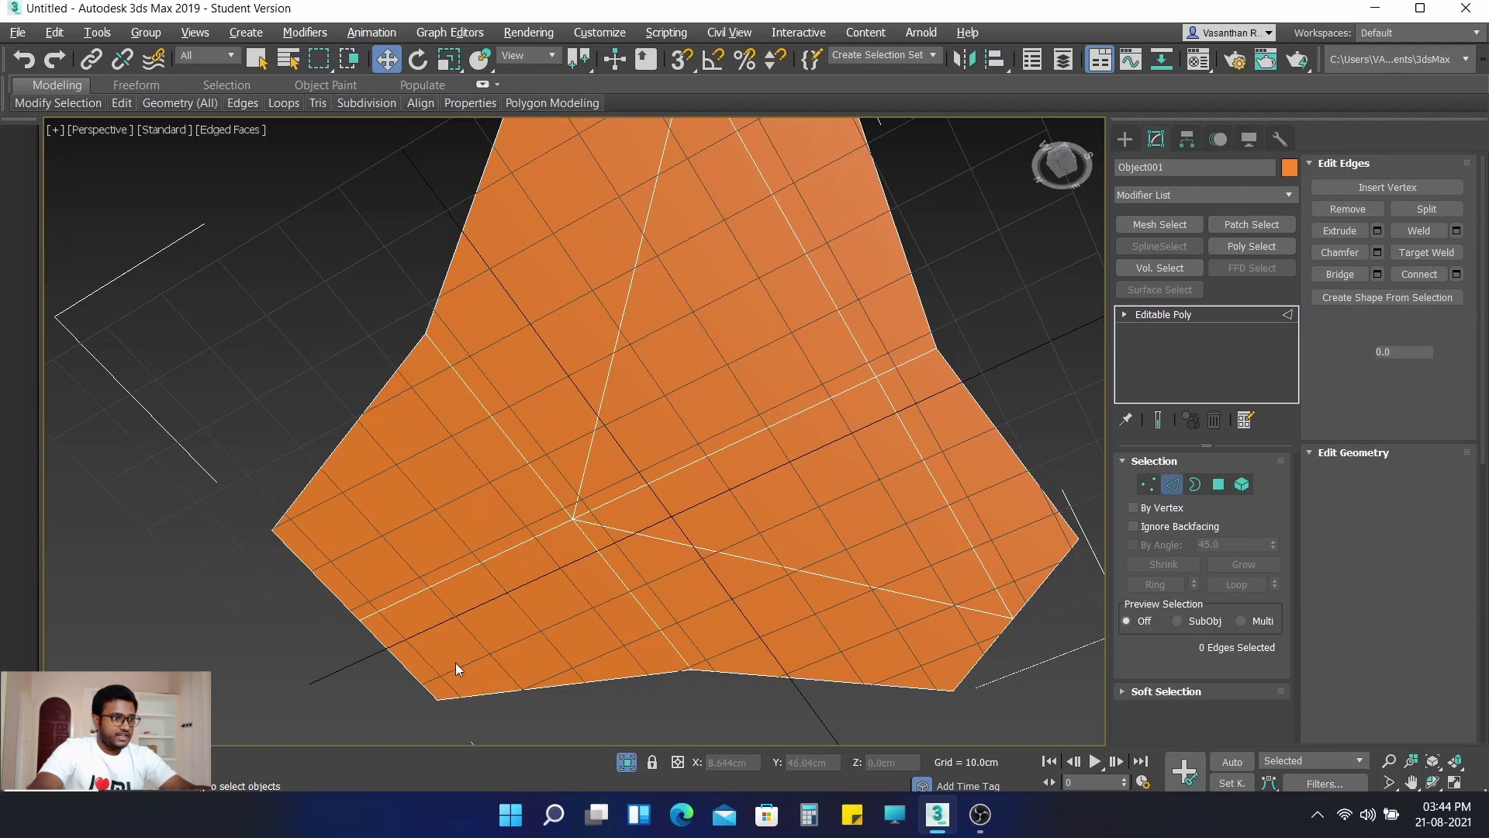
pyautogui.click(407, 668)
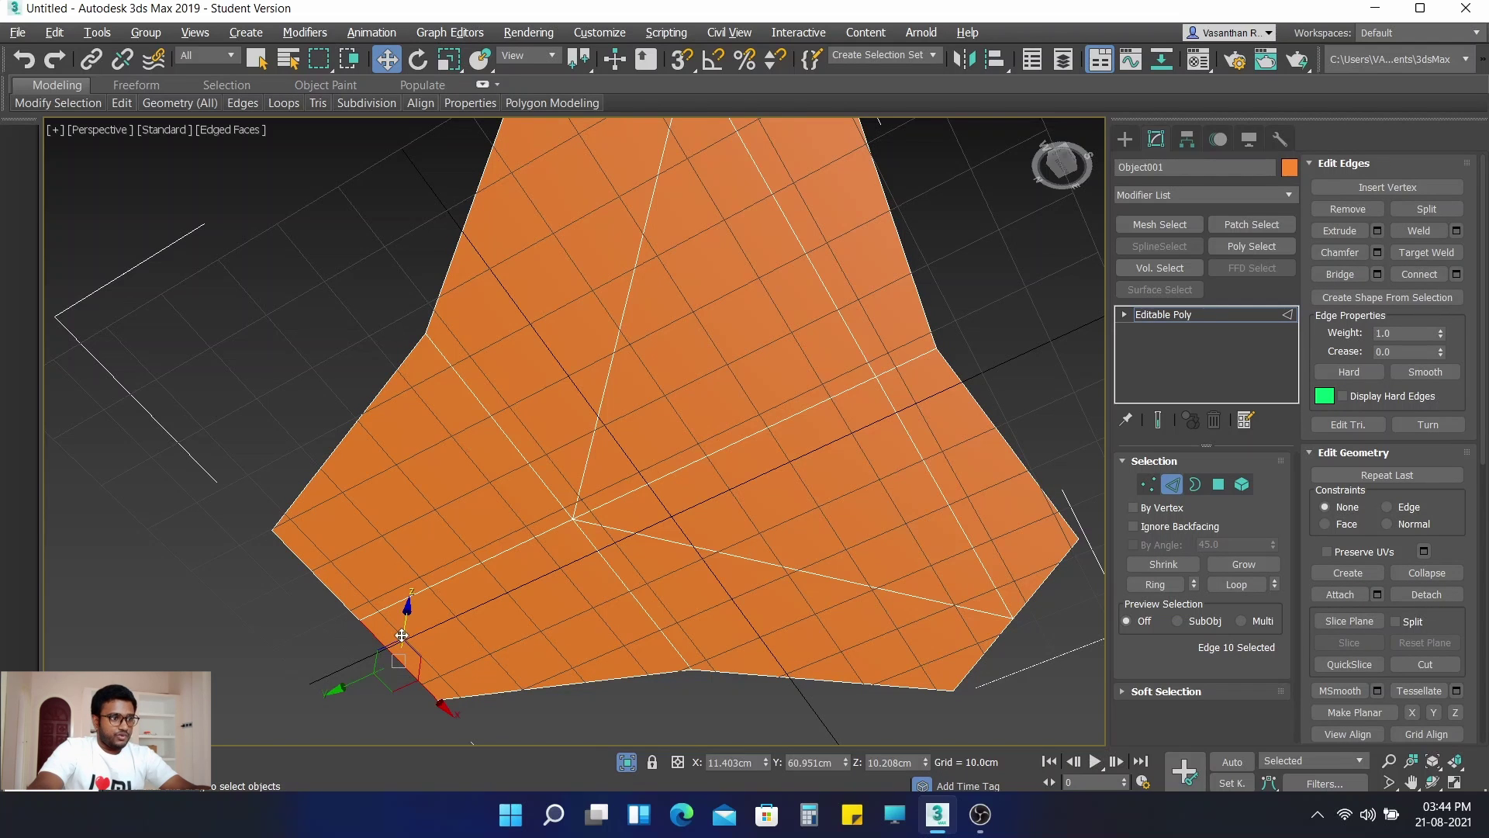
pyautogui.click(1164, 584)
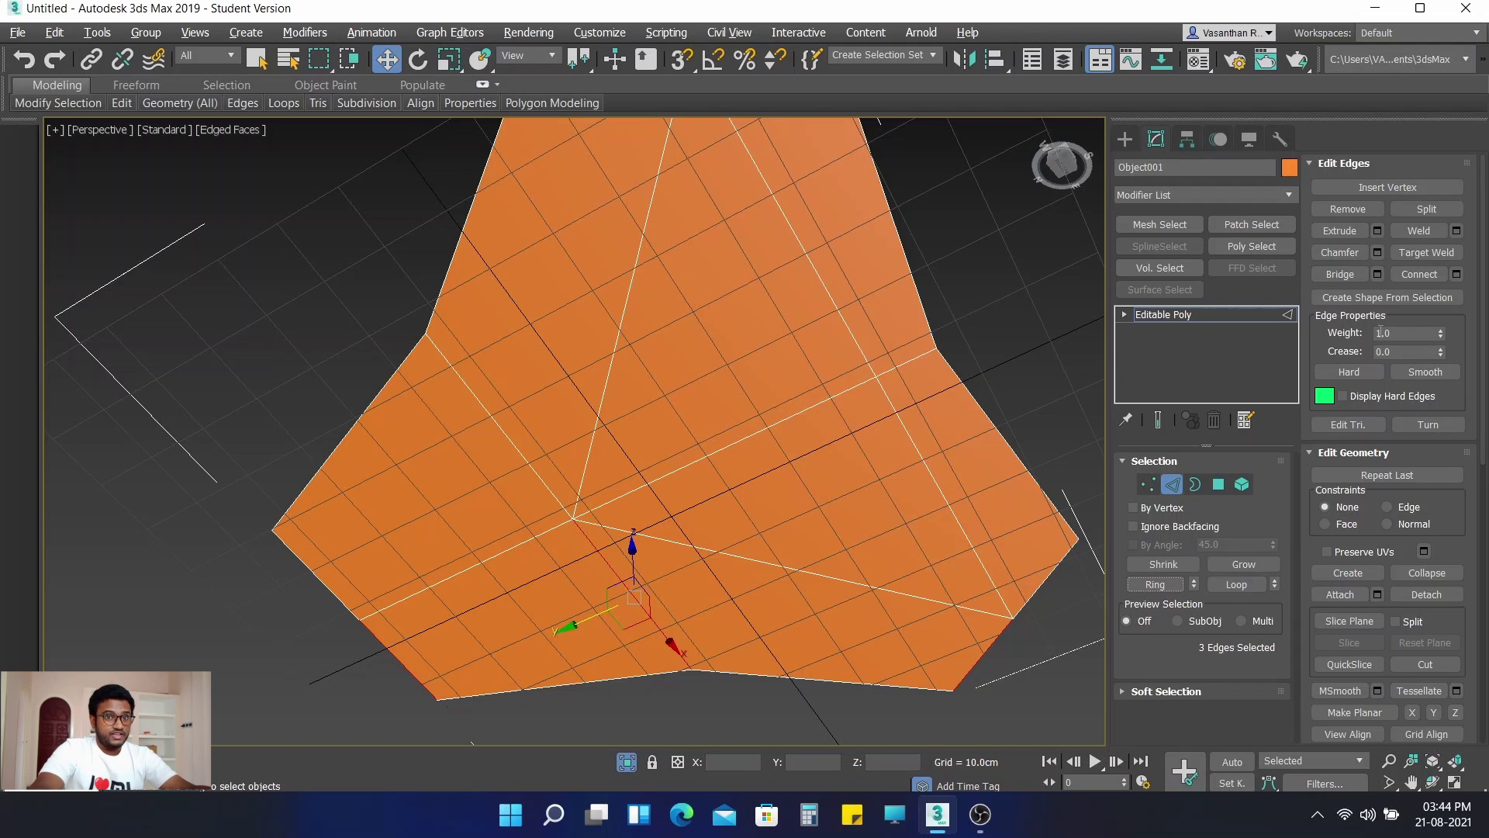
# Step: Connect the selected edge ring with 1 segment, pinch 14 and slide 97, adding a support edge beside the panel's border
pyautogui.click(1456, 274)
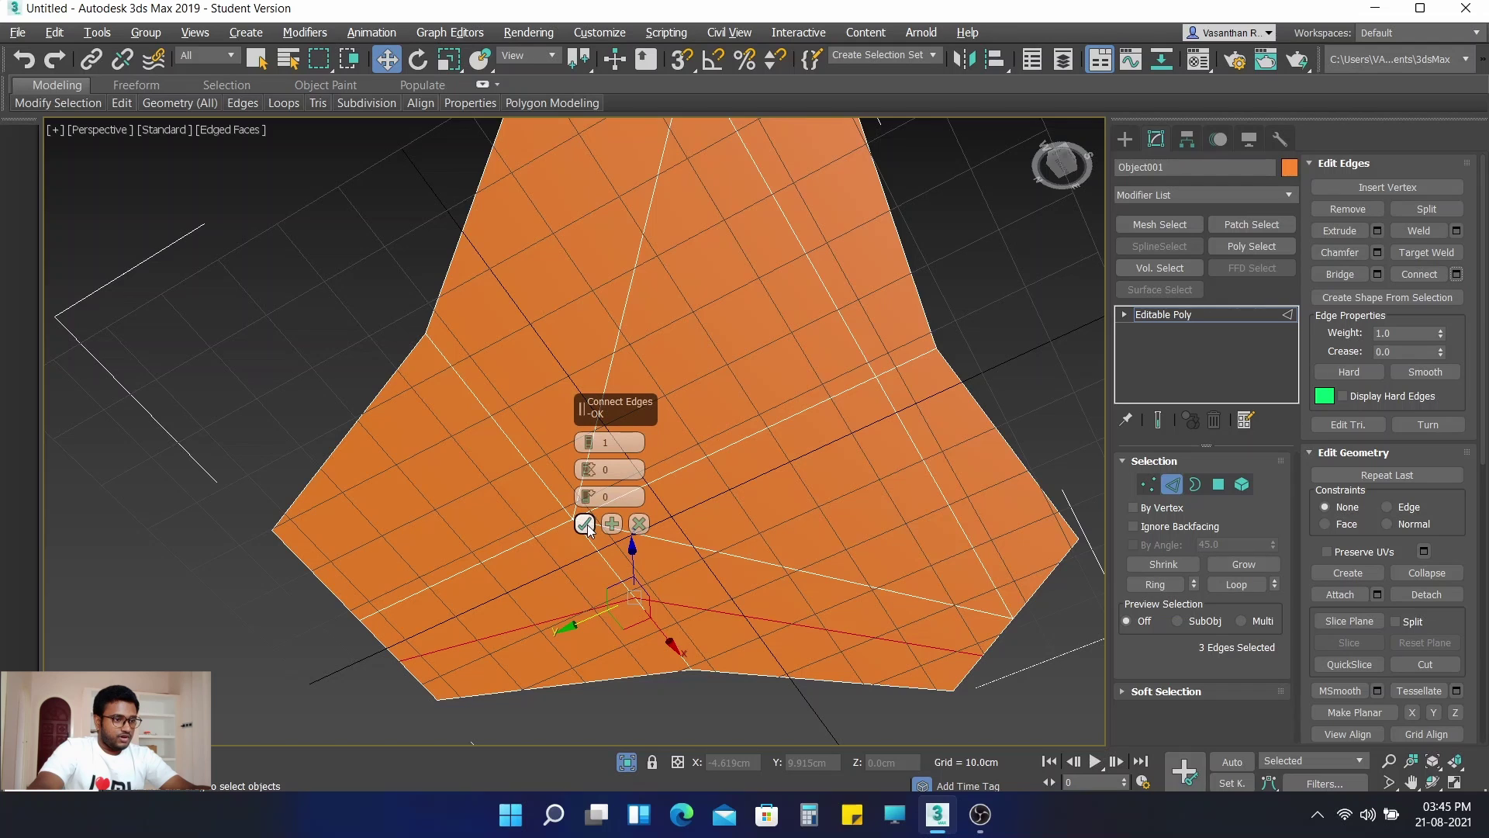
pyautogui.keyDown('alt'); pyautogui.moveTo(781, 561); pyautogui.dragTo(660, 465, button='middle'); pyautogui.keyUp('alt')
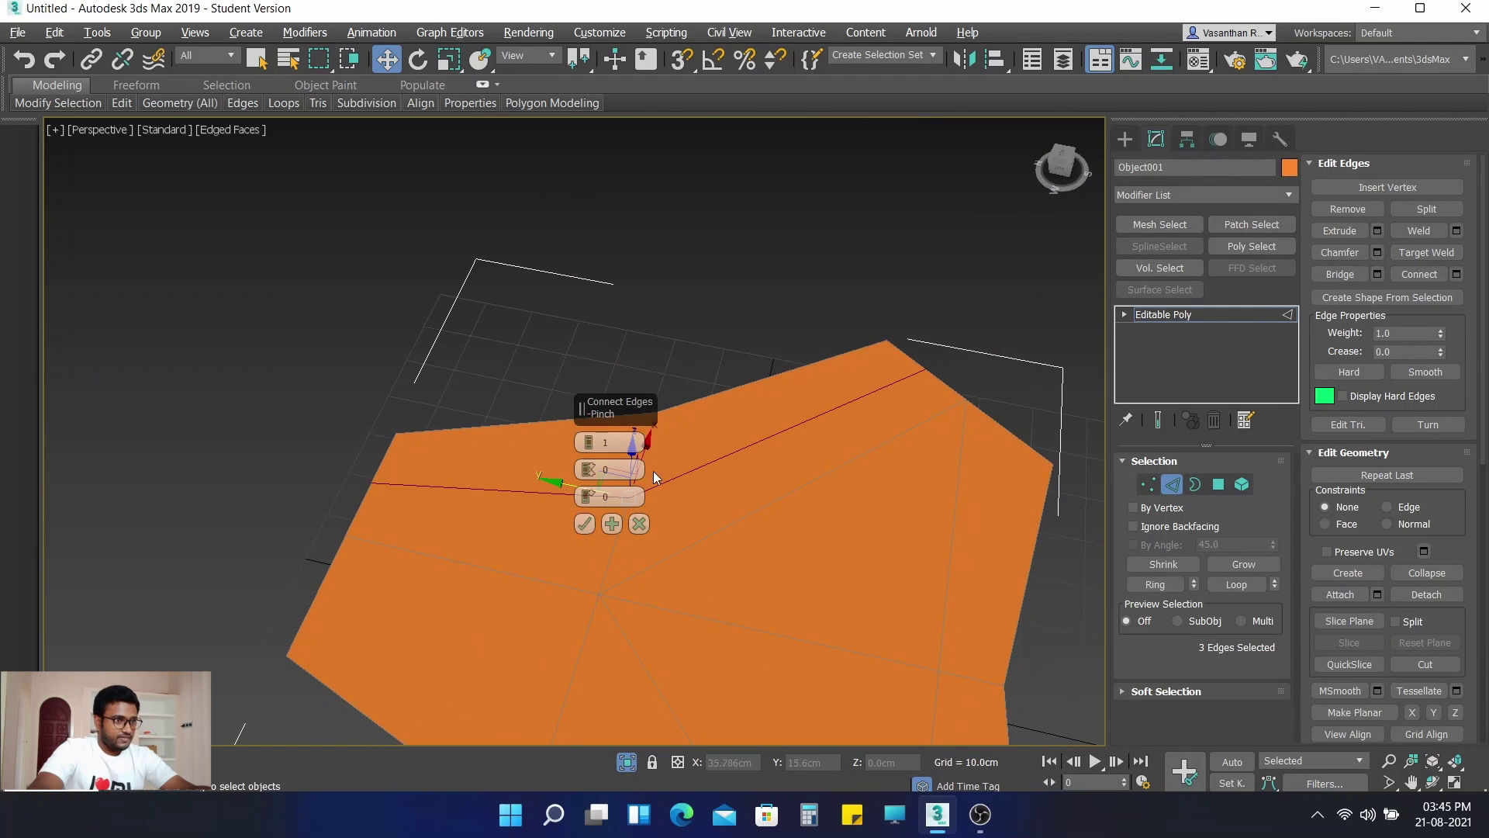
pyautogui.moveTo(588, 472); pyautogui.dragTo(586, 423)
pyautogui.moveTo(587, 496); pyautogui.dragTo(497, 191)
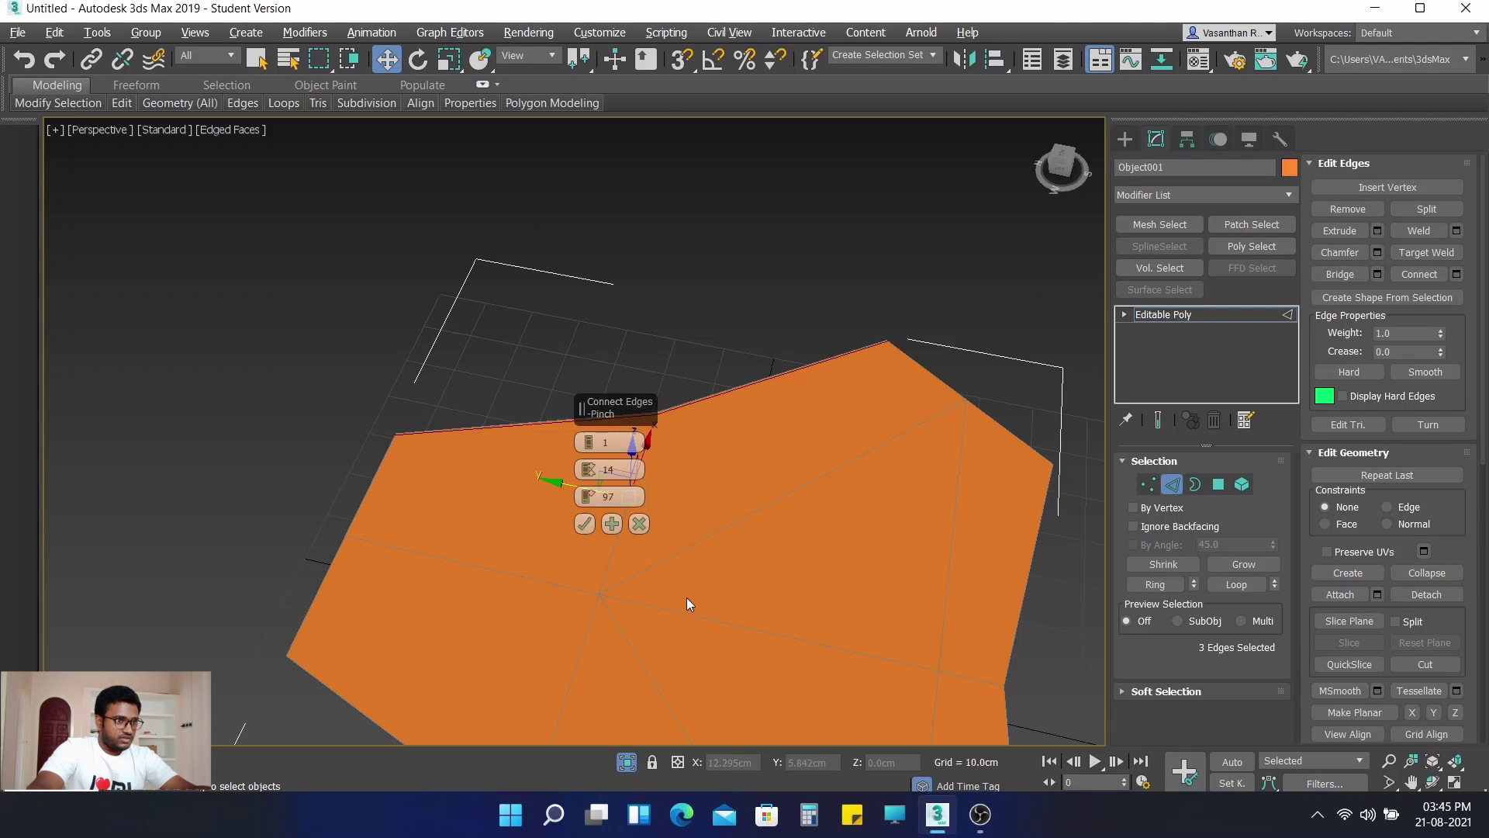
pyautogui.keyDown('alt'); pyautogui.moveTo(613, 655); pyautogui.dragTo(698, 201, button='middle'); pyautogui.keyUp('alt')
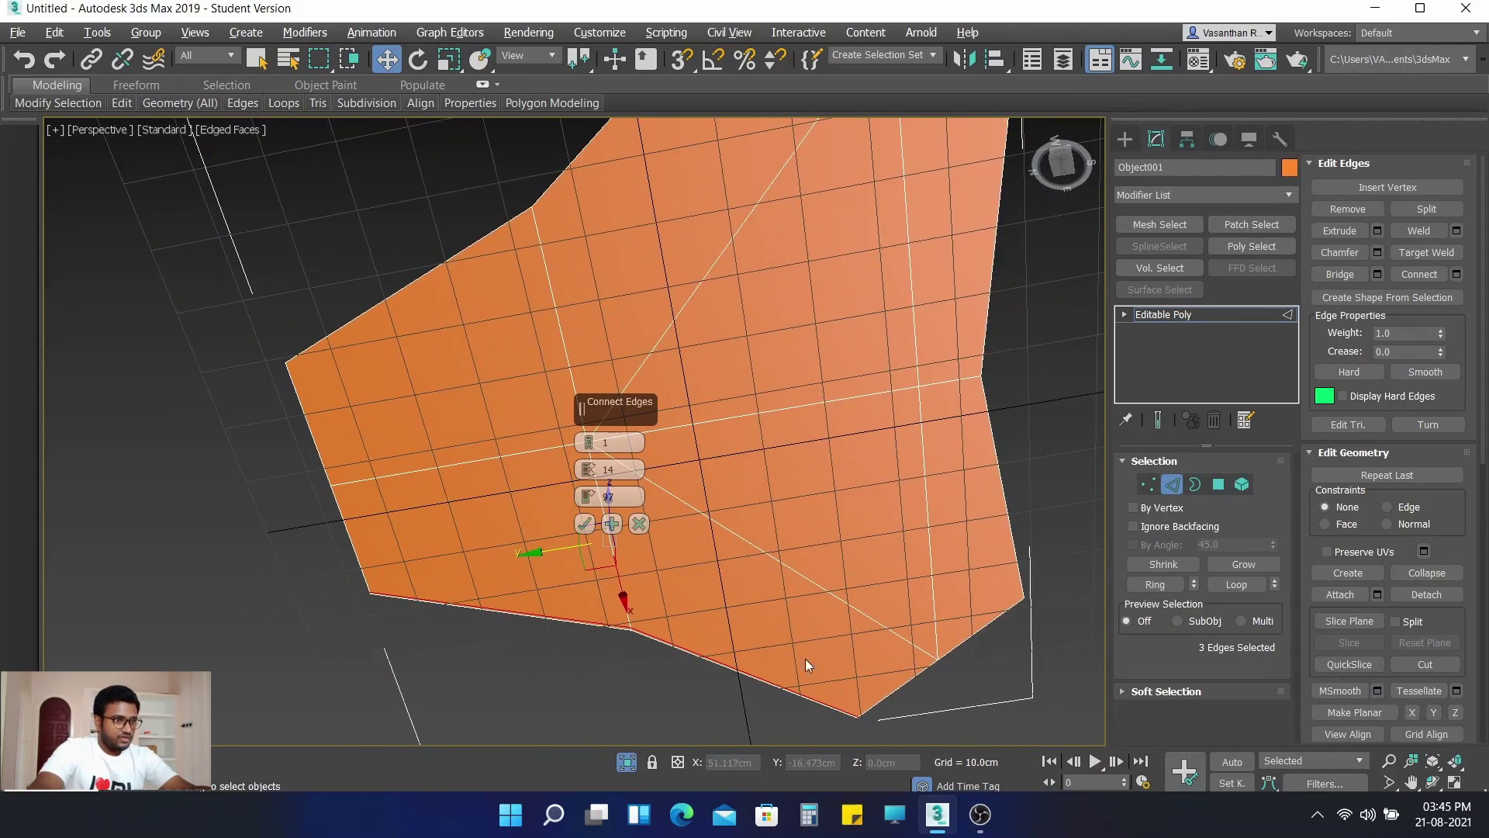
pyautogui.scroll(2, 805, 659)
pyautogui.moveTo(704, 560); pyautogui.dragTo(656, 497, button='middle')
pyautogui.scroll(3, 654, 496)
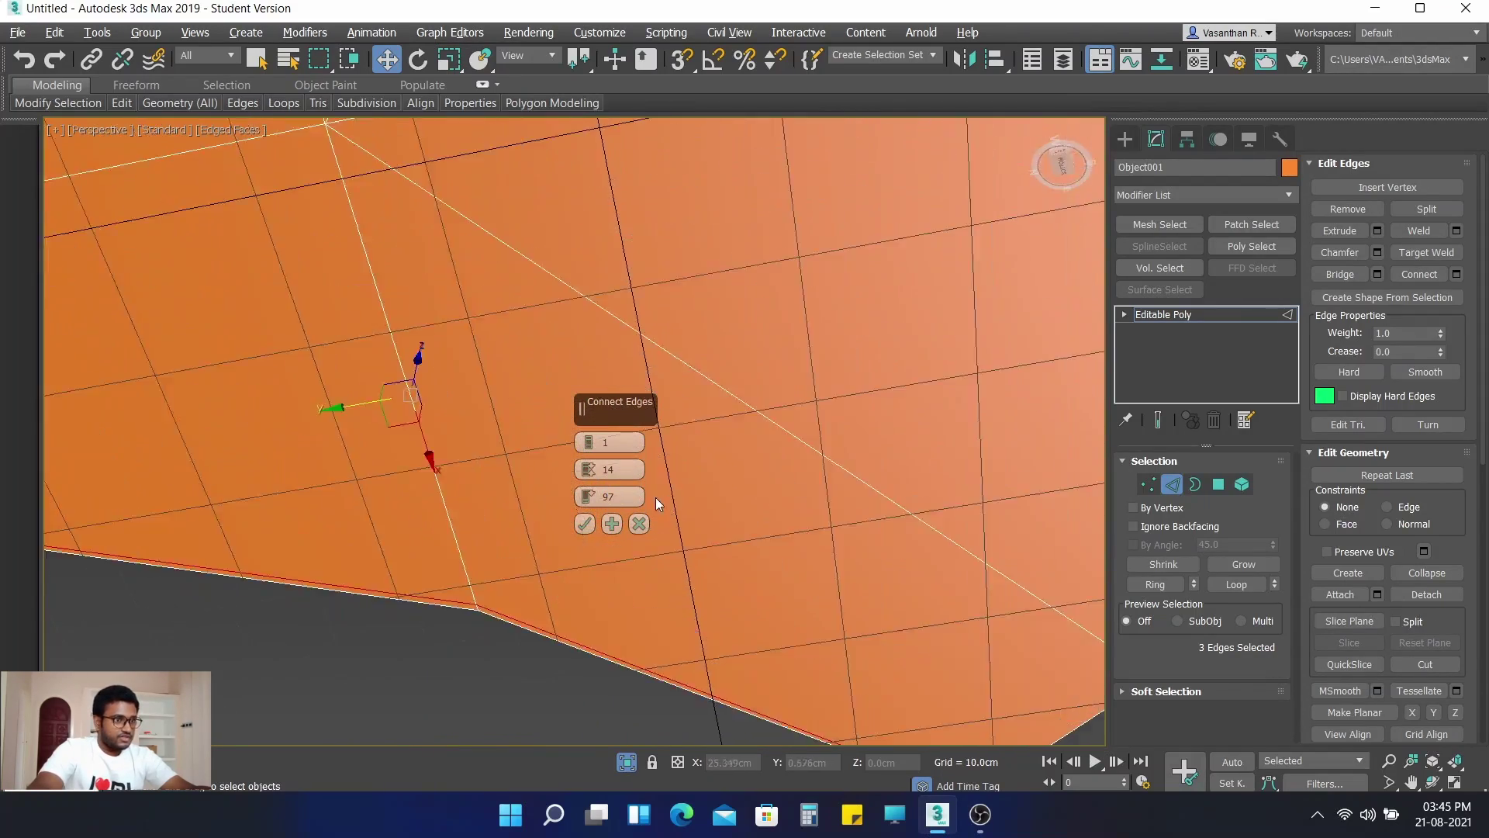
pyautogui.click(584, 523)
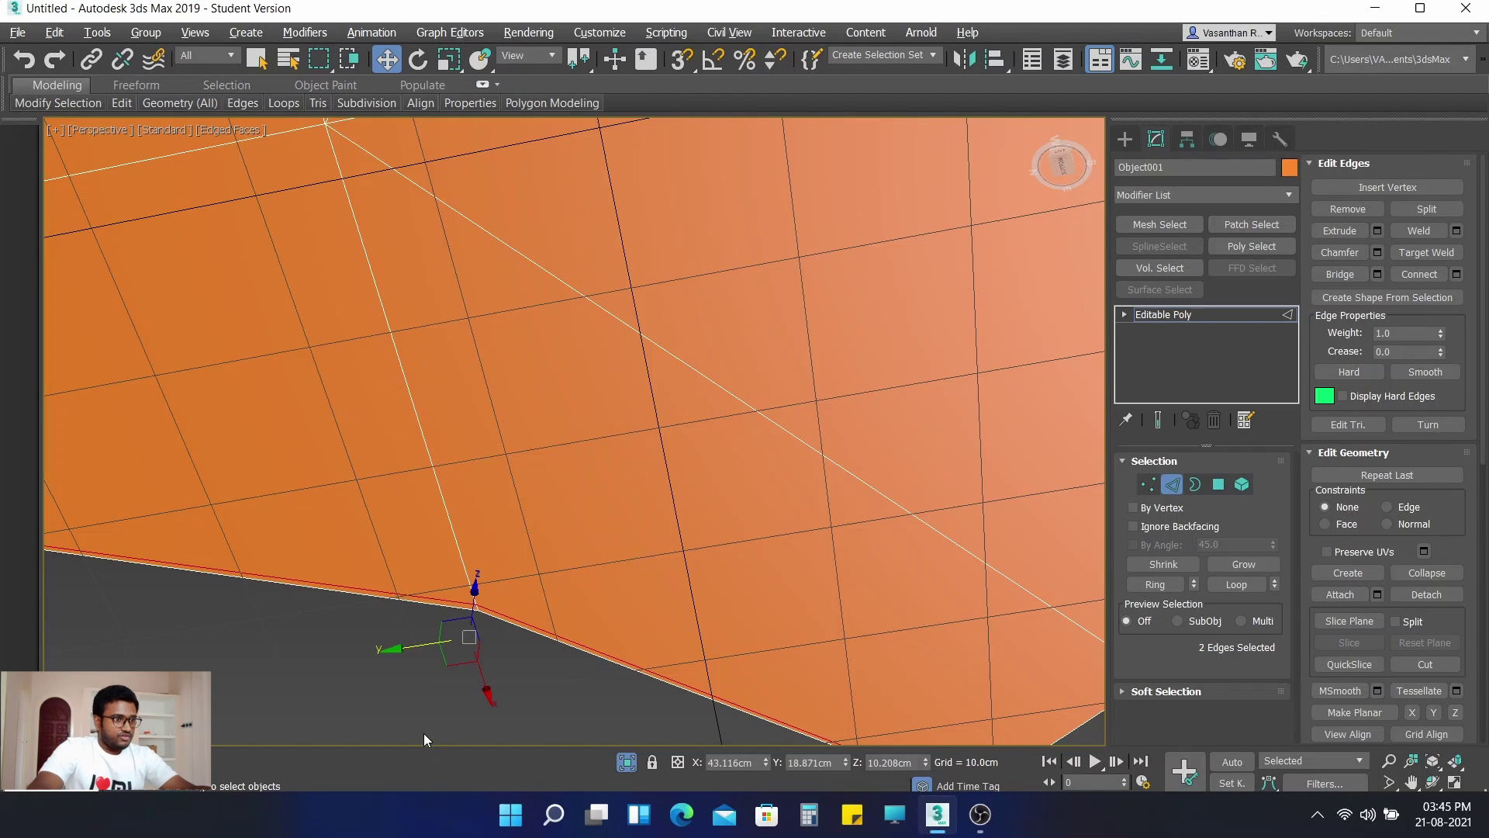
pyautogui.click(355, 691)
# Step: Ring-select the edges along the panel's second side and connect them with 1 segment, pinch 14 and slide -91
pyautogui.keyDown('alt'); pyautogui.moveTo(675, 565); pyautogui.dragTo(918, 658, button='middle'); pyautogui.keyUp('alt')
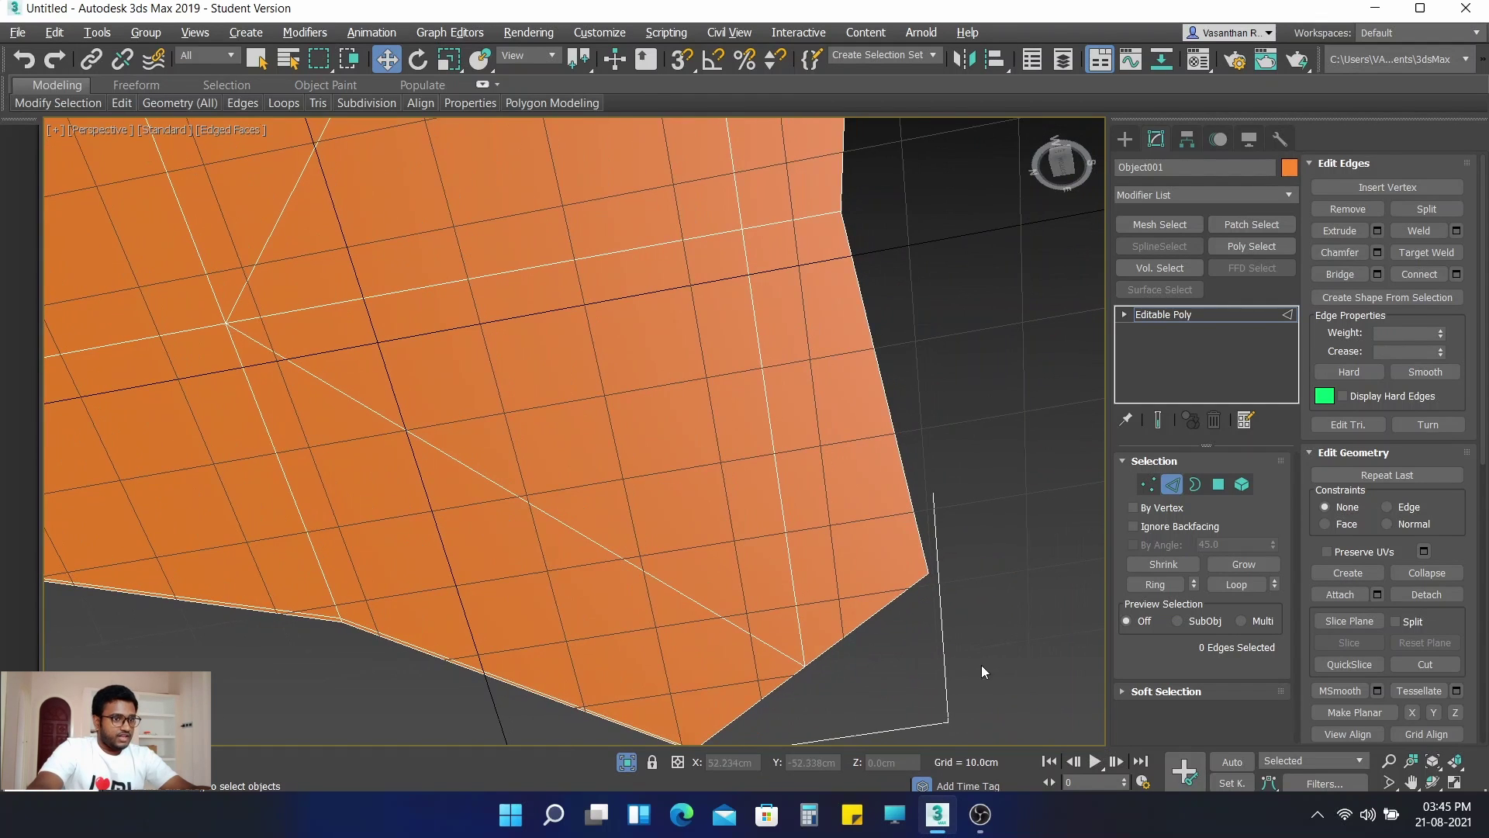
pyautogui.click(870, 625)
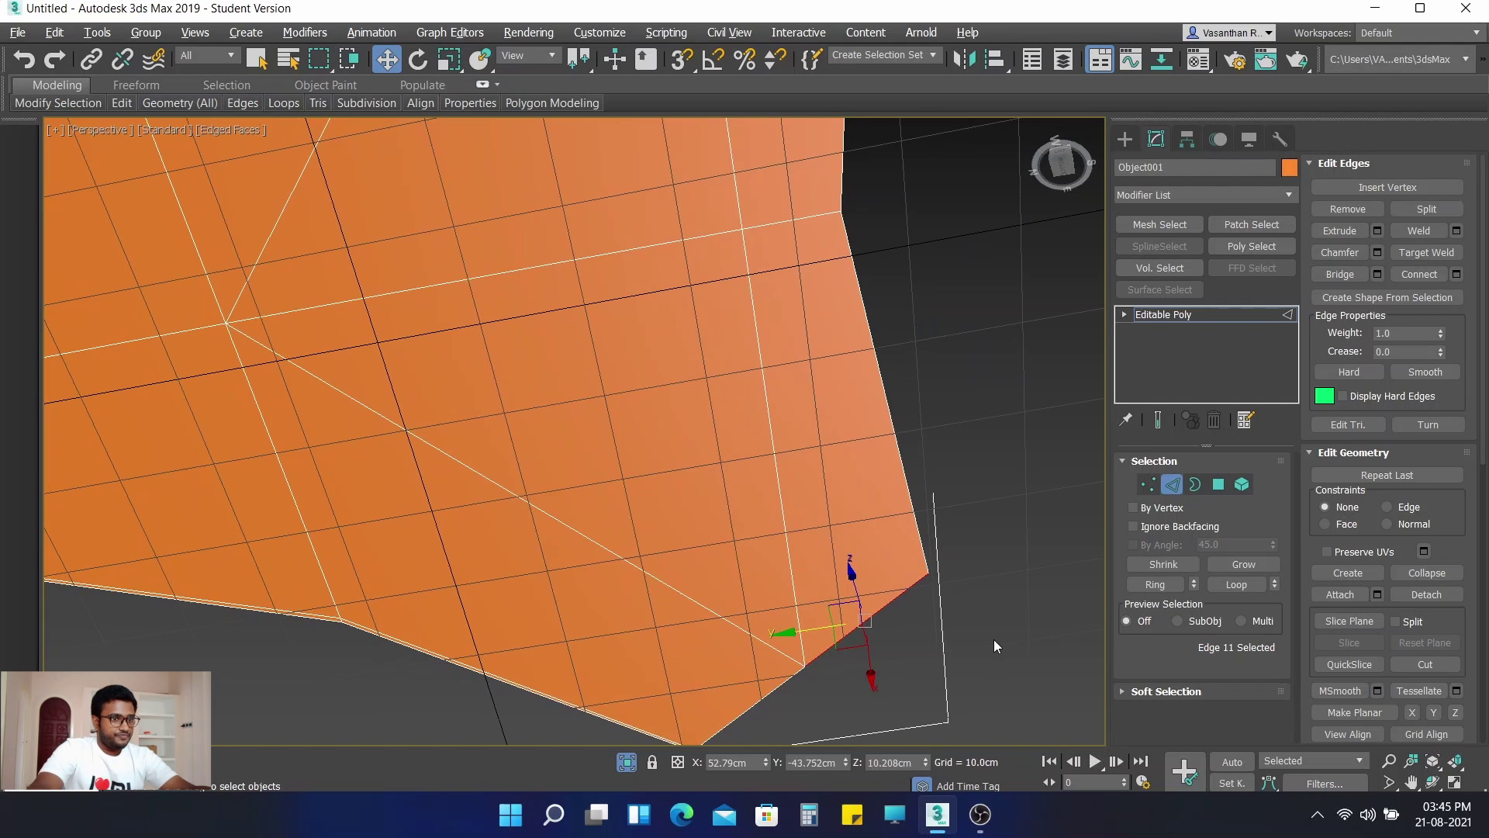
pyautogui.scroll(-5, 988, 628)
pyautogui.moveTo(985, 621); pyautogui.dragTo(951, 606, button='middle')
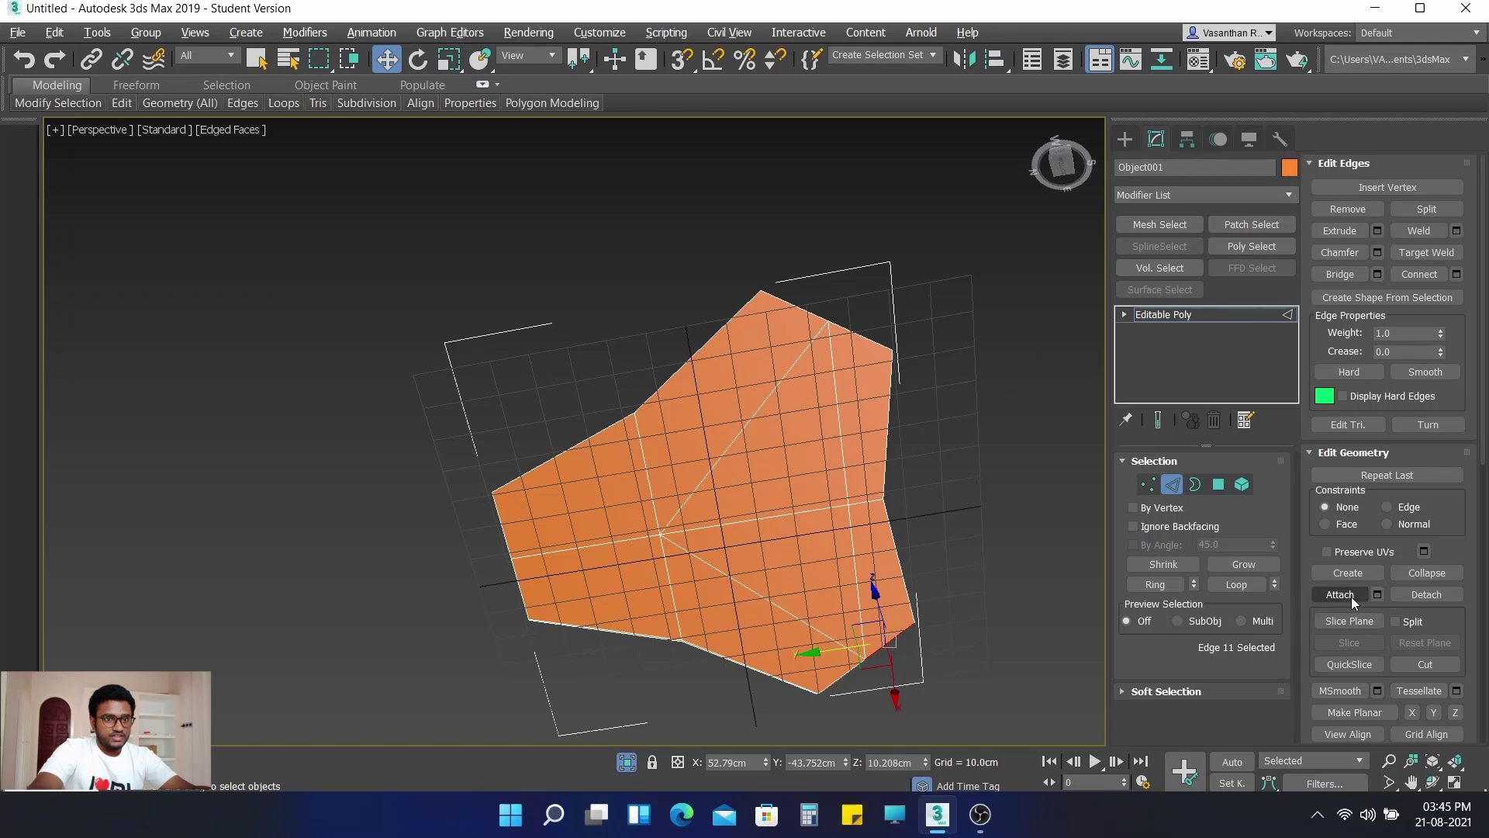
pyautogui.click(1173, 586)
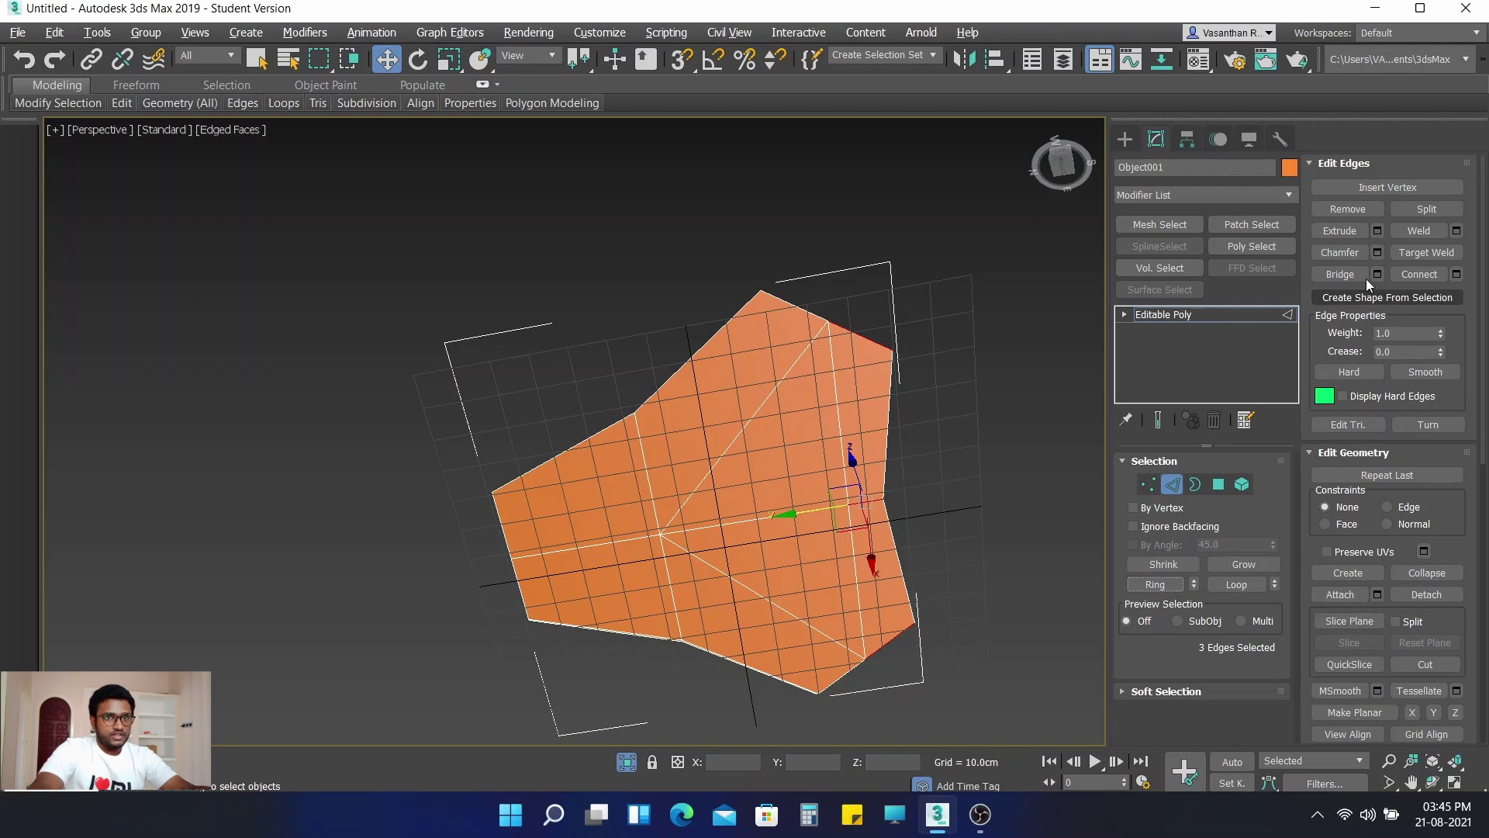
pyautogui.click(1457, 276)
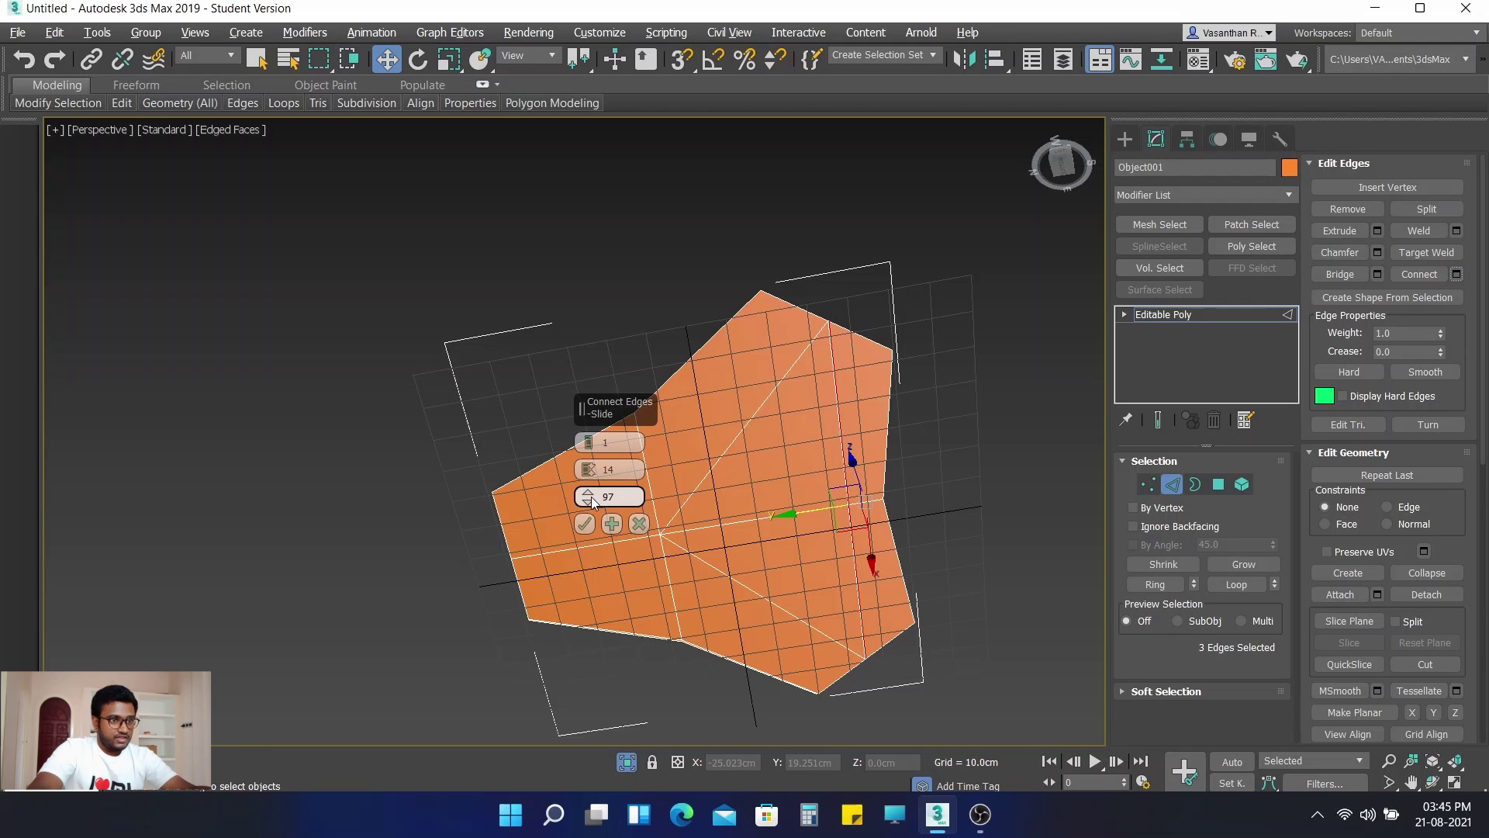
pyautogui.moveTo(591, 503); pyautogui.dragTo(670, 240)
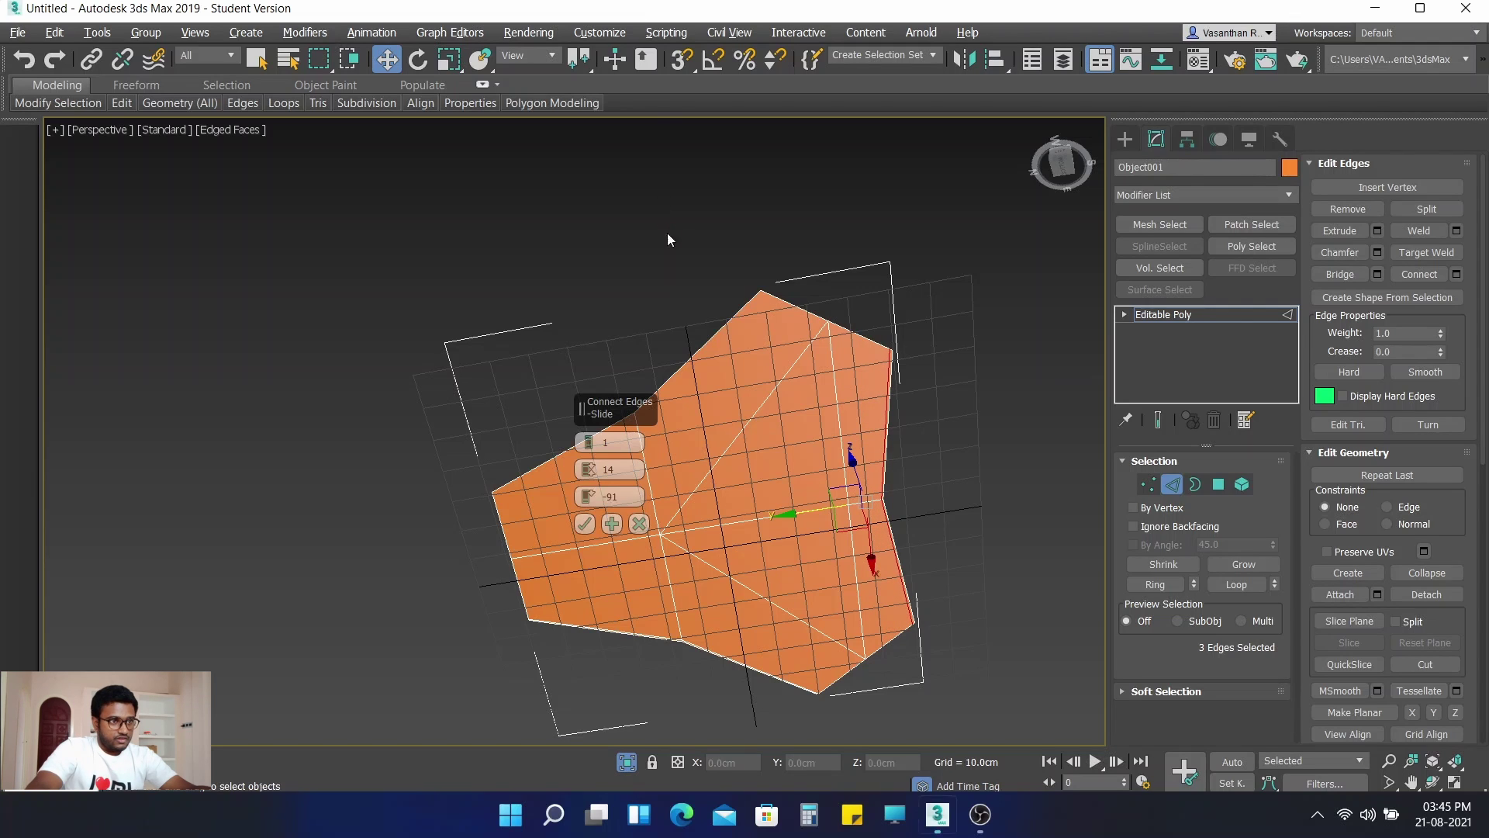
pyautogui.click(584, 524)
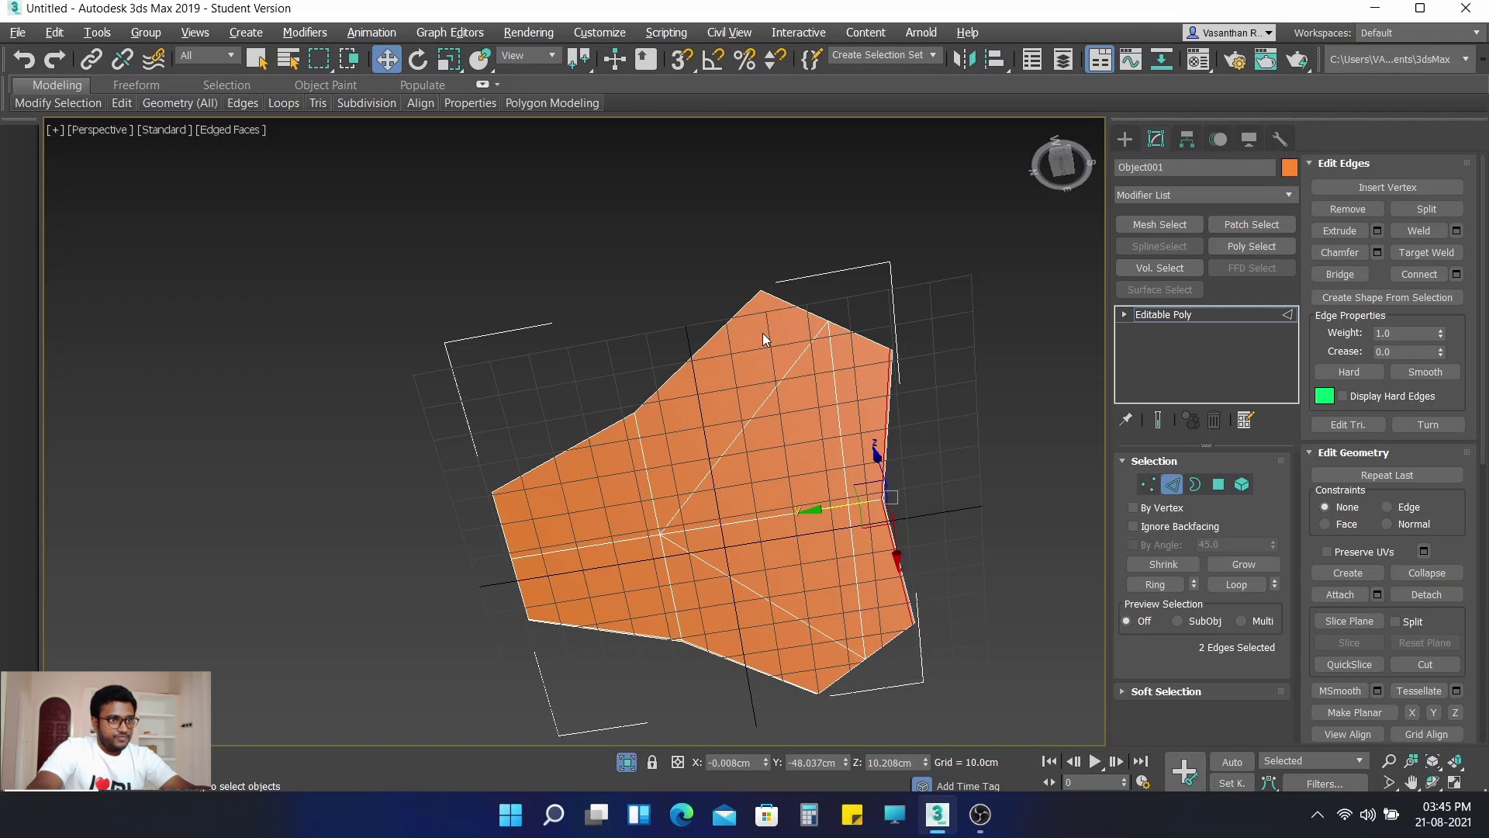
# Step: Ring-select the edges across the base panel's third side and connect them with 1 segment, pinch 14, sliding the new edge close to the border
pyautogui.click(783, 302)
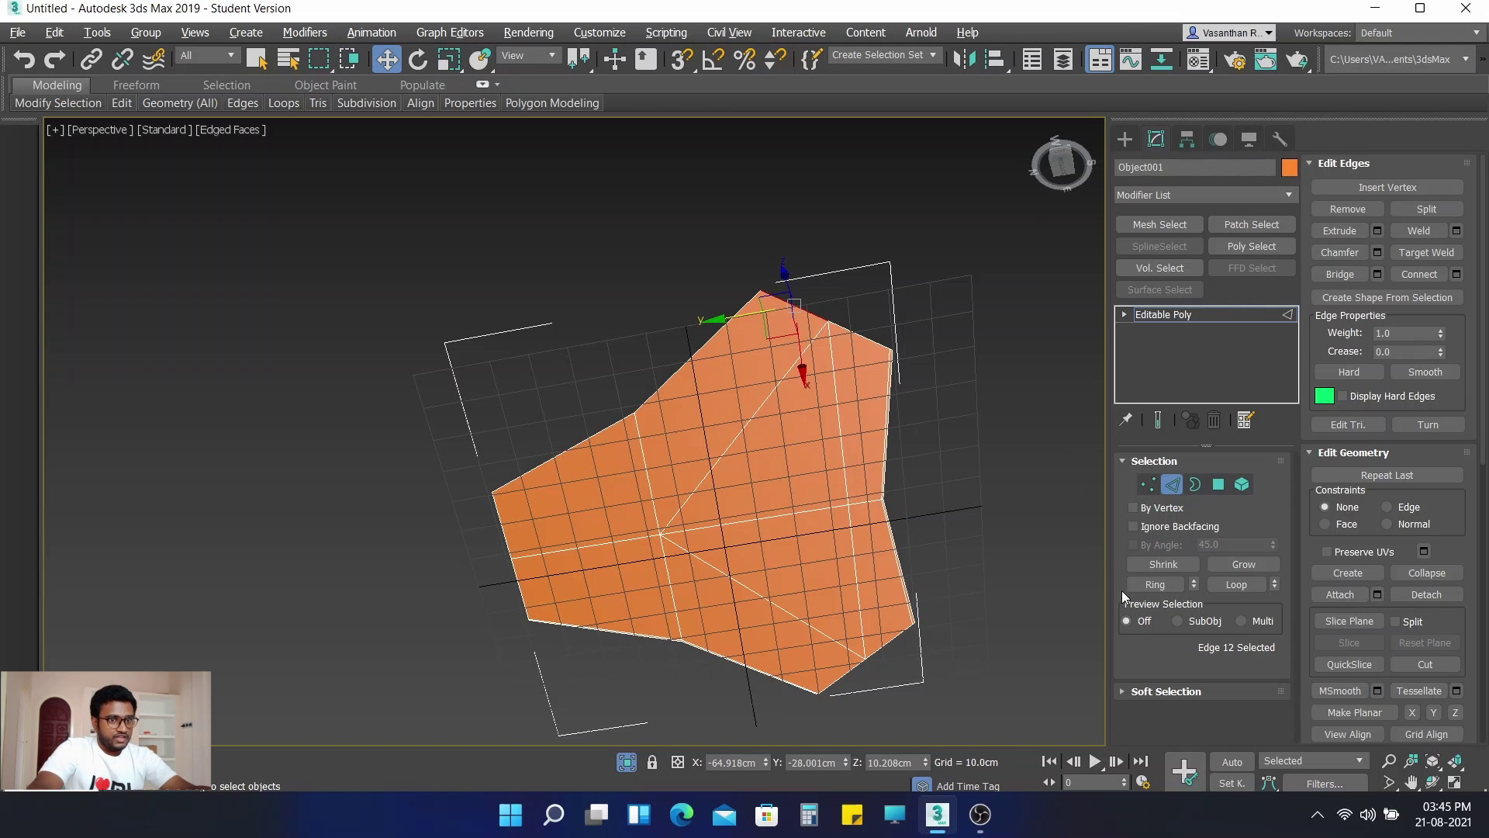
pyautogui.click(1149, 587)
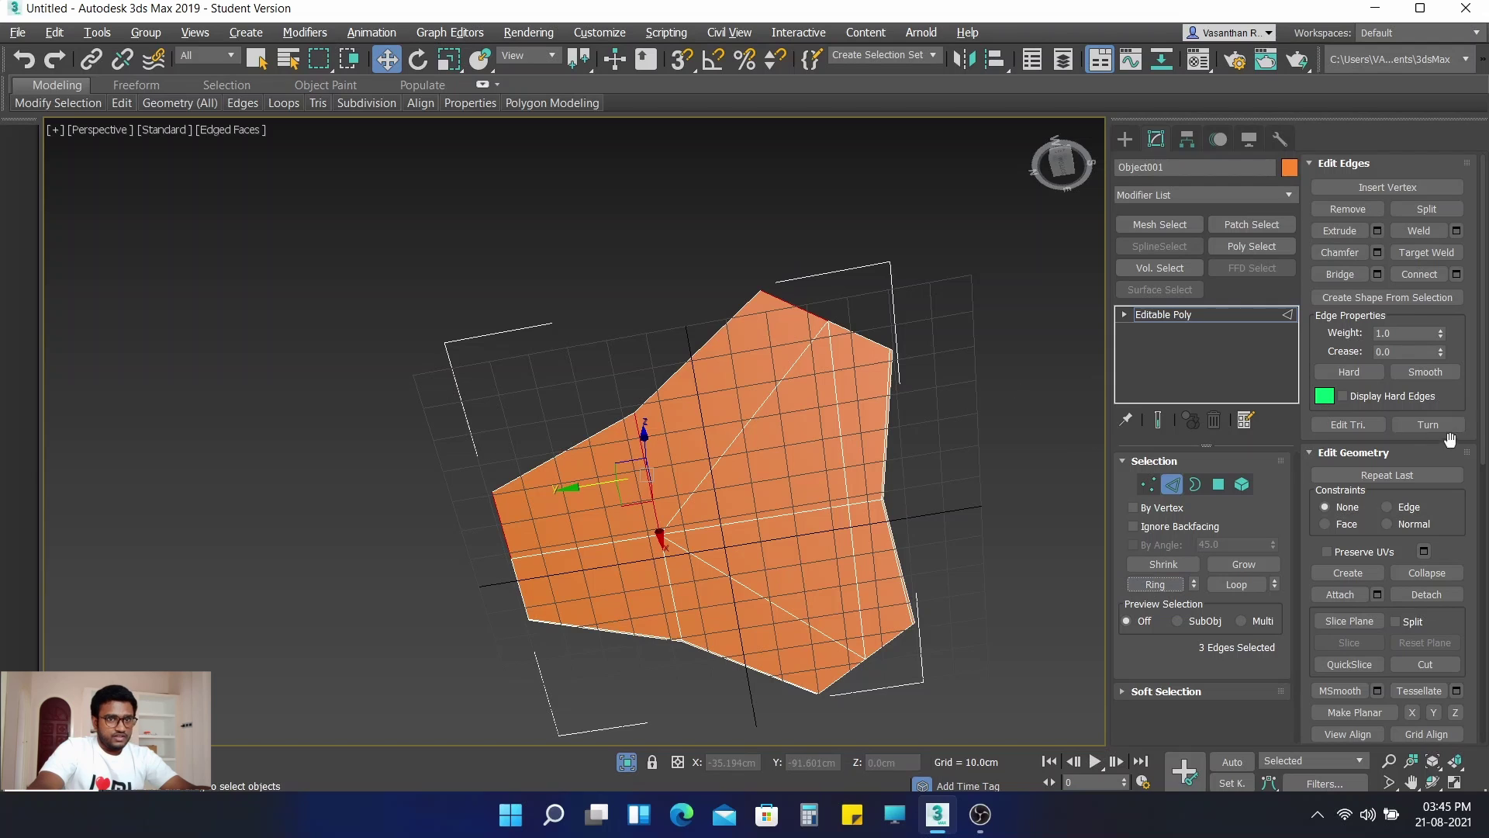
pyautogui.click(1457, 276)
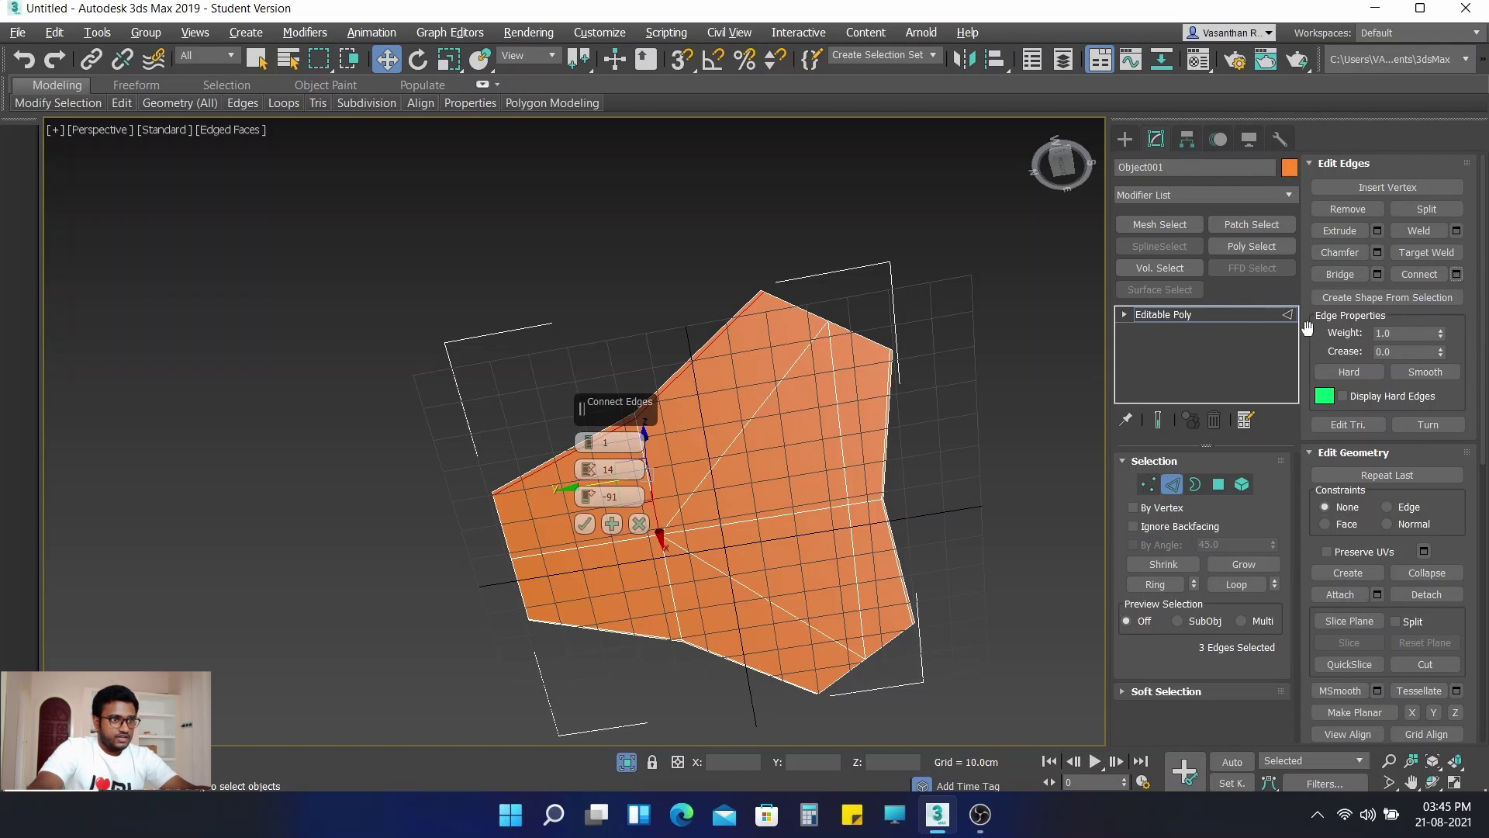
pyautogui.scroll(4, 721, 333)
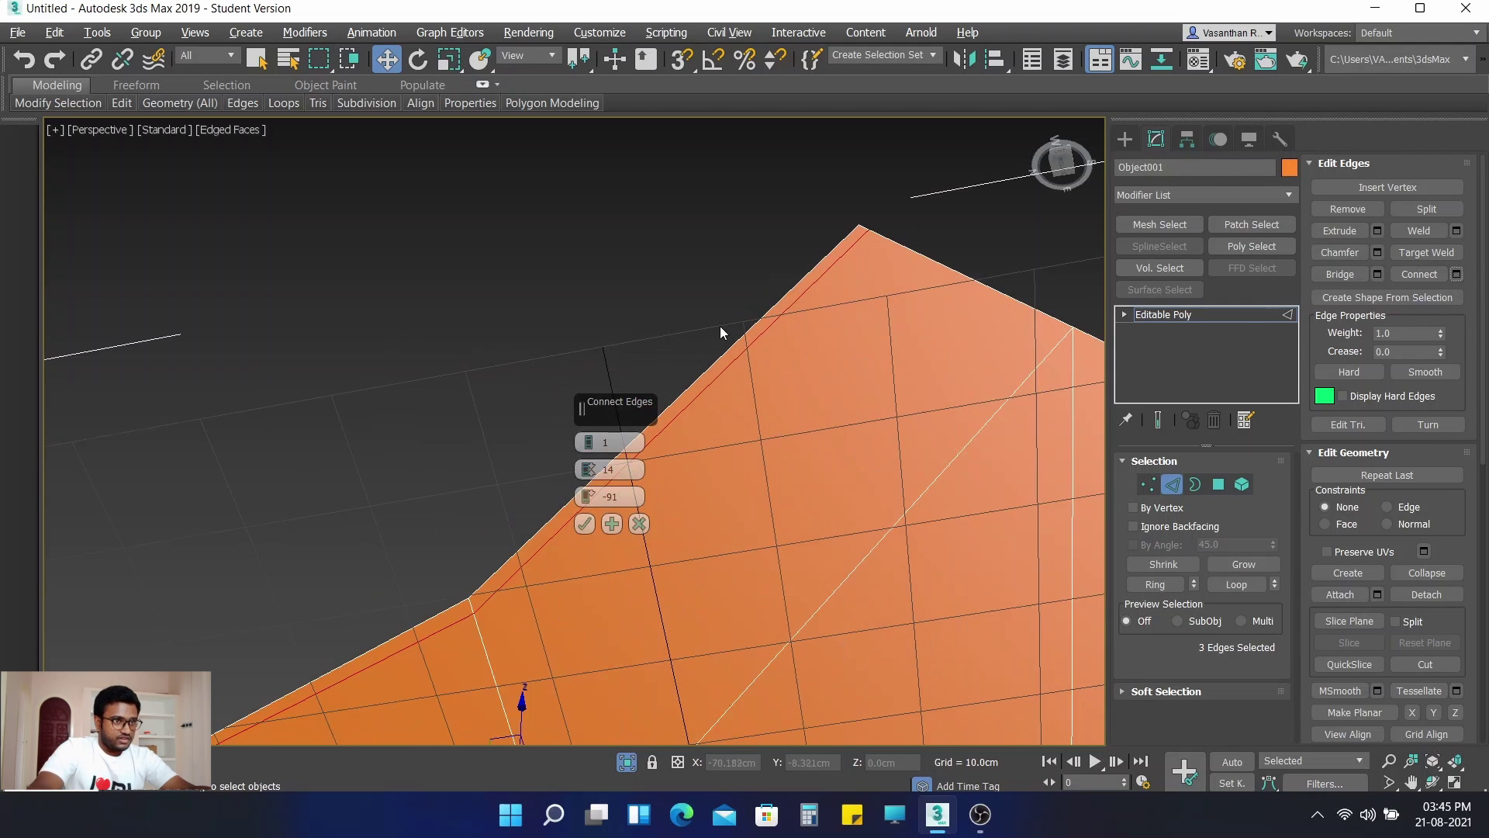
pyautogui.moveTo(589, 498); pyautogui.dragTo(589, 525)
pyautogui.click(589, 525)
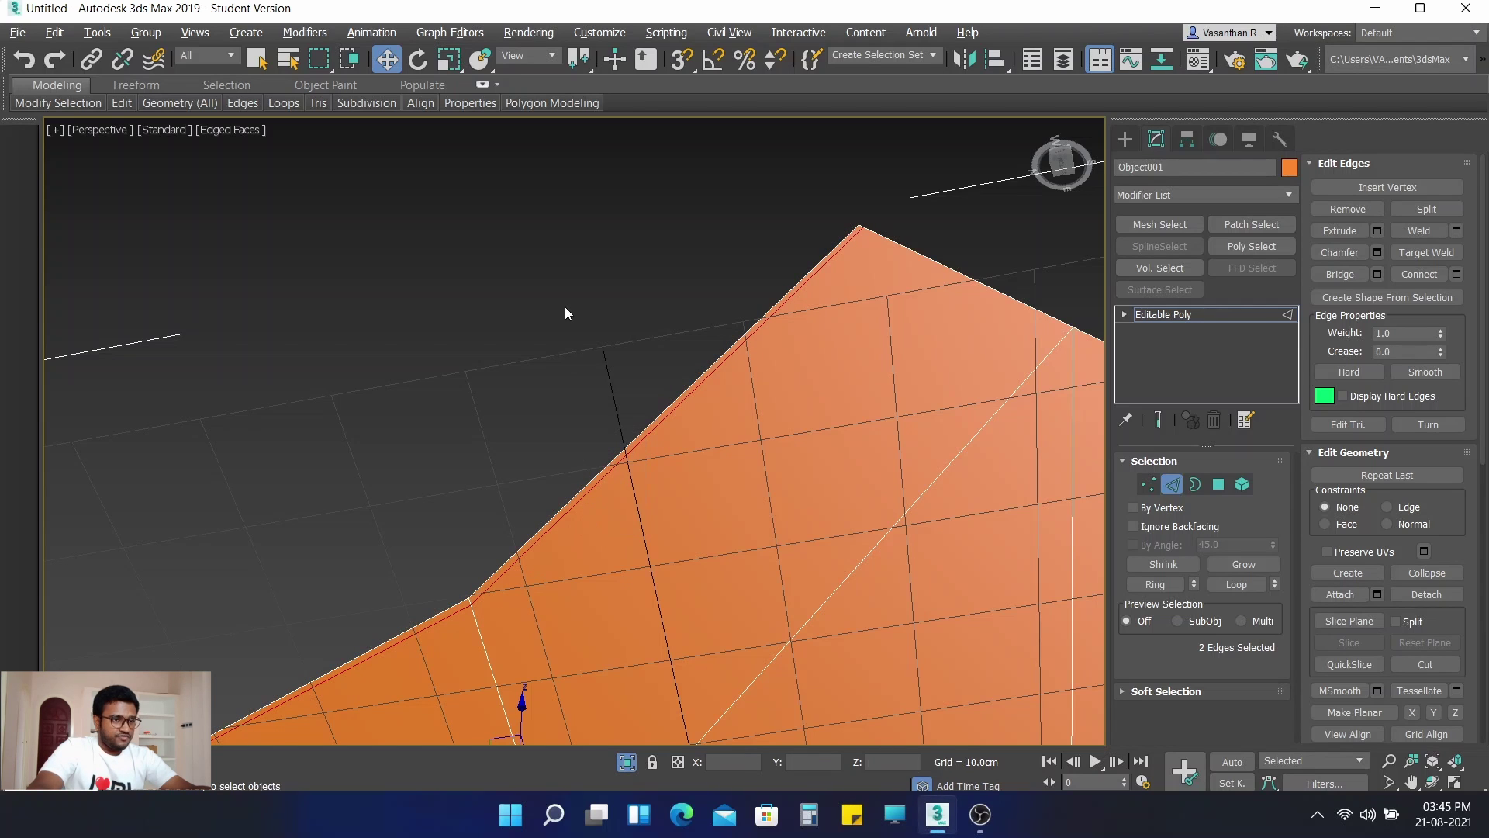
pyautogui.scroll(-4, 566, 307)
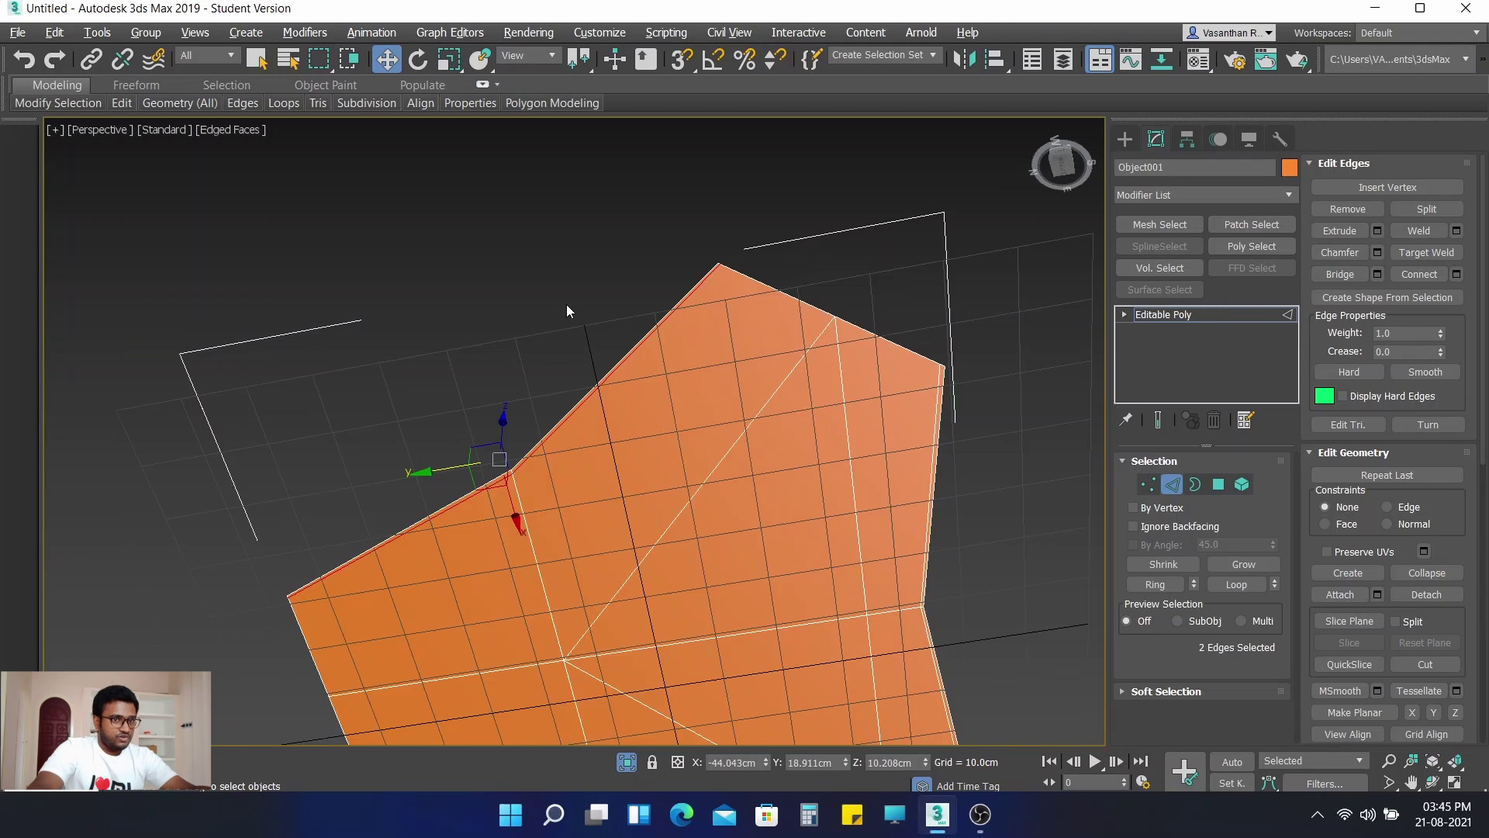
# Step: Leave edge editing on the base panel, end its isolation to bring back the whole table, and clear the selection
pyautogui.click(1171, 484)
pyautogui.keyDown('alt'); pyautogui.moveTo(747, 201); pyautogui.dragTo(725, 280, button='middle'); pyautogui.keyUp('alt')
pyautogui.scroll(-3, 742, 307)
pyautogui.scroll(3, 740, 314)
pyautogui.scroll(-5, 733, 287)
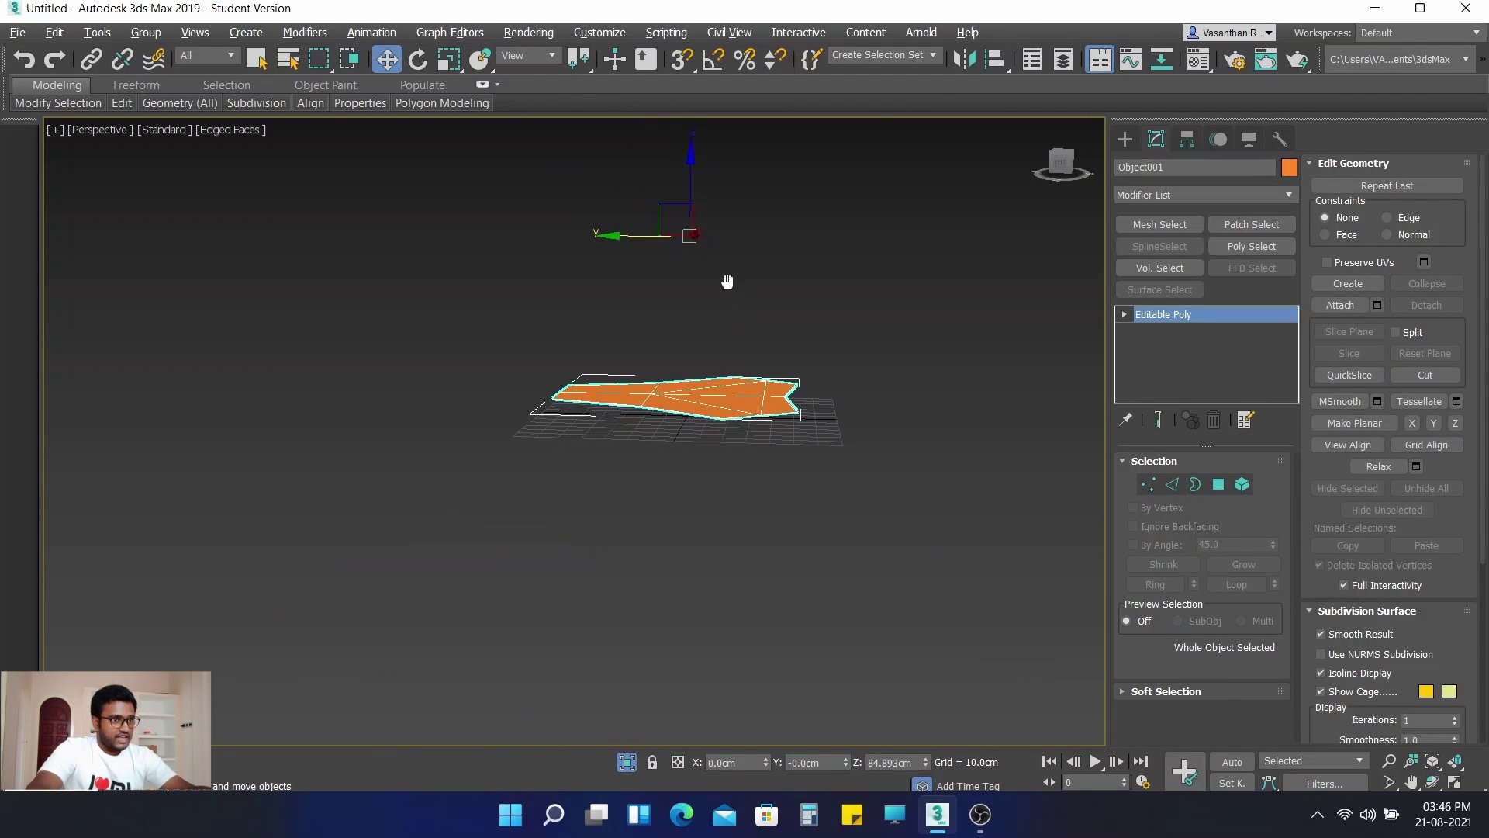
pyautogui.scroll(4, 725, 280)
pyautogui.click(629, 760)
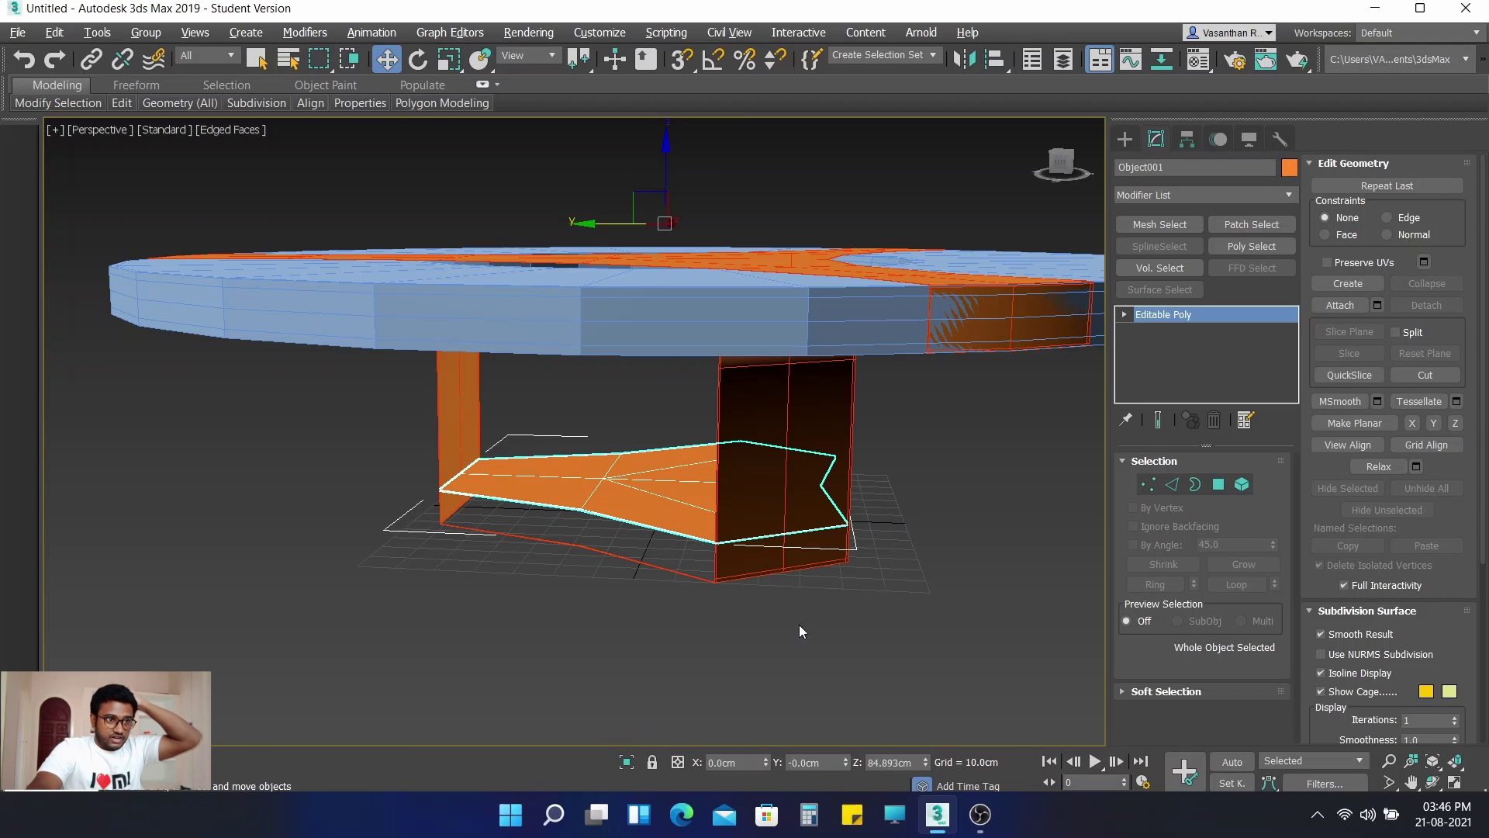
pyautogui.click(922, 547)
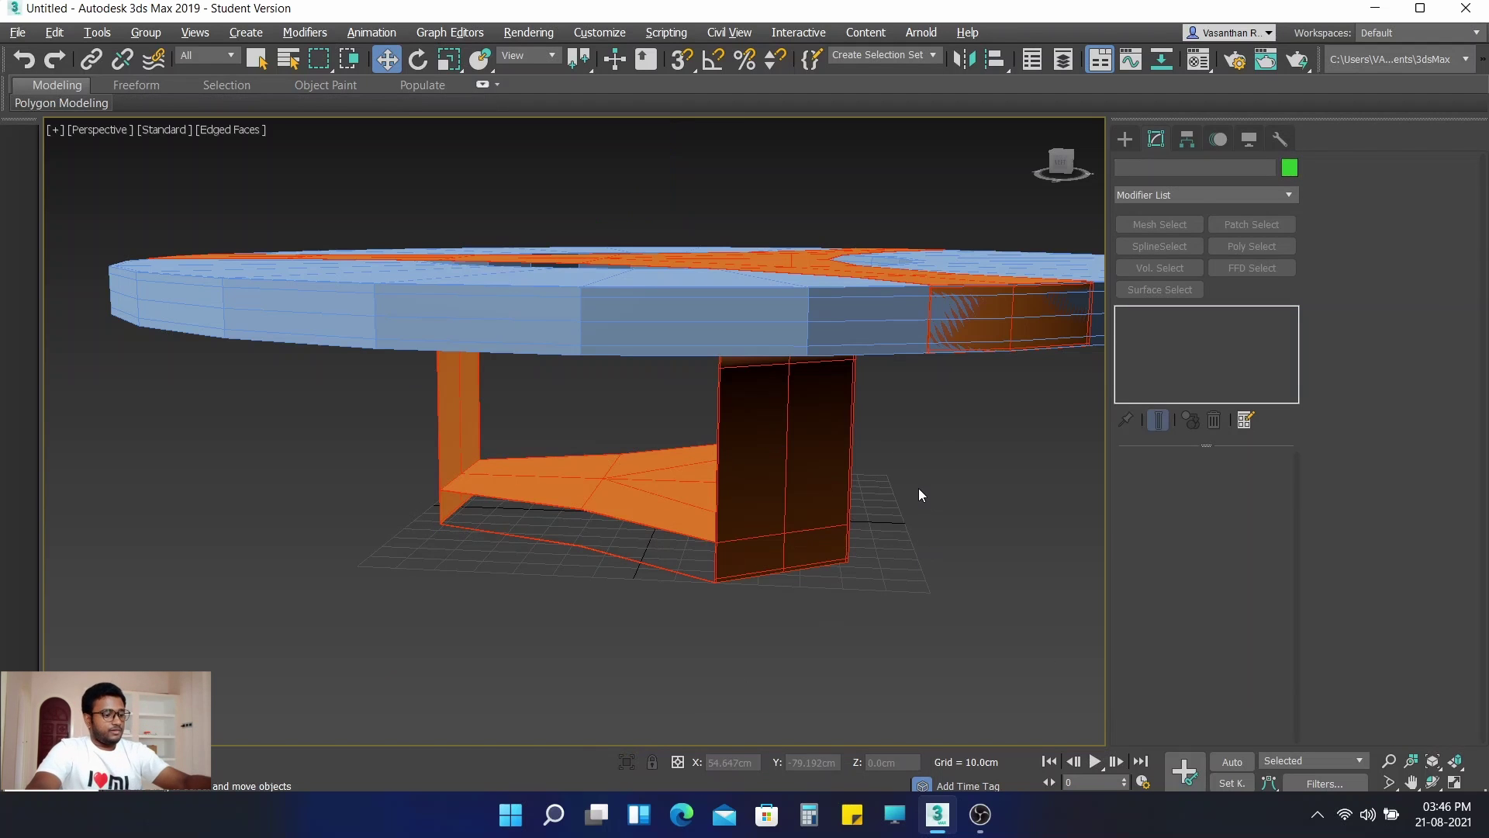
# Step: Select the three-armed inlay and leg frame and add a Shell modifier above its Edit Poly modifier
pyautogui.keyDown('alt'); pyautogui.moveTo(907, 490); pyautogui.dragTo(827, 581, button='middle'); pyautogui.keyUp('alt')
pyautogui.scroll(-2, 828, 542)
pyautogui.scroll(-3, 798, 532)
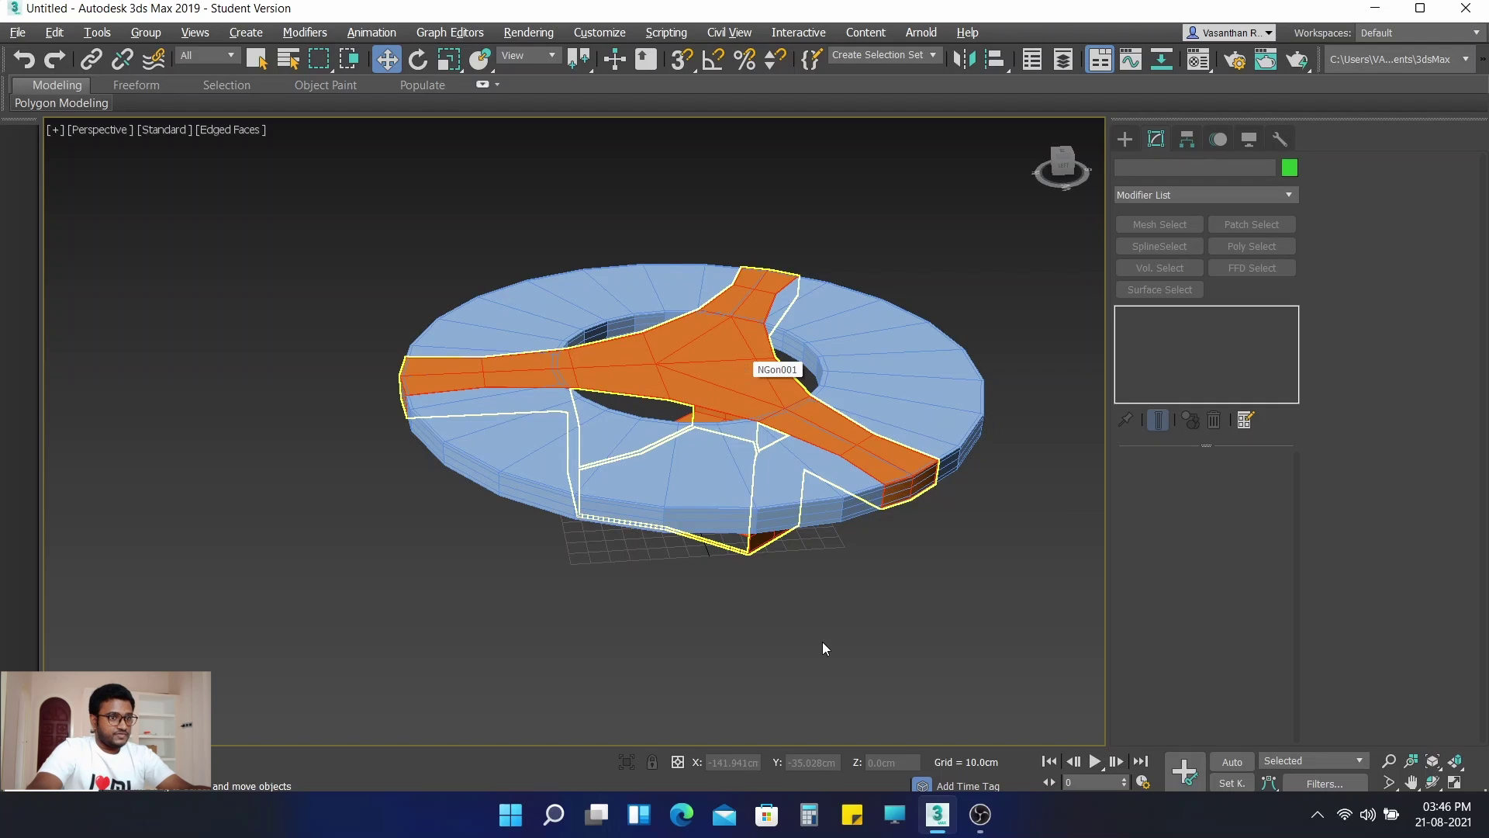
pyautogui.click(749, 398)
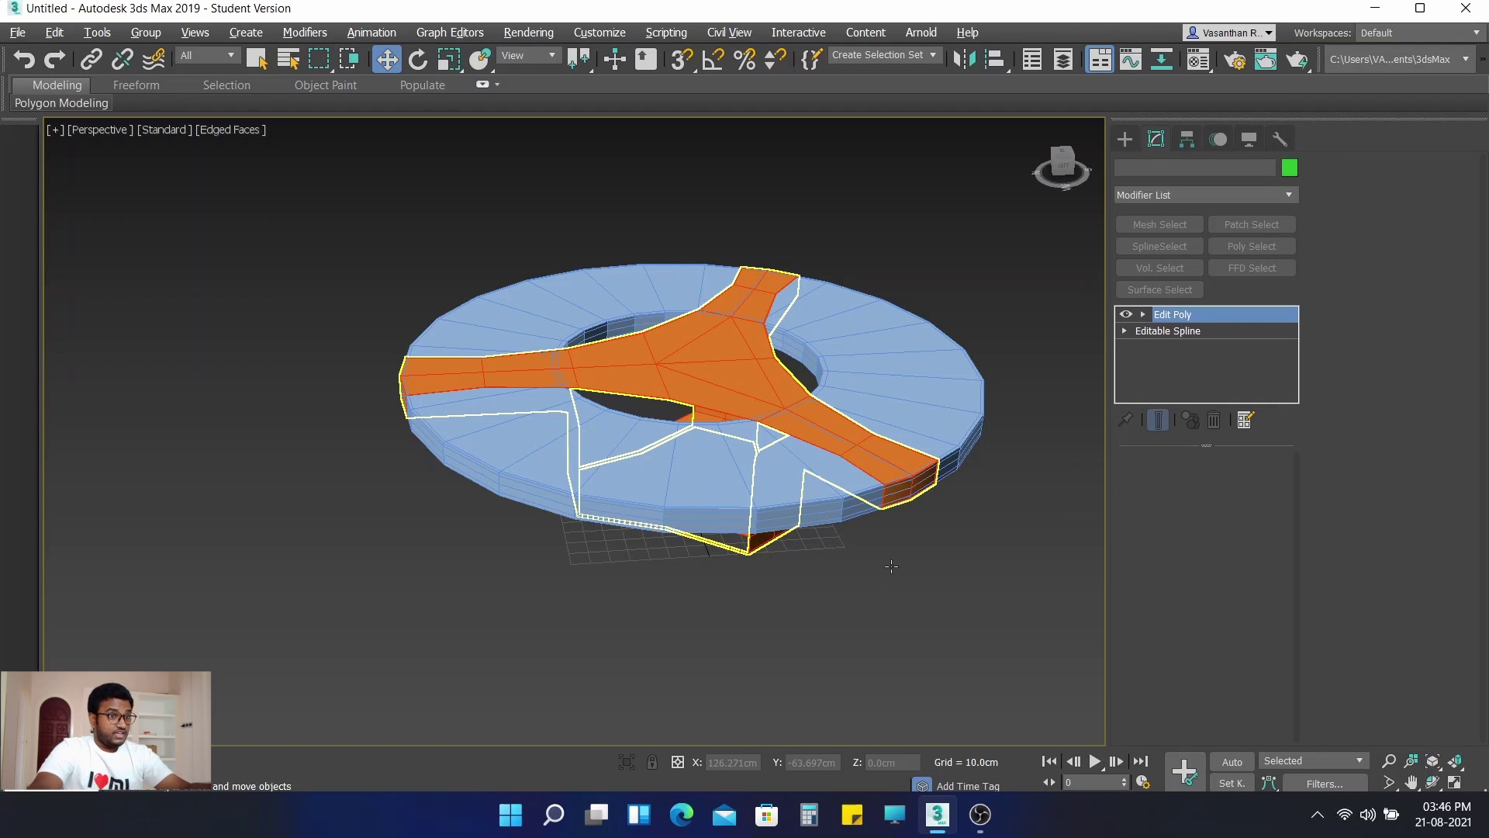
pyautogui.click(865, 500)
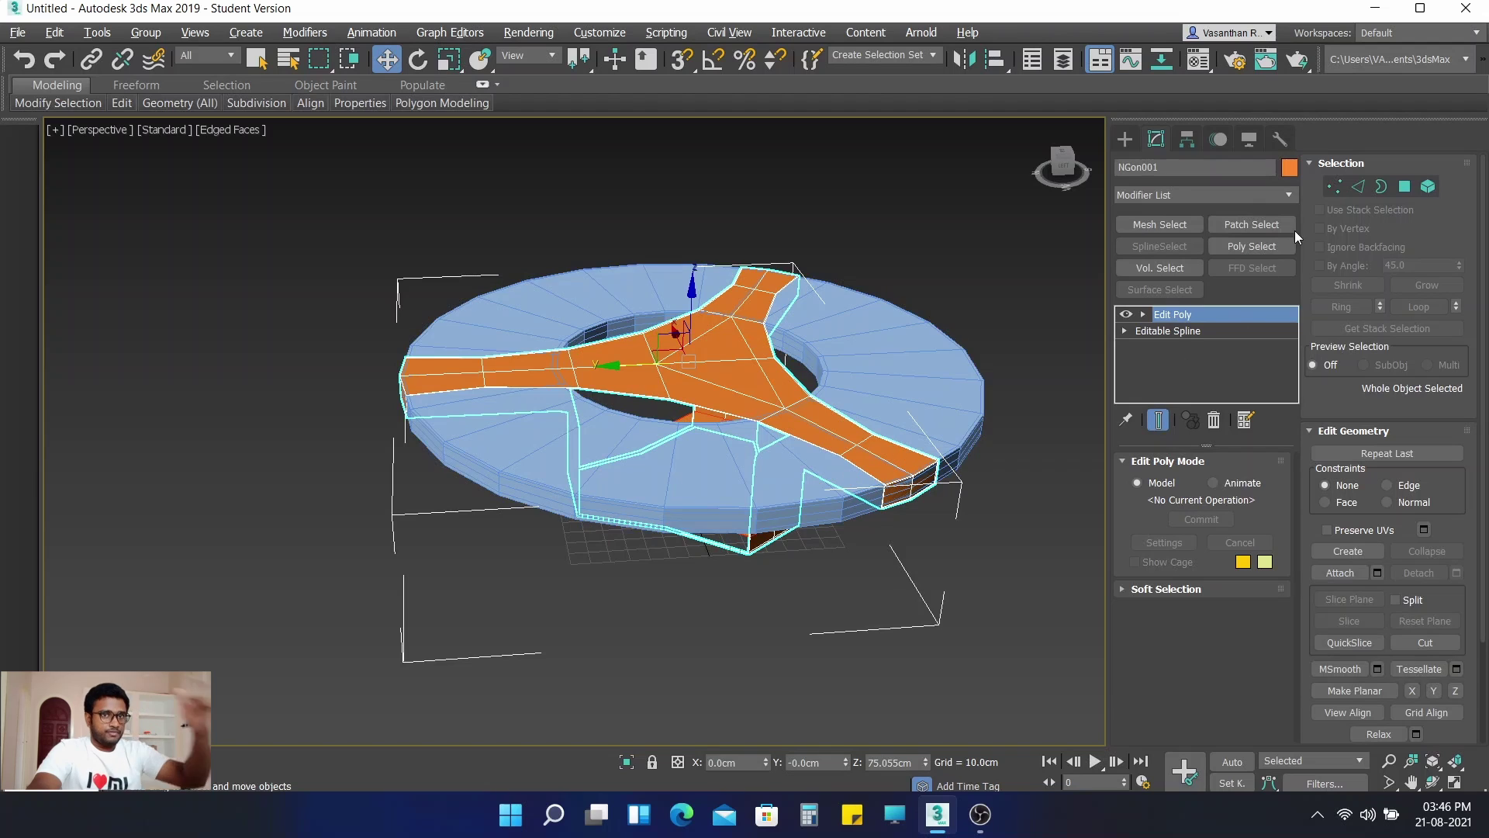
pyautogui.click(1231, 198)
pyautogui.moveTo(1292, 281); pyautogui.dragTo(1295, 519)
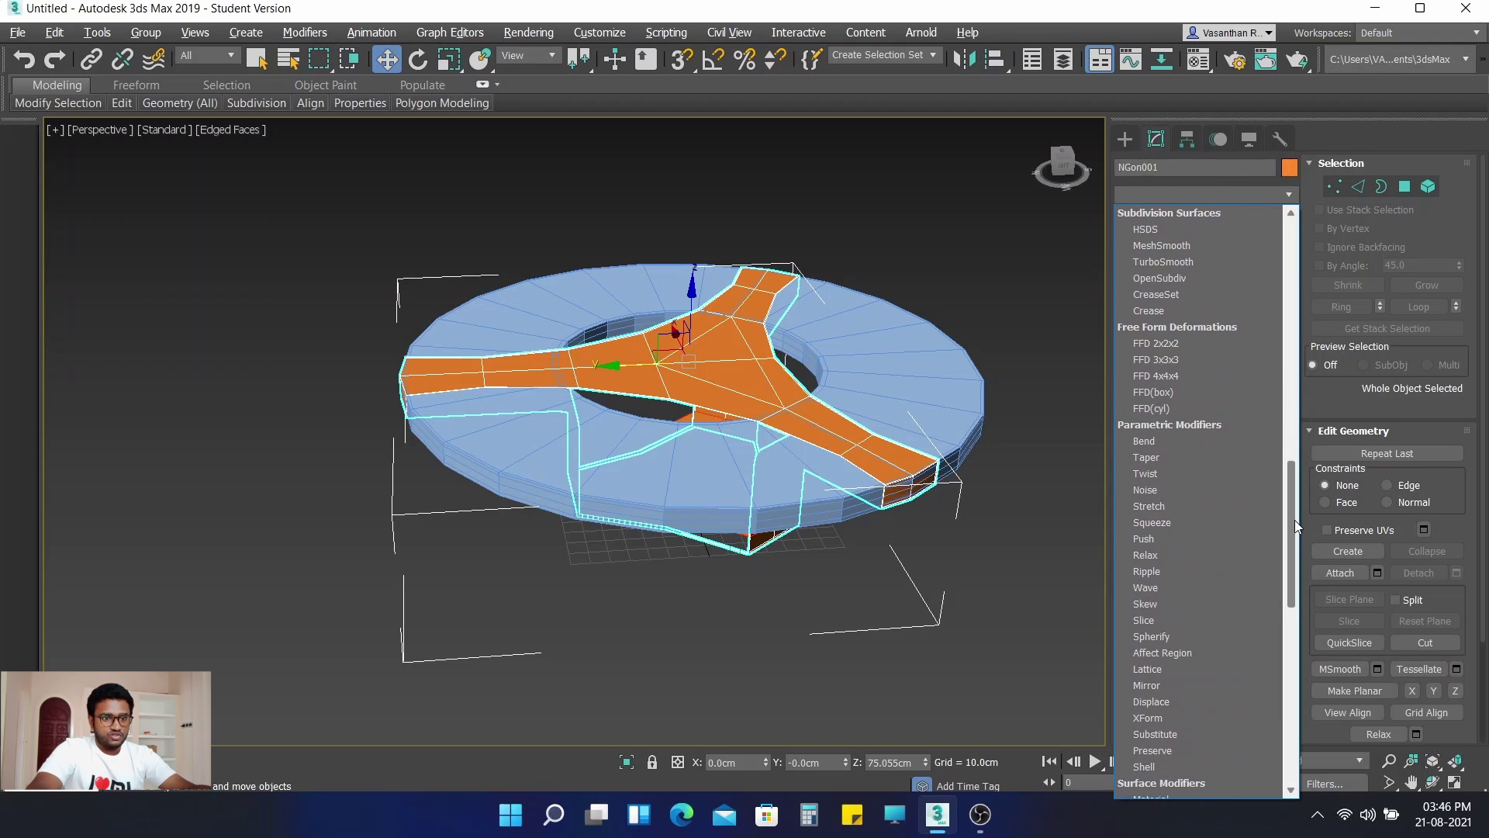
pyautogui.click(1204, 766)
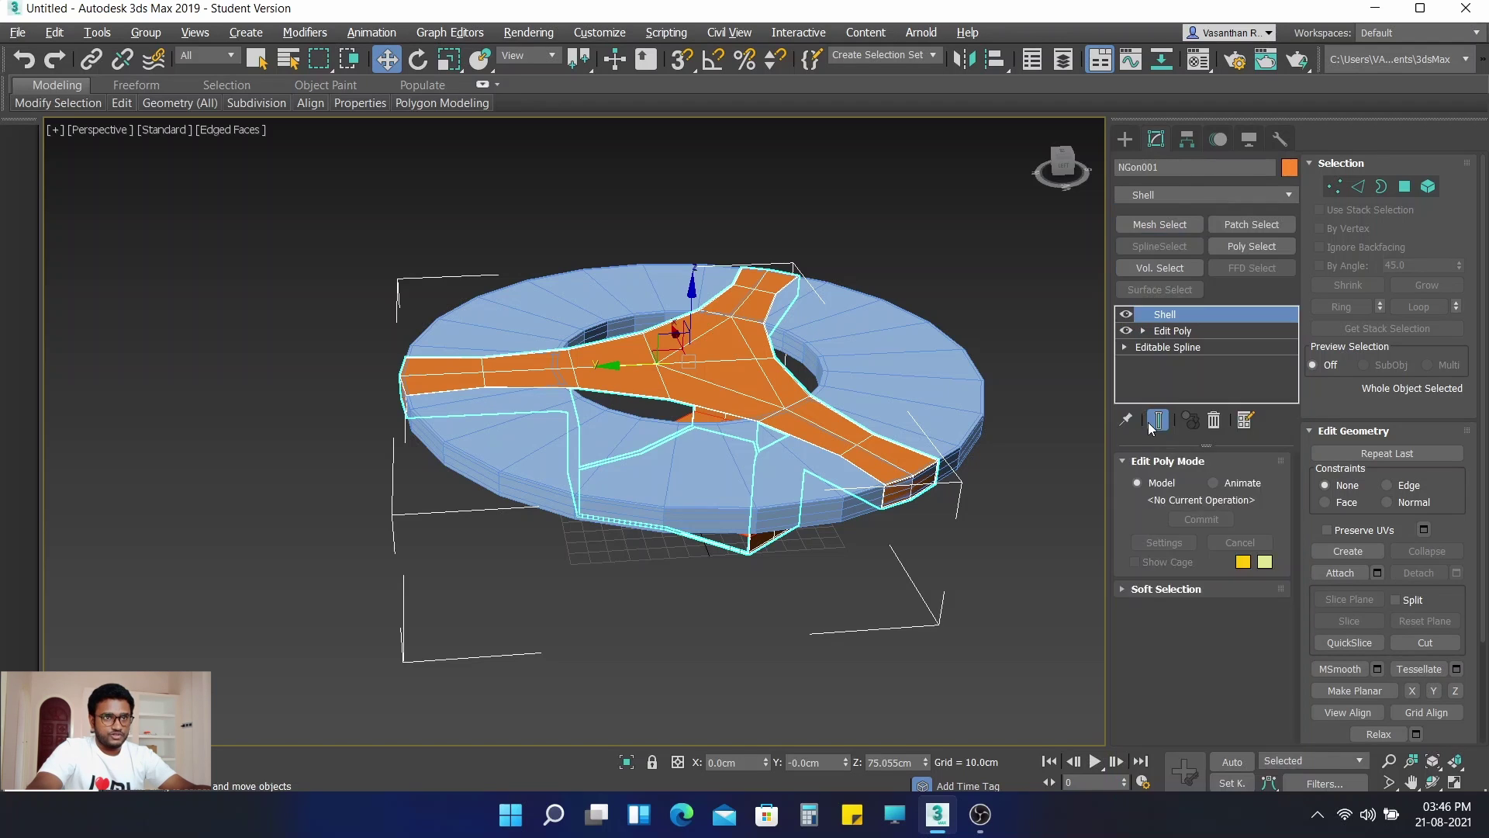
# Step: Set the frame's Shell modifier to an inner amount of 1 cm and 3 segments
pyautogui.click(1254, 486)
pyautogui.write('1')
pyautogui.press('Return')
pyautogui.click(1233, 535)
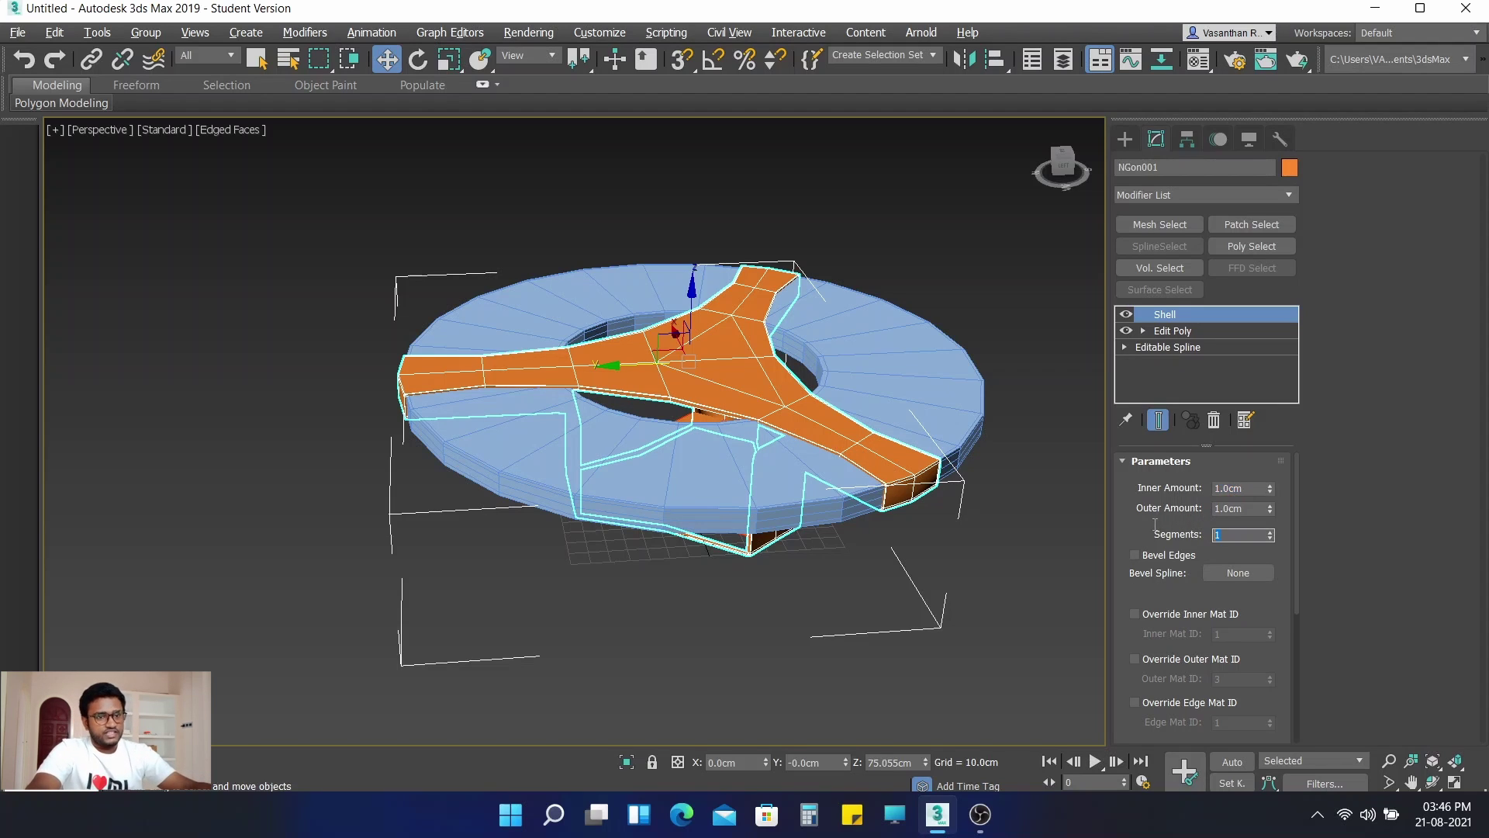
pyautogui.write('3')
pyautogui.press('Return')
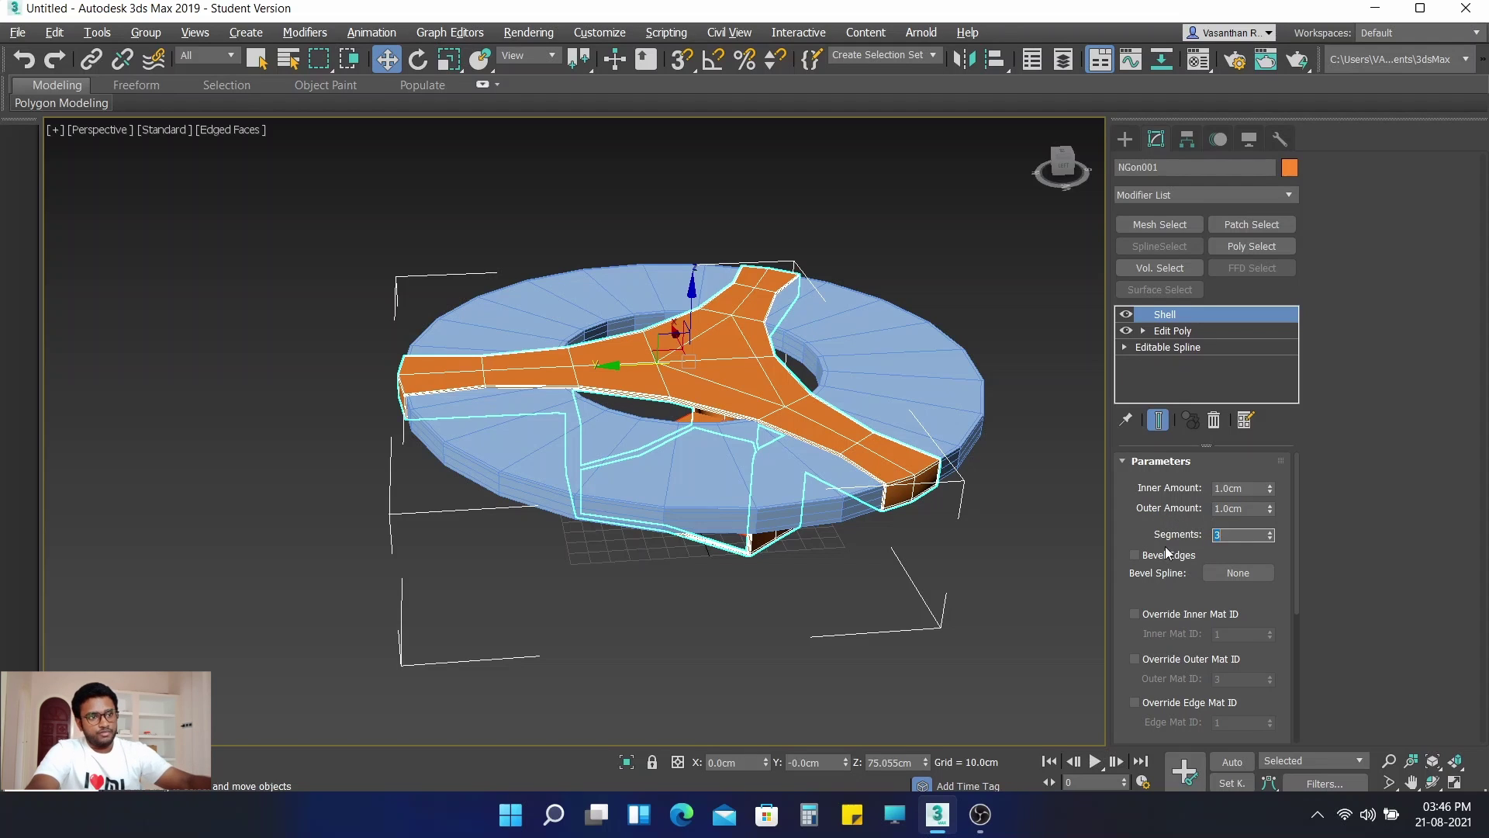
# Step: Examine the thickened frame and the base panel from the side and from below
pyautogui.click(1073, 575)
pyautogui.keyDown('alt'); pyautogui.moveTo(949, 564); pyautogui.dragTo(780, 518, button='middle'); pyautogui.keyUp('alt')
pyautogui.click(677, 526)
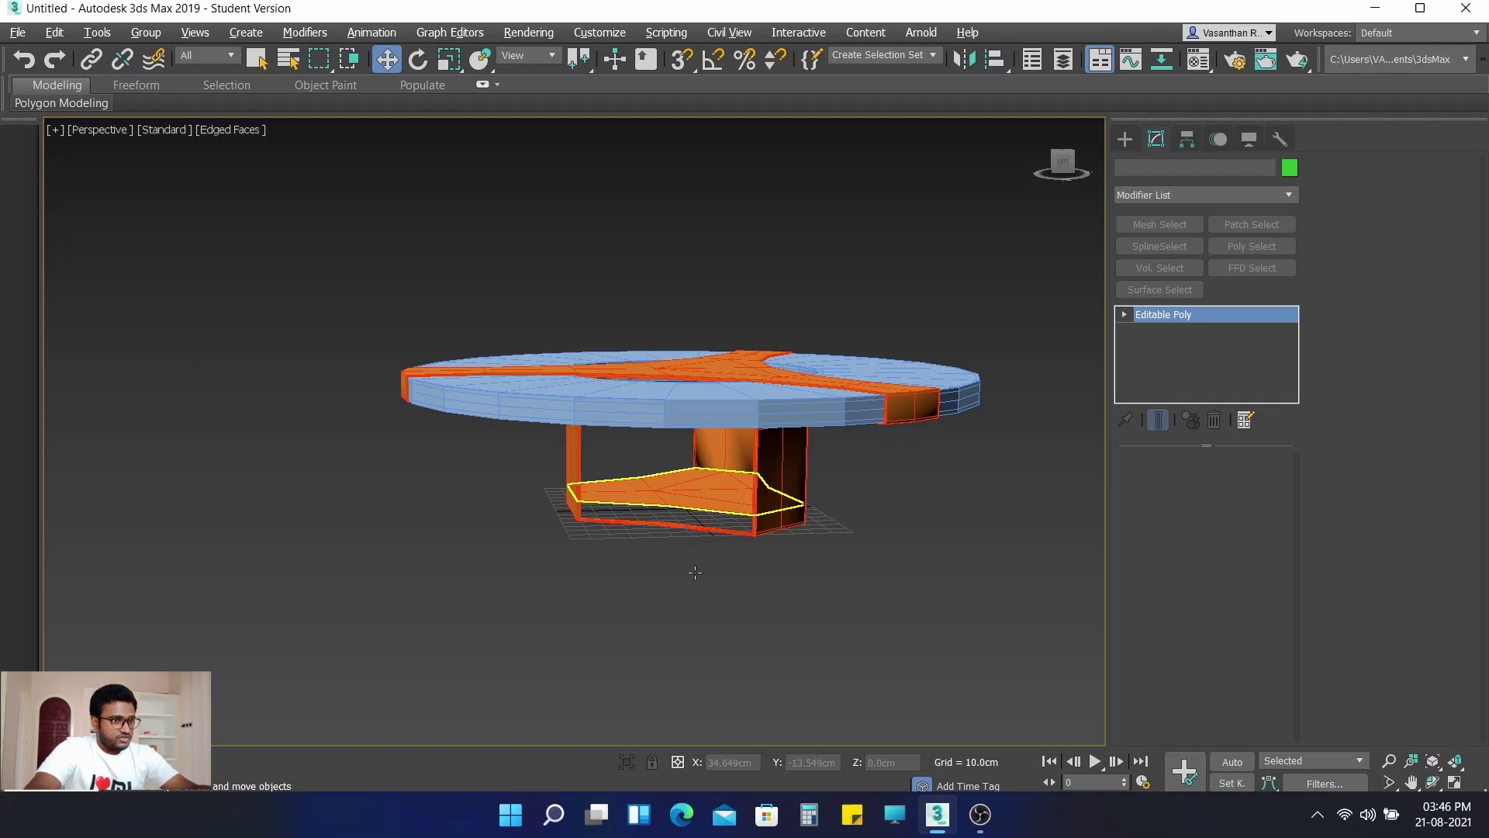
pyautogui.keyDown('alt'); pyautogui.moveTo(751, 559); pyautogui.dragTo(776, 477, button='middle'); pyautogui.keyUp('alt')
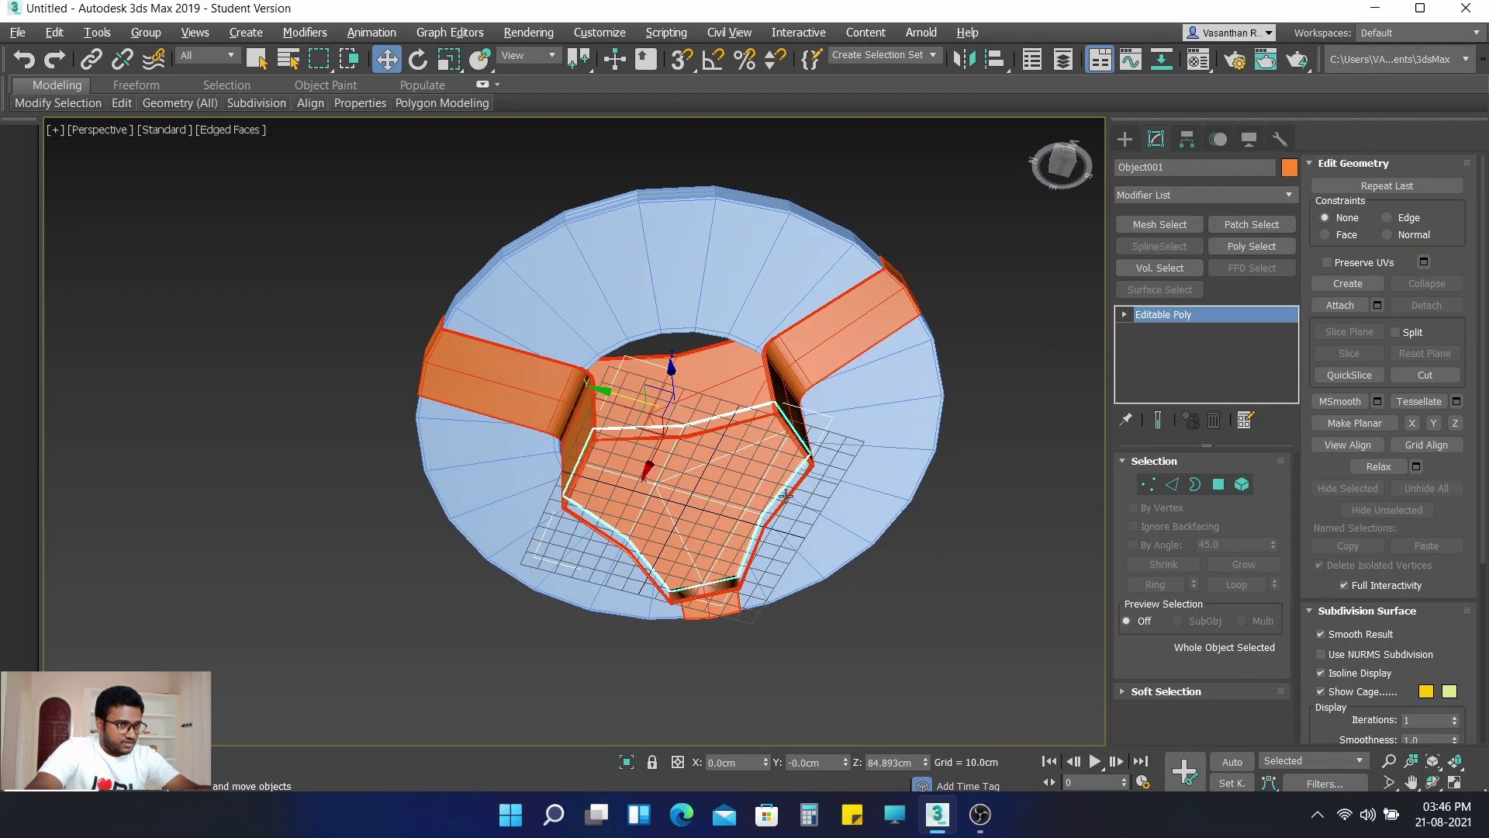
pyautogui.click(947, 577)
pyautogui.keyDown('alt'); pyautogui.moveTo(958, 584); pyautogui.dragTo(706, 527, button='middle'); pyautogui.keyUp('alt')
pyautogui.scroll(1, 966, 648)
pyautogui.moveTo(482, 318); pyautogui.dragTo(659, 590, button='middle')
pyautogui.keyDown('alt'); pyautogui.moveTo(593, 528); pyautogui.dragTo(579, 491, button='middle'); pyautogui.keyUp('alt')
pyautogui.keyDown('alt'); pyautogui.moveTo(608, 567); pyautogui.dragTo(614, 599, button='middle'); pyautogui.keyUp('alt')
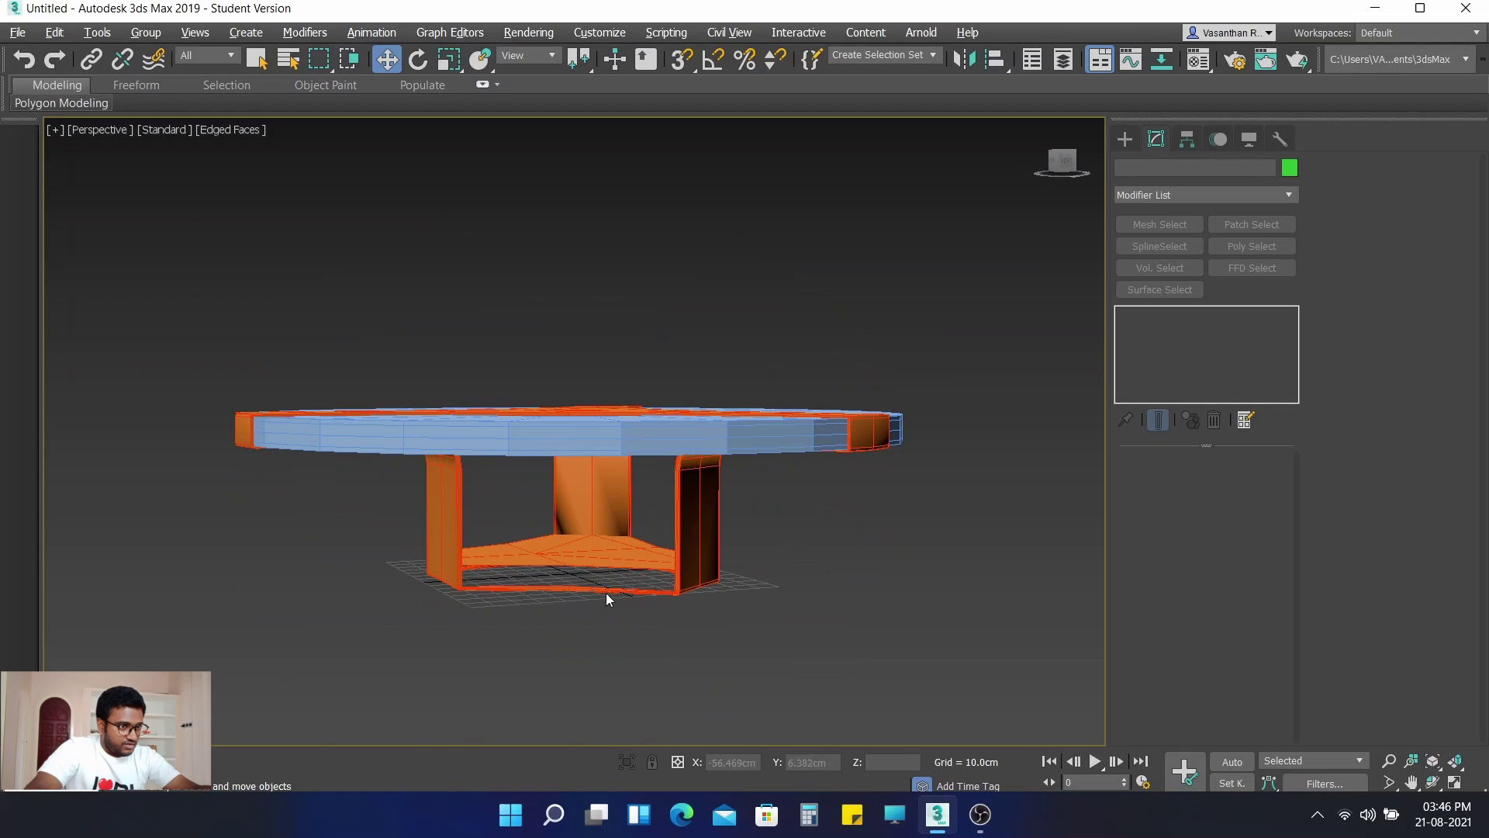
pyautogui.click(608, 594)
pyautogui.click(827, 619)
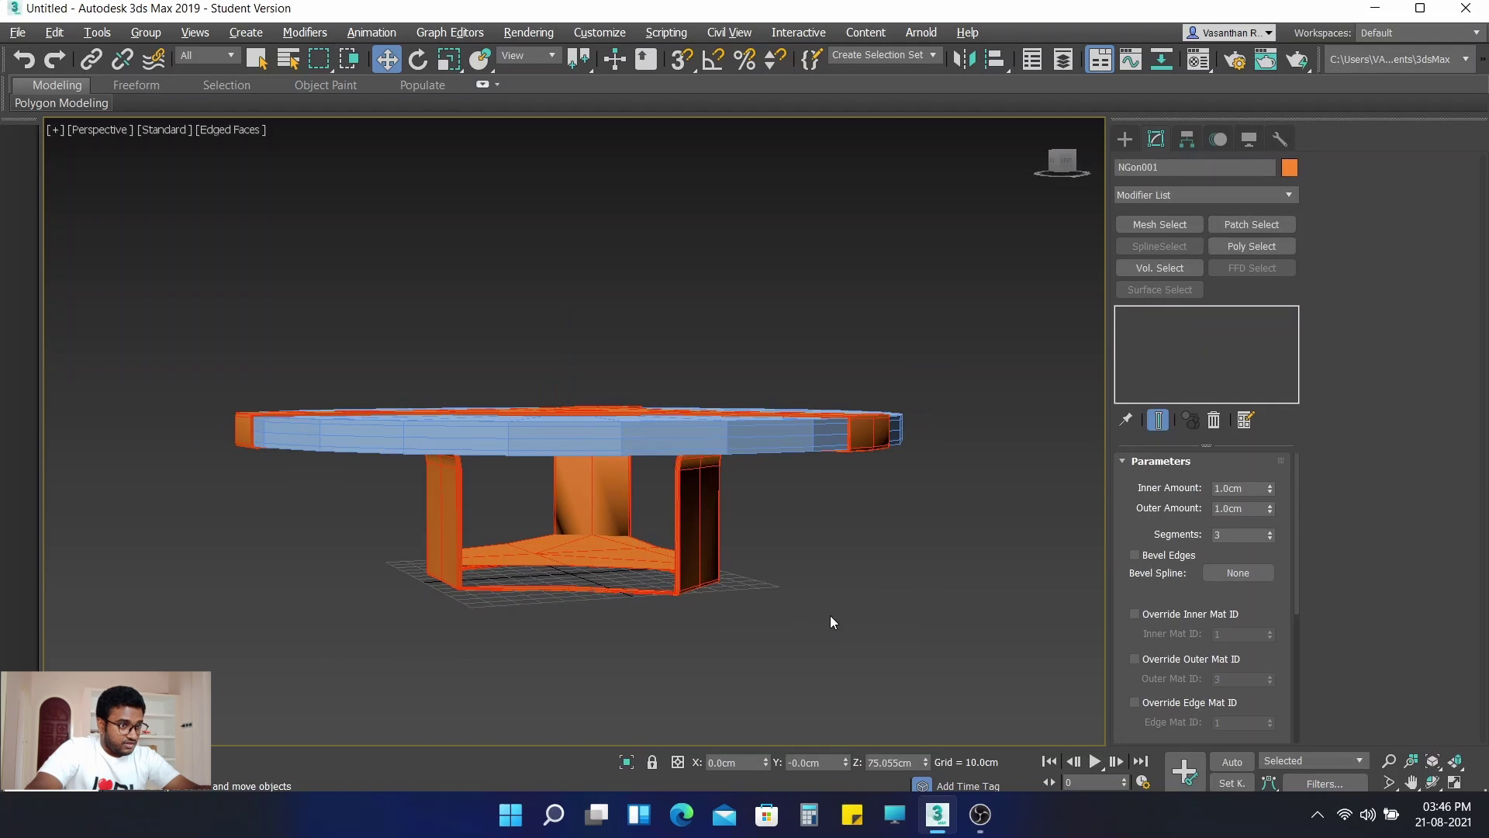
# Step: Apply a Shell modifier to the base panel with 1 cm inner and outer amounts and 3 segments
pyautogui.click(599, 548)
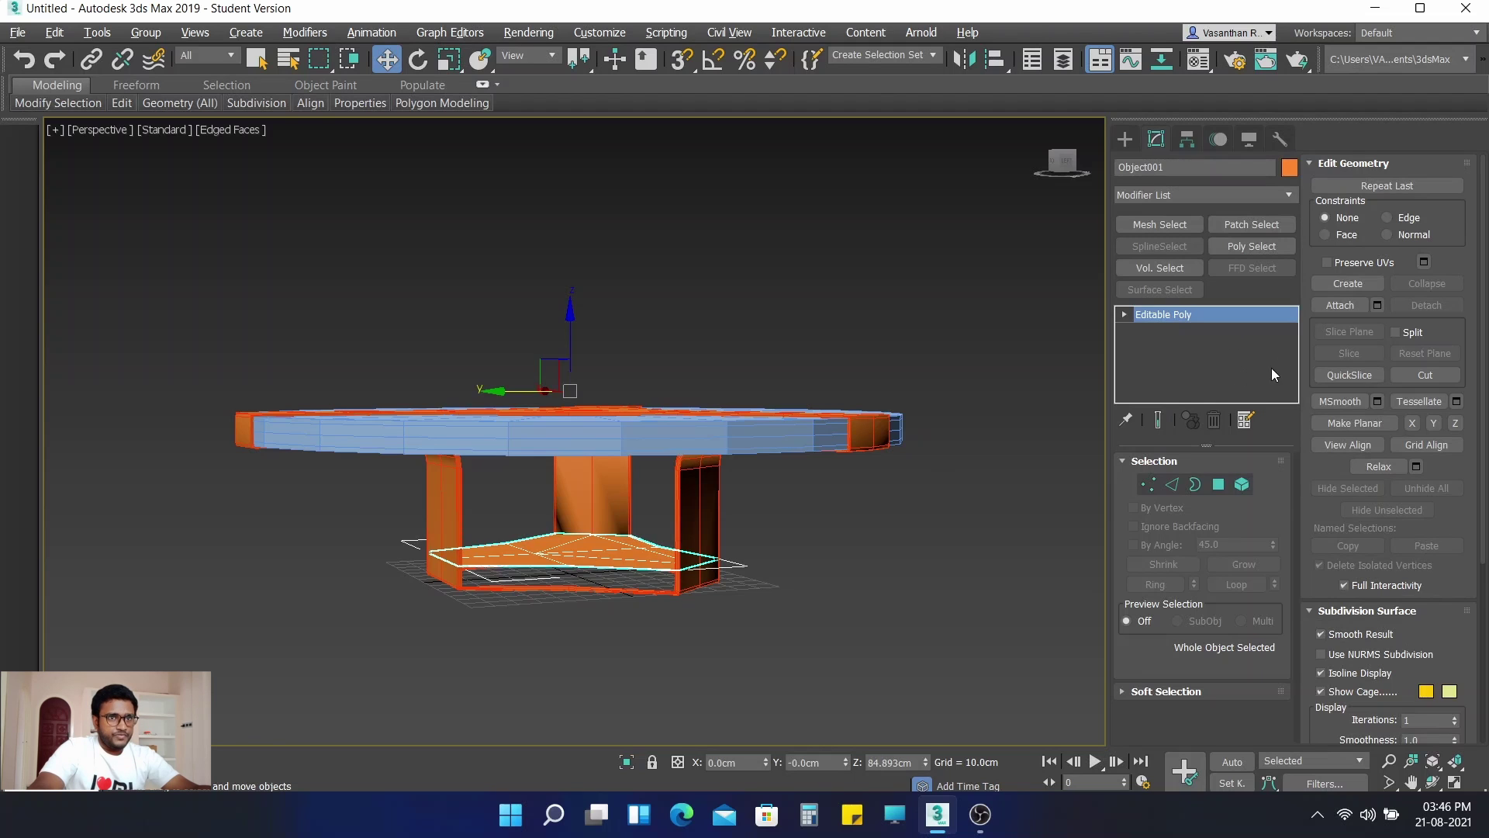
pyautogui.click(1244, 194)
pyautogui.moveTo(1294, 256); pyautogui.dragTo(1310, 540)
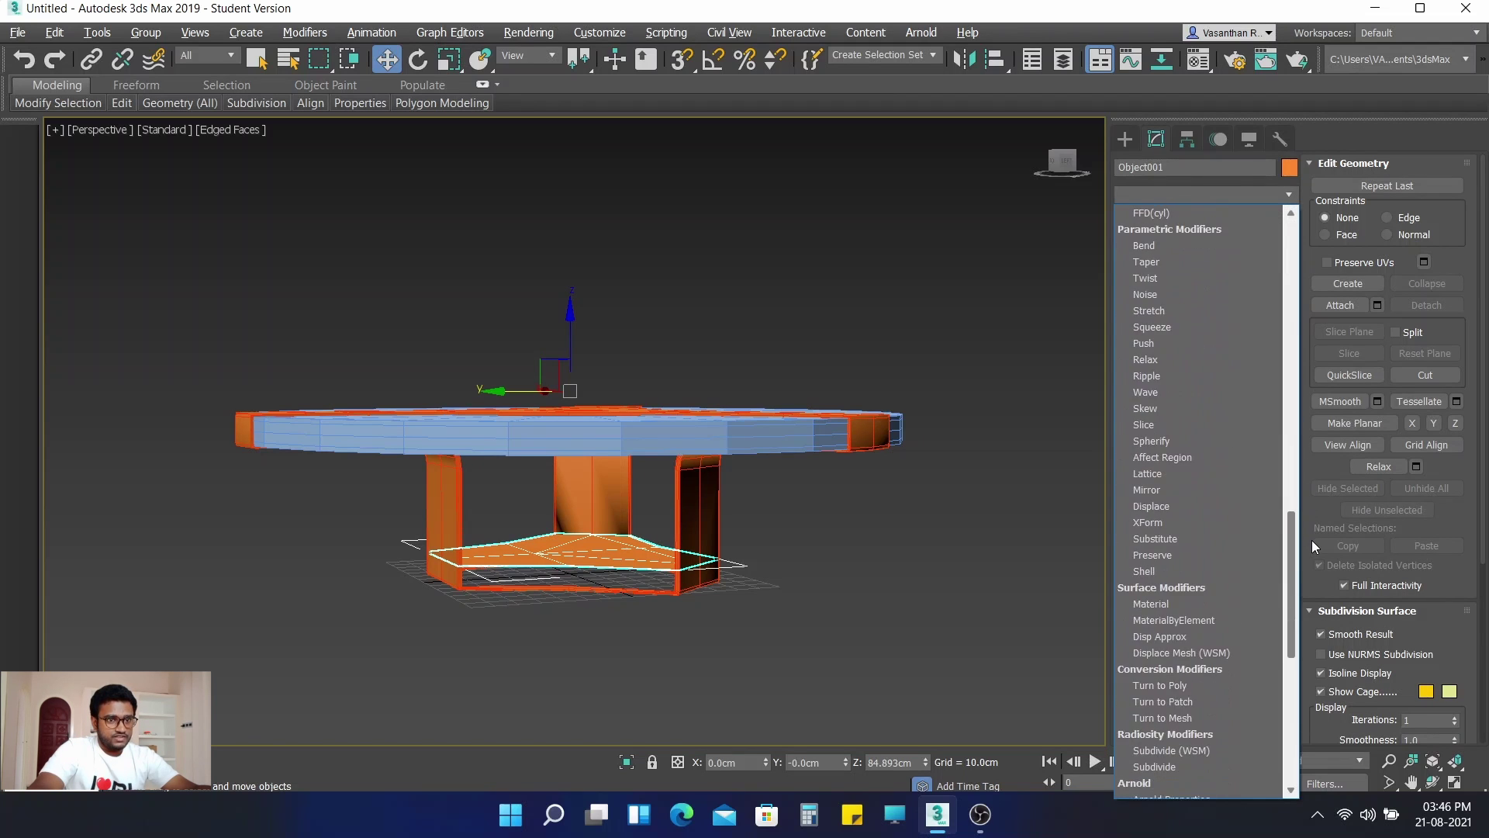
pyautogui.click(1145, 571)
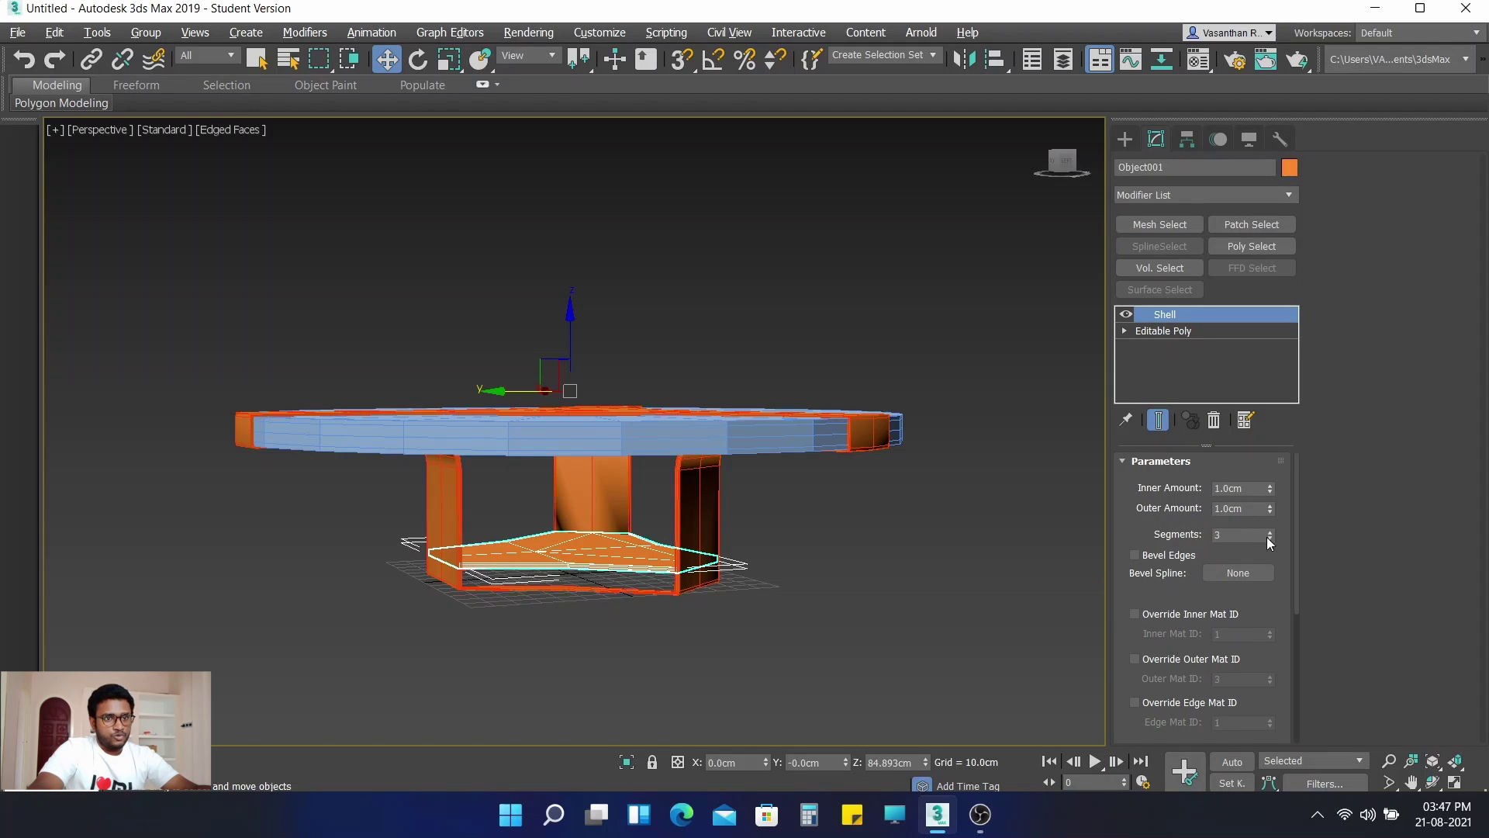
pyautogui.click(997, 518)
# Step: Select the leg frame with its thin bottom strip and return to its Edit Poly modifier at polygon level
pyautogui.keyDown('alt'); pyautogui.moveTo(957, 532); pyautogui.dragTo(766, 574, button='middle'); pyautogui.keyUp('alt')
pyautogui.scroll(5, 766, 574)
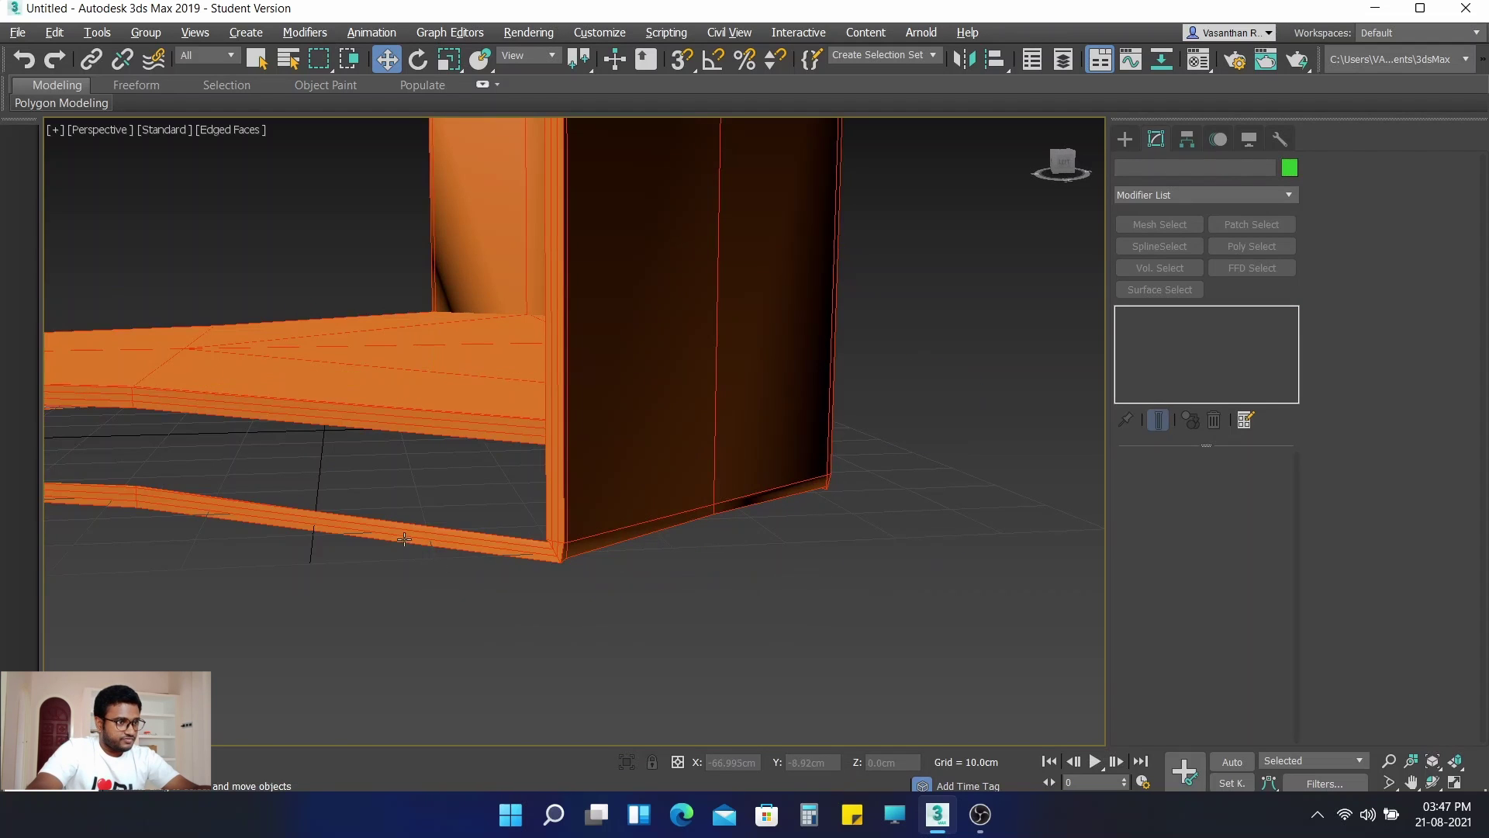
pyautogui.click(402, 532)
pyautogui.keyDown('alt'); pyautogui.moveTo(568, 616); pyautogui.dragTo(598, 539, button='middle'); pyautogui.keyUp('alt')
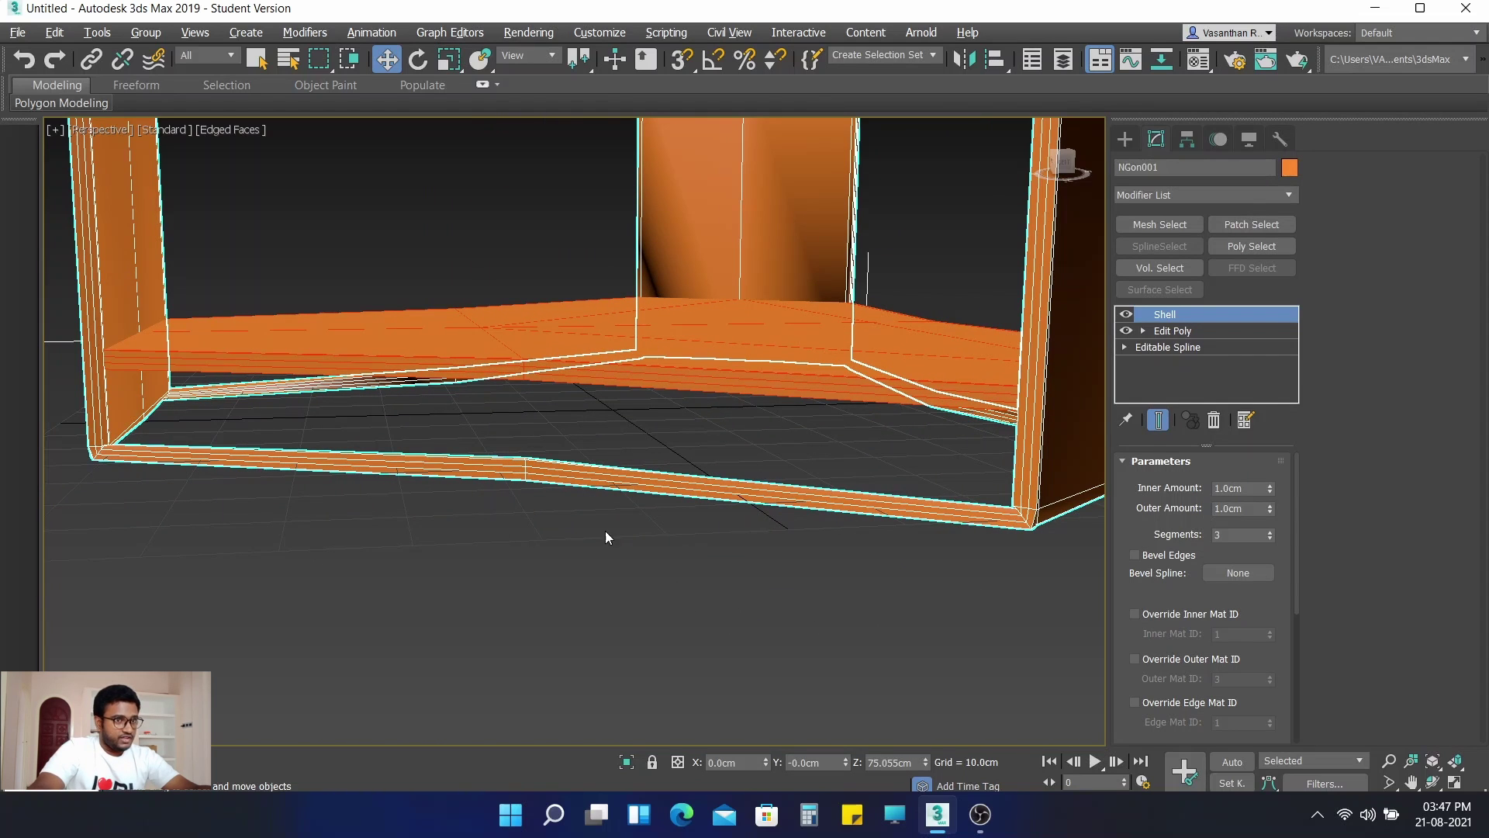
pyautogui.click(1174, 333)
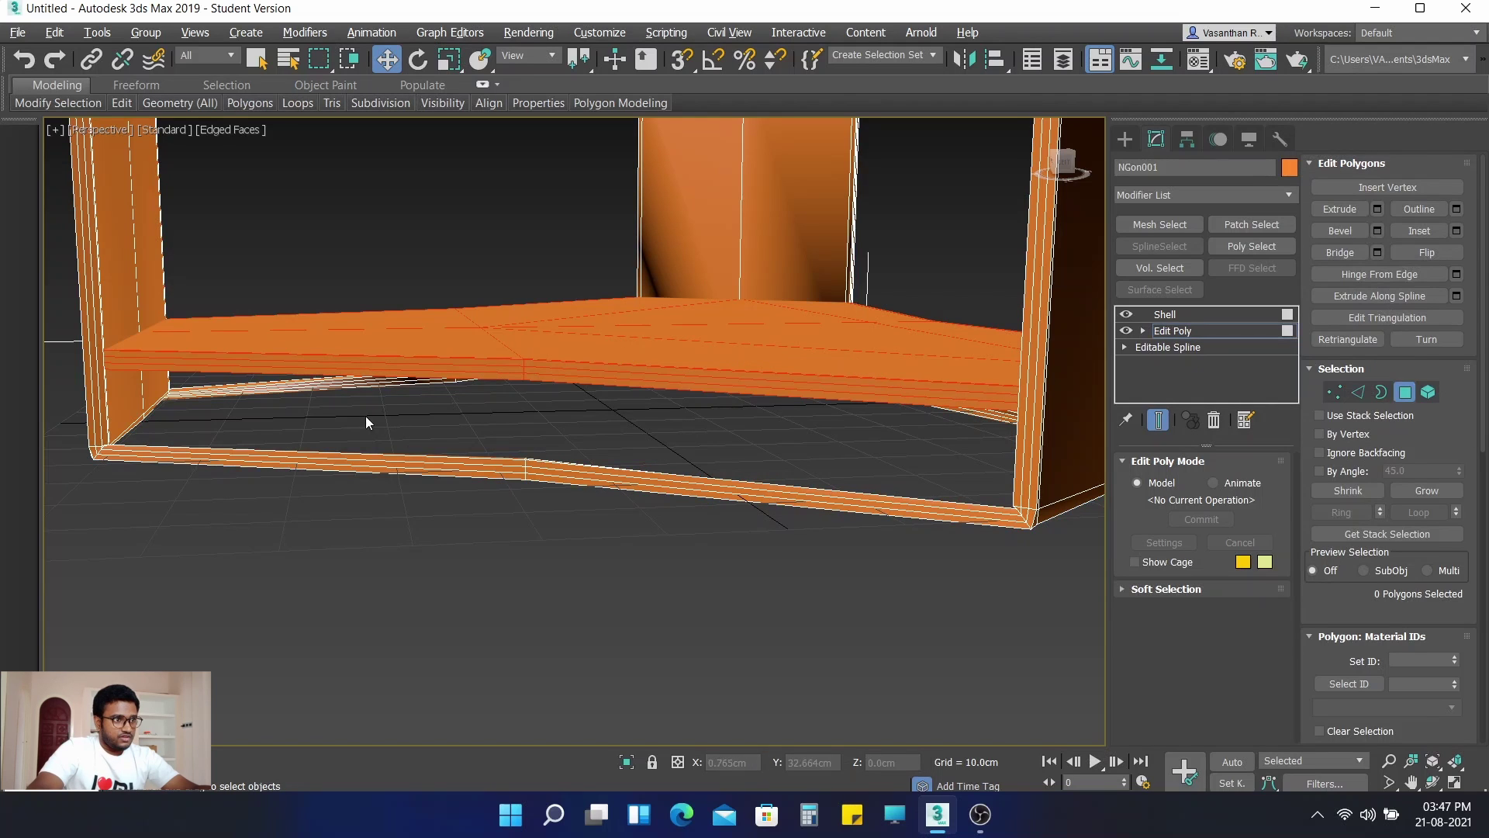
pyautogui.moveTo(363, 415); pyautogui.dragTo(645, 513)
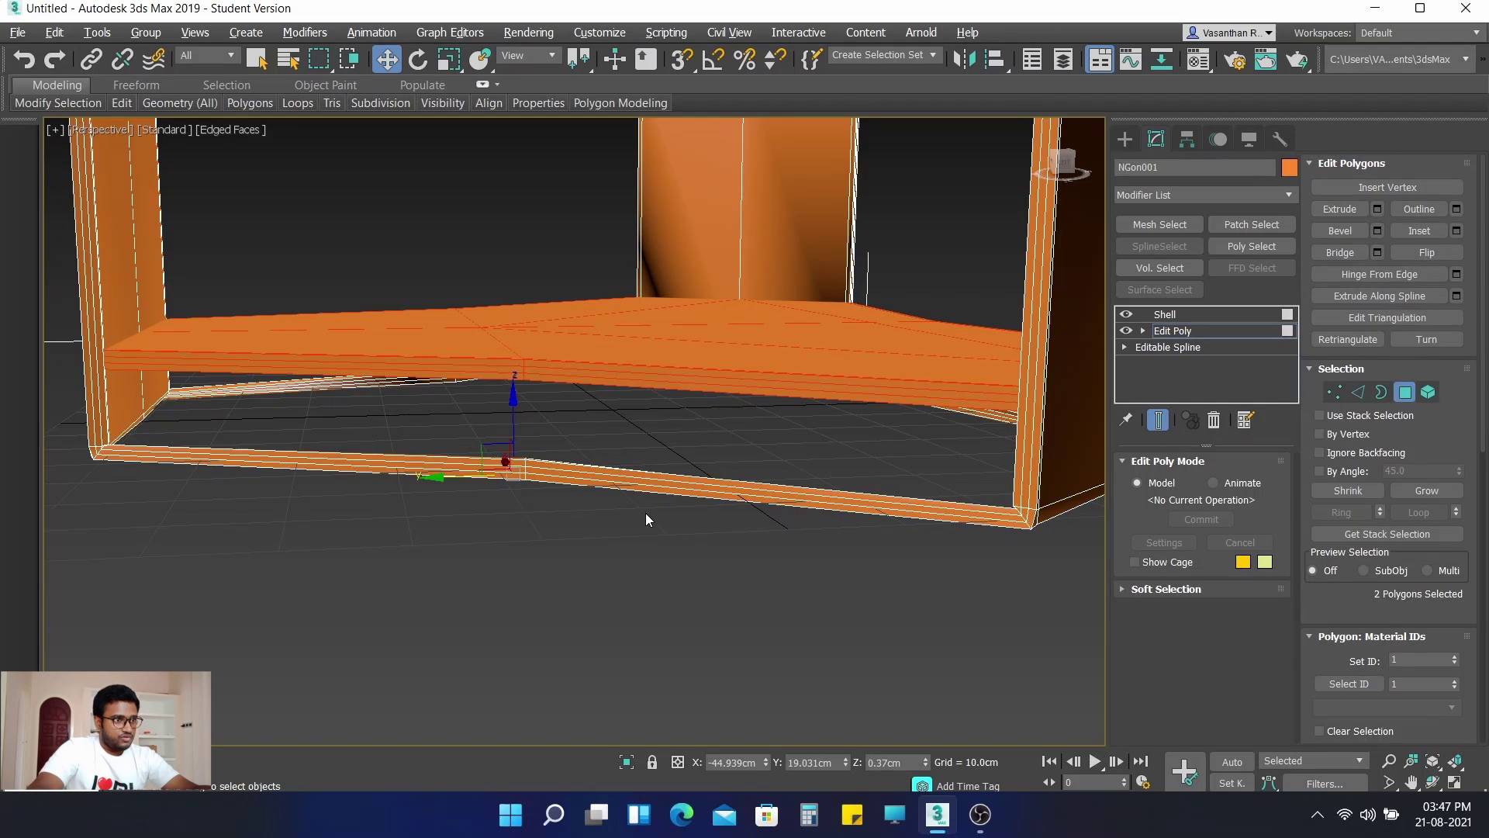
pyautogui.click(954, 469)
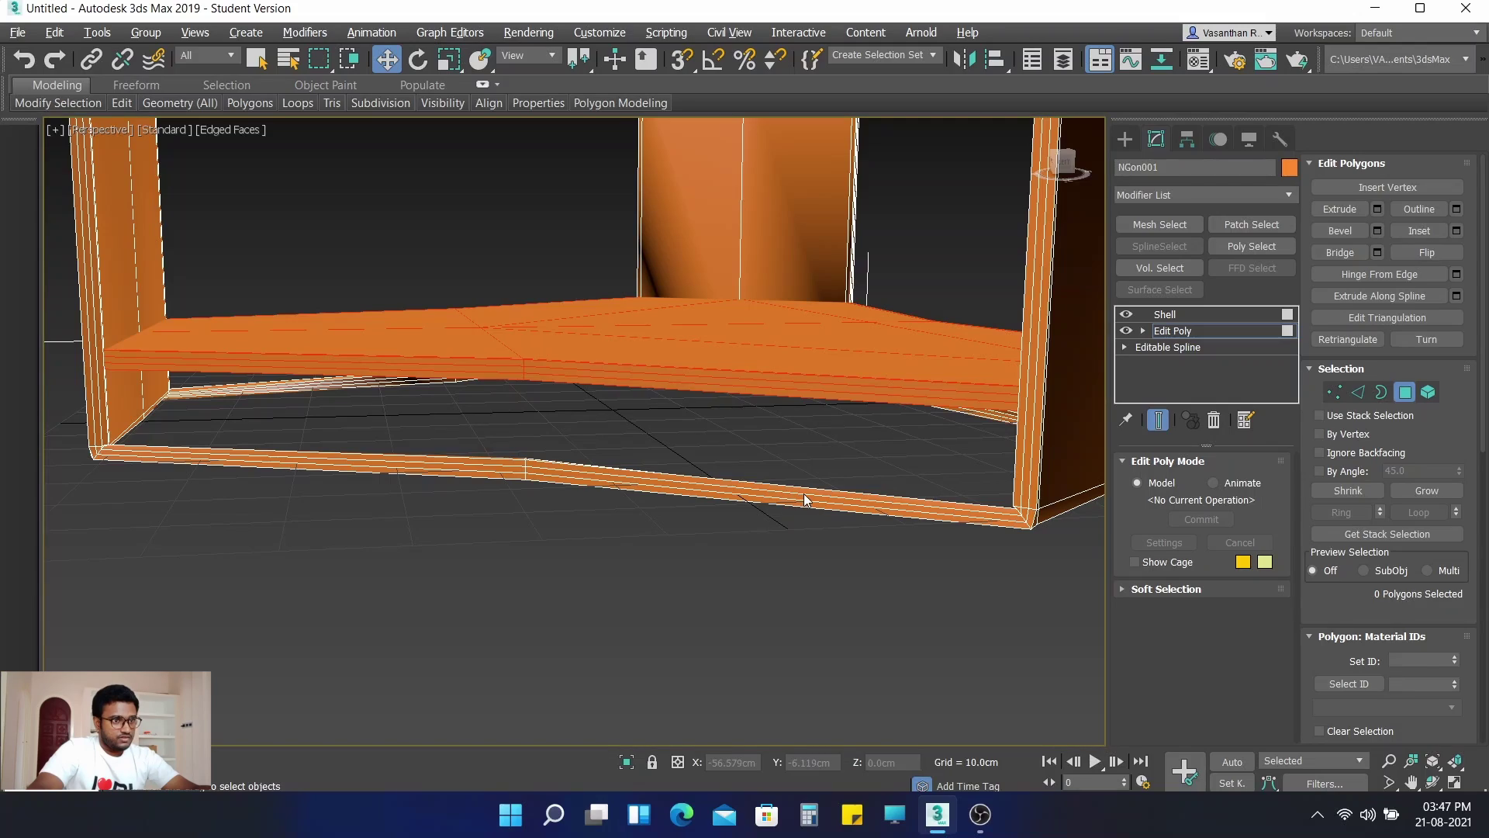
pyautogui.scroll(8, 803, 493)
pyautogui.moveTo(775, 488); pyautogui.dragTo(802, 589, button='middle')
pyautogui.scroll(2, 802, 590)
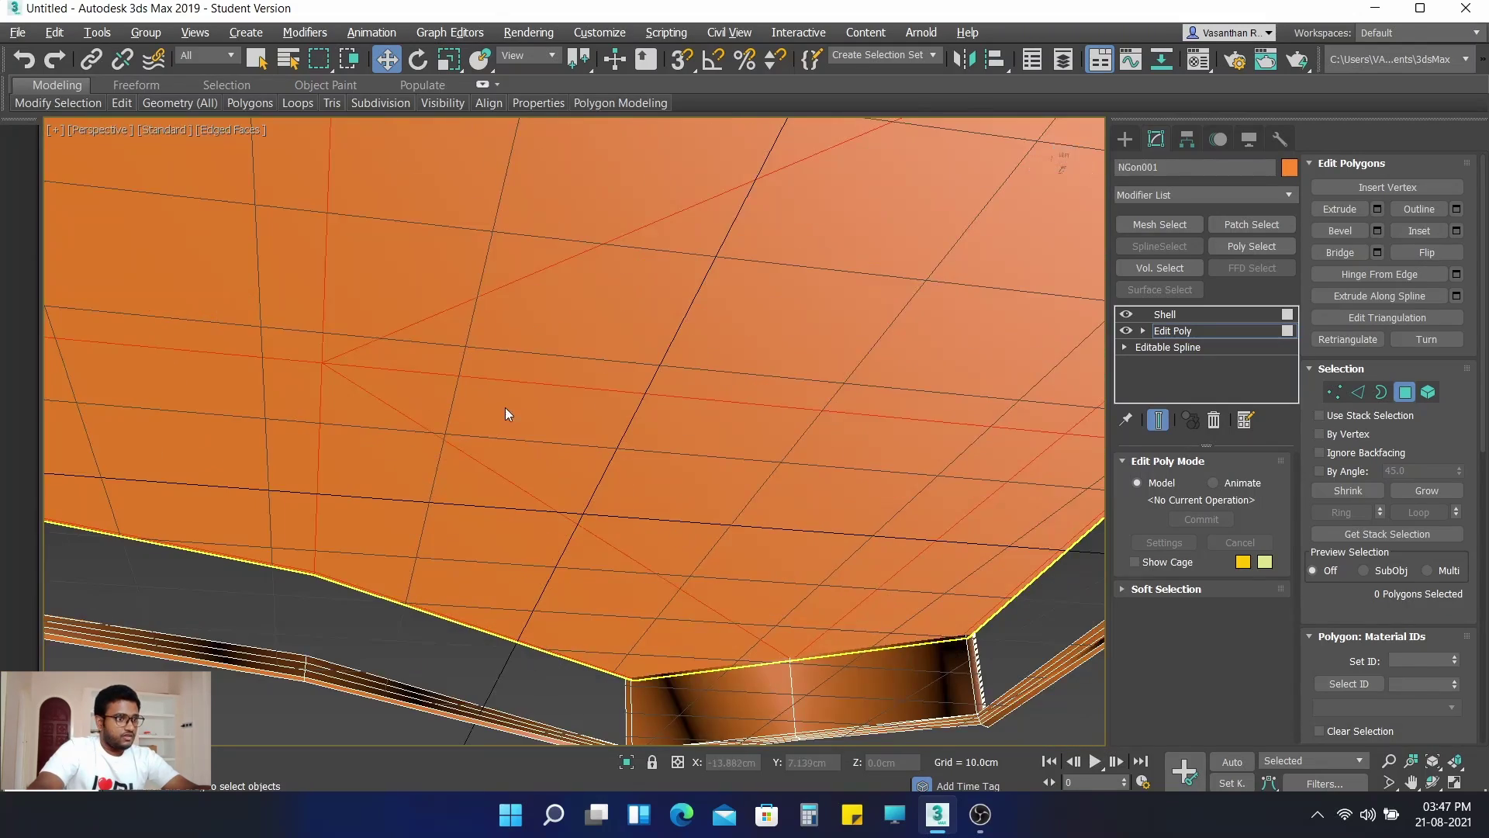
pyautogui.scroll(-4, 536, 482)
pyautogui.moveTo(368, 354); pyautogui.dragTo(439, 416)
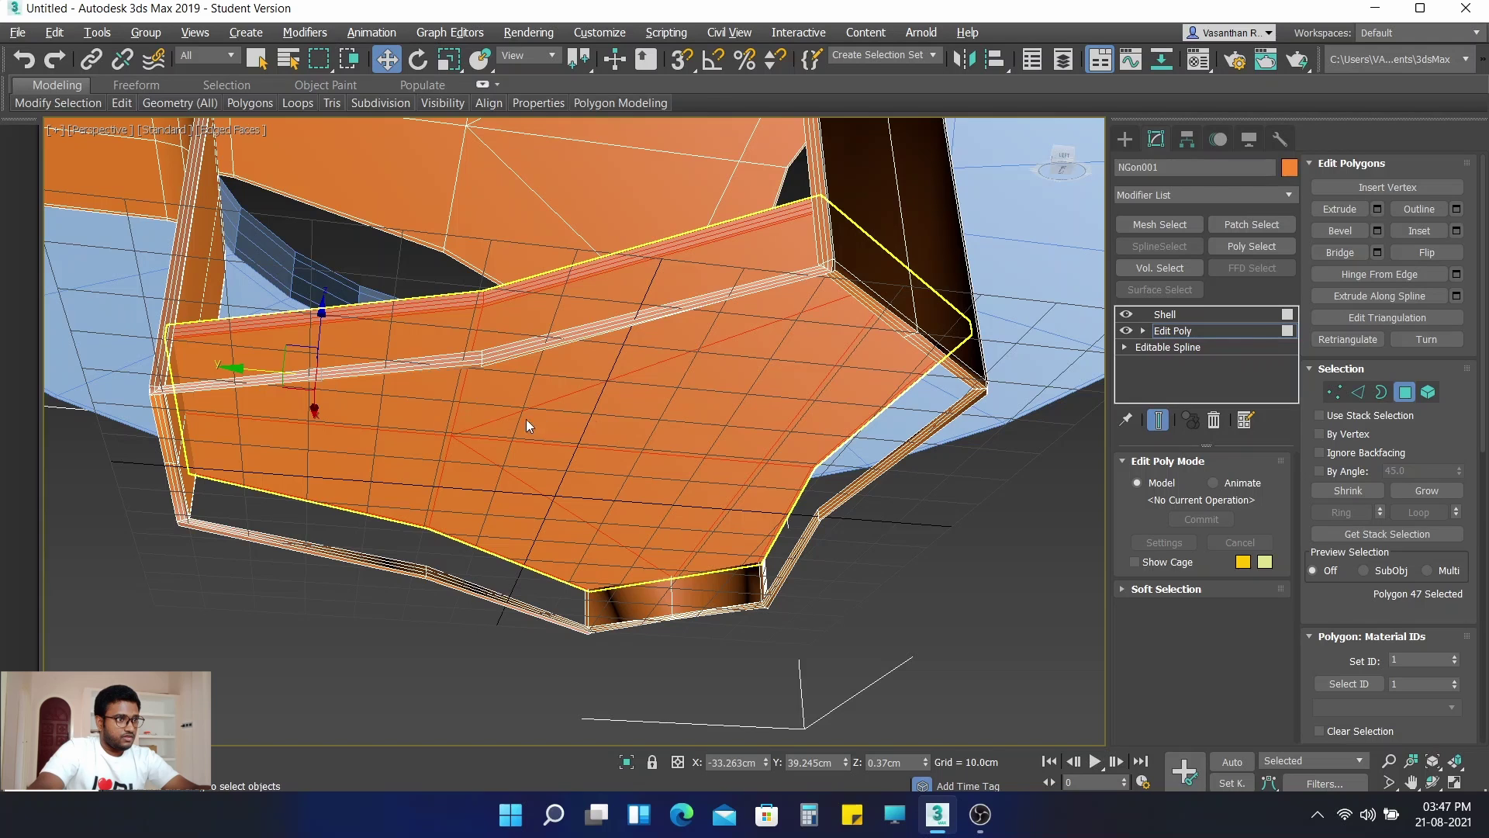
# Step: At border level, select the open border around the frame's thin bottom strip beneath the base panel and delete it
pyautogui.click(1380, 394)
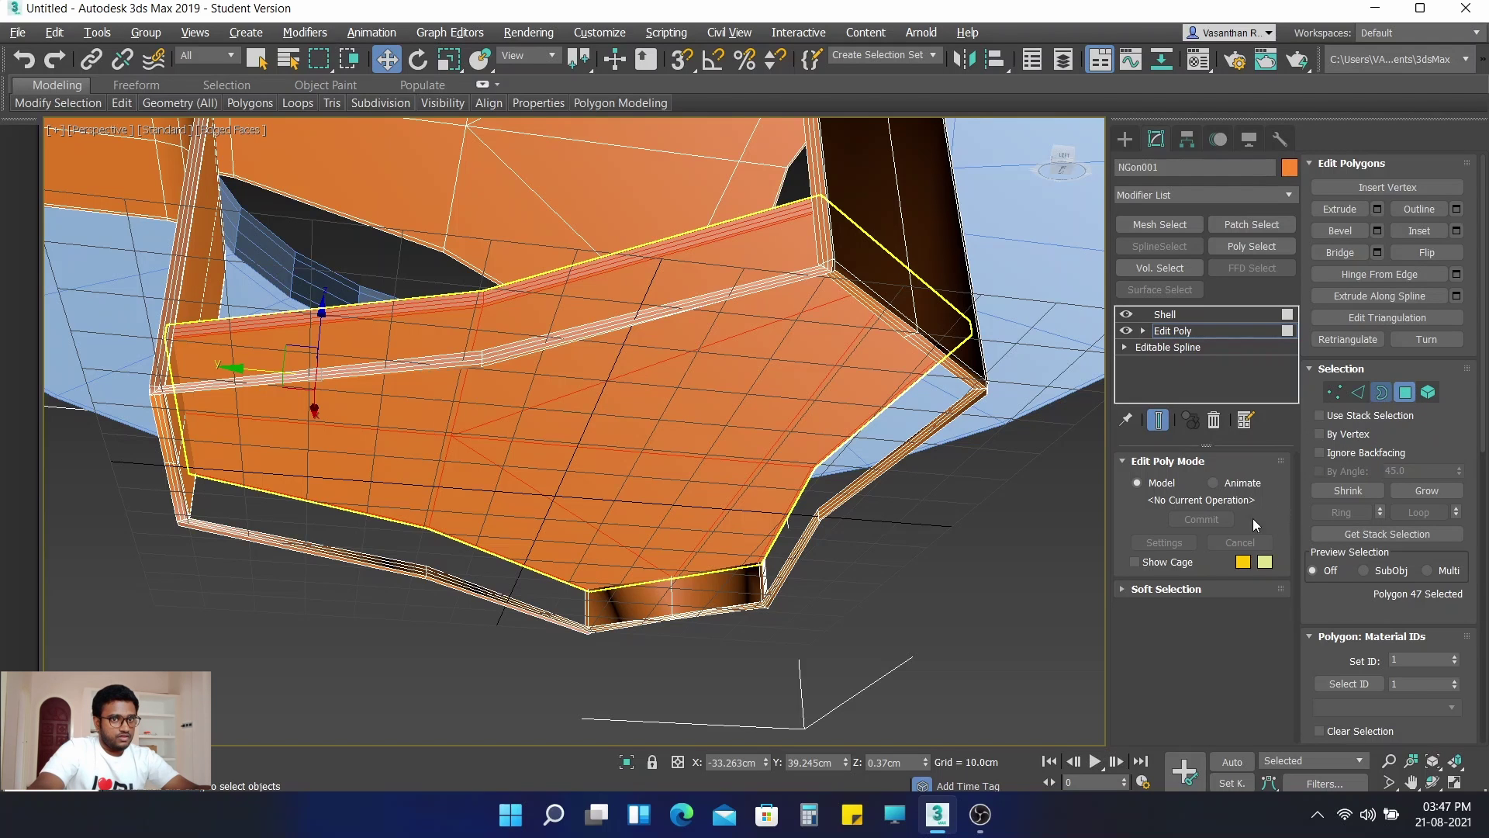
pyautogui.keyDown('alt'); pyautogui.moveTo(1039, 575); pyautogui.dragTo(963, 597, button='middle'); pyautogui.keyUp('alt')
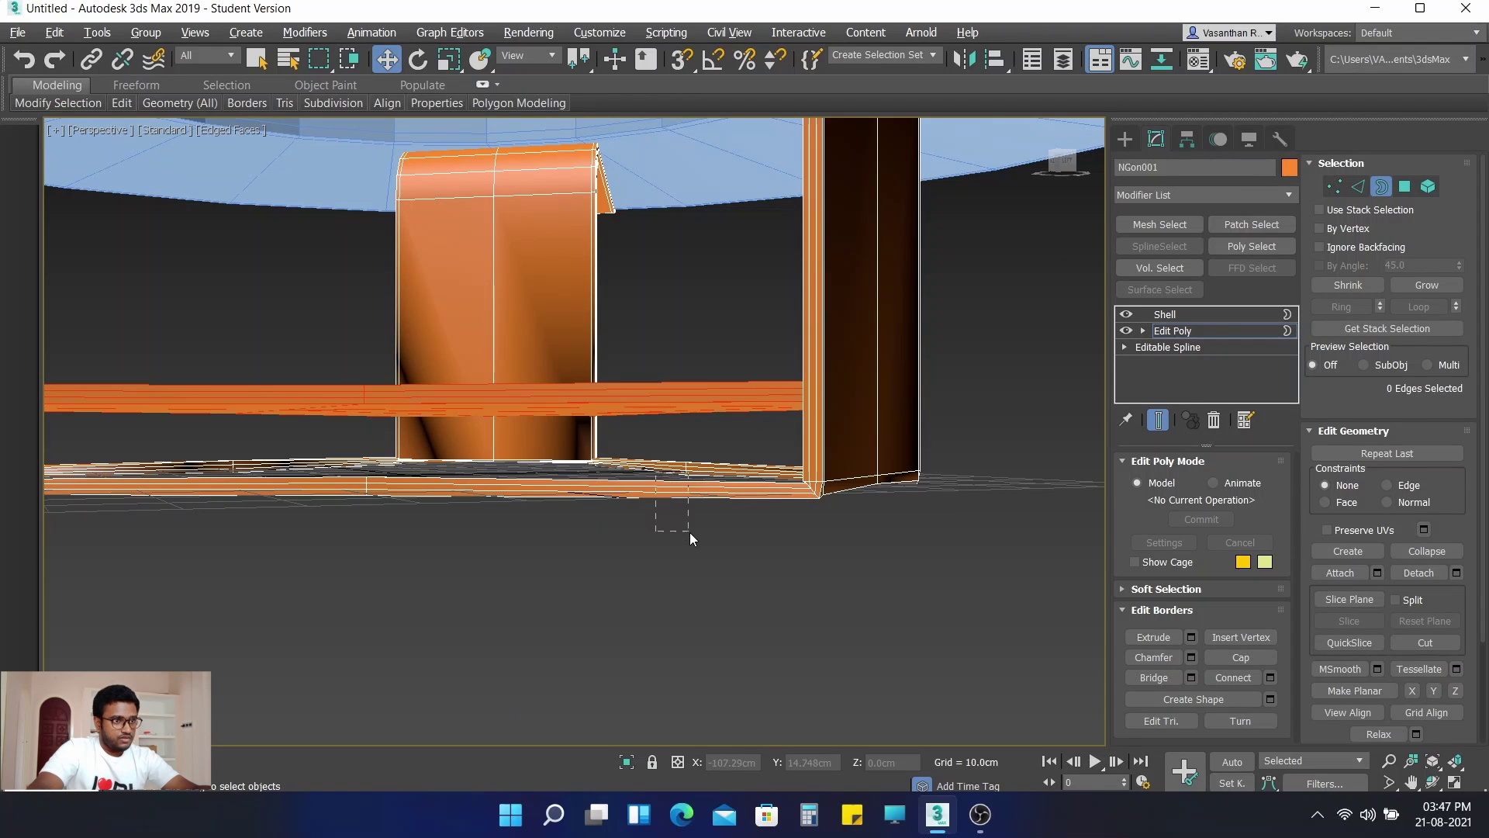
pyautogui.moveTo(655, 475); pyautogui.dragTo(691, 532)
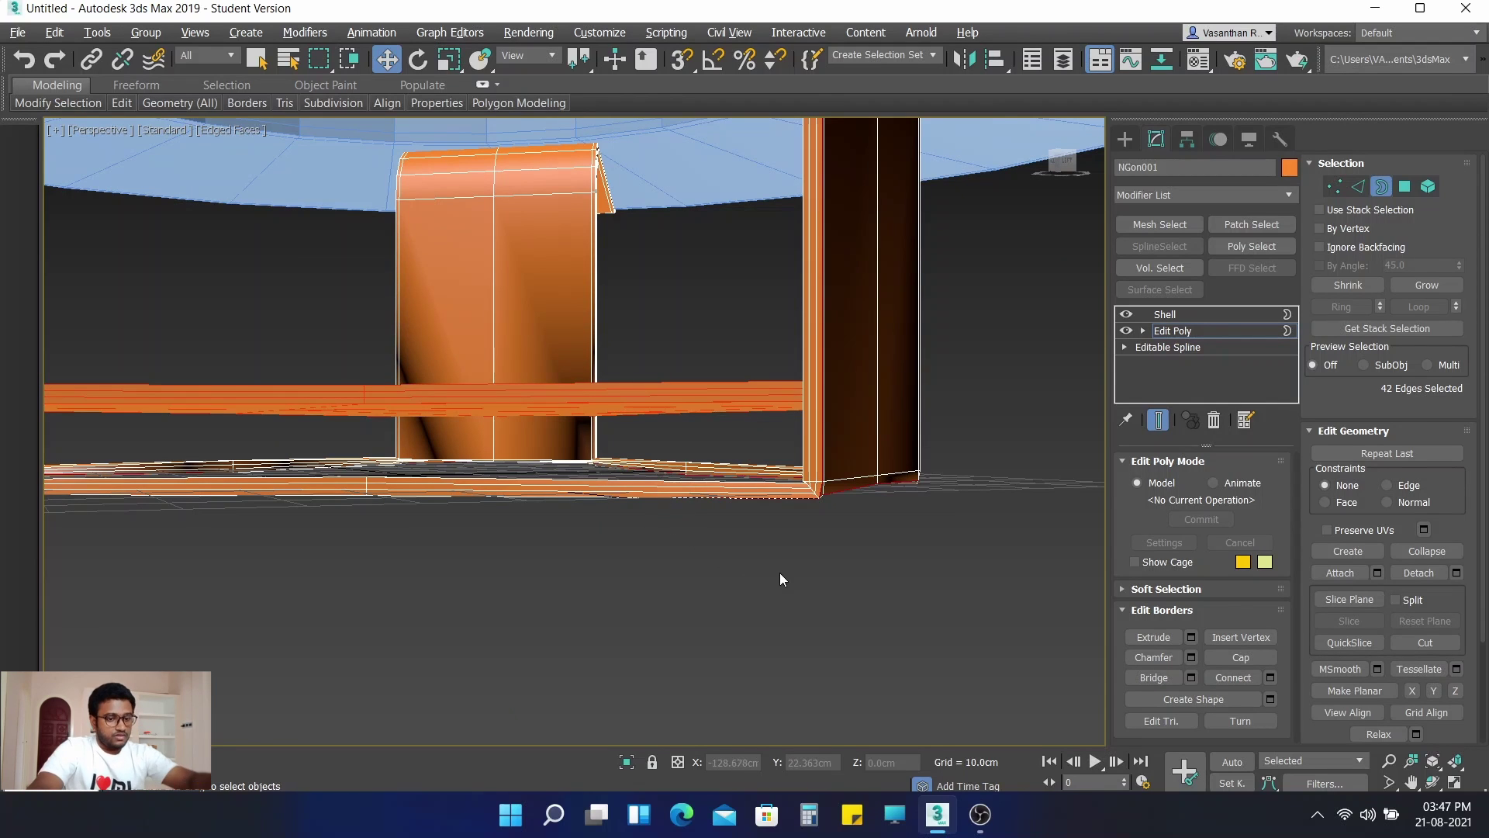
pyautogui.press('Delete')
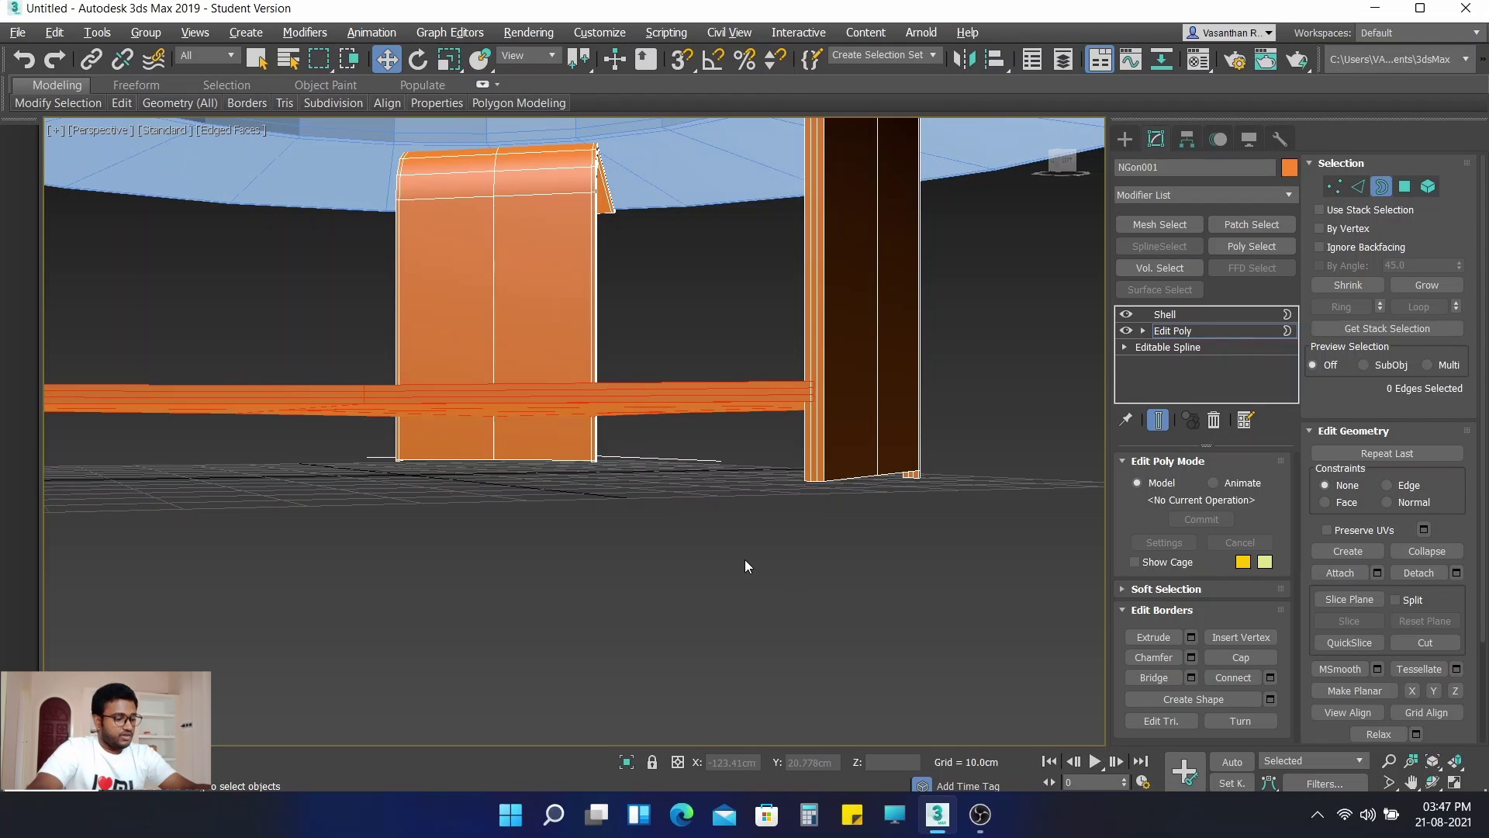
pyautogui.keyDown('alt'); pyautogui.moveTo(727, 551); pyautogui.dragTo(748, 568, button='middle'); pyautogui.keyUp('alt')
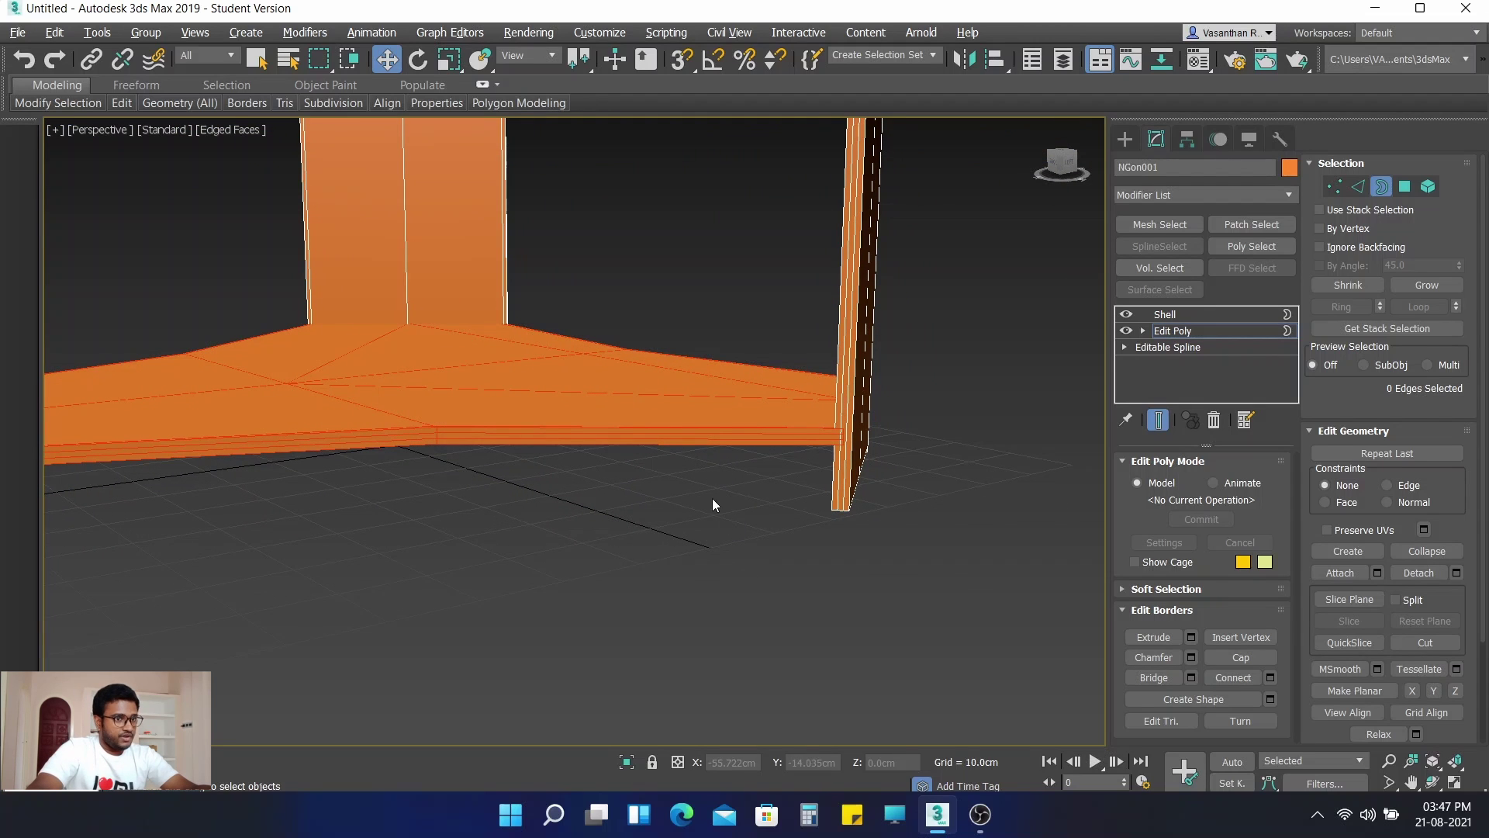
# Step: Leave border-level editing on the frame and clear the selection to view the whole table
pyautogui.moveTo(819, 580)
pyautogui.keyDown('alt'); pyautogui.mouseDown(button='middle')
pyautogui.moveTo(803, 566)
pyautogui.moveTo(835, 583)
pyautogui.mouseUp(button='middle'); pyautogui.keyUp('alt')
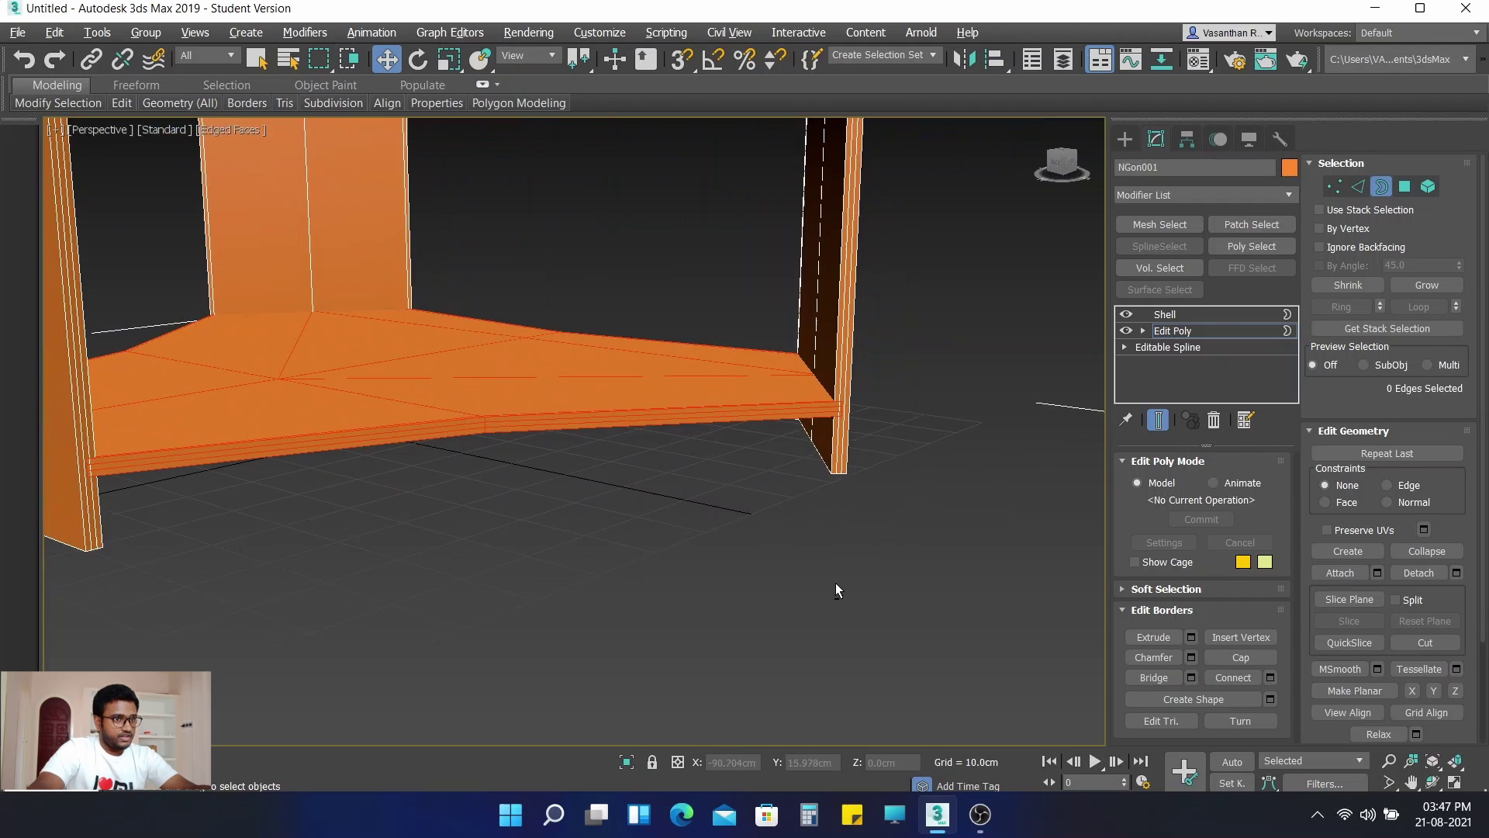
pyautogui.click(1382, 186)
pyautogui.click(710, 401)
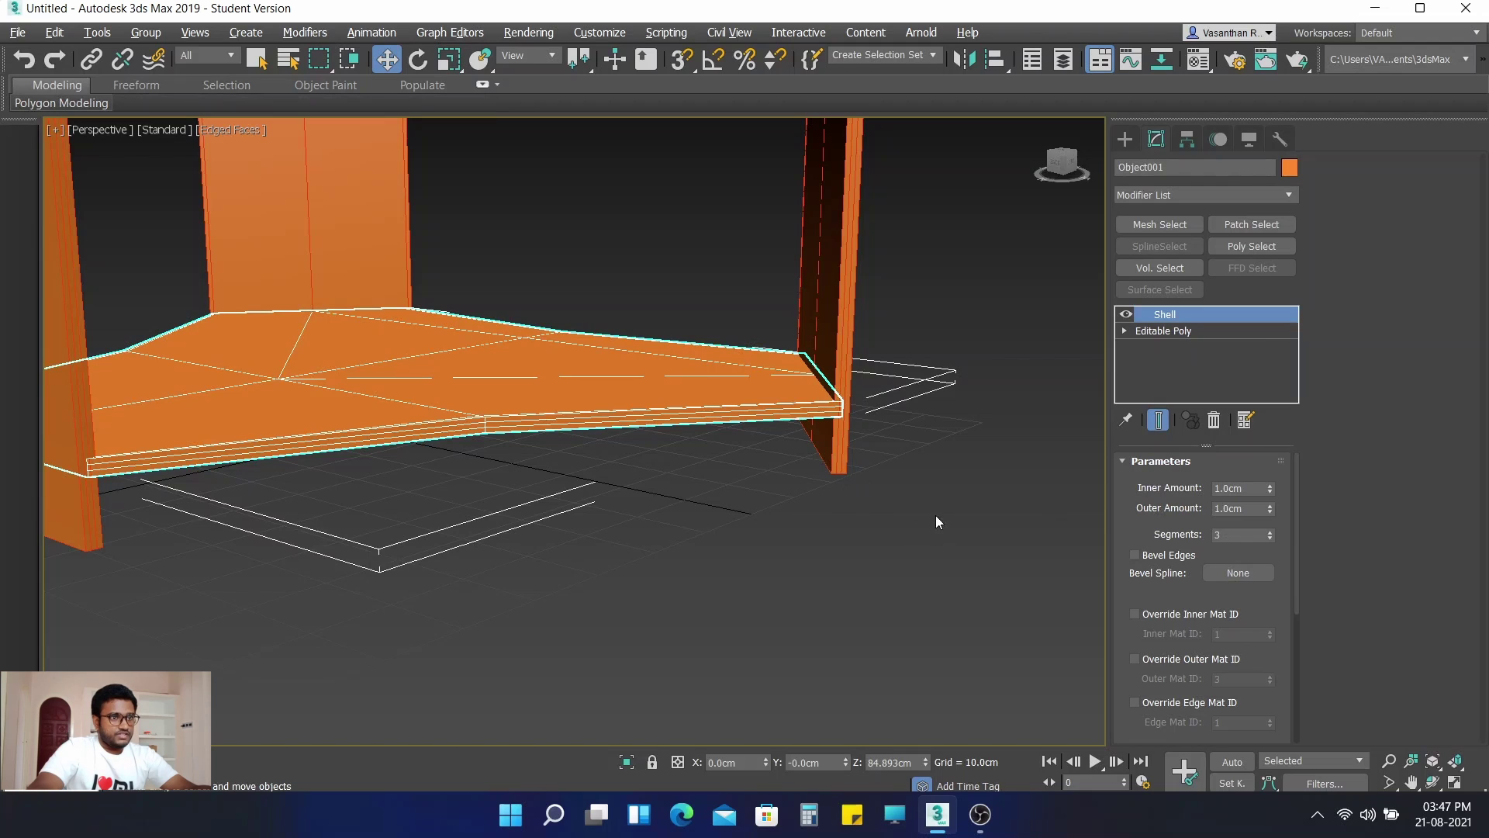
pyautogui.scroll(-4, 930, 501)
pyautogui.click(966, 406)
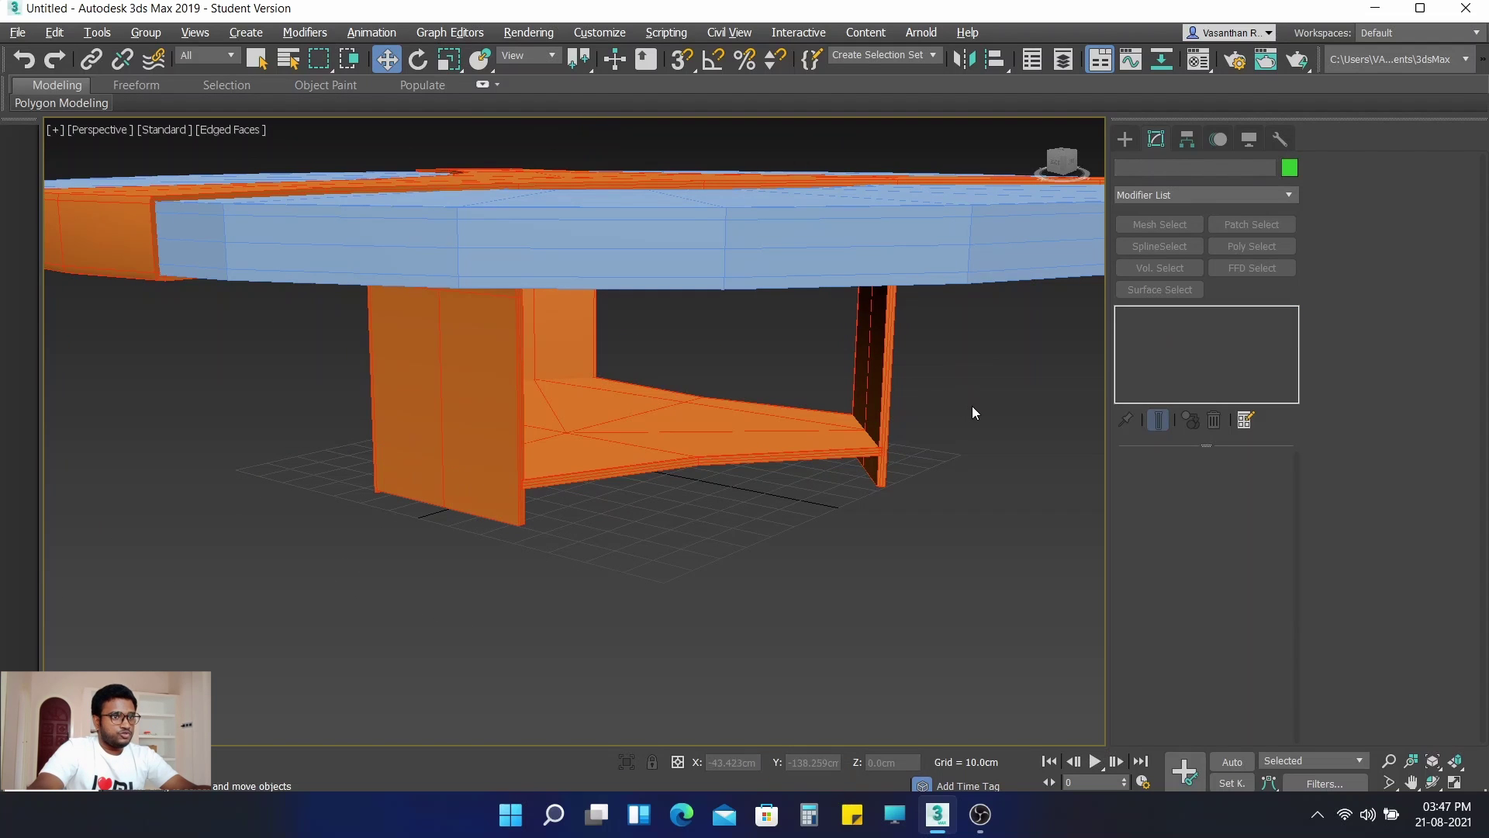
pyautogui.scroll(-4, 974, 406)
pyautogui.keyDown('alt'); pyautogui.moveTo(914, 417); pyautogui.dragTo(832, 444, button='middle'); pyautogui.keyUp('alt')
# Step: Apply a TurboSmooth modifier with 2 iterations to the three-armed leg frame
pyautogui.click(831, 444)
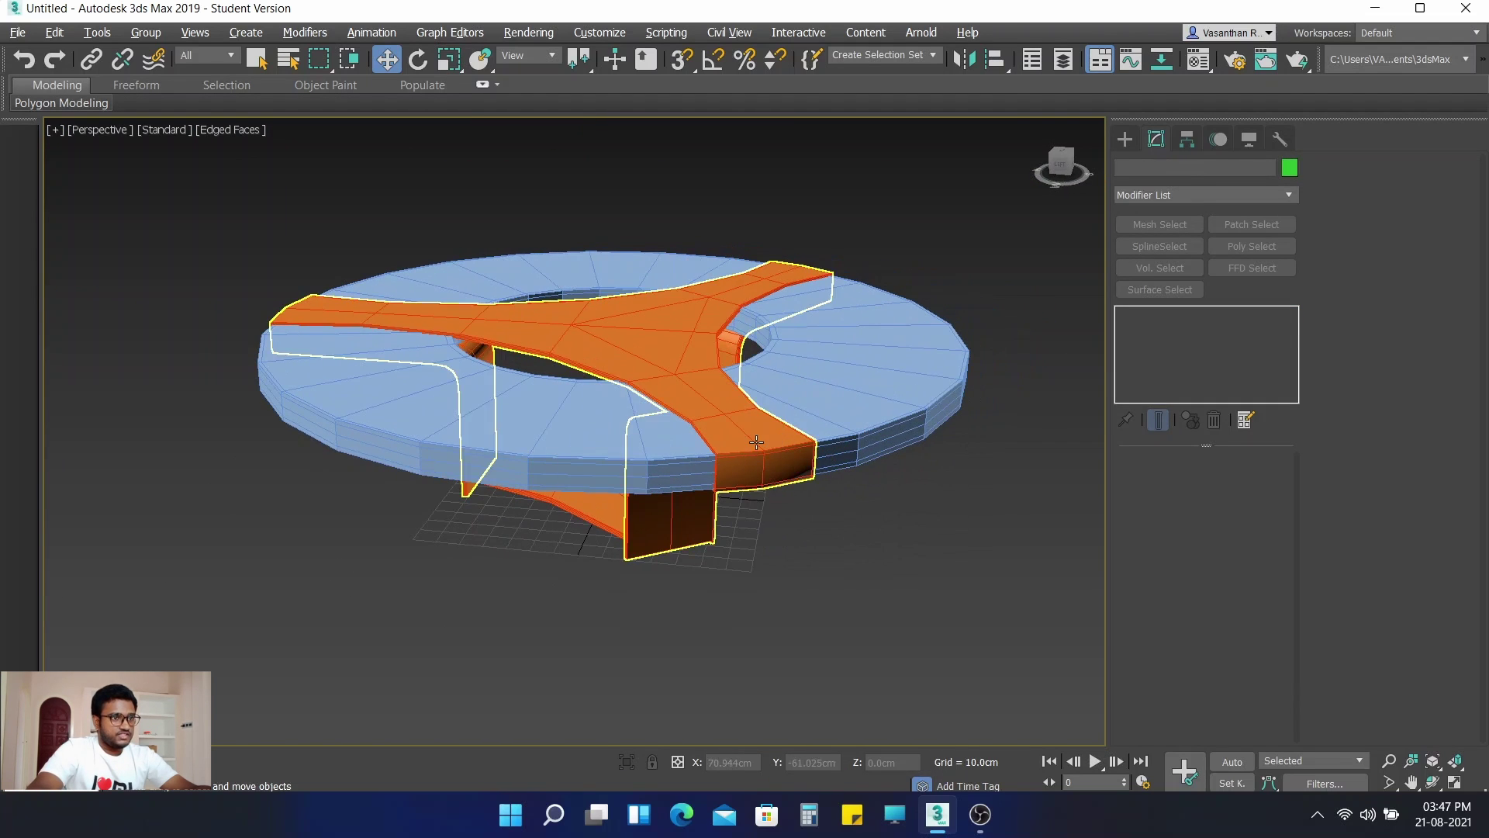
pyautogui.click(1185, 193)
pyautogui.moveTo(1290, 259); pyautogui.dragTo(1309, 450)
pyautogui.click(1191, 452)
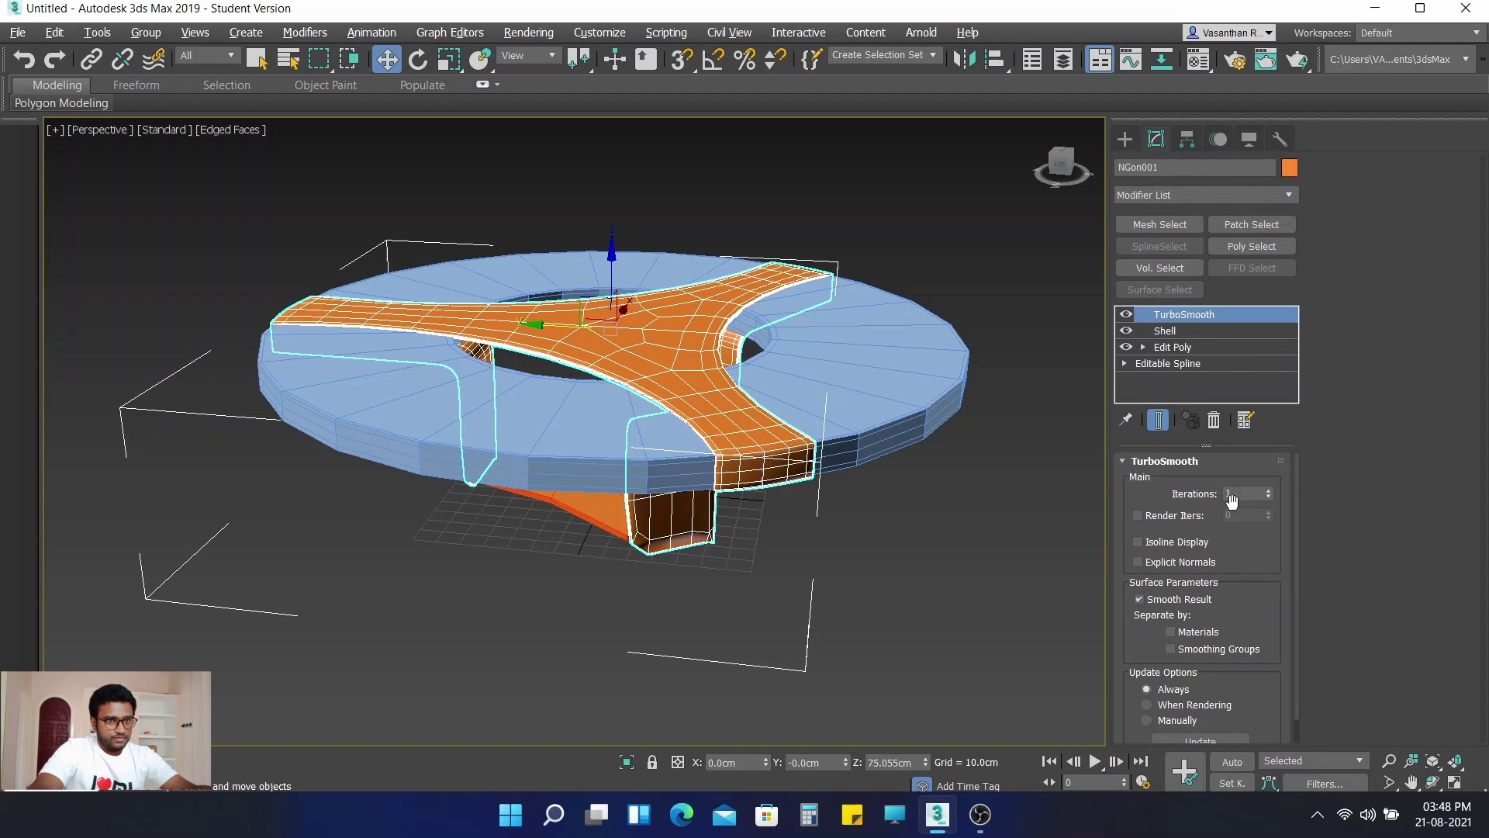
pyautogui.moveTo(1238, 490); pyautogui.dragTo(1182, 488)
pyautogui.write('2')
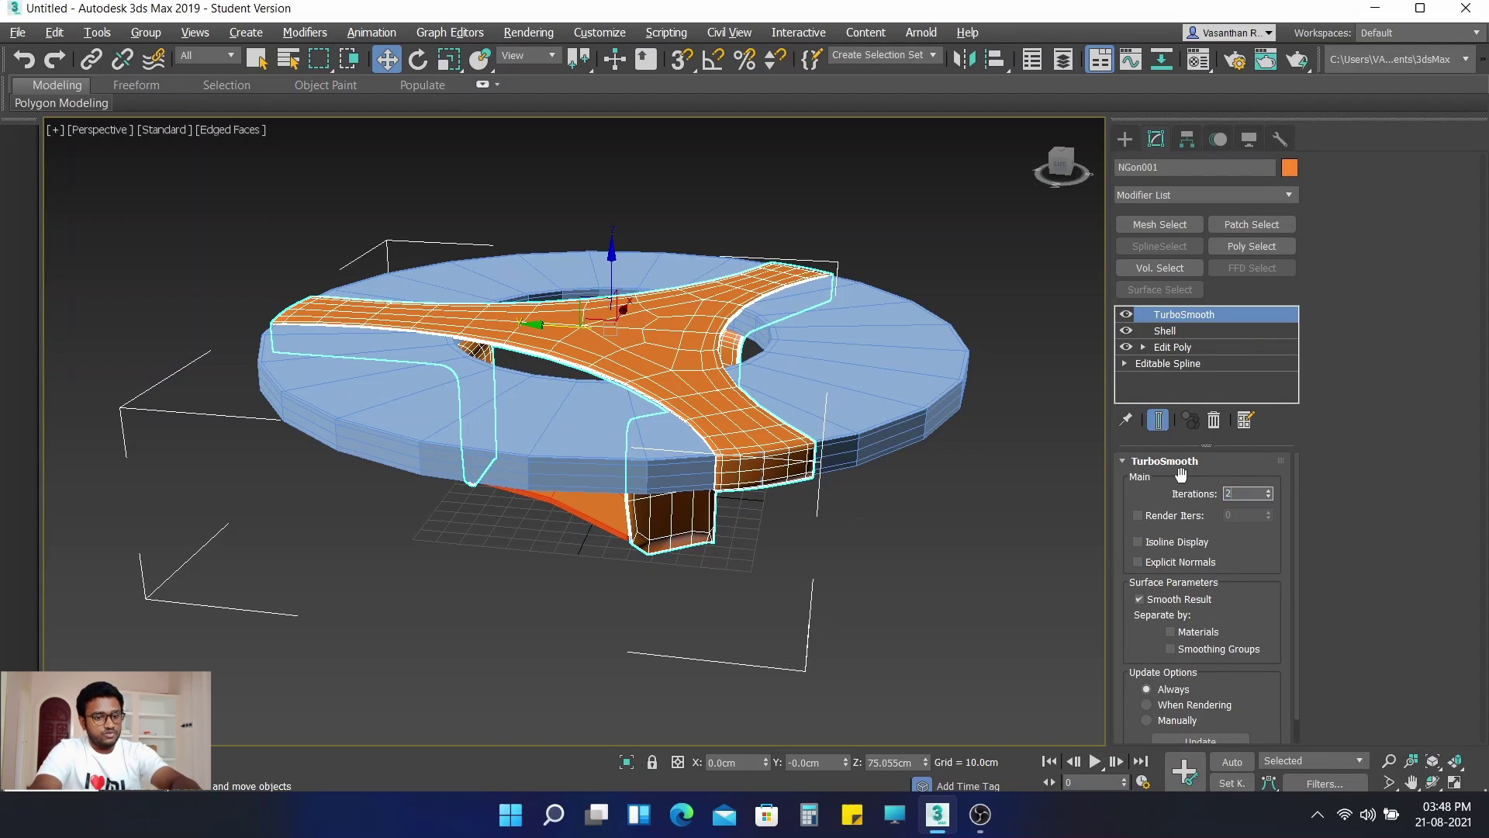
pyautogui.press('Return')
pyautogui.click(1031, 543)
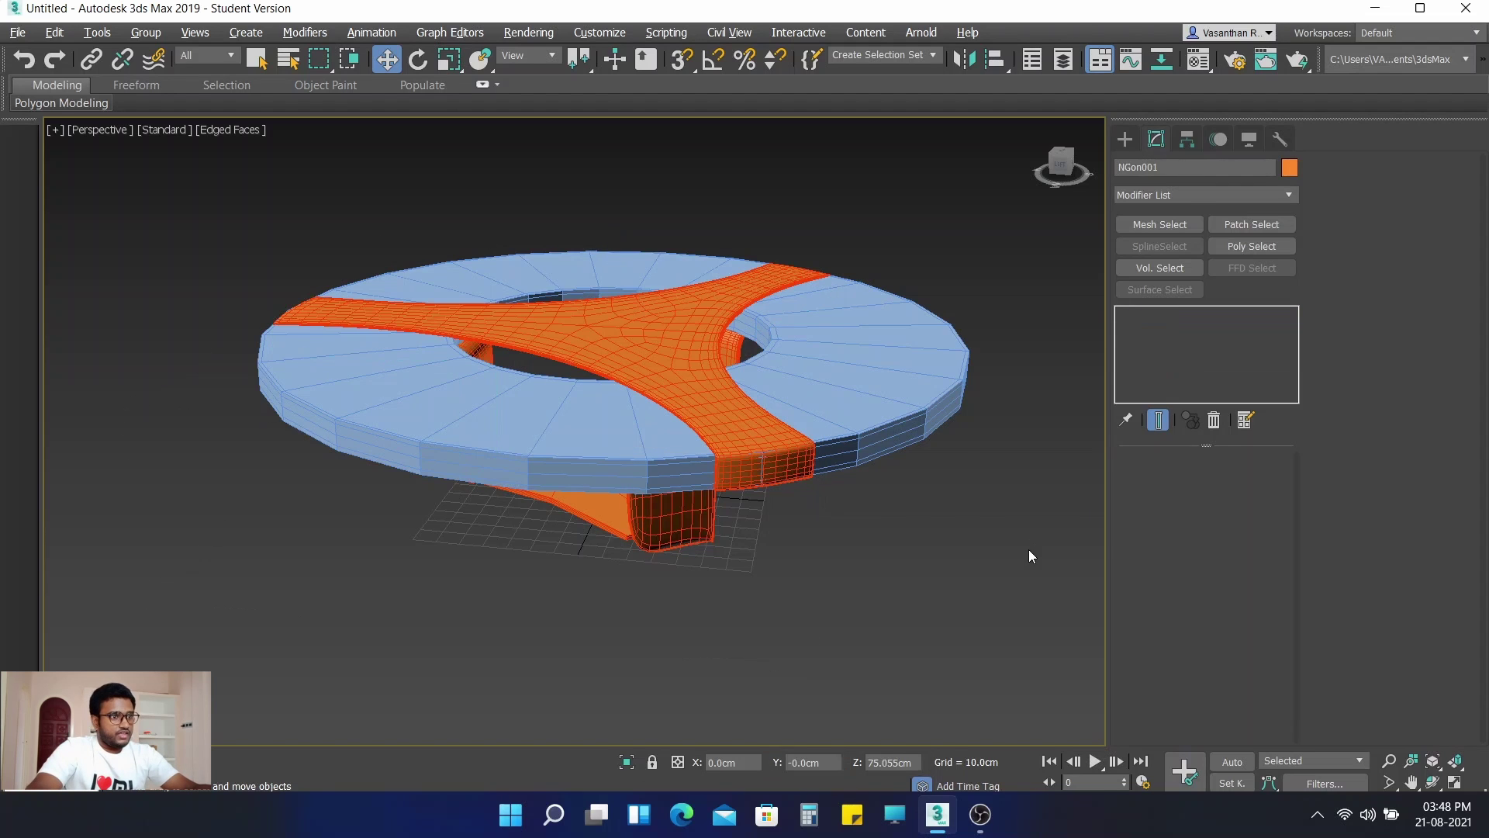
# Step: Apply a TurboSmooth modifier to the base panel between the legs, keeping 1 iteration
pyautogui.keyDown('alt'); pyautogui.moveTo(723, 592); pyautogui.dragTo(767, 550, button='middle'); pyautogui.keyUp('alt')
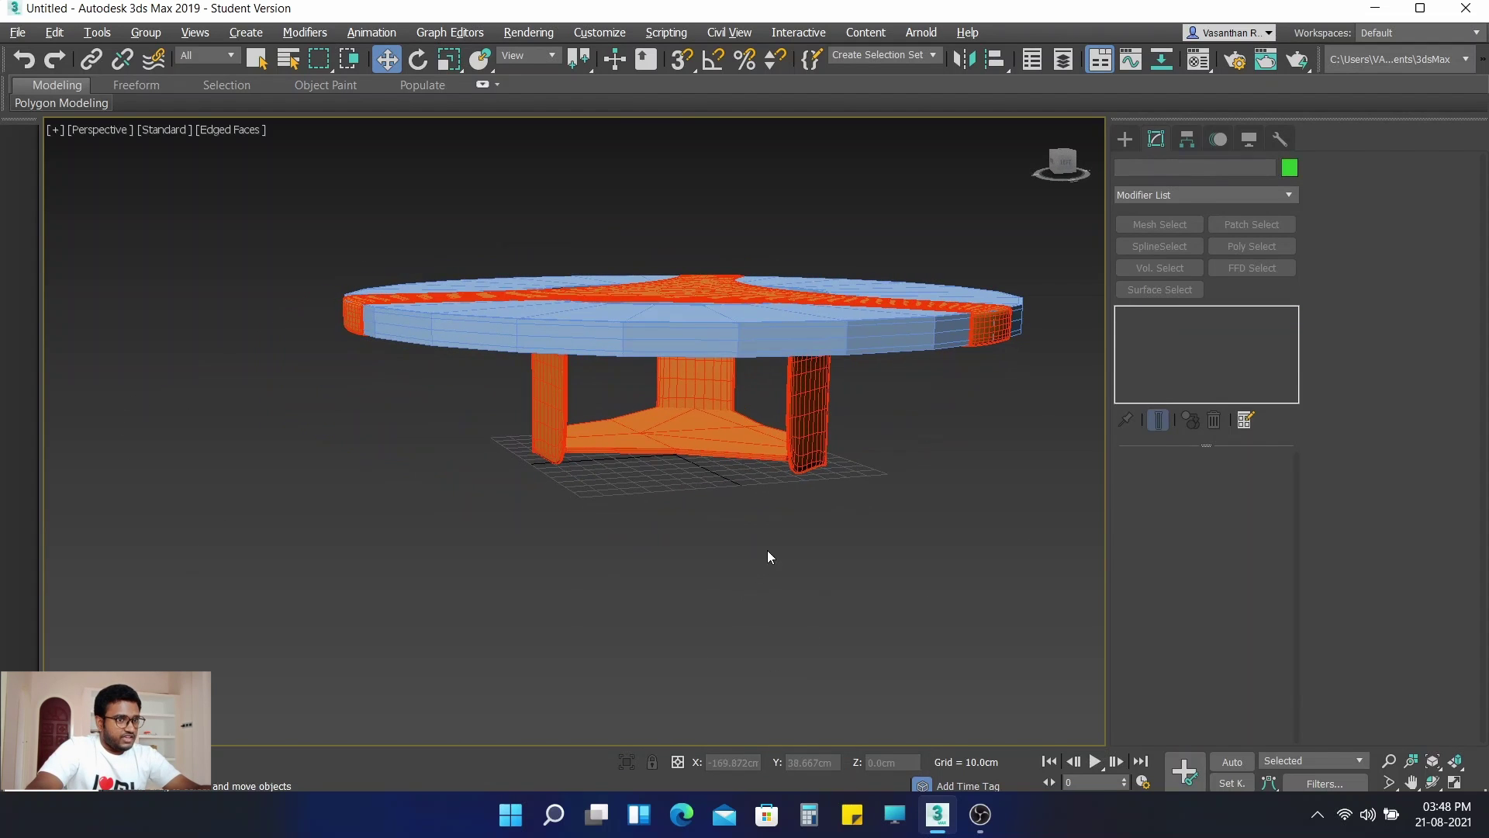
pyautogui.scroll(3, 705, 448)
pyautogui.click(664, 464)
pyautogui.click(662, 446)
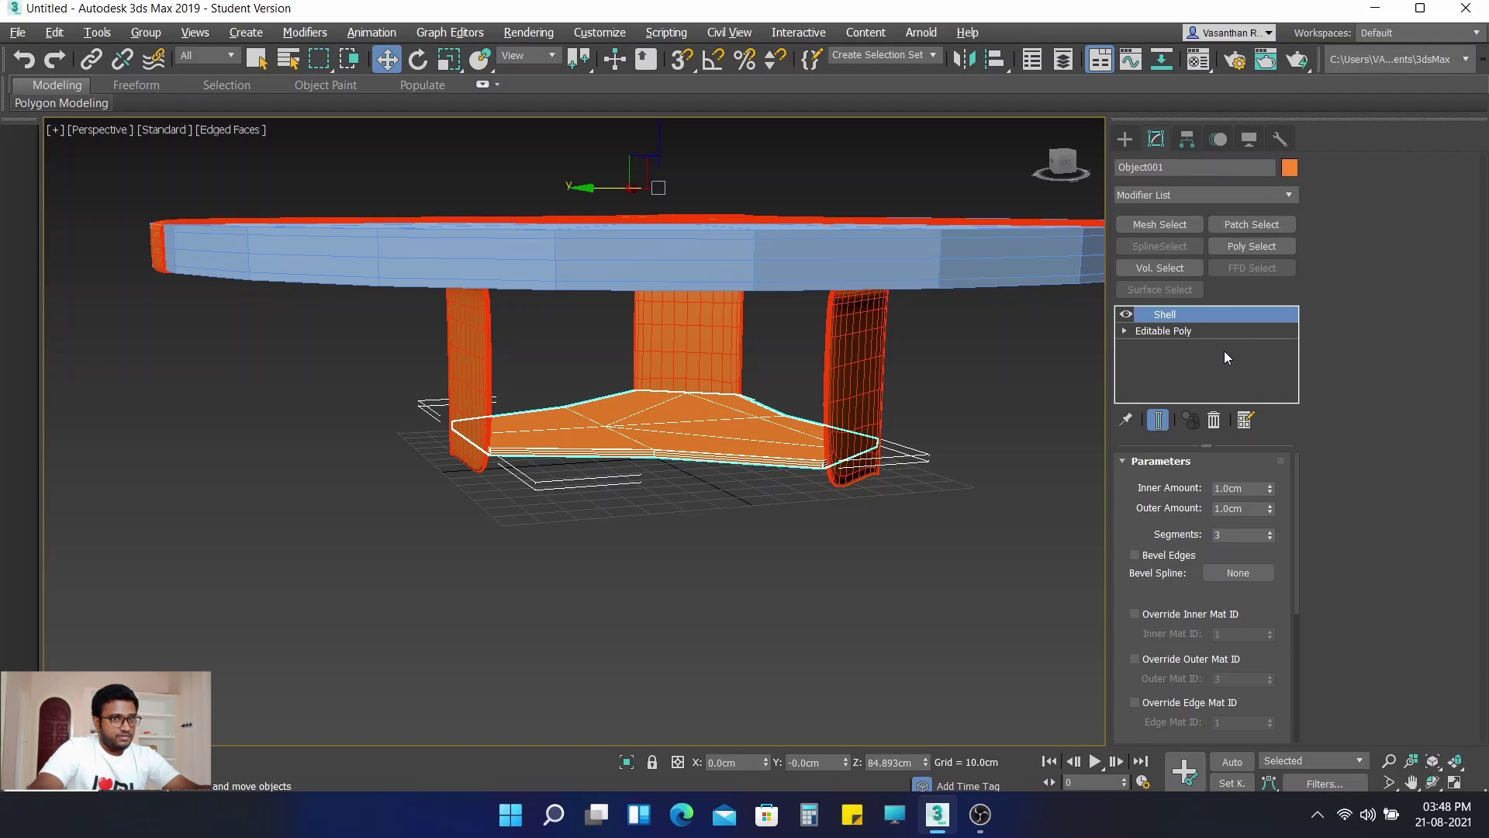
pyautogui.click(1198, 195)
pyautogui.moveTo(1292, 264); pyautogui.dragTo(1299, 551)
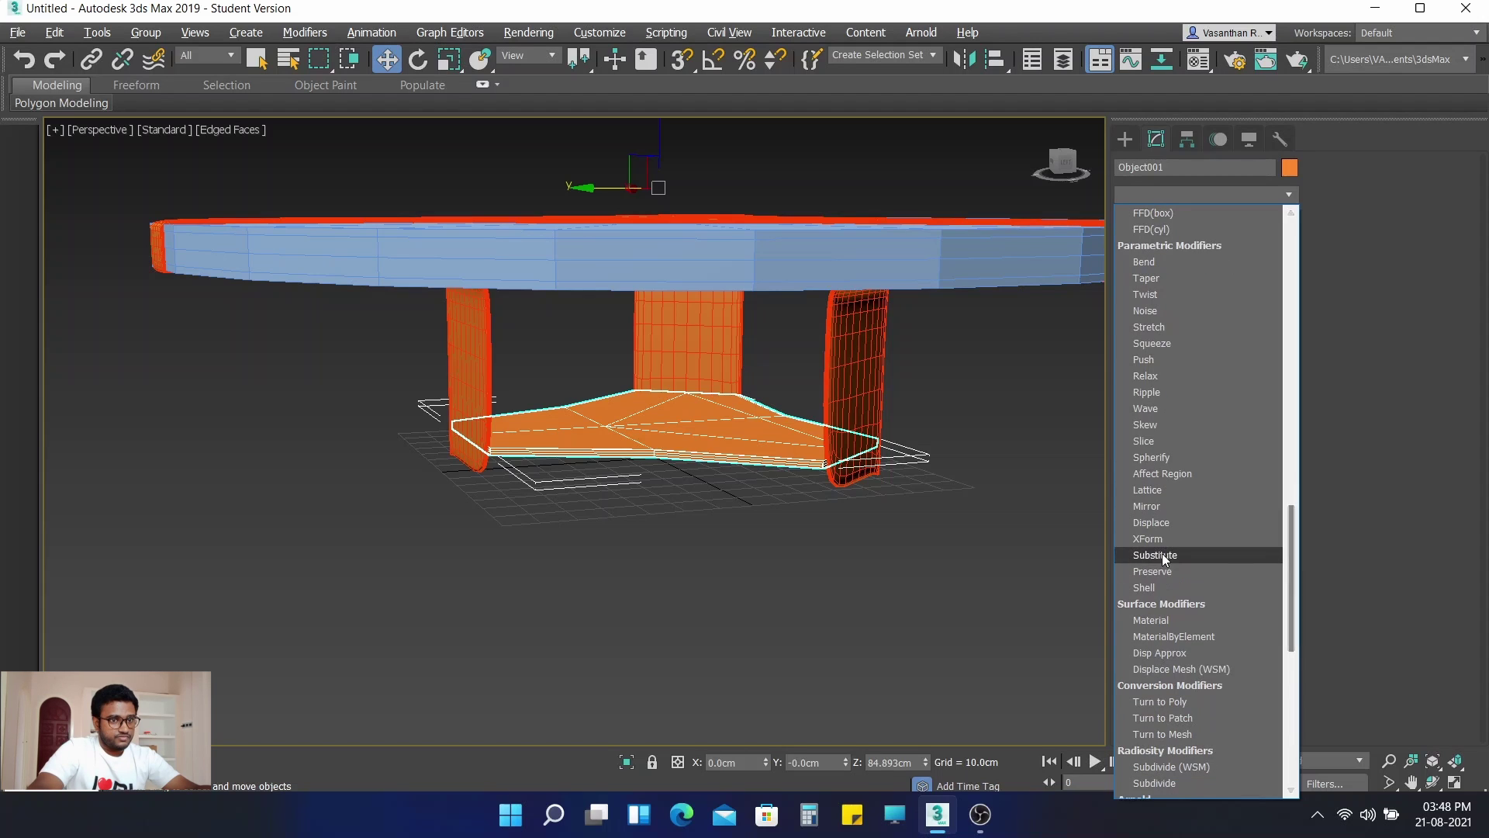
pyautogui.moveTo(1291, 534); pyautogui.dragTo(1287, 435)
pyautogui.click(1162, 441)
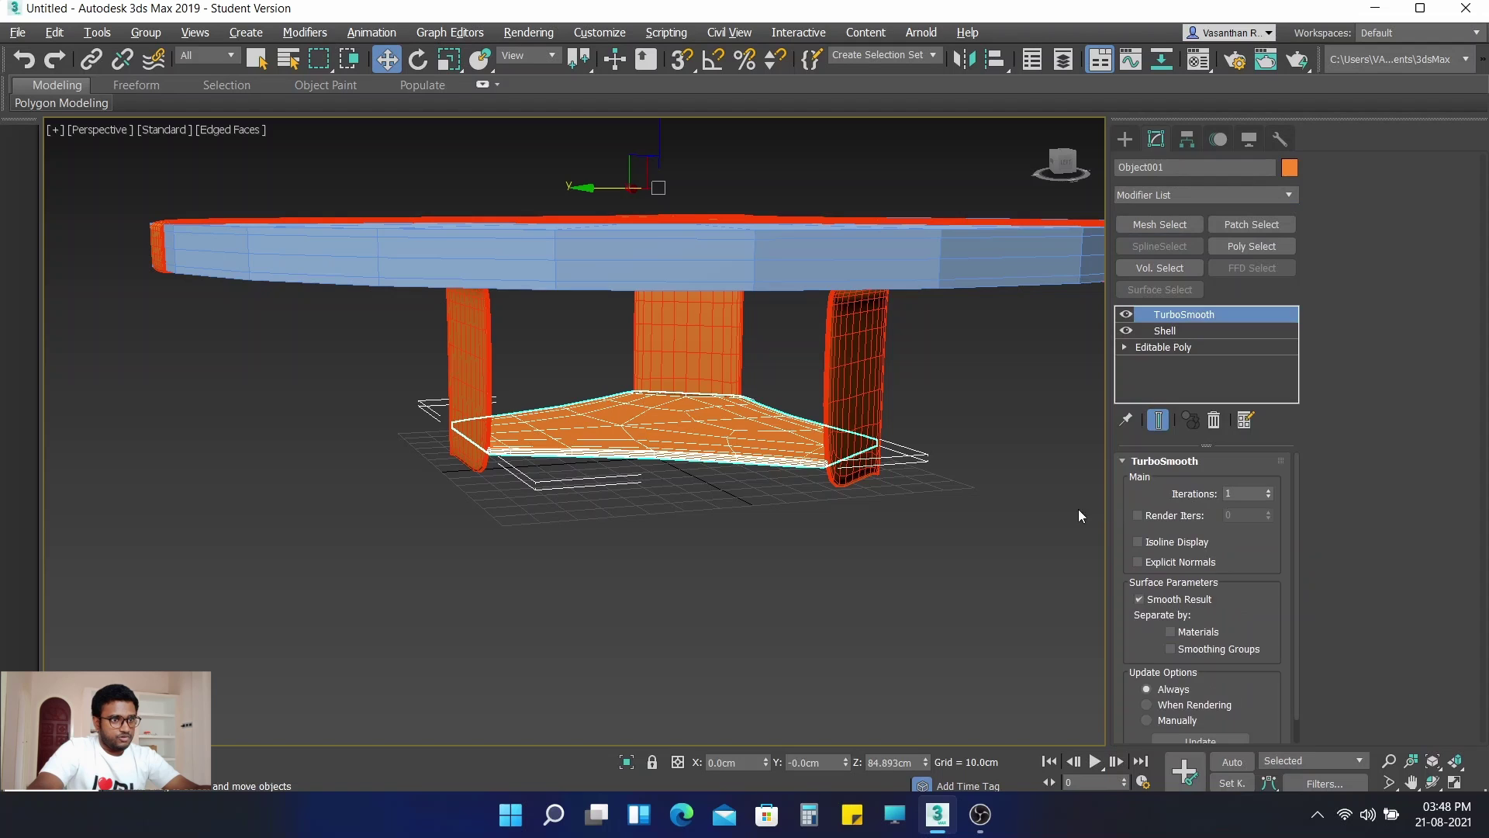
pyautogui.click(892, 519)
# Step: Return to the leg frame's Edit Poly modifier and turn off the display of its TurboSmooth and Shell modifiers
pyautogui.scroll(4, 789, 503)
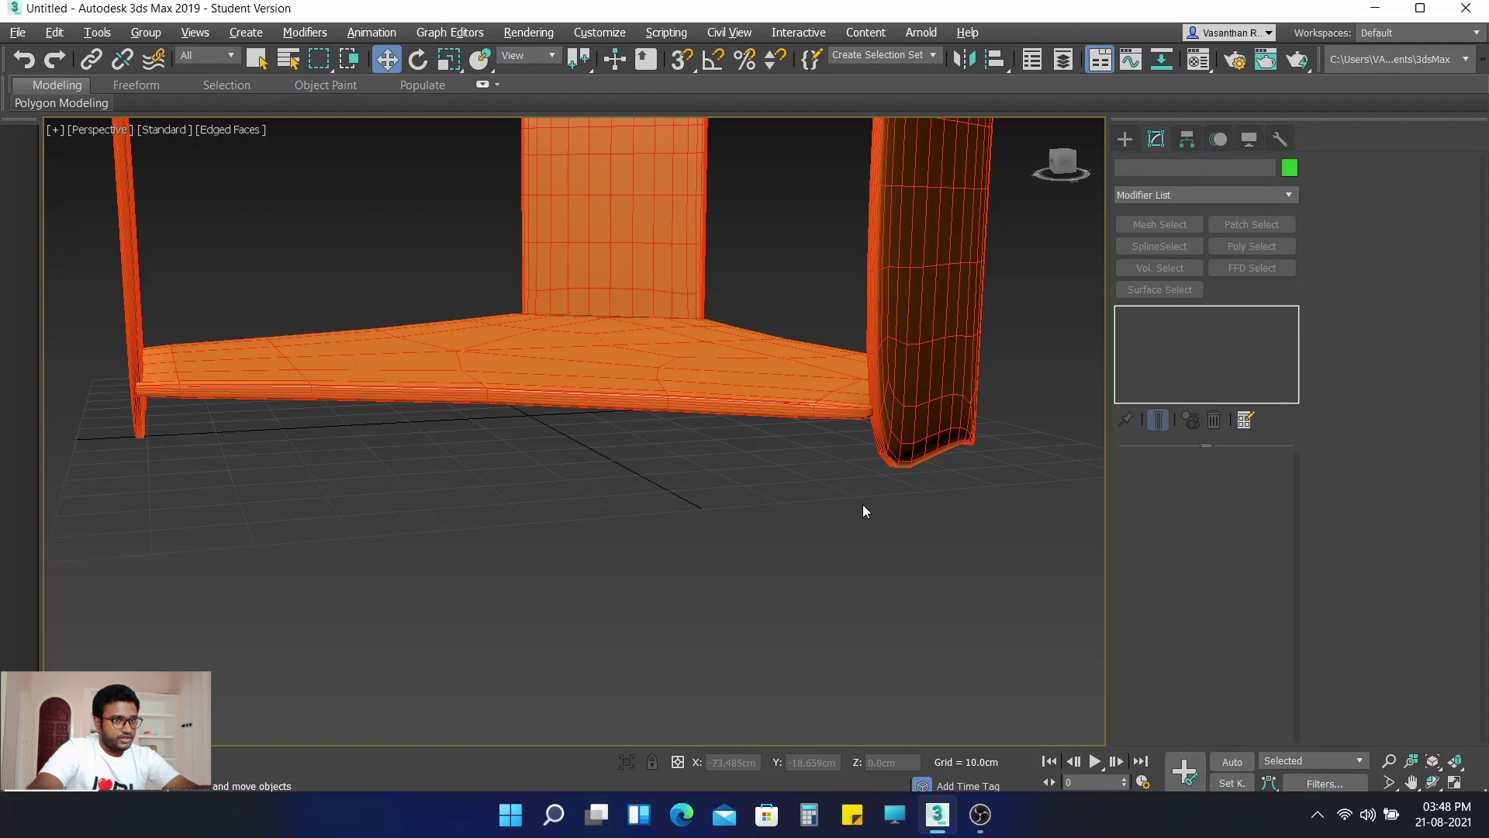
pyautogui.scroll(2, 861, 504)
pyautogui.scroll(-2, 898, 459)
pyautogui.moveTo(937, 421); pyautogui.dragTo(803, 444, button='middle')
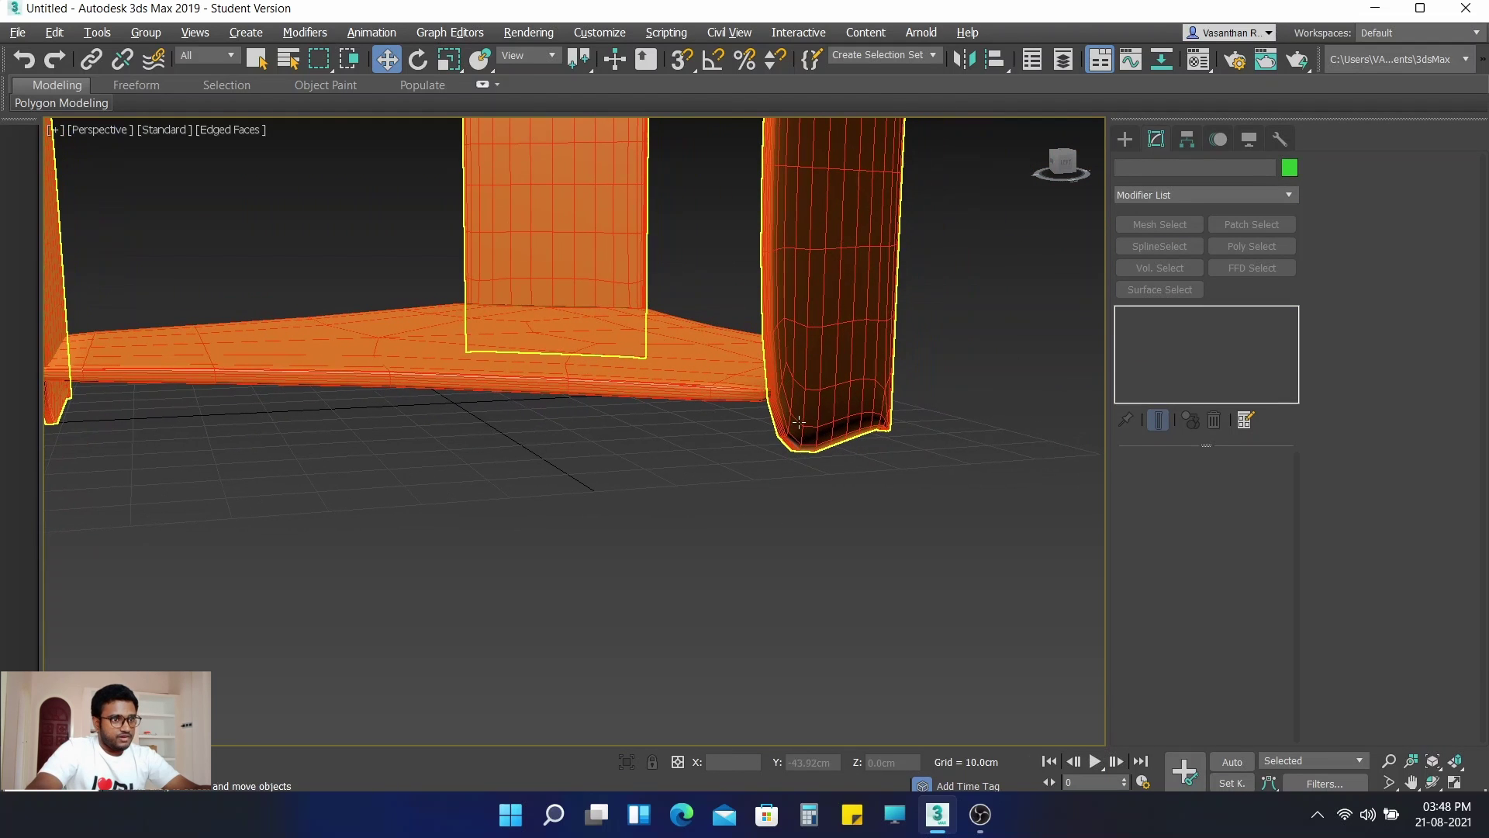
pyautogui.click(806, 439)
pyautogui.click(1171, 349)
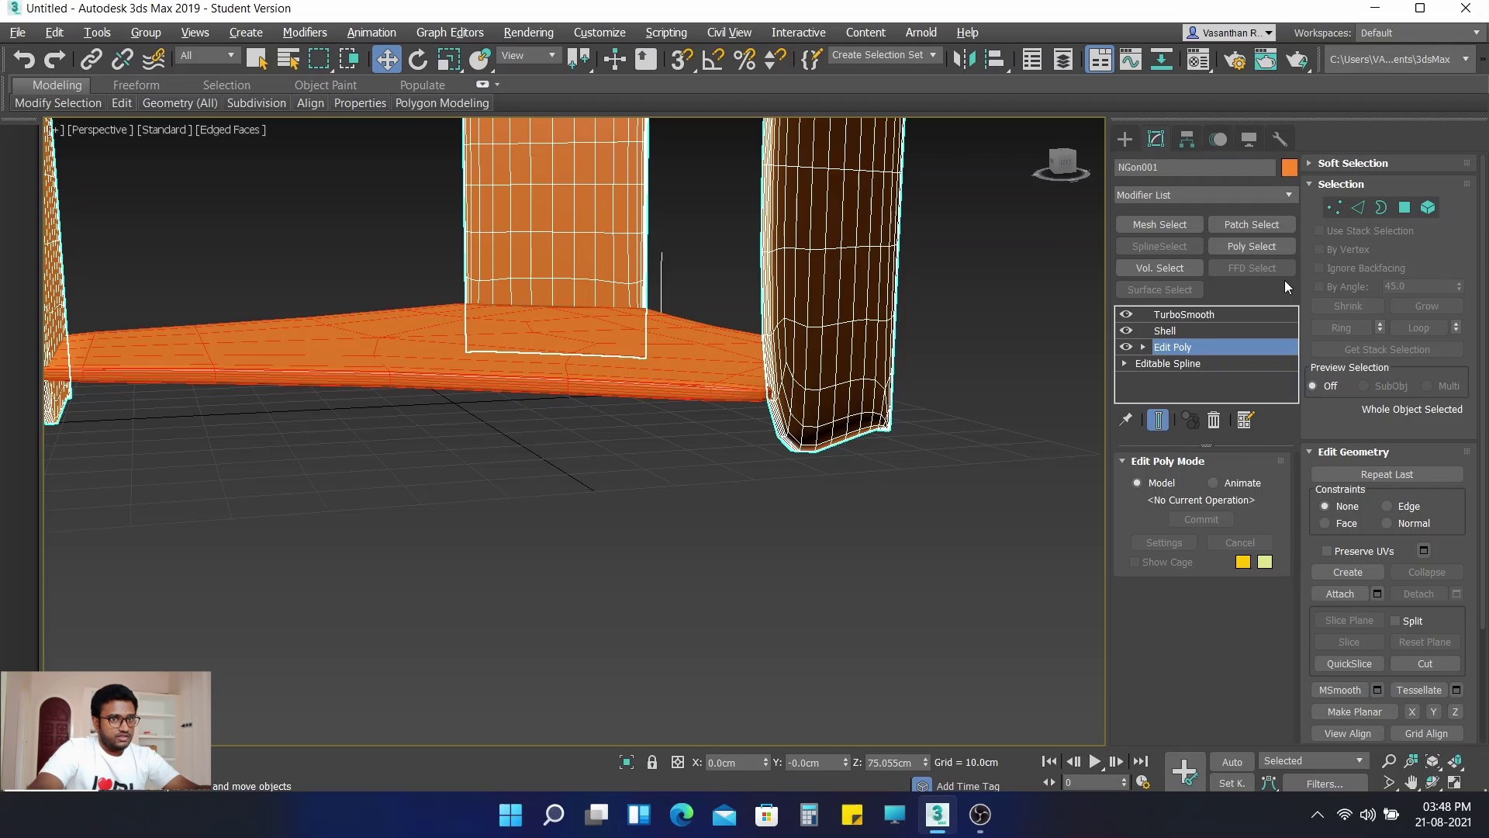
pyautogui.click(1126, 314)
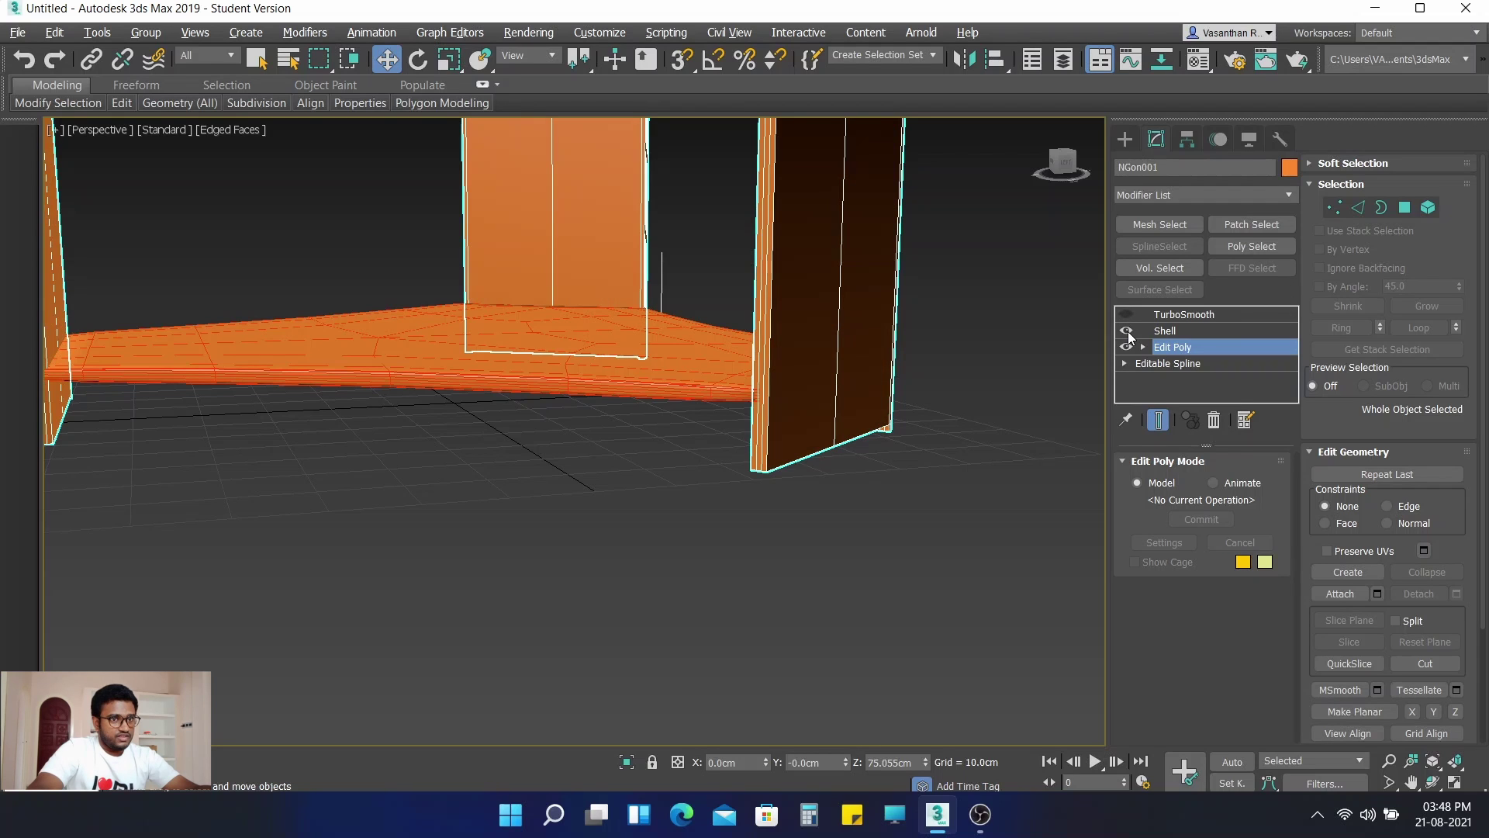
pyautogui.click(1126, 330)
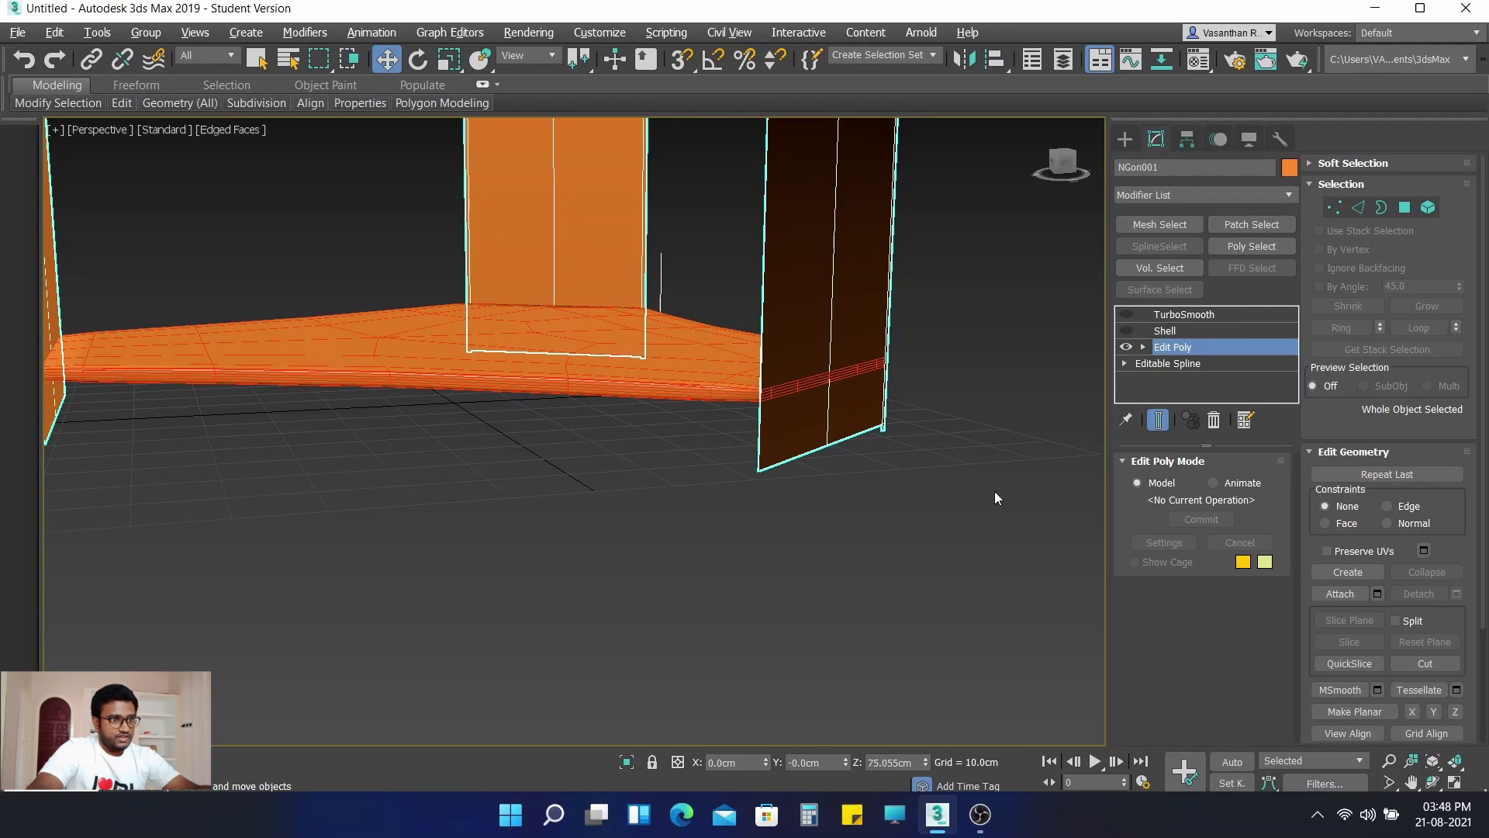
# Step: Isolate the leg frame and inspect the bottom ends of its legs
pyautogui.keyDown('alt'); pyautogui.moveTo(909, 471); pyautogui.dragTo(868, 454, button='middle'); pyautogui.keyUp('alt')
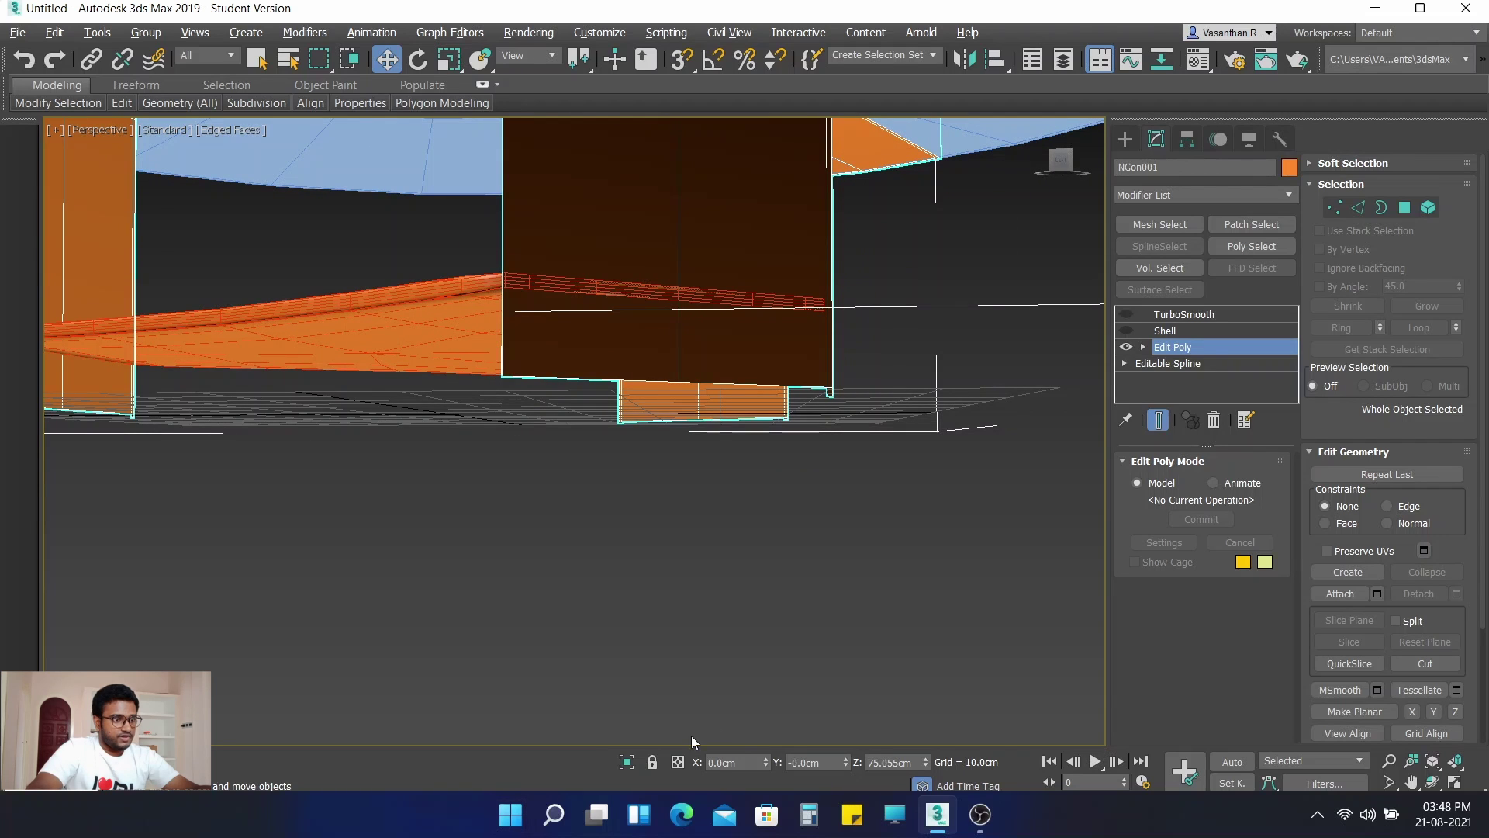
pyautogui.click(626, 767)
pyautogui.scroll(4, 760, 463)
pyautogui.moveTo(761, 463); pyautogui.dragTo(735, 560, button='middle')
pyautogui.scroll(3, 629, 602)
pyautogui.scroll(2, 634, 627)
pyautogui.keyDown('alt'); pyautogui.moveTo(634, 627); pyautogui.dragTo(601, 550, button='middle'); pyautogui.keyUp('alt')
pyautogui.scroll(-5, 875, 517)
pyautogui.keyDown('alt'); pyautogui.moveTo(875, 517); pyautogui.dragTo(836, 453, button='middle'); pyautogui.keyUp('alt')
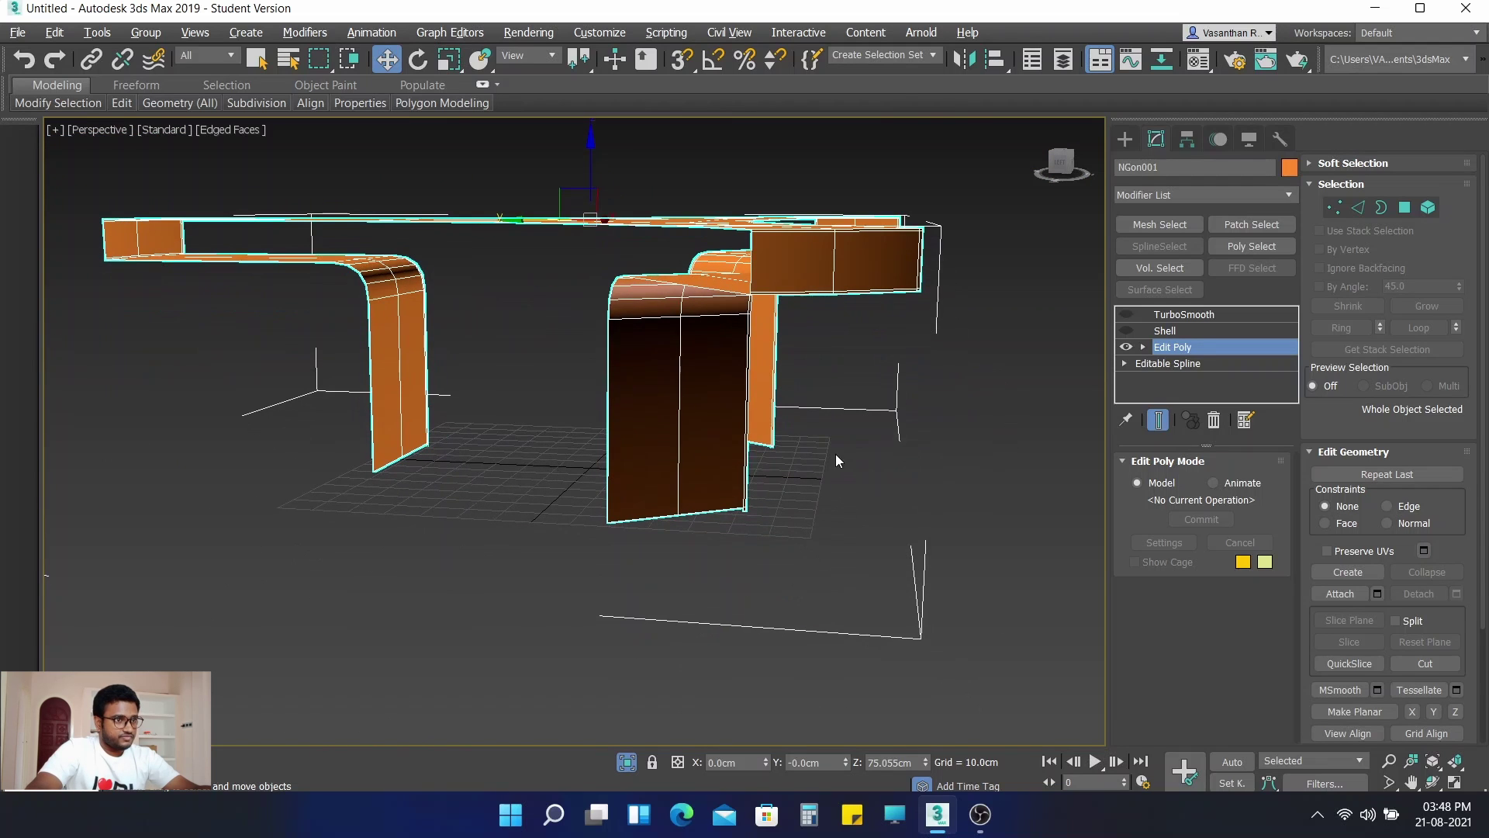
# Step: Connect one leg's ring of vertical edges with 1 segment, pinch 100 and slide -97, placing the new edge beside the leg's bottom end
pyautogui.click(1358, 207)
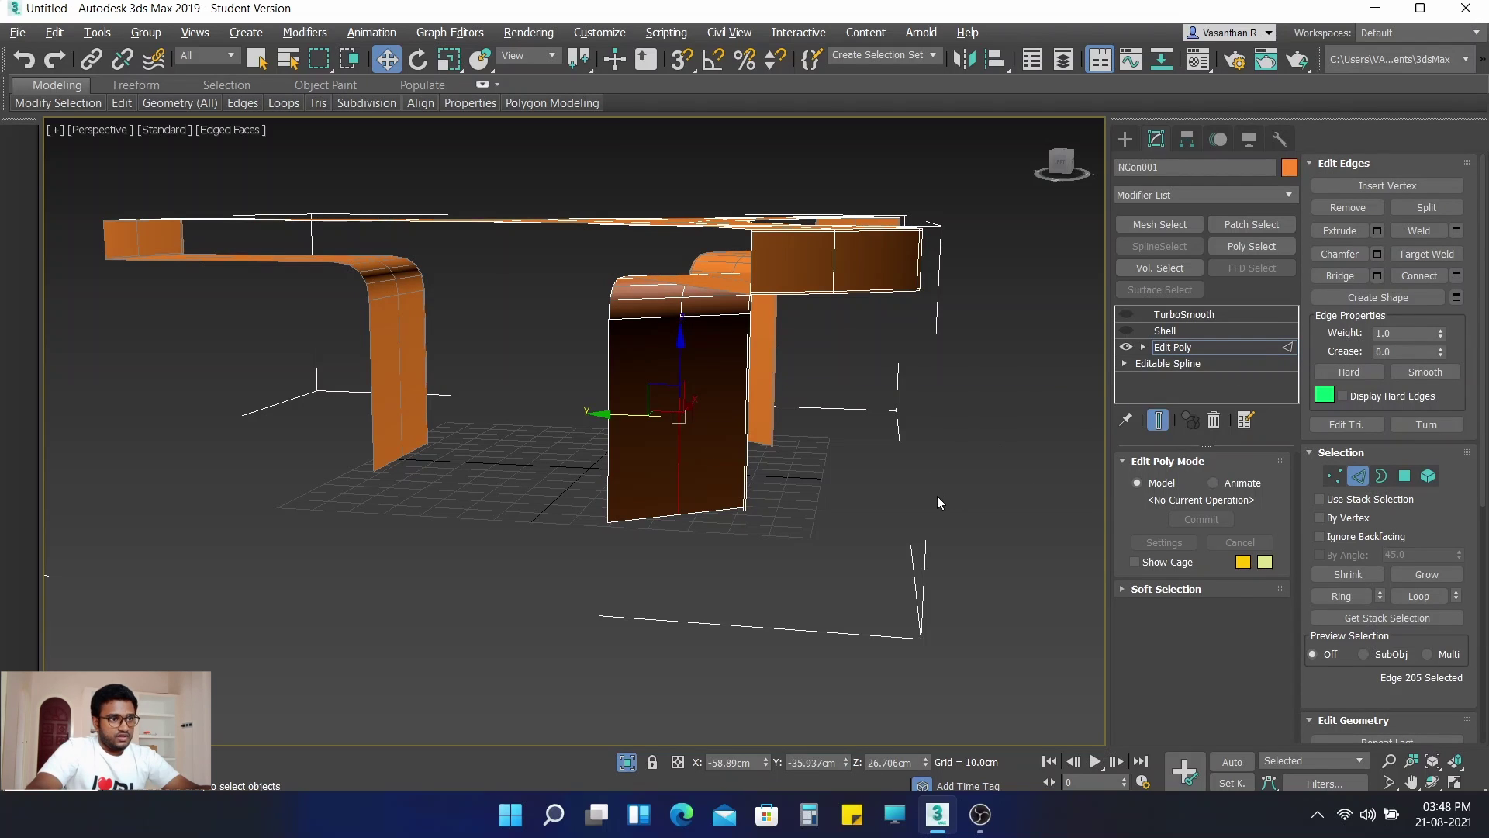
pyautogui.click(1341, 596)
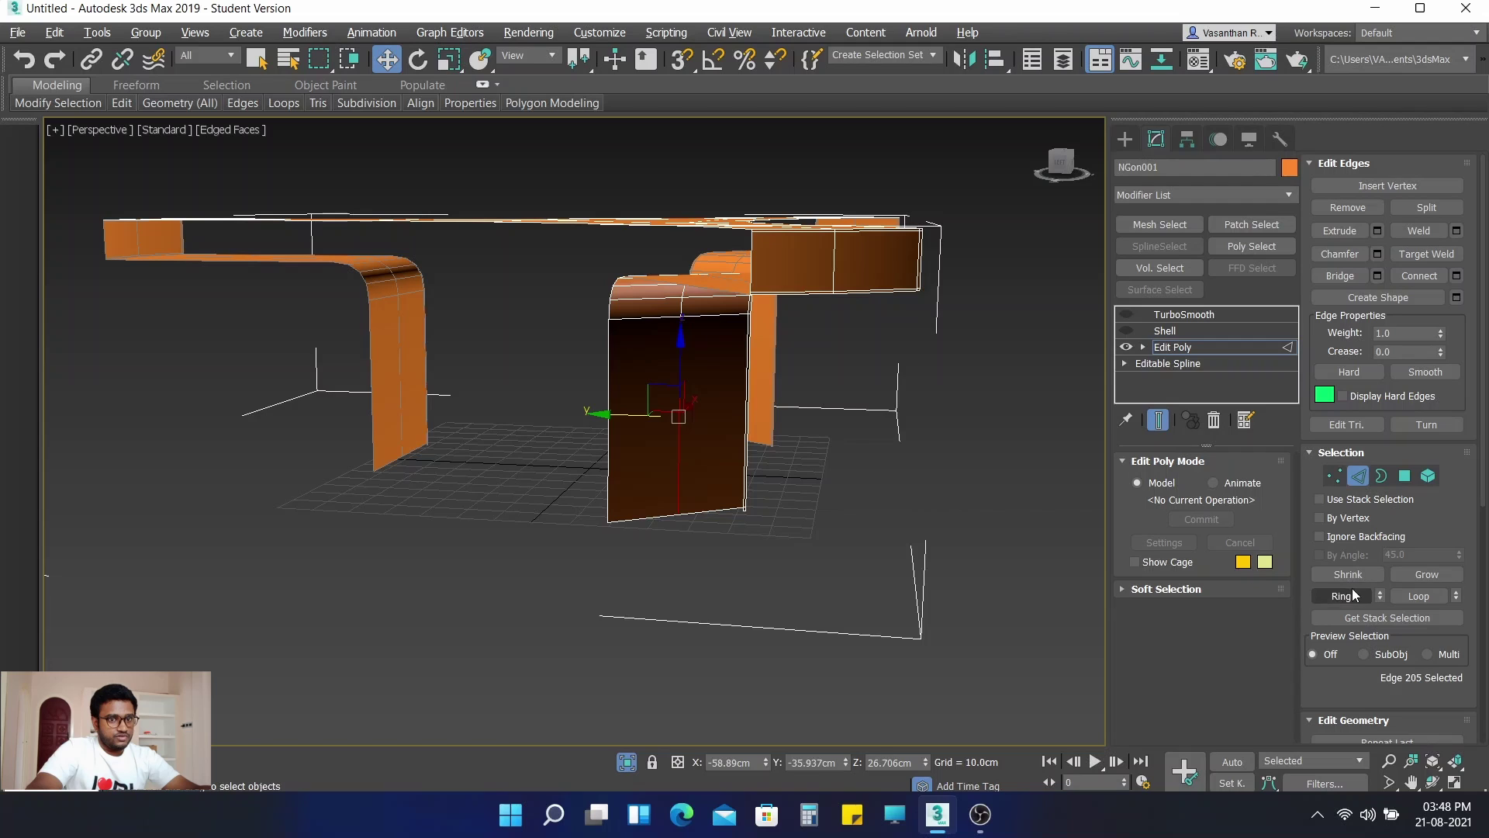
pyautogui.click(1456, 276)
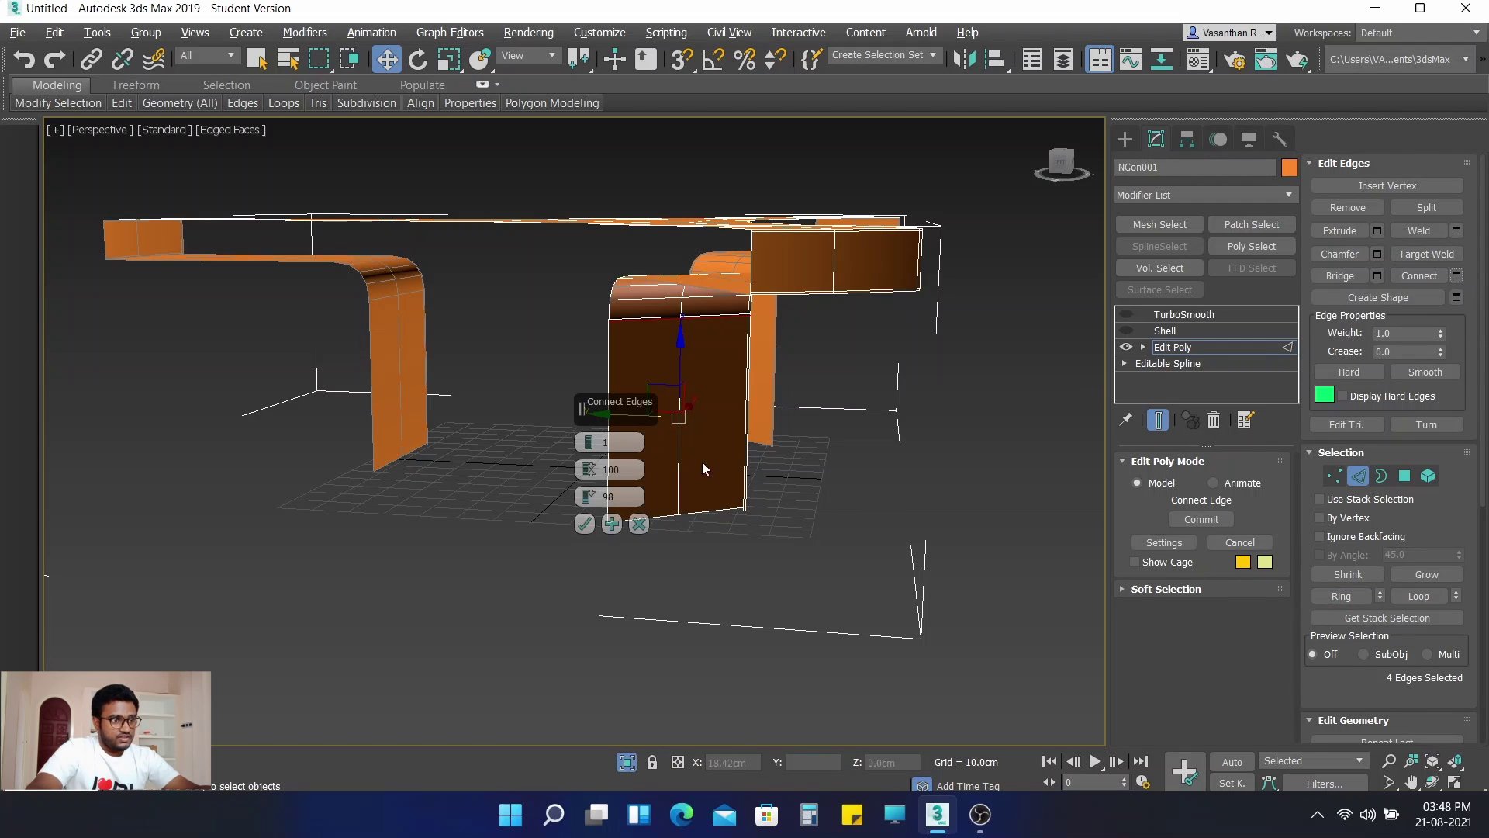
pyautogui.moveTo(588, 500); pyautogui.dragTo(663, 46)
pyautogui.moveTo(732, 269); pyautogui.dragTo(714, 259)
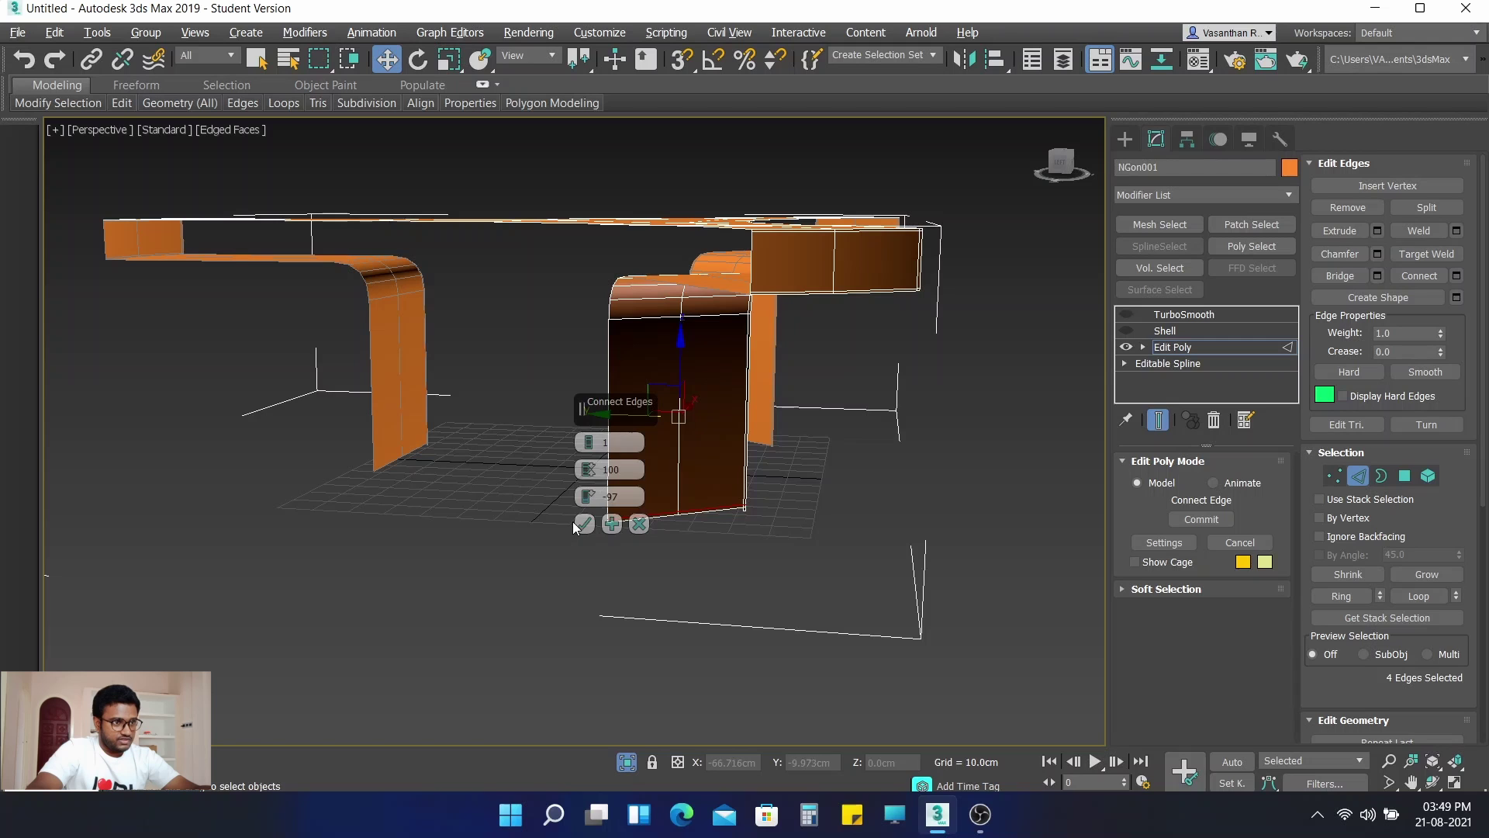
pyautogui.click(584, 523)
pyautogui.click(1009, 535)
# Step: Connect the second leg's ring of vertical edges with 1 segment and slide 97, placing the new edge near its bottom end
pyautogui.keyDown('alt'); pyautogui.moveTo(946, 500); pyautogui.dragTo(497, 417, button='middle'); pyautogui.keyUp('alt')
pyautogui.click(385, 356)
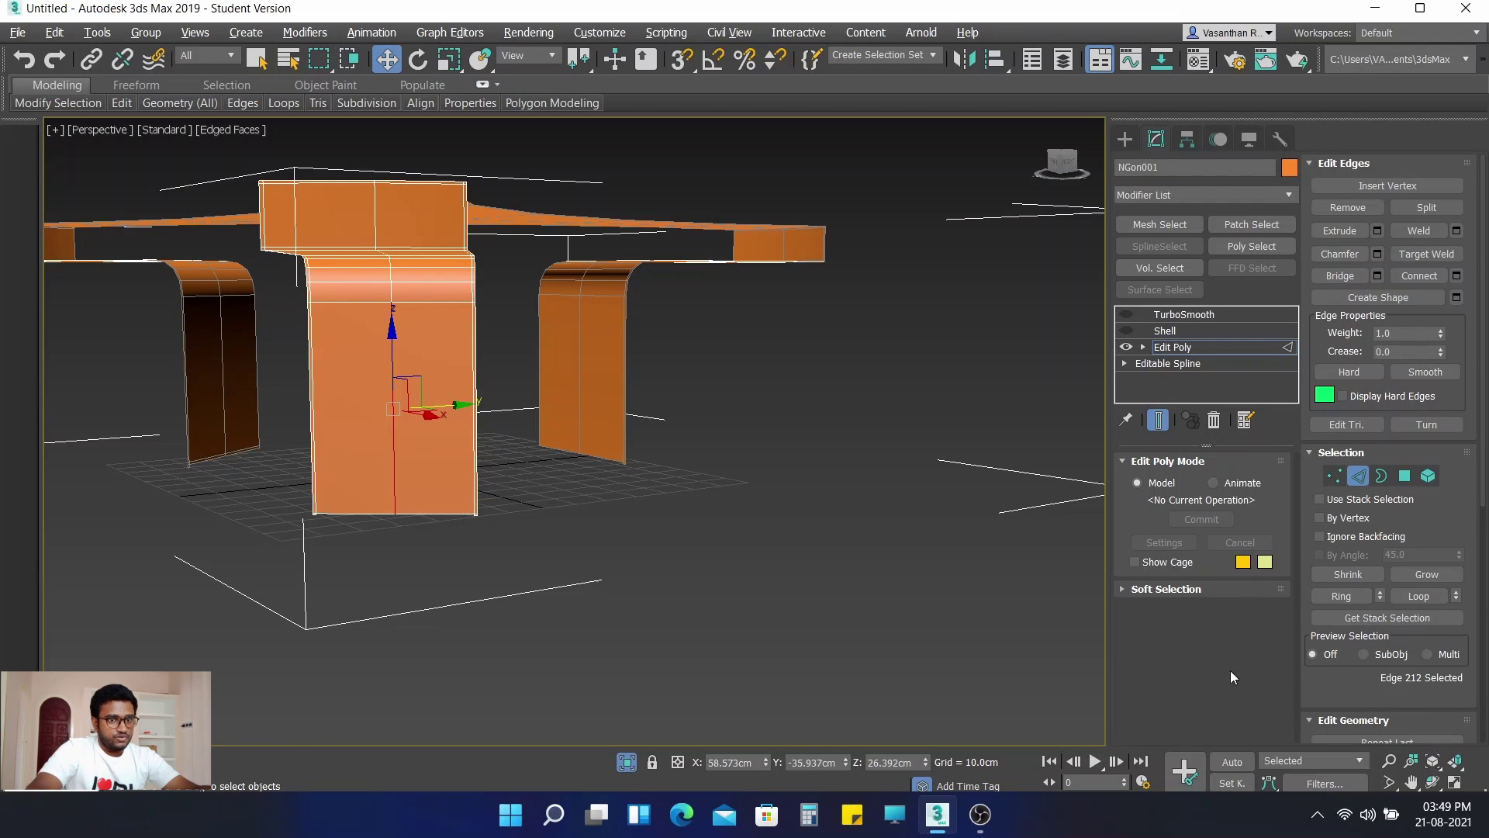
pyautogui.click(1341, 596)
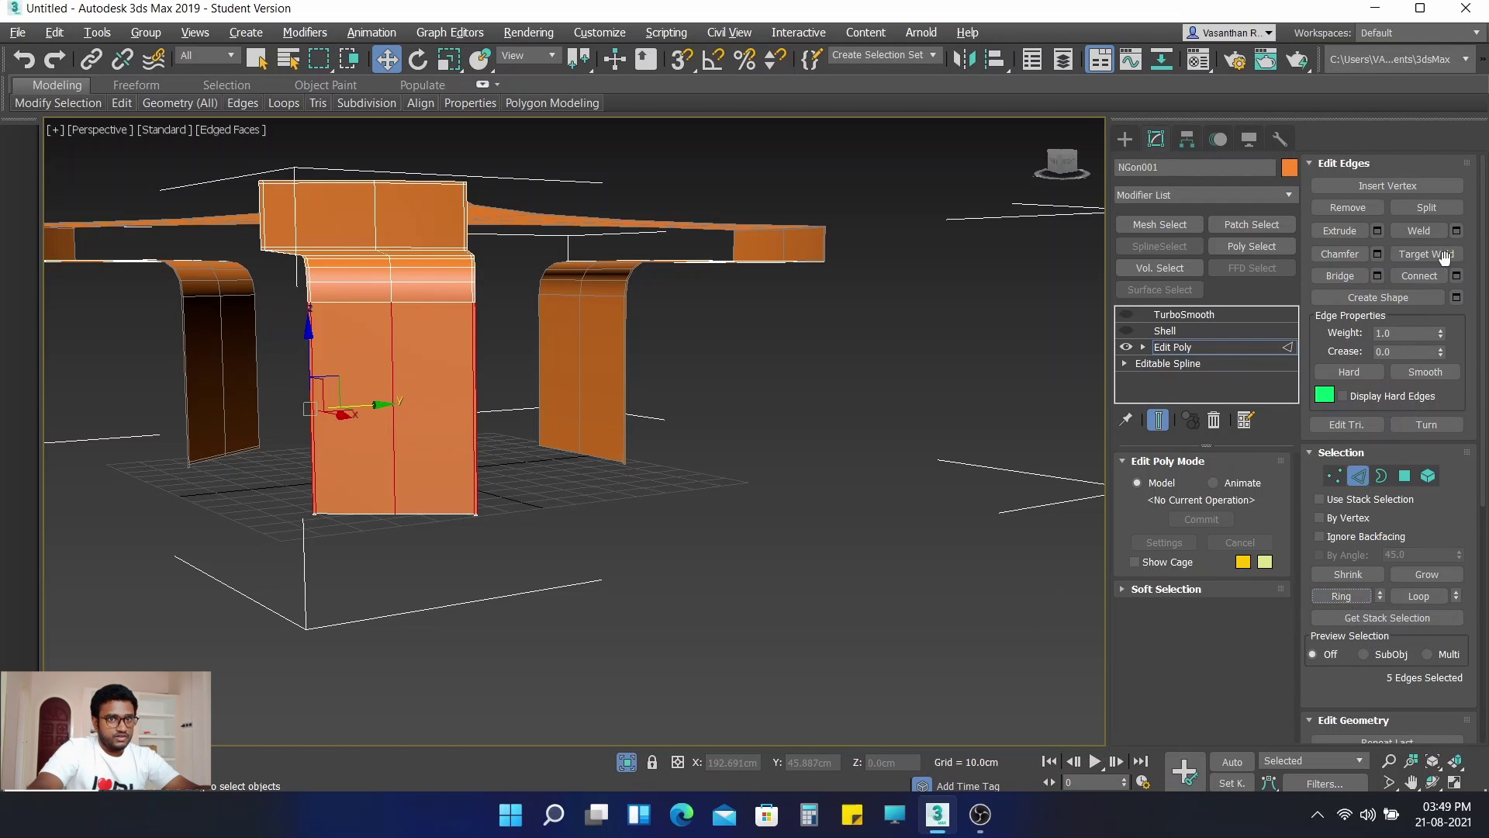
pyautogui.click(1456, 276)
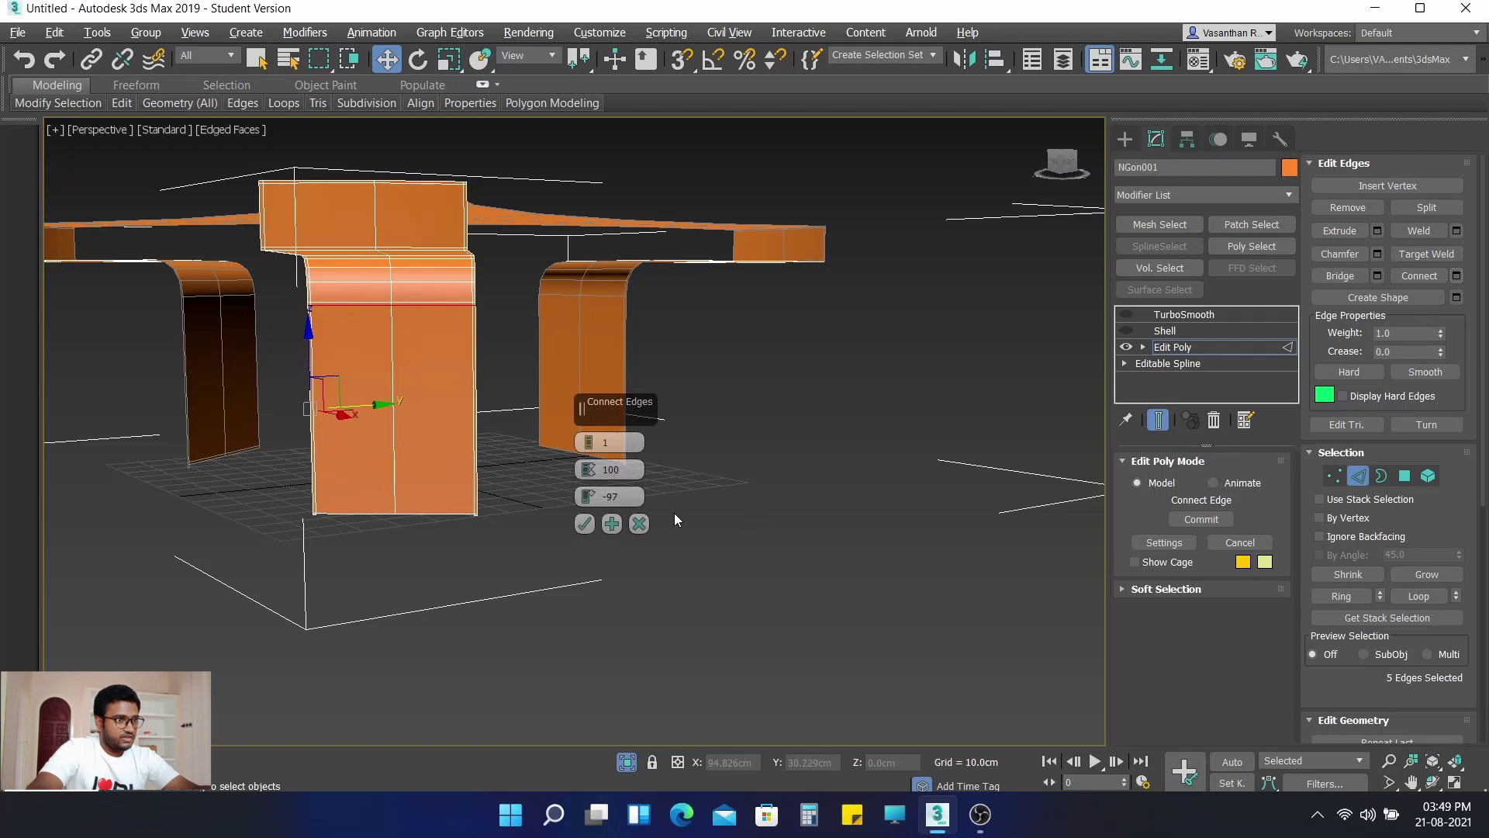
pyautogui.moveTo(607, 164); pyautogui.dragTo(604, 729)
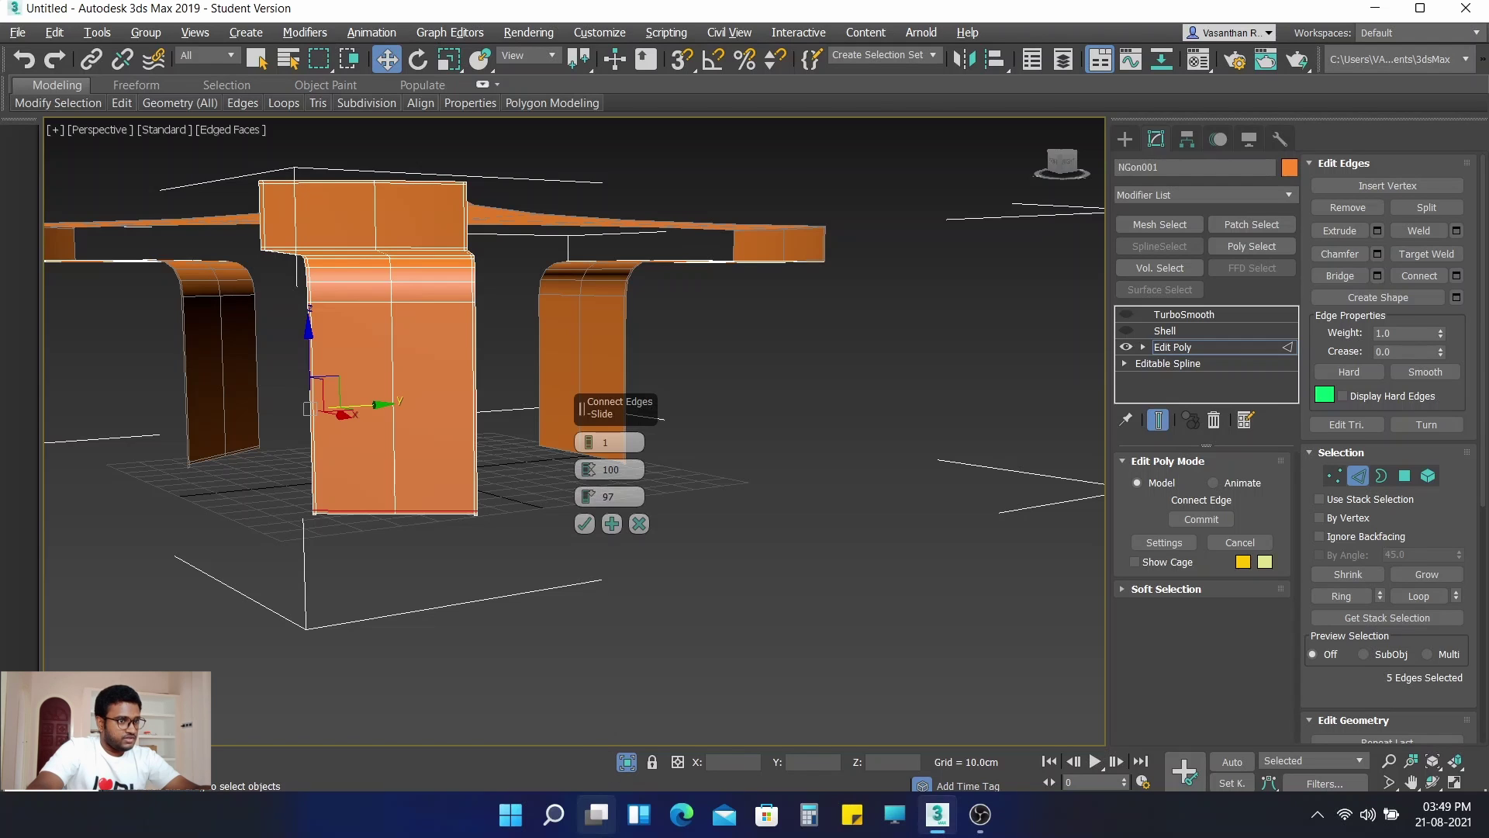
pyautogui.click(584, 524)
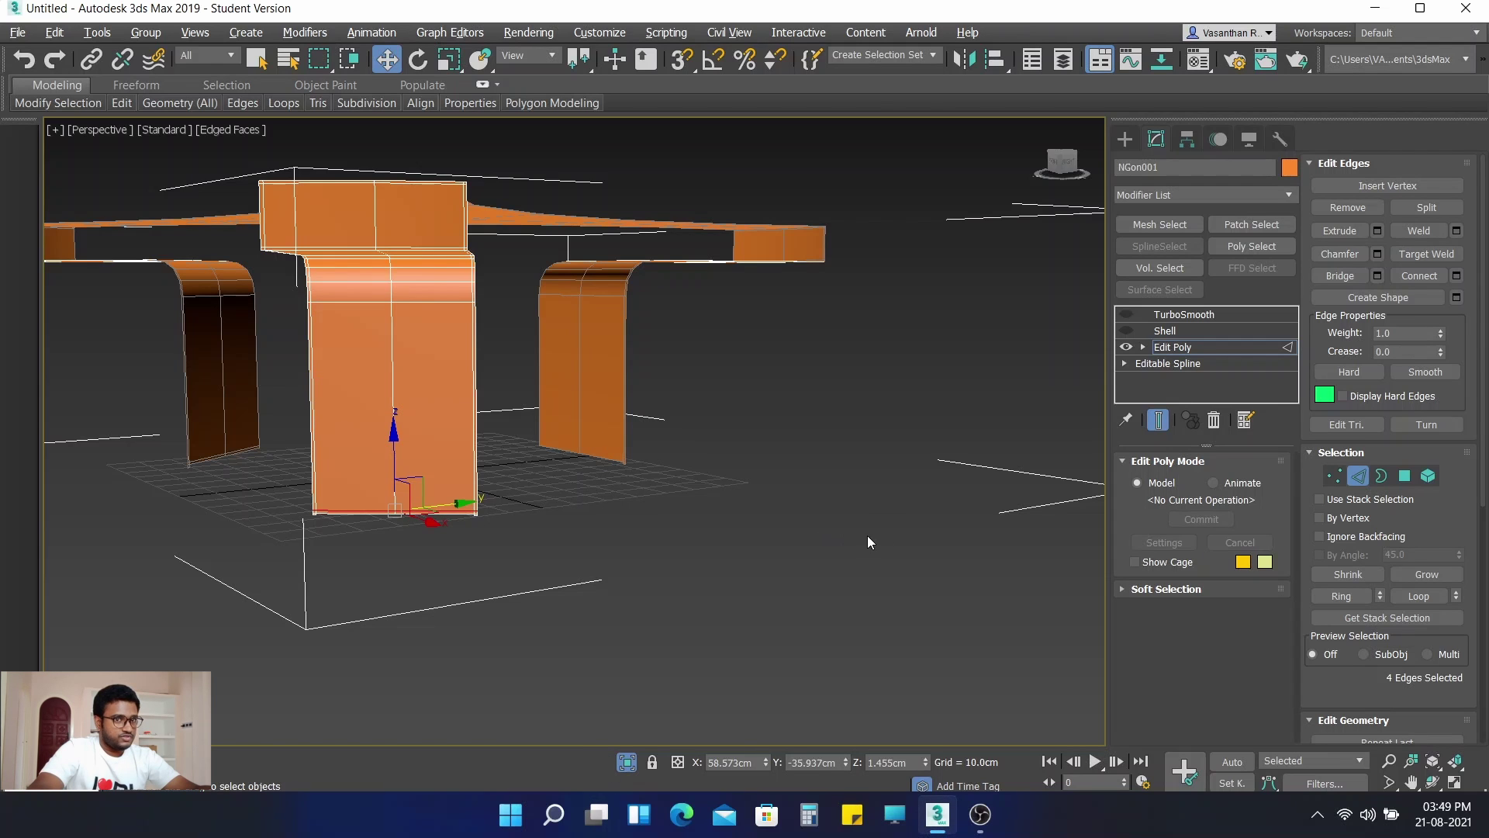
# Step: Connect the third leg's ring of vertical edges with 1 segment and slide 98 to add an edge near its bottom end
pyautogui.keyDown('alt'); pyautogui.moveTo(945, 425); pyautogui.dragTo(822, 407, button='middle'); pyautogui.keyUp('alt')
pyautogui.click(823, 406)
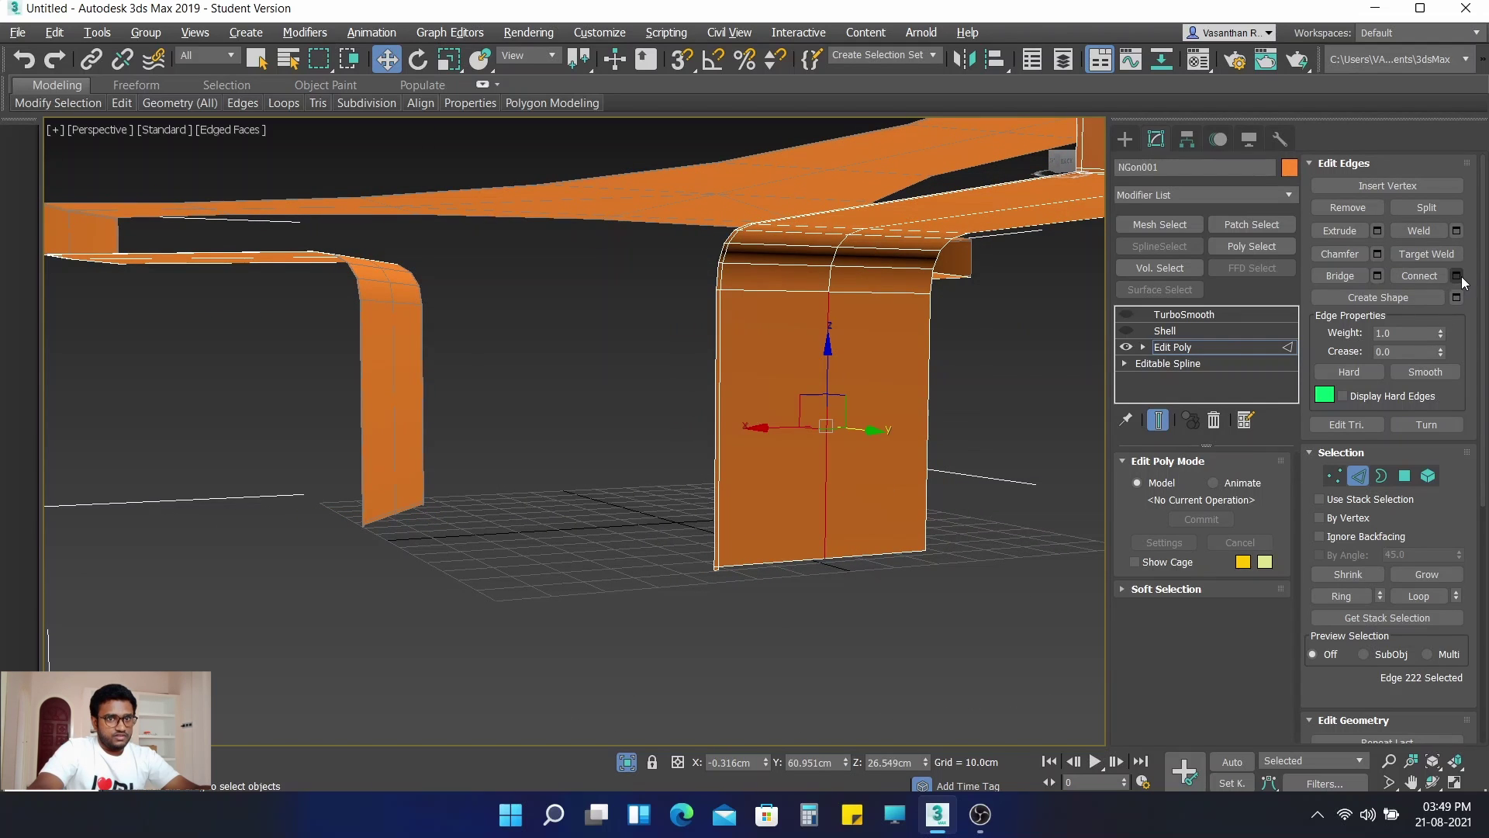
pyautogui.click(1332, 597)
pyautogui.click(1458, 277)
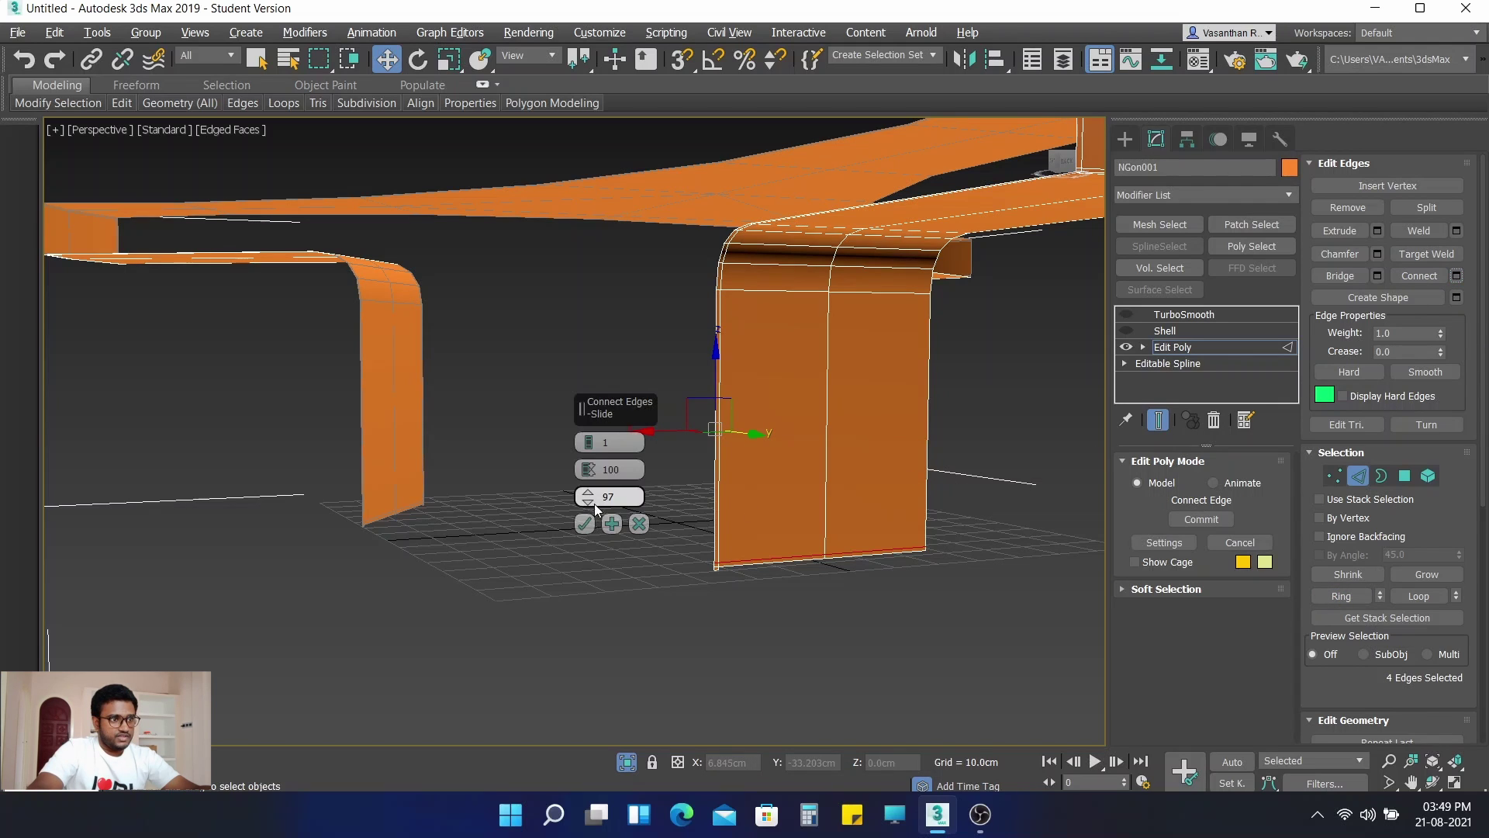
pyautogui.moveTo(589, 497)
pyautogui.mouseDown()
pyautogui.moveTo(565, 322)
pyautogui.moveTo(618, 618)
pyautogui.moveTo(600, 486)
pyautogui.mouseUp()
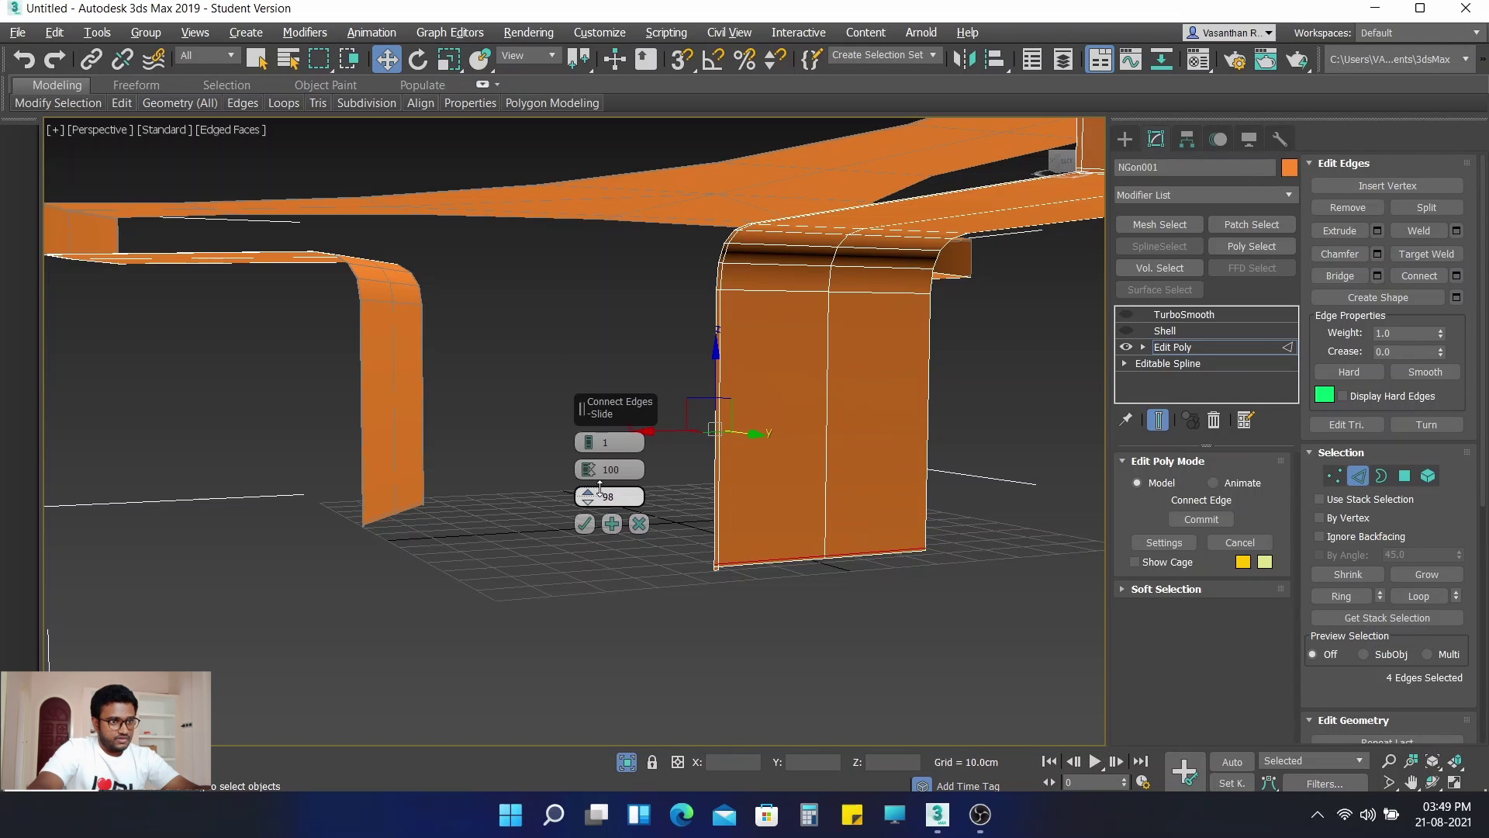
pyautogui.click(584, 524)
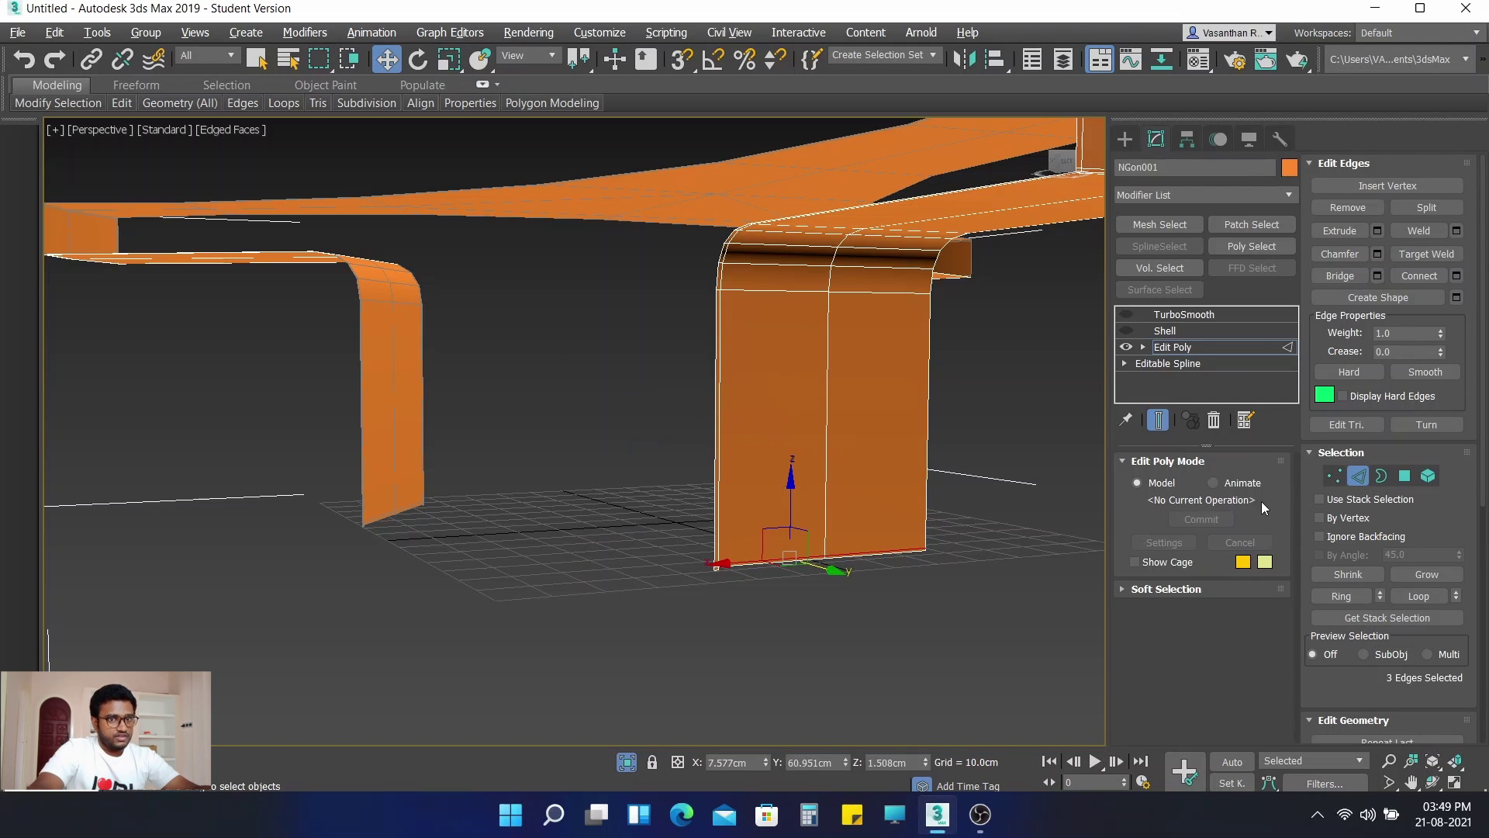
# Step: Exit edge level, turn the frame's Shell and TurboSmooth display back on, and return to the TurboSmooth modifier
pyautogui.click(1358, 475)
pyautogui.click(1186, 347)
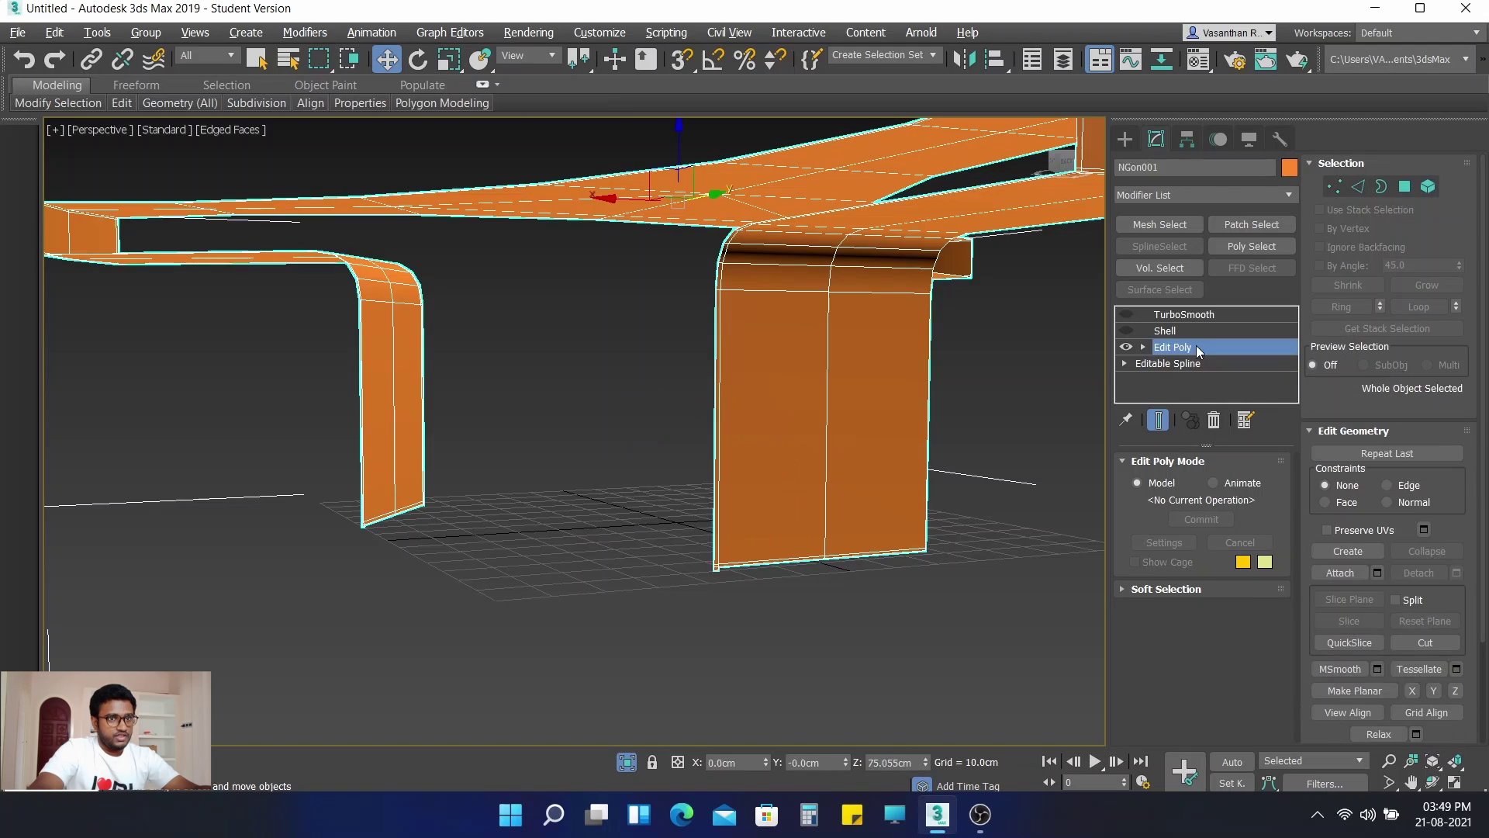
pyautogui.click(1125, 330)
pyautogui.click(1126, 315)
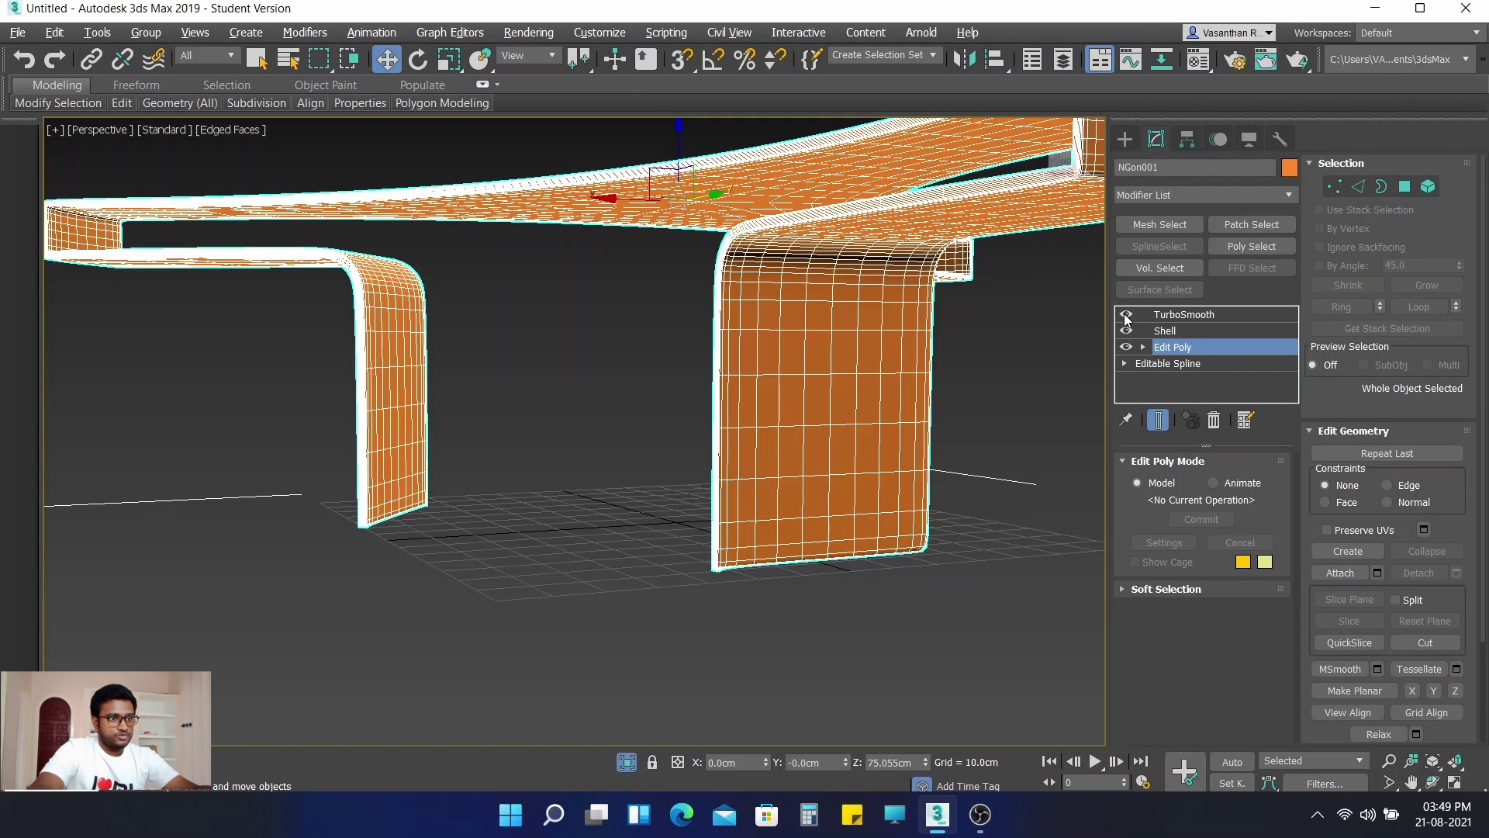
pyautogui.keyDown('alt'); pyautogui.moveTo(487, 570); pyautogui.dragTo(684, 577, button='middle'); pyautogui.keyUp('alt')
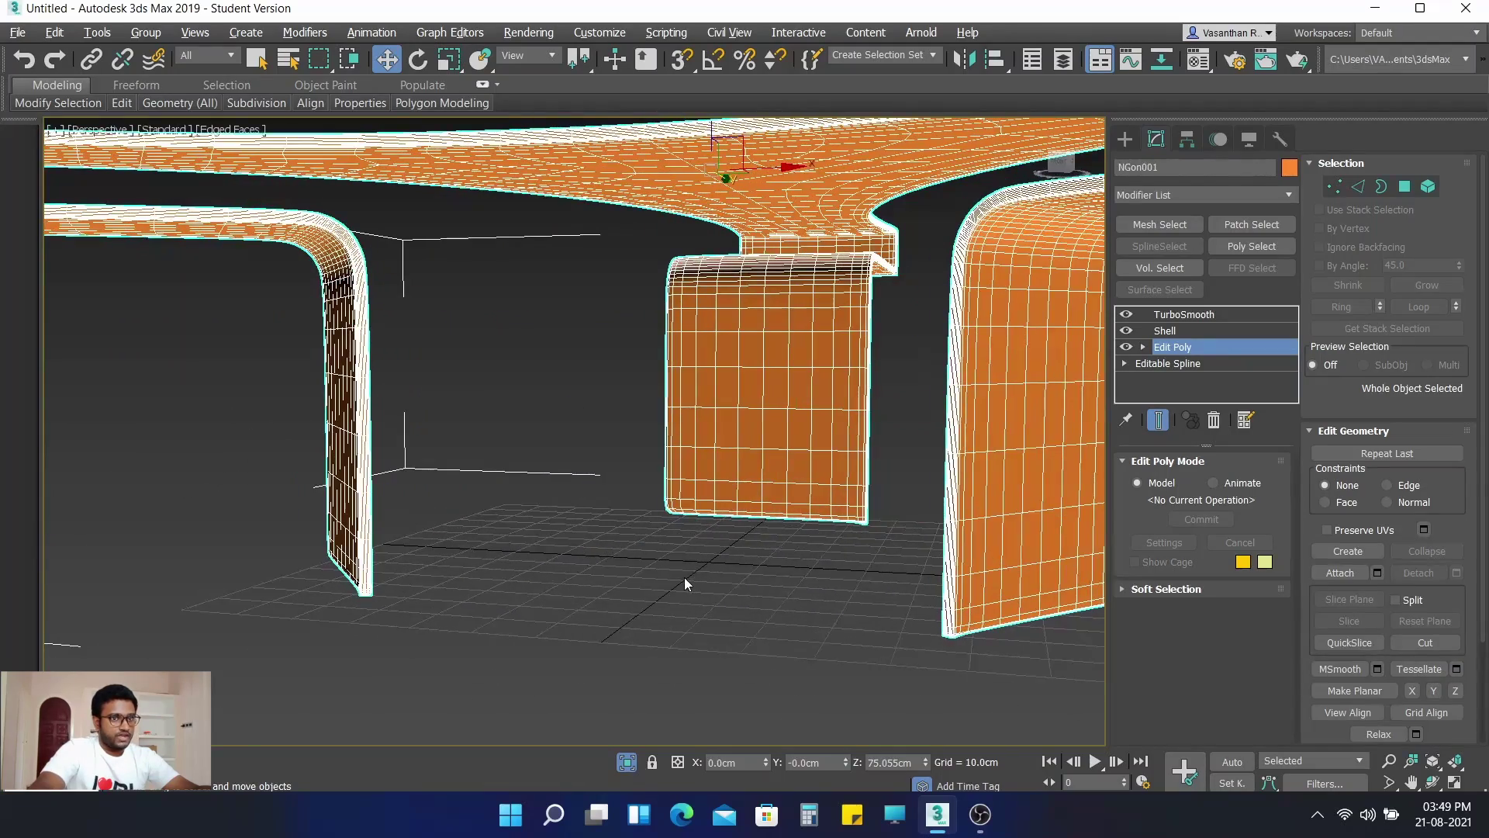
pyautogui.click(1192, 315)
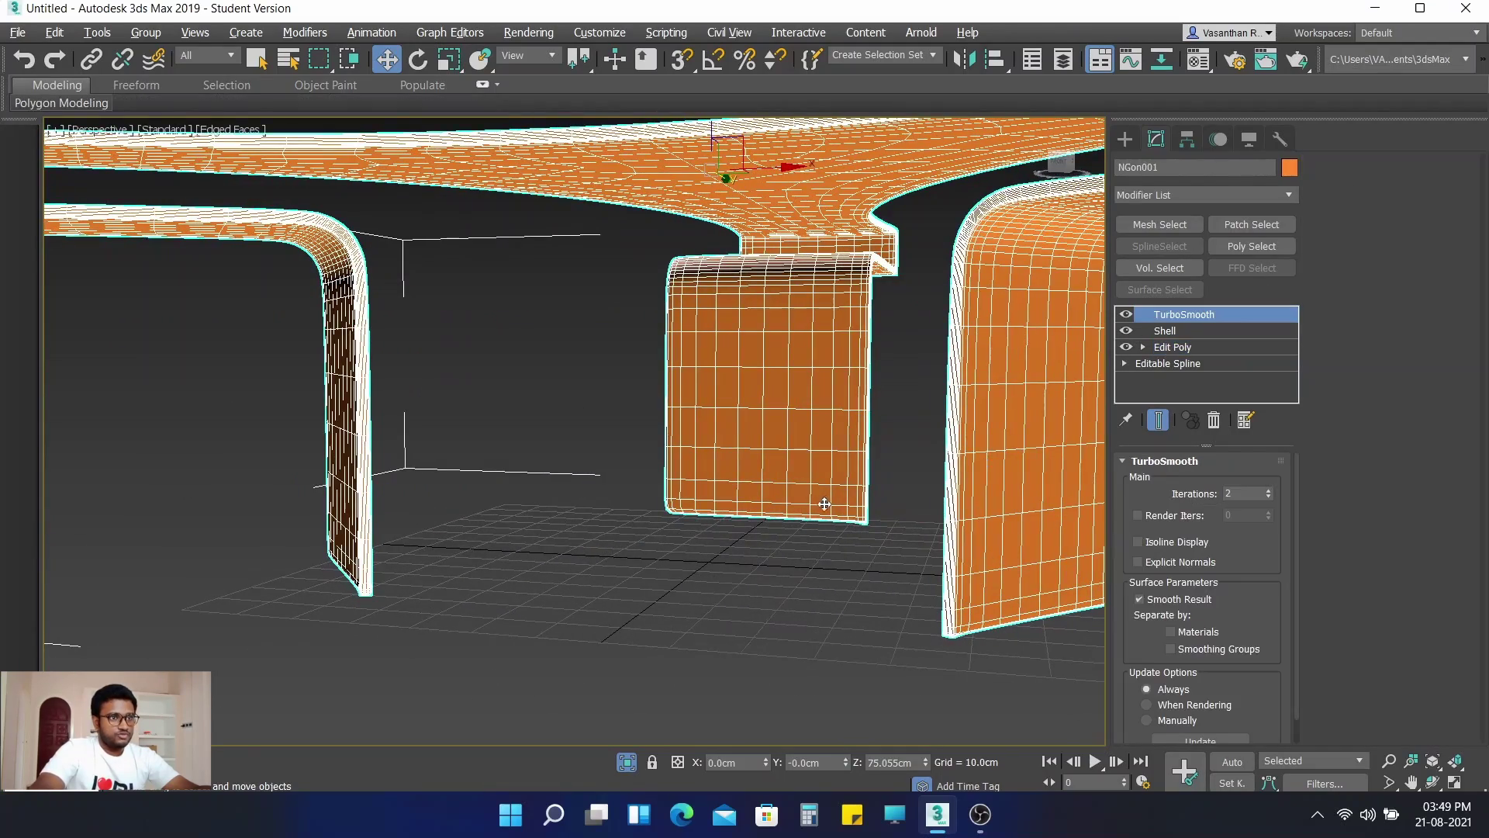
# Step: Set the TurboSmooth iterations of the three-armed base panel between the legs to 2 and deselect it
pyautogui.scroll(-3, 784, 556)
pyautogui.click(626, 763)
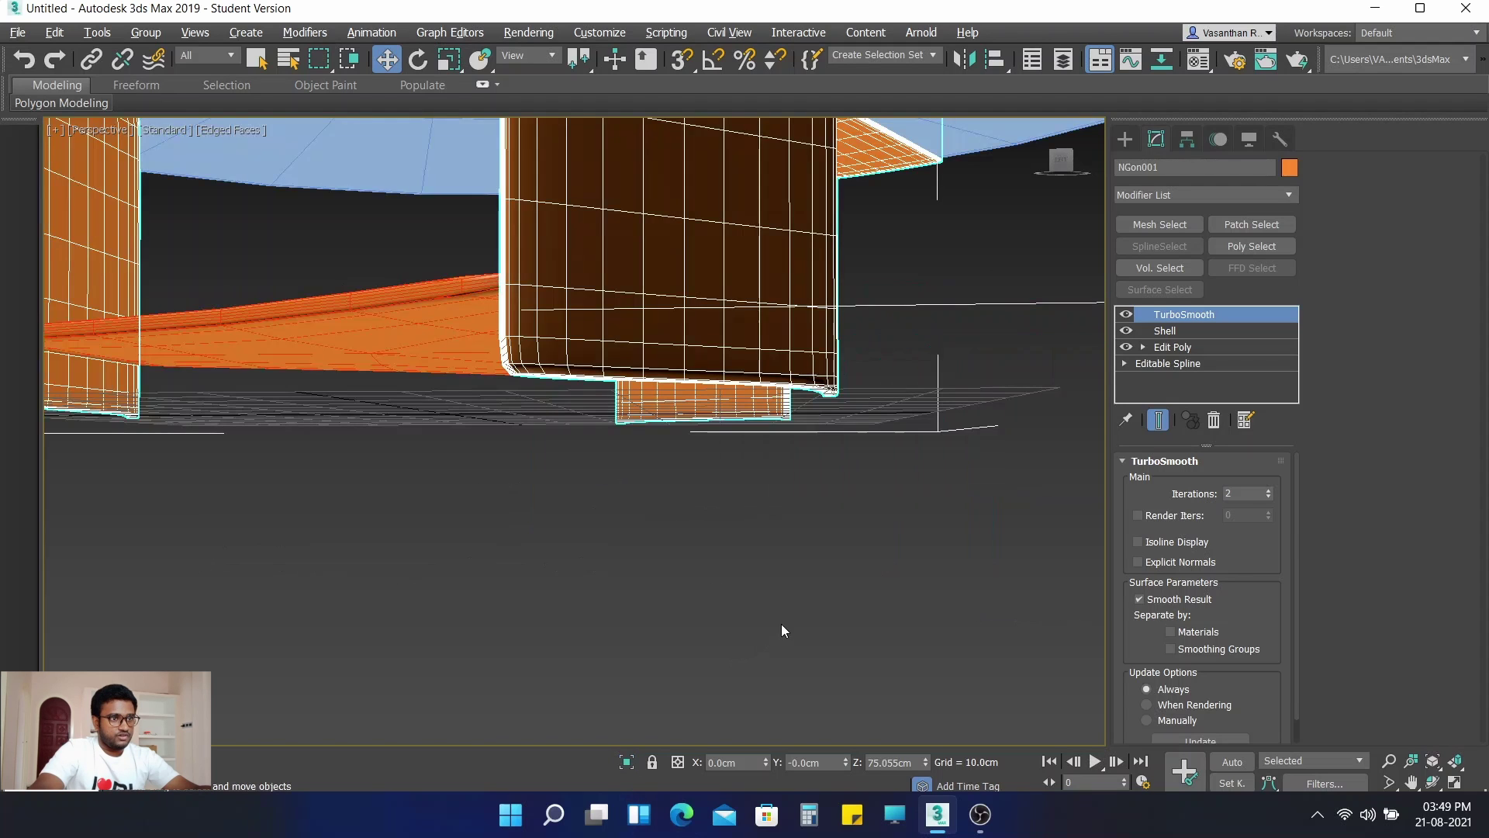
pyautogui.scroll(-2, 722, 609)
pyautogui.keyDown('alt'); pyautogui.moveTo(676, 621); pyautogui.dragTo(737, 642, button='middle'); pyautogui.keyUp('alt')
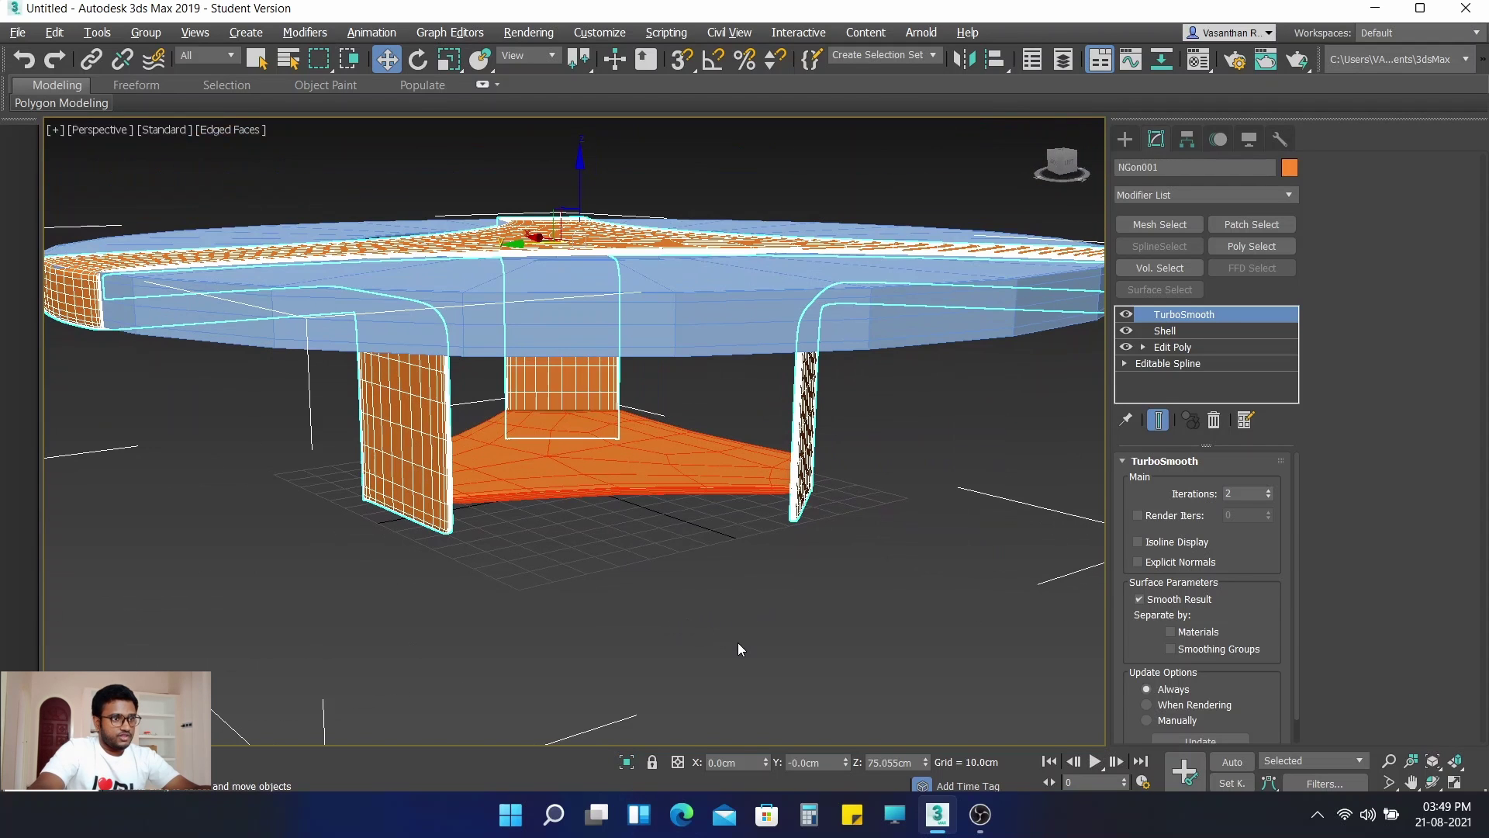
pyautogui.click(673, 477)
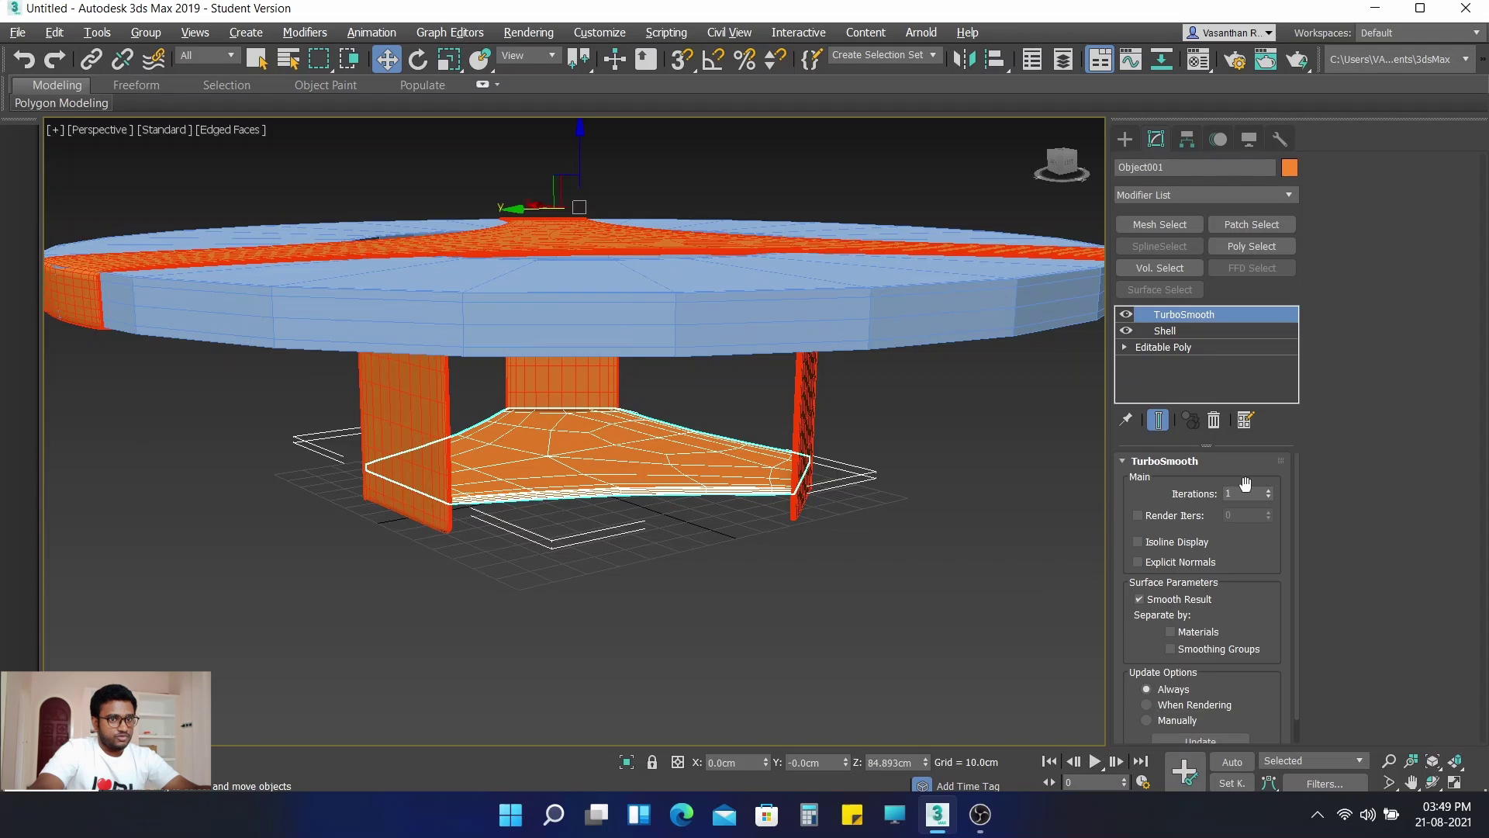
pyautogui.doubleClick(1246, 494)
pyautogui.write('2')
pyautogui.press('Return')
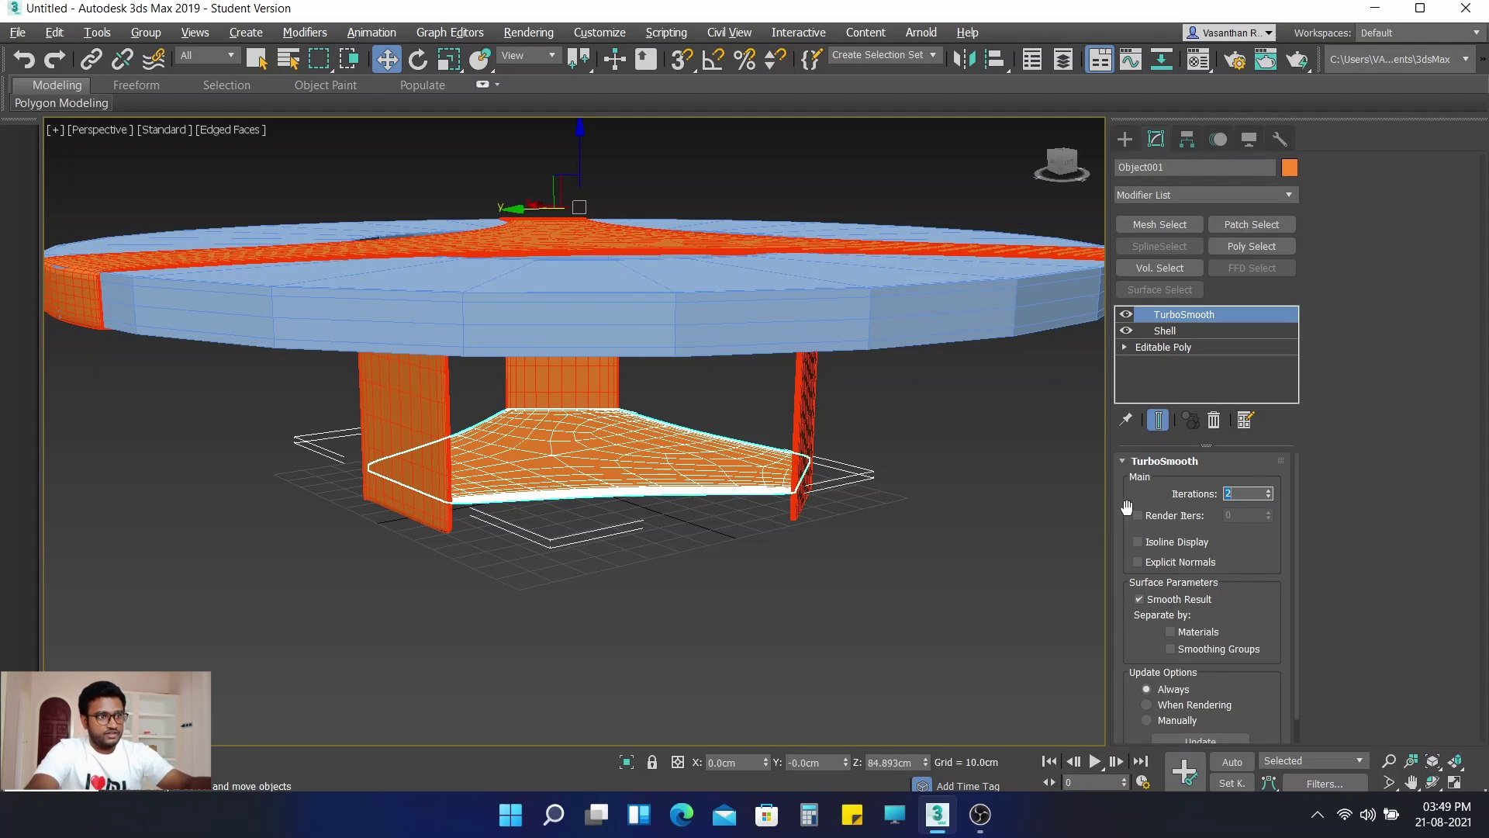
pyautogui.click(1032, 542)
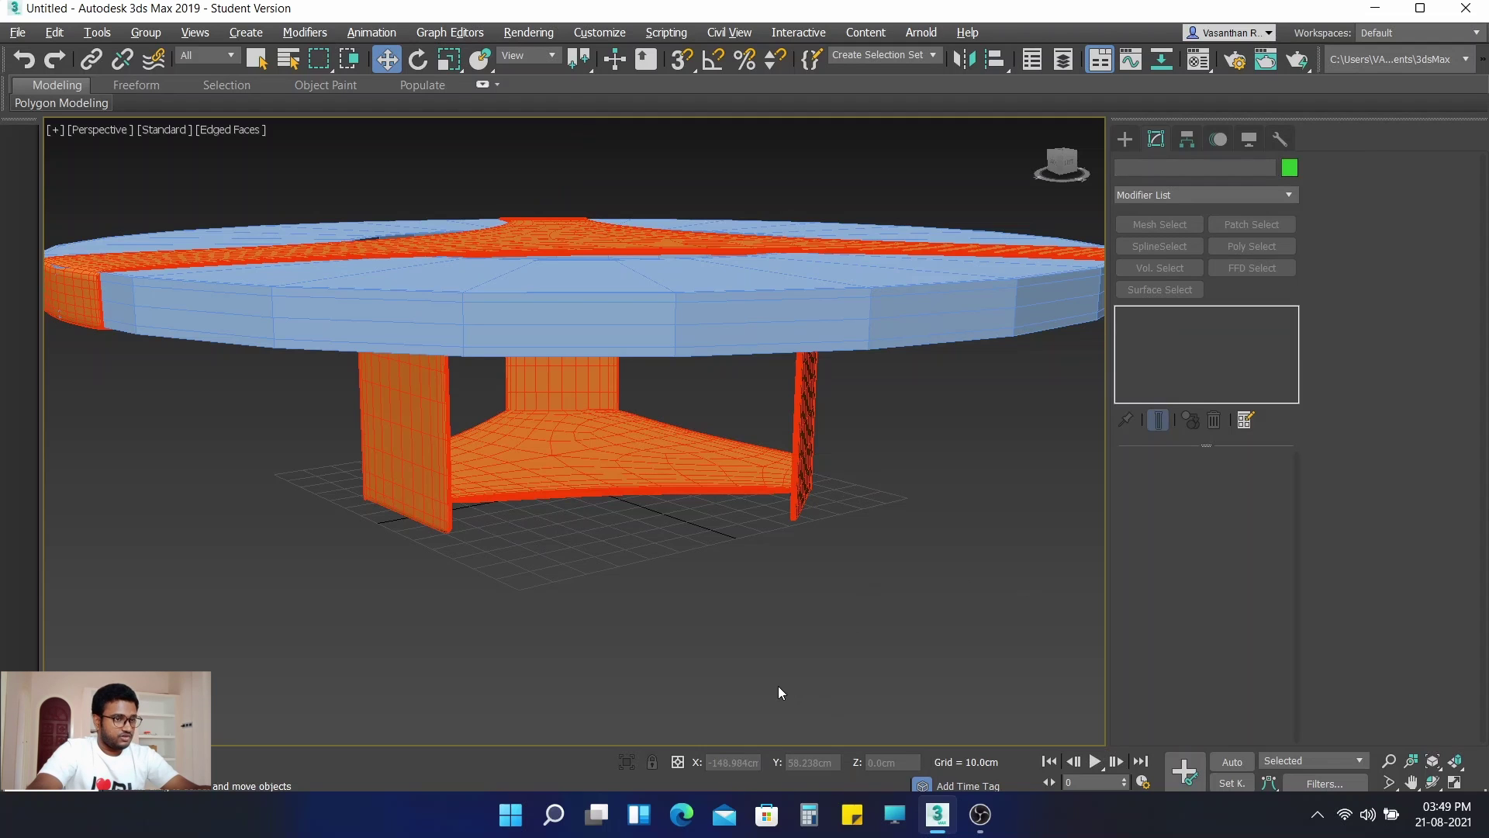
# Step: Change the object color of the ring-shaped tabletop to the grey swatch of the basic 3ds Max palette
pyautogui.click(698, 309)
pyautogui.keyDown('alt'); pyautogui.moveTo(701, 633); pyautogui.dragTo(823, 643, button='middle'); pyautogui.keyUp('alt')
pyautogui.scroll(-3, 808, 636)
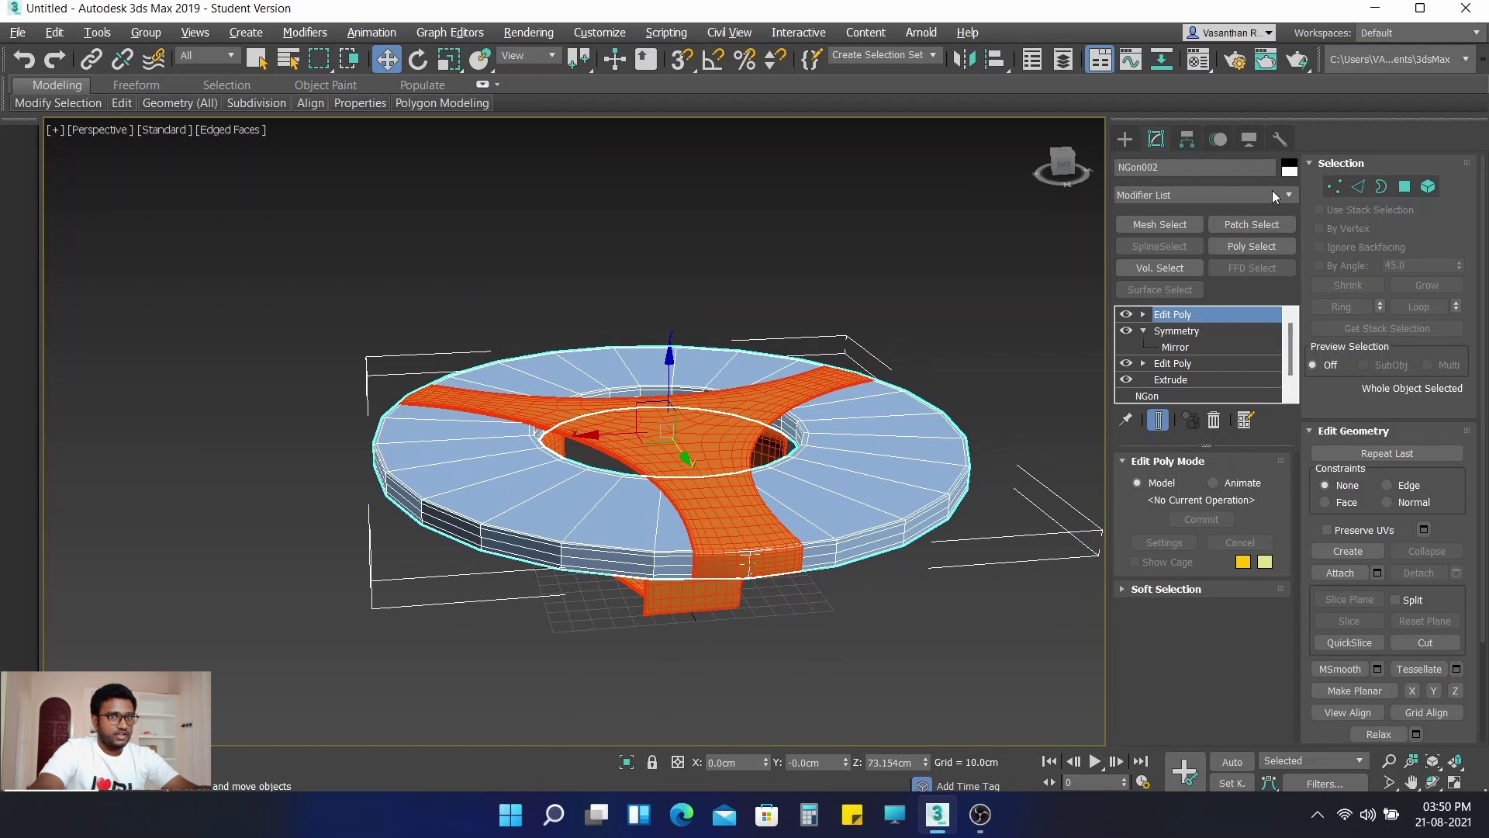
pyautogui.click(1288, 168)
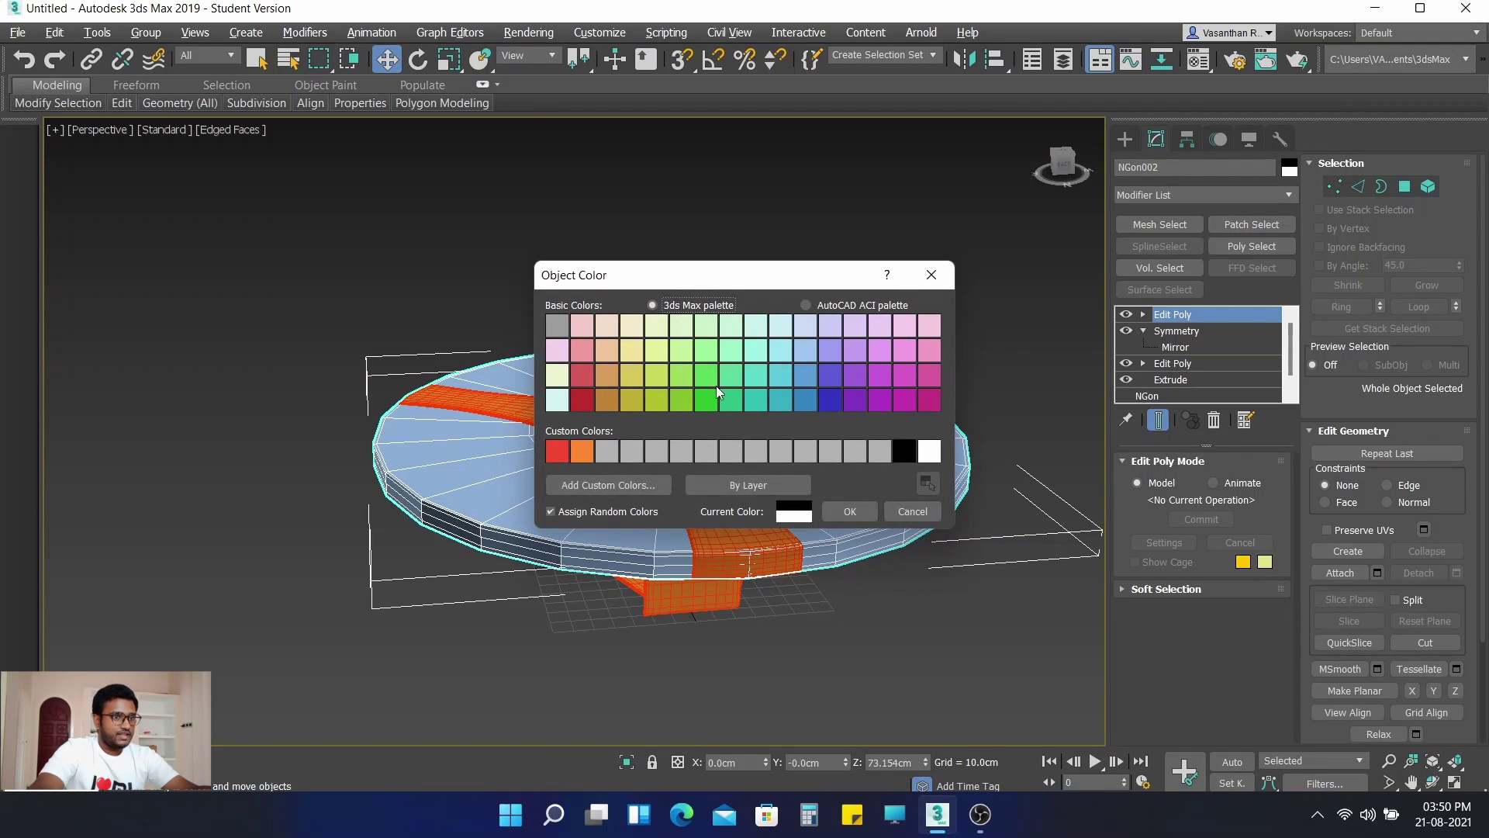
pyautogui.click(558, 324)
pyautogui.click(853, 512)
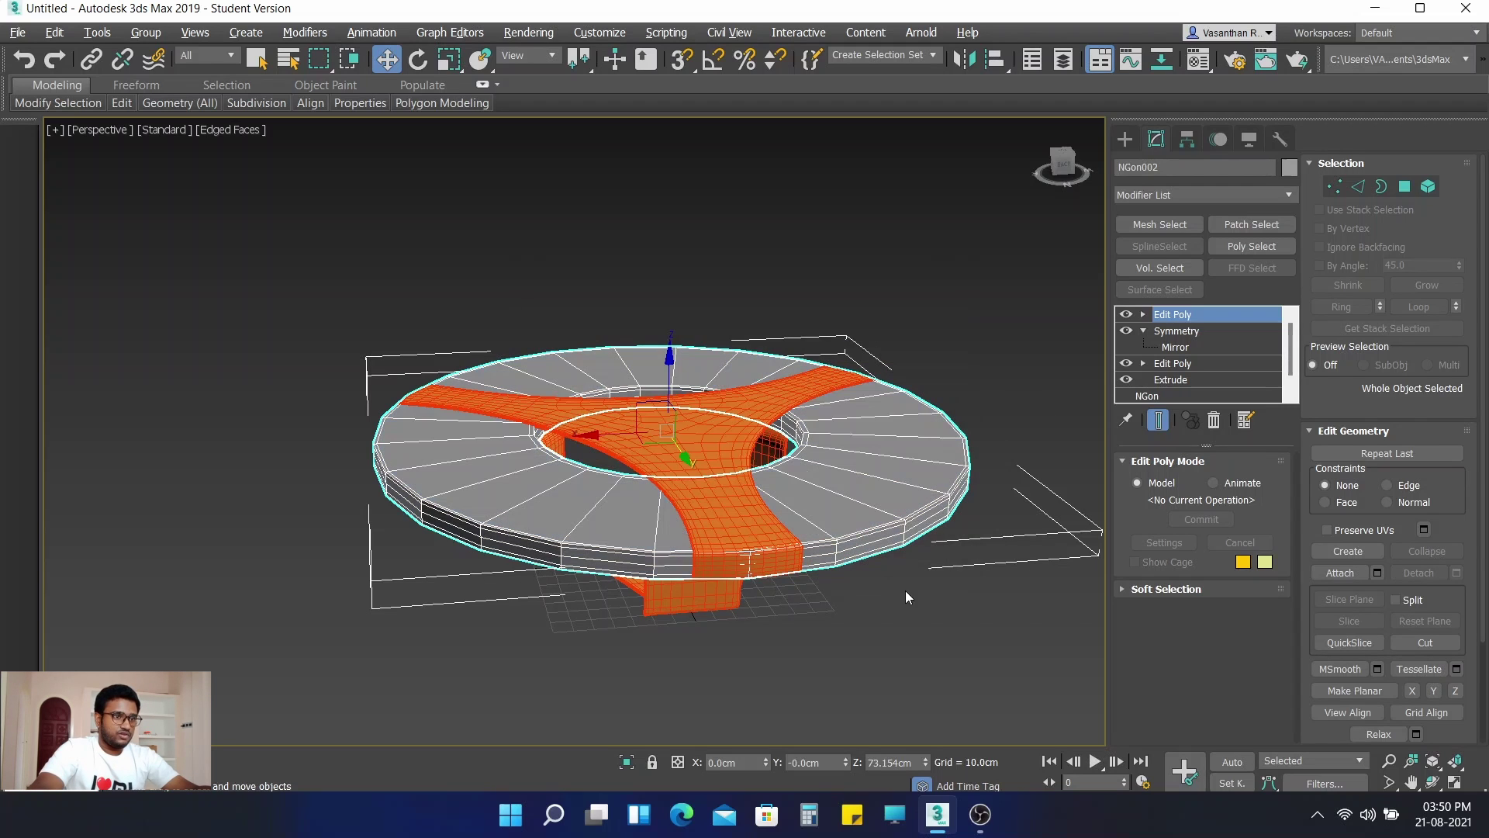
pyautogui.click(847, 628)
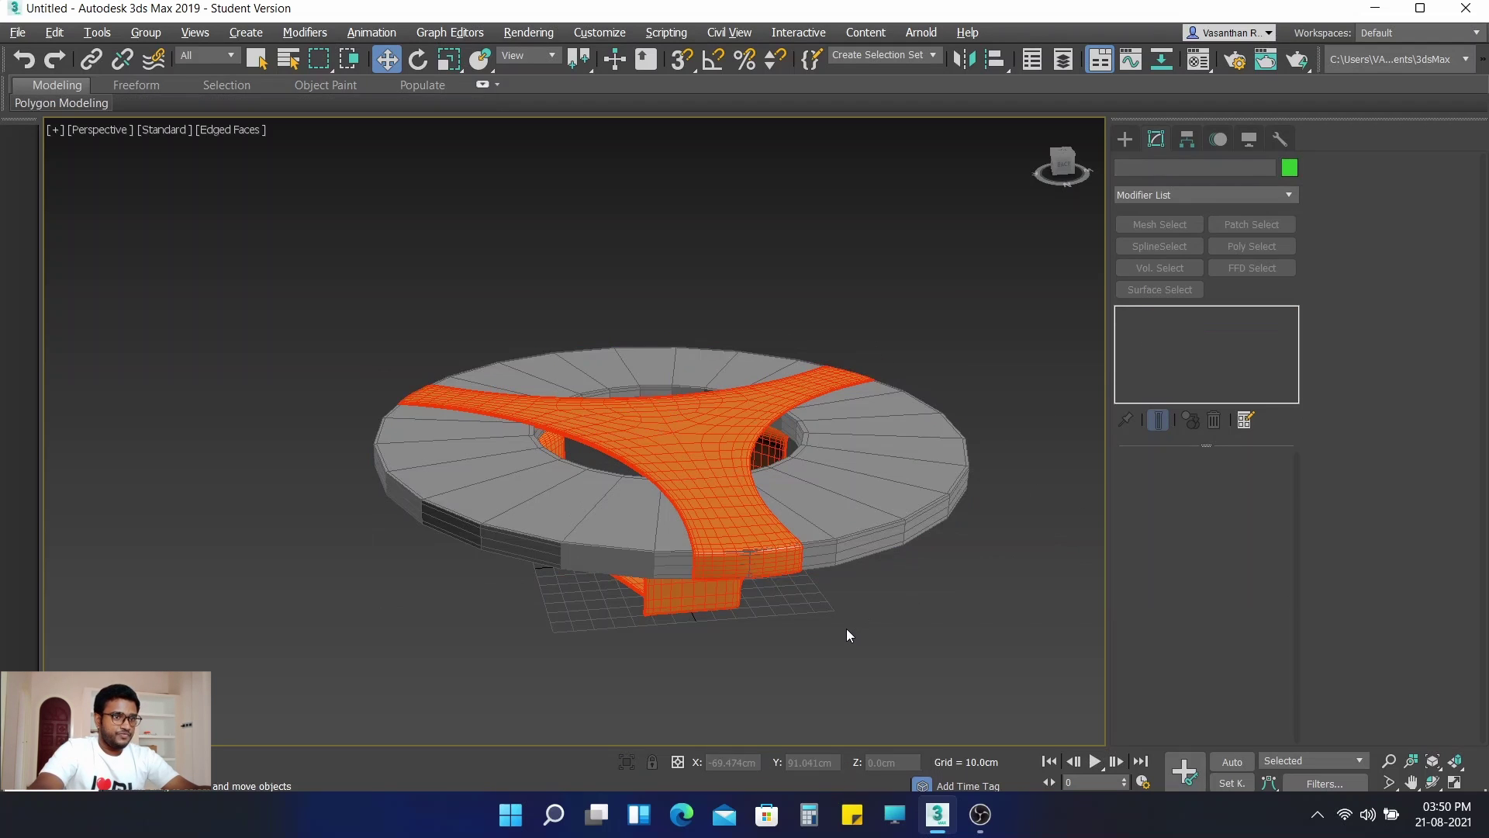
# Step: Apply a TurboSmooth modifier with 2 iterations to the ring-shaped tabletop
pyautogui.click(903, 506)
pyautogui.click(1185, 194)
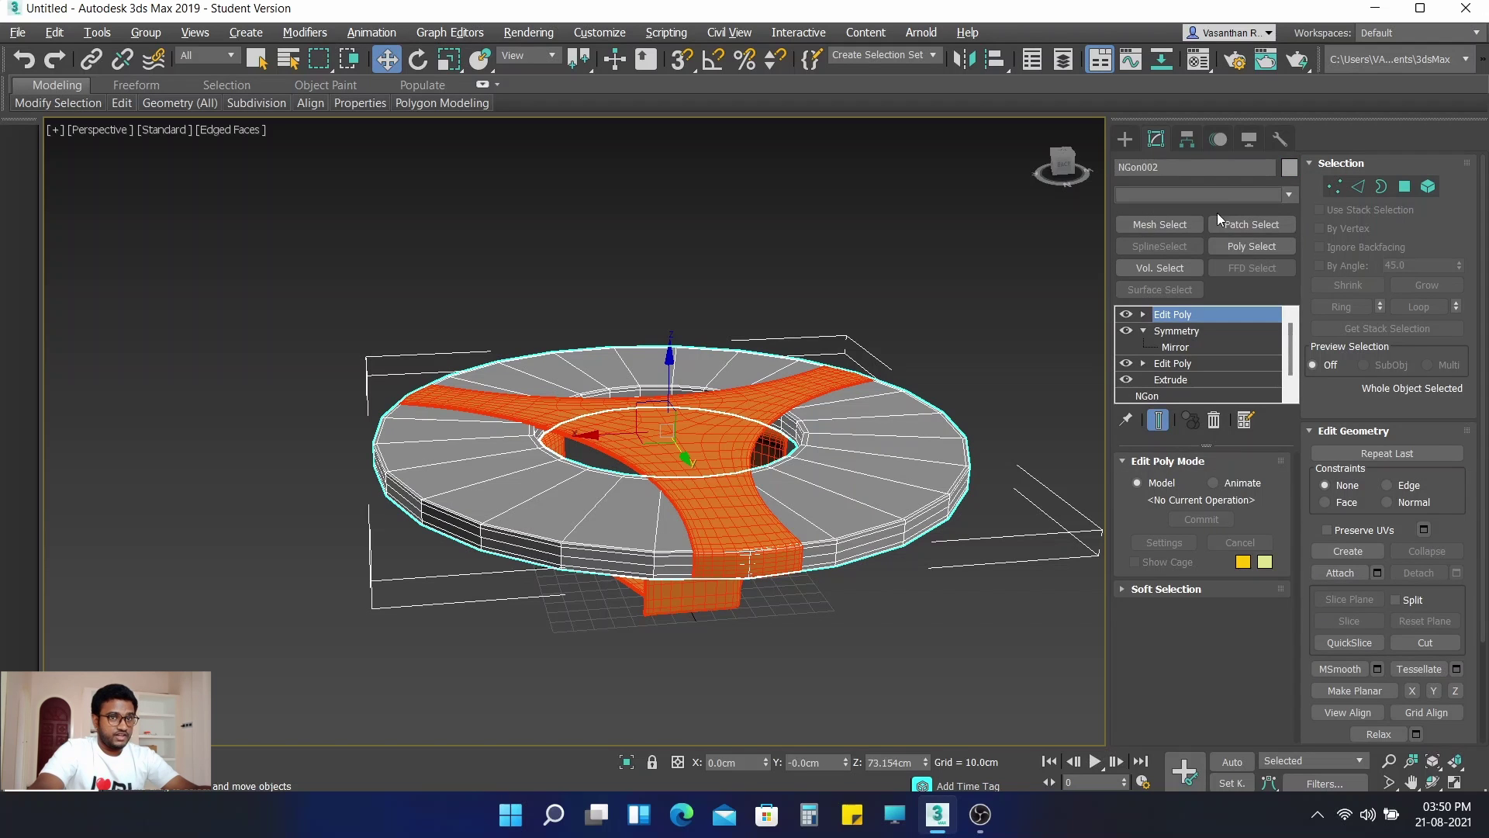
pyautogui.moveTo(1292, 248); pyautogui.dragTo(1314, 463)
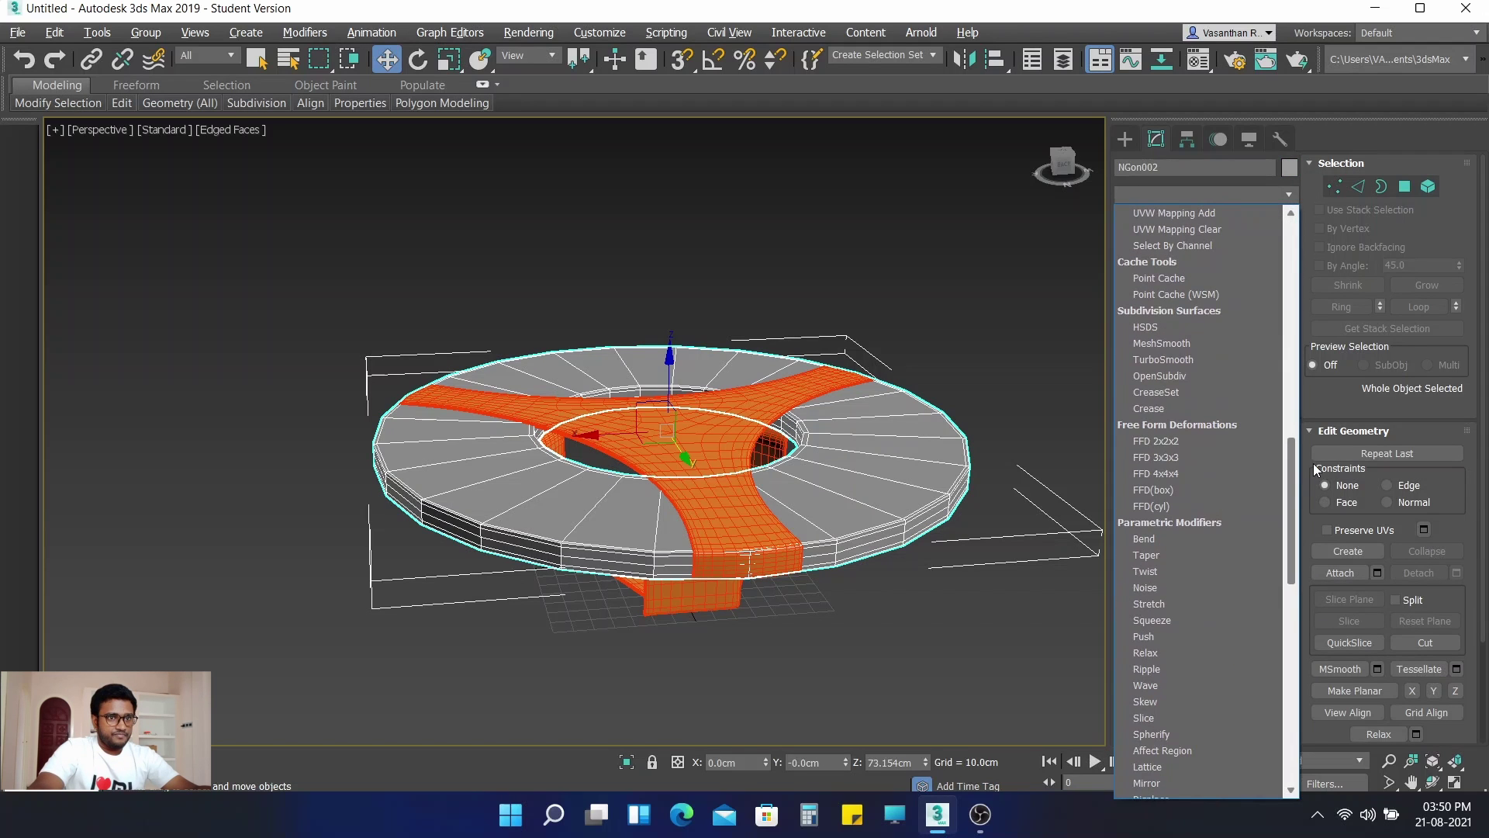
pyautogui.click(1158, 358)
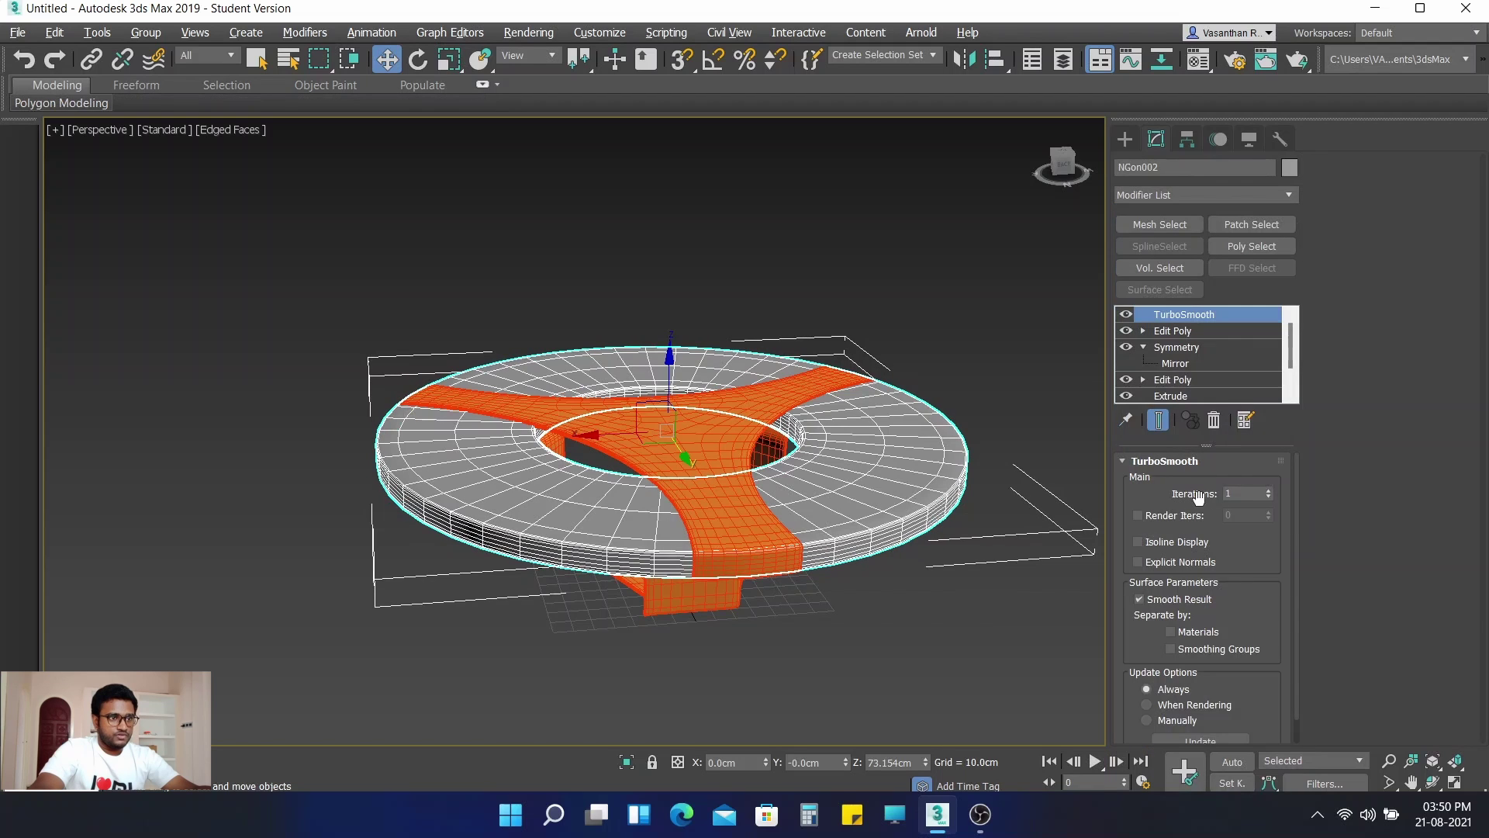
pyautogui.doubleClick(1227, 494)
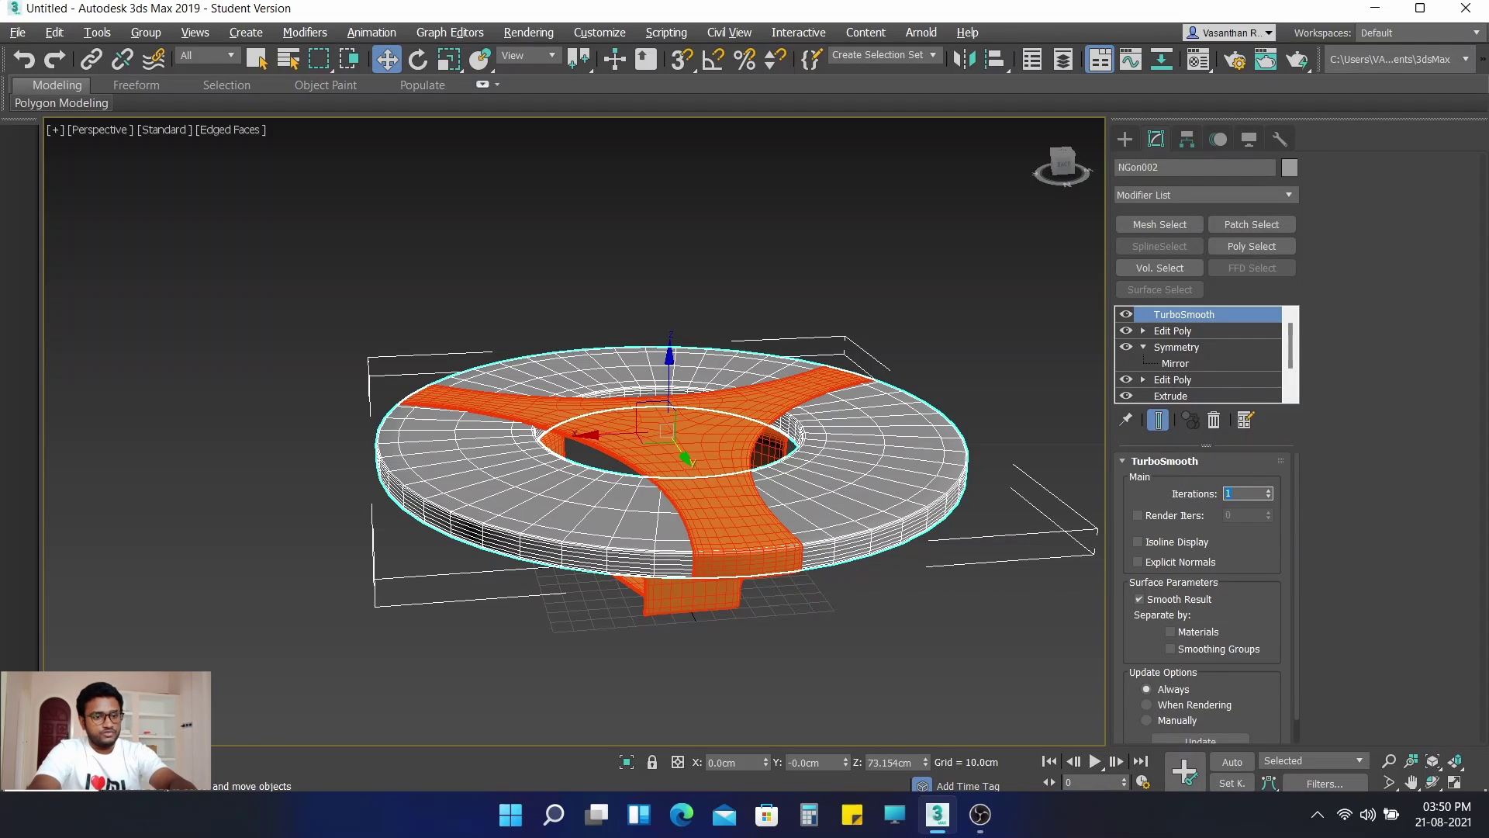
pyautogui.write('2')
pyautogui.press('Return')
pyautogui.click(1003, 614)
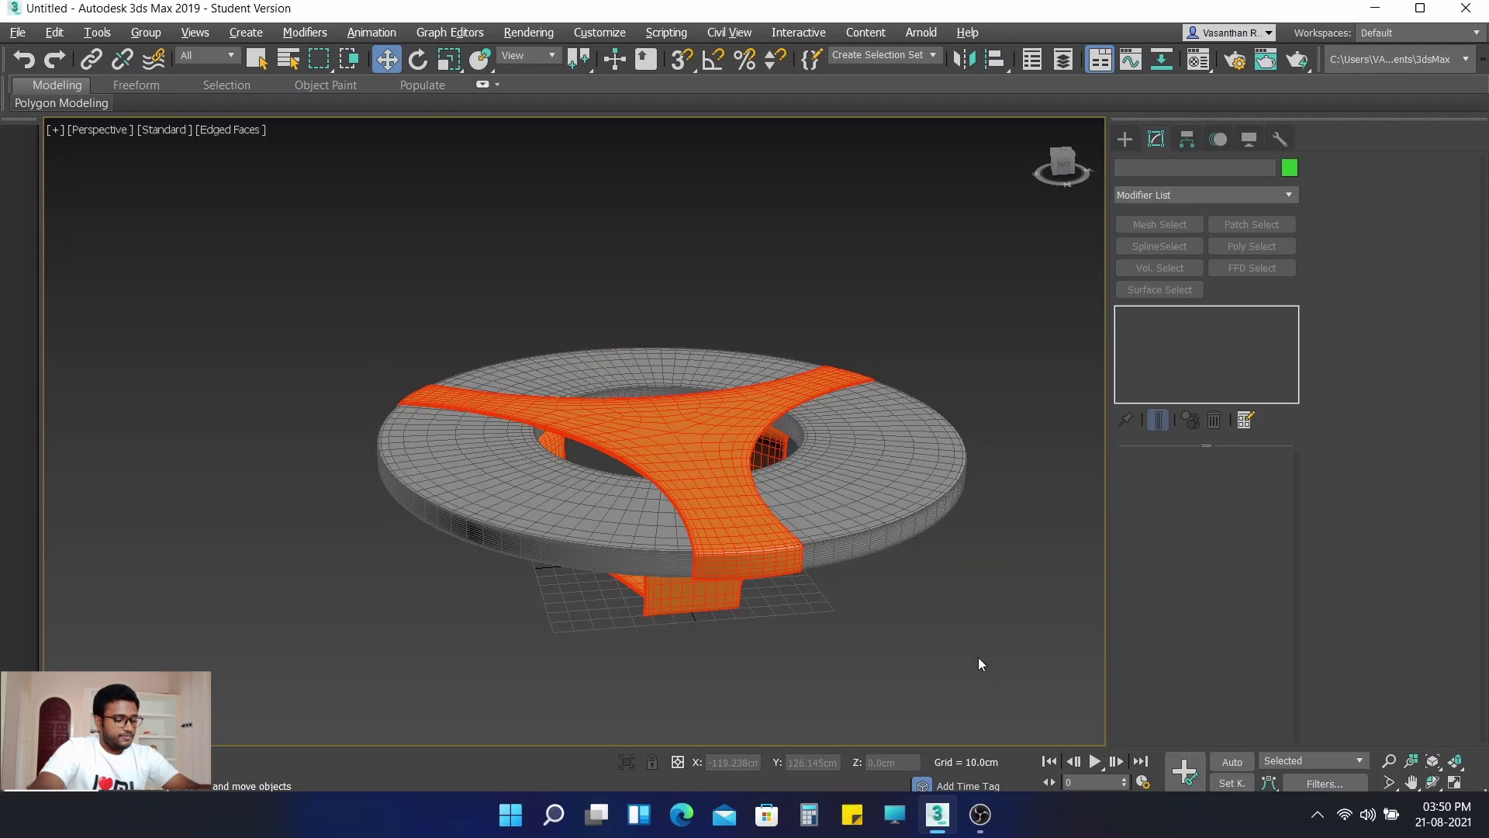
# Step: Select the tabletop ring, frame and base panel together in the Front view and apply a shared FFD 3x3x3 modifier
pyautogui.keyDown('alt'); pyautogui.moveTo(935, 642); pyautogui.dragTo(758, 618, button='middle'); pyautogui.keyUp('alt')
pyautogui.moveTo(947, 515)
pyautogui.keyDown('alt'); pyautogui.mouseDown(button='middle')
pyautogui.moveTo(791, 515)
pyautogui.moveTo(990, 522)
pyautogui.moveTo(974, 522)
pyautogui.mouseUp(button='middle'); pyautogui.keyUp('alt')
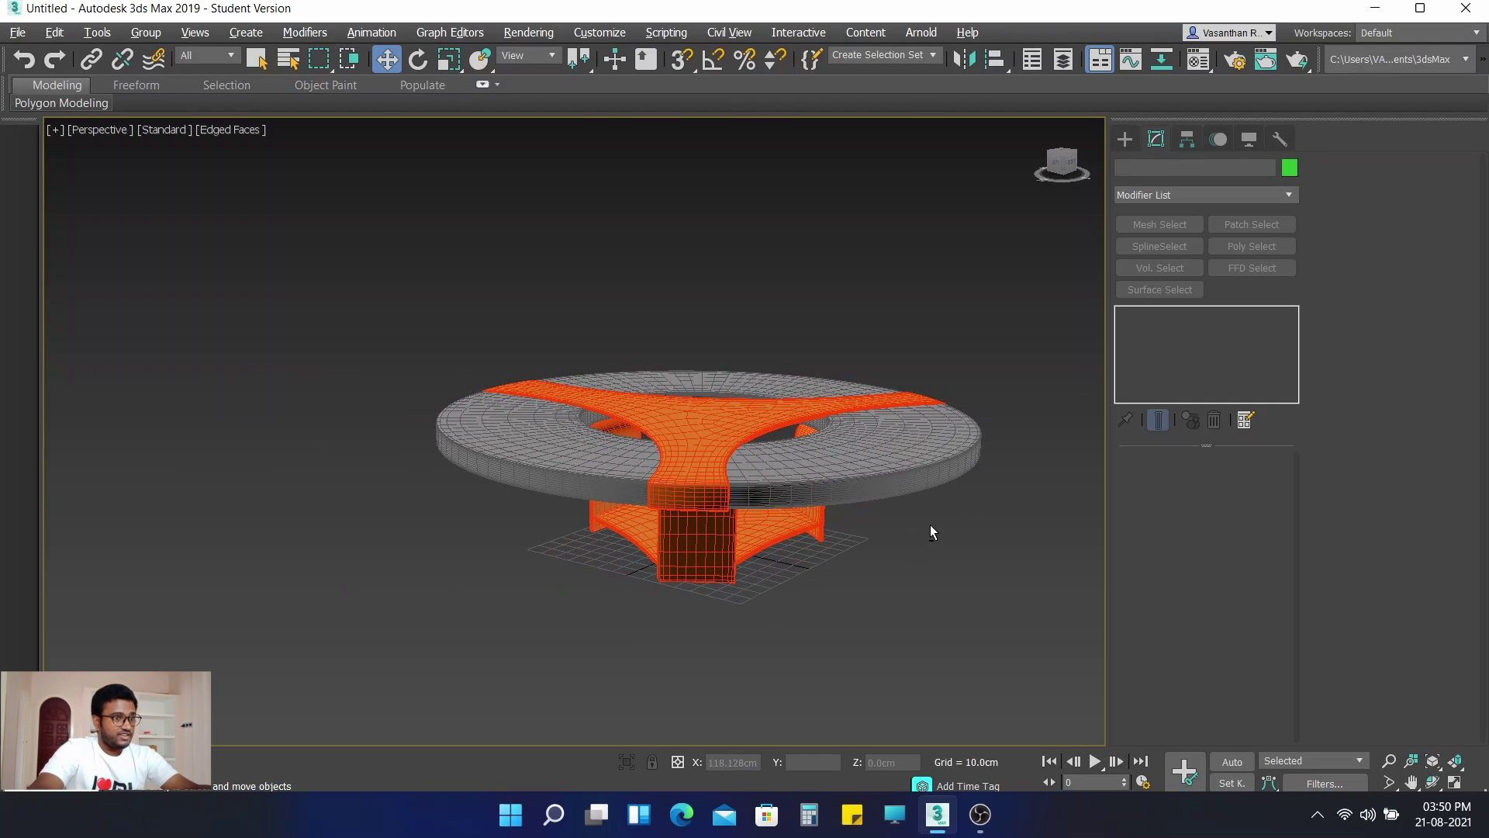
pyautogui.hotkey('alt', 'w')
pyautogui.scroll(-2, 861, 328)
pyautogui.moveTo(873, 329); pyautogui.dragTo(875, 389, button='middle')
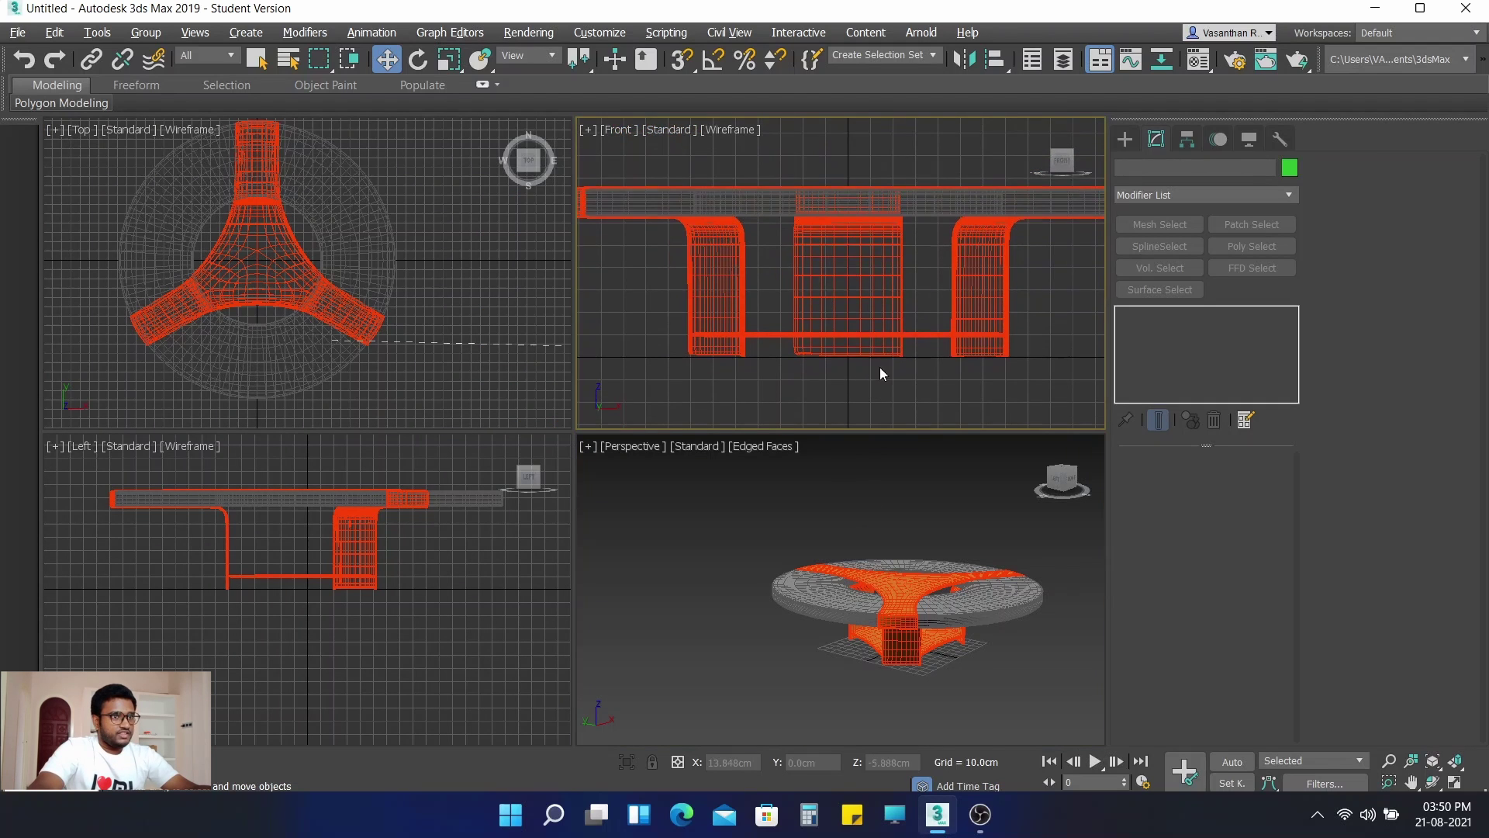
pyautogui.scroll(-3, 874, 390)
pyautogui.scroll(2, 906, 349)
pyautogui.click(786, 249)
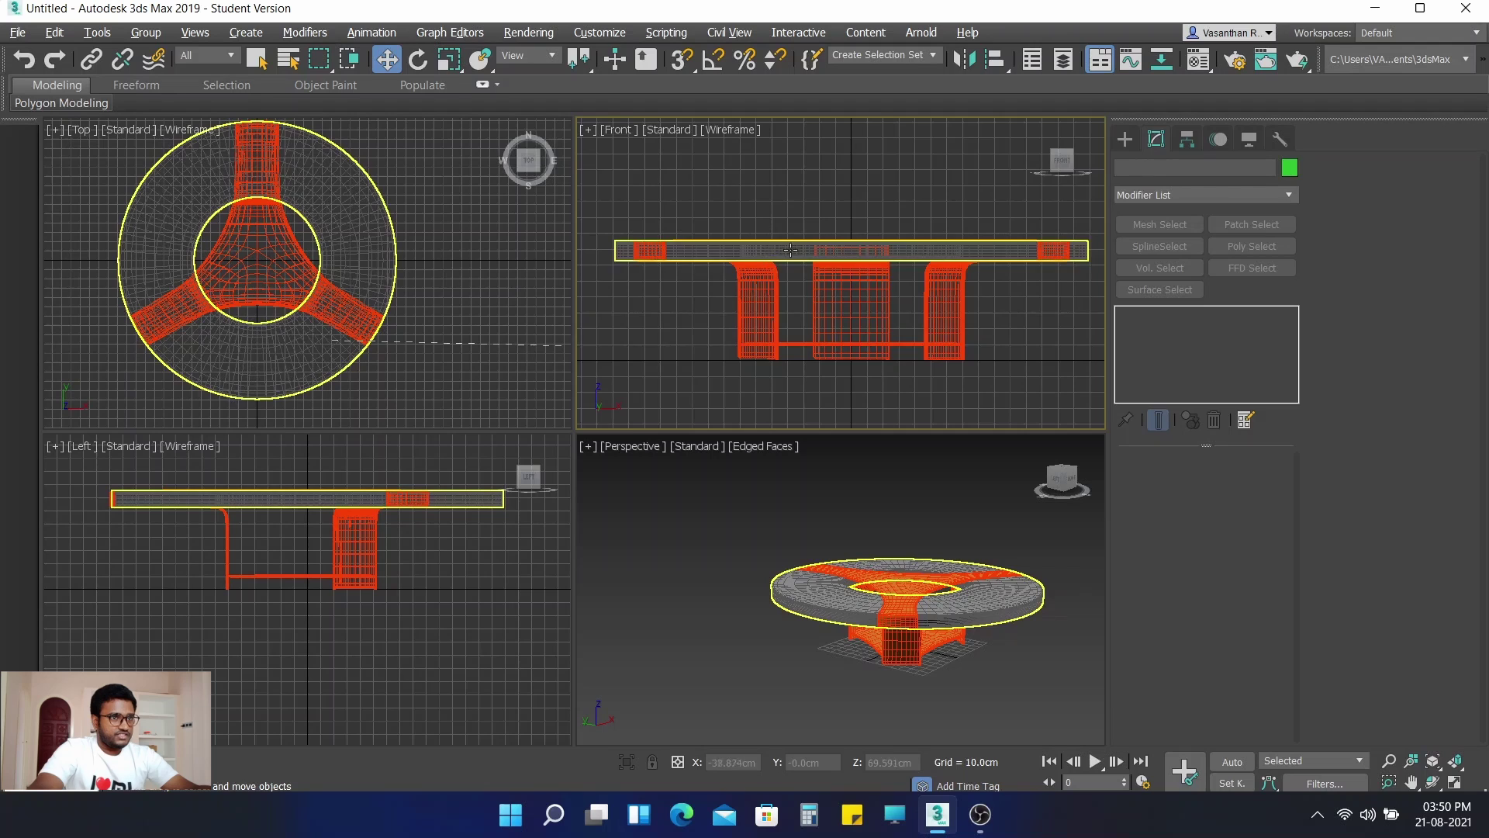
pyautogui.scroll(-3, 786, 249)
pyautogui.click(956, 318)
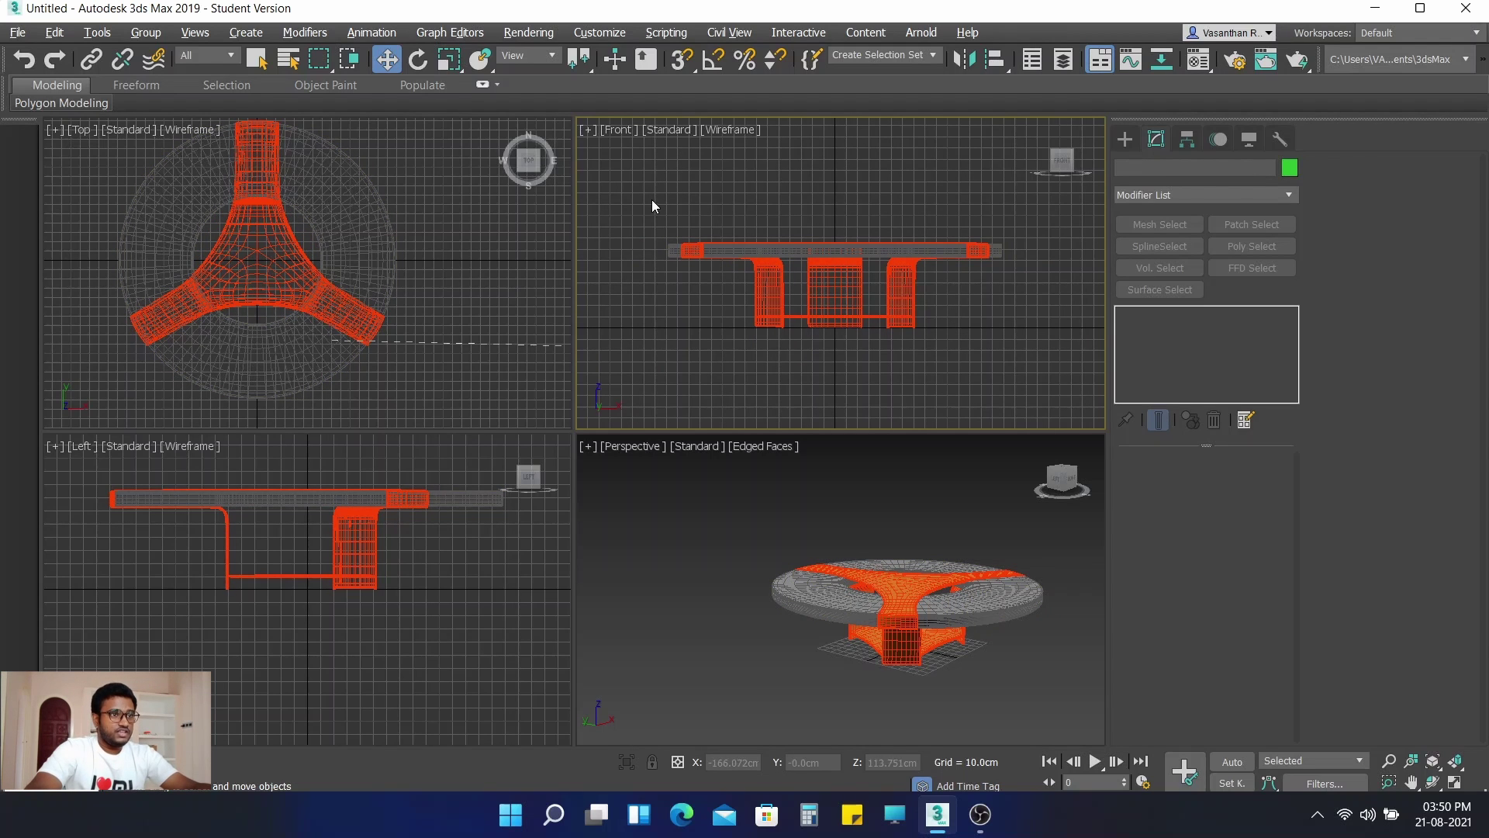
pyautogui.moveTo(653, 176); pyautogui.dragTo(1015, 357)
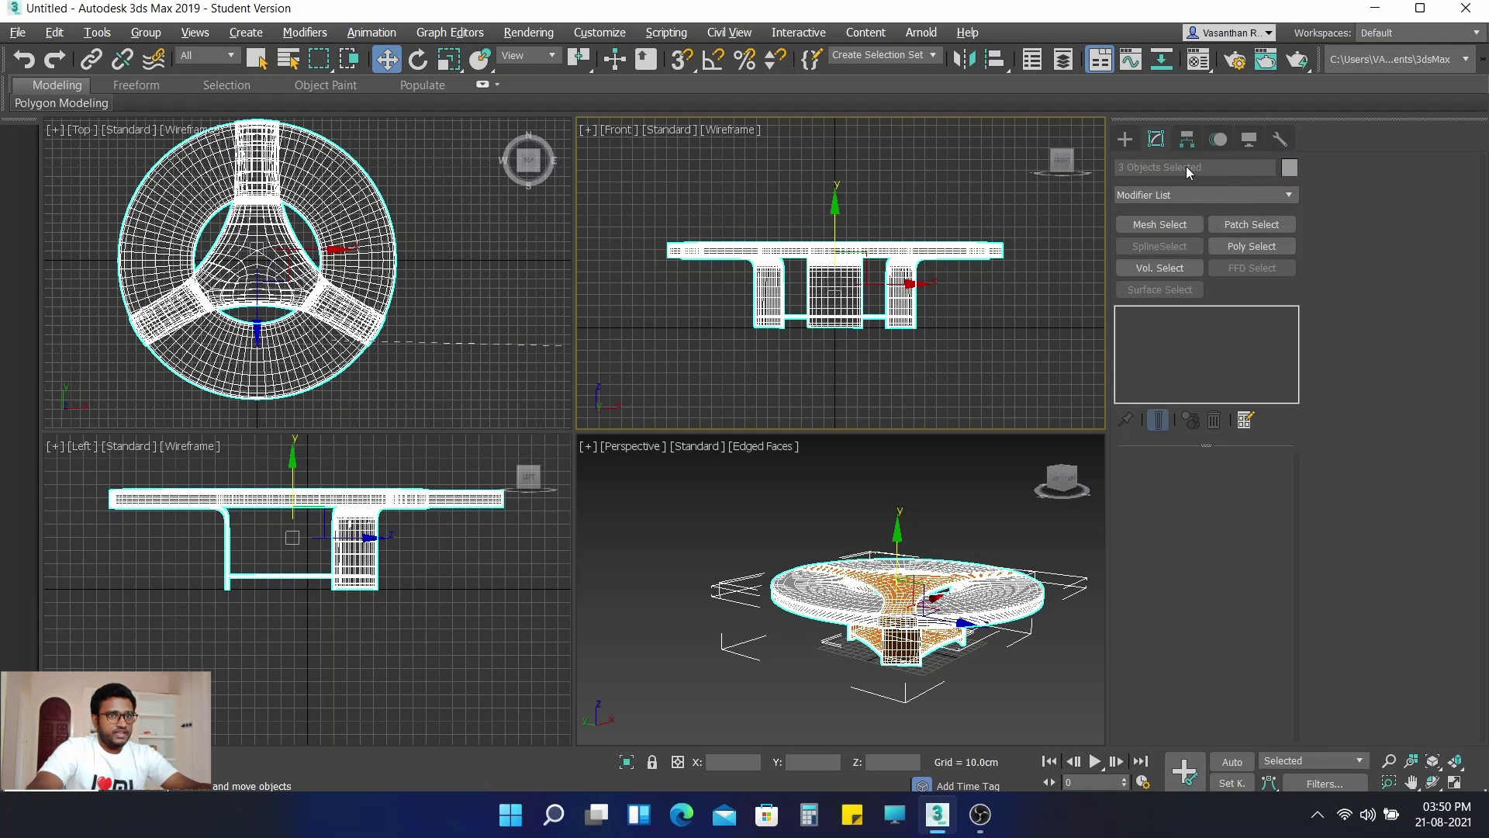
pyautogui.click(1181, 198)
pyautogui.moveTo(1290, 259); pyautogui.dragTo(1310, 453)
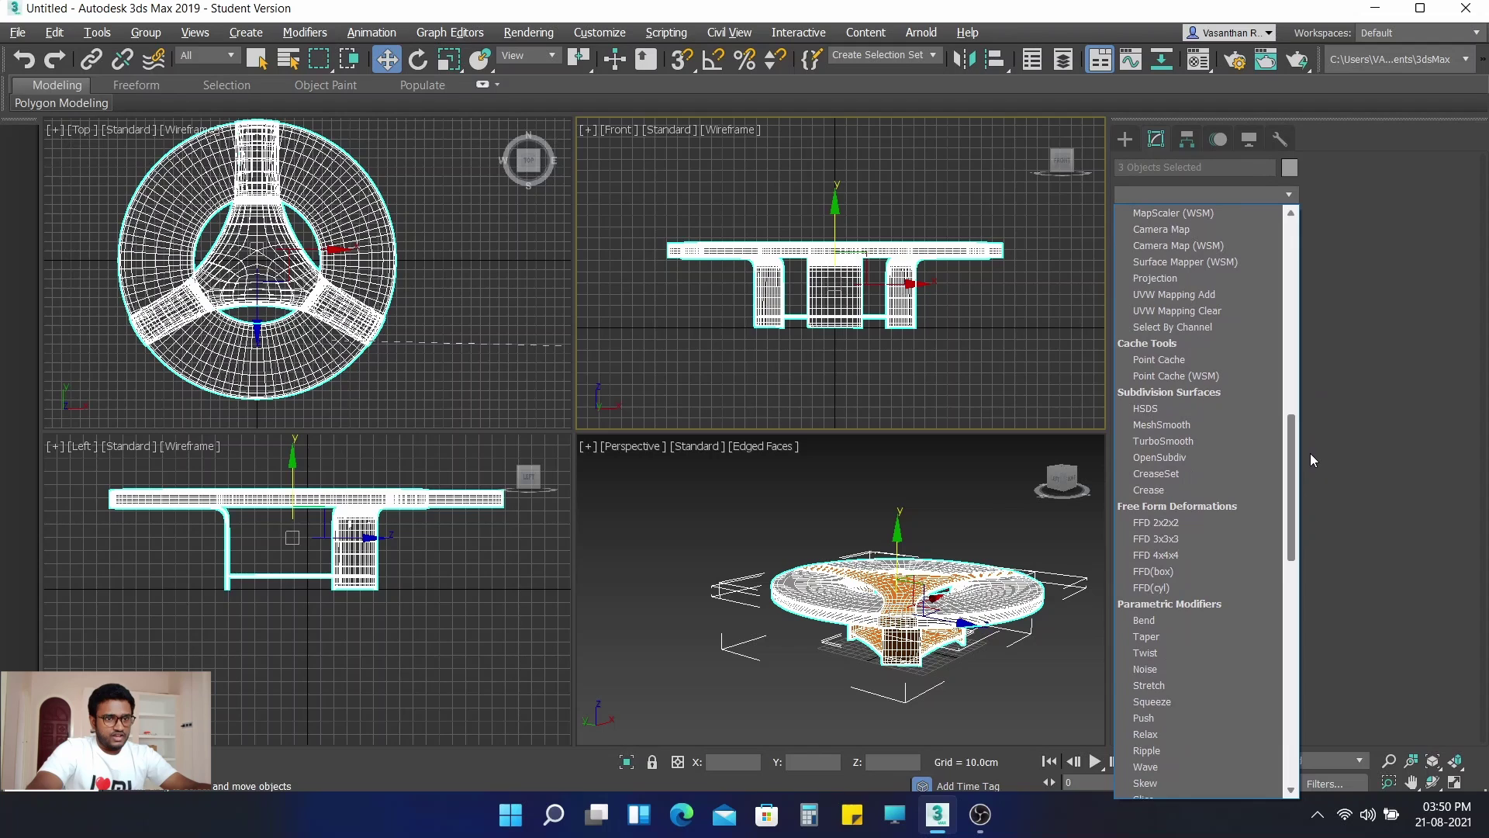
pyautogui.click(1167, 540)
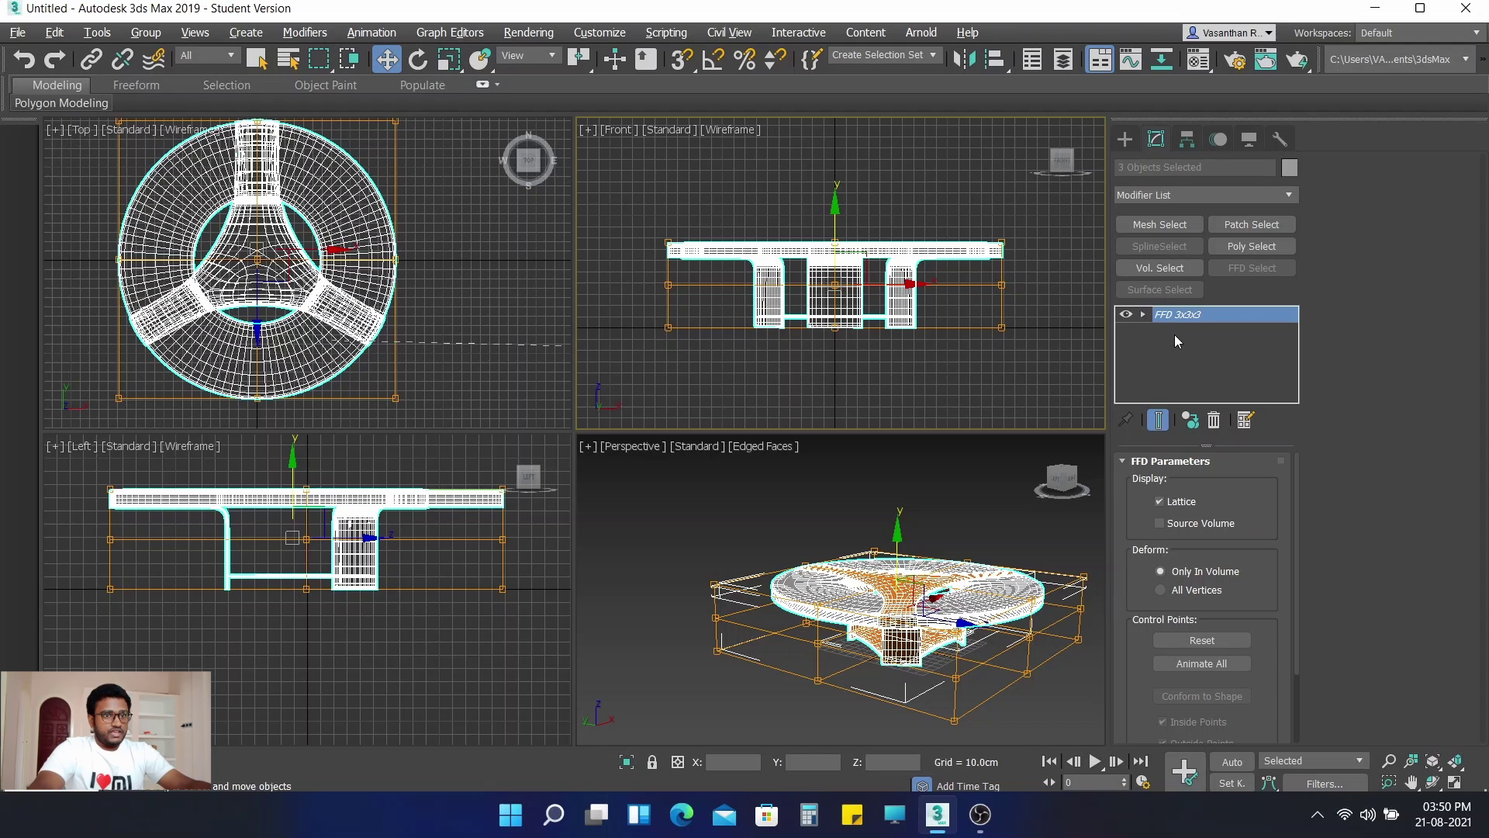
# Step: Raise the FFD lattice's middle and upper rows of control points vertically to make the table taller, then exit control point level
pyautogui.click(1145, 315)
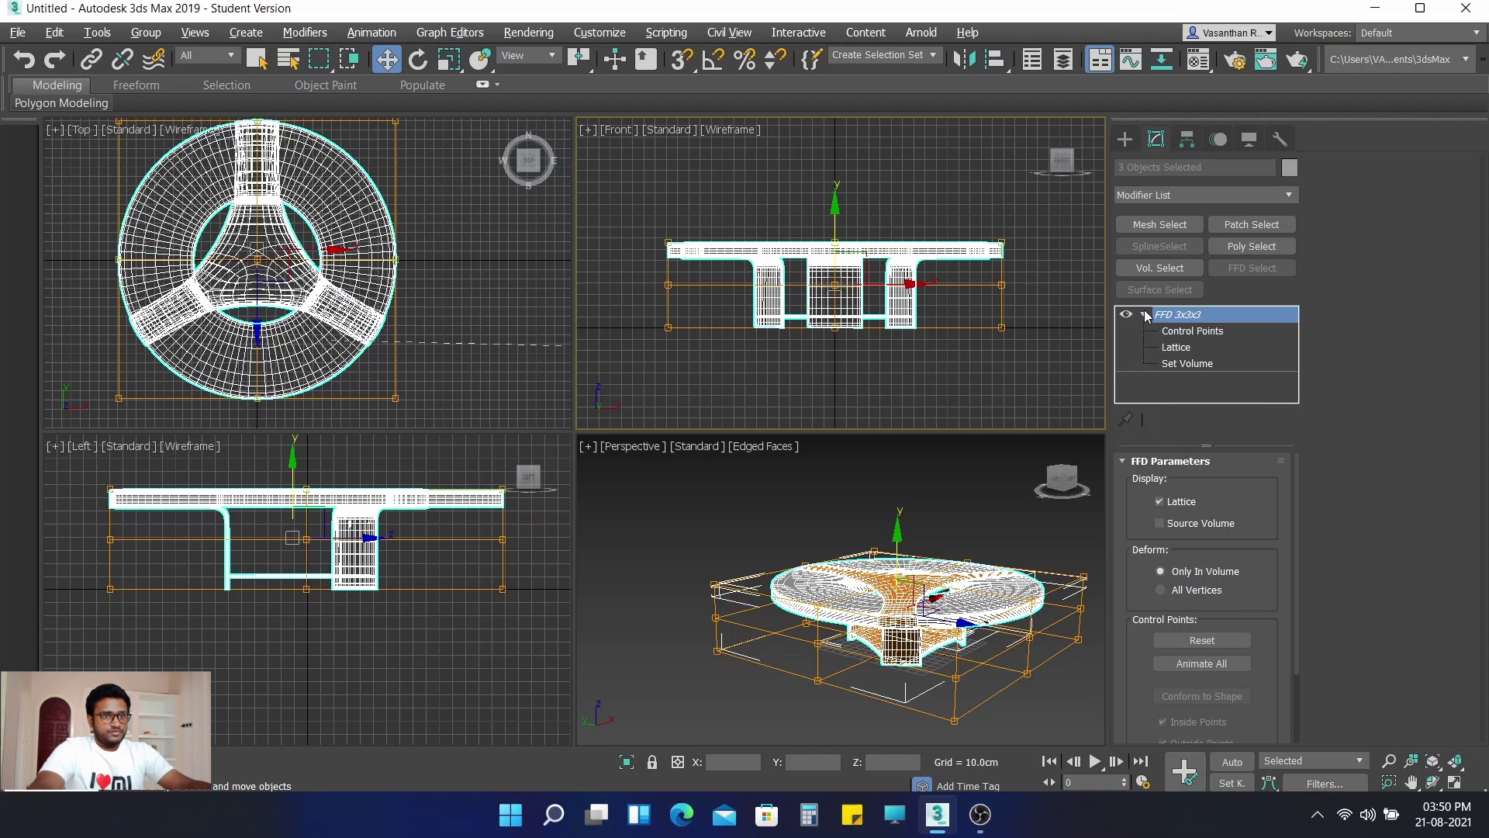
pyautogui.click(1193, 330)
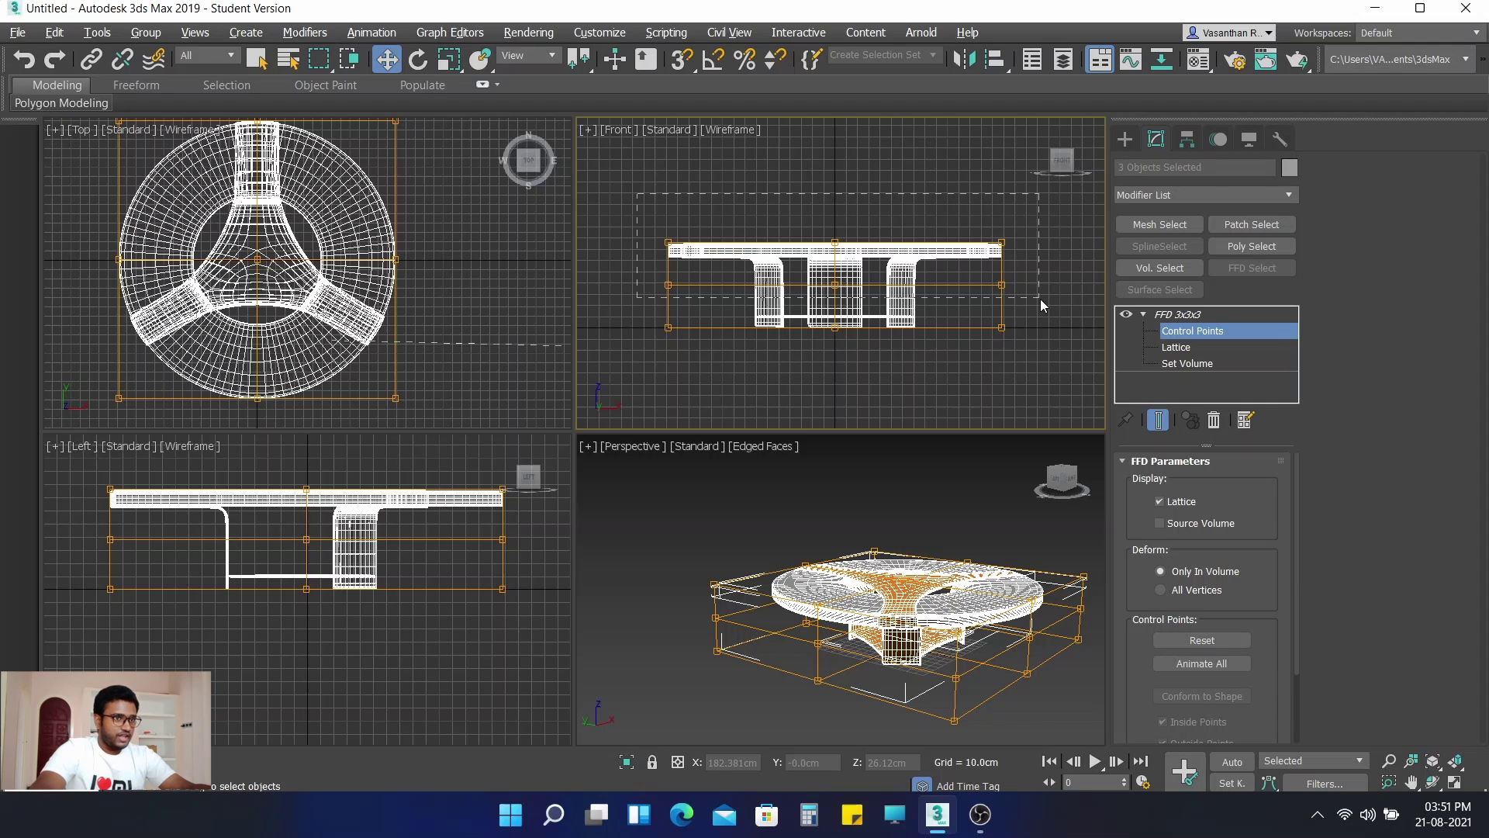
pyautogui.moveTo(1040, 299); pyautogui.dragTo(1040, 299)
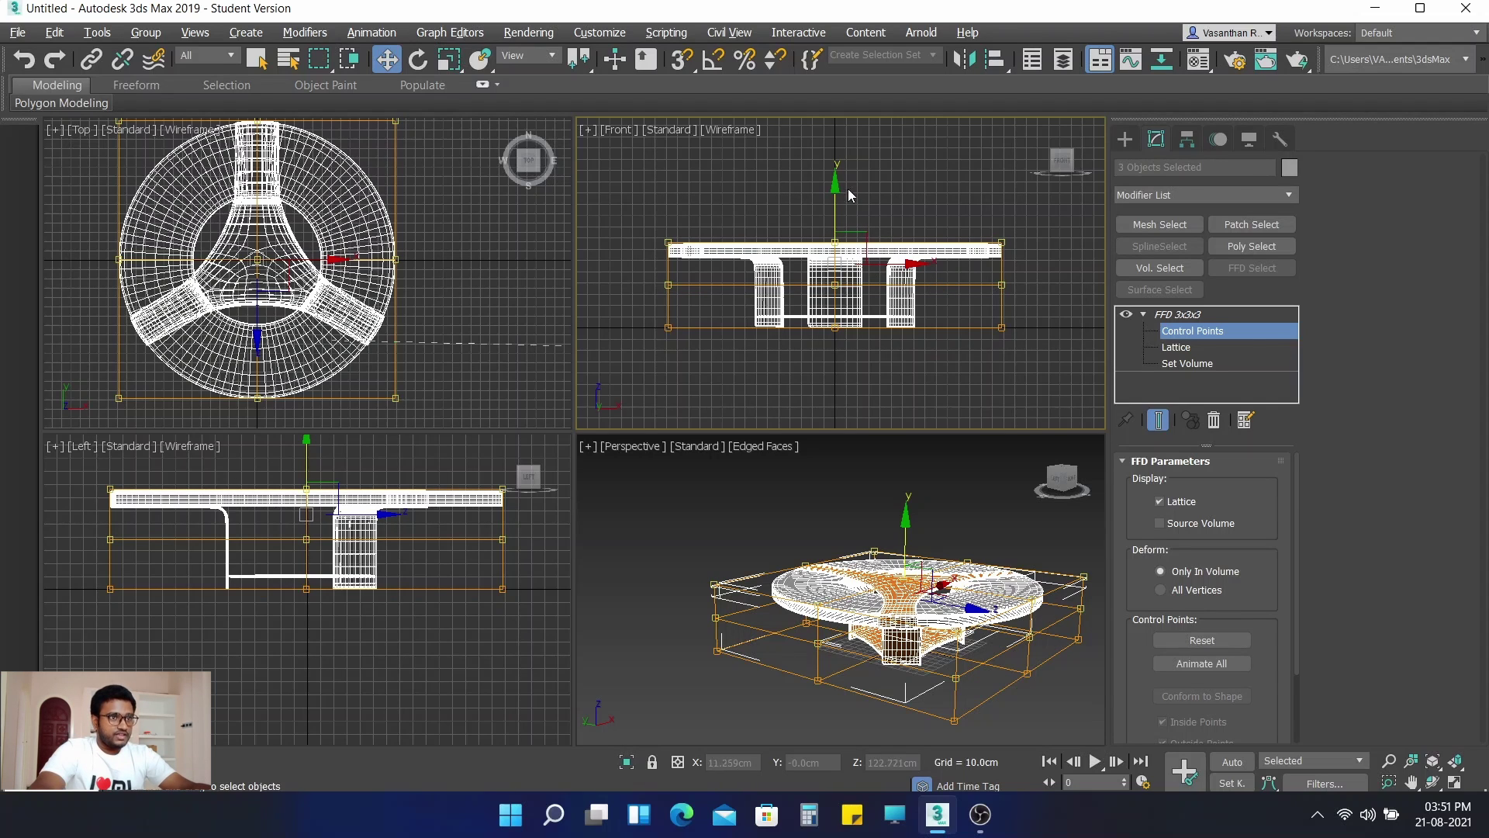
pyautogui.moveTo(836, 183); pyautogui.dragTo(820, 117)
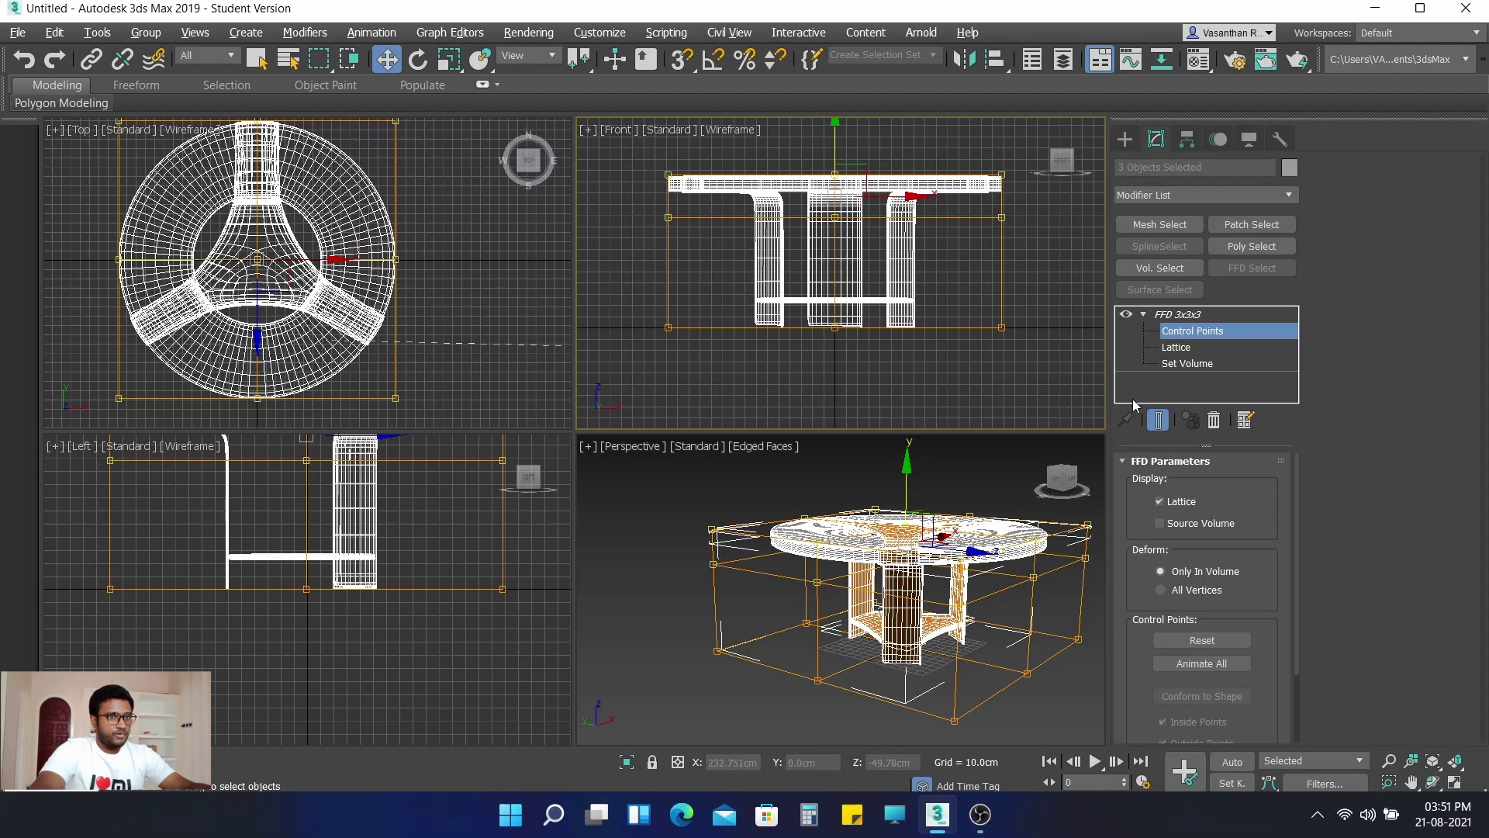
pyautogui.click(1177, 314)
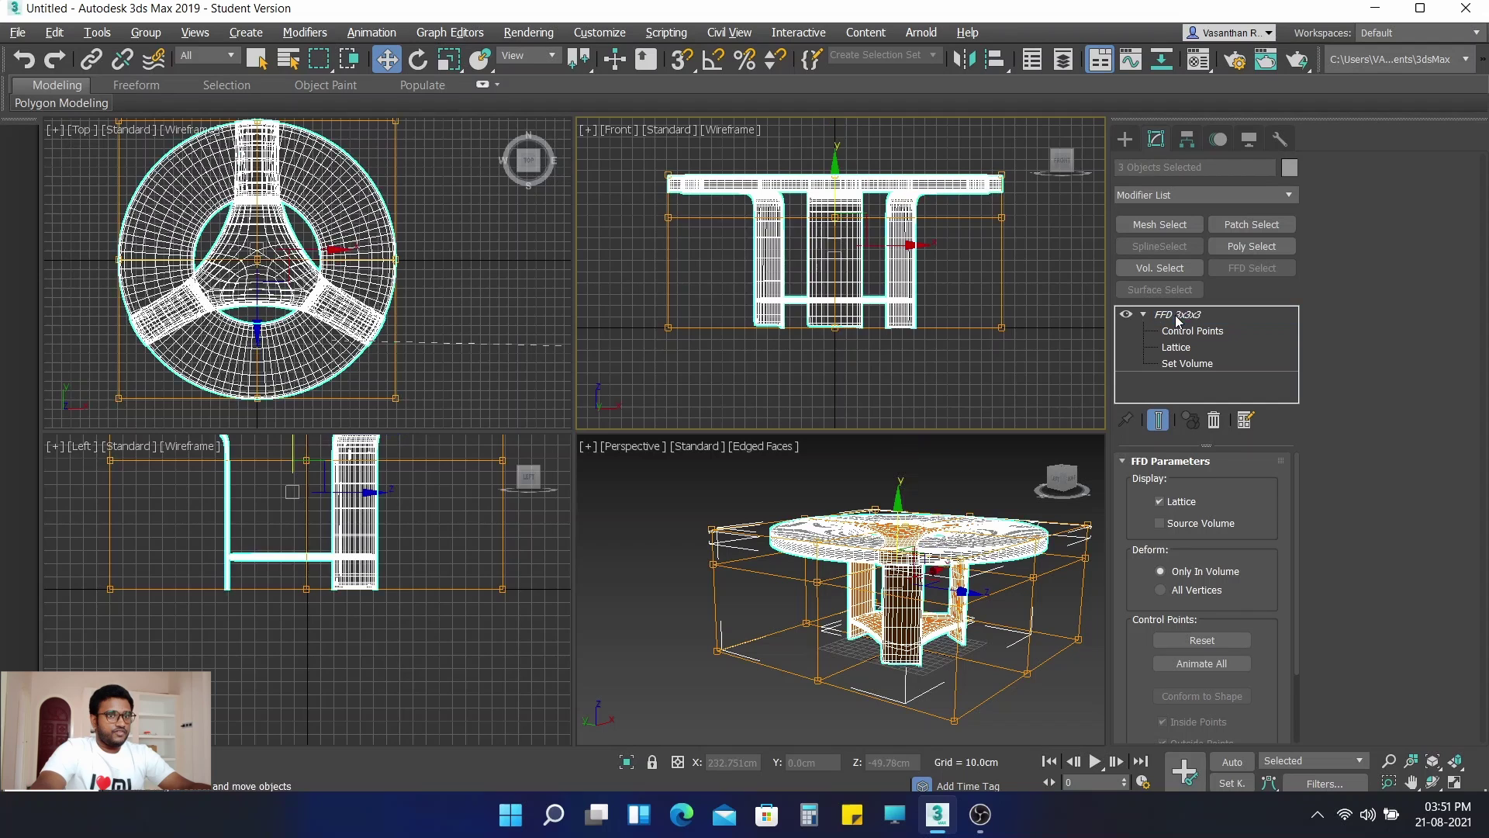
pyautogui.click(1035, 323)
pyautogui.click(639, 534)
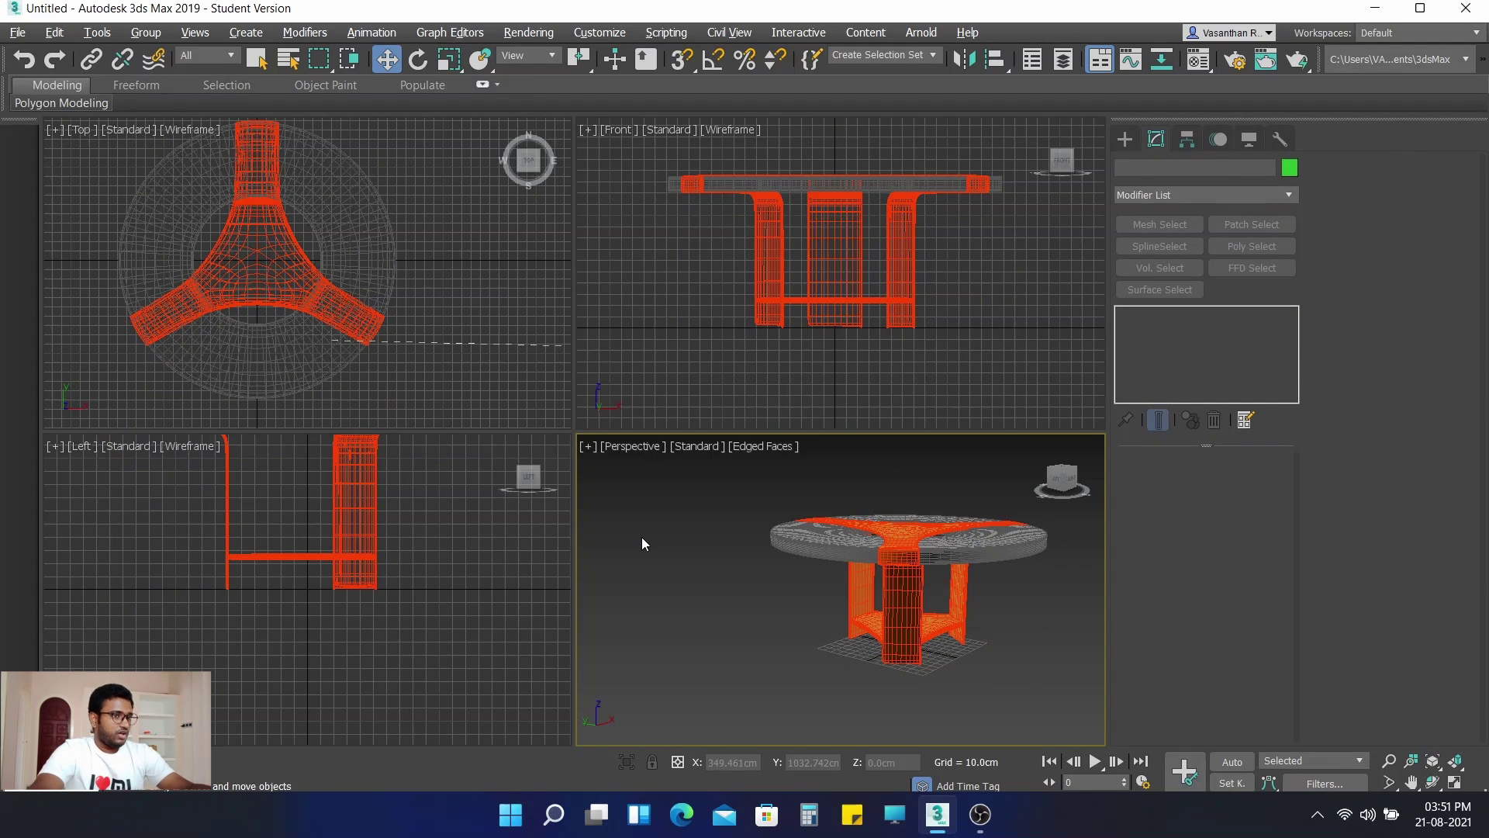
pyautogui.hotkey('alt', 'w')
pyautogui.scroll(3, 900, 480)
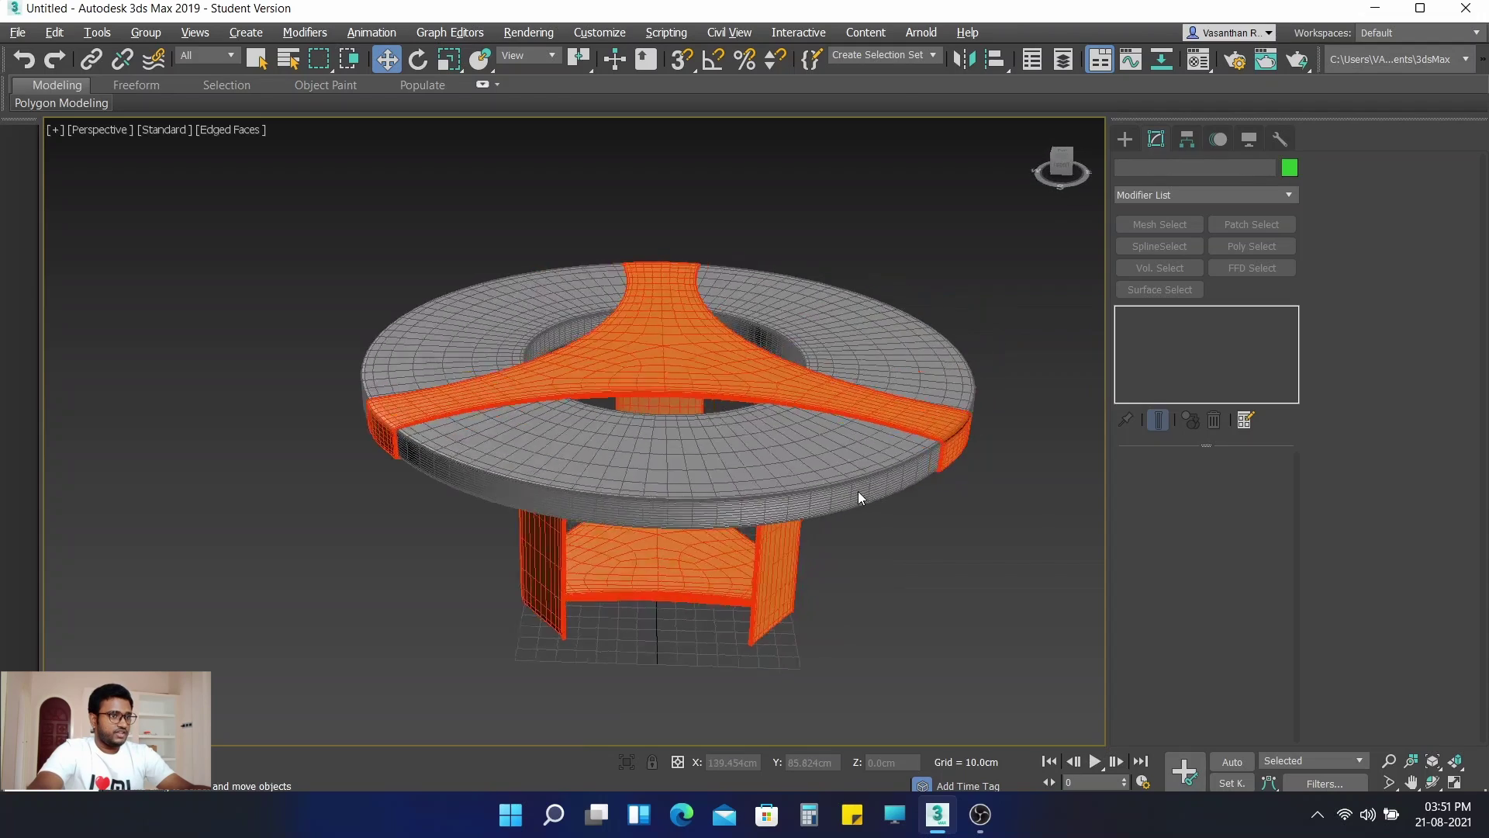
pyautogui.keyDown('alt'); pyautogui.moveTo(858, 491); pyautogui.dragTo(817, 476, button='middle'); pyautogui.keyUp('alt')
pyautogui.moveTo(840, 506); pyautogui.dragTo(848, 510, button='middle')
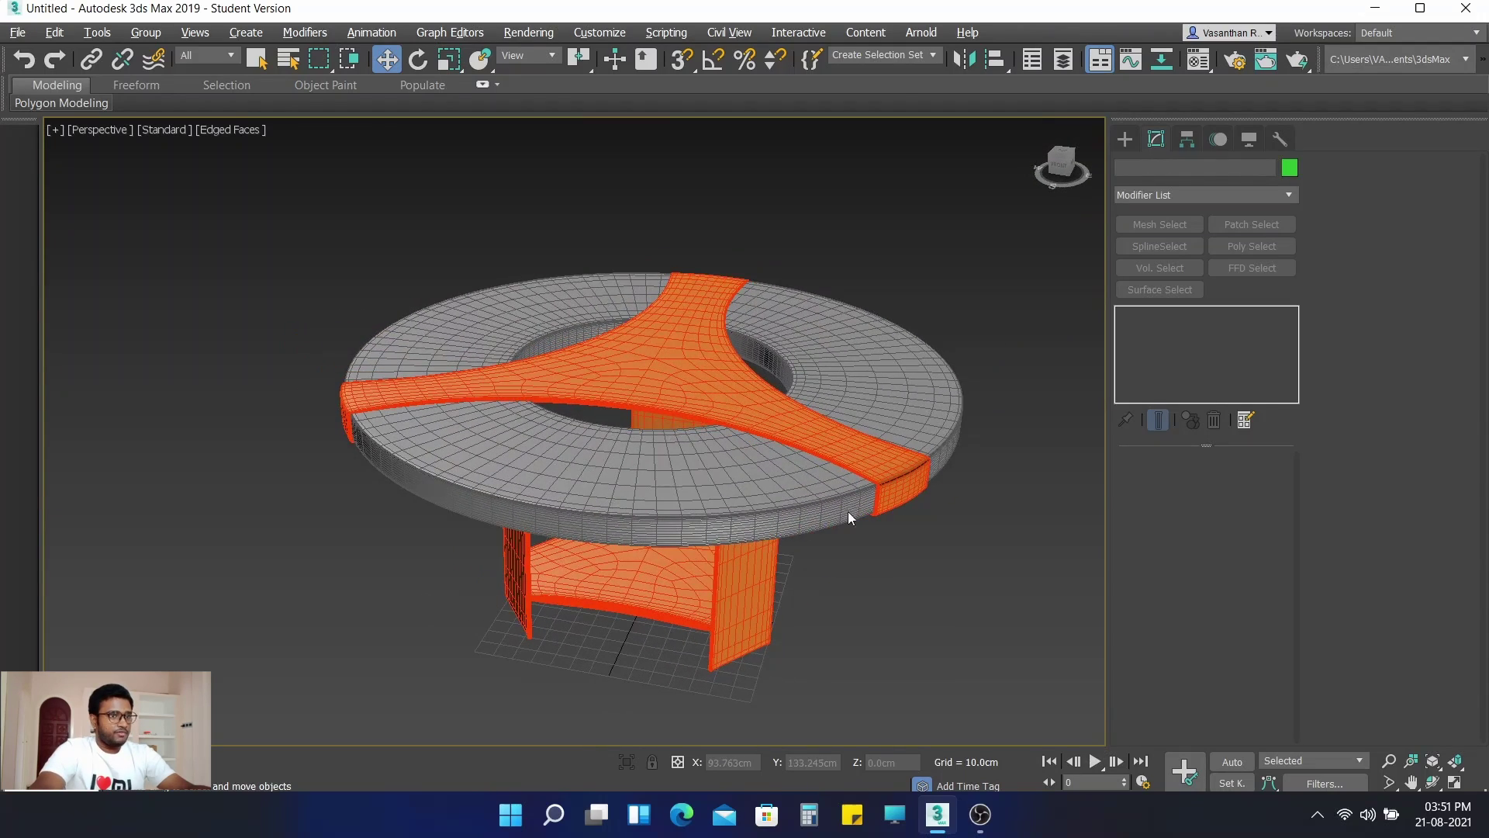
# Step: Search the material library for "steel" from the Material Editor, leaving the material browser and editor closed
pyautogui.click(1199, 66)
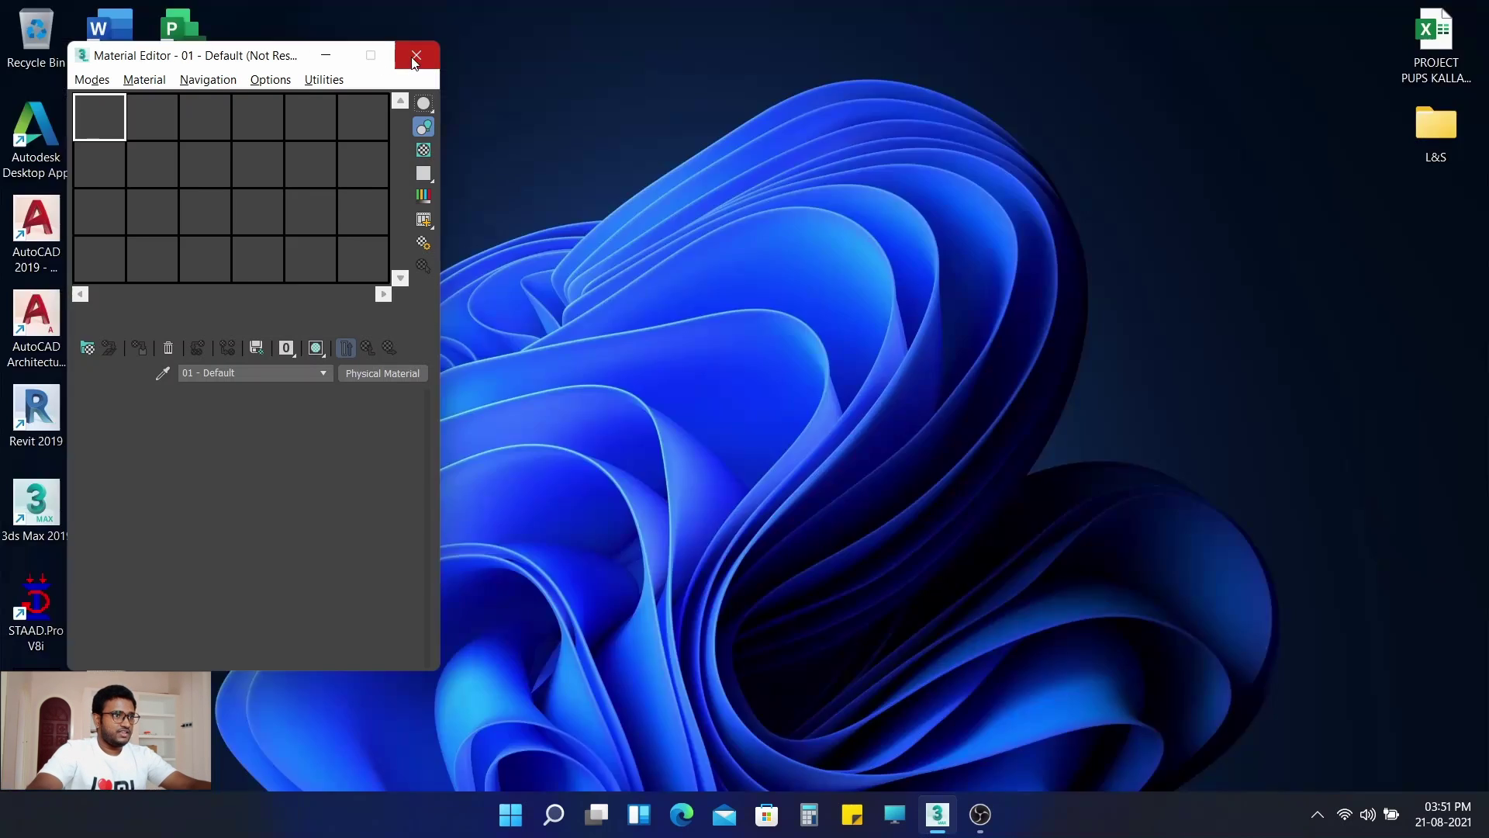
pyautogui.click(415, 61)
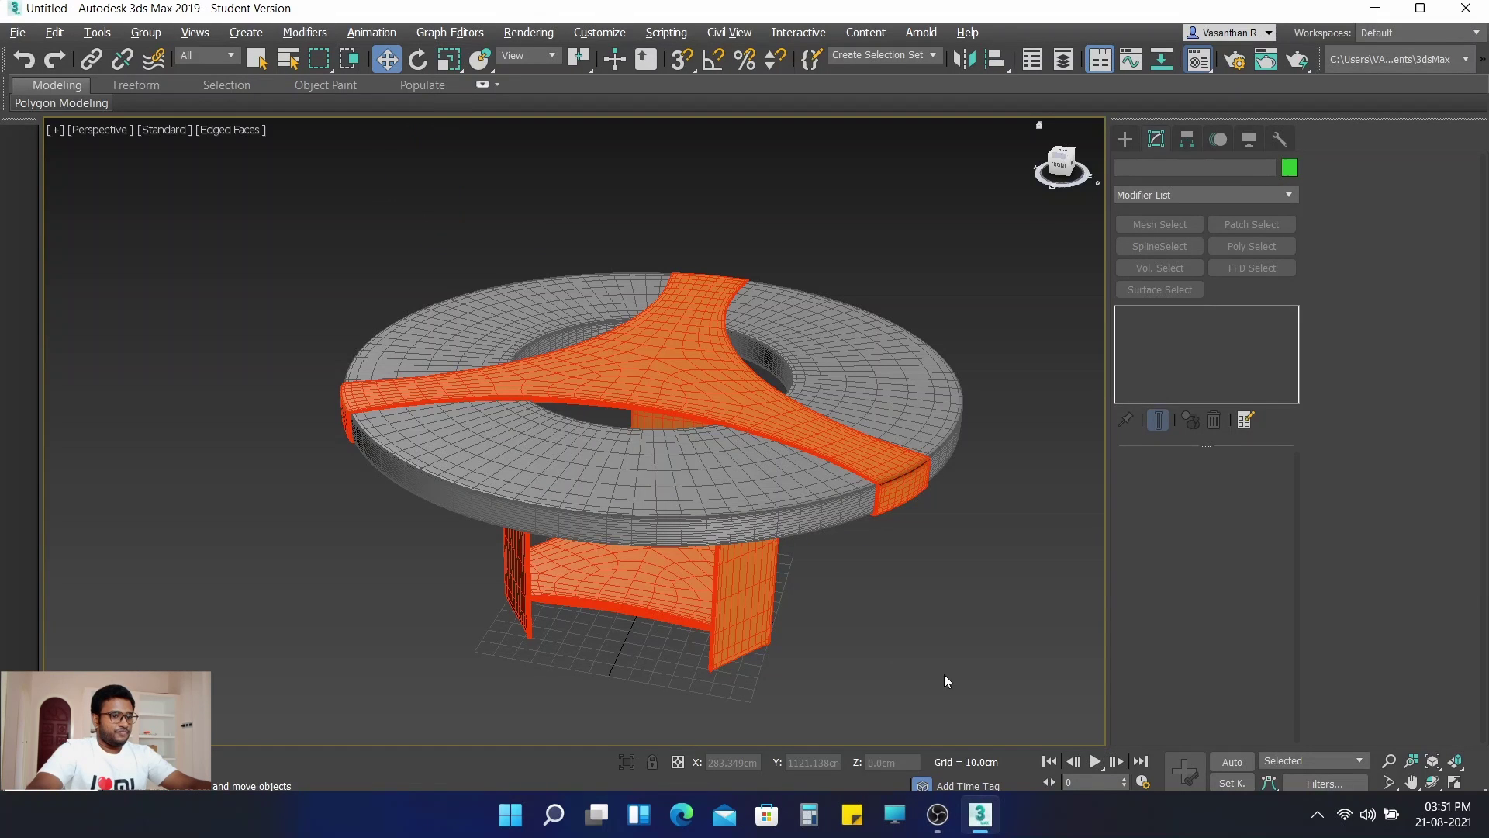
pyautogui.click(1194, 62)
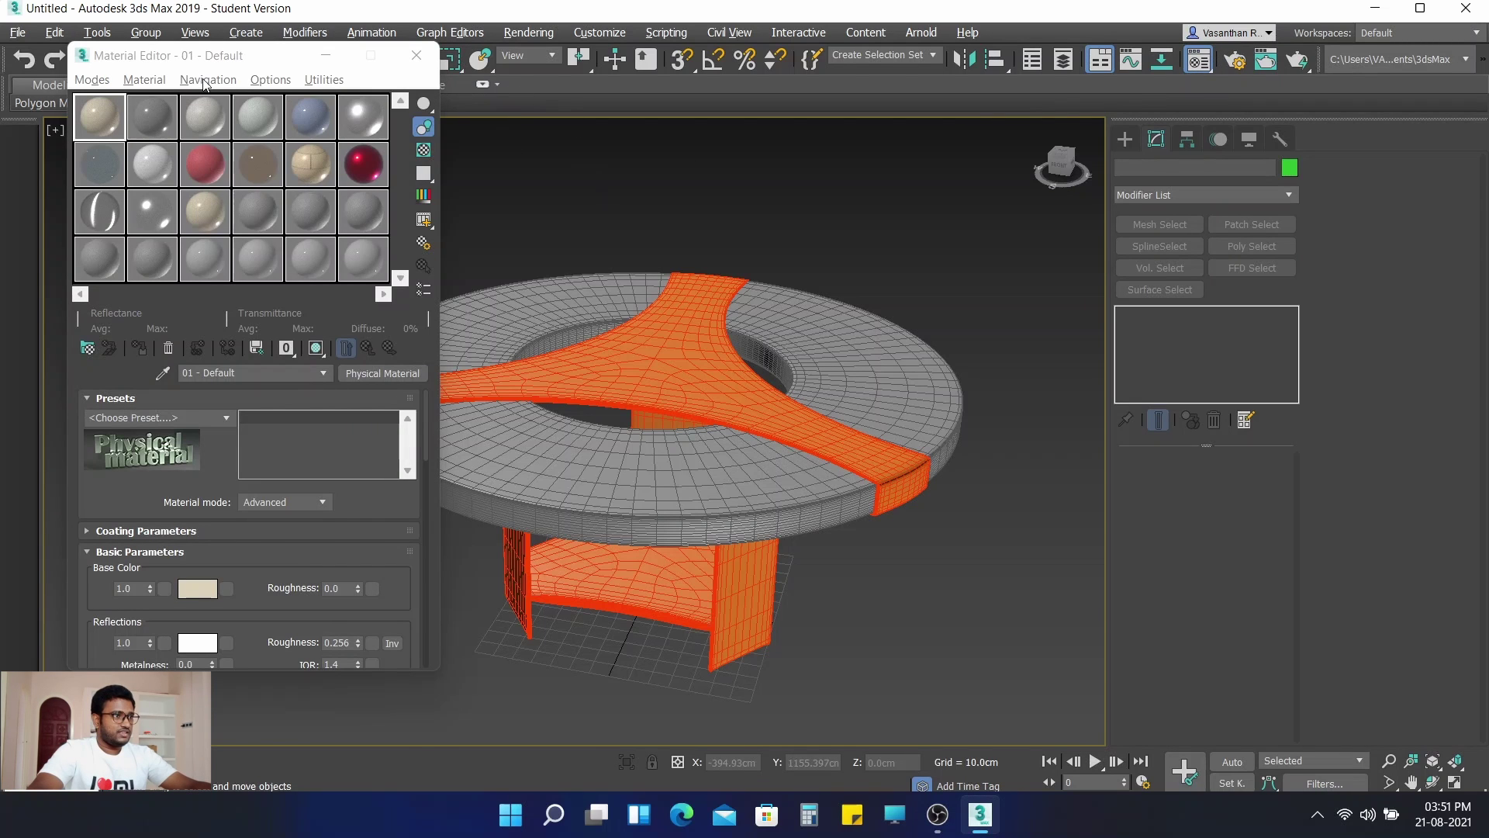
pyautogui.click(144, 79)
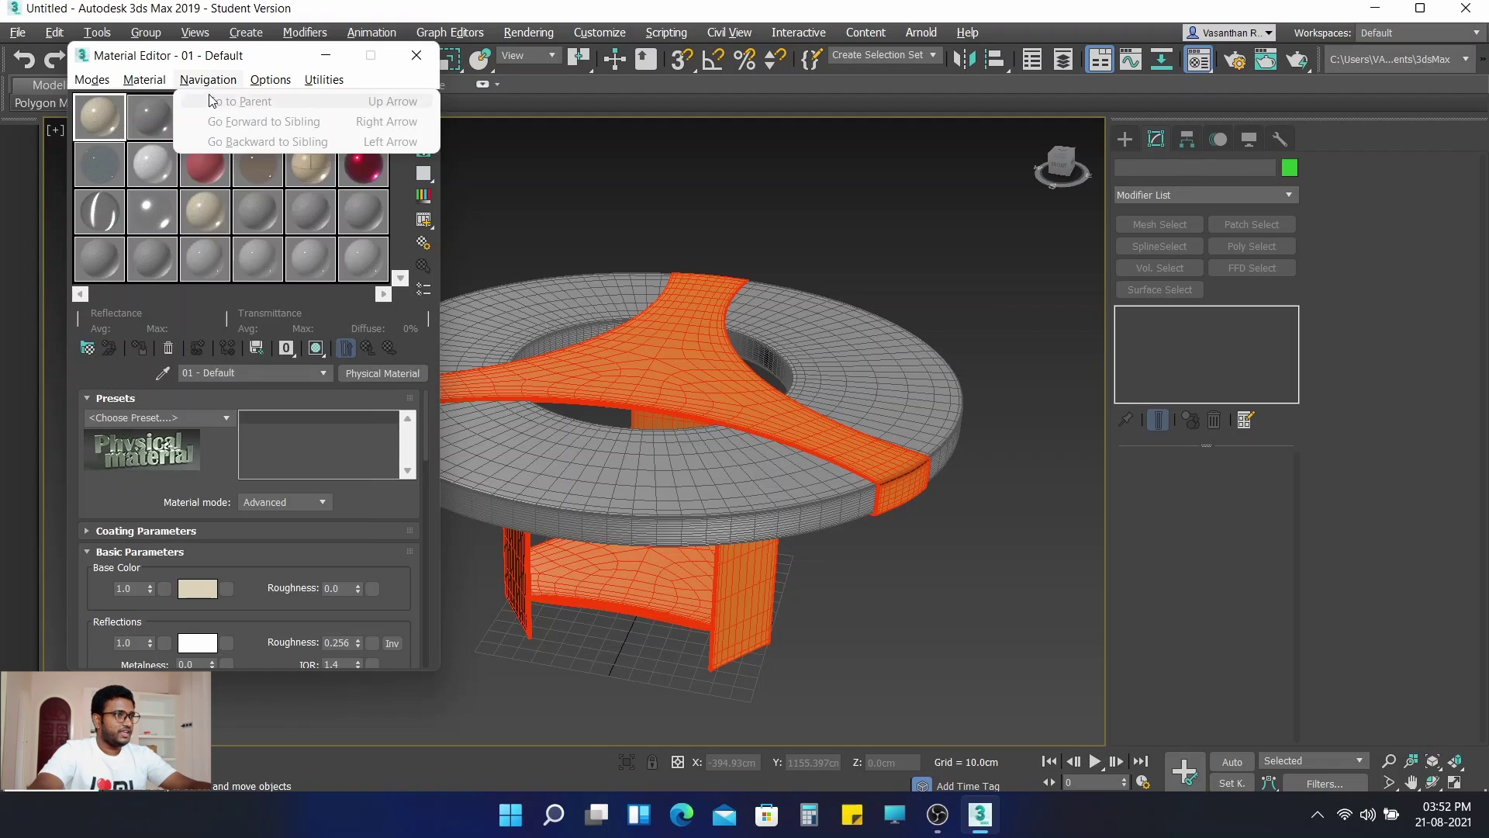
pyautogui.click(173, 105)
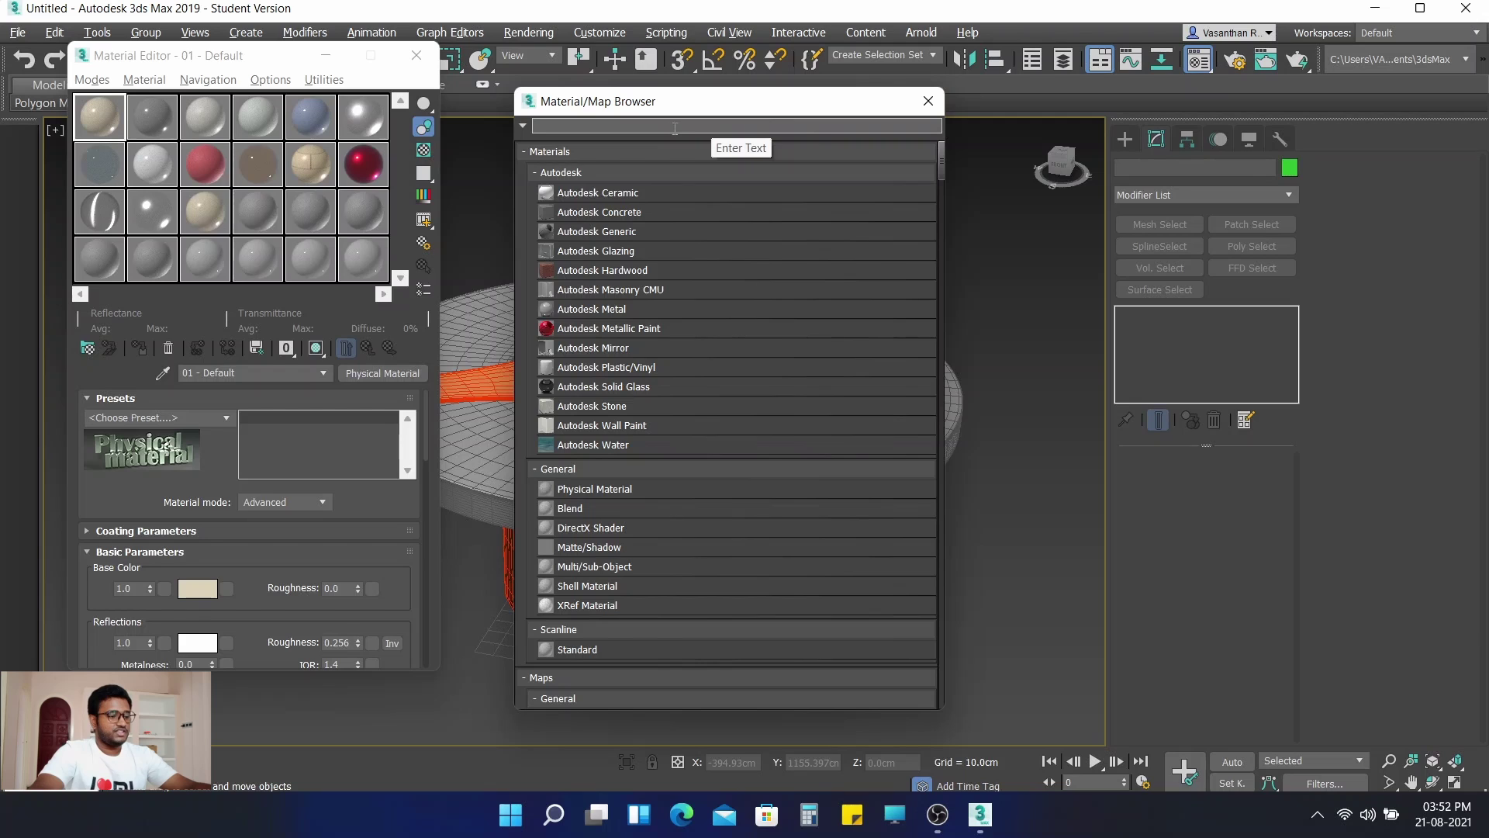
pyautogui.click(674, 125)
pyautogui.write('steel')
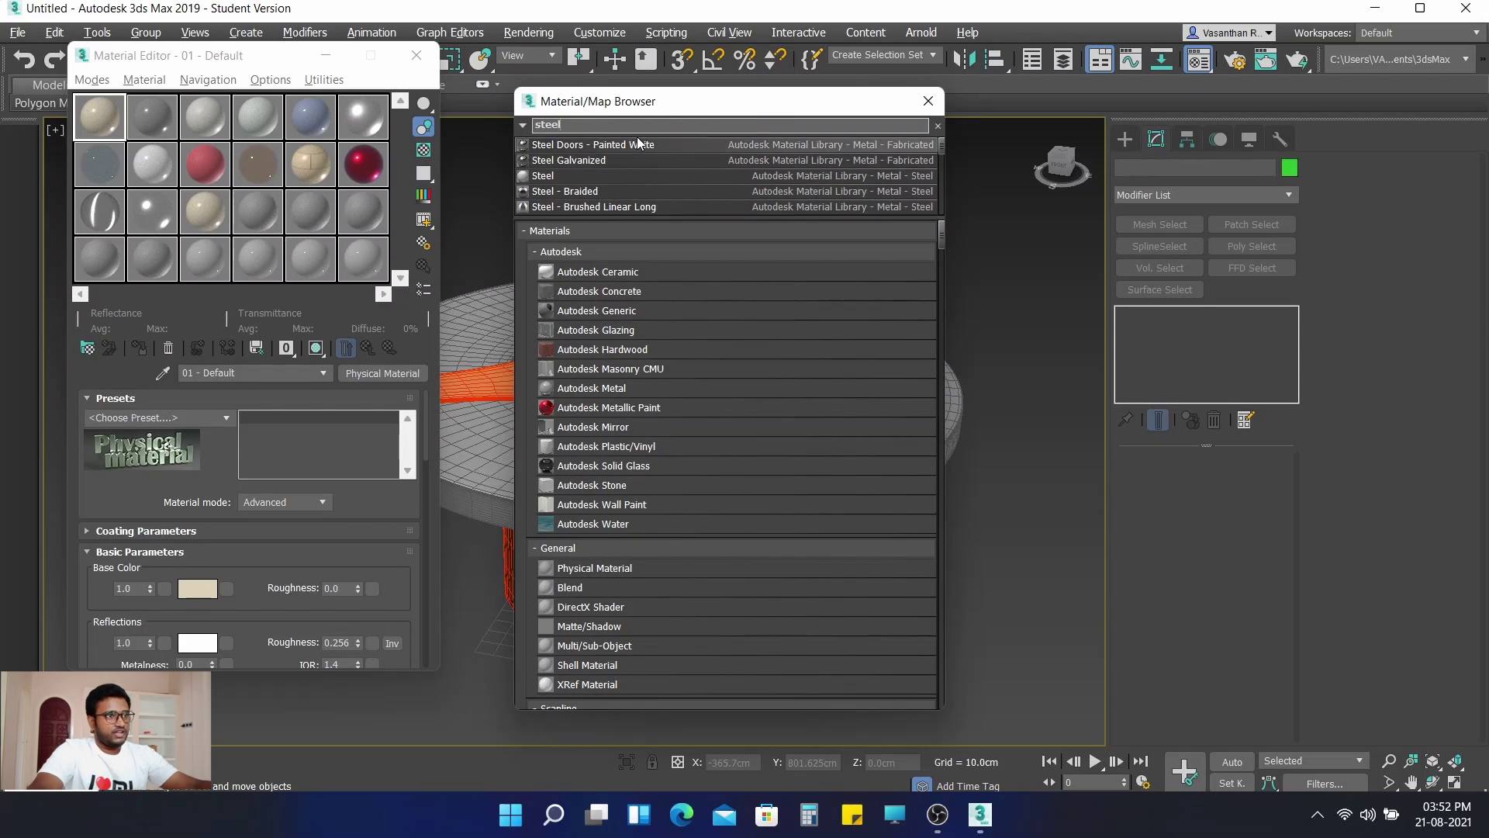
pyautogui.scroll(-3, 640, 191)
pyautogui.scroll(2, 641, 185)
pyautogui.click(927, 101)
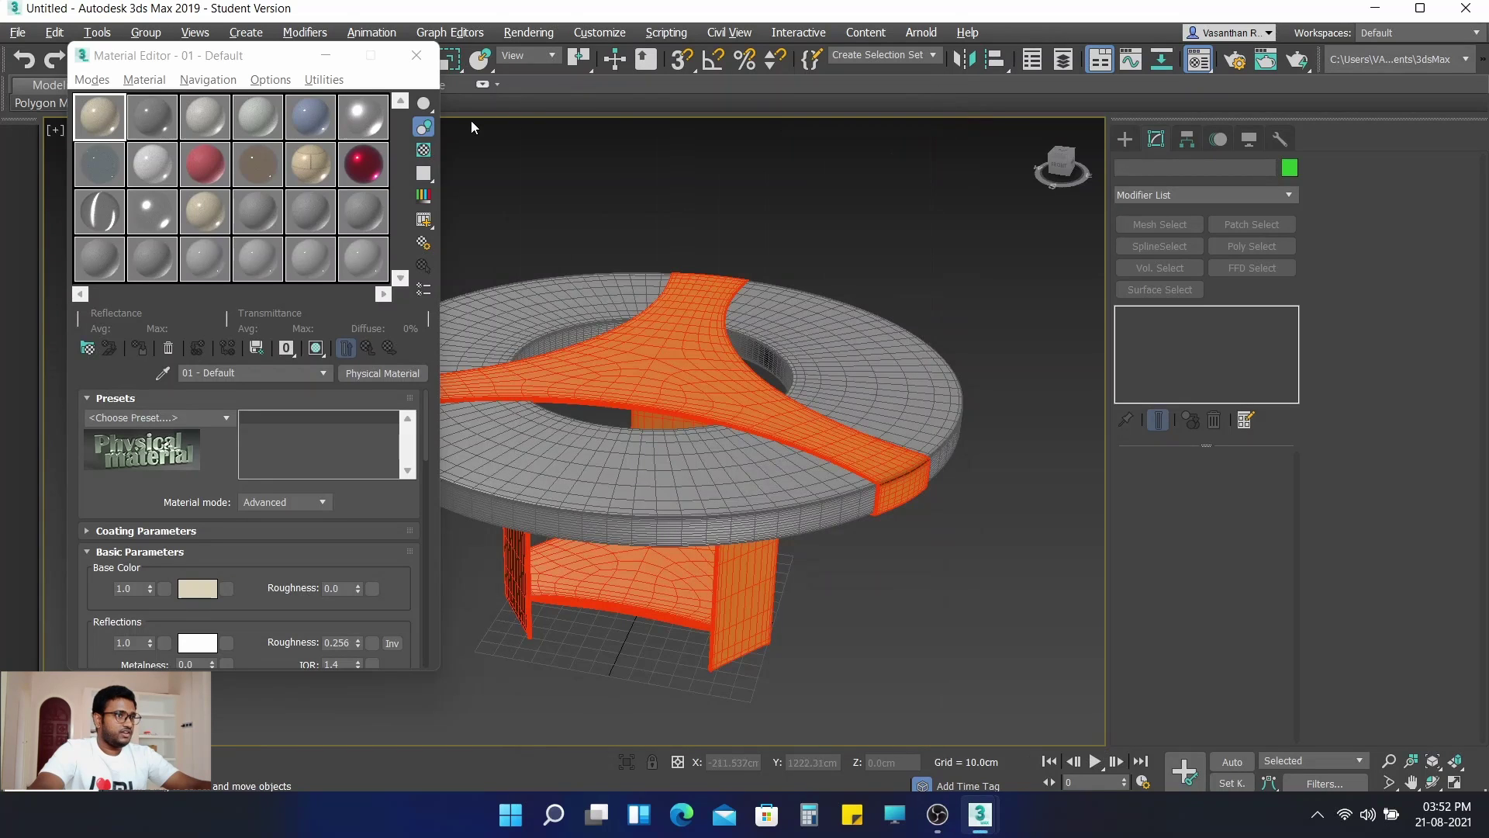
pyautogui.click(417, 55)
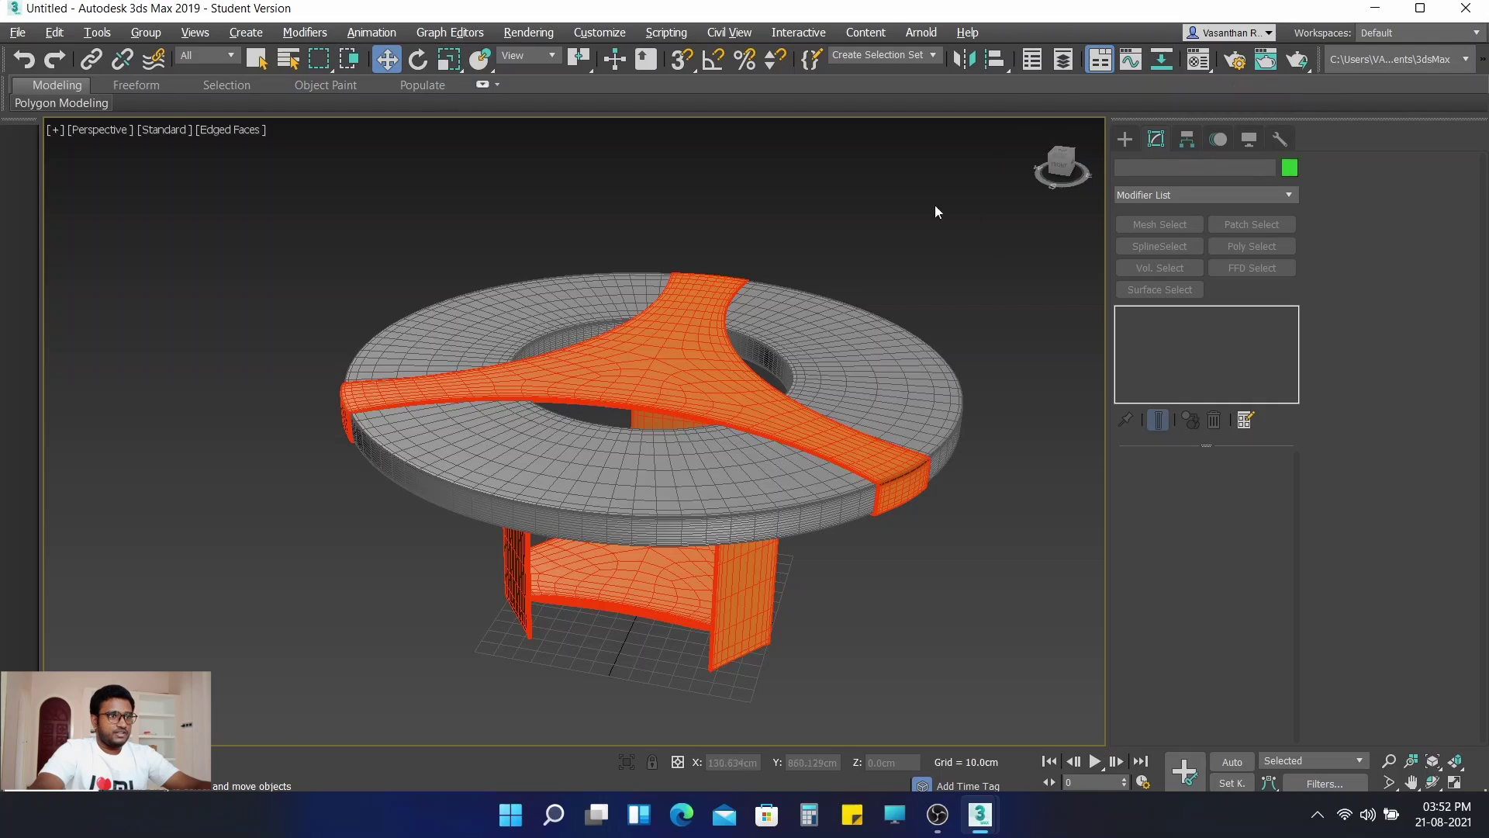
# Step: Try a close-up Perspective render of the table with the ART Renderer, then close the render and setup windows
pyautogui.keyDown('alt'); pyautogui.moveTo(849, 218); pyautogui.dragTo(861, 100, button='middle'); pyautogui.keyUp('alt')
pyautogui.scroll(4, 845, 204)
pyautogui.scroll(-4, 839, 210)
pyautogui.scroll(4, 802, 202)
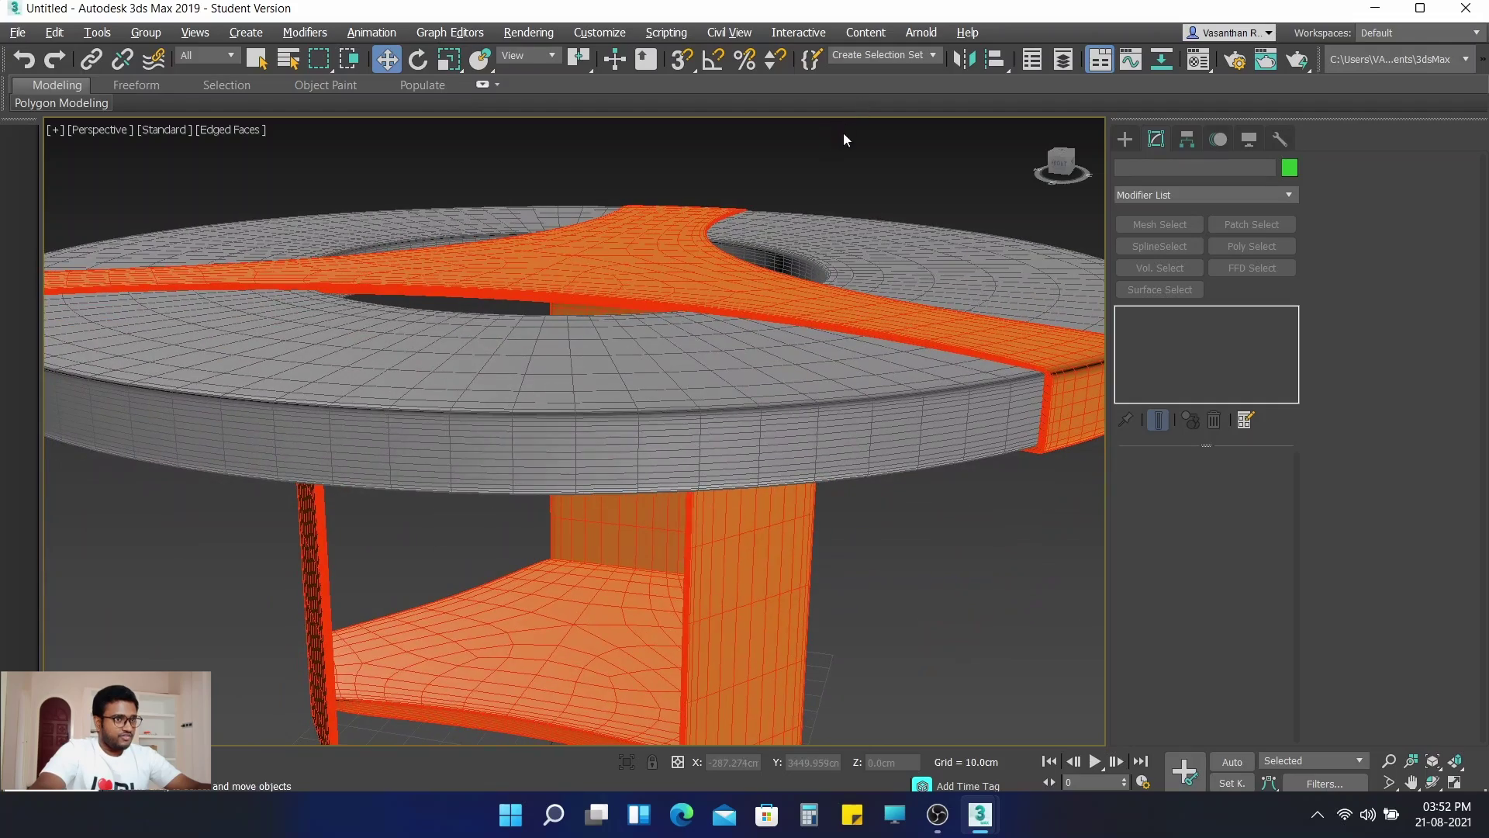
pyautogui.scroll(3, 847, 153)
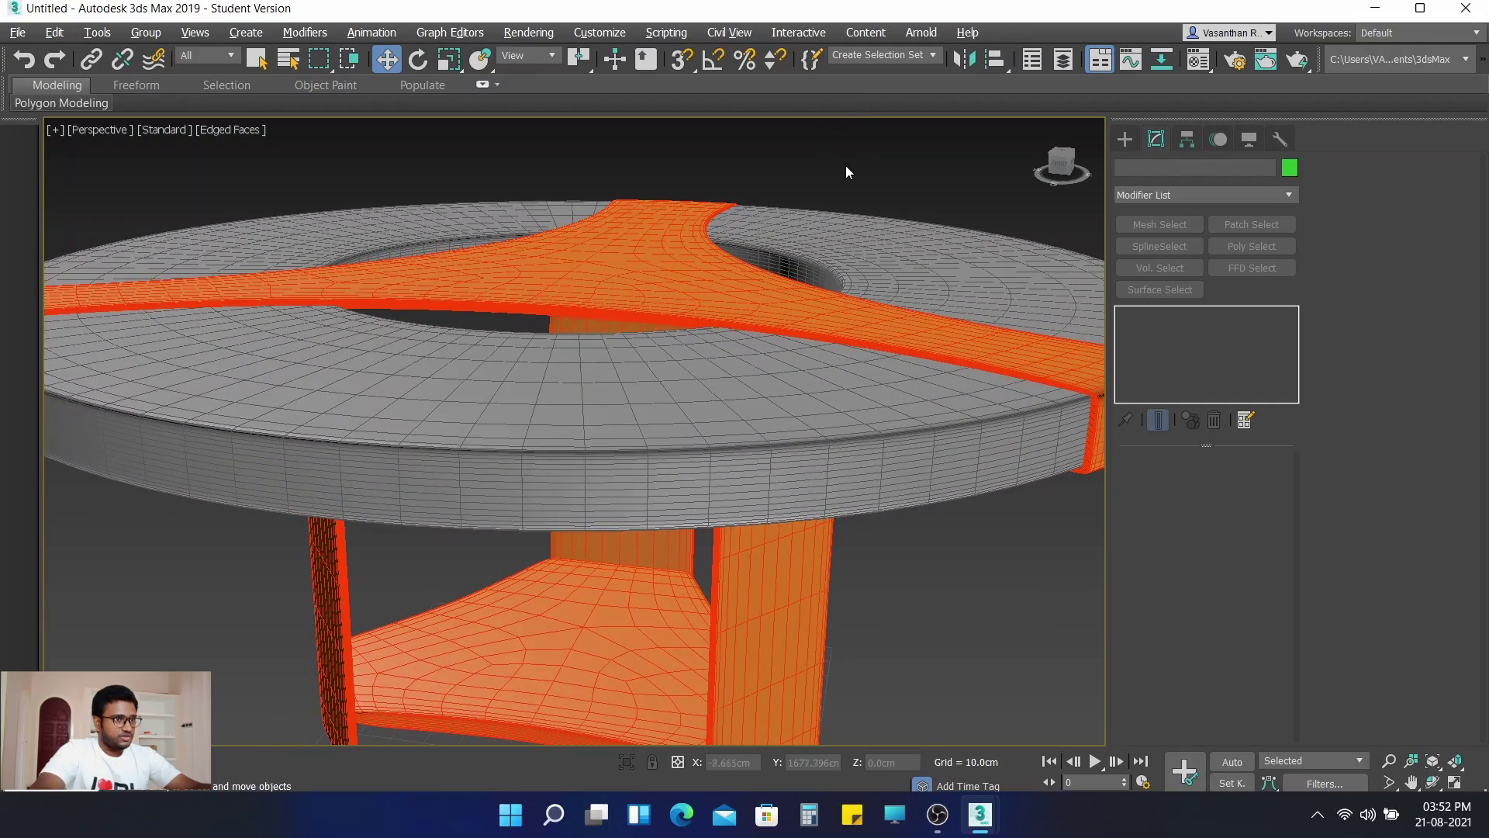
pyautogui.scroll(-8, 845, 172)
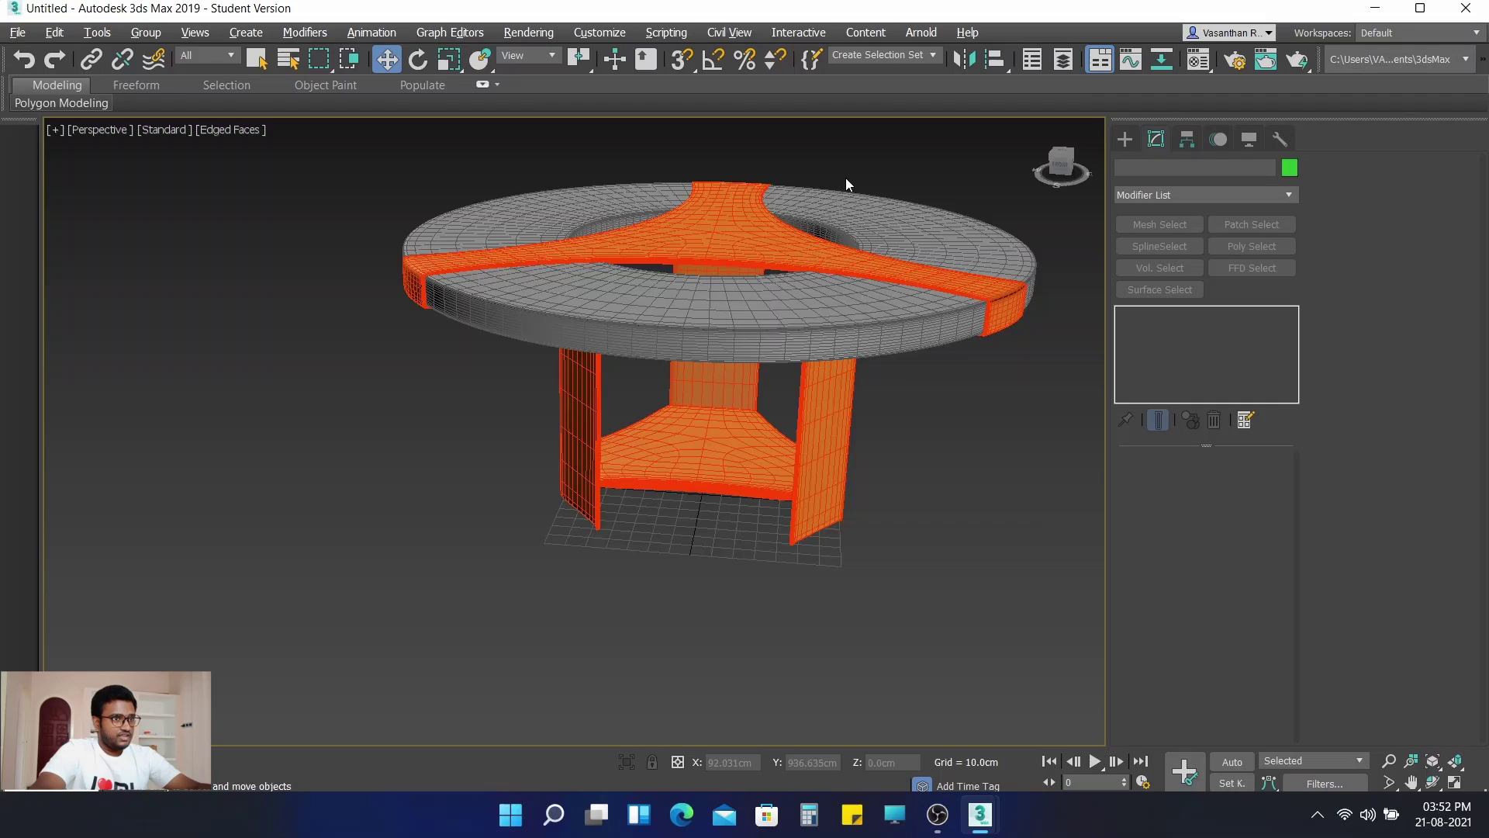
pyautogui.keyDown('alt'); pyautogui.moveTo(845, 178); pyautogui.dragTo(830, 148, button='middle'); pyautogui.keyUp('alt')
pyautogui.scroll(5, 838, 173)
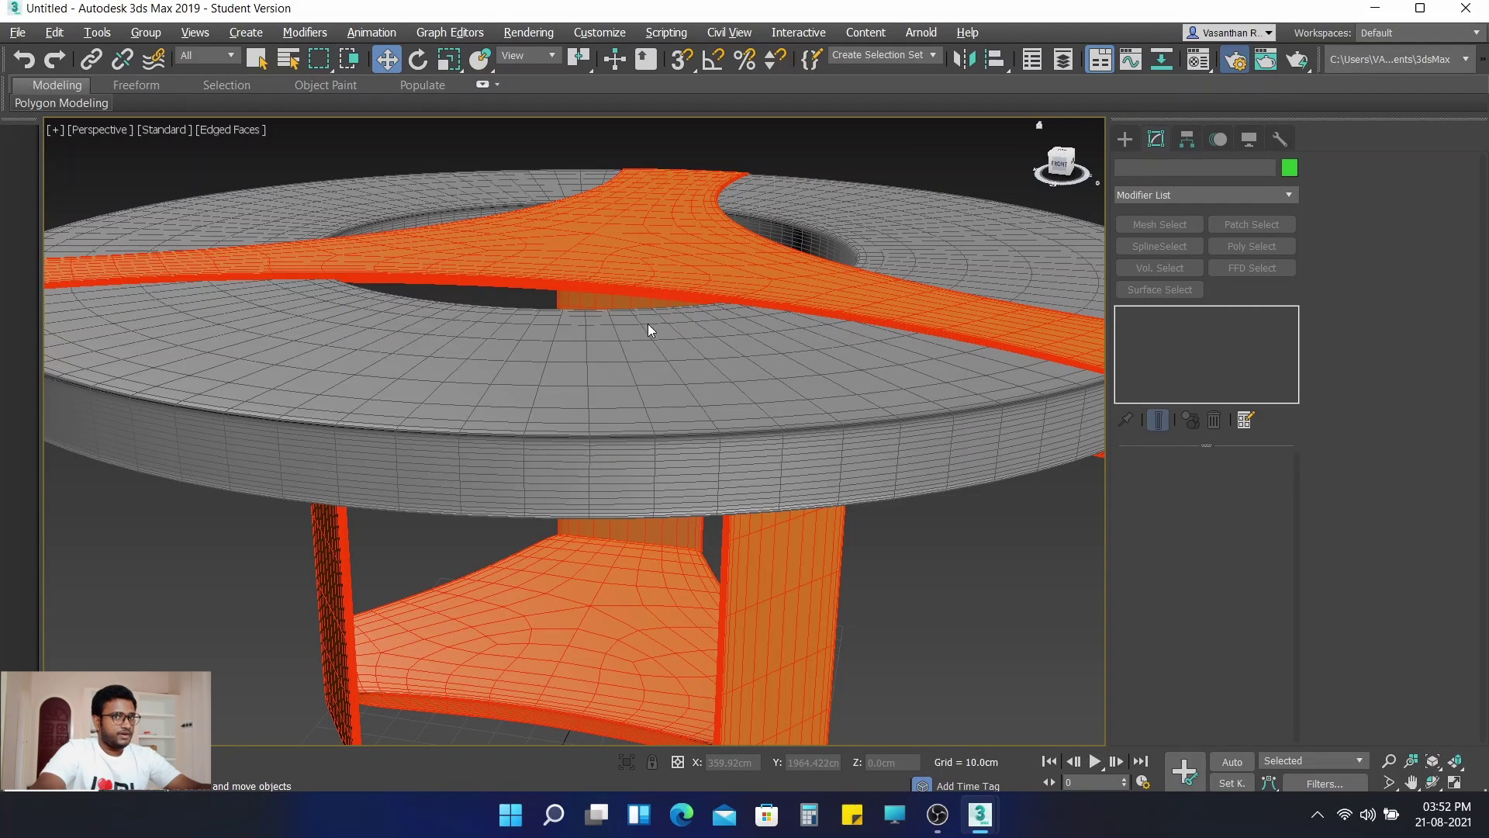
pyautogui.click(431, 259)
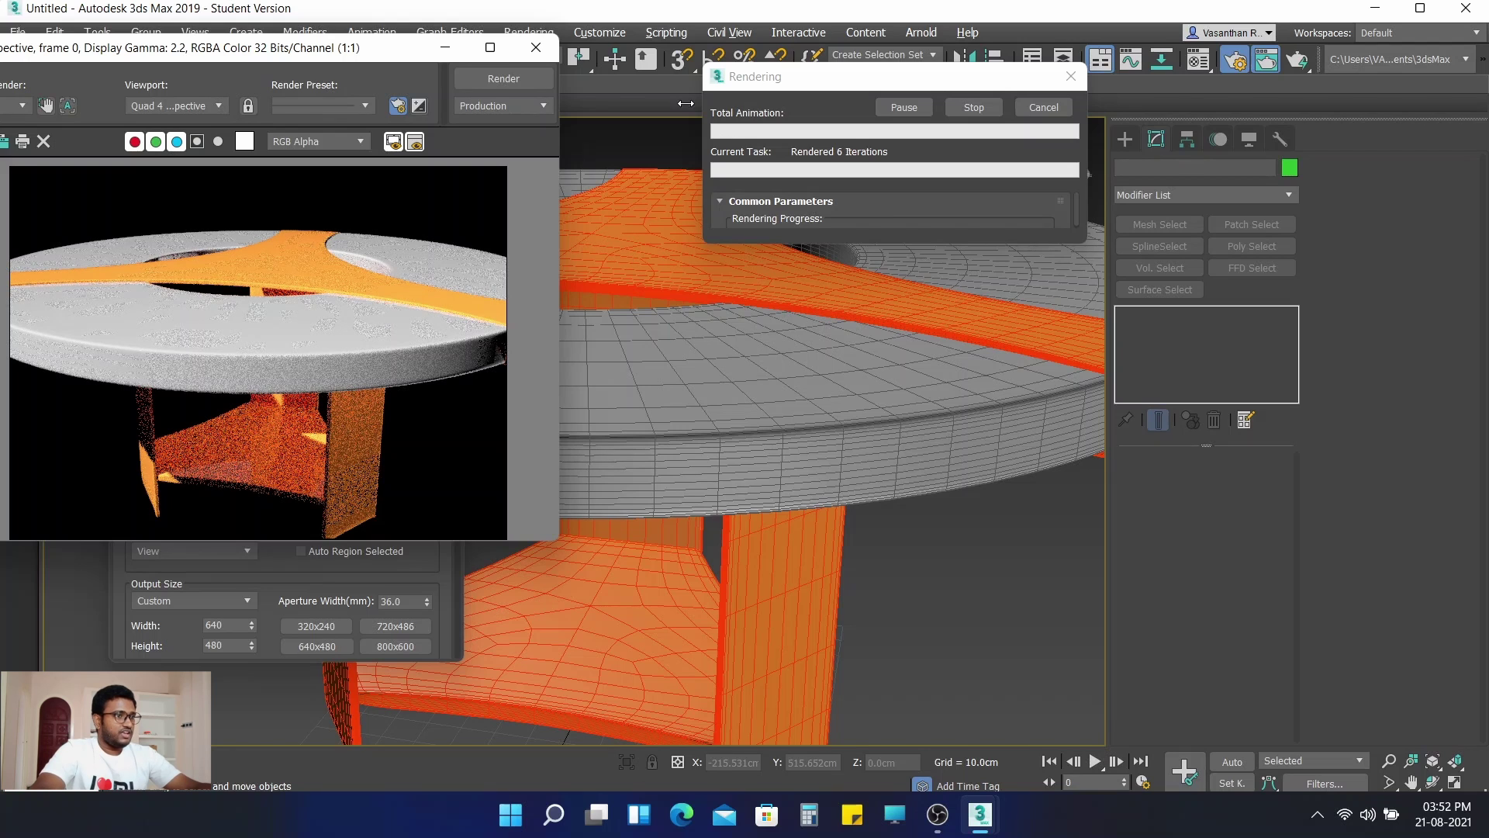
pyautogui.click(538, 55)
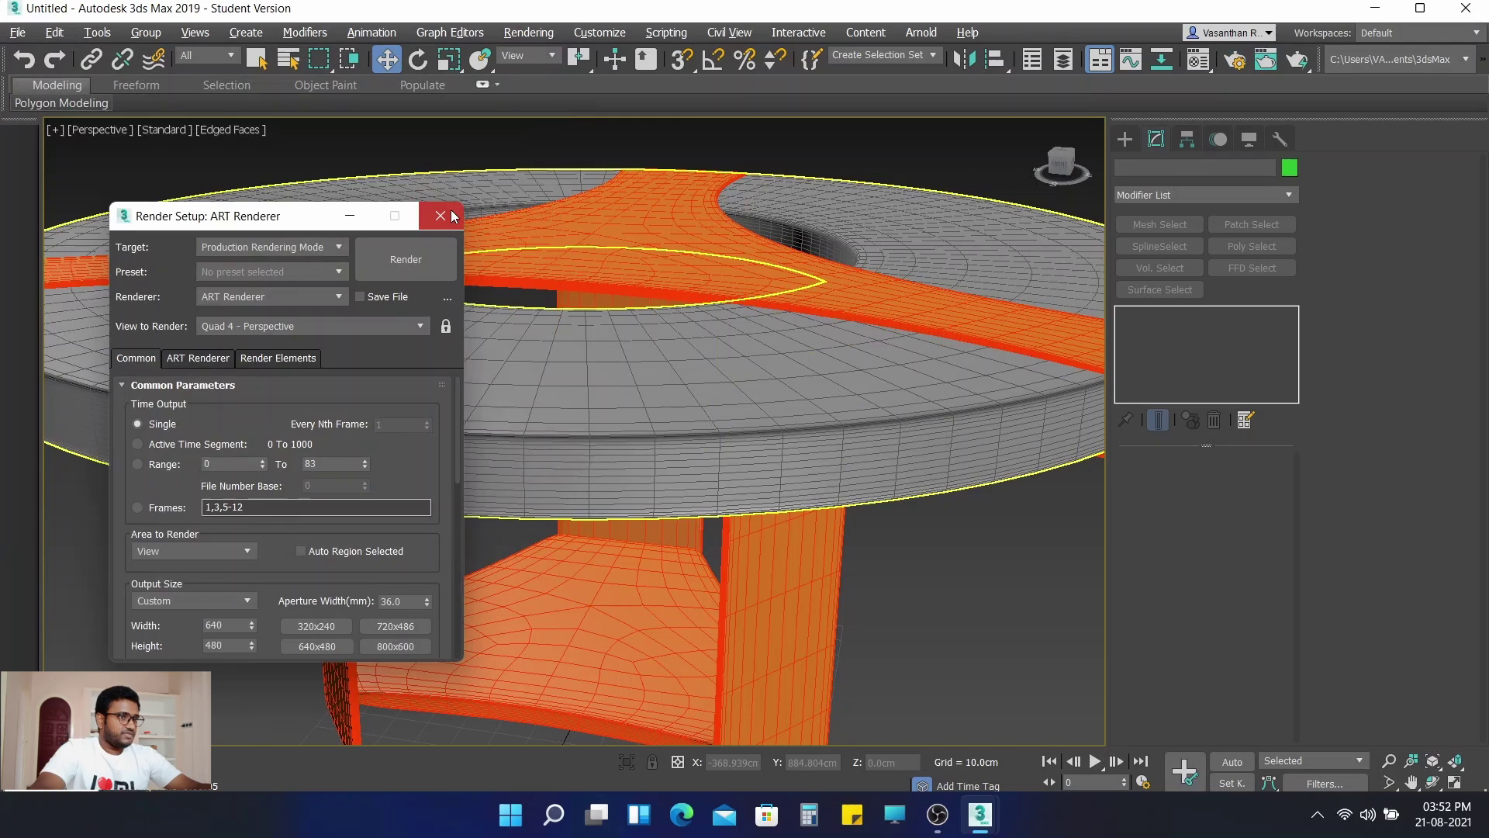
pyautogui.click(440, 214)
# Step: Frame the whole table in the Perspective view and render it with the ART Renderer as a single frame at 640x480
pyautogui.scroll(-5, 538, 208)
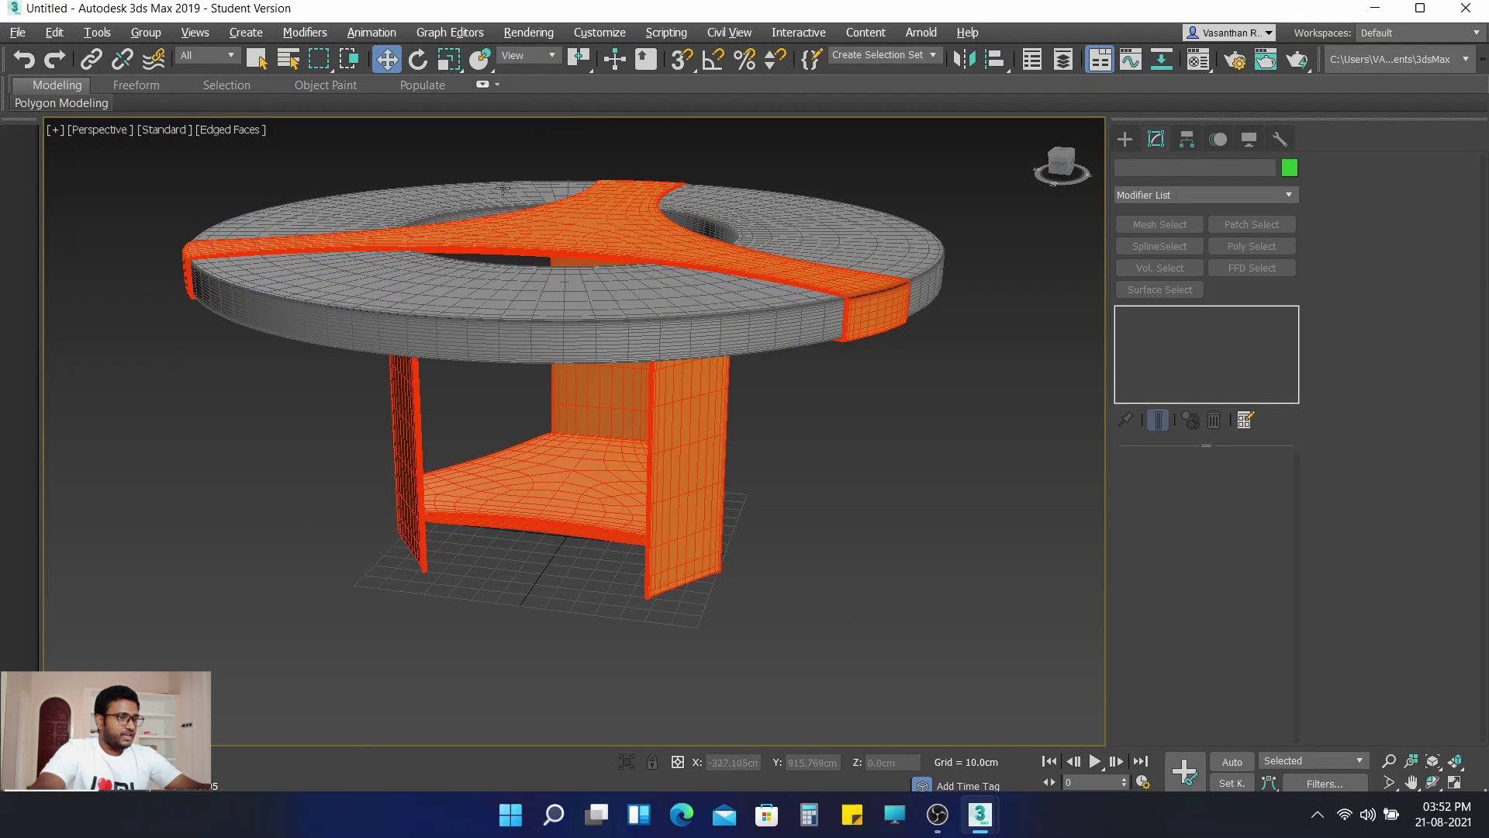
pyautogui.scroll(6, 507, 175)
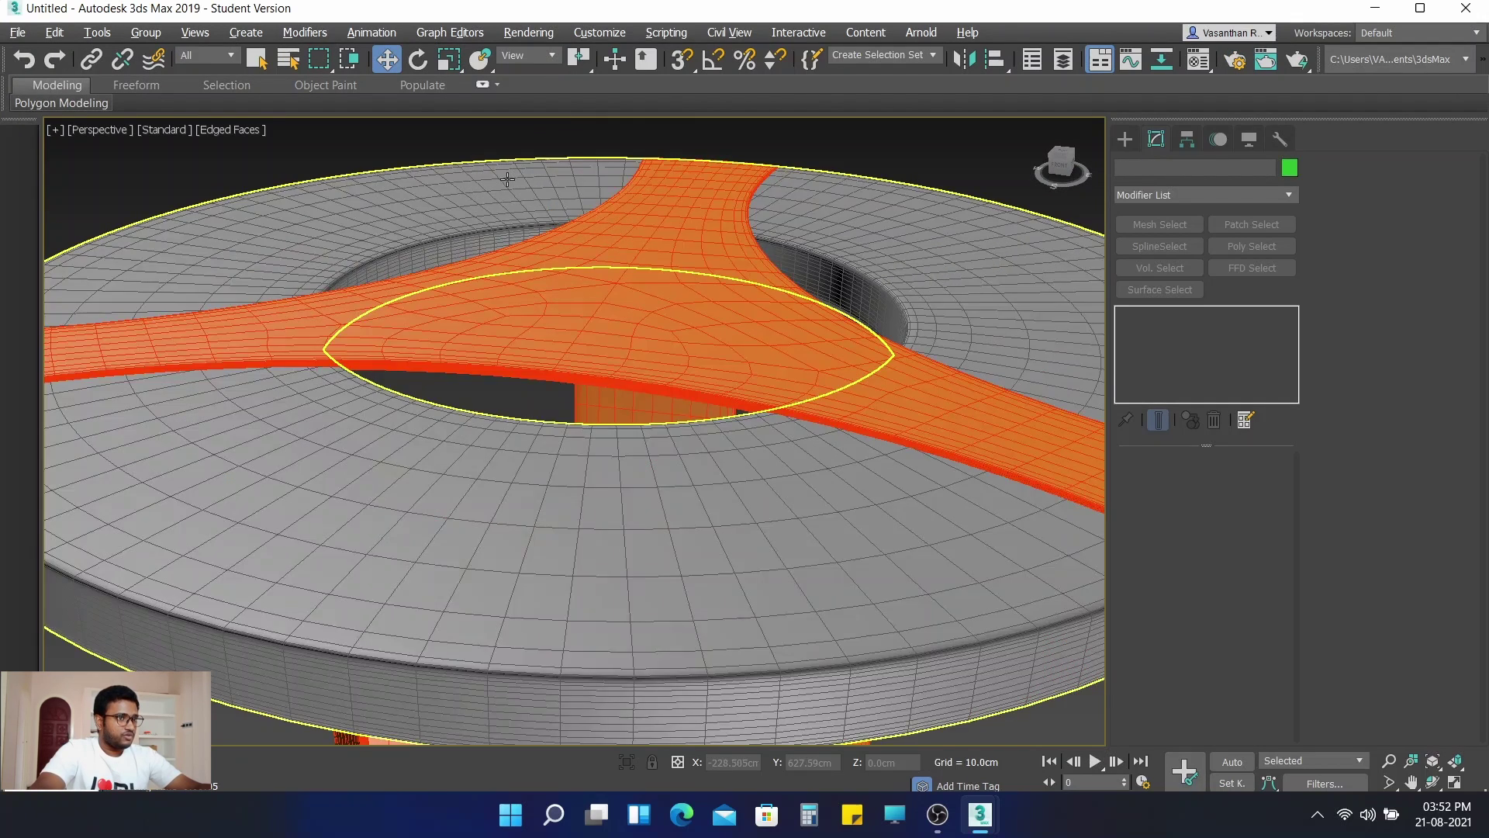
pyautogui.scroll(-5, 505, 177)
pyautogui.keyDown('alt'); pyautogui.moveTo(504, 190); pyautogui.dragTo(499, 237, button='middle'); pyautogui.keyUp('alt')
pyautogui.keyDown('alt'); pyautogui.moveTo(499, 460); pyautogui.dragTo(439, 458, button='middle'); pyautogui.keyUp('alt')
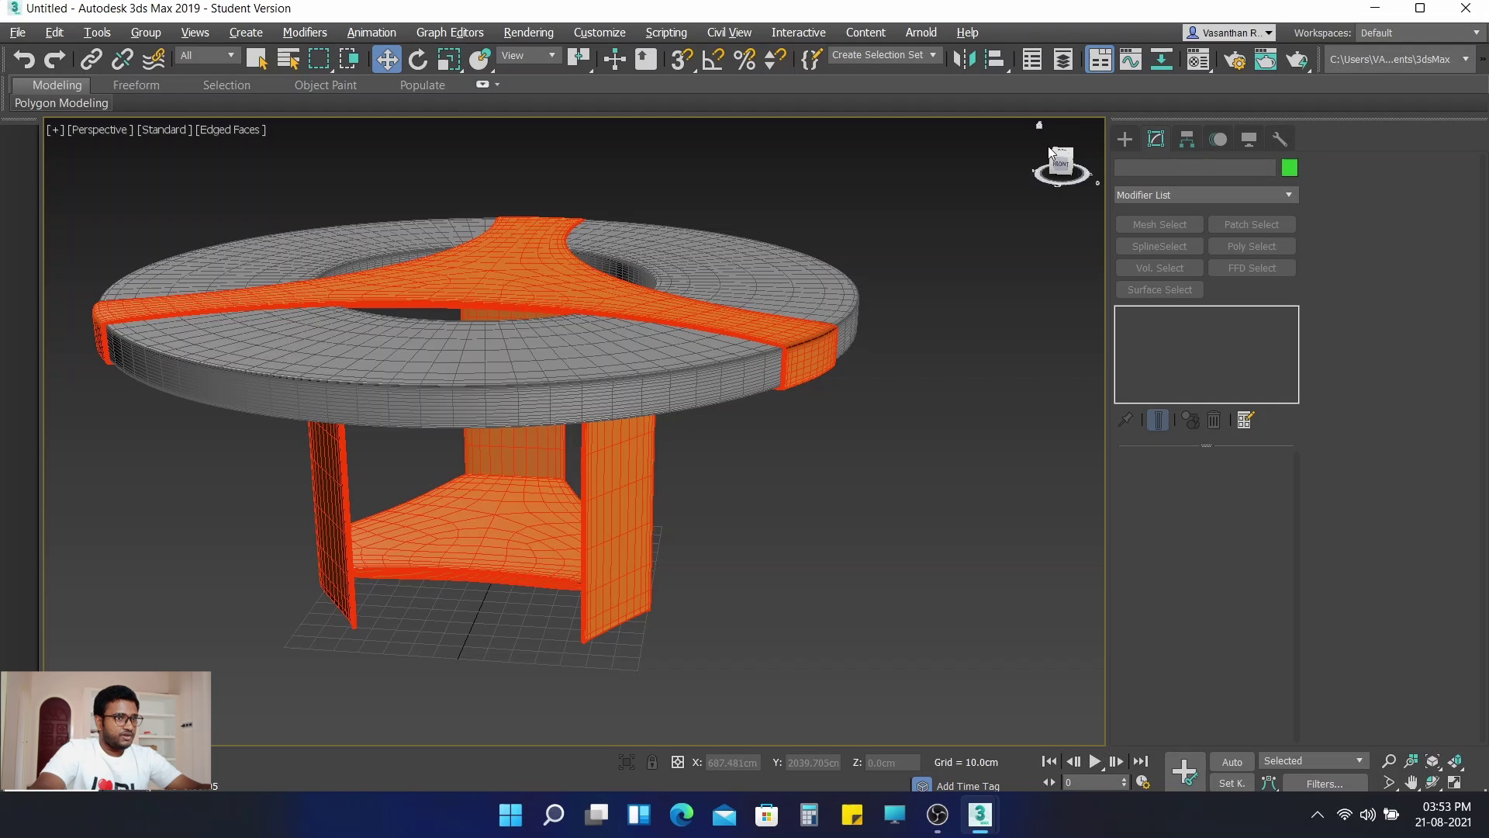
pyautogui.moveTo(955, 292); pyautogui.dragTo(1014, 289, button='middle')
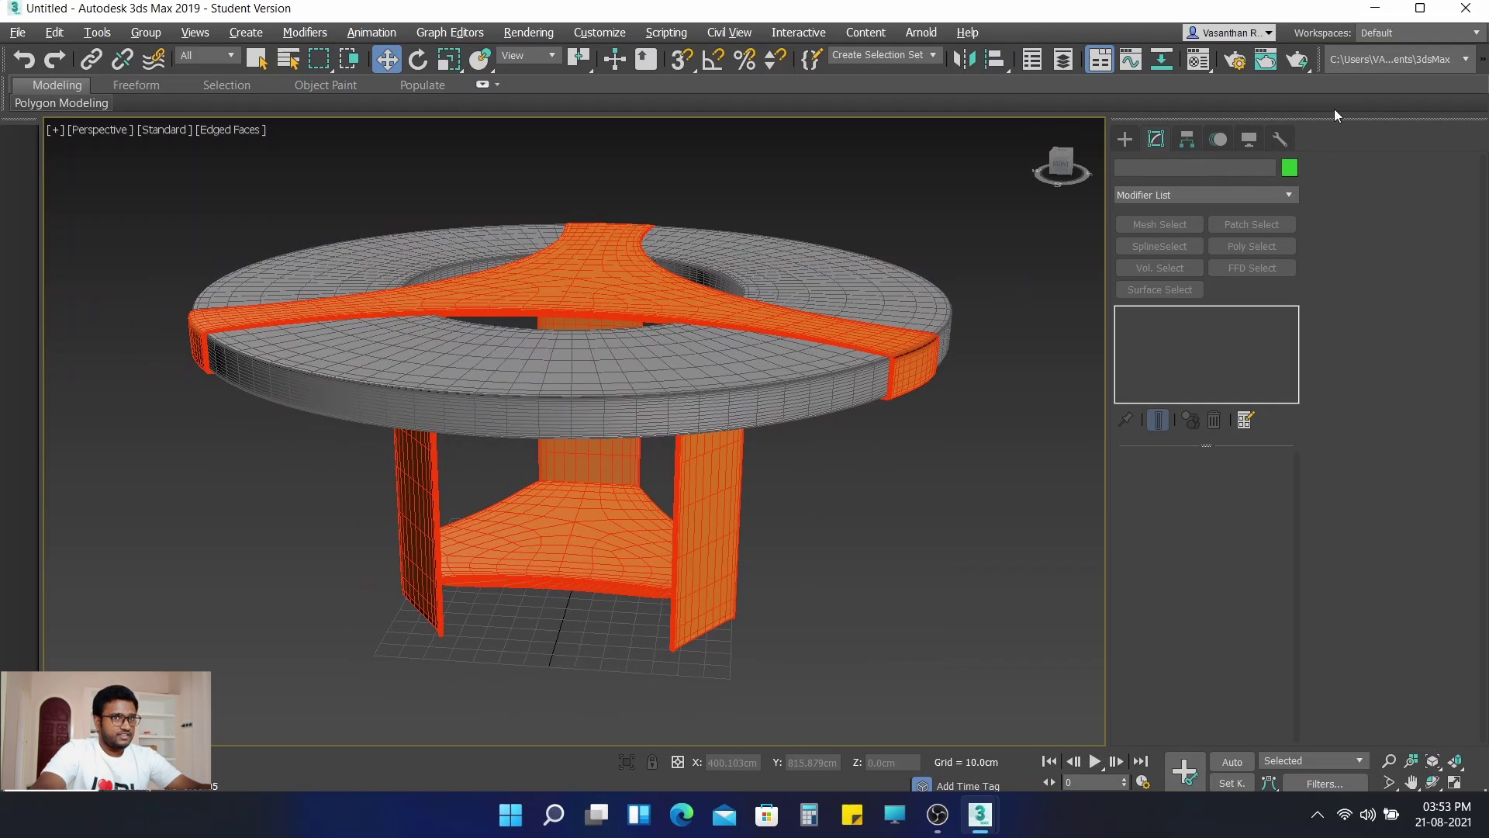
pyautogui.click(1234, 60)
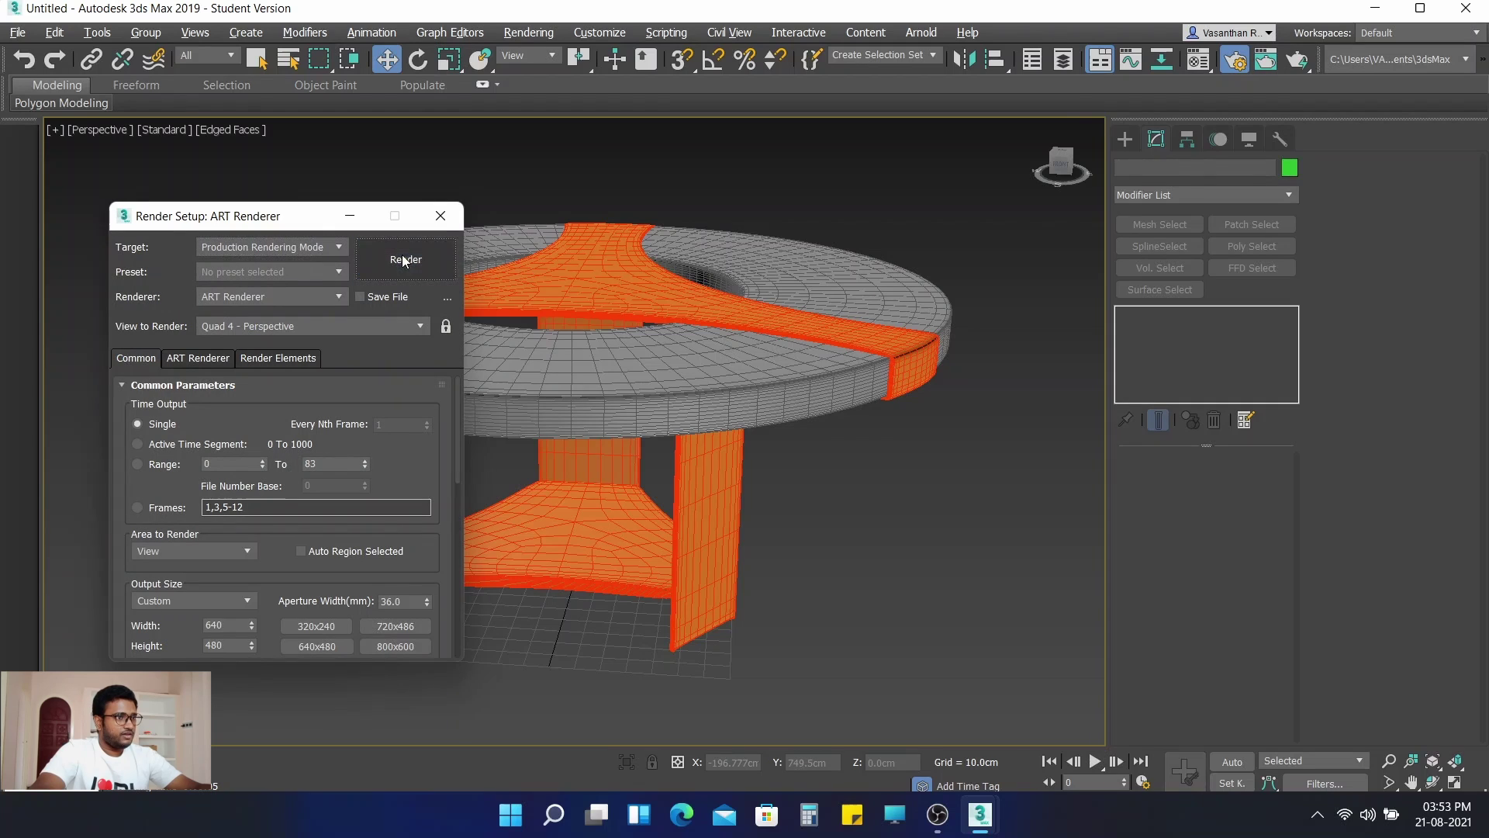
pyautogui.click(403, 258)
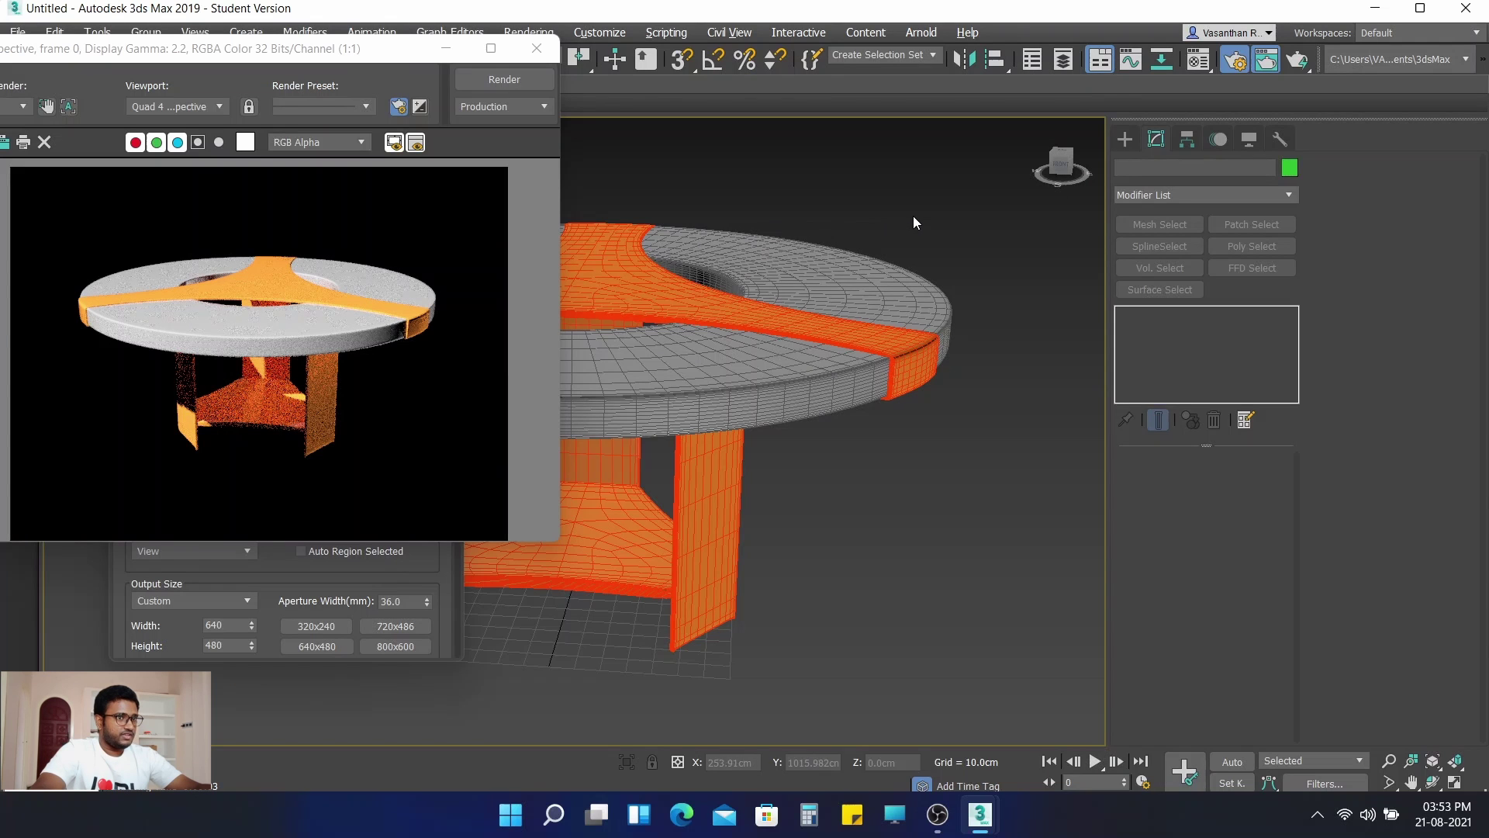
pyautogui.scroll(-3, 913, 215)
pyautogui.keyDown('alt'); pyautogui.moveTo(909, 207); pyautogui.dragTo(1009, 234, button='middle'); pyautogui.keyUp('alt')
pyautogui.scroll(4, 919, 200)
pyautogui.scroll(-5, 921, 186)
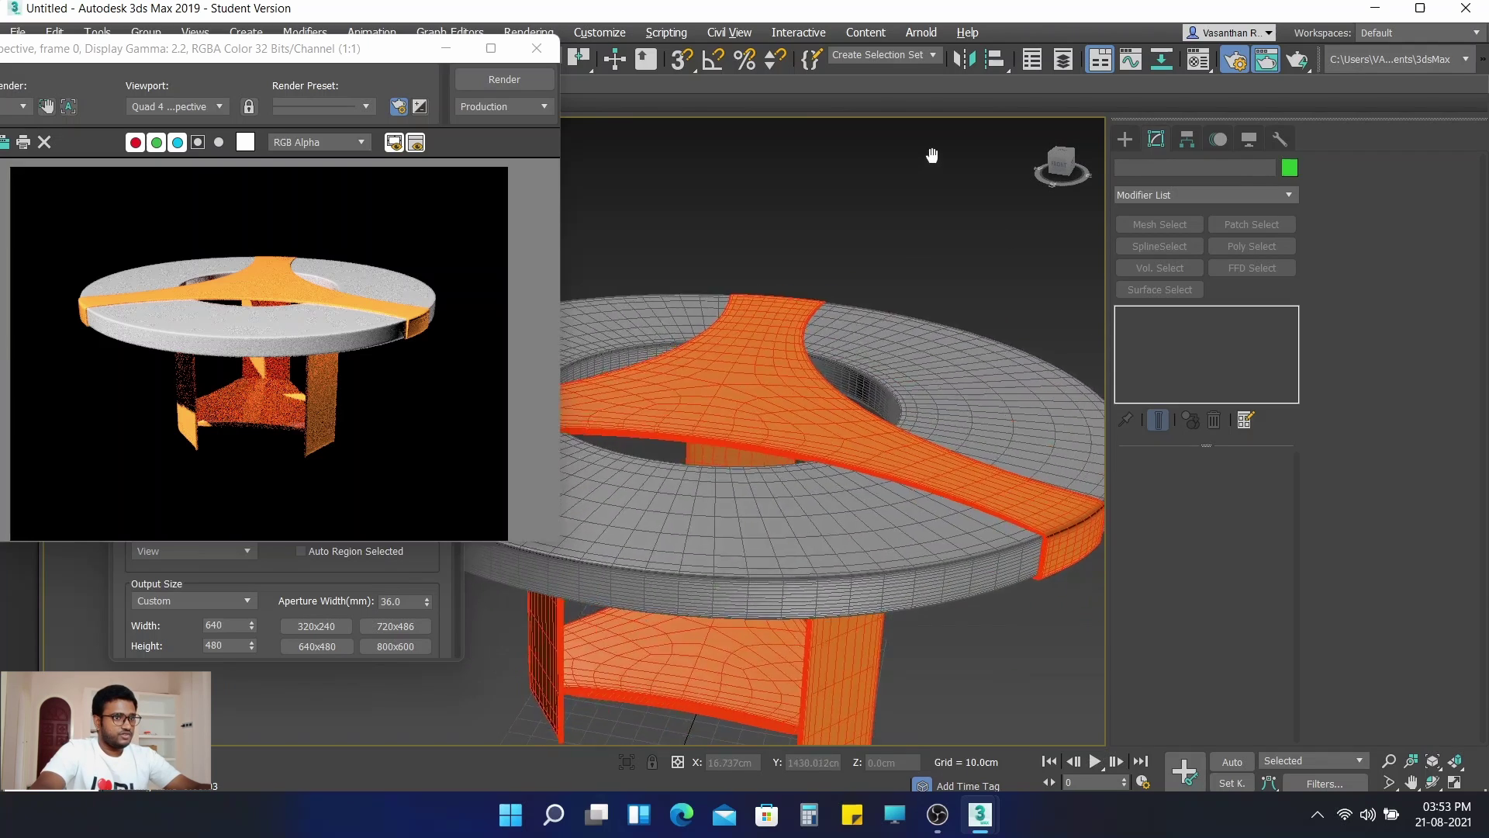
pyautogui.scroll(-2, 966, 138)
pyautogui.moveTo(961, 144); pyautogui.dragTo(925, 174, button='middle')
pyautogui.scroll(3, 920, 193)
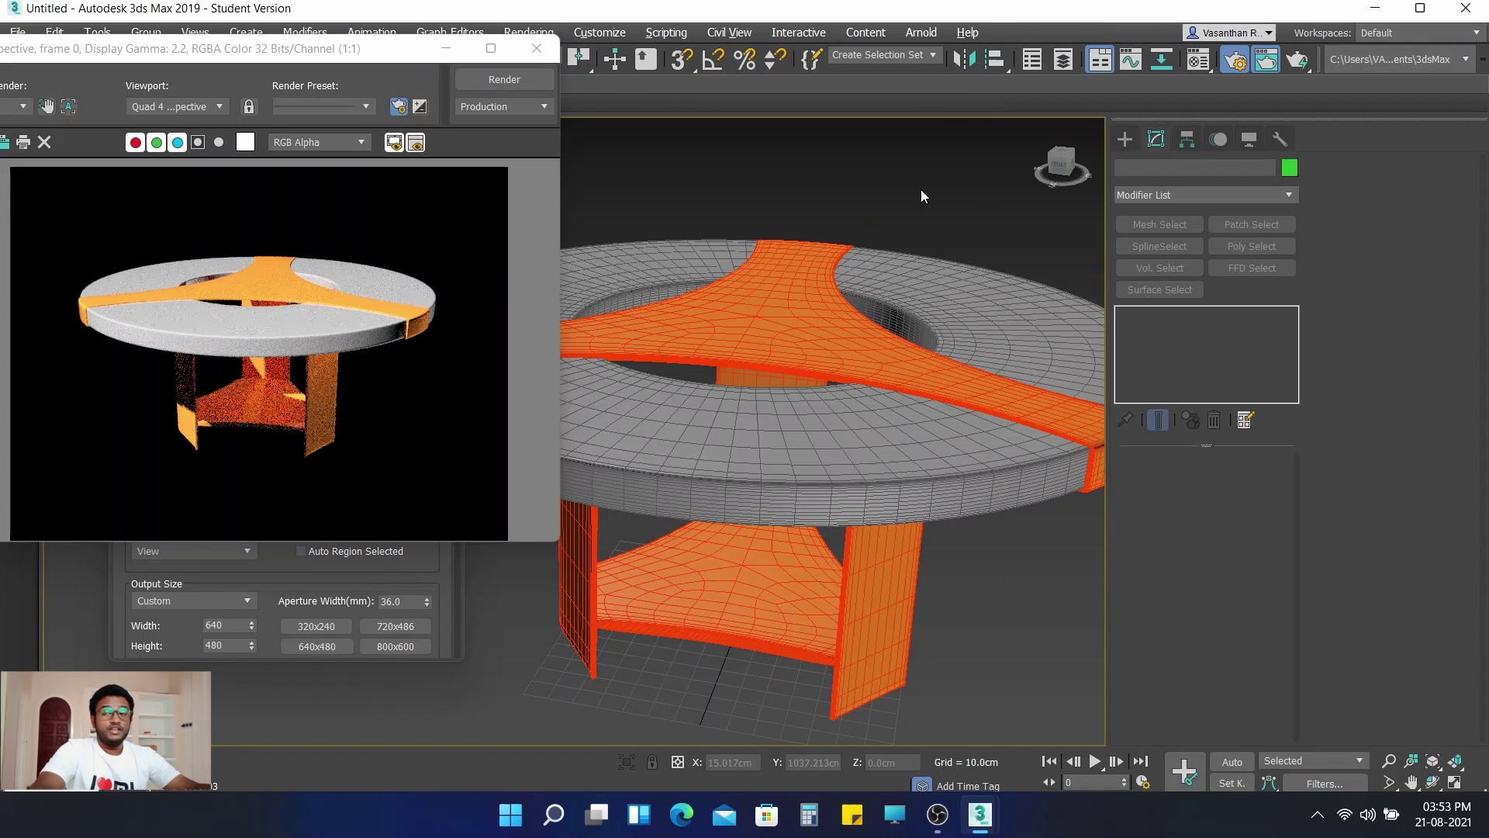
pyautogui.scroll(-3, 928, 192)
pyautogui.moveTo(928, 192); pyautogui.dragTo(905, 236, button='middle')
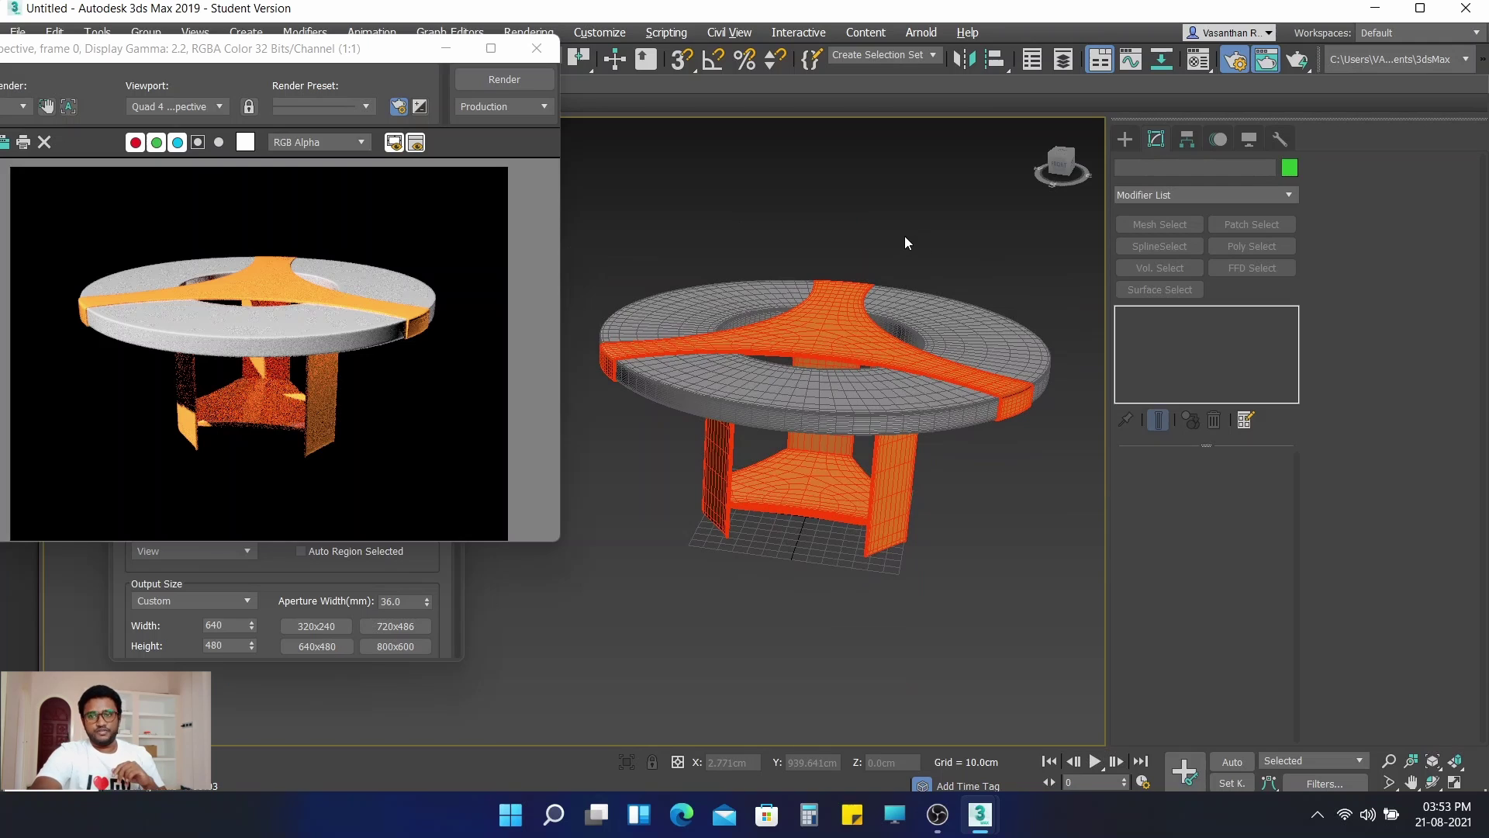